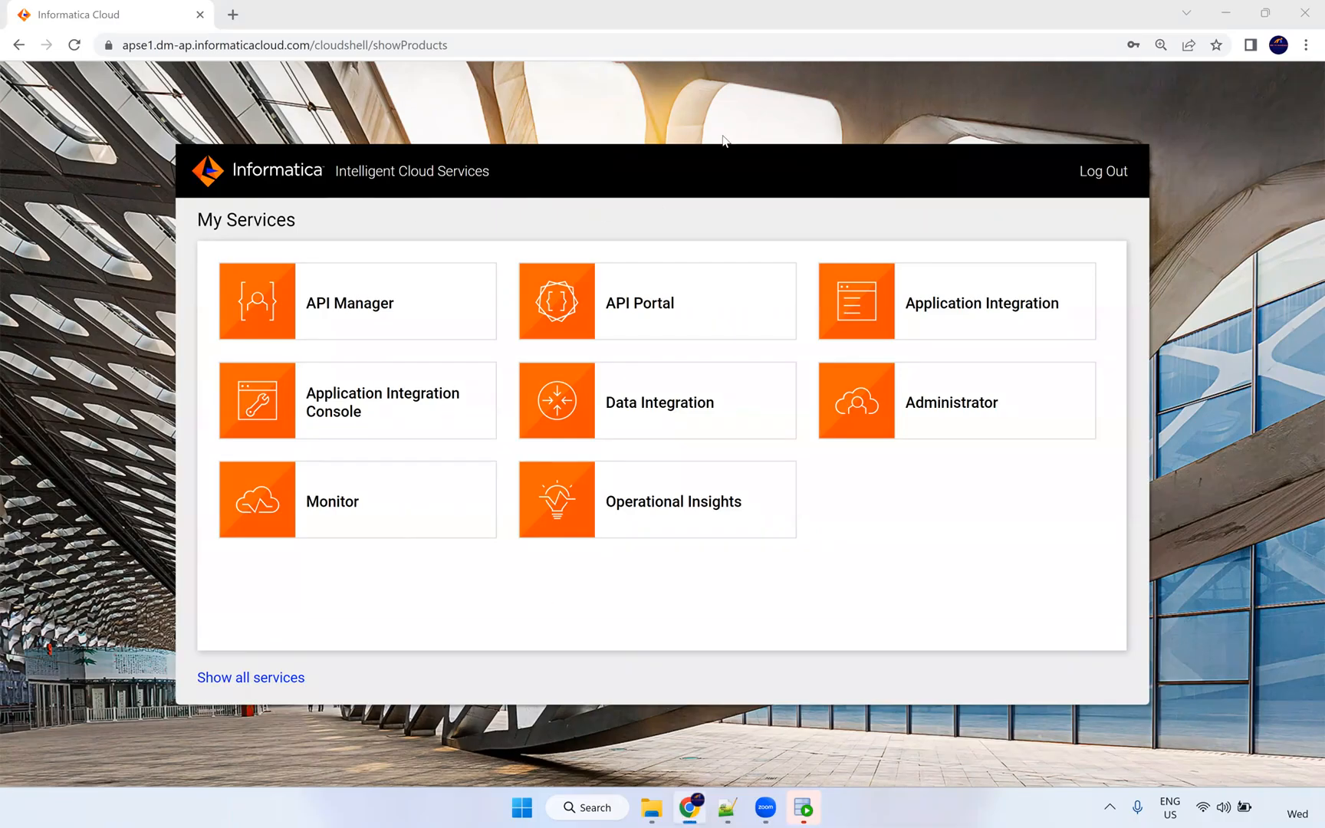
Open the Administrator service to view the NIC IT Academy organization details.
left_click(307, 150)
left_click(878, 573)
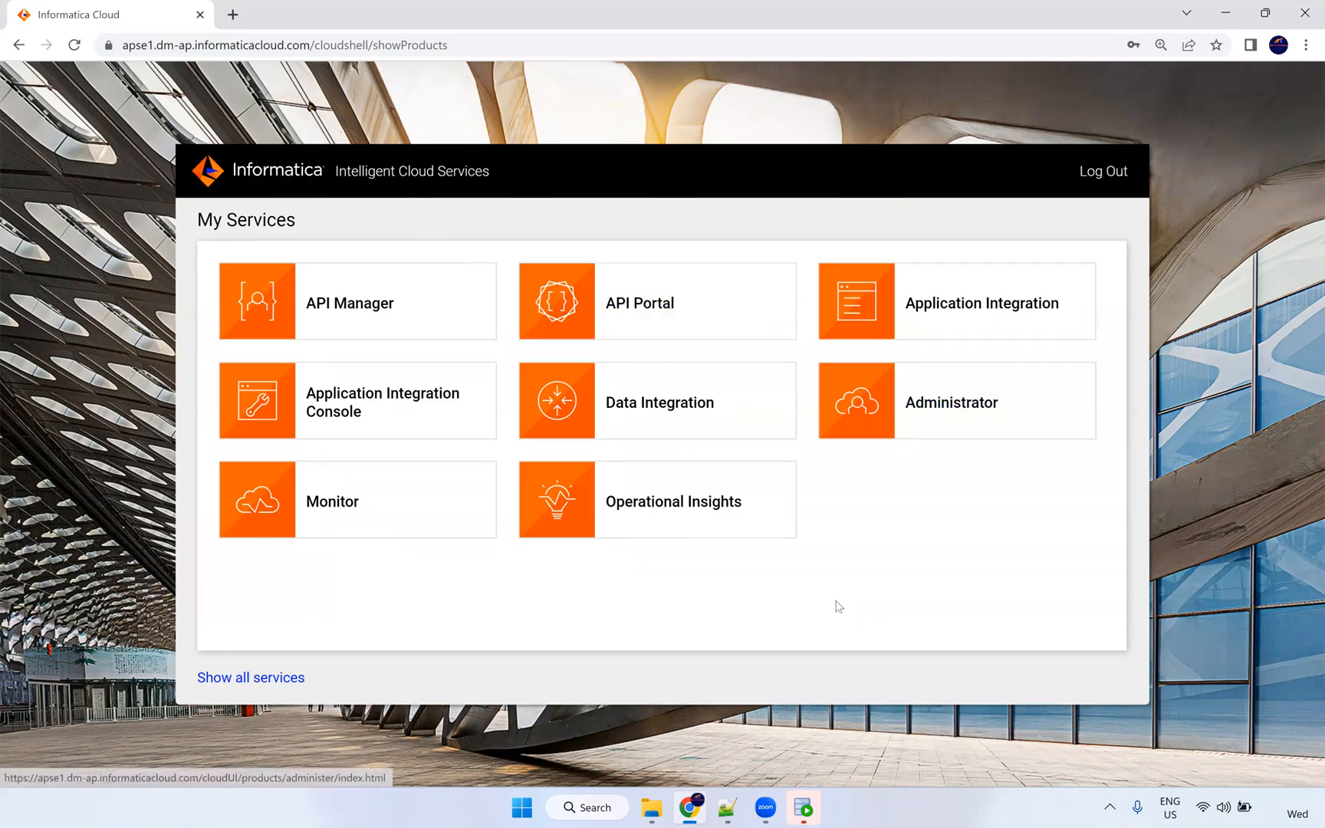
left_click(959, 424)
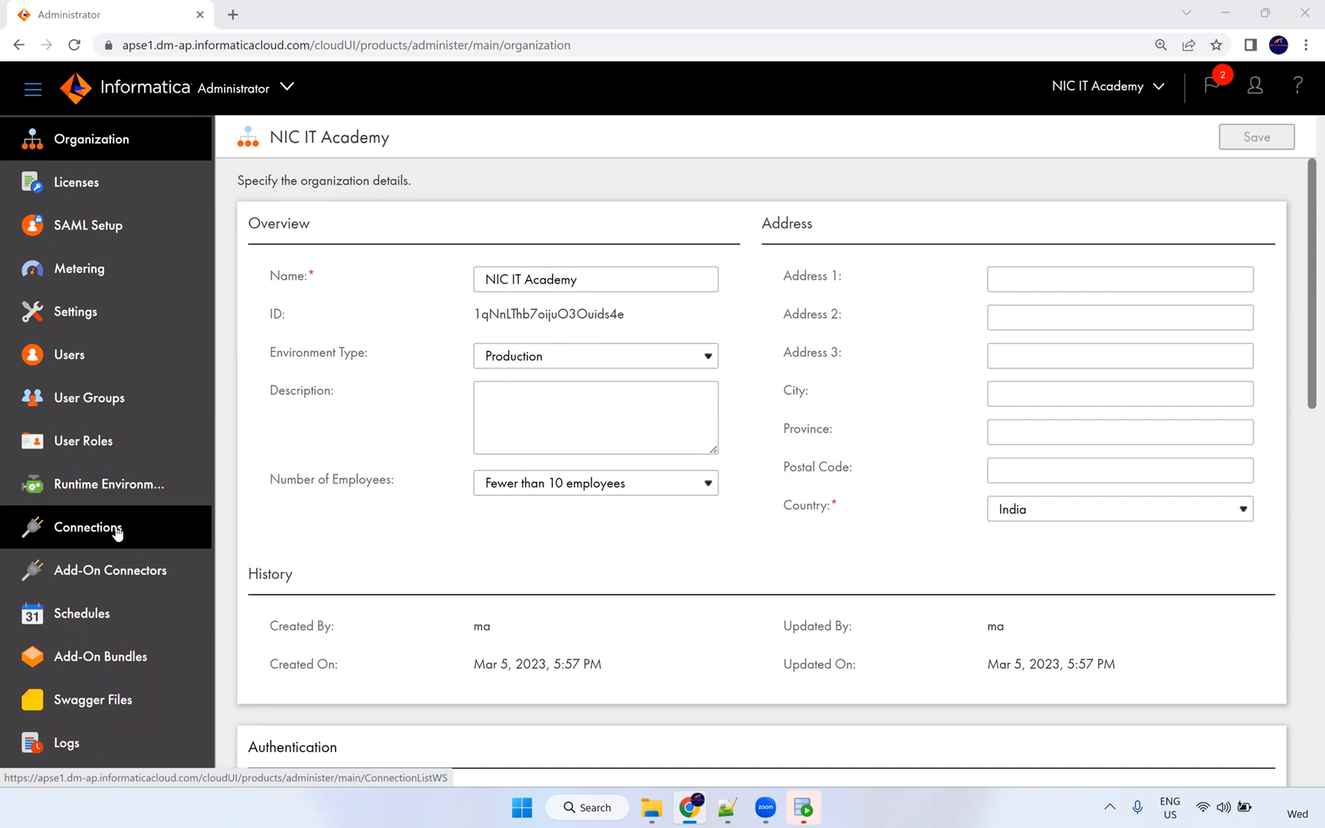
List the Connections page showing Oracle_Src and Oracle_Tgt on localhost:1521/xe.
left_click(113, 531)
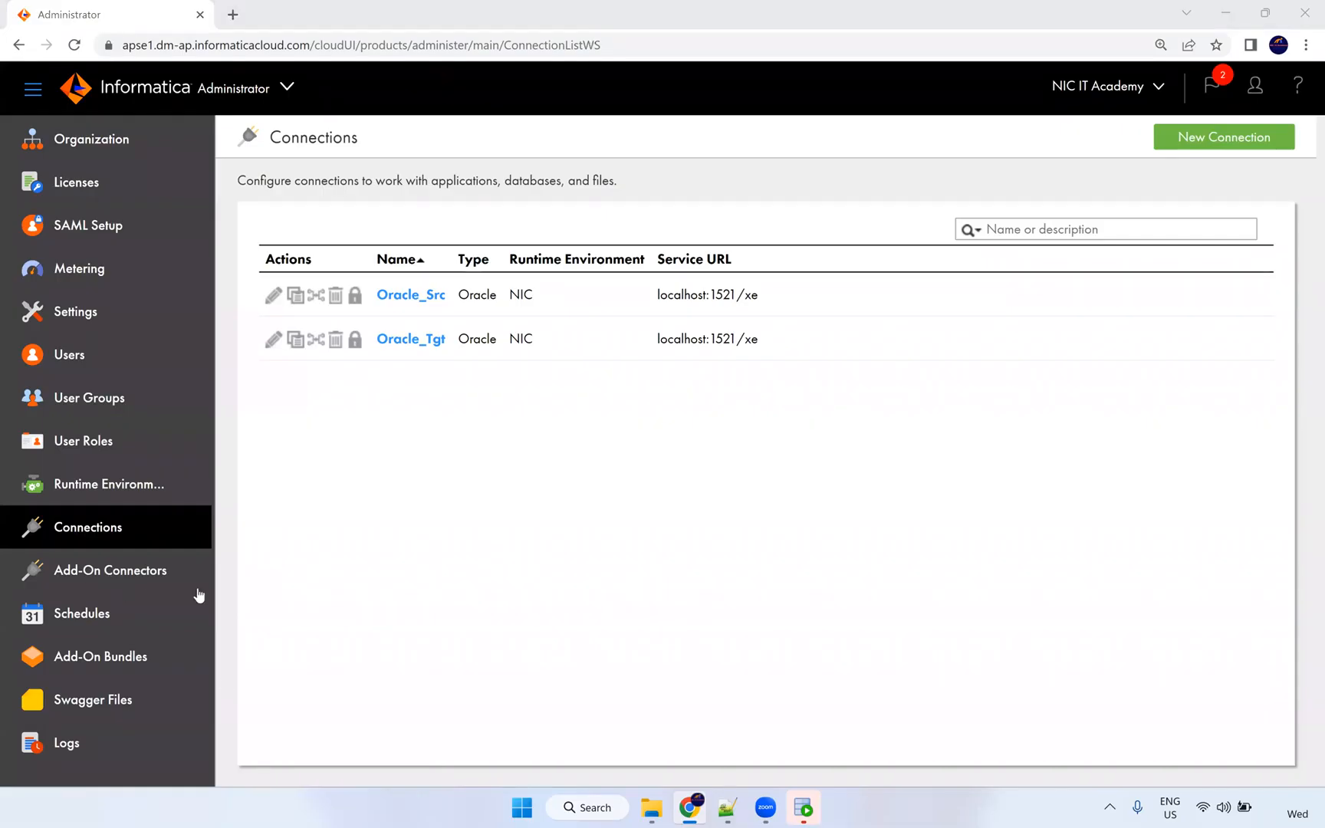
left_click(115, 586)
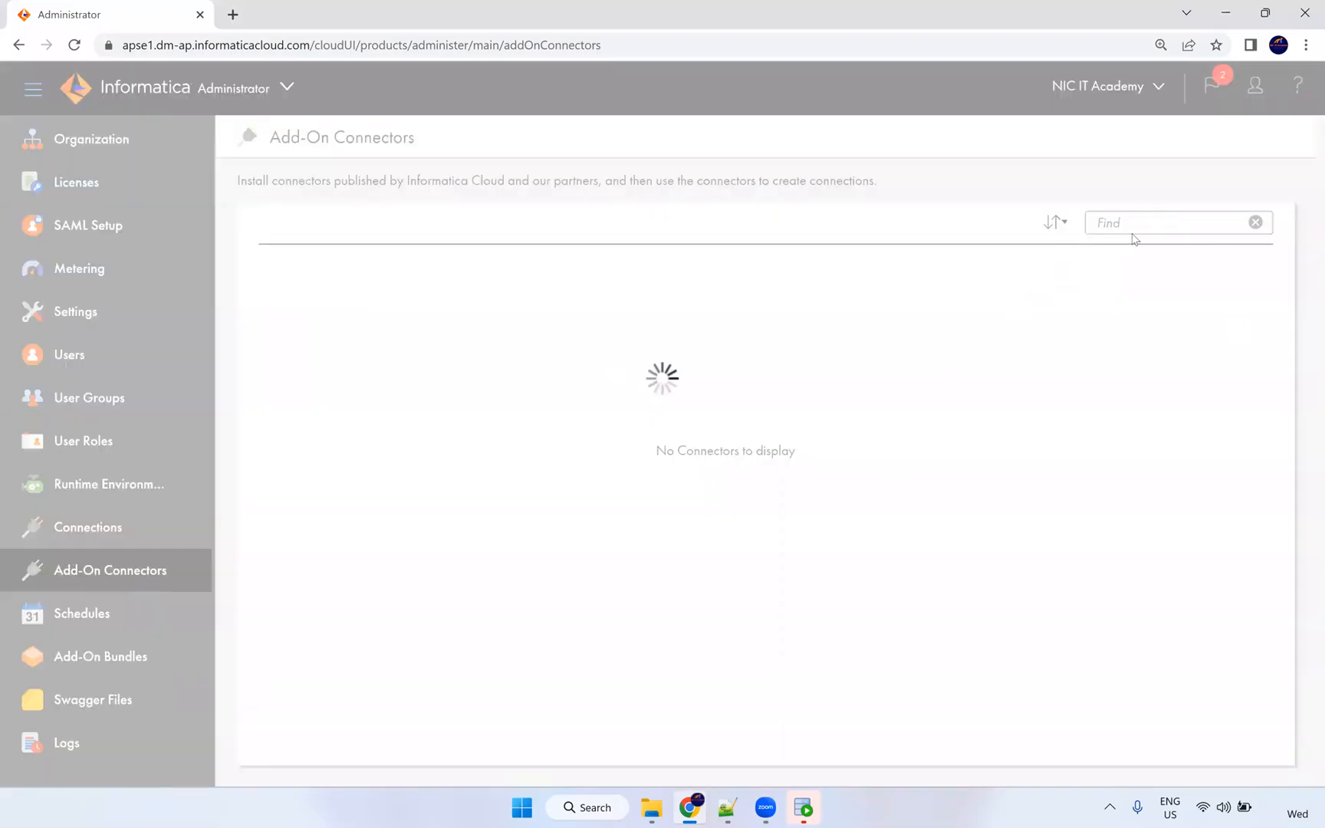
Scroll through the first page of add-on connector cards and move to the second page.
scroll(1035, 541, "down", 7)
scroll(1035, 549, "down", 5)
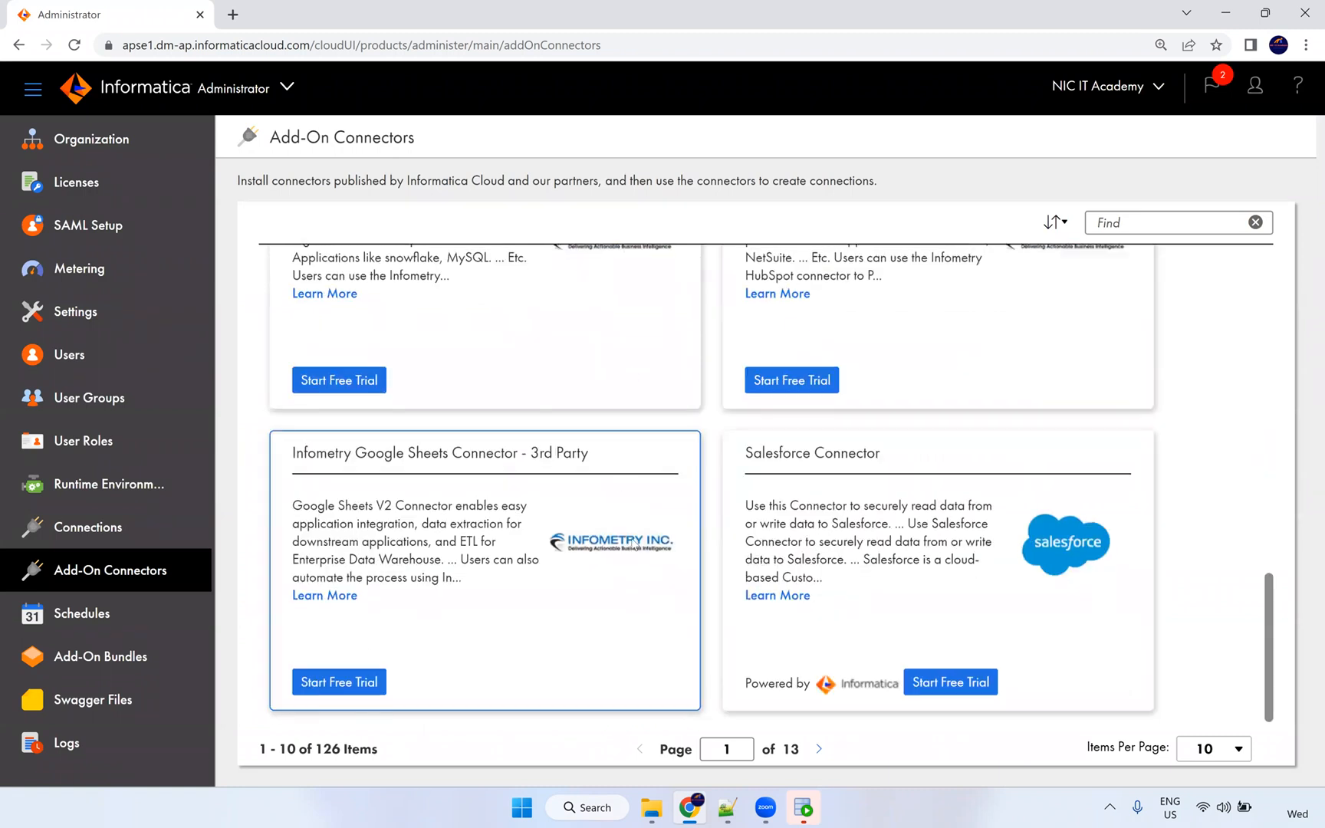
scroll(733, 547, "up", 2)
scroll(732, 546, "up", 10)
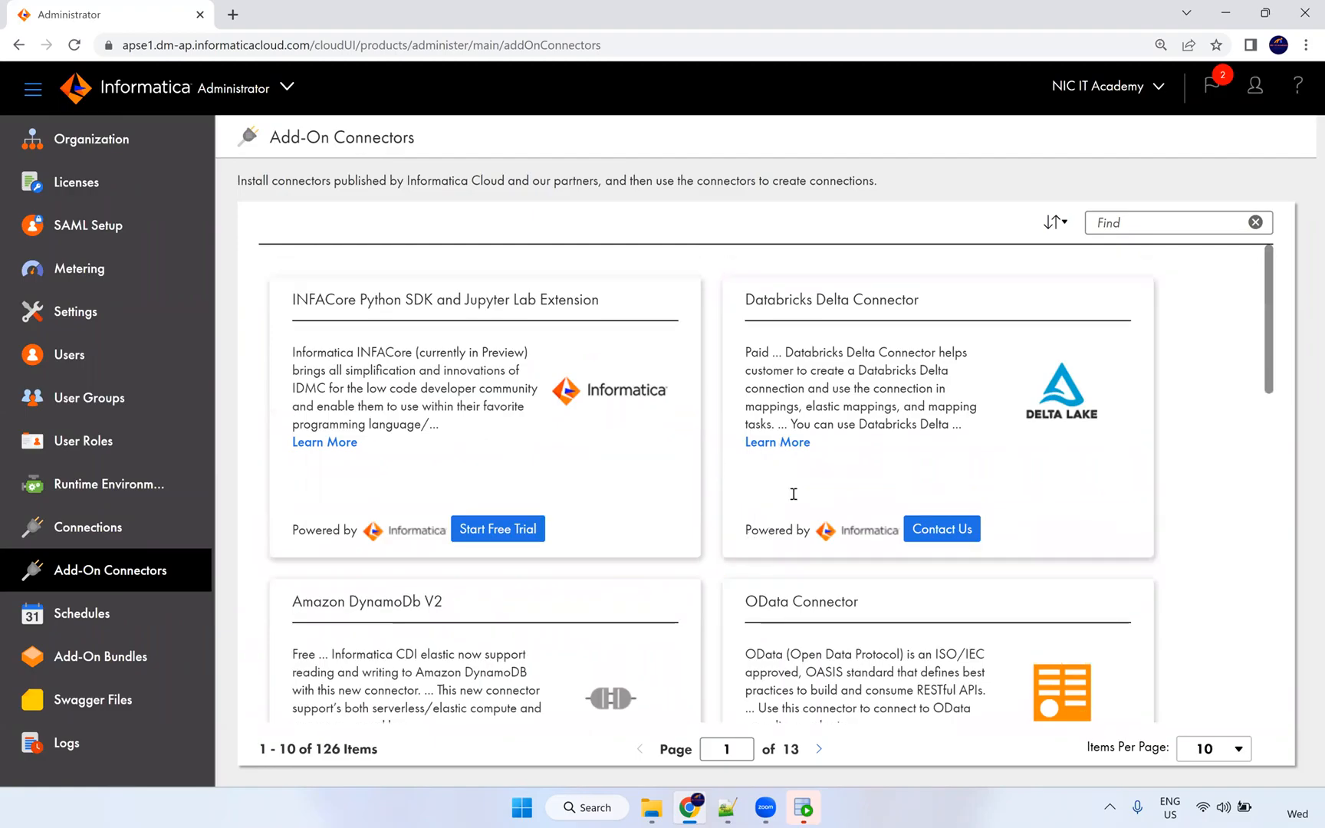
scroll(802, 624, "down", 10)
left_click(819, 759)
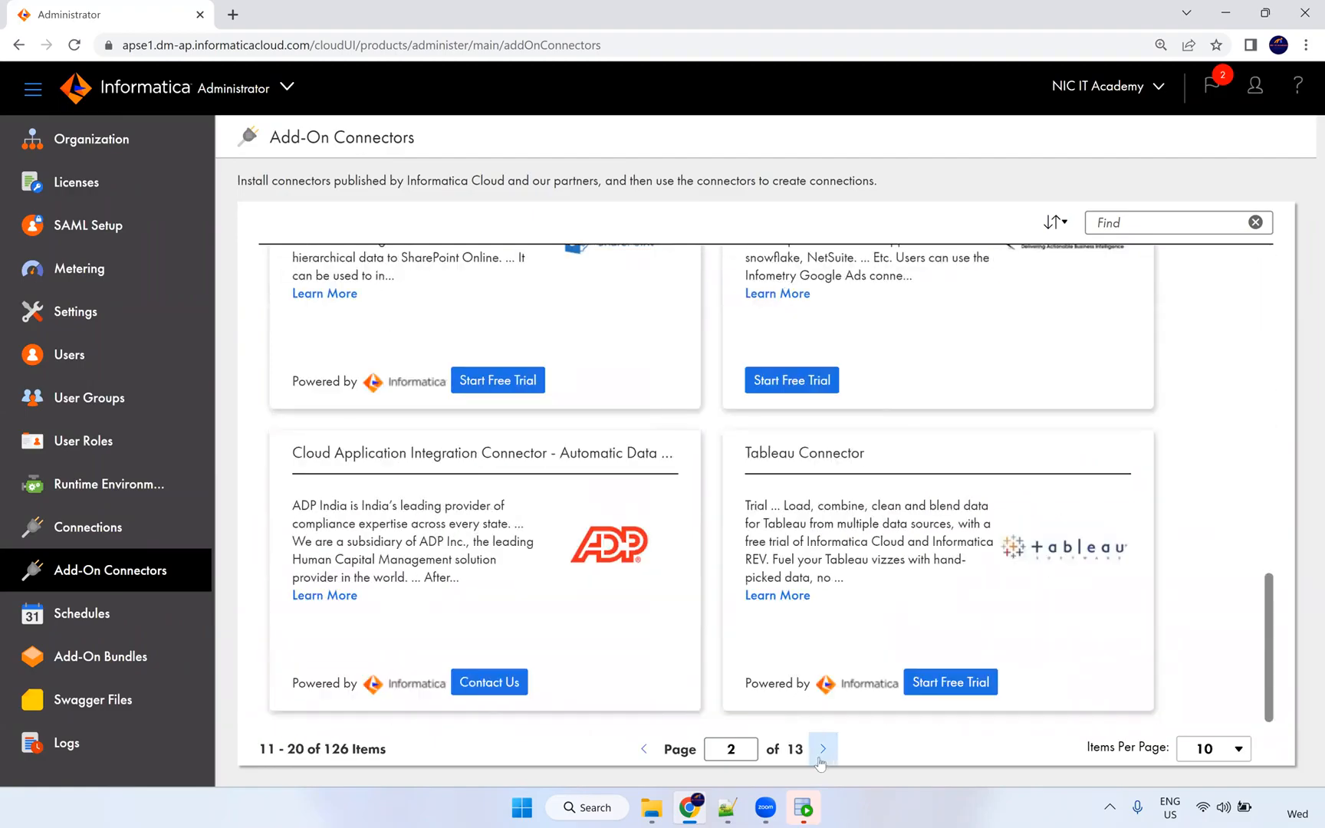
Browse the second and third connector pages, then view the empty Schedules list.
scroll(919, 544, "up", 5)
scroll(918, 545, "up", 6)
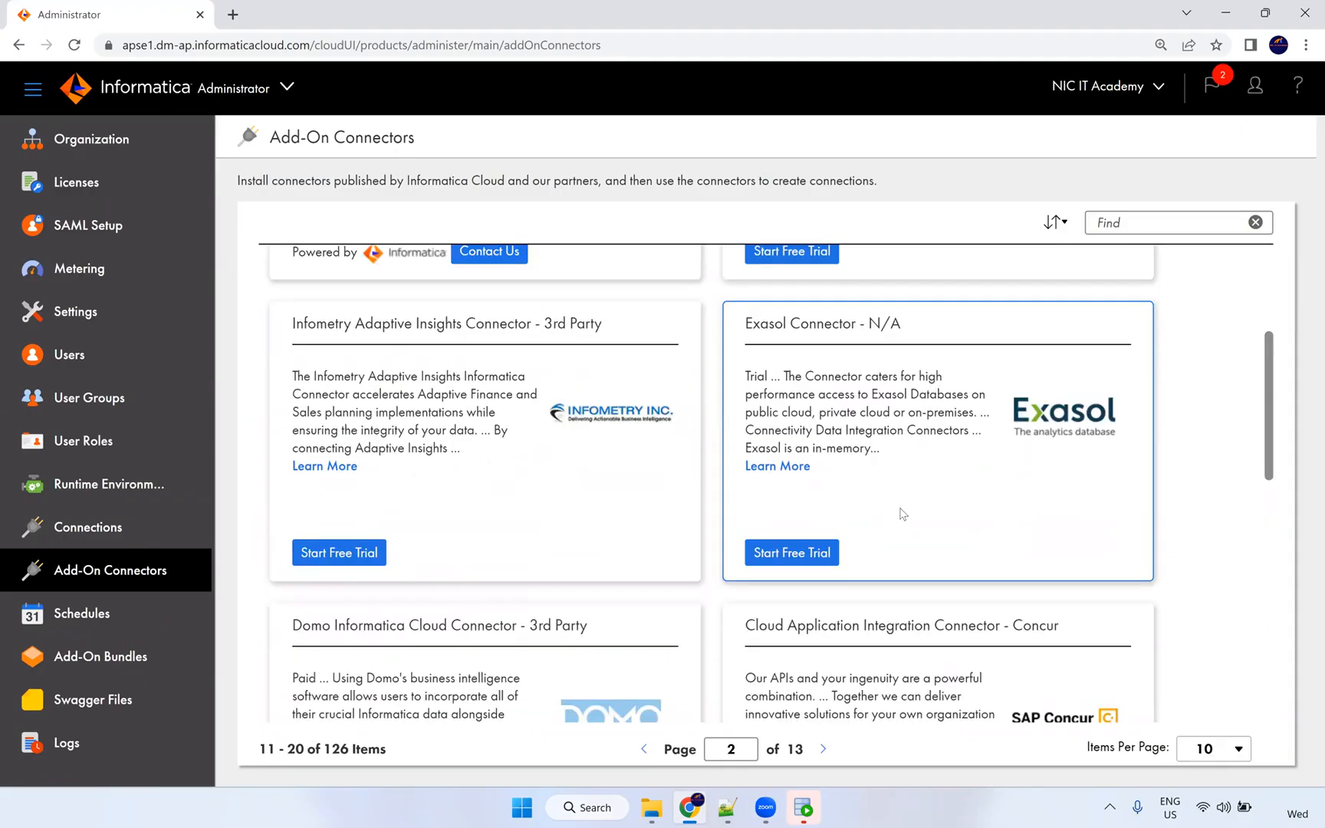
scroll(902, 515, "down", 3)
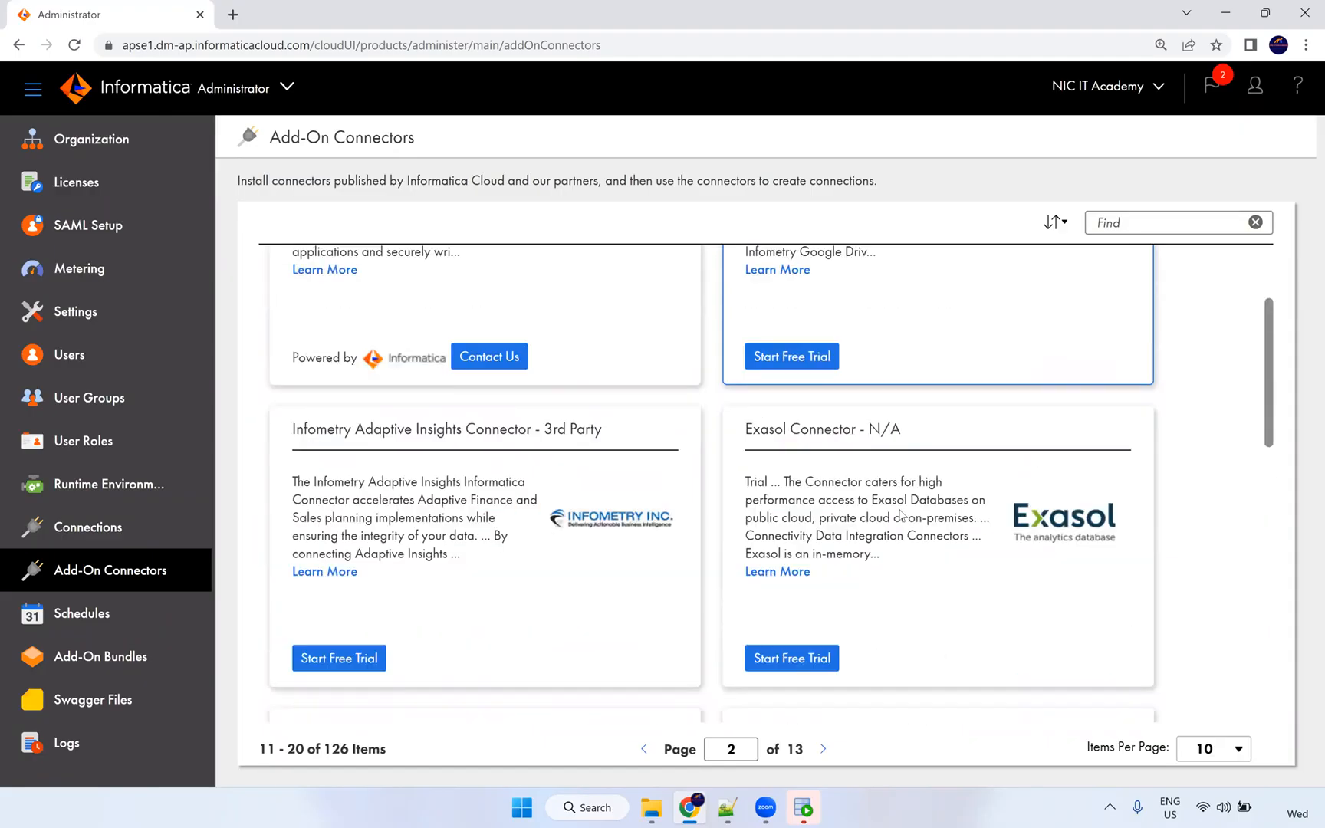
scroll(897, 529, "down", 7)
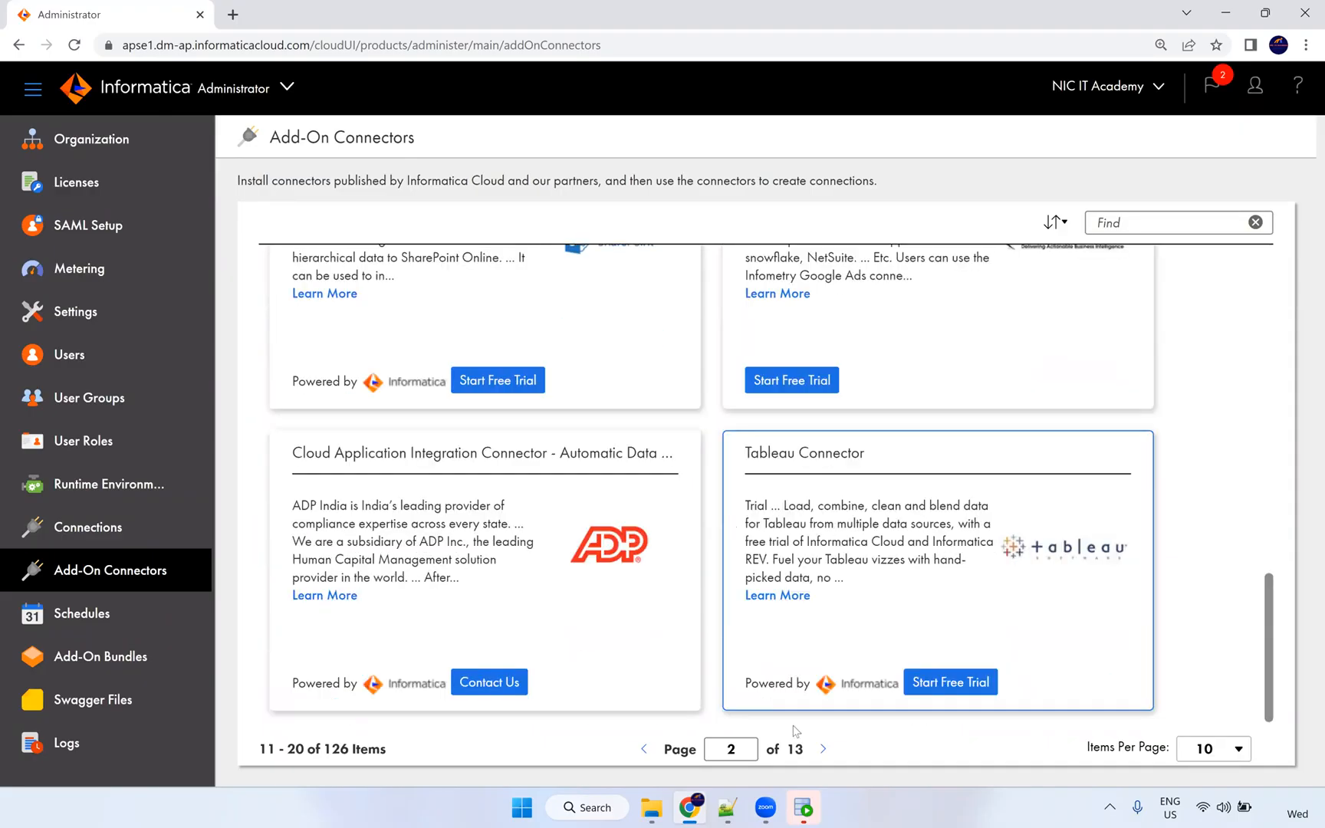
left_click(823, 748)
scroll(792, 595, "up", 10)
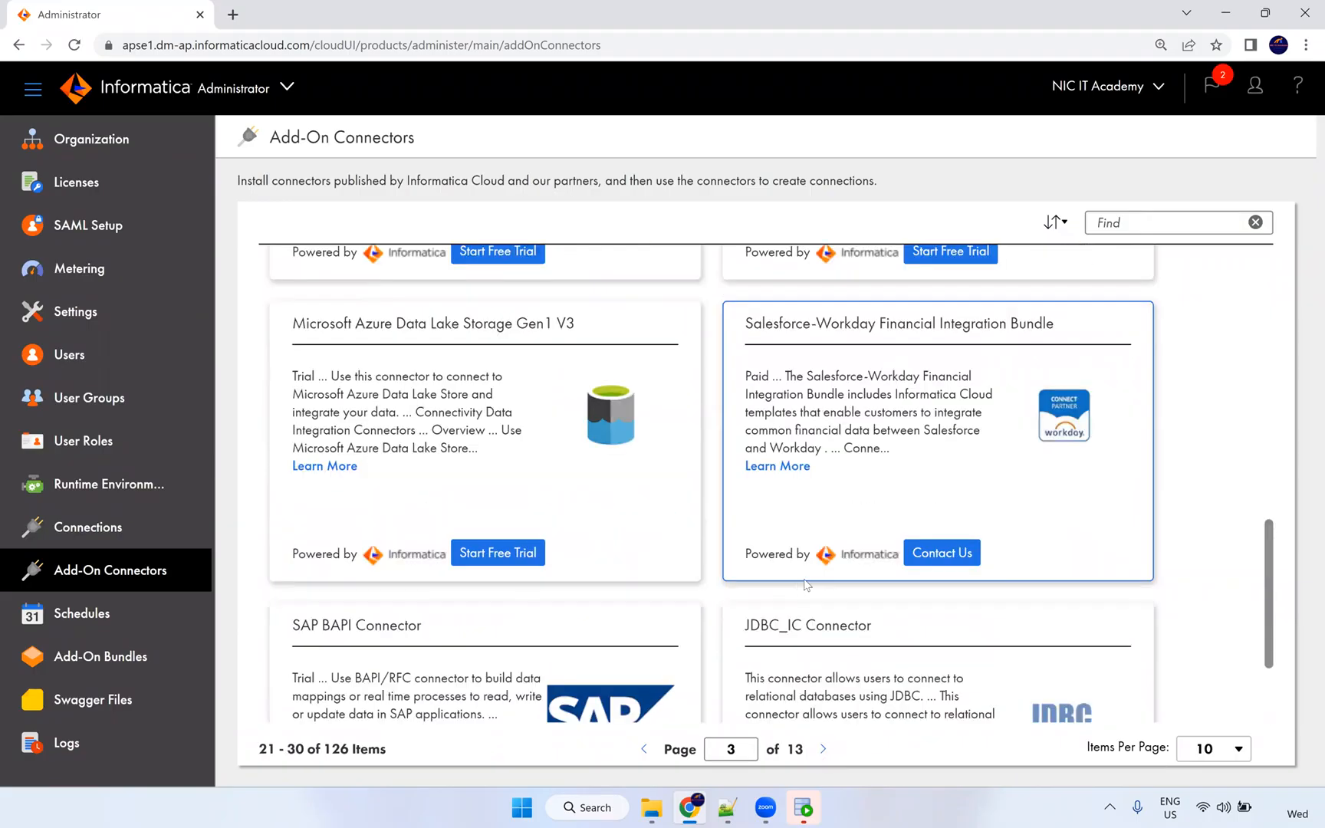
scroll(765, 489, "down", 8)
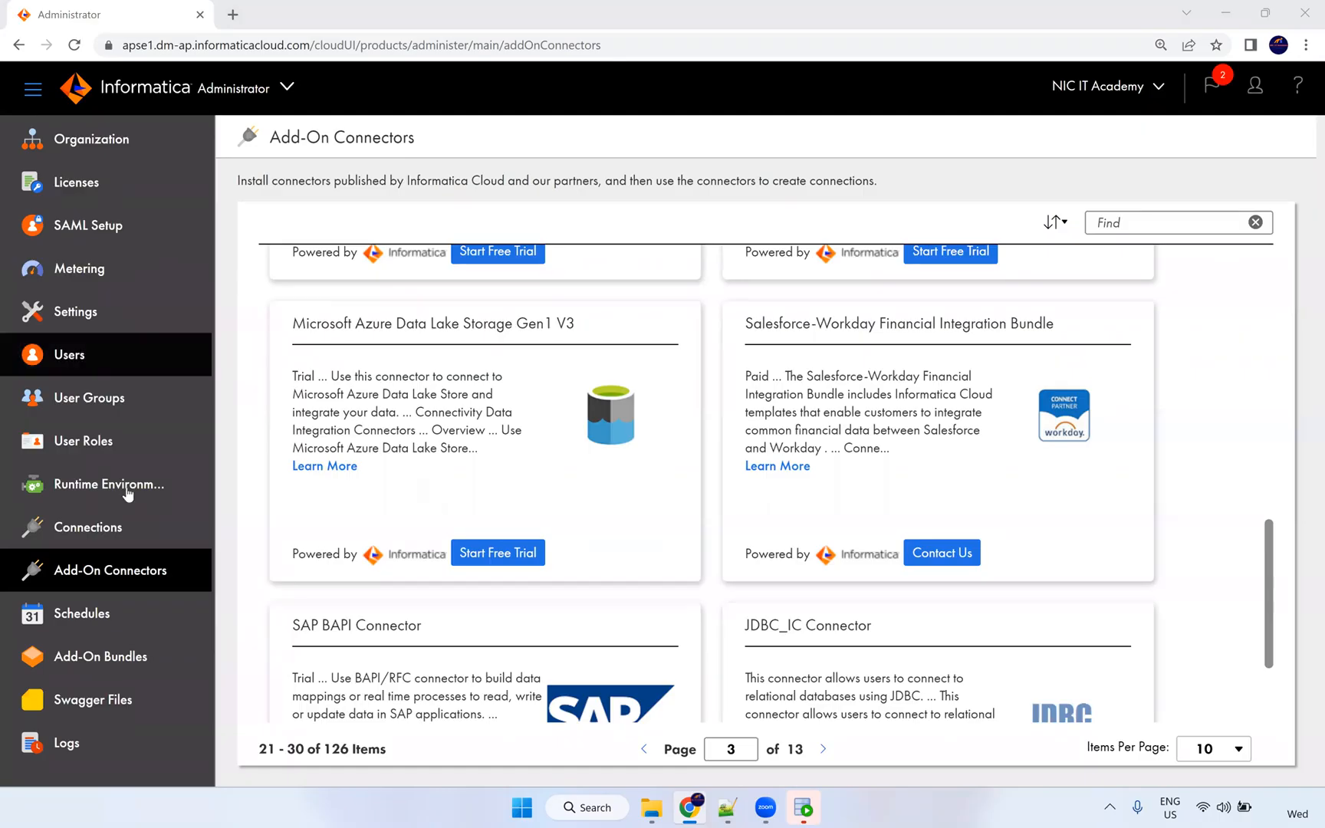
left_click(100, 613)
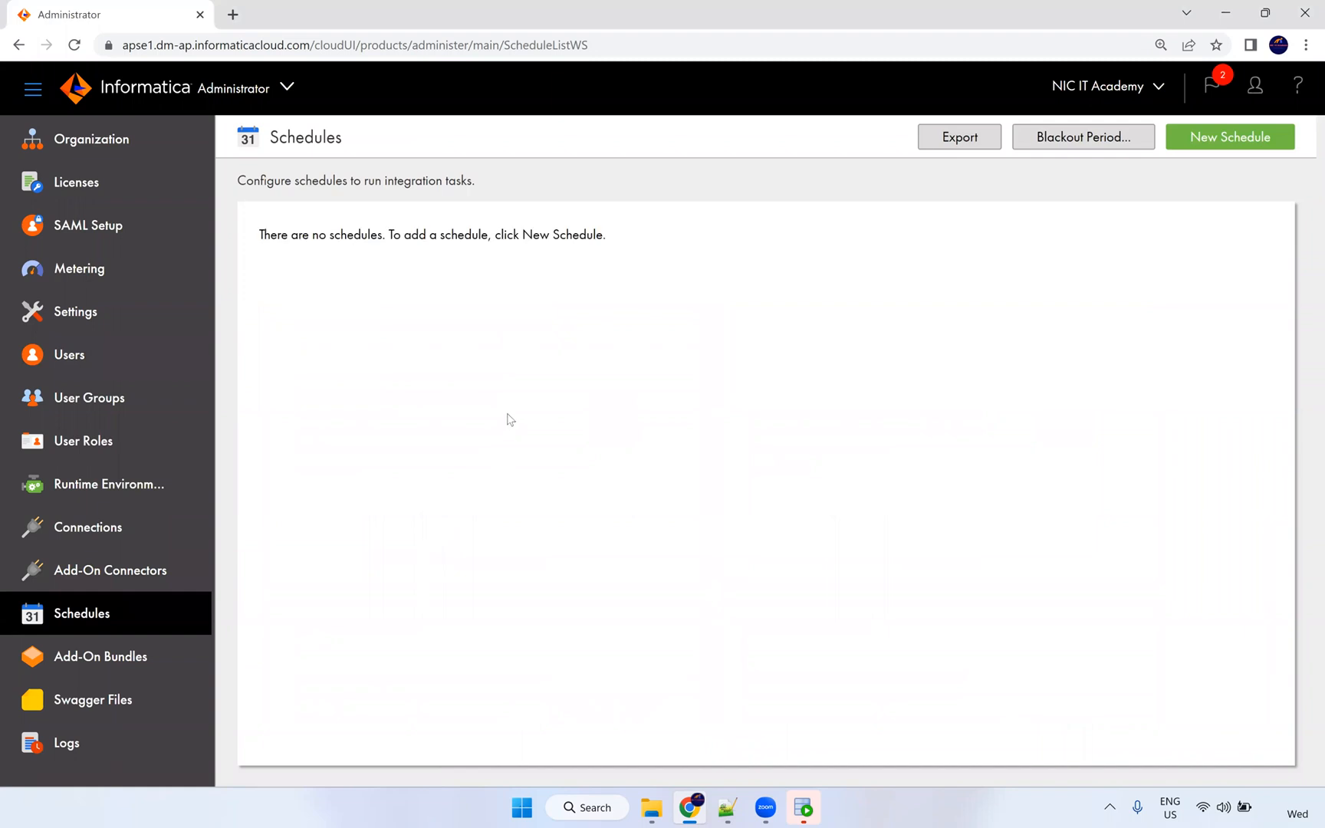
Start a new schedule named 'Daily 7 am'.
left_click(1230, 138)
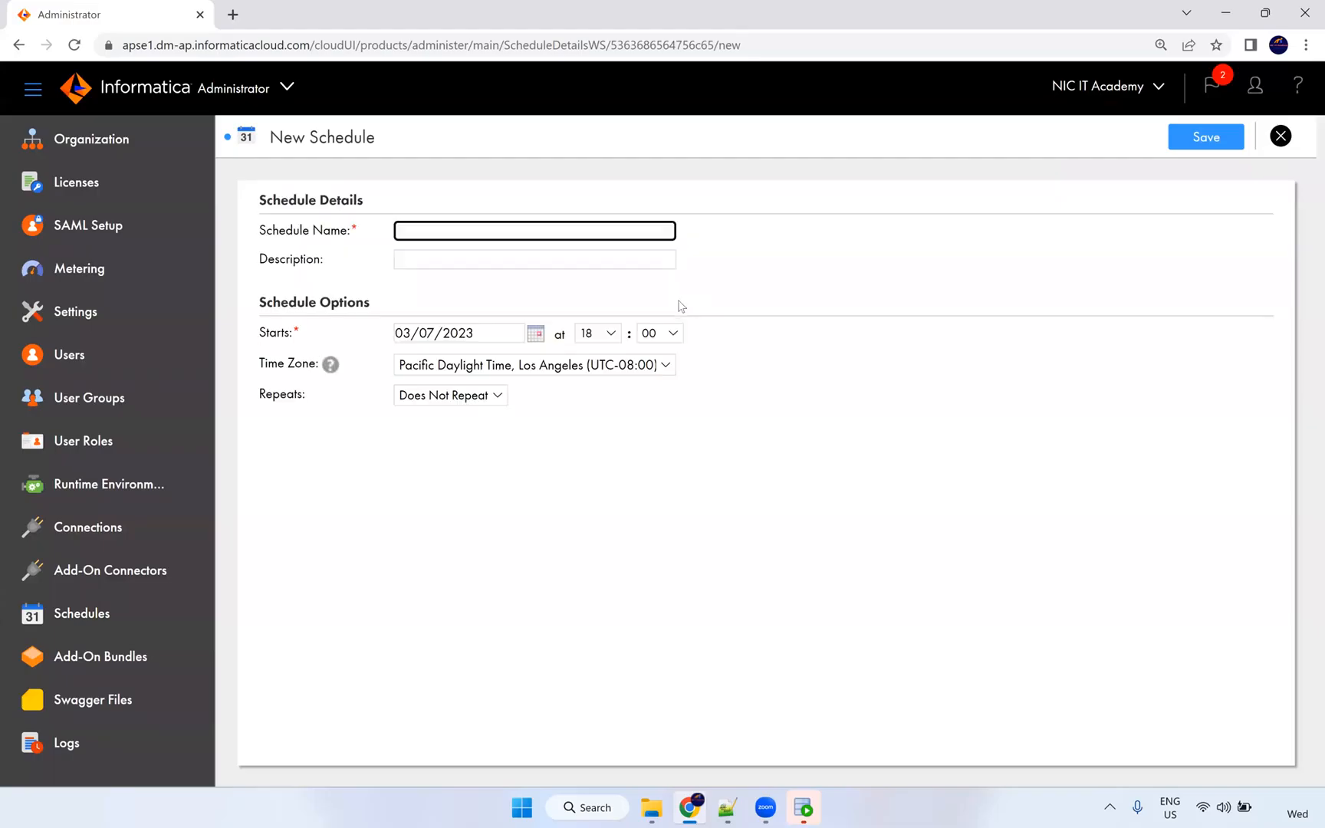
left_click(445, 234)
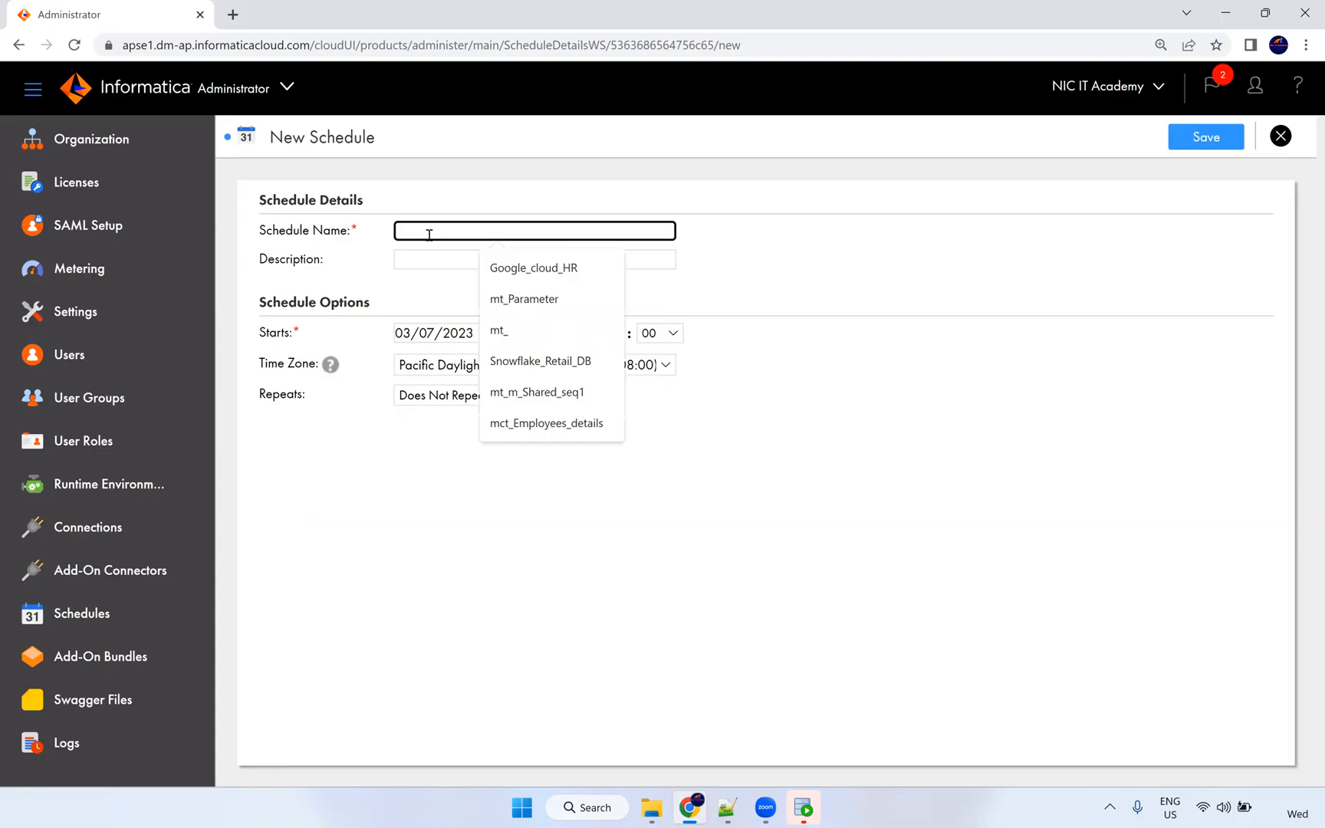
type("Daily 7")
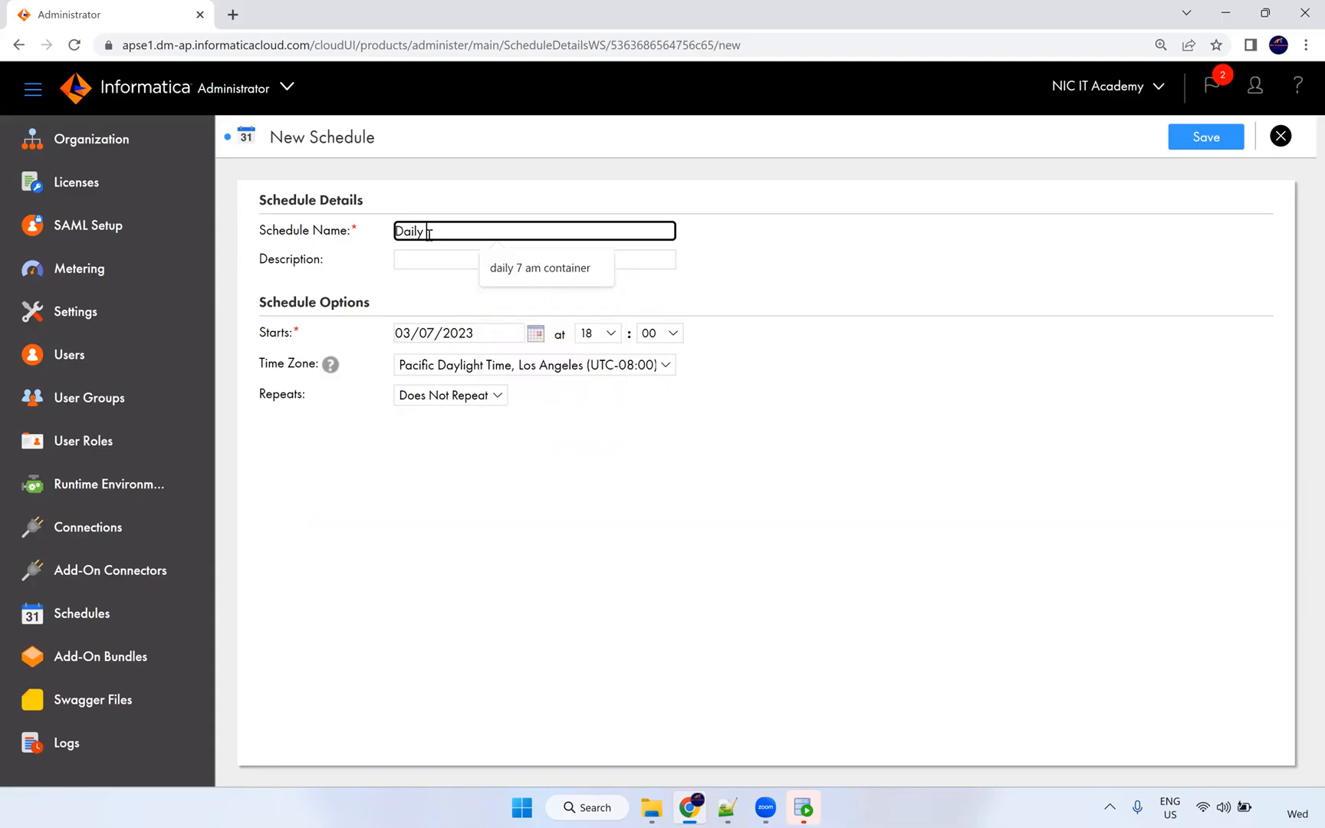
type(" am")
left_click(381, 258)
left_click(426, 260)
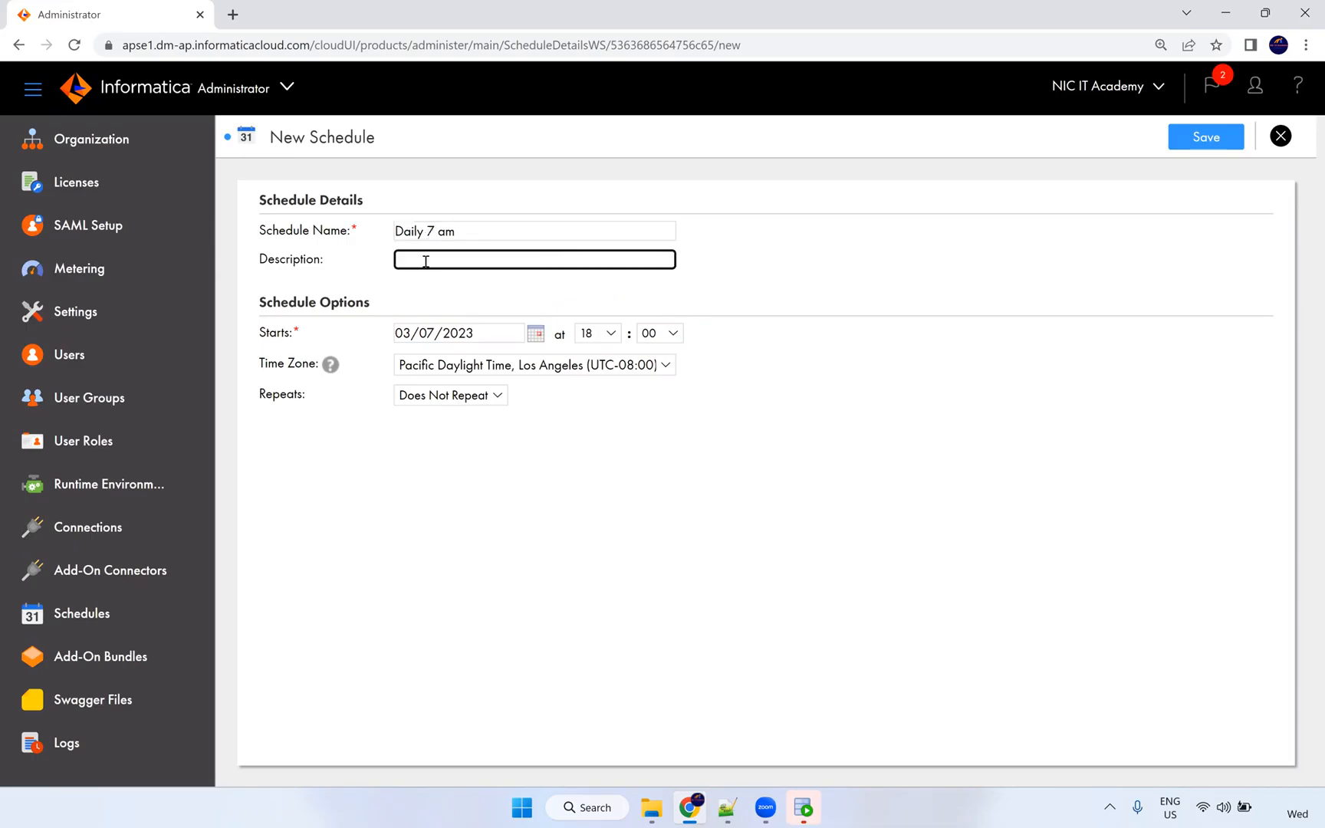
Set the schedule to start at 07:00, repeat daily until 03/31/2023, and save it.
left_click(606, 333)
left_click(588, 469)
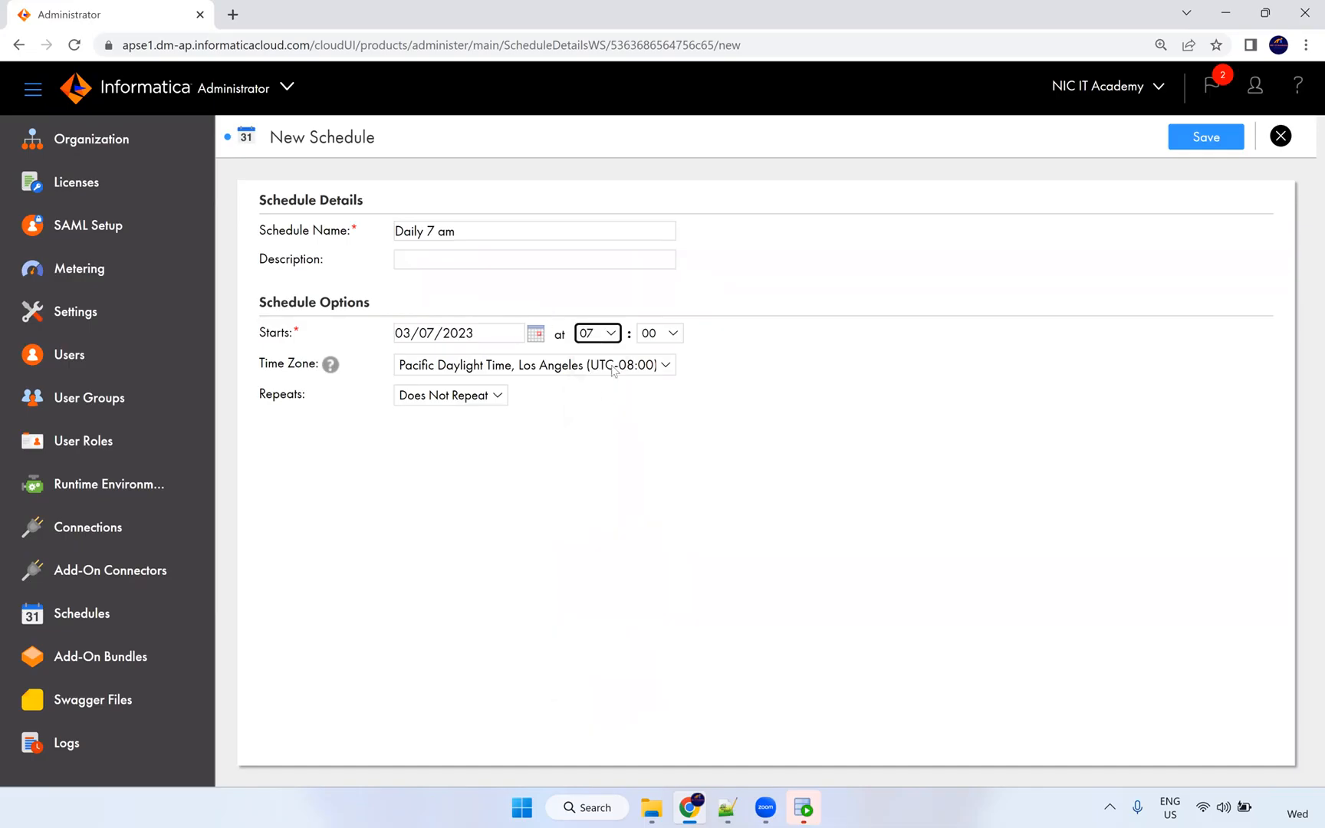
triple_click(507, 383)
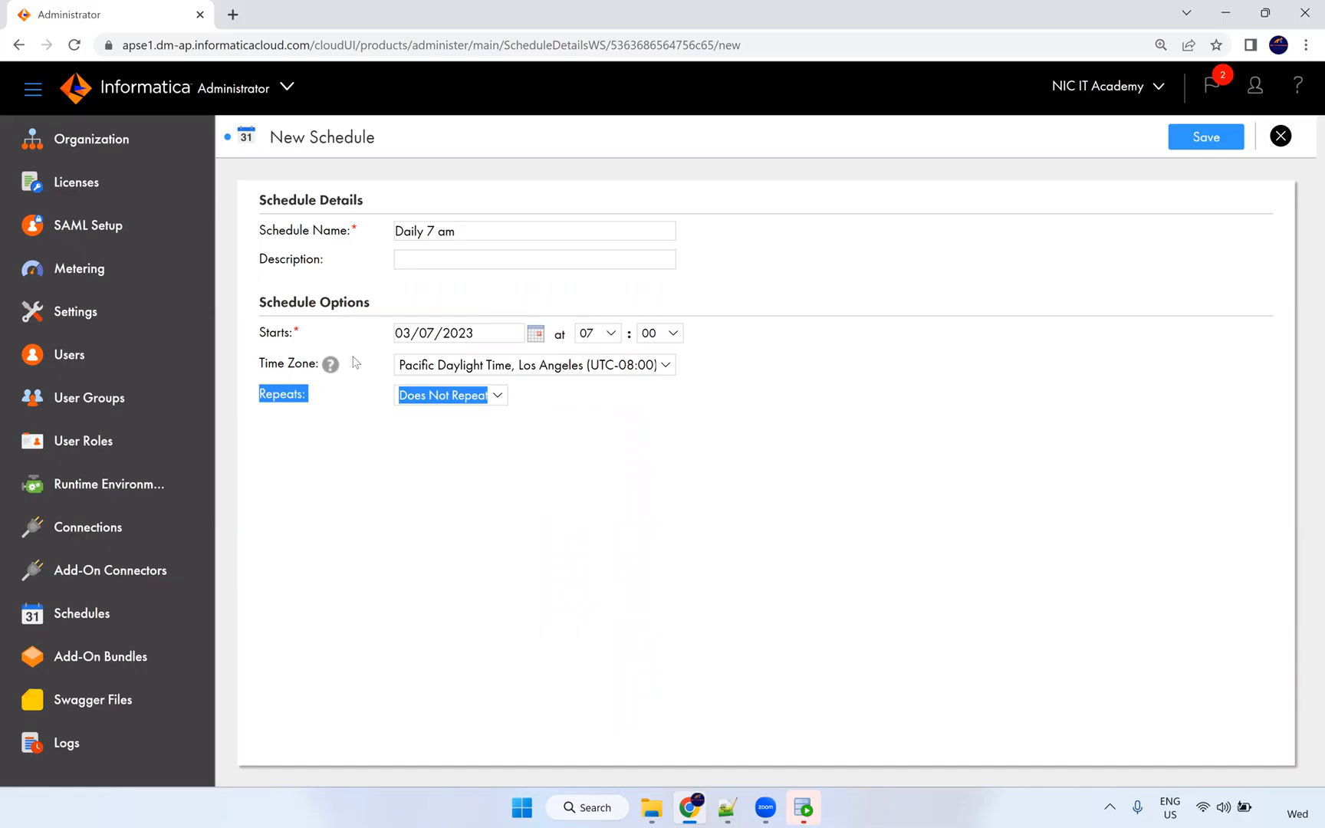
left_click(358, 386)
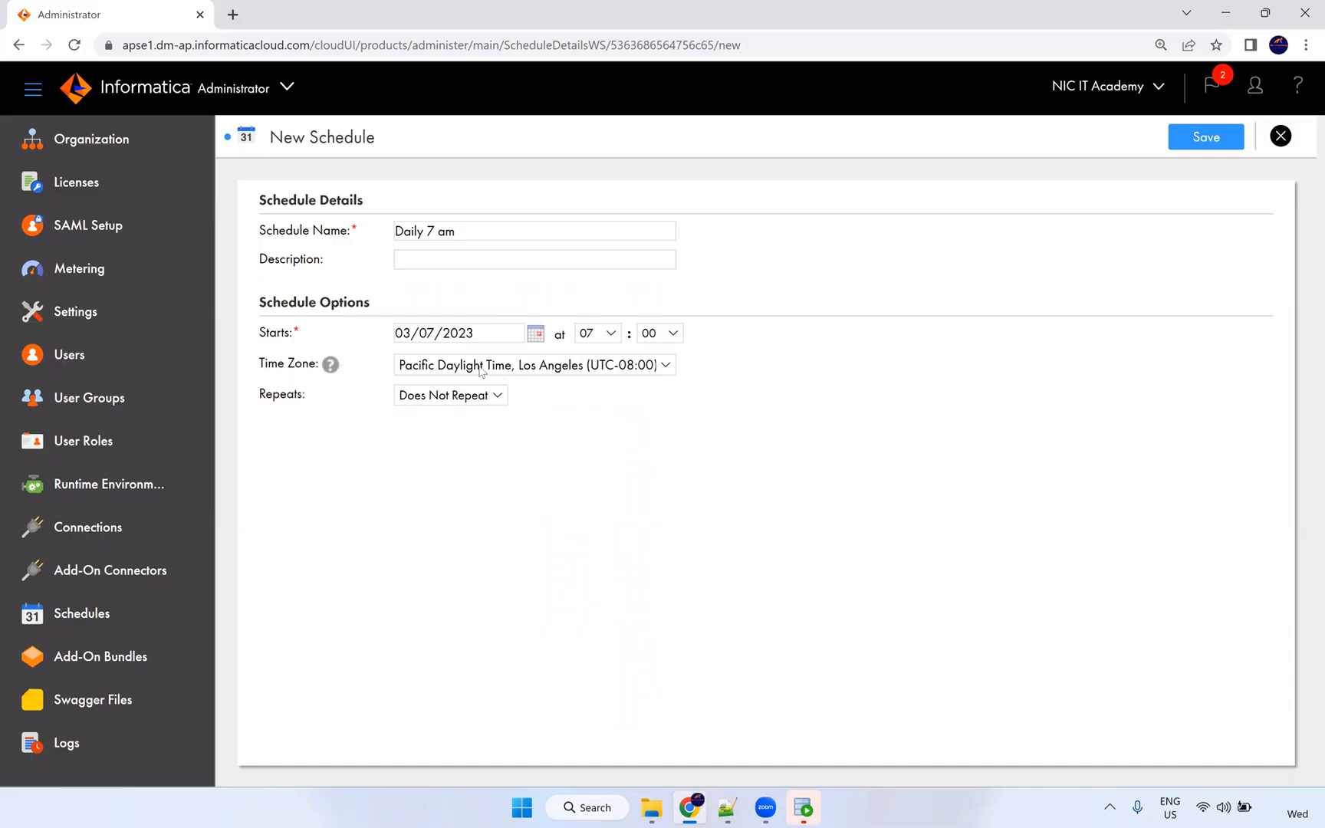
left_click(497, 395)
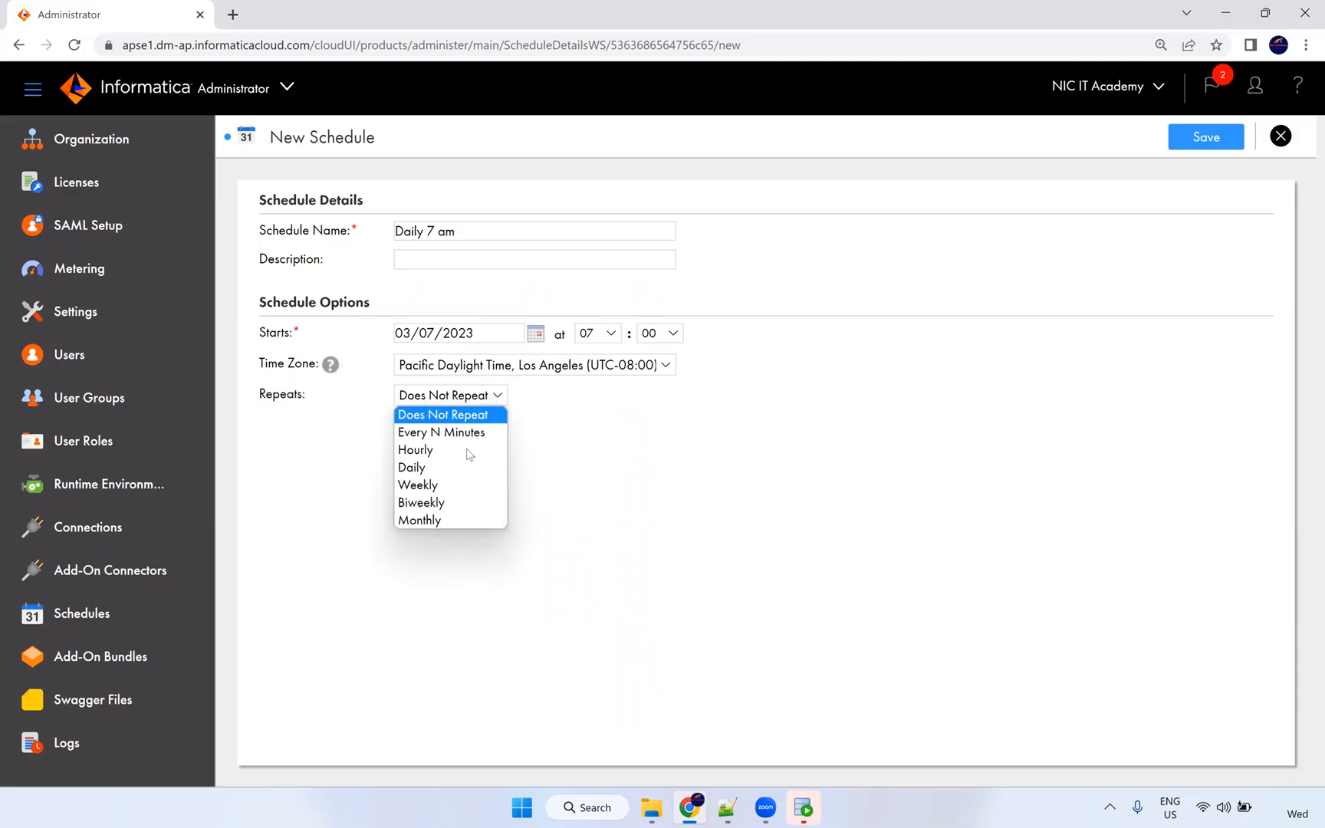
left_click(404, 460)
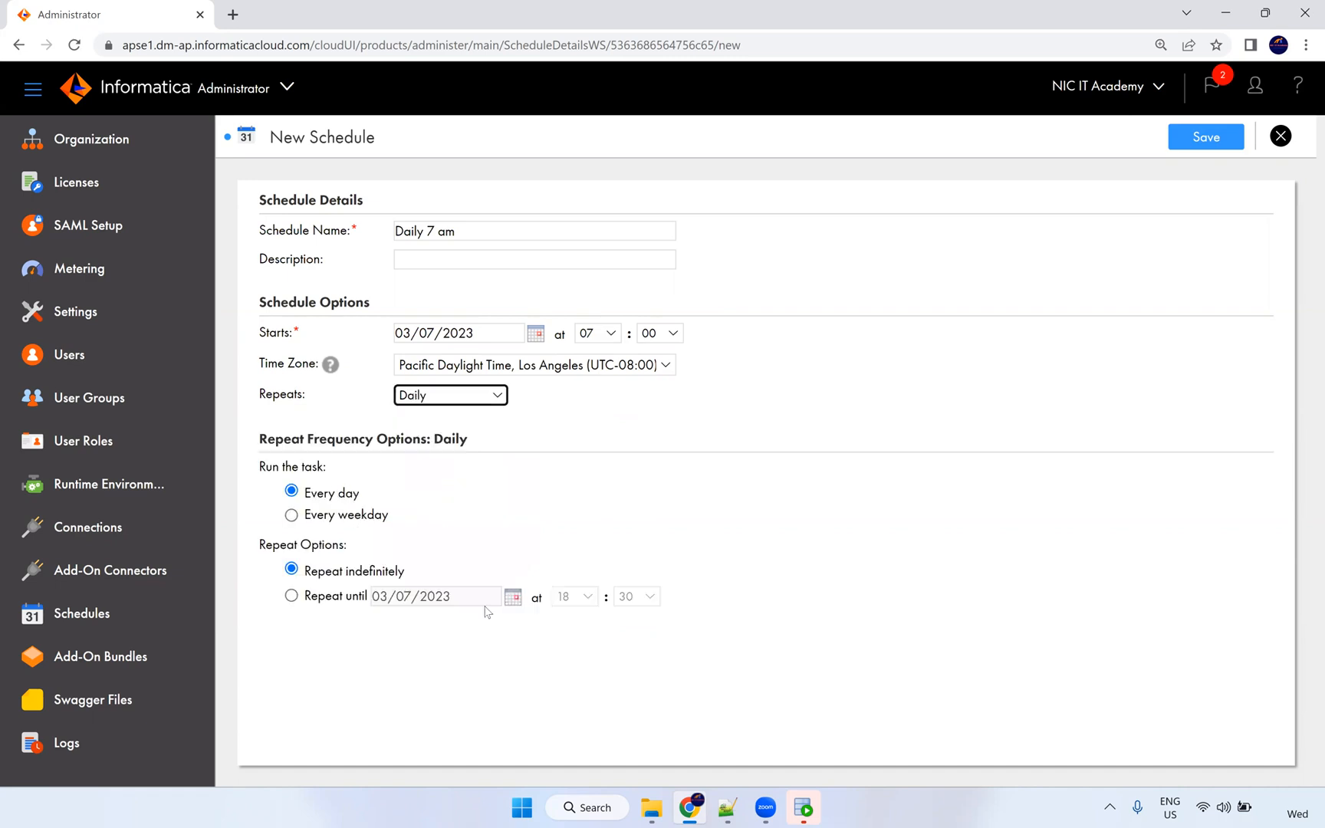
left_click(511, 597)
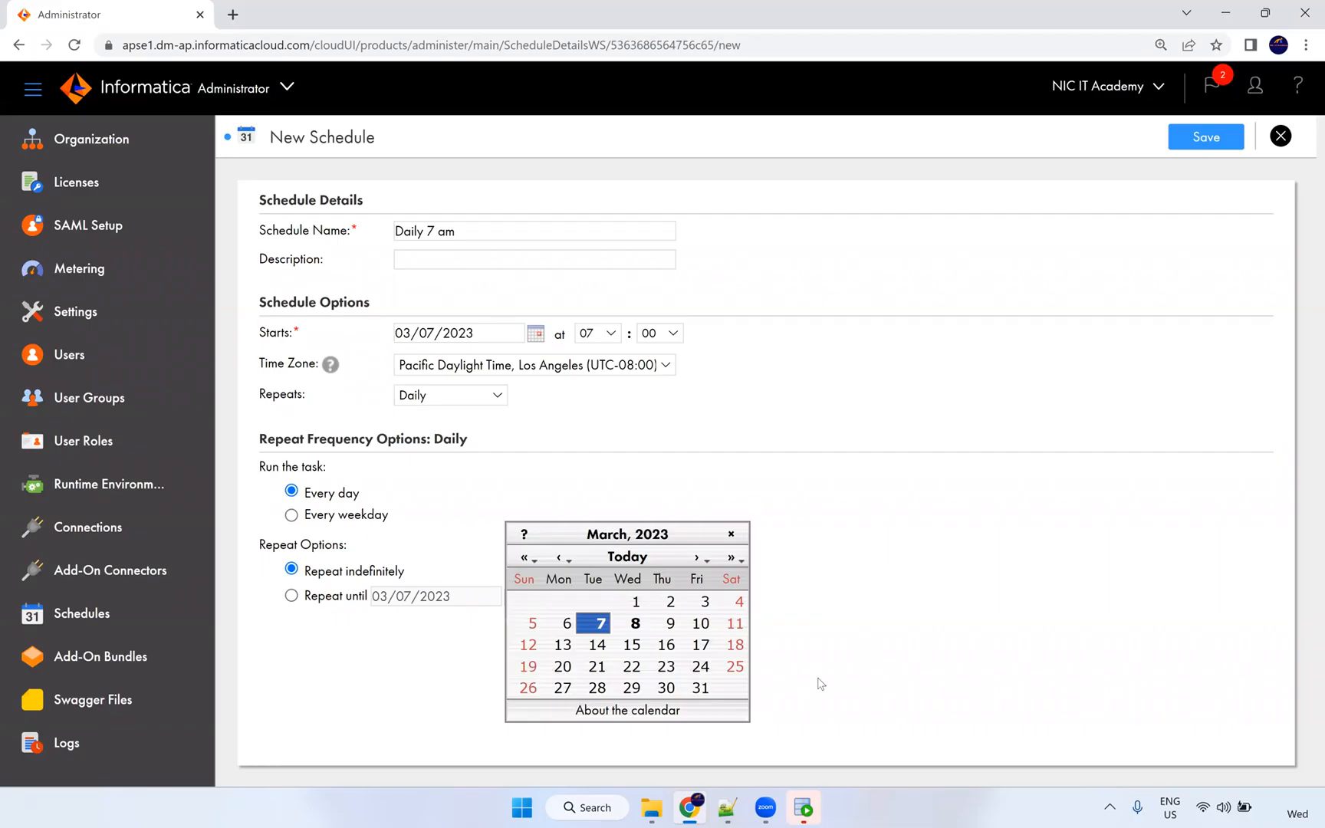
left_click(705, 687)
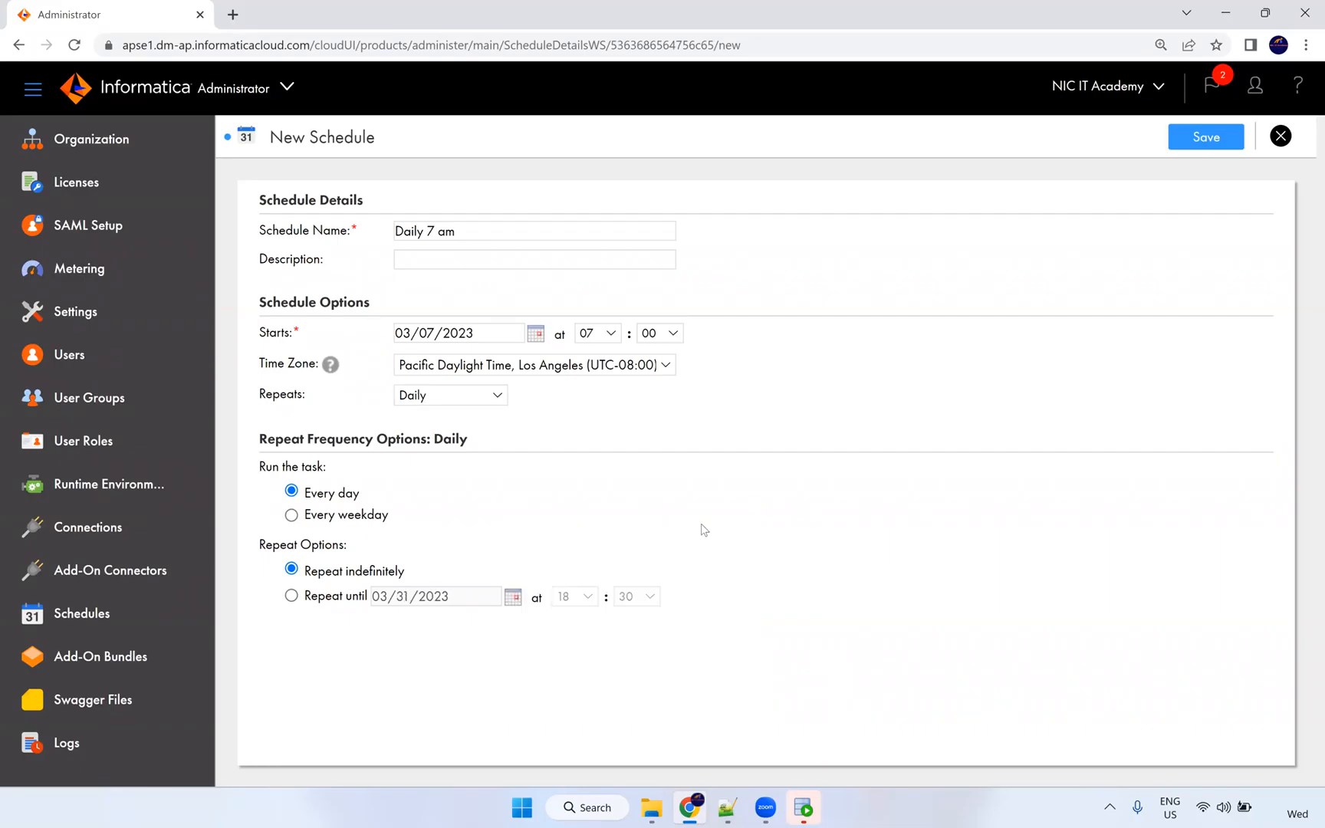
left_click(1209, 146)
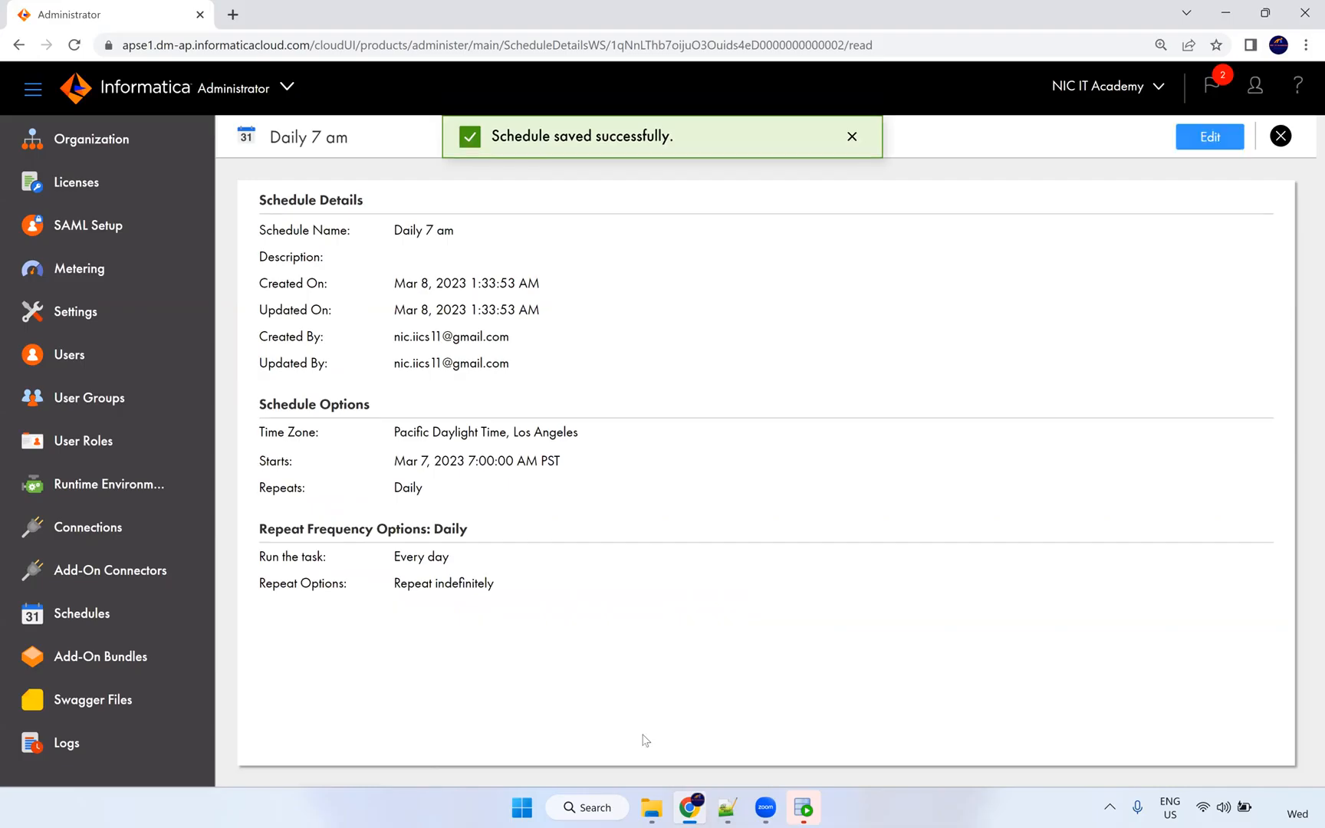
Search Windows for 'p' so Paint appears as the best match.
triple_click(411, 231)
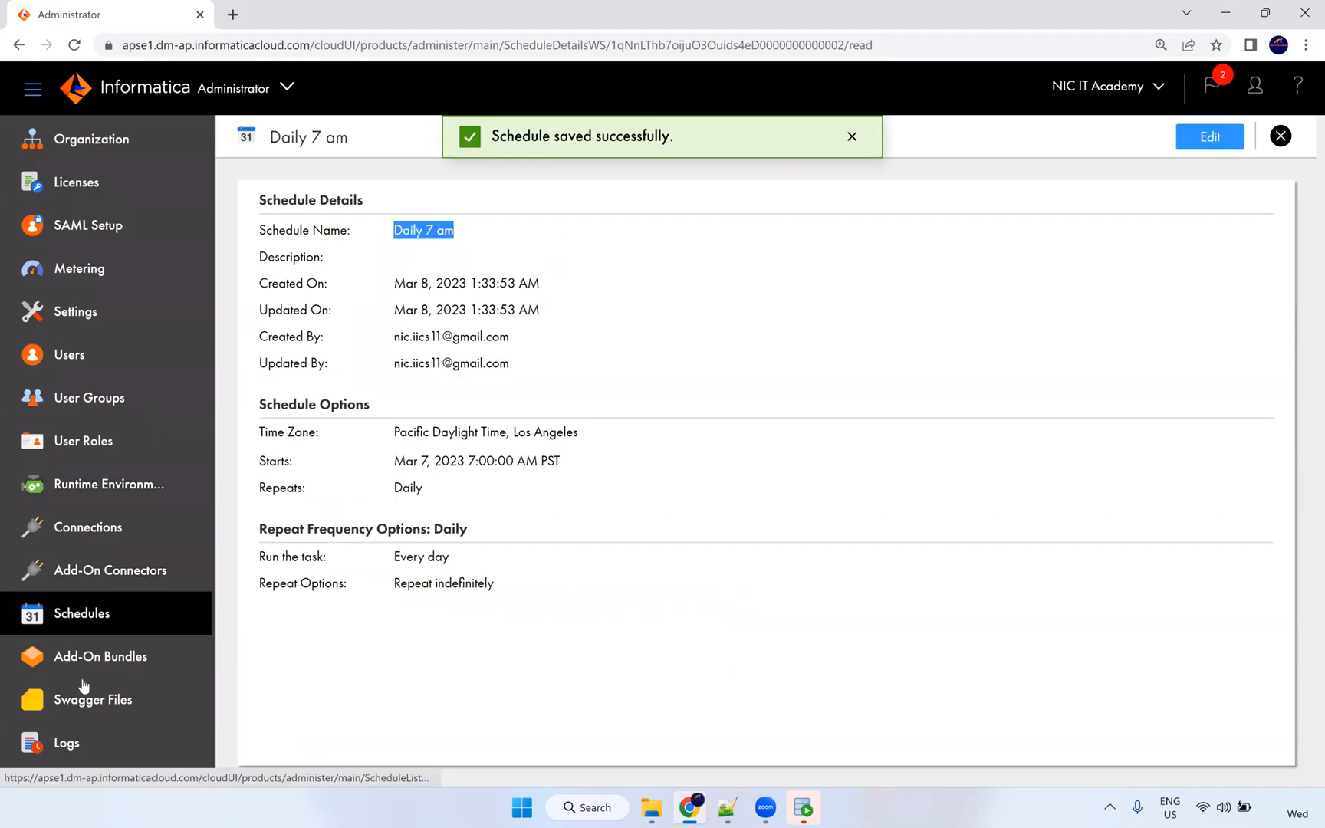
left_click(590, 811)
type("p")
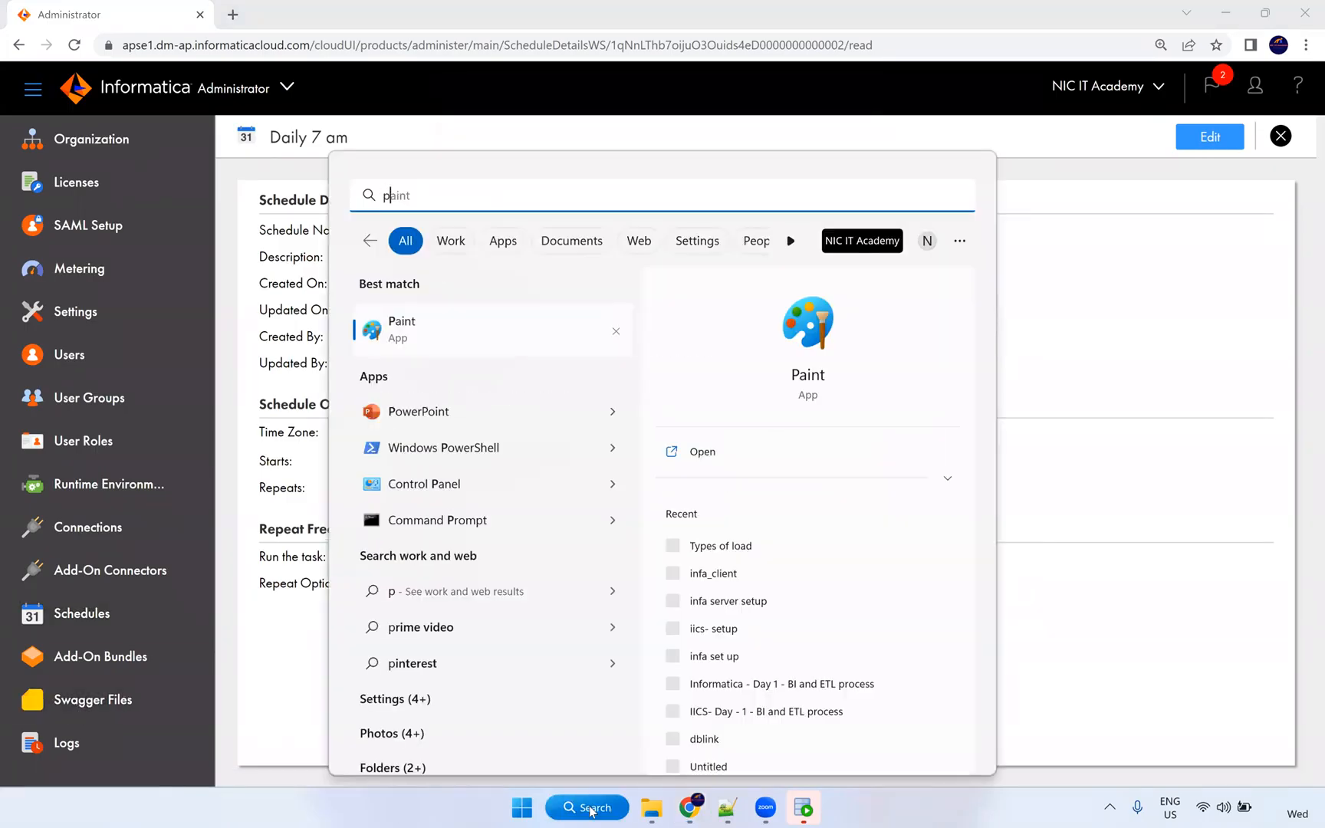
Launch Paint and draw a vertical and a horizontal line forming a large cross.
left_click(443, 339)
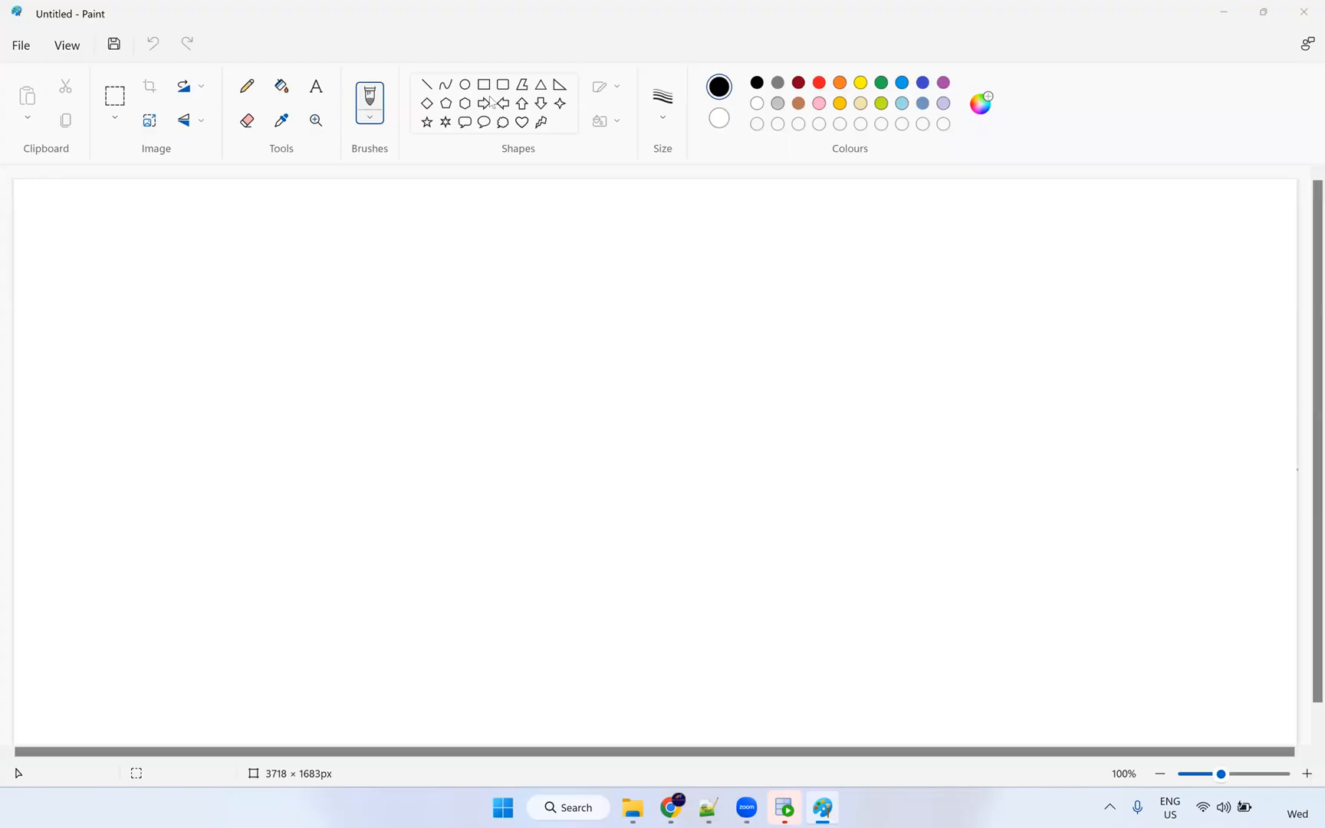
left_click(430, 86)
mouse_move(590, 214)
left_mouse_down()
mouse_move(613, 449)
mouse_move(598, 719)
left_mouse_up()
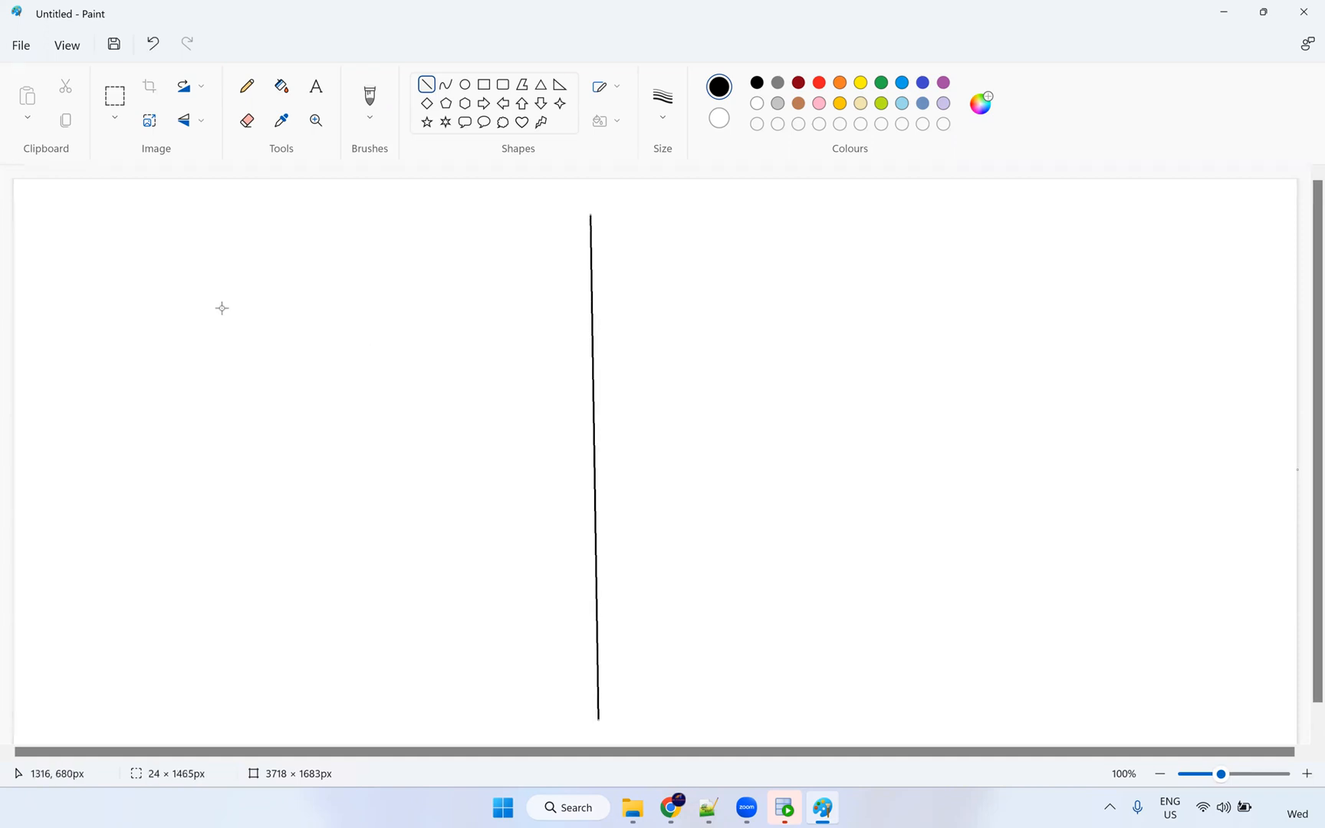
left_click_drag(143, 289, 488, 304)
mouse_move(838, 299)
left_mouse_down()
mouse_move(1011, 275)
mouse_move(1012, 287)
left_mouse_up()
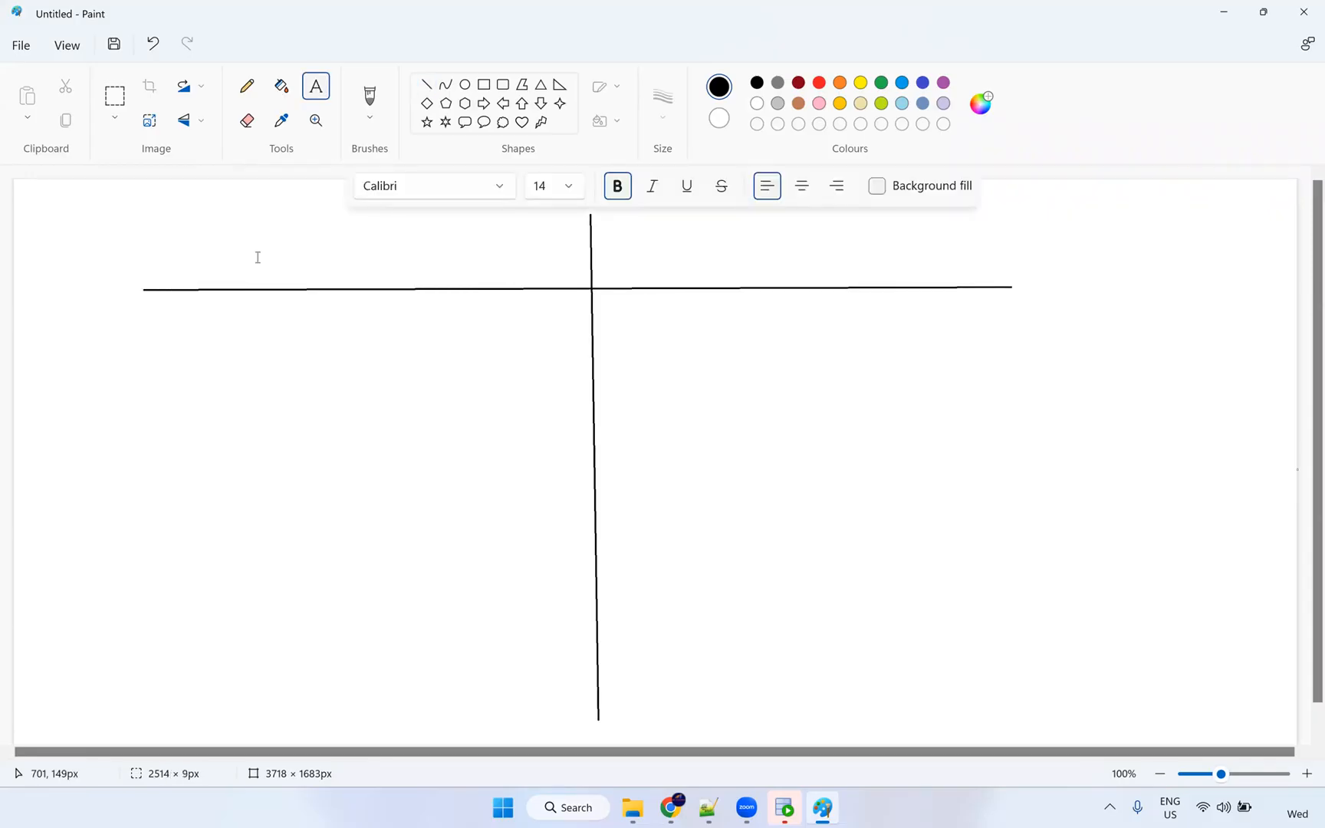
Add the heading 'Informatica PowerCenter' on one line above the left half.
left_click(258, 256)
type("Informatica ")
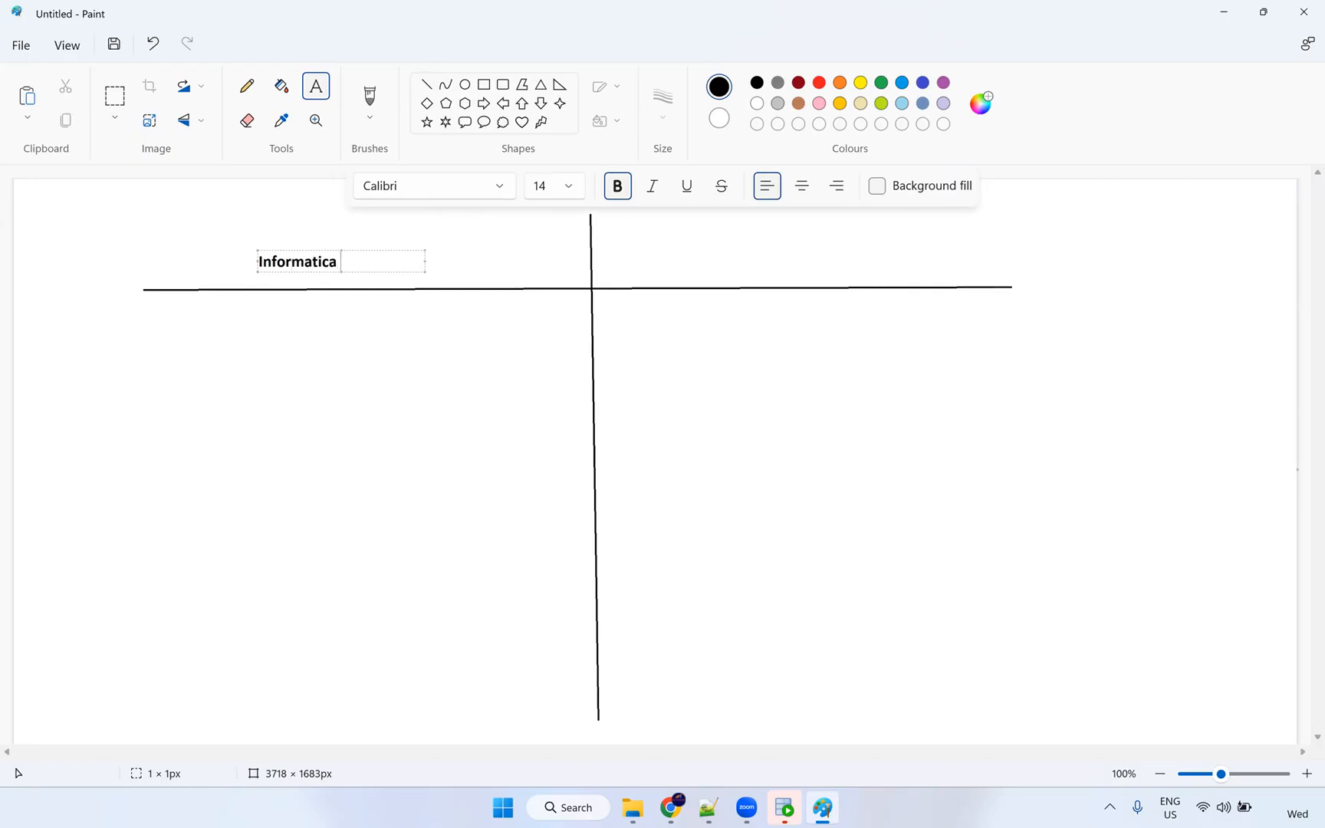
type("PowerCenter")
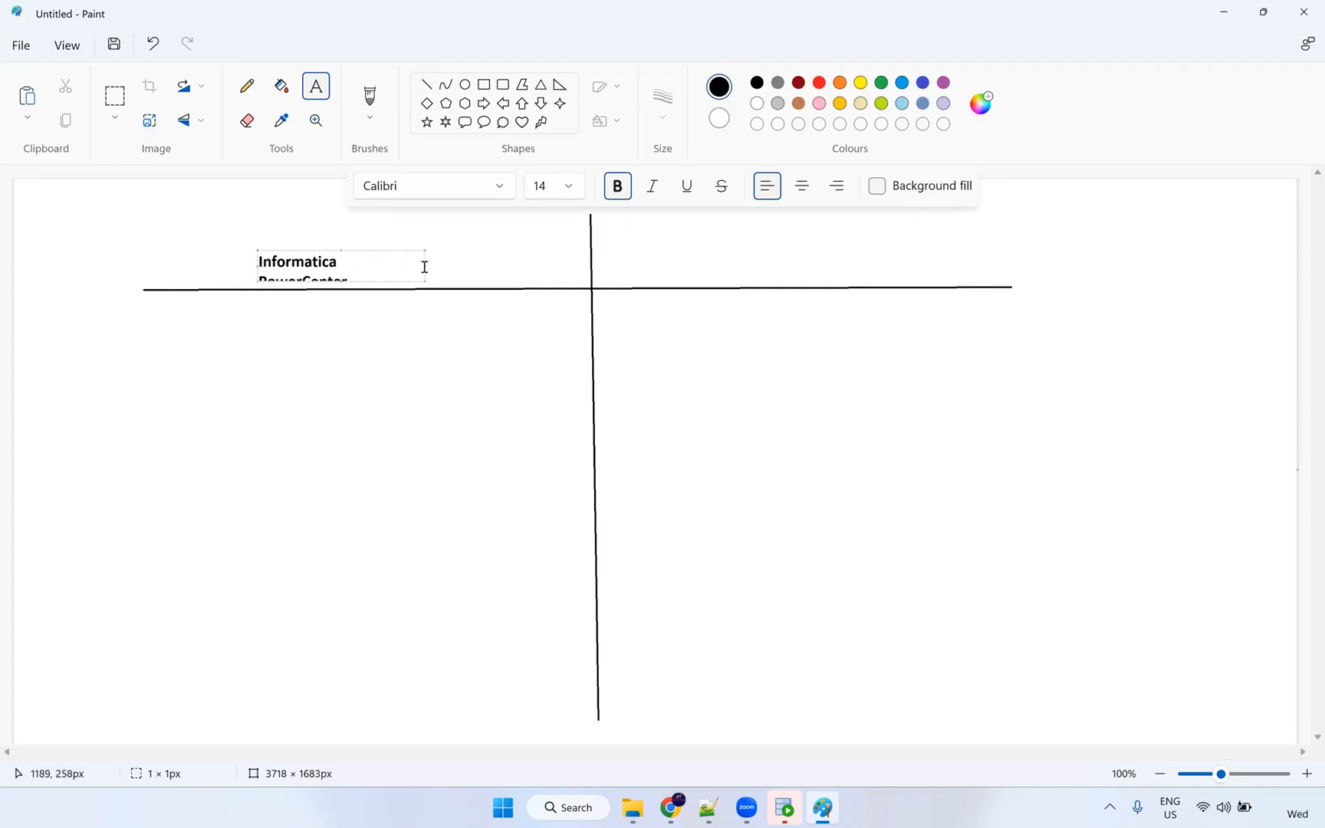
left_click_drag(424, 266, 480, 263)
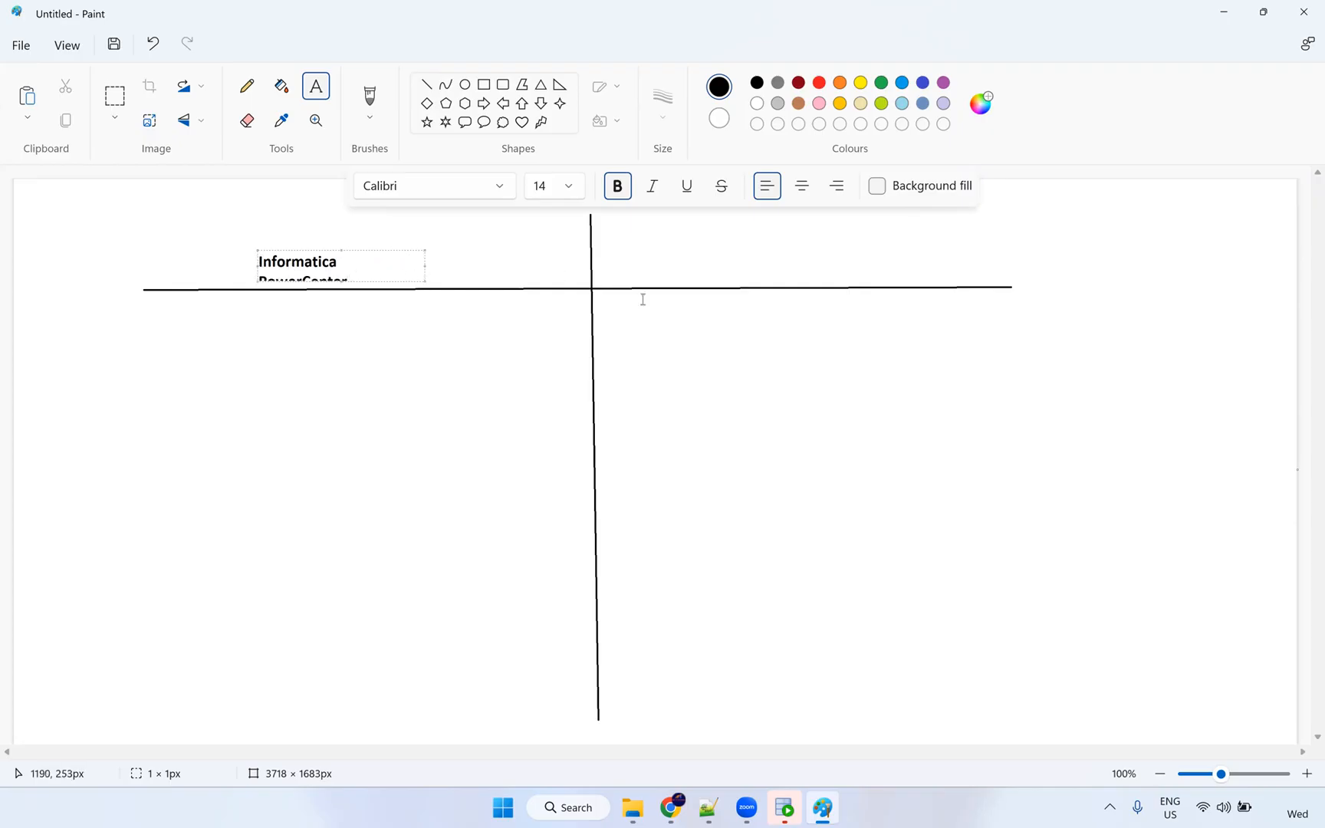
Add the heading 'IICS' above the right column.
left_click(692, 256)
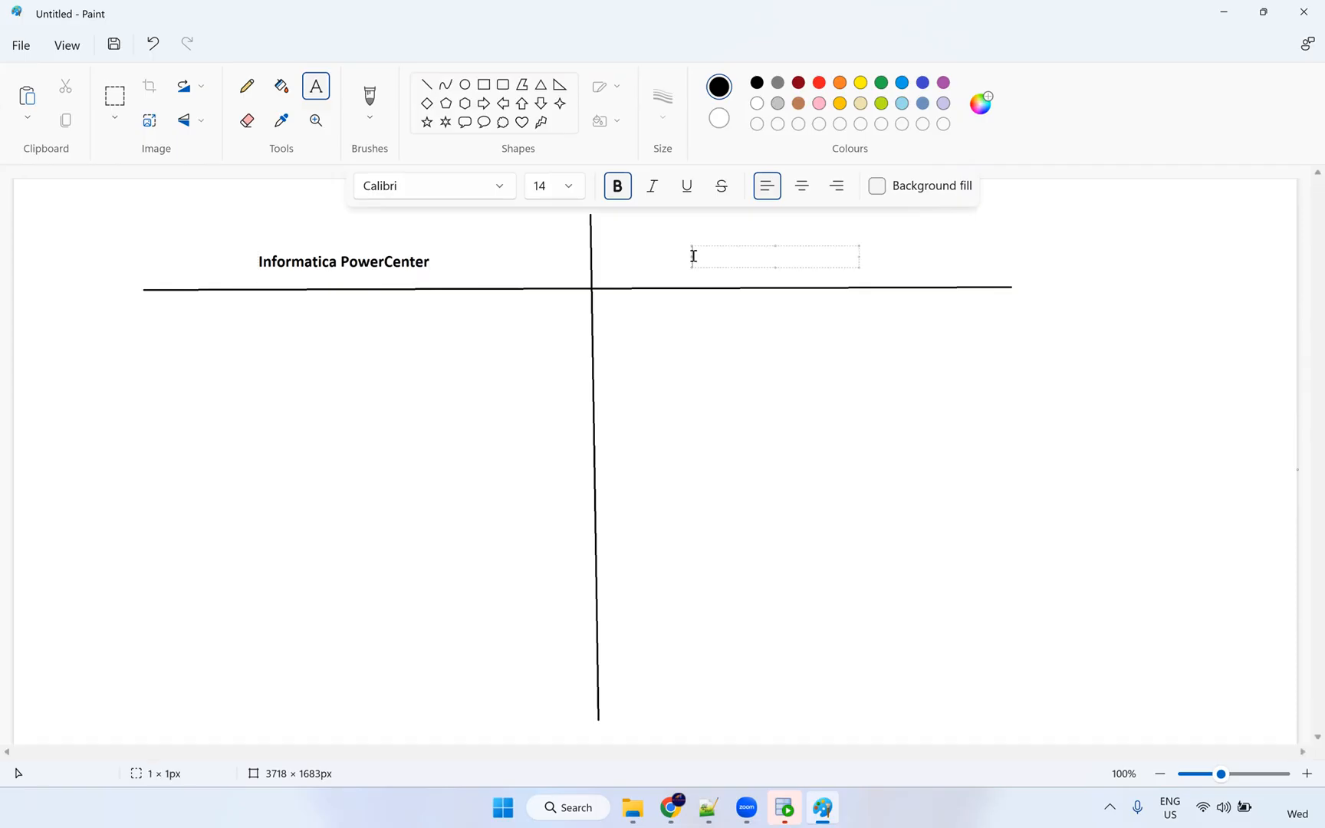
type("IICS")
left_click(411, 440)
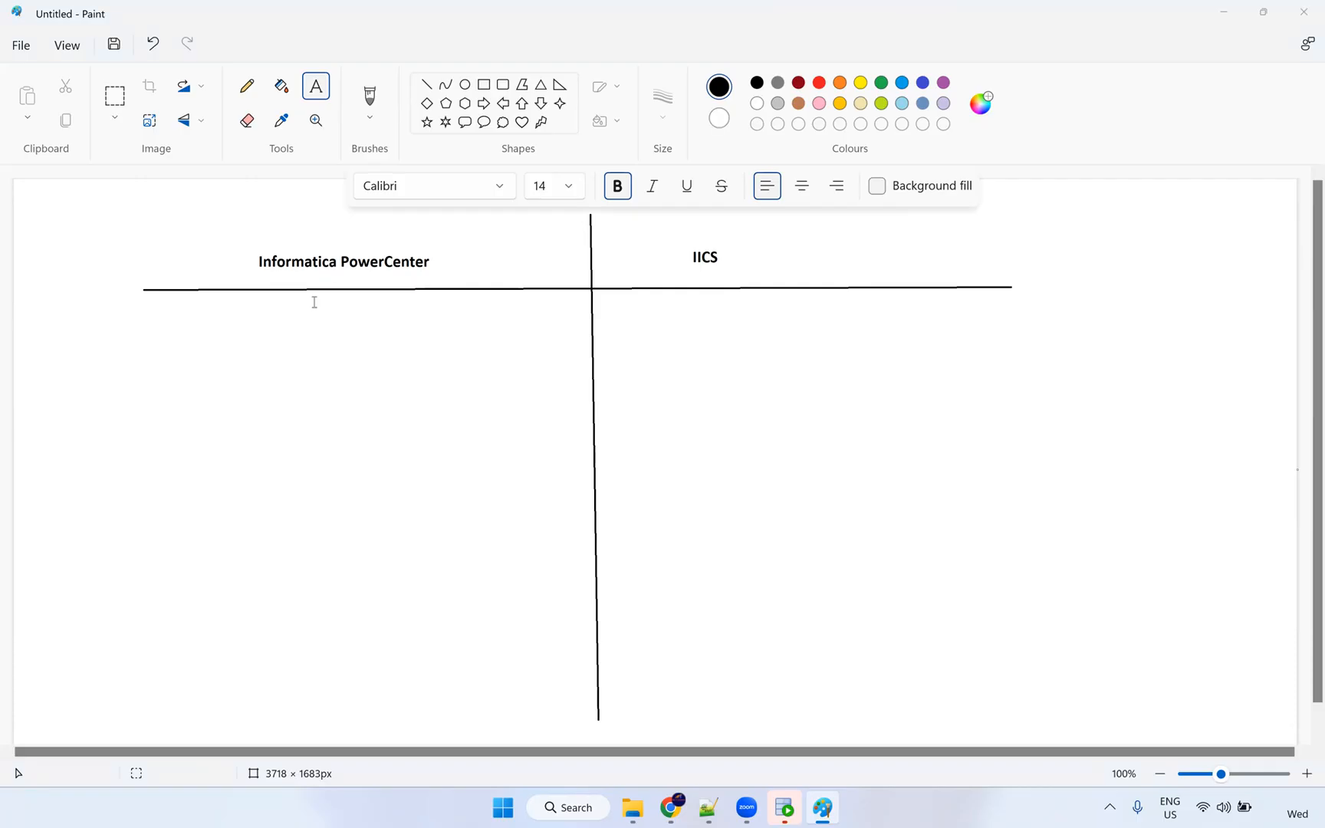
In blue, add a Mapping row with prefix m_ under both PowerCenter and IICS.
left_click(263, 342)
left_click(925, 84)
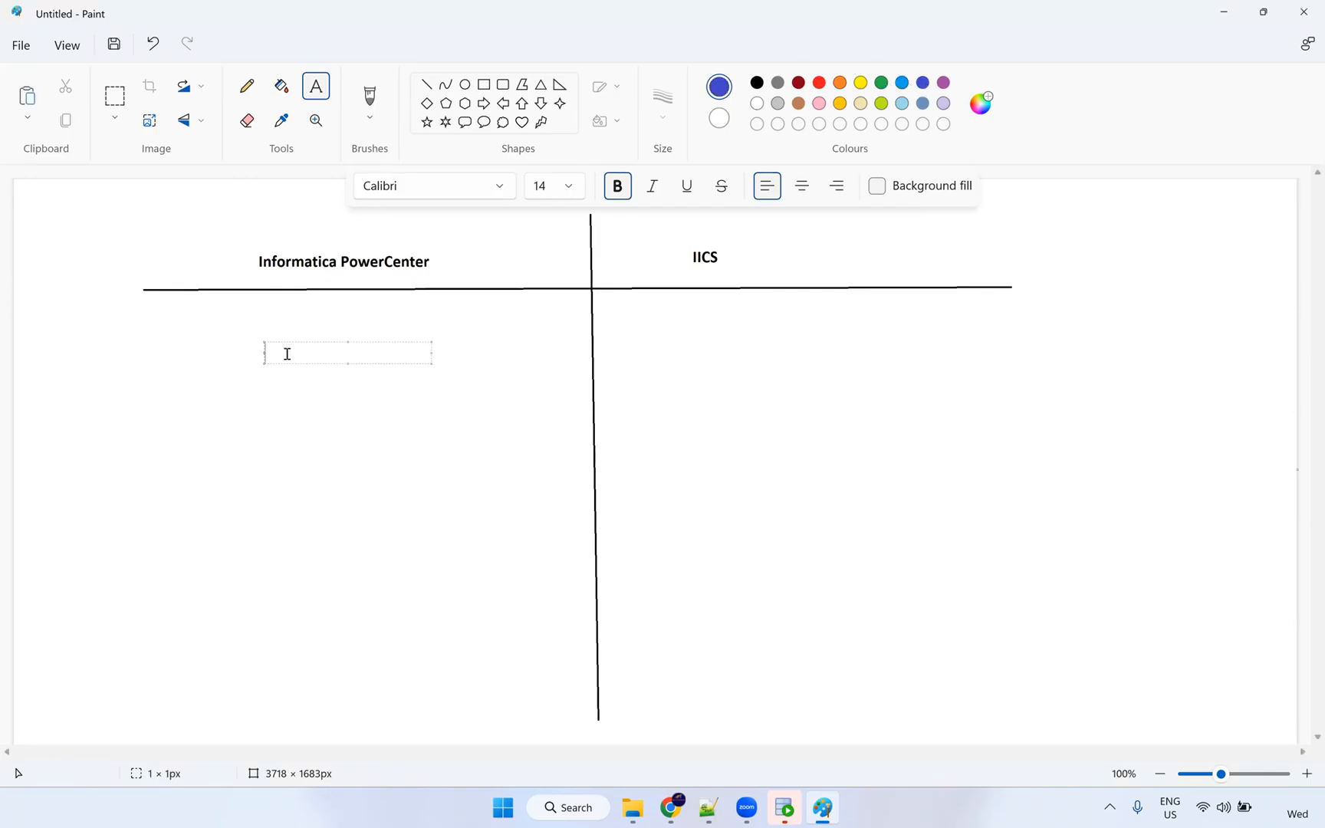
type("Mappintg")
left_click(444, 355)
left_click(444, 355)
type("m_")
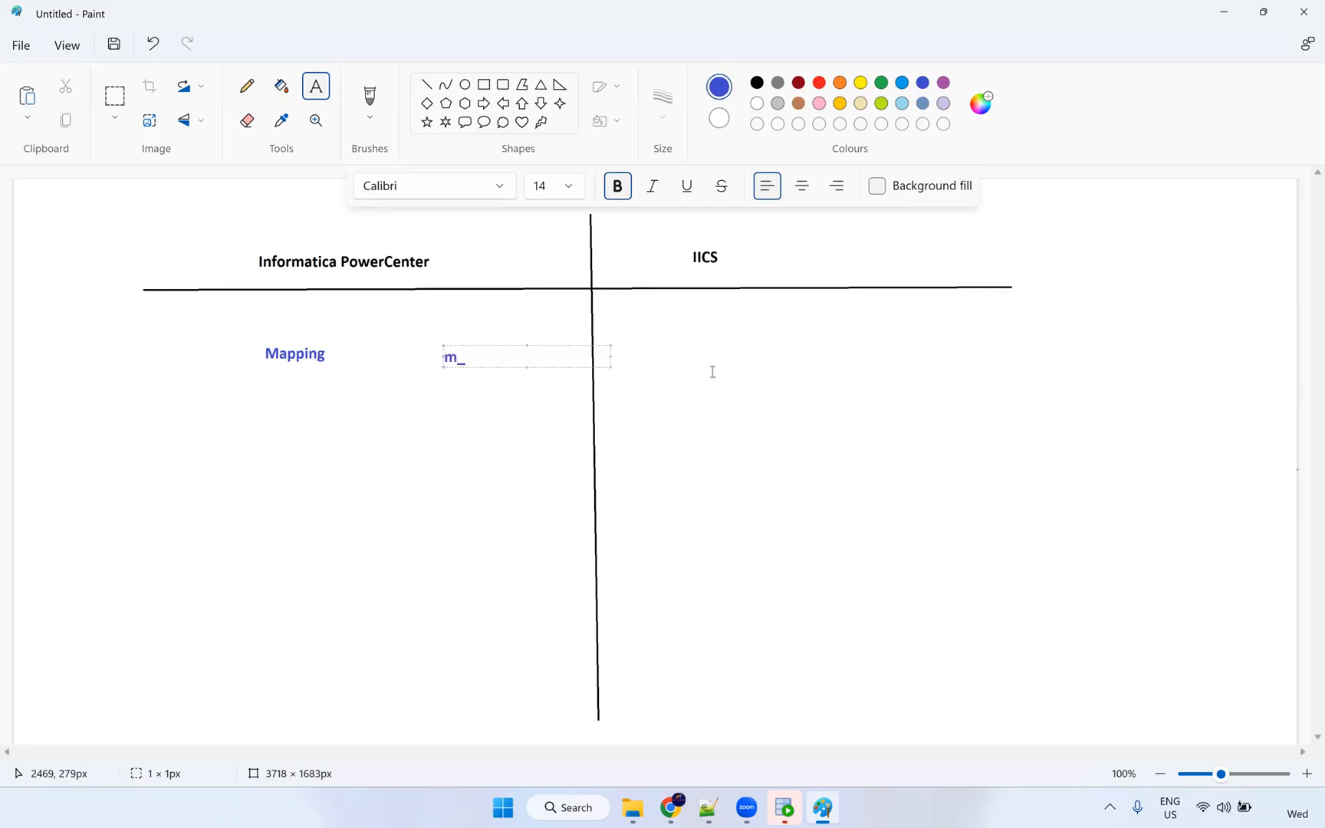
left_click(686, 354)
type("Mapping")
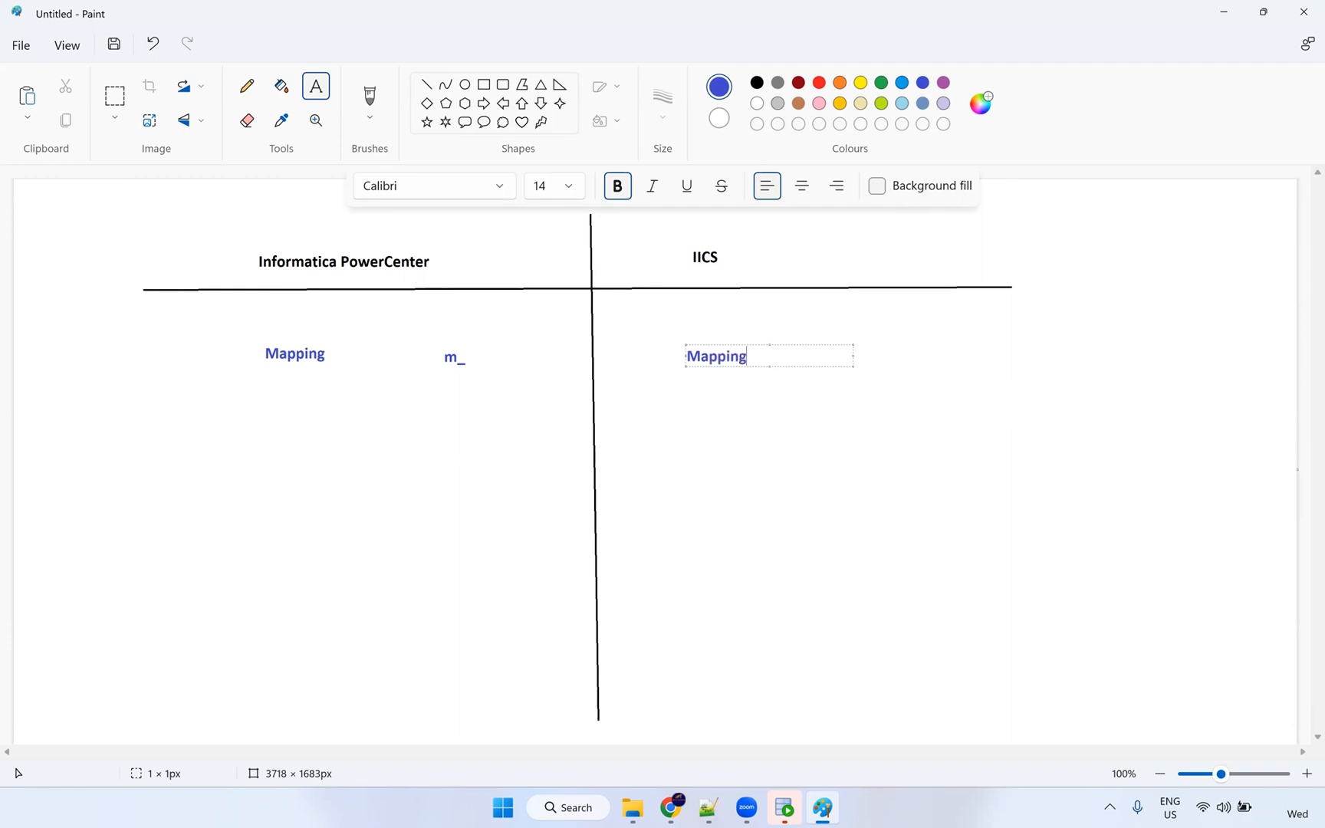
left_click(862, 350)
left_click(862, 351)
type("m_")
left_click(263, 468)
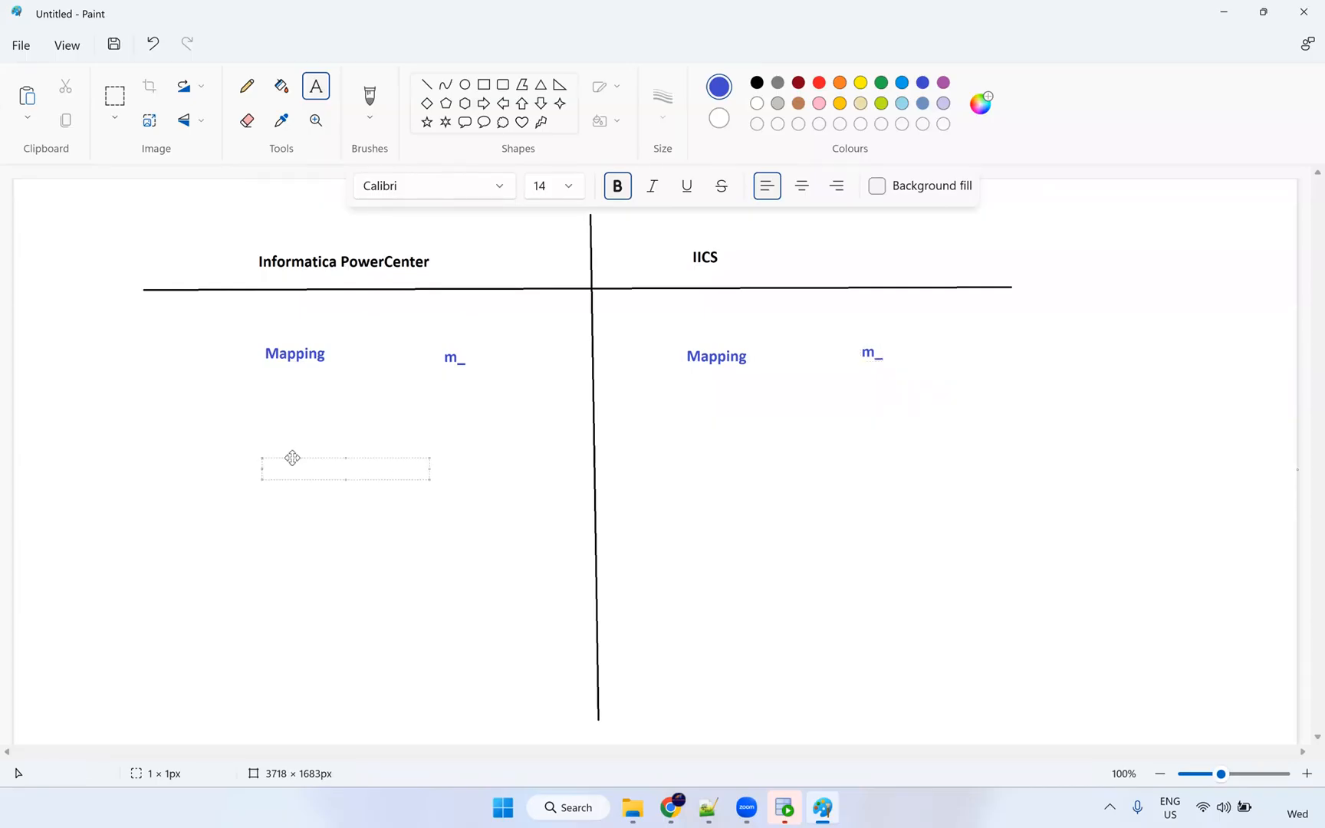
Add Session with prefix s_m_ under PowerCenter.
left_click_drag(293, 458, 295, 450)
type("Session")
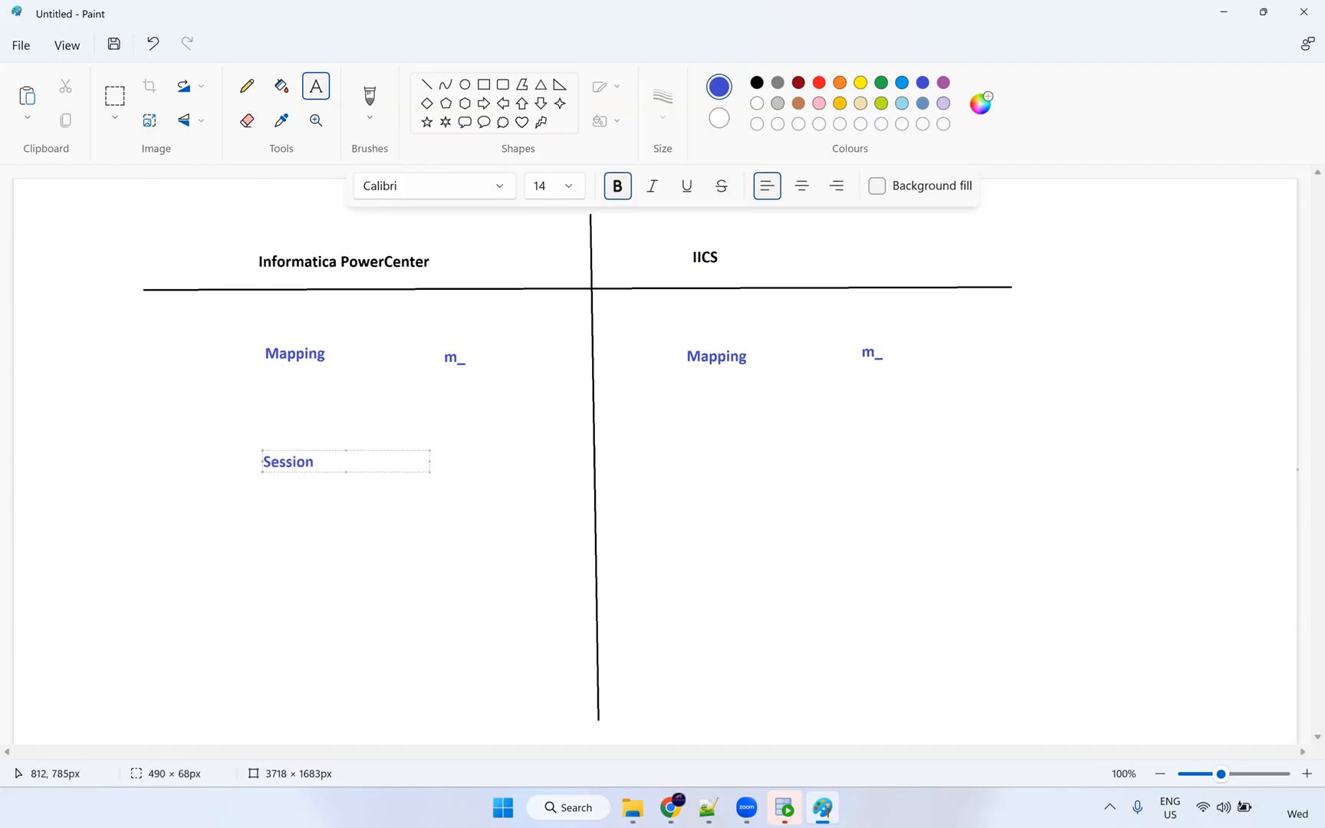
left_click(453, 459)
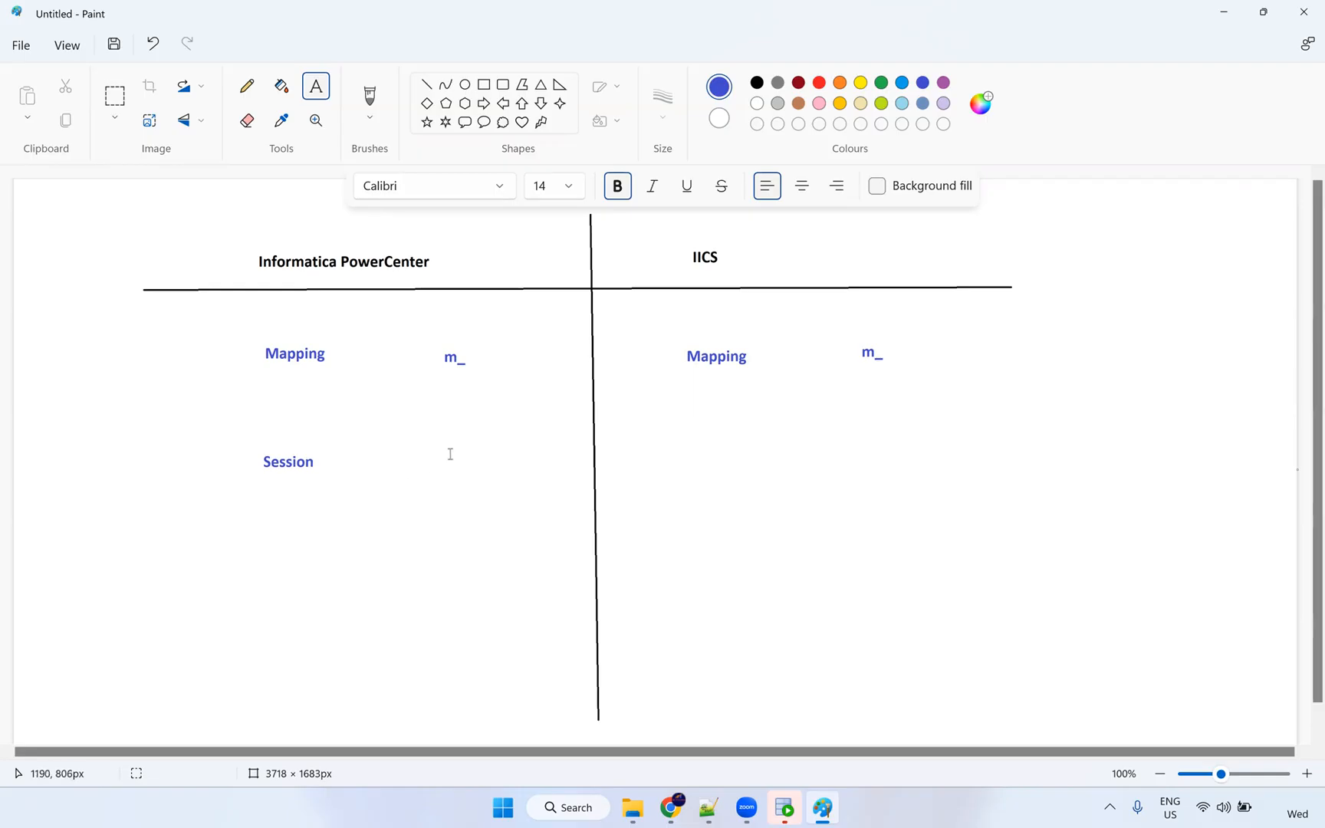
left_click(449, 463)
type("s")
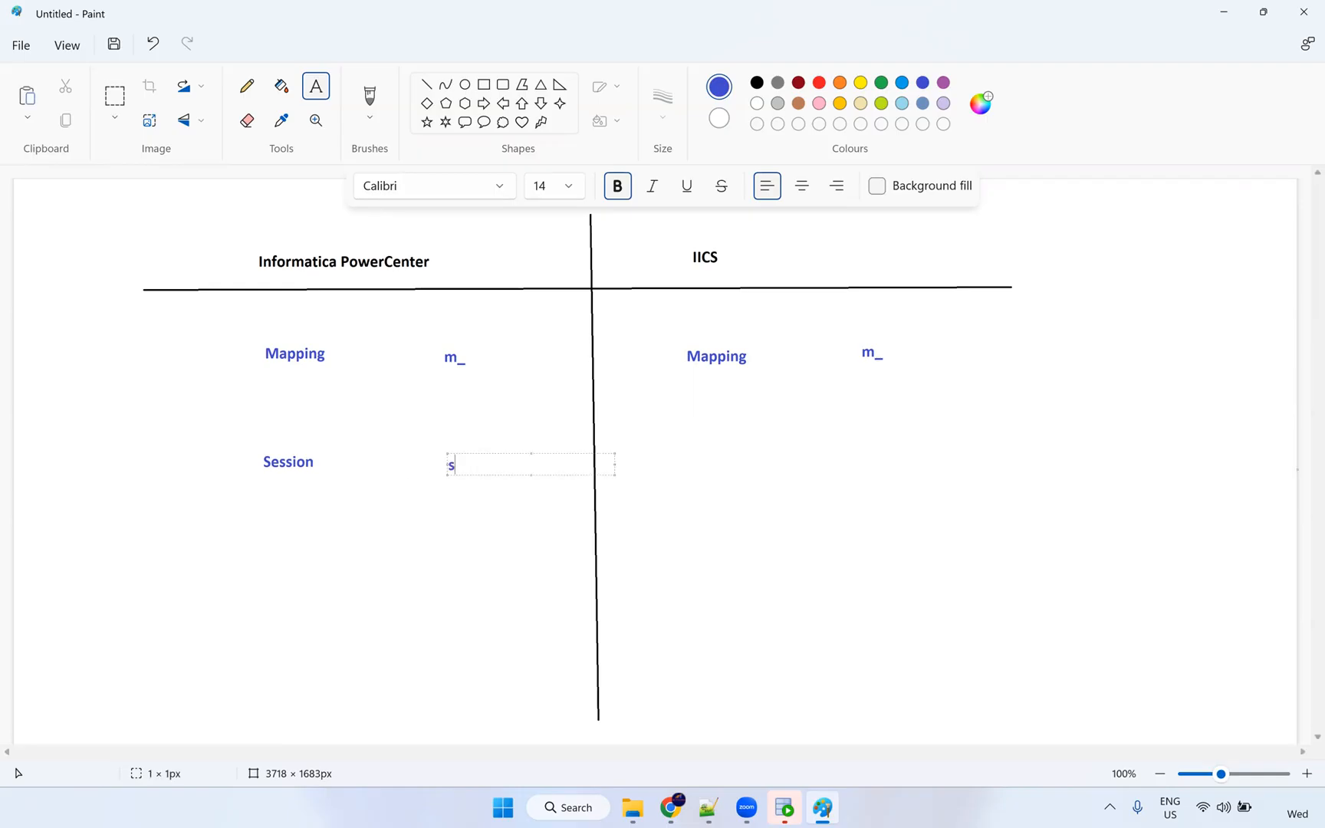
type("_m_")
left_click(694, 456)
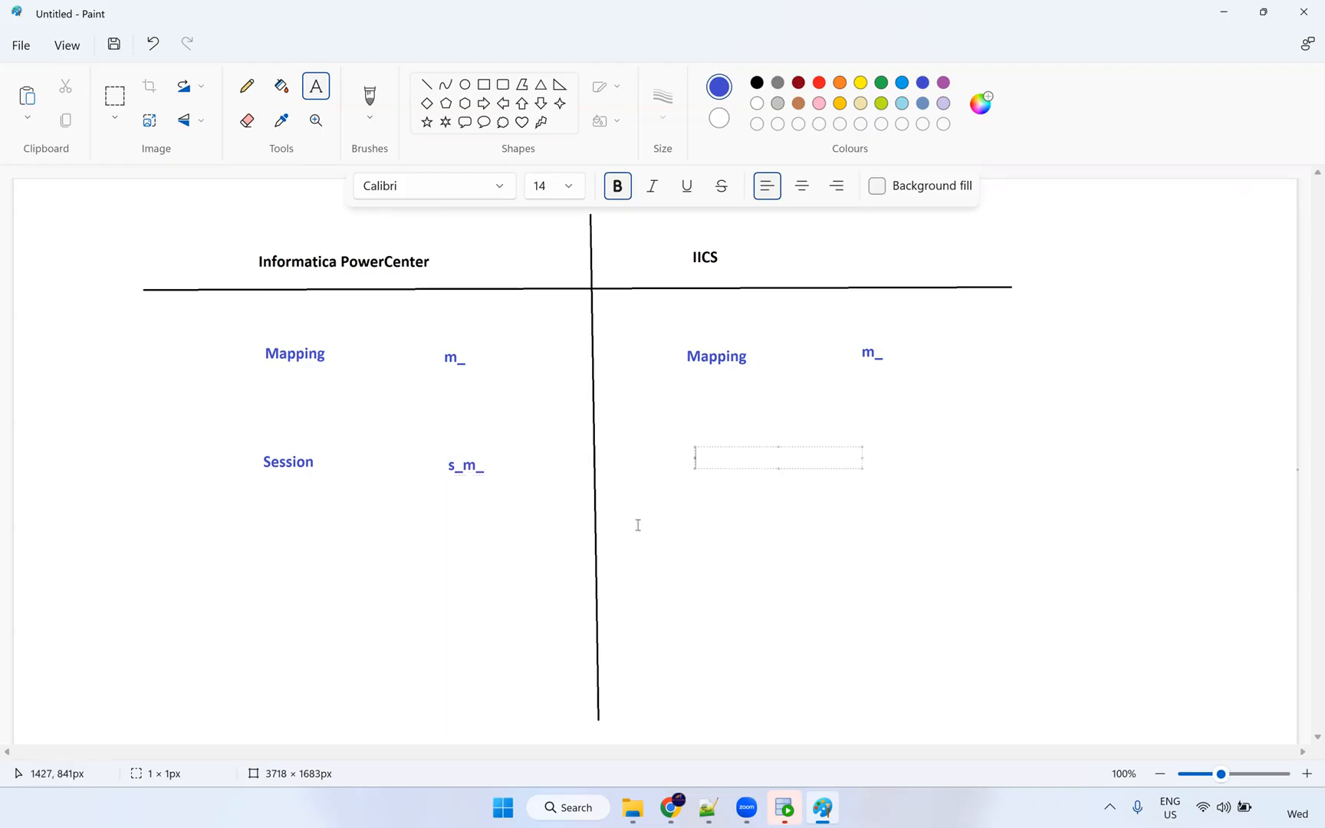
Add 'Mapping Task' on the IICS side with prefixes mtt_, mct_, mt_.
type("Task")
key("Left")
key("Left")
key("Left")
type("Ma")
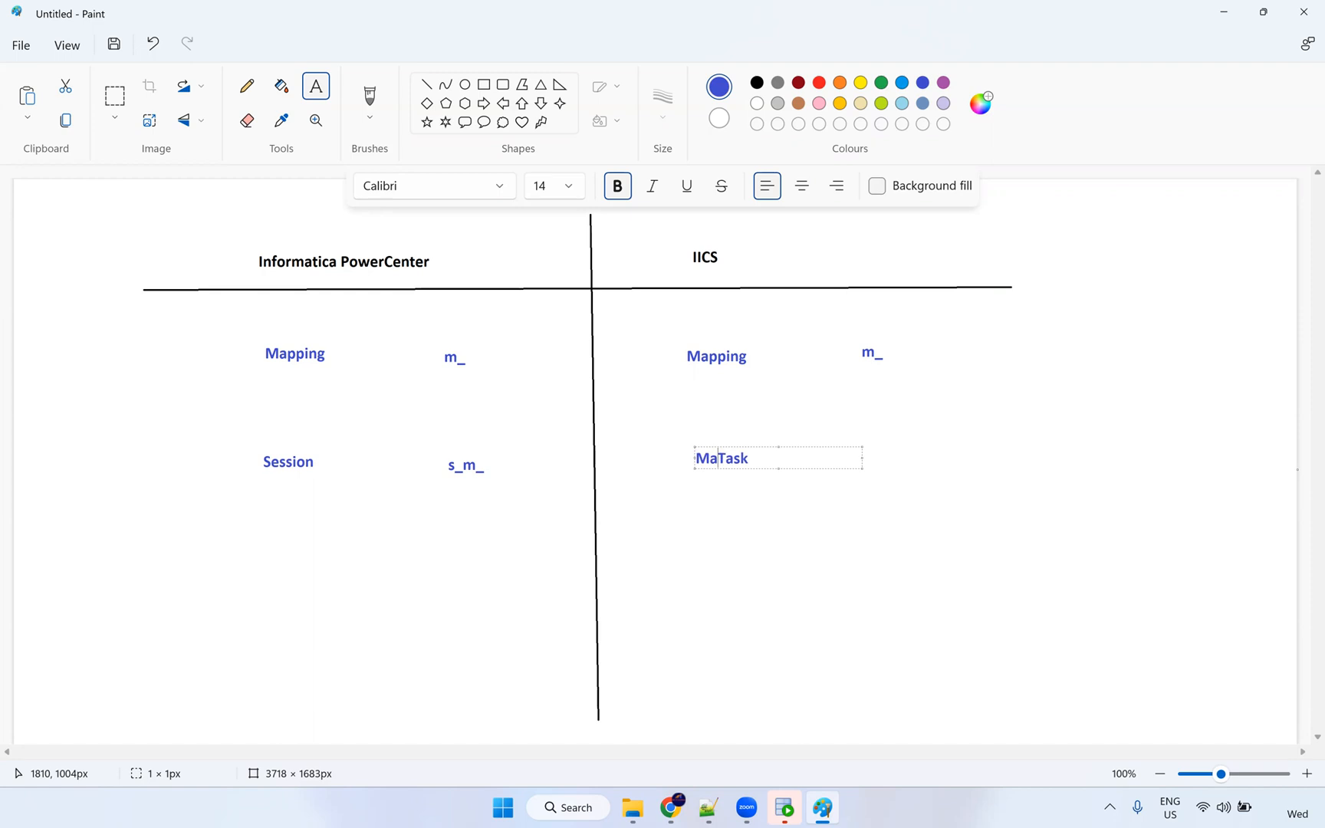
type("ppind")
key("BackSpace")
type("g")
left_click(917, 459)
left_click(869, 455)
left_click(869, 455)
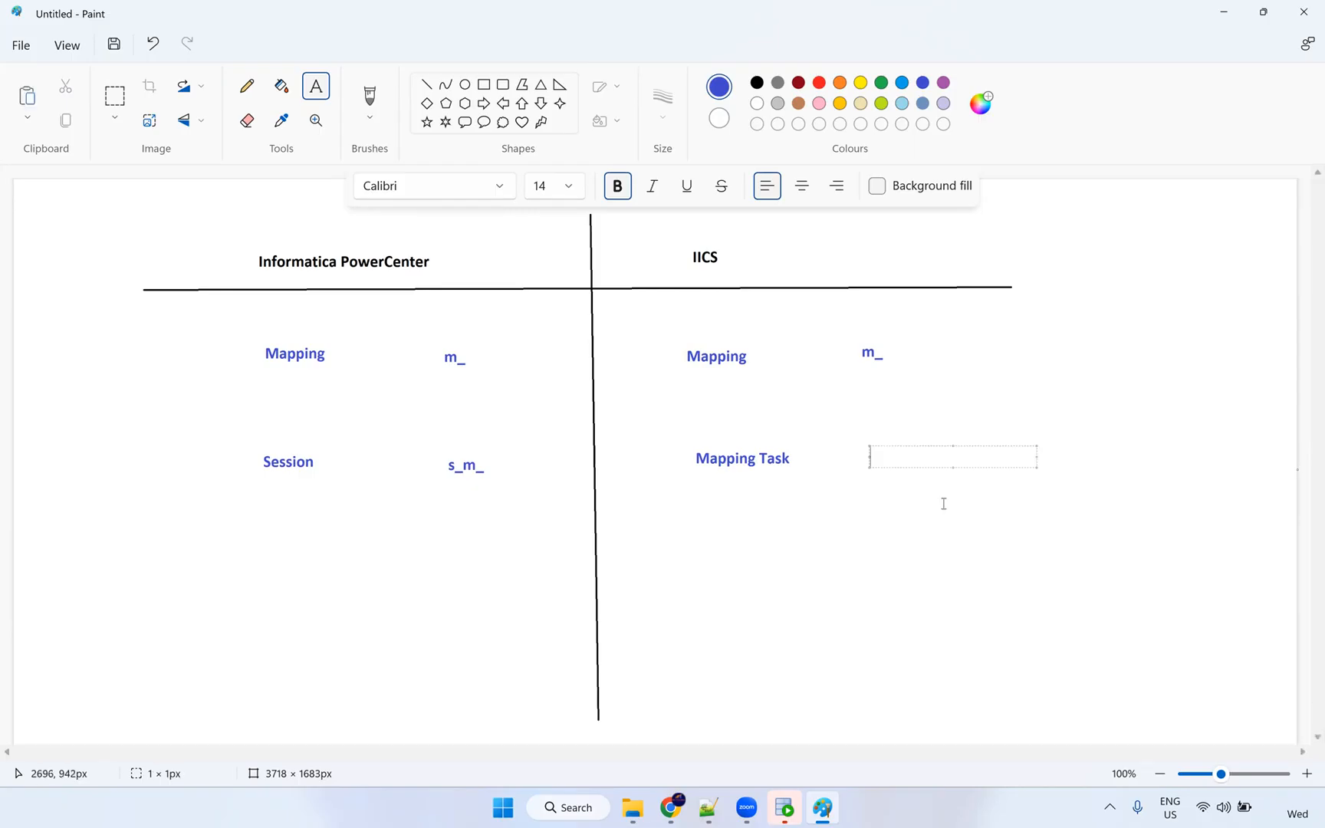
type("mtt_  mct_    mt_")
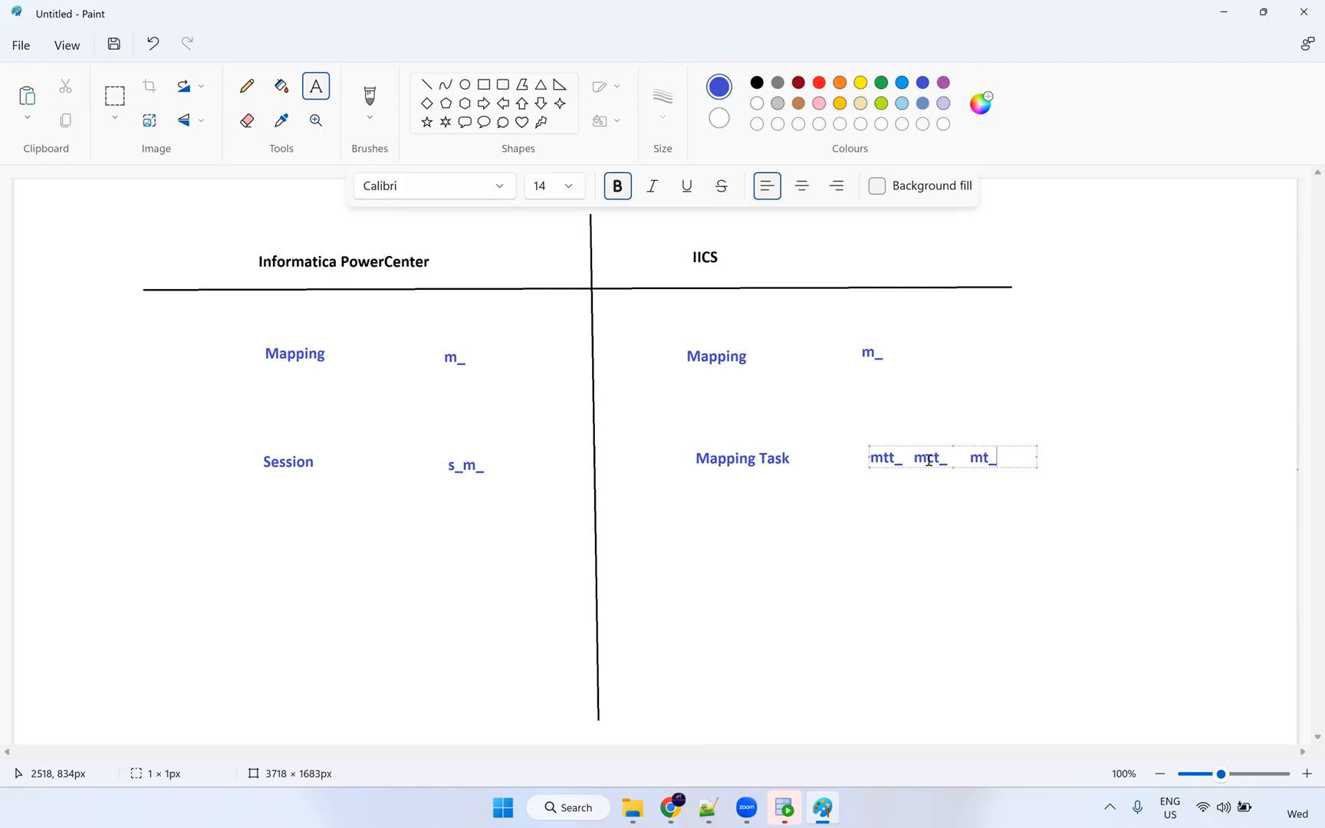
Add Workflow with prefix wf_ under PowerCenter.
left_click(269, 565)
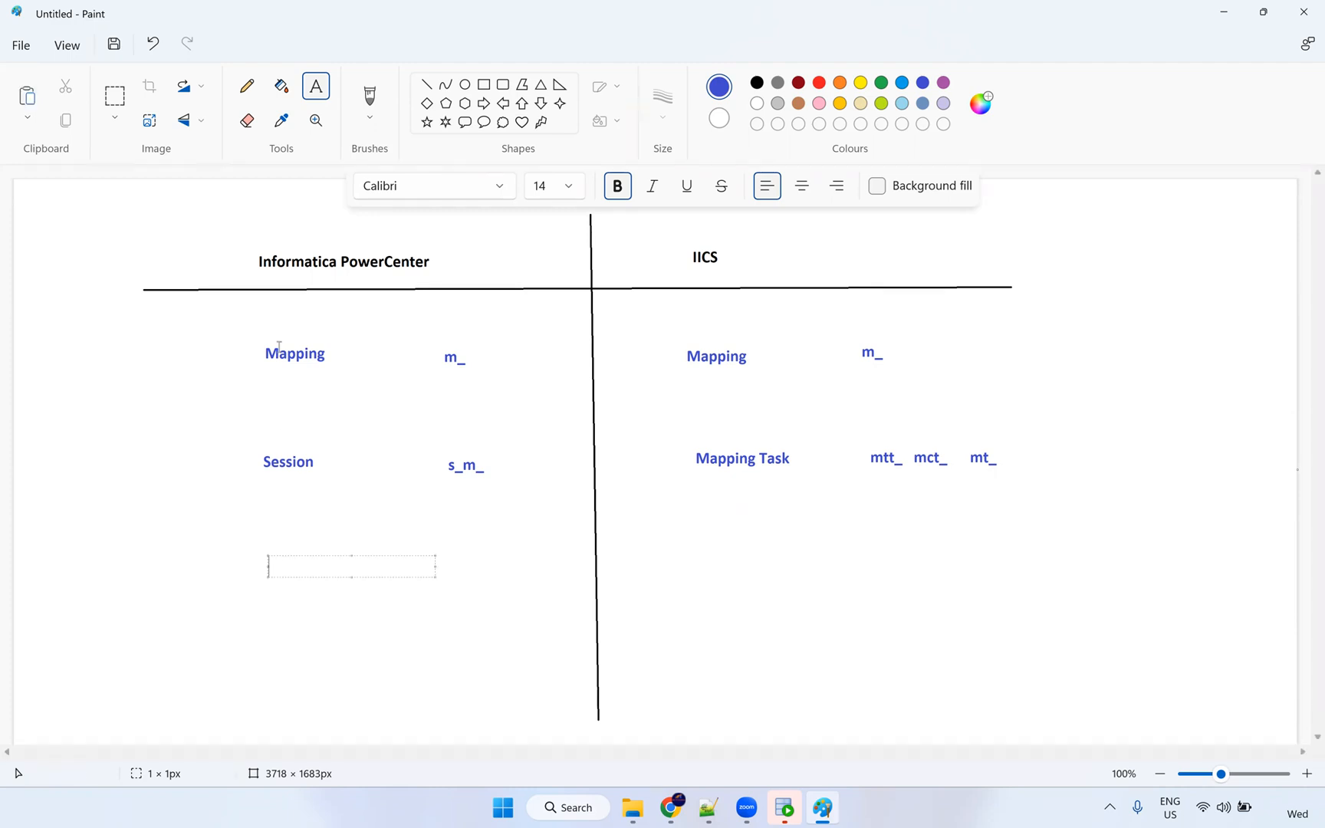
type("Workflow")
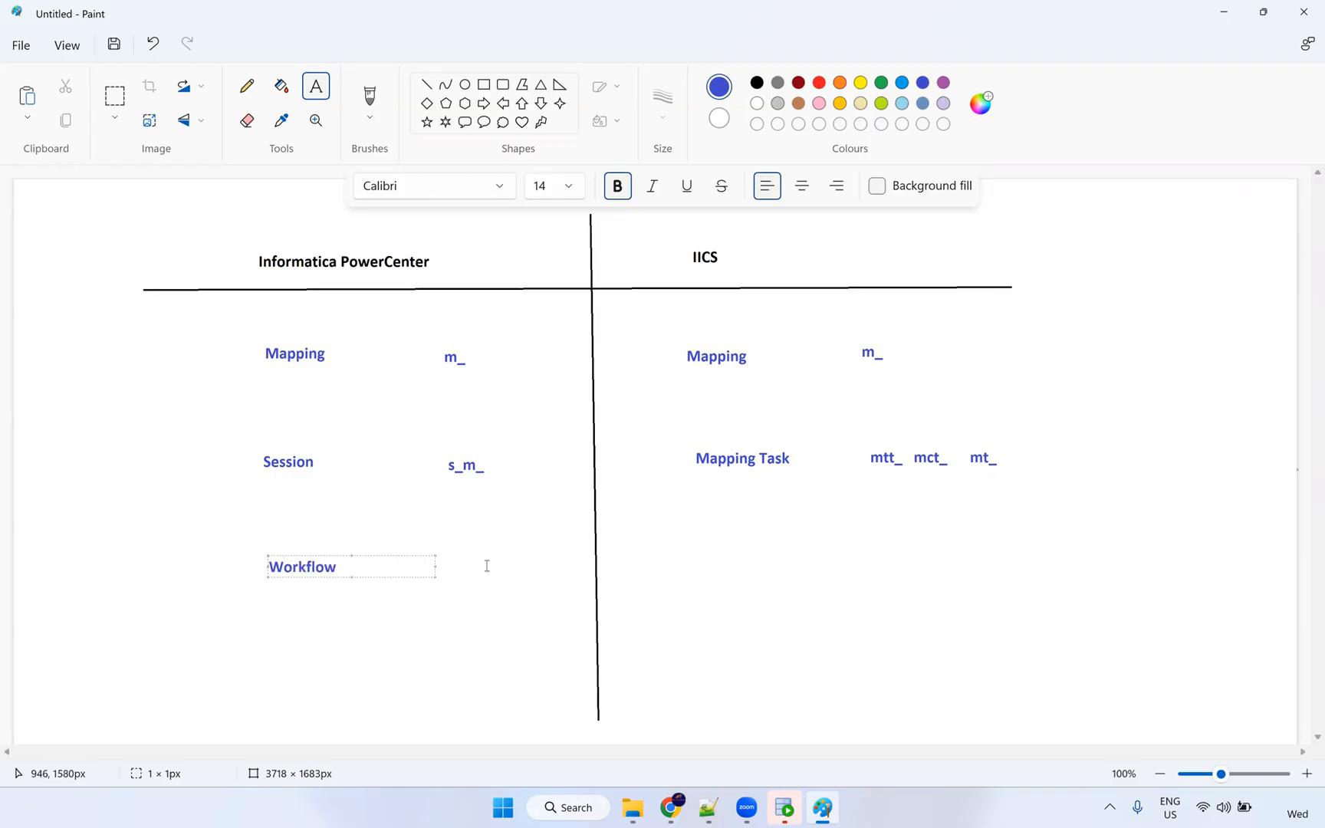
left_click(453, 568)
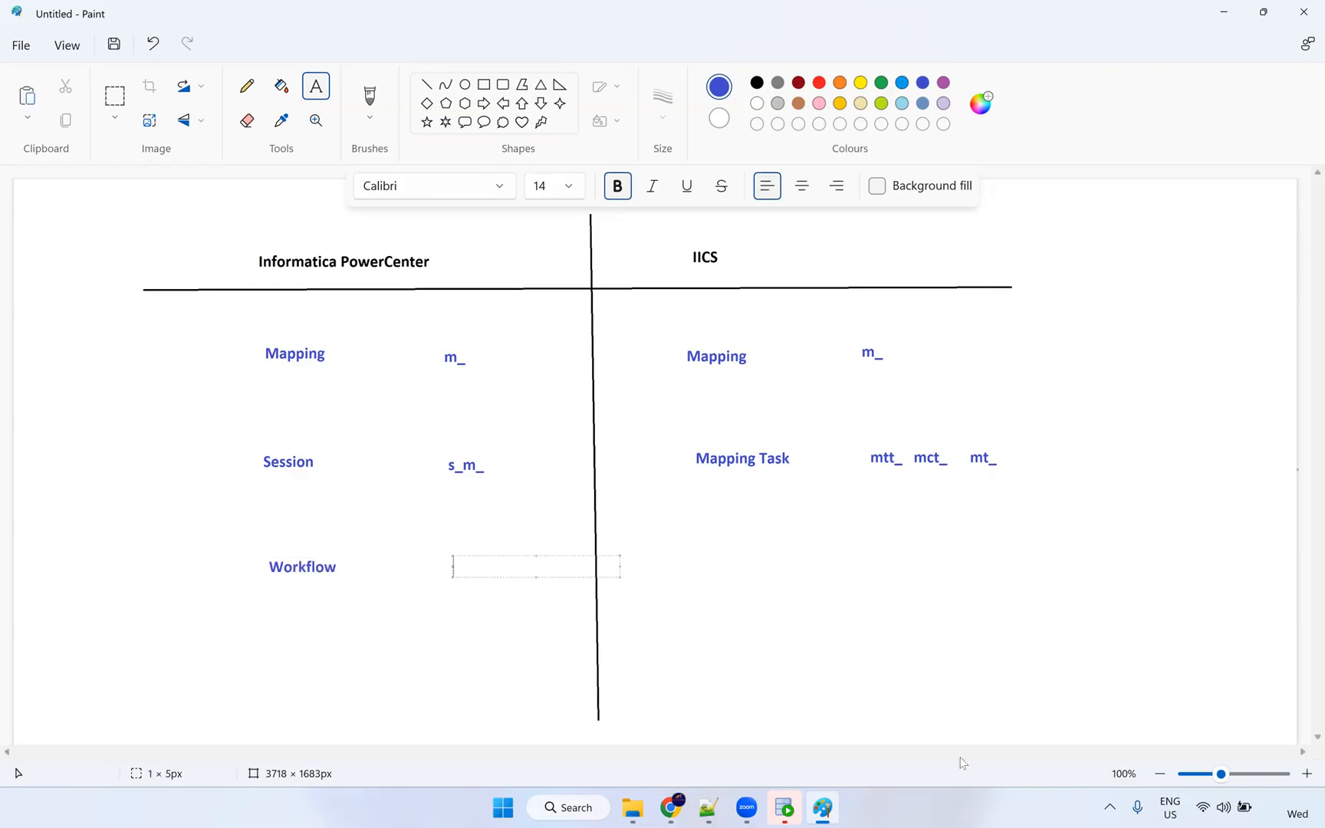
type("wf_")
Add Taskflow with prefix tf_ under IICS.
left_click(693, 568)
type("Taskflow")
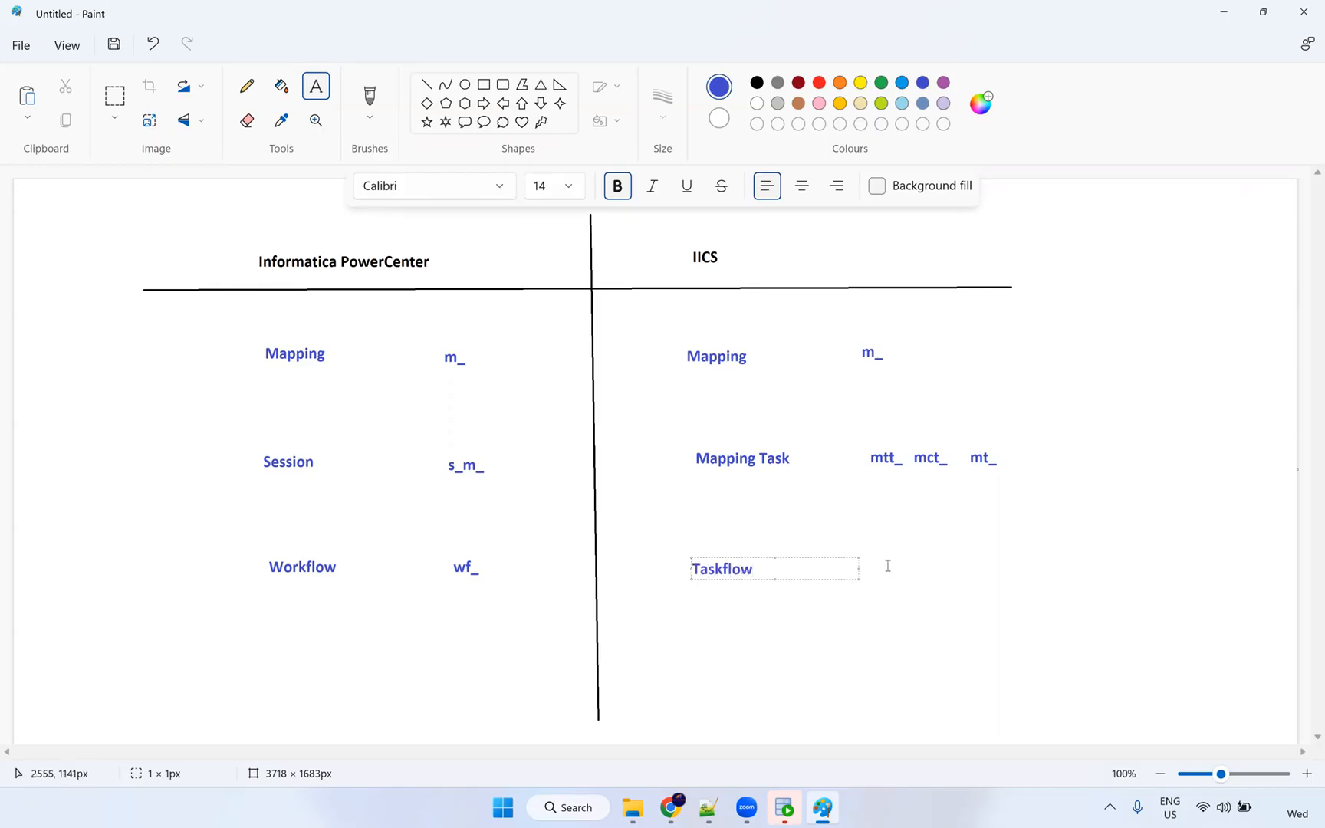
left_click(888, 566)
type("tf_")
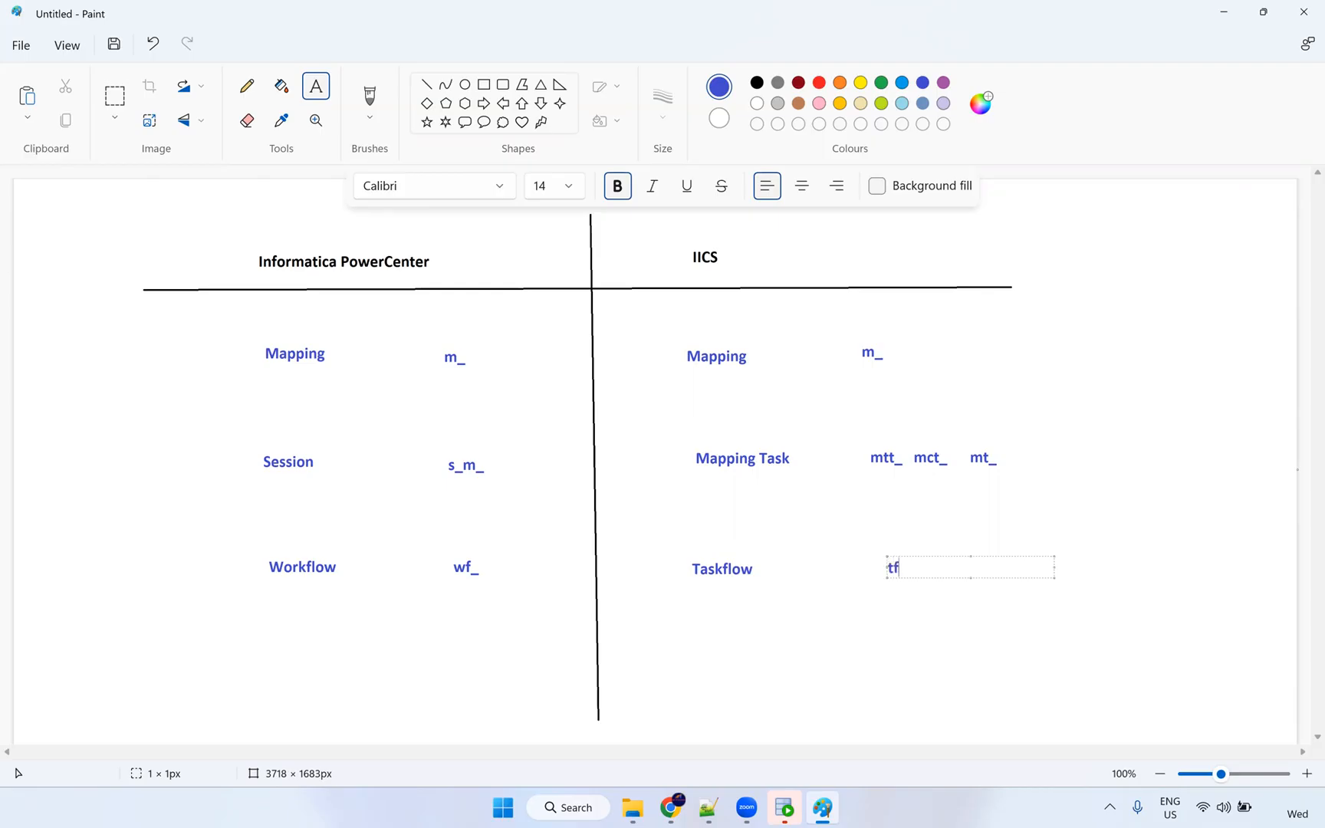
left_click(860, 556)
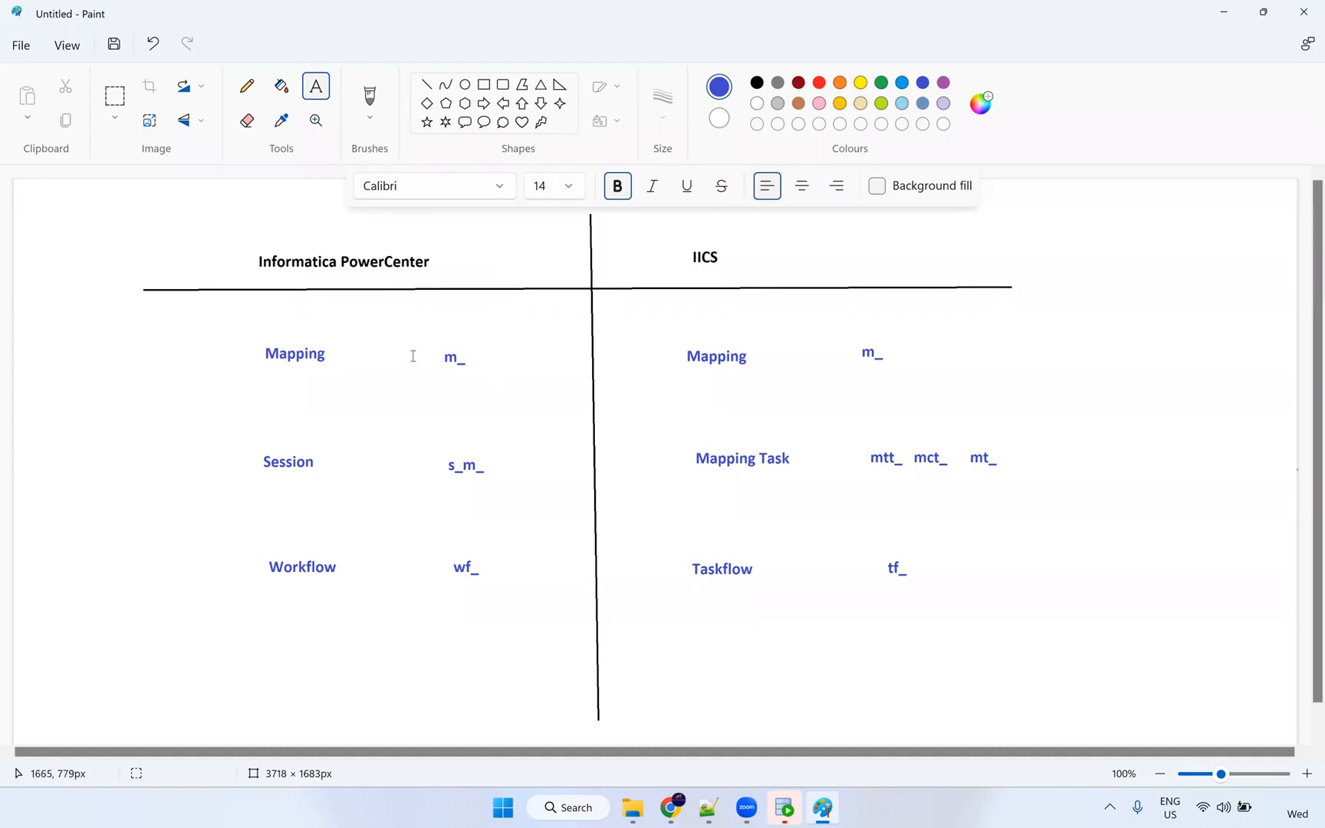
left_click(247, 86)
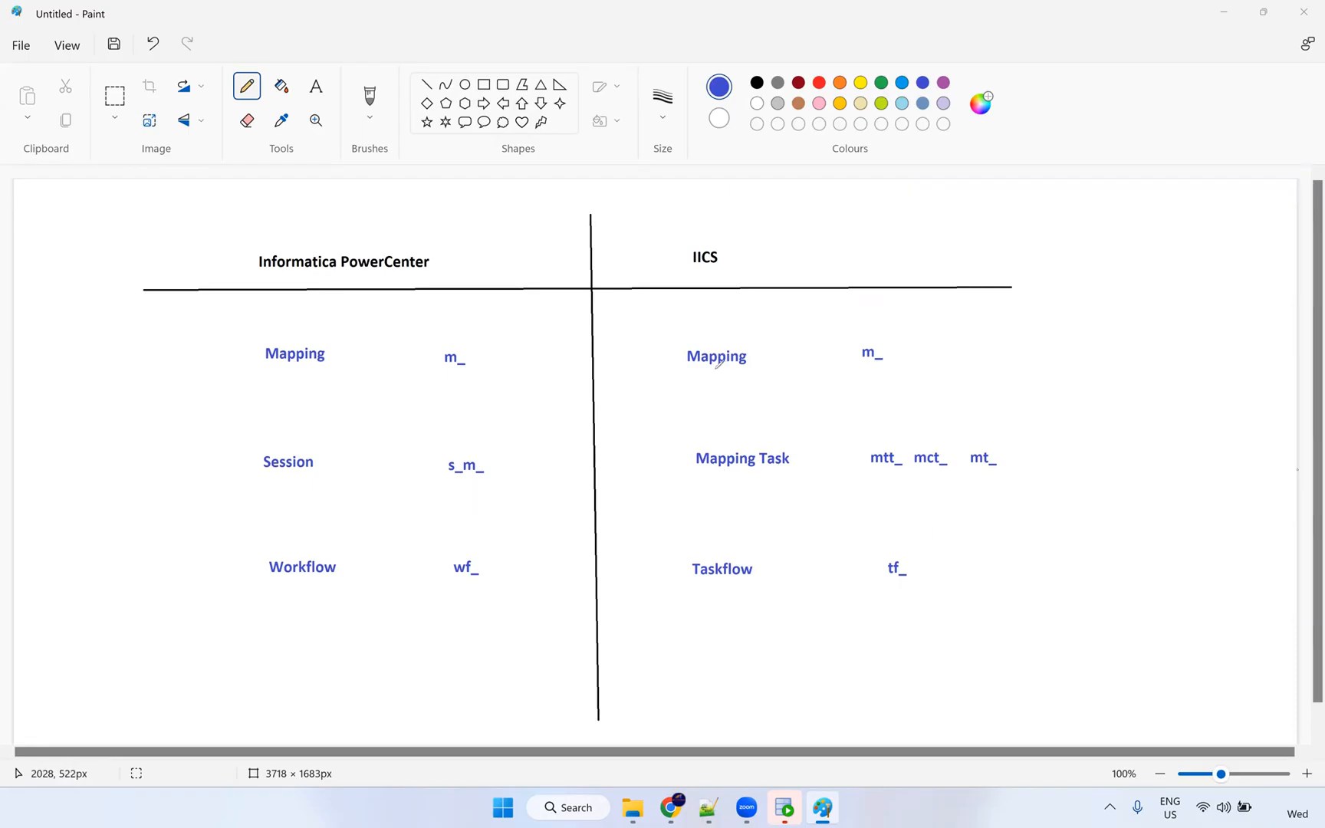
left_click(316, 87)
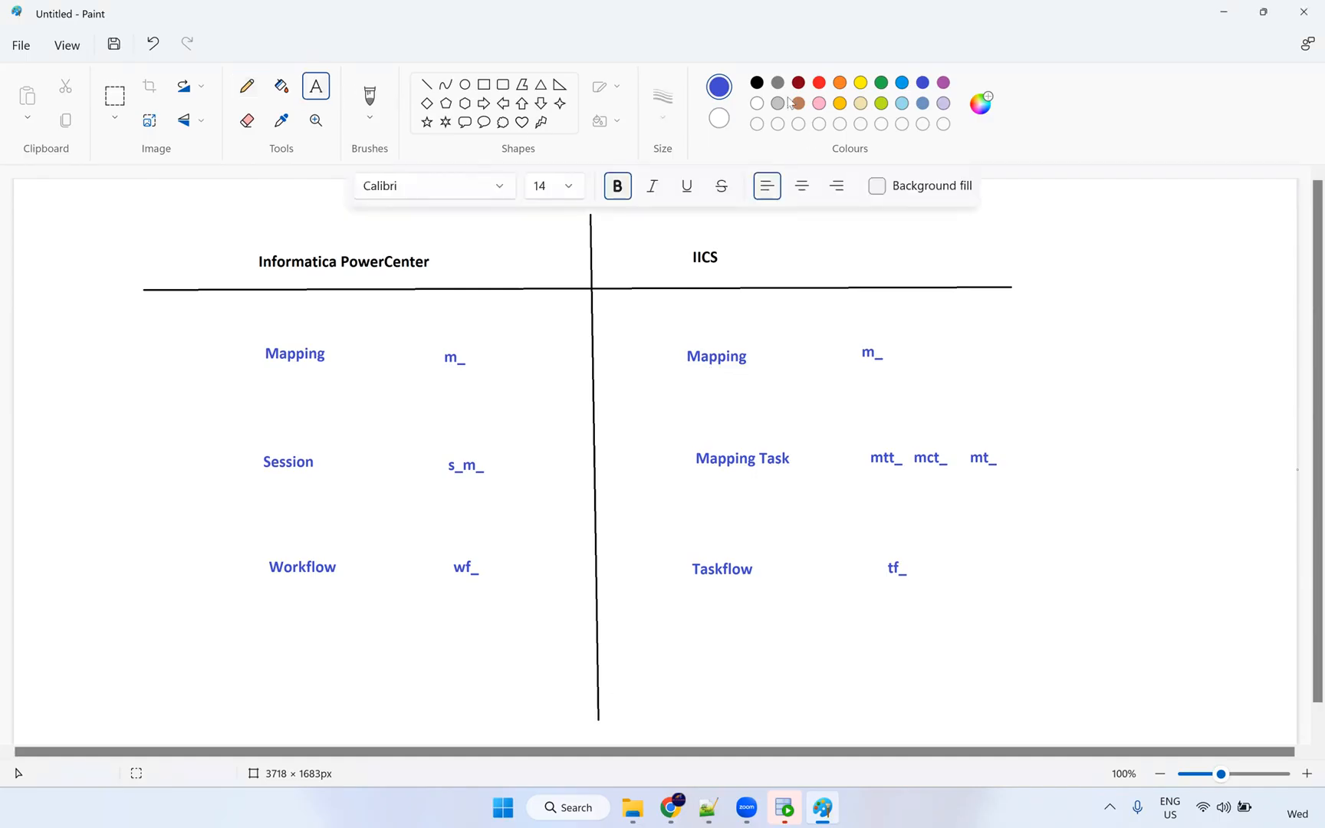
Add a red 'seq' note beneath Mapping Task.
left_click(819, 82)
left_click(739, 381)
type("se")
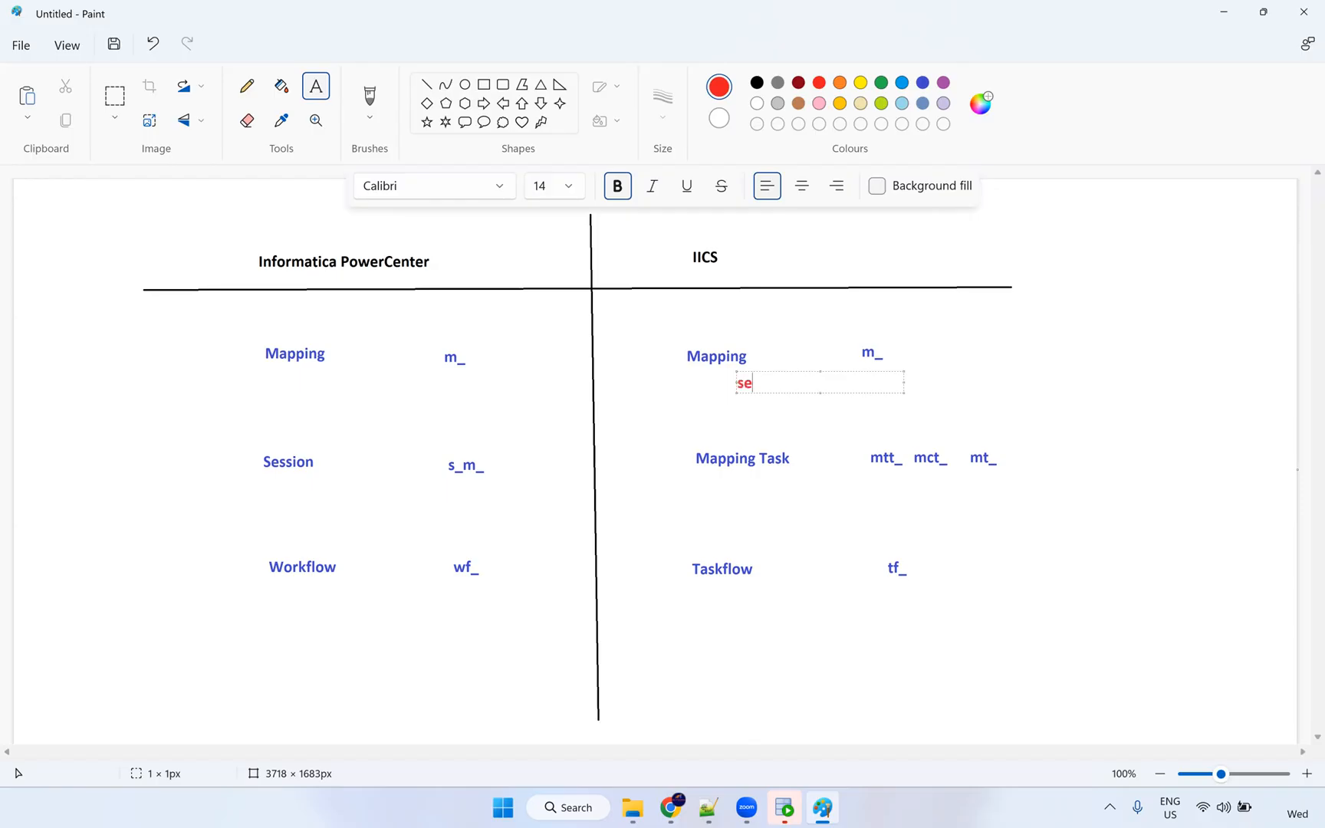
type("q")
left_click_drag(769, 372, 765, 487)
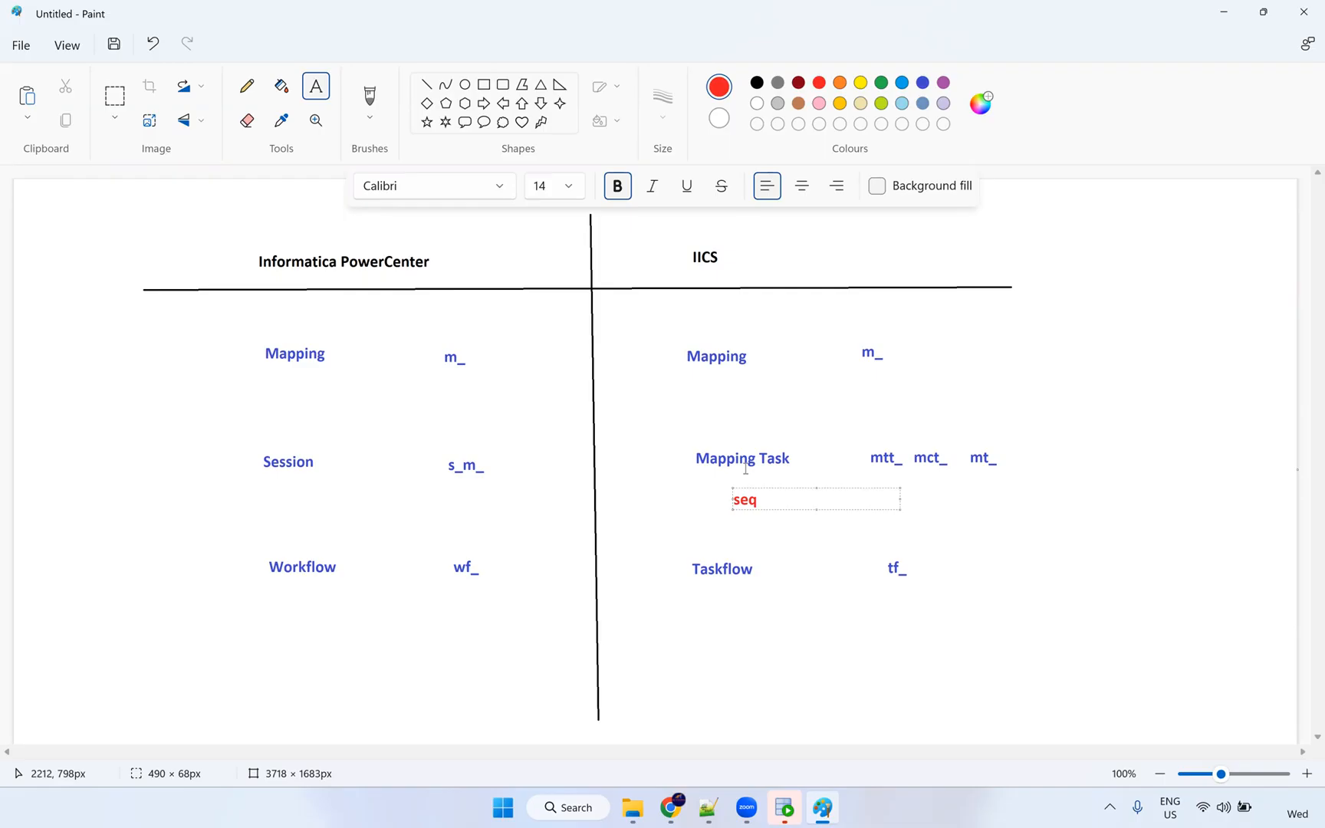
left_click(721, 479)
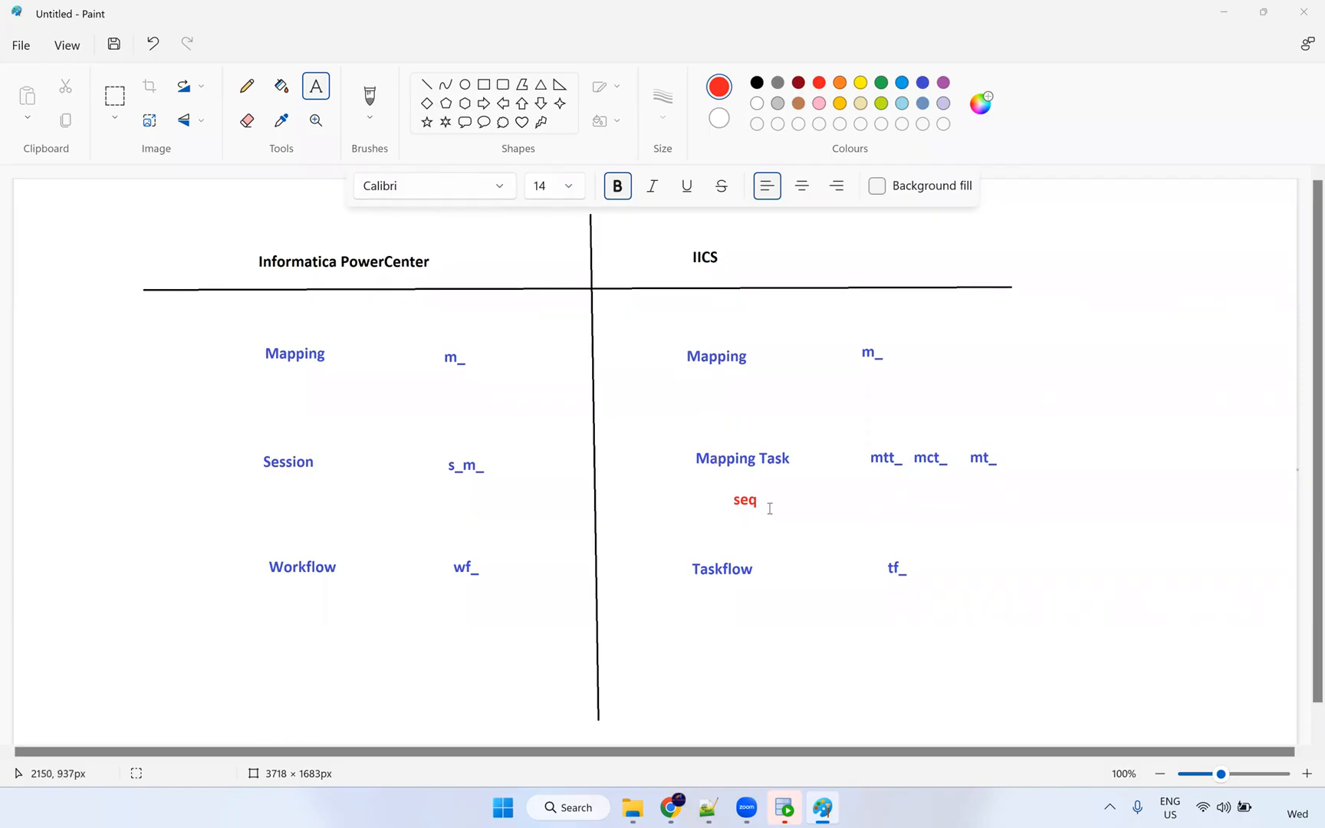
Add a red numbered list 1 to 6 at the canvas's right edge.
left_click(1172, 344)
type("1")
key("Return")
type("2")
key("Return")
type("3")
key("Return")
type("4")
key("Return")
type("5")
key("Return")
type("6")
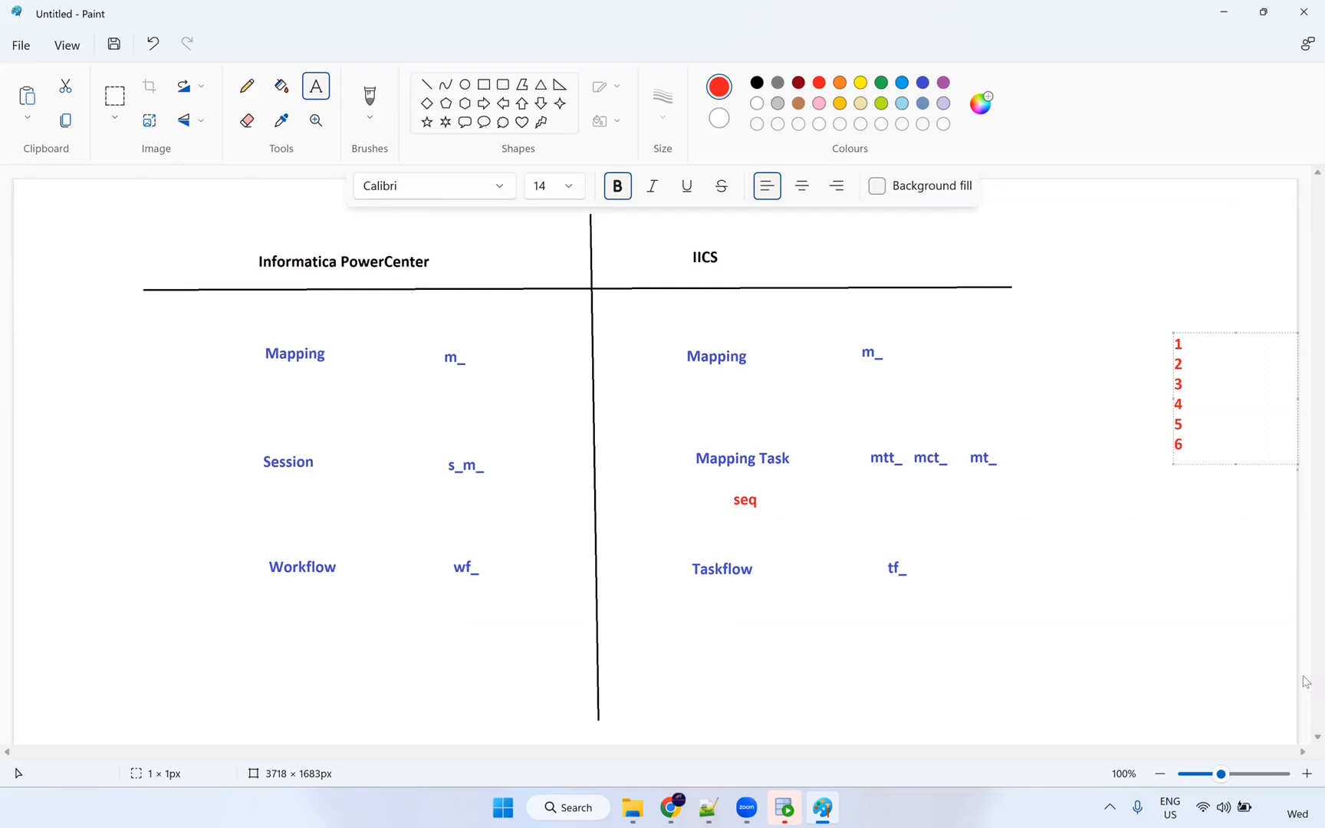
left_click_drag(1186, 448, 1169, 446)
left_click(1196, 460)
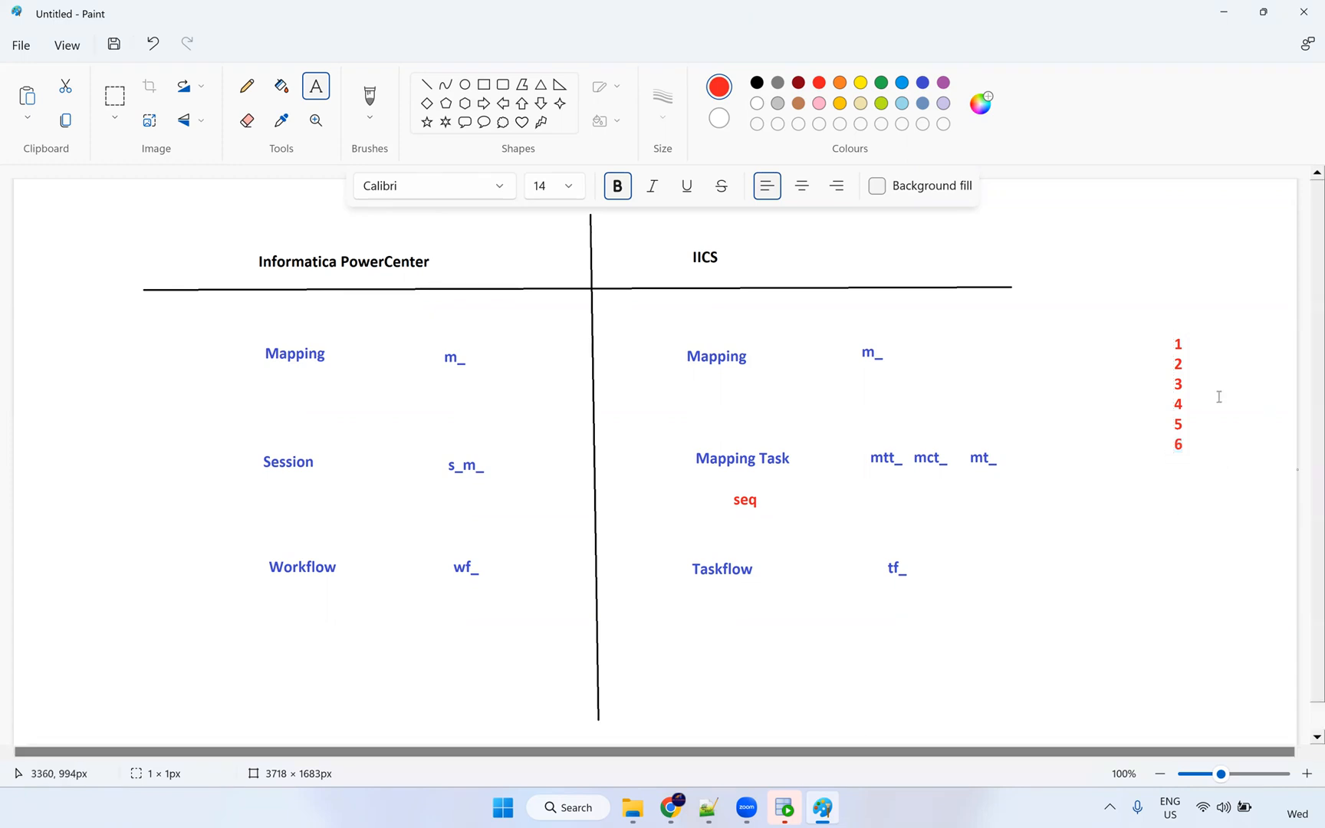
Add a red 7 beside the 1 in the list.
left_click(1213, 342)
type("7")
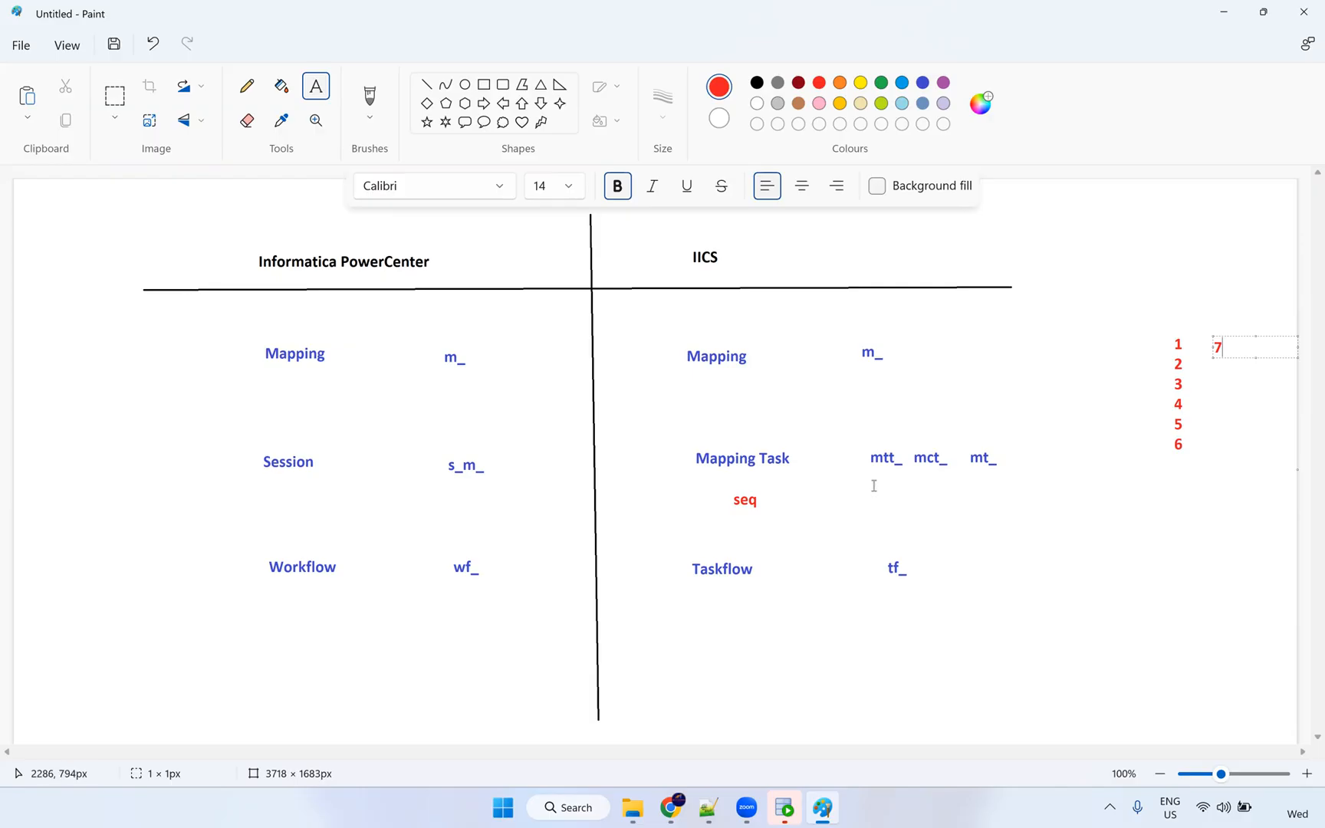
left_click(671, 807)
Open Data Integration's Explore page listing All Projects: Add-On Bundles and Default.
left_click(671, 326)
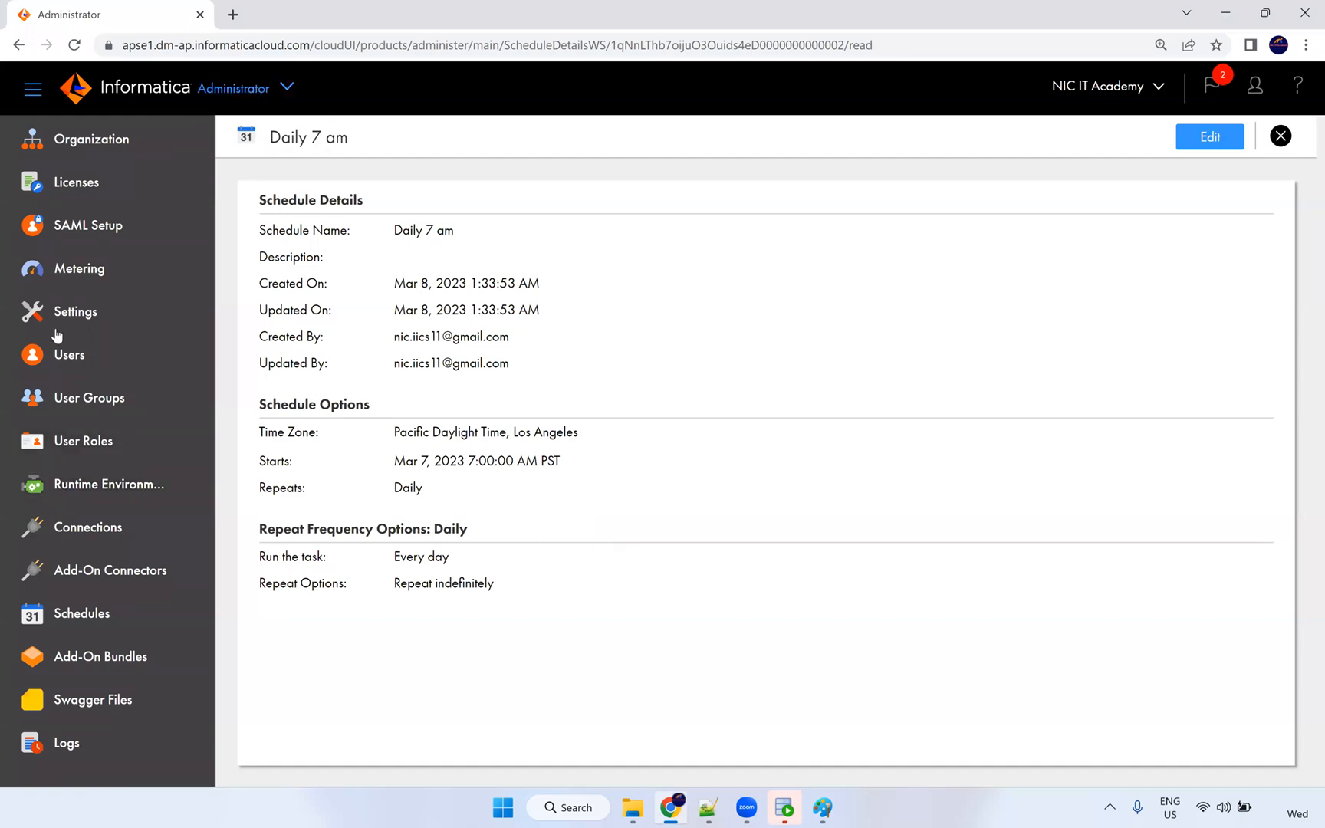
left_click(289, 90)
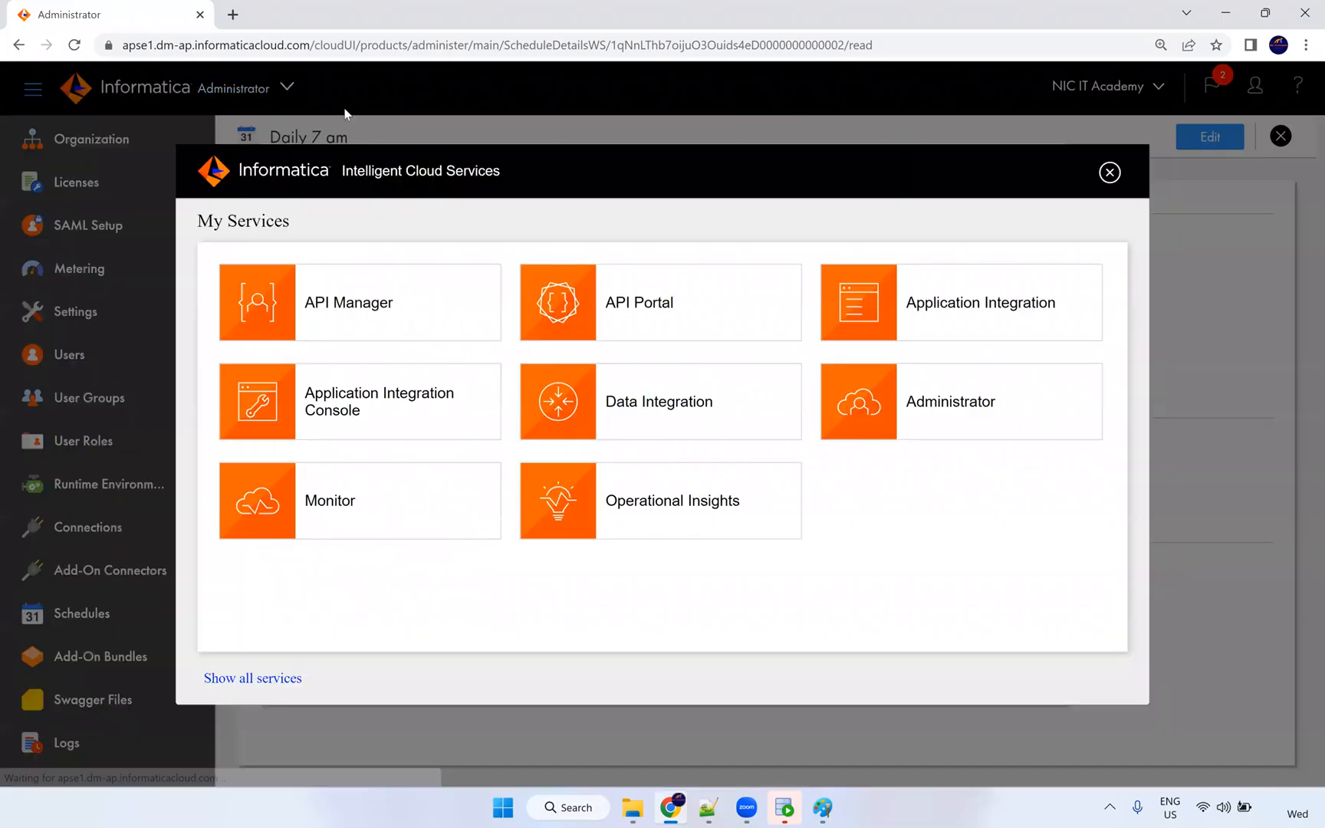
left_click(694, 420)
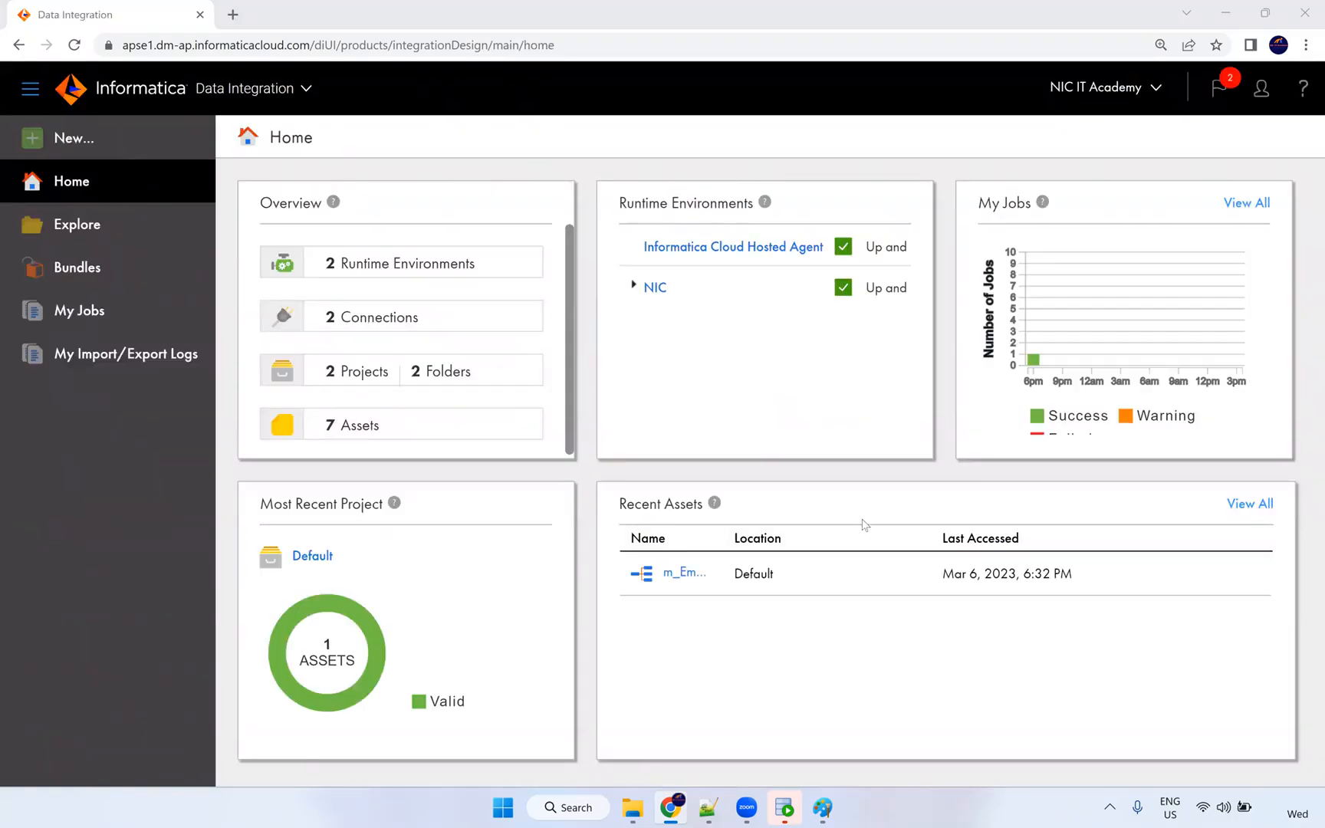
left_click(58, 229)
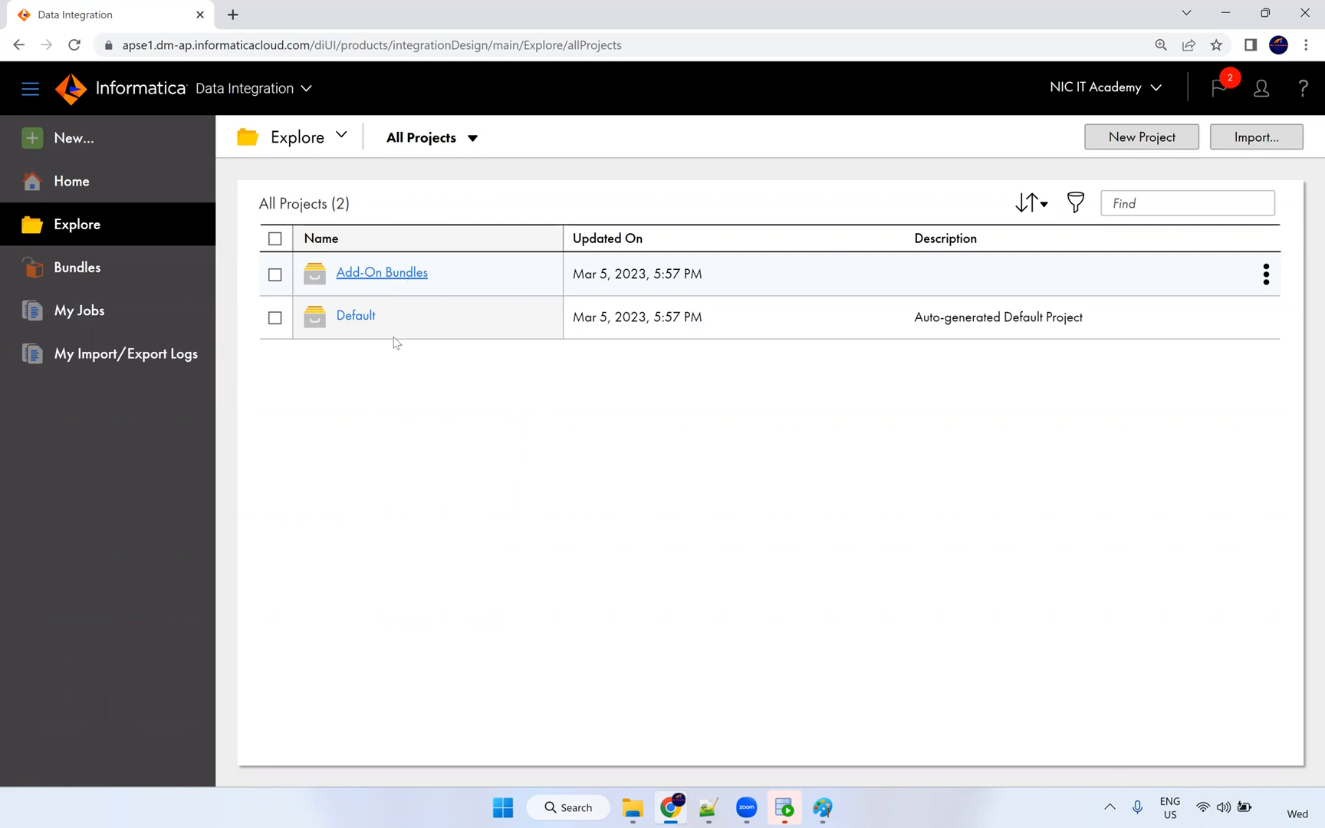
Create a new project named 'NiC IT Academy'.
left_click(1155, 144)
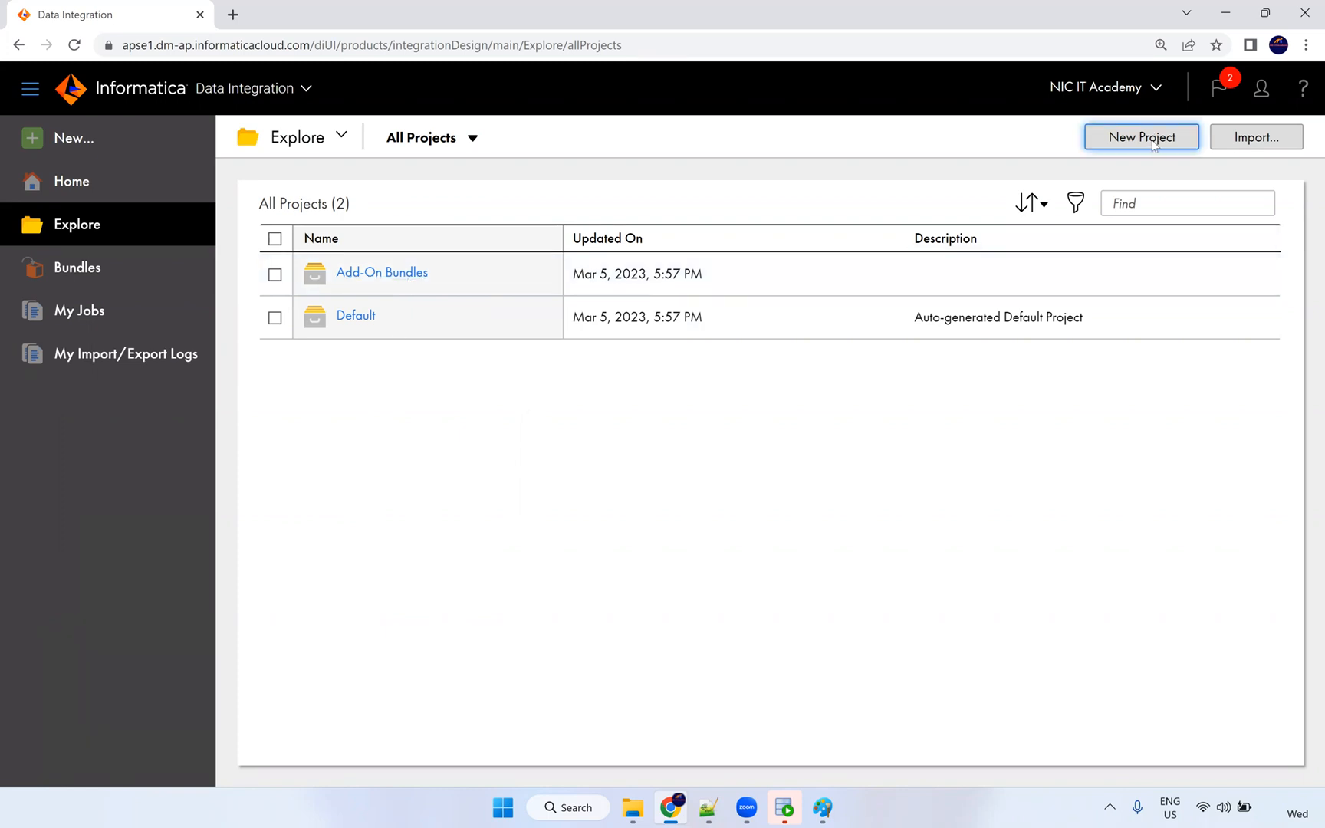
type("Ni")
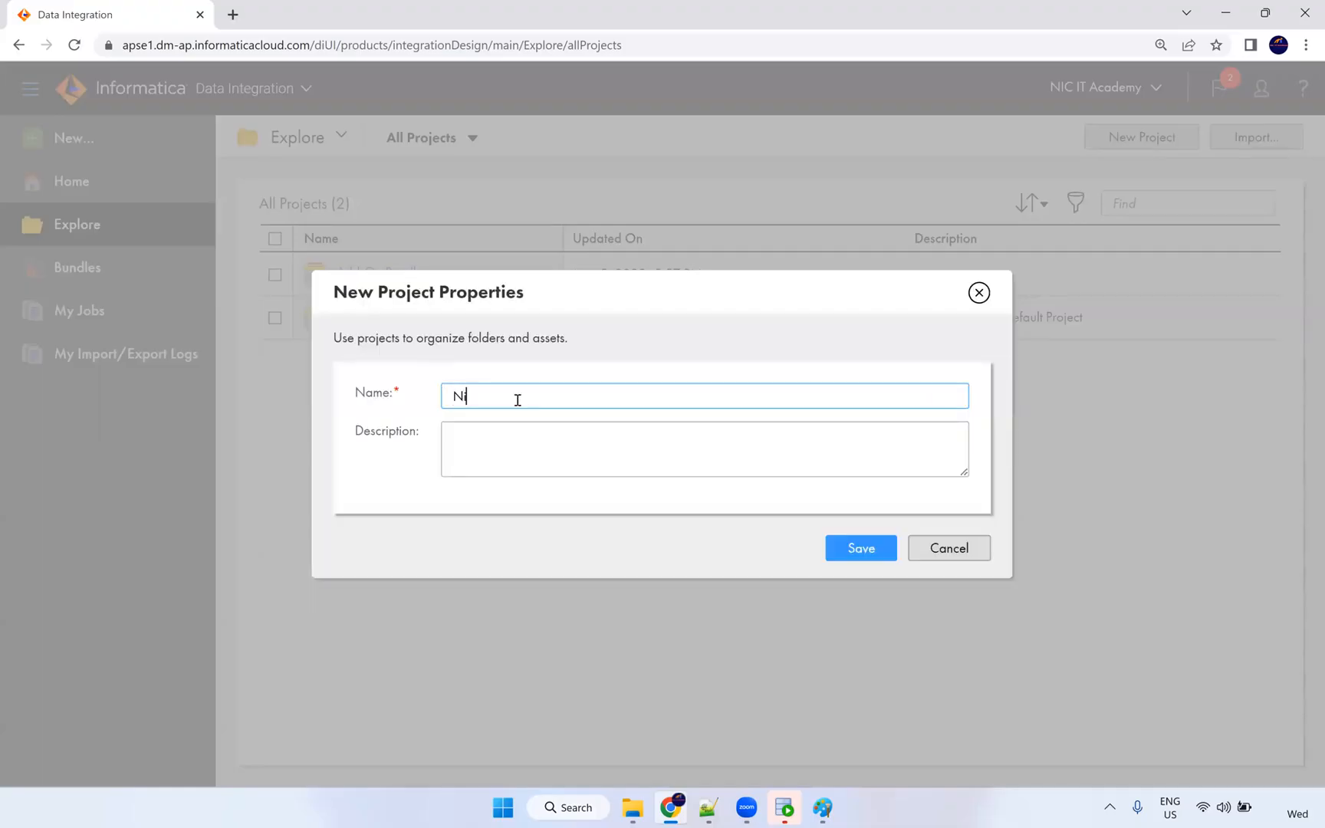
type("C IT Av")
key("BackSpace")
type("cademy")
left_click(855, 549)
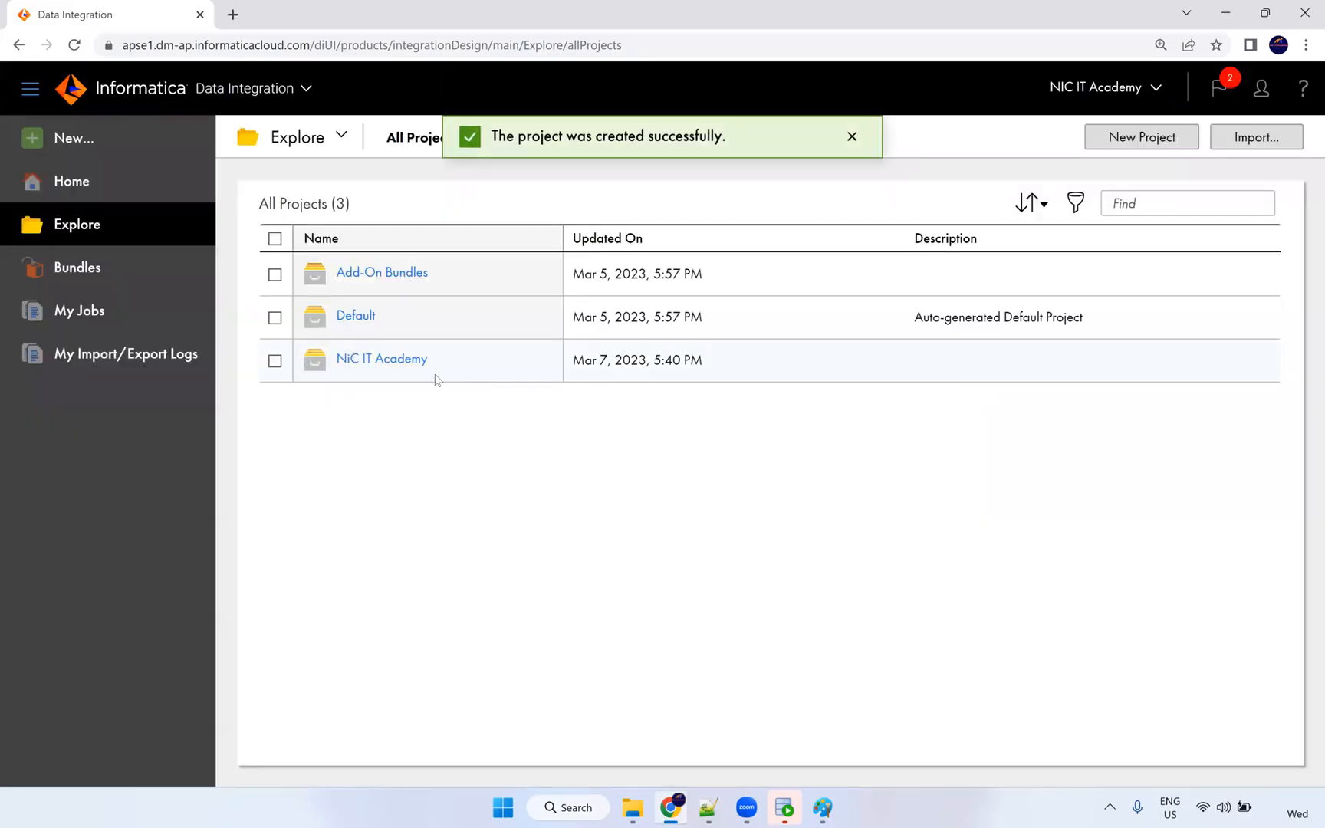
Inside NiC IT Academy, create the folders Dev and QA, then open Dev.
left_click(388, 360)
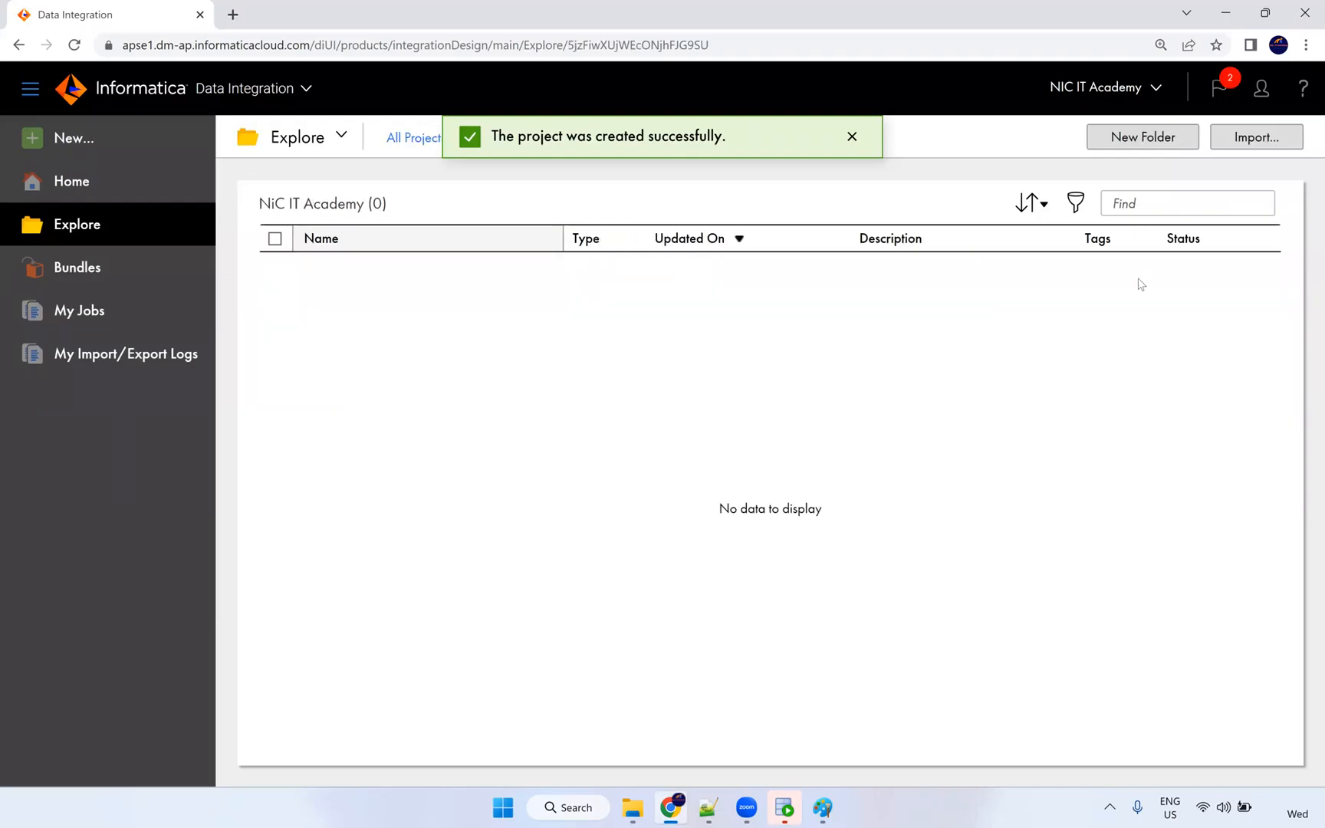
left_click(1140, 138)
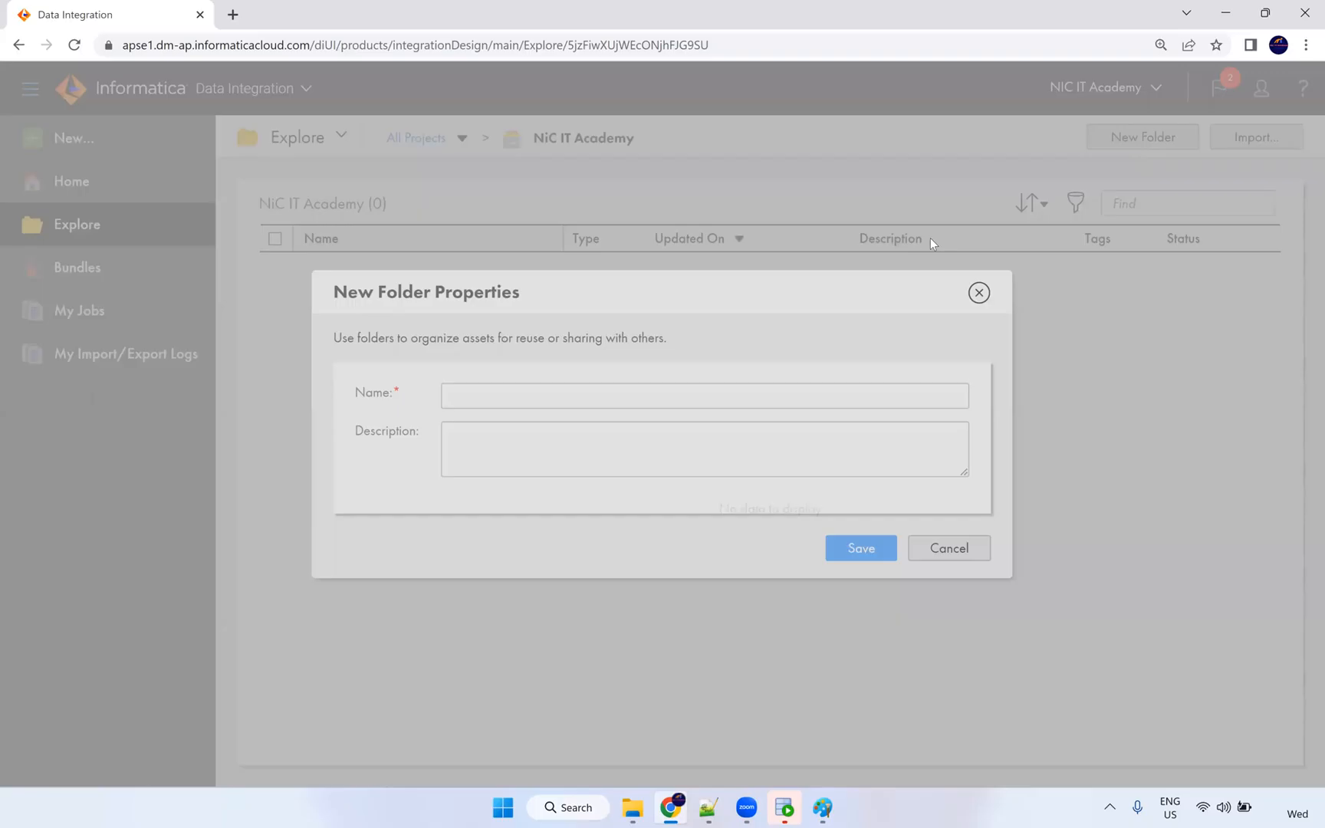
type("Dev")
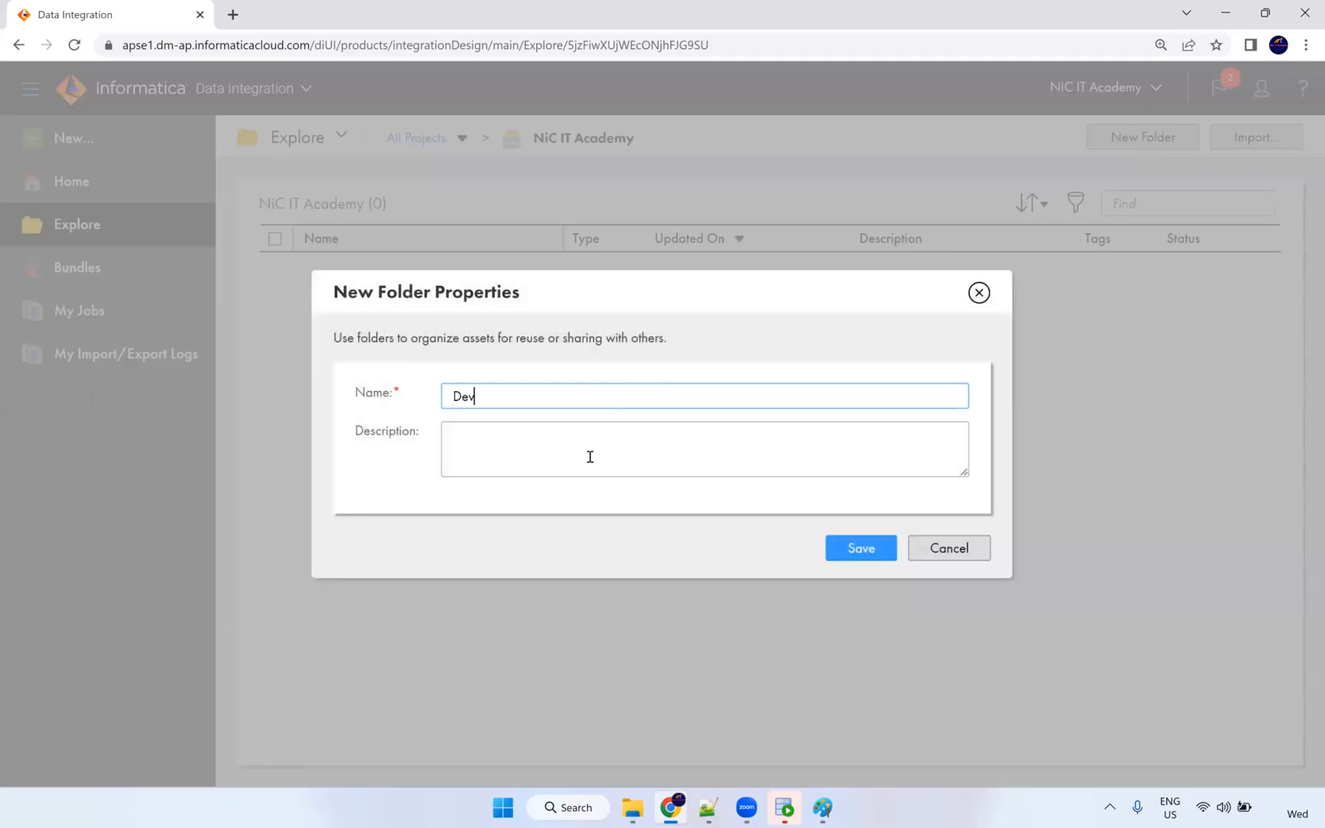
left_click(843, 551)
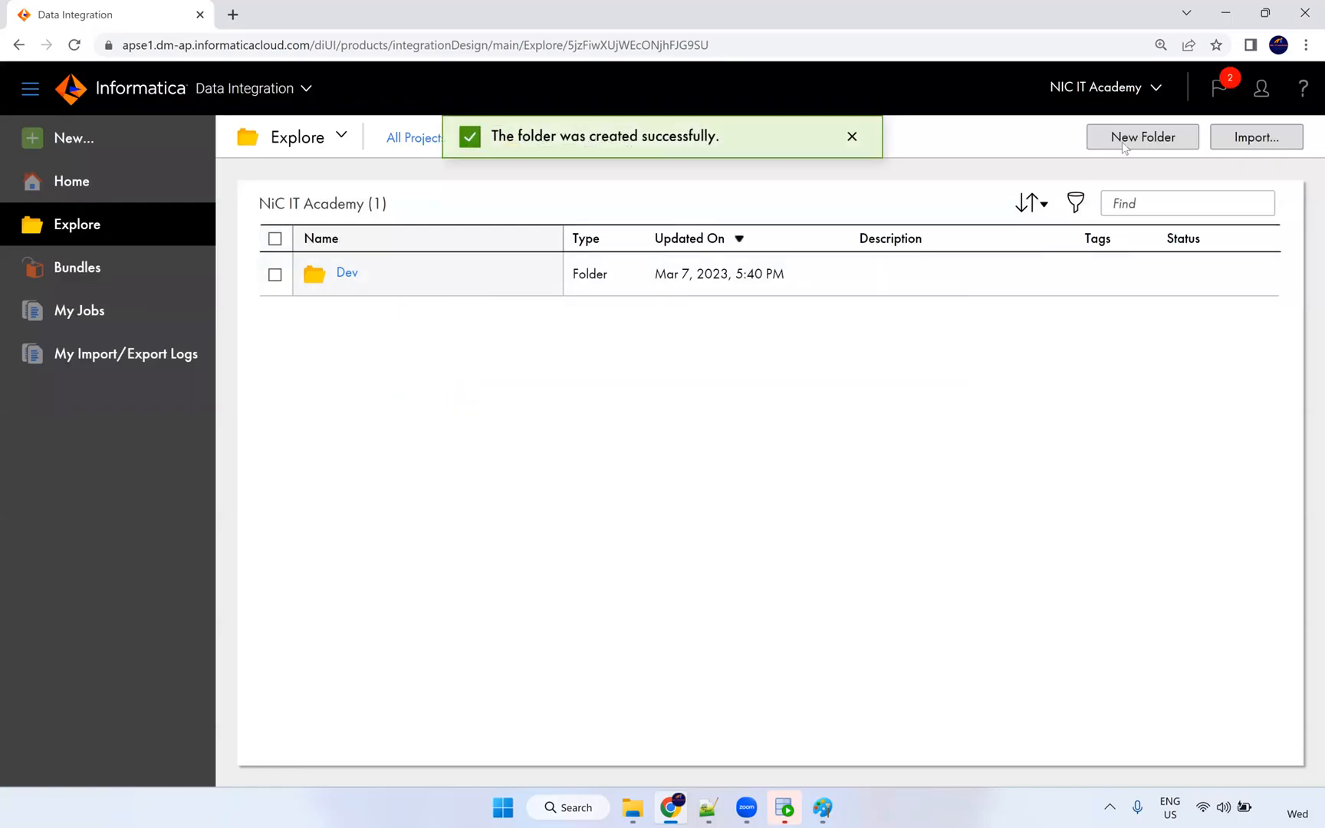
left_click(1126, 148)
type("QA")
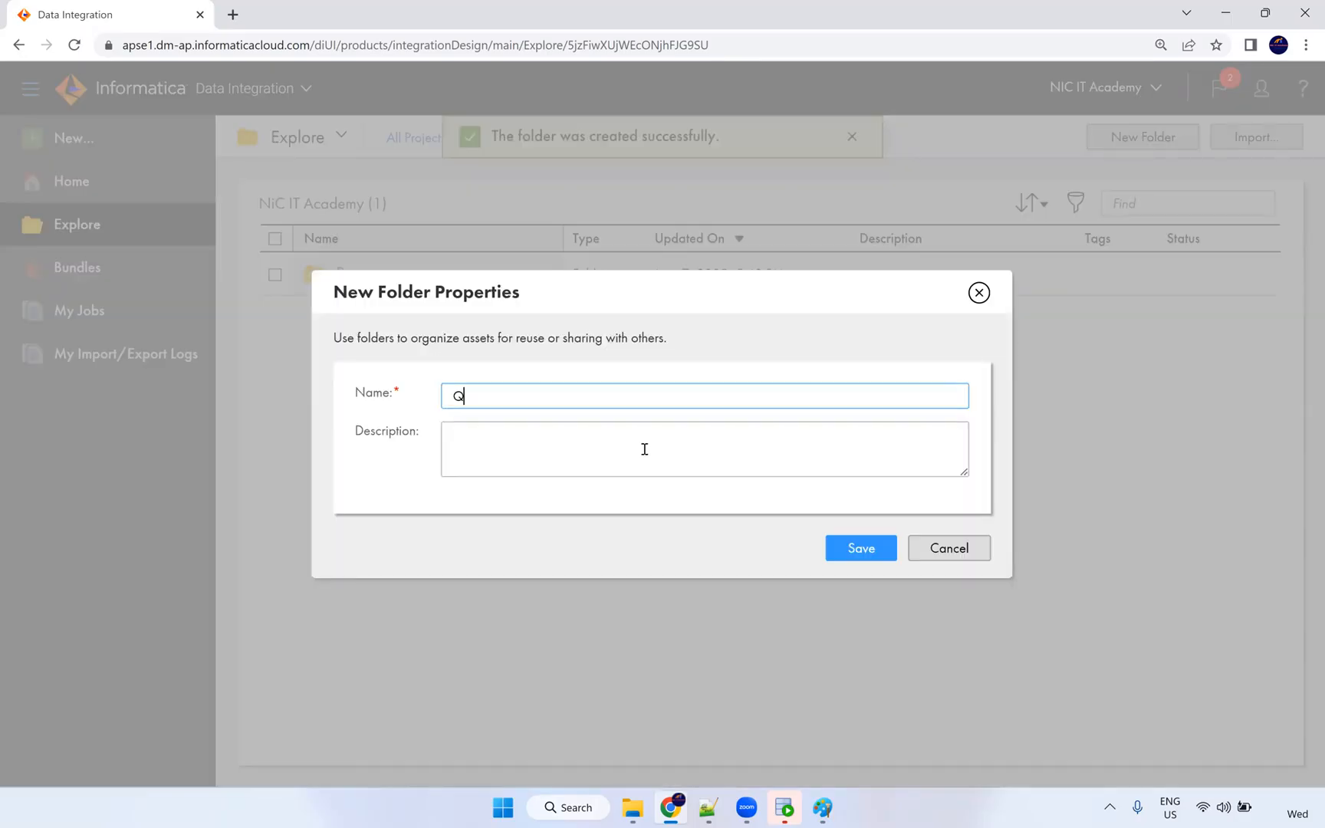
left_click(855, 549)
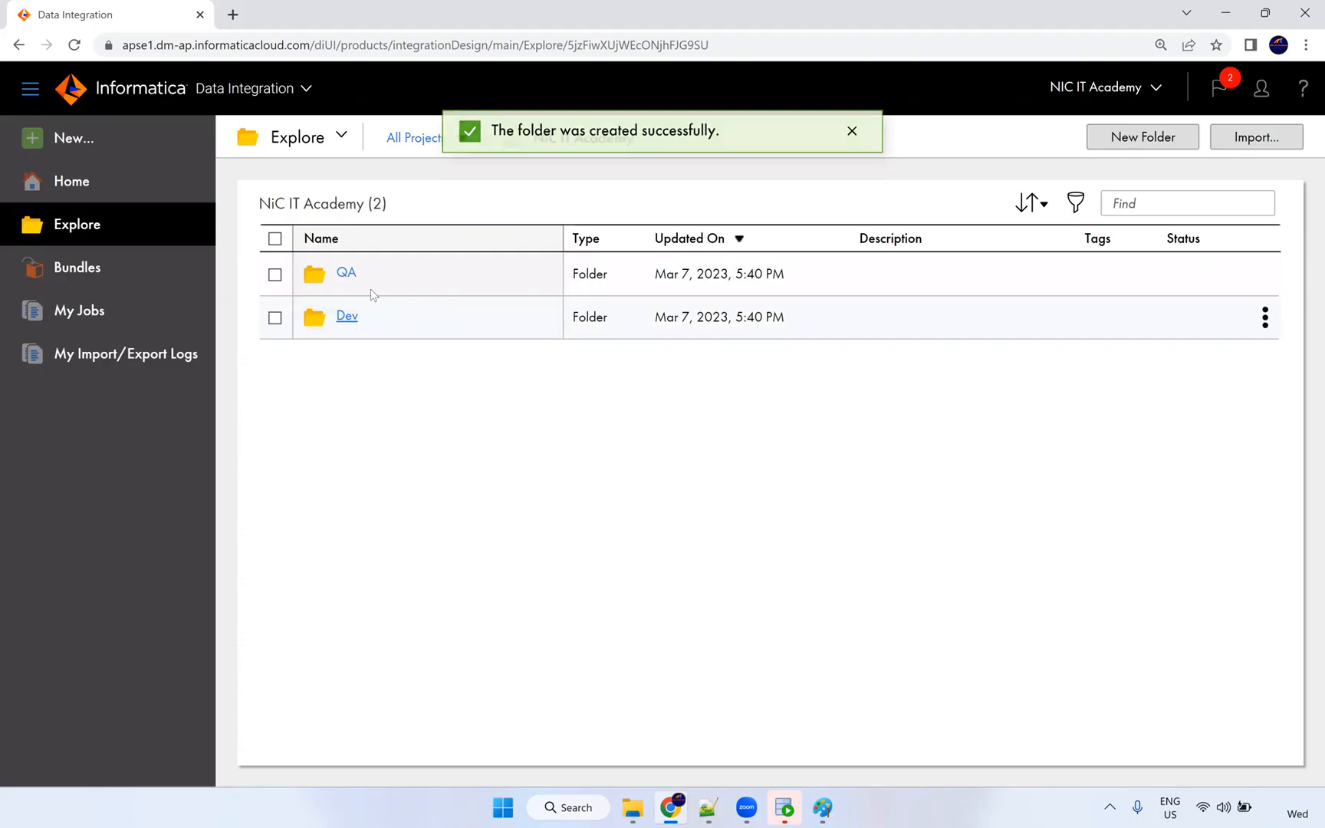
left_click(345, 316)
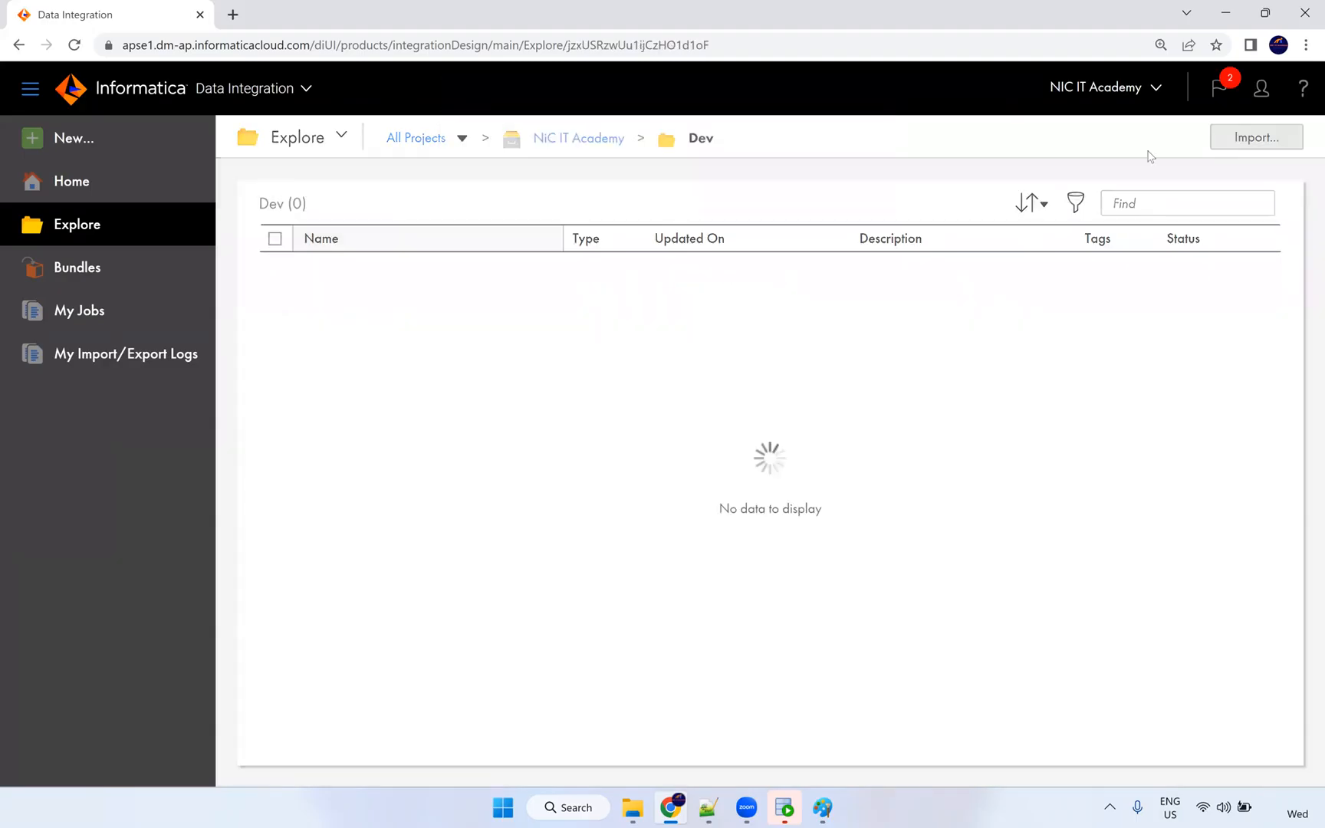
Go back to NiC IT Academy, look over Import and the Dev folder actions, then choose New.
left_click(580, 149)
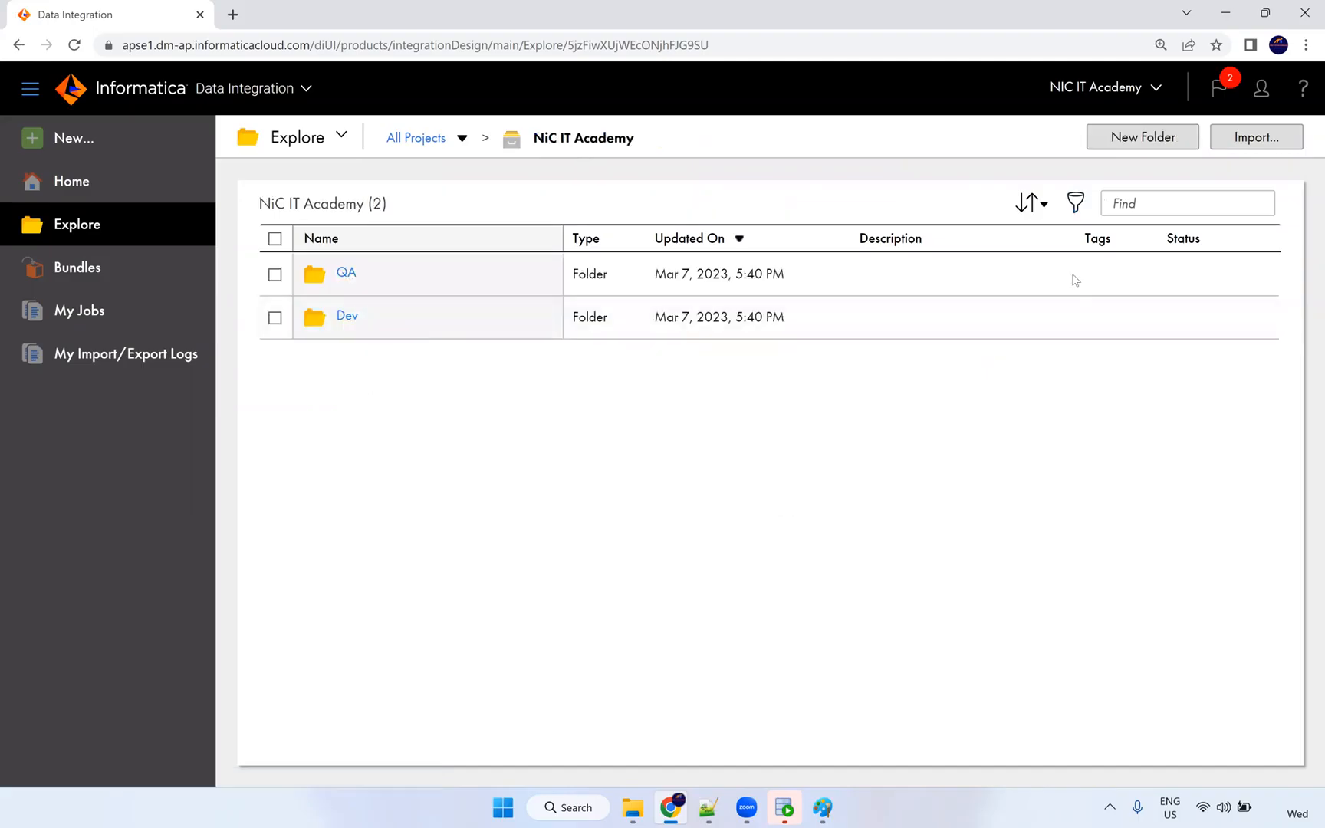
left_click(1238, 140)
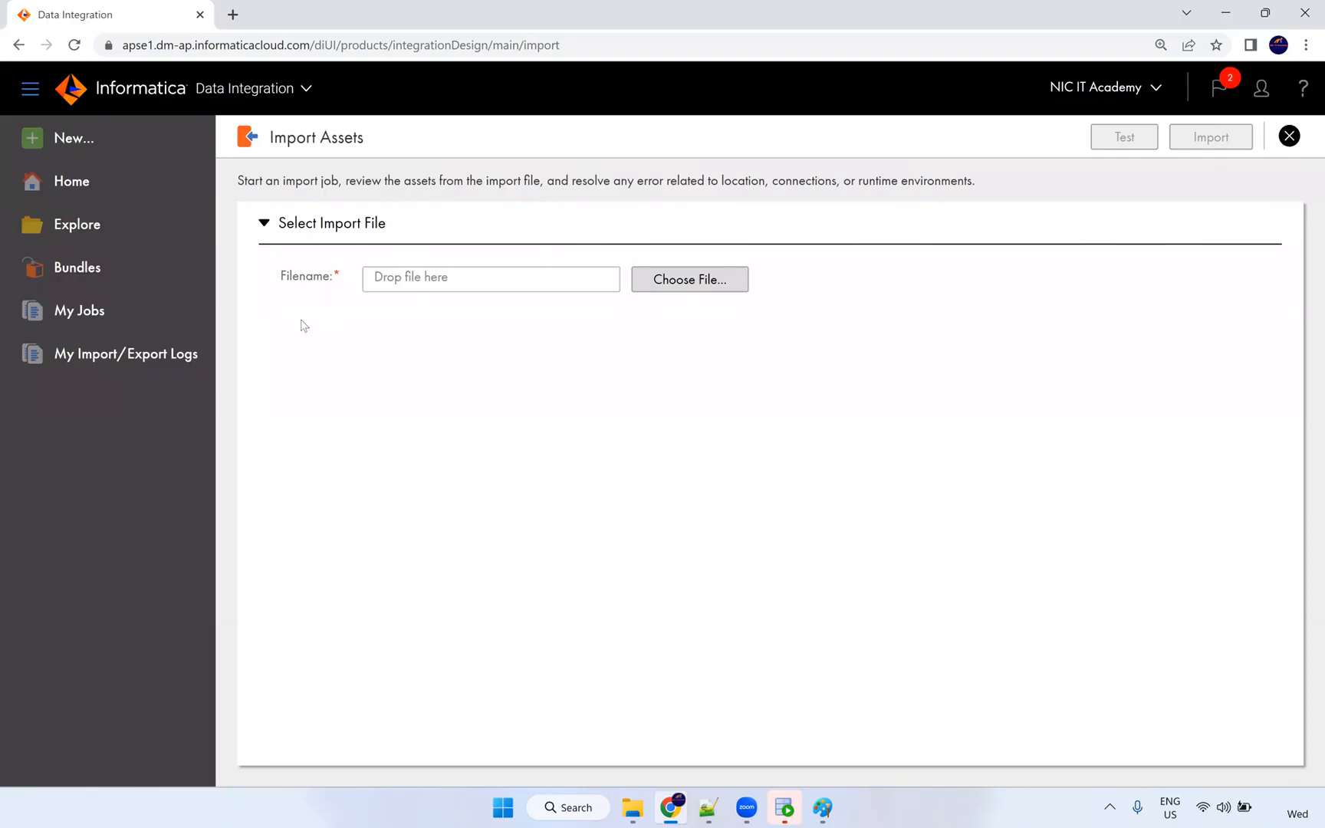
left_click(1289, 135)
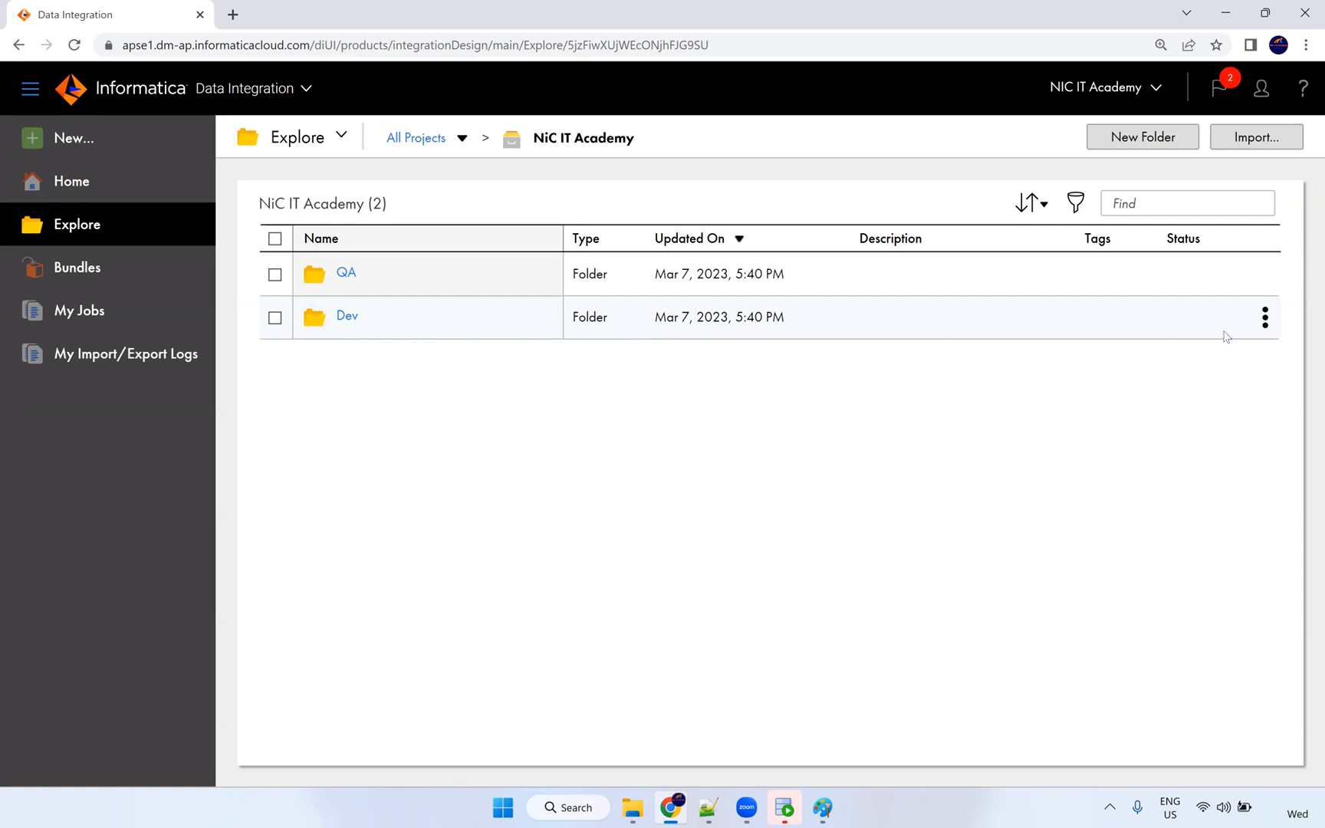
left_click(1265, 318)
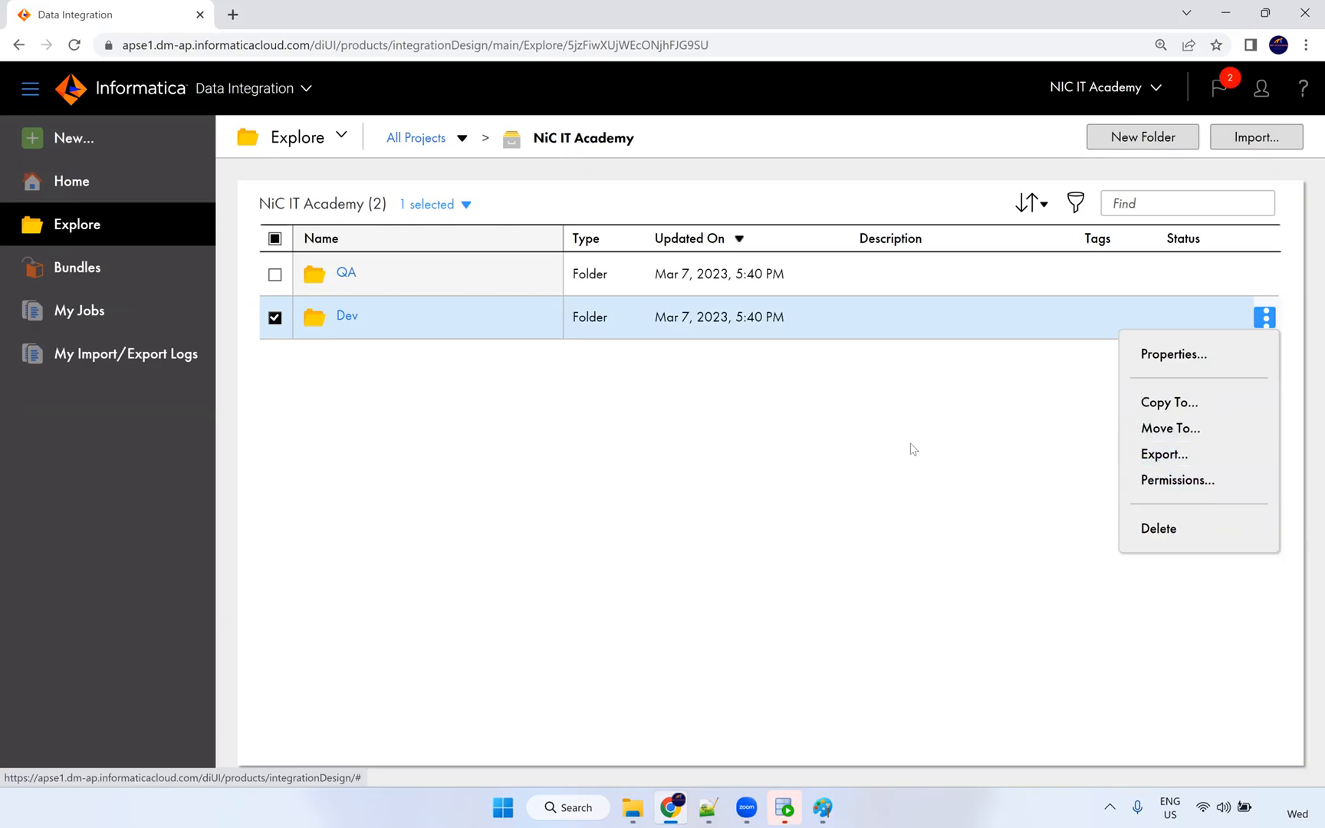
left_click(1221, 324)
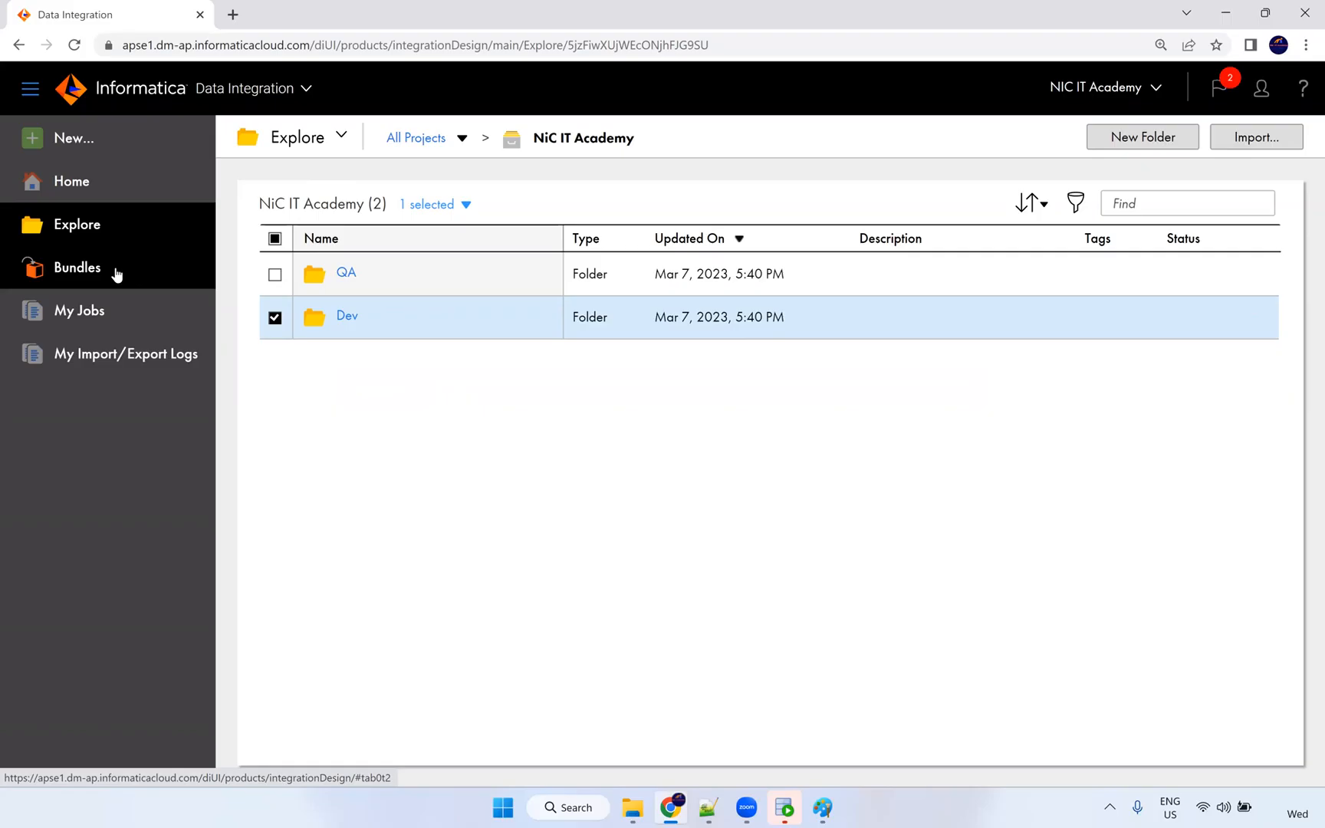
left_click(70, 144)
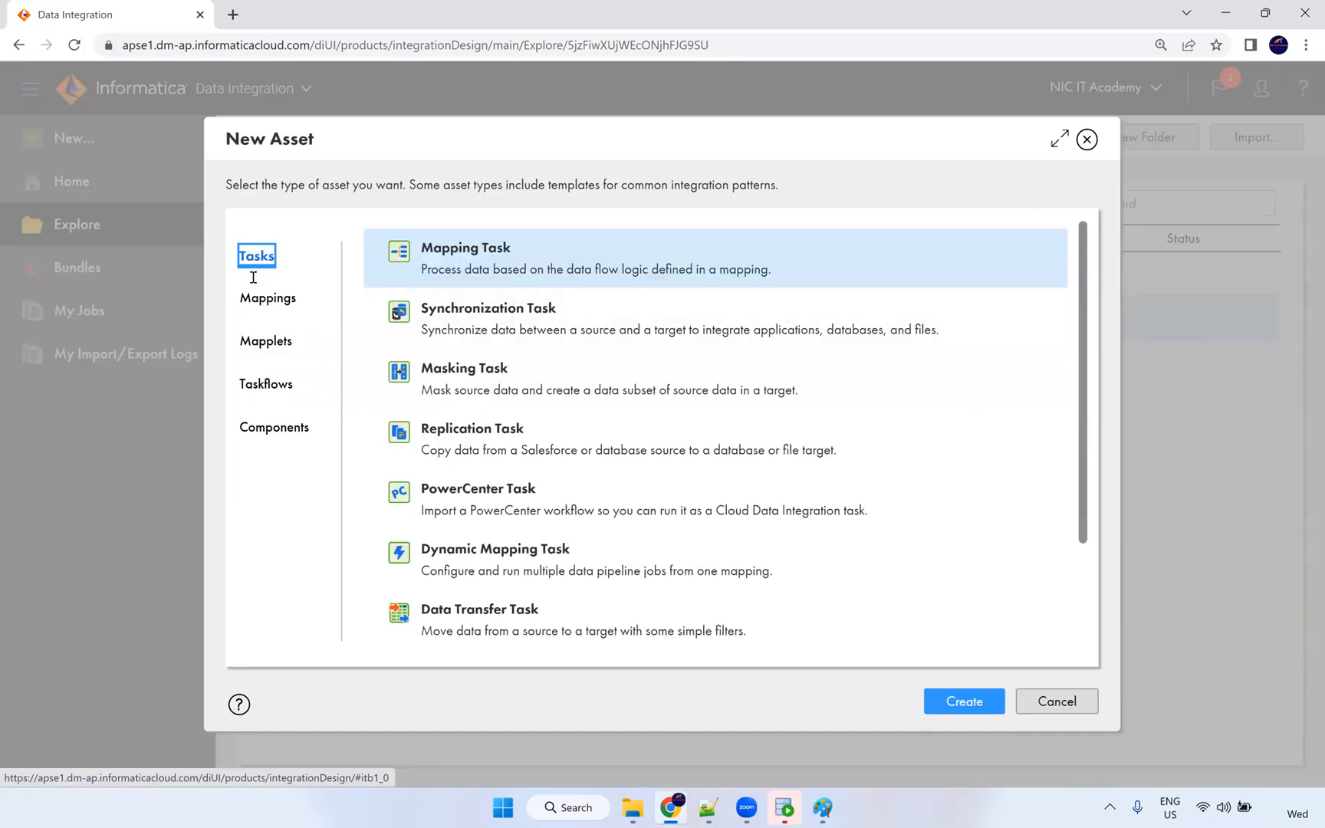
mouse_move(257, 265)
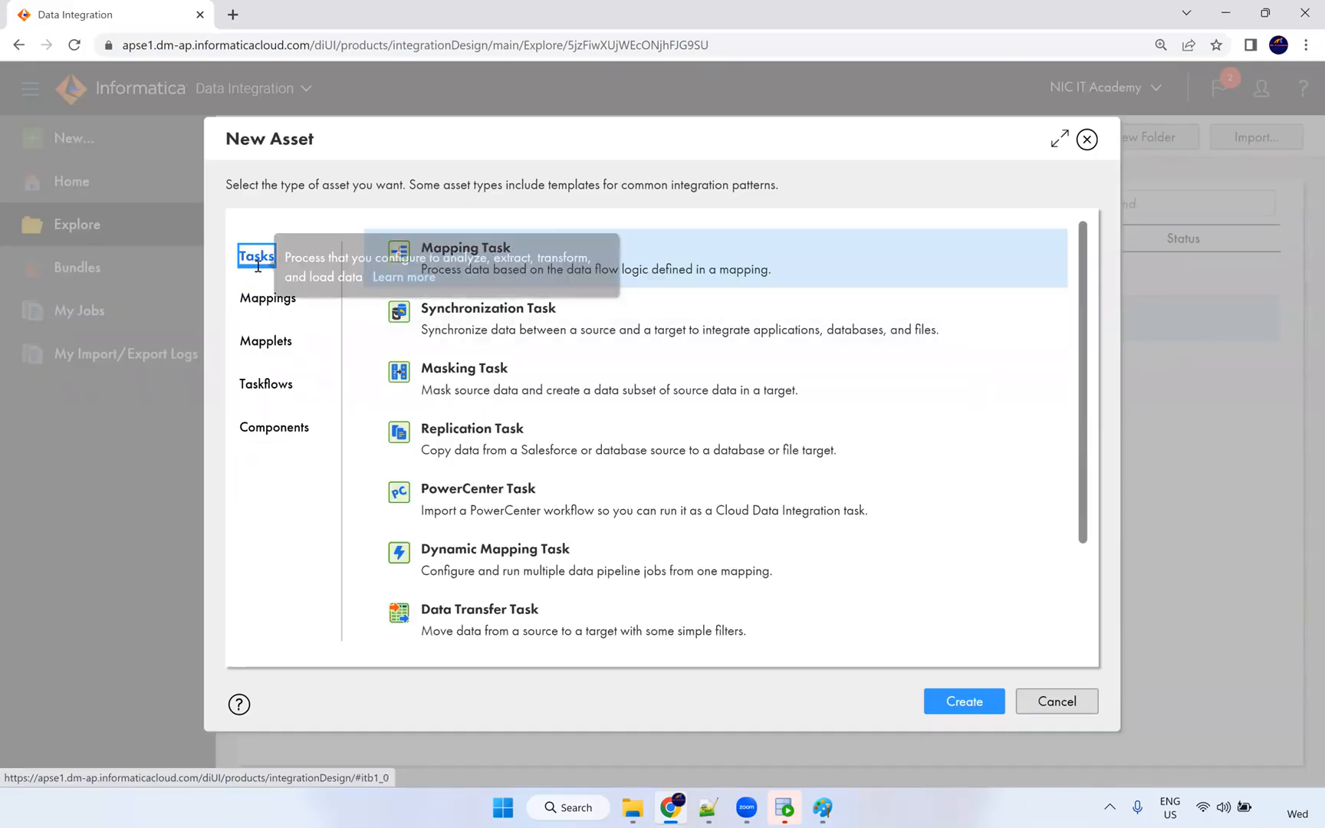
left_click_drag(512, 248, 421, 250)
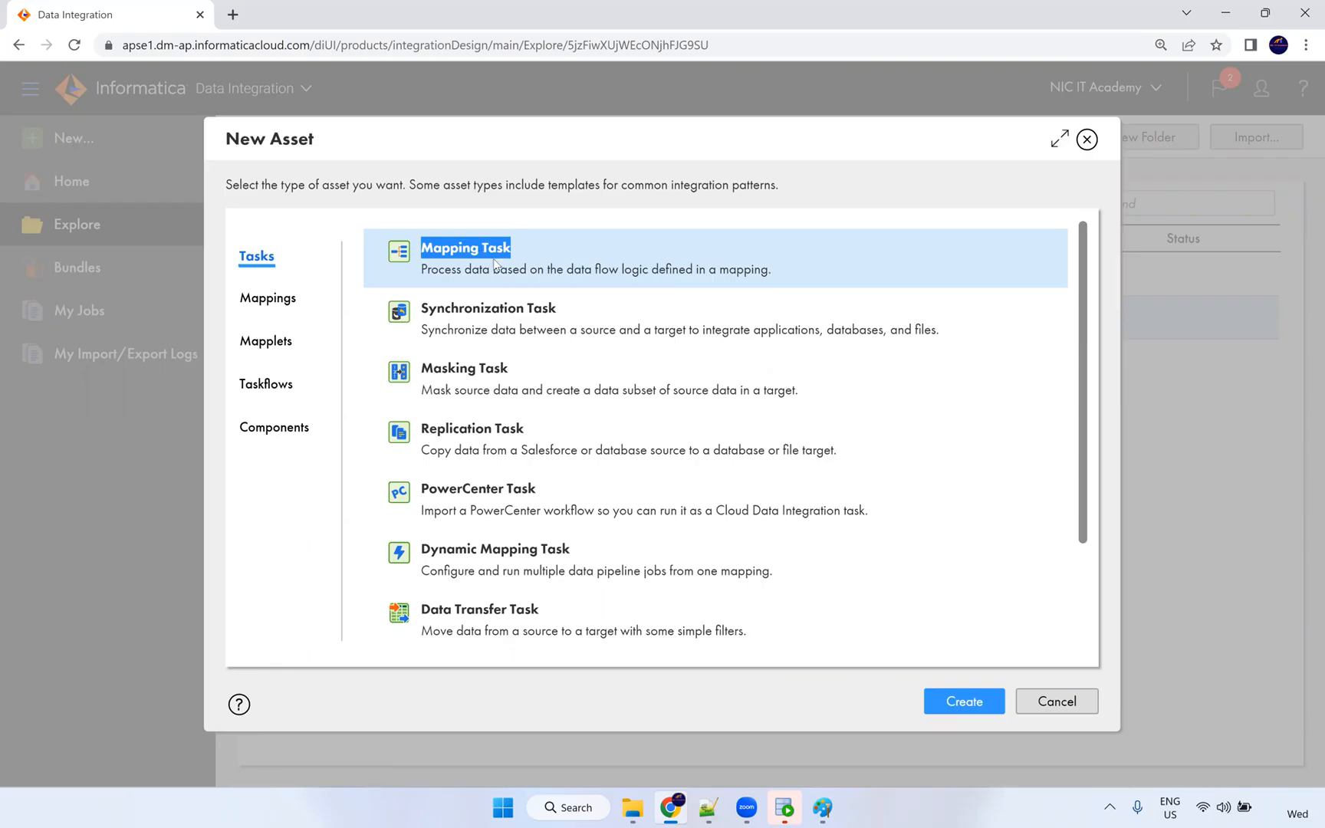
left_click_drag(568, 313, 427, 310)
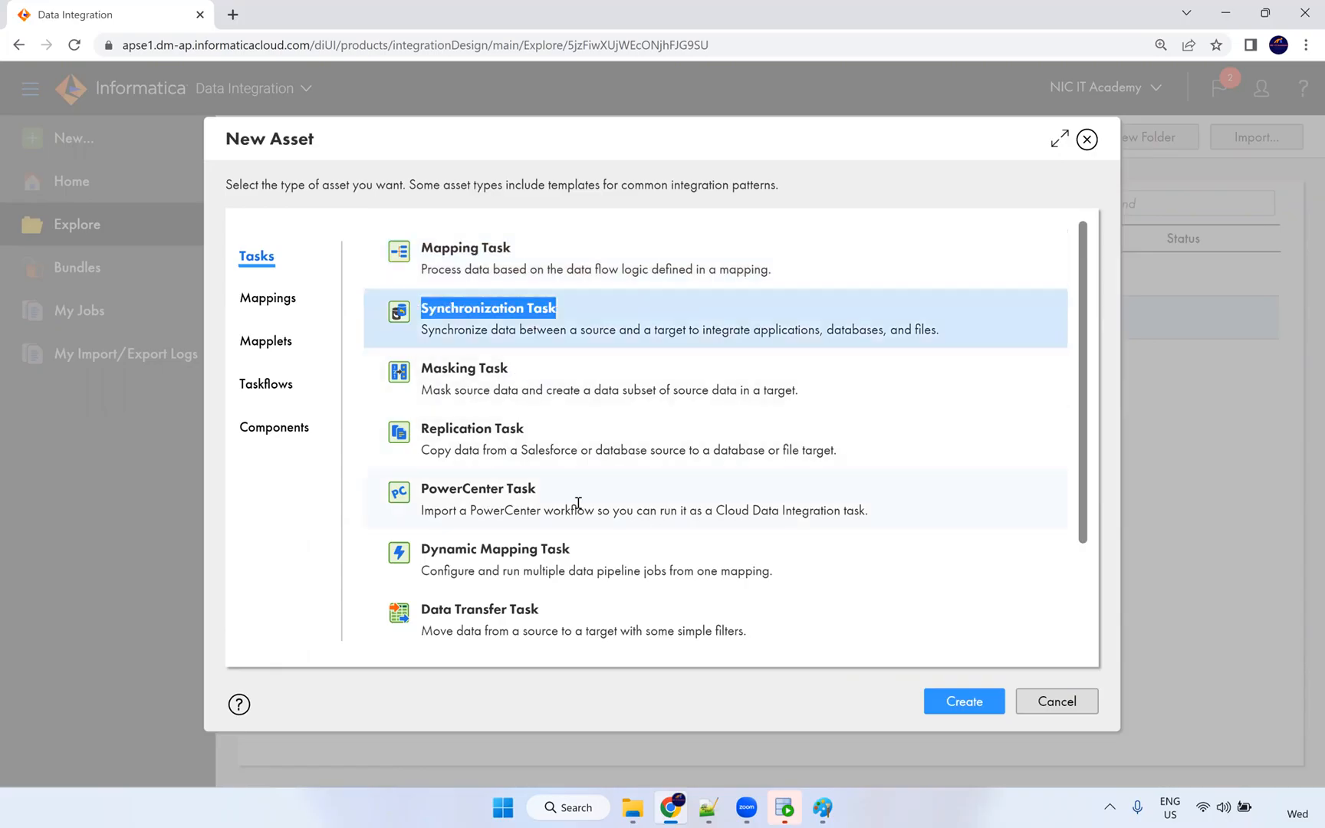
scroll(579, 518, "down", 2)
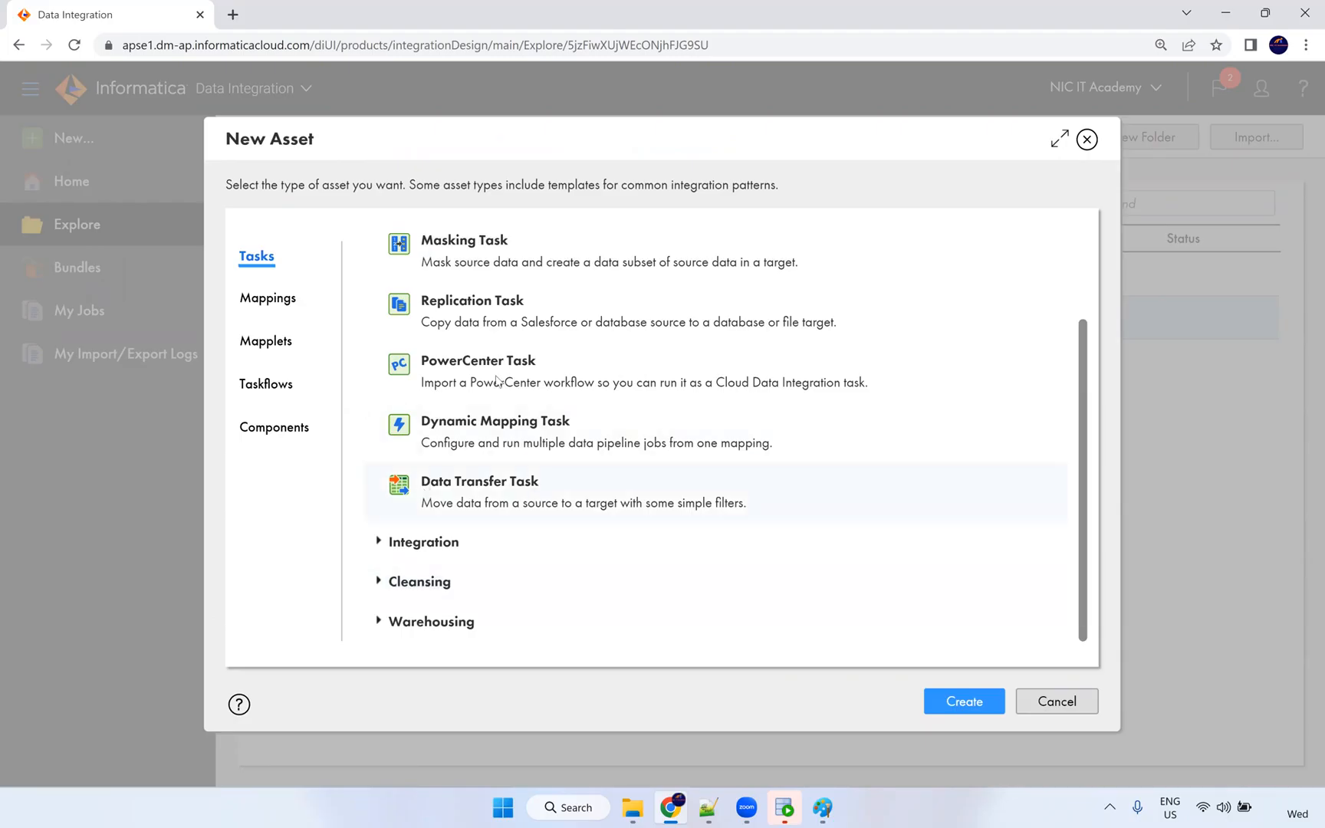
scroll(498, 345, "up", 1)
scroll(555, 318, "up", 1)
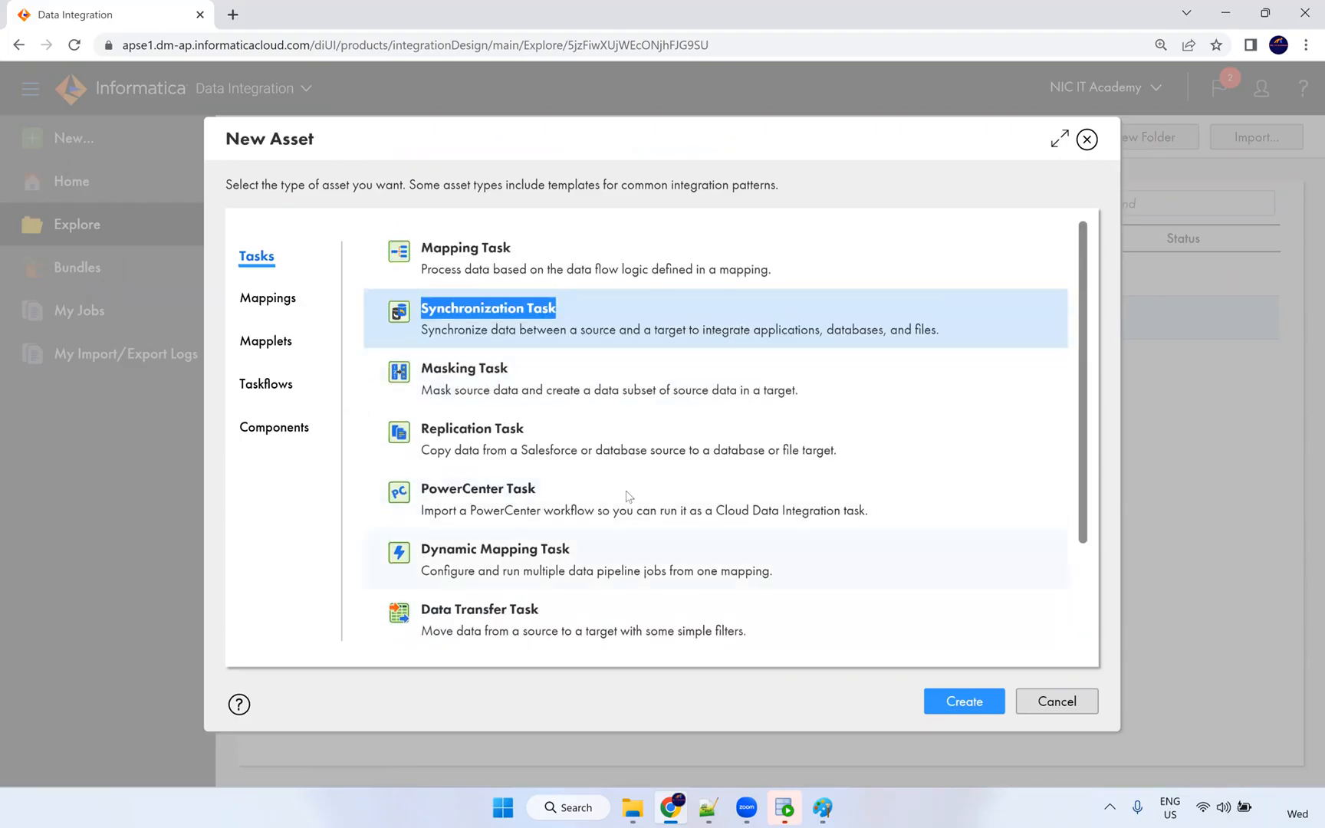
Show the Mapping asset types and browse the Integration mapping templates.
left_click(283, 301)
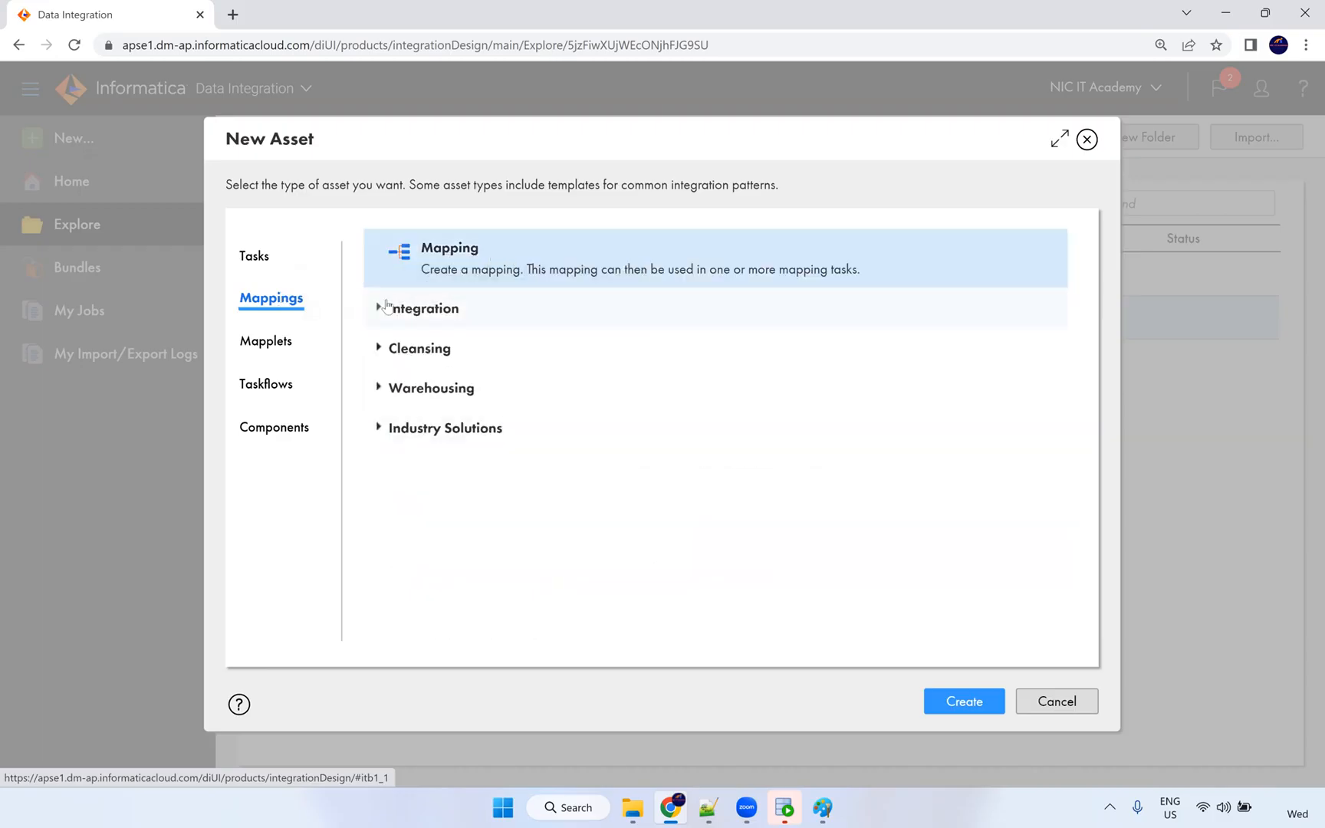
left_click(378, 314)
scroll(612, 426, "down", 6)
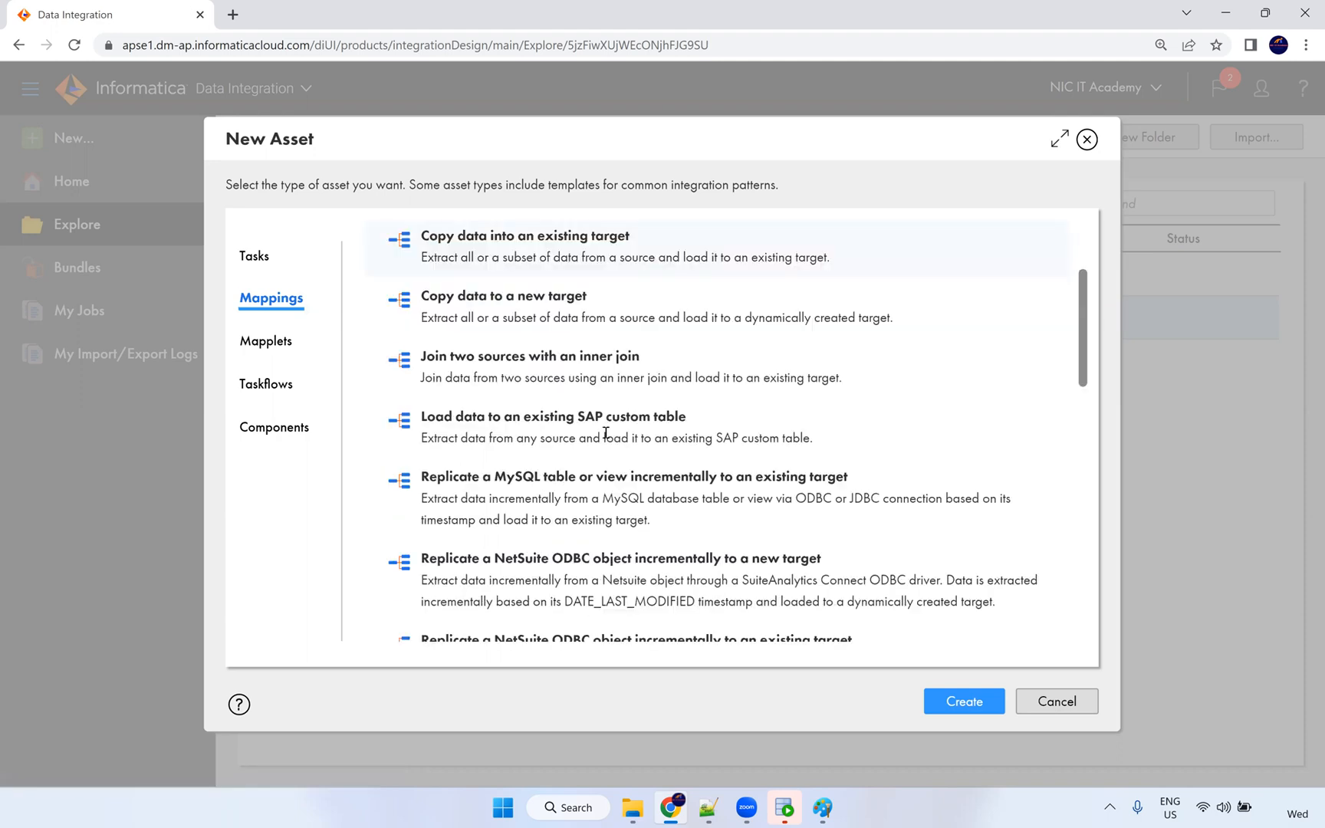
scroll(625, 384, "down", 3)
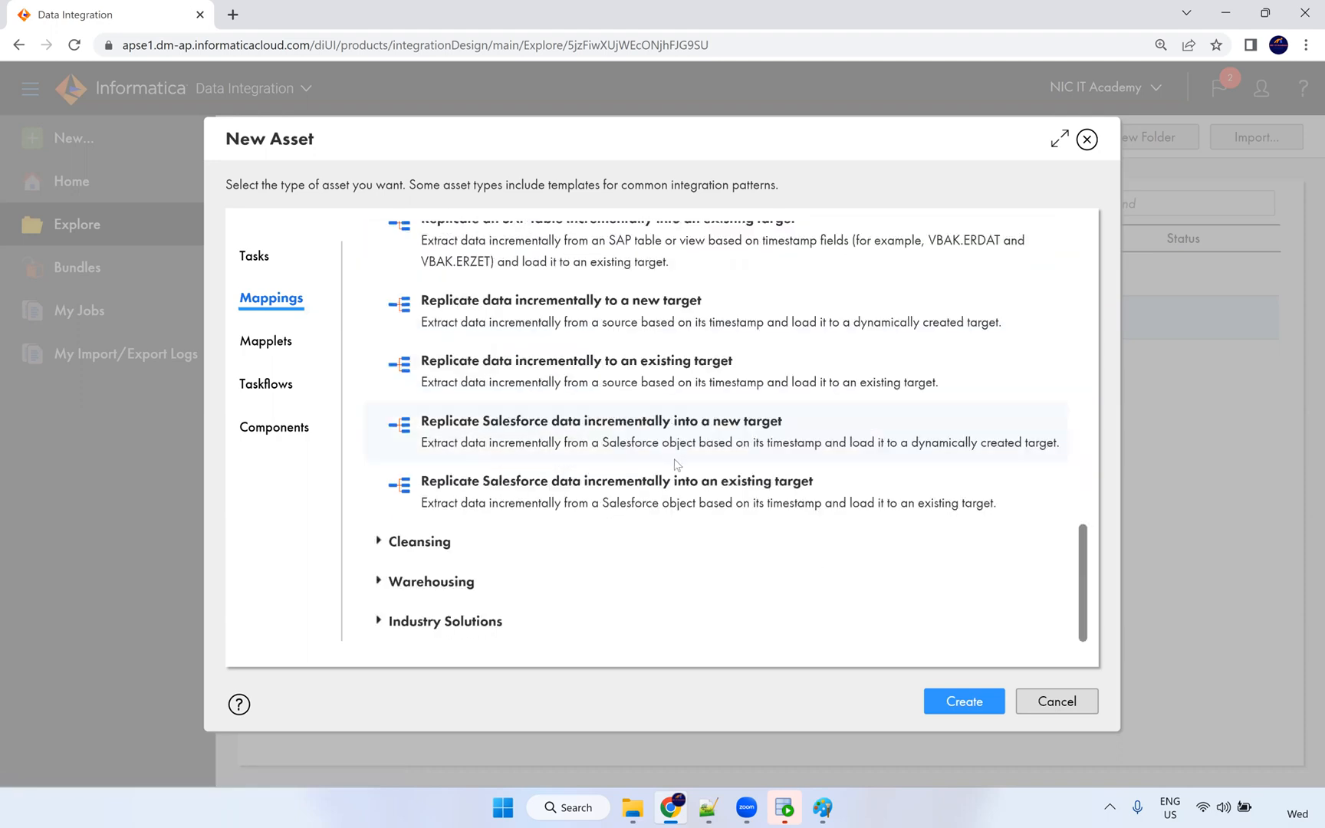
scroll(650, 495, "up", 10)
scroll(650, 495, "up", 2)
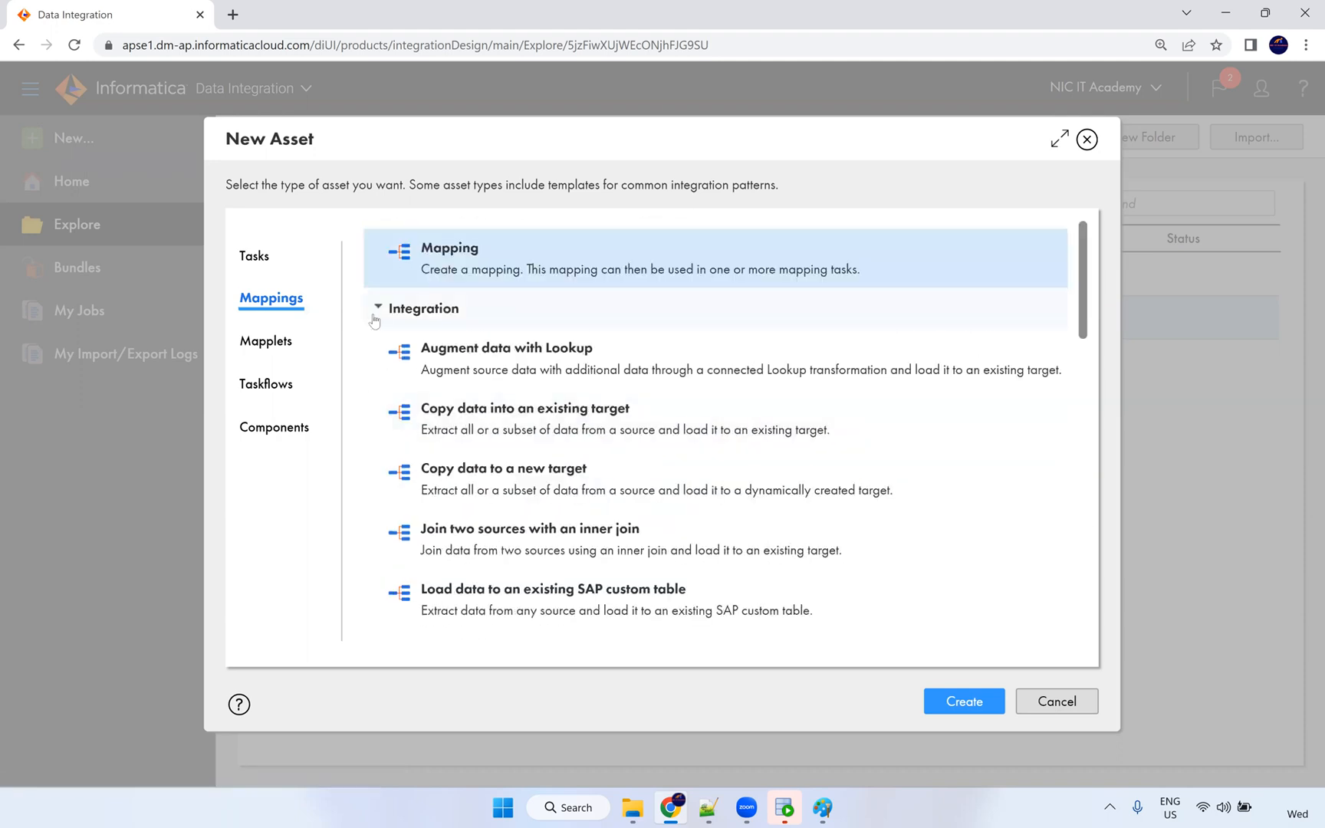
left_click(378, 309)
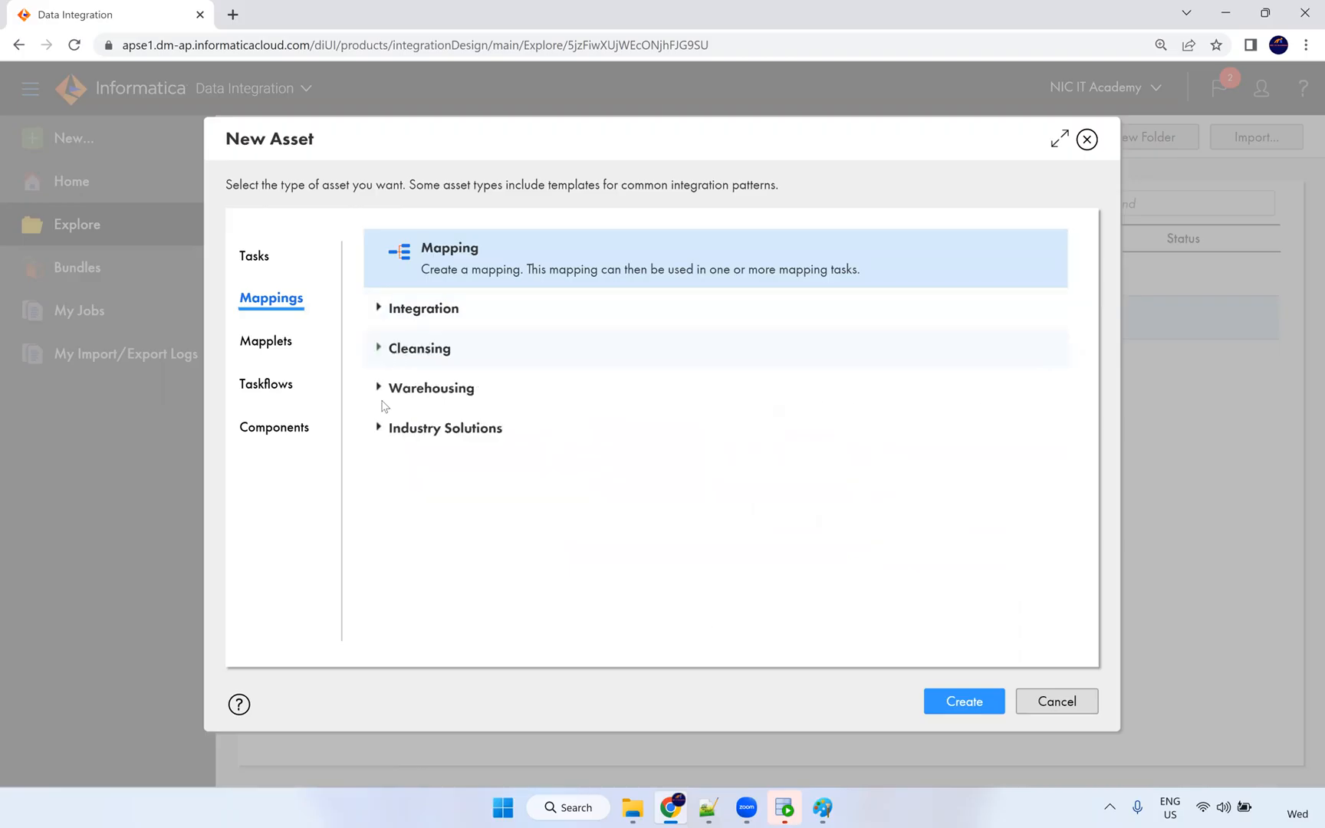
Review the Warehousing Slowly Changing Dimension Type 1 and Type 2 templates, then show Mapplets.
left_click(378, 387)
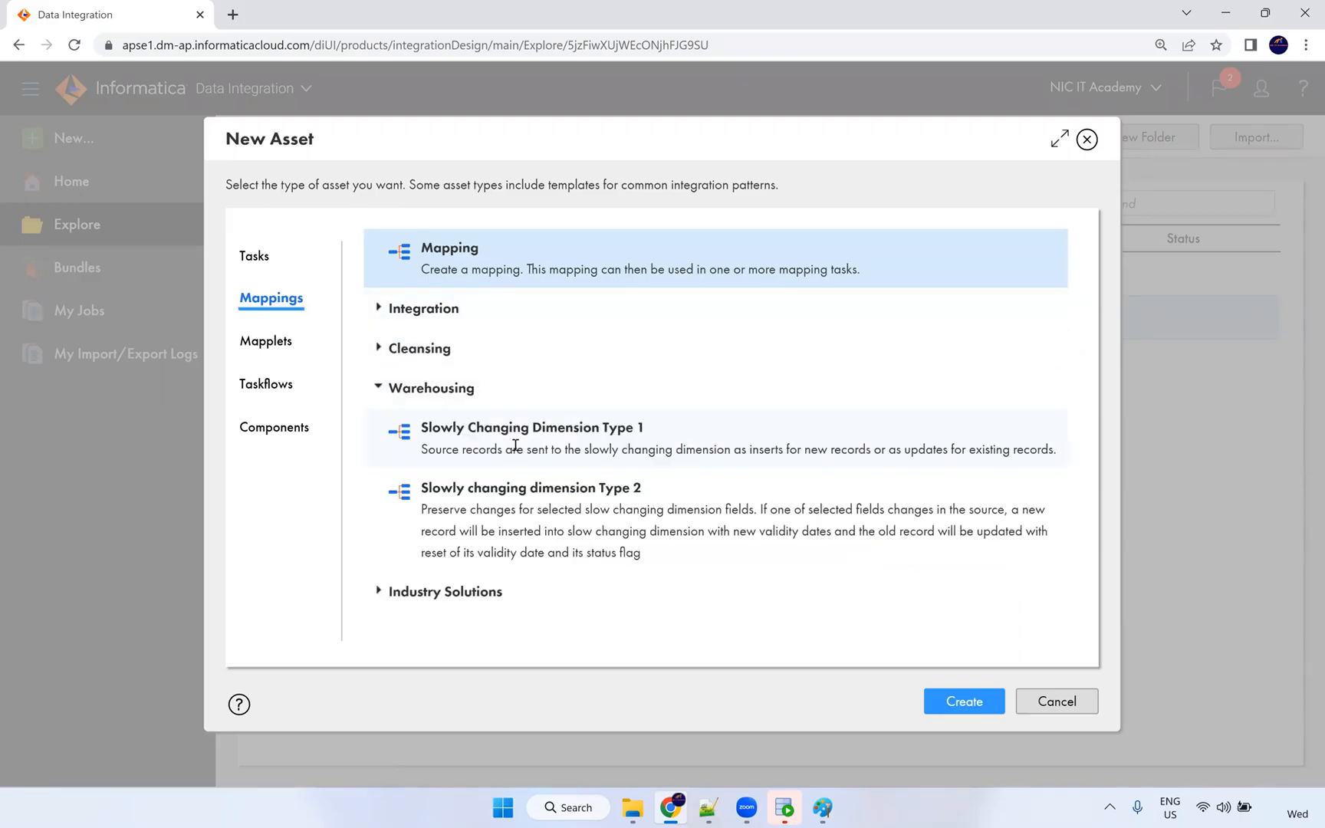
left_click_drag(536, 426, 661, 431)
left_click_drag(678, 494, 435, 471)
left_click(310, 368)
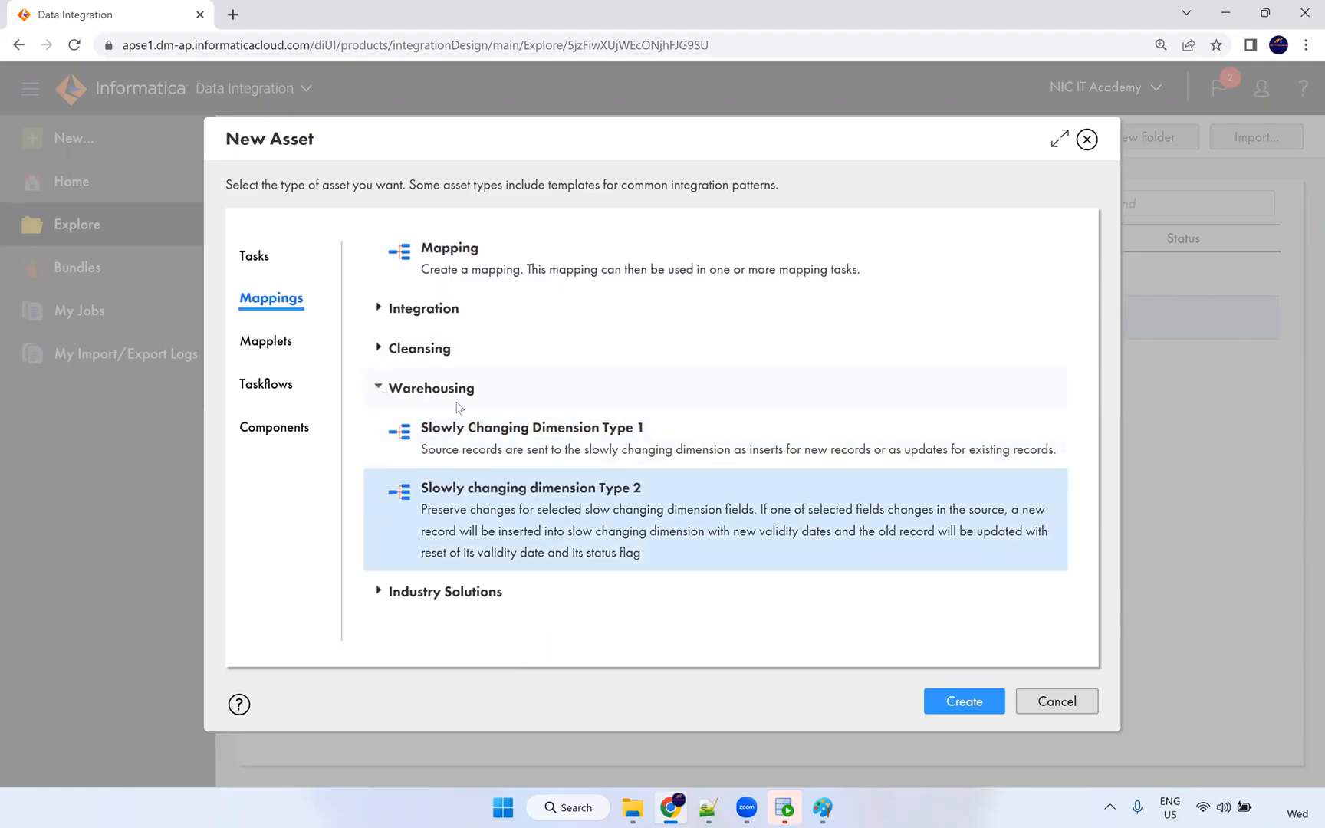
left_click(285, 345)
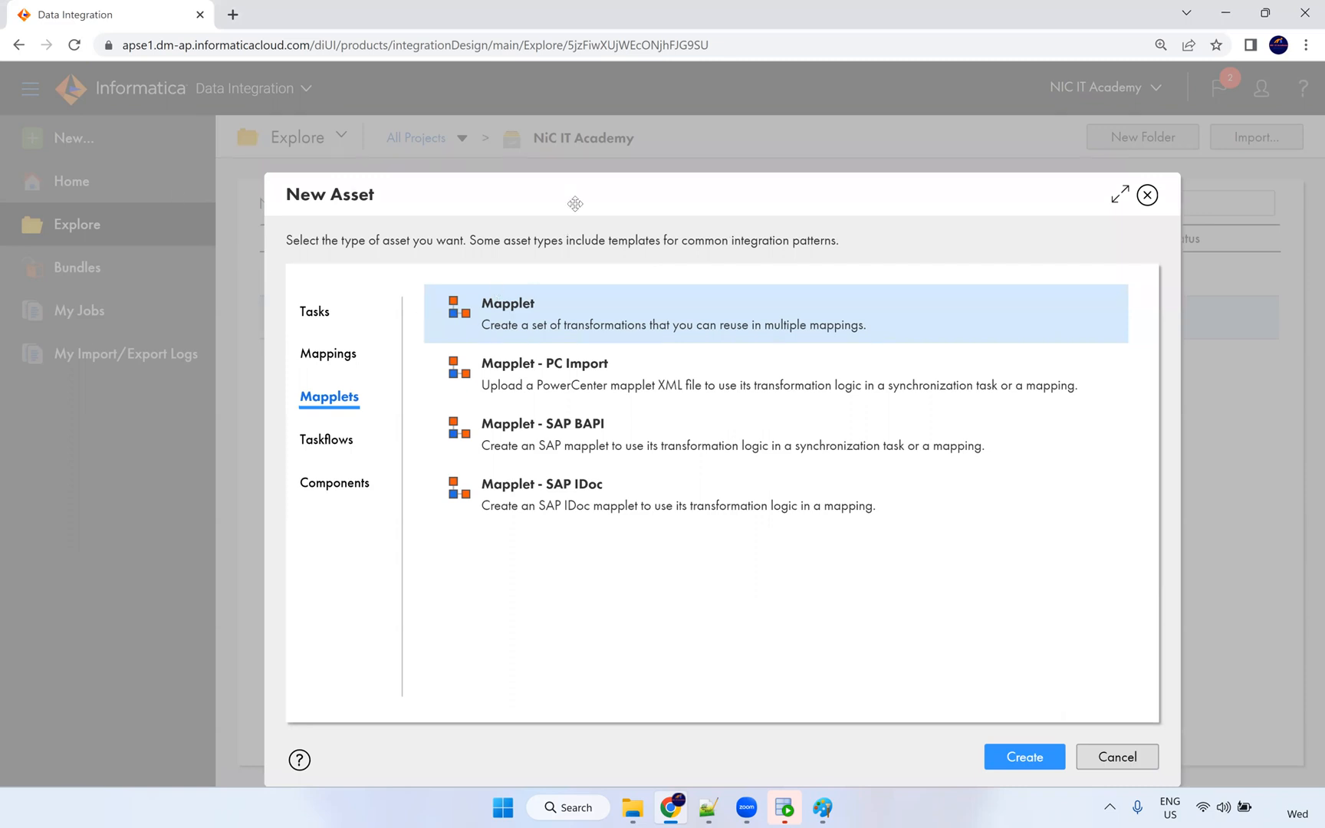
Move the New Asset dialog aside and bring up the Paint PowerCenter-vs-IICS table.
left_click_drag(545, 152, 529, 148)
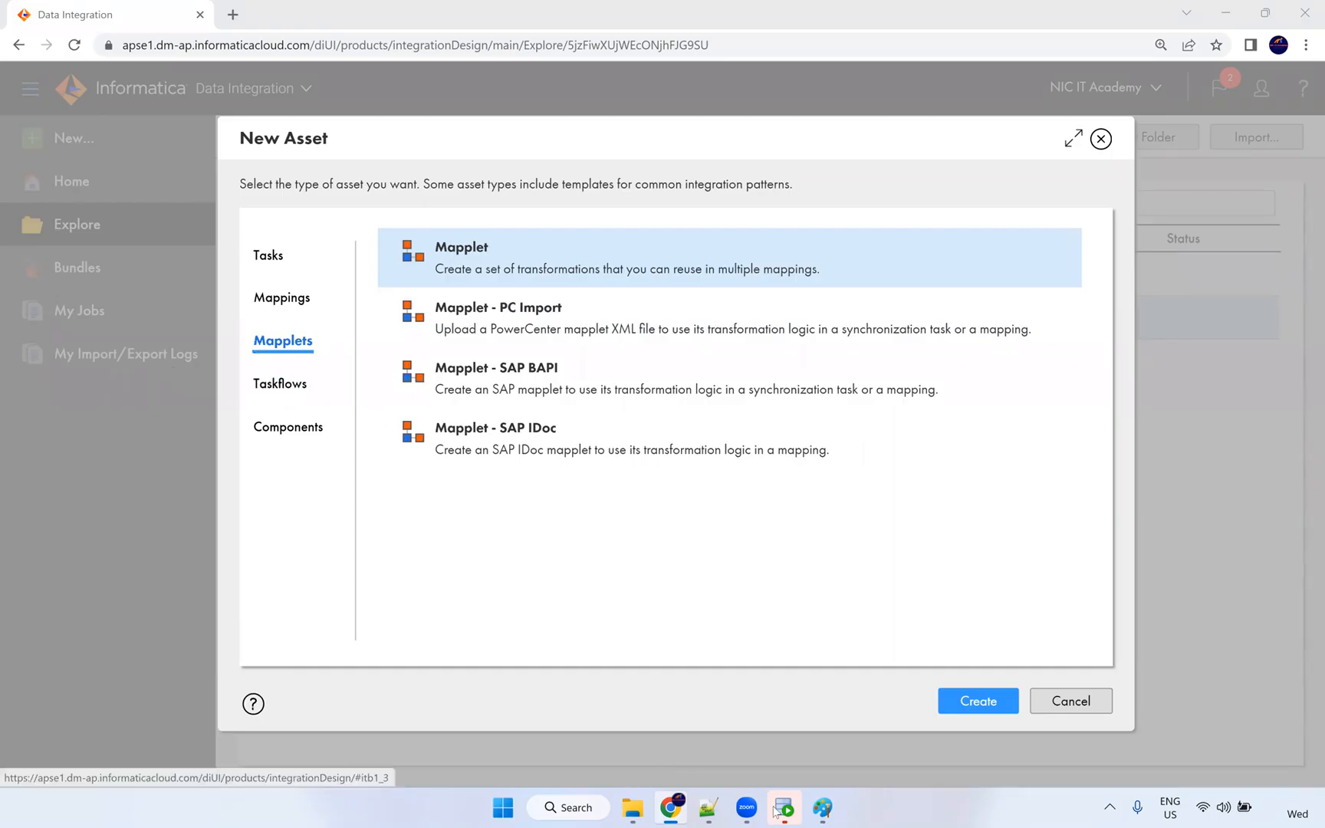
left_click(822, 808)
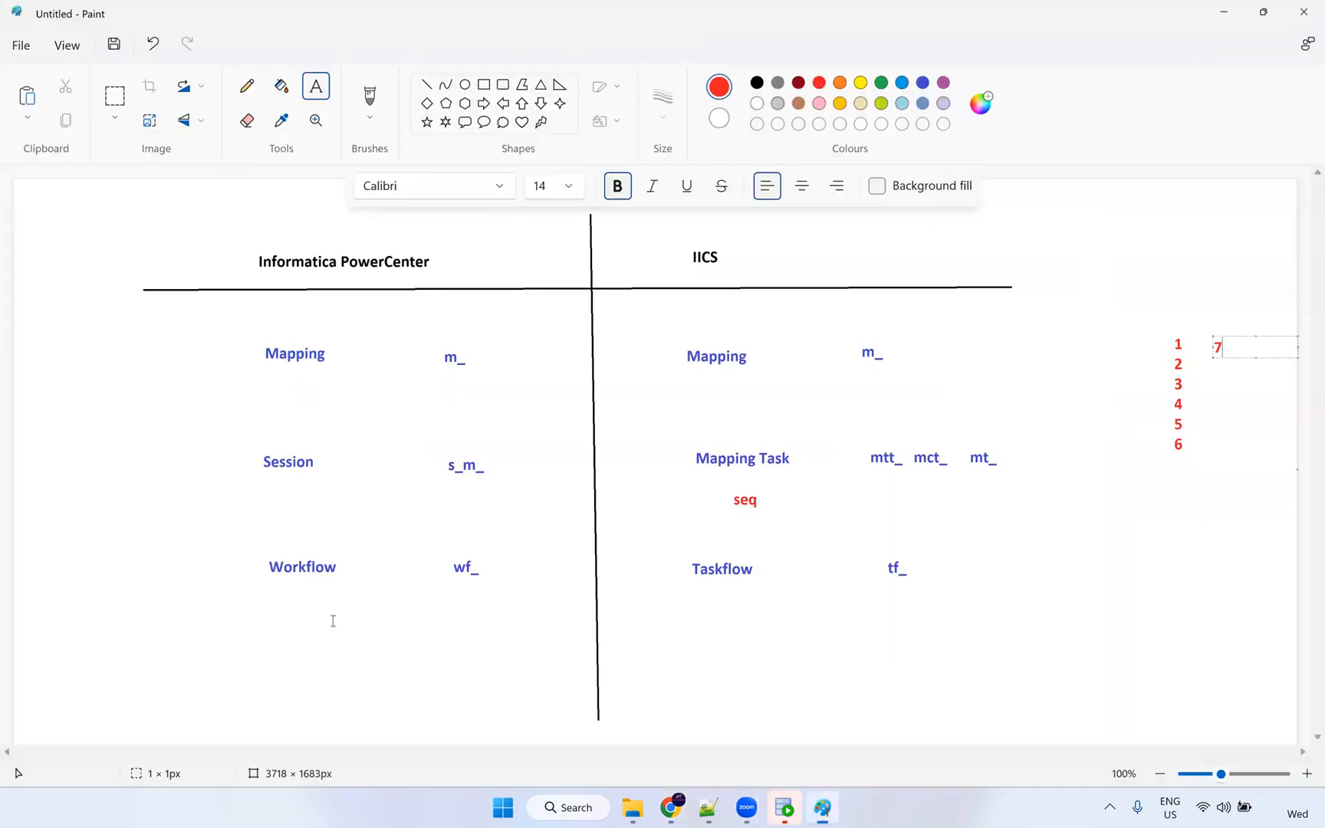
Add the red note 're-usable' below Workflow in the Paint table.
left_click(273, 658)
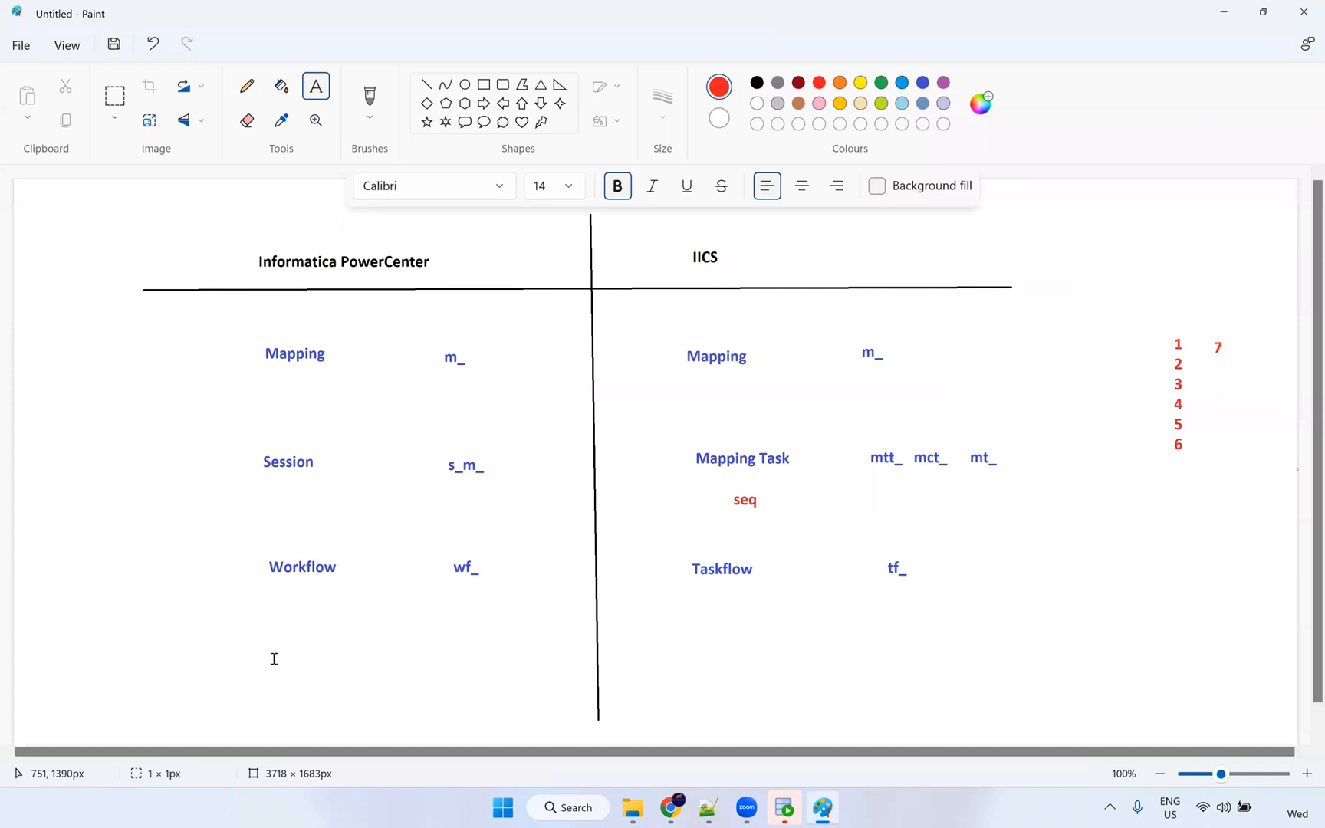
left_click(273, 658)
type("re")
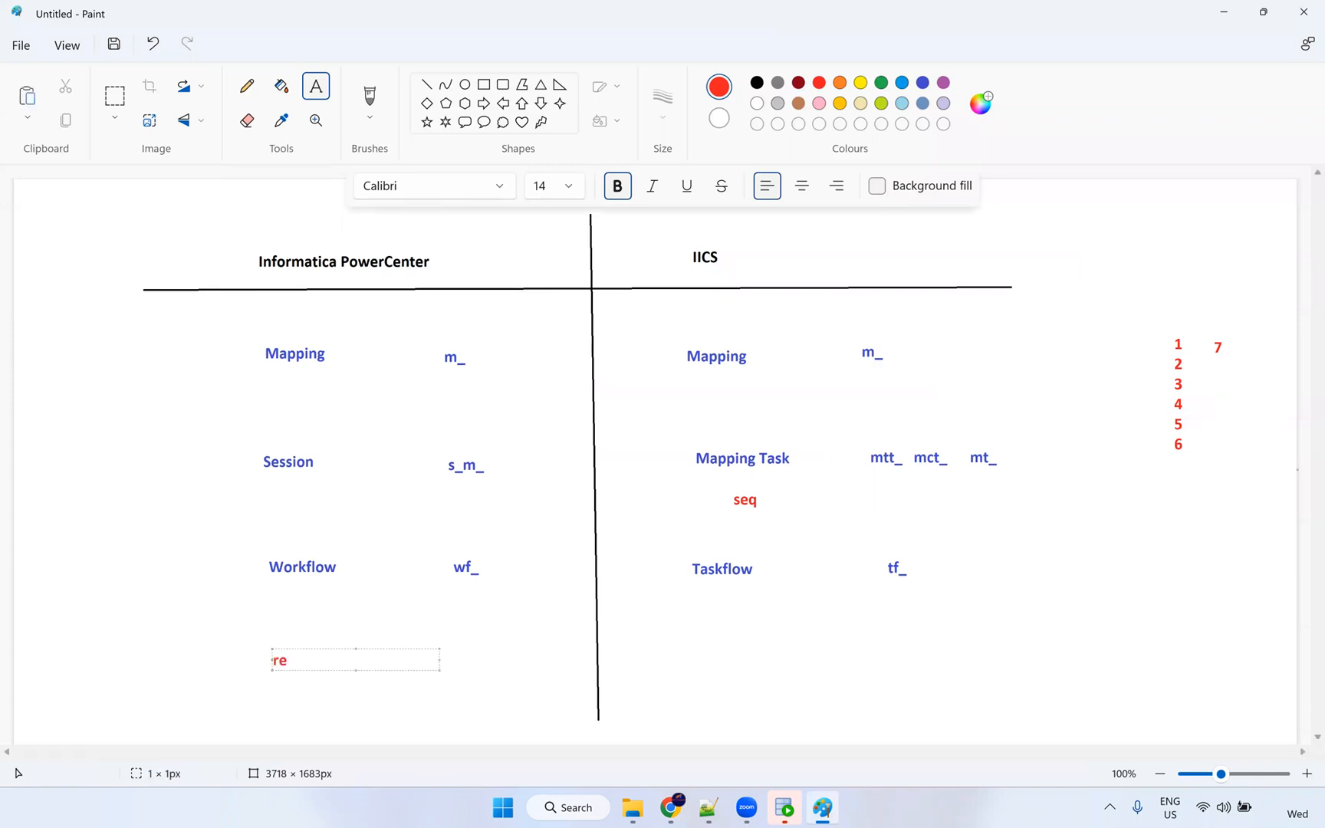
type("usable")
left_click(287, 661)
type("-")
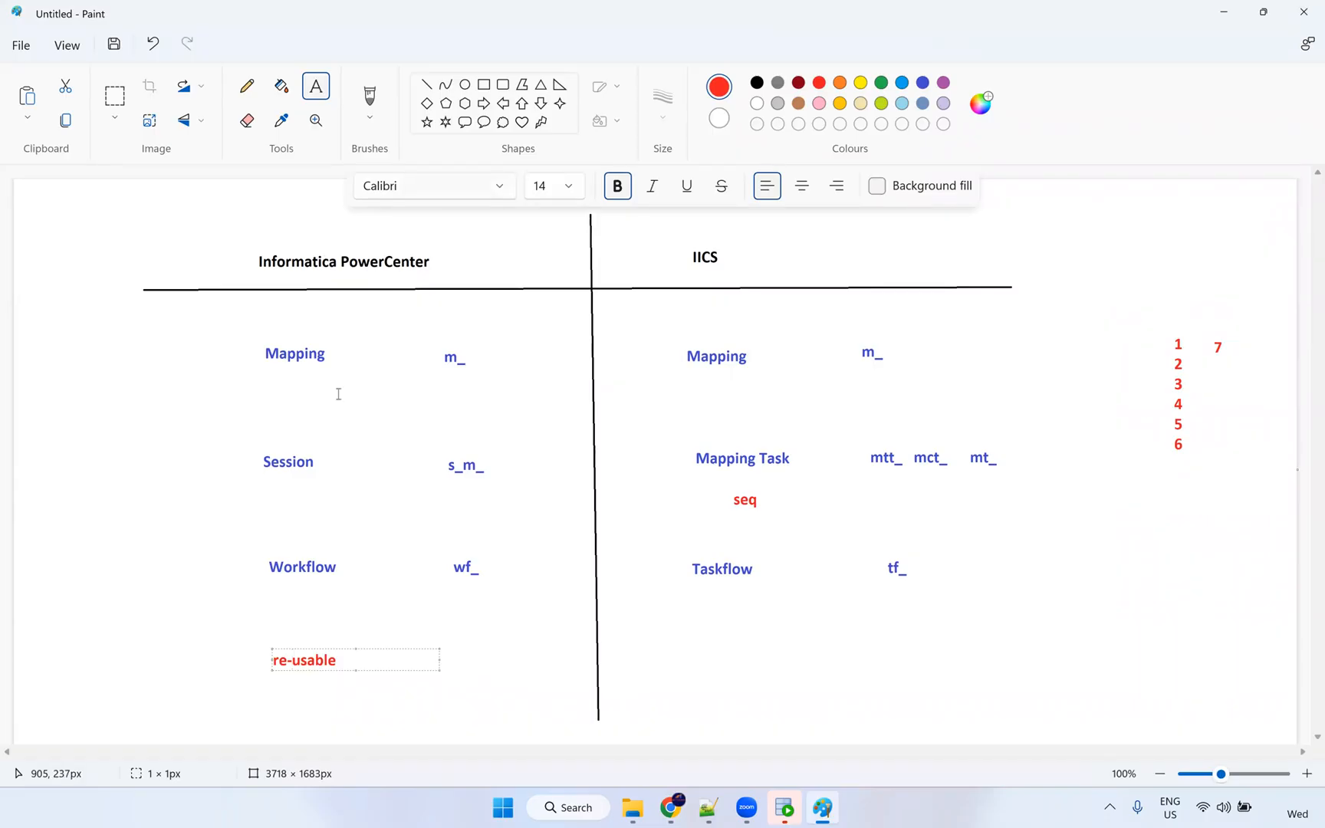
Add the red note 'Mapplet' below Taskflow and return to the Informatica window.
left_click(709, 657)
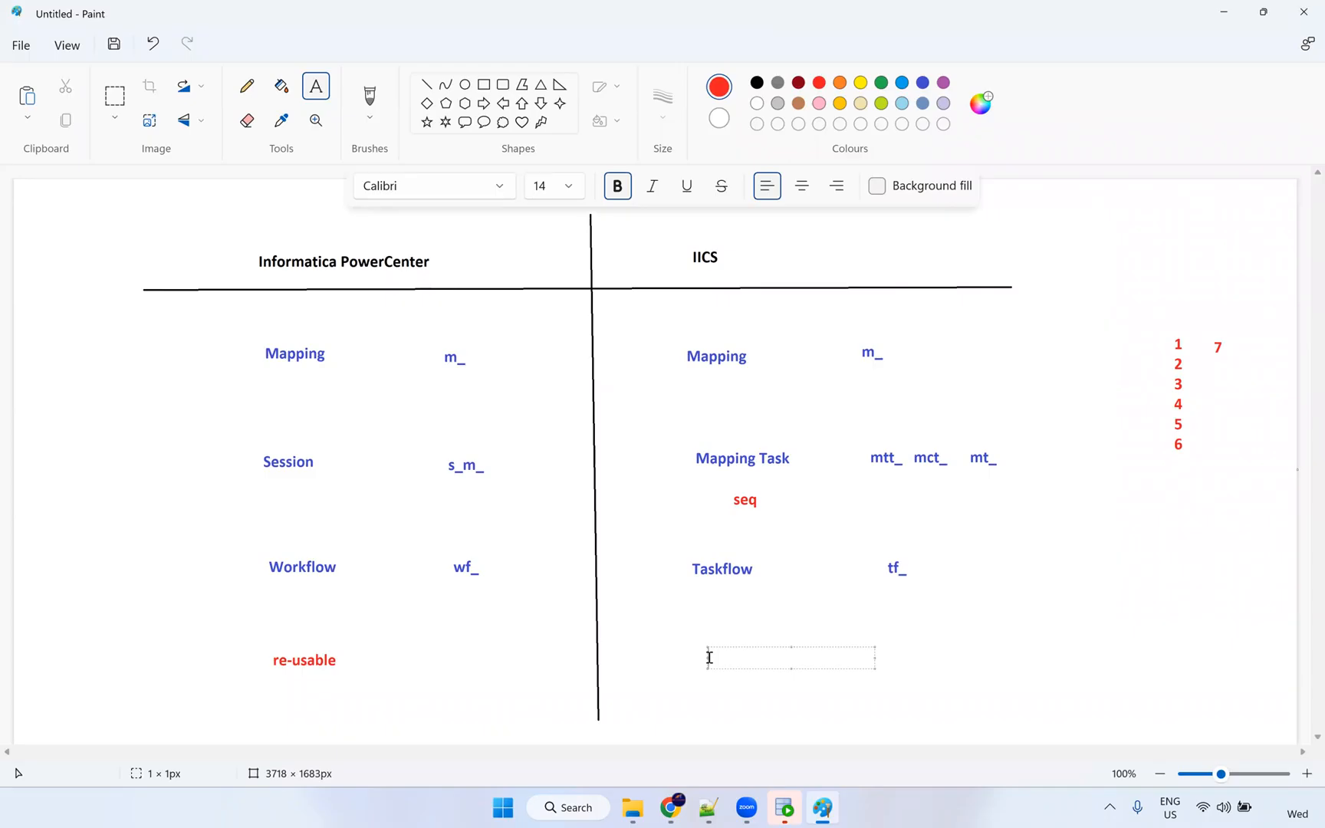
type("Mapplet")
left_click(674, 630)
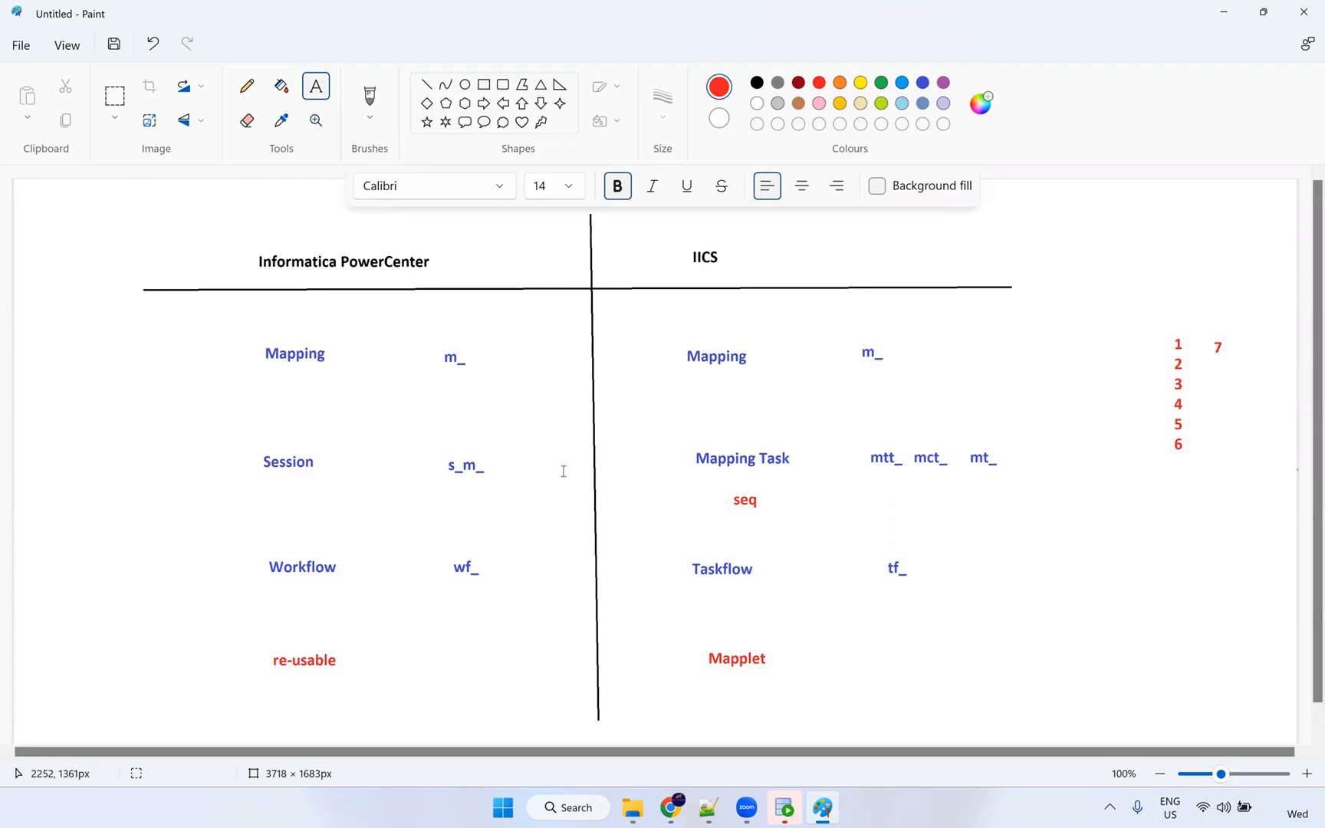
key("alt+Tab")
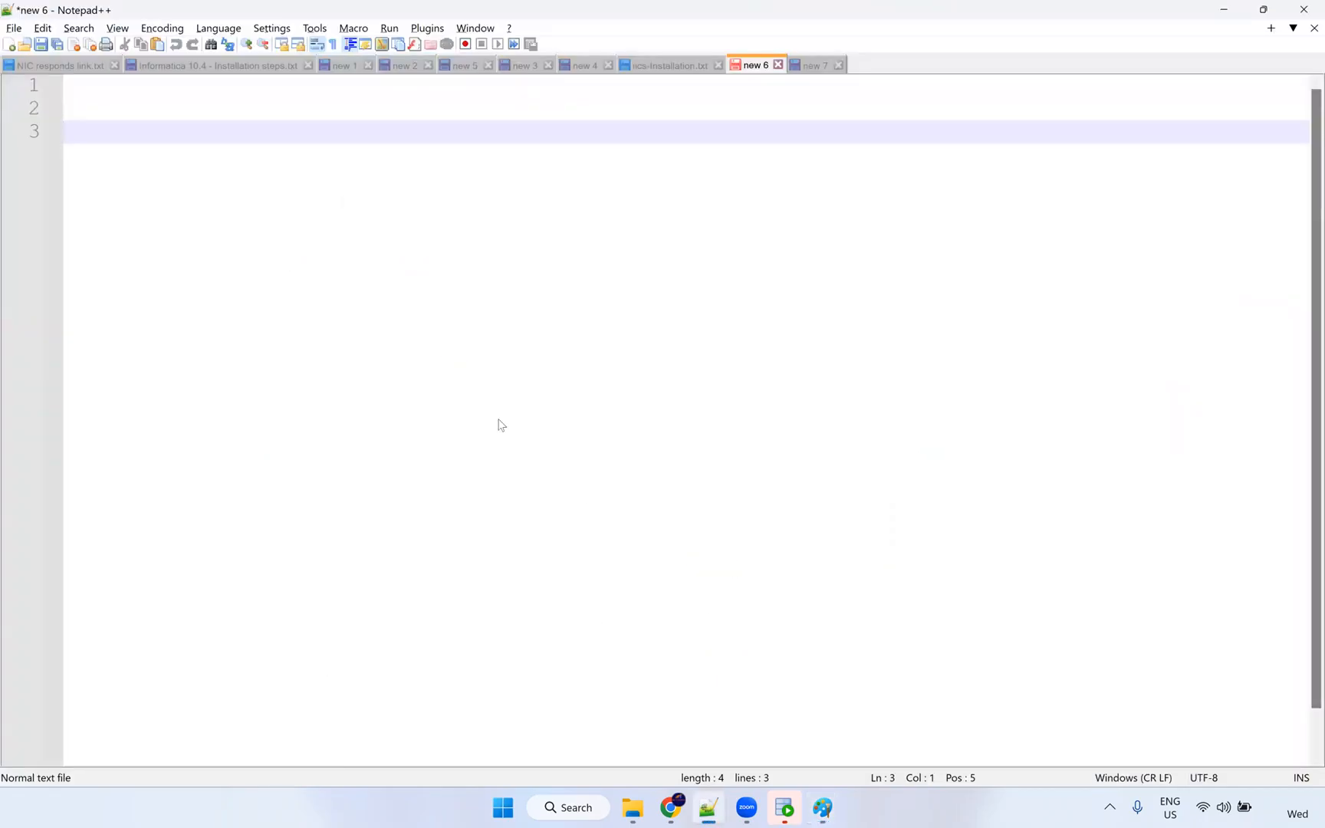
key("alt+Tab")
key("alt+Tab")
key("alt+Tab")
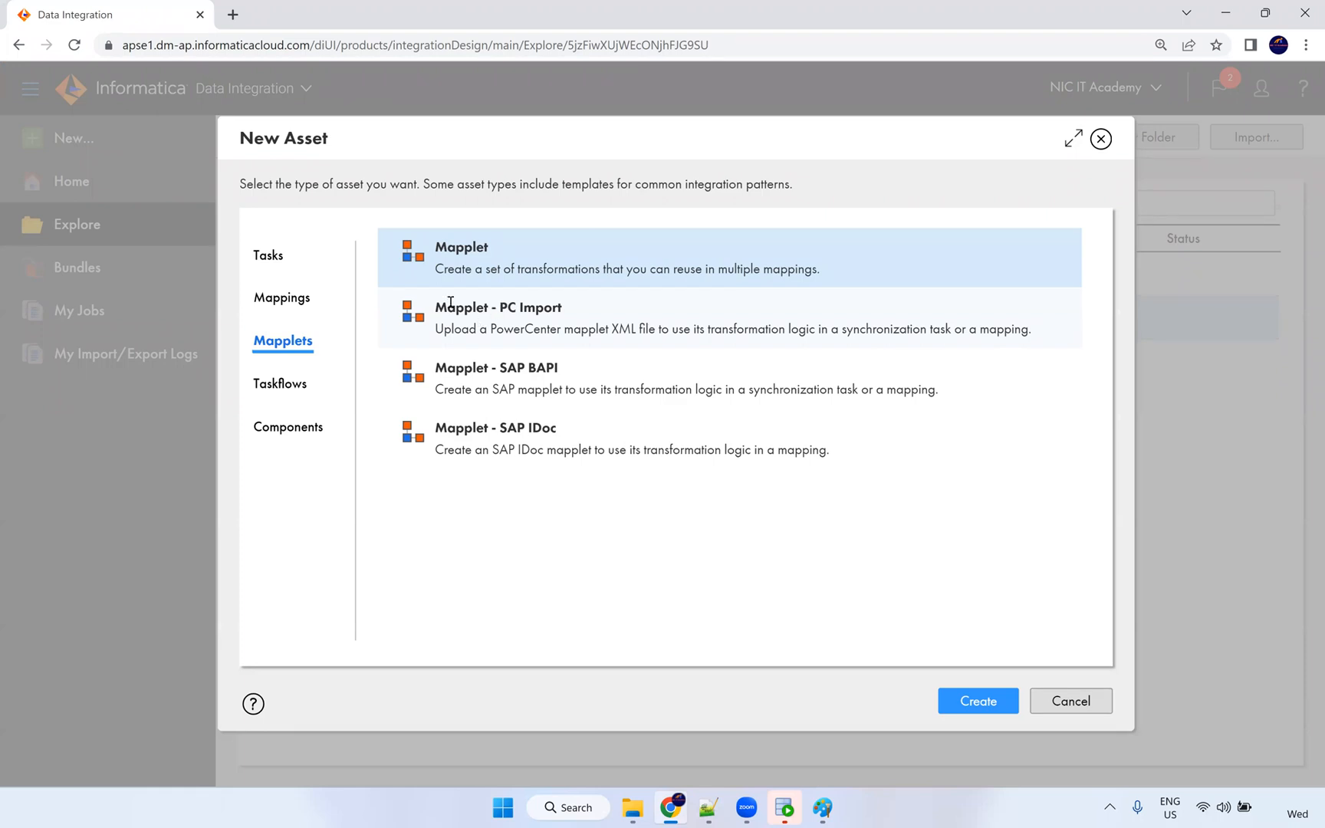
Point out Mapplet - PC Import, select the plain Taskflow type, then show Components.
left_click_drag(439, 306, 573, 314)
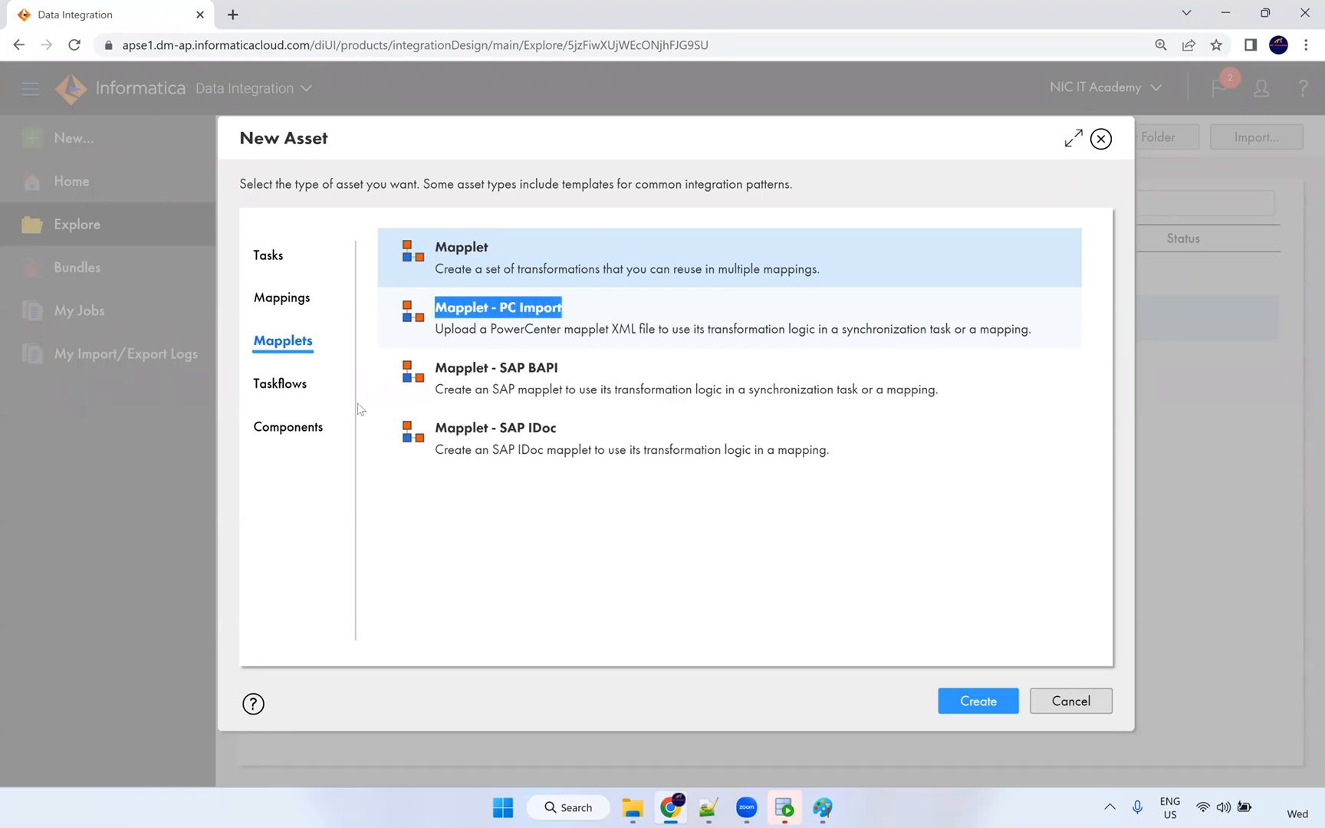
left_click(280, 385)
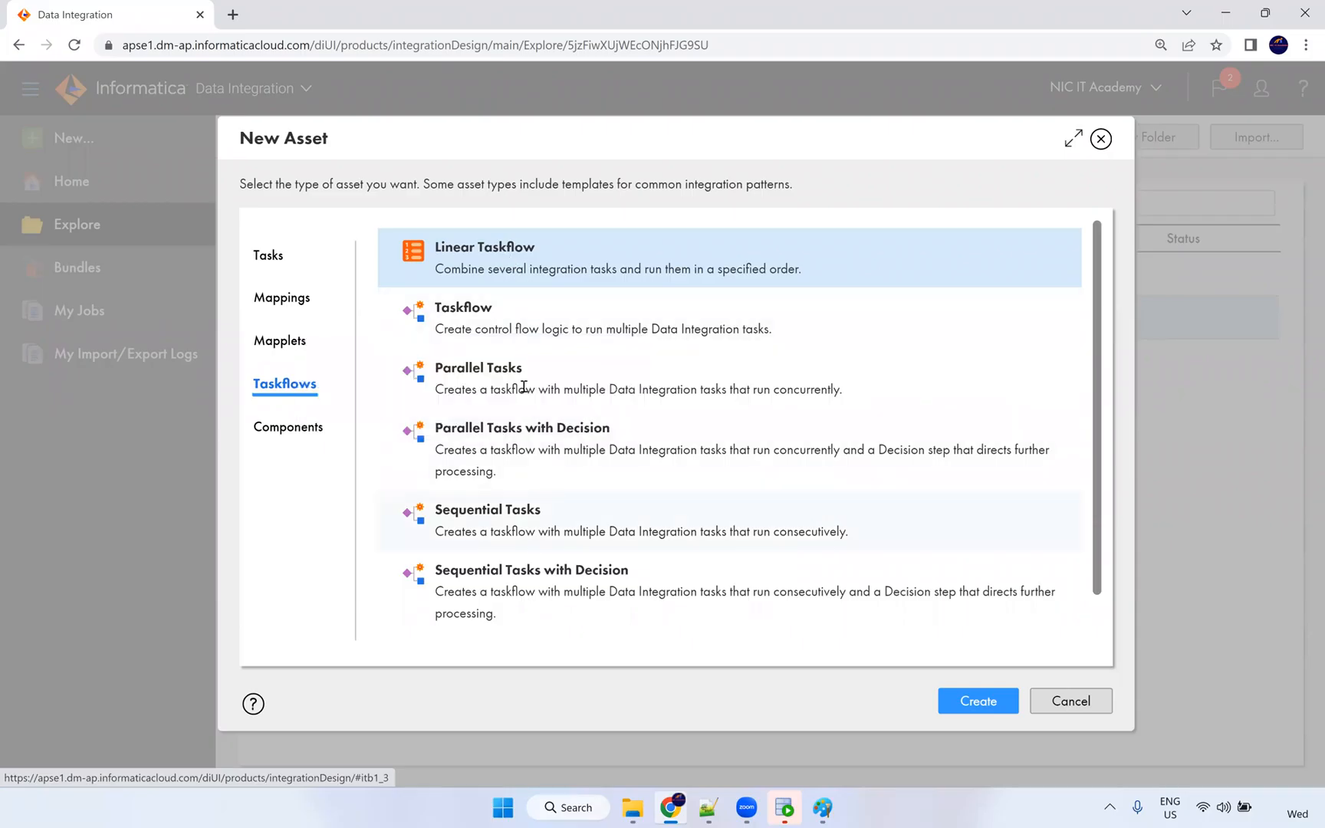
left_click(475, 318)
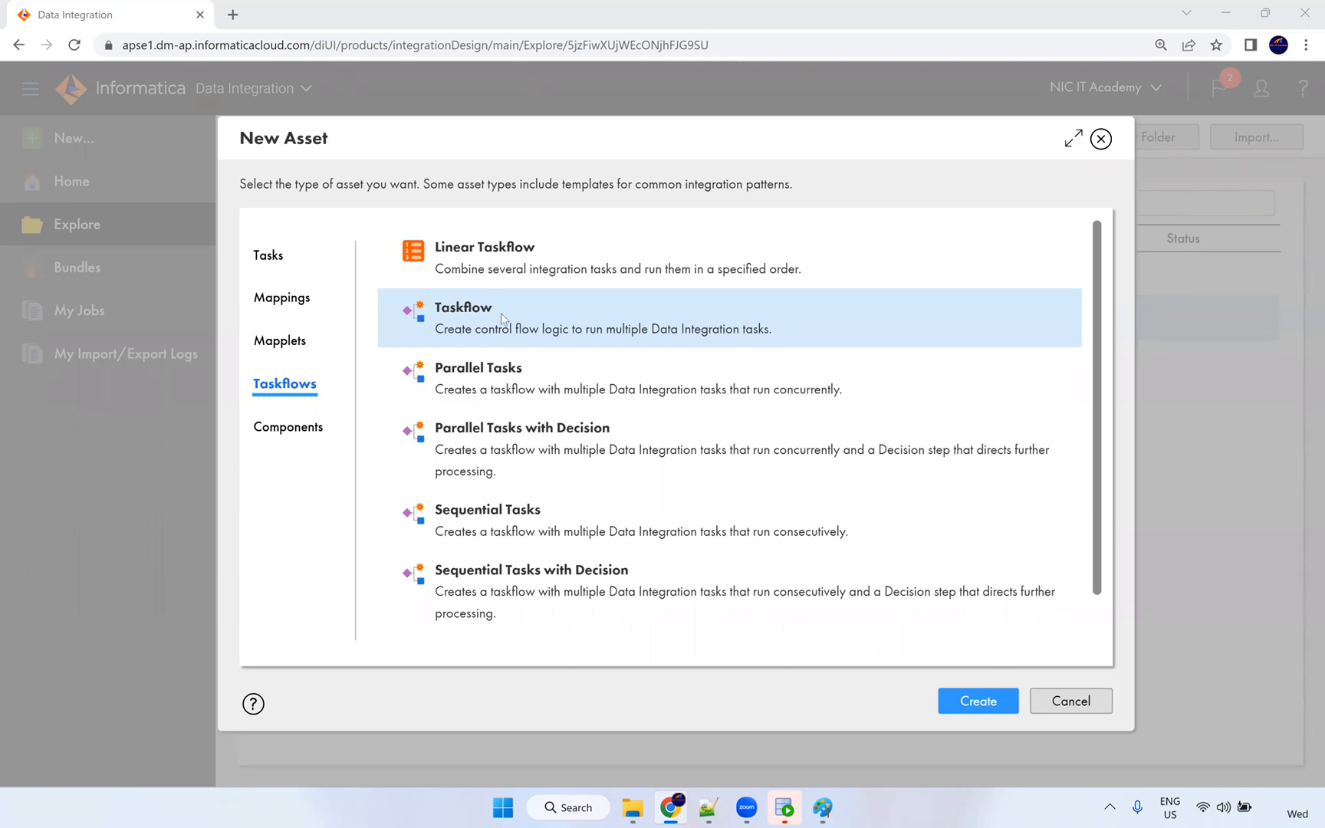
left_click(296, 429)
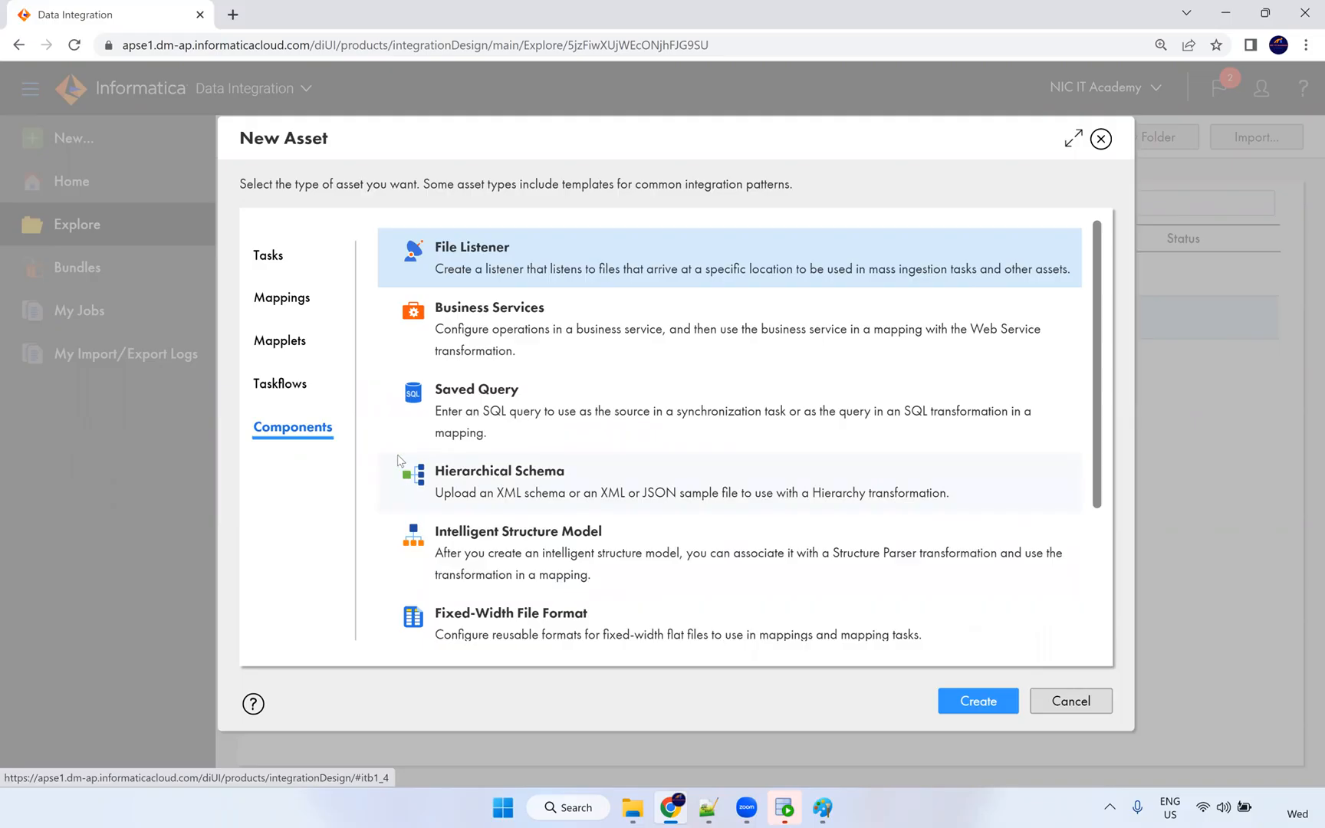
Review the File Listener, Saved Query and Hierarchical Schema (XML/JSON) components.
left_click_drag(517, 250, 433, 246)
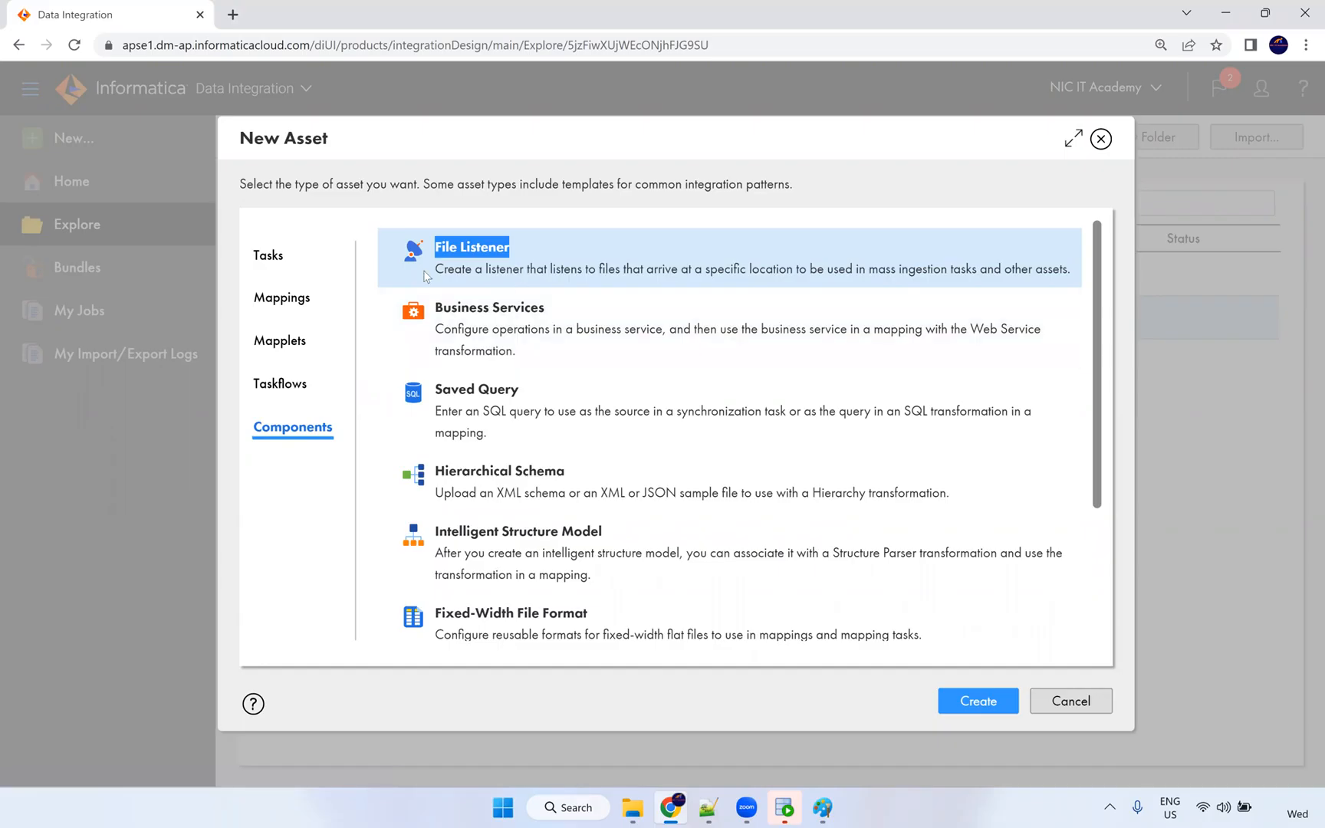
triple_click(435, 389)
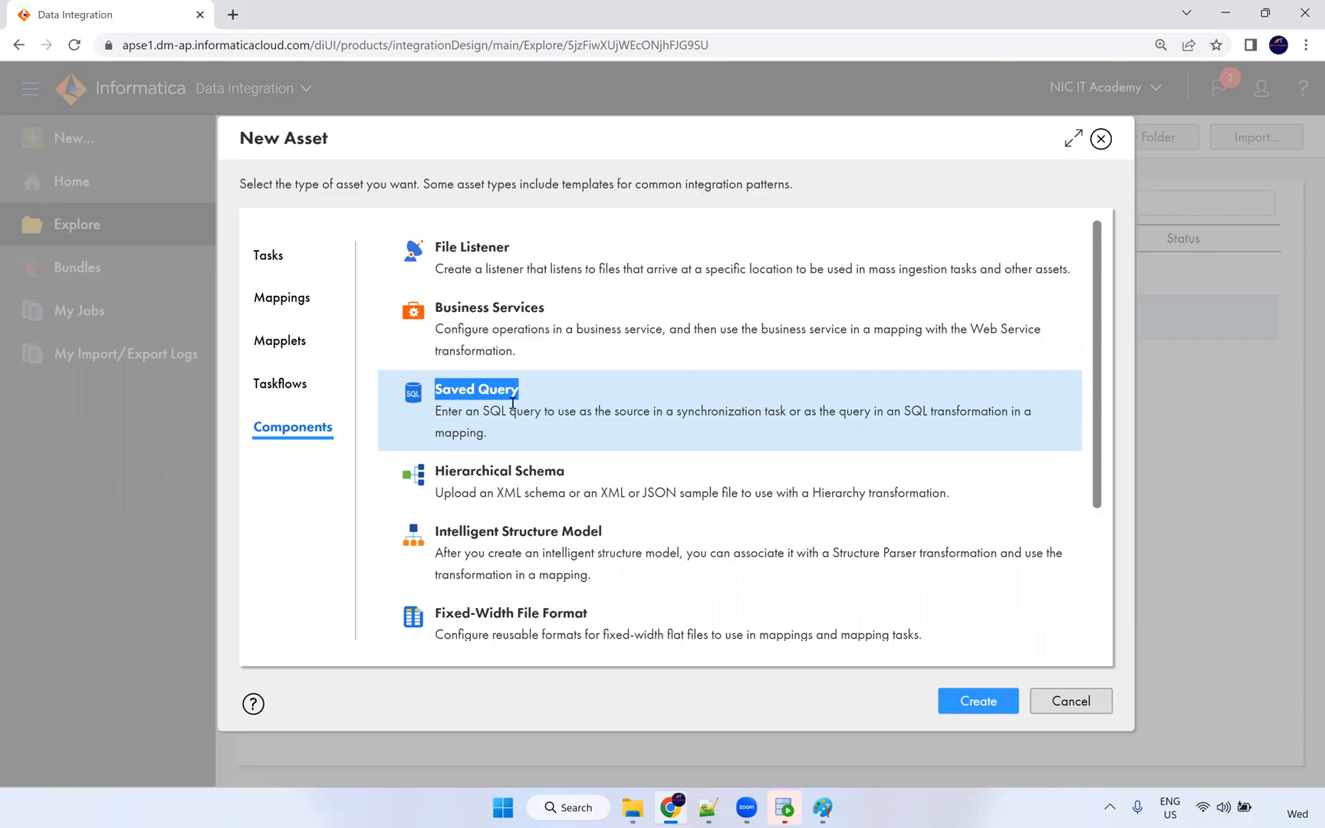
scroll(542, 388, "down", 1)
left_click_drag(567, 384, 434, 385)
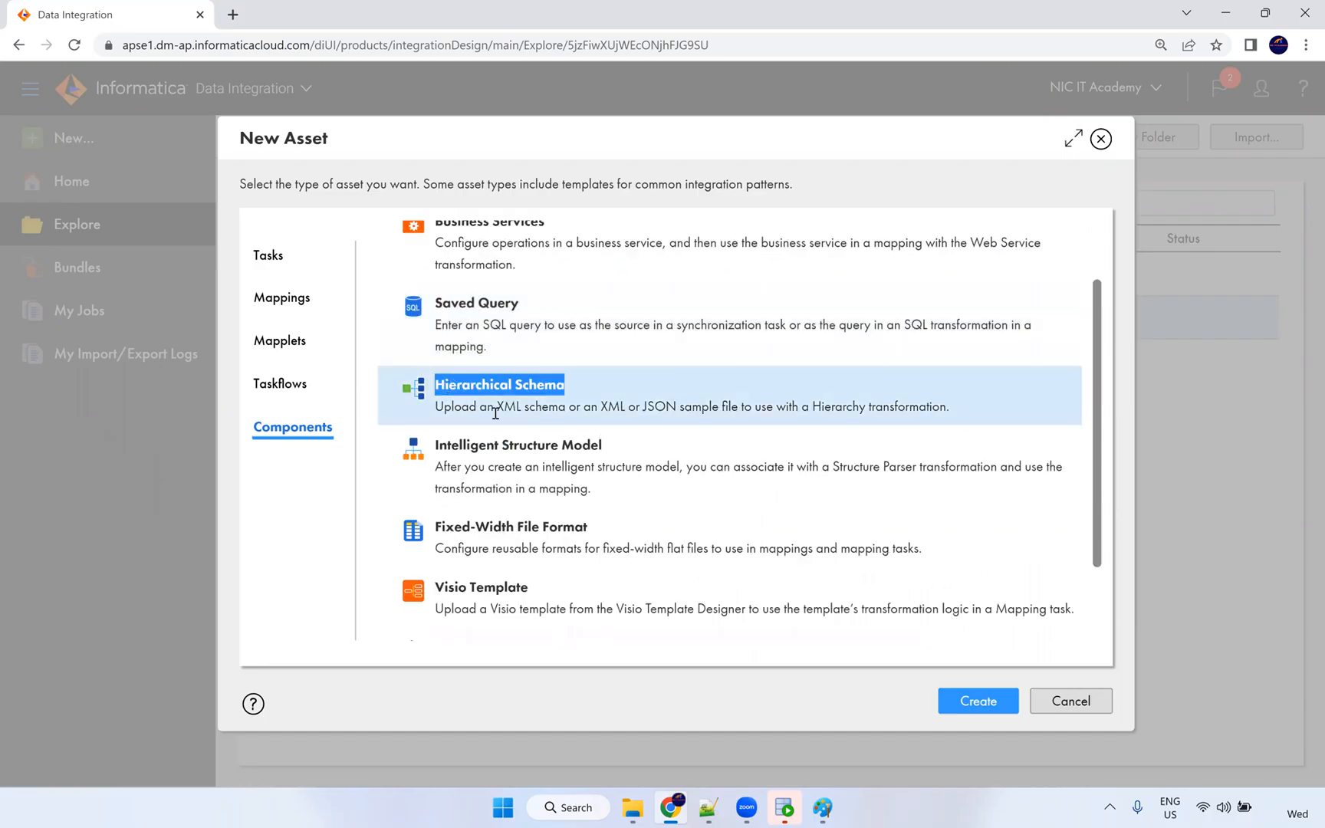
double_click(512, 407)
left_click(641, 406)
left_click(681, 406, "shift")
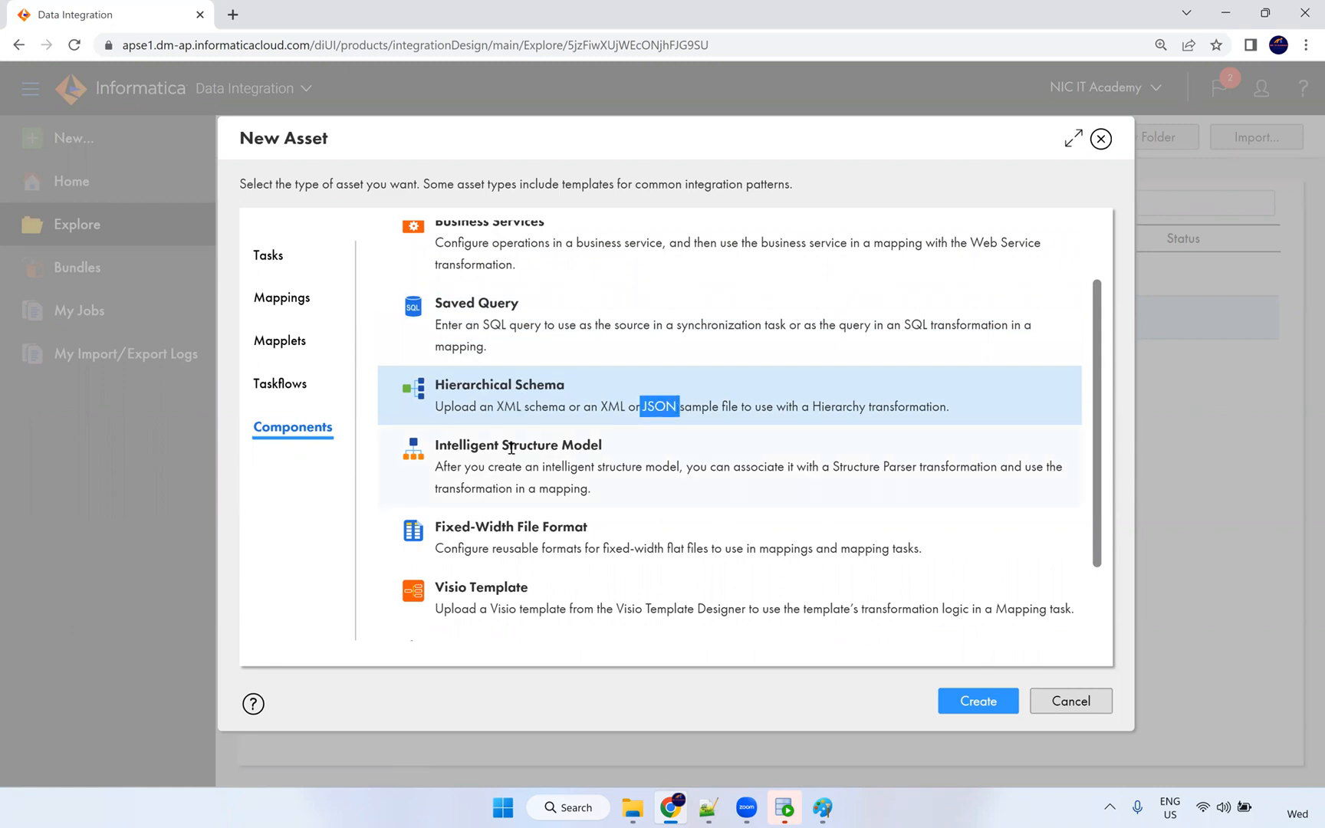
Review Intelligent Structure Model and Shared Sequence, then close the New Asset dialog.
left_click_drag(435, 445, 621, 447)
left_click(617, 446)
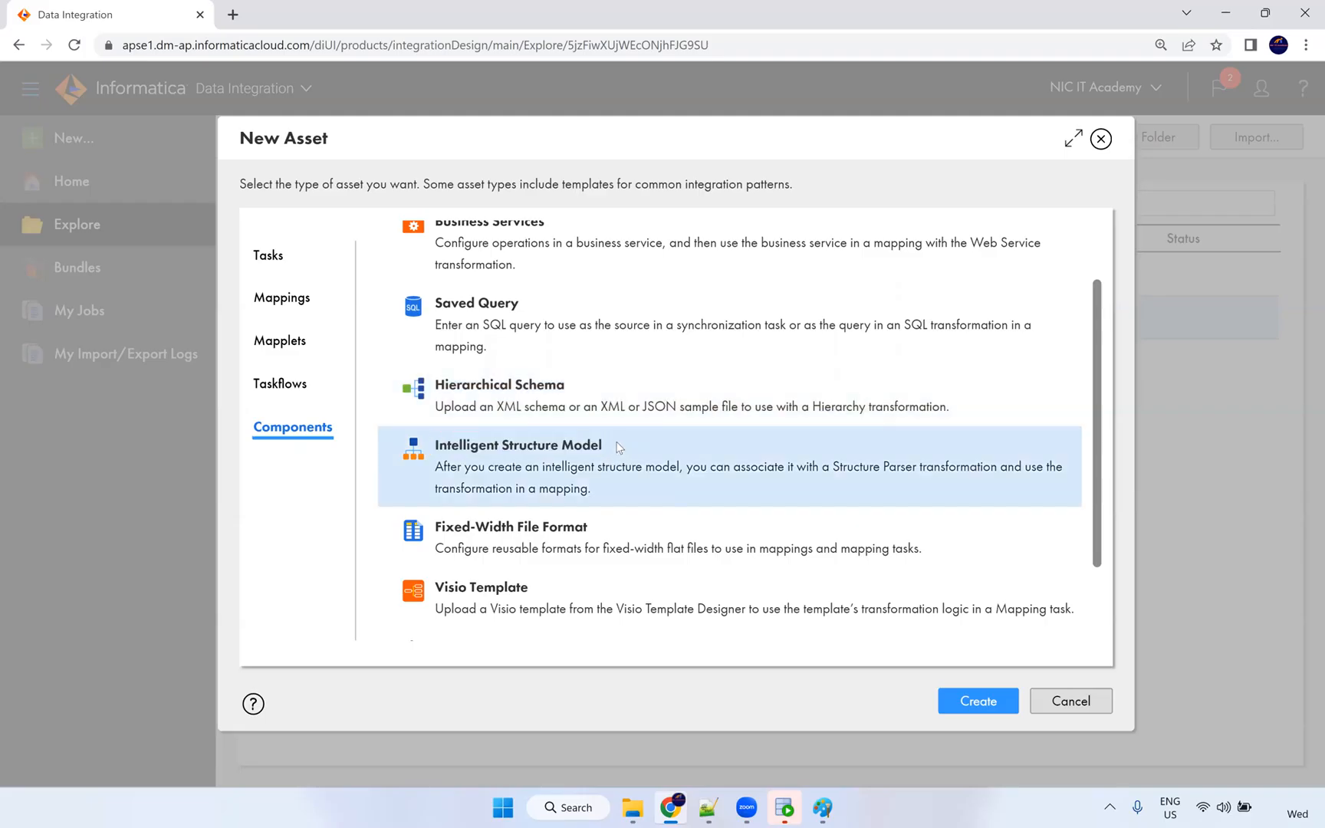
scroll(605, 445, "down", 2)
left_click_drag(440, 445, 567, 446)
scroll(550, 494, "down", 1)
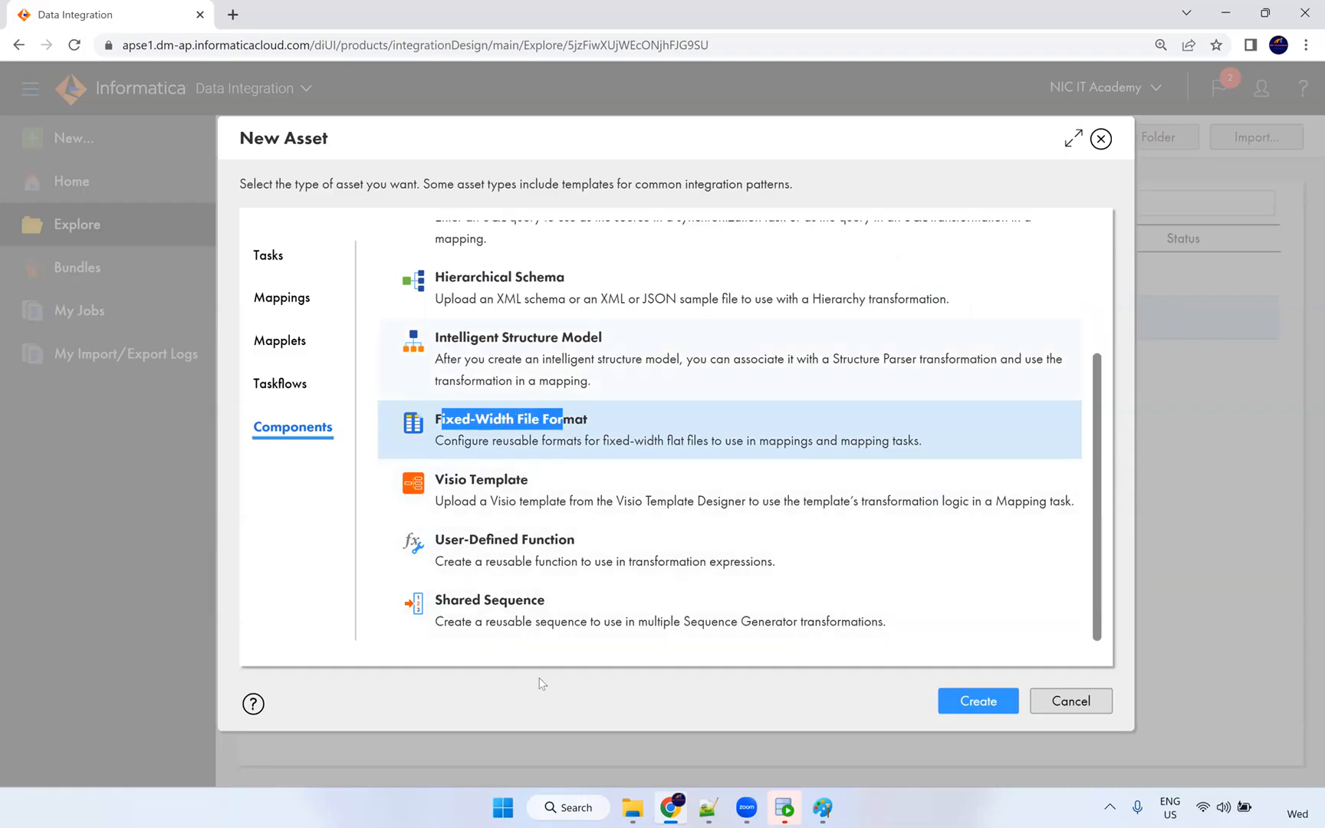
left_click_drag(540, 602, 439, 606)
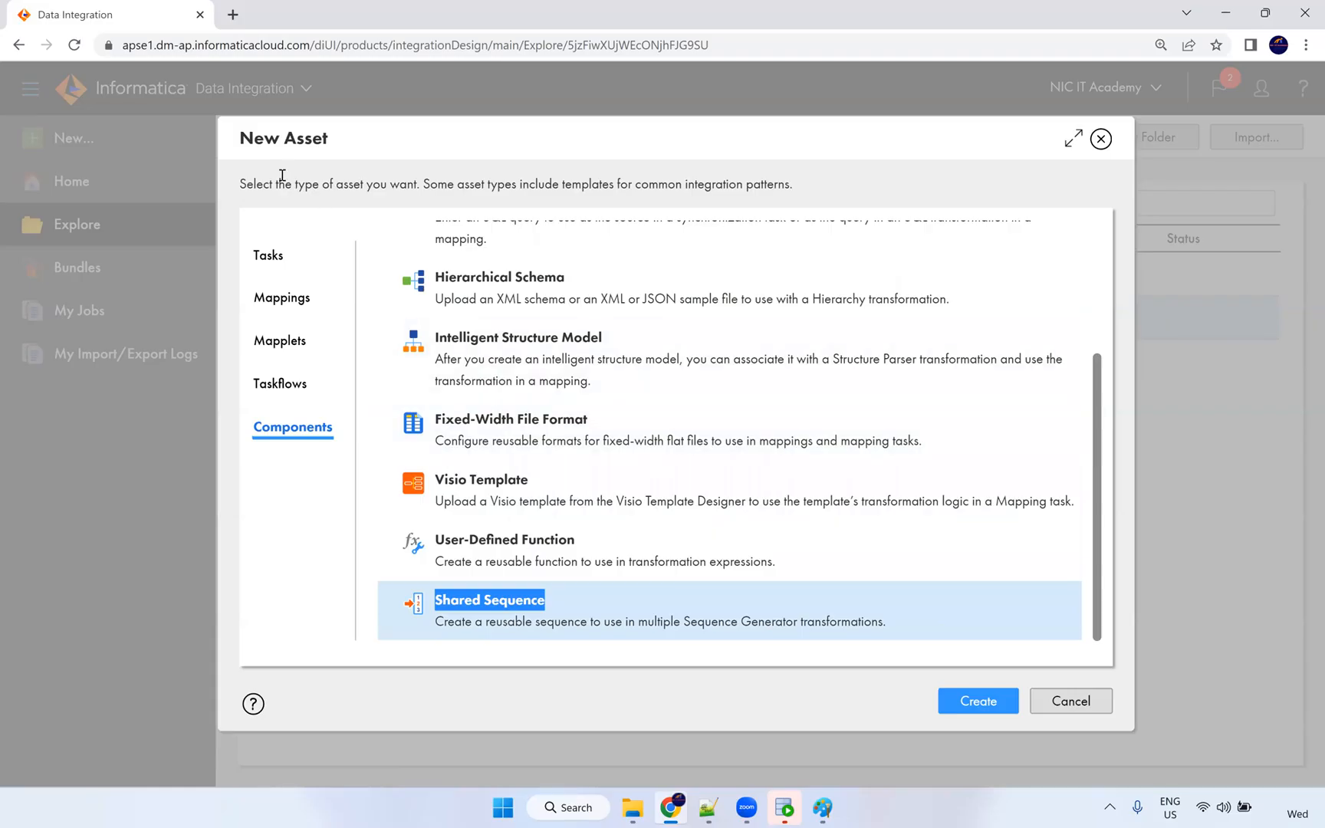
left_click(1148, 200)
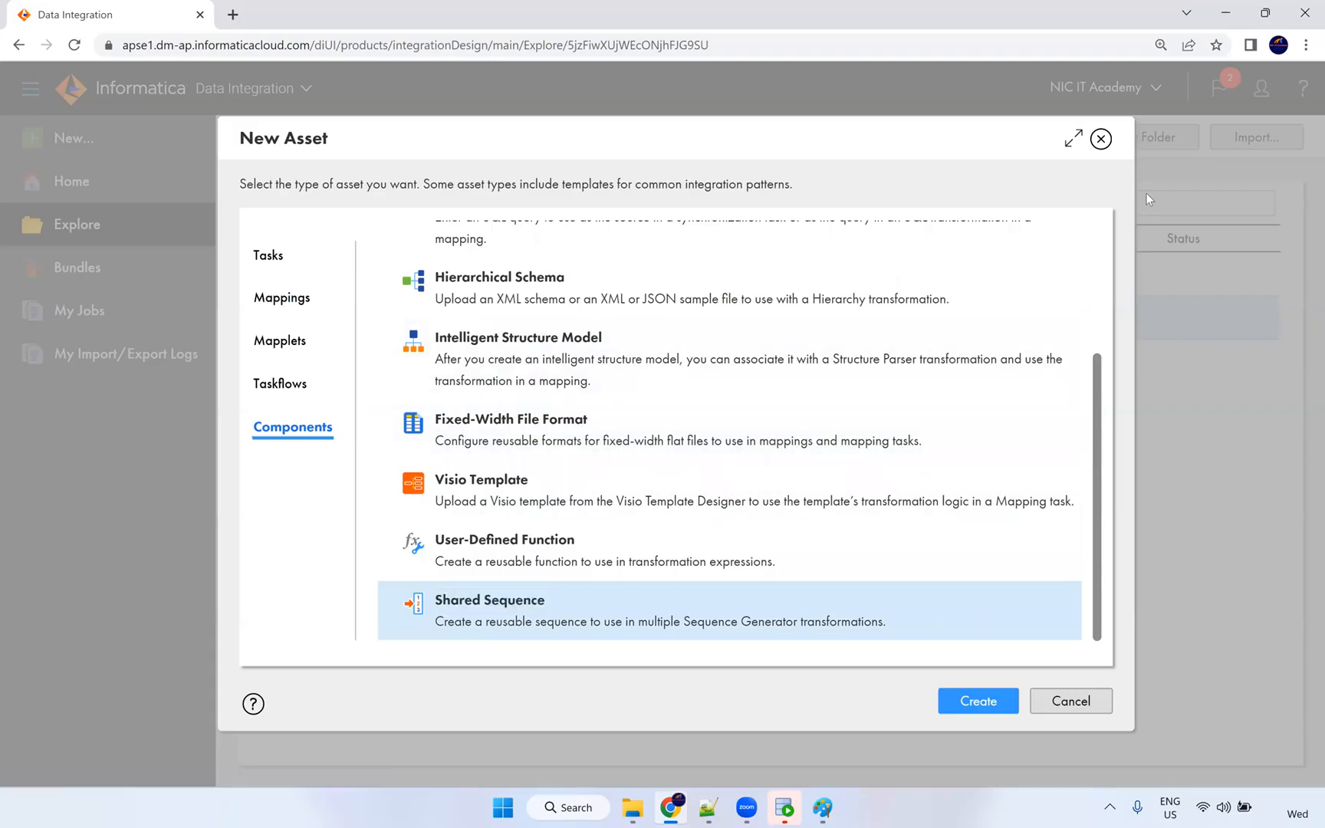
left_click(1105, 140)
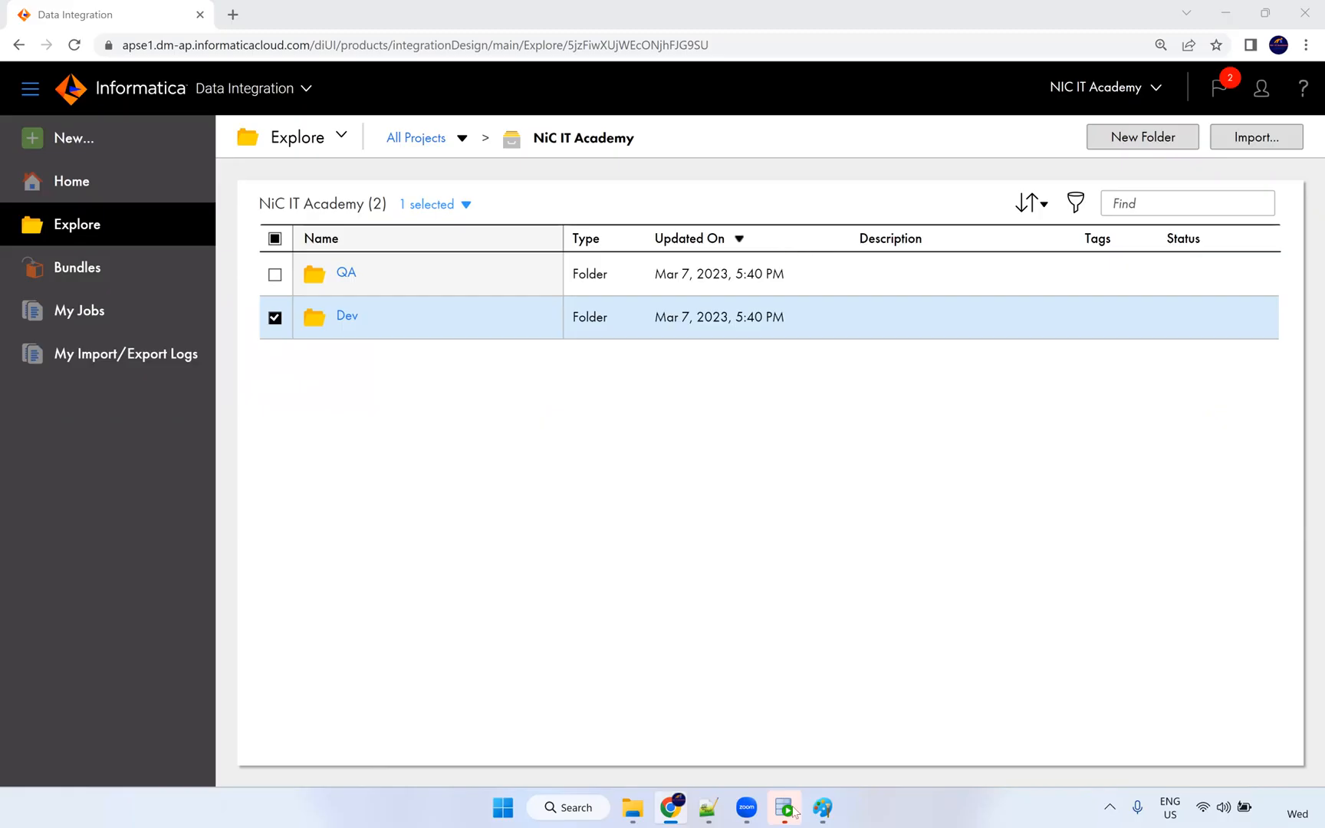
Add the red note 'Worklet' below re-usable in the Paint table.
left_click(823, 807)
left_click(278, 699)
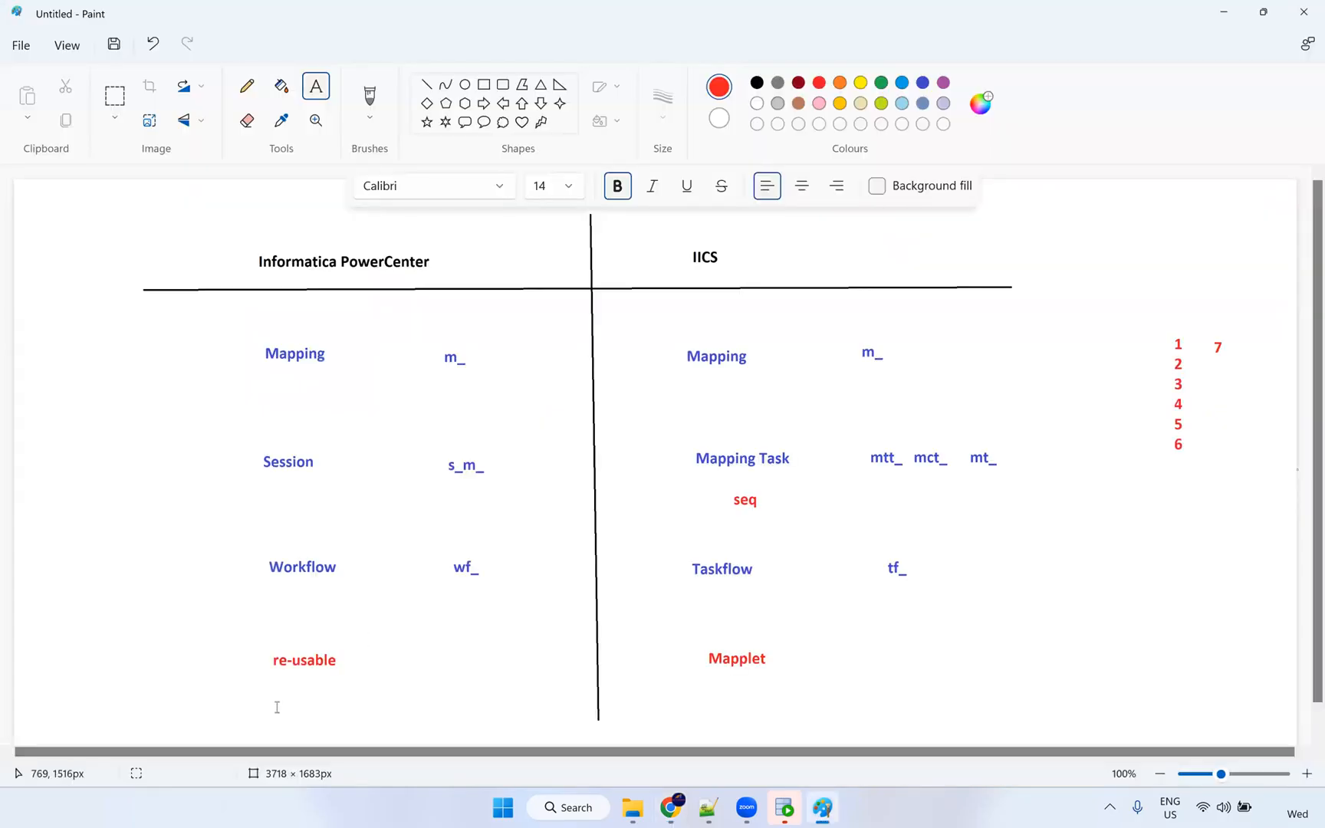
type("Worklet")
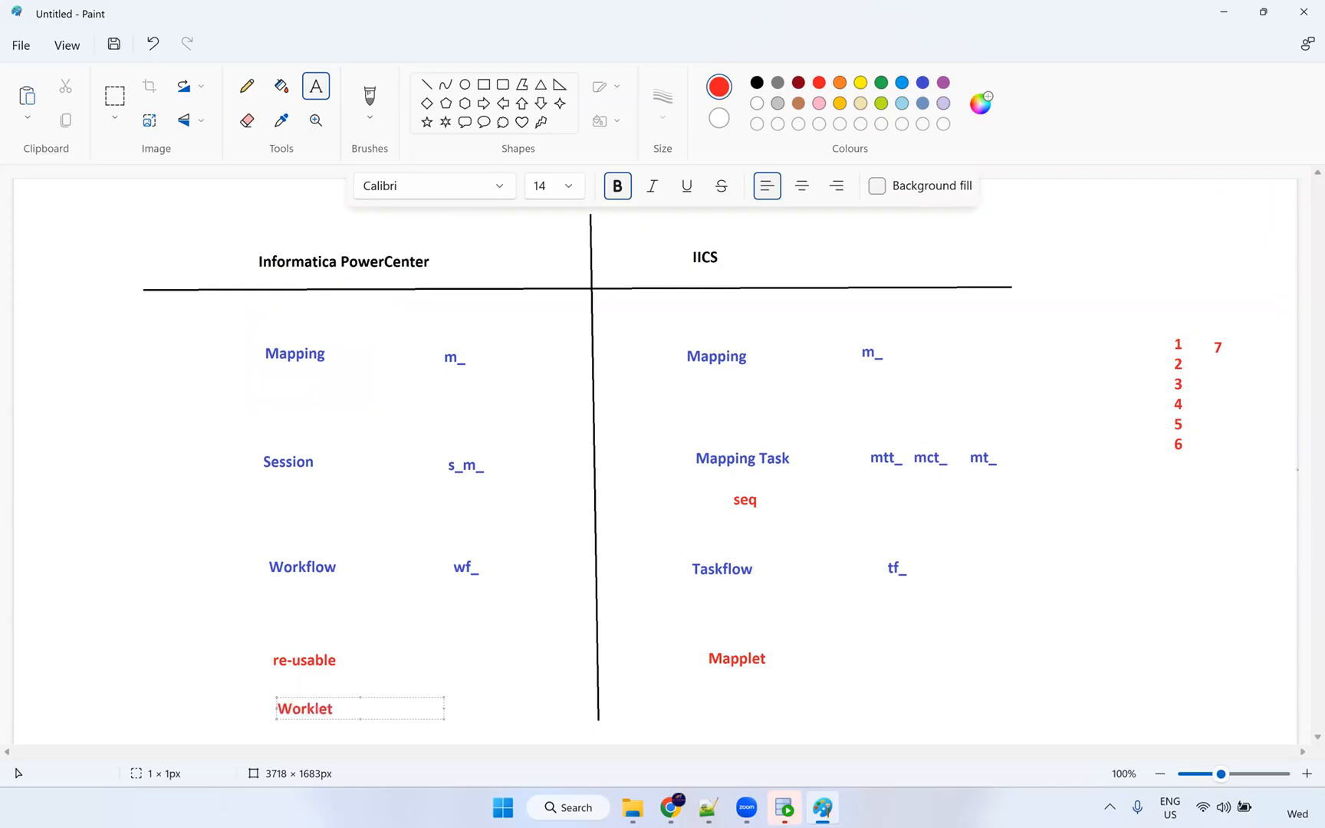
Add the red note 'taskflow inside taskflow' below Mapplet, then return to Informatica.
left_click(714, 706)
type("wor")
key("BackSpace")
key("BackSpace")
key("BackSpace")
type("taskfl")
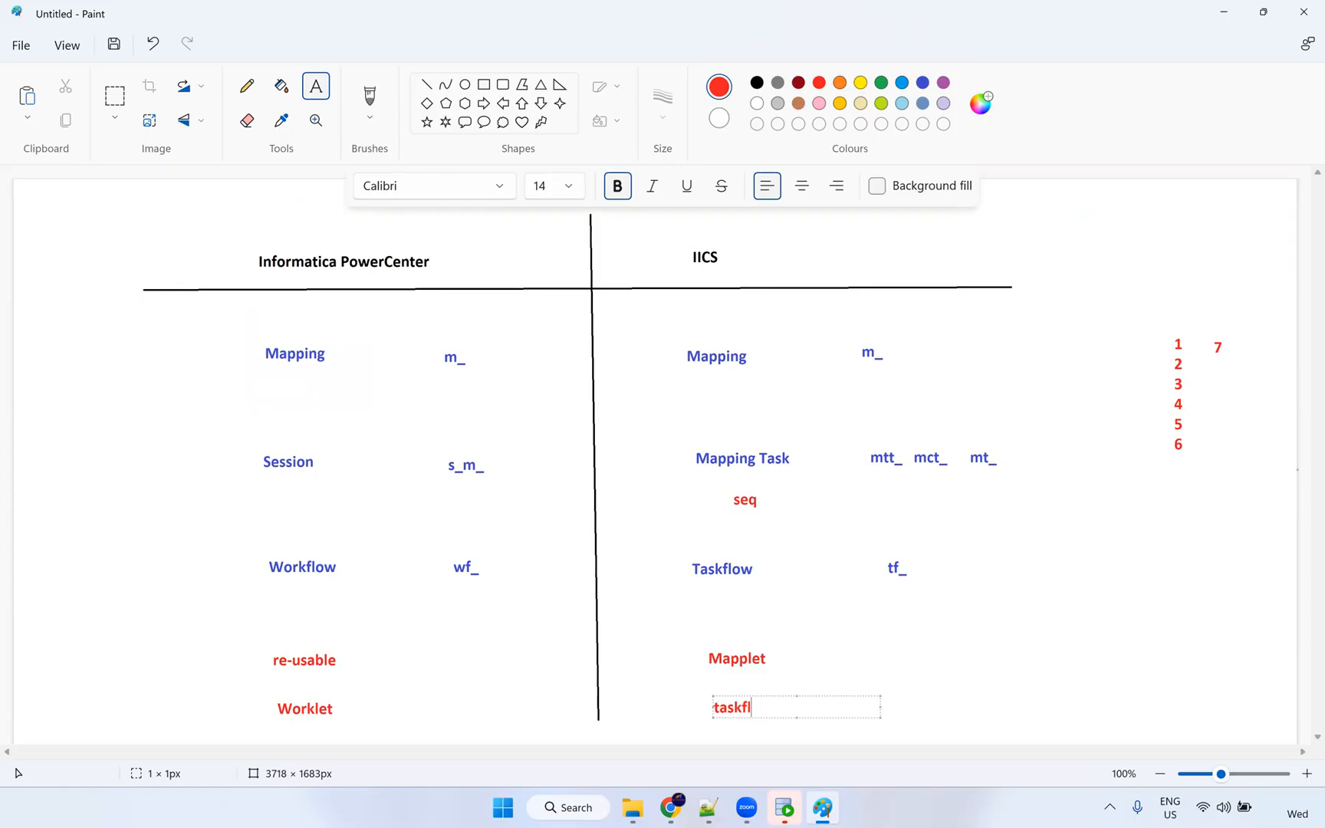
type("ow inside taskflow")
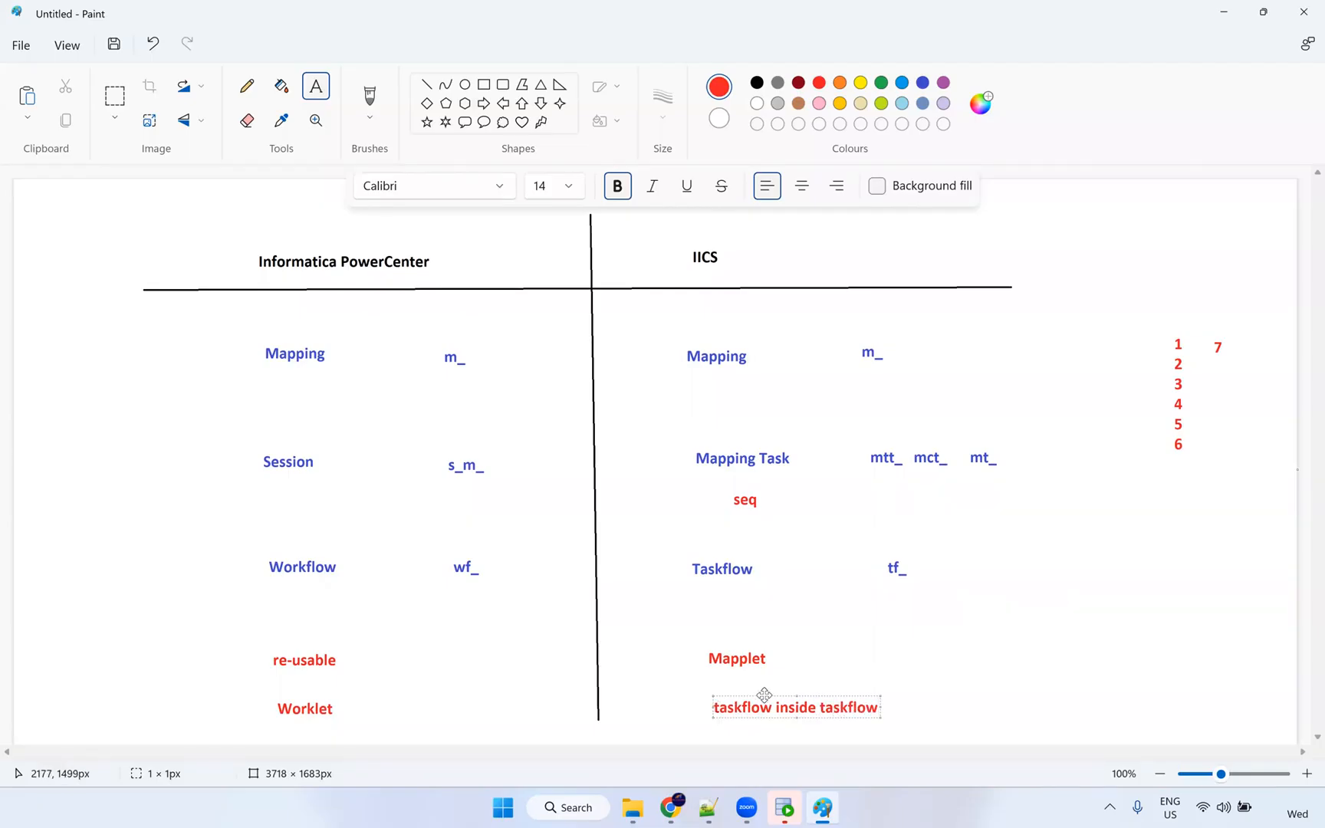
left_click_drag(748, 695, 740, 694)
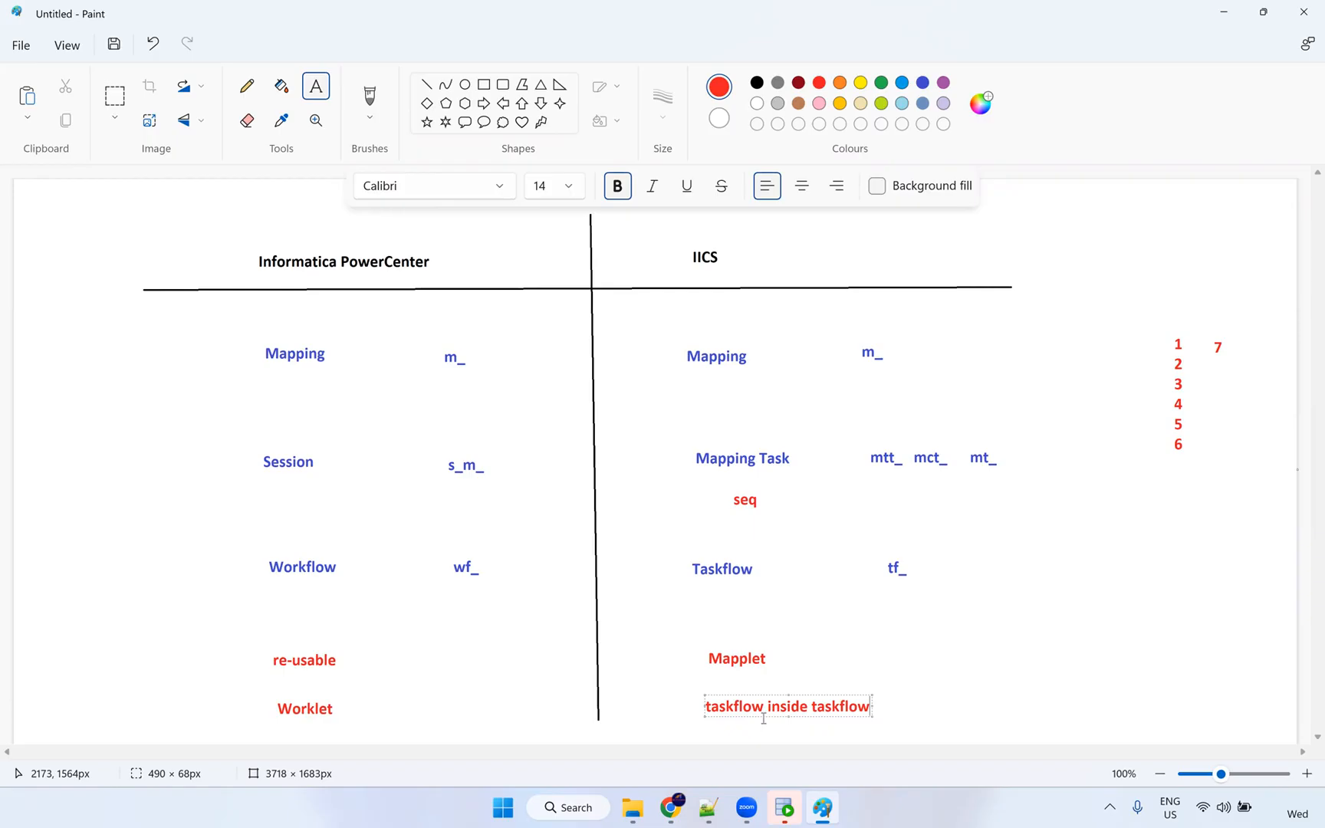
left_click_drag(811, 706, 911, 717)
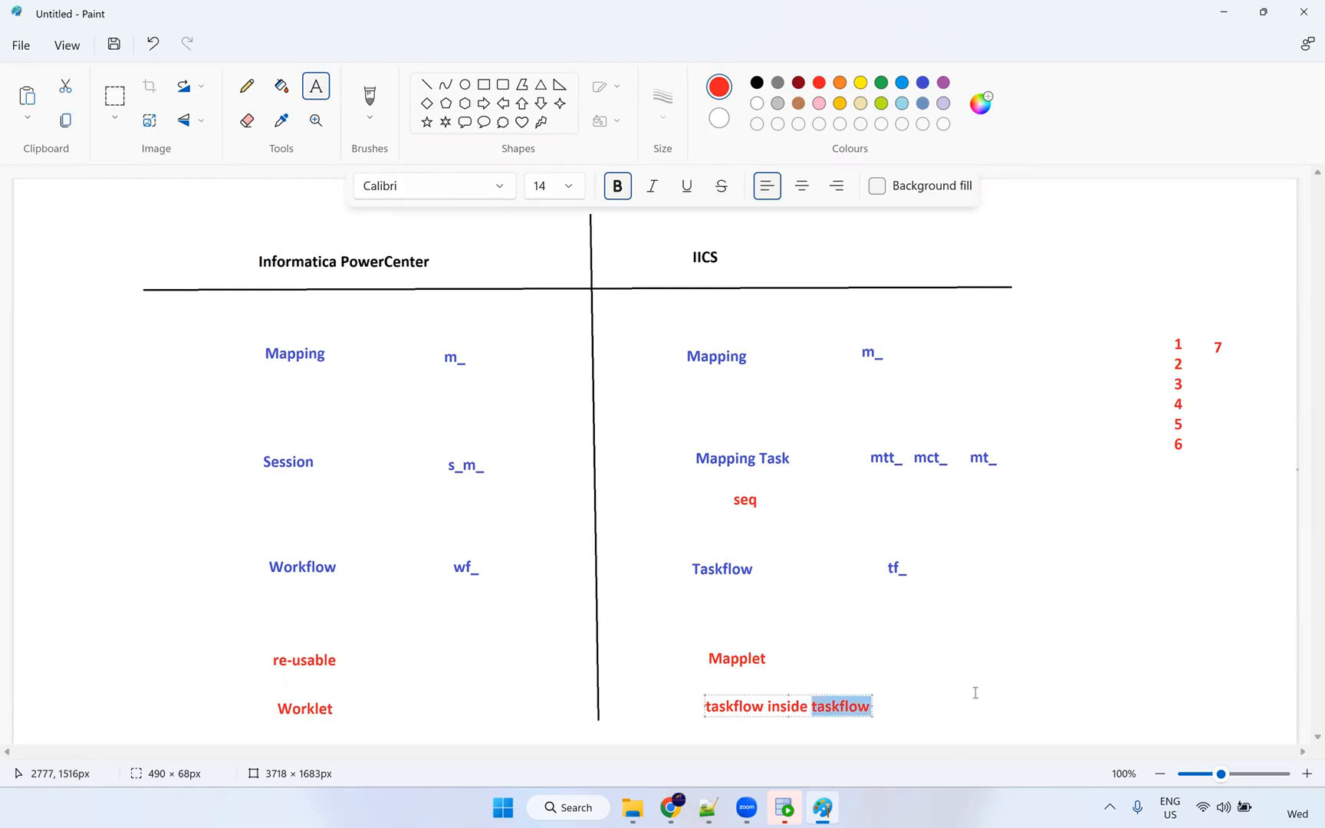
left_click(913, 678)
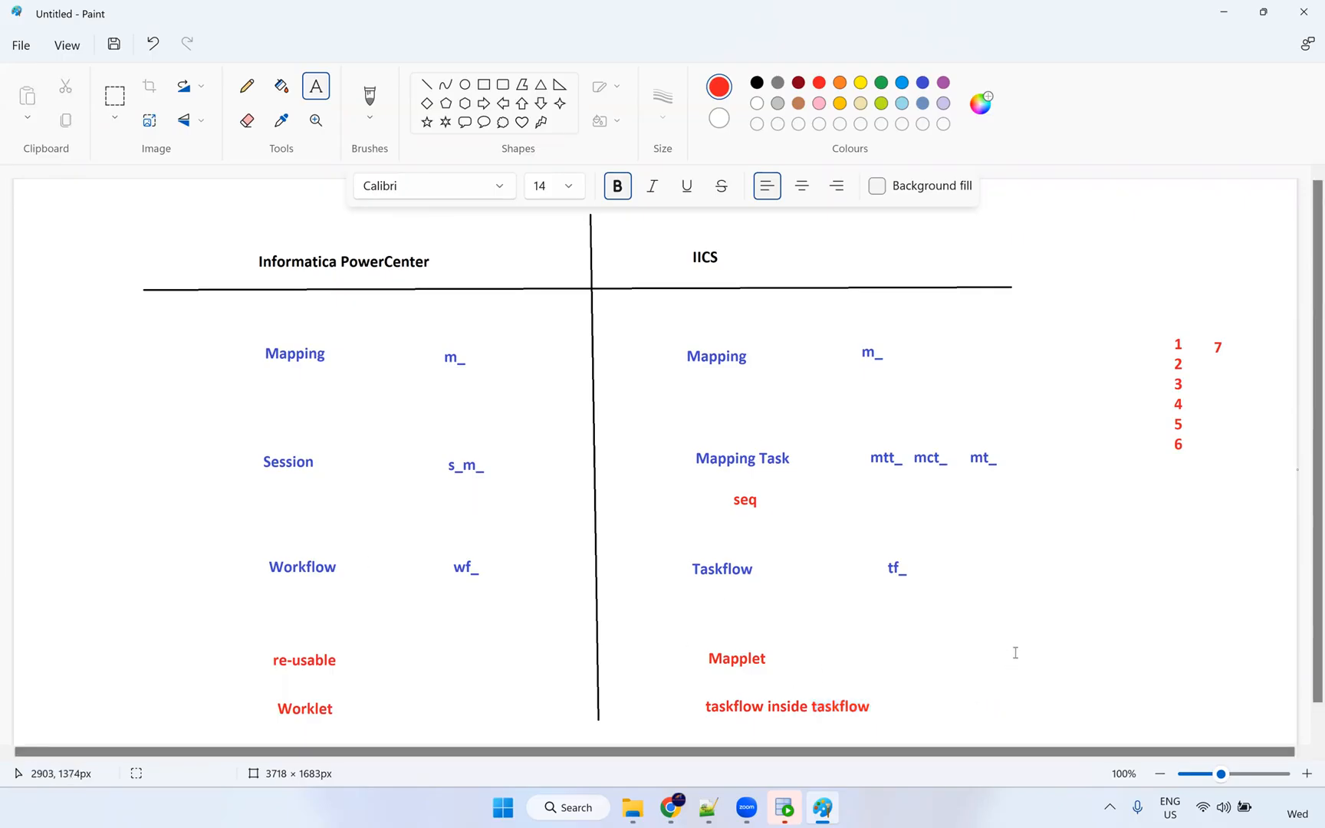
key("alt+Tab")
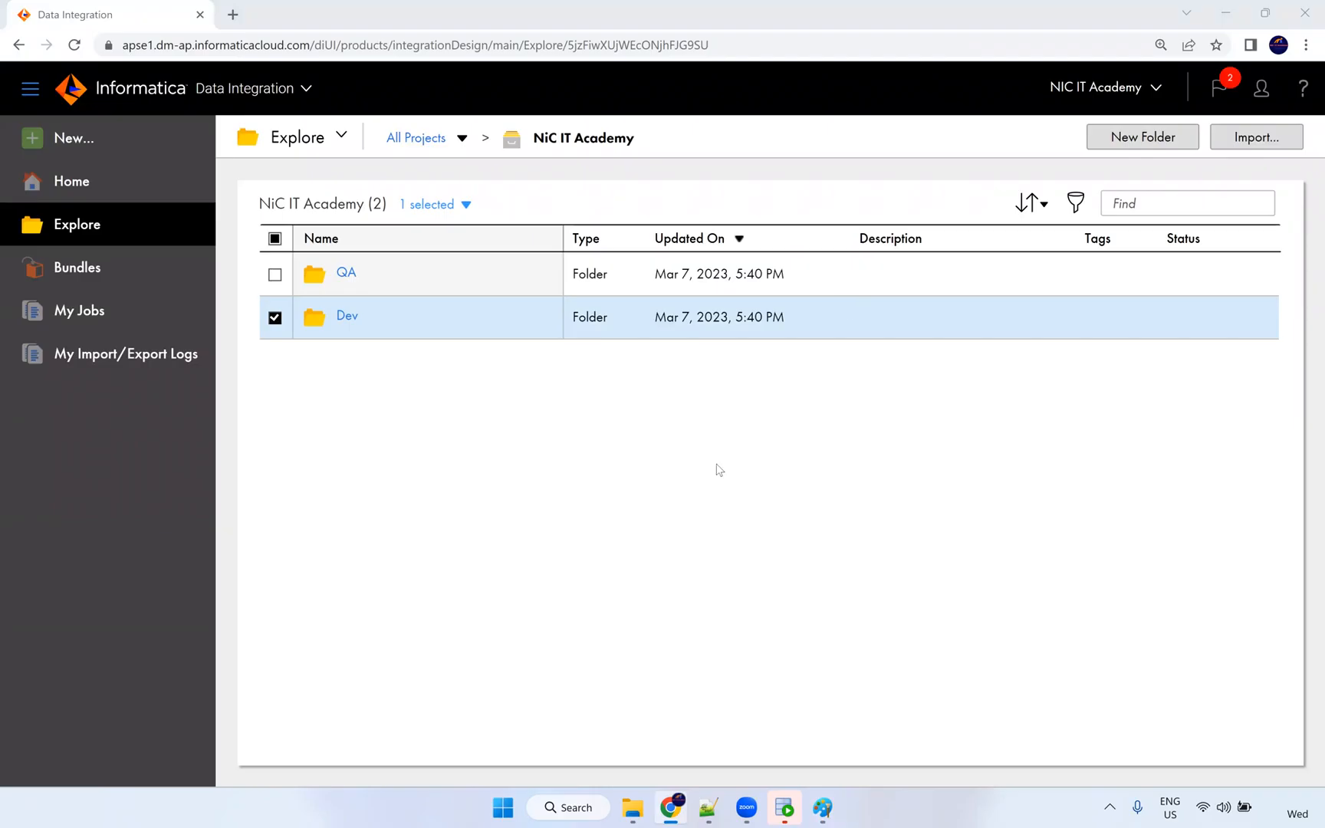
Add a blue note 'Stored procedure, SQL' right of re-usable and copy its text.
left_click(822, 808)
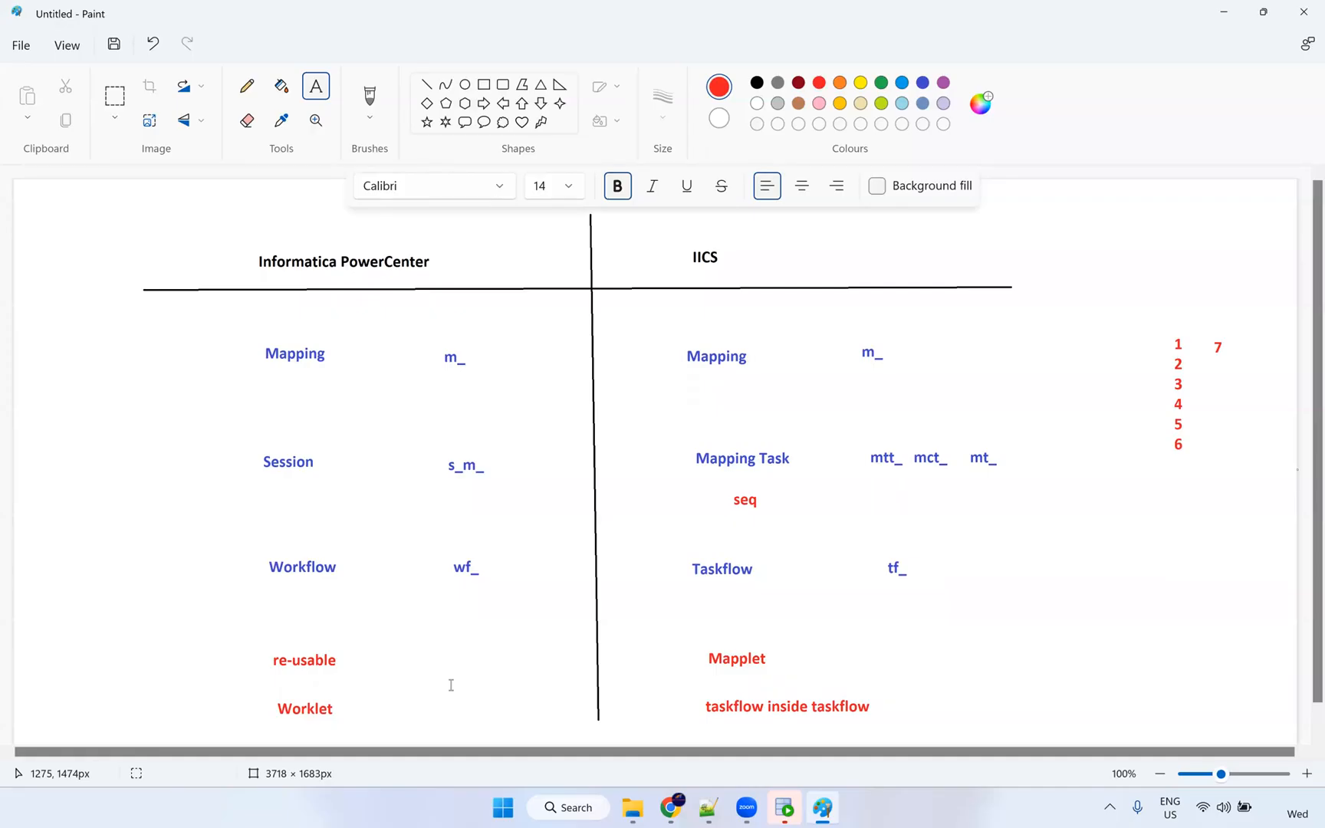
left_click(423, 667)
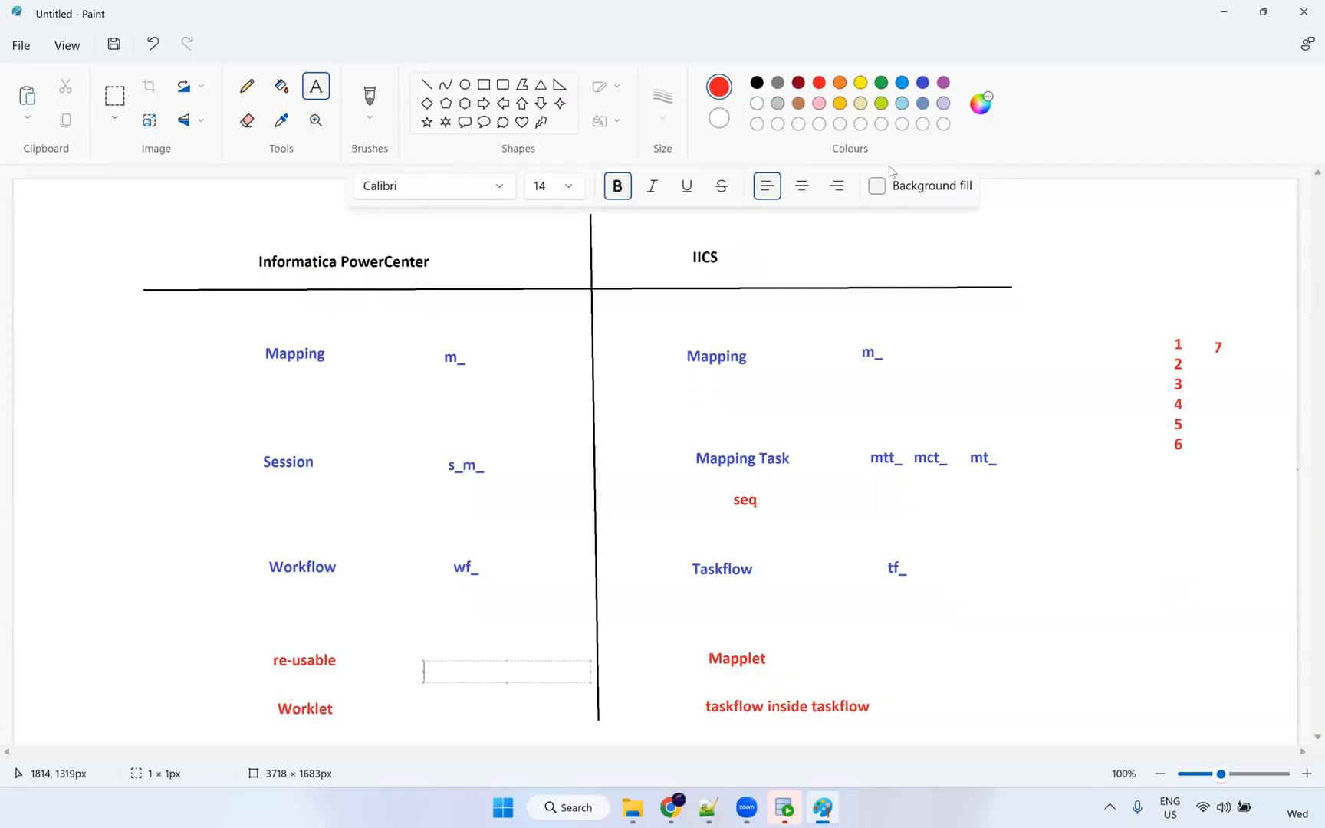
left_click(903, 83)
type("Stored procedure, SQL")
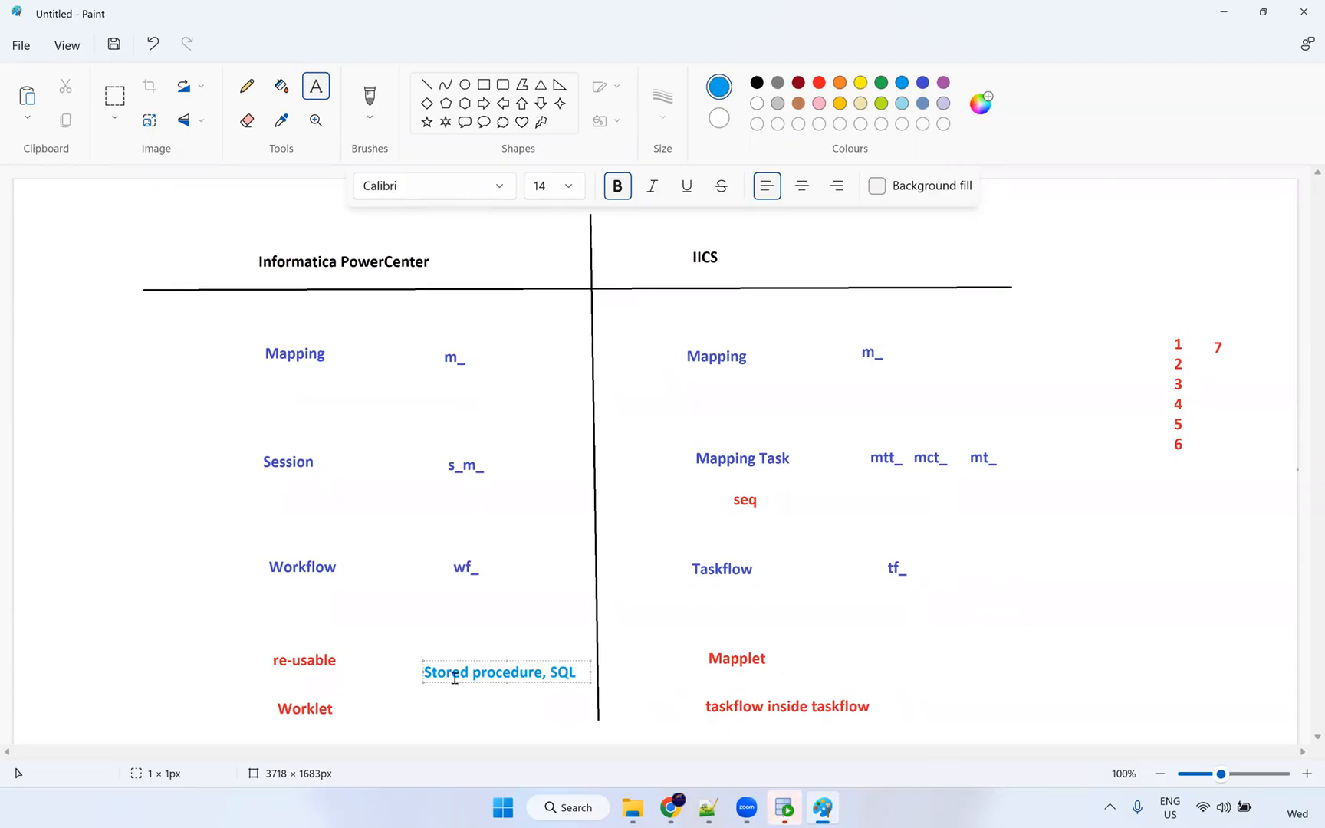
left_click_drag(428, 672, 545, 674)
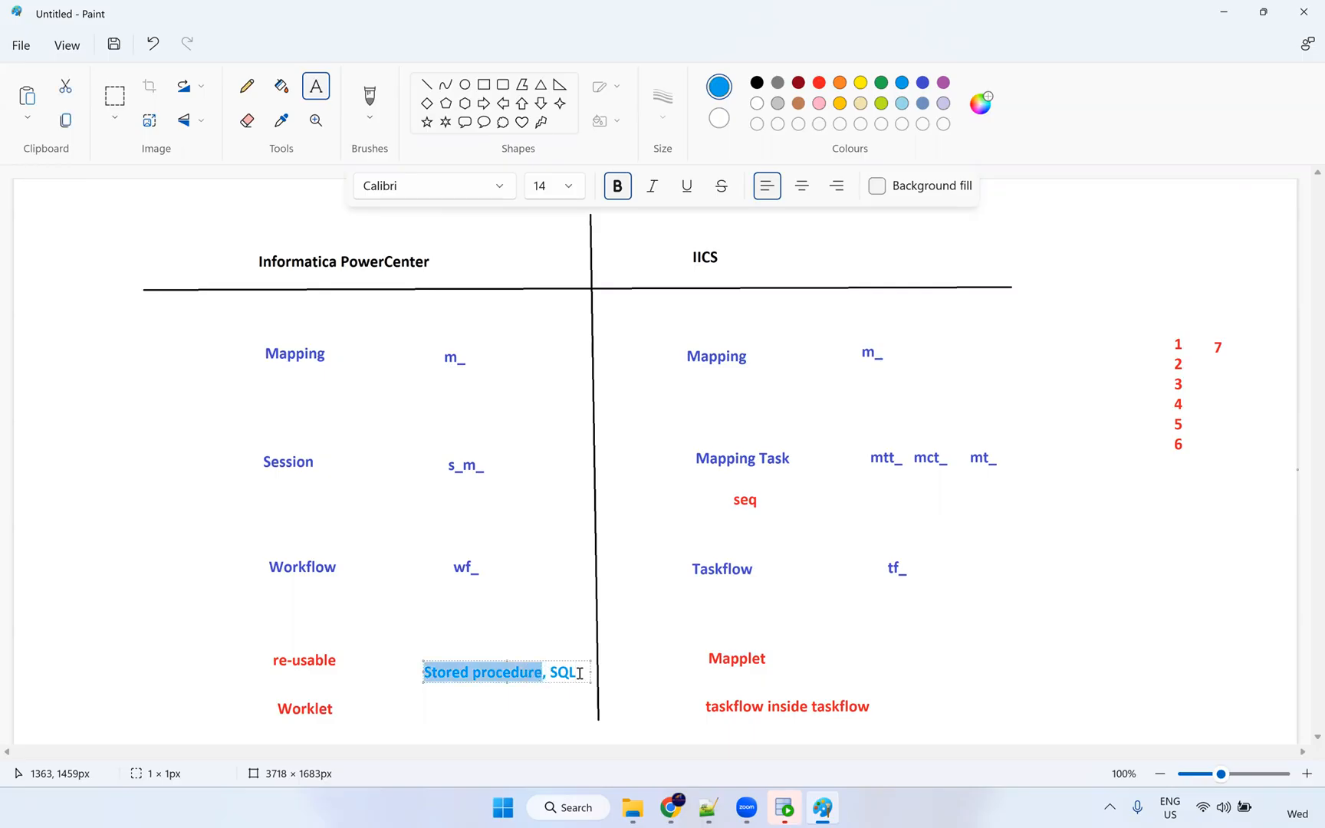
key("BackSpace")
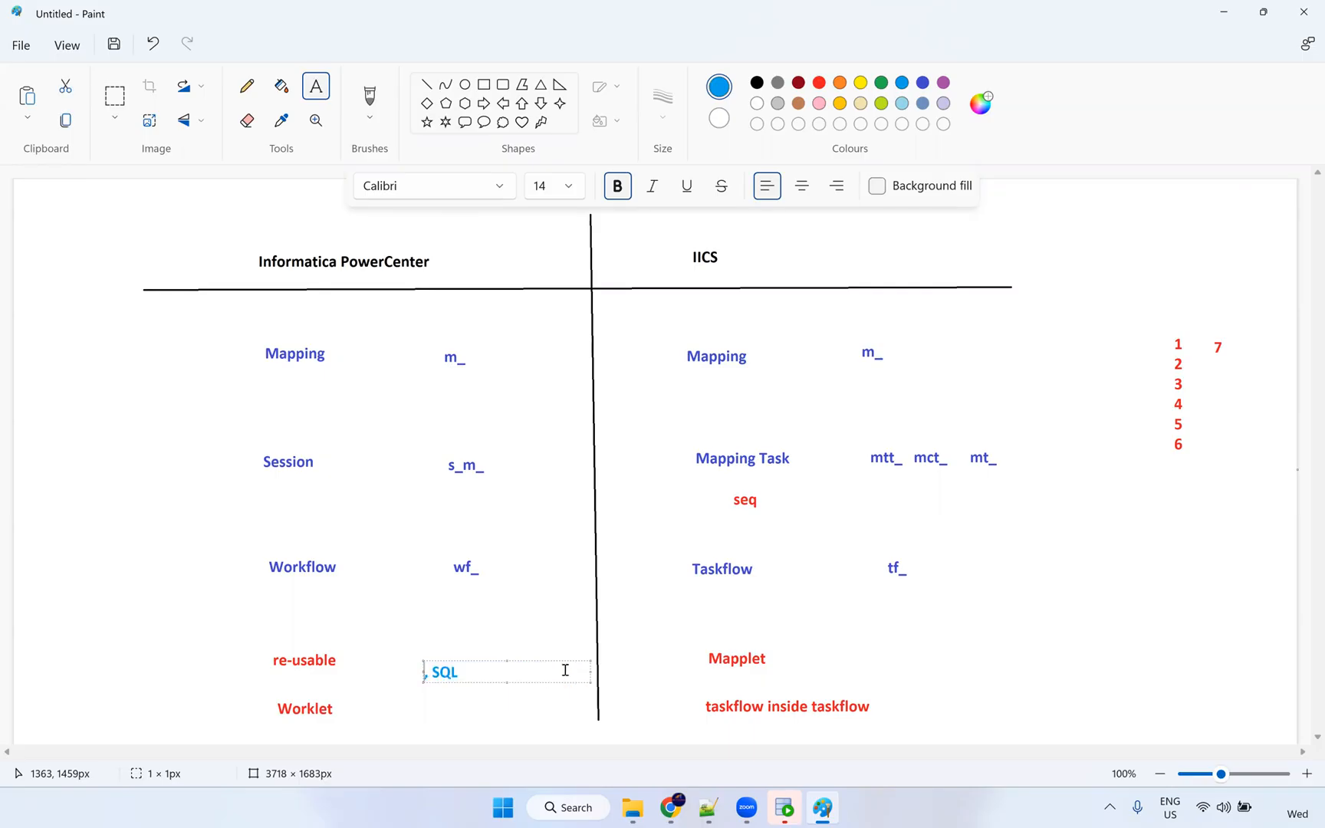
key("ctrl+z")
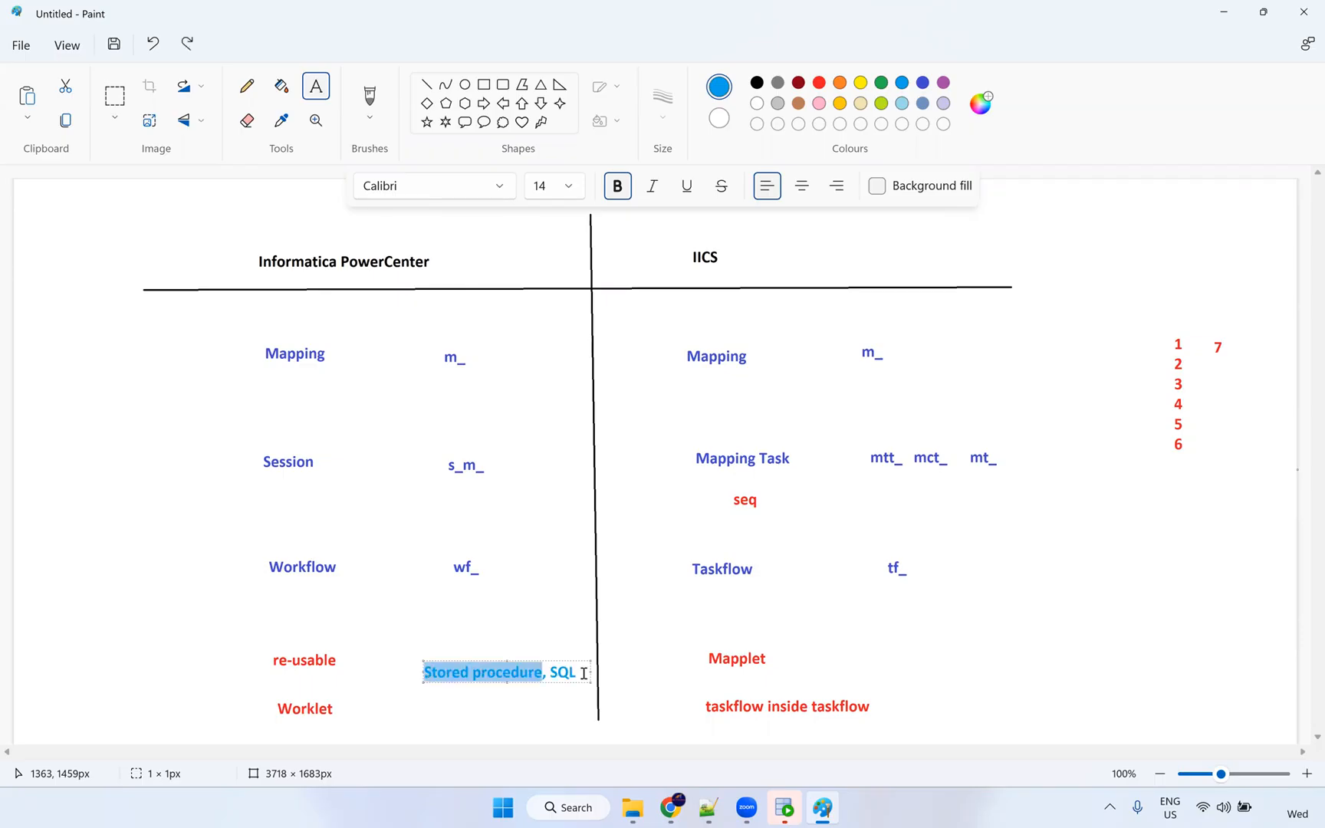
left_click_drag(590, 661, 418, 660)
key("ctrl+c")
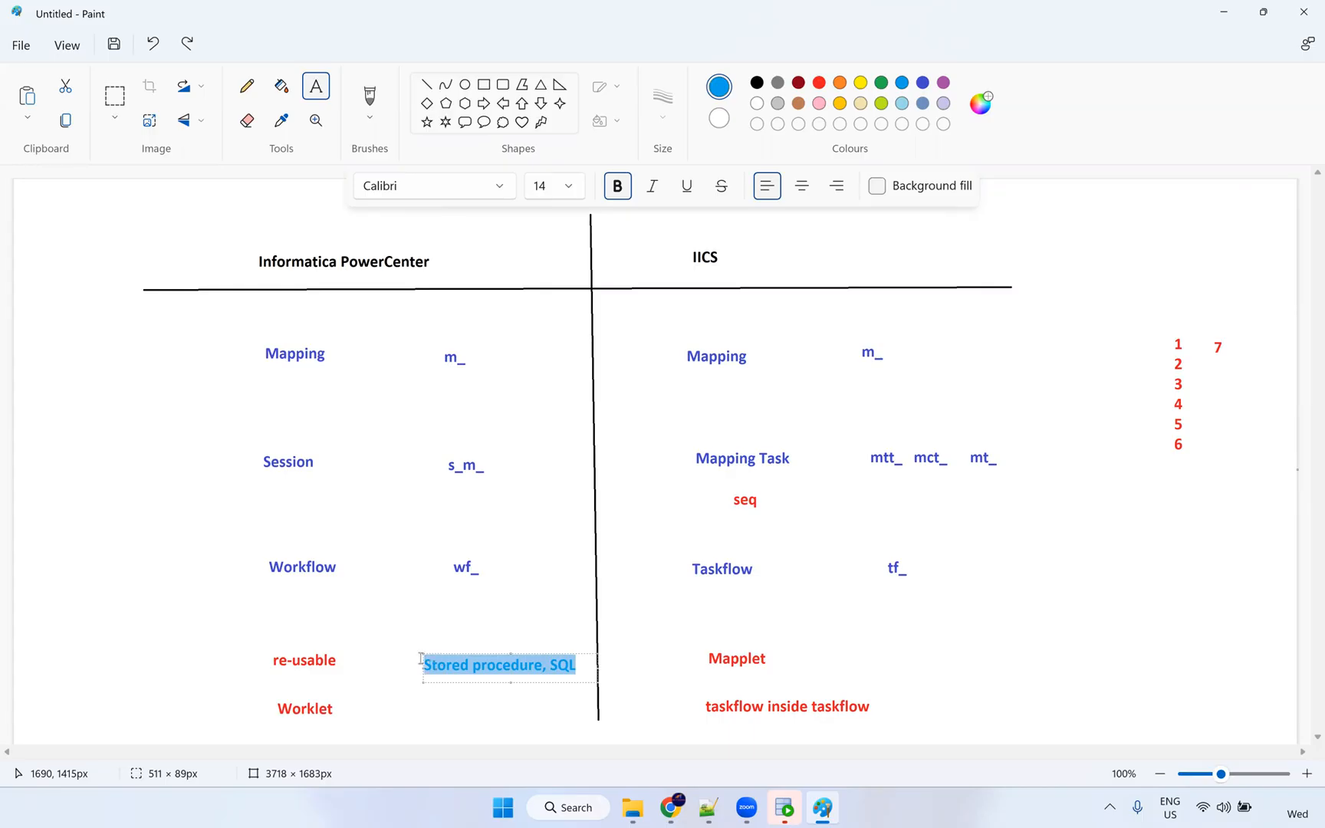
Paste it beside Mapplet as 'Stored procedure----> SQL' on one line.
left_click(937, 670)
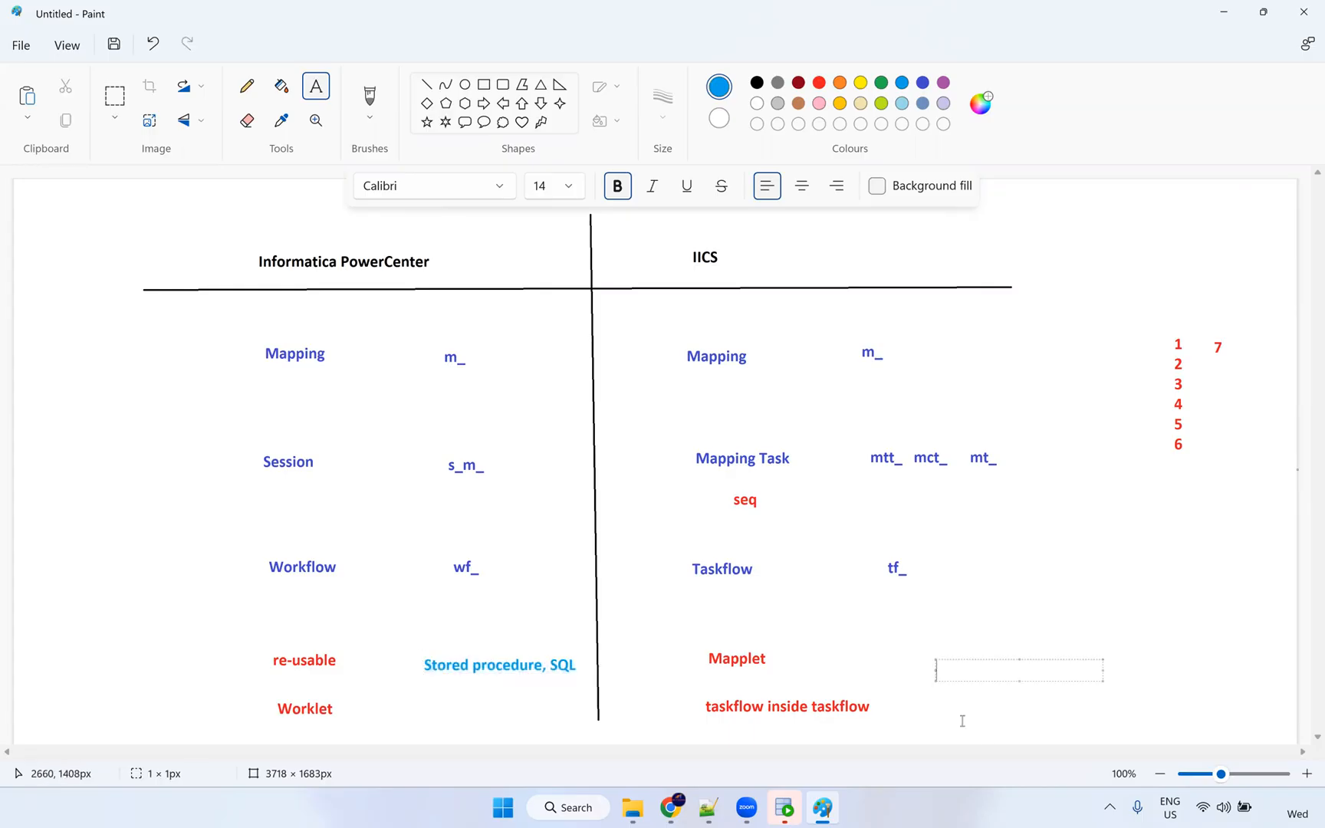
key("ctrl+v")
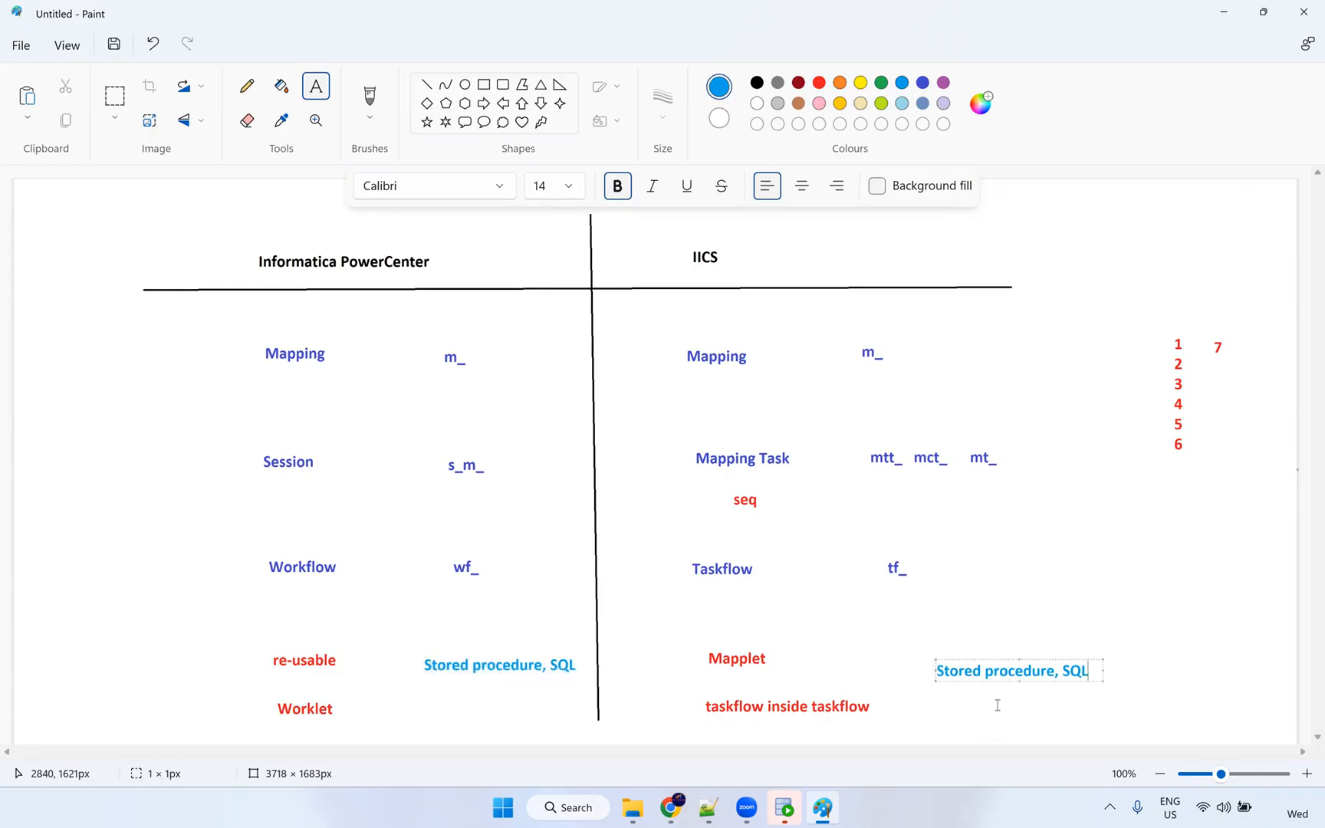
left_click(1058, 673)
key("BackSpace")
key("BackSpace")
type("---->")
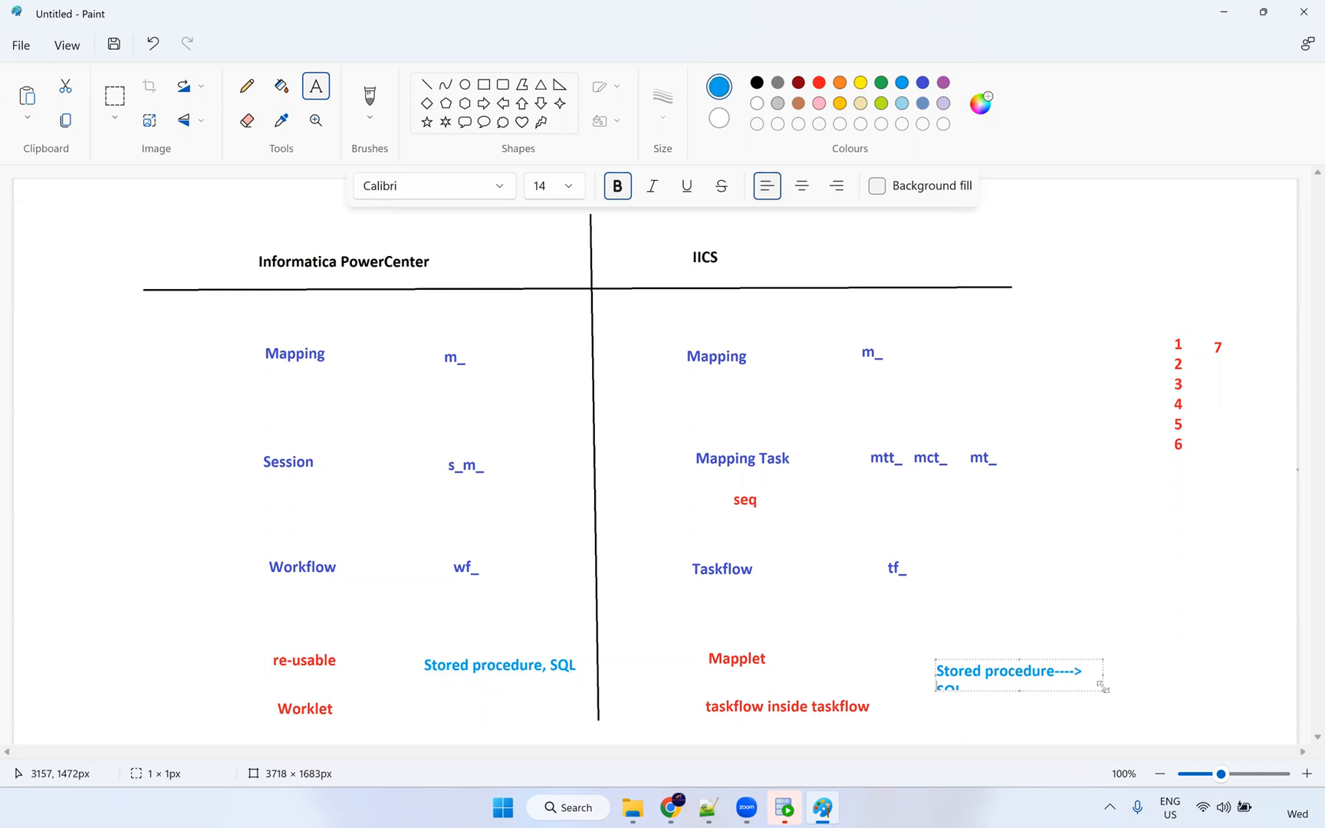
left_click_drag(1102, 686, 1186, 683)
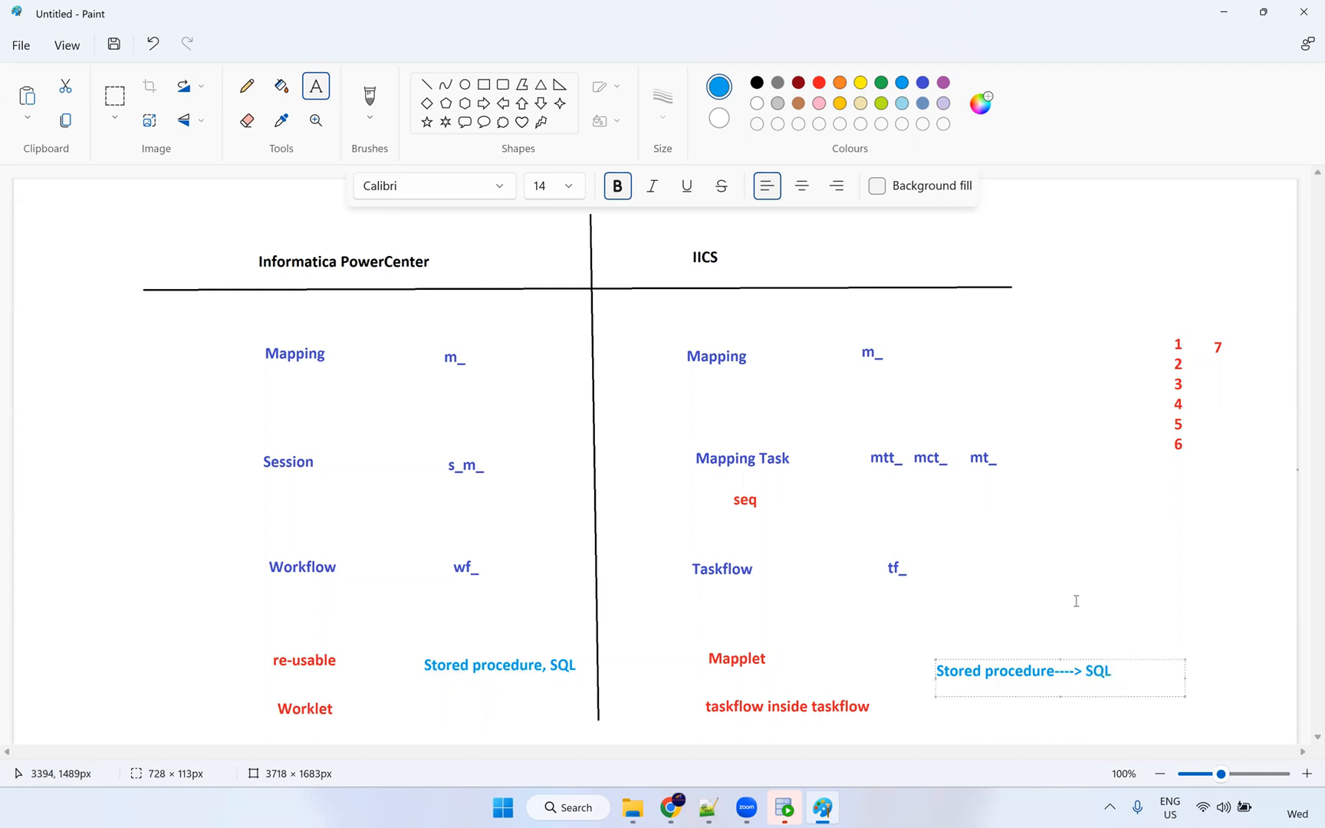
left_click(1076, 602)
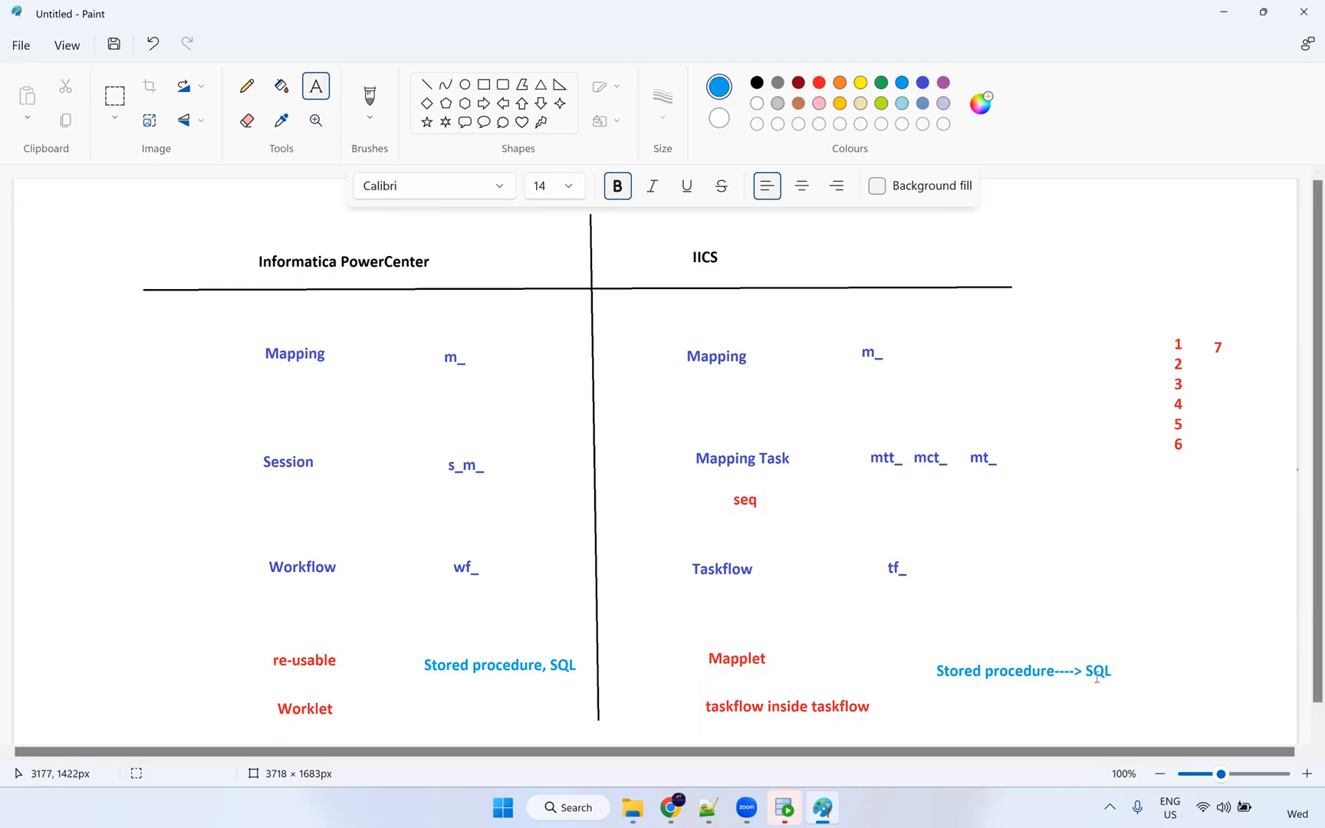
left_click(243, 90)
Draw a red bracket beside SQL in the IICS note, then return to Informatica.
left_click(819, 82)
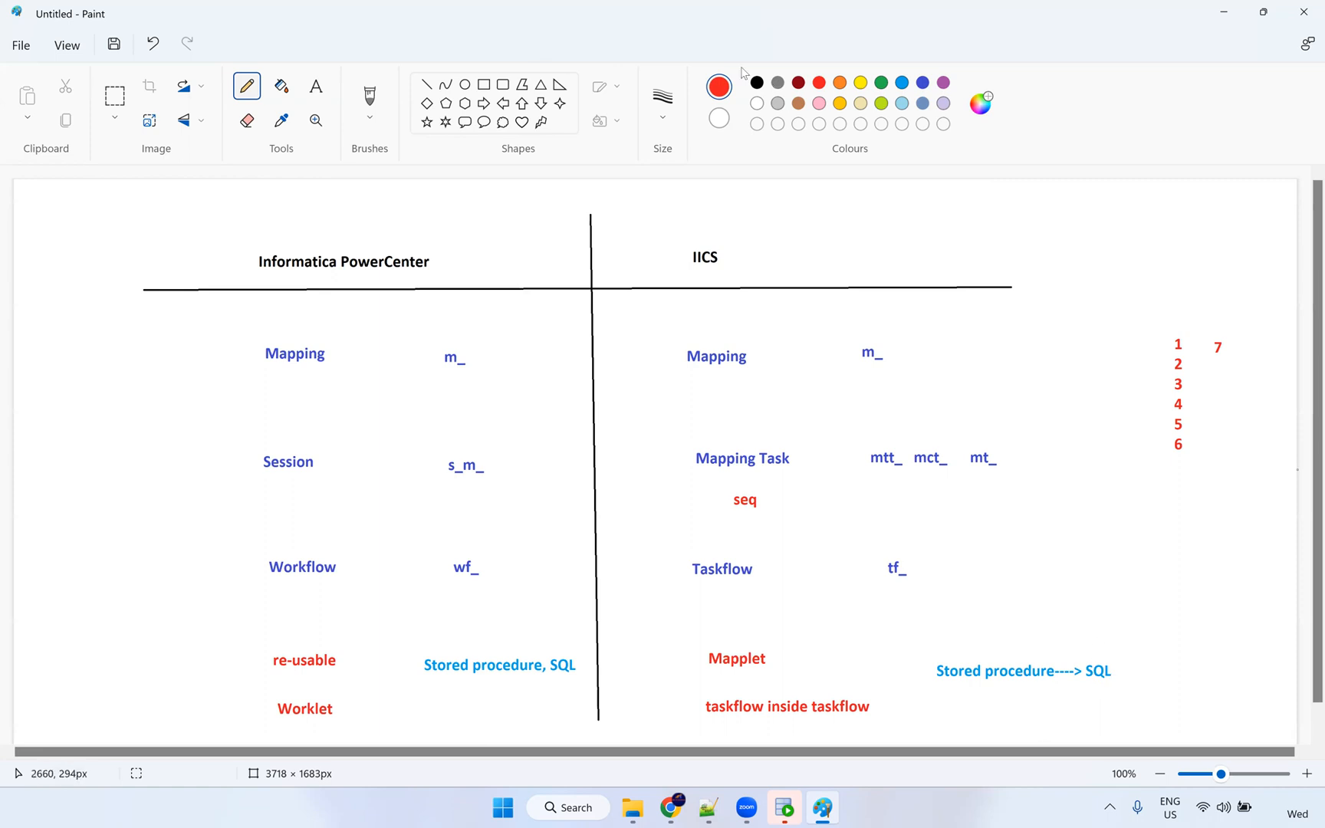
mouse_move(1079, 636)
left_mouse_down()
mouse_move(1096, 691)
mouse_move(1115, 648)
left_mouse_up()
key("alt+Tab")
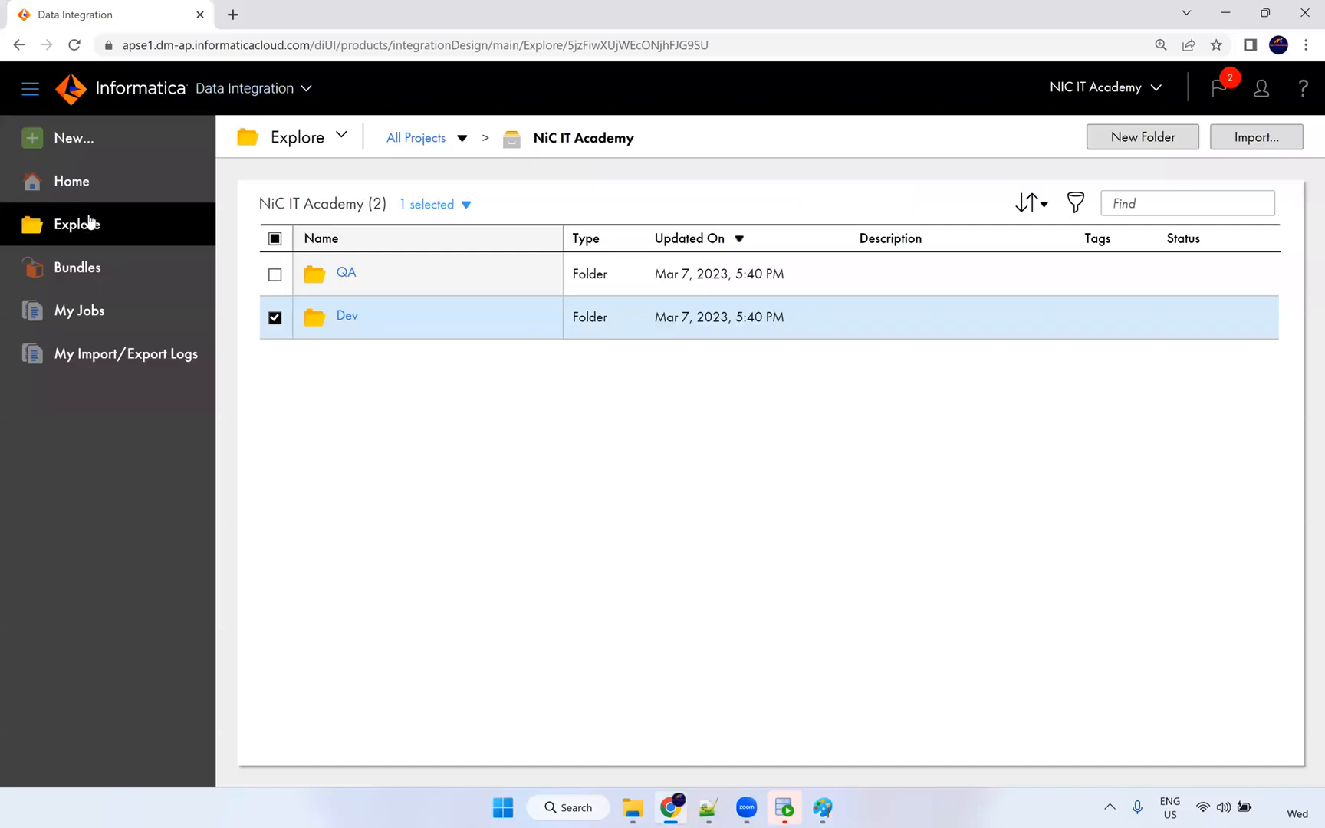
Switch to Application Integration, then switch back to the Data Integration home dashboard.
left_click(286, 89)
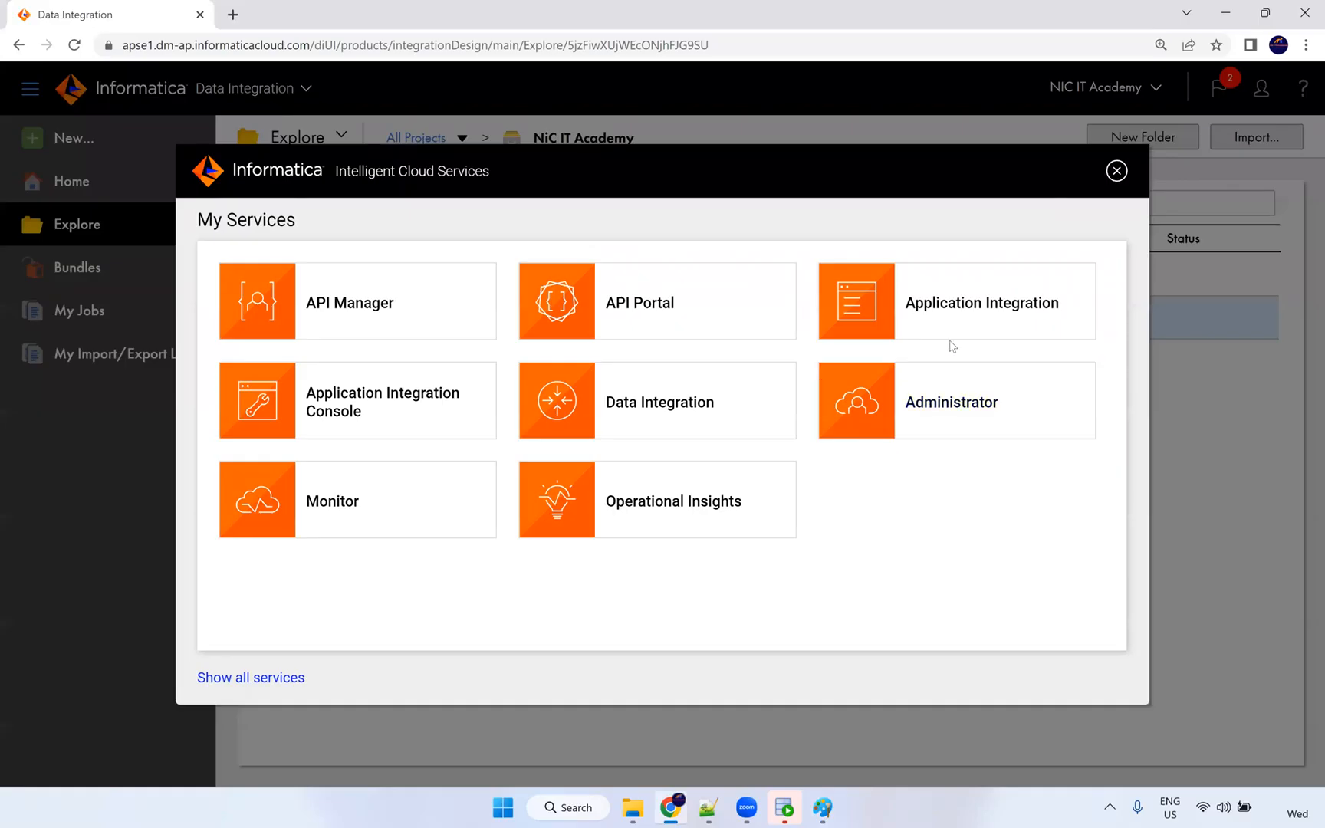
left_click(961, 321)
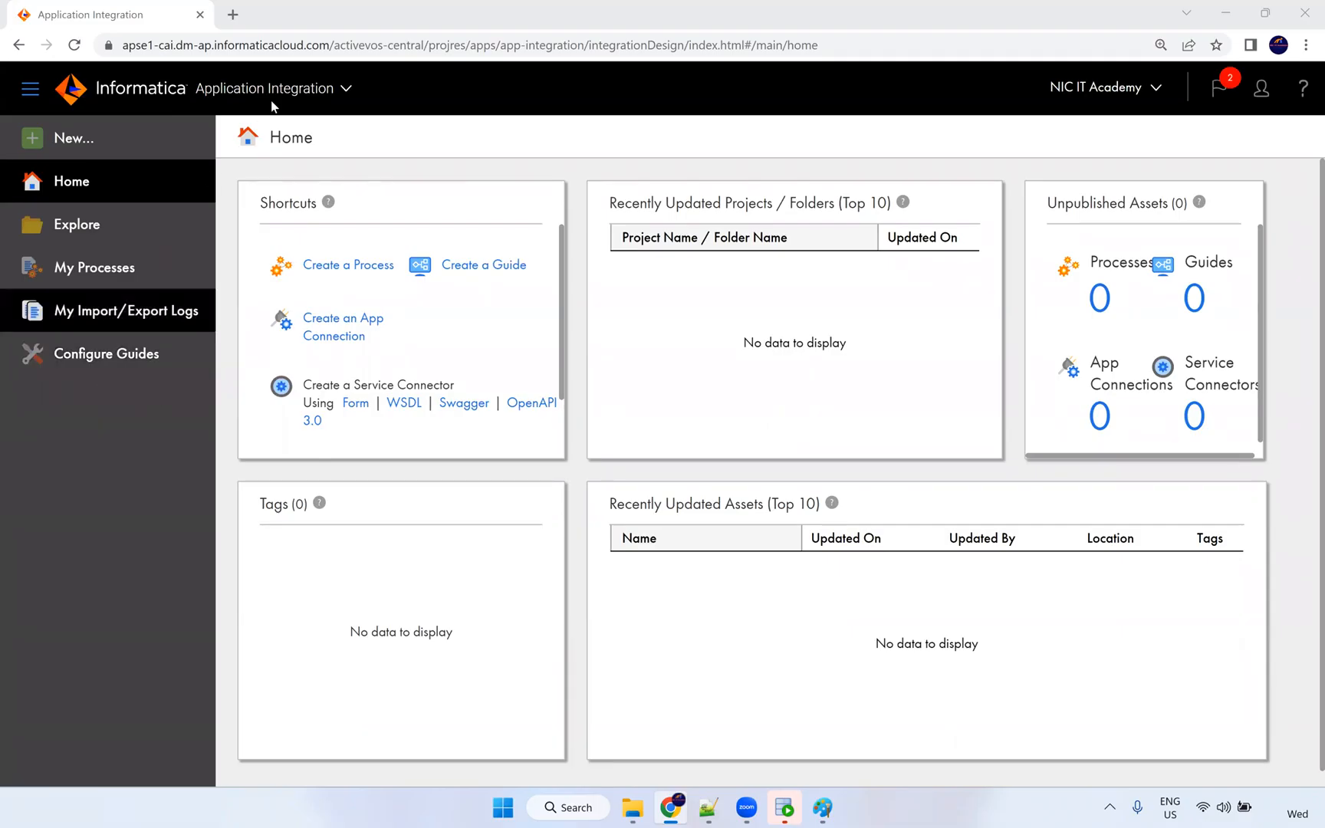
left_click(293, 92)
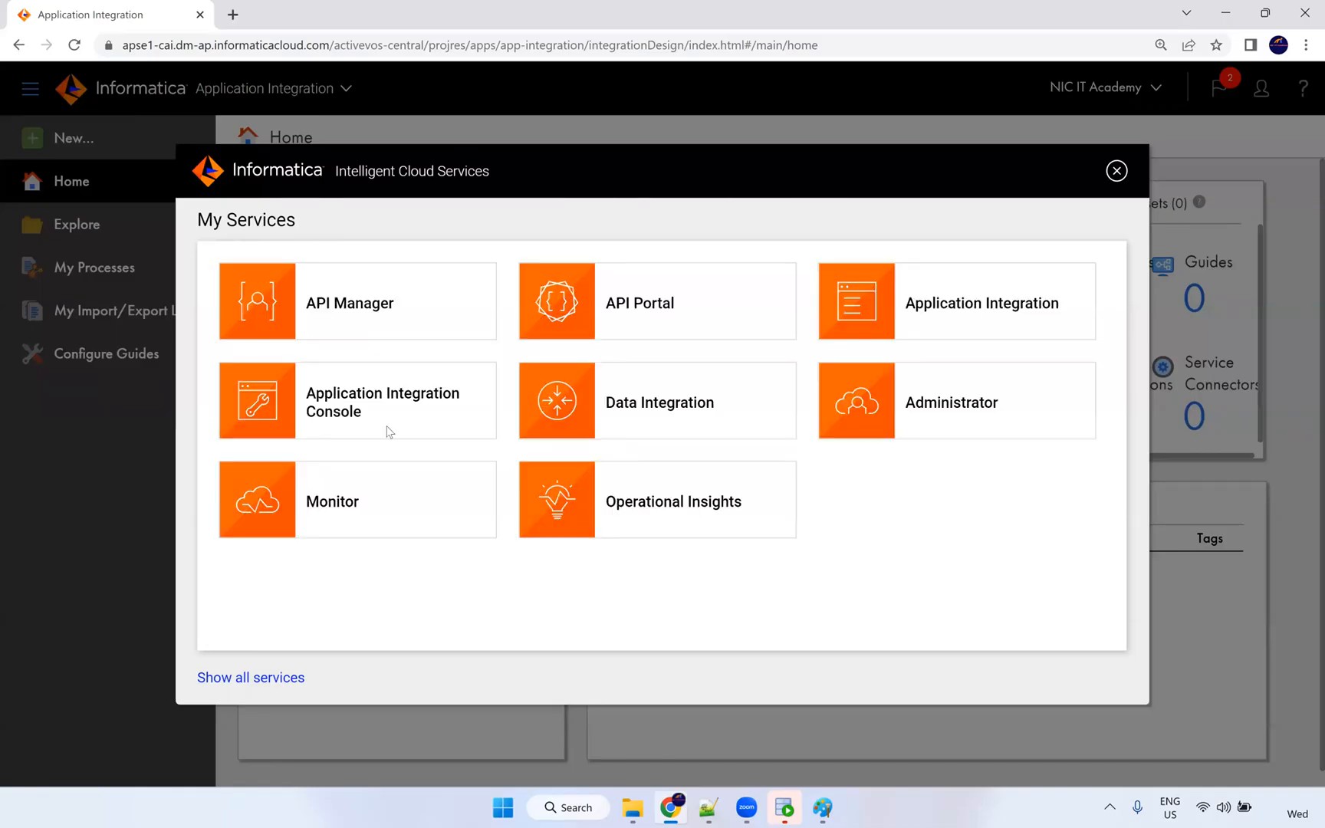
left_click(636, 410)
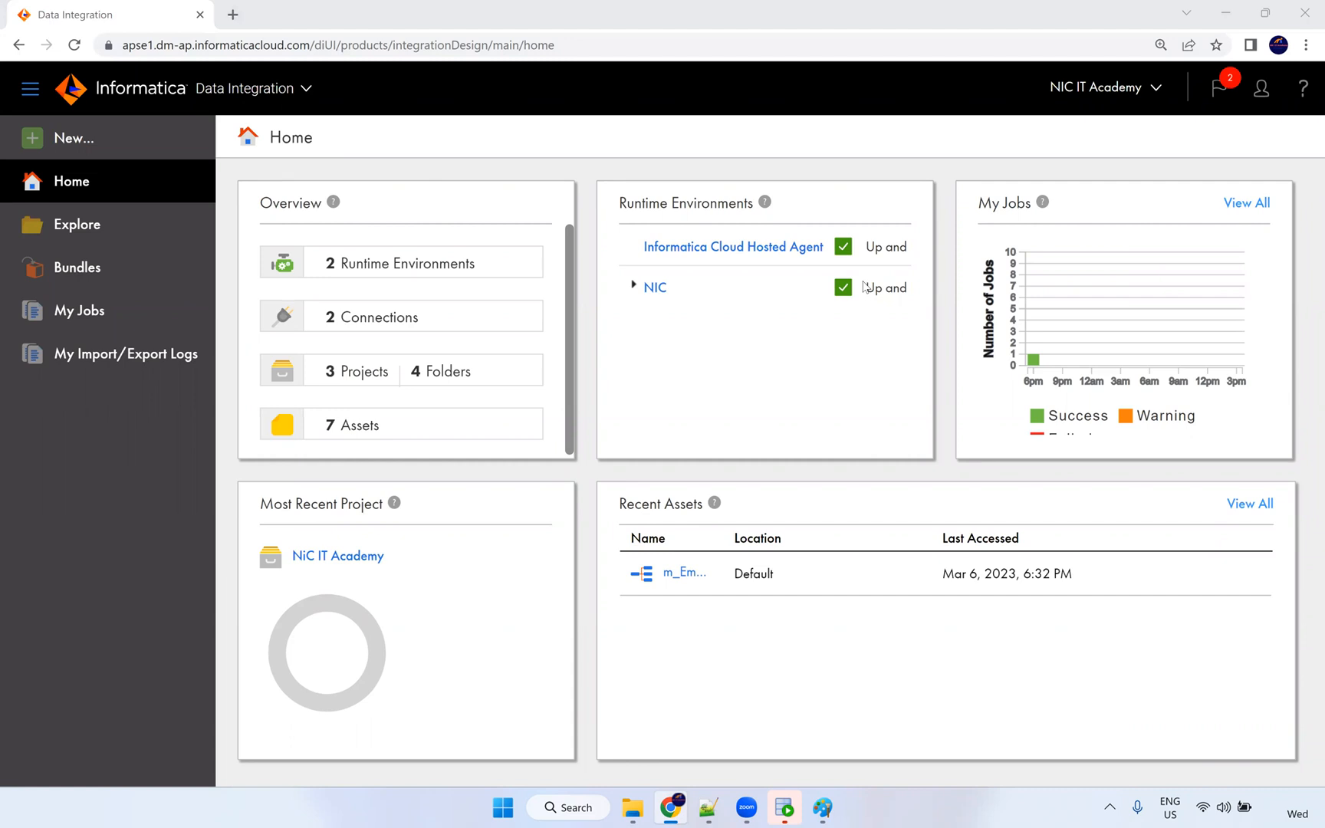
Open the New Asset dialog and select PowerCenter Task, highlighting parts of its description.
left_click(423, 422)
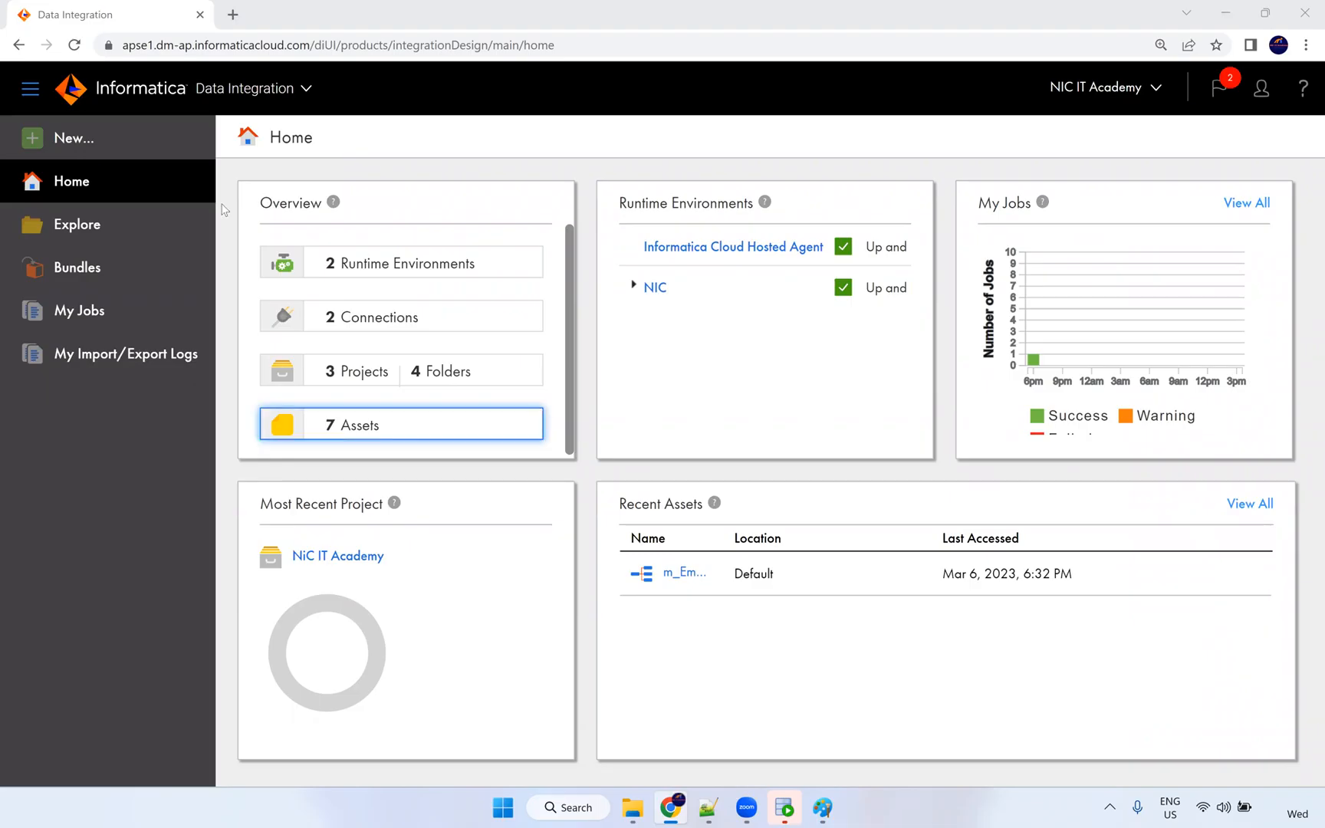
left_click(106, 146)
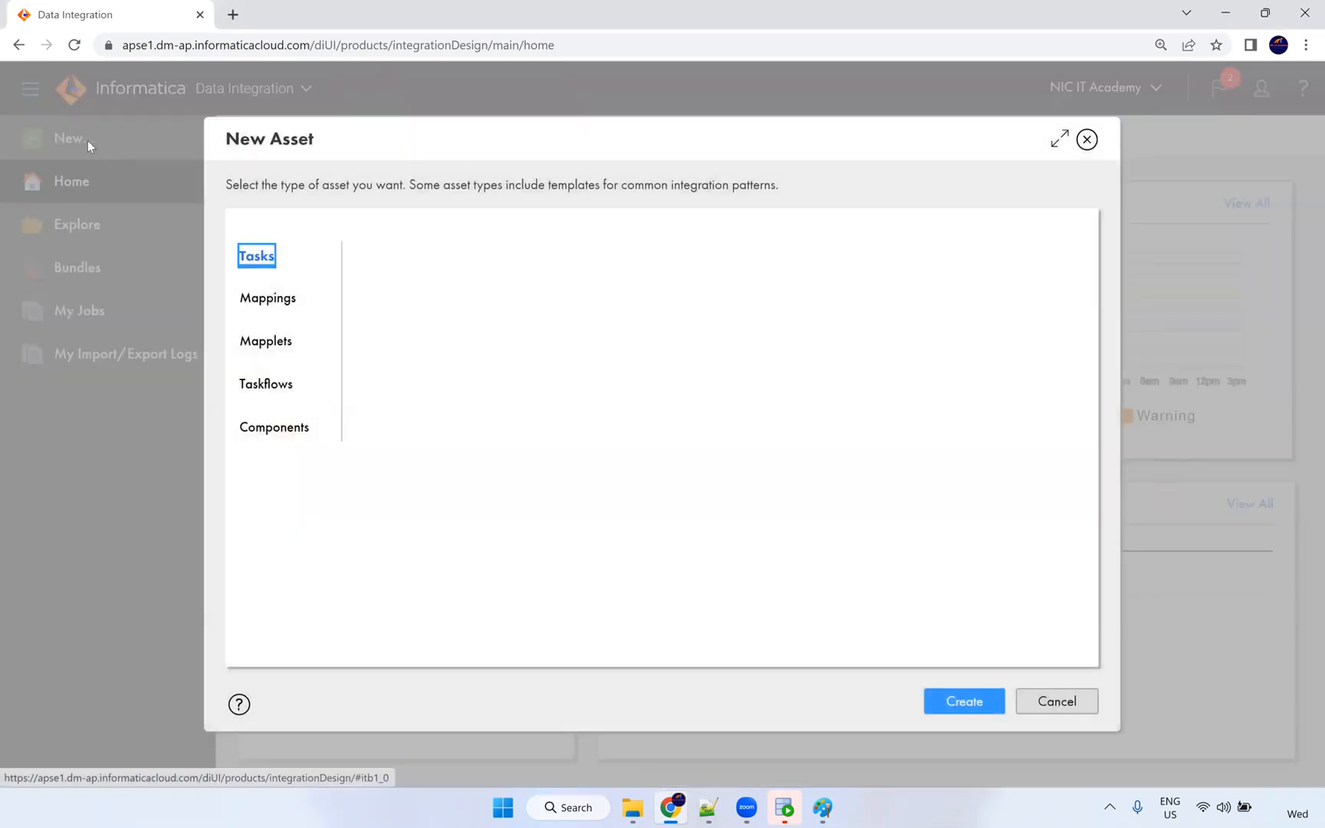
scroll(559, 368, "down", 3)
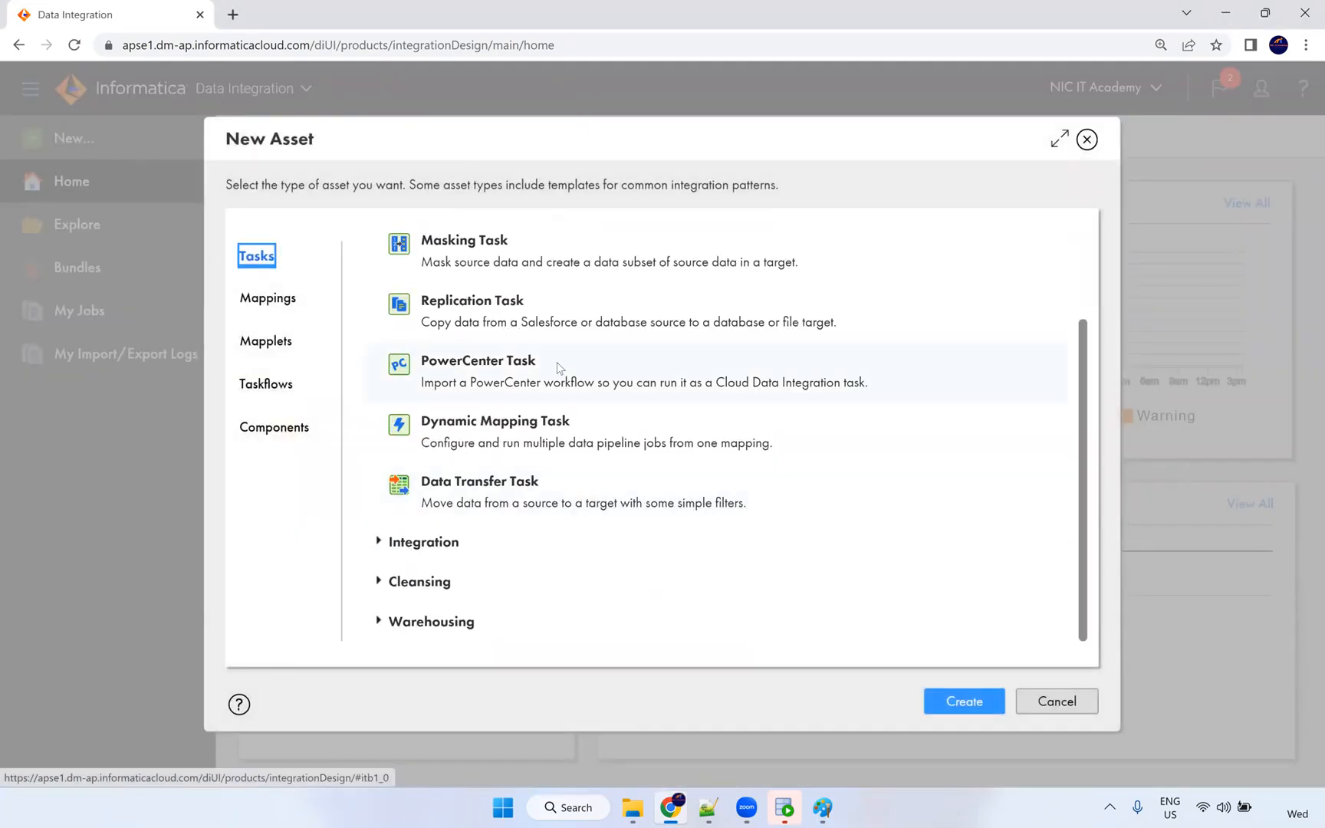
triple_click(420, 360)
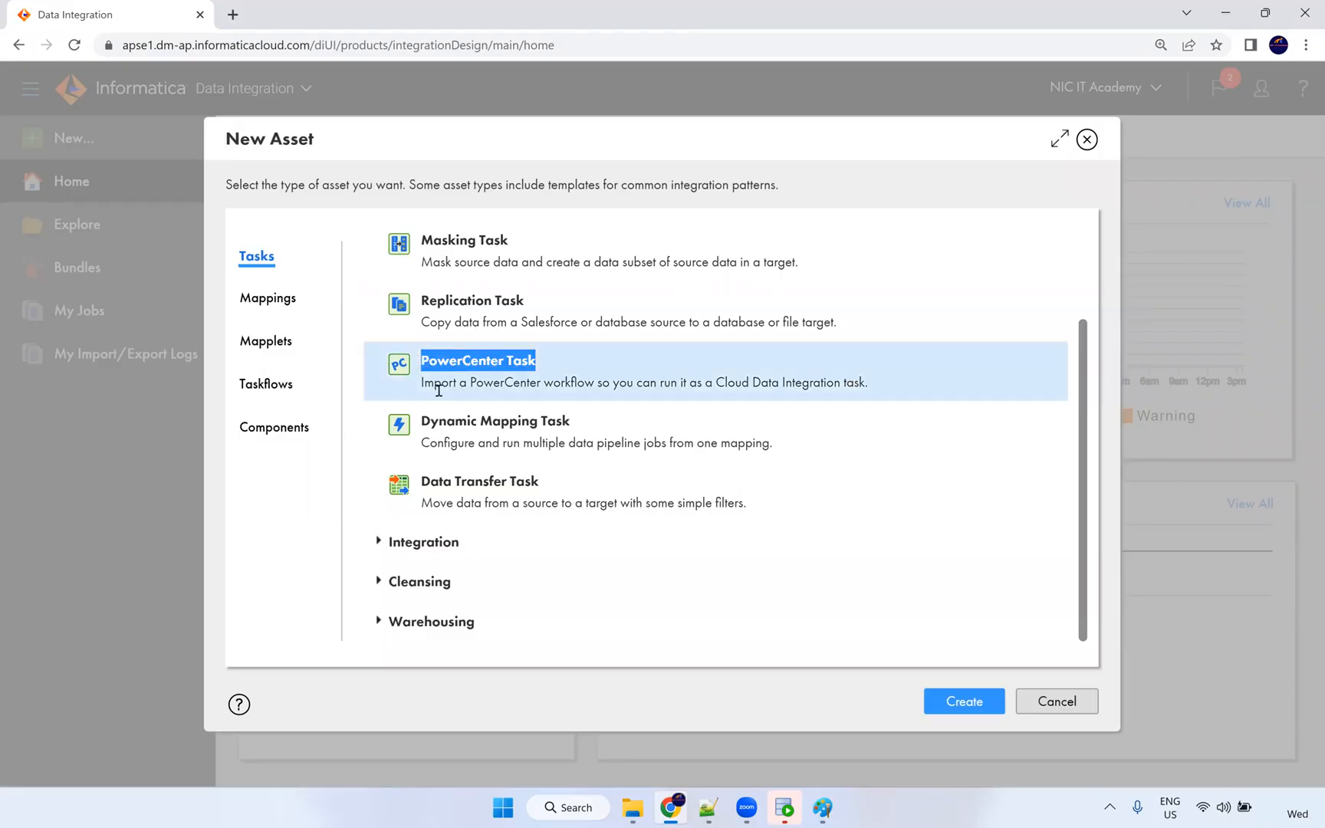
left_click_drag(594, 387, 428, 383)
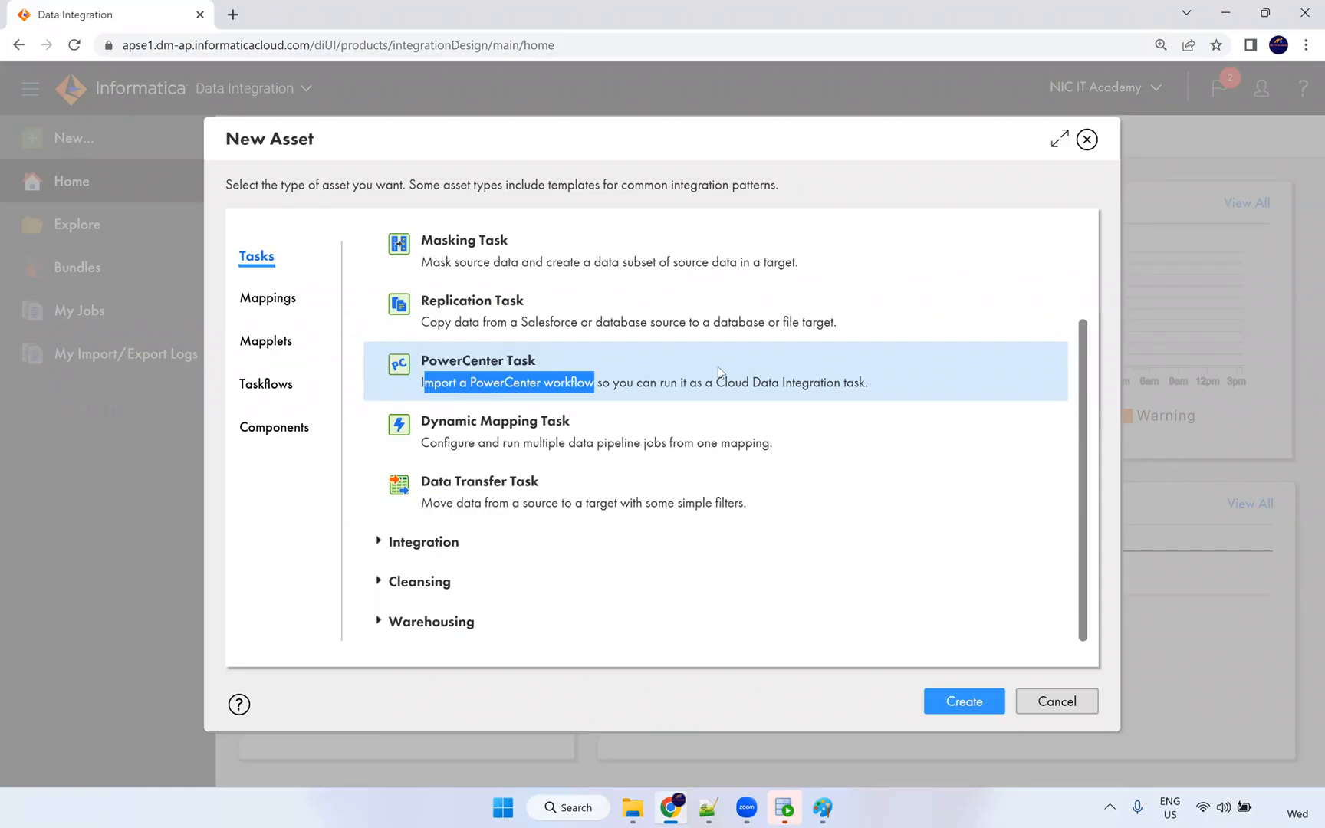
left_click_drag(713, 382, 867, 375)
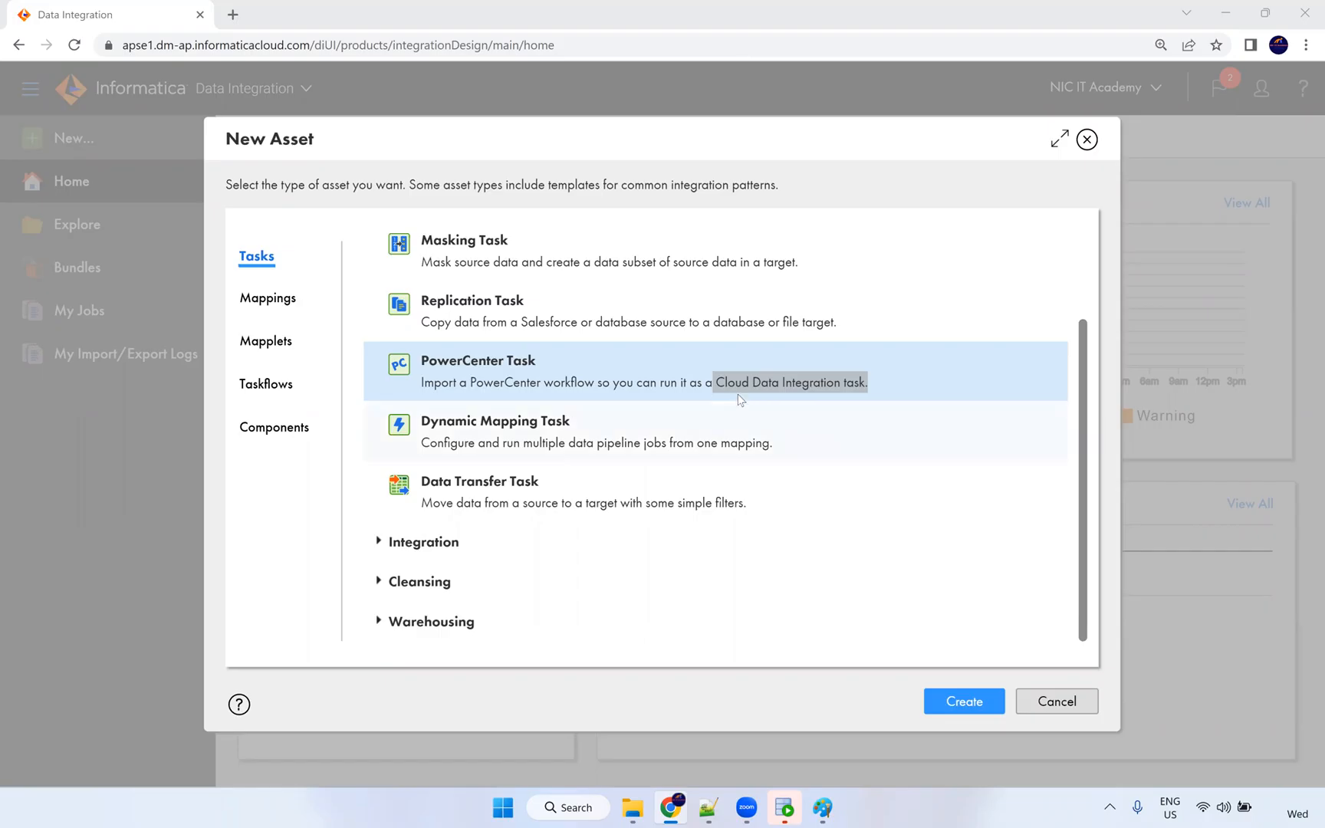
left_click(864, 387)
left_click_drag(860, 384, 491, 355)
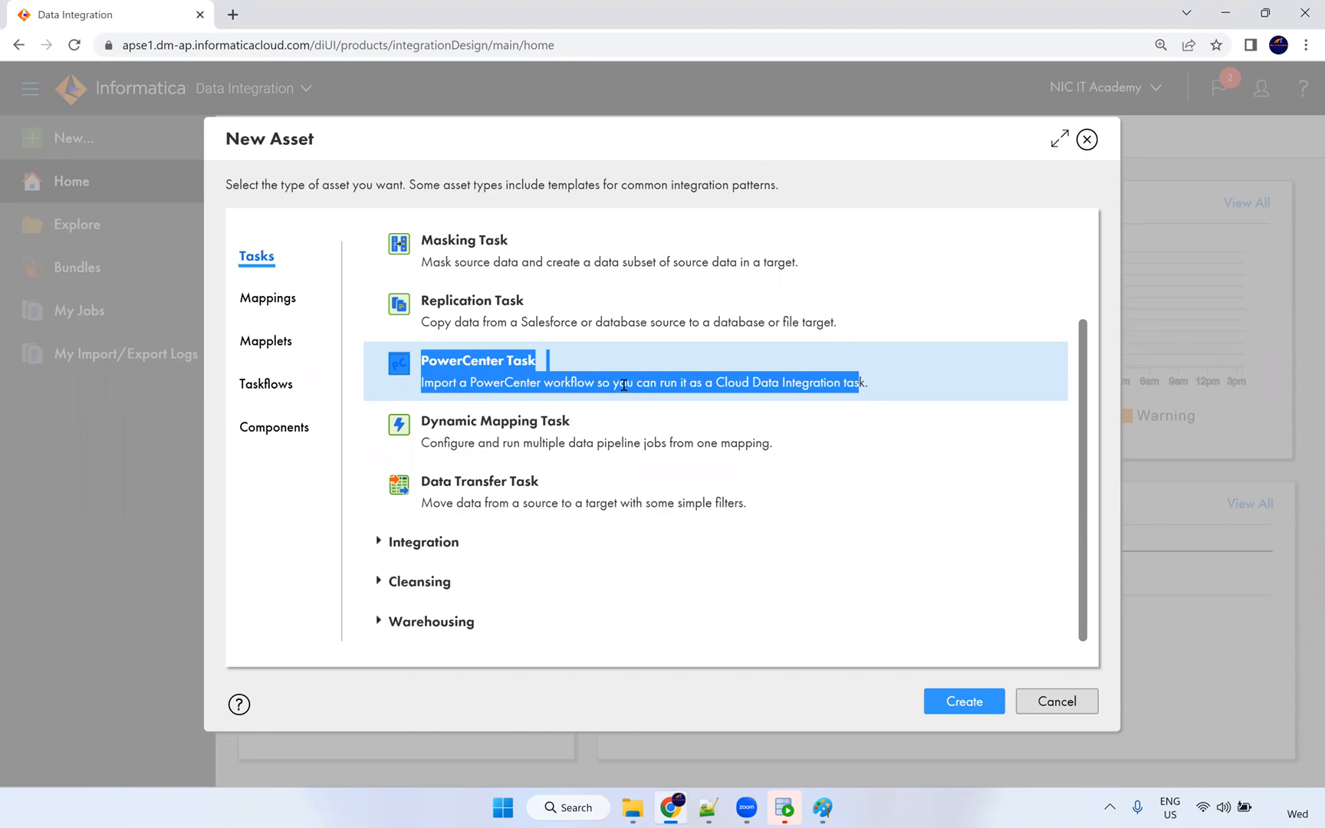
left_click(592, 385)
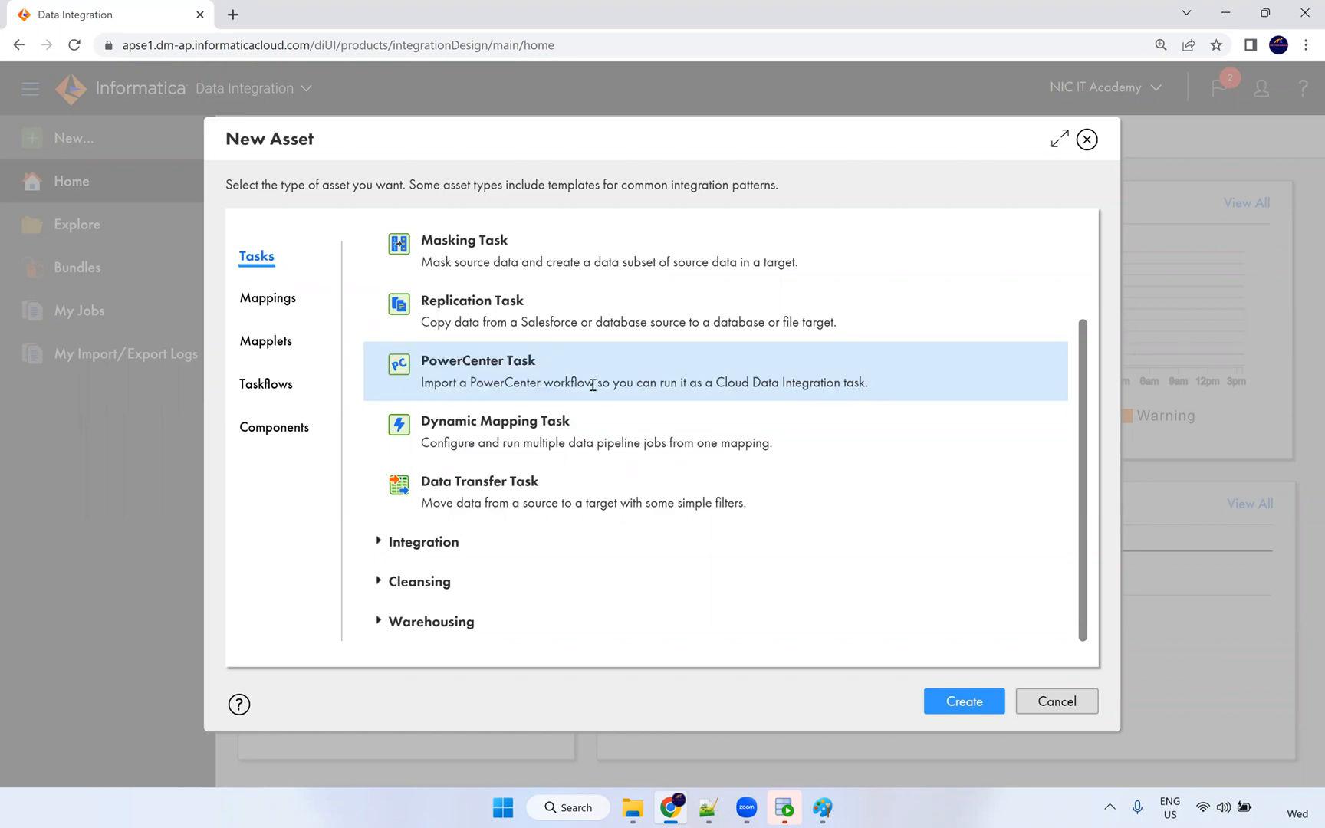
left_click_drag(877, 393, 550, 368)
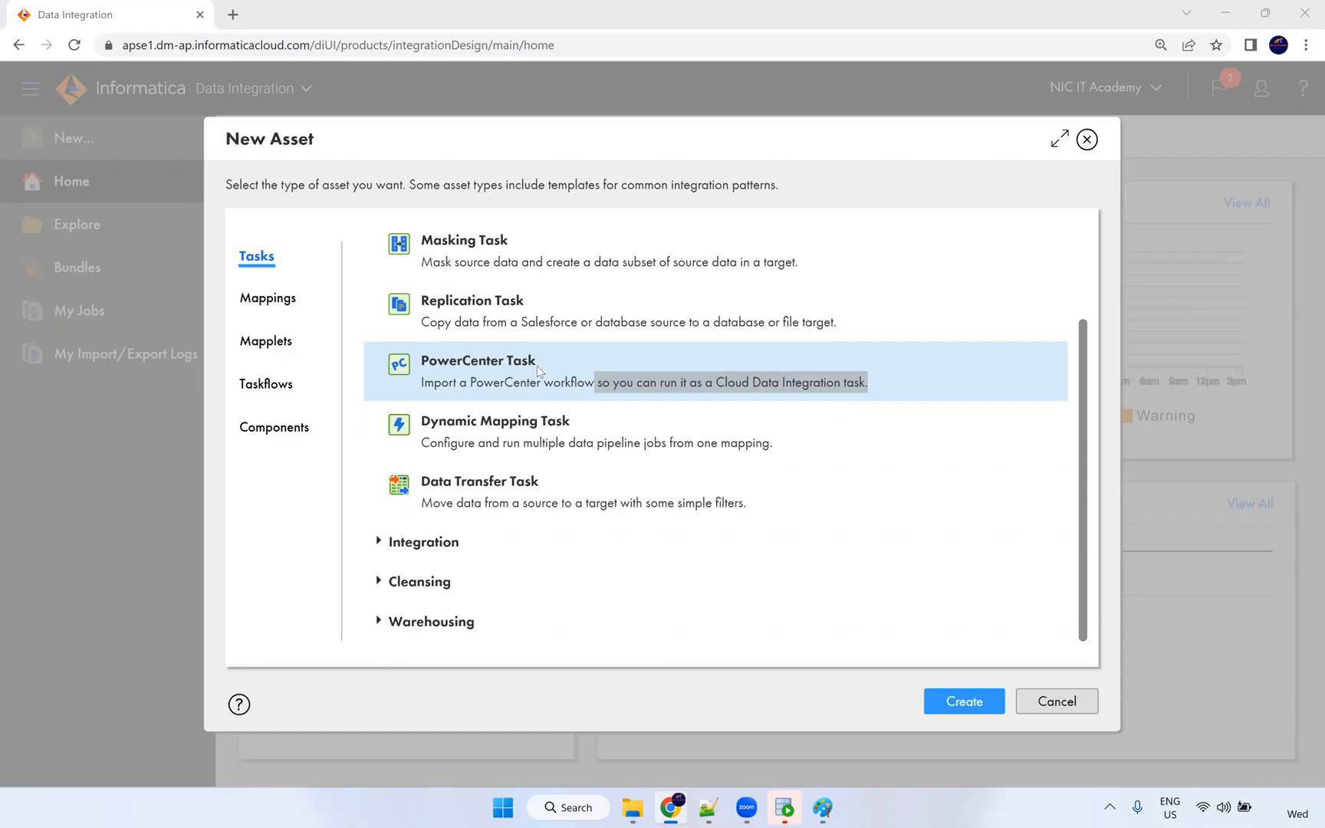
left_click(482, 365)
left_click_drag(503, 362, 540, 366)
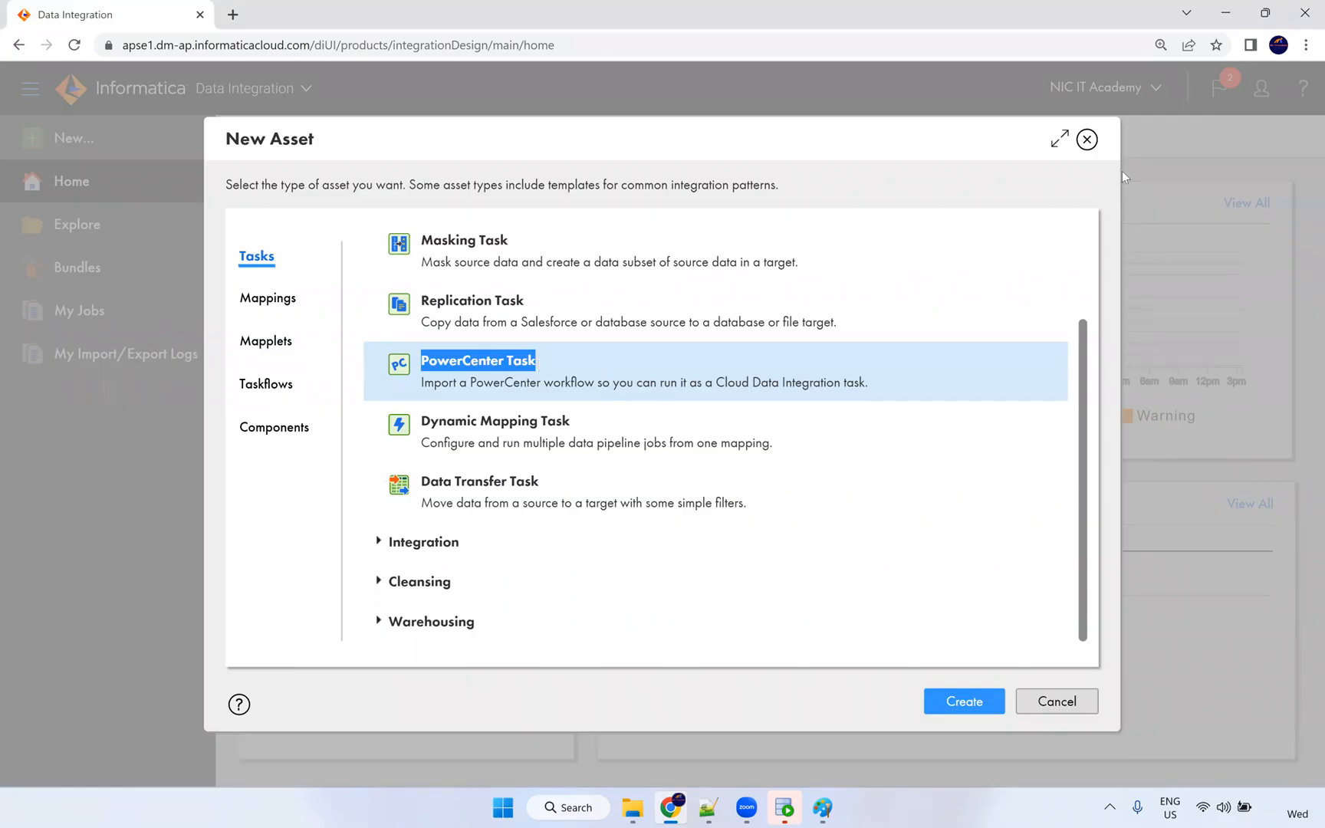
left_click(1088, 141)
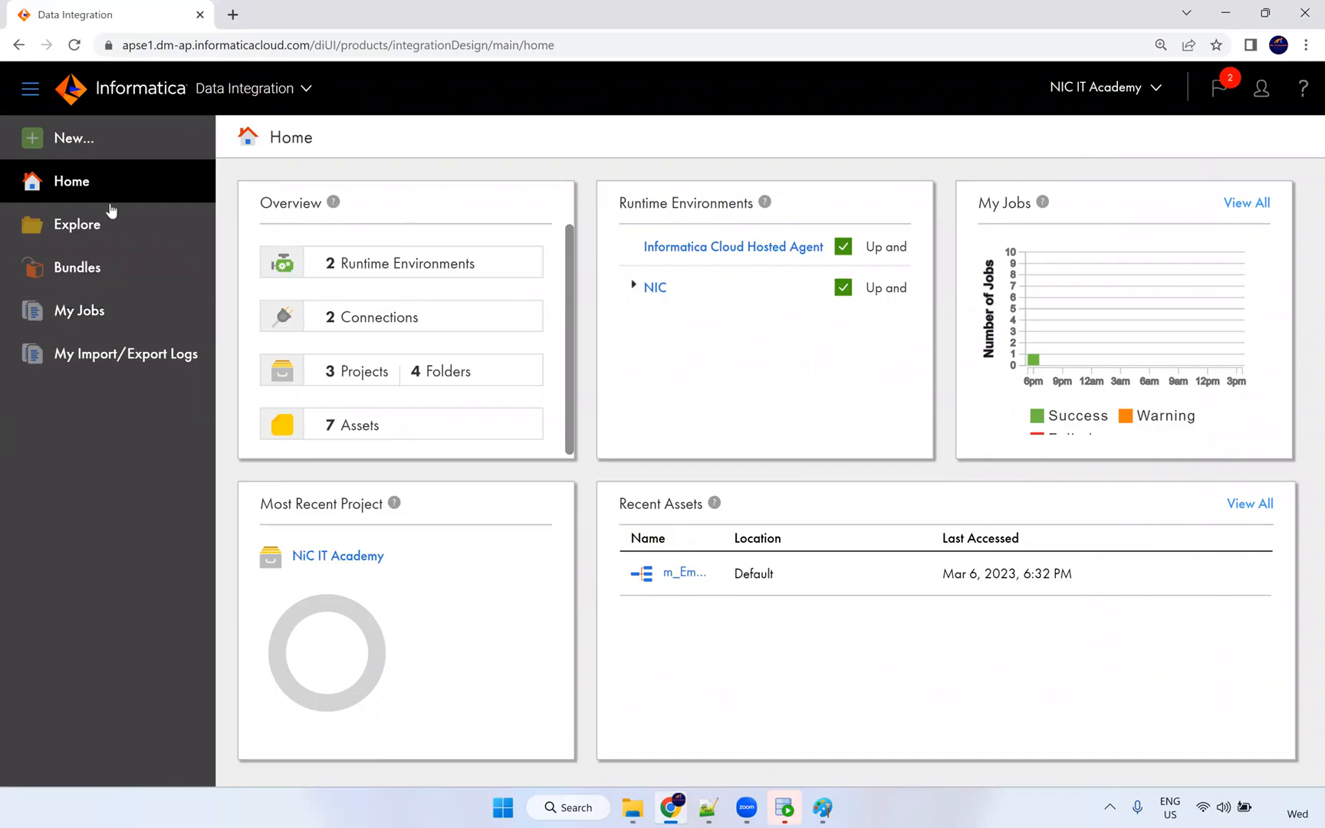
left_click(105, 153)
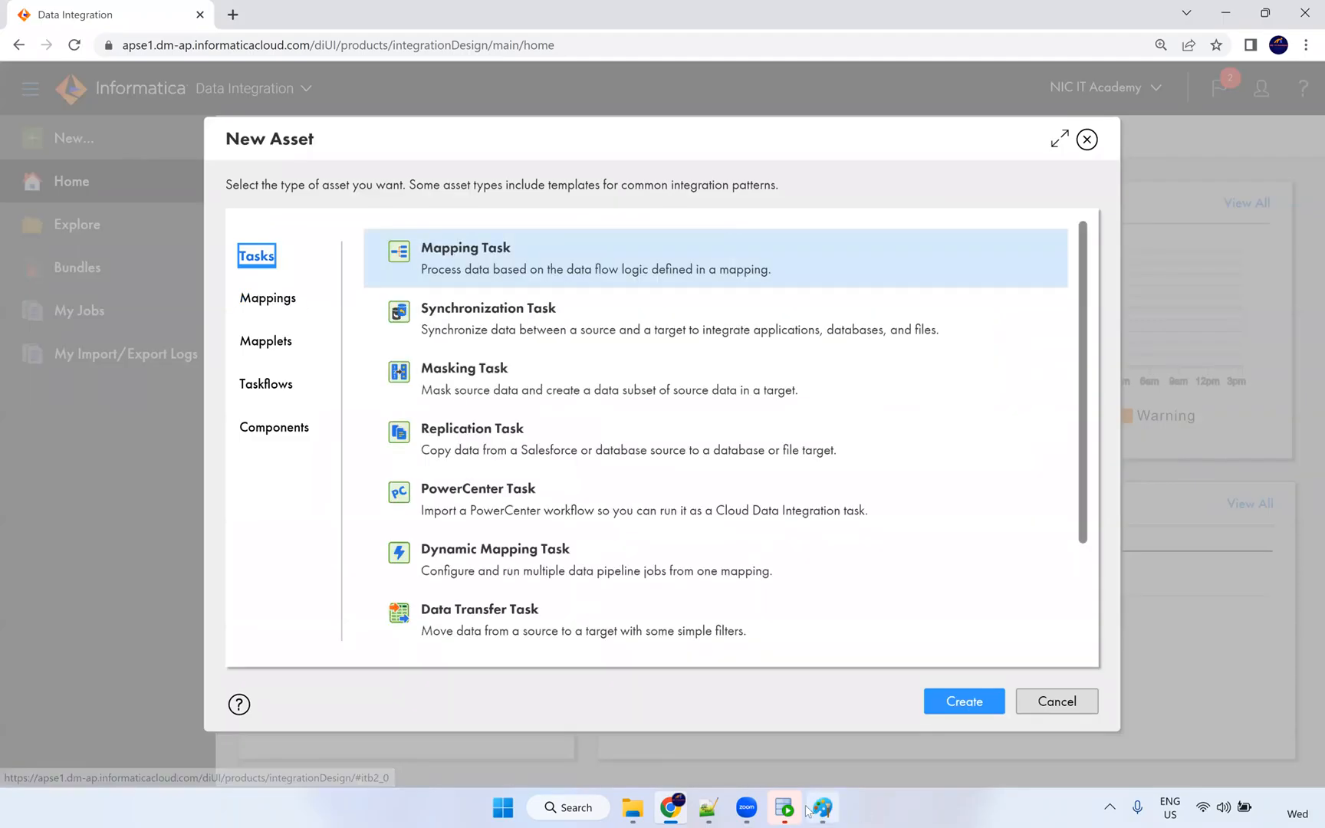
Connect to the HR database in SQL Developer and run 'select * from employees;'.
left_click(782, 808)
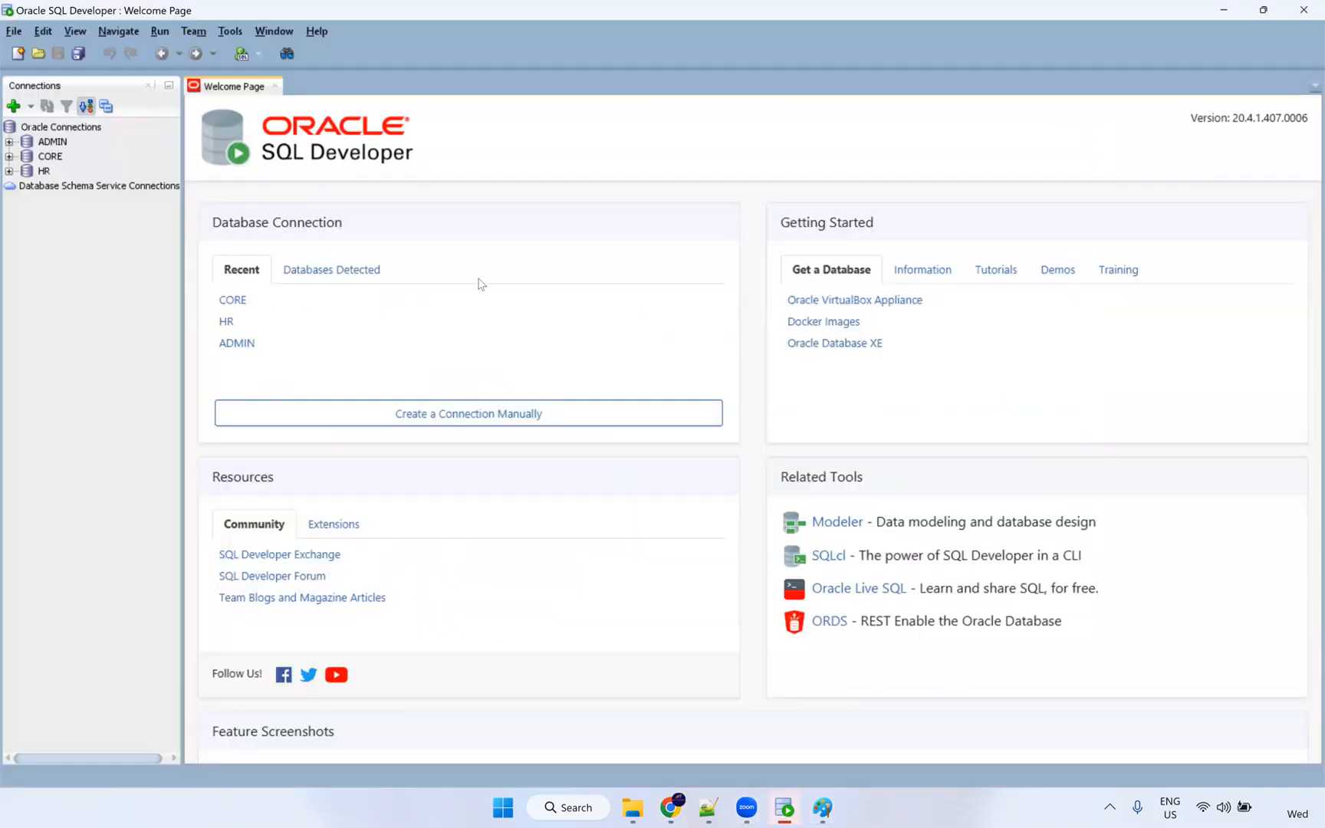
left_click(275, 86)
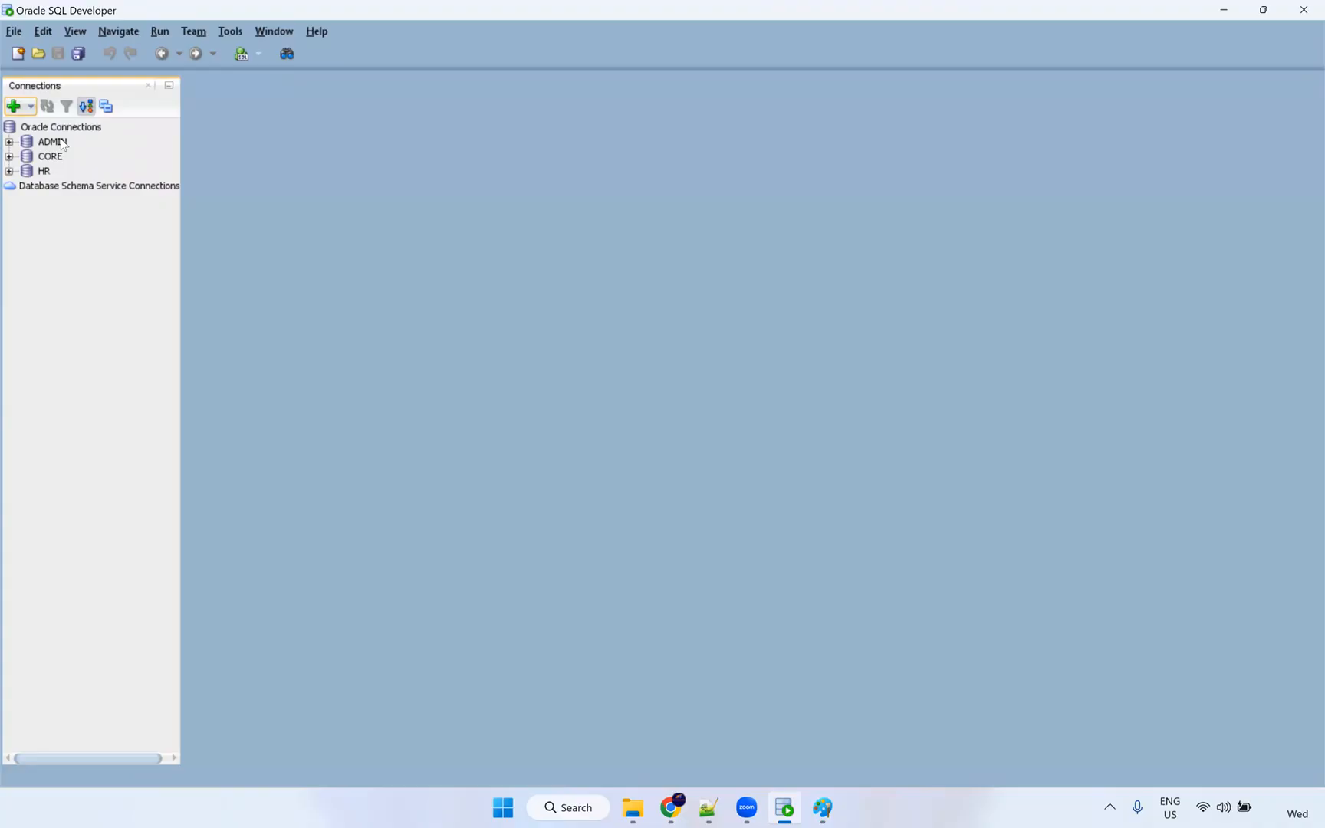
left_click(8, 171)
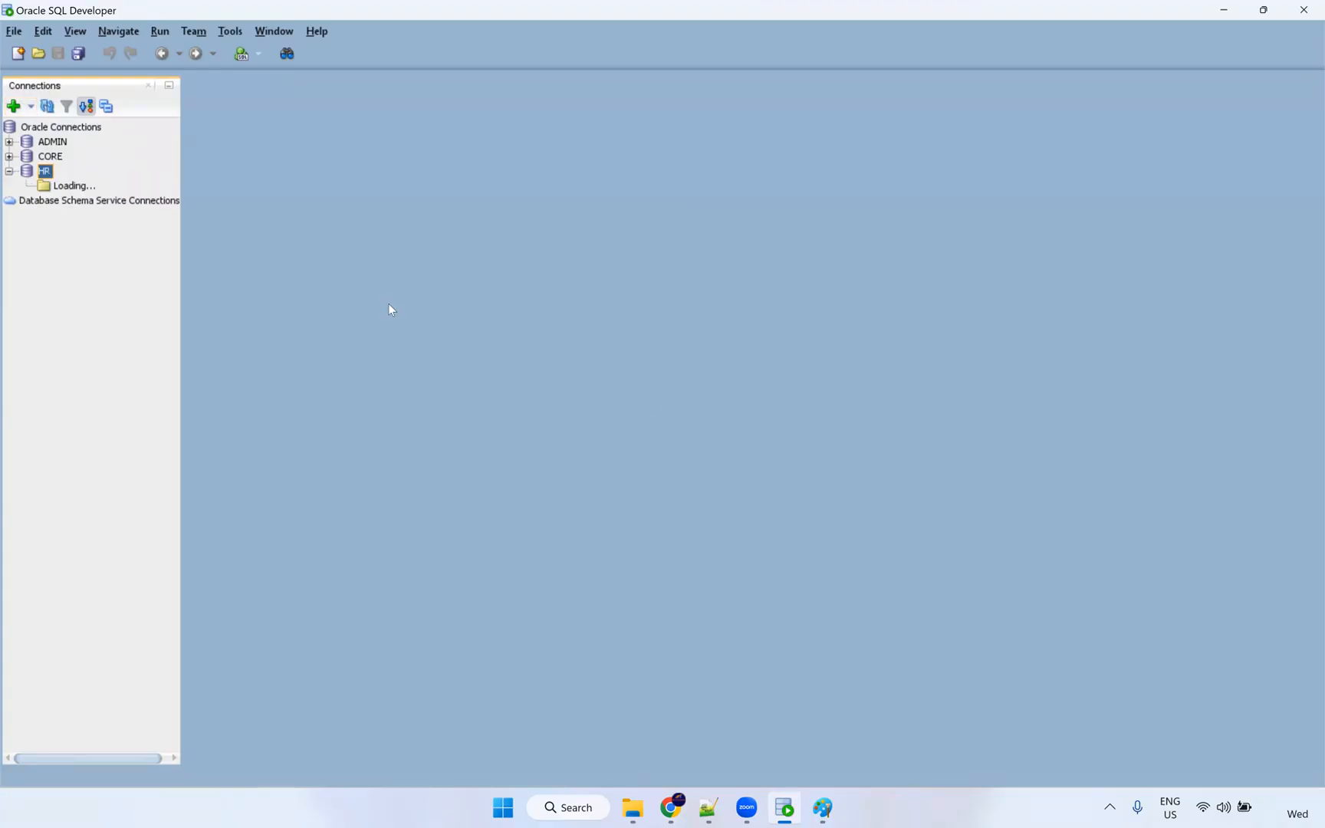
type("hr")
key("Return")
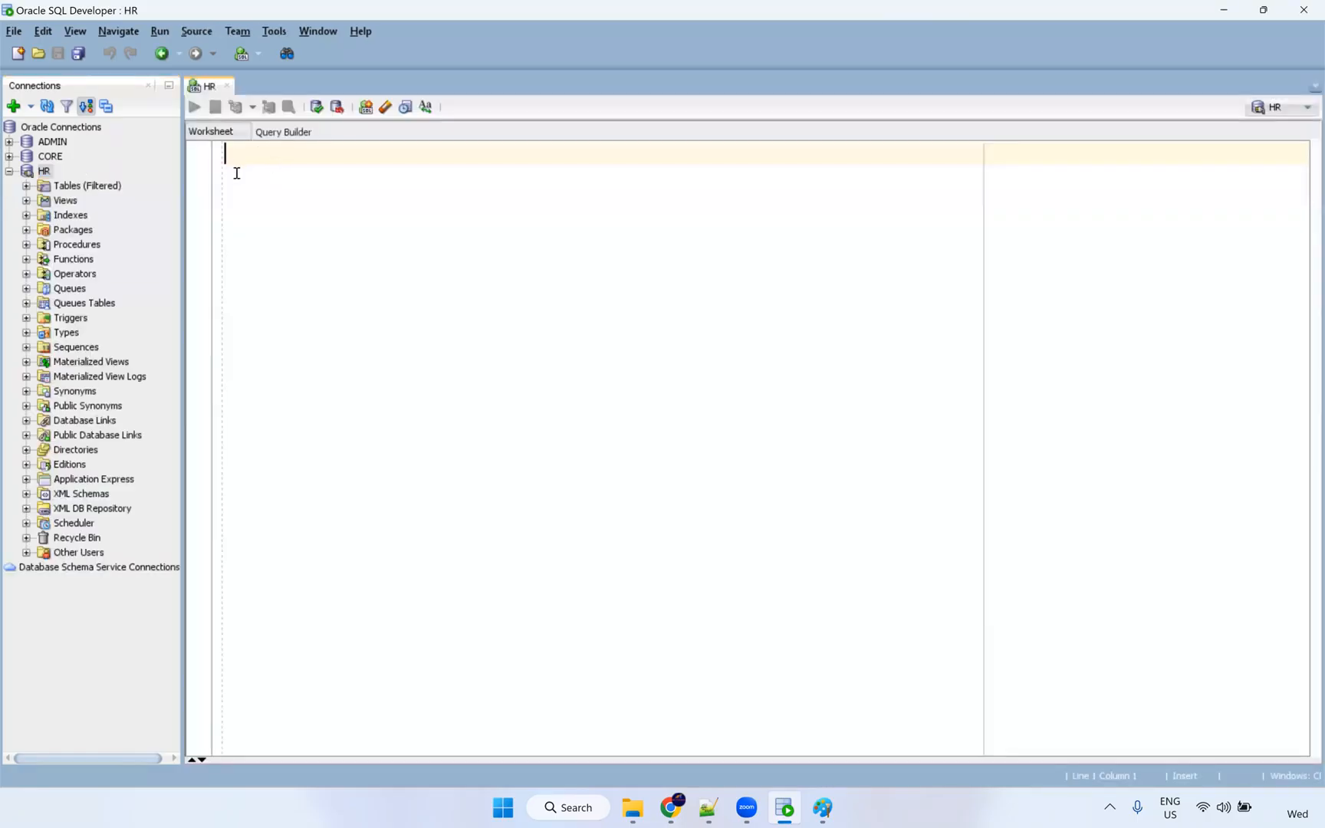
type("select")
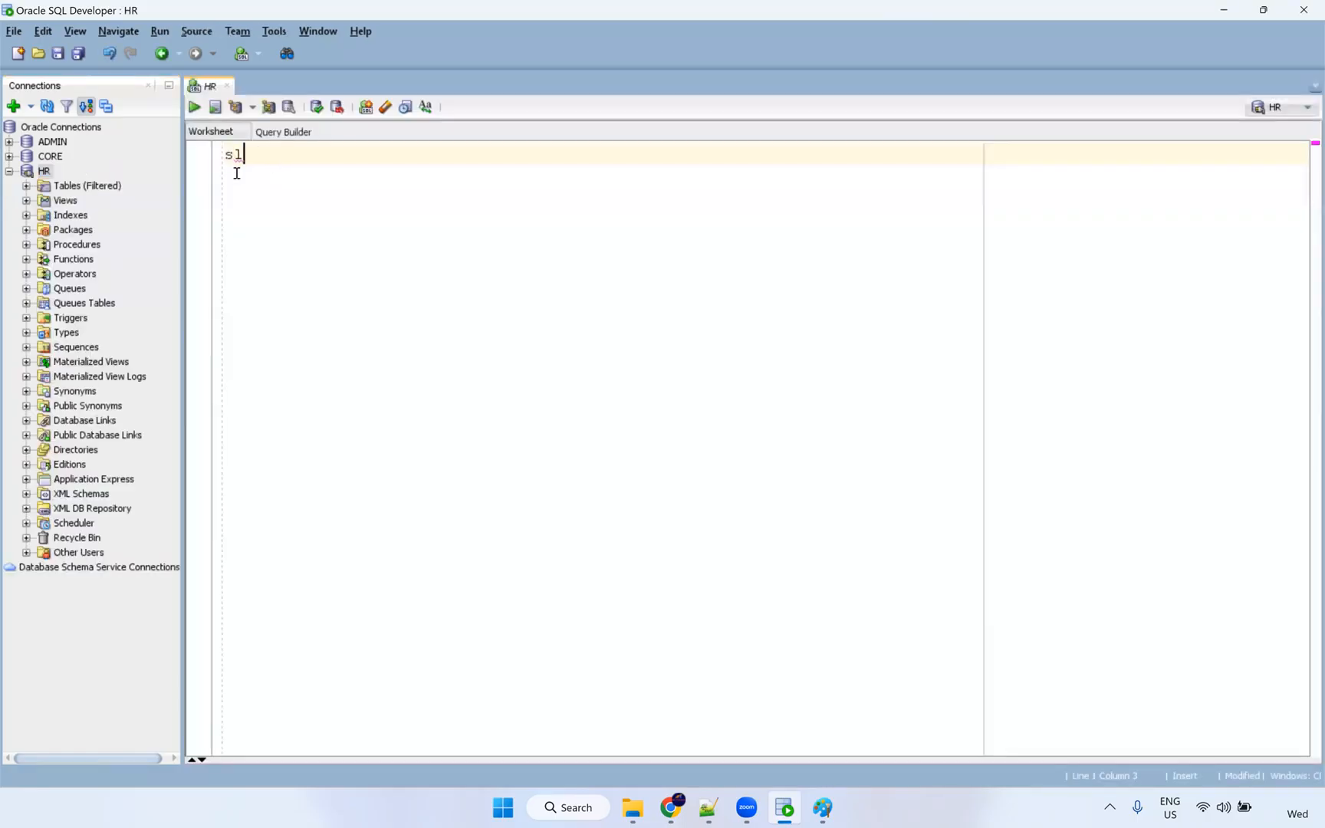
type(" * from employees;")
key("ctrl+Return")
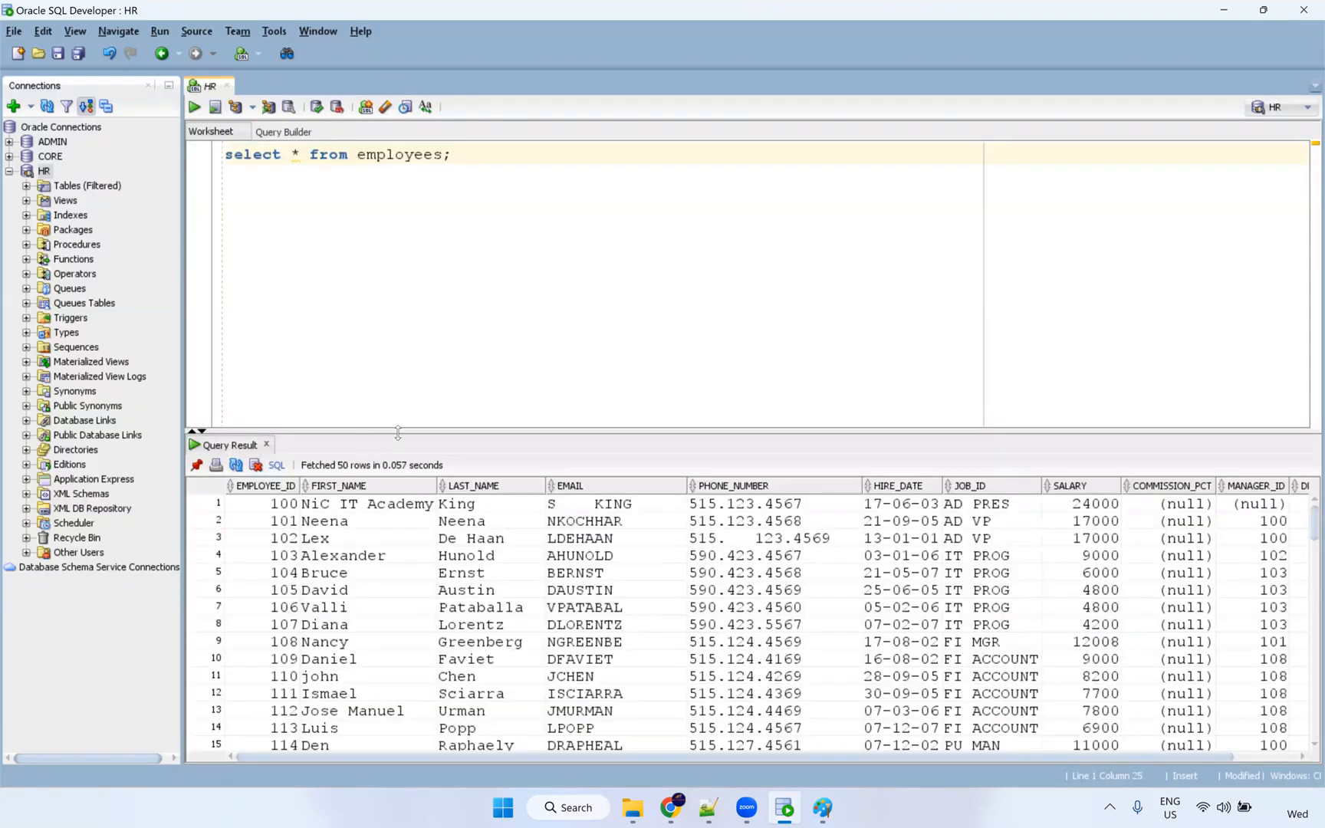
Enlarge the query results grid, dismiss its actions menu, and bring Paint to the front.
left_click_drag(398, 429, 401, 398)
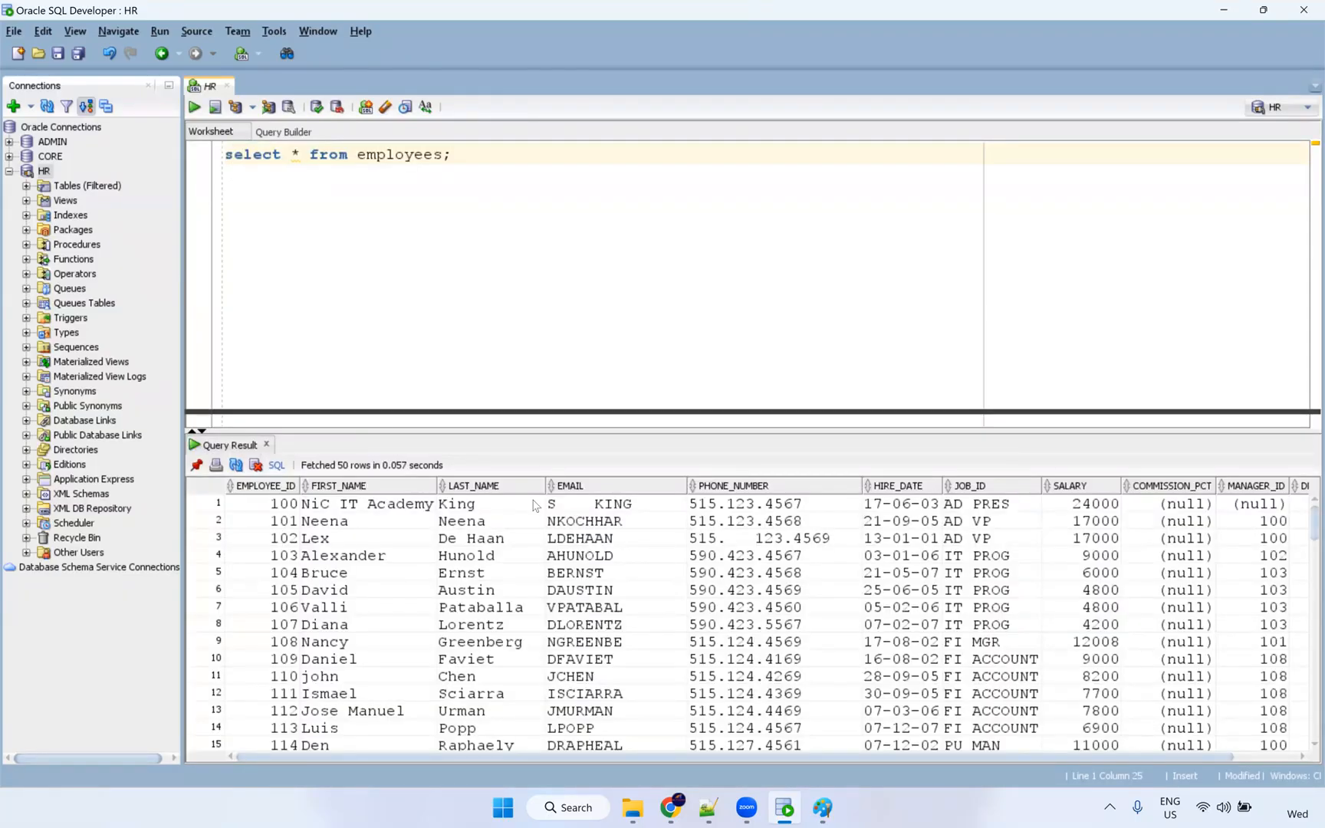
right_click(453, 496)
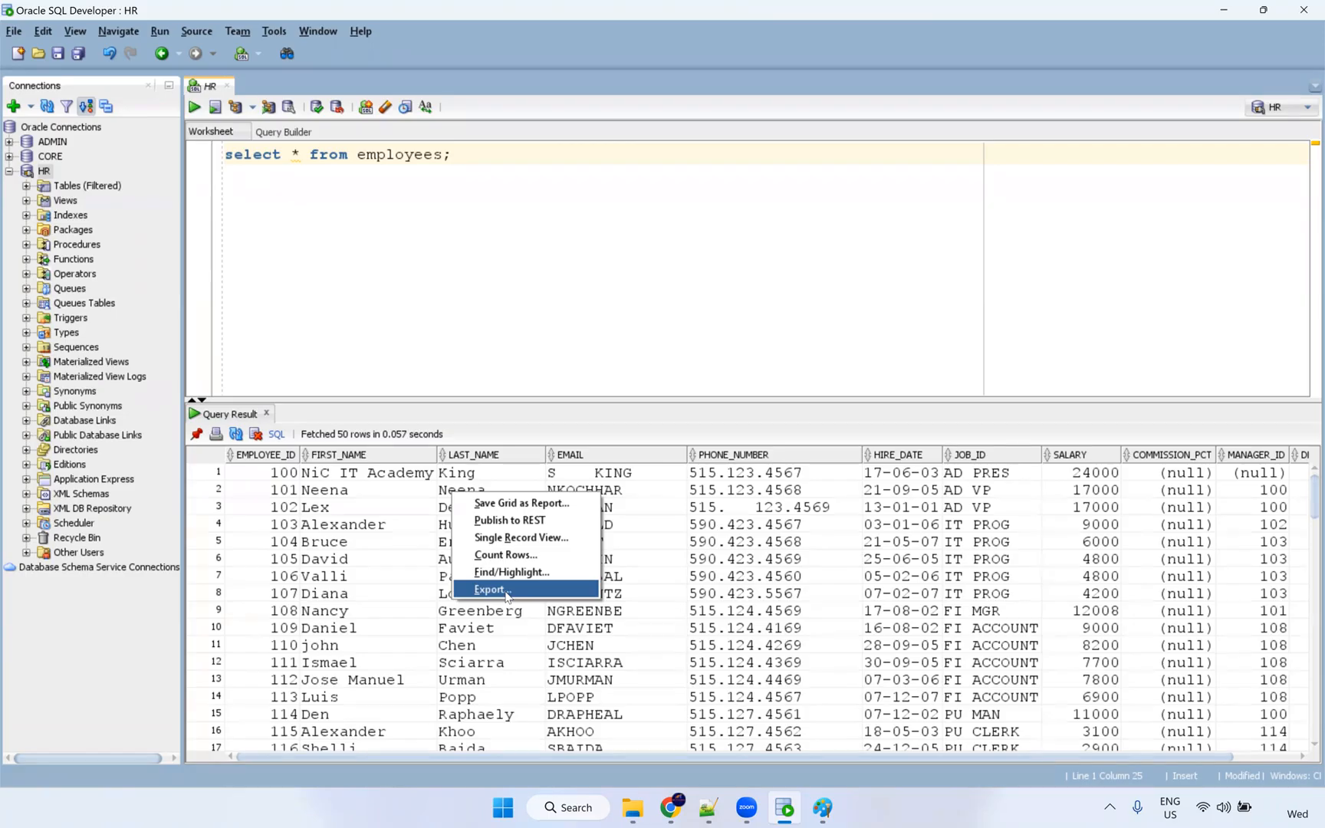
left_click(730, 664)
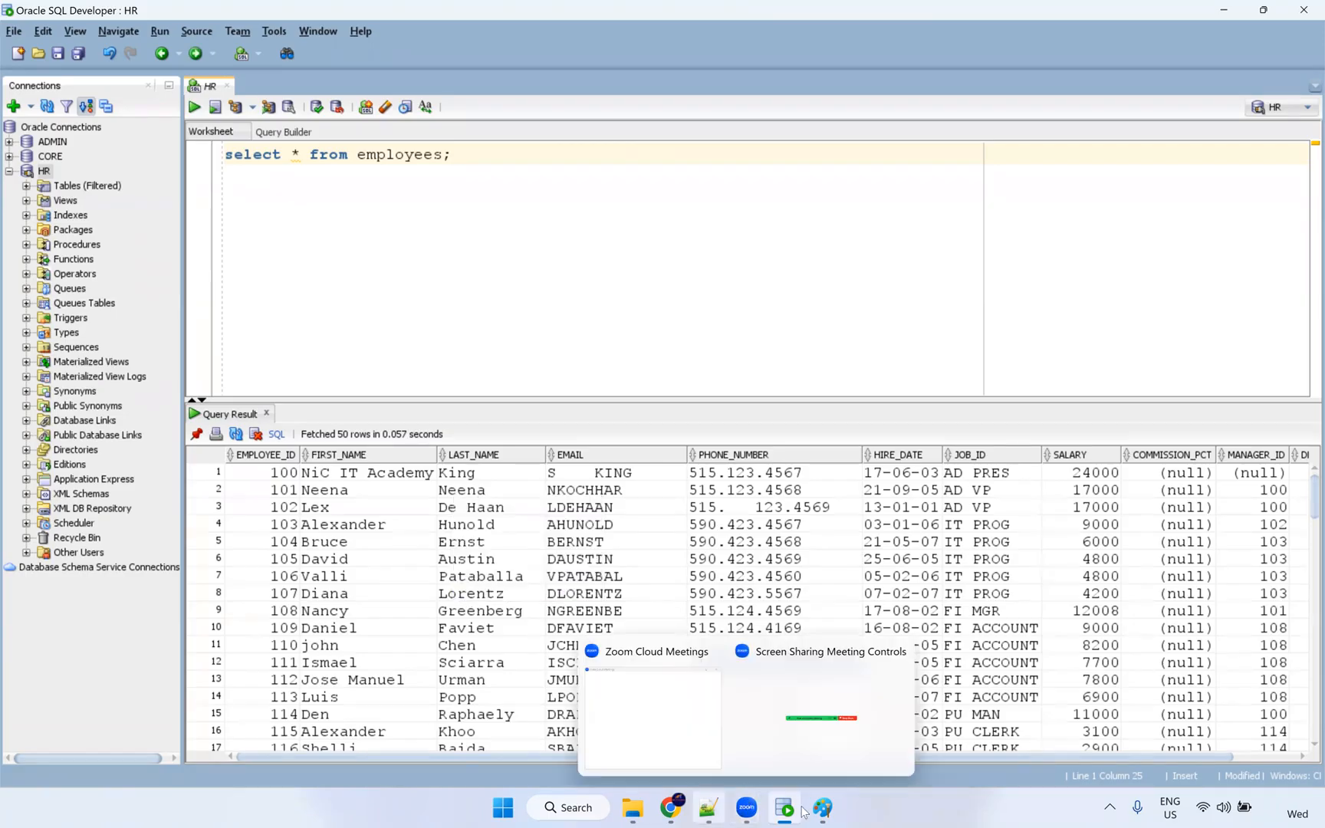
left_click(830, 810)
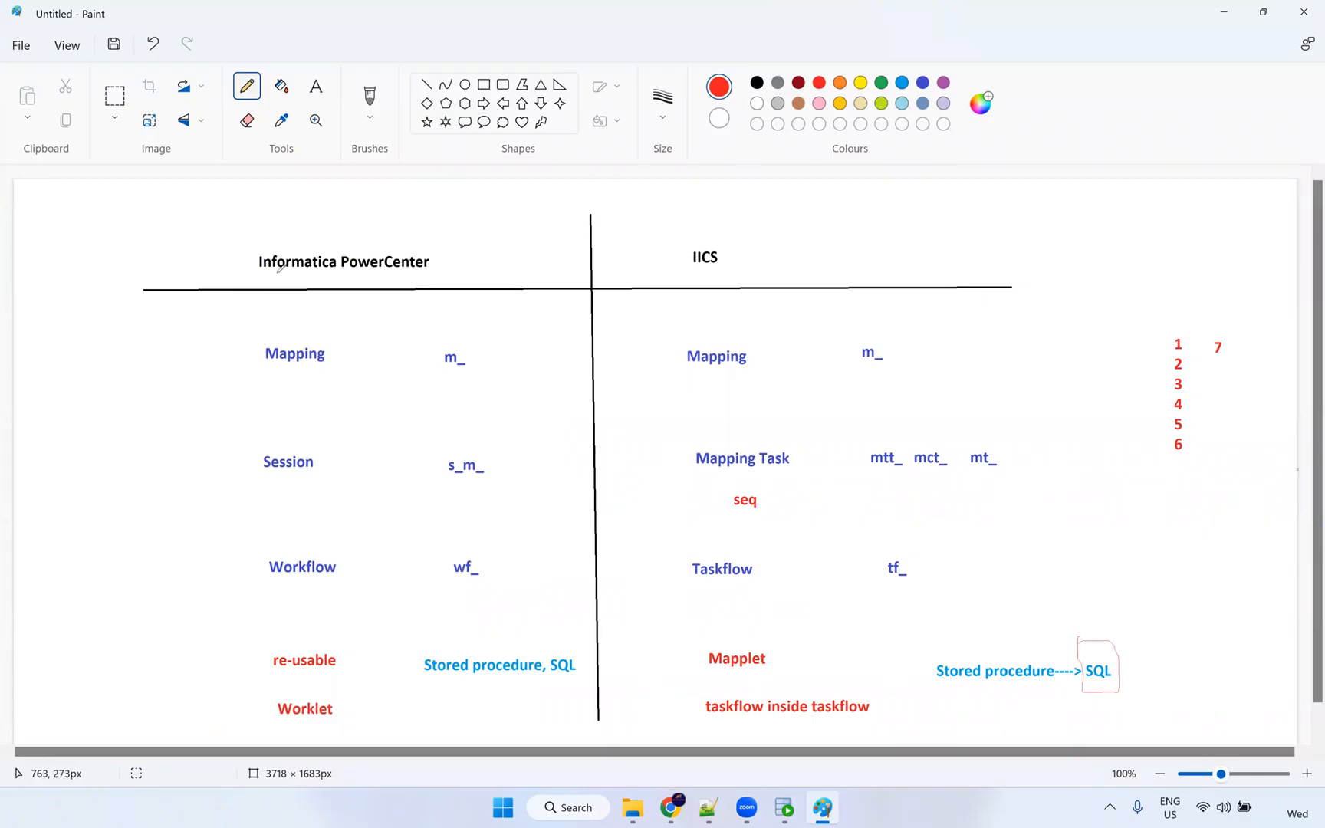
Save the comparison chart as iics_vs_IPC in PNG format, then start a new blank canvas.
left_click(22, 45)
left_click(504, 312)
type("ii")
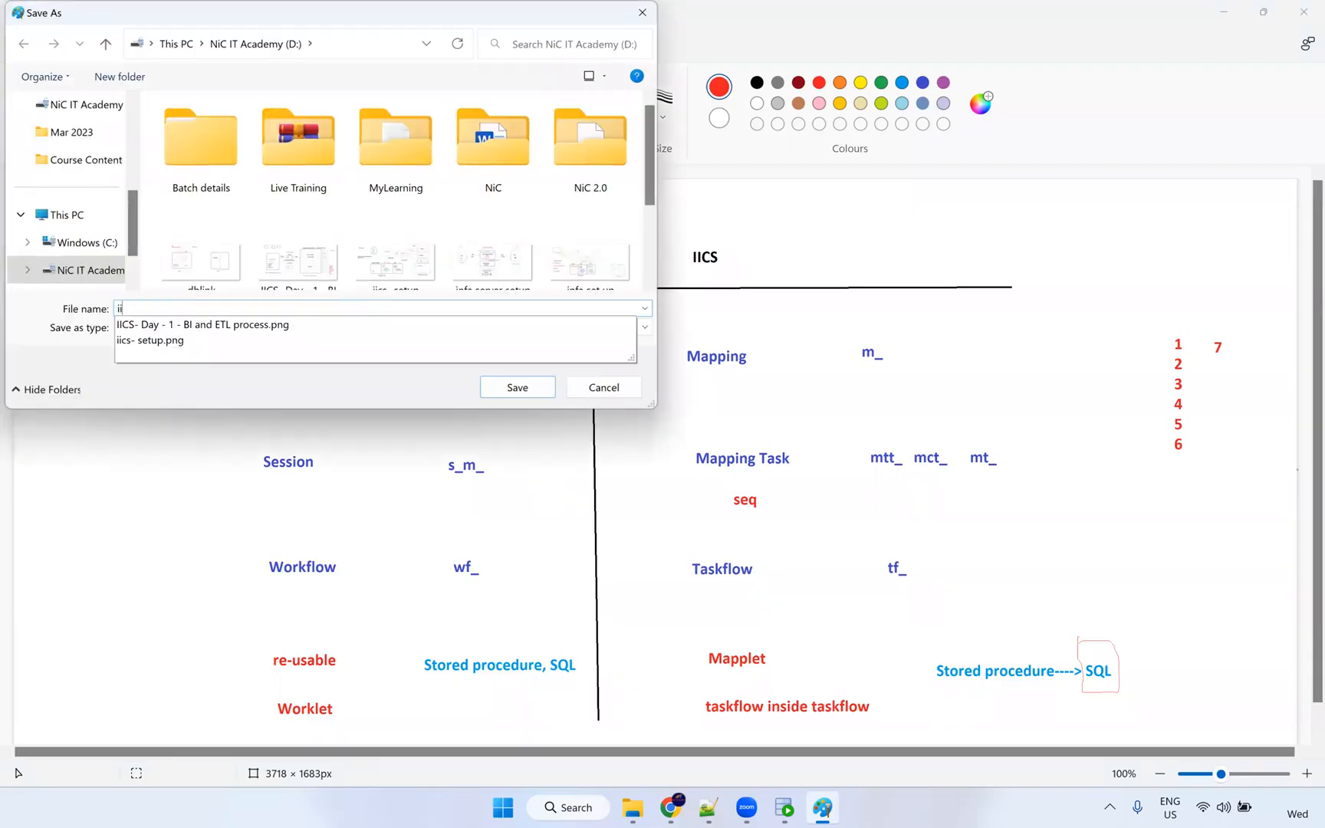
type("cs_vs_IPC")
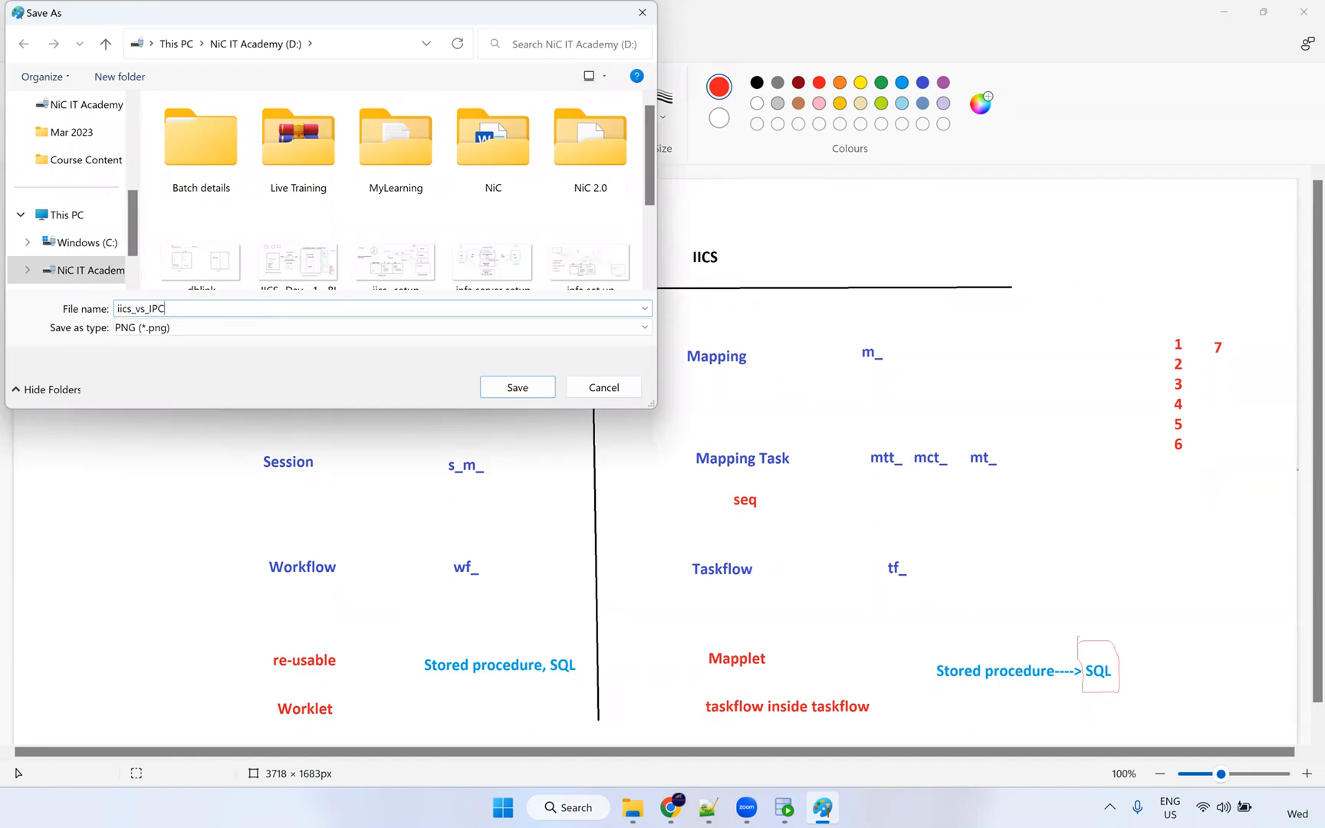
key("Return")
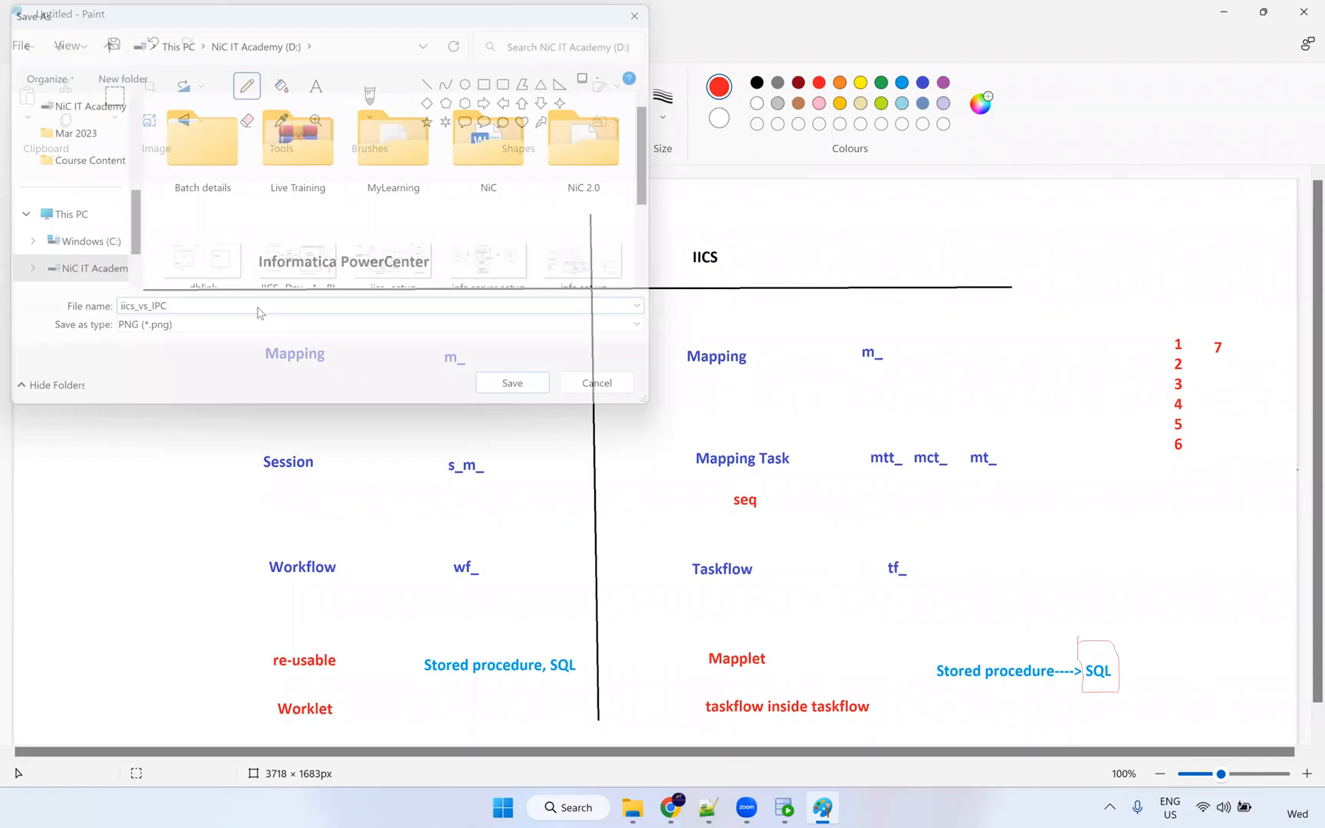
left_click(17, 44)
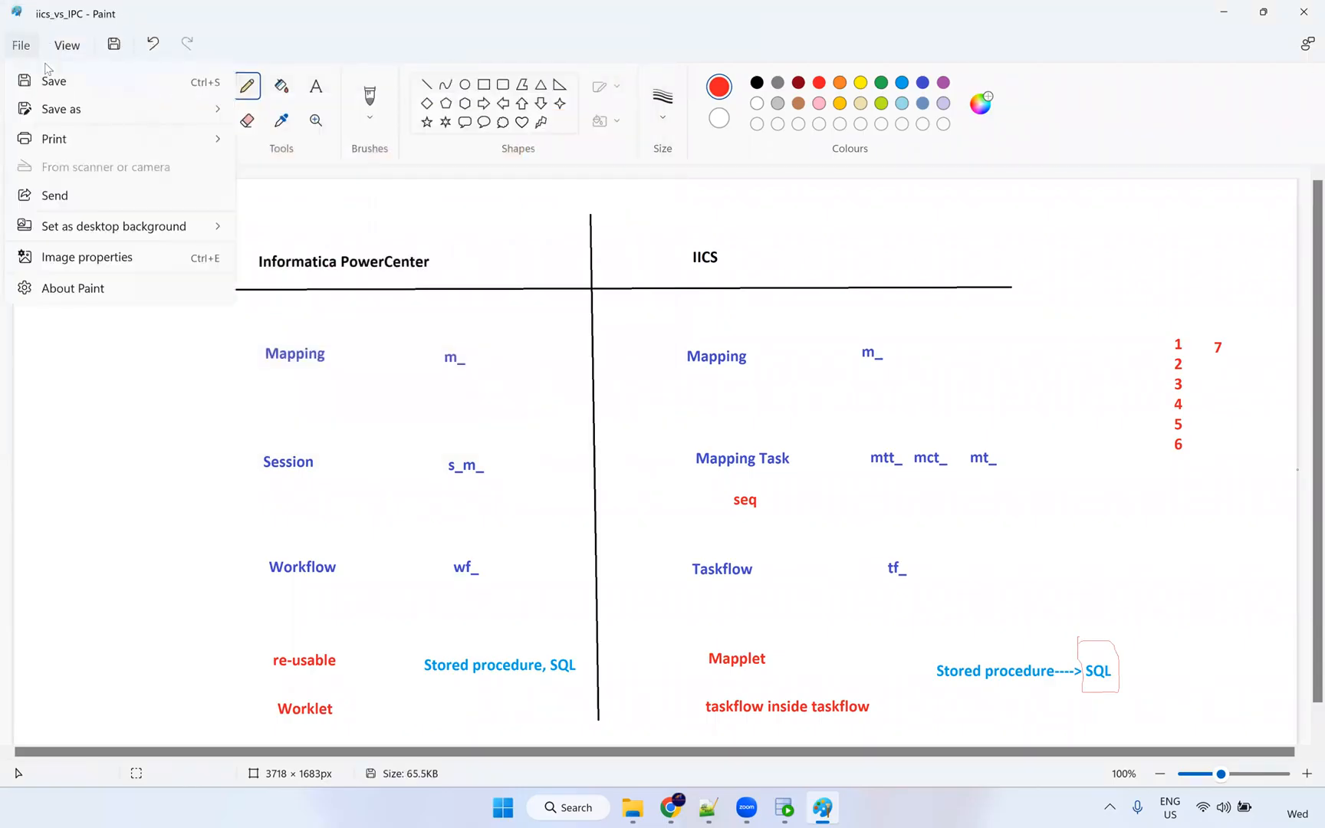
left_click(51, 75)
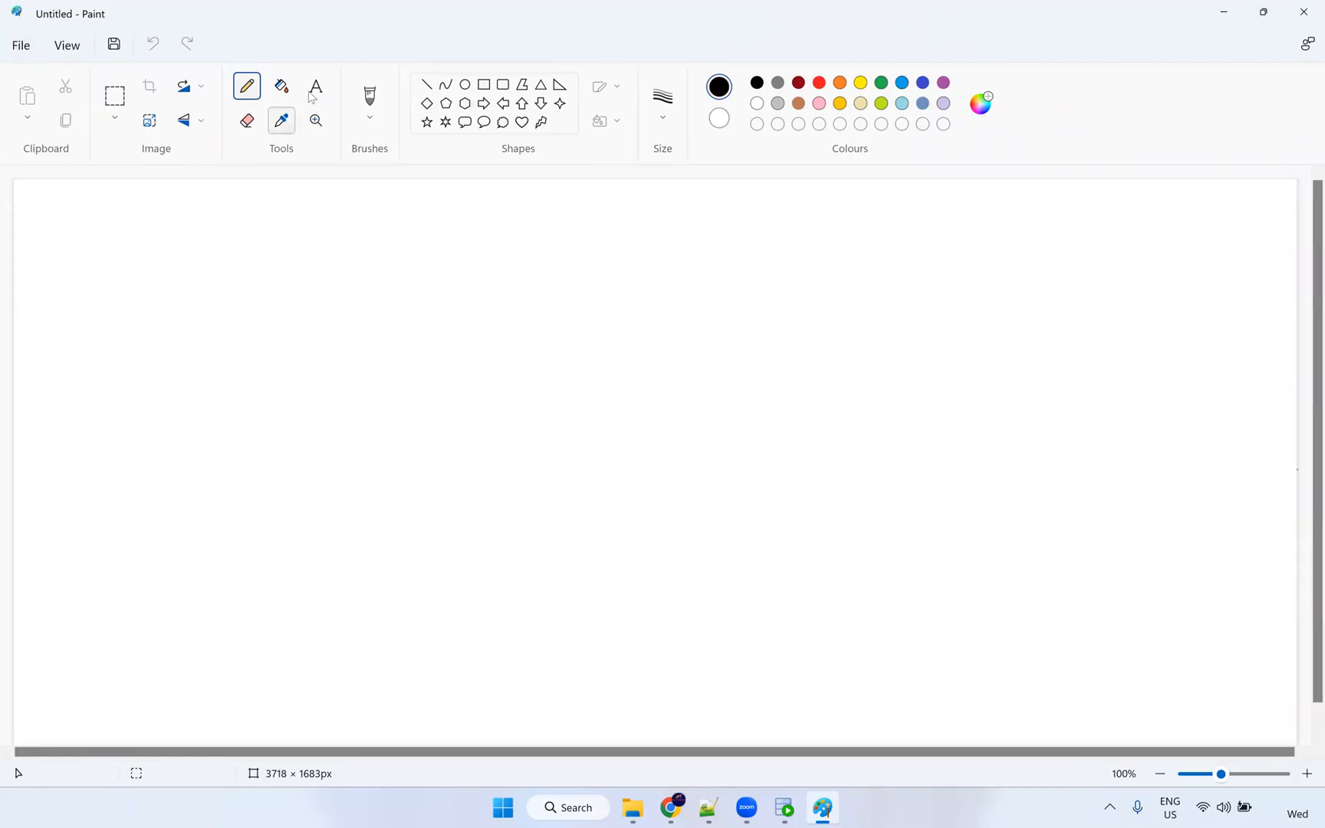
Draw a pentagon outline at the left of the canvas and a tall rounded rectangle to its right.
left_click(502, 84)
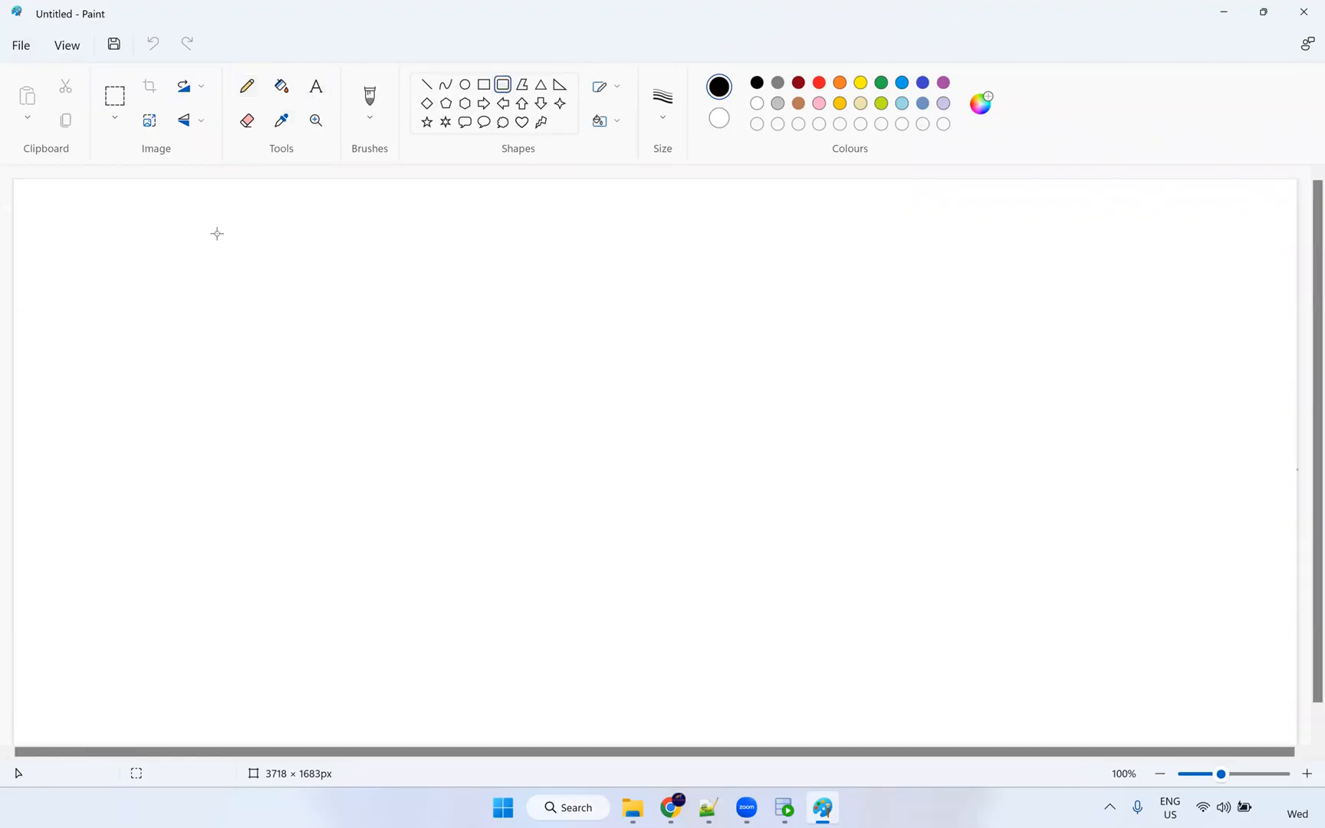
left_click(446, 102)
left_click_drag(151, 289, 269, 407)
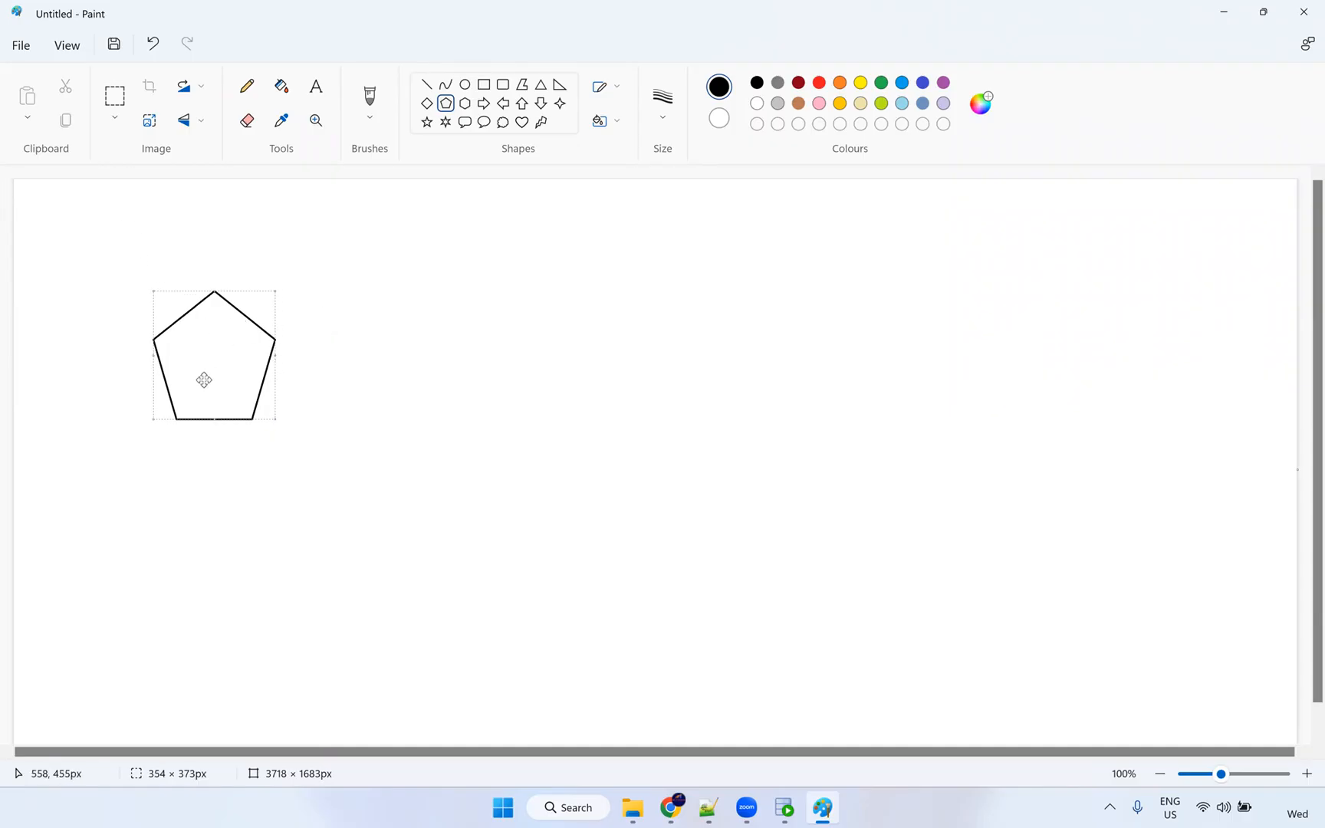
left_click(427, 392)
left_click(503, 86)
left_click_drag(643, 282, 788, 452)
left_click(435, 387)
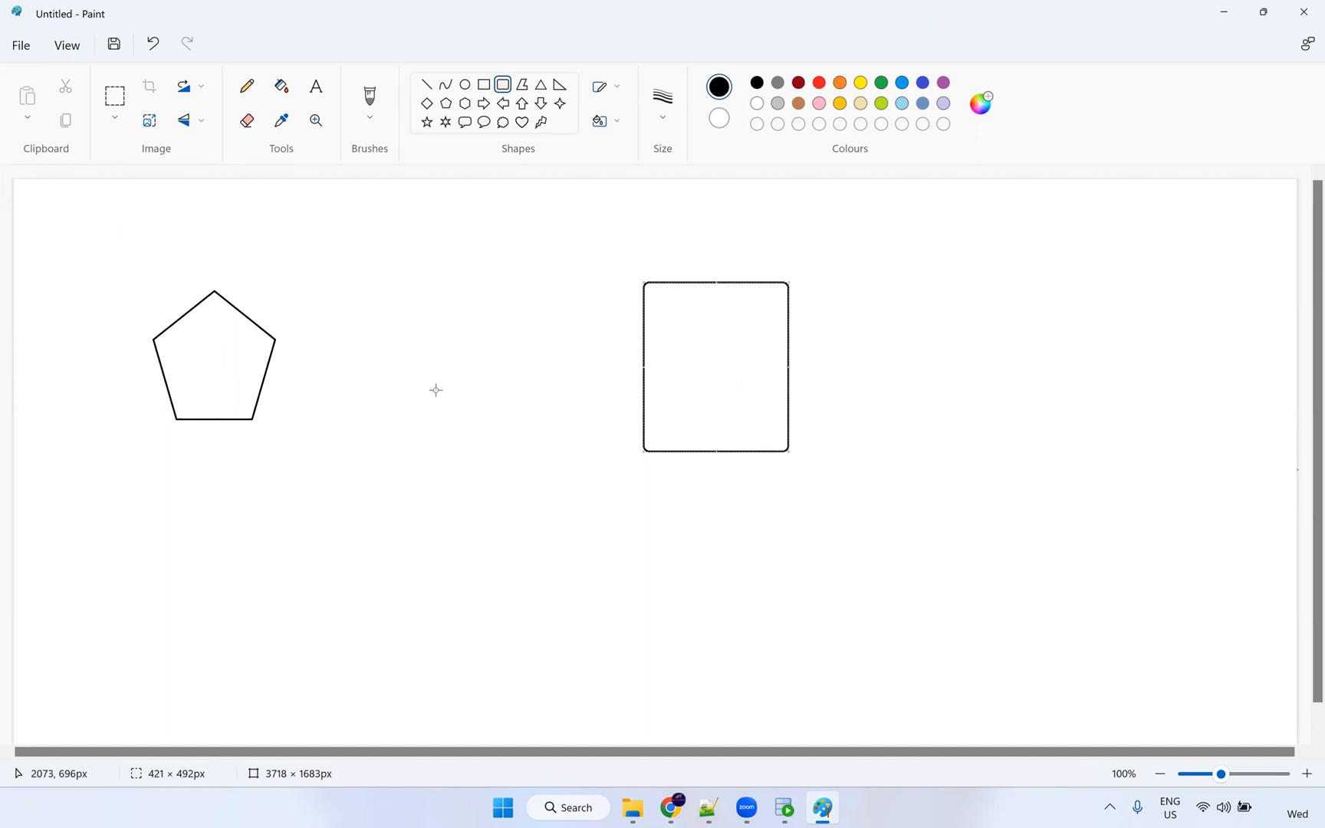
left_click(247, 86)
Draw a small rounded rectangle between the pentagon and the tall box.
left_click(503, 84)
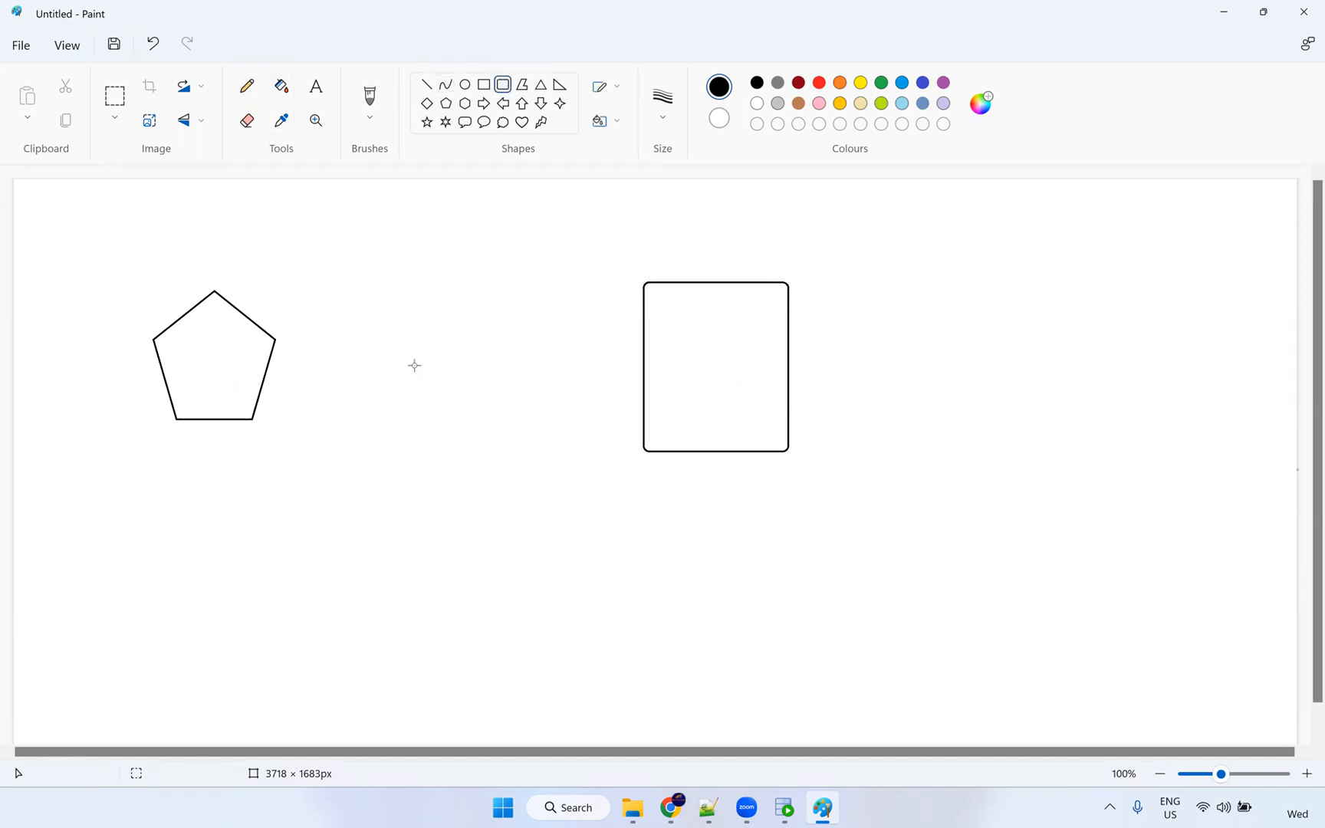
mouse_move(392, 345)
left_mouse_down()
mouse_move(433, 381)
mouse_move(497, 403)
left_mouse_up()
left_click(343, 383)
Label the pentagon FF and list csv, txt, excel, json, xml below it.
left_click(316, 86)
left_click(197, 357)
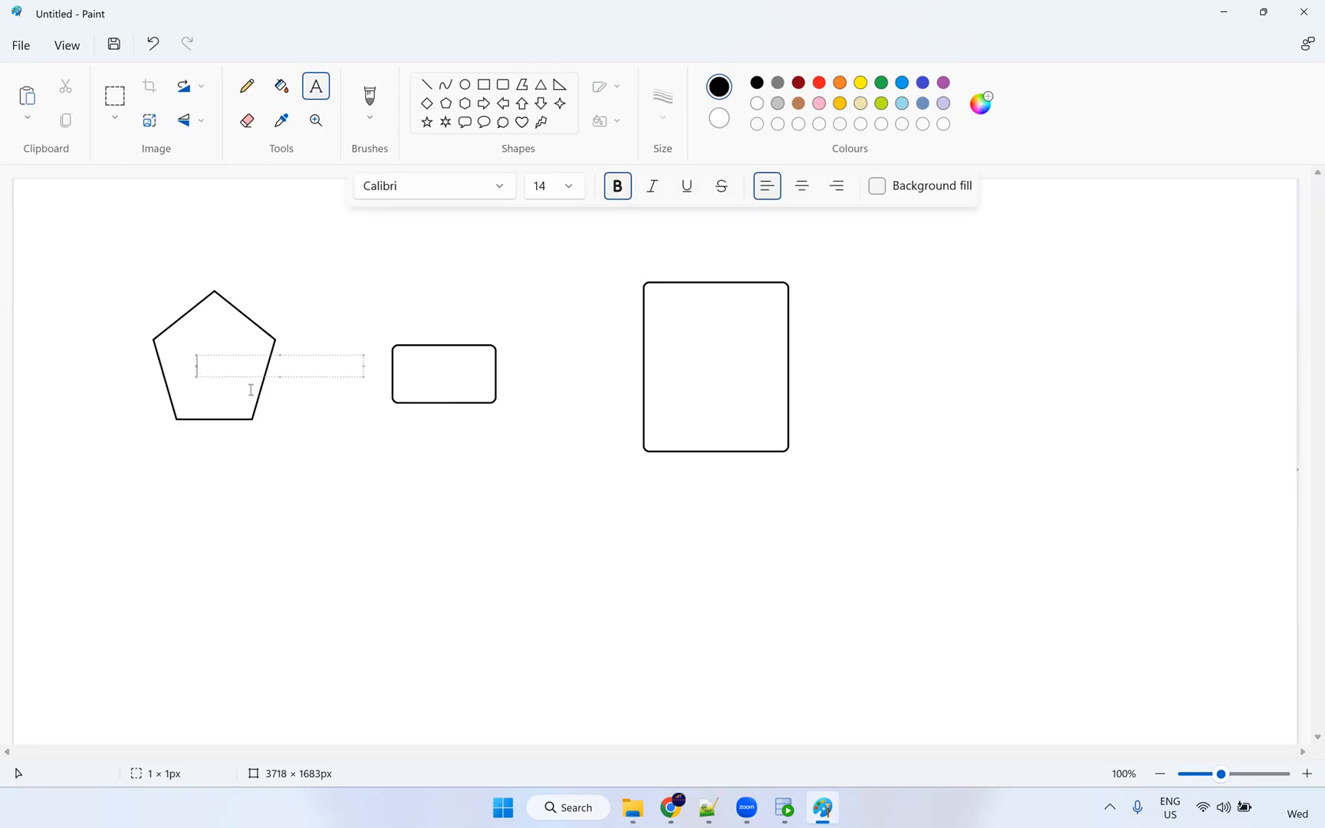
type("FF")
left_click(190, 447)
type("csv")
key("Return")
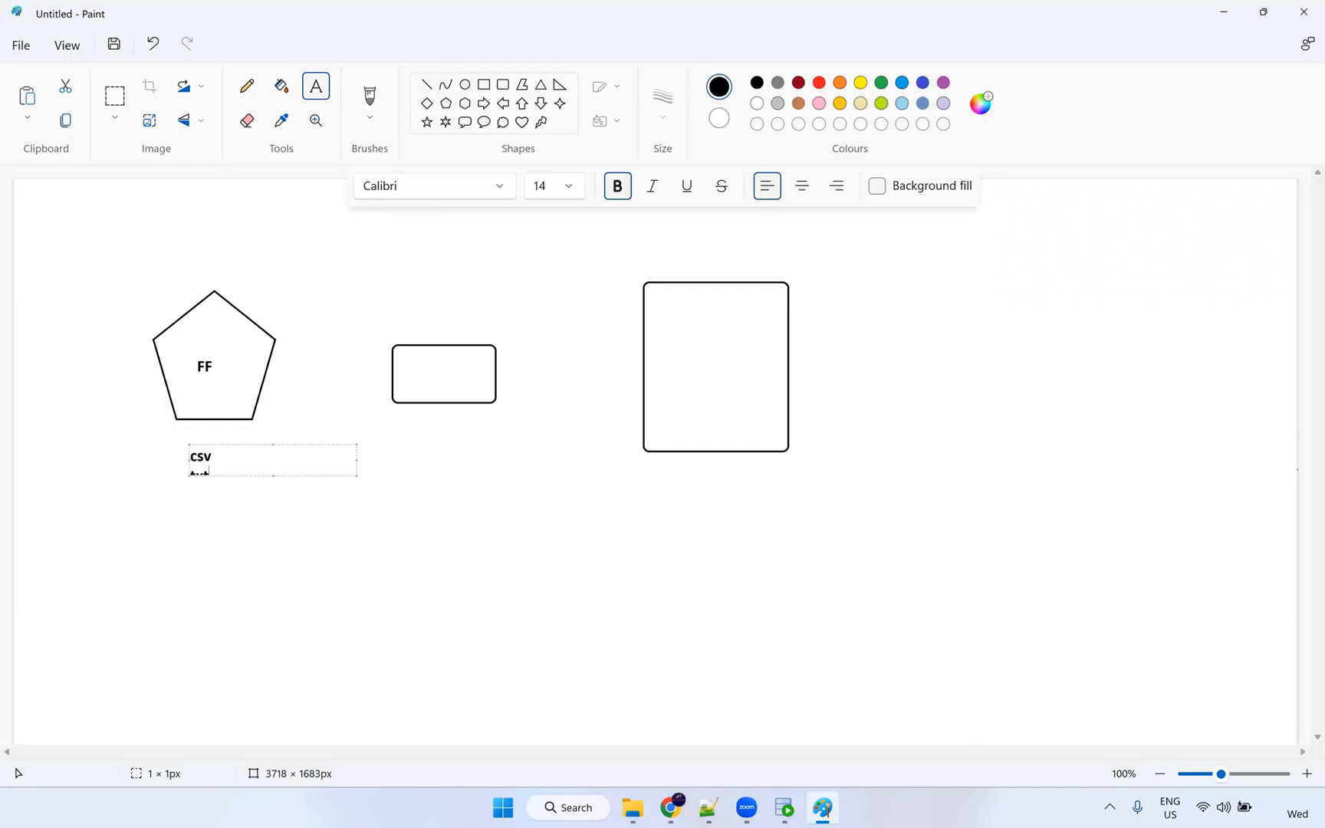
type("cel")
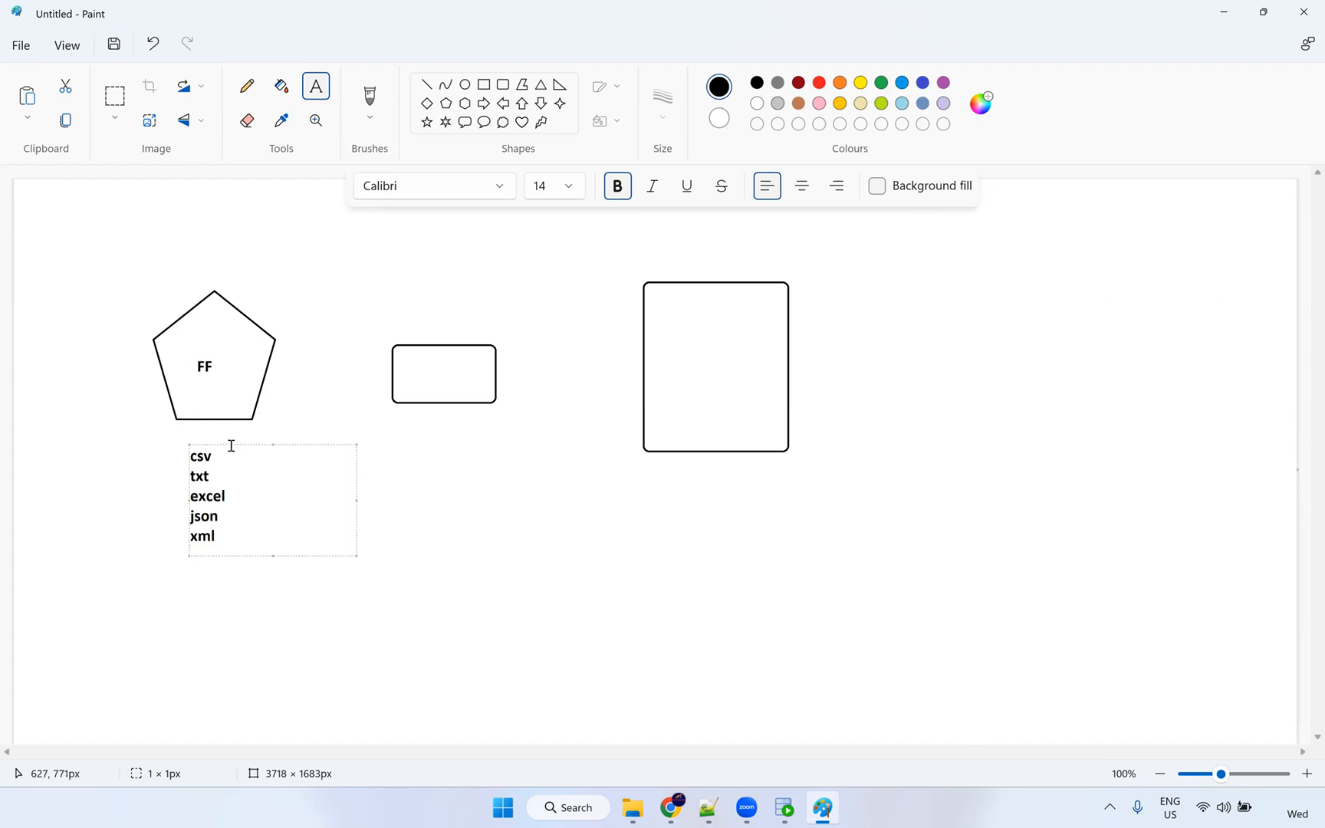
left_click_drag(229, 442, 242, 430)
left_click(310, 385)
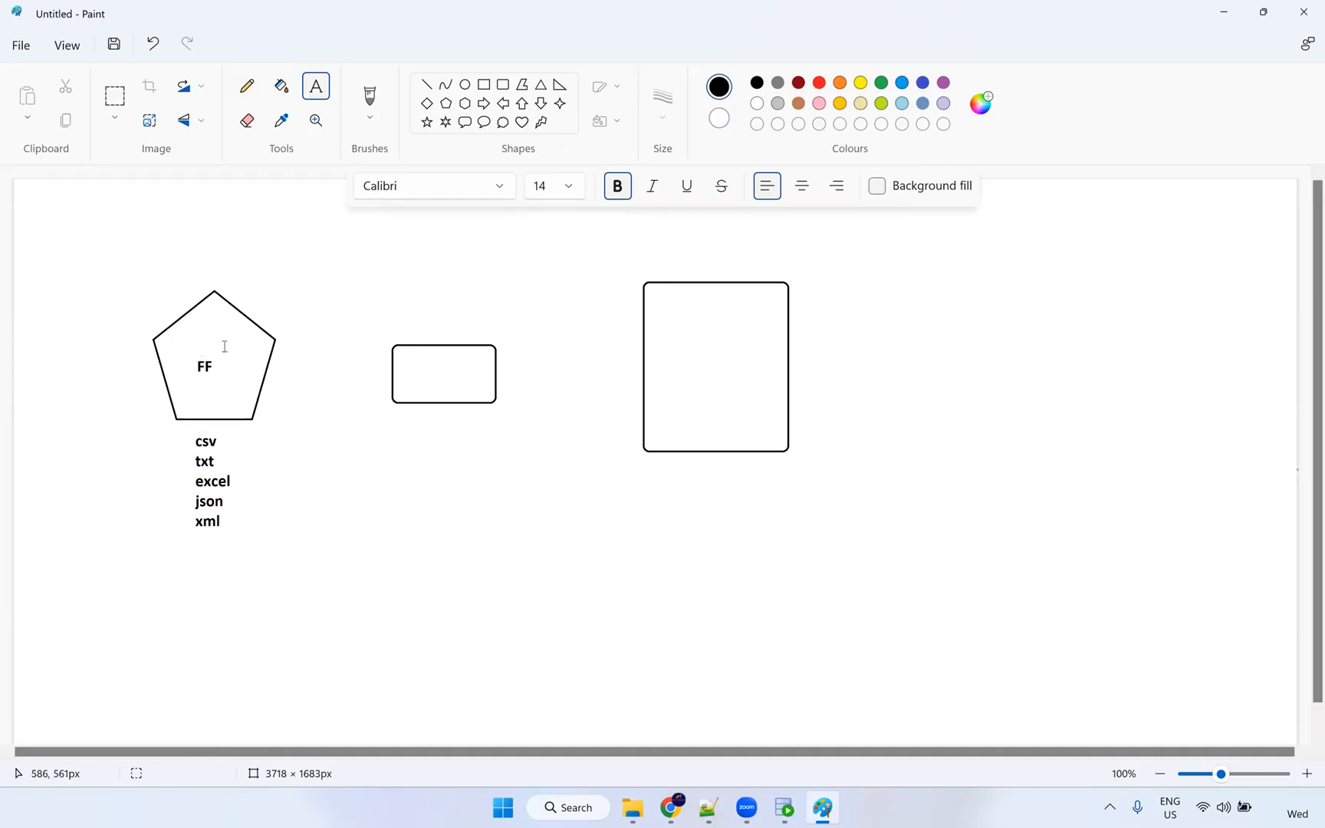
Draw pencil lines linking the pentagon to the small box and the small box to the tall box.
left_click(247, 86)
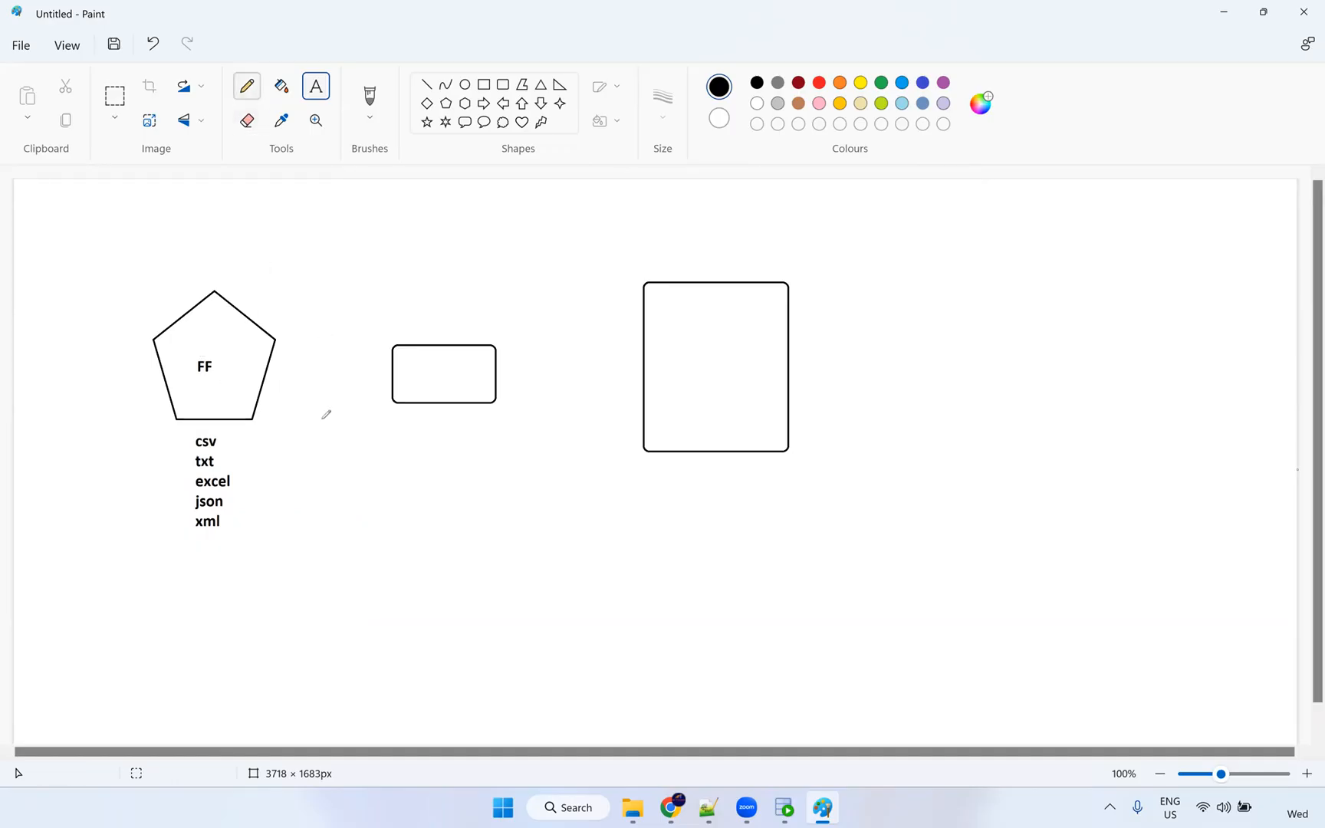
left_click_drag(268, 374, 389, 369)
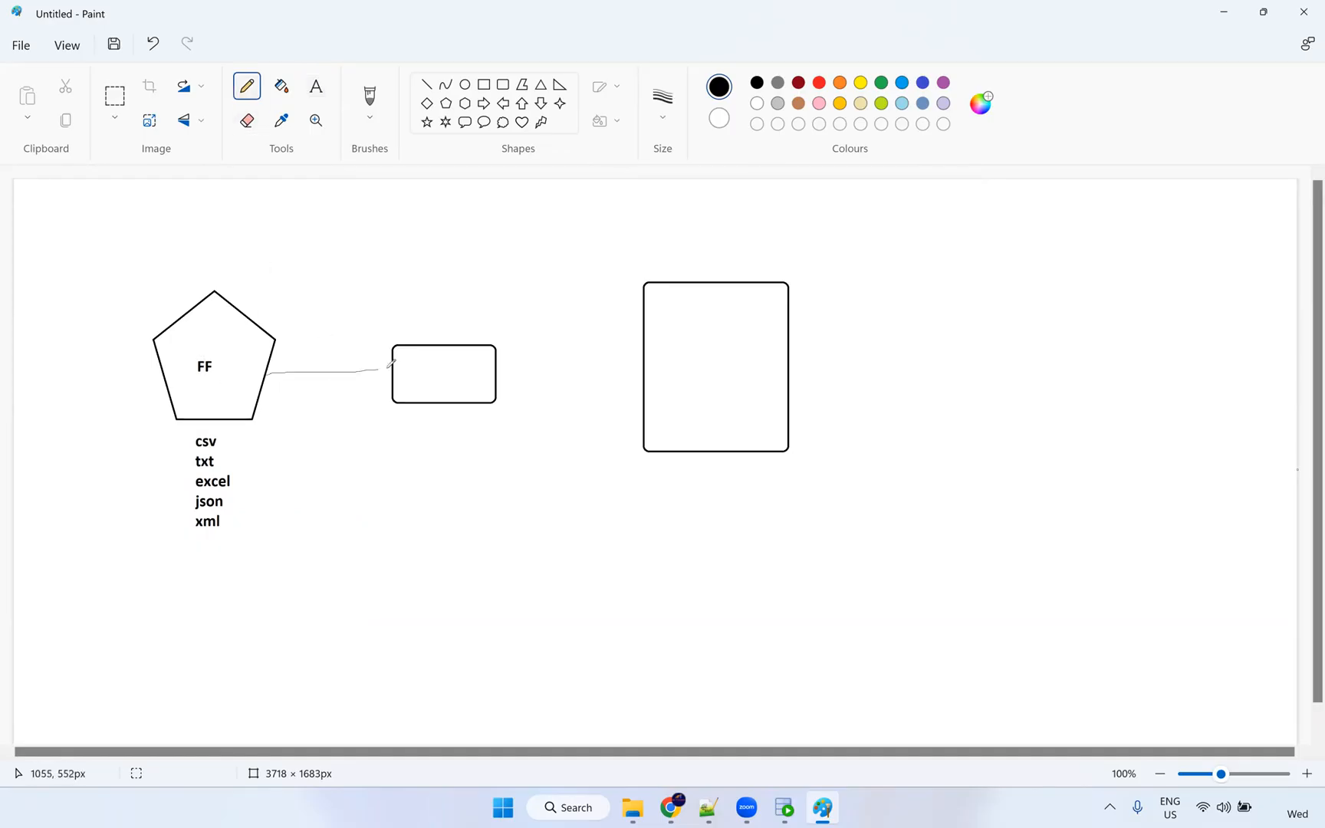
mouse_move(498, 372)
left_mouse_down()
mouse_move(645, 374)
mouse_move(621, 386)
left_mouse_up()
Caption the tall box 'RDBMS - Oracle' below it.
left_click(313, 92)
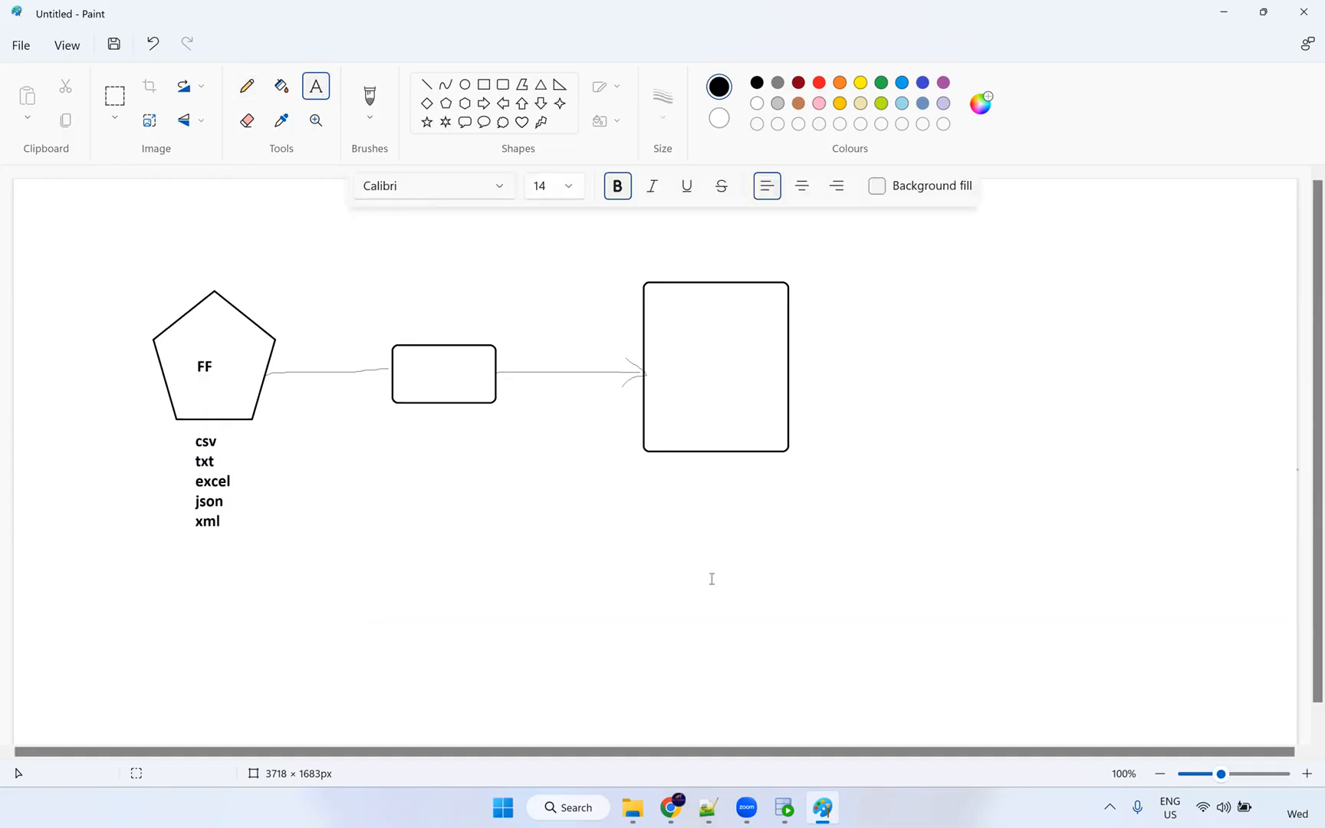
left_click(671, 472)
type("R")
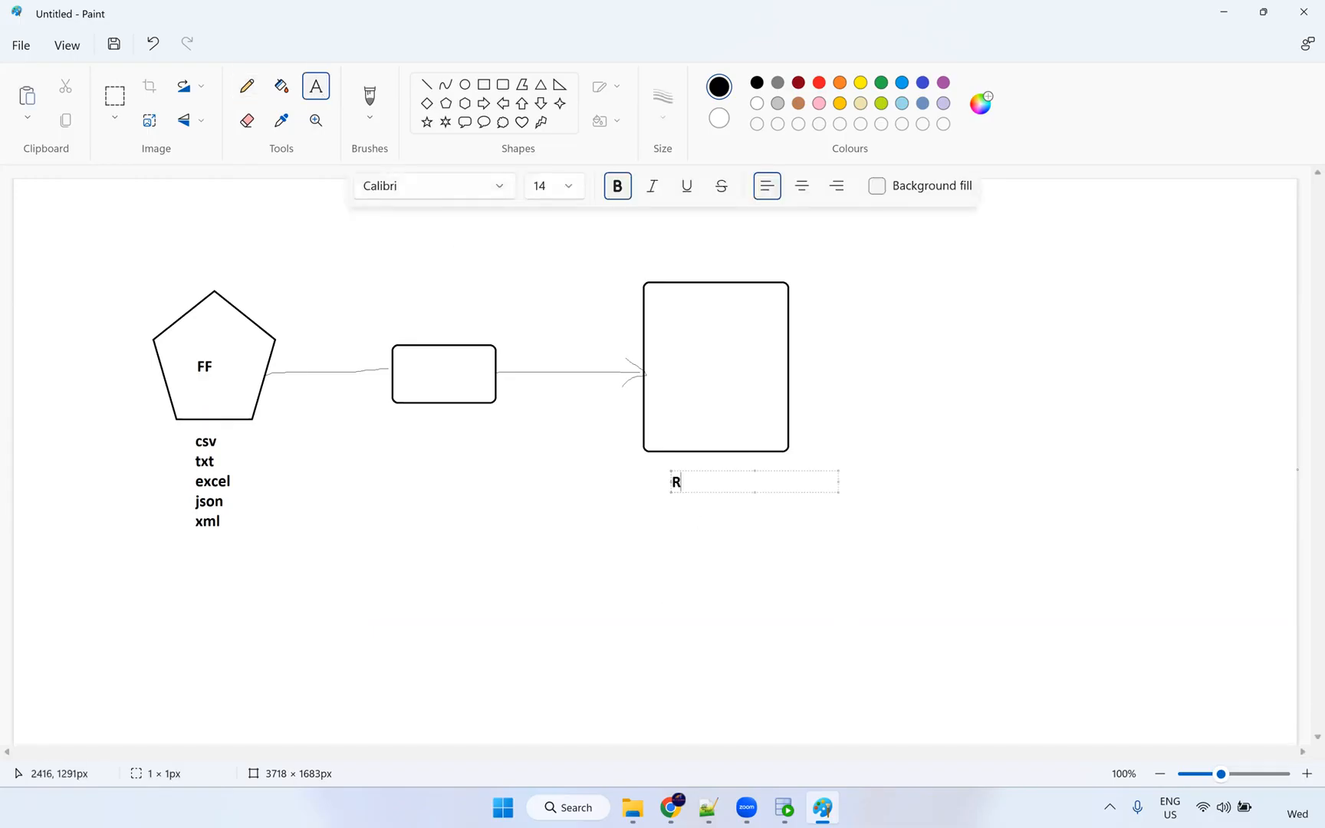
type("DBMS- Oracle")
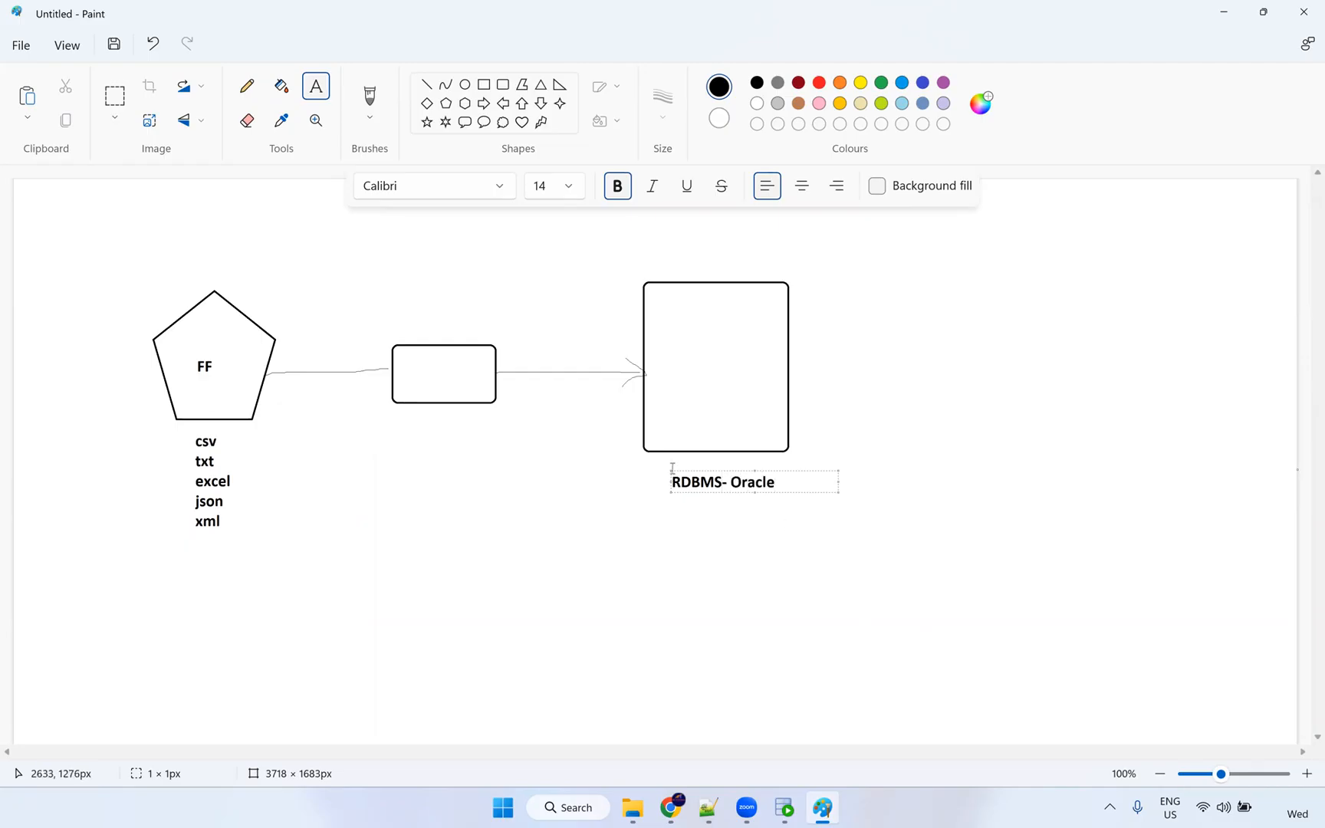
left_click(724, 482)
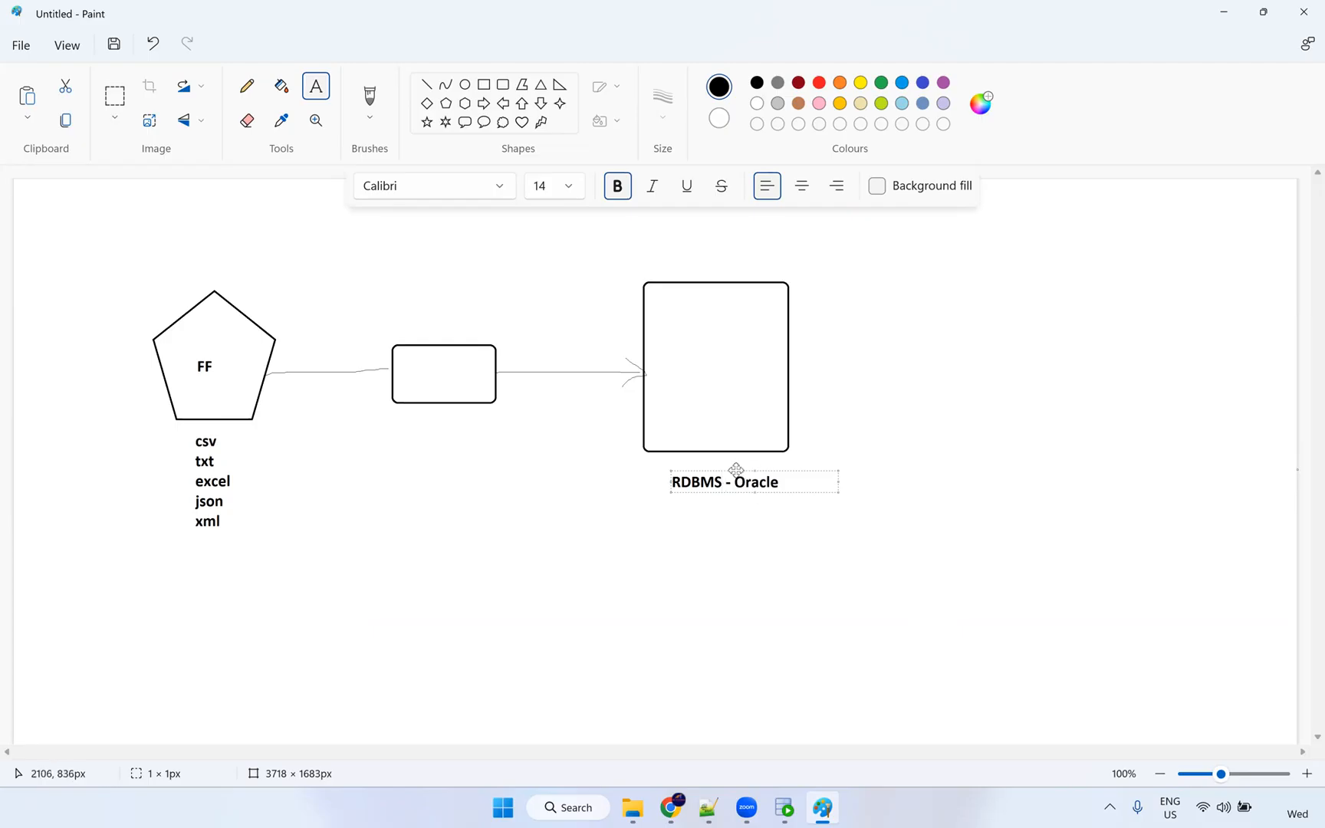
left_click_drag(735, 471, 720, 462)
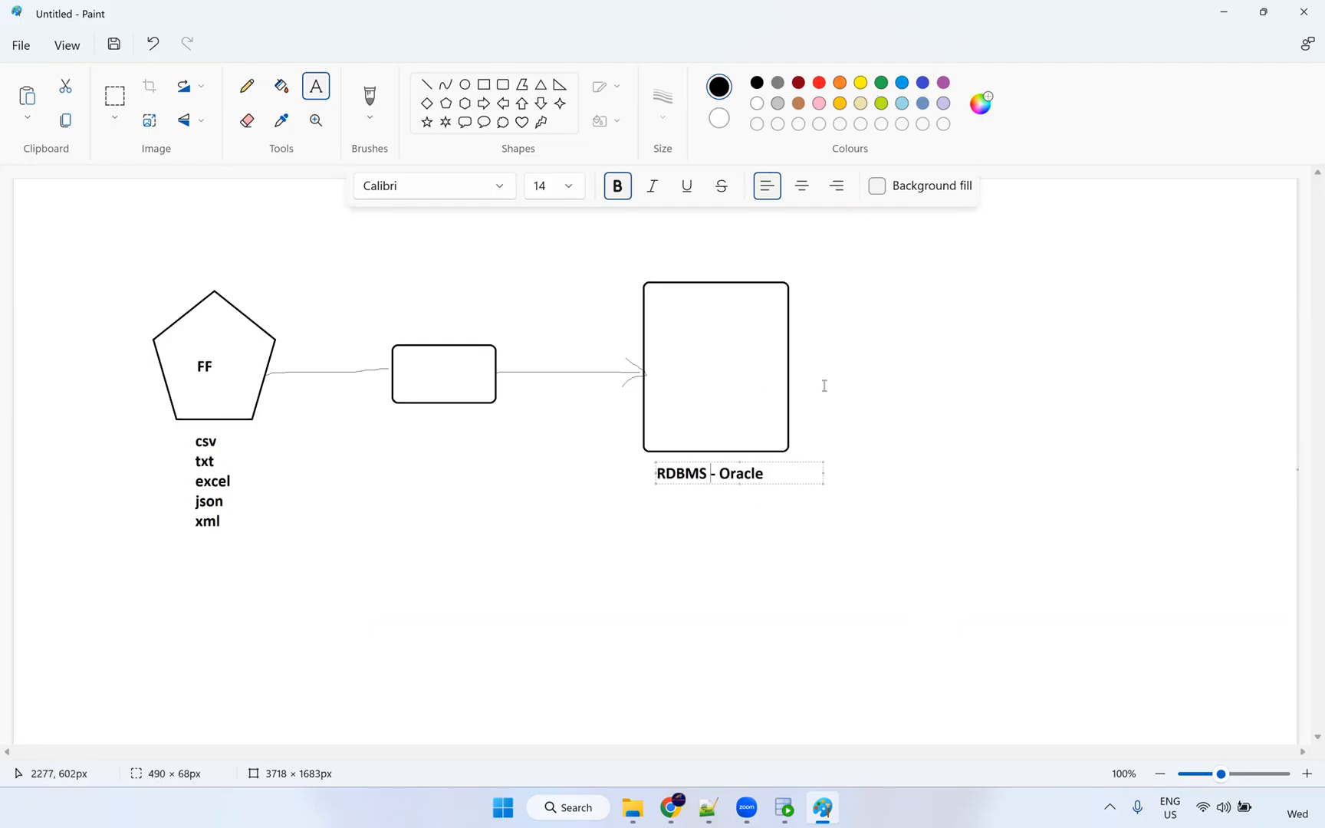
left_click(747, 353)
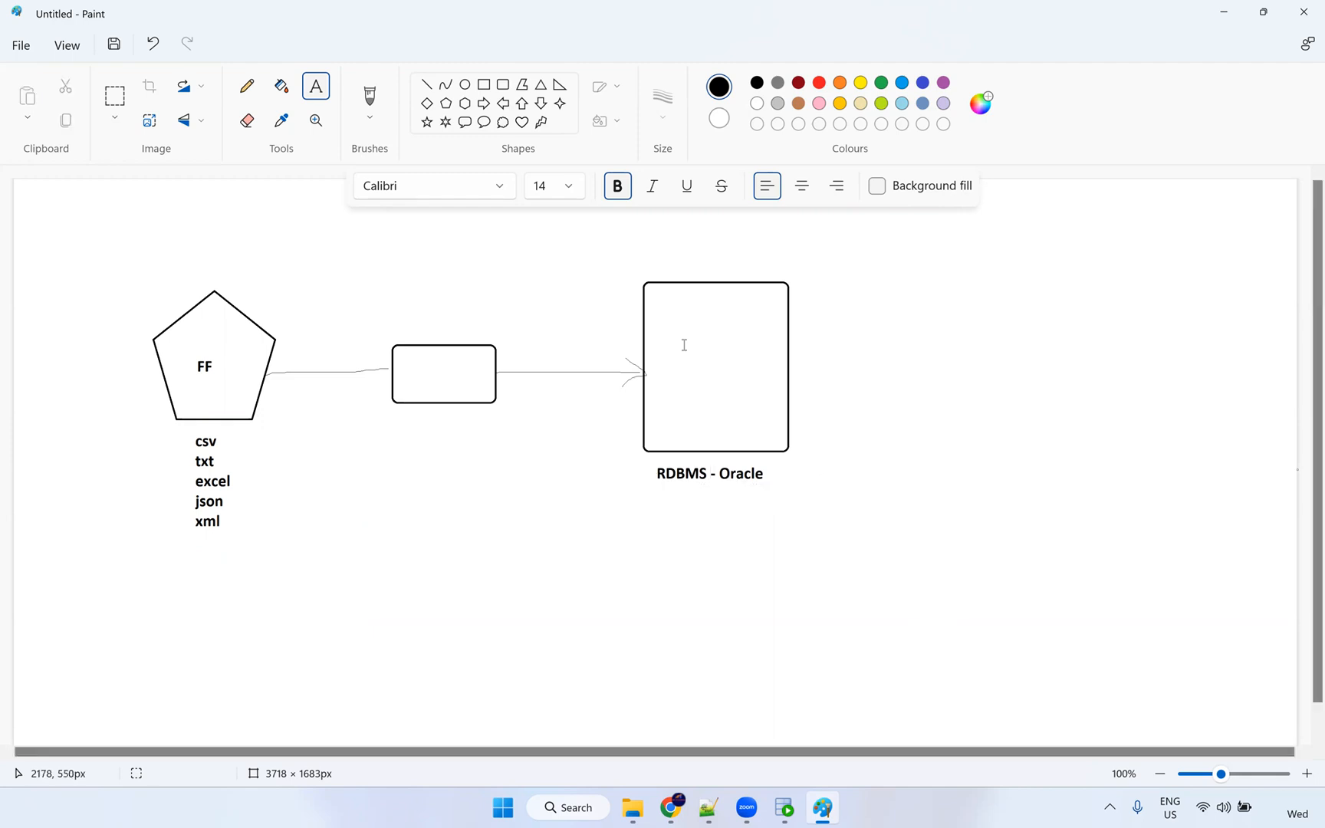
Add red labels T_employees in the tall box and S_FF_Employees.csv above the pentagon.
left_click(677, 345)
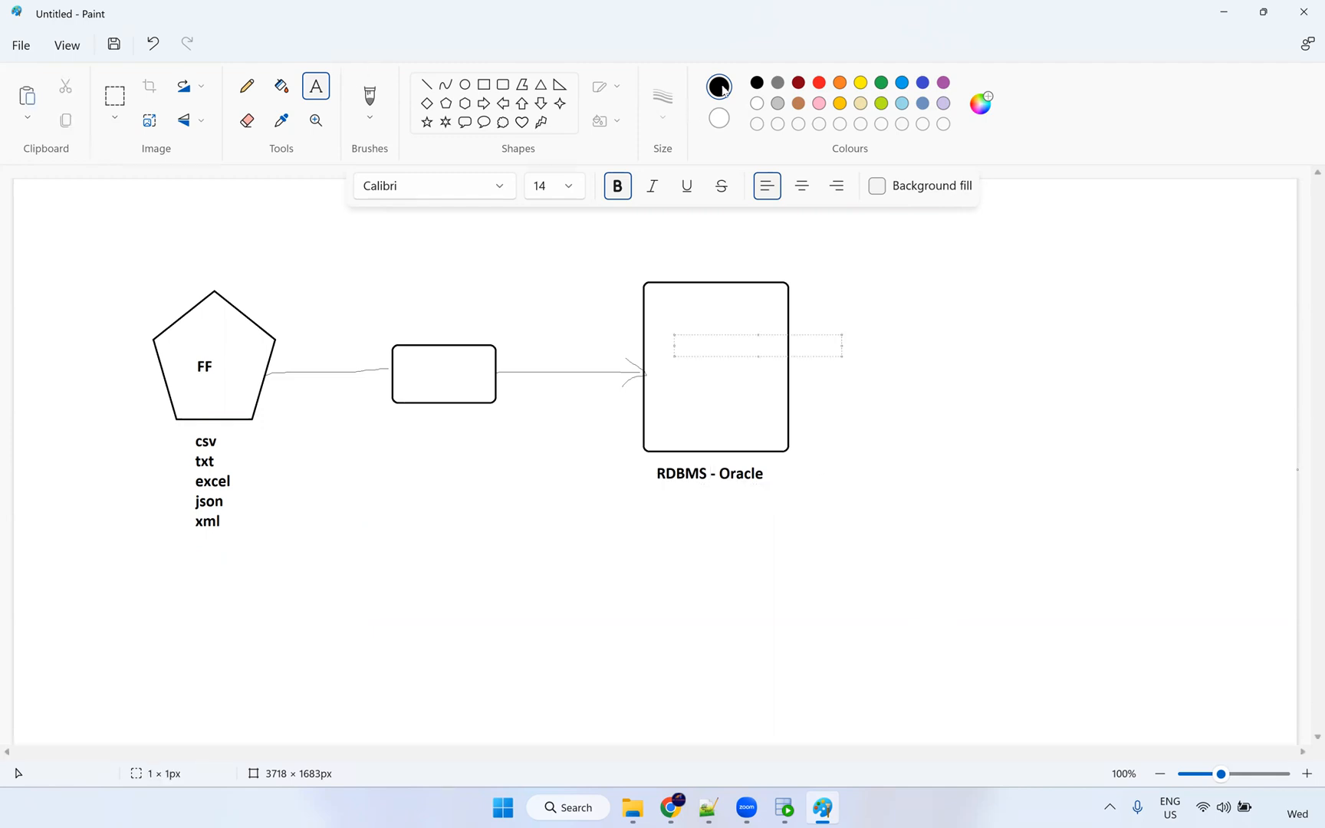
left_click(819, 83)
type("T_employees")
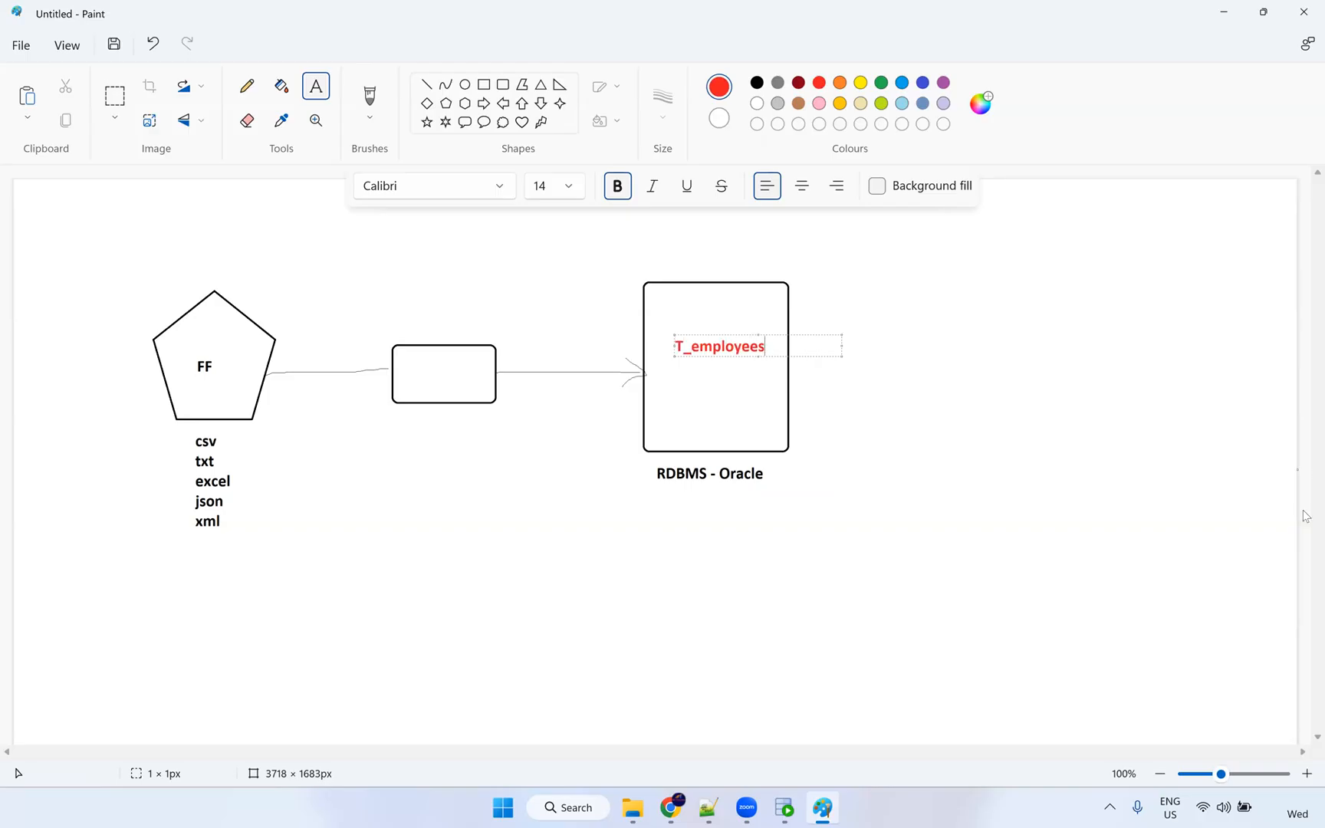
left_click(721, 407)
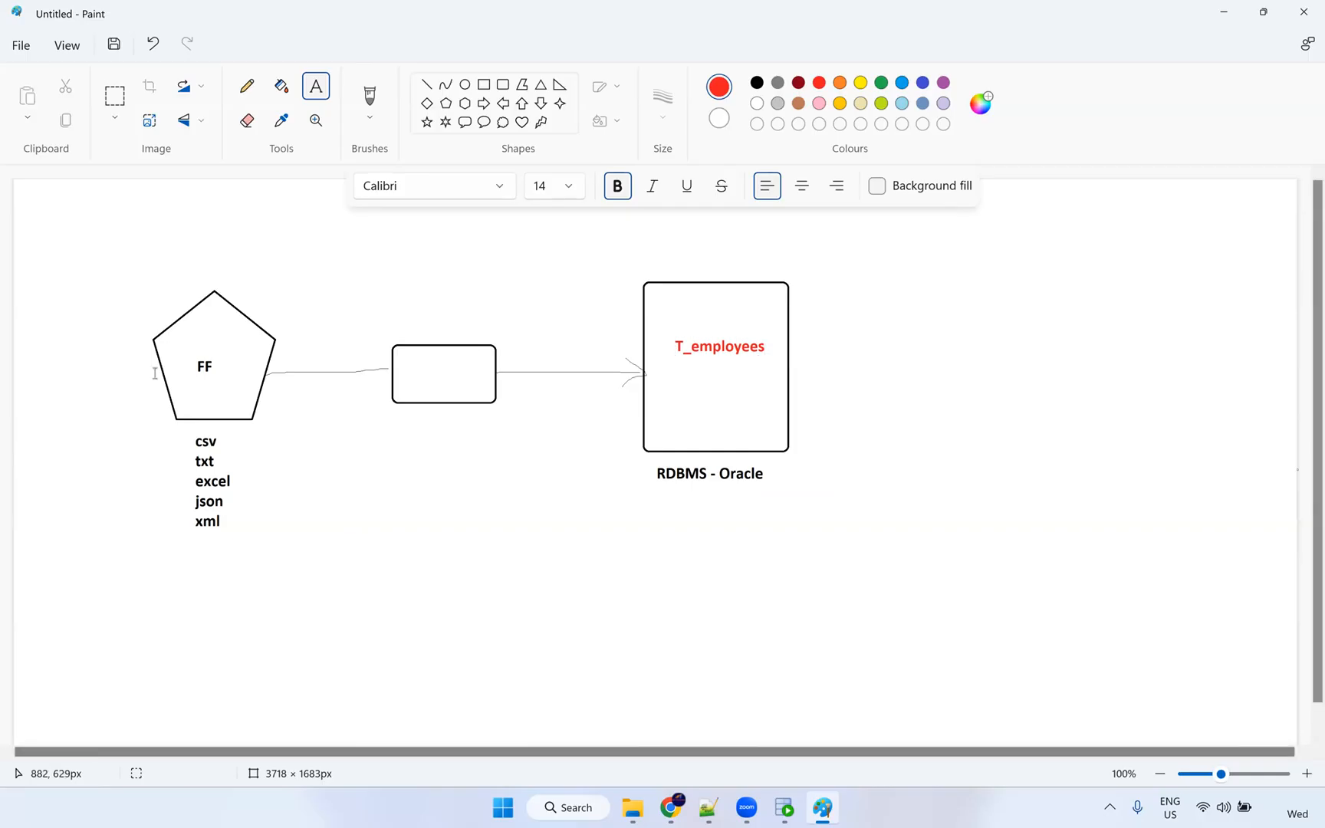
left_click(180, 270)
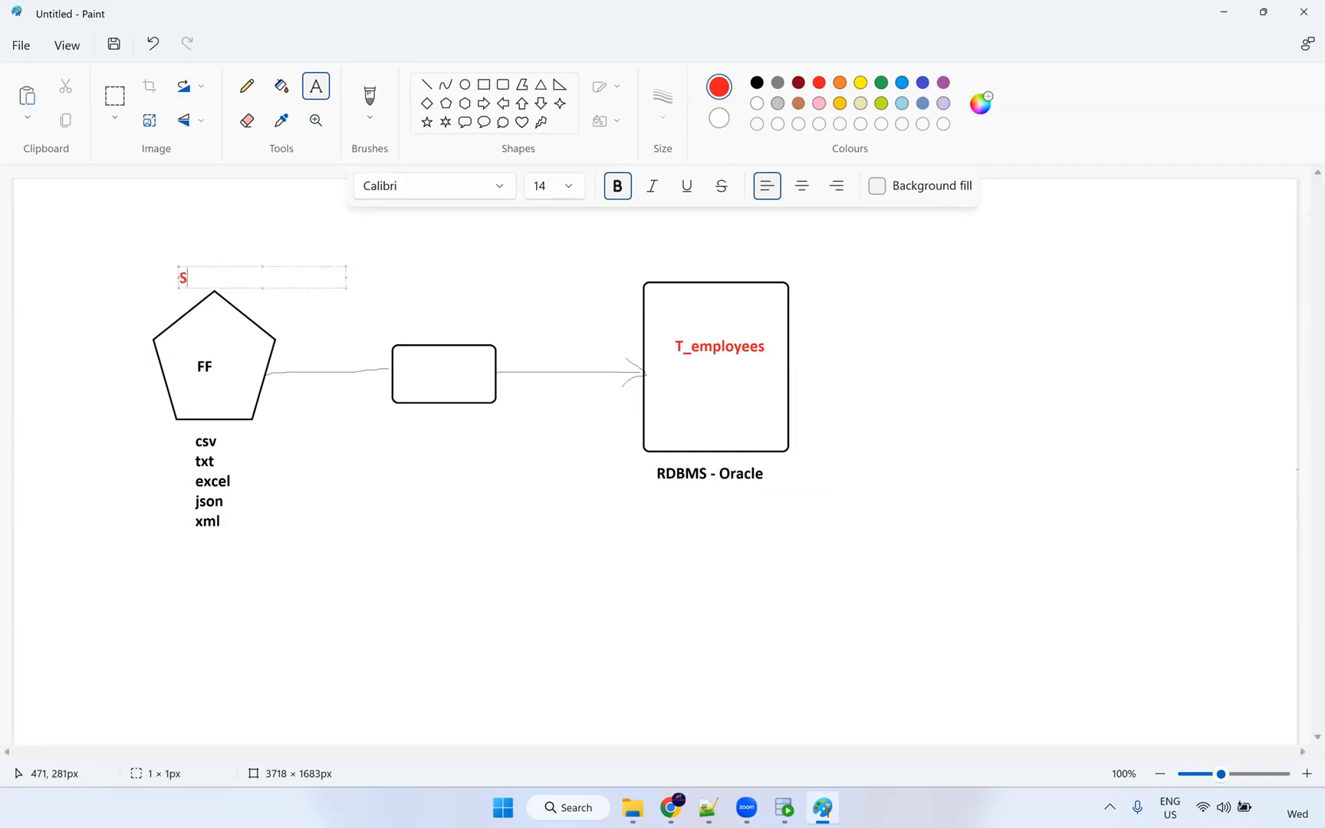
type("S_FF_Employees.csv")
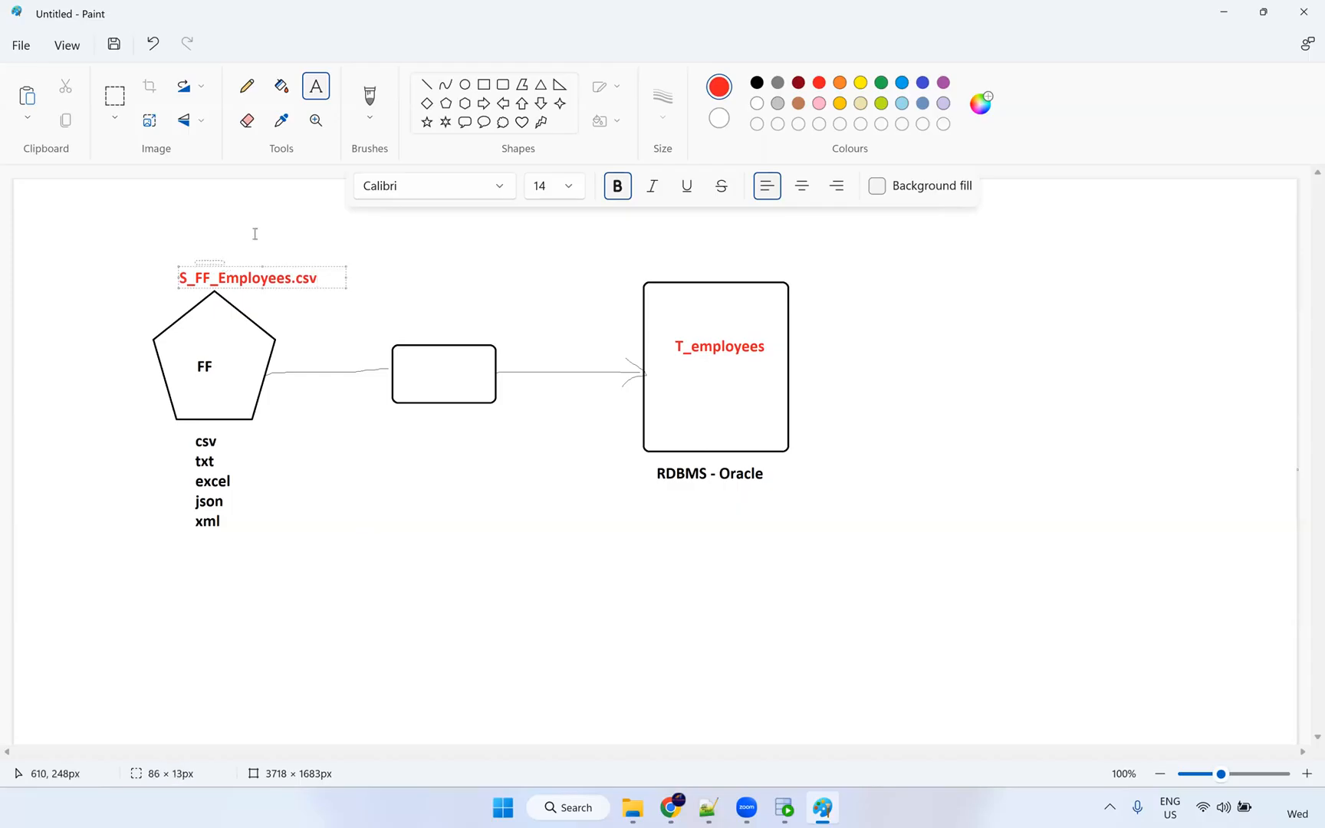
left_click(166, 355)
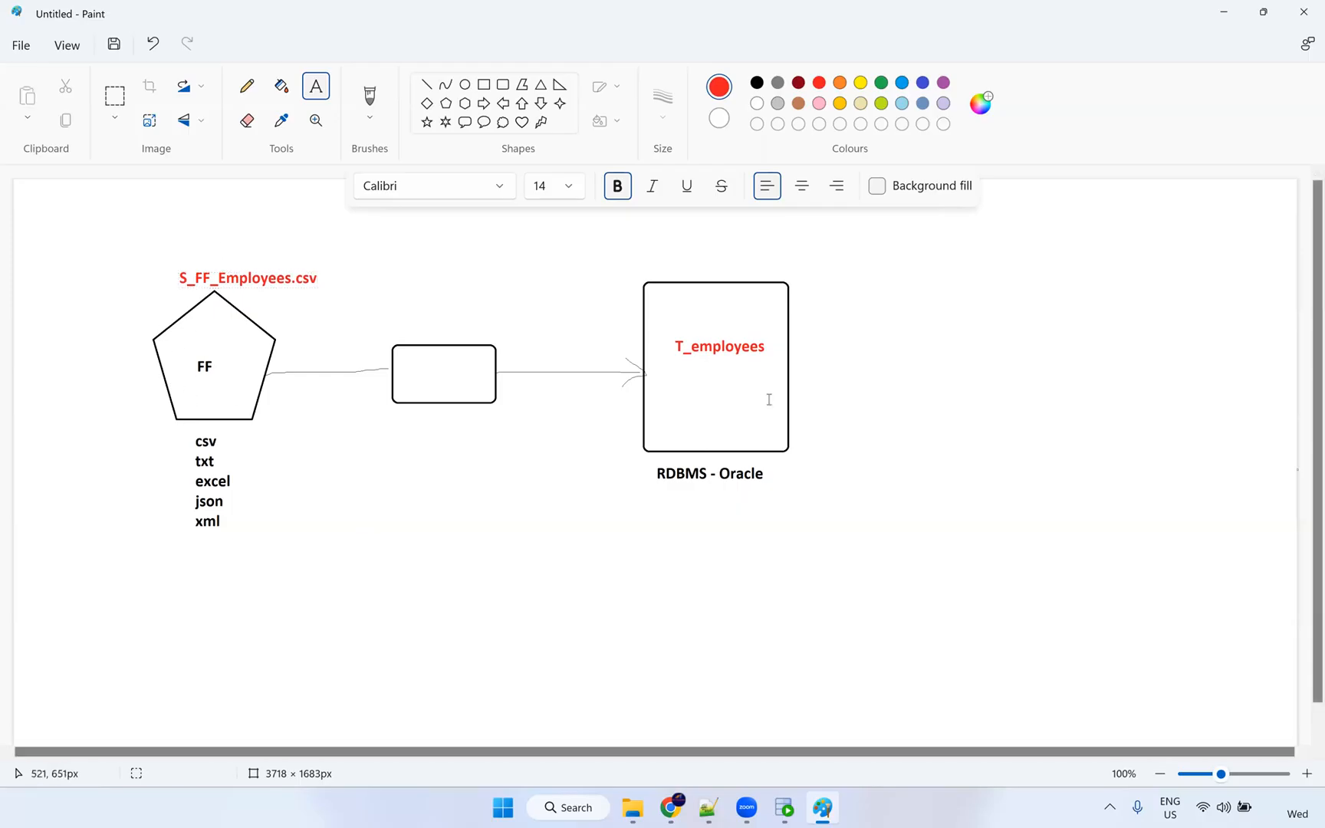
left_click(784, 808)
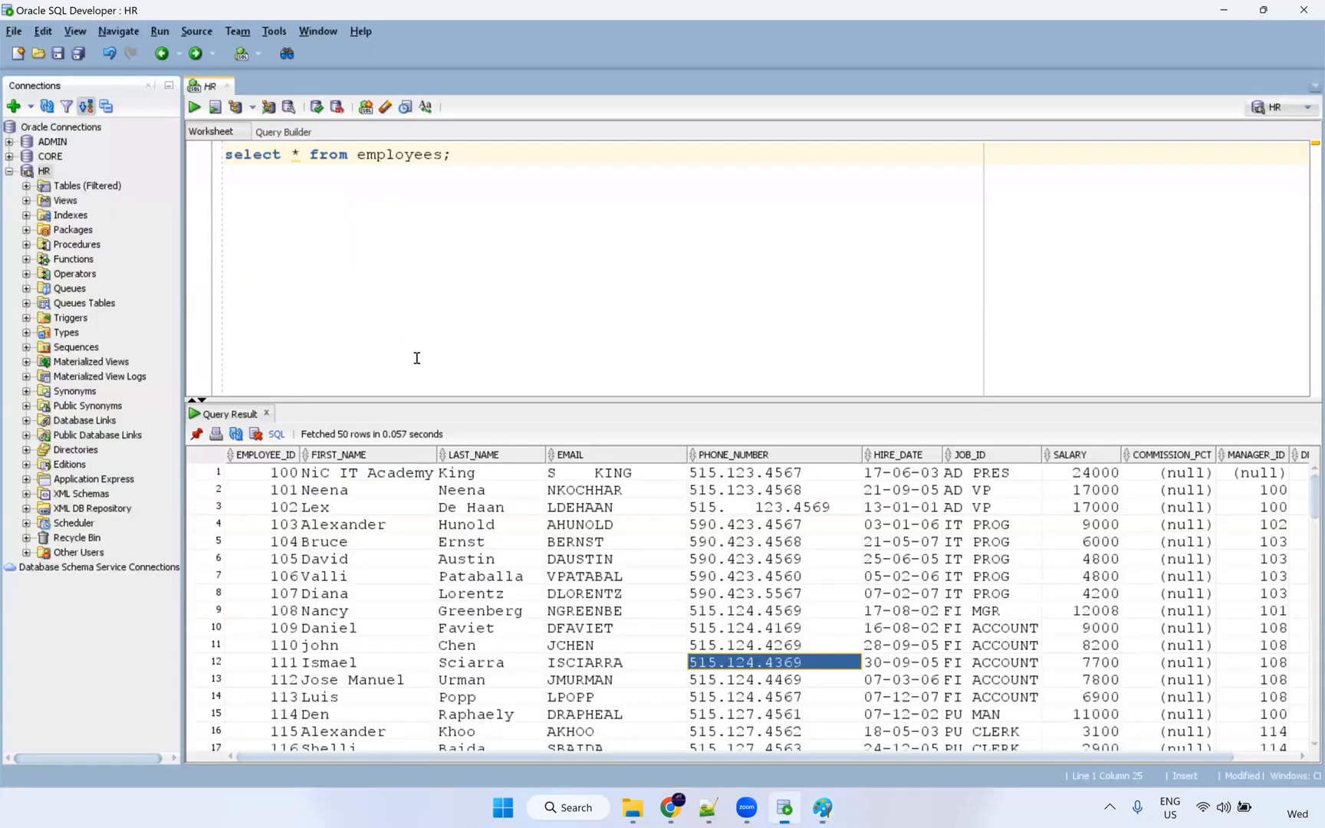
Re-run the employees query and export its results as csv with left enclosure set to none.
left_click(379, 160)
key("ctrl+Return")
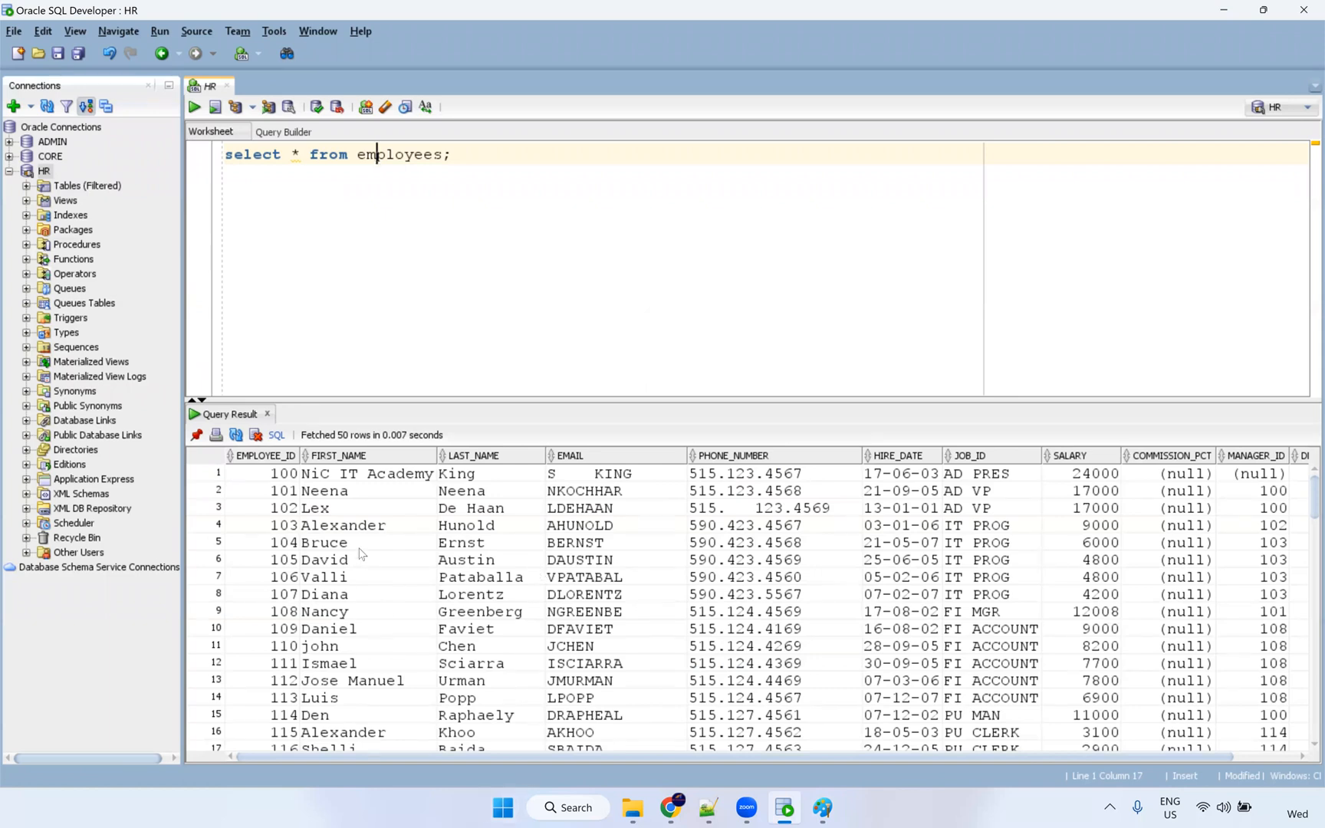
right_click(362, 553)
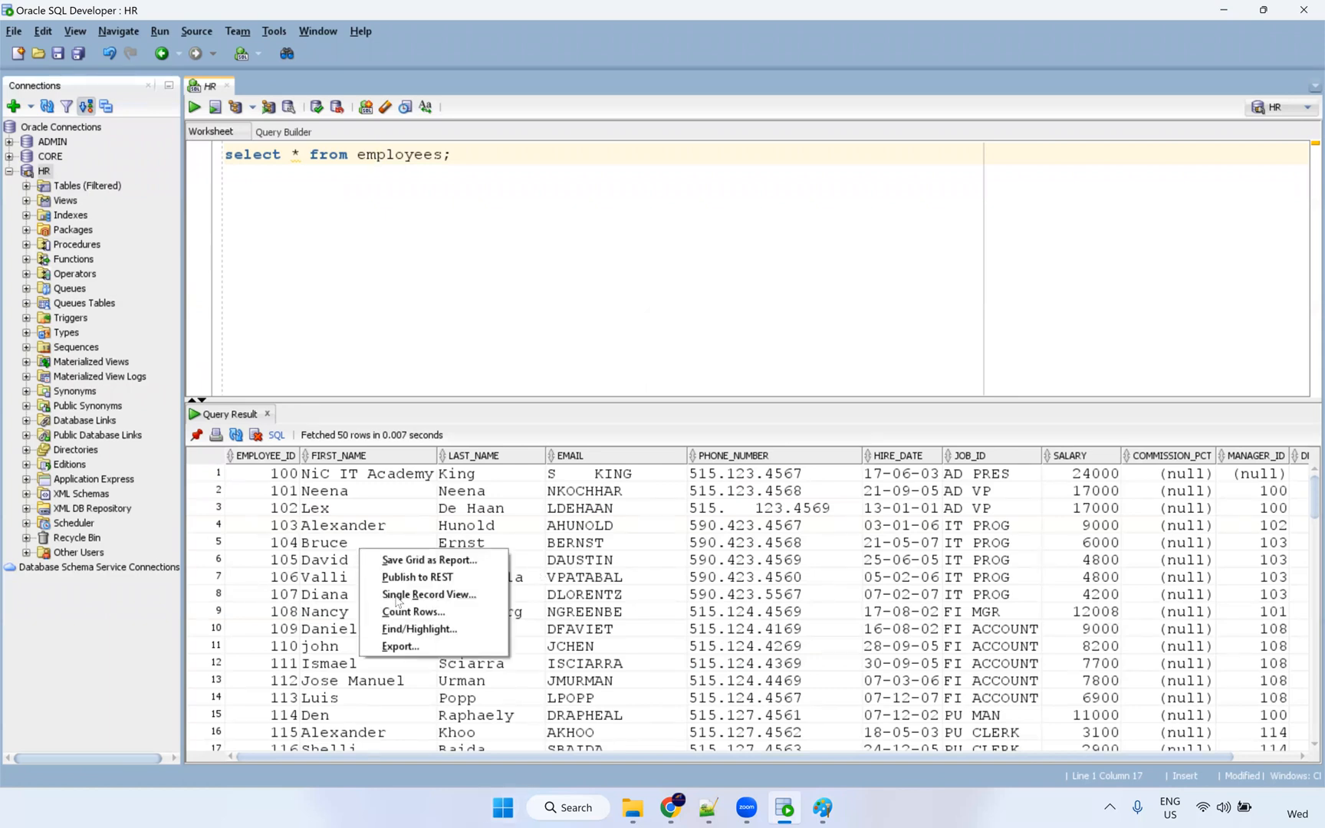
left_click(401, 648)
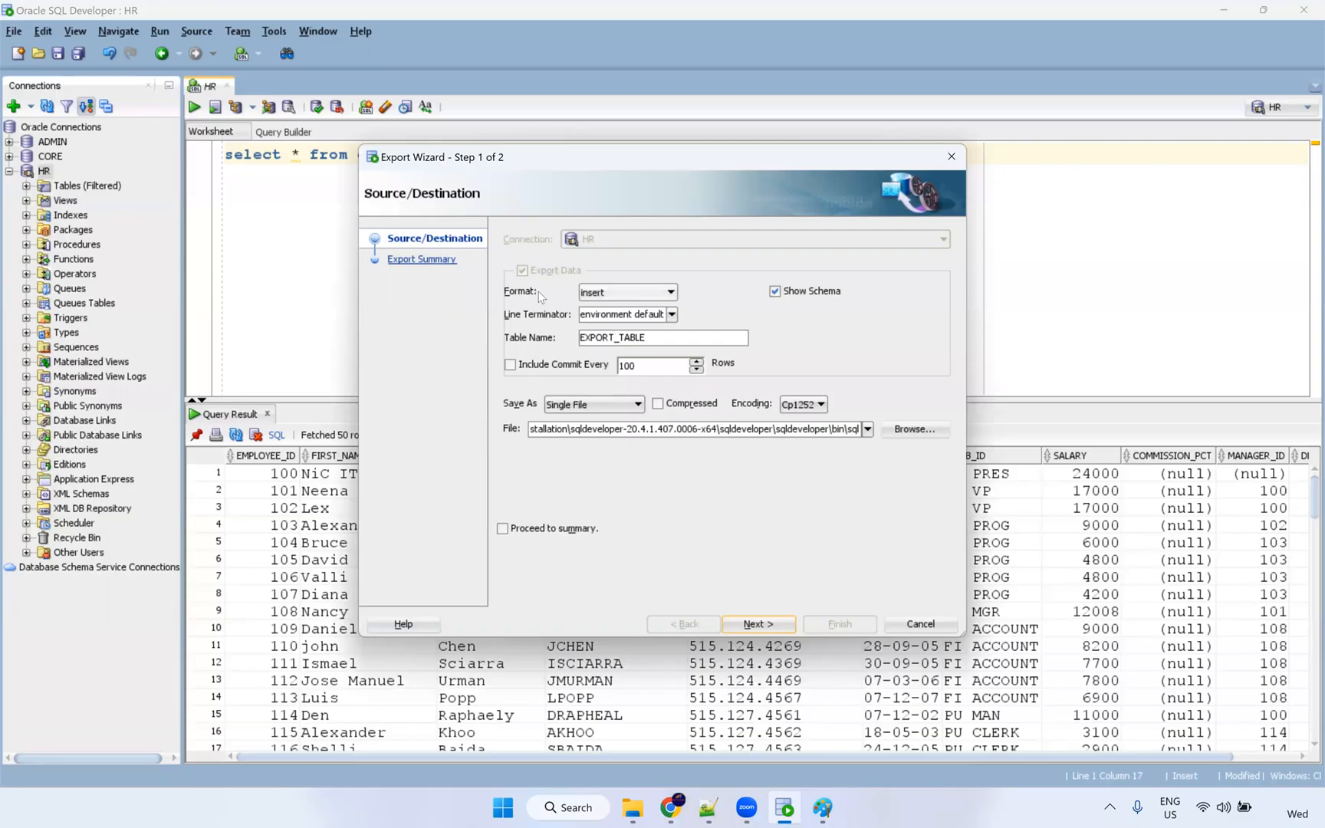
left_click(603, 293)
scroll(606, 322, "up", 3)
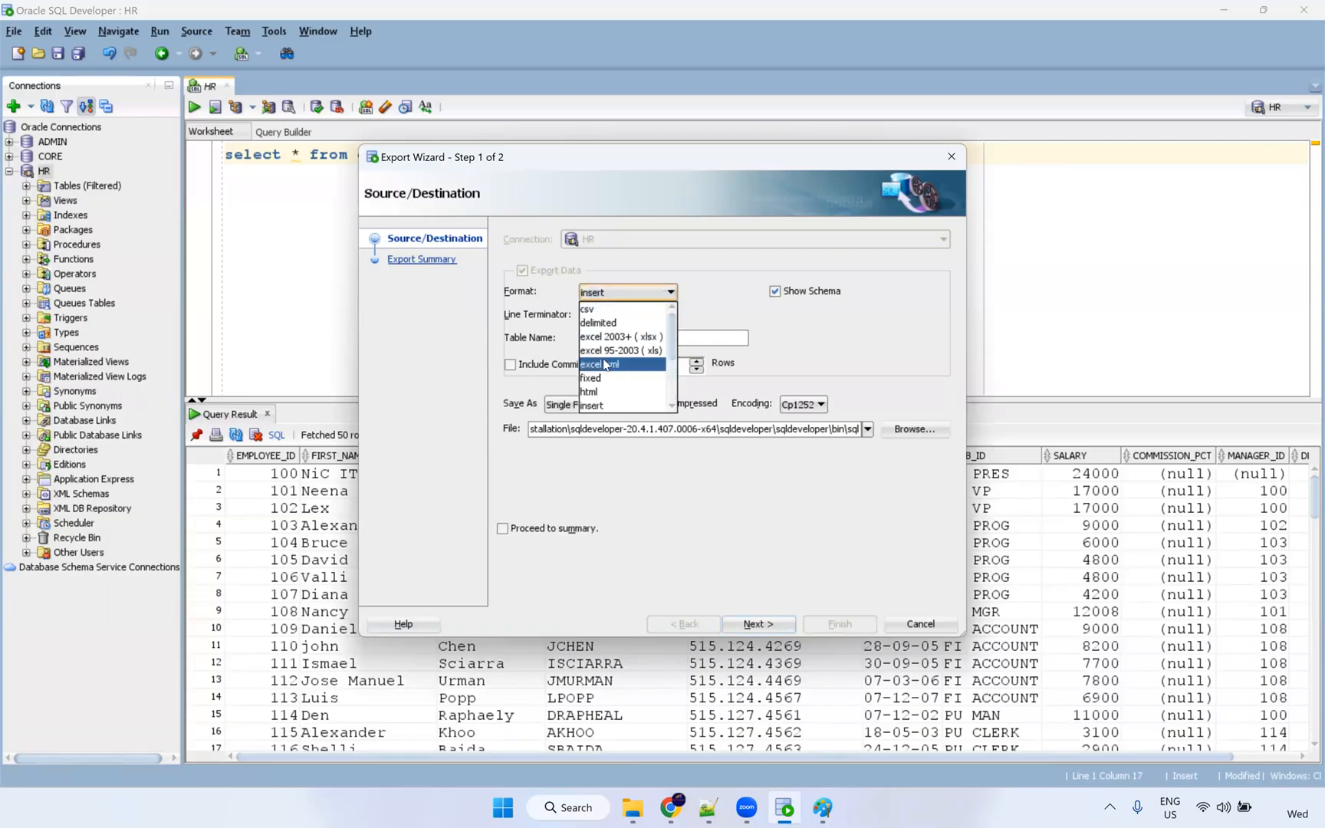
left_click(602, 308)
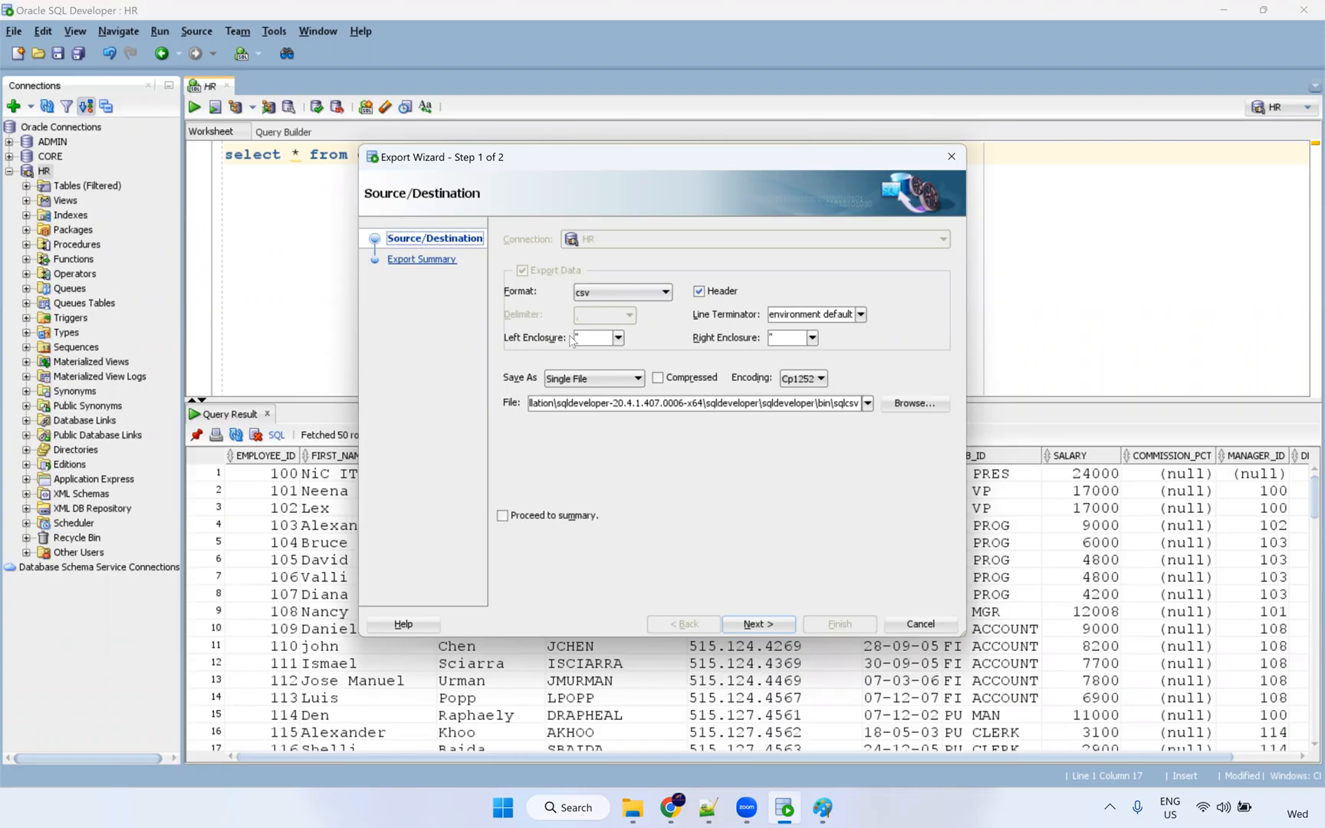
left_click(618, 337)
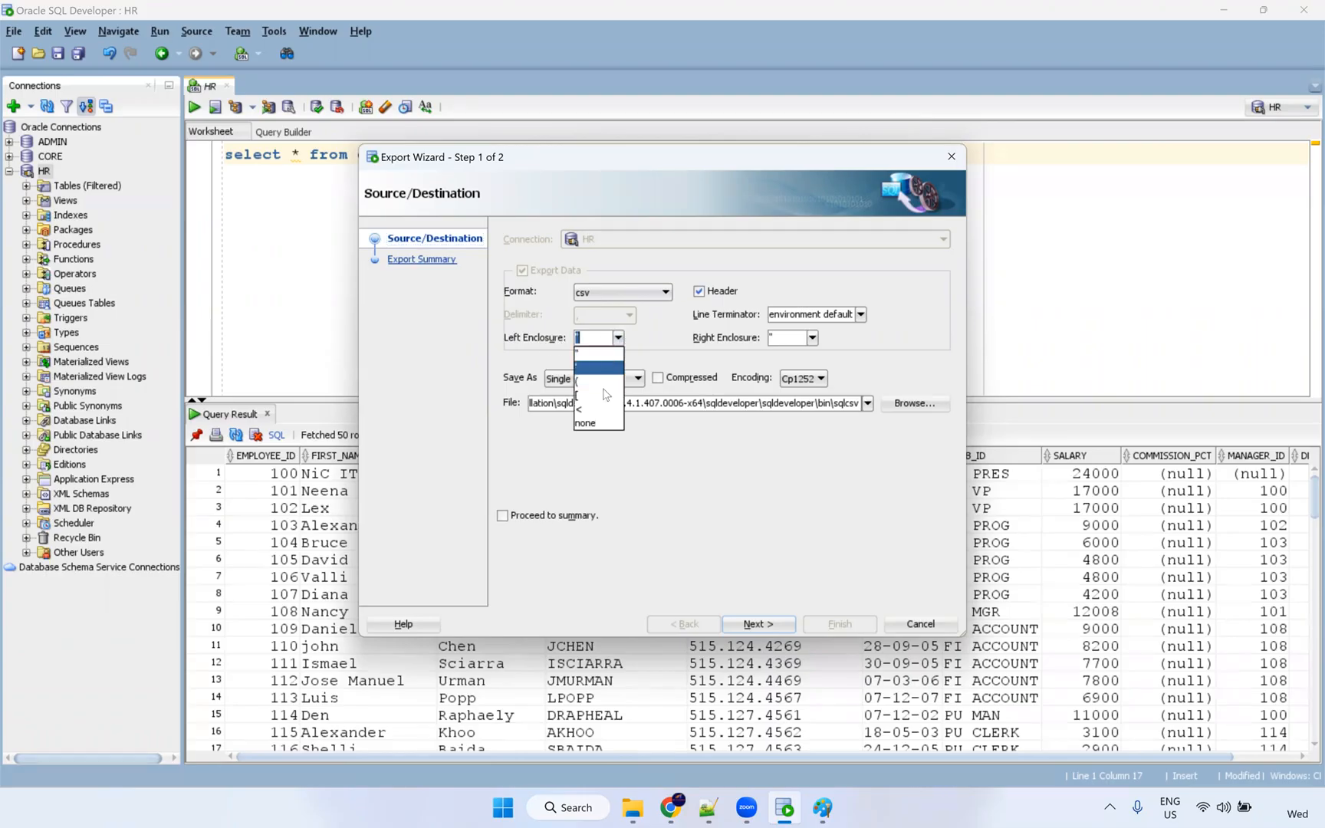
left_click(601, 423)
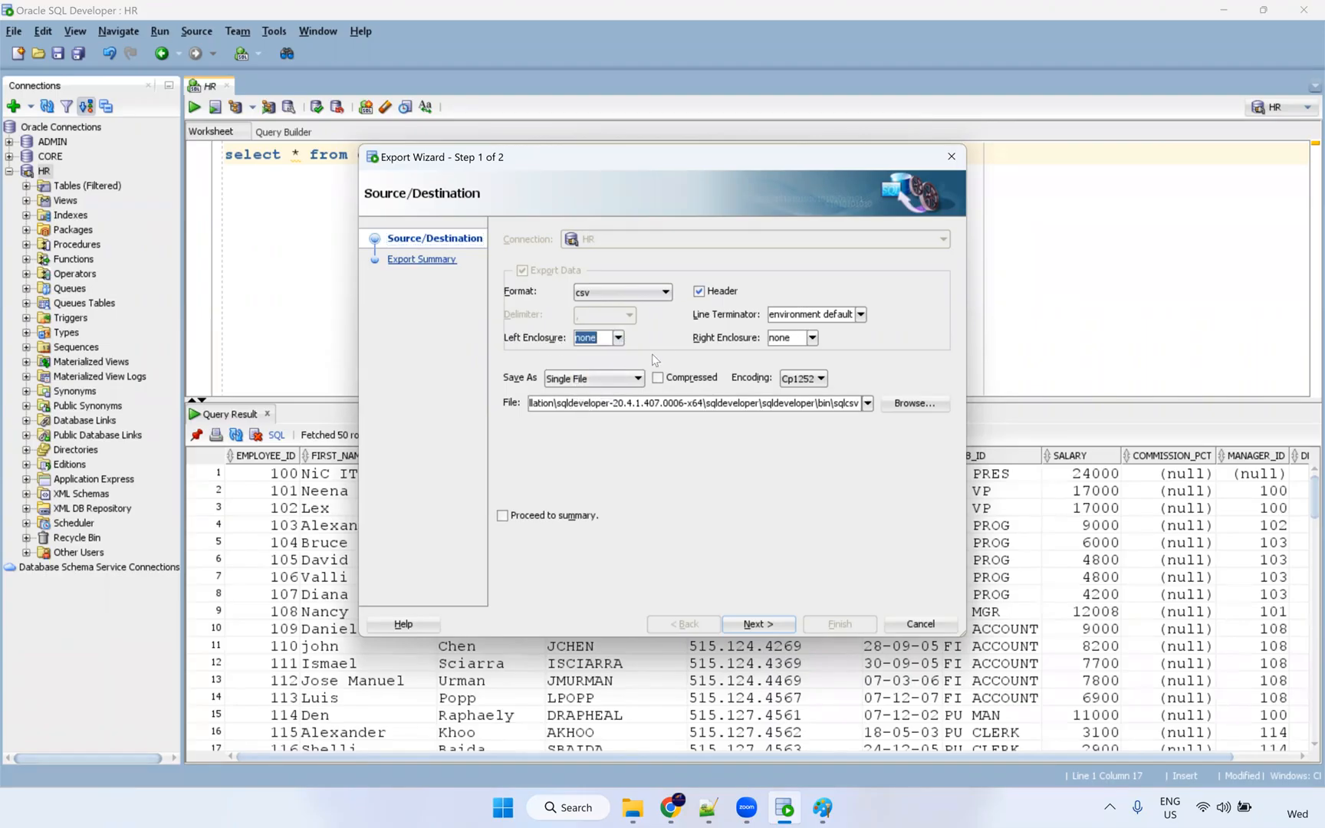
Set the export file to C:\Src_Files\S_FF_Employees.csv, overwrite it, and finish the export.
left_click(914, 404)
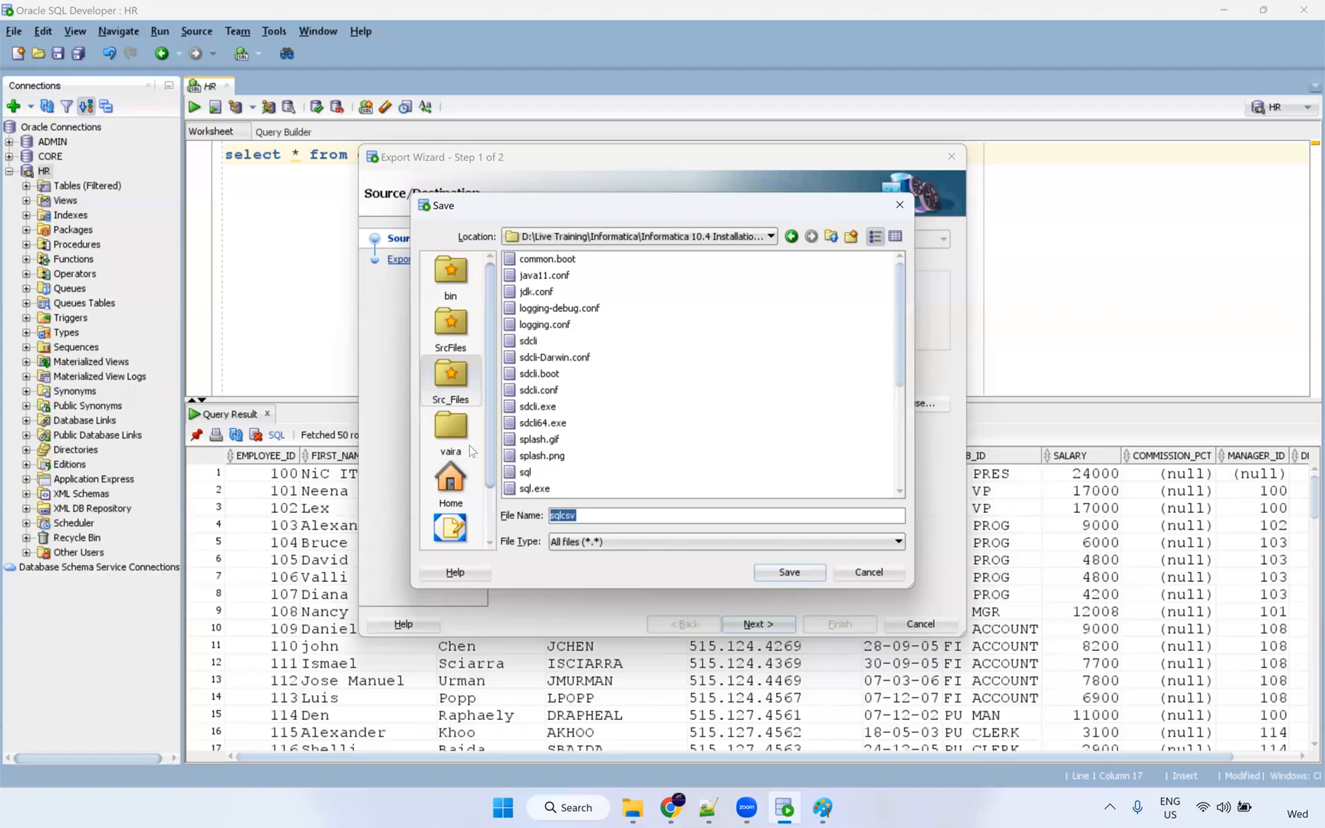
left_click(454, 395)
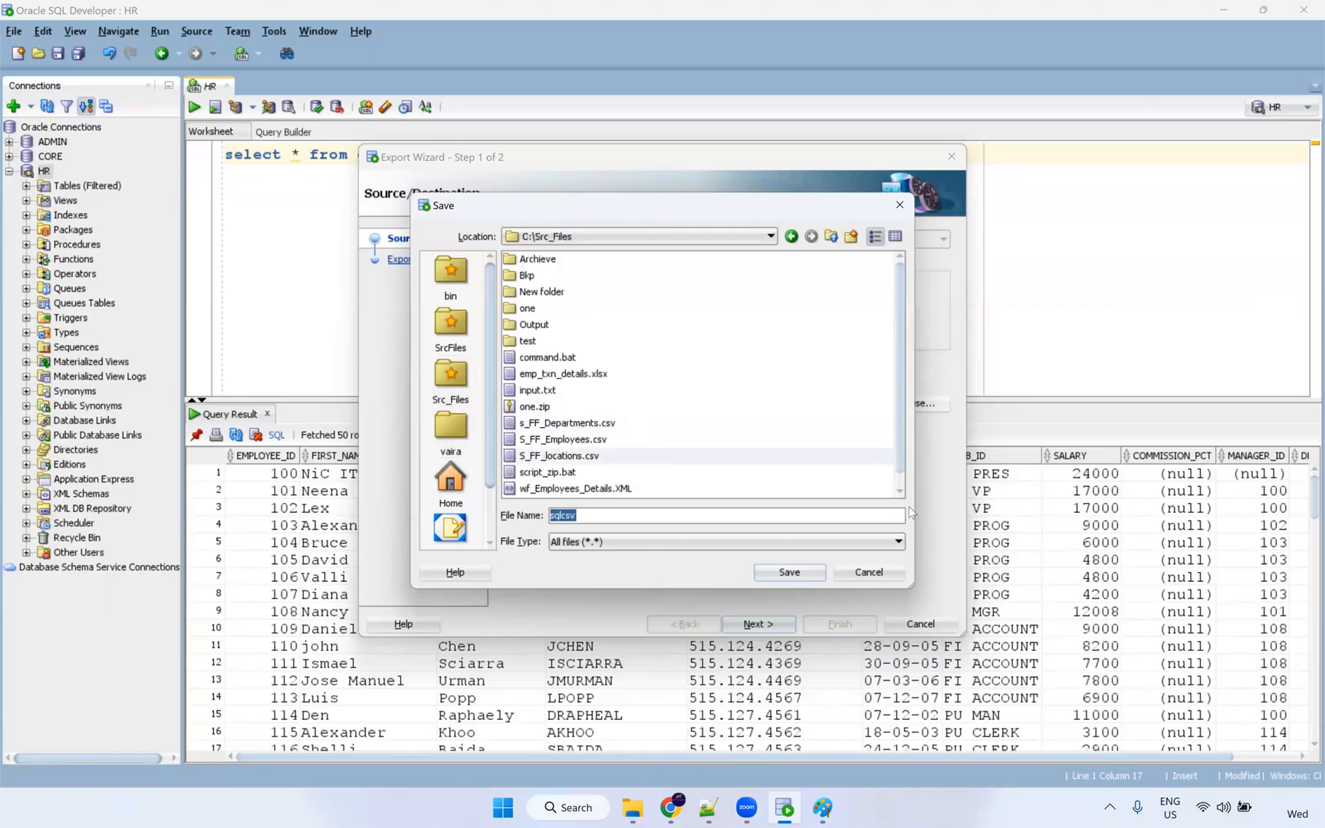
scroll(904, 483, "down", 1)
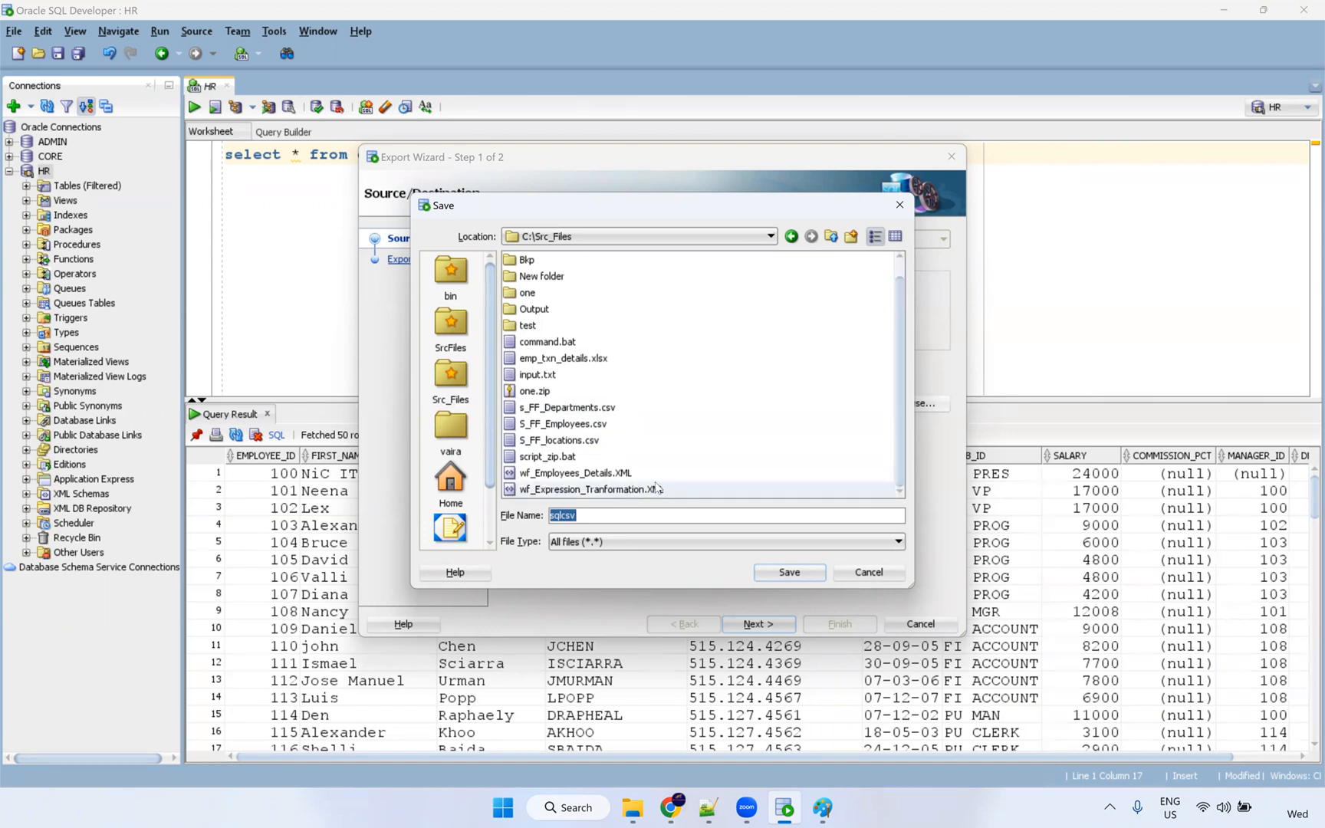
left_click(575, 424)
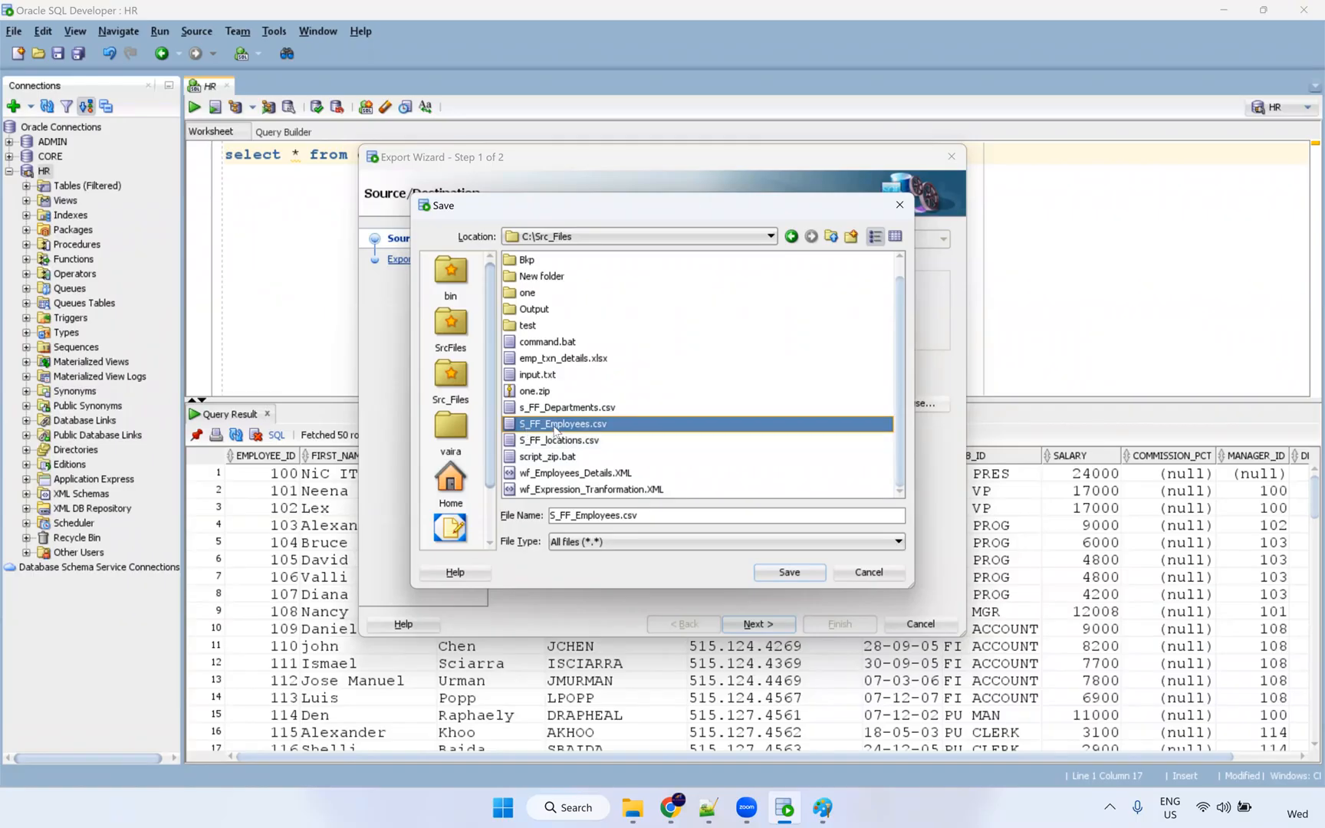
left_click(785, 573)
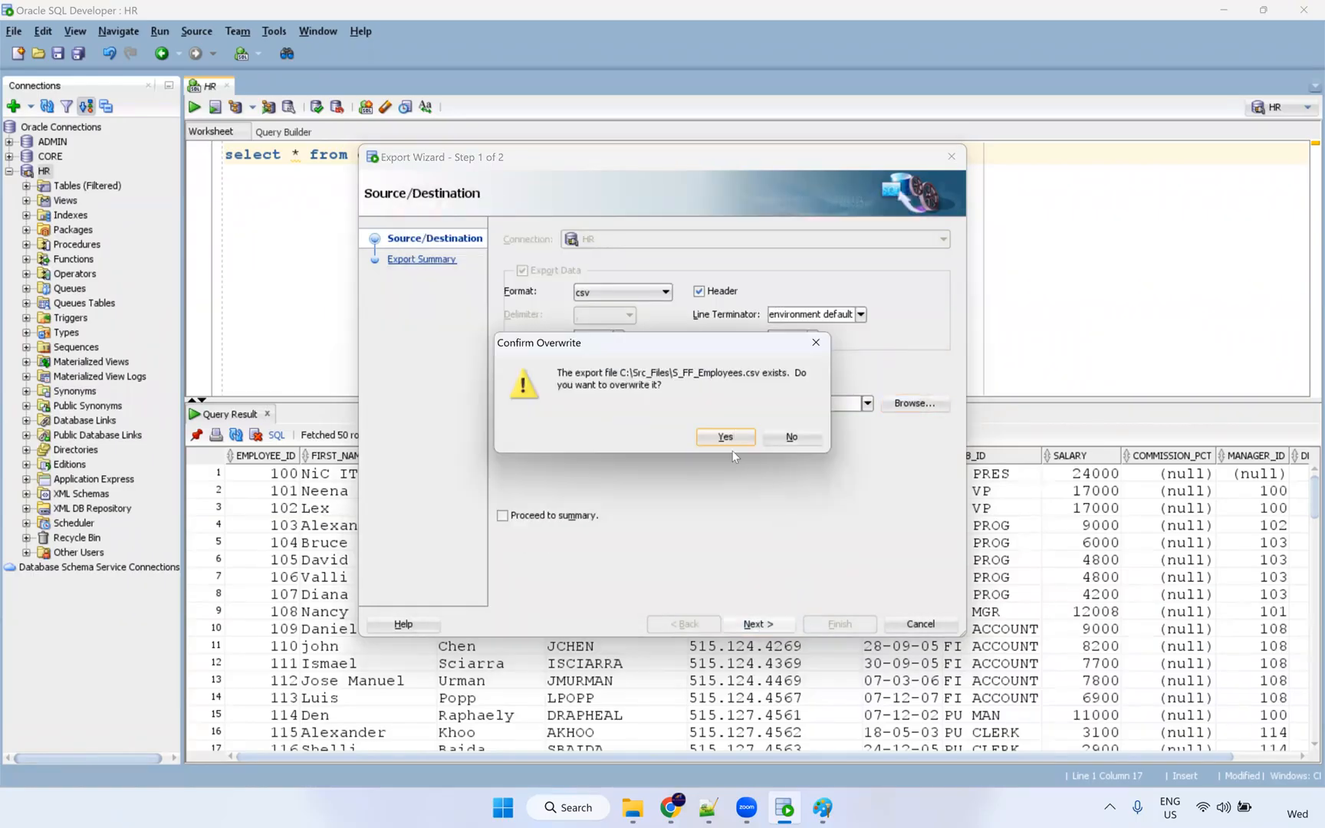
left_click(726, 437)
left_click(839, 623)
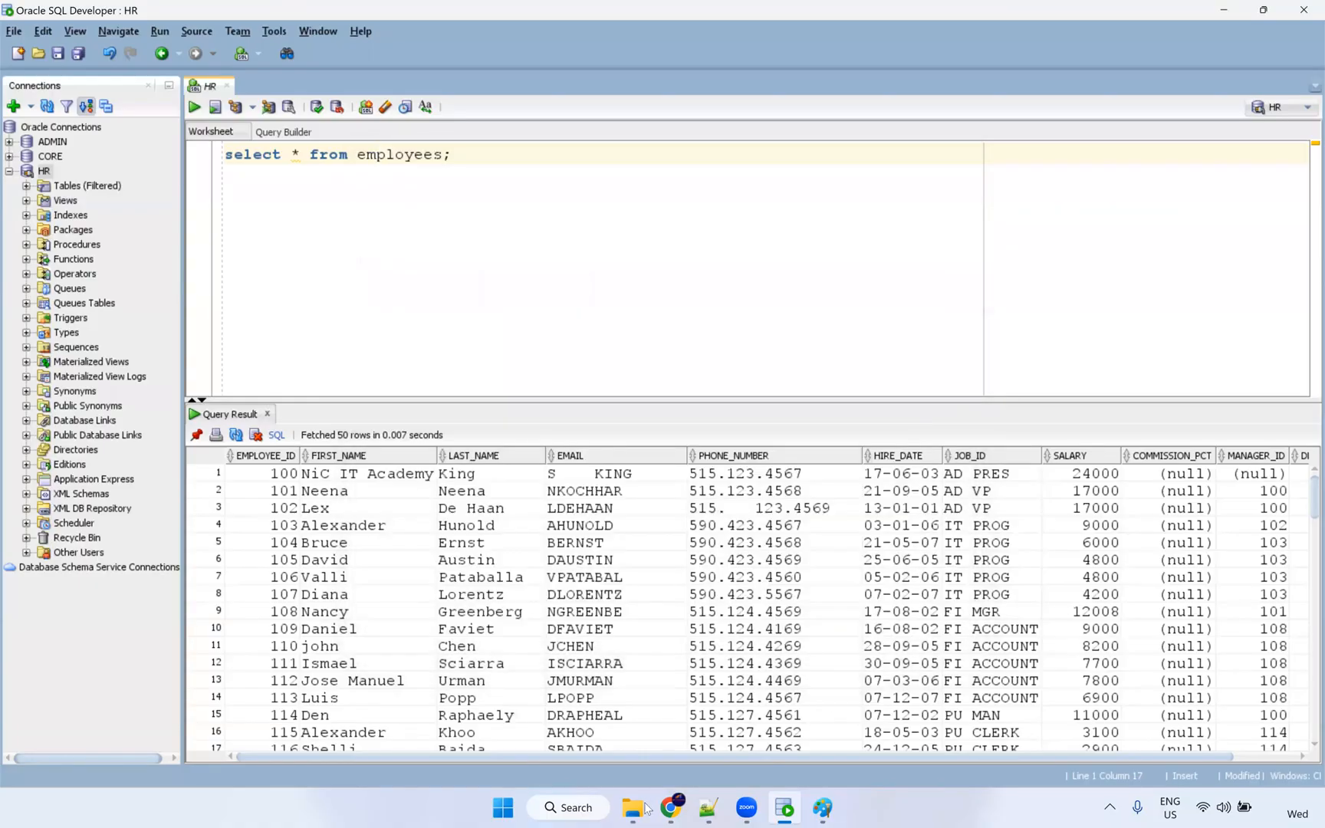
In C:\Src_Files, move every file except S_FF_Employees into the Archieve folder.
mouse_move(639, 811)
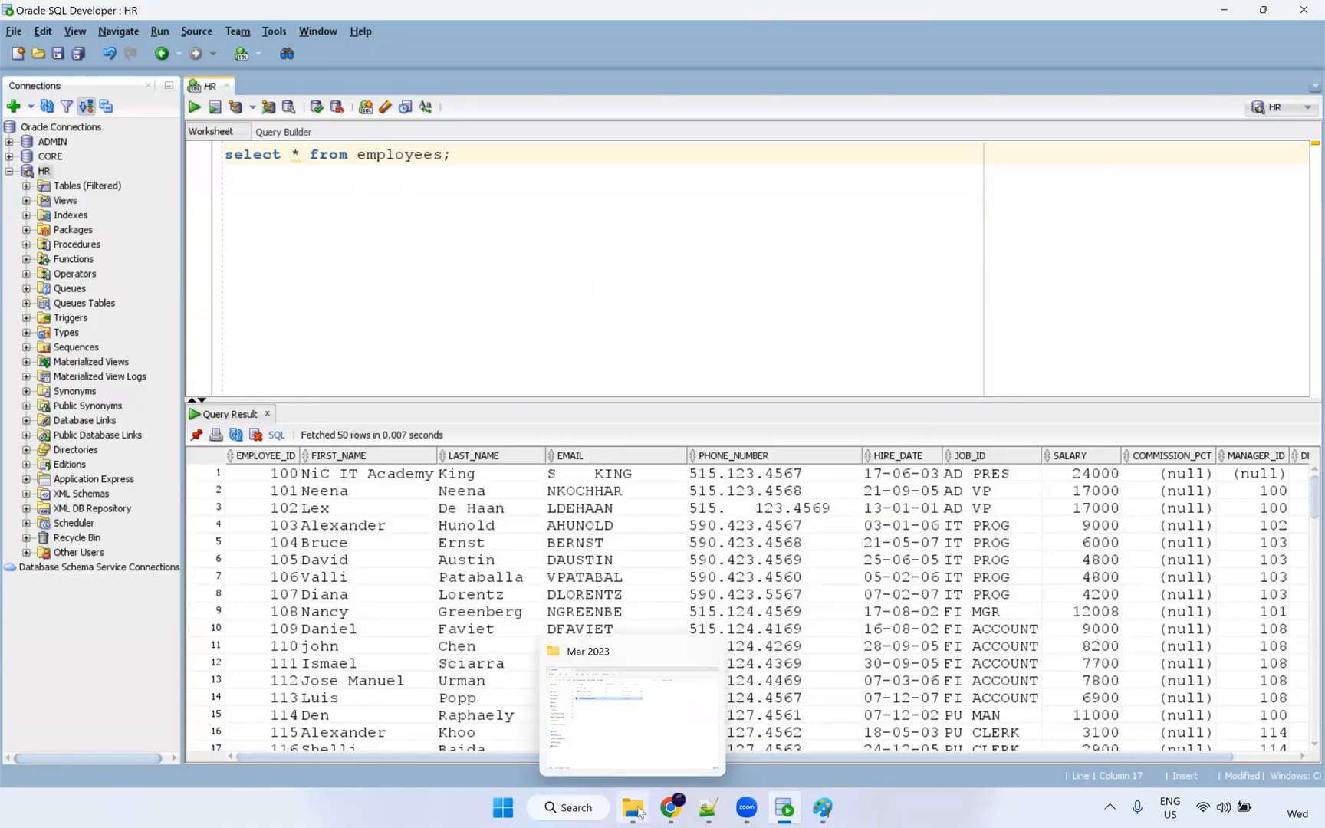
left_click(677, 711)
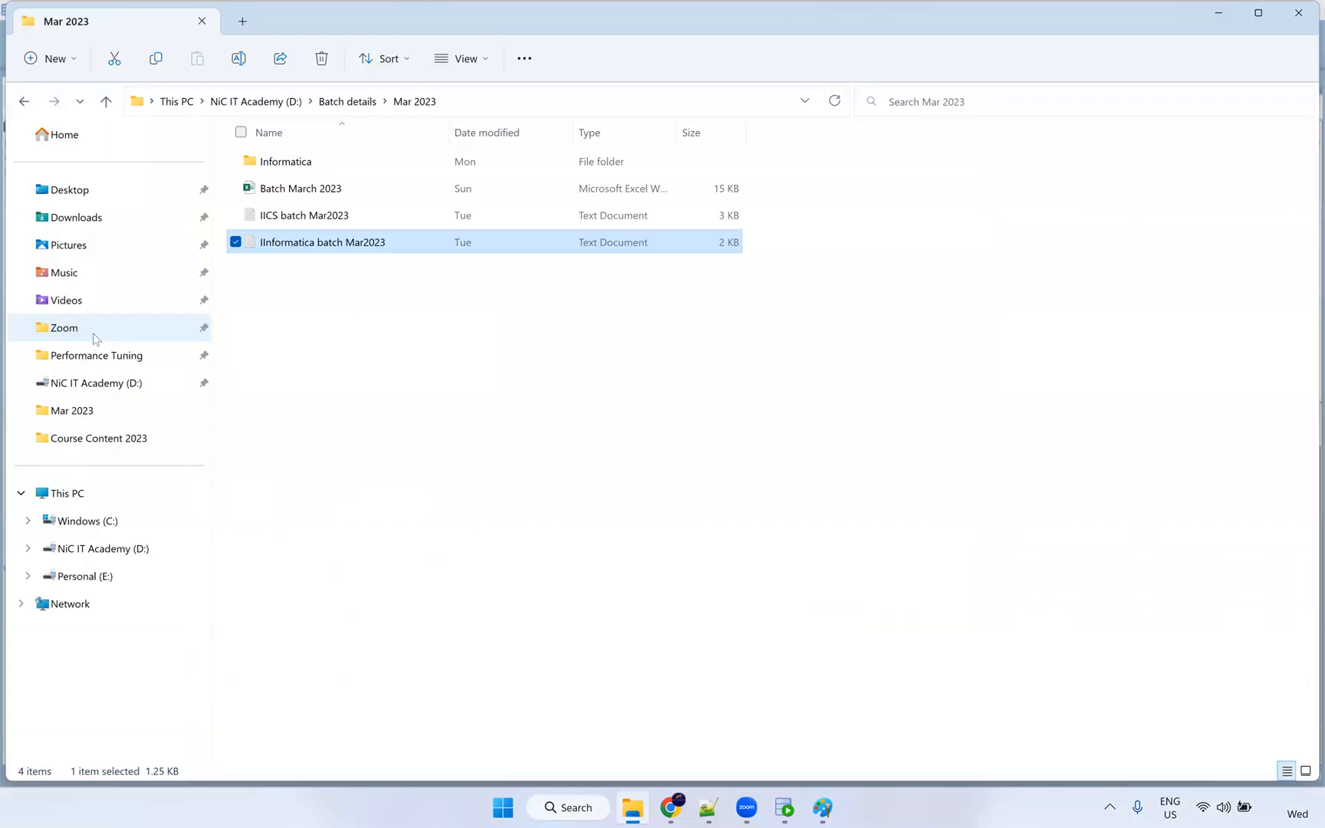
left_click(127, 524)
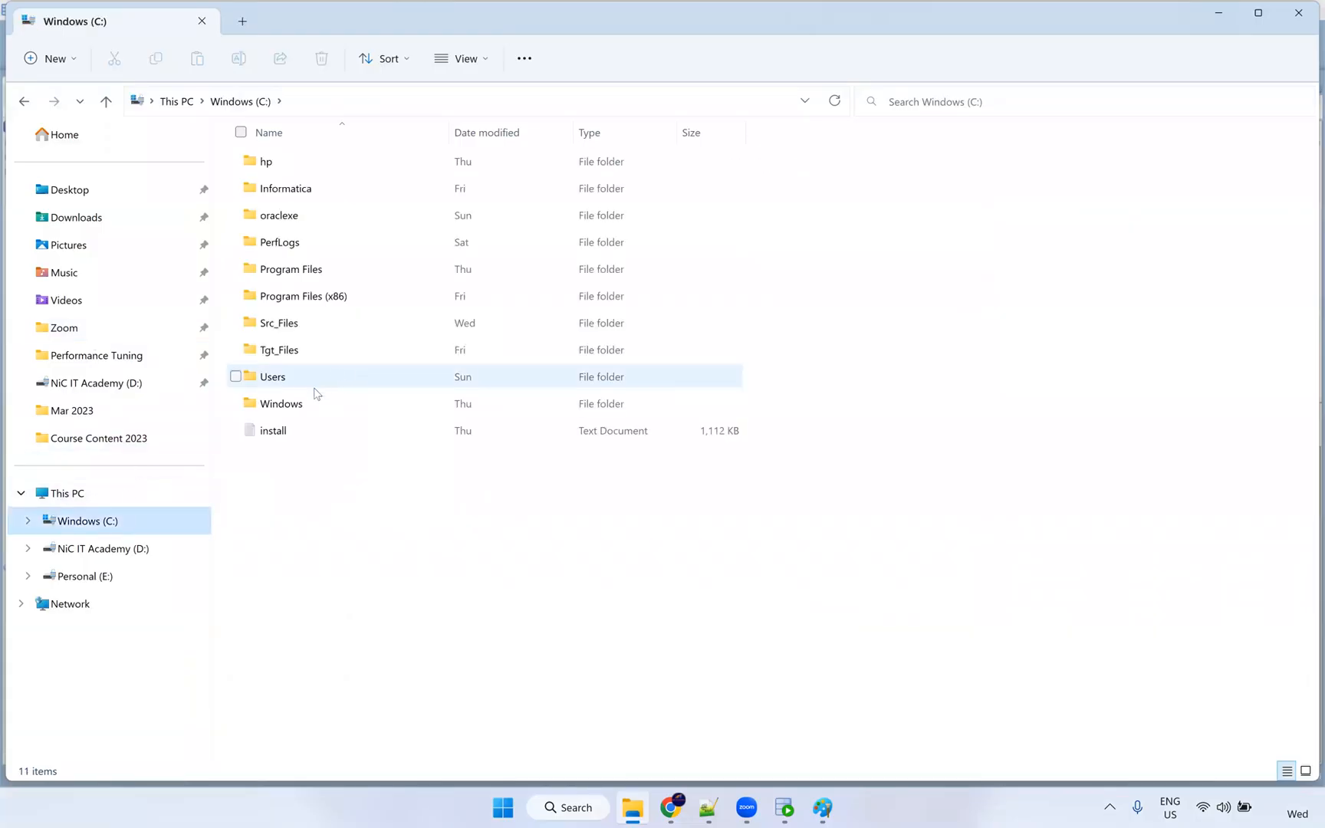
double_click(305, 323)
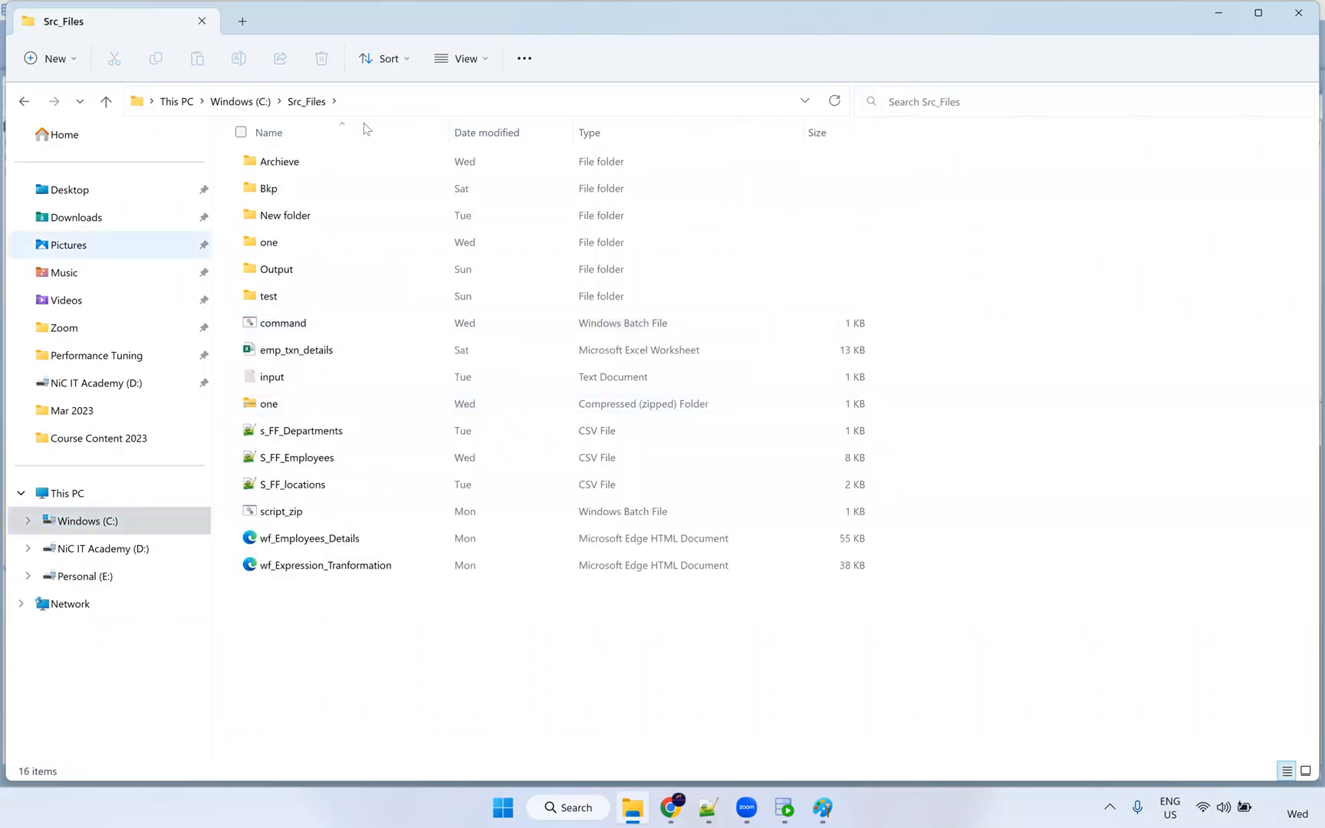
left_click_drag(374, 640, 266, 323)
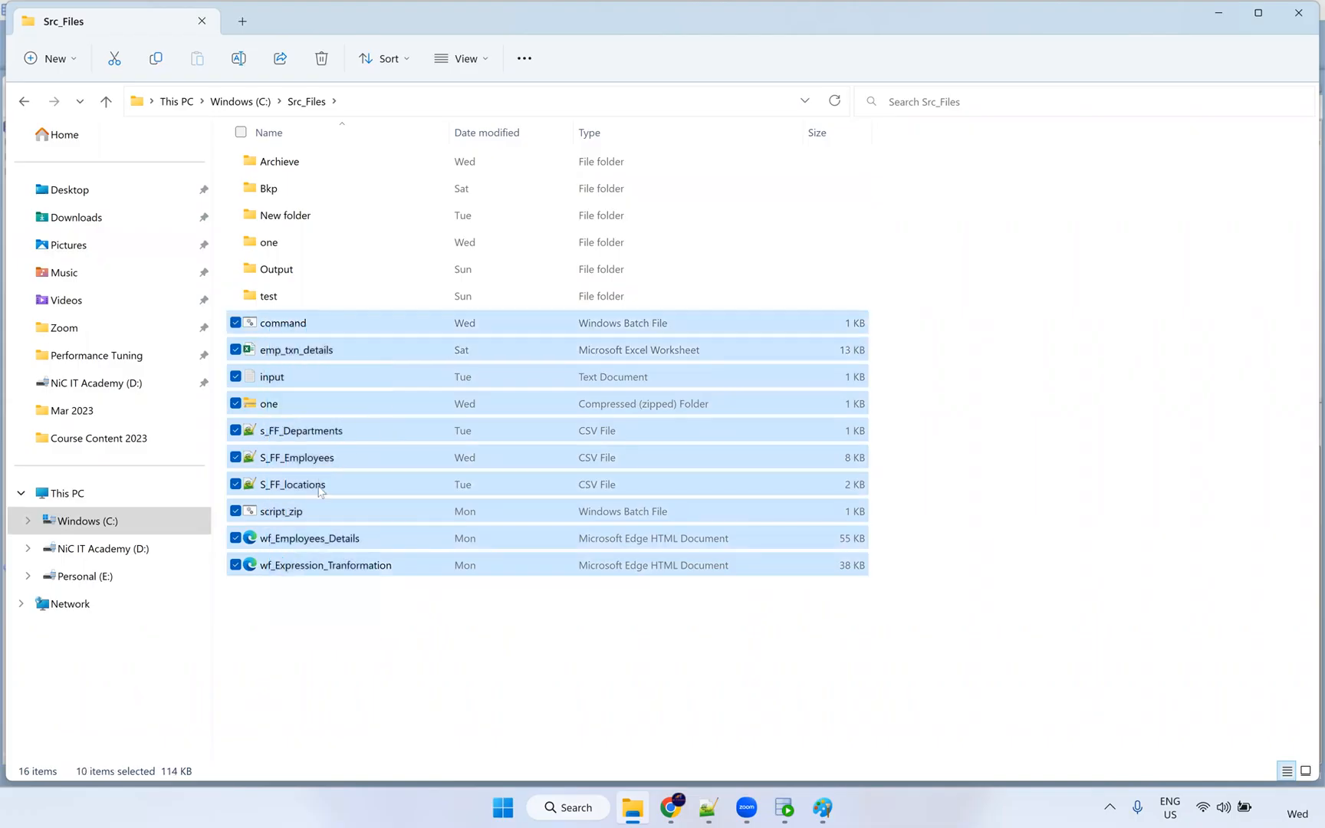
left_click(316, 461, "ctrl")
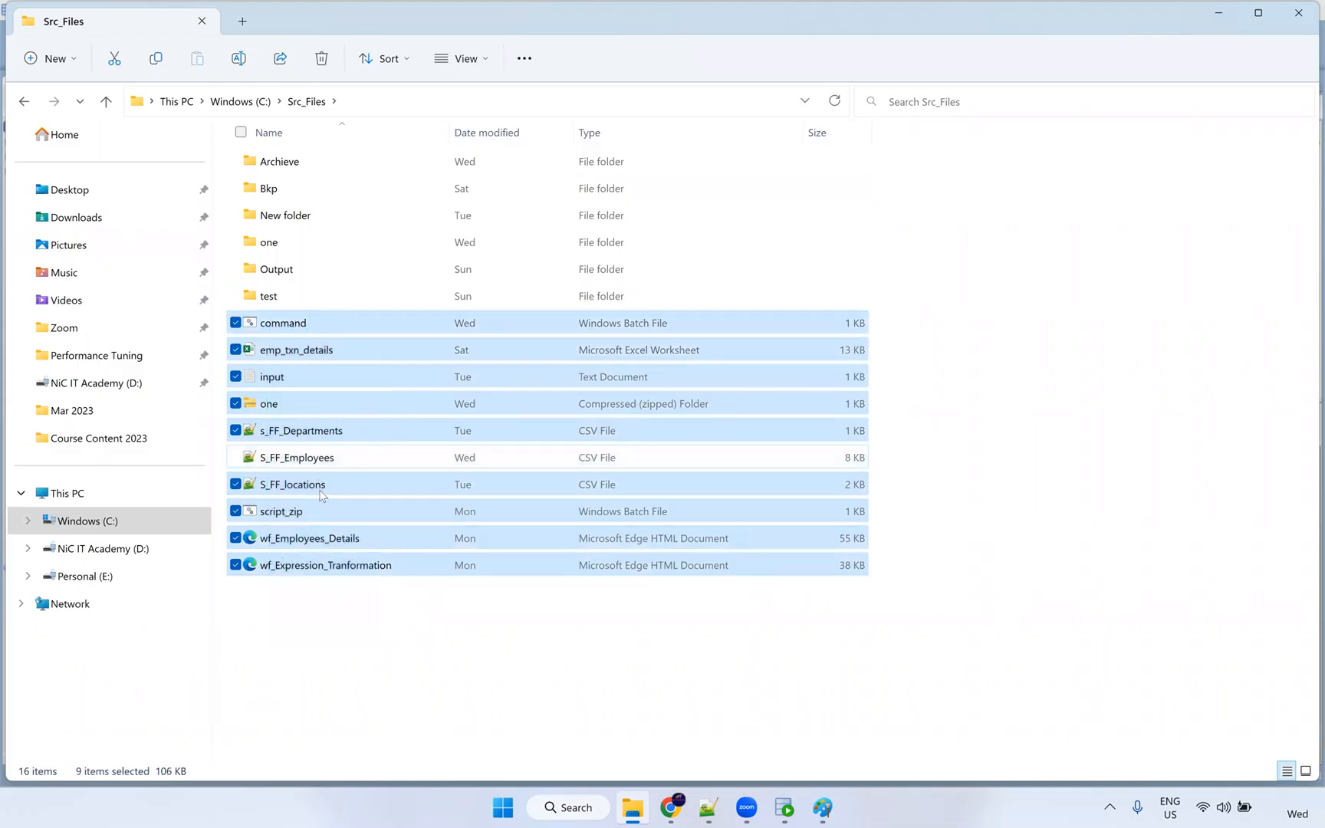
left_click_drag(290, 522, 347, 193)
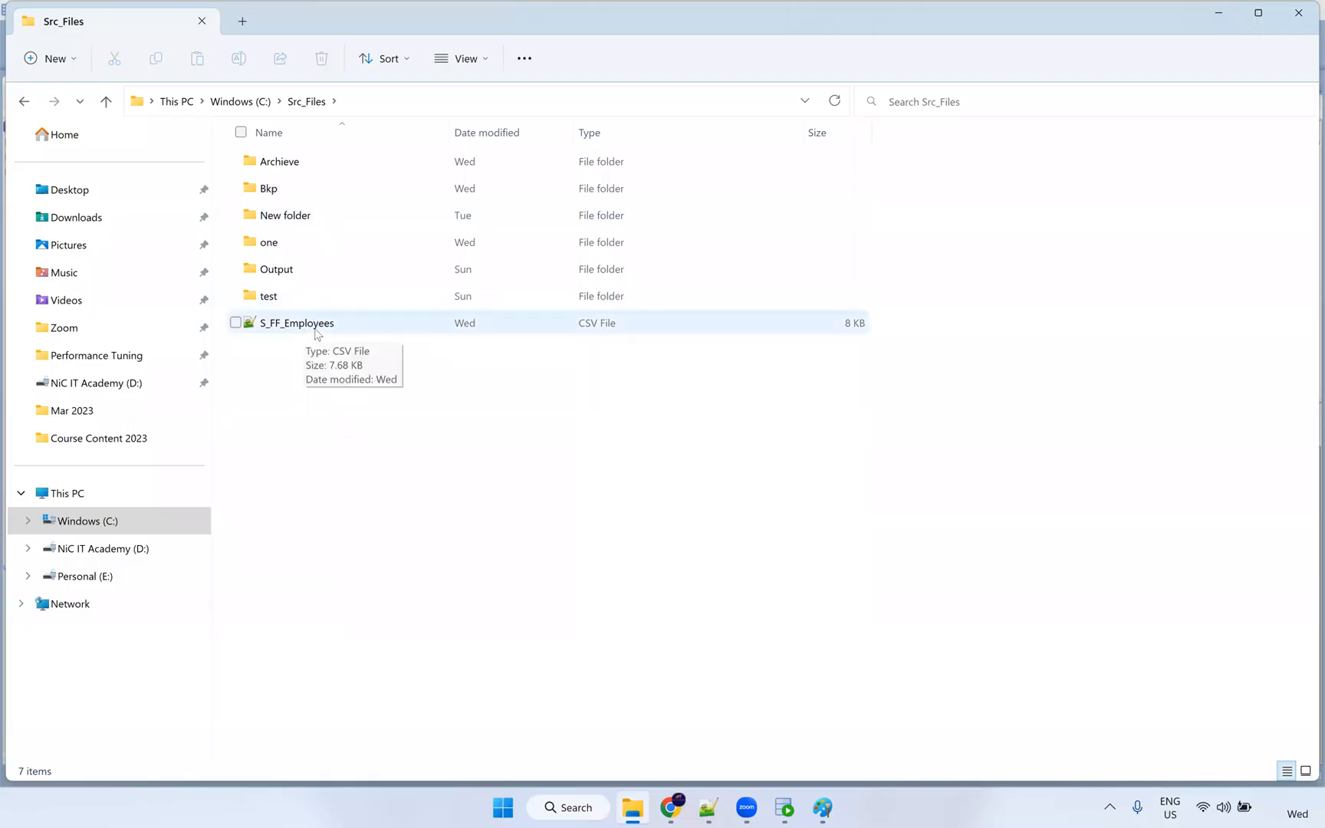
Open S_FF_Employees.csv in Notepad++.
left_click(280, 325)
right_click(279, 326)
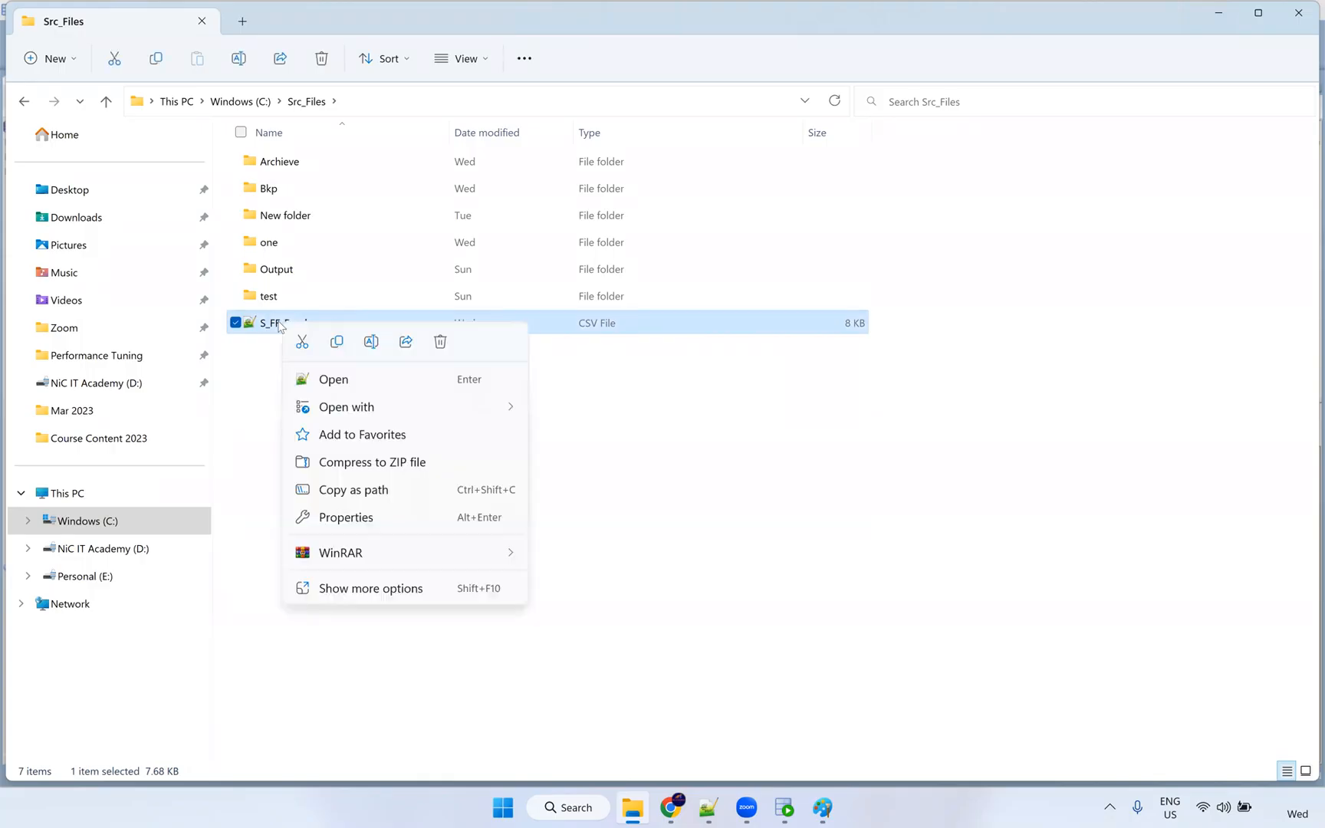
mouse_move(403, 408)
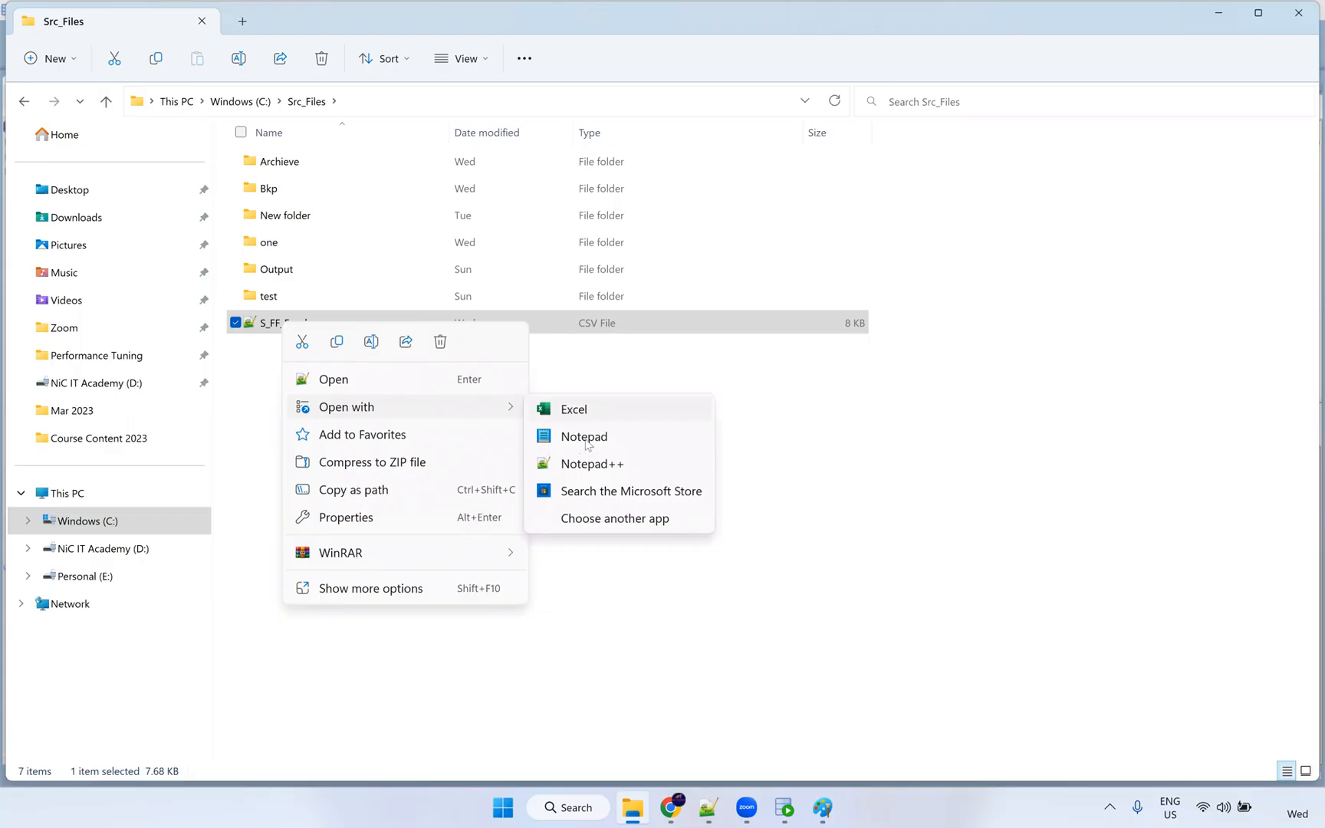
left_click(591, 462)
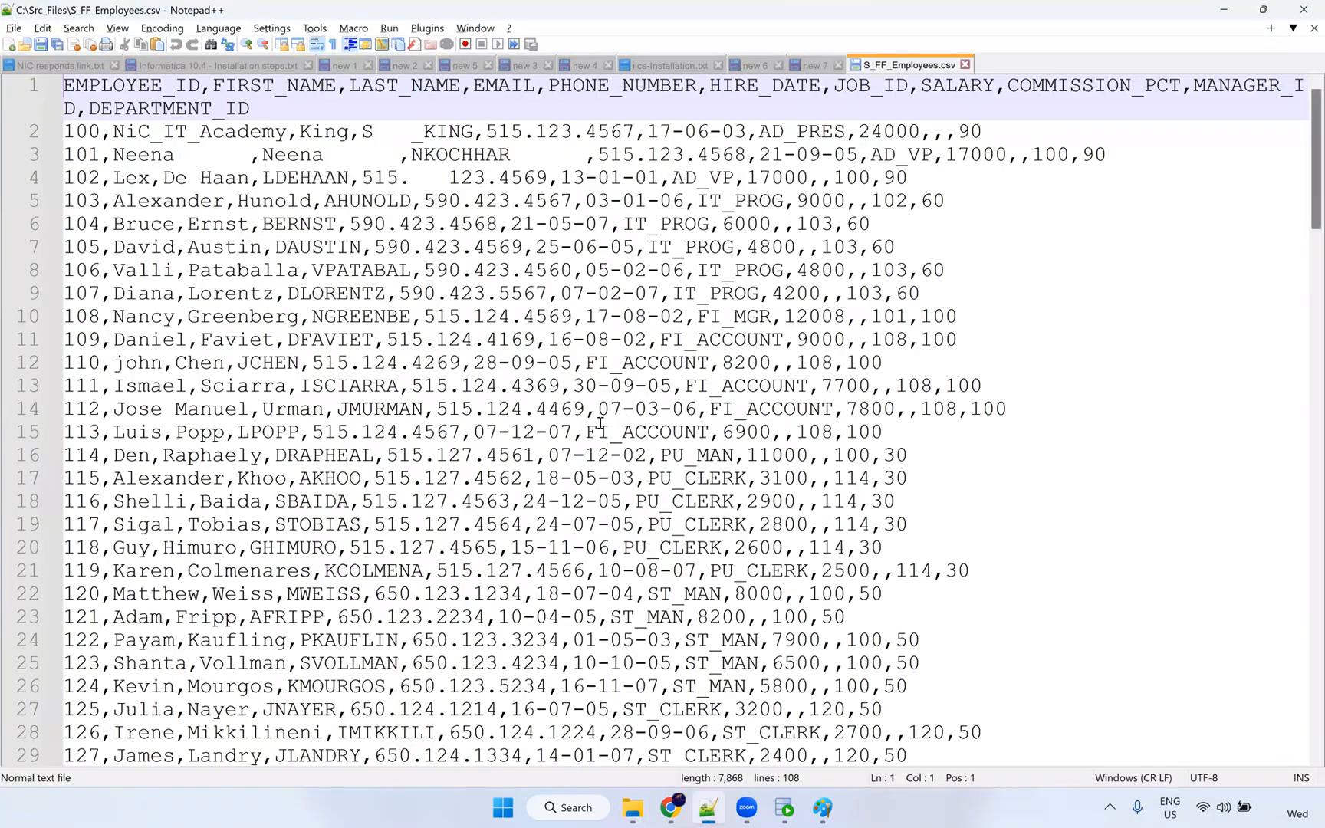
Inspect the line 2 hire date 17-06-03 and the header row in S_FF_Employees.csv.
scroll(600, 422, "down", 3)
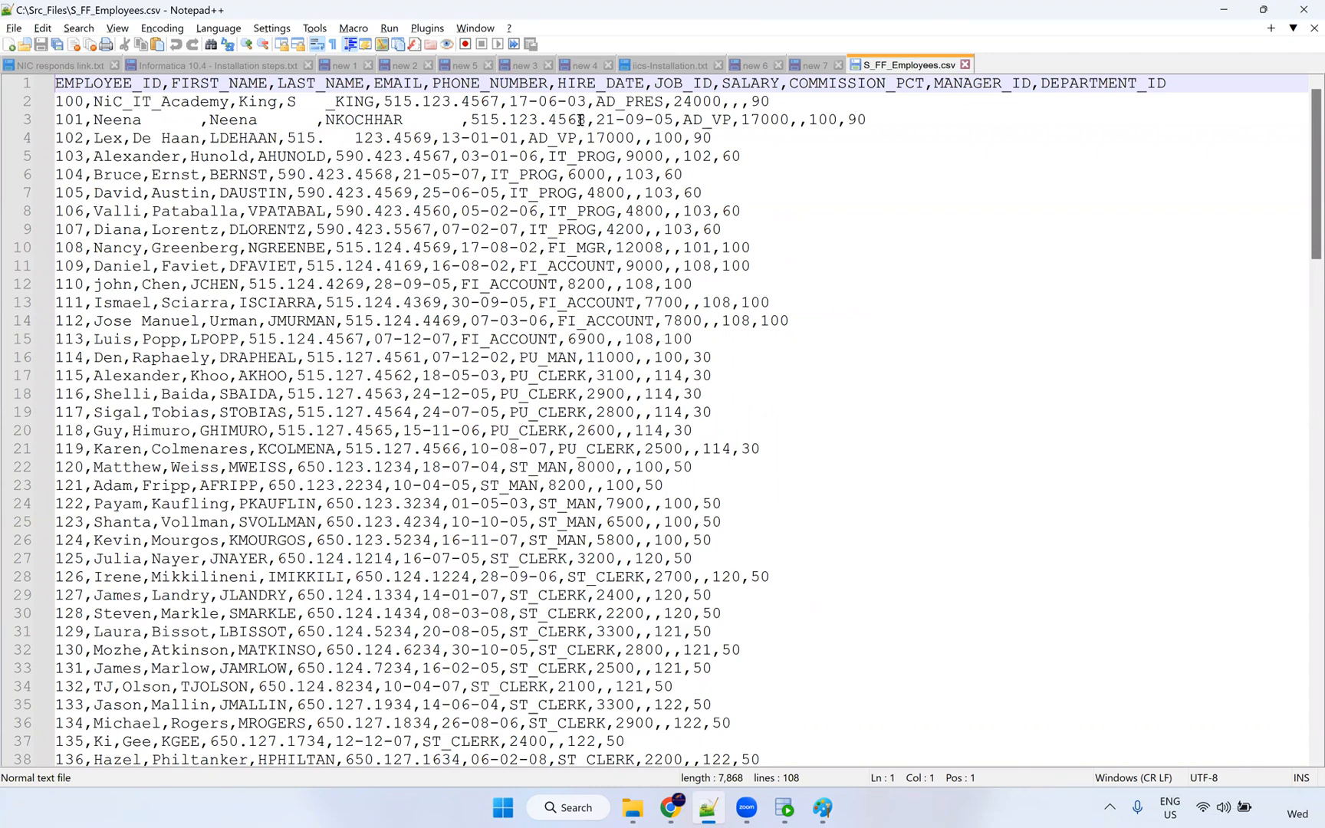
scroll(637, 138, "up", 1)
left_click_drag(666, 125, 580, 125)
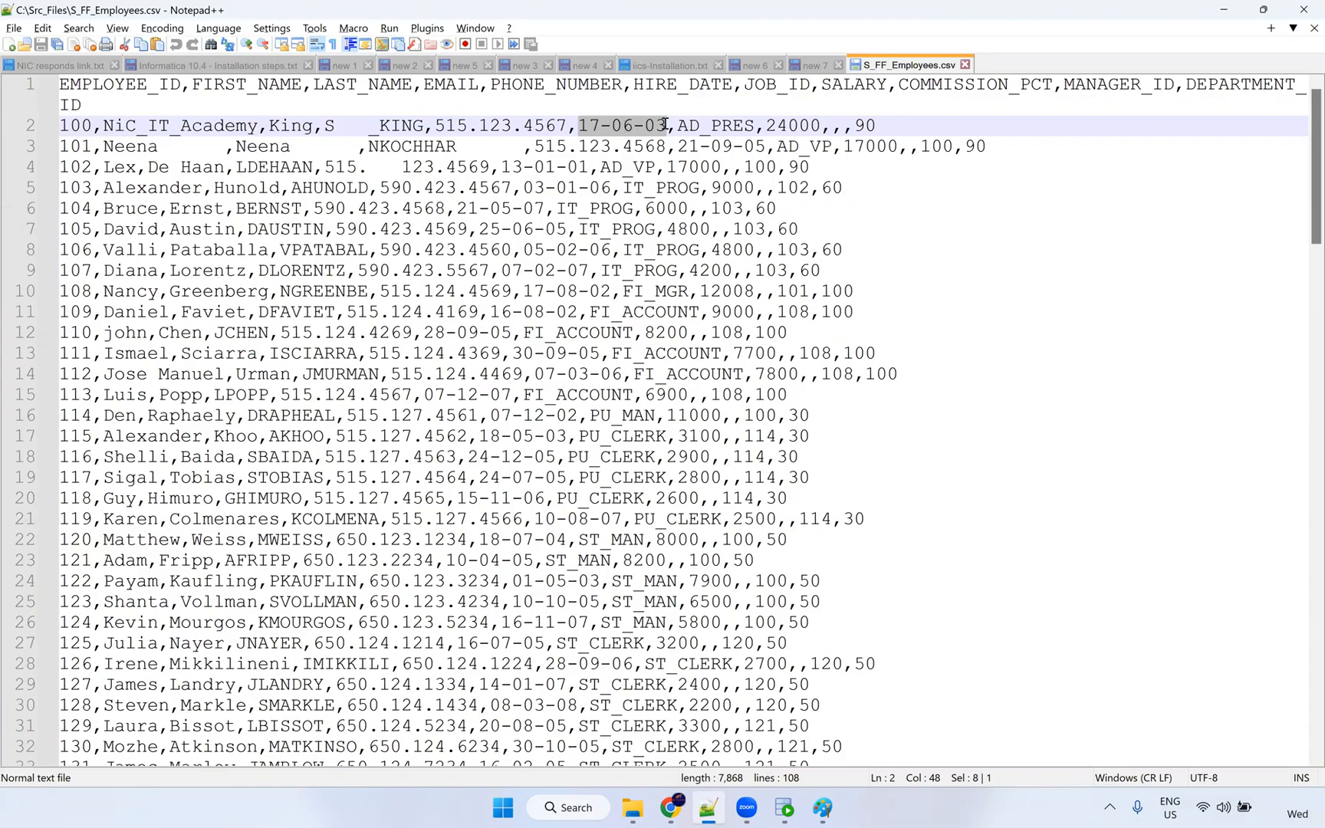
double_click(651, 126)
double_click(592, 125)
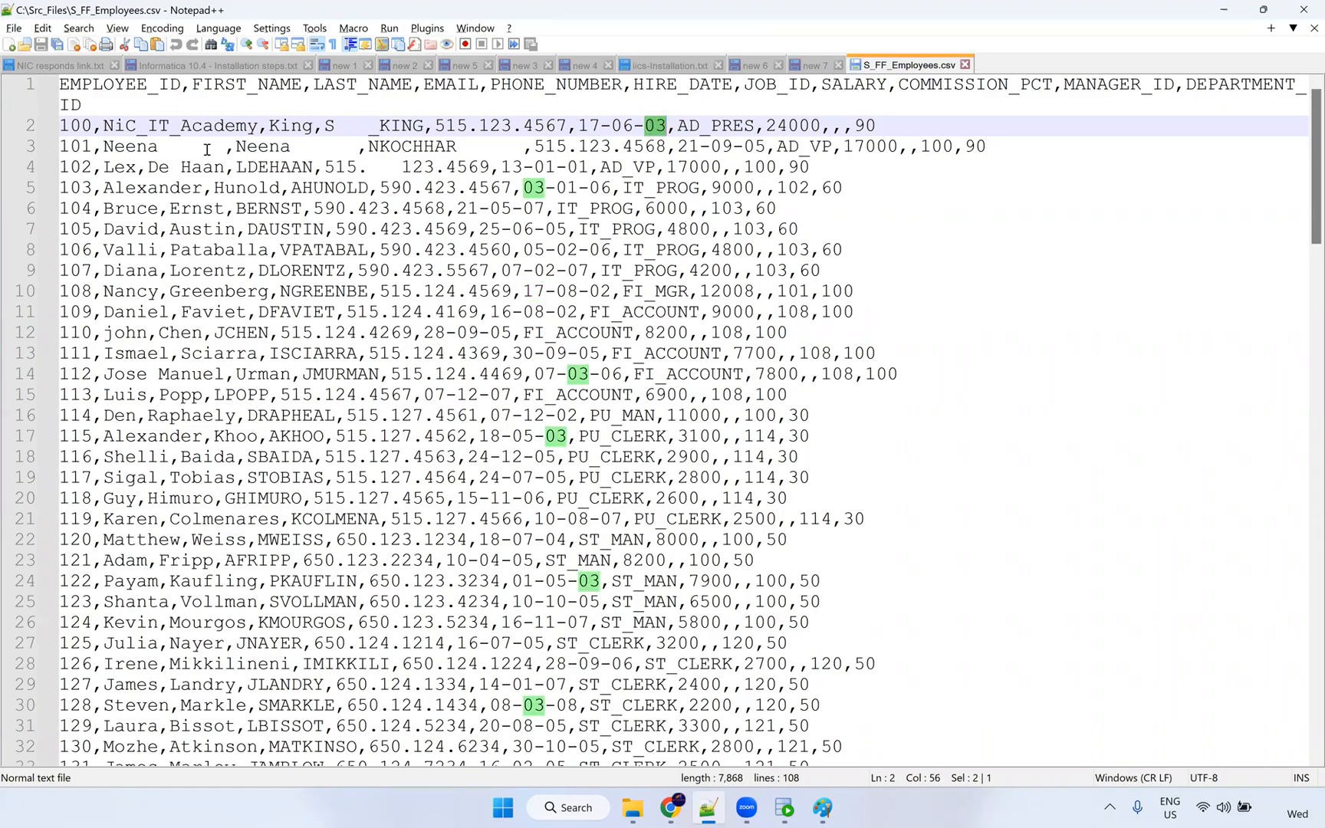
left_click_drag(82, 105, 45, 94)
key("ctrl+c")
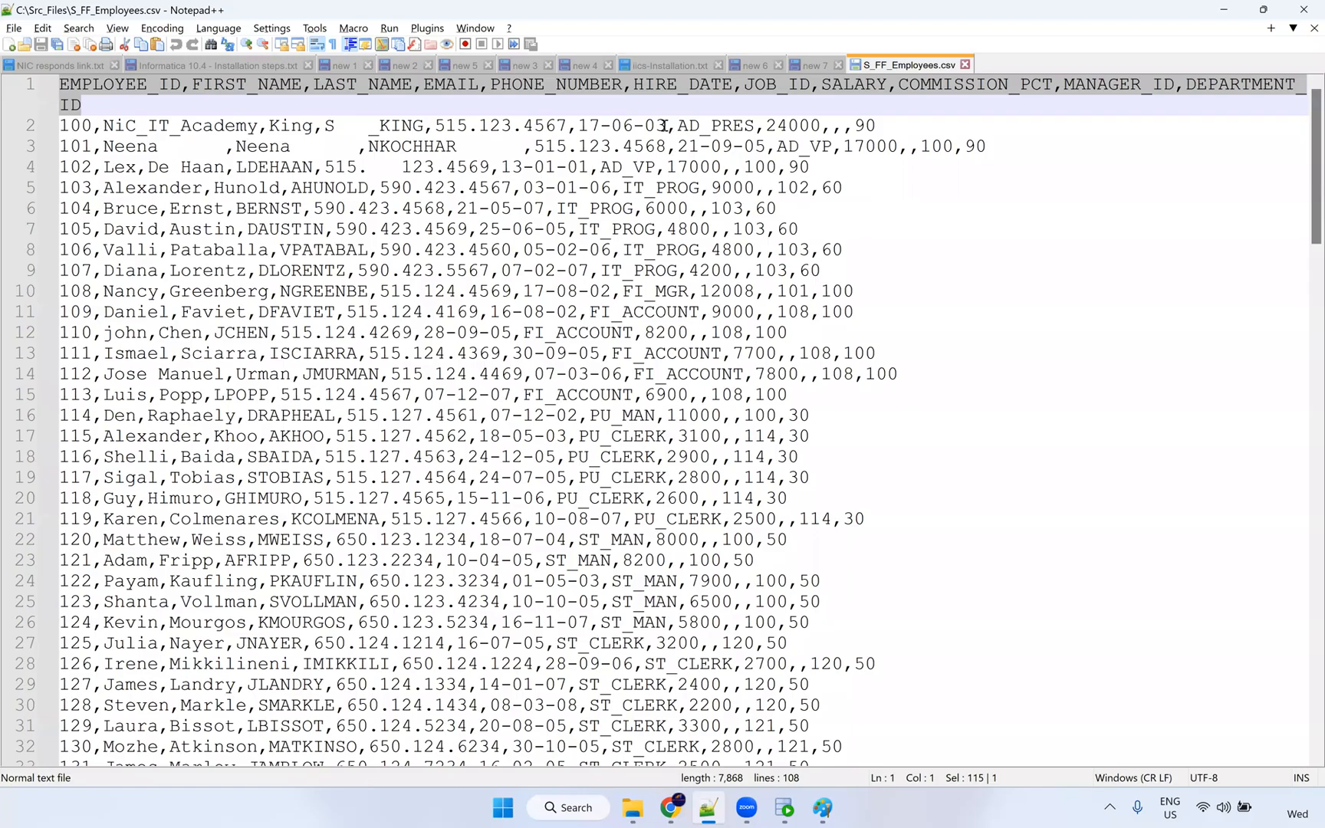
left_click_drag(666, 125, 579, 125)
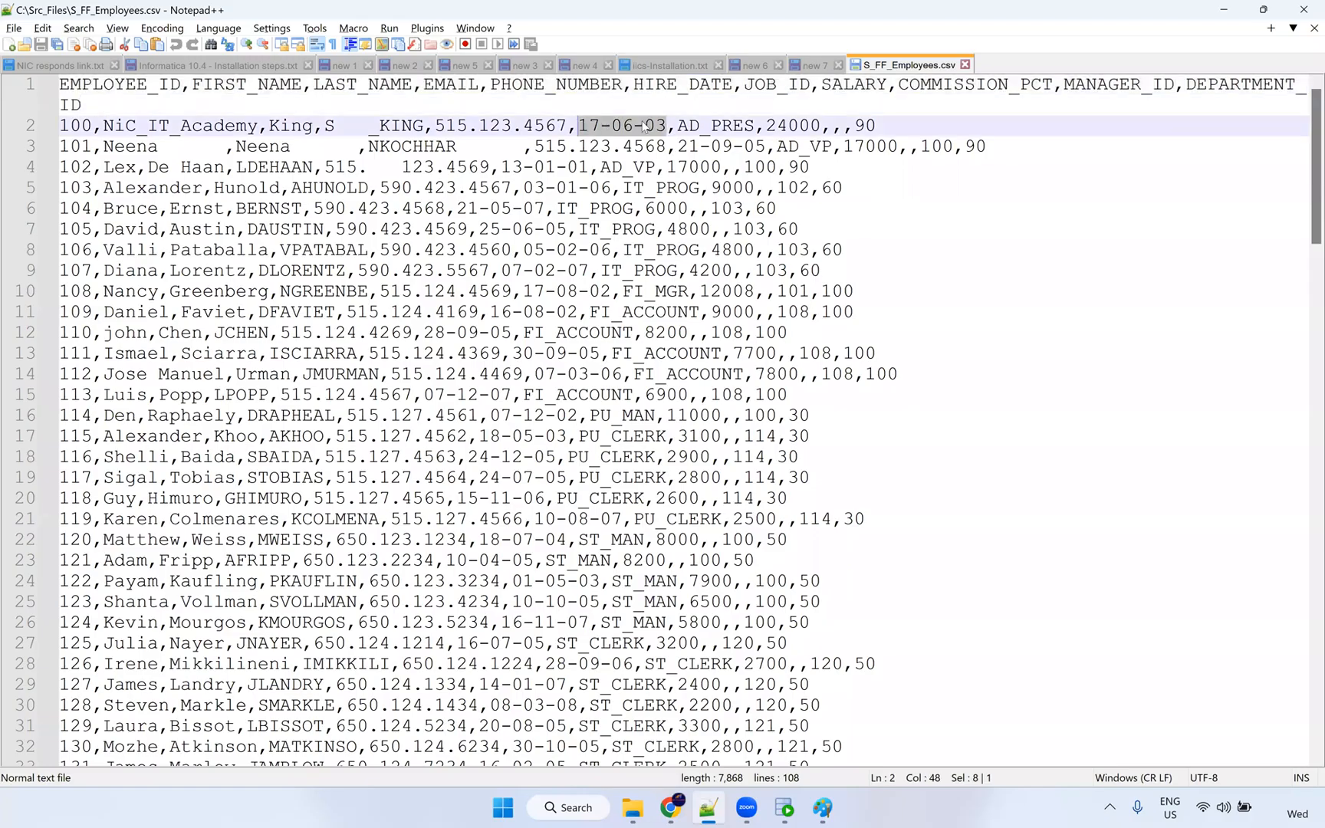
key("alt+Tab")
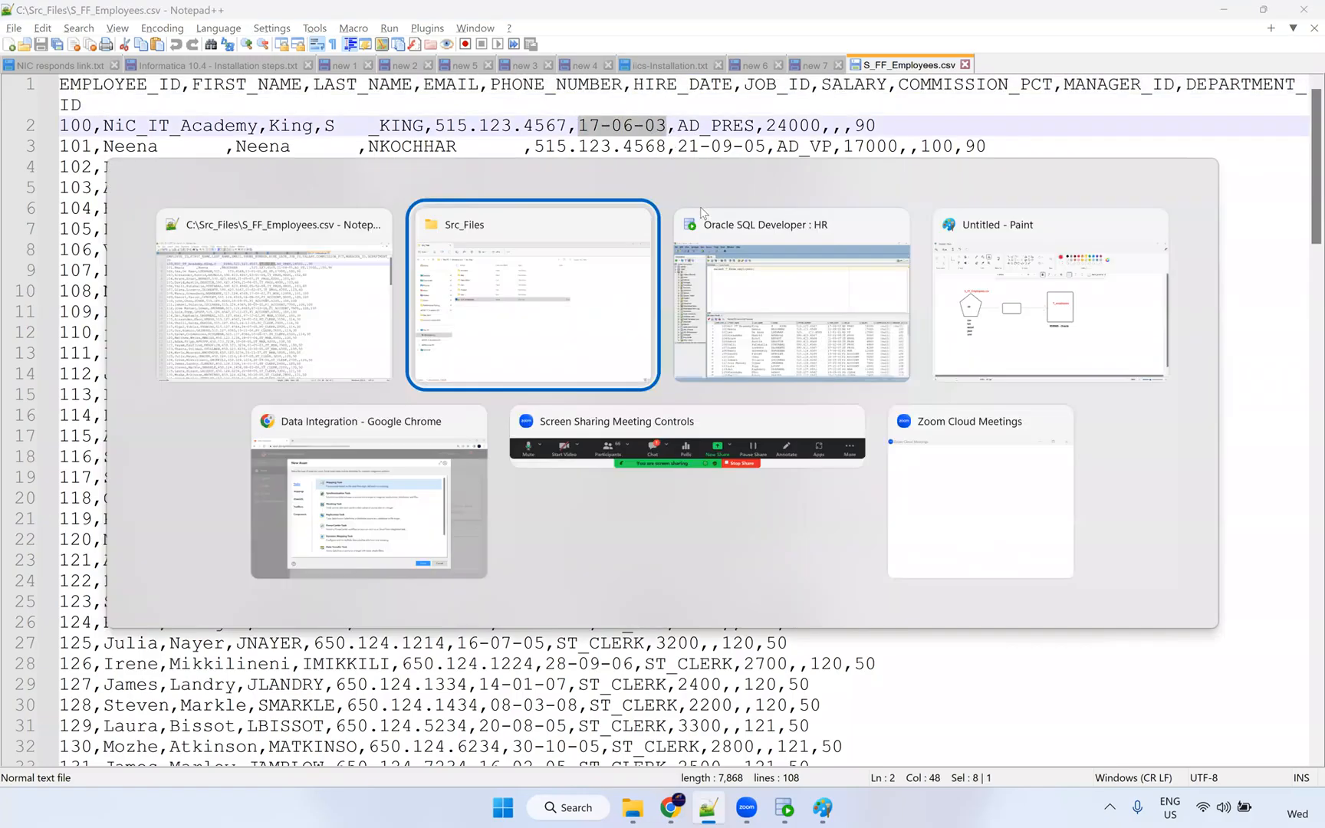
Replace * in the employees query with the full pasted column list.
left_click(730, 253)
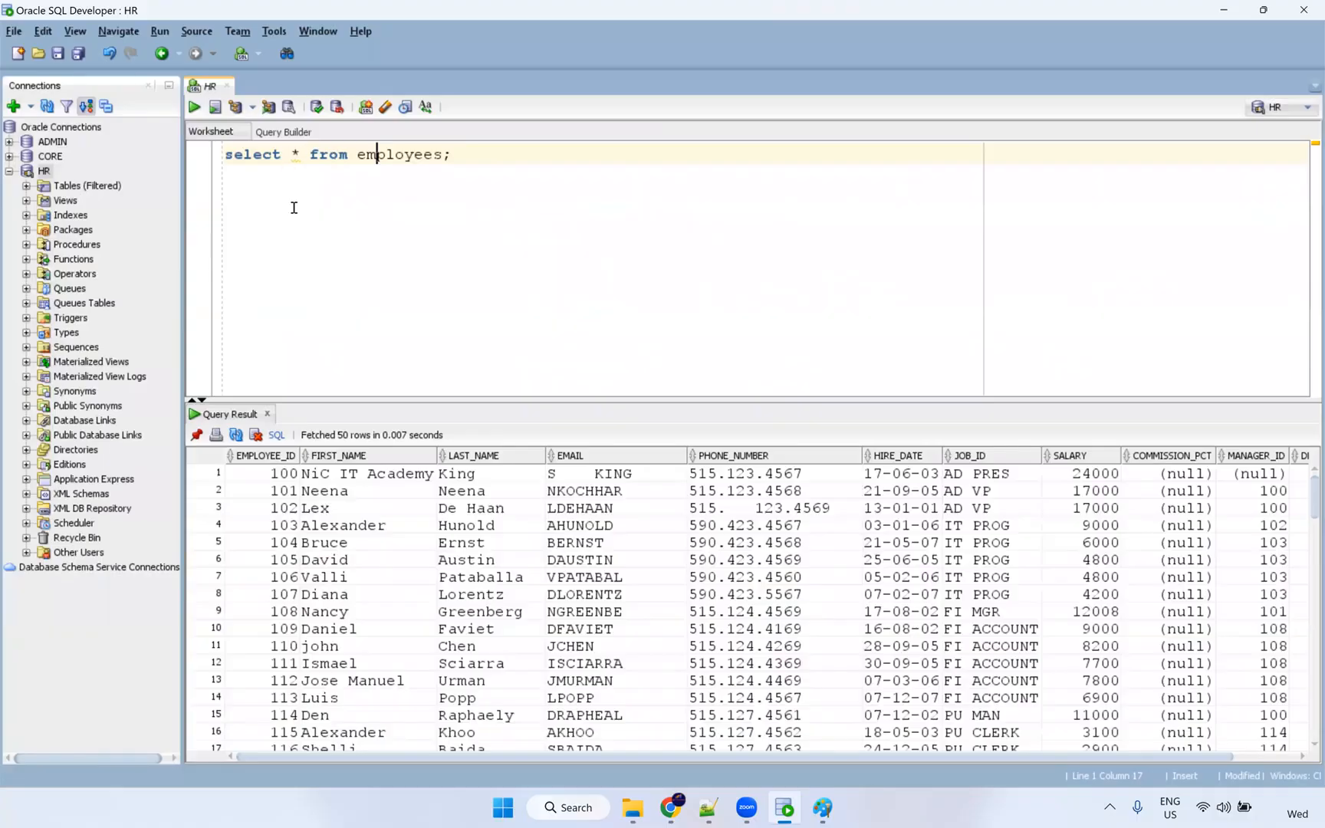
key("ctrl+v")
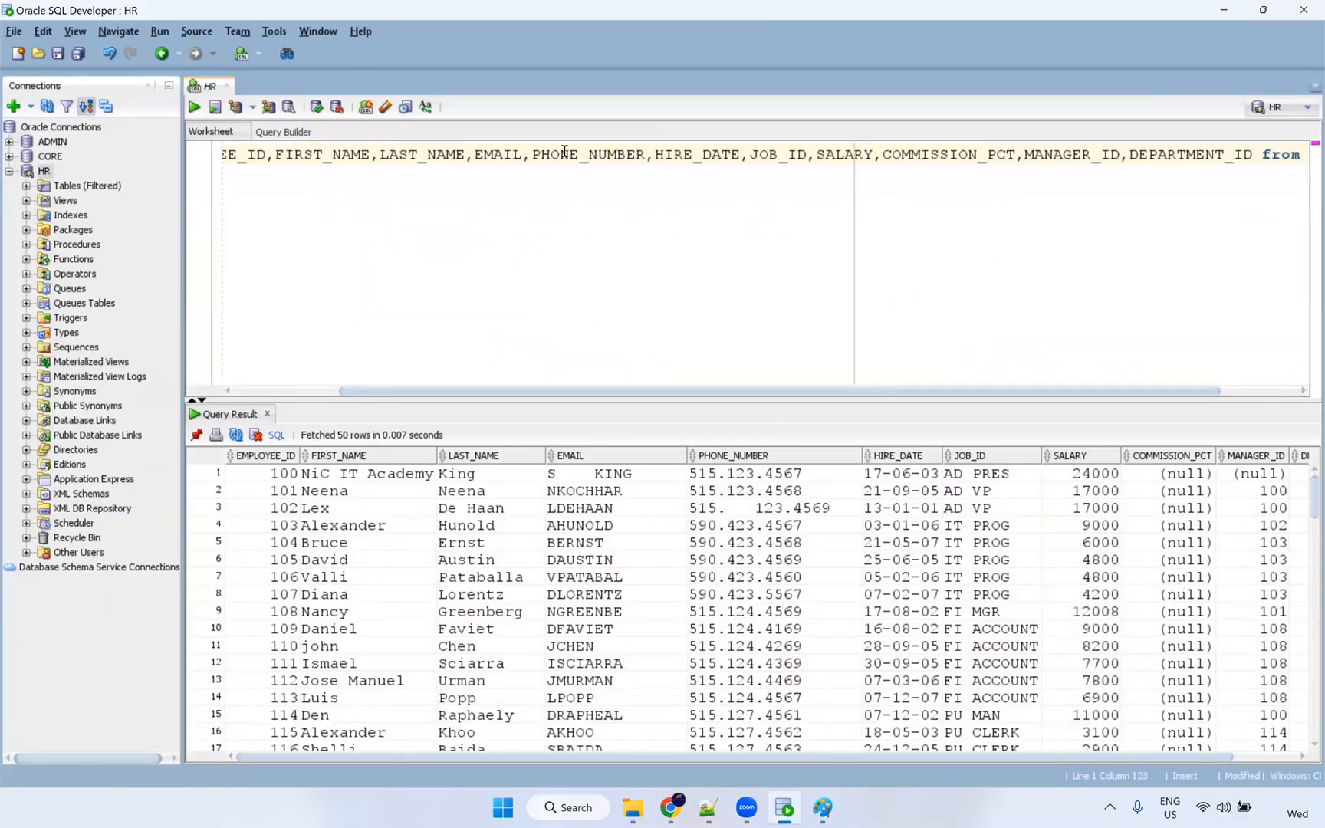
key("Right")
left_click_drag(558, 393, 363, 221)
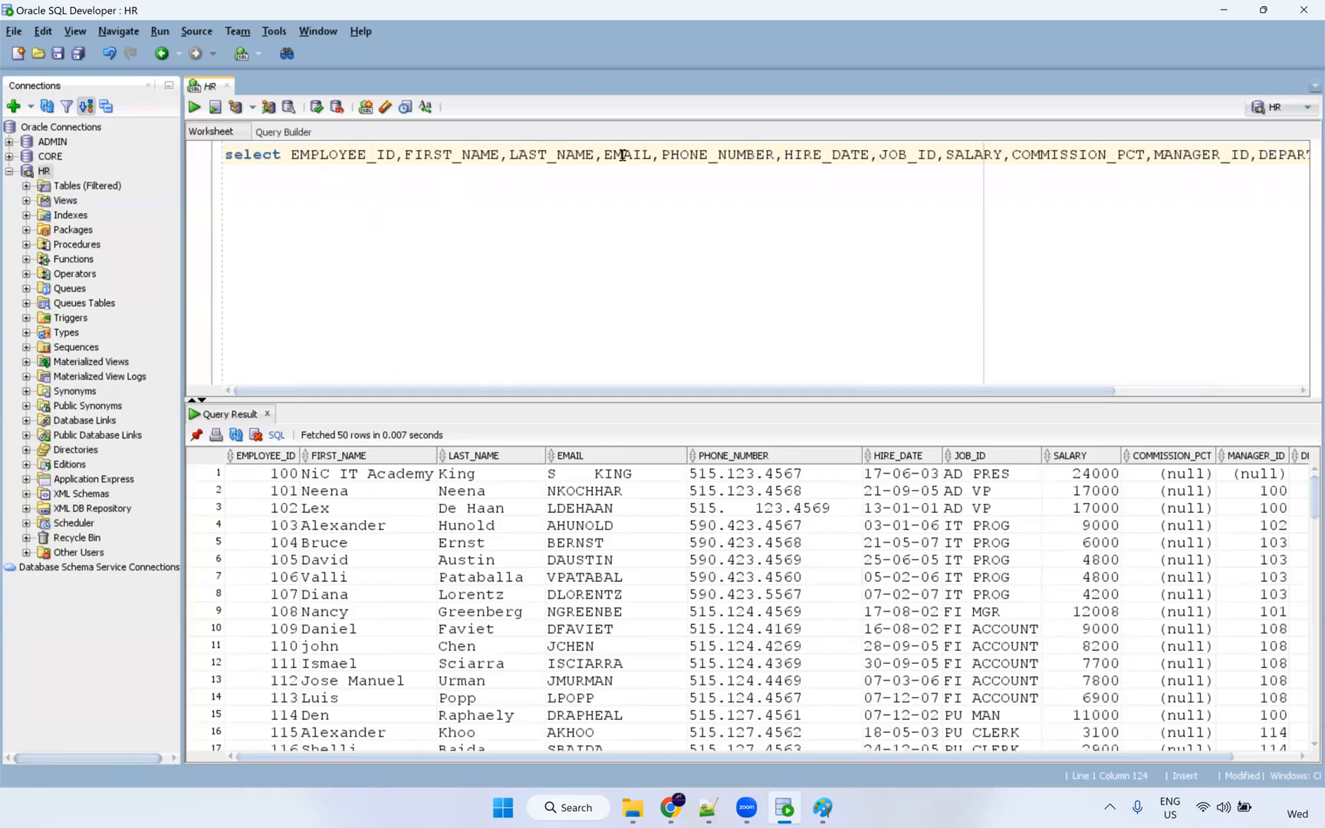
Wrap HIRE_DATE as to_char(HIRE_DATE,'mm-dd-yyyy') as HIRE_DATE on its own line.
left_click(789, 155)
key("Return")
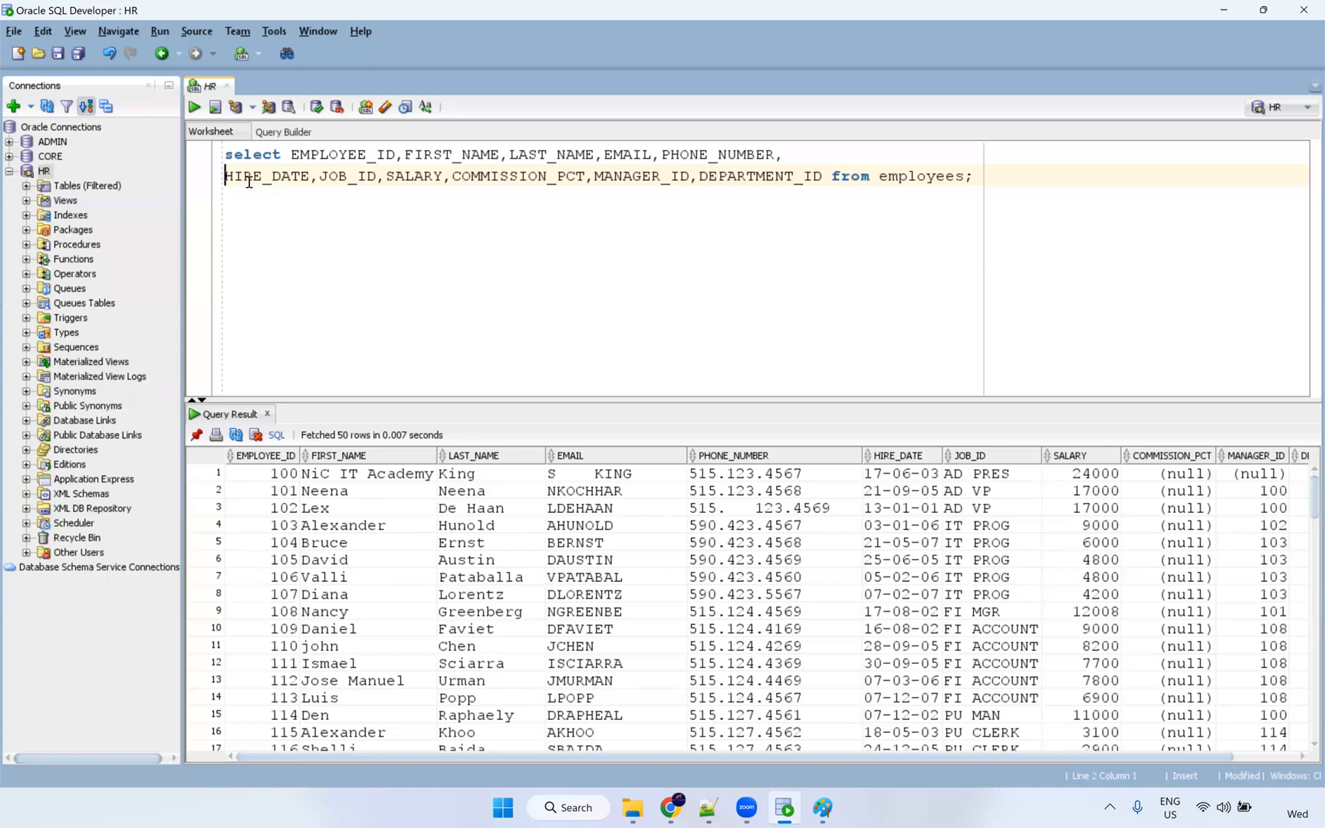
type("to_")
type("char(")
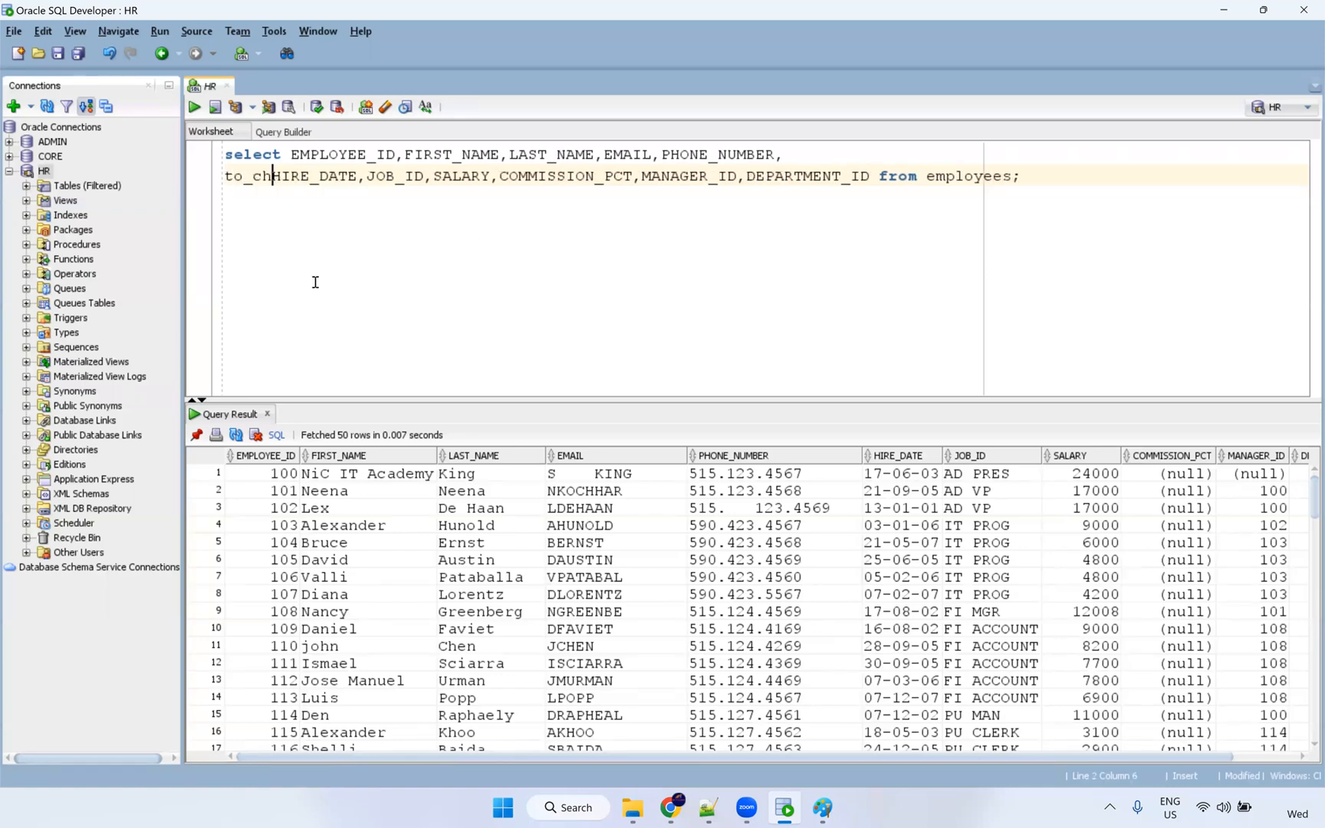
left_click(385, 177)
type(",")
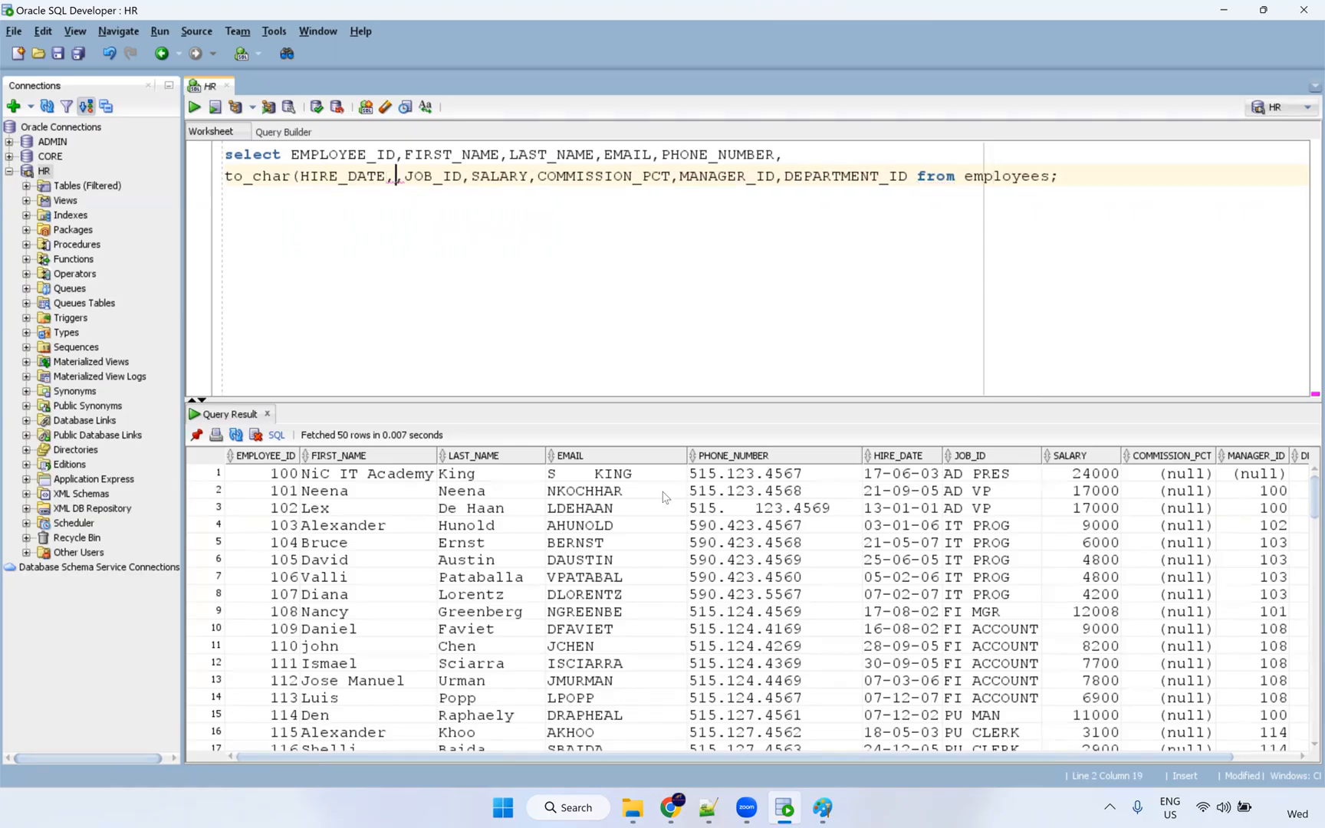
type("'")
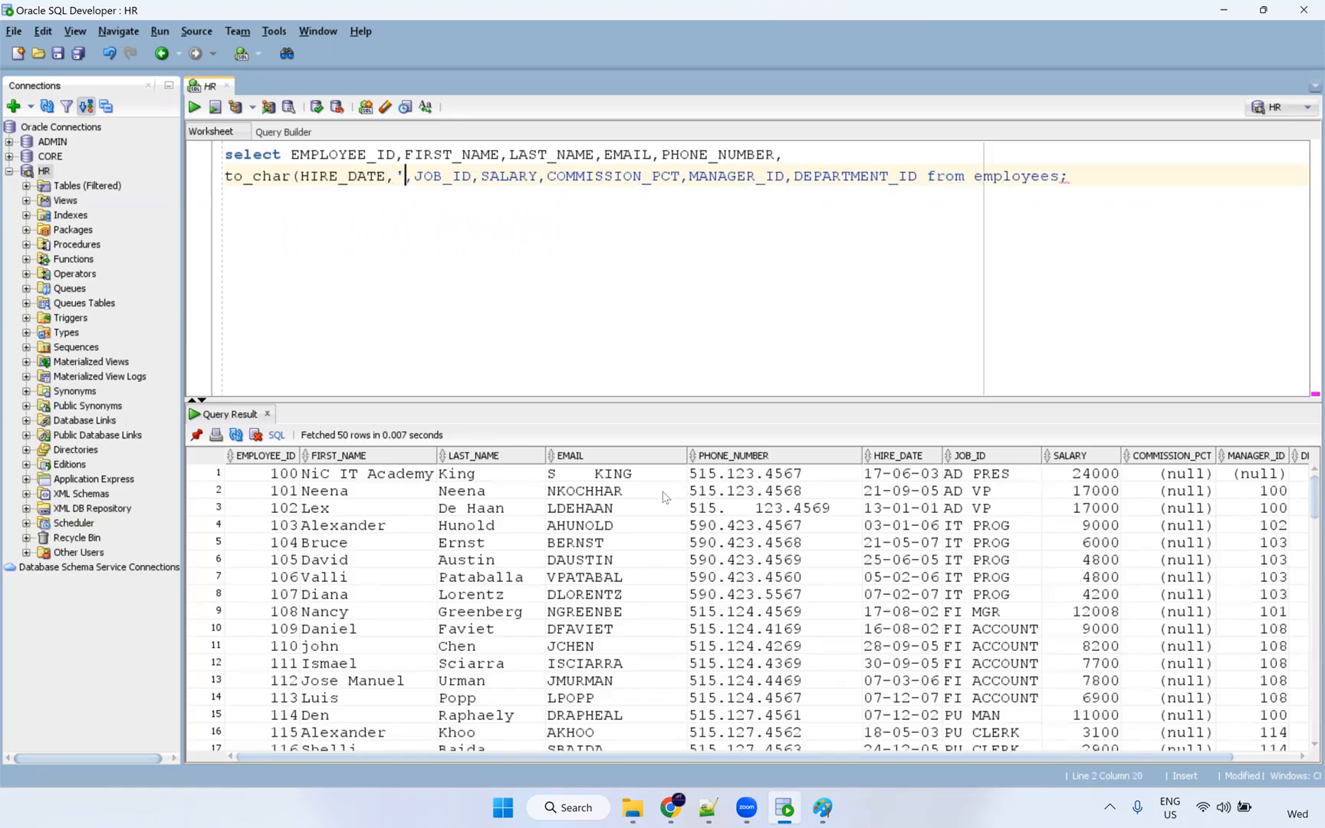
type("mm")
type("-dd-")
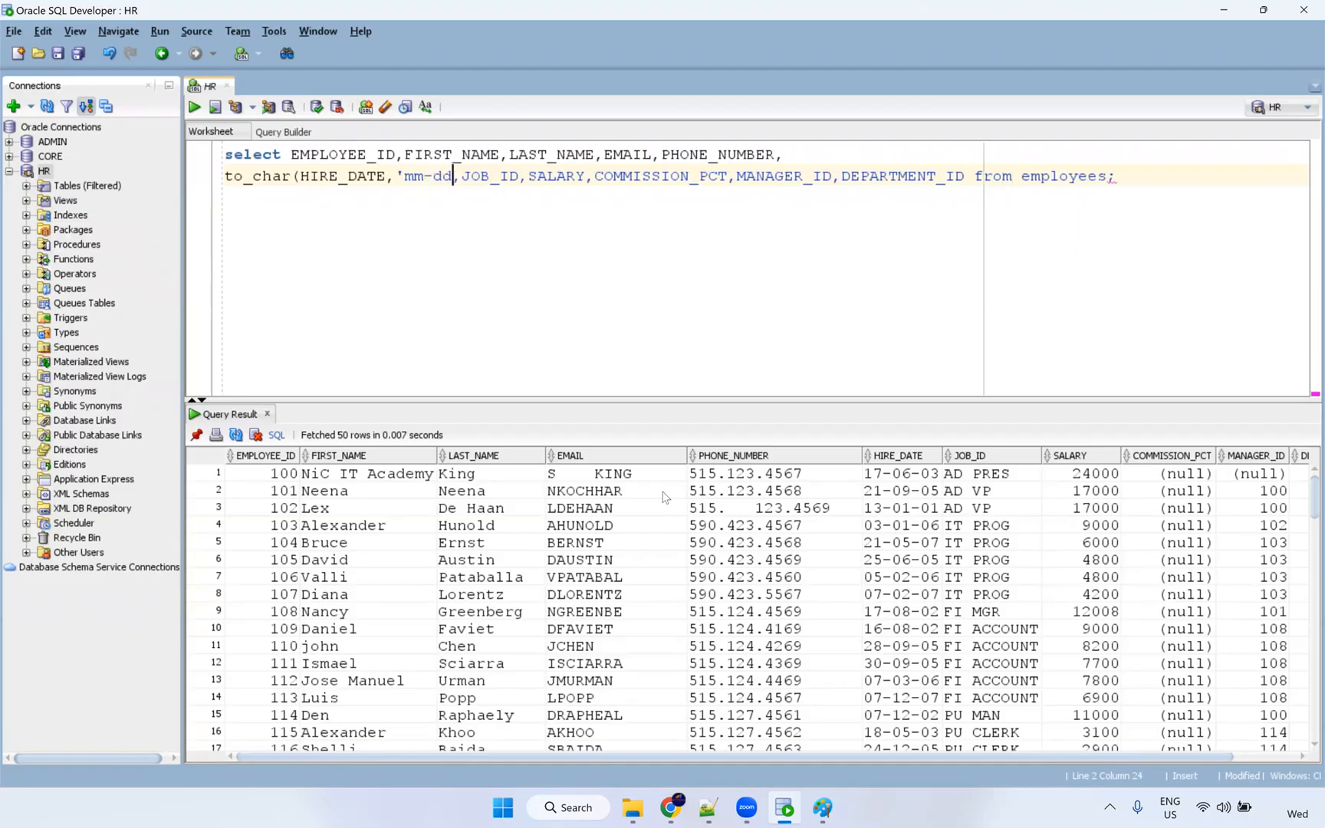
type("yyyy")
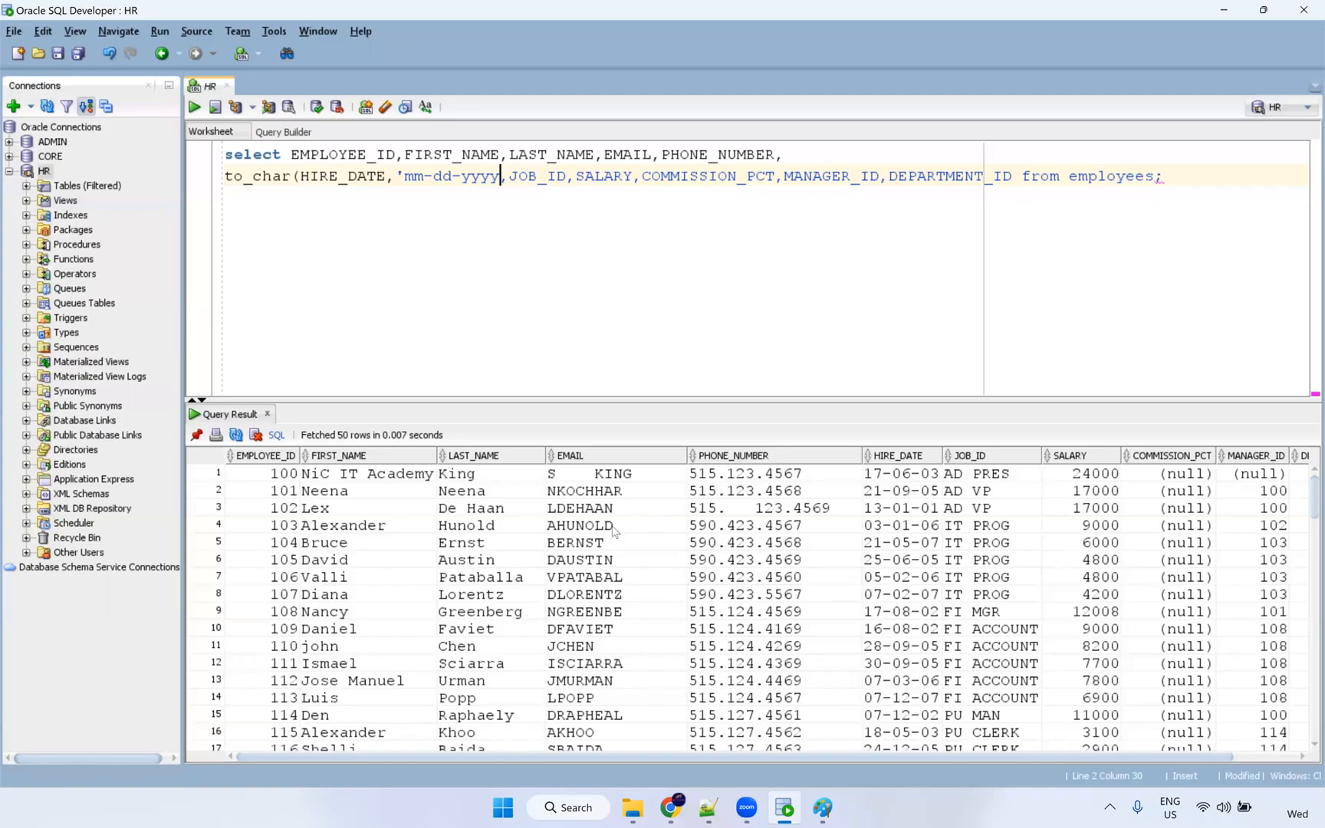
type("')")
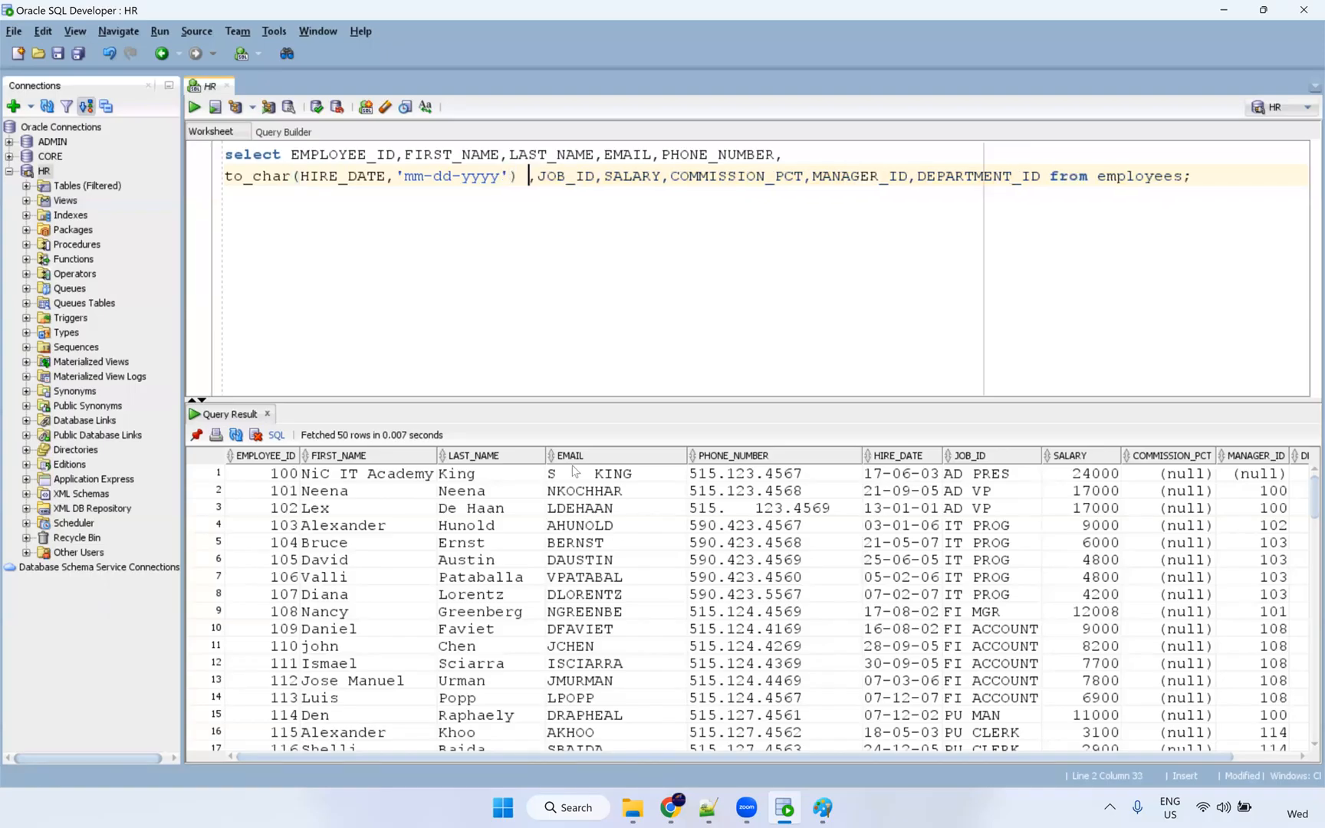
type(" as")
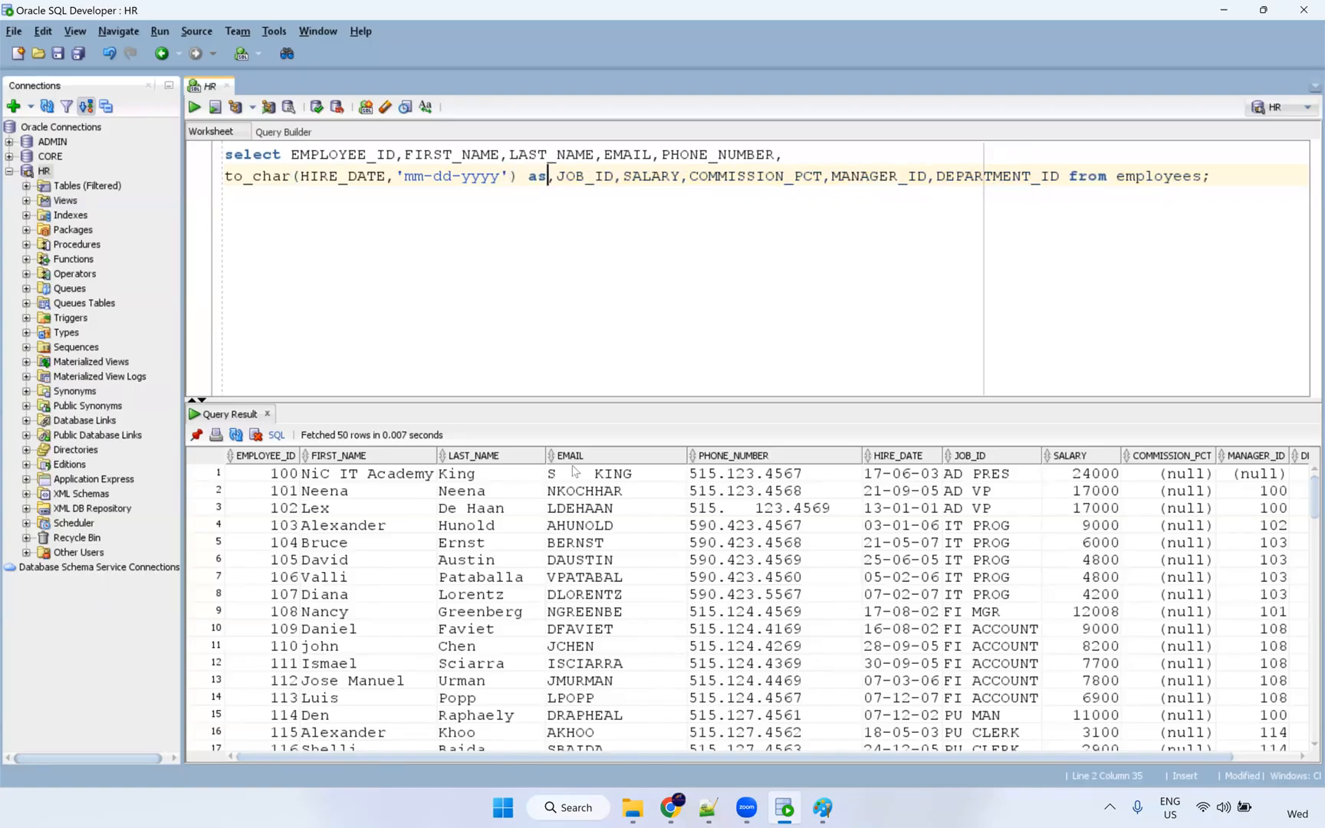
type(" HIRE_DATE")
key("BackSpace")
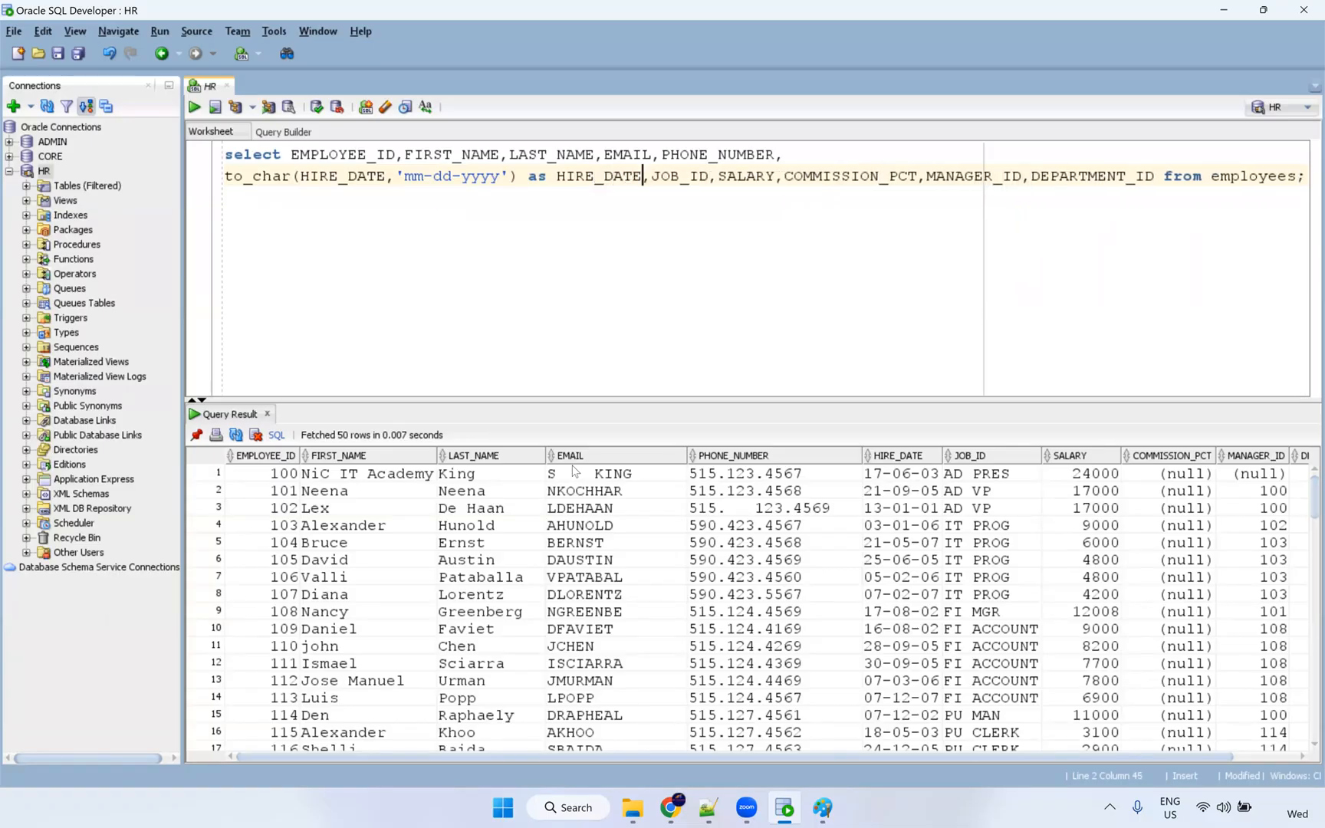
Run the query and check hire dates now read like 06-17-2003.
left_click(407, 182)
left_click_drag(494, 182, 501, 182)
left_click(496, 192)
left_click(512, 176)
key("ctrl+Return")
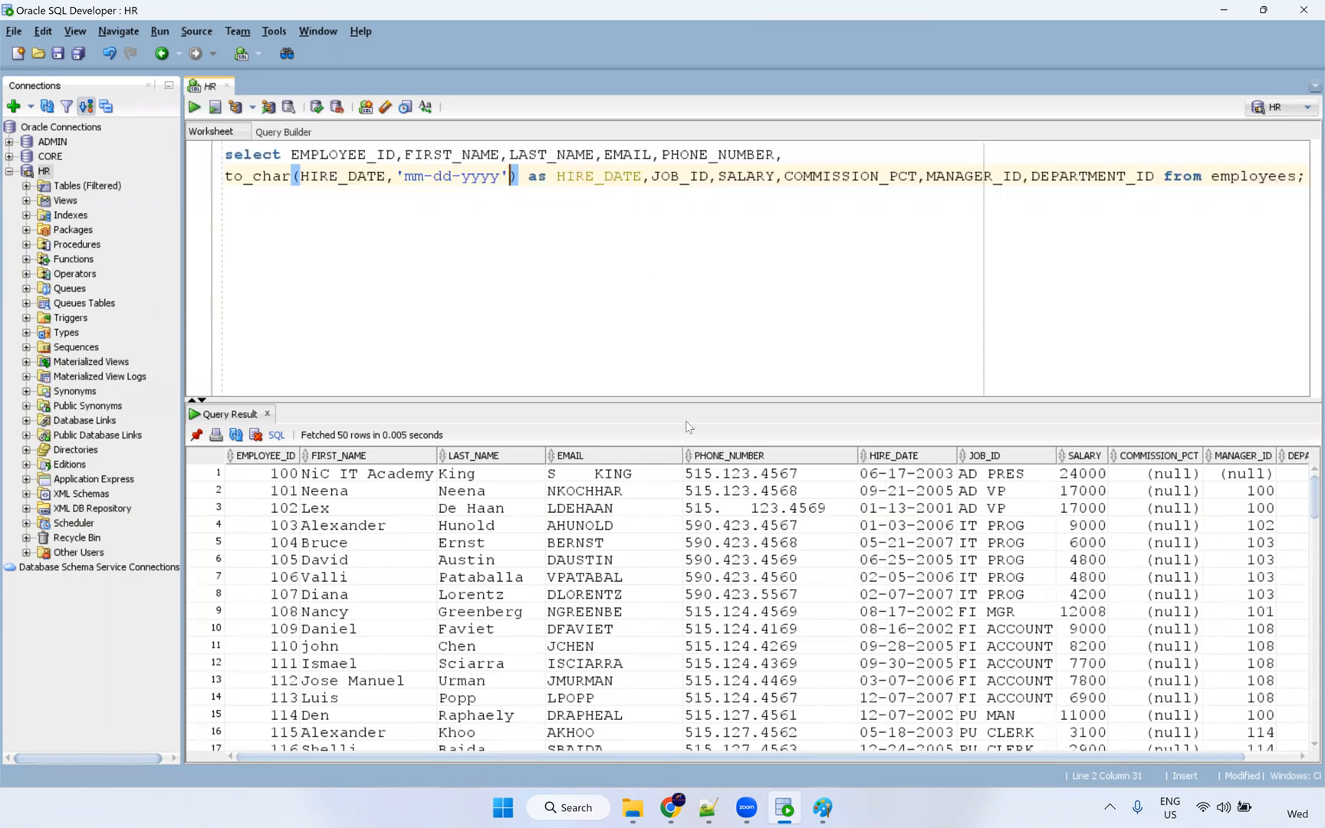
left_click(905, 474)
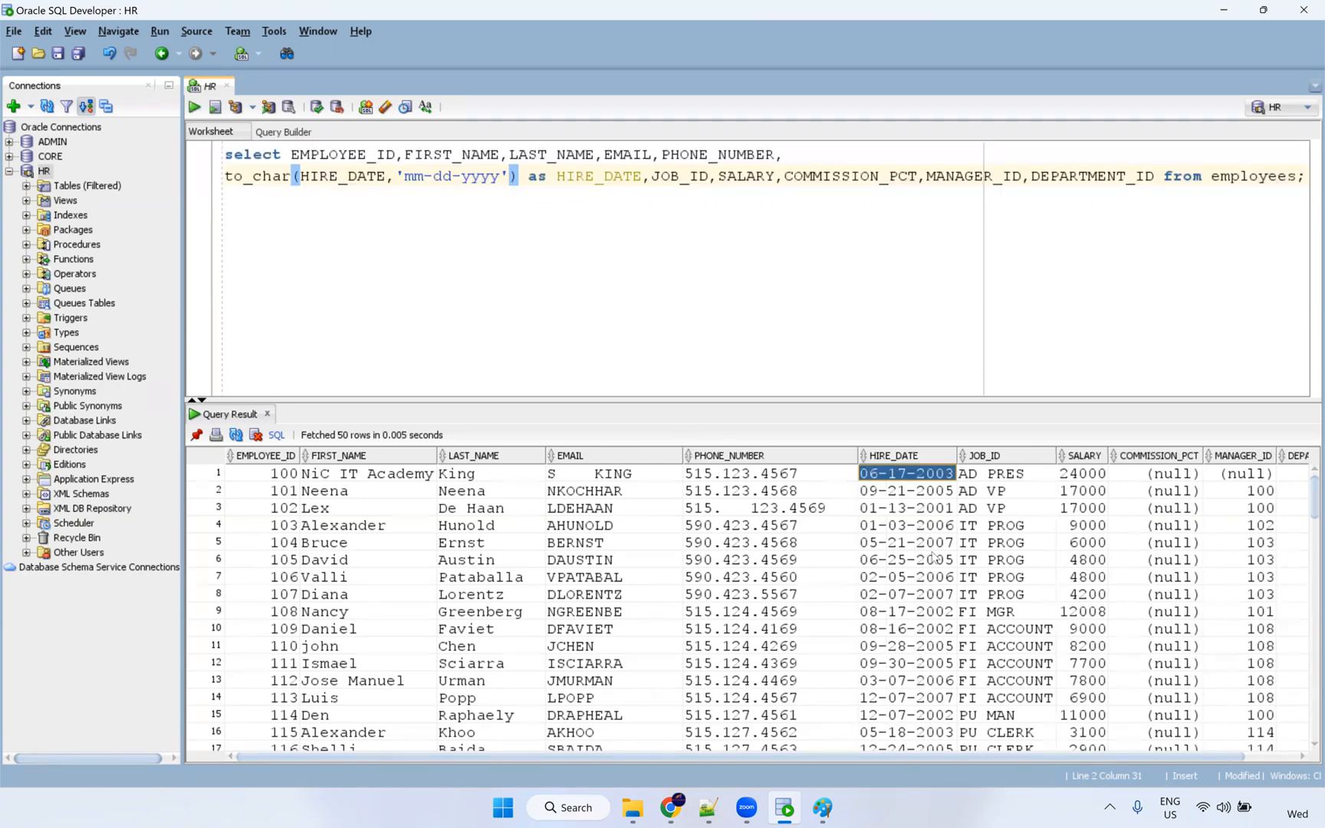
left_click(931, 492)
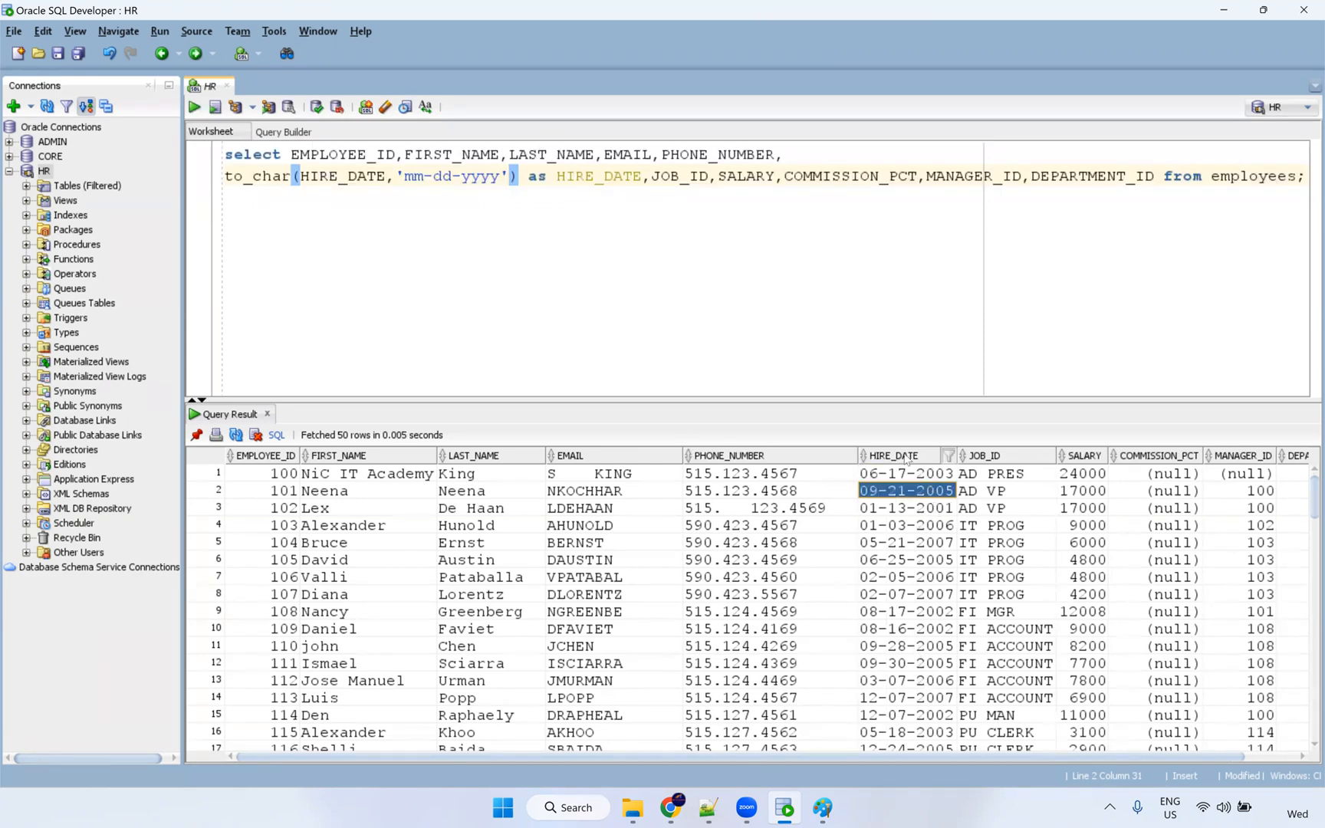
Export the results as csv with no enclosures, overwriting C:\Src_Files\S_FF_Employees.csv.
right_click(412, 530)
left_click(480, 624)
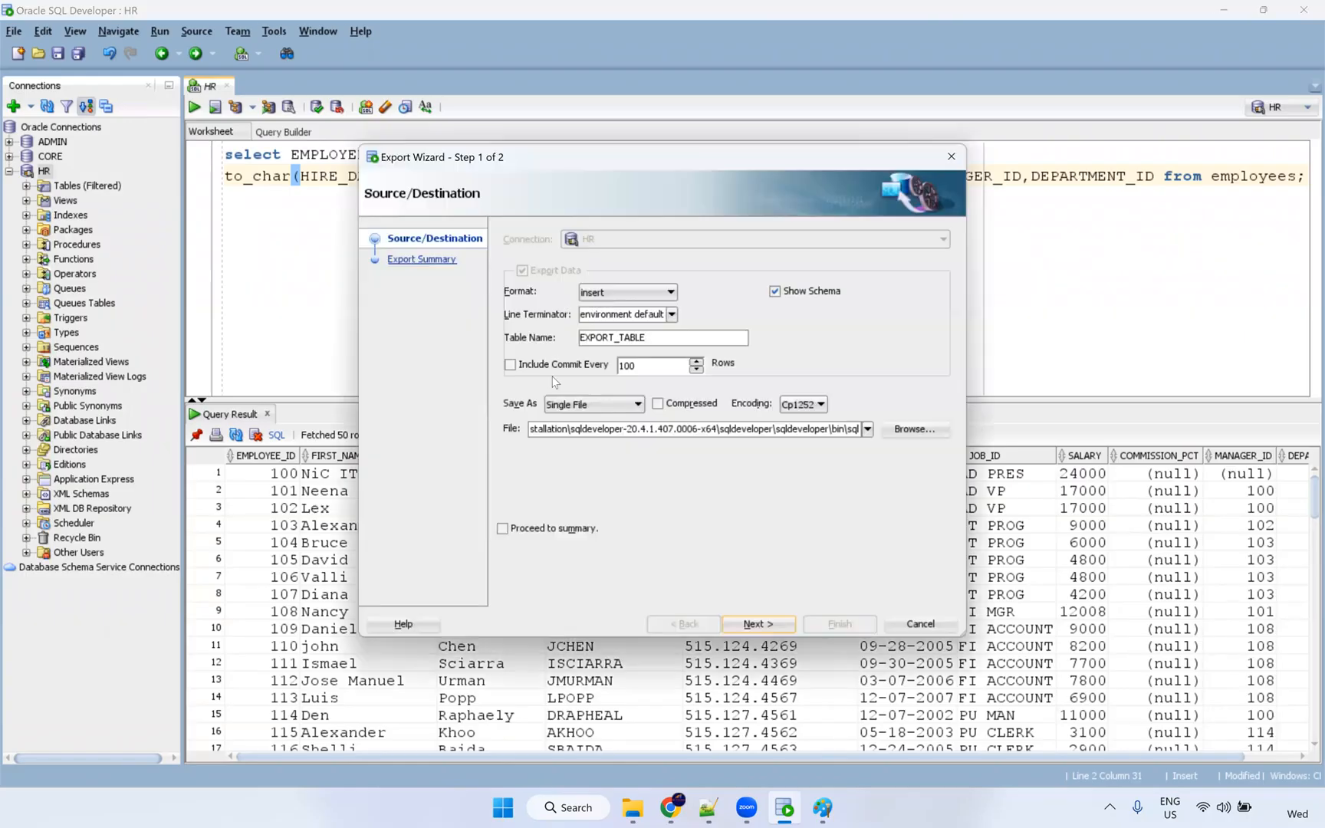
left_click(625, 292)
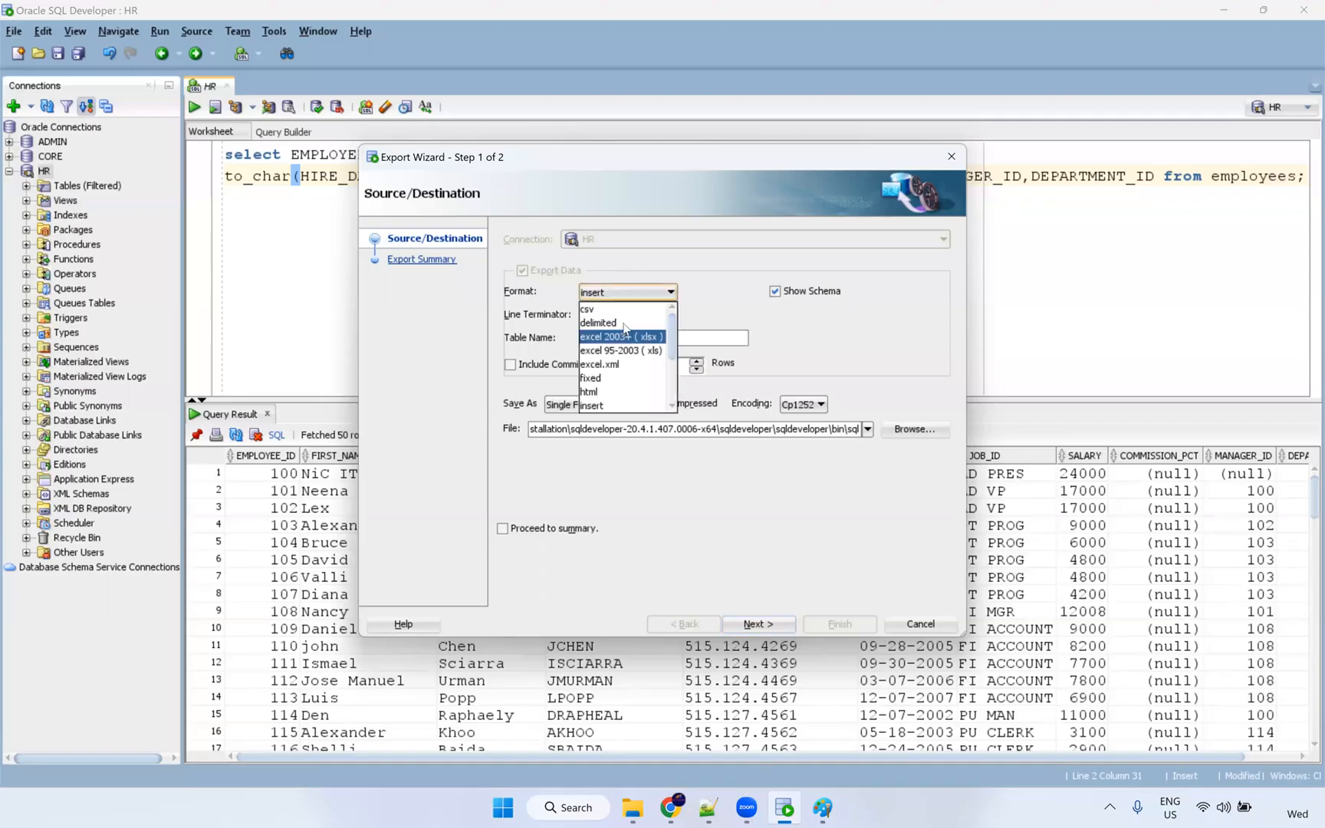
left_click(594, 308)
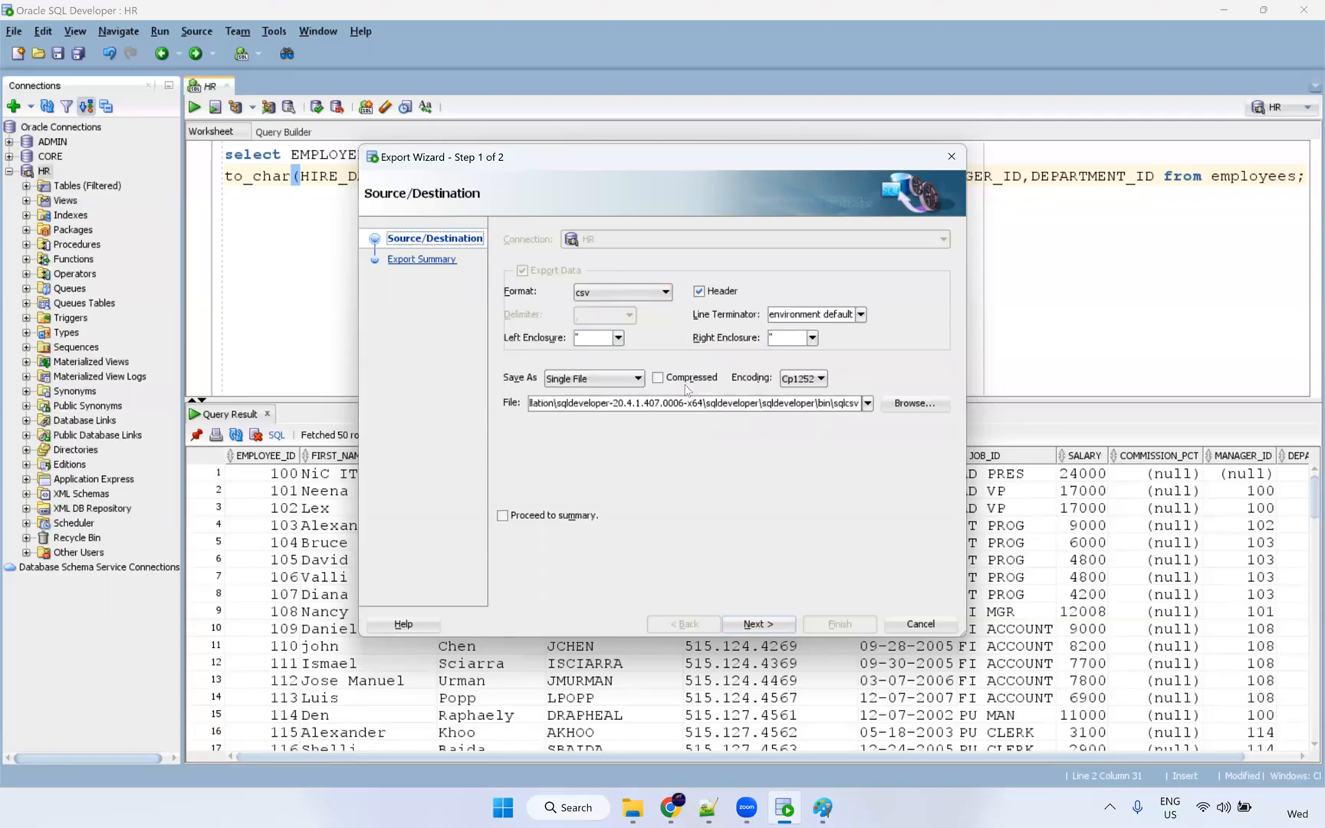
left_click(618, 339)
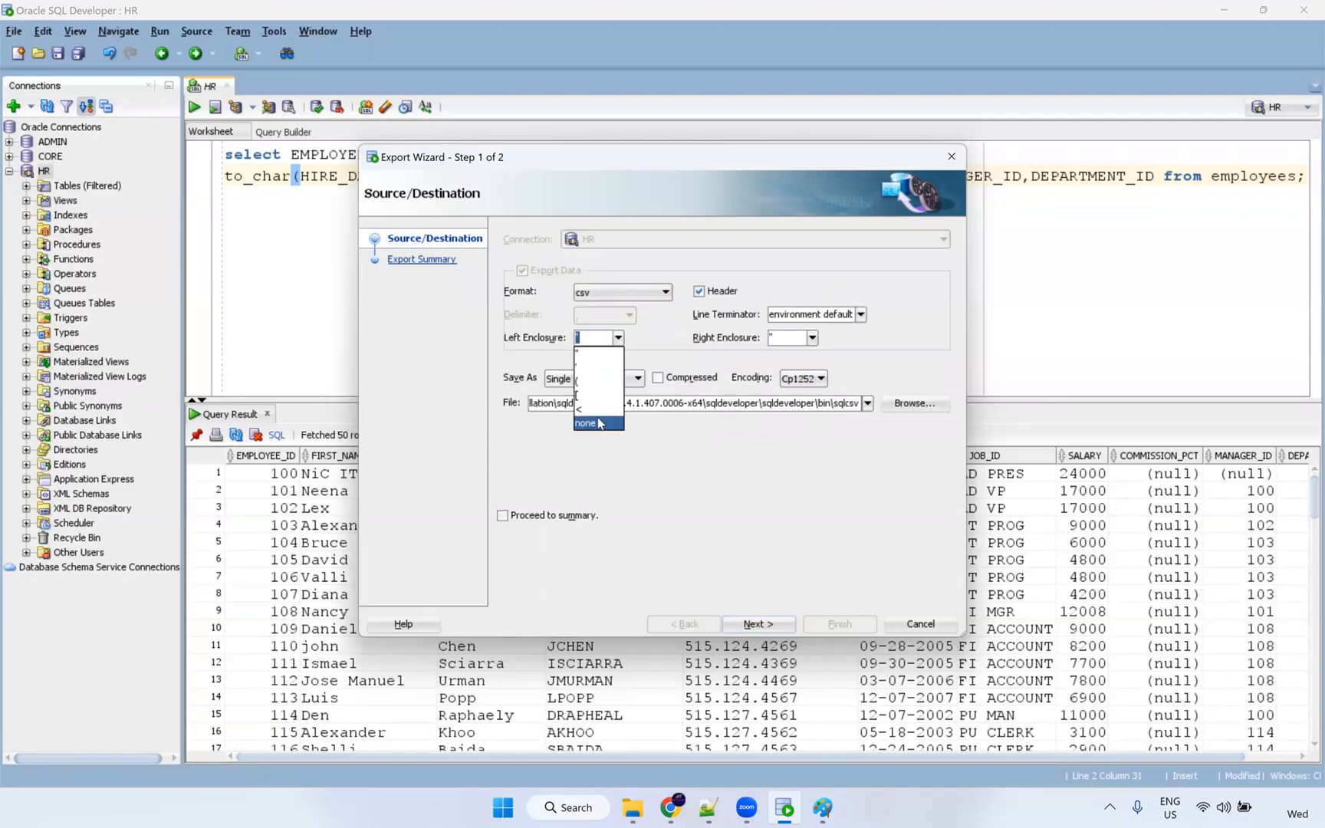
left_click(599, 423)
left_click(920, 404)
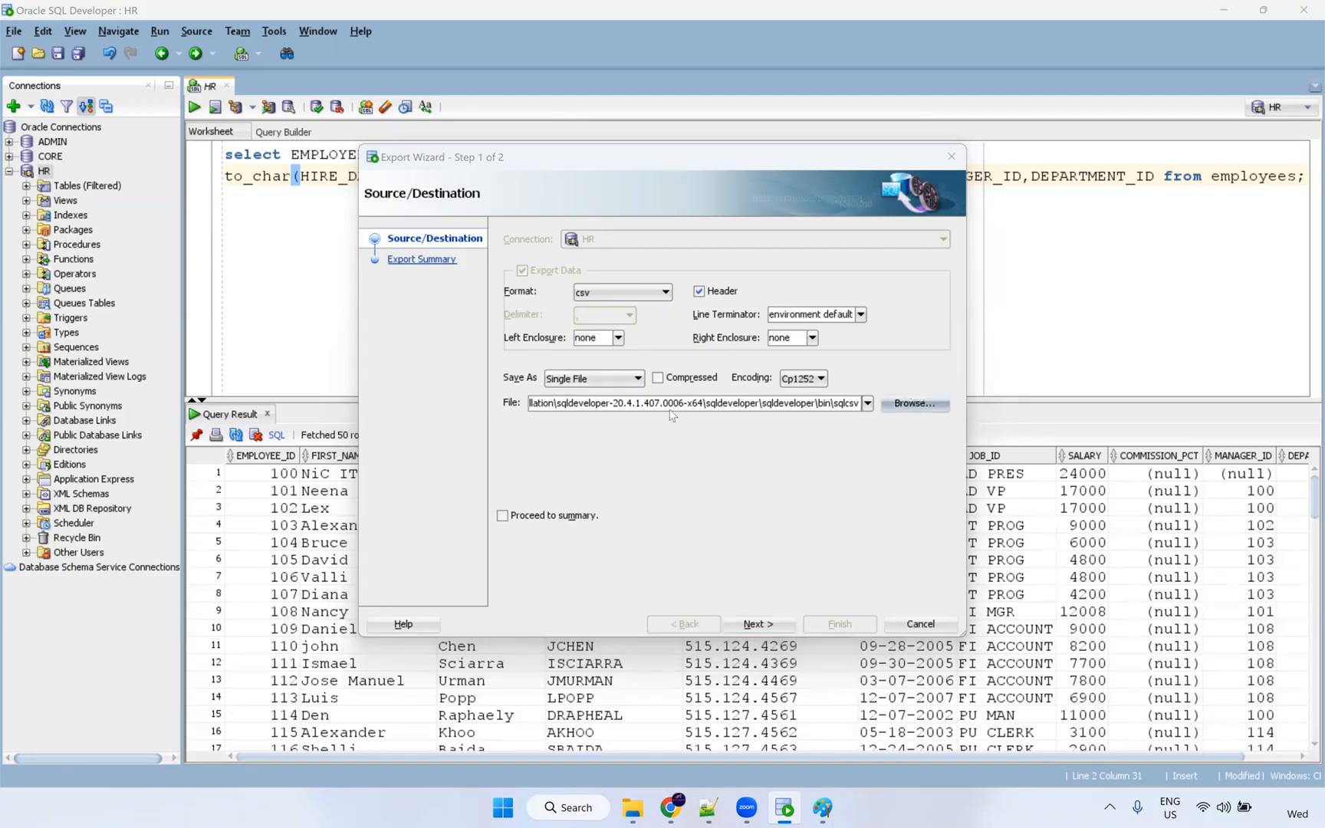
left_click(466, 343)
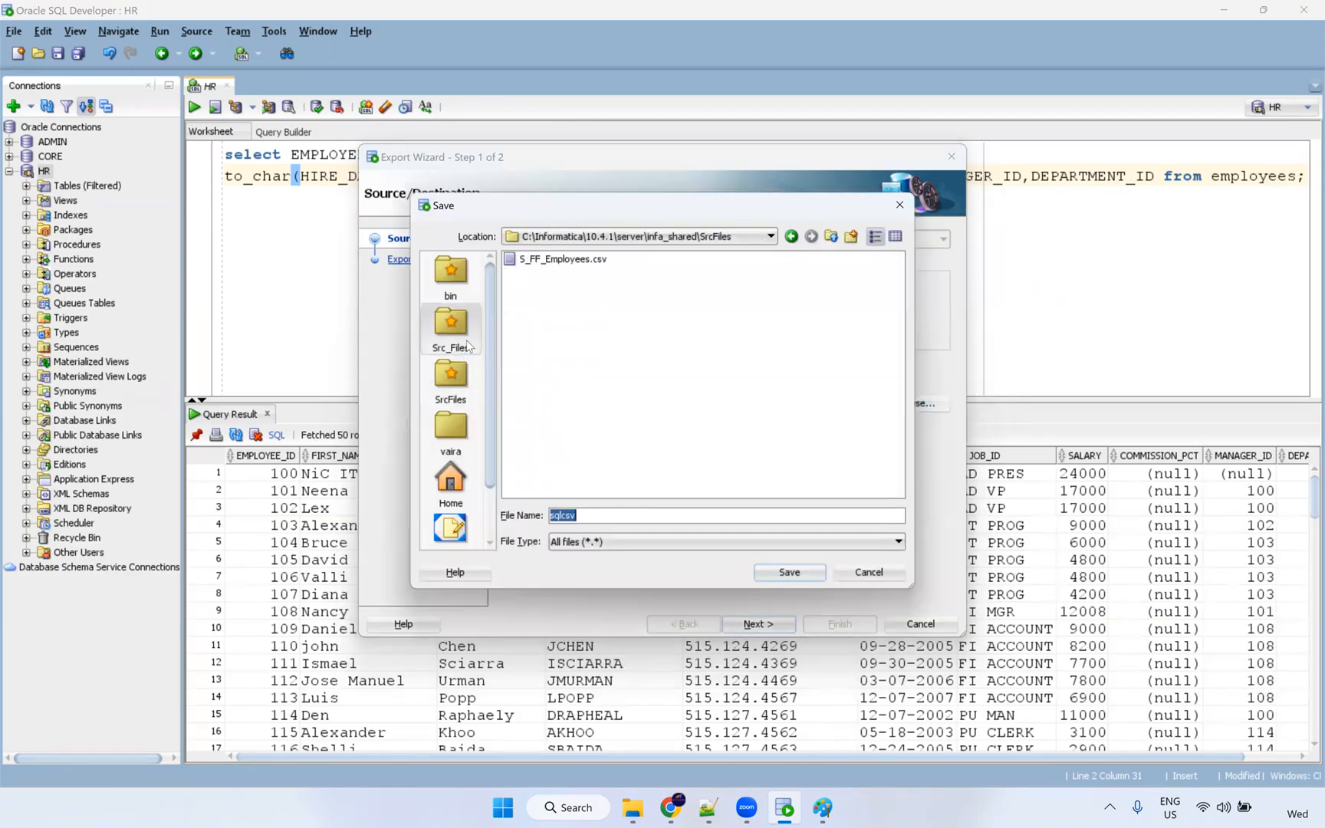
left_click(563, 358)
left_click(779, 571)
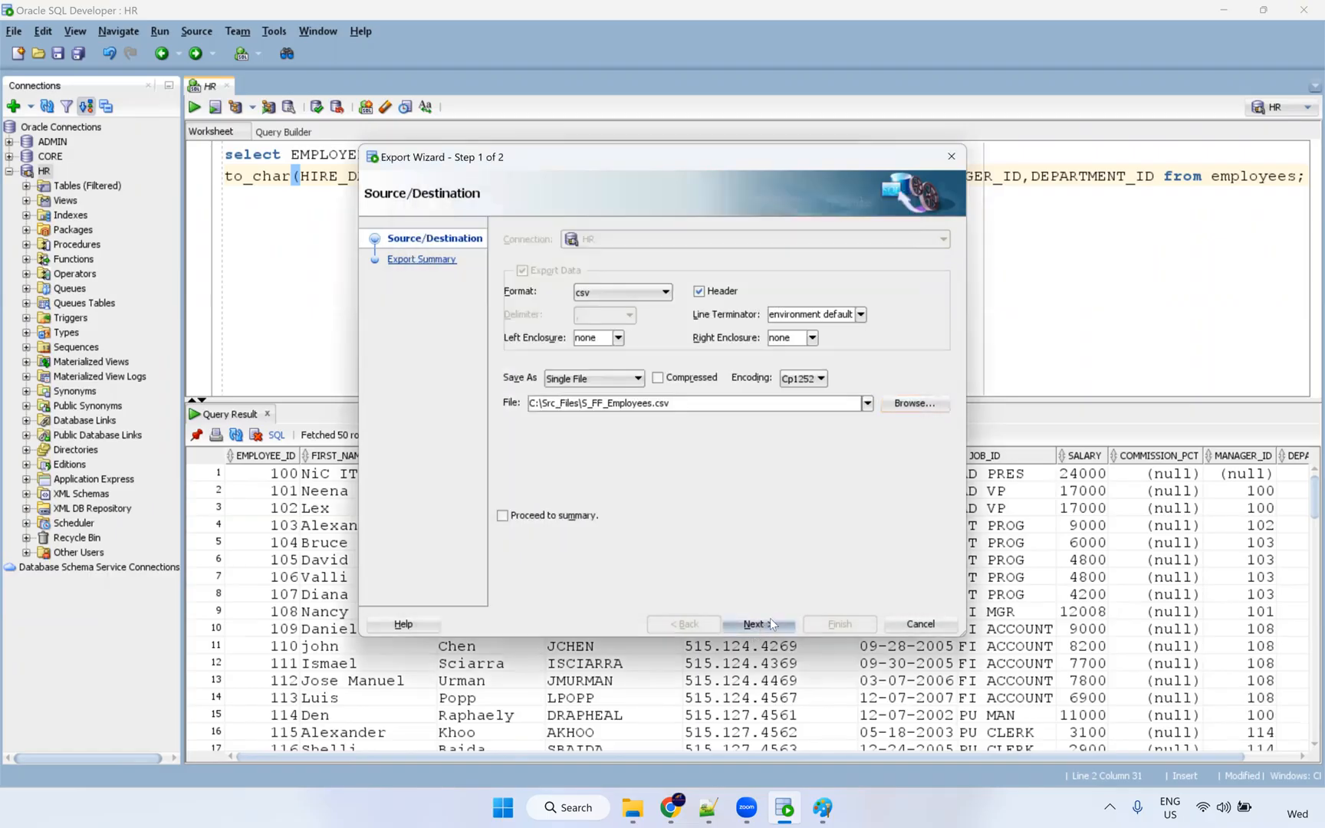
left_click(770, 619)
key("Return")
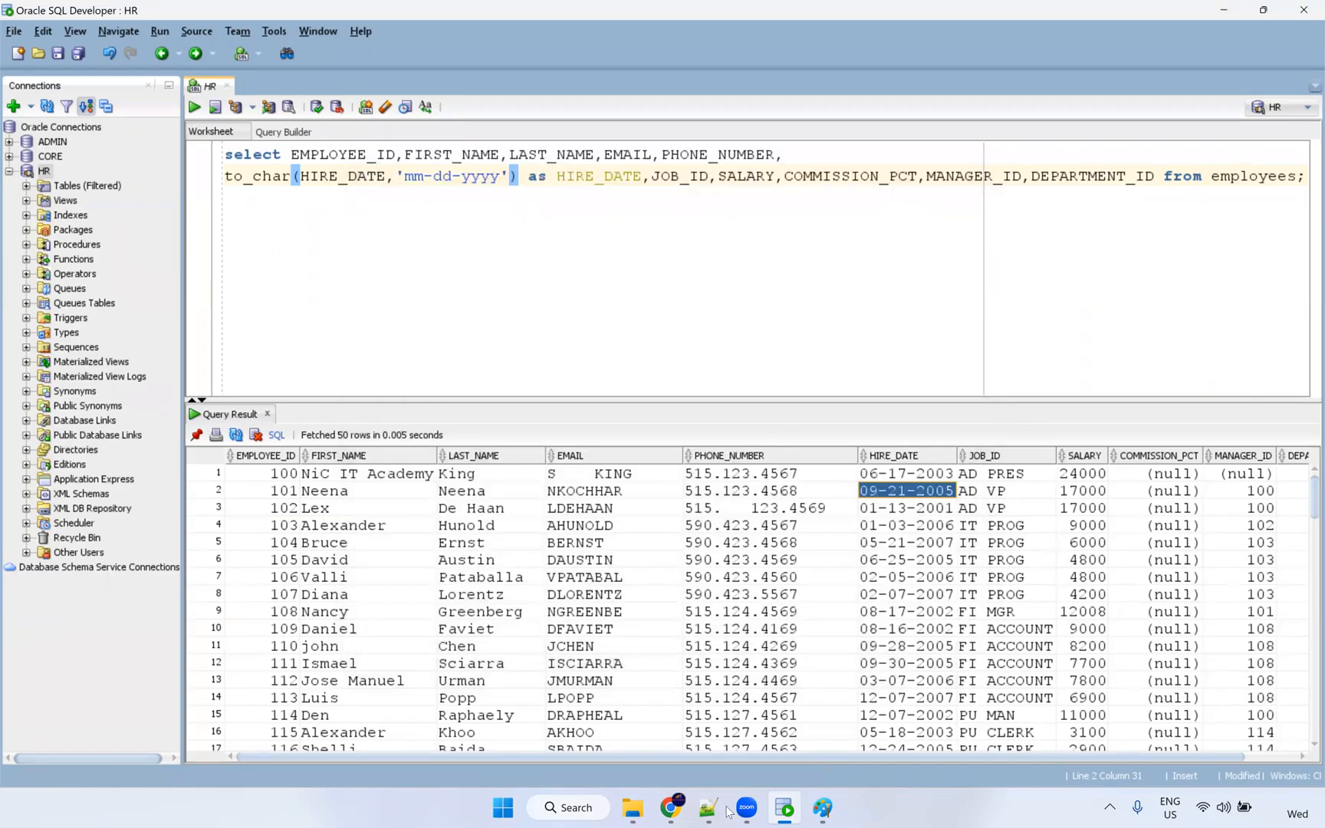
Move the query's FROM clause onto its own line and select the statement.
left_click(1295, 178)
key("ctrl+Left")
key("ctrl+Left")
key("Return")
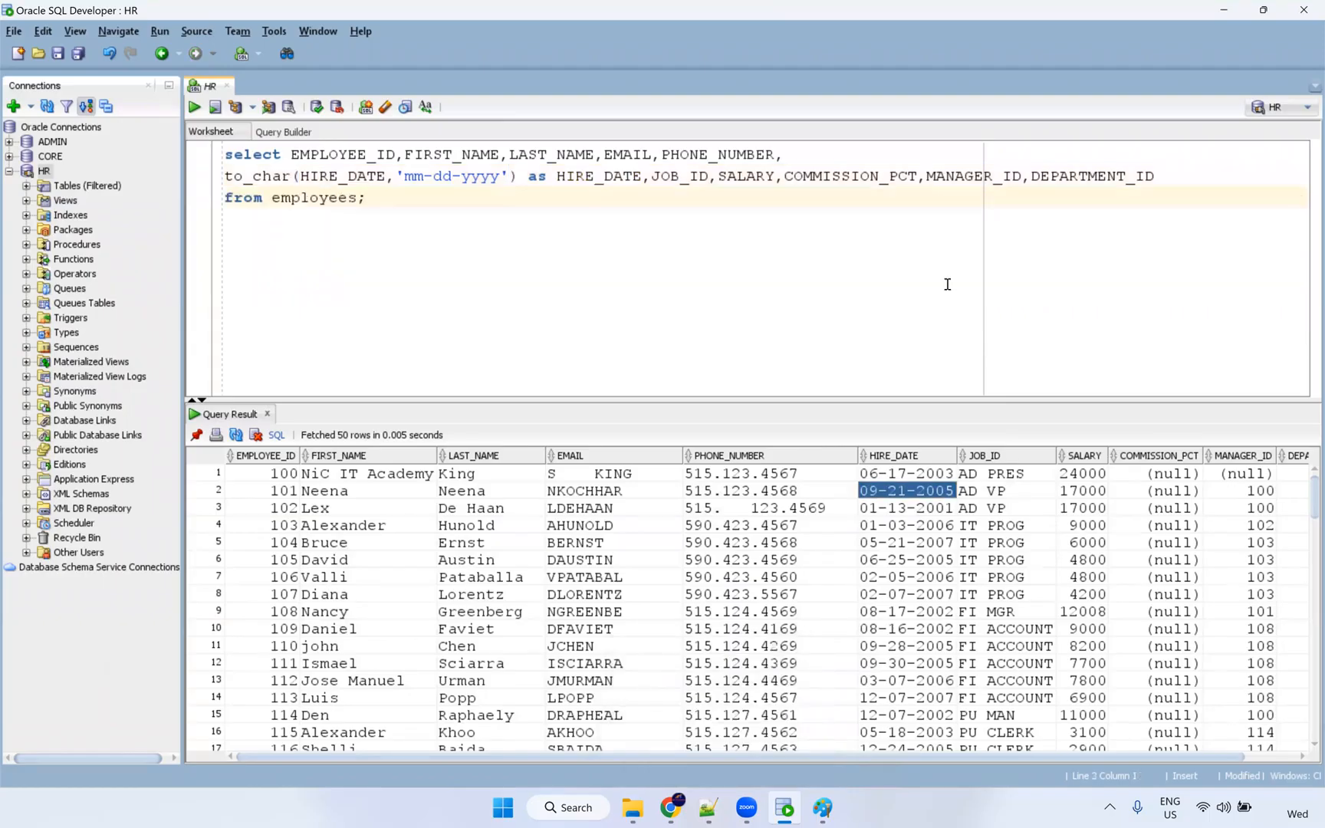
key("ctrl+a")
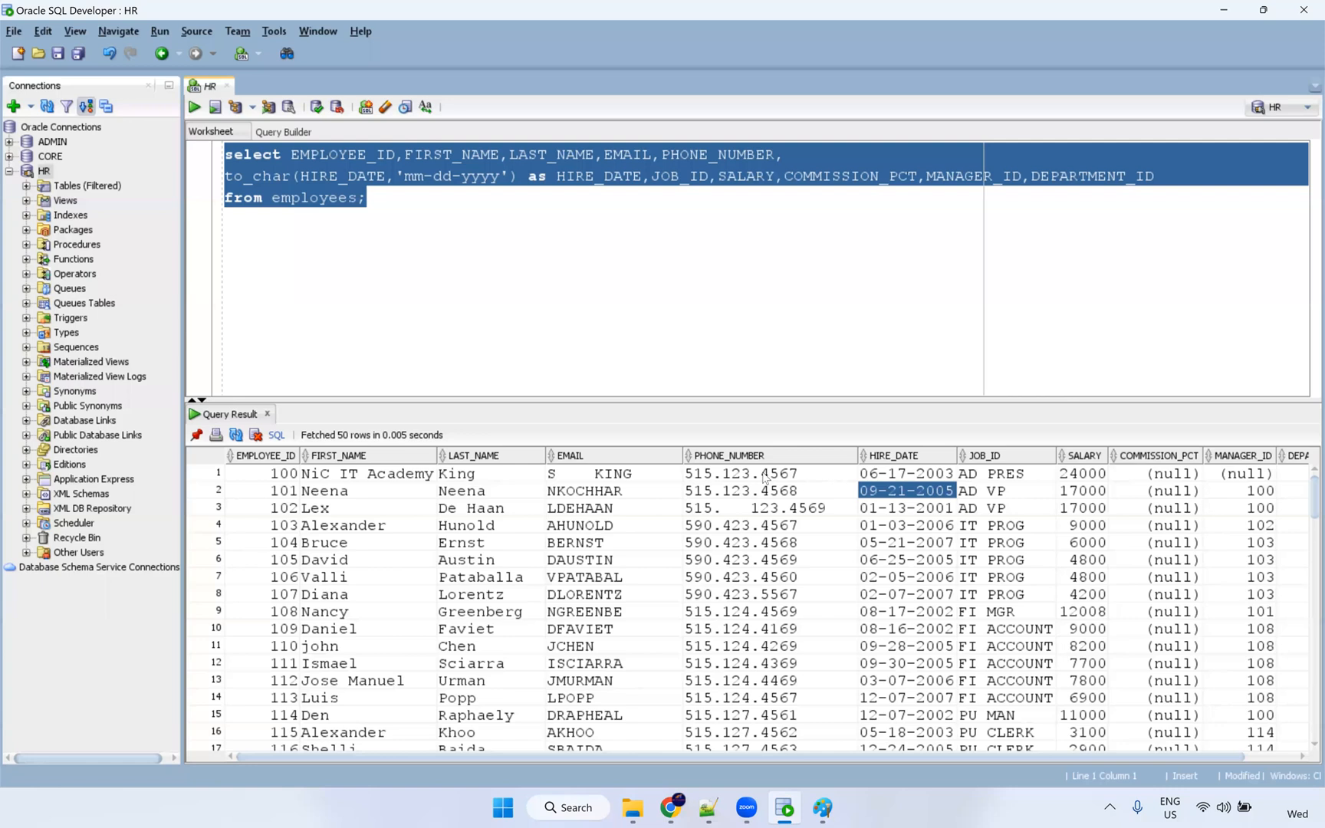
Open S_FF_Employees.csv from the Src_Files folder in Notepad++.
left_click(633, 808)
left_click(322, 328)
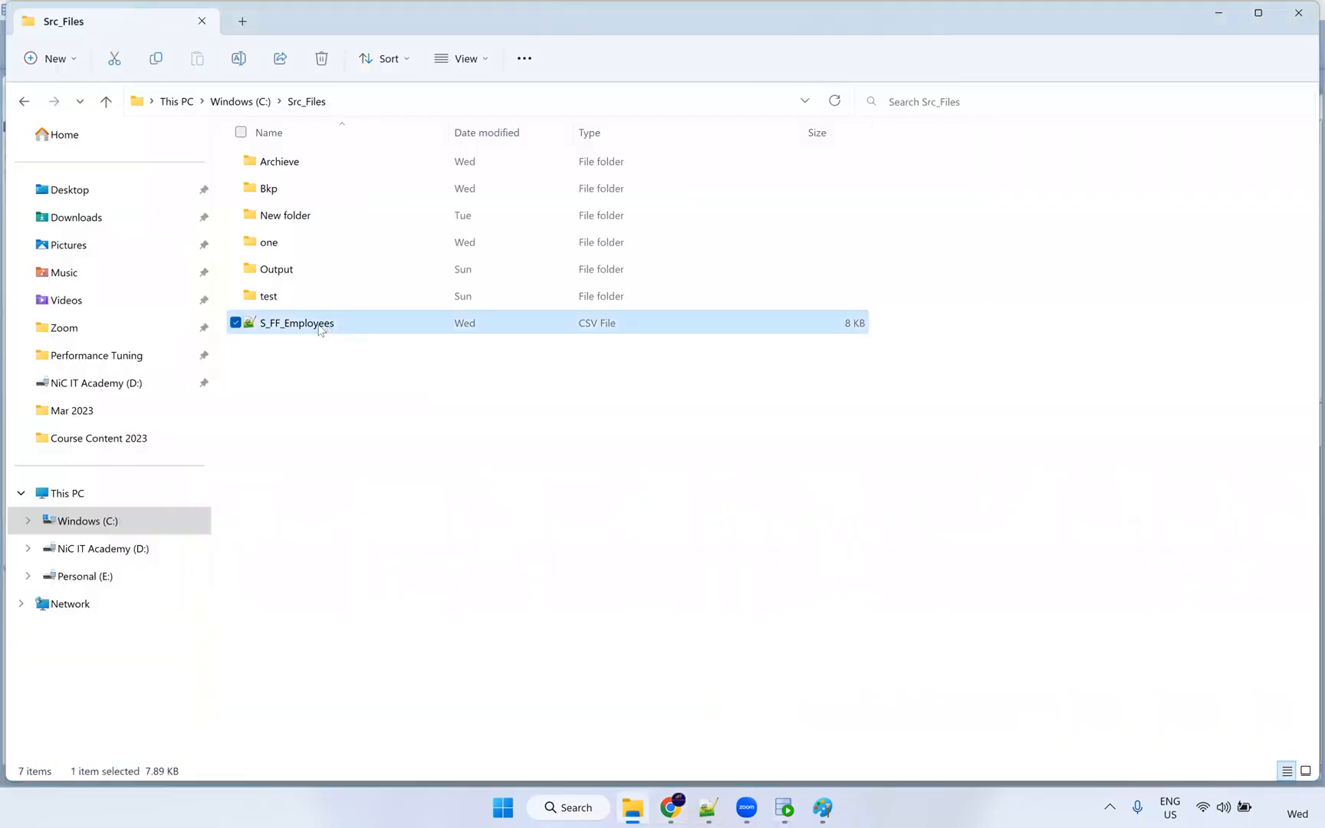
right_click(320, 330)
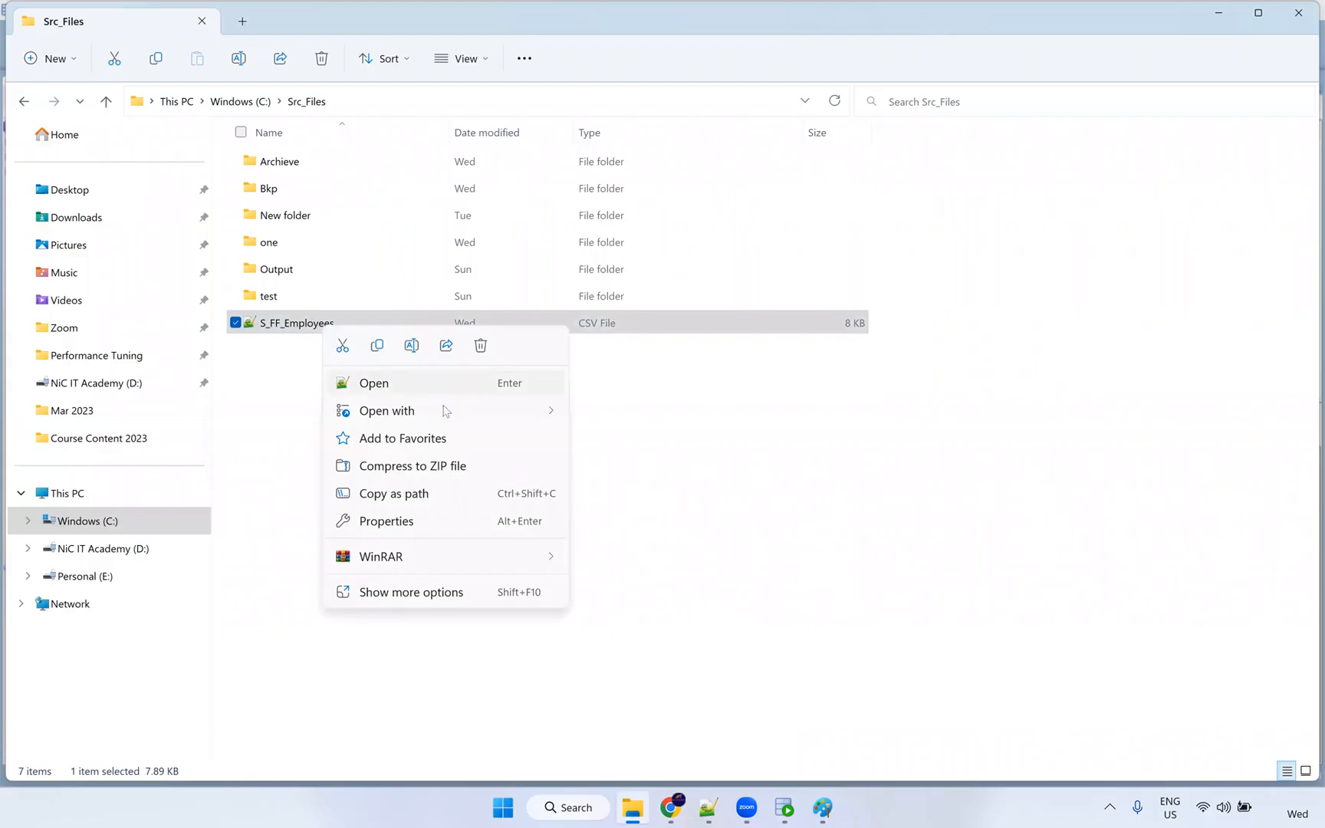
mouse_move(563, 410)
left_click(622, 470)
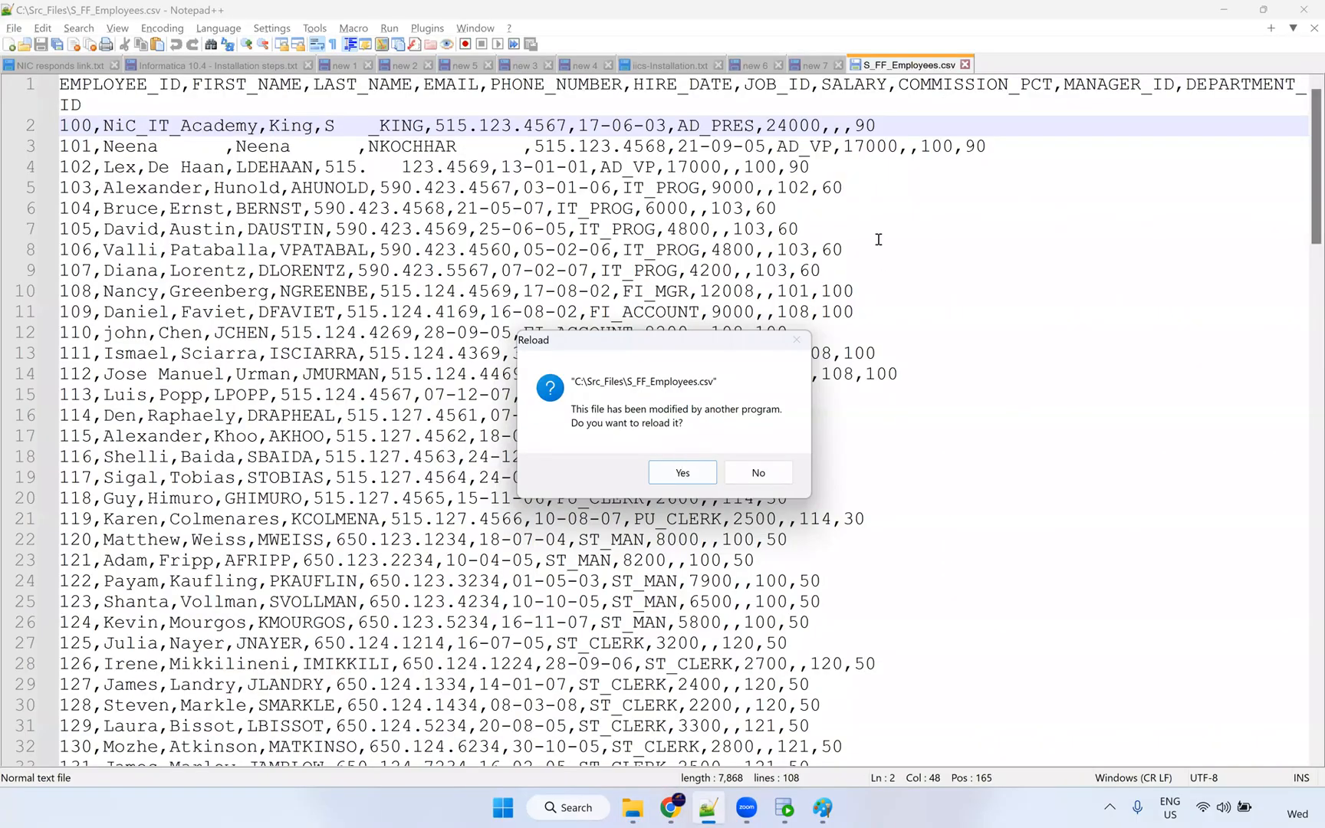
Reload S_FF_Employees.csv and check the first hire date's month, day and year (06-17-2003).
key("Return")
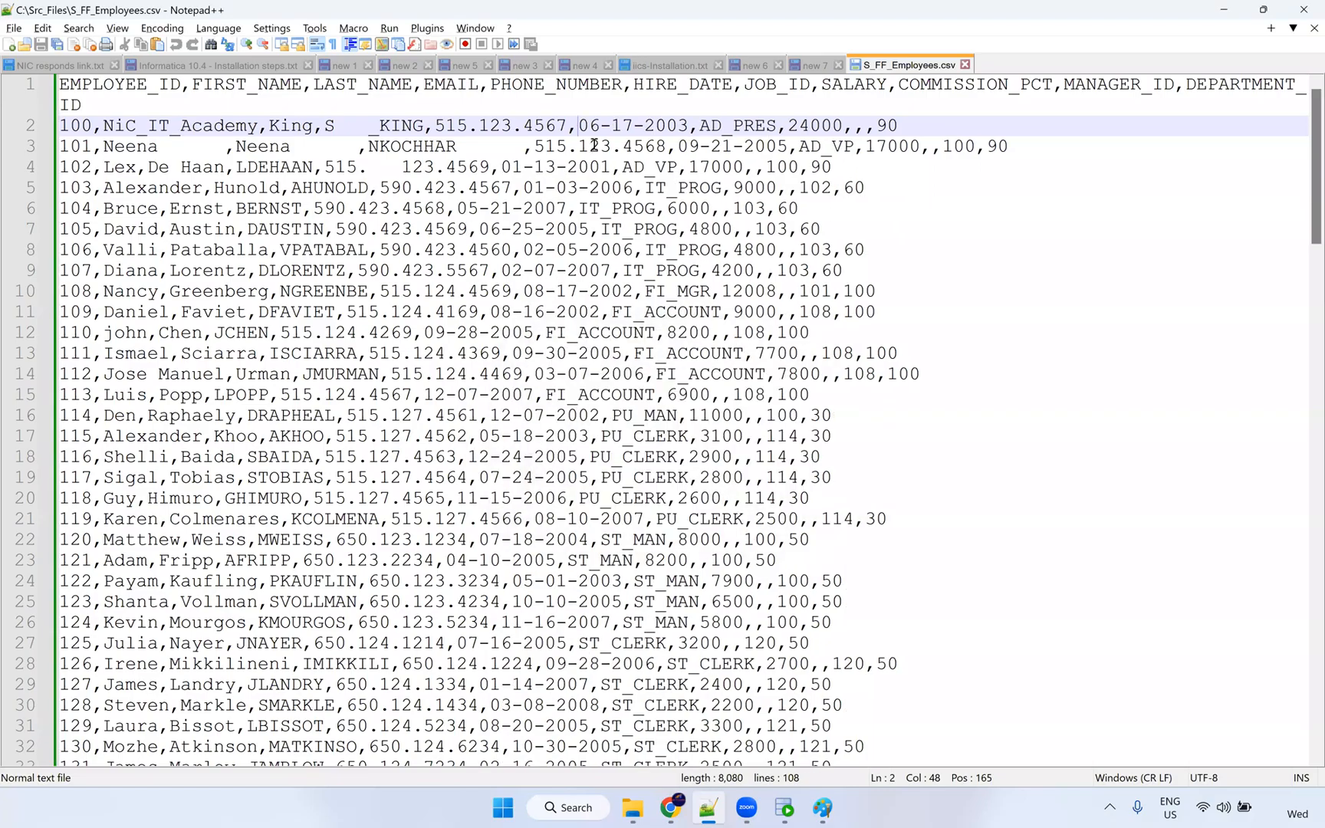
left_click(592, 145)
double_click(599, 125)
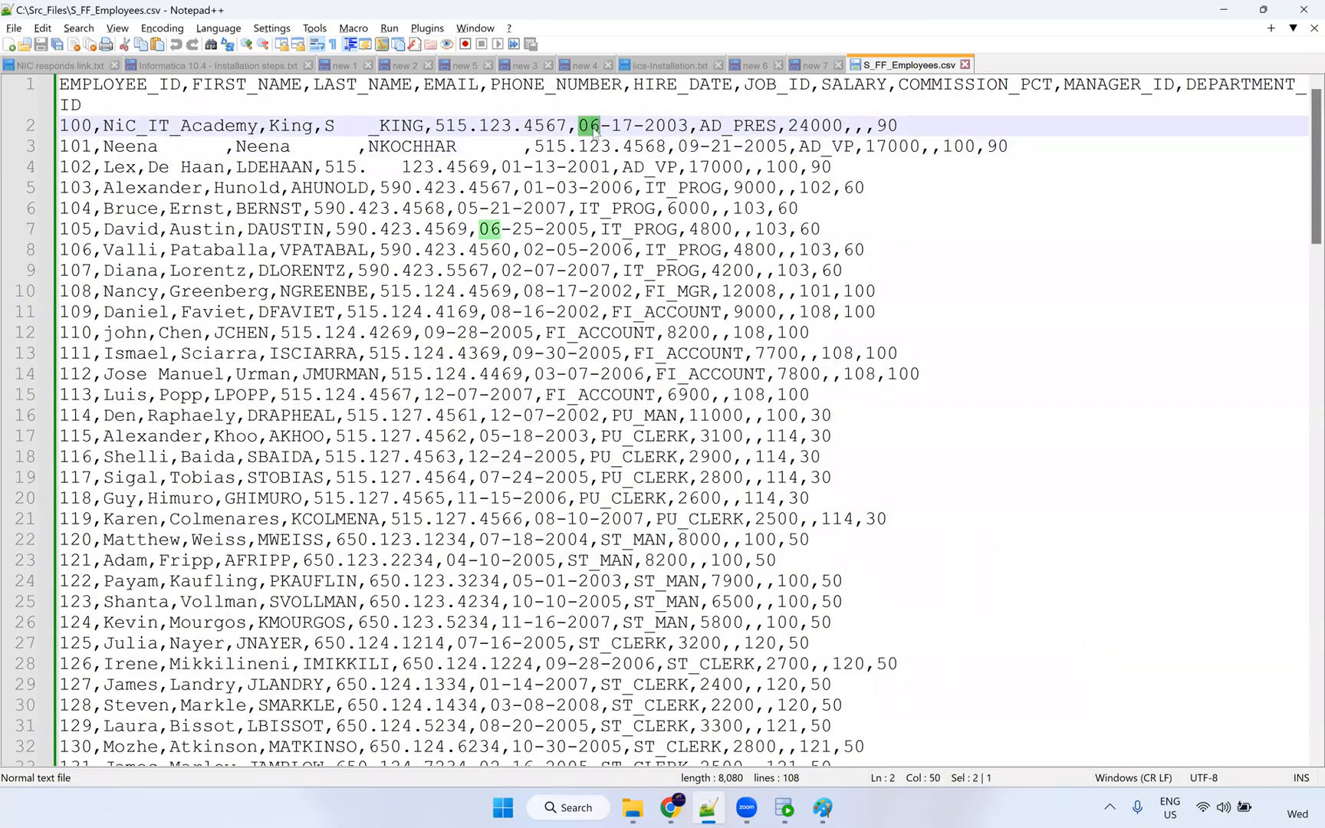
double_click(622, 125)
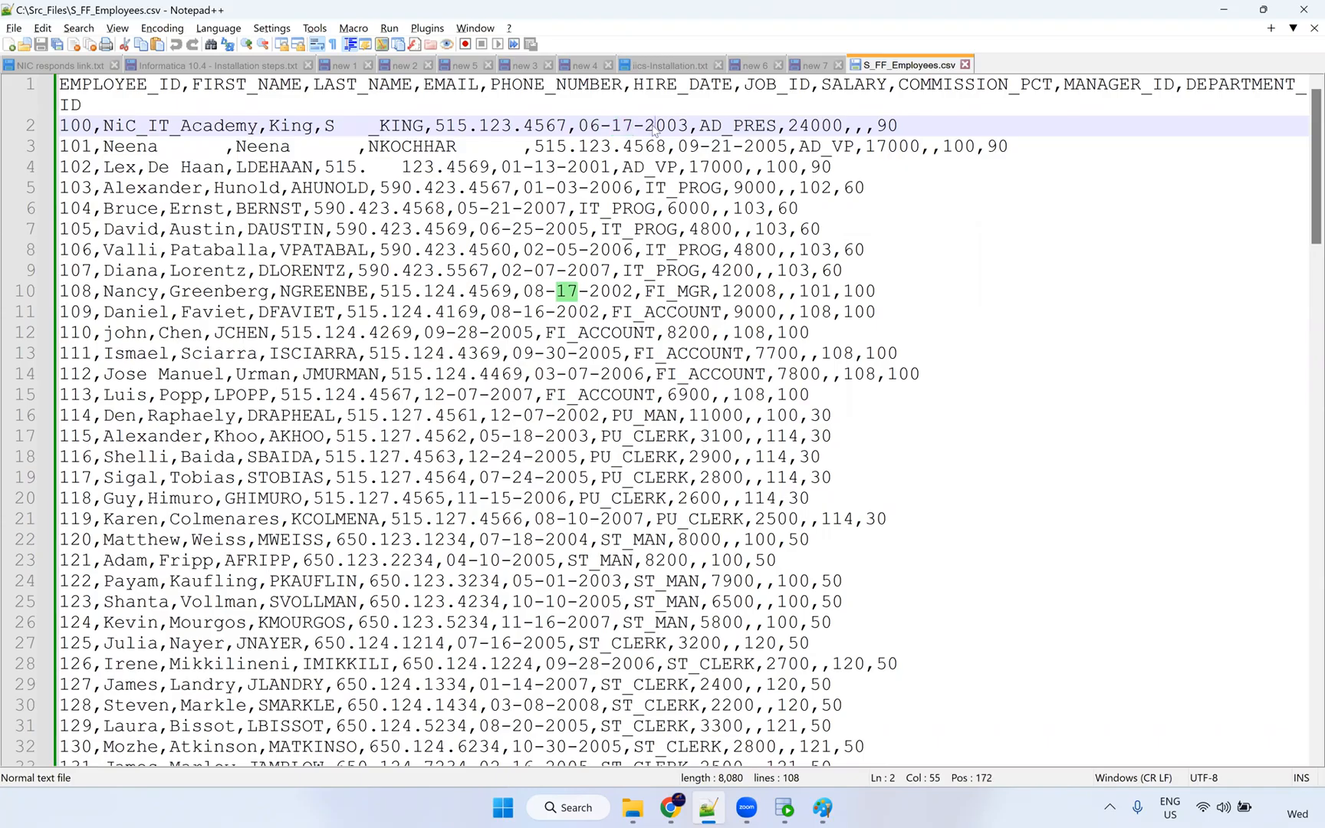
double_click(666, 125)
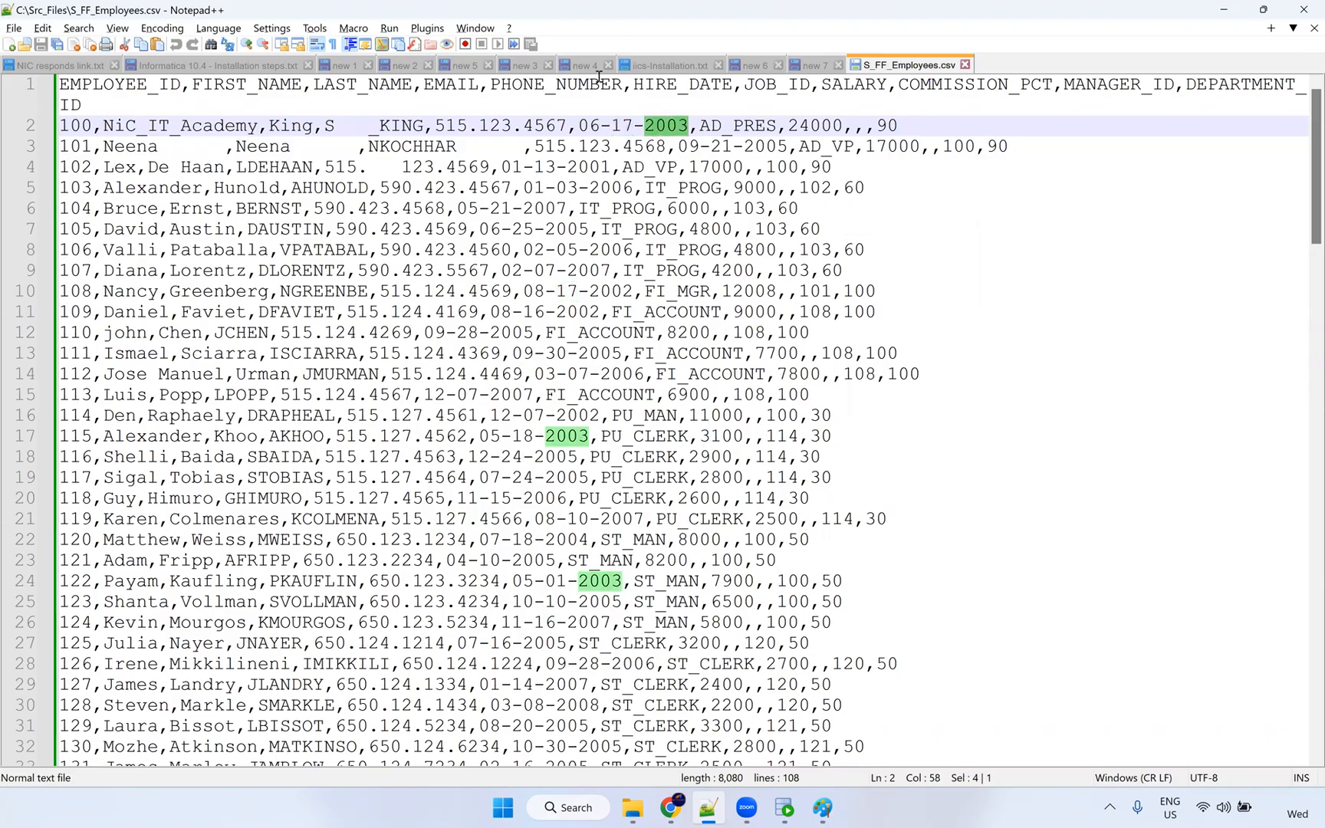
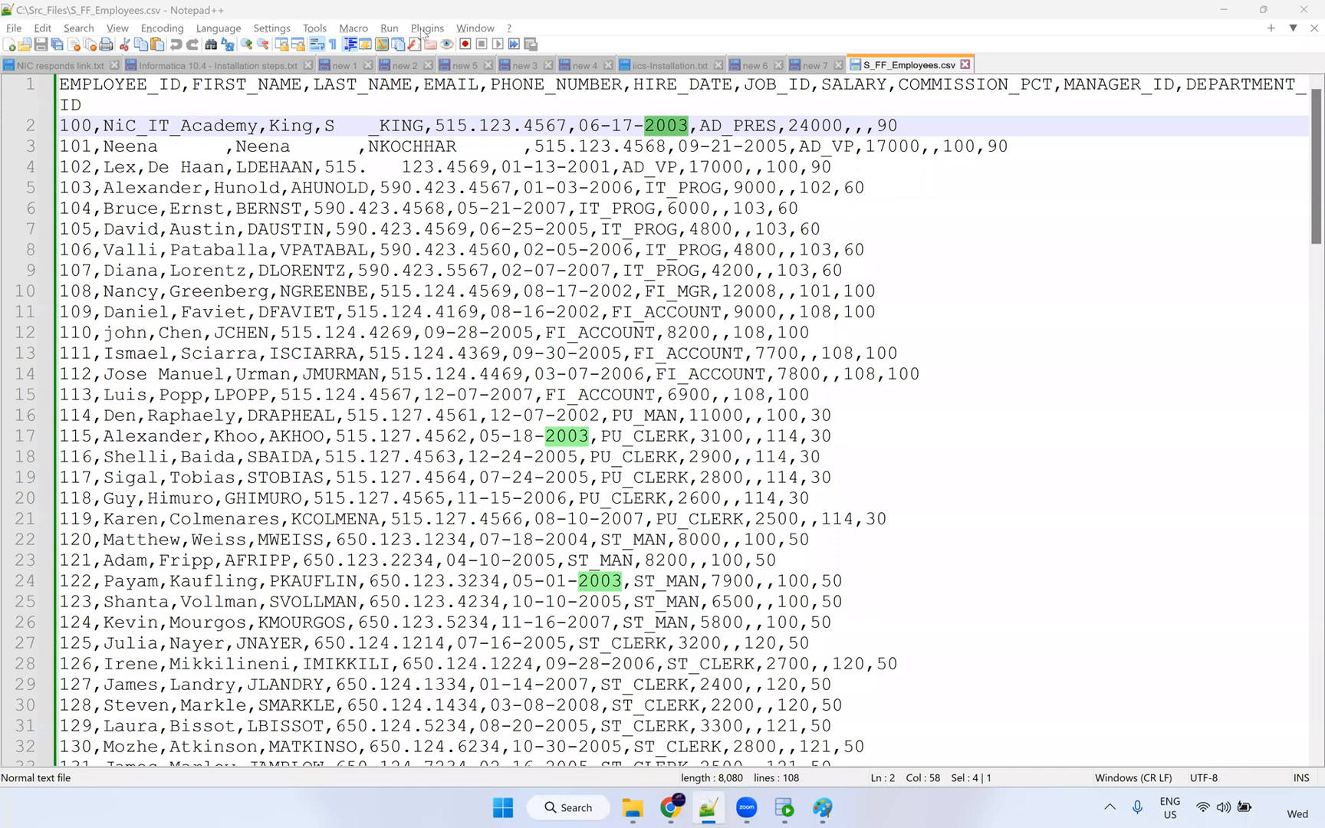
Zoom out of S_FF_Employees.csv and scroll down through the employee rows.
left_click(946, 425)
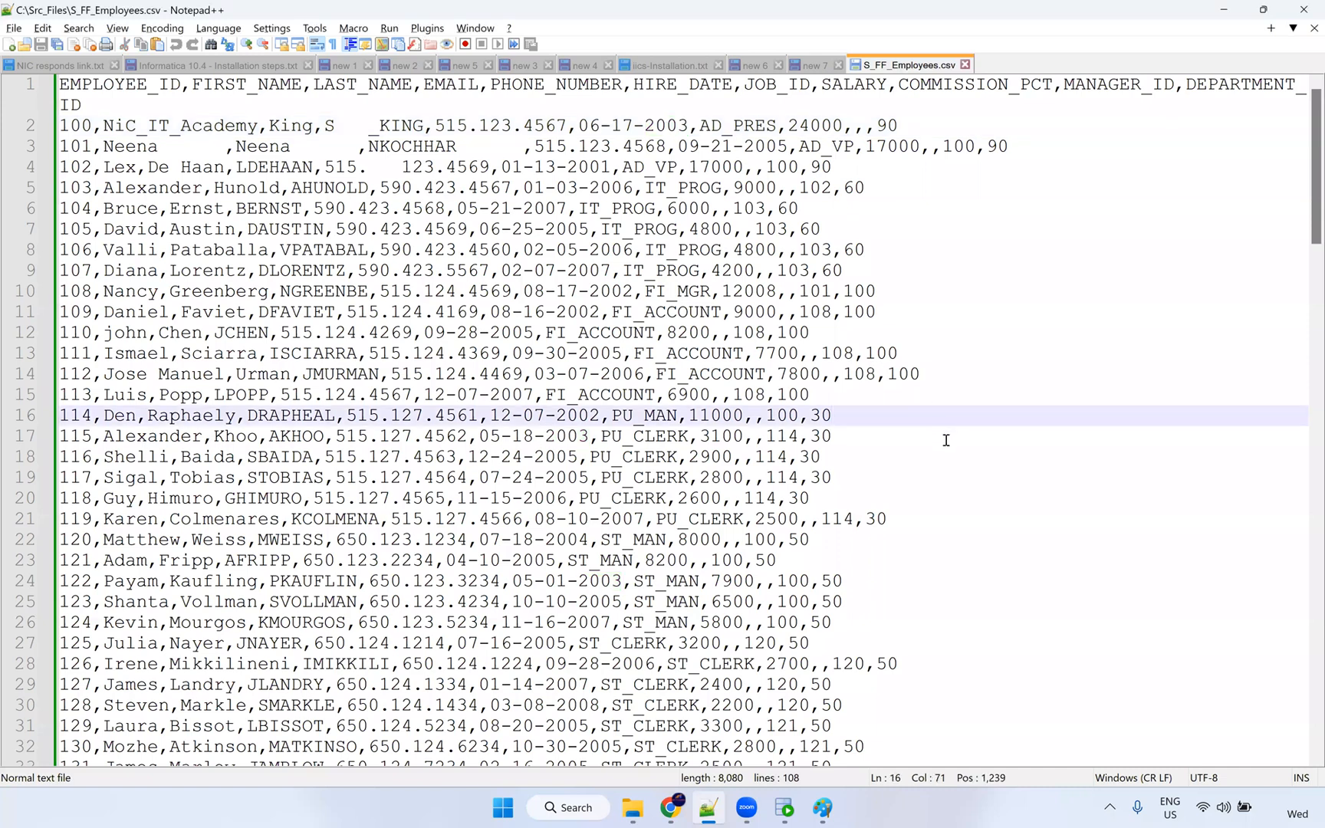
key("ctrl+minus")
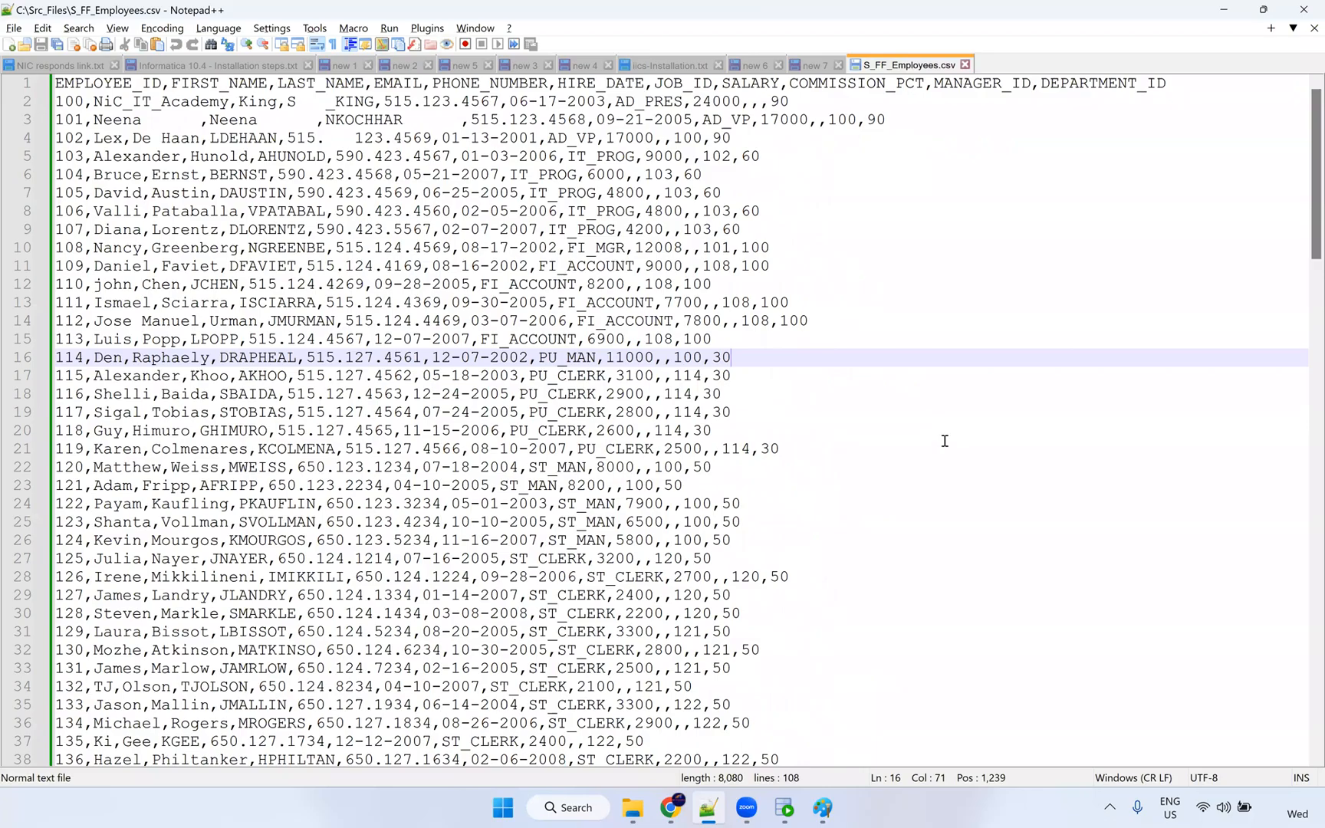
key("ctrl+minus")
scroll(942, 446, "down", 2)
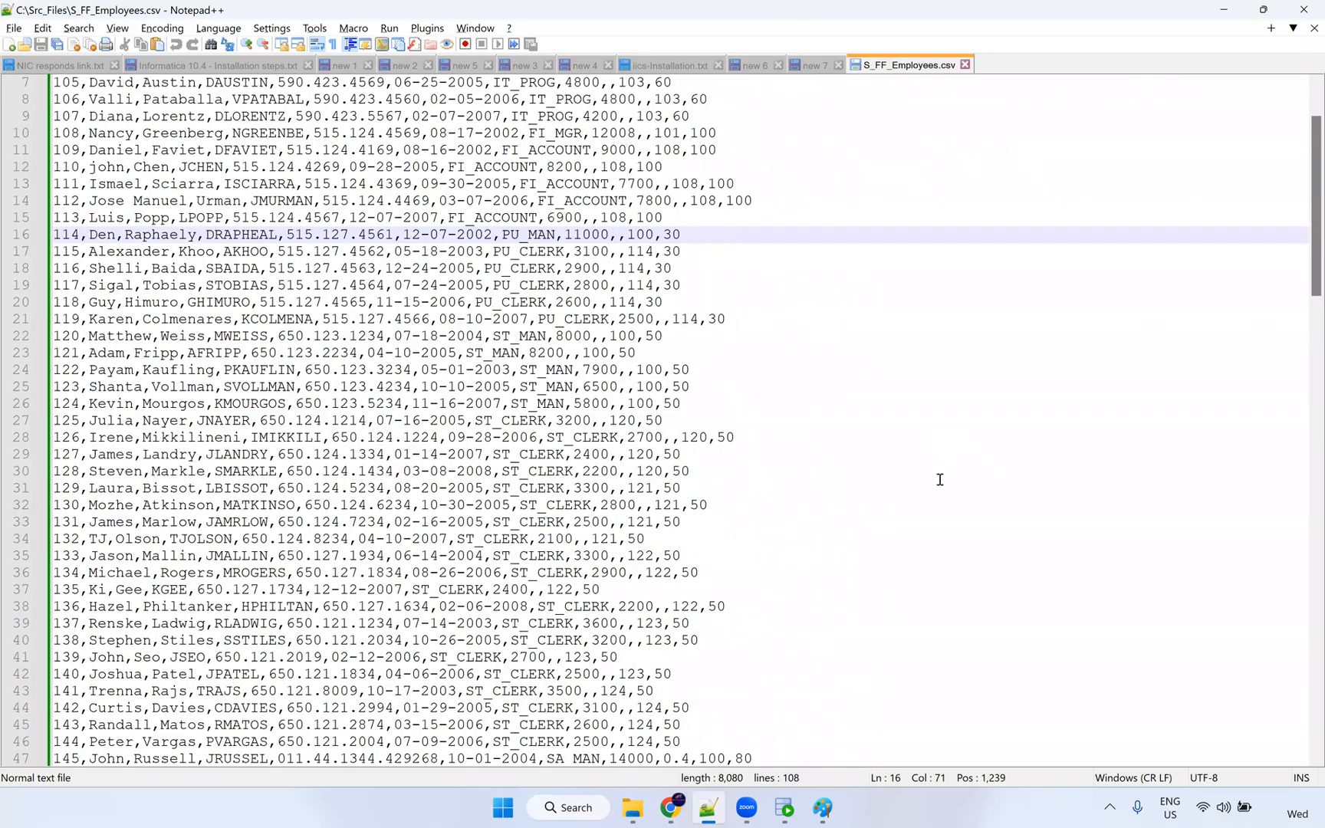
scroll(703, 57, "down", 11)
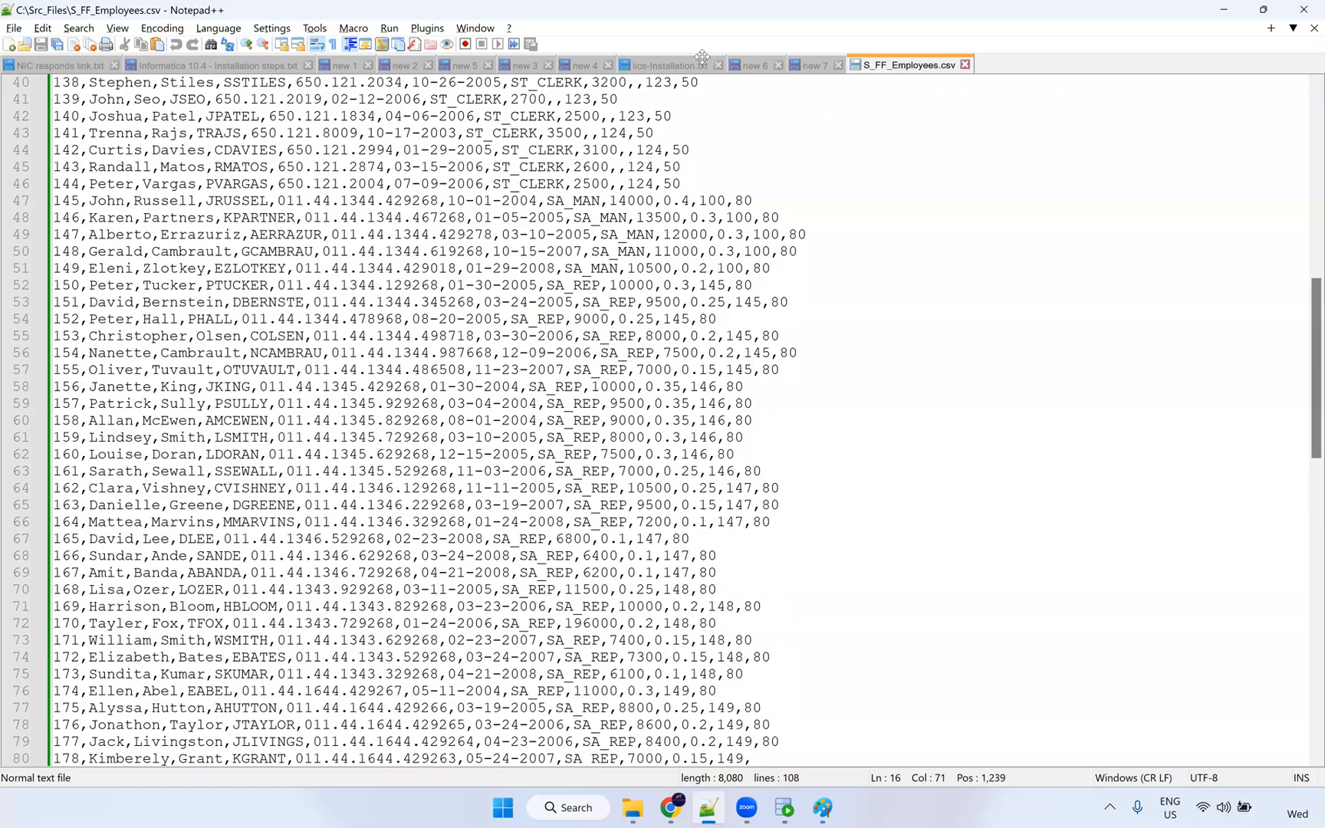
scroll(702, 56, "down", 10)
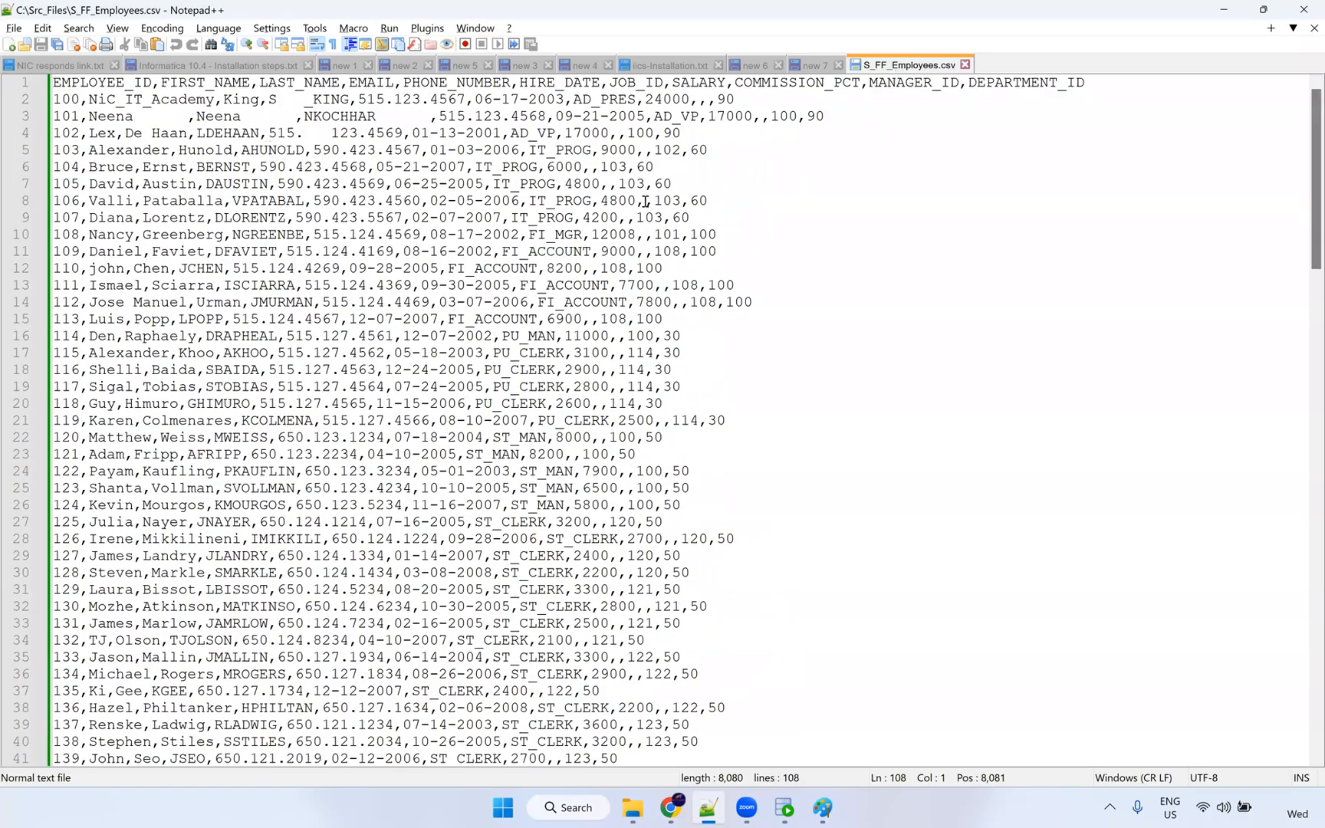
Inspect the characters after Neena and King and line 24's hire date, then return to Informatica.
left_click_drag(137, 117, 187, 116)
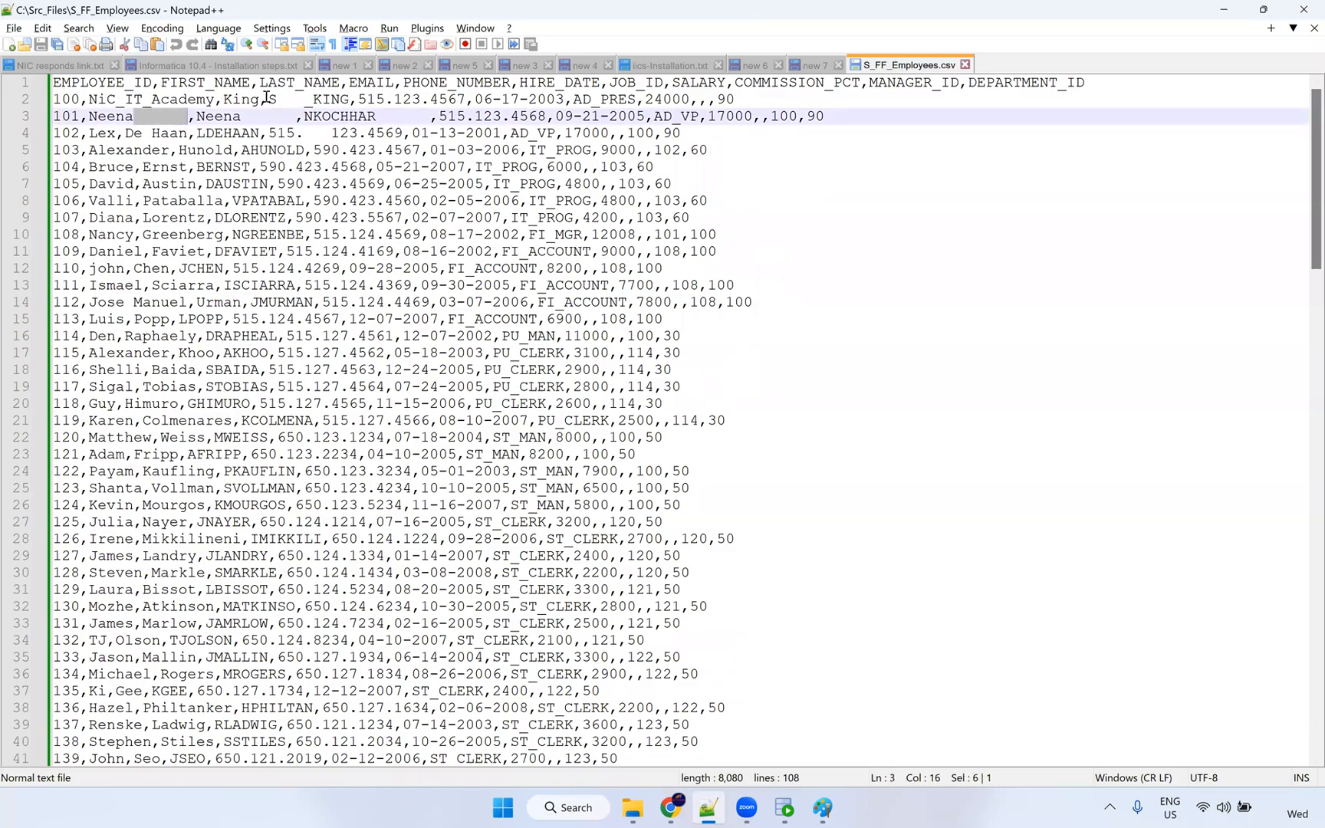
left_click_drag(268, 100, 263, 101)
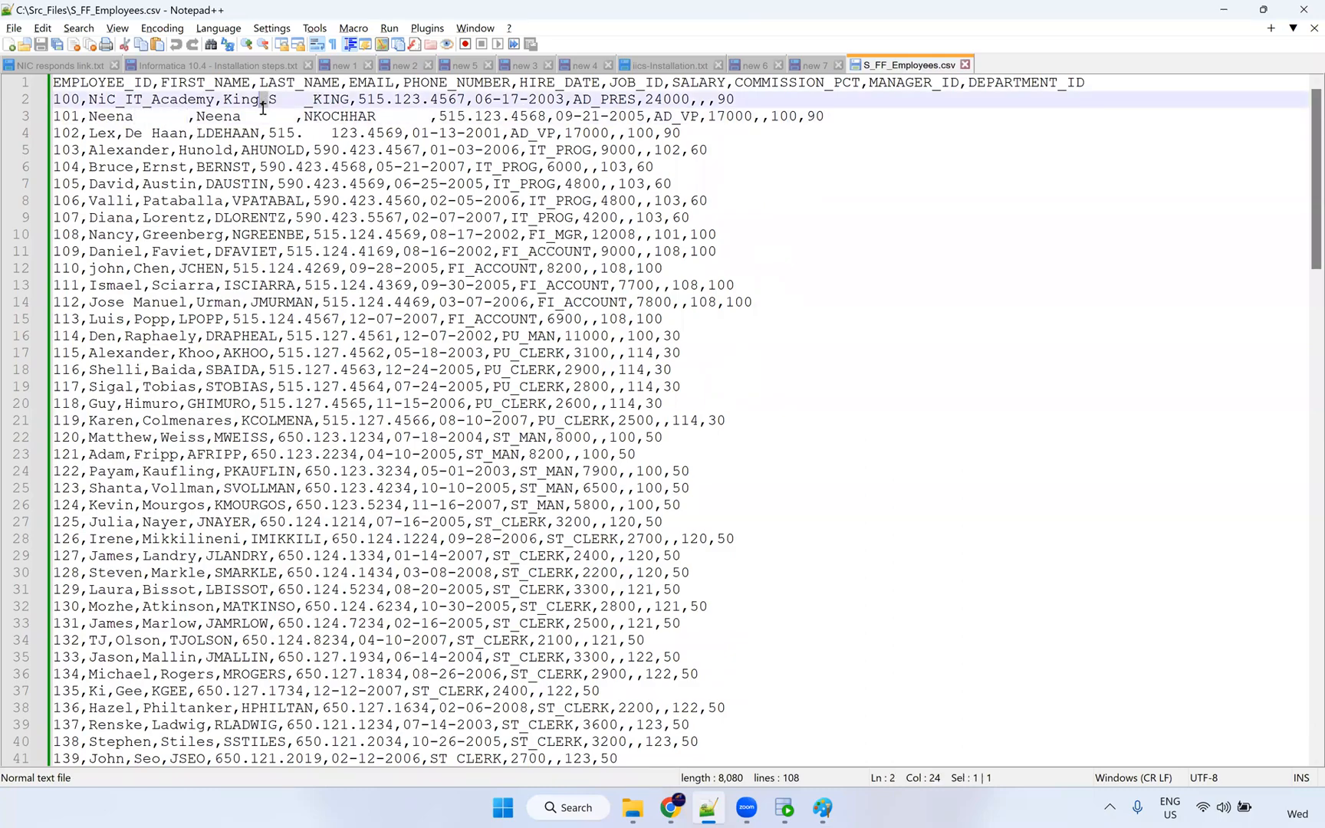
left_click(457, 469)
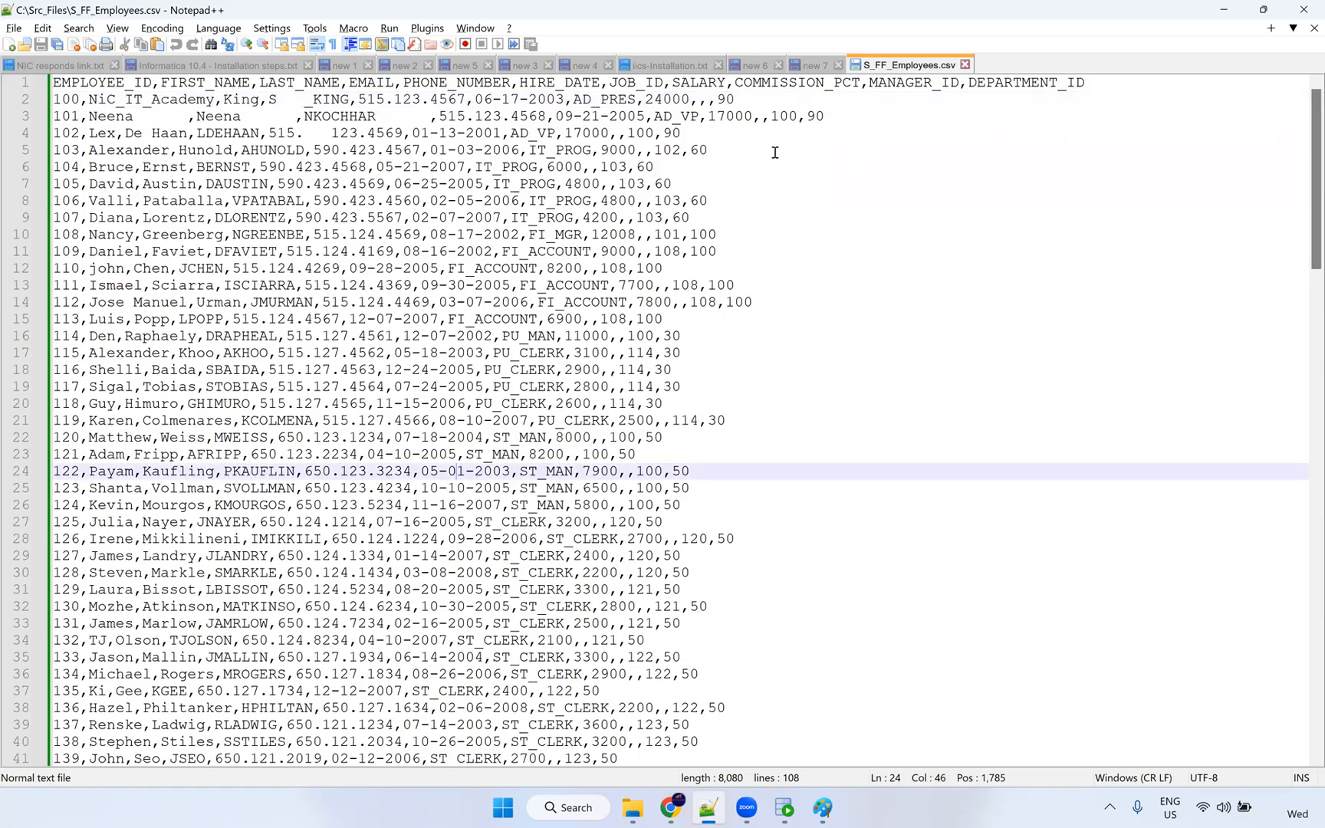
double_click(171, 99)
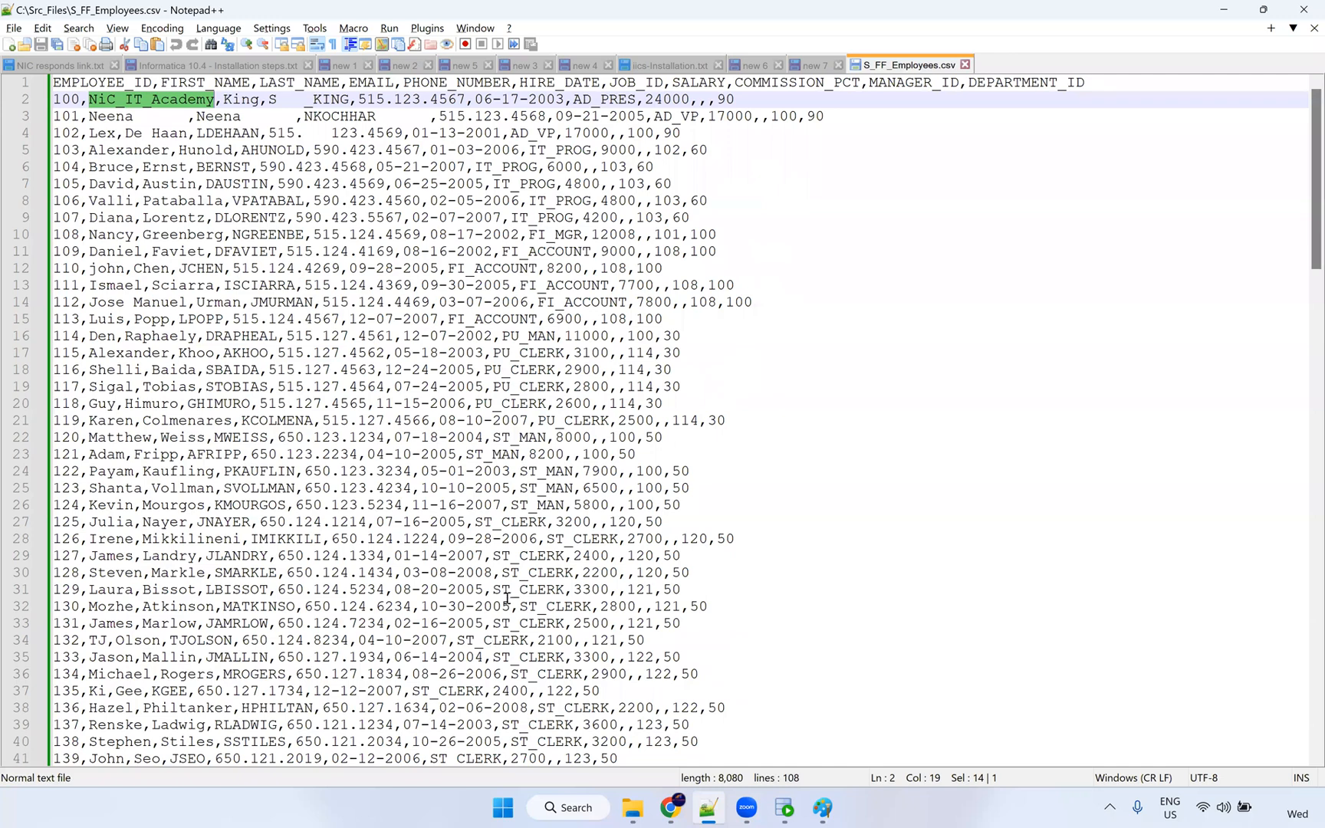
scroll(506, 598, "up", 2, "ctrl")
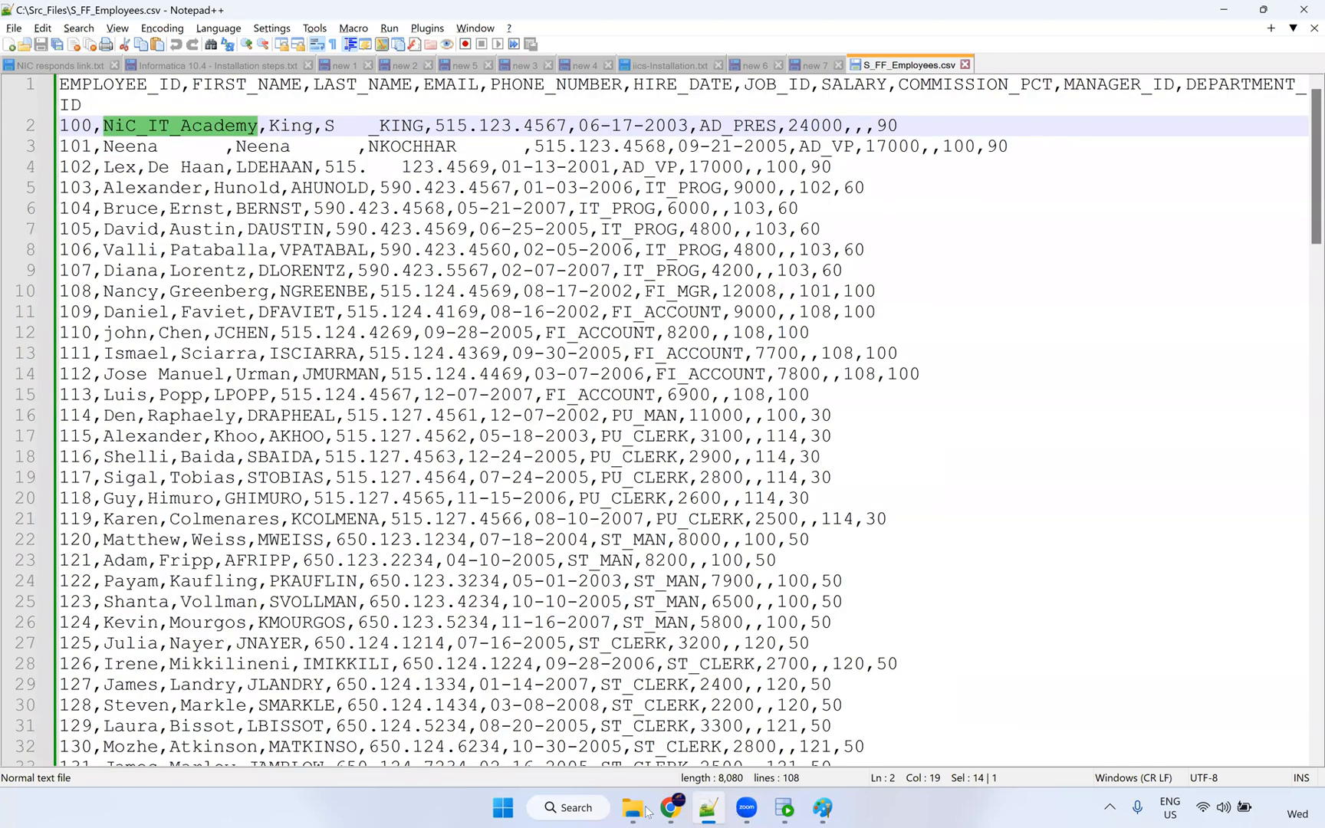
key("alt+Tab")
left_click(1087, 140)
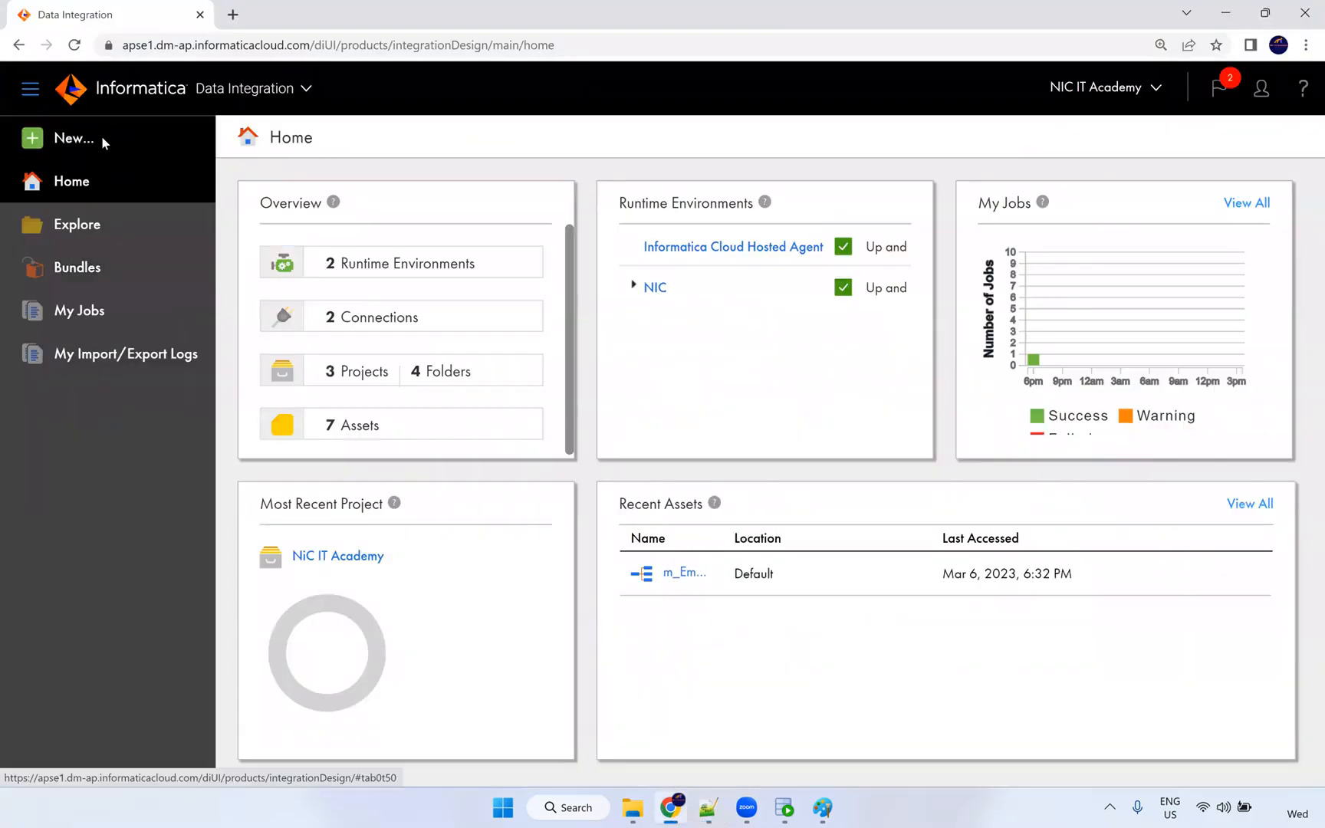
Choose the Administrator tile in My Services to show NIC IT Academy's organization page.
left_click(101, 135)
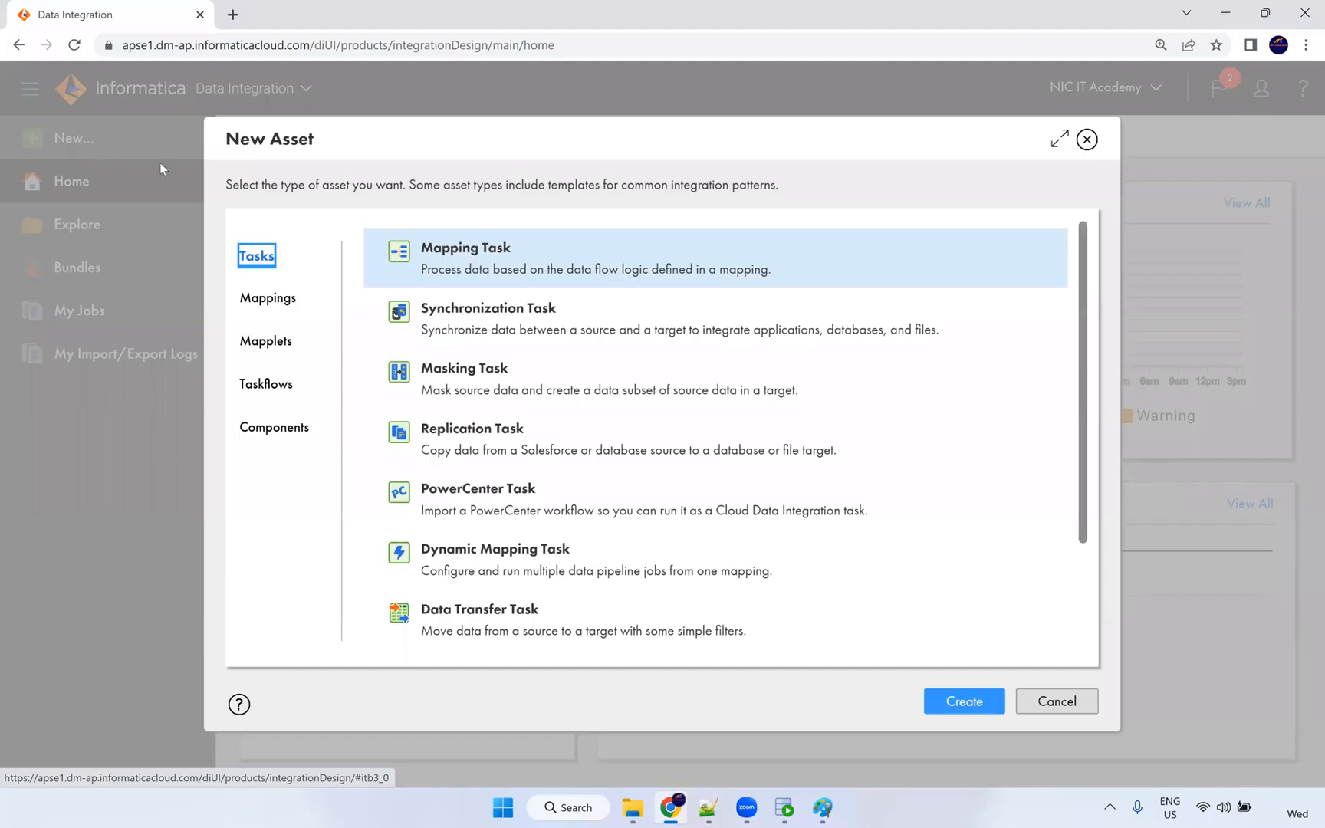
left_click(1087, 140)
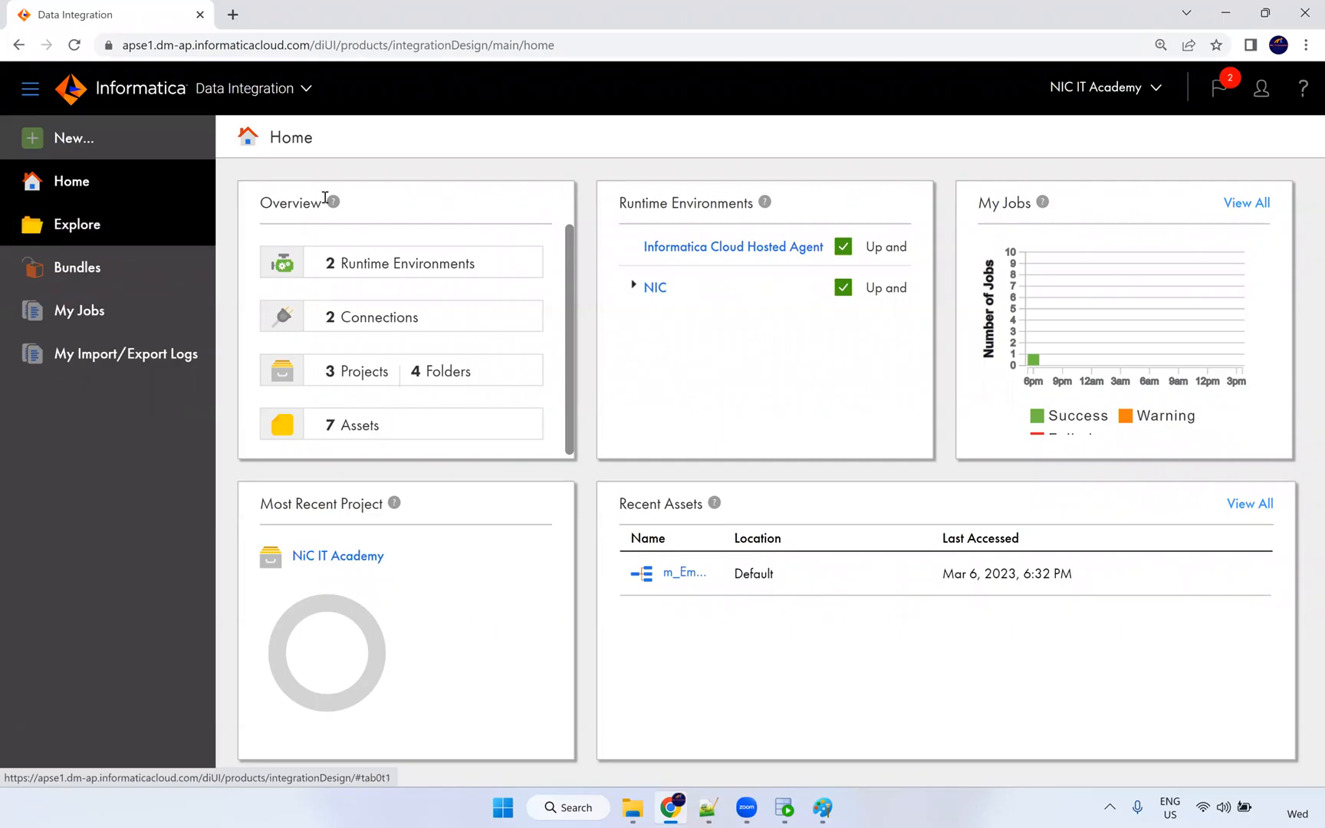
left_click(289, 89)
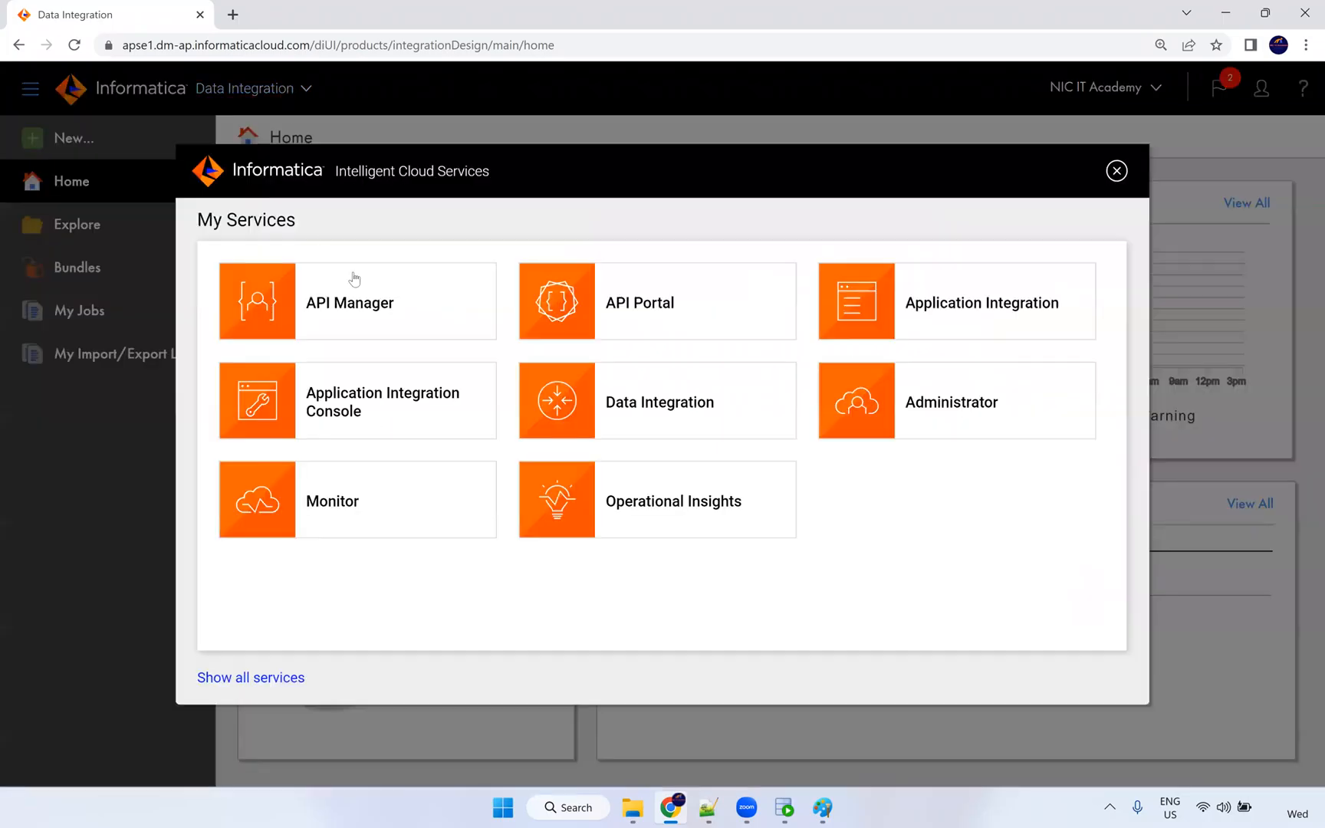
left_click(940, 427)
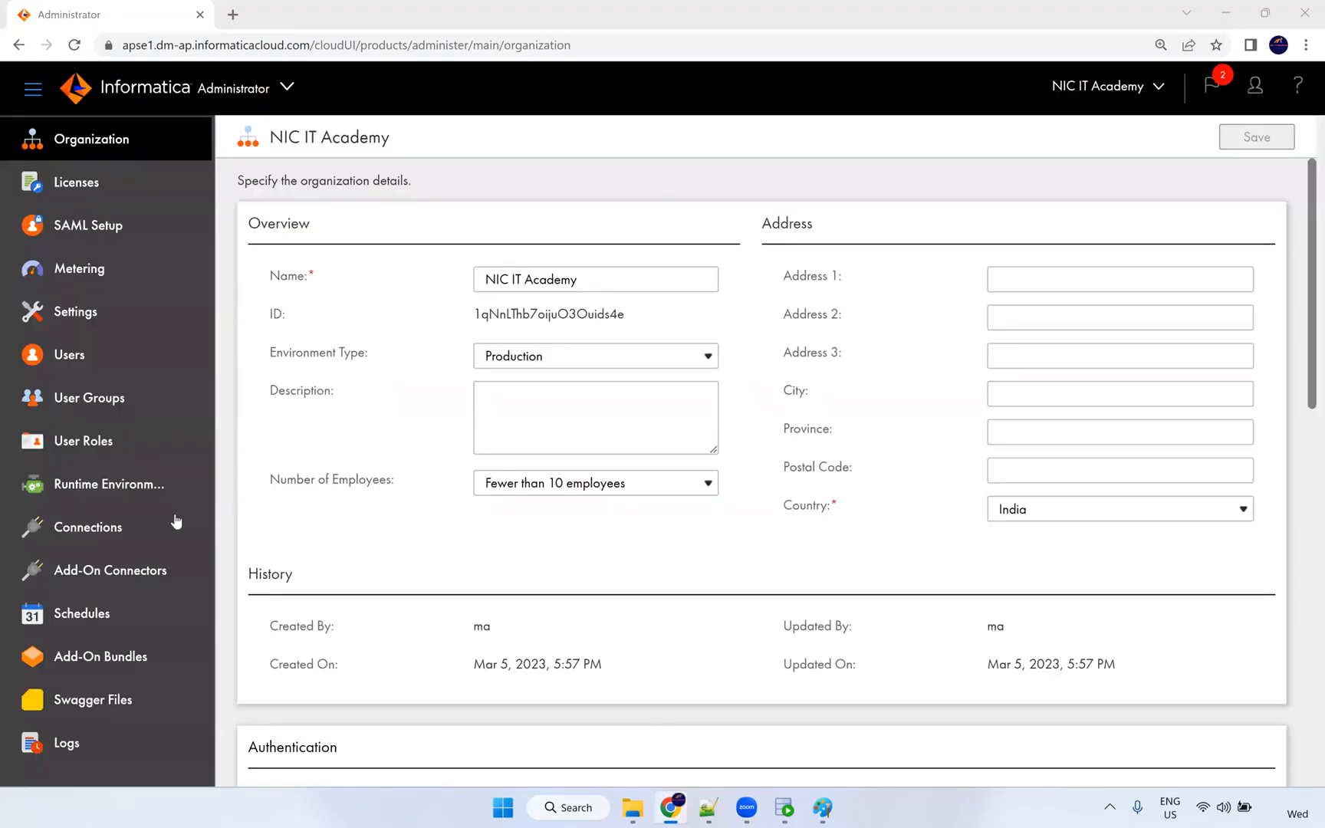
Start a new connection under Connections and name it S_FF_Connection.
left_click(136, 528)
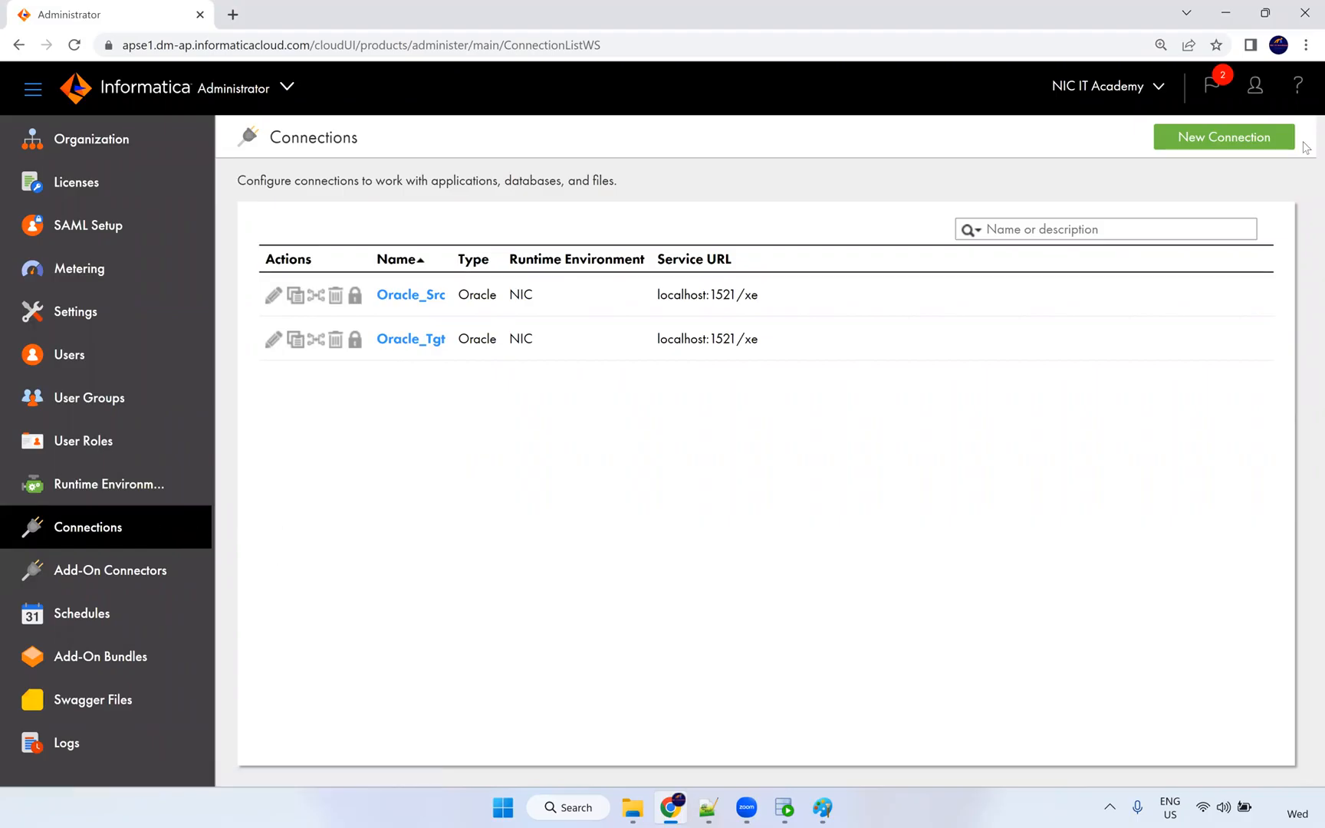
left_click(1231, 141)
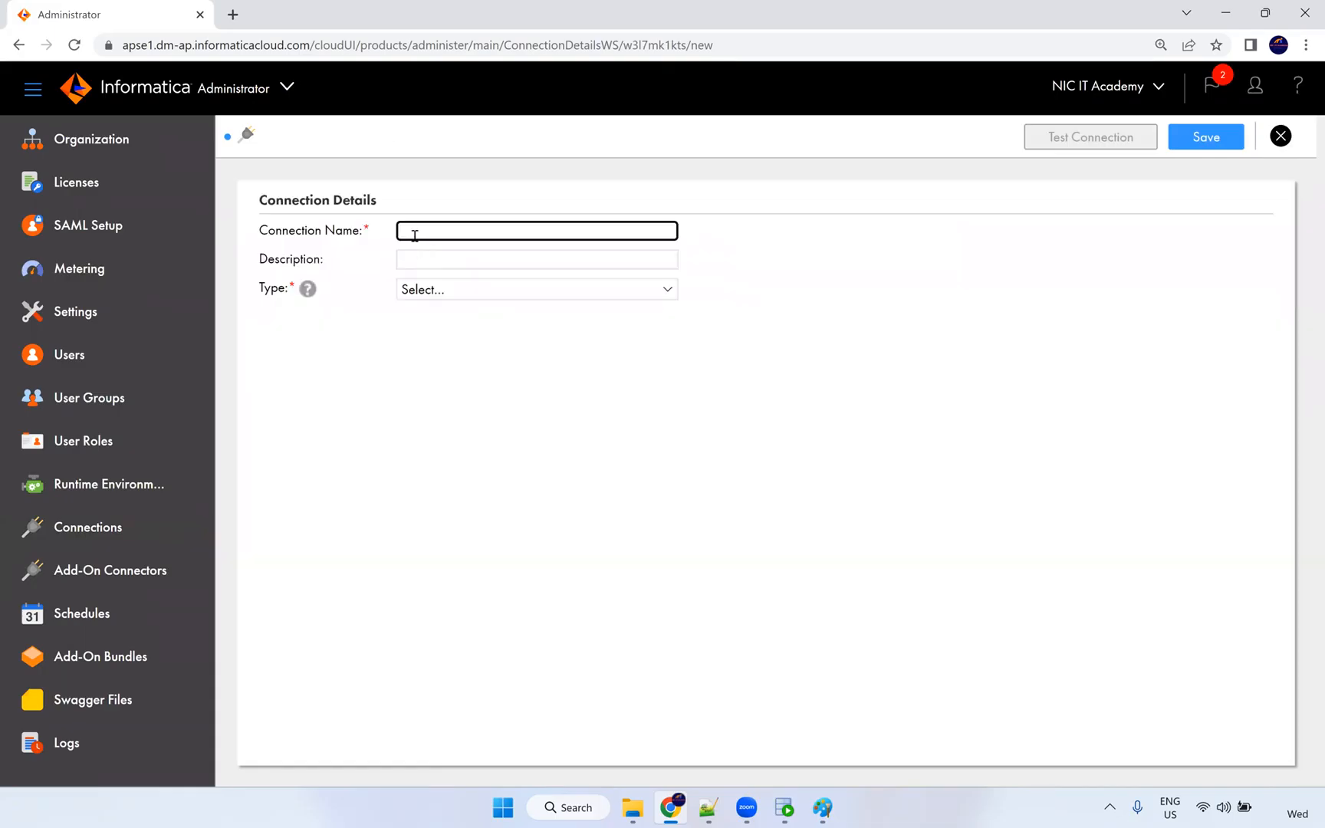
left_click(414, 232)
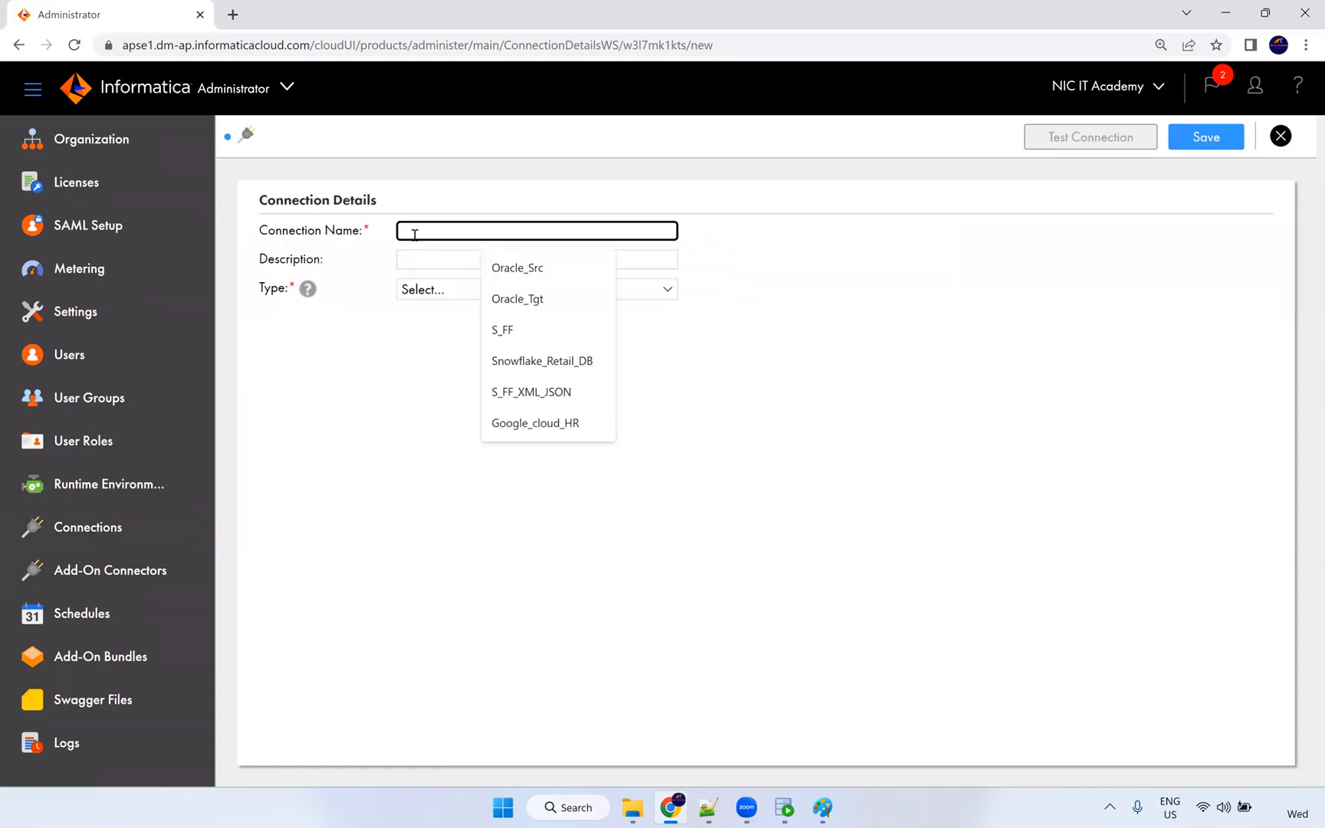
left_click(502, 330)
type("_Connec")
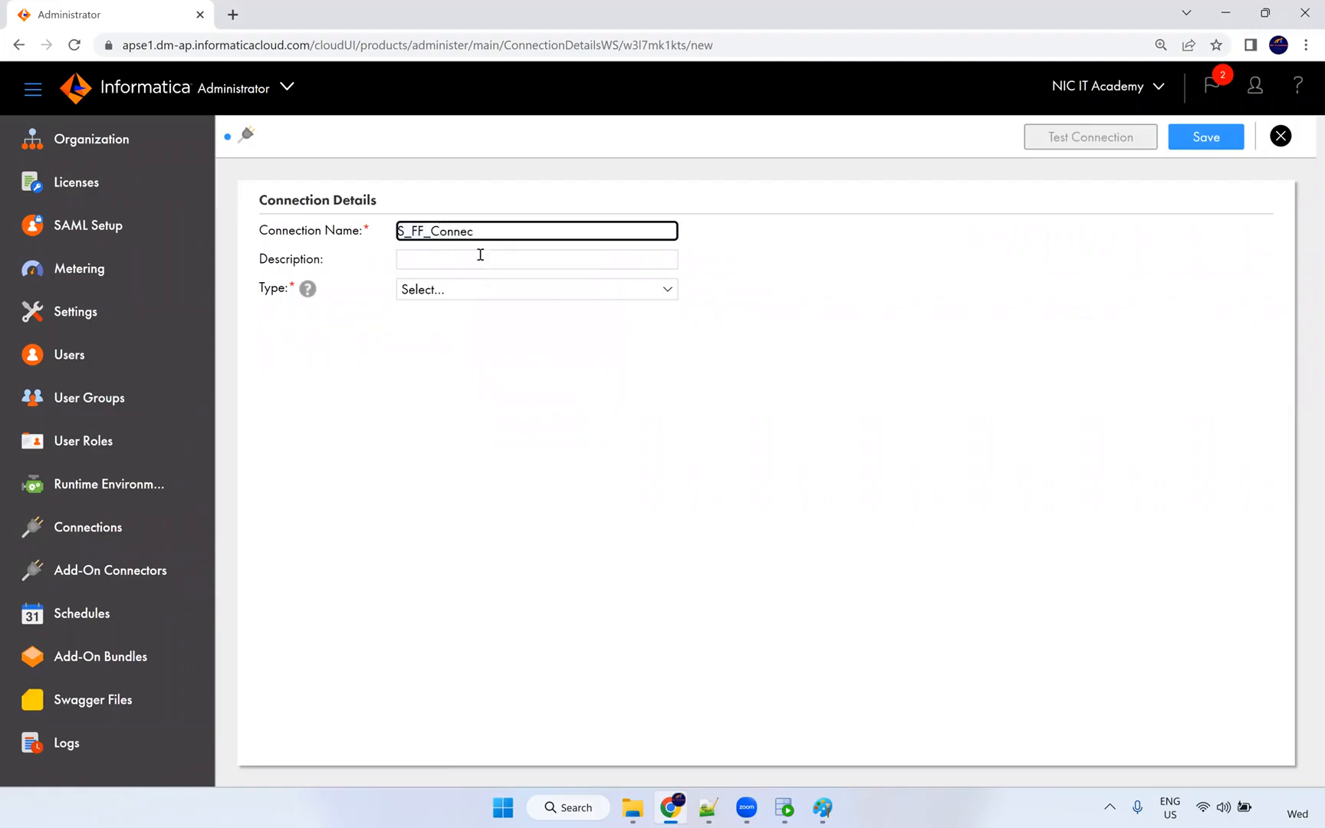
type("gtion")
left_click(442, 291)
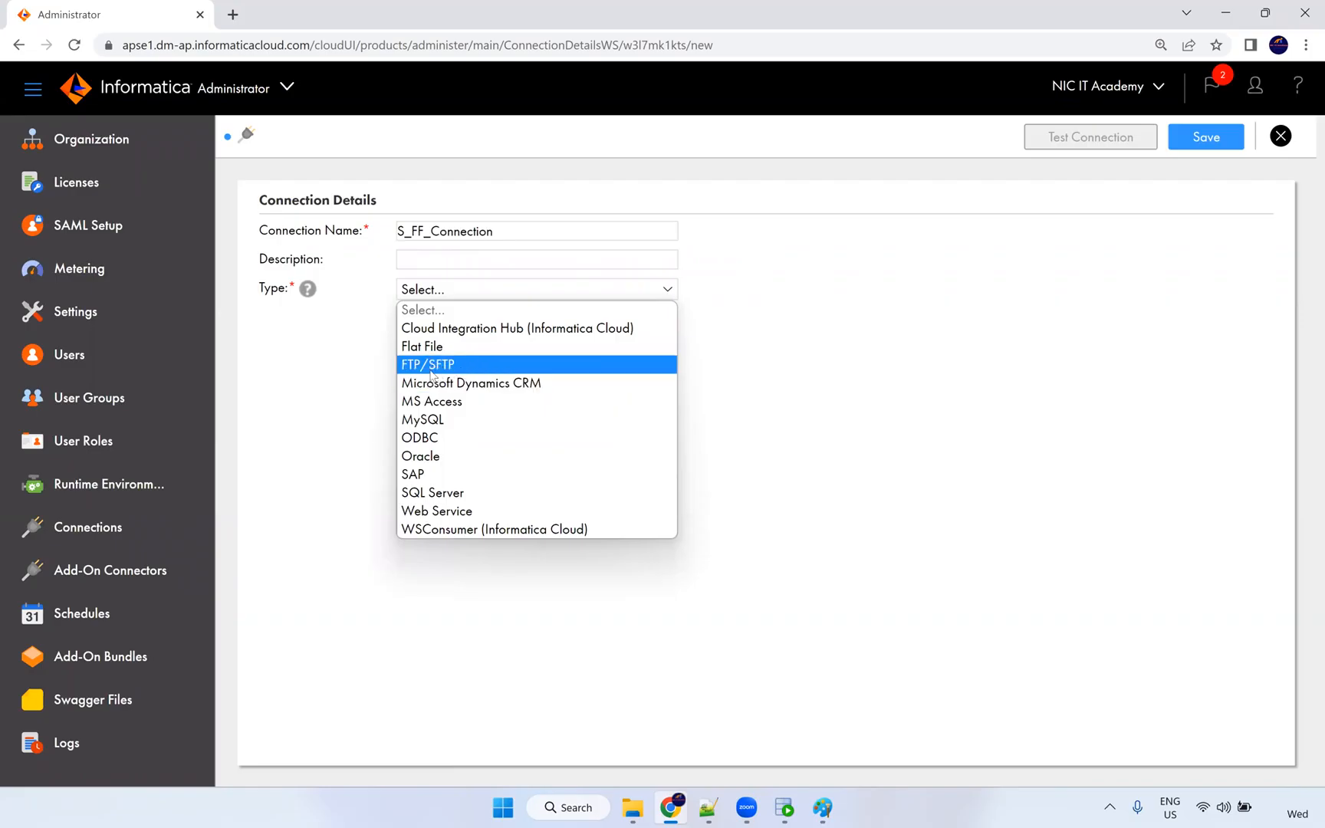
Set the connection type to Flat File, runtime environment NIC, and directory C:\Src_Files.
left_click(442, 346)
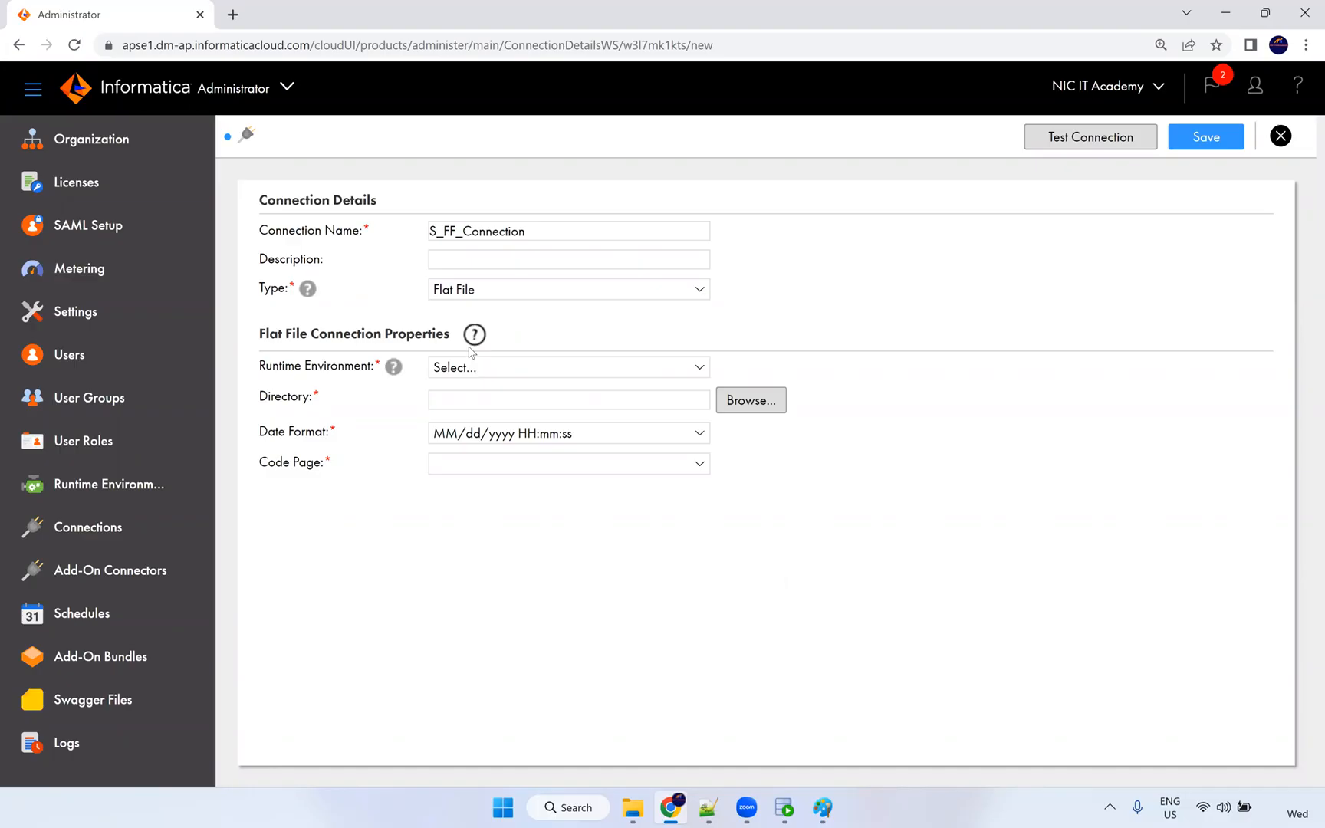
left_click(473, 375)
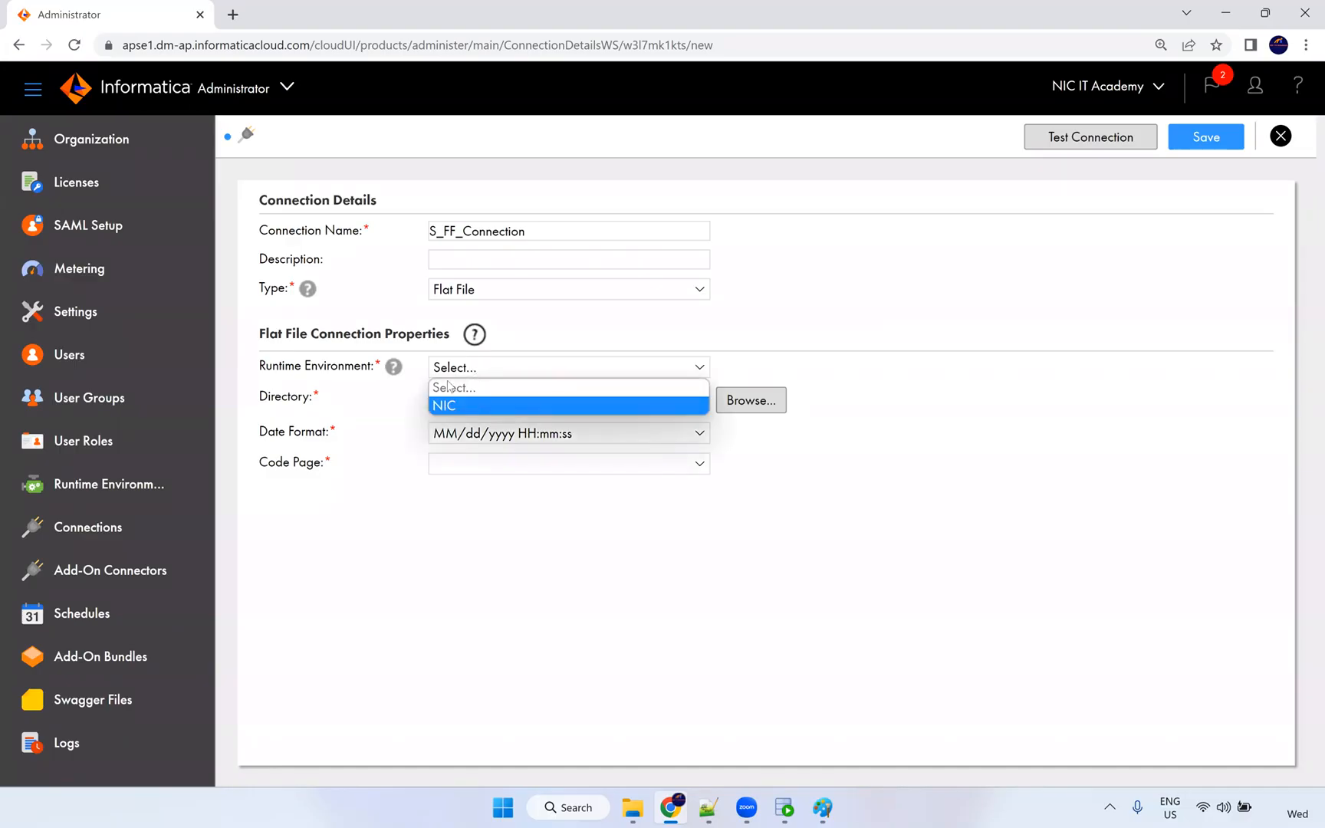
left_click(452, 405)
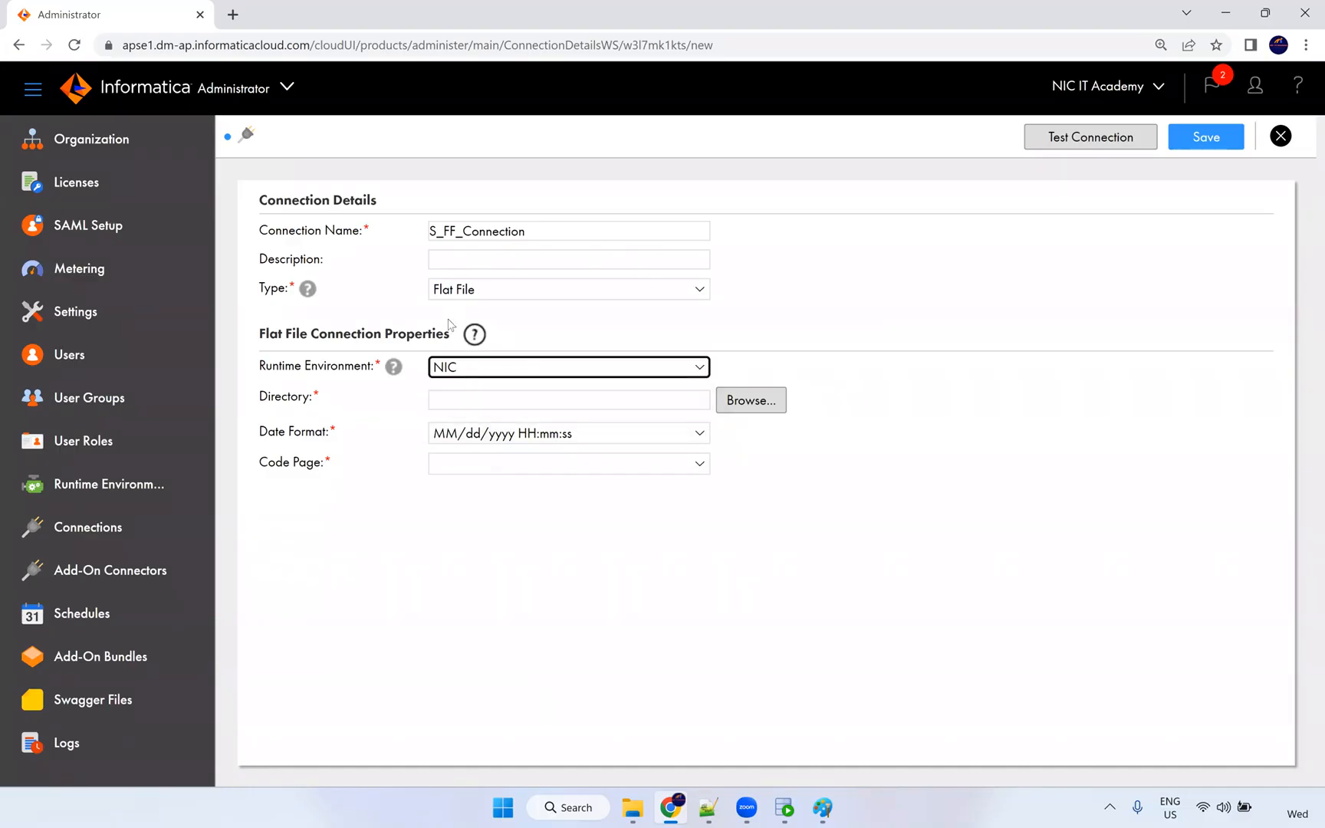
left_click(460, 396)
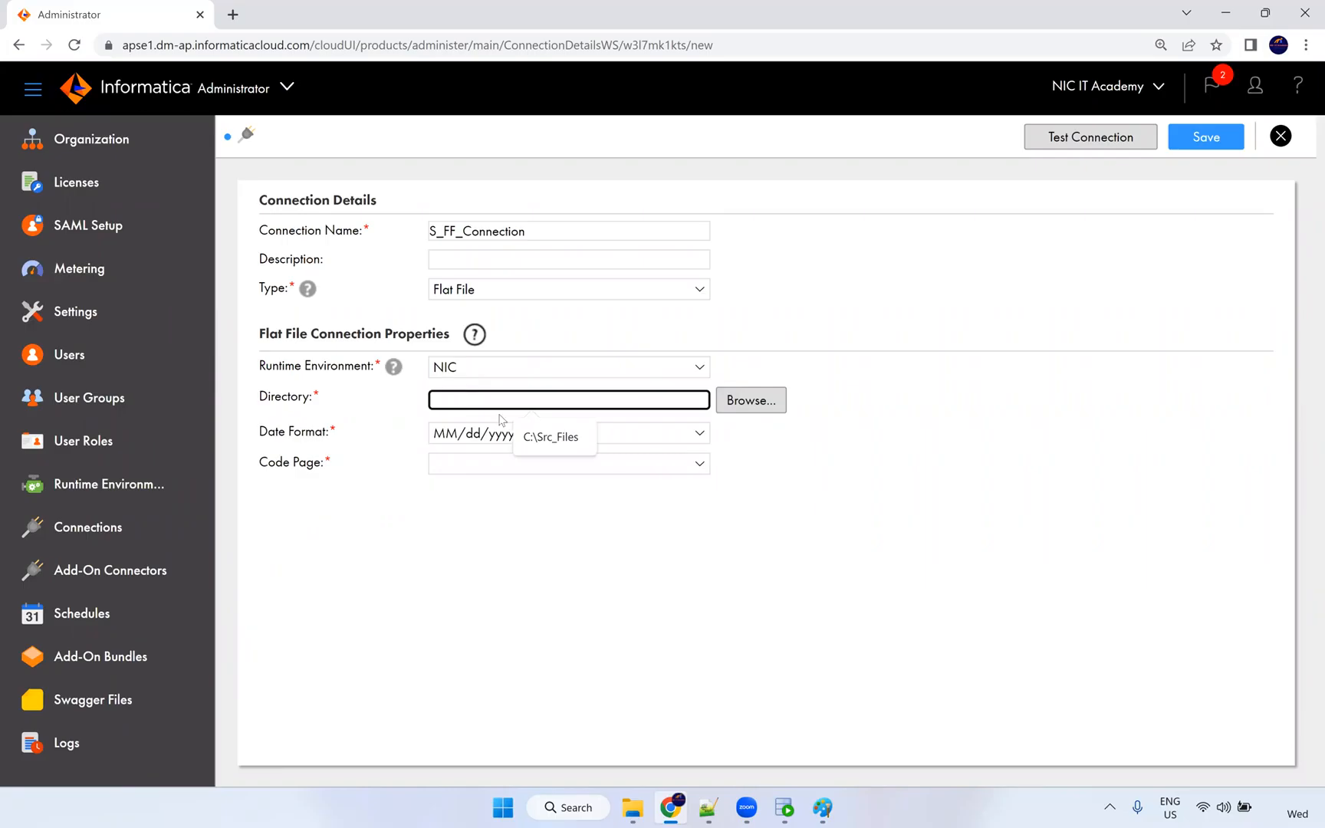
left_click(568, 444)
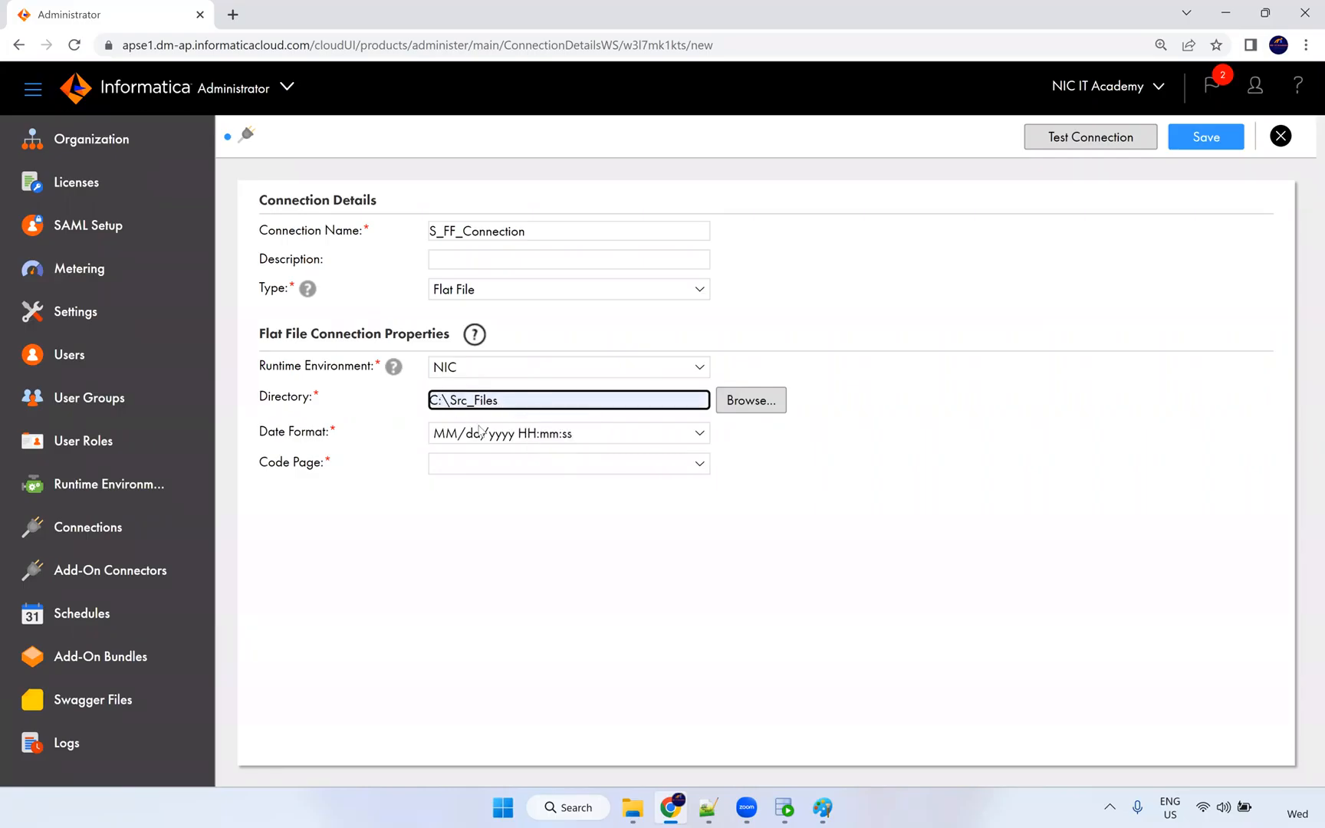
left_click_drag(338, 432, 284, 427)
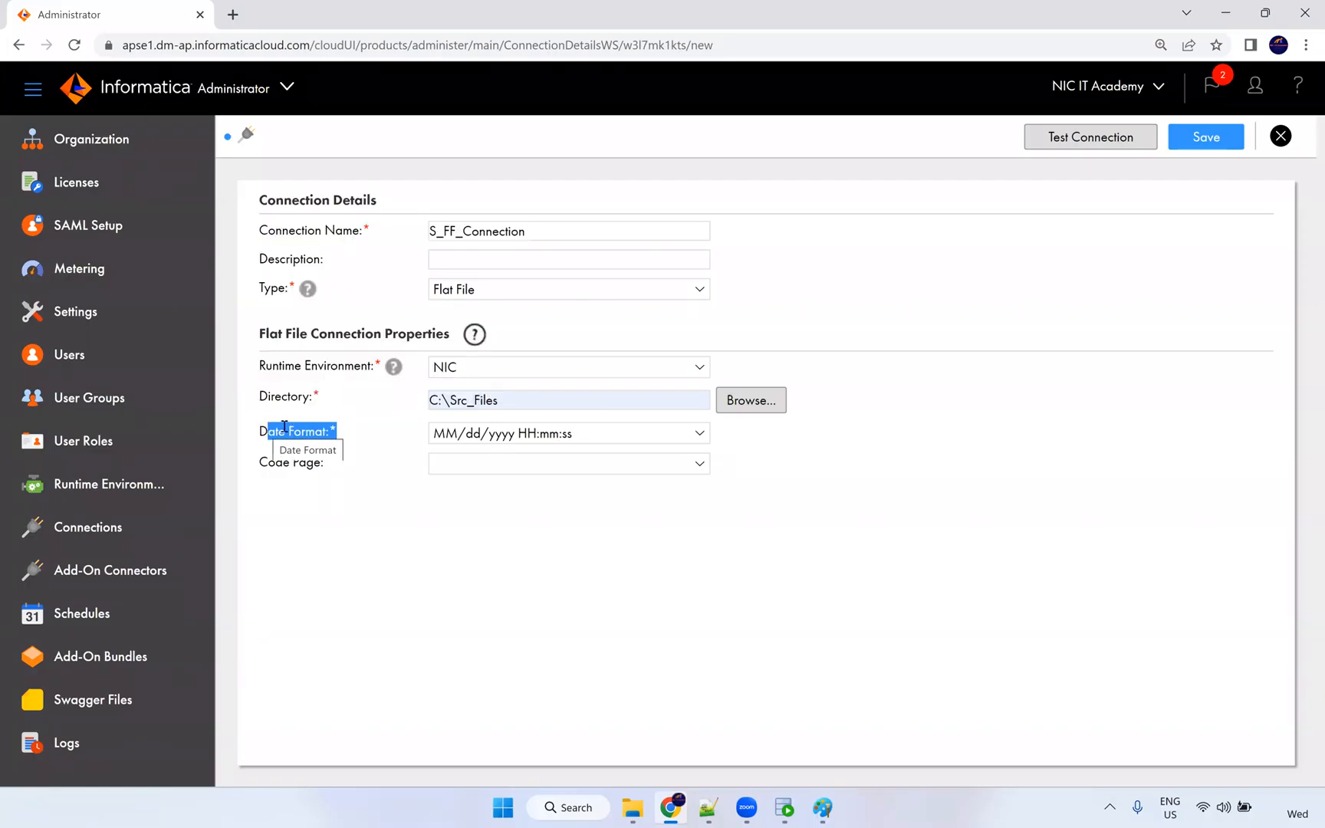
left_click(345, 437)
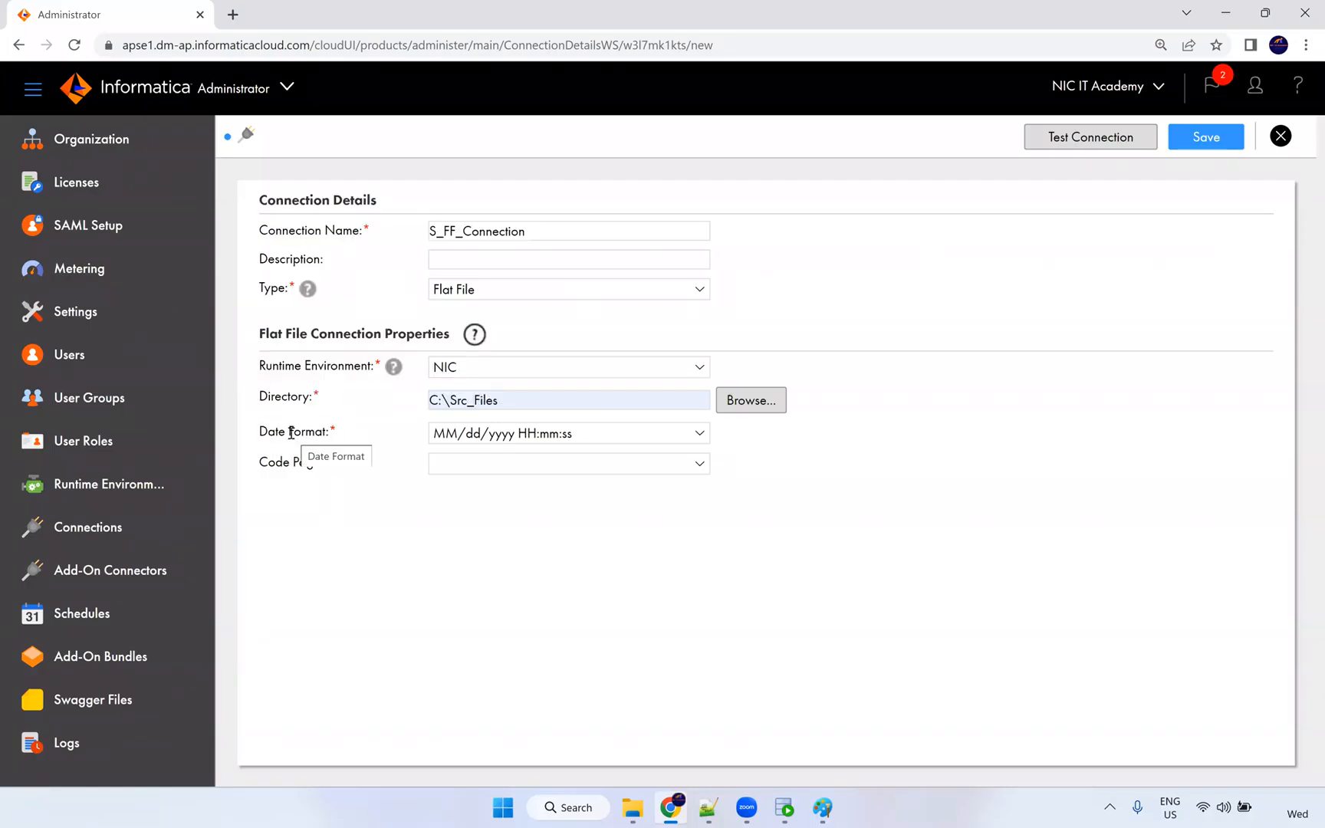
Browse the available date formats, then bring up the employee CSV to compare hire dates.
left_click(569, 433)
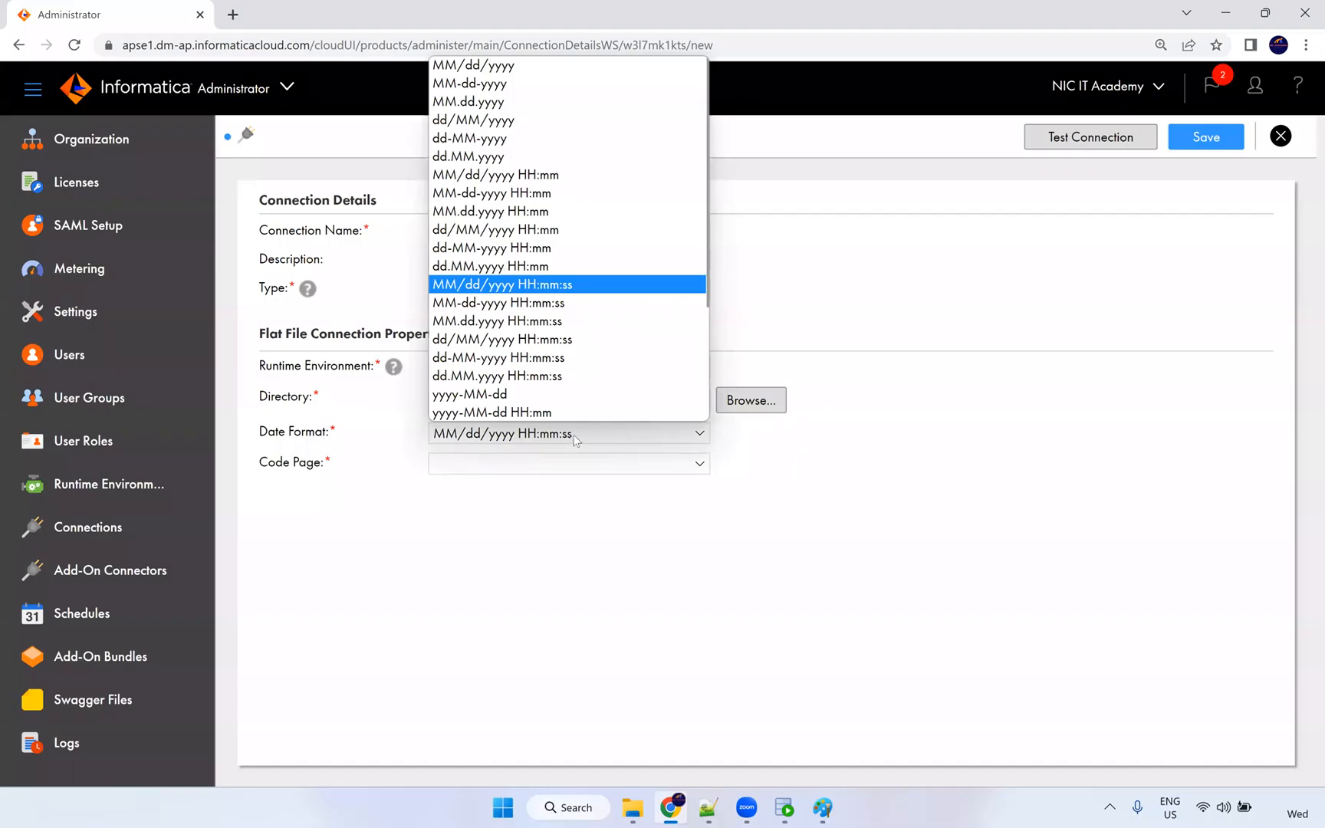
scroll(584, 229, "down", 2)
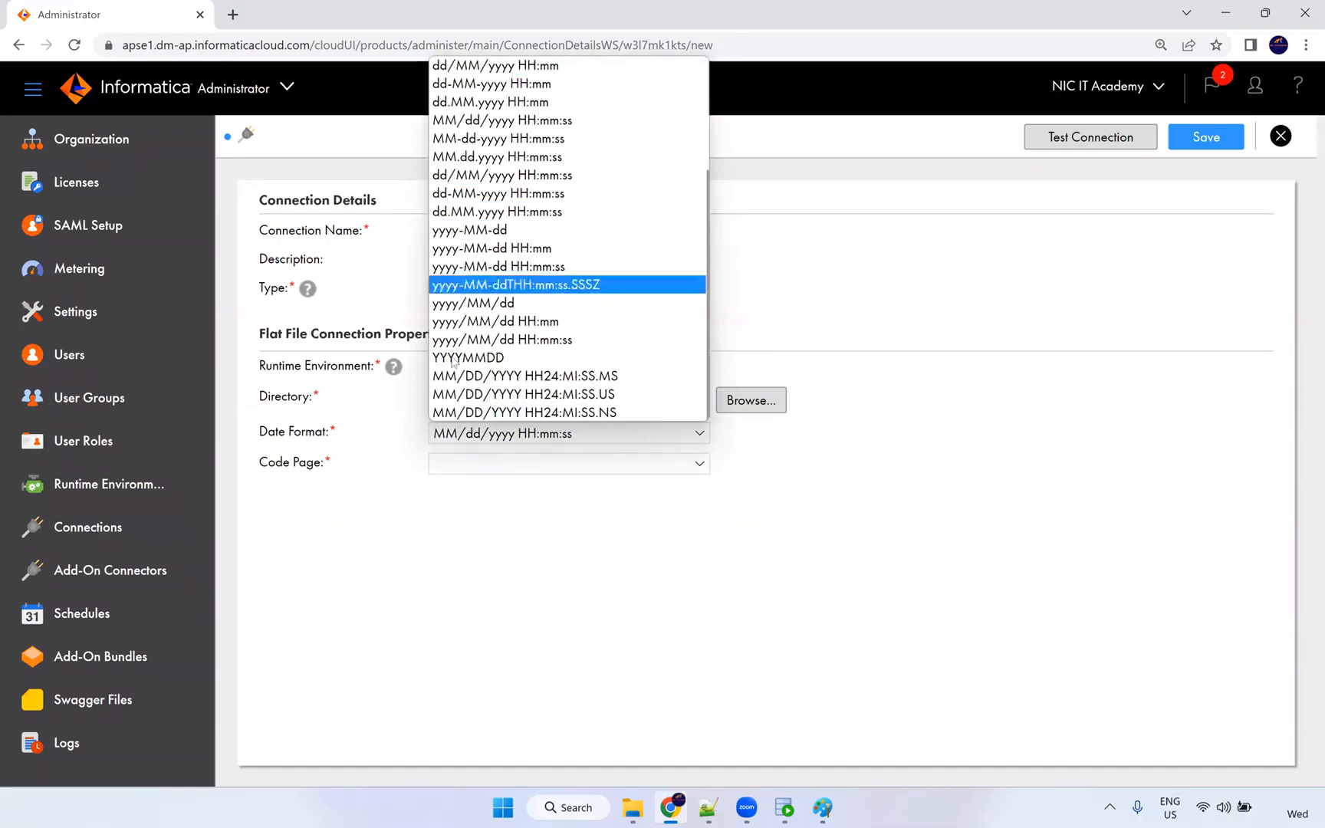
scroll(486, 311, "up", 3)
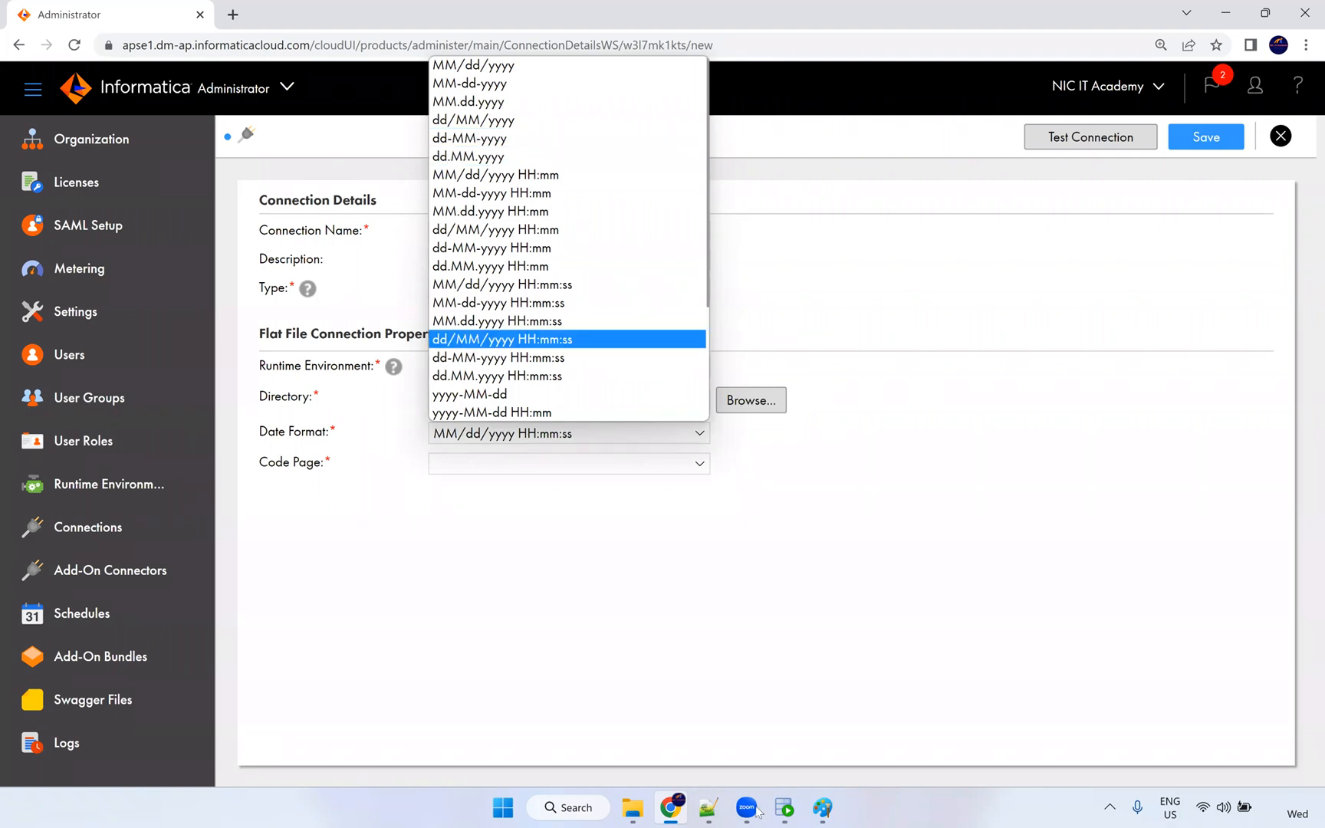
left_click(709, 809)
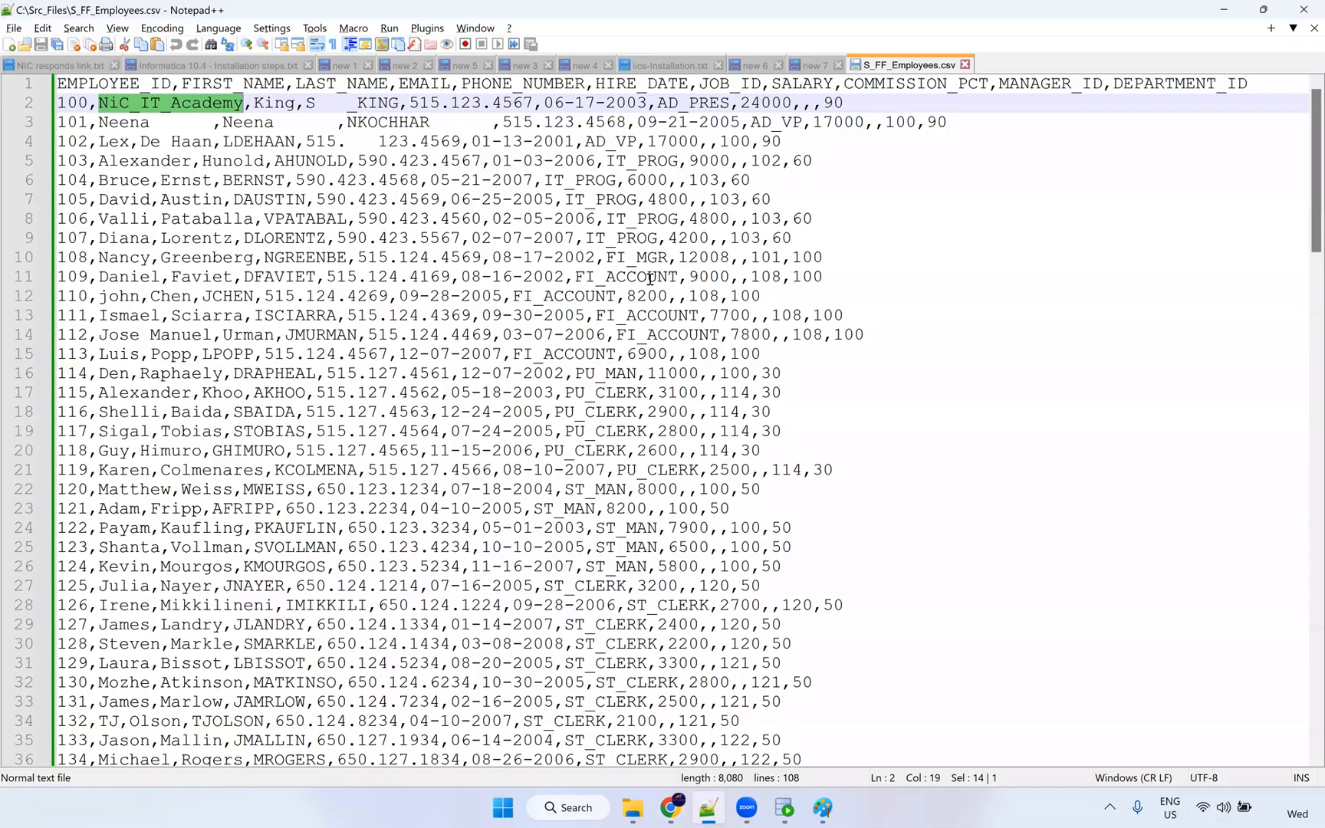
Confirm line 4's hire date is month-first (01, then 13) and return to the connection form.
double_click(496, 143)
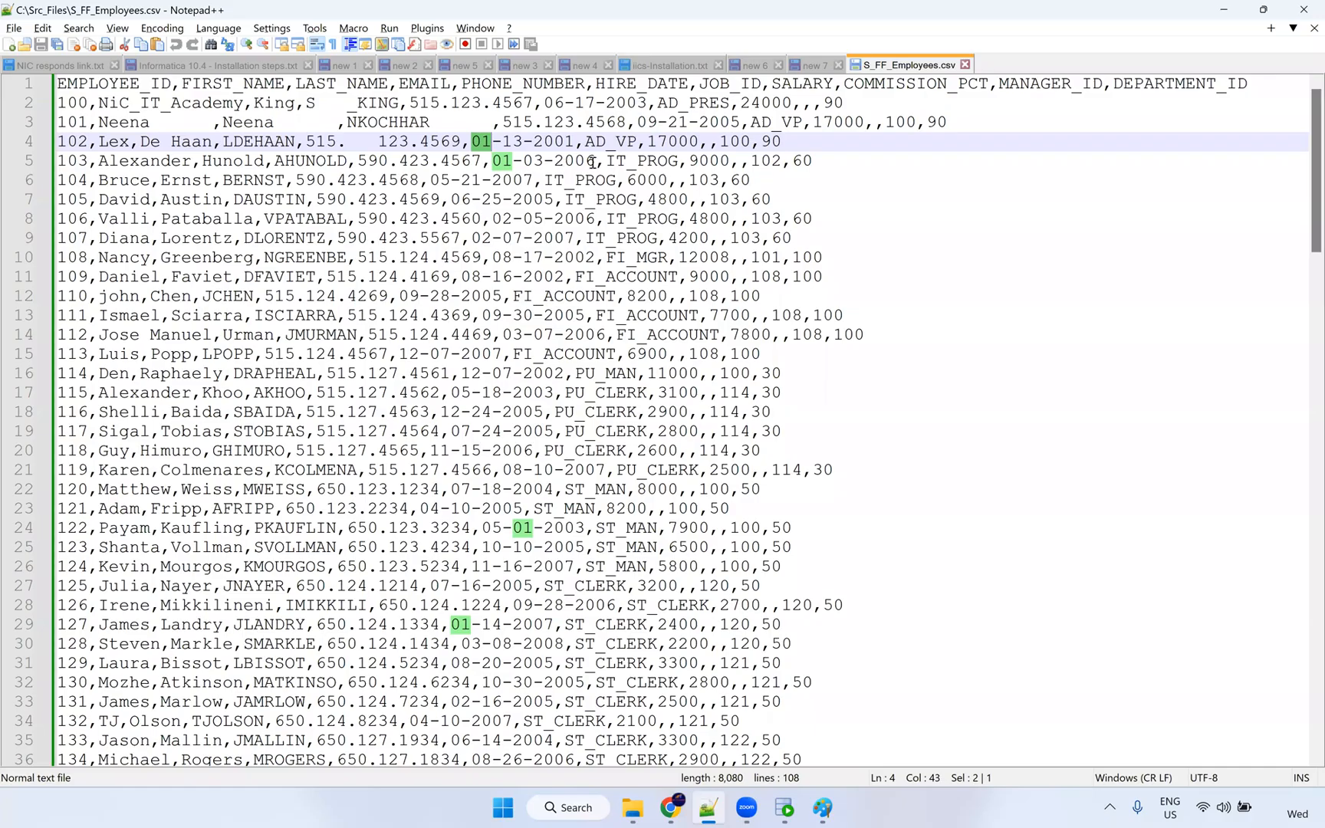
double_click(512, 143)
key("alt+Tab")
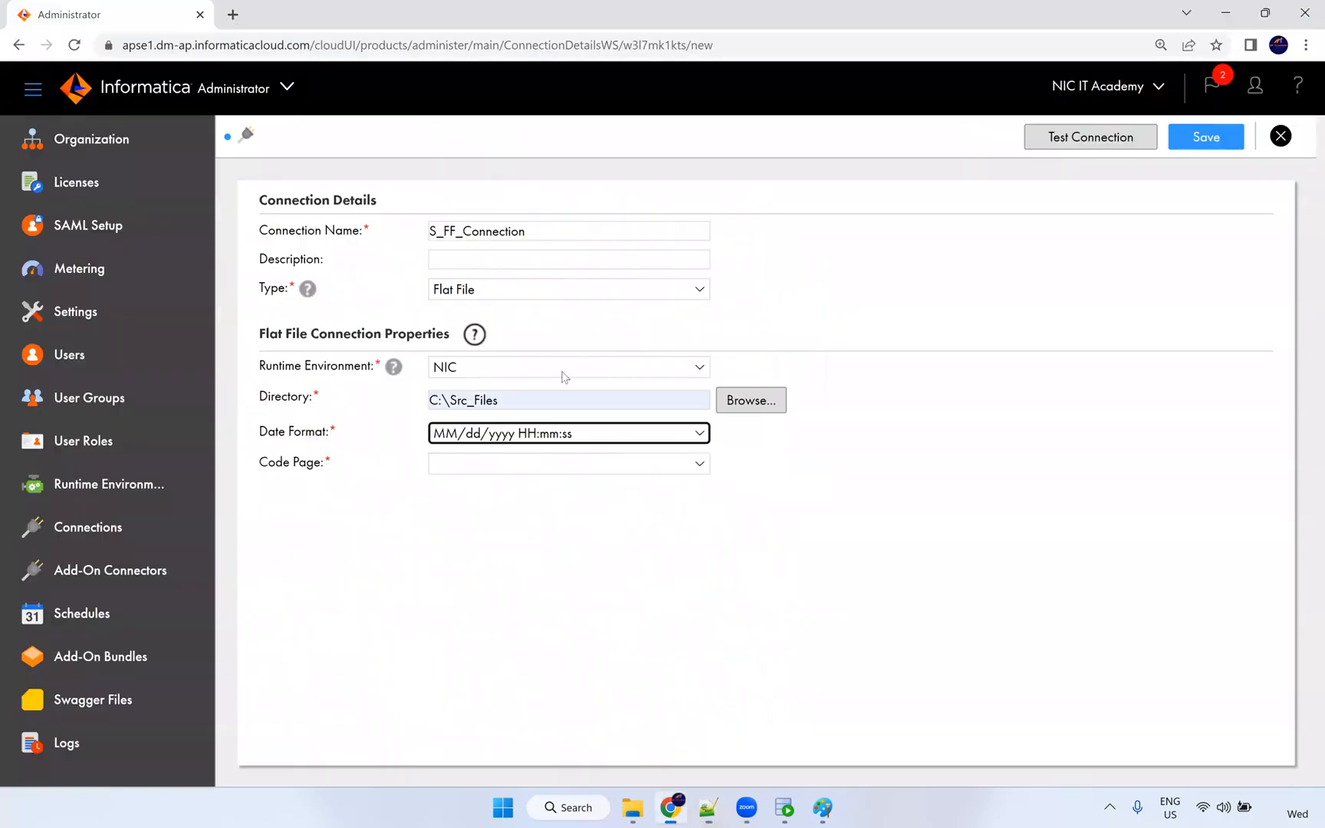
Set the connection's date format to MM-dd-yyyy.
left_click(541, 433)
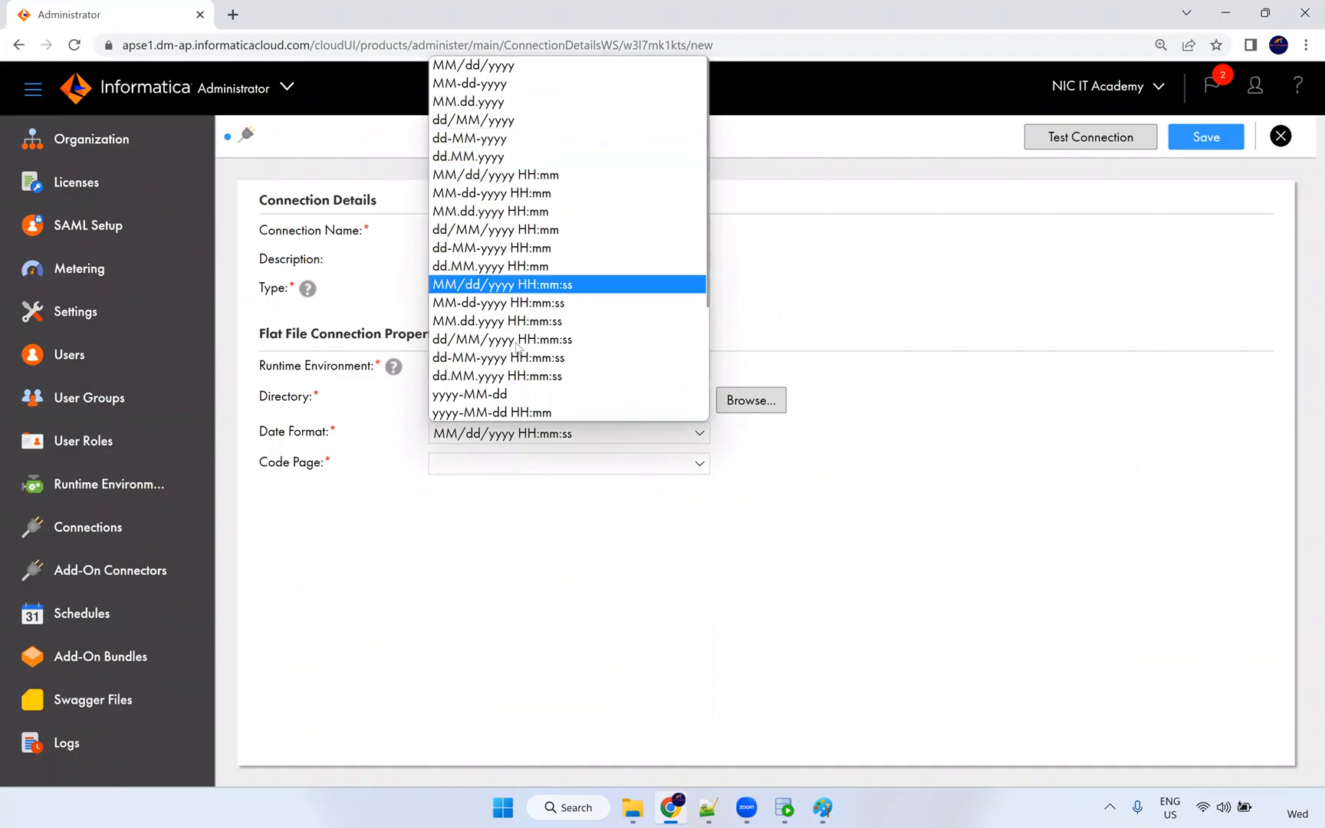
scroll(526, 351, "down", 2)
scroll(598, 327, "down", 1)
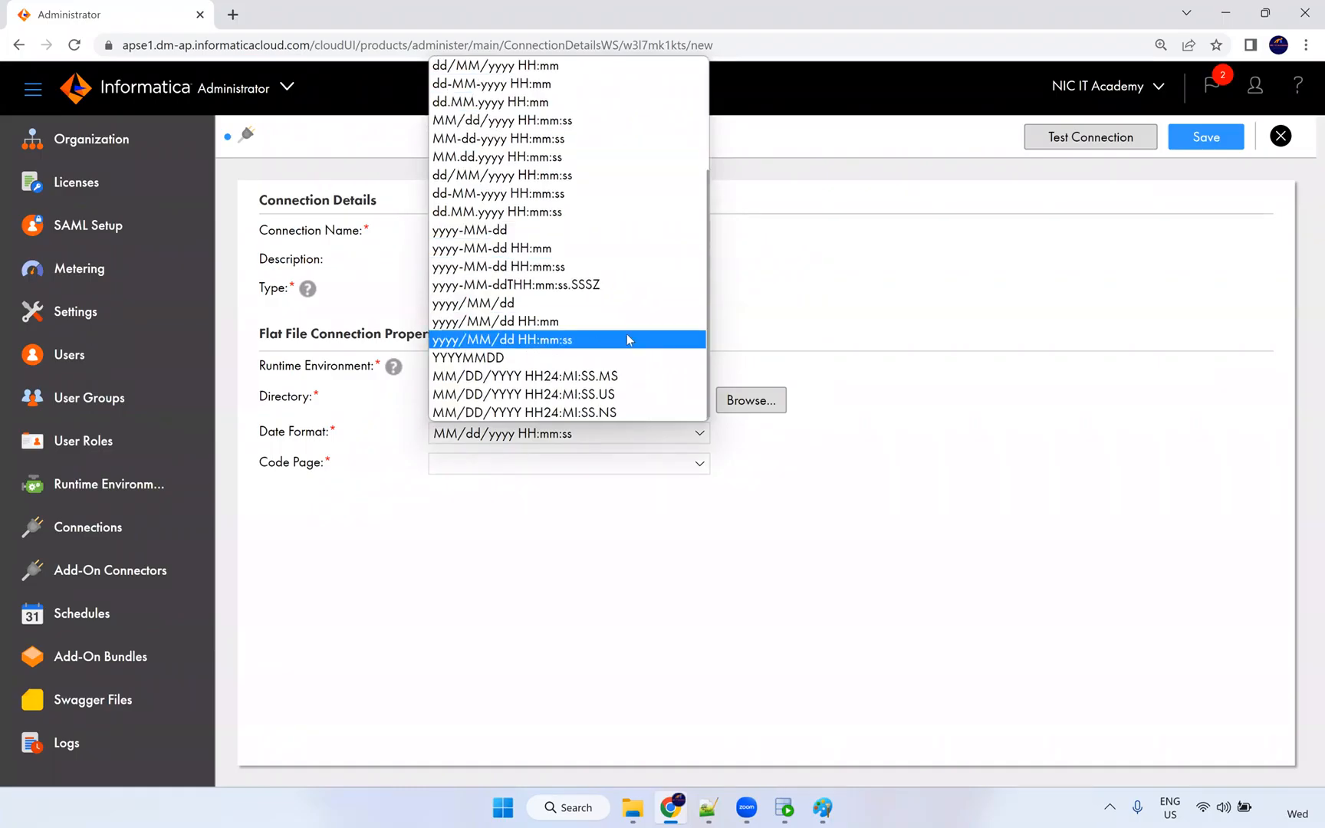
scroll(636, 323, "up", 2)
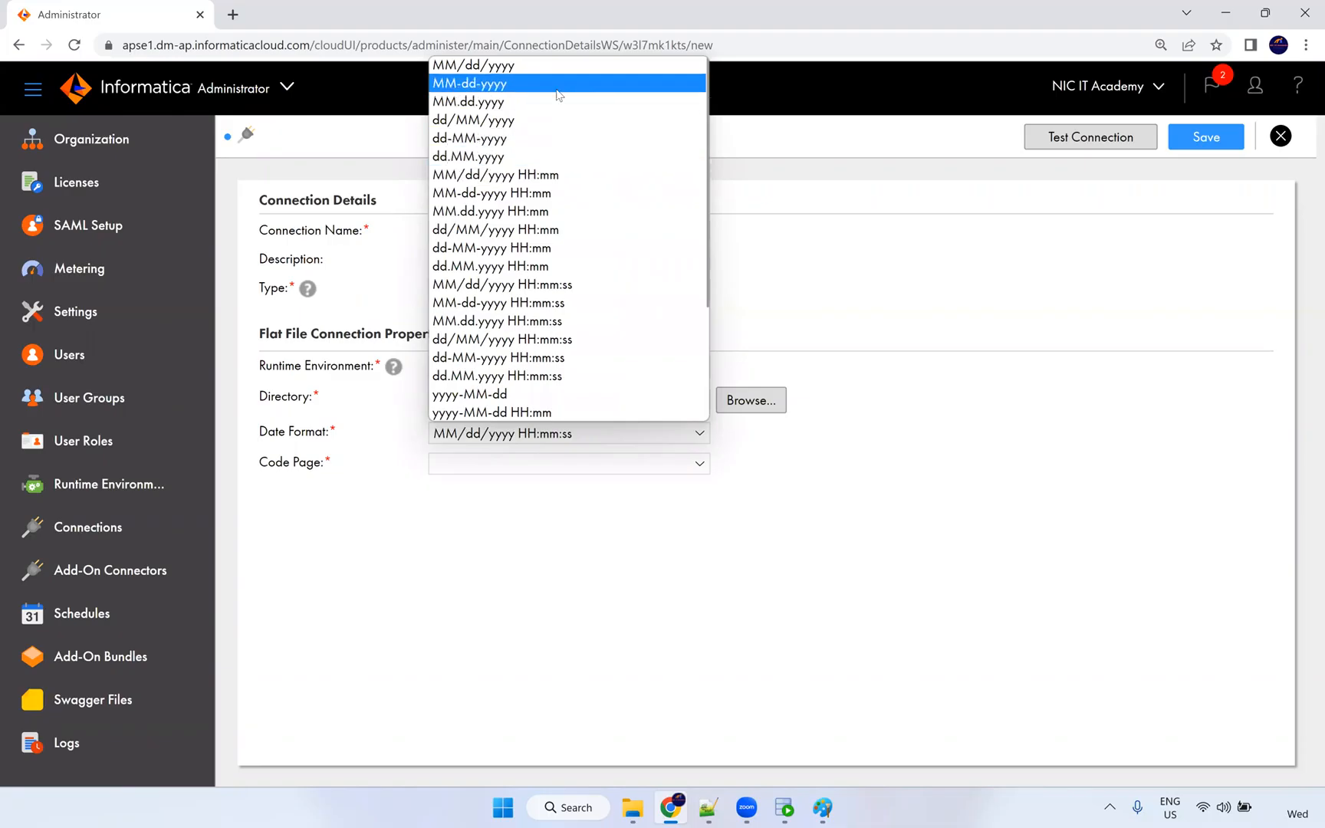
left_click(559, 95)
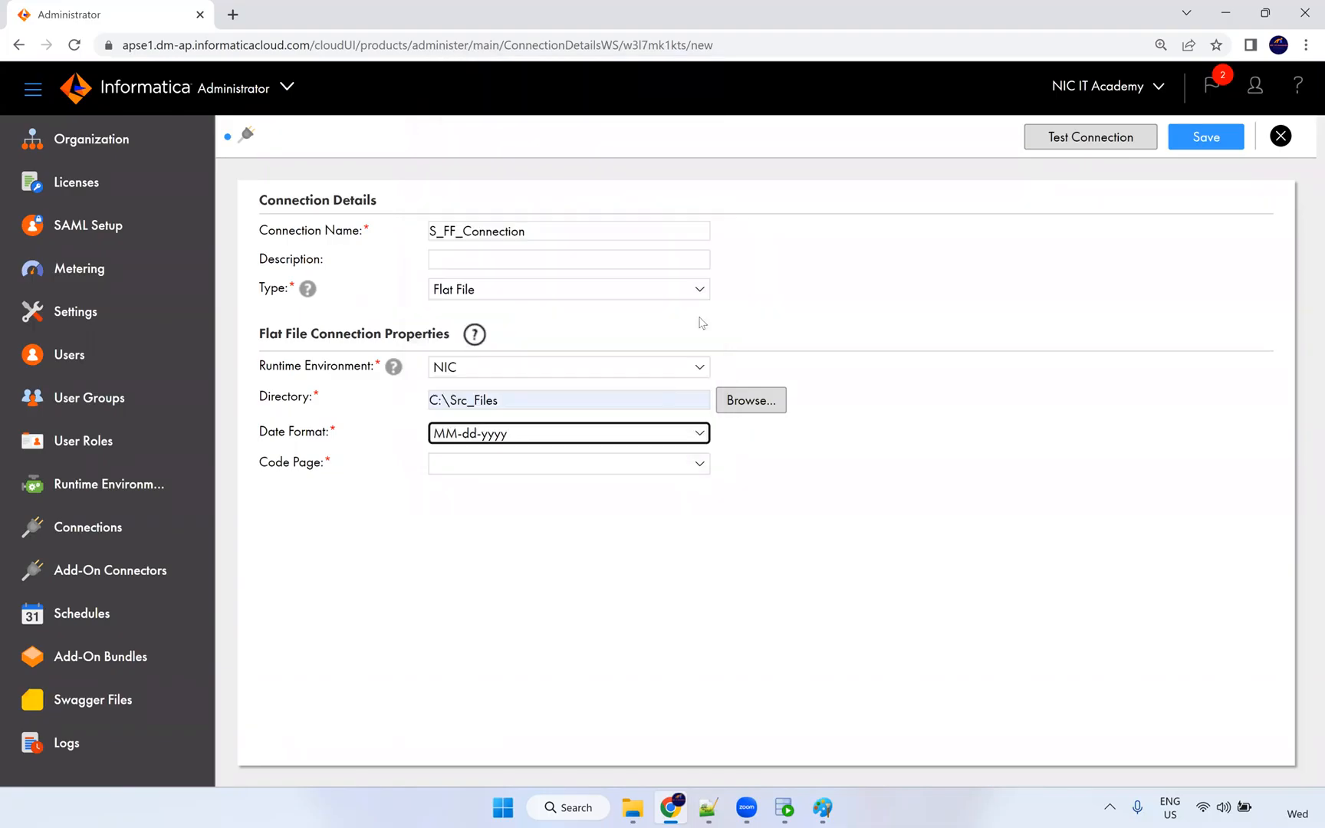
Set the code page to MS Windows Latin1 and save S_FF_Connection.
left_click(495, 469)
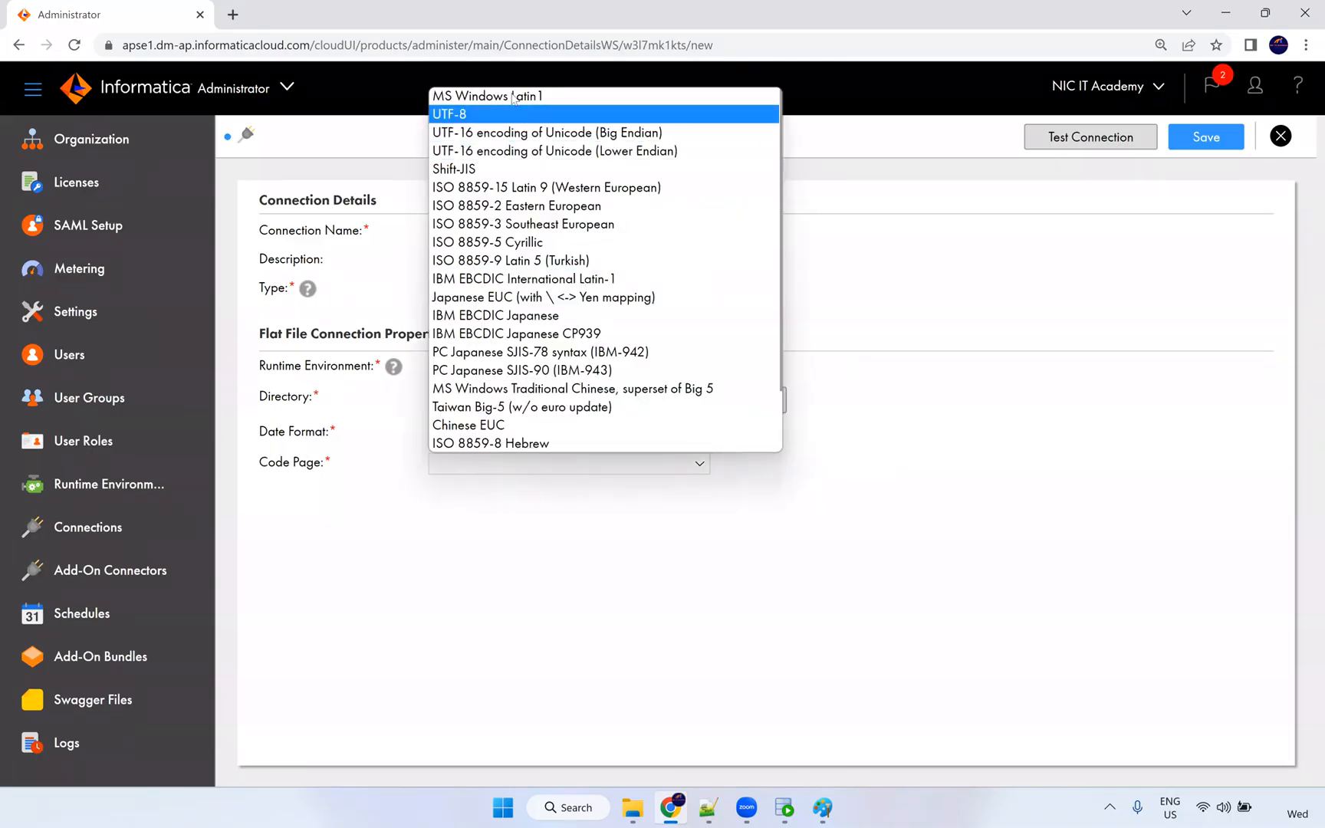
left_click(552, 100)
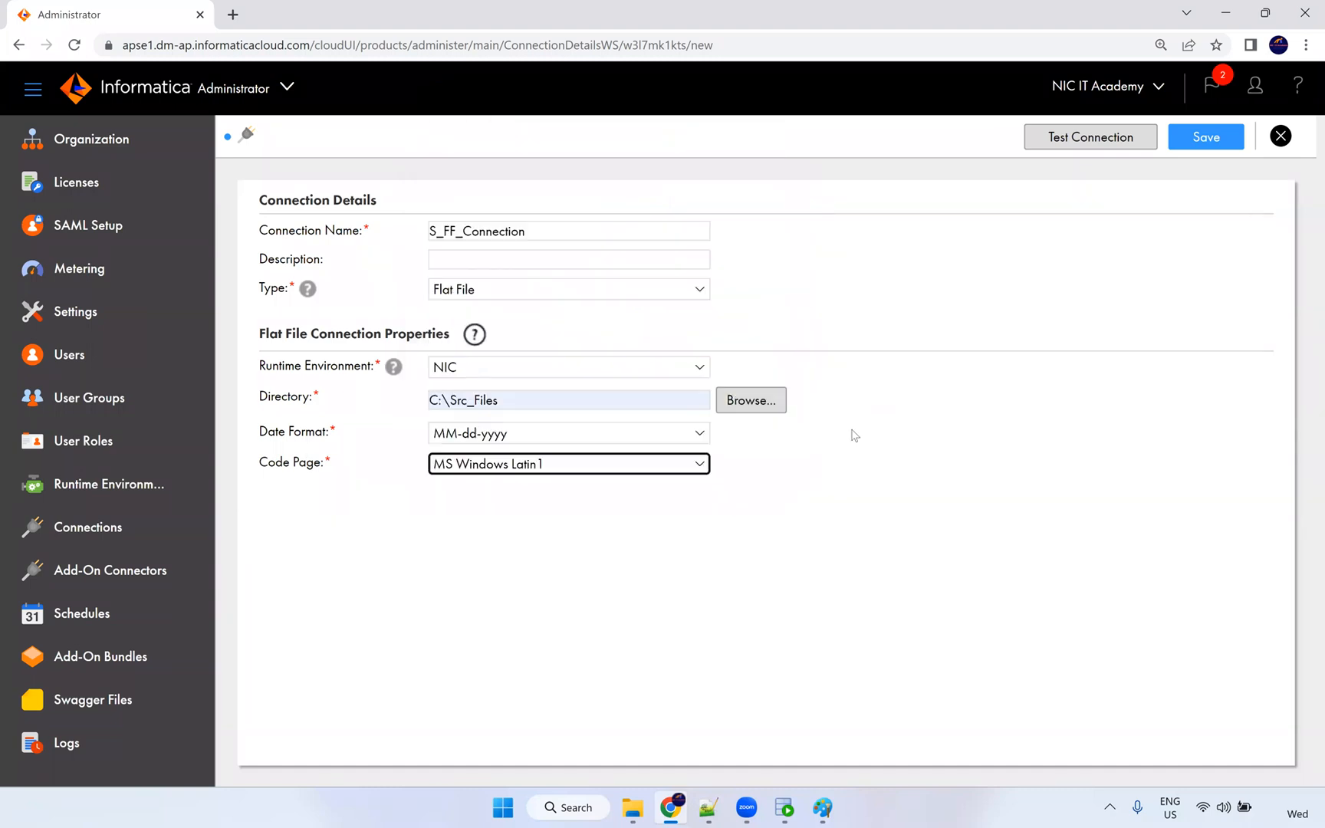
left_click(504, 472)
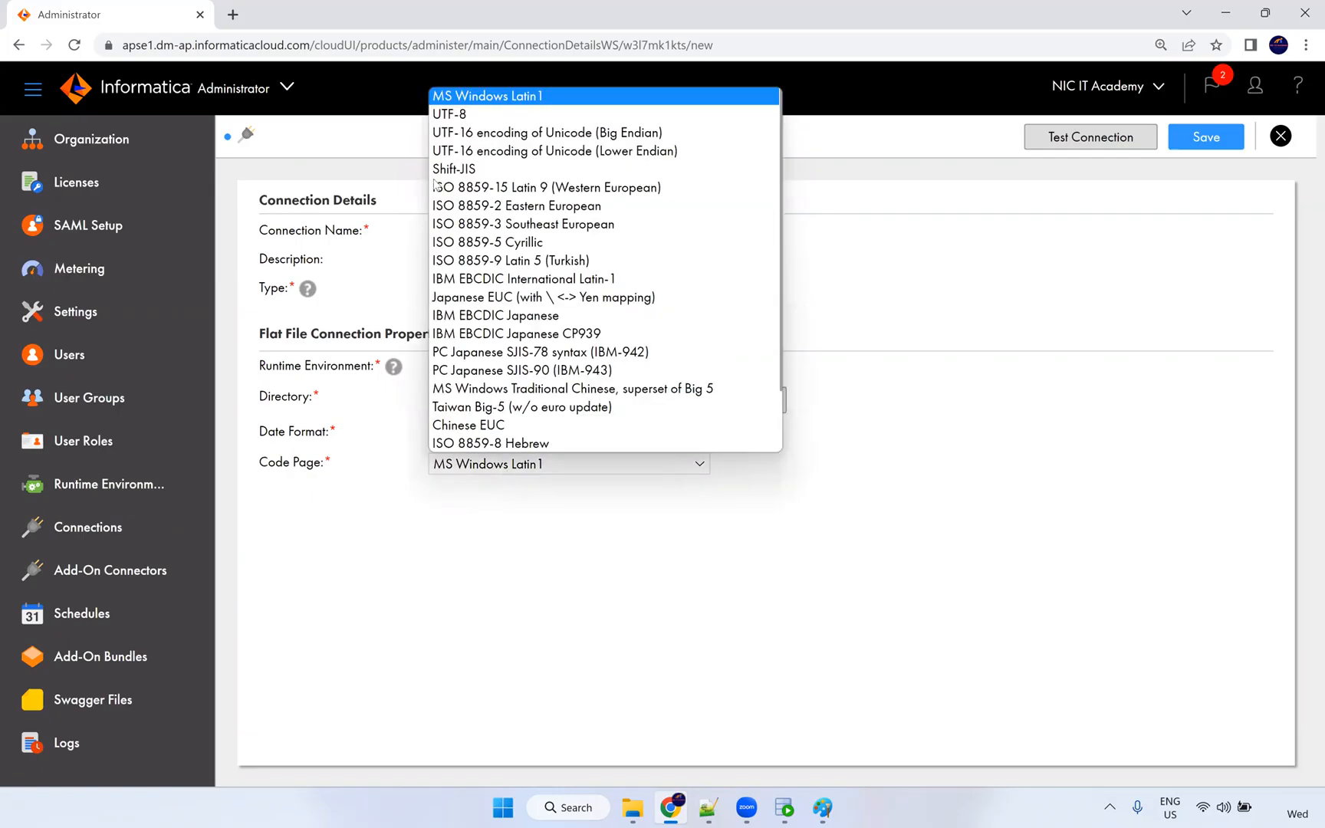
left_click(850, 491)
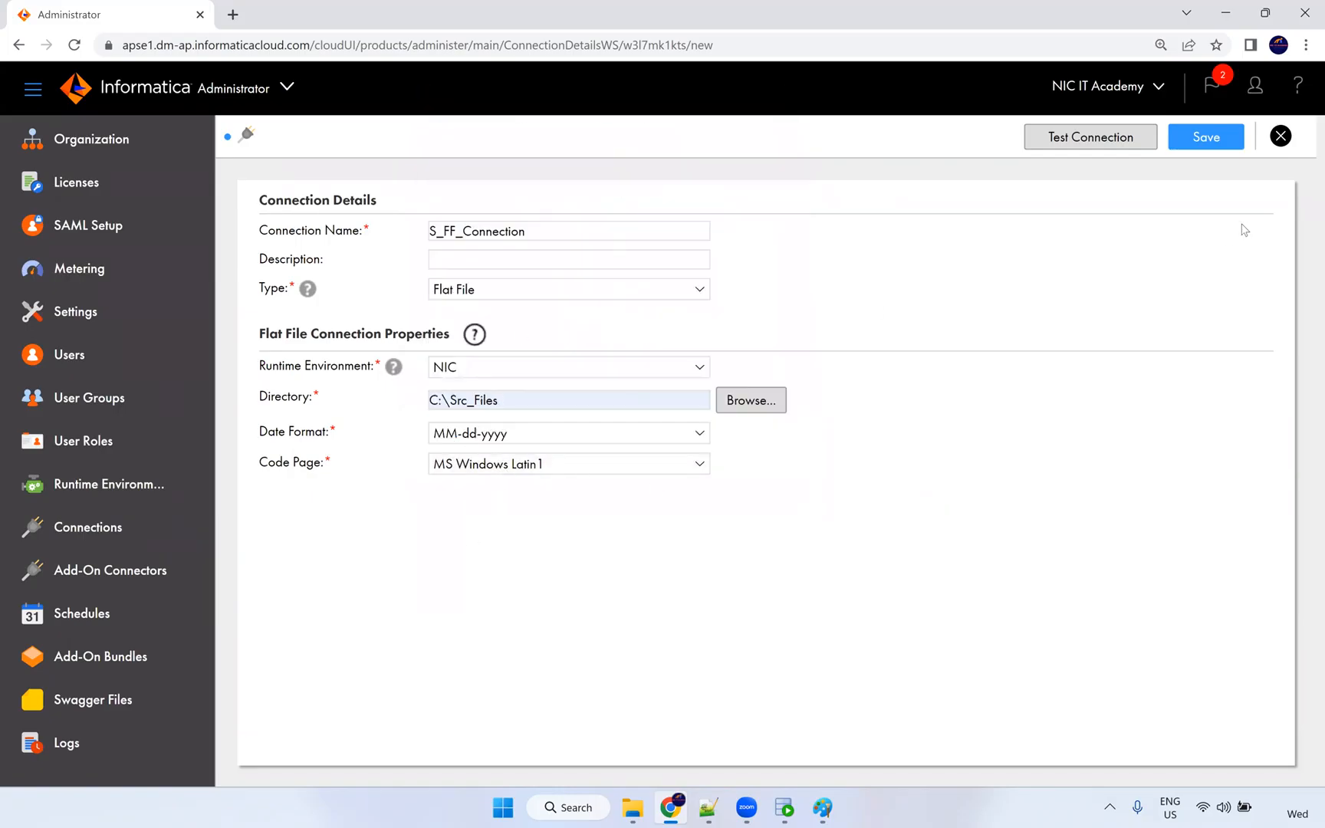
left_click(1206, 137)
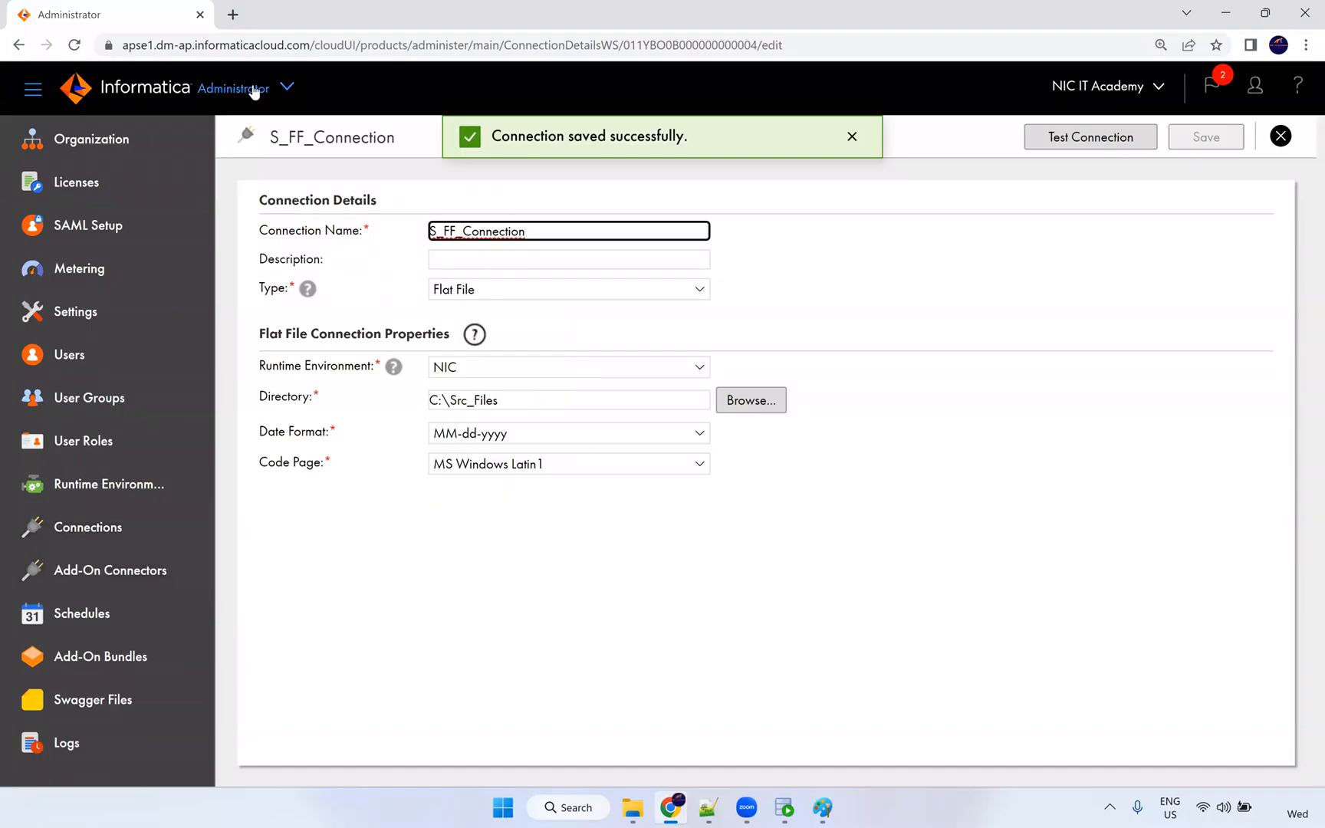
left_click(255, 92)
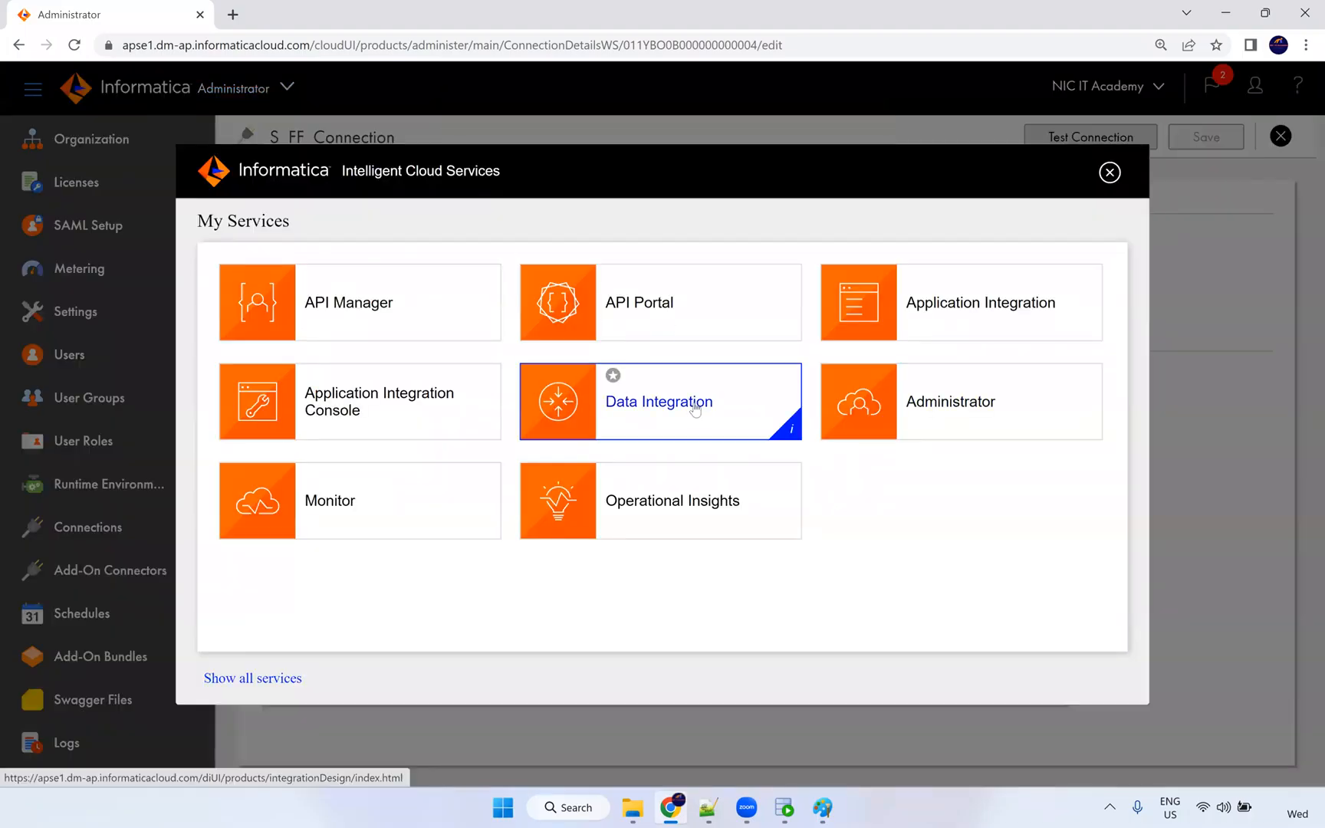
In Data Integration, create a blank mapping, opening Mapping1 with a Source linked to a Target.
left_click(695, 409)
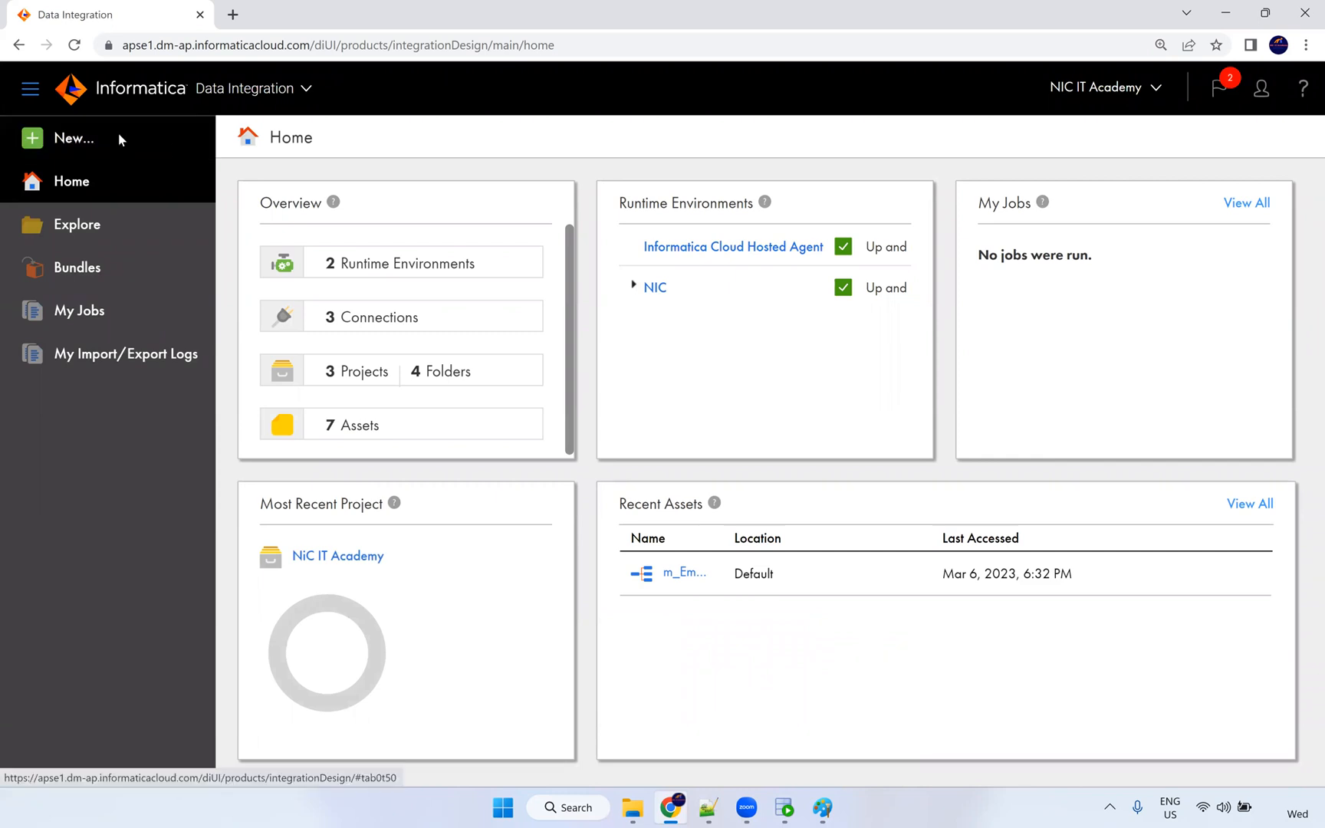
left_click(118, 136)
left_click(268, 297)
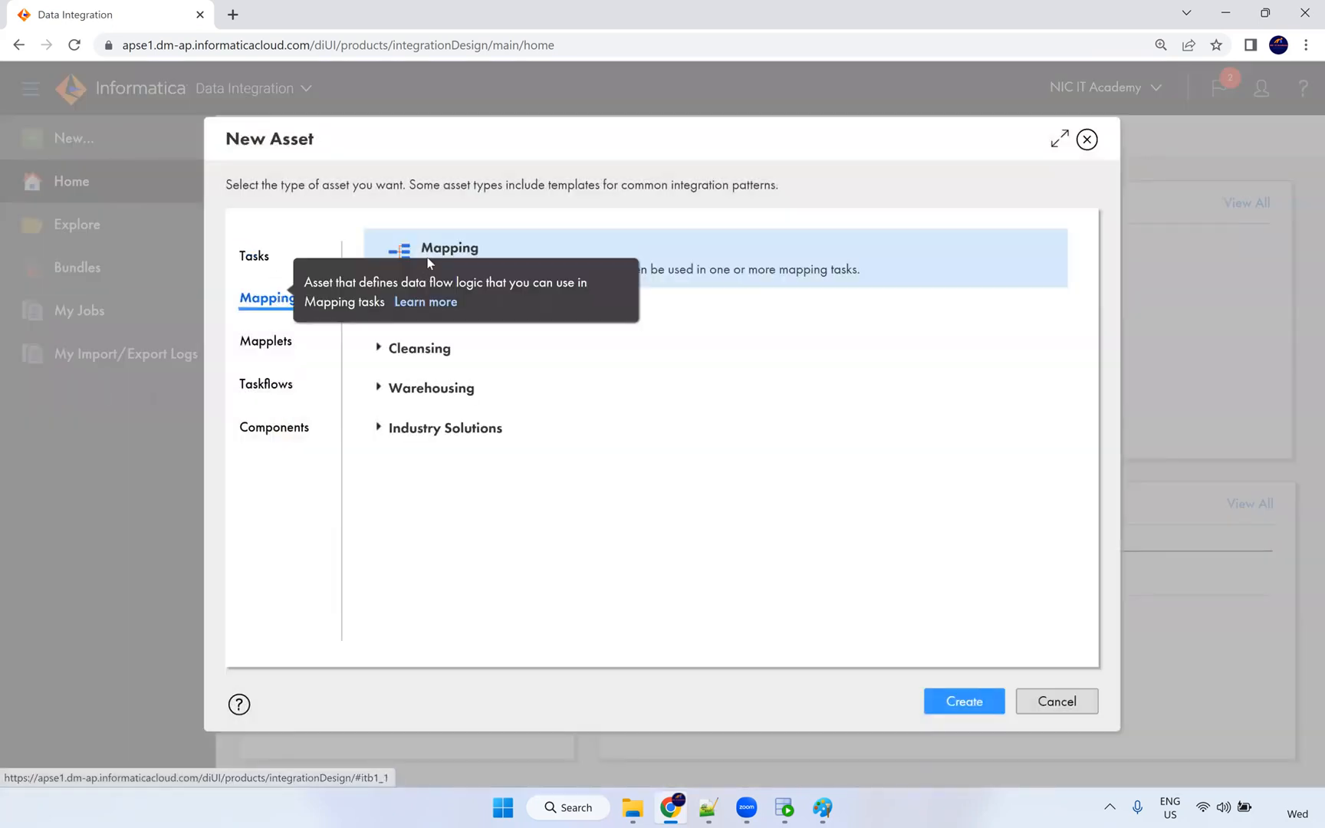
left_click(954, 714)
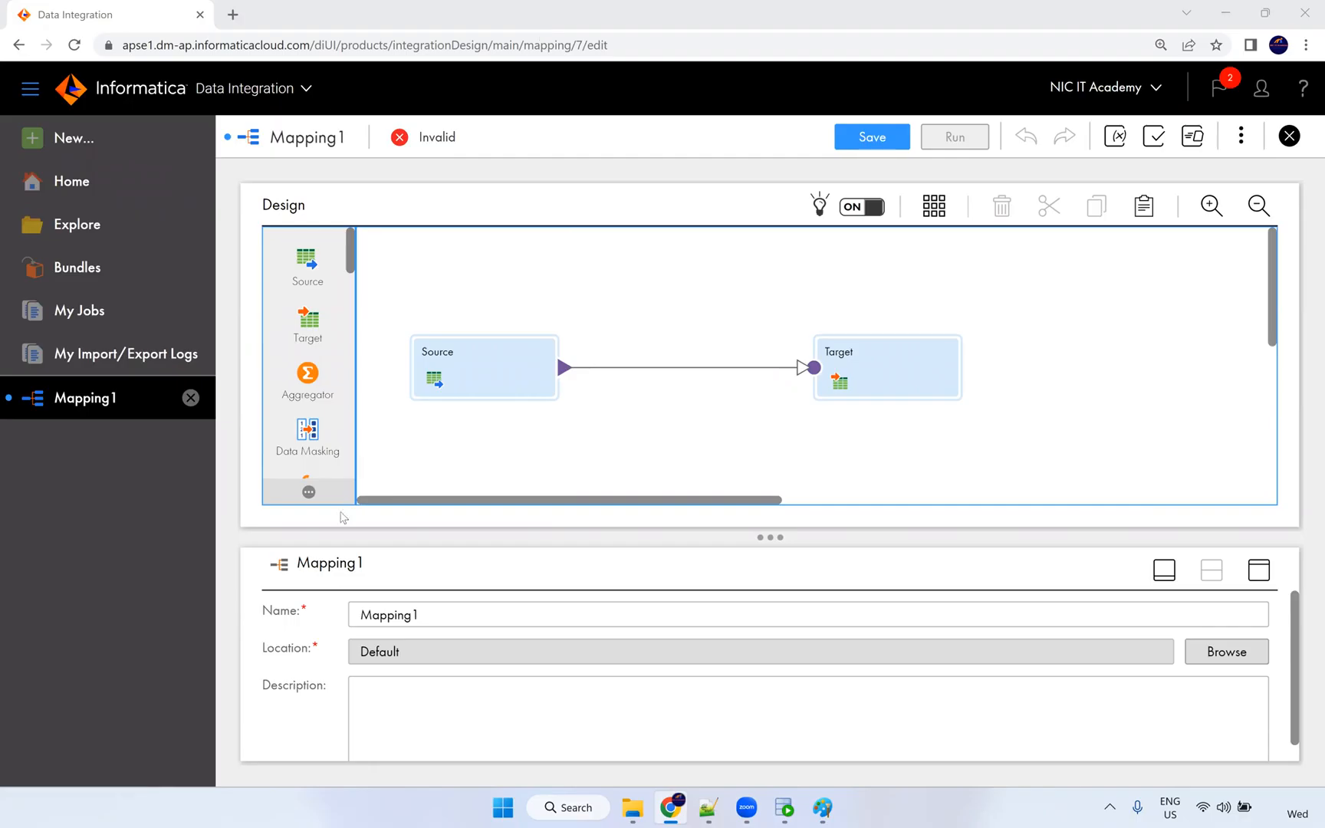
Name the mapping m_S_FF_Employees_Data and set its location to NiC IT Academy\Dev.
left_click_drag(463, 618, 328, 619)
type("m")
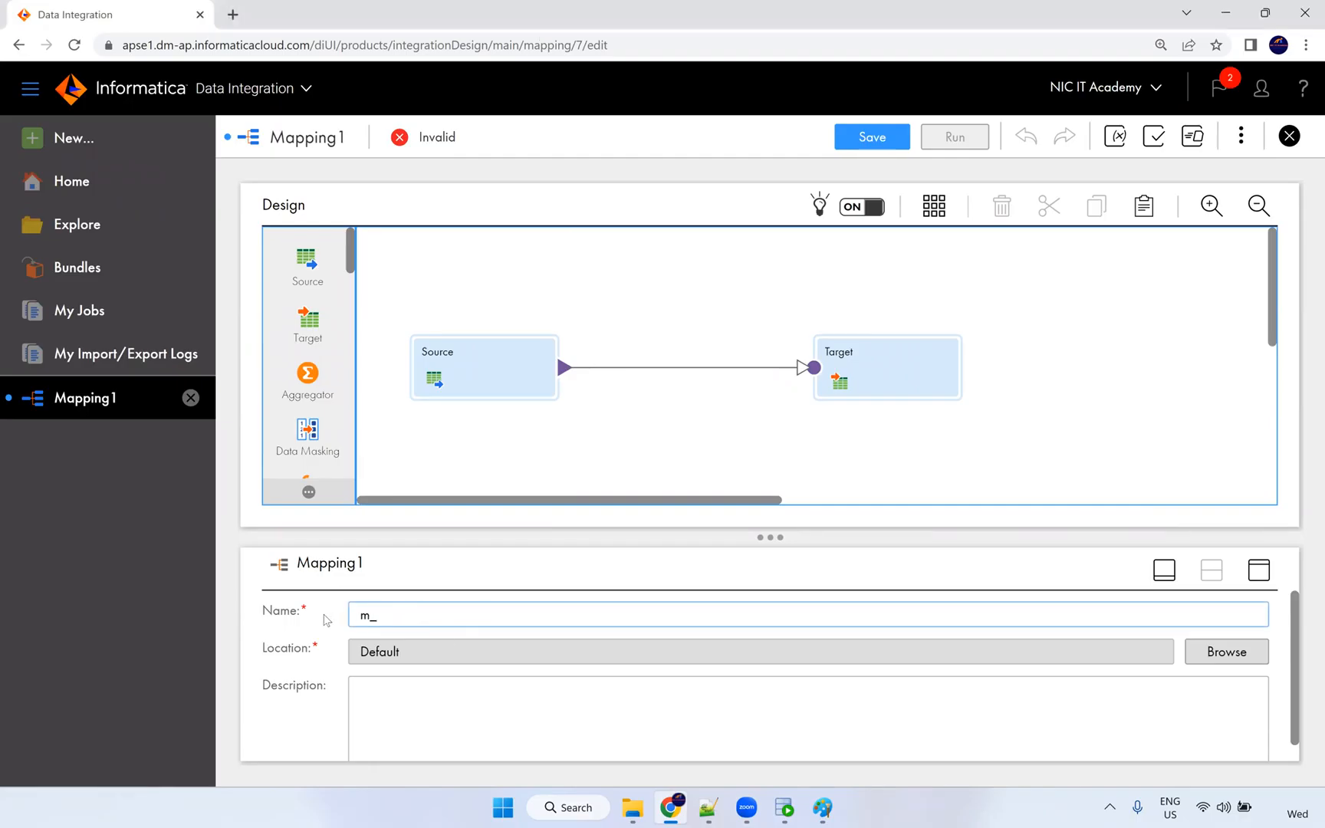
type("_S_FF_Employees_Data")
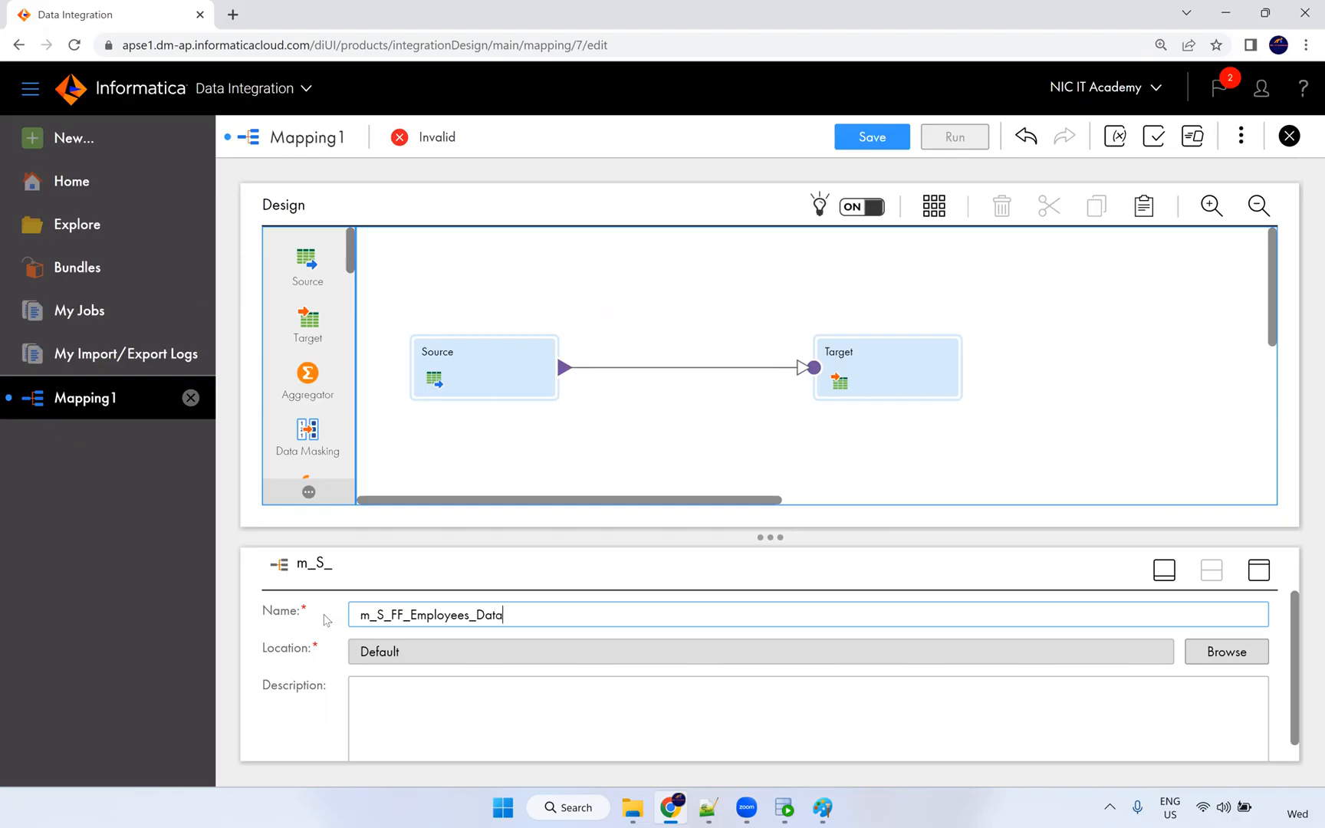
left_click(358, 652)
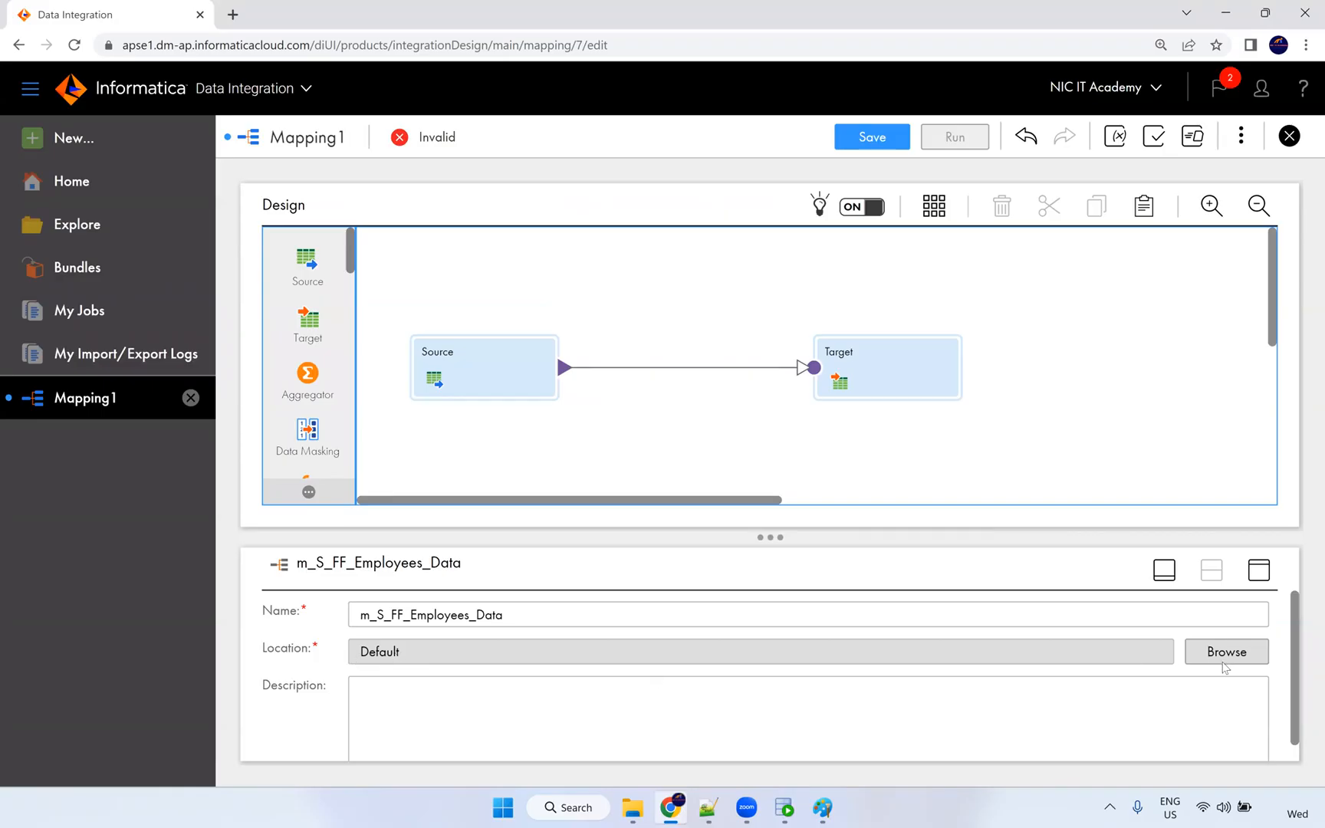
left_click(1226, 664)
left_click(557, 314)
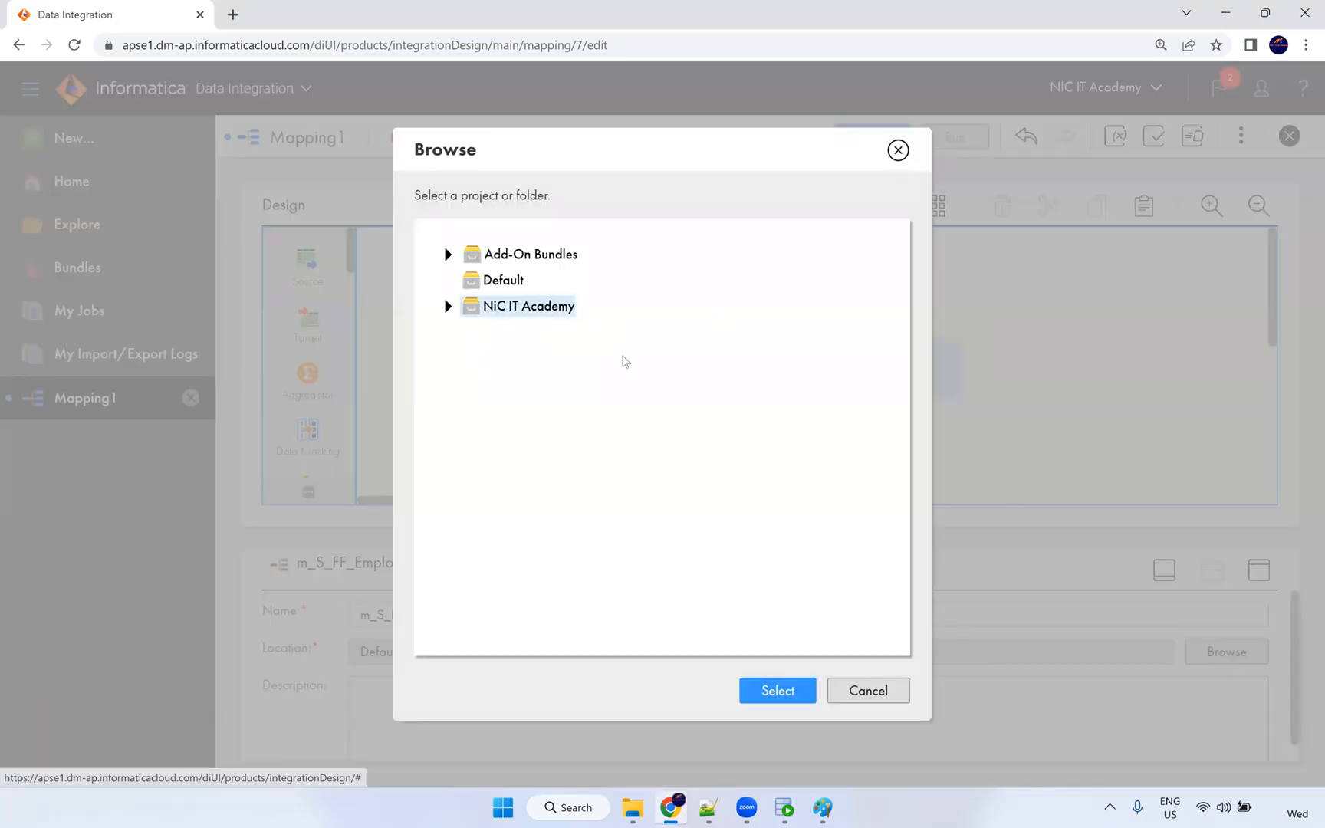
left_click(448, 307)
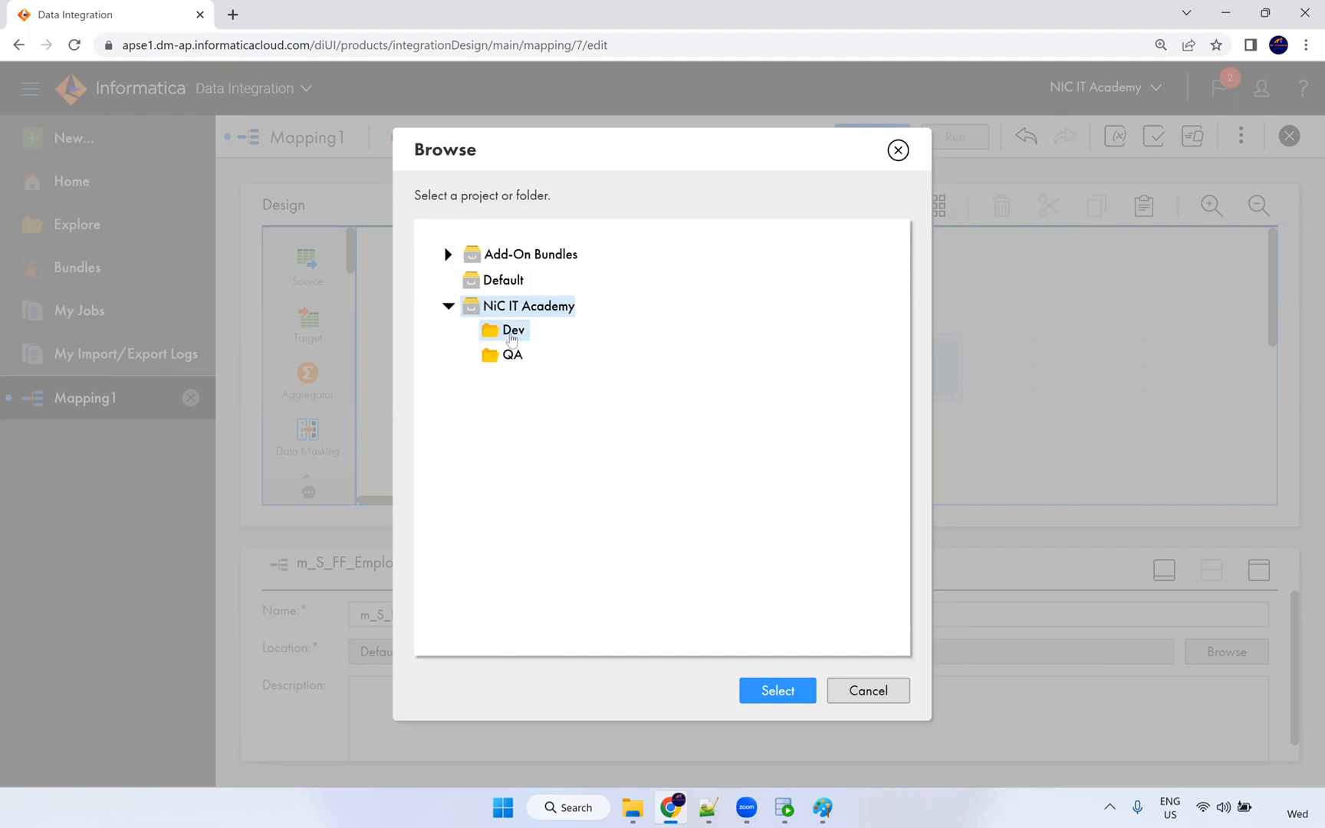
left_click(512, 337)
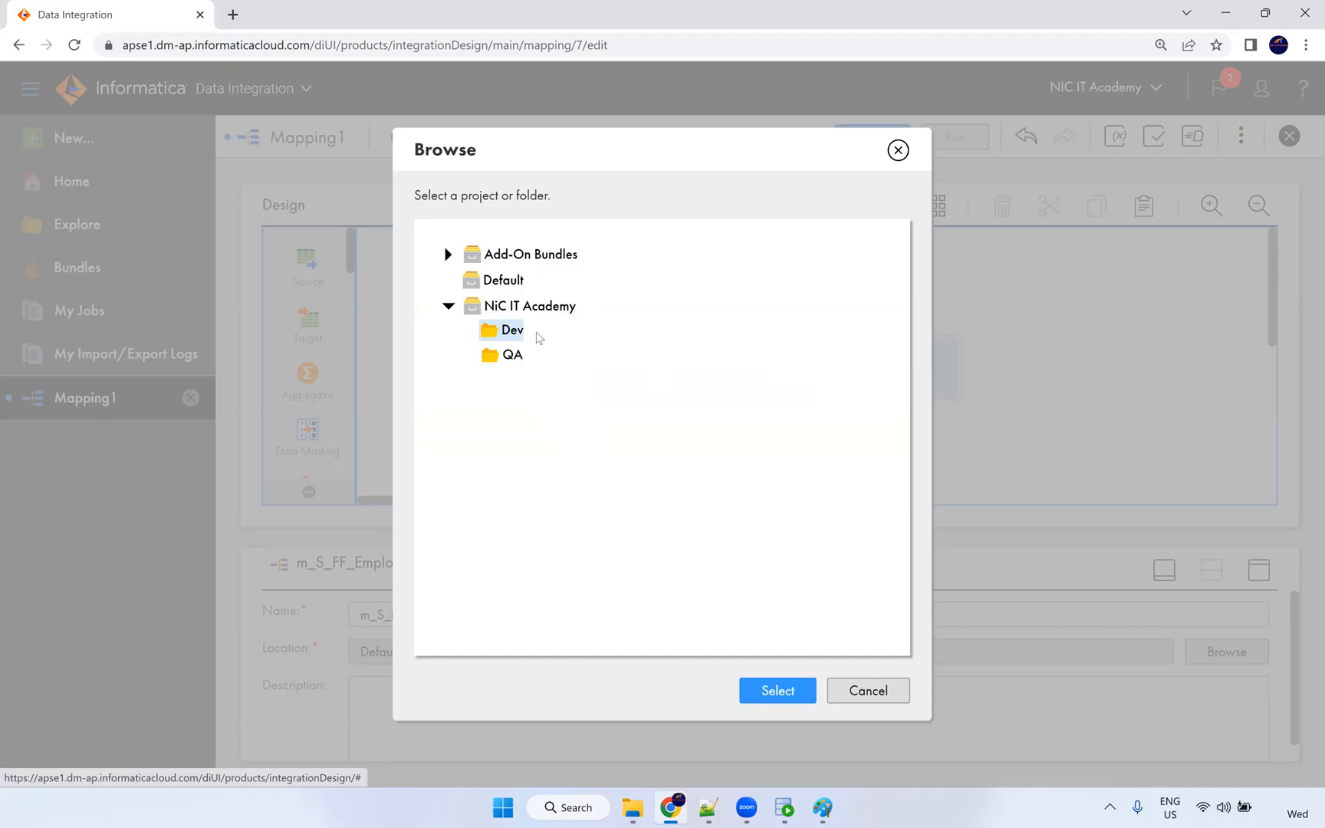
left_click(777, 690)
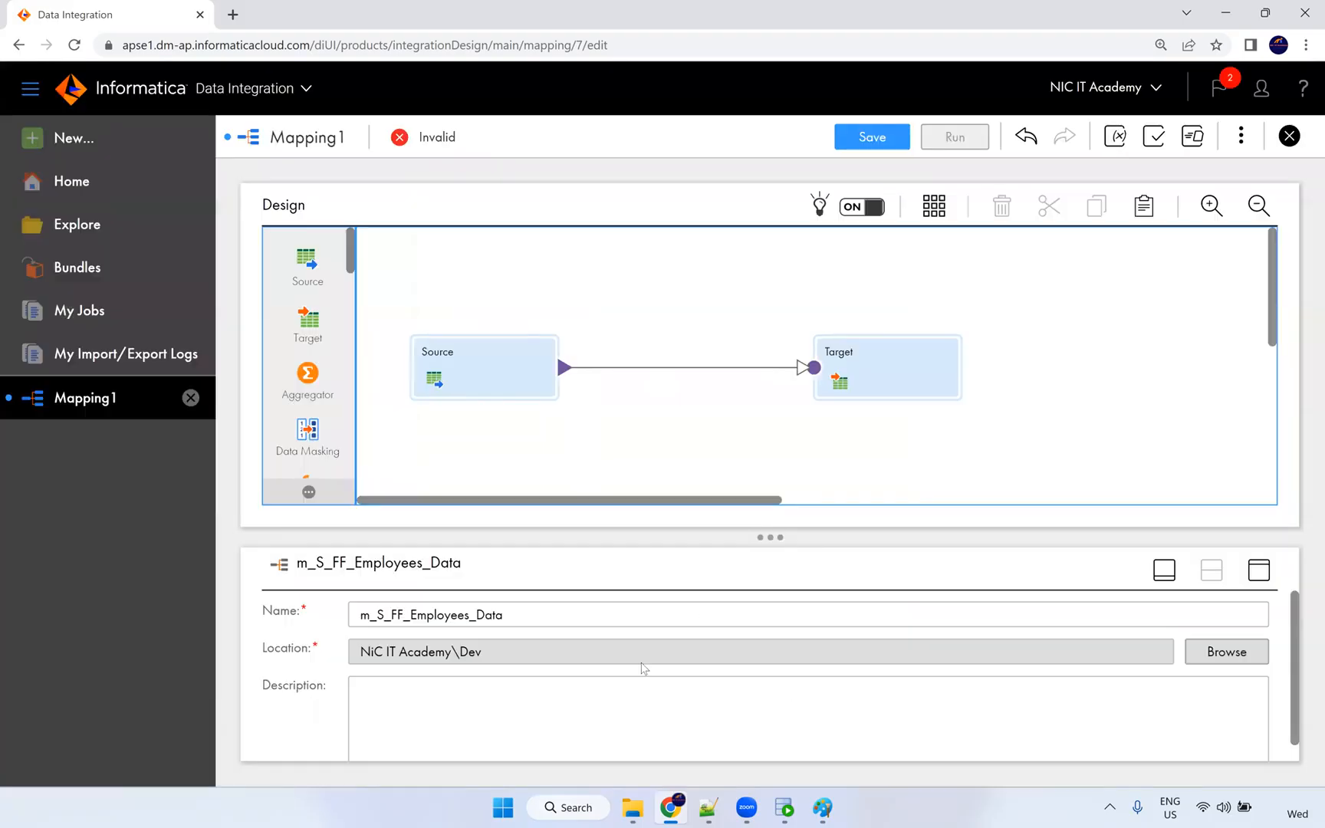
Select the Source node on the canvas and review its properties.
scroll(817, 629, "down", 1)
scroll(405, 703, "down", 1)
left_click(428, 693)
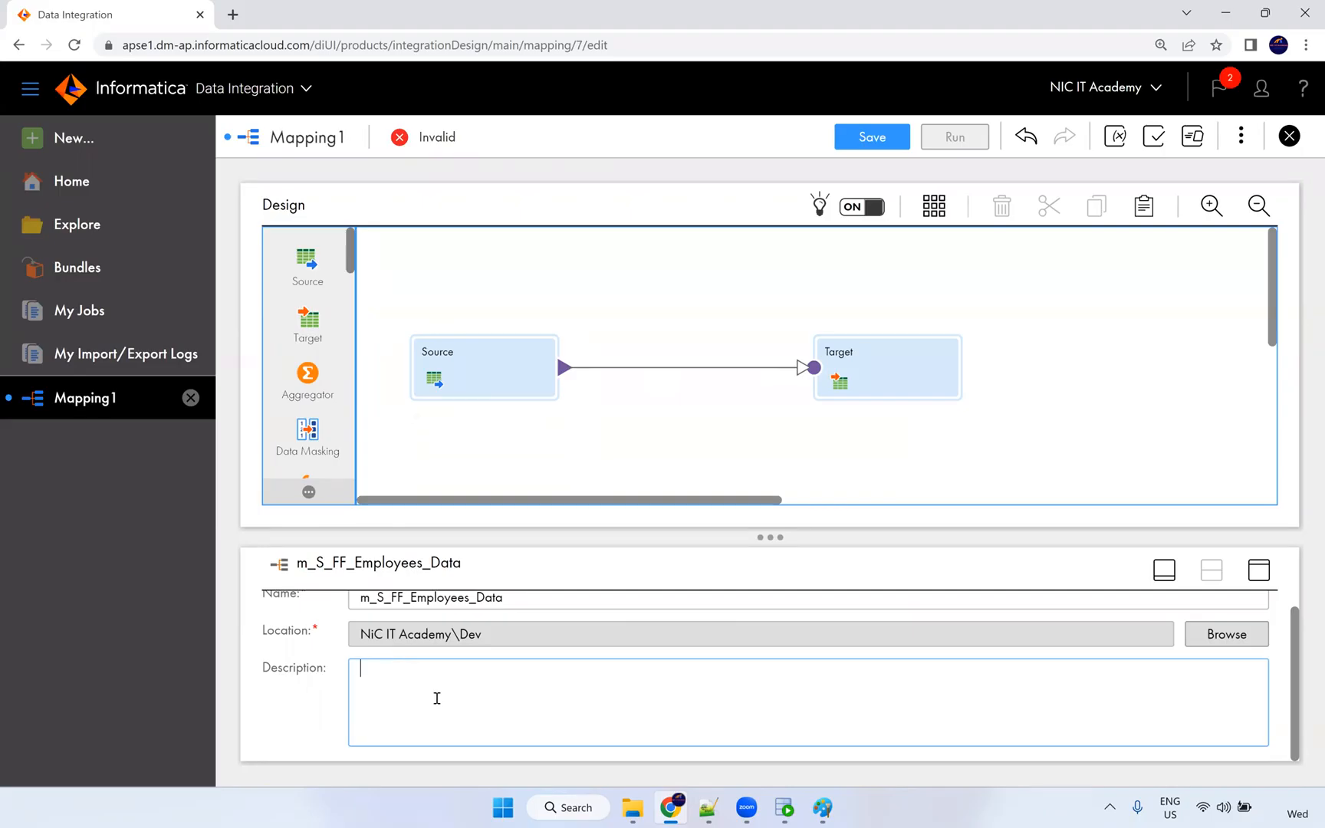
scroll(441, 685, "up", 2)
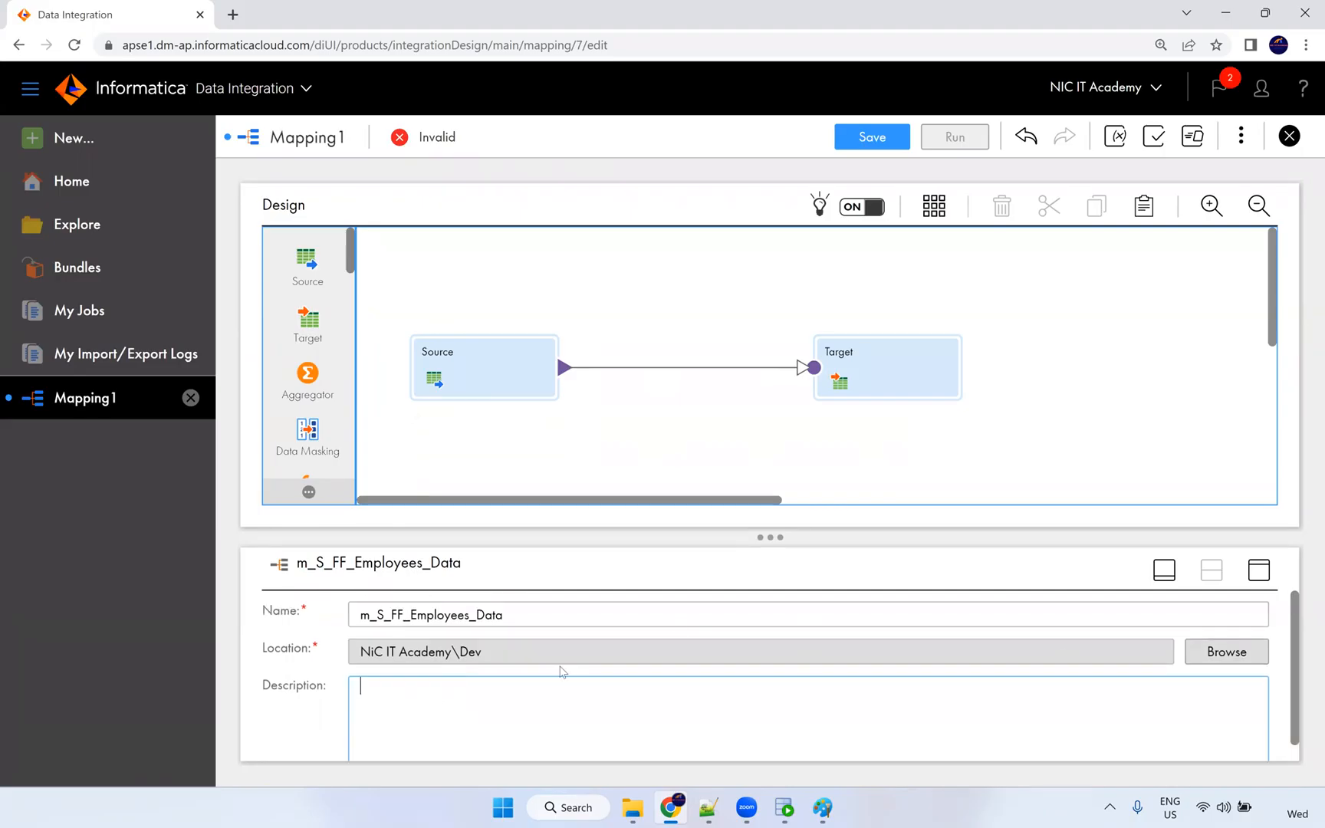
left_click(482, 366)
scroll(307, 375, "down", 5)
scroll(309, 430, "down", 10)
scroll(328, 429, "up", 15)
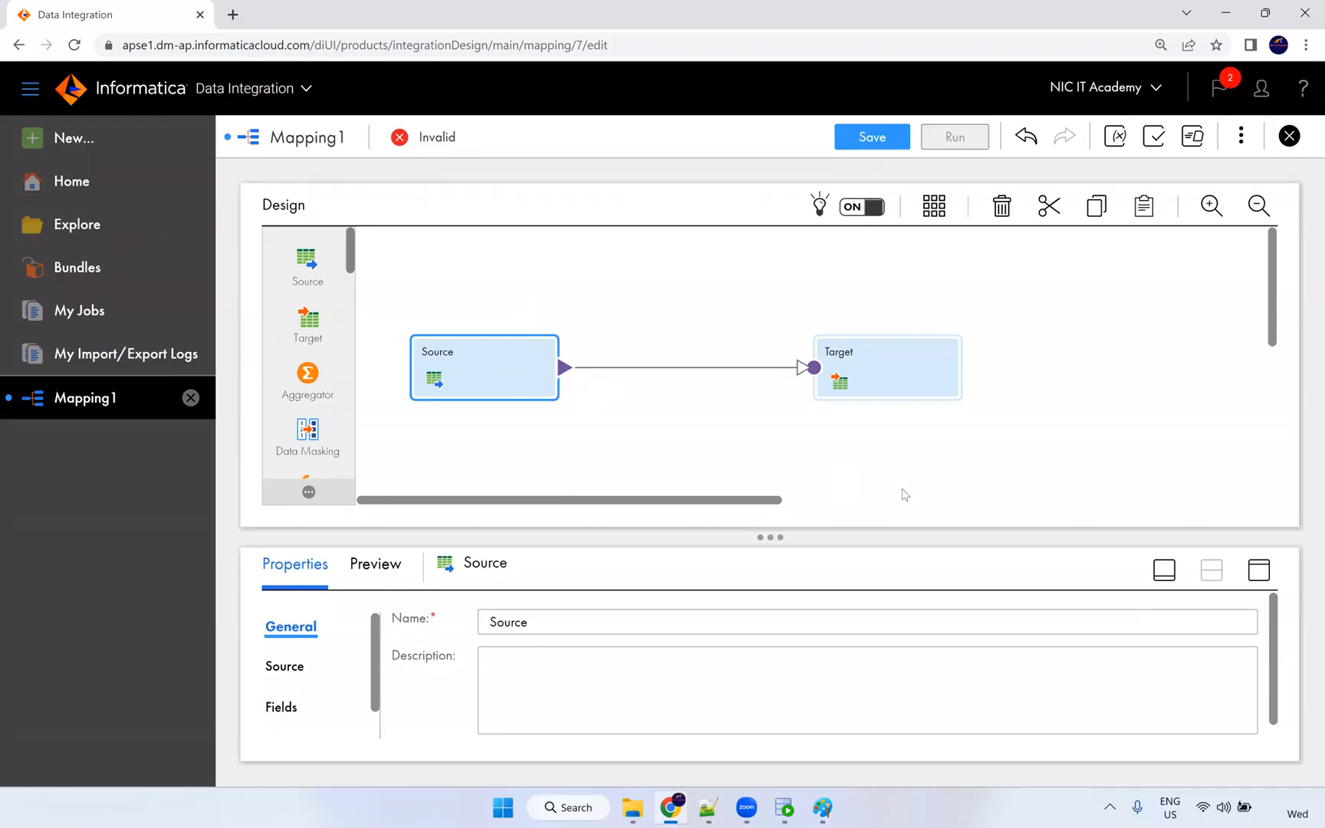
Set the Source's connection to S_FF_Connection, keeping Single Object as the source type.
left_click(1252, 570)
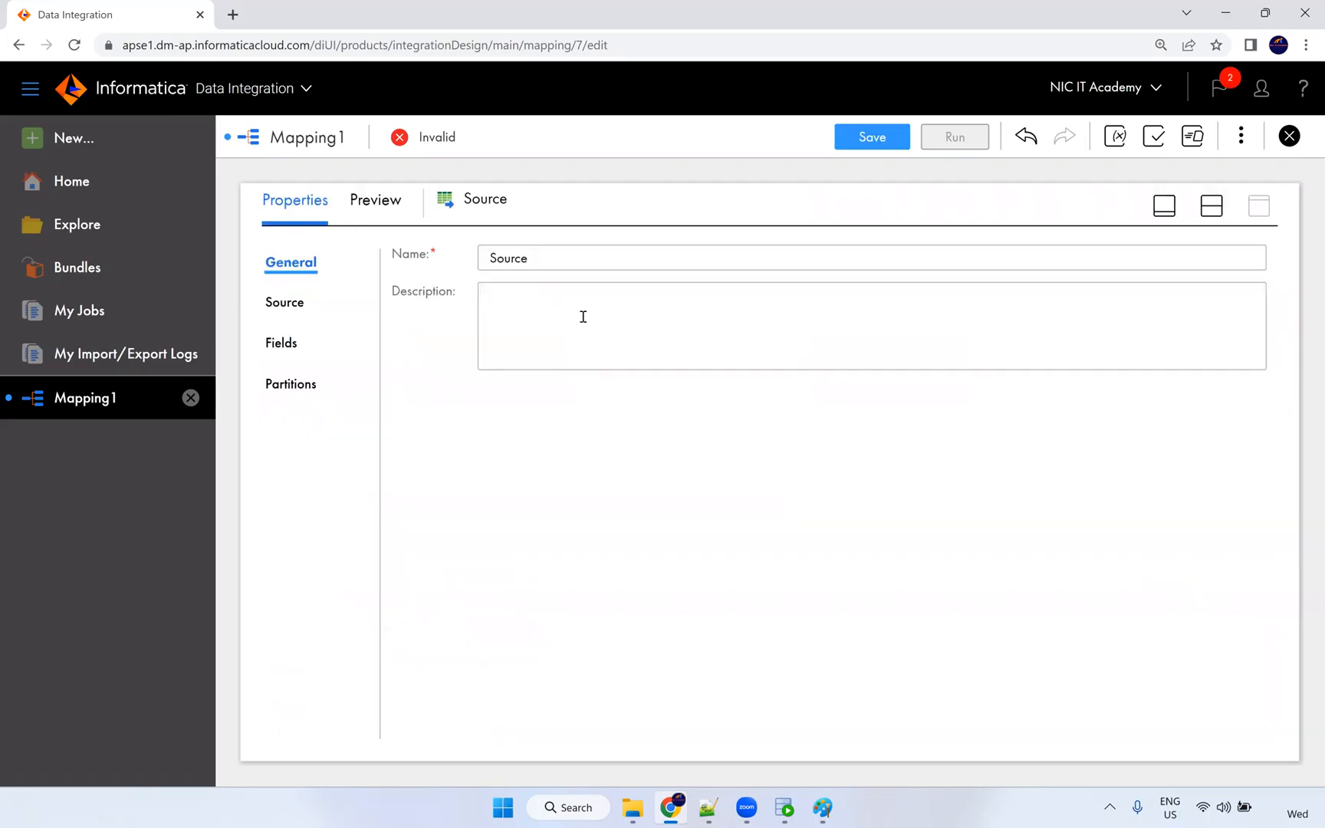
left_click(286, 304)
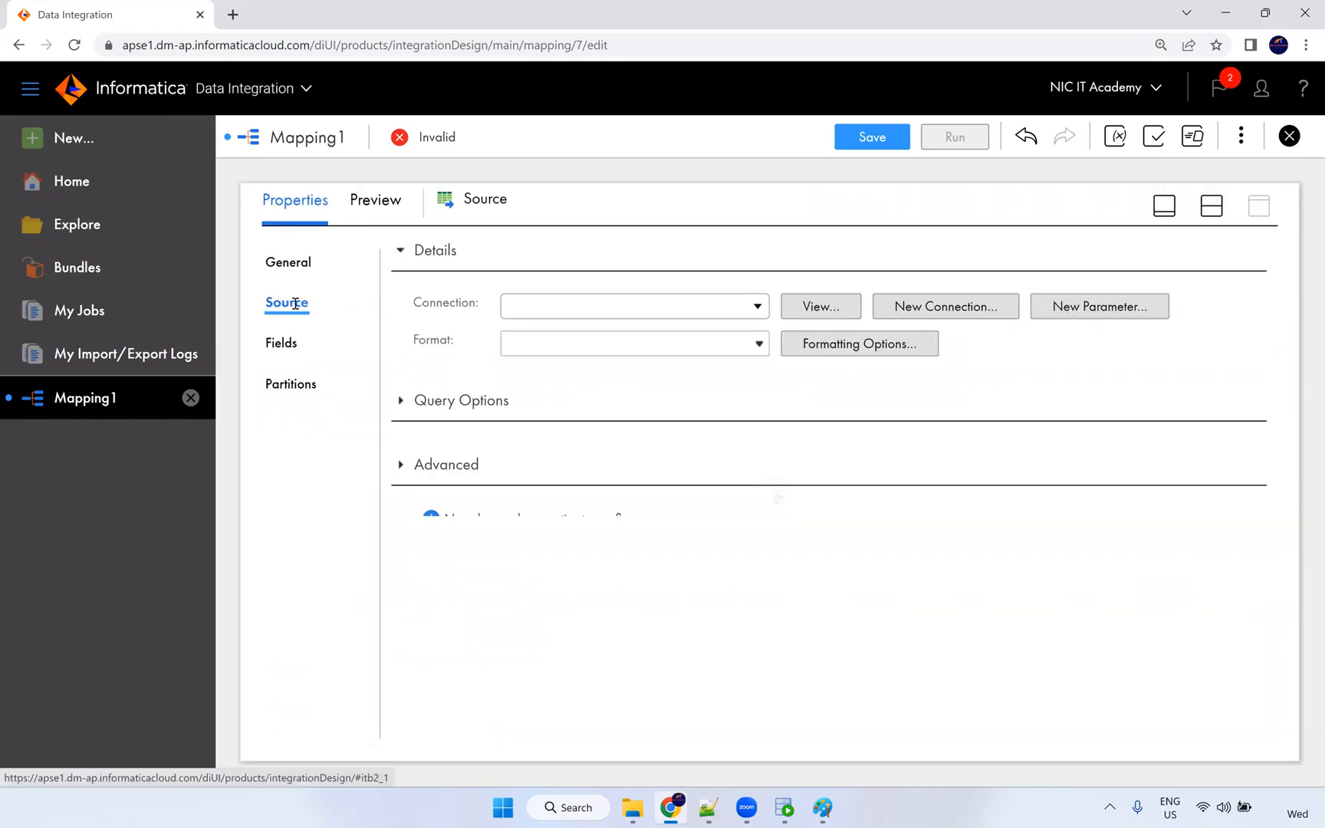
left_click(535, 306)
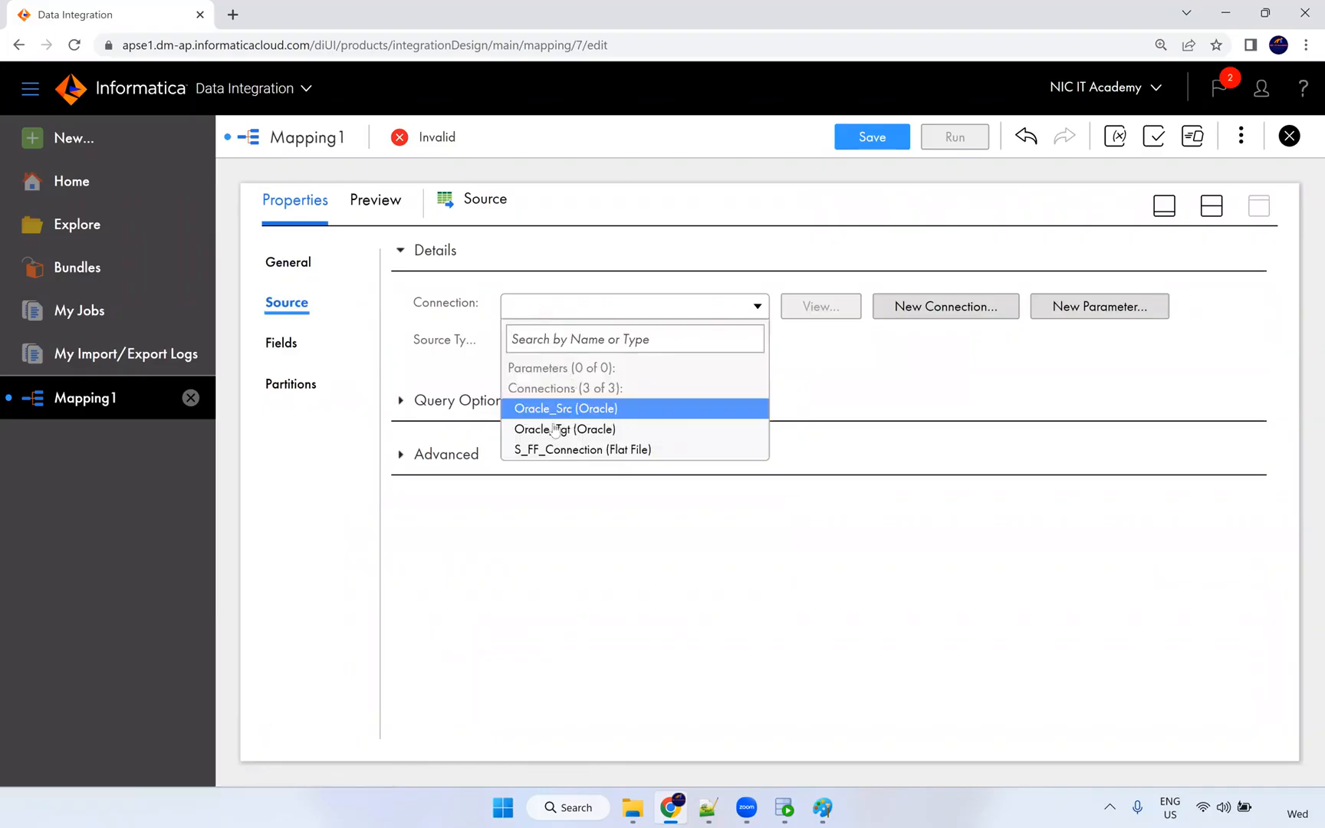
left_click(617, 455)
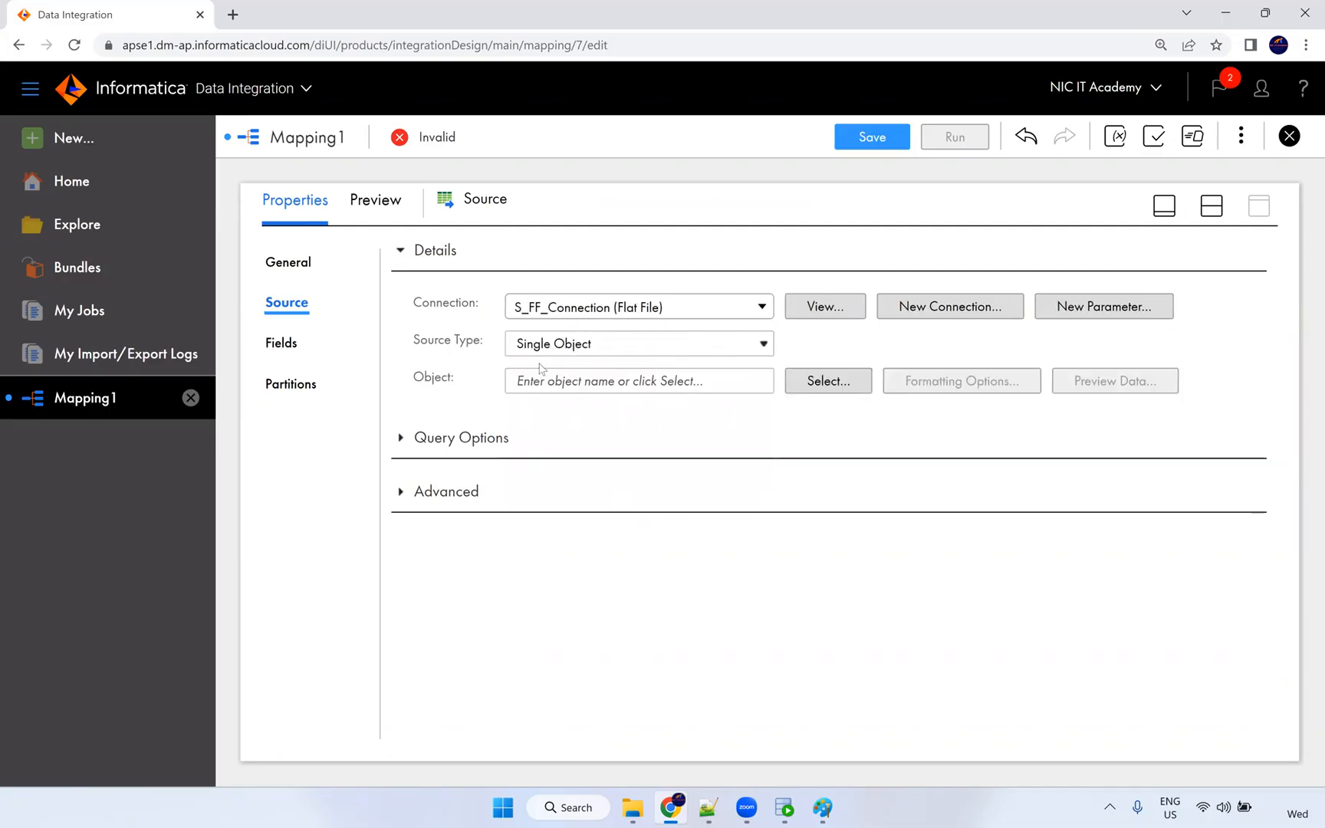
left_click(549, 347)
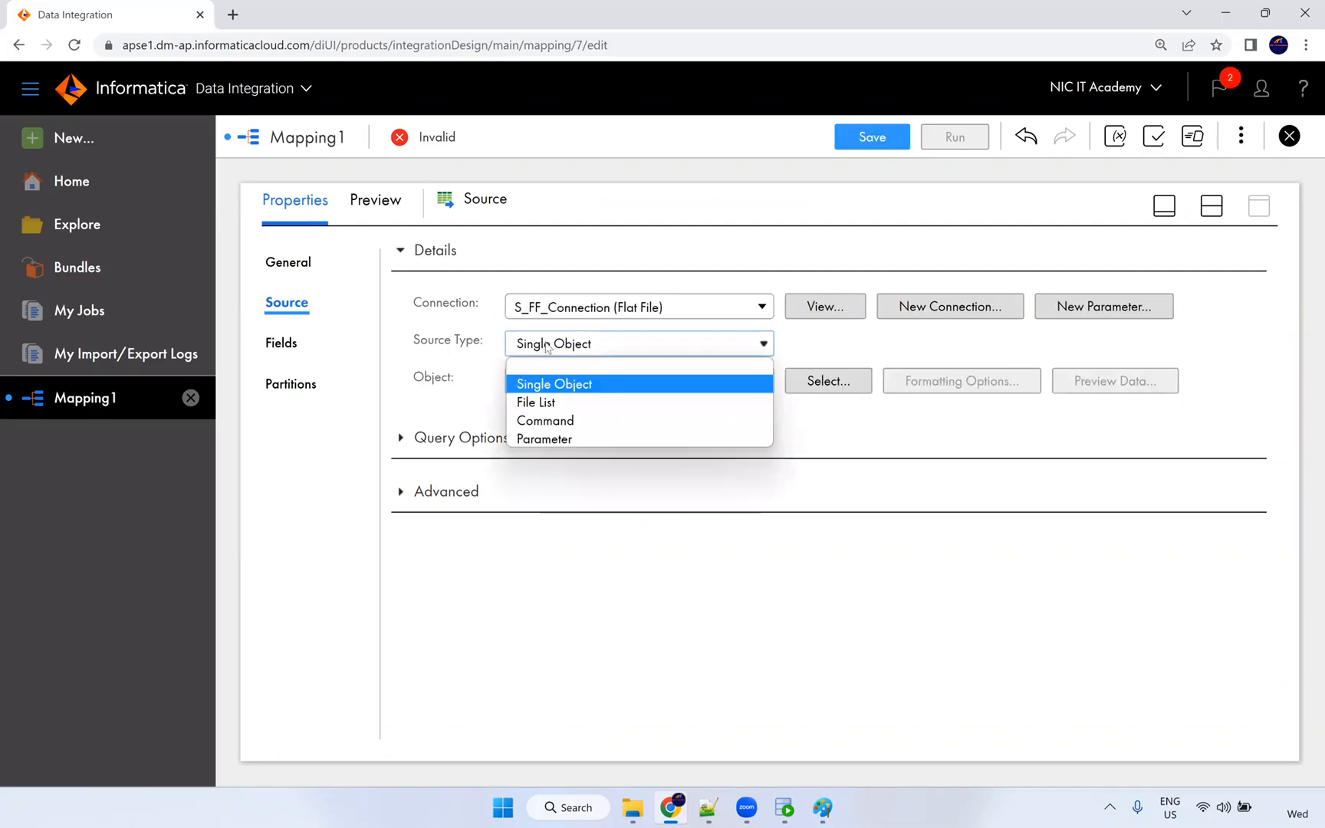
left_click(549, 348)
left_click(550, 347)
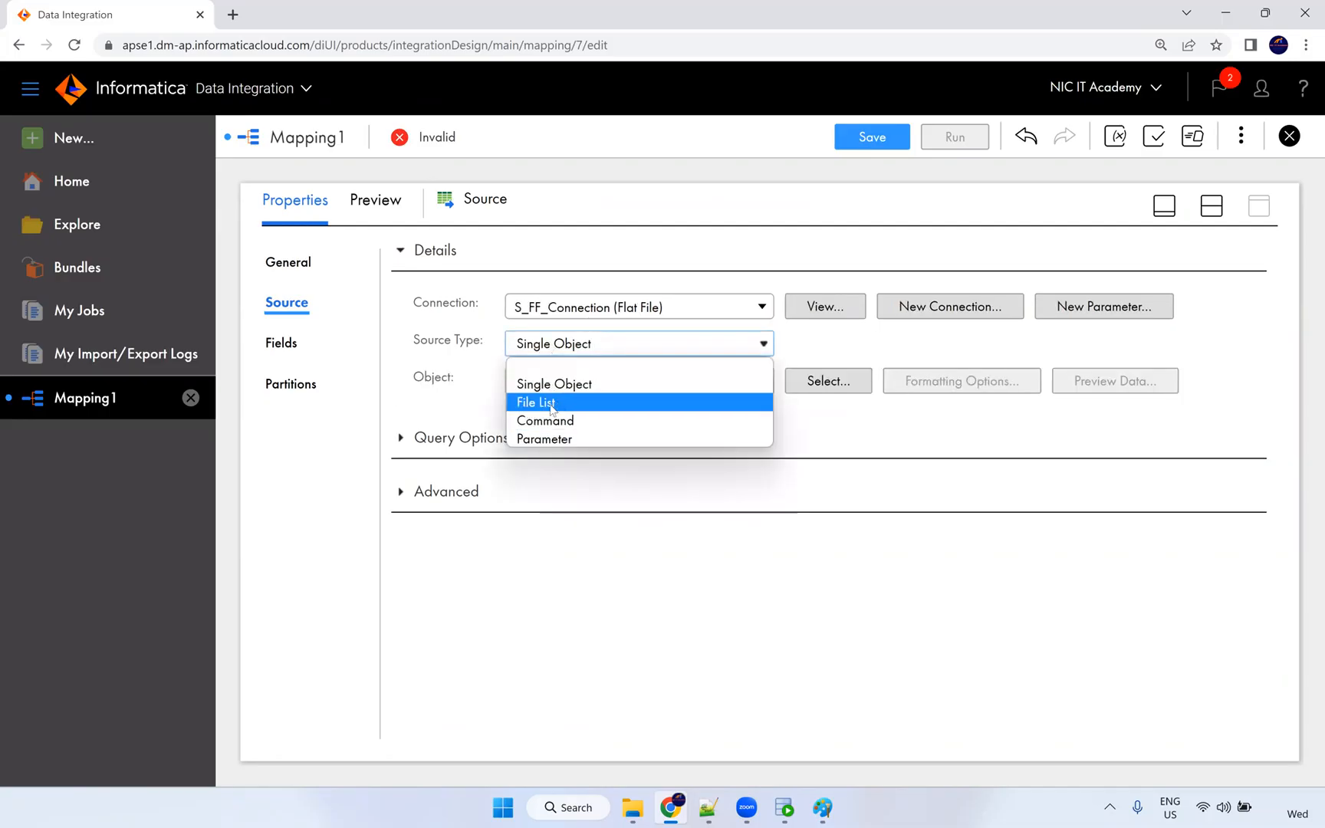
left_click(478, 329)
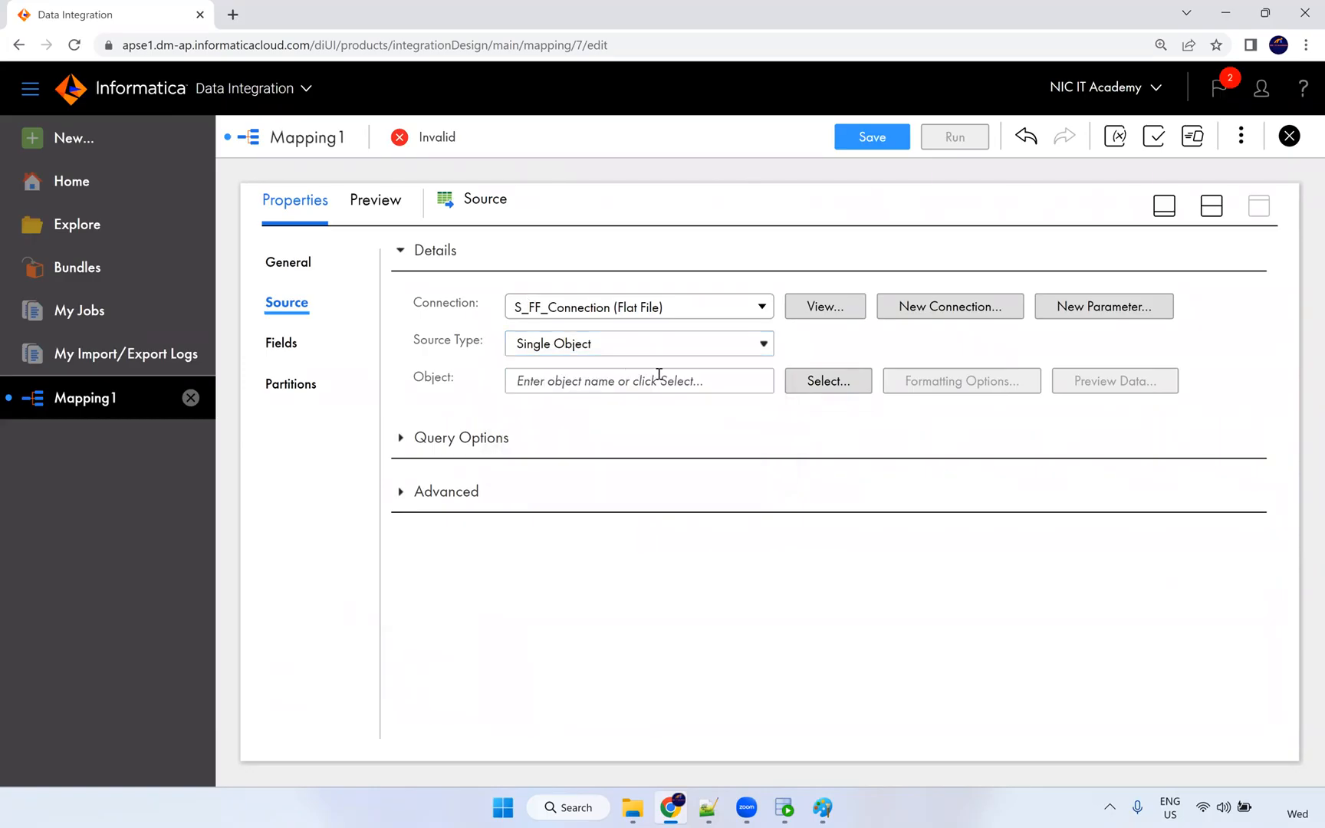
Open the Select Source Object dialog to list the files on S_FF_Connection.
left_click(816, 391)
left_click(970, 311)
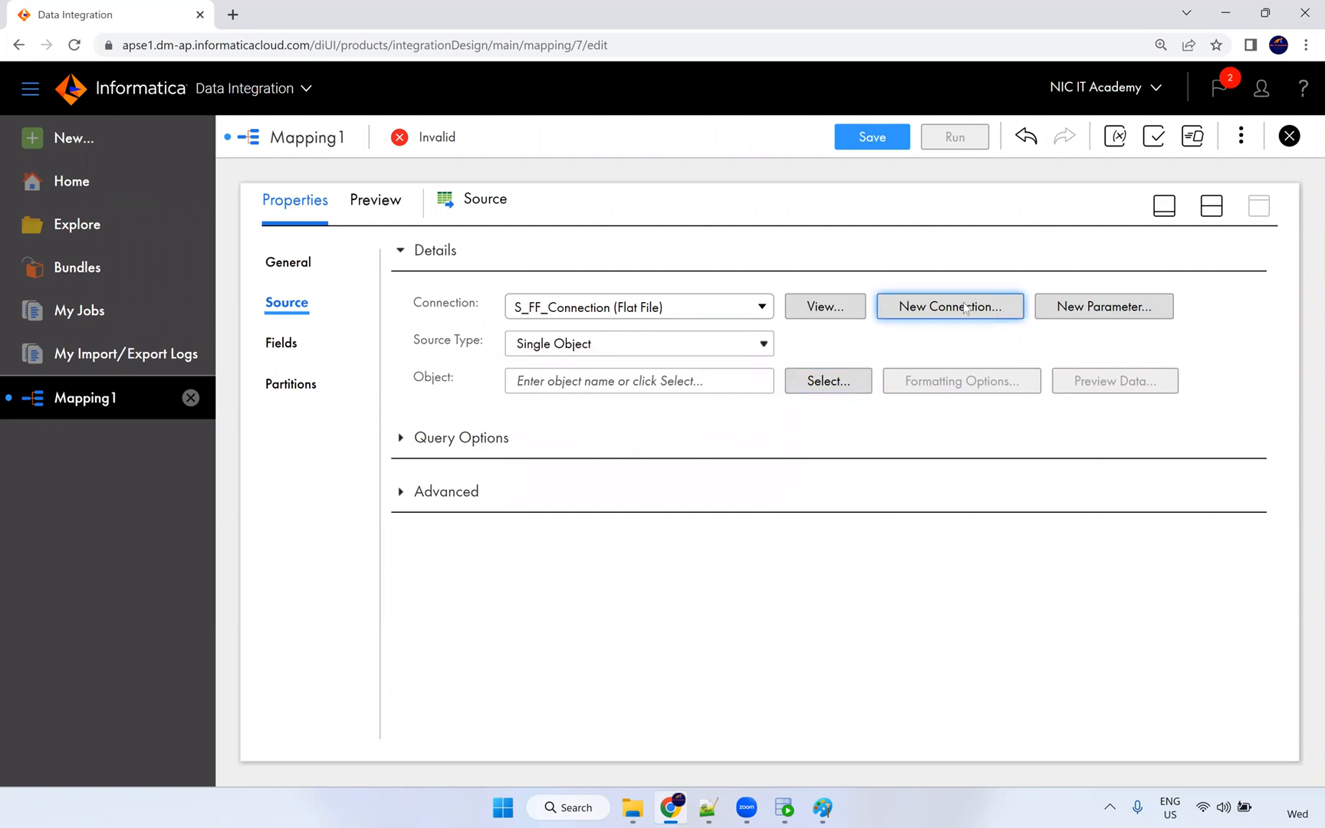
left_click(842, 373)
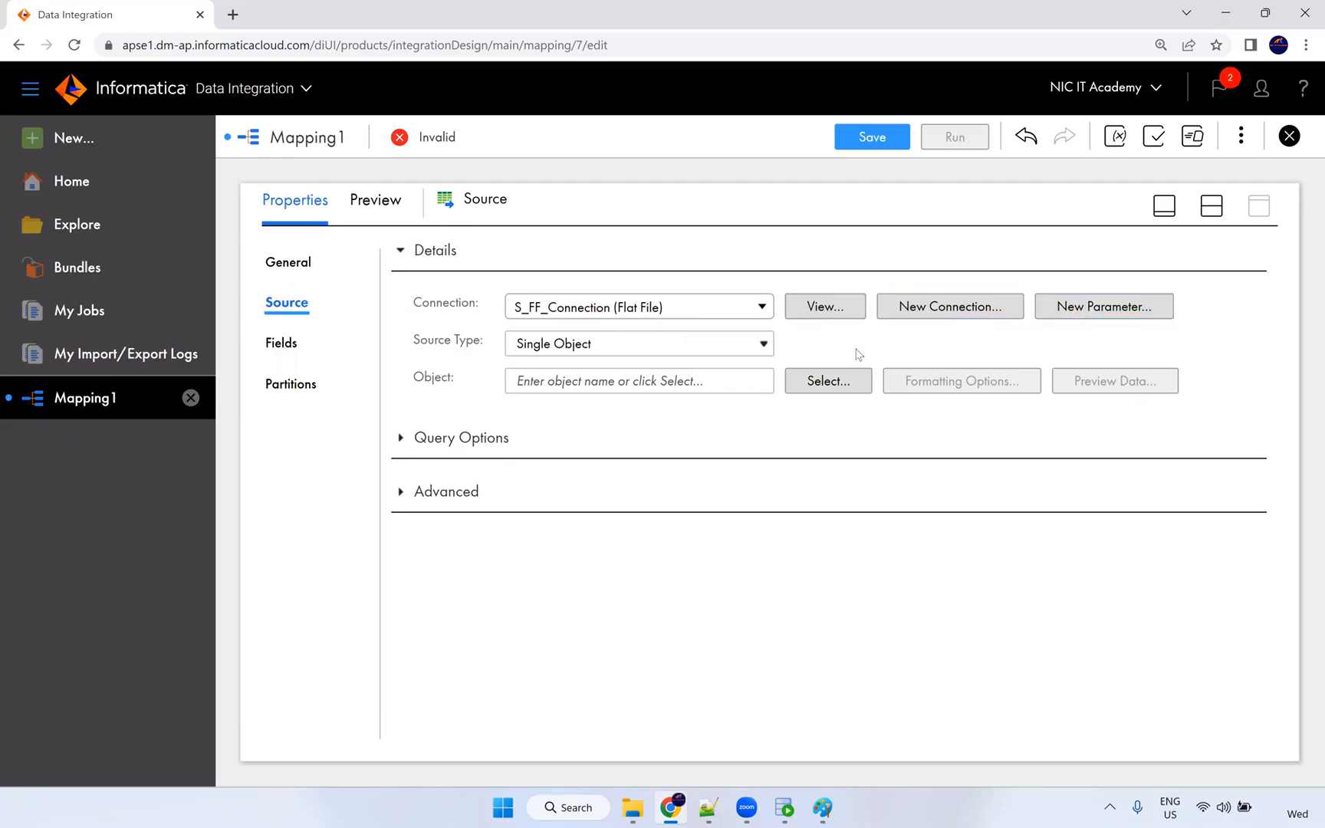
left_click(822, 383)
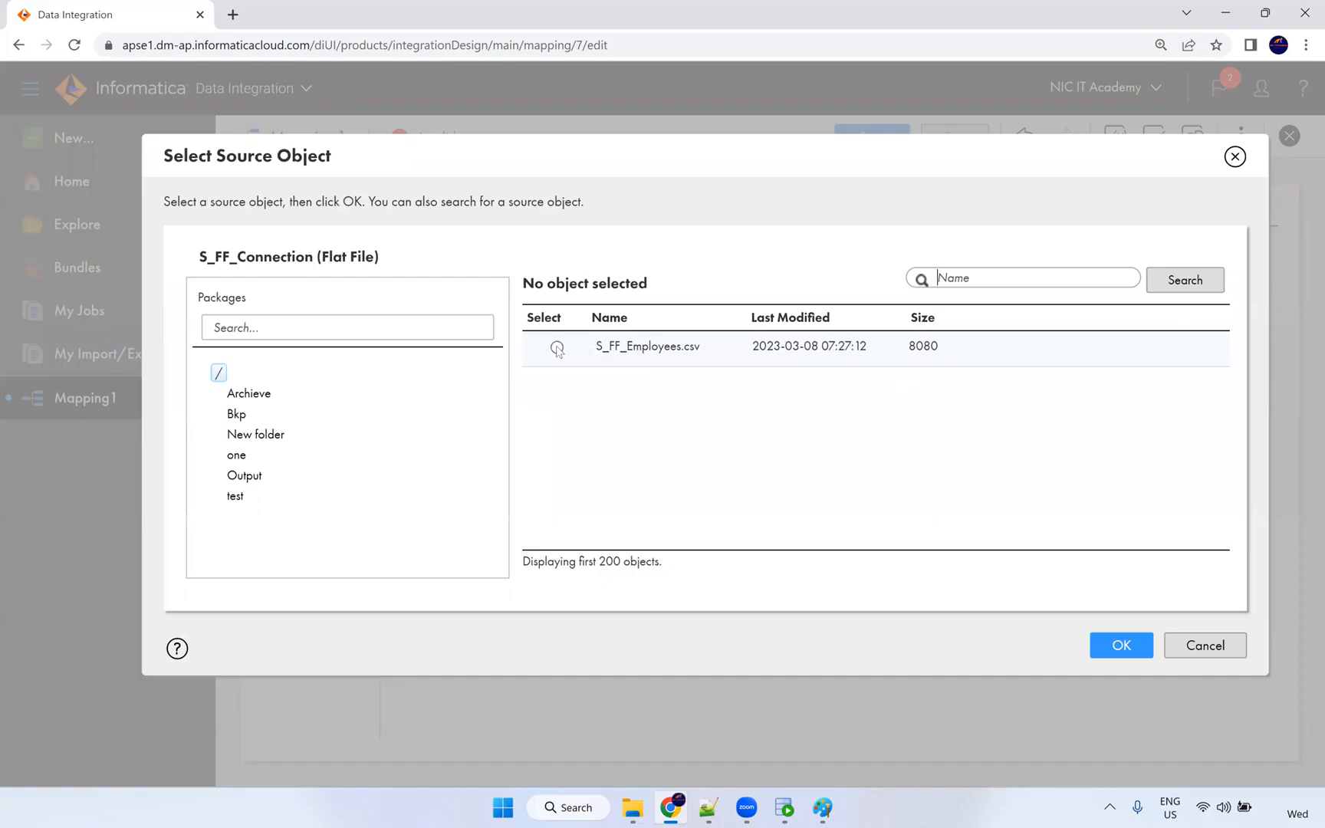
Choose S_FF_Employees.csv as the Source's object.
left_click(557, 347)
left_click_drag(596, 346, 701, 346)
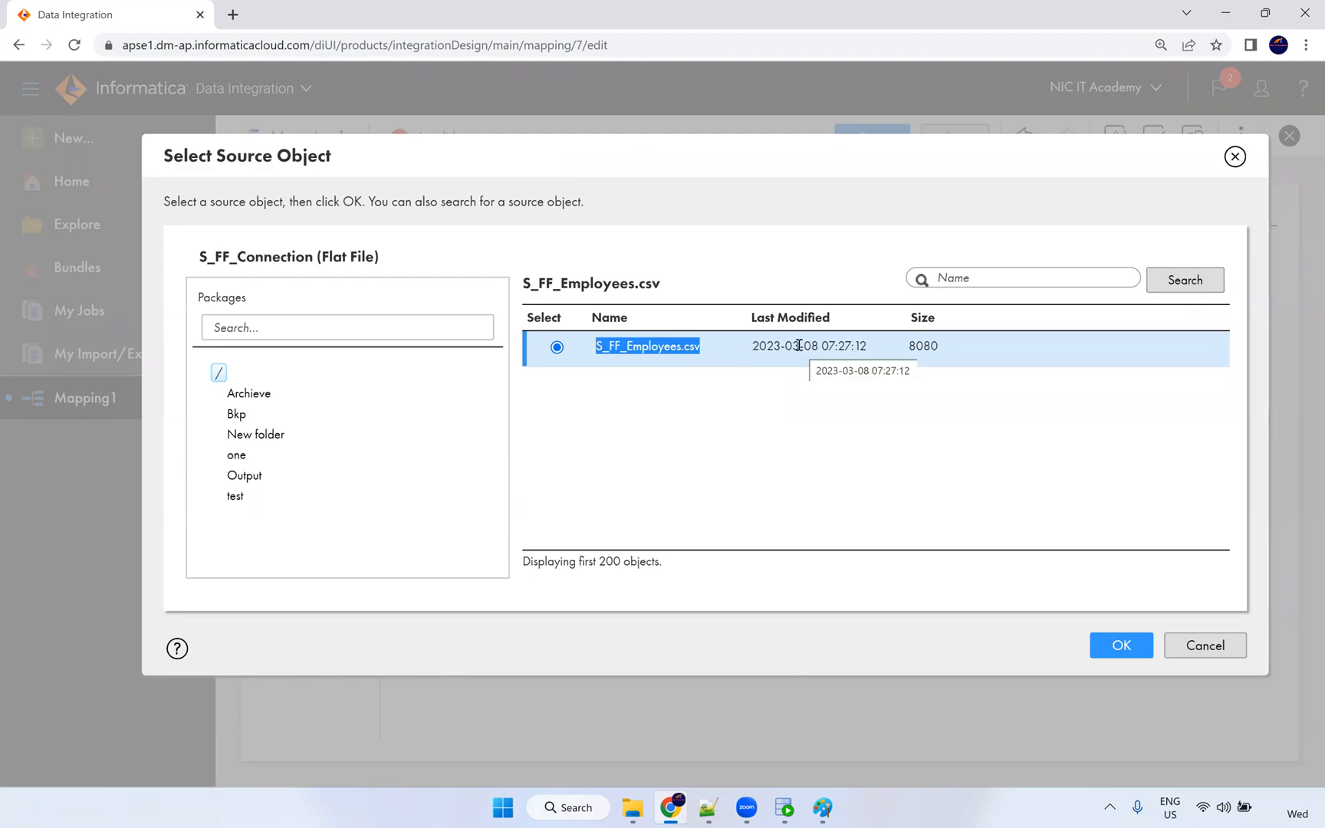
left_click(1112, 645)
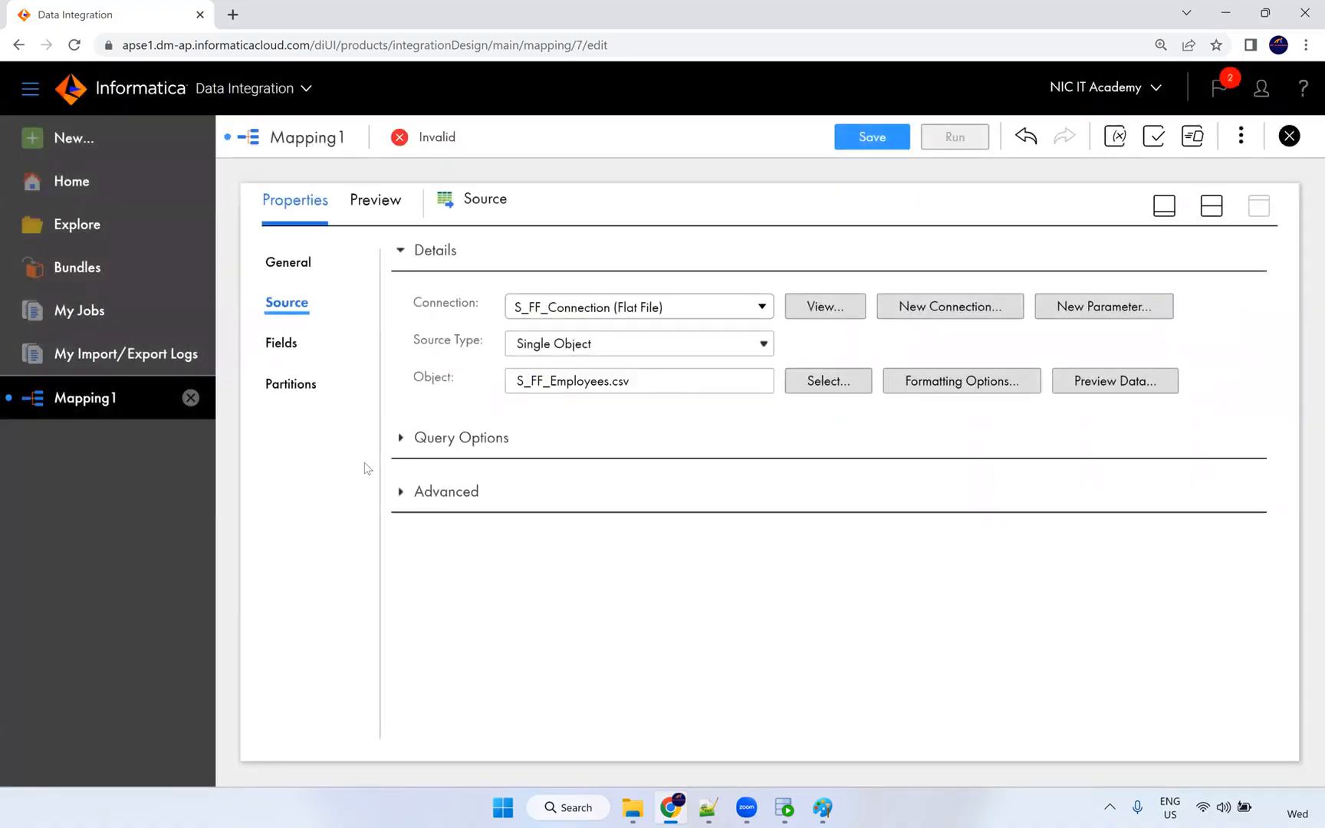
Expand the Query Options and Advanced source settings, then show the Source's field list.
left_click(404, 446)
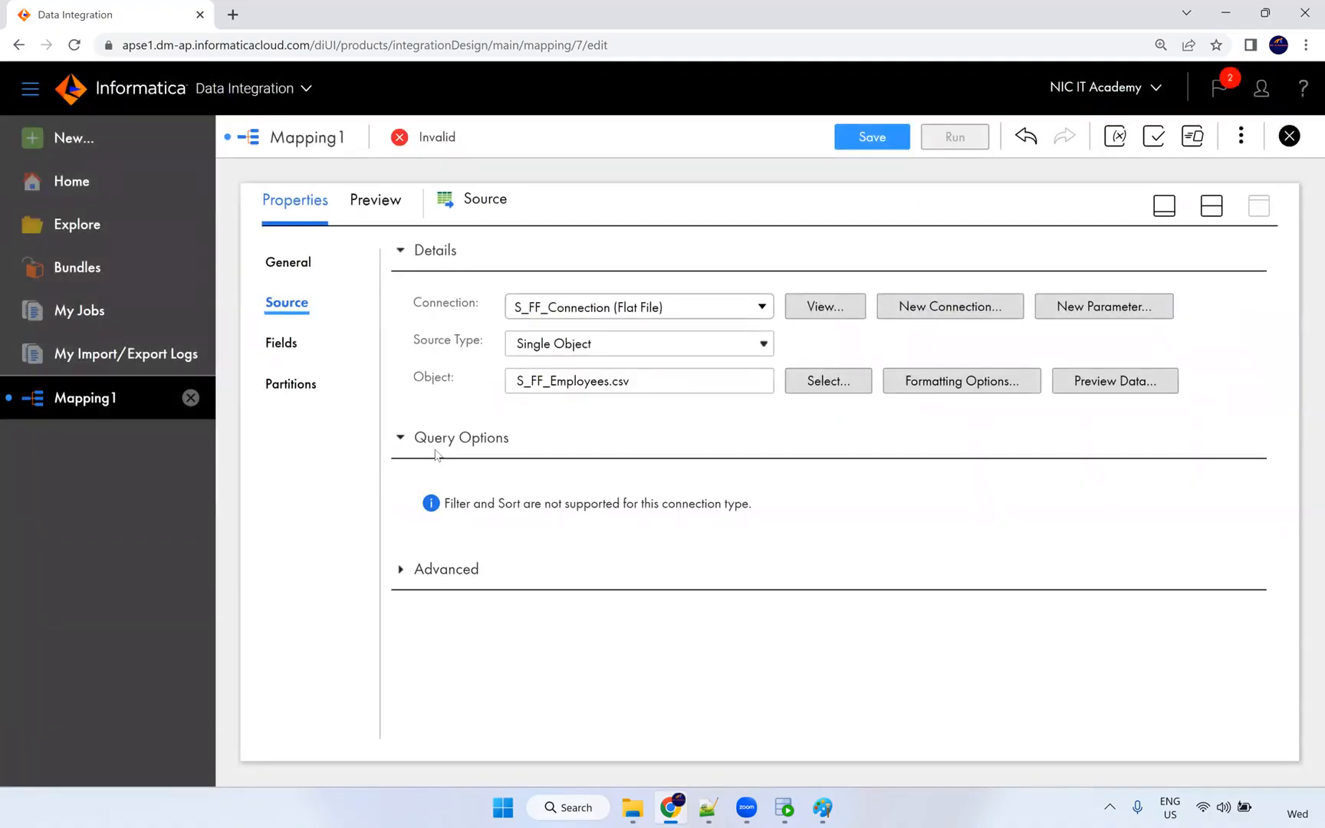
left_click(398, 438)
left_click(398, 491)
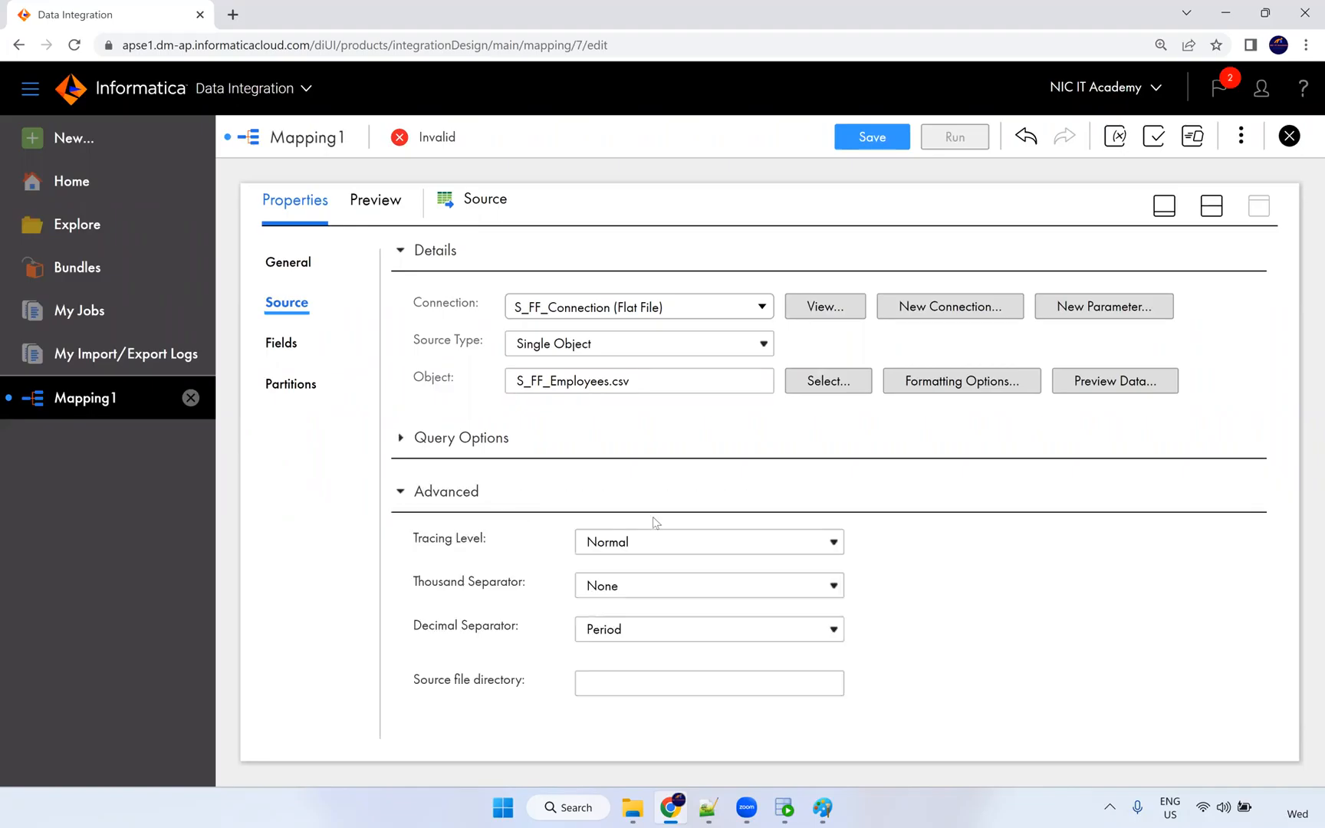
scroll(901, 548, "down", 2)
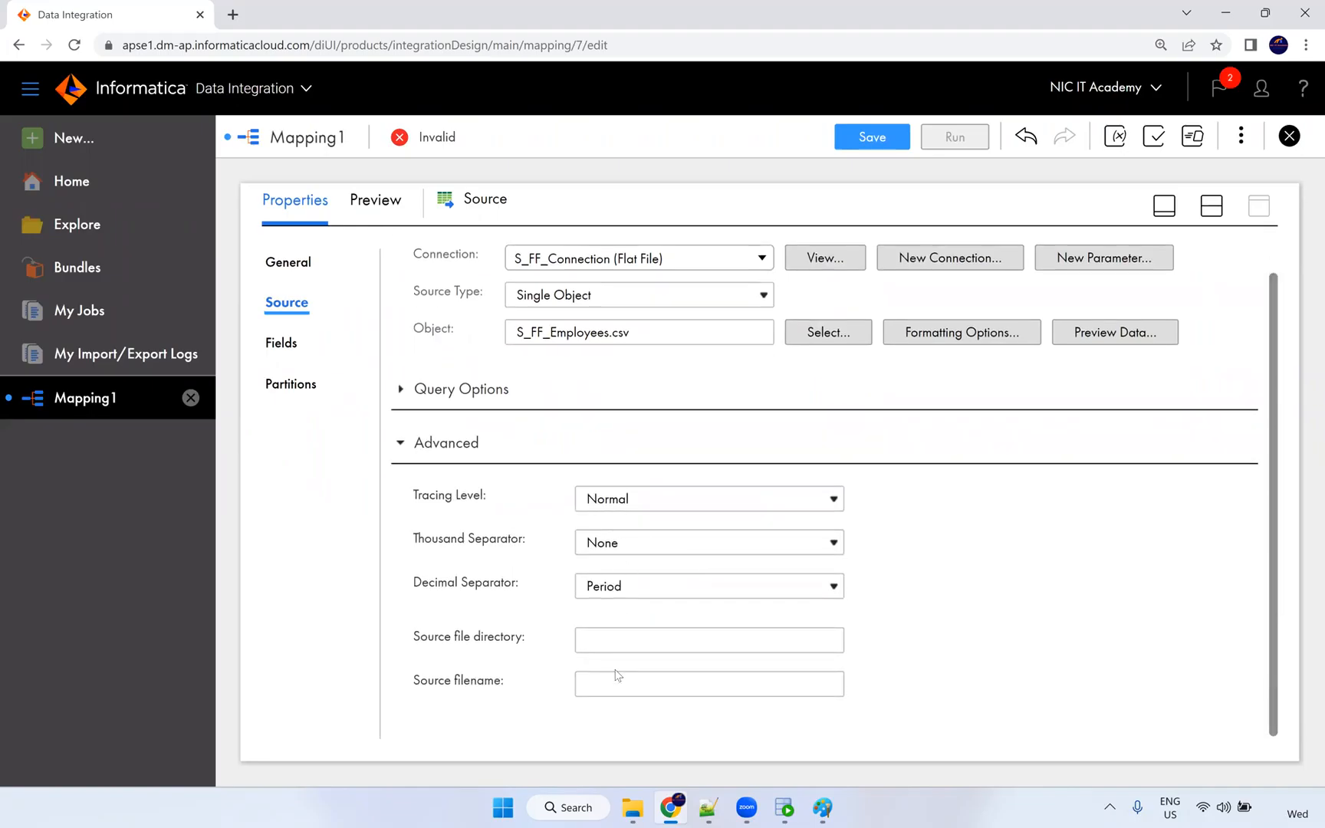
left_click(284, 344)
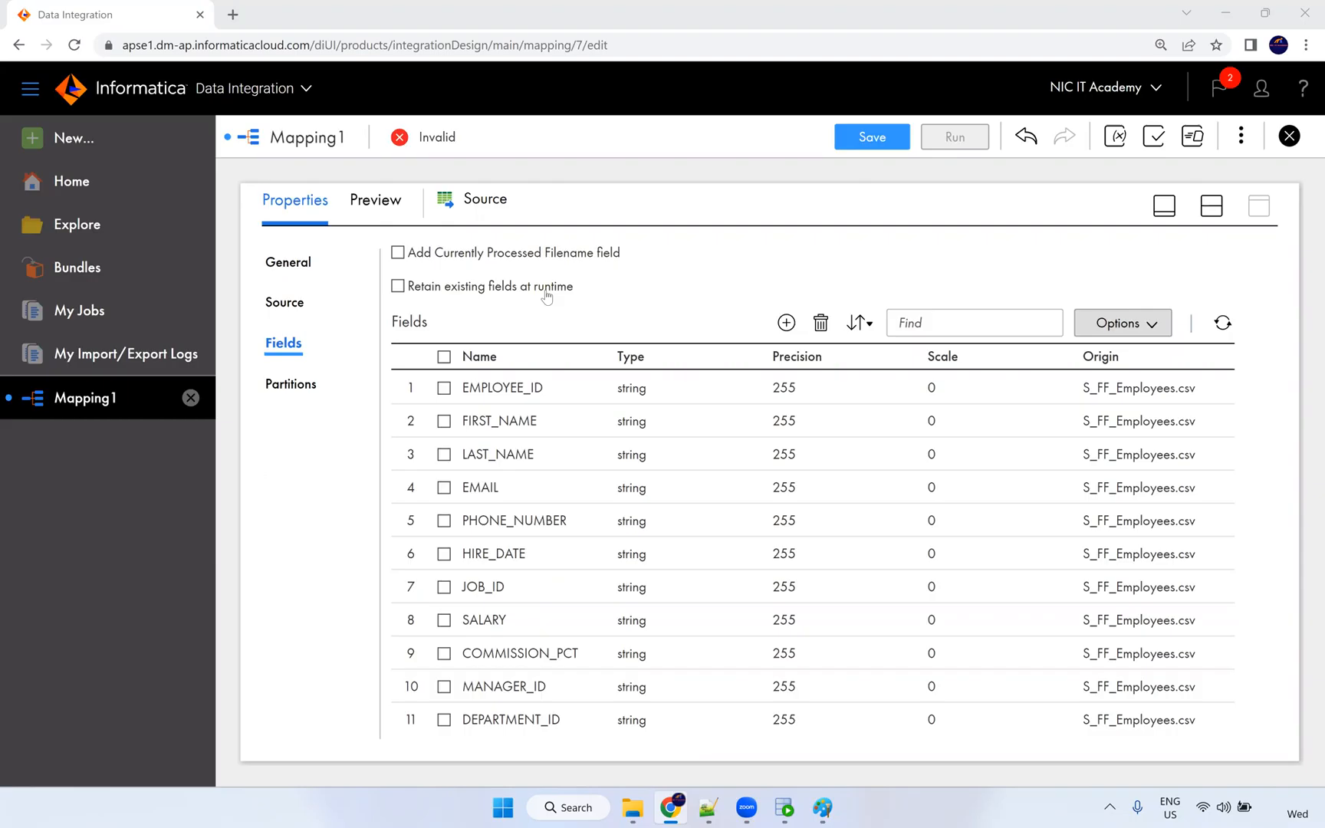
Switch the source fields to editable metadata and make EMPLOYEE_ID a number with precision 8.
left_click(641, 400)
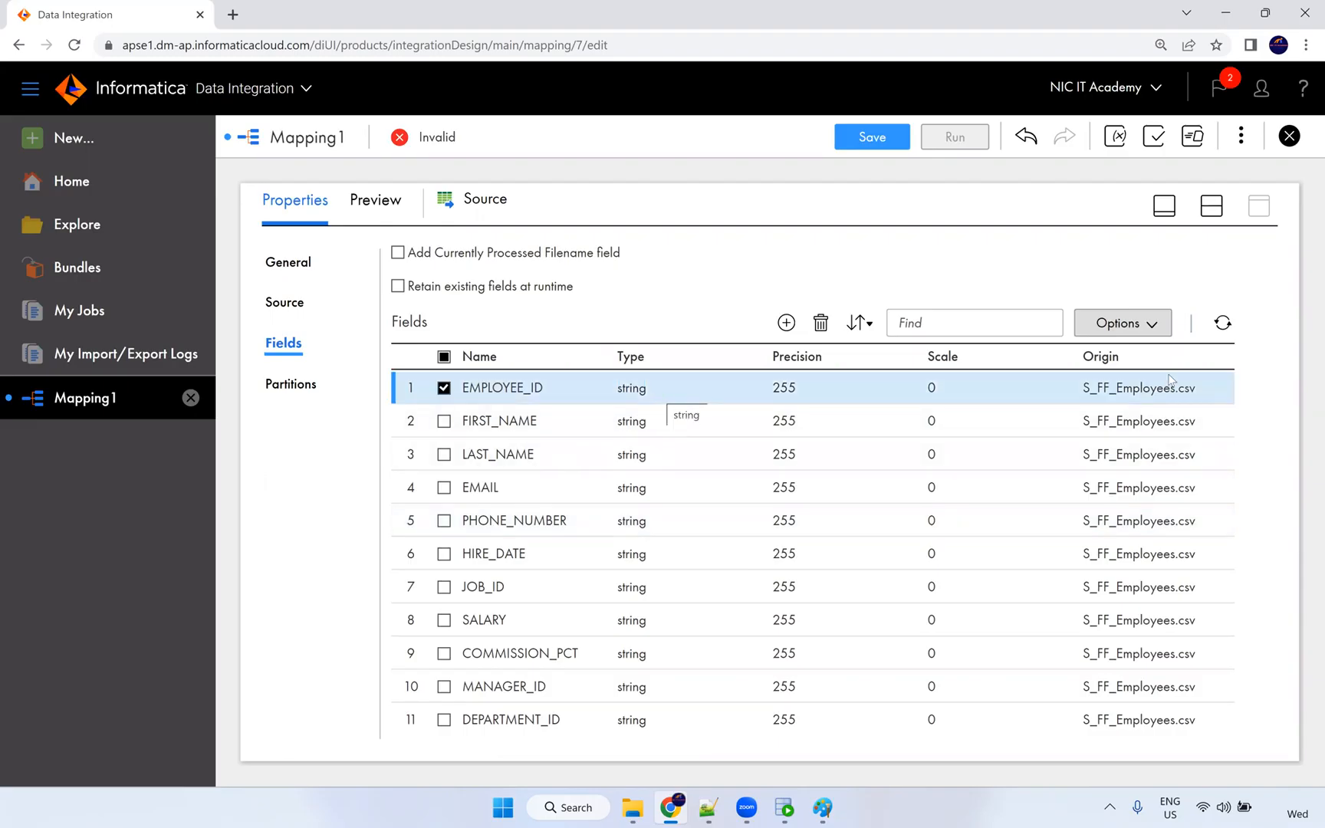
left_click(1153, 330)
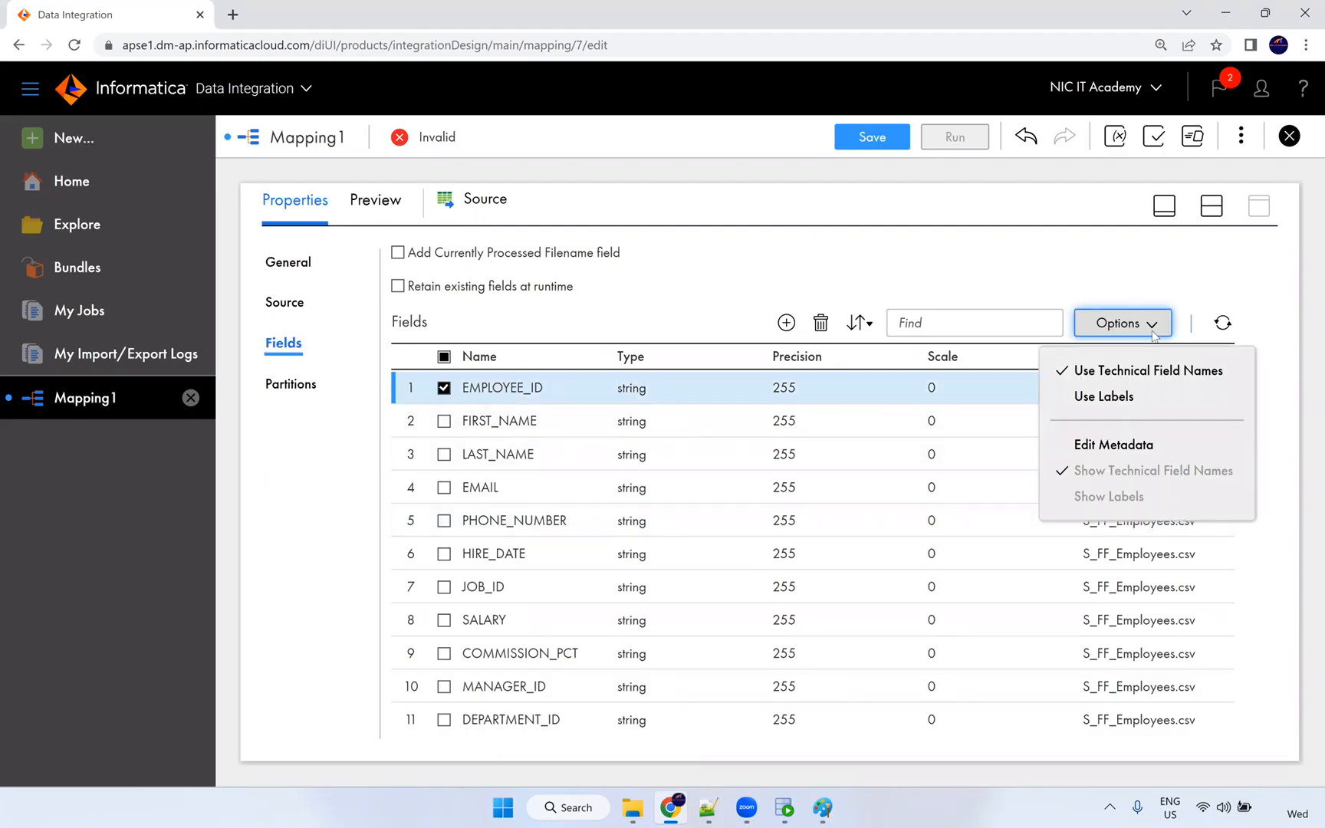
left_click(1146, 444)
left_click(734, 409)
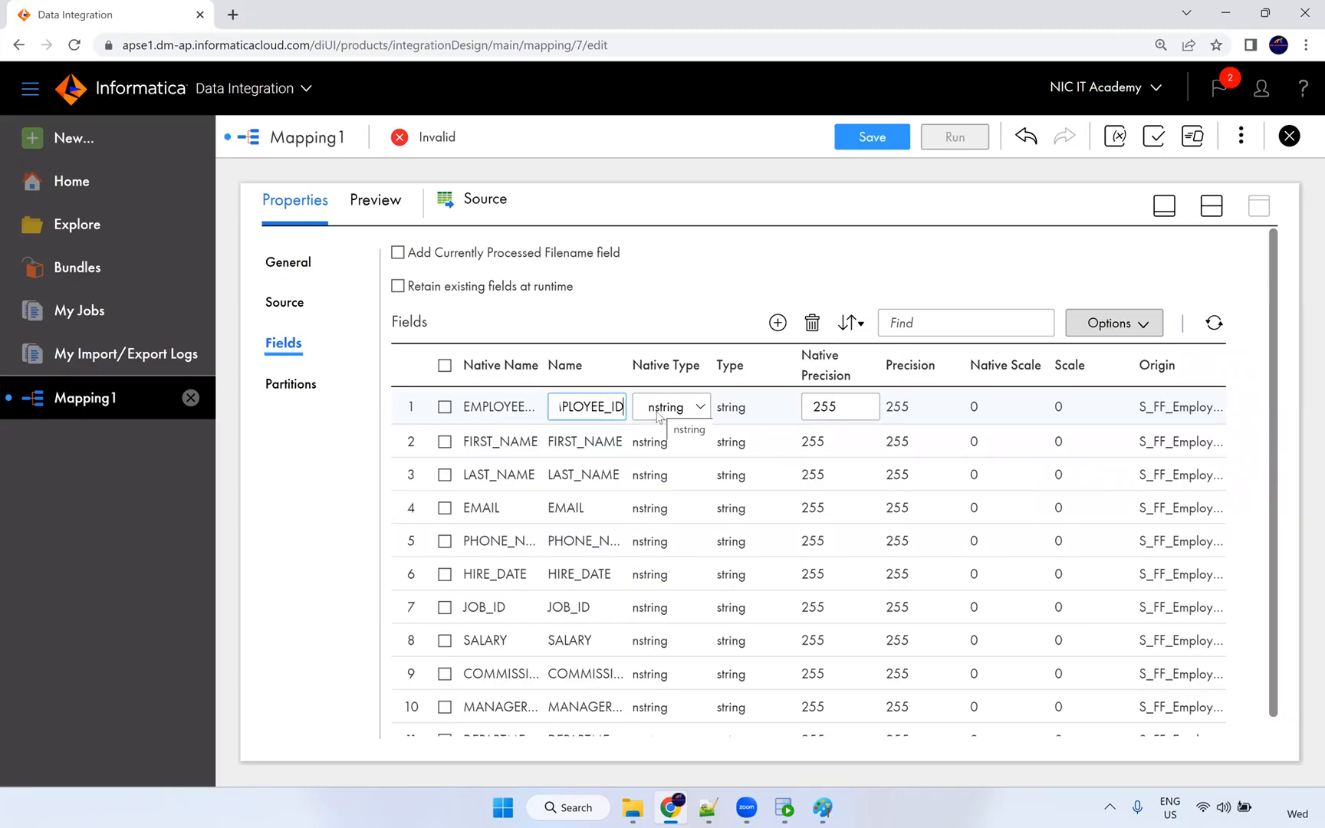
left_click(666, 415)
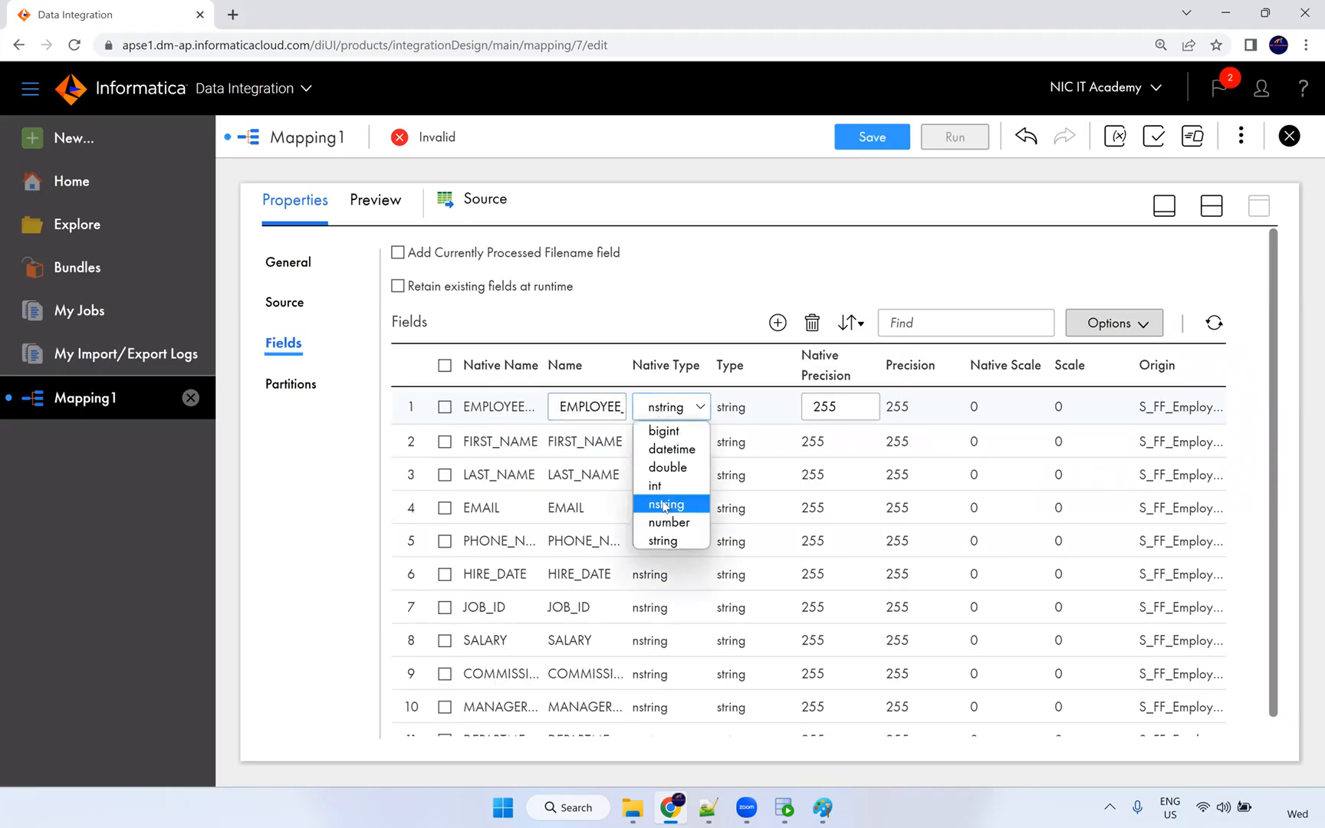
left_click(668, 522)
left_click(840, 406)
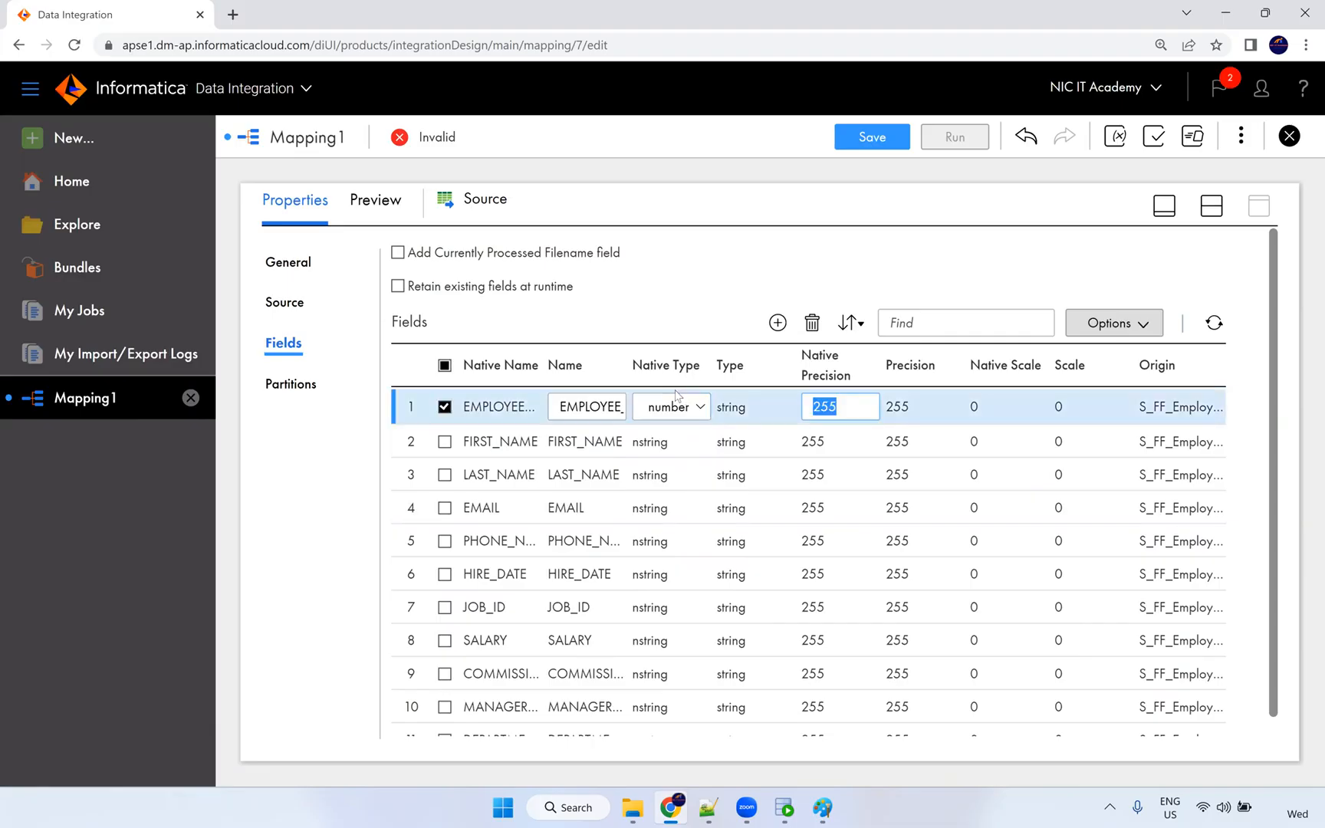
type("8")
left_click(734, 433)
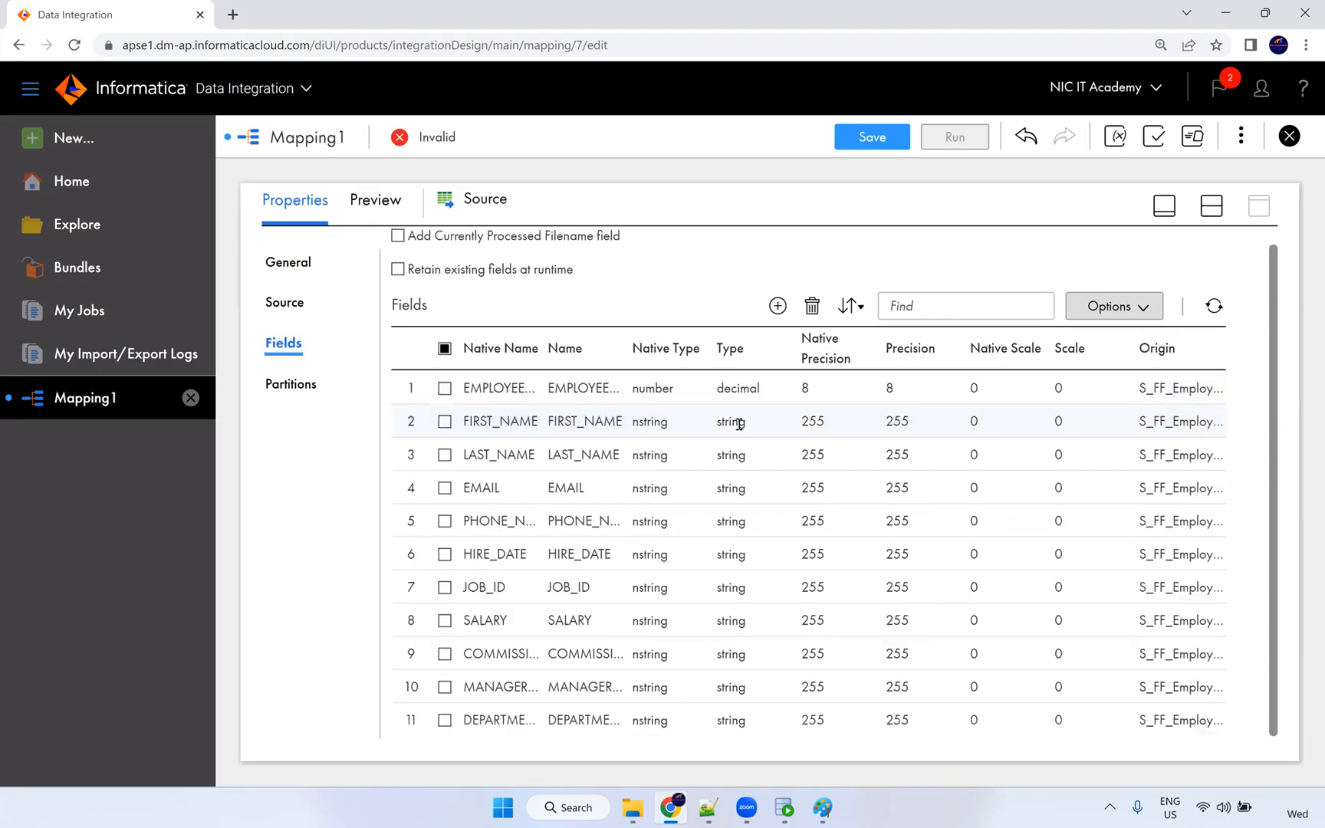
left_click(659, 392)
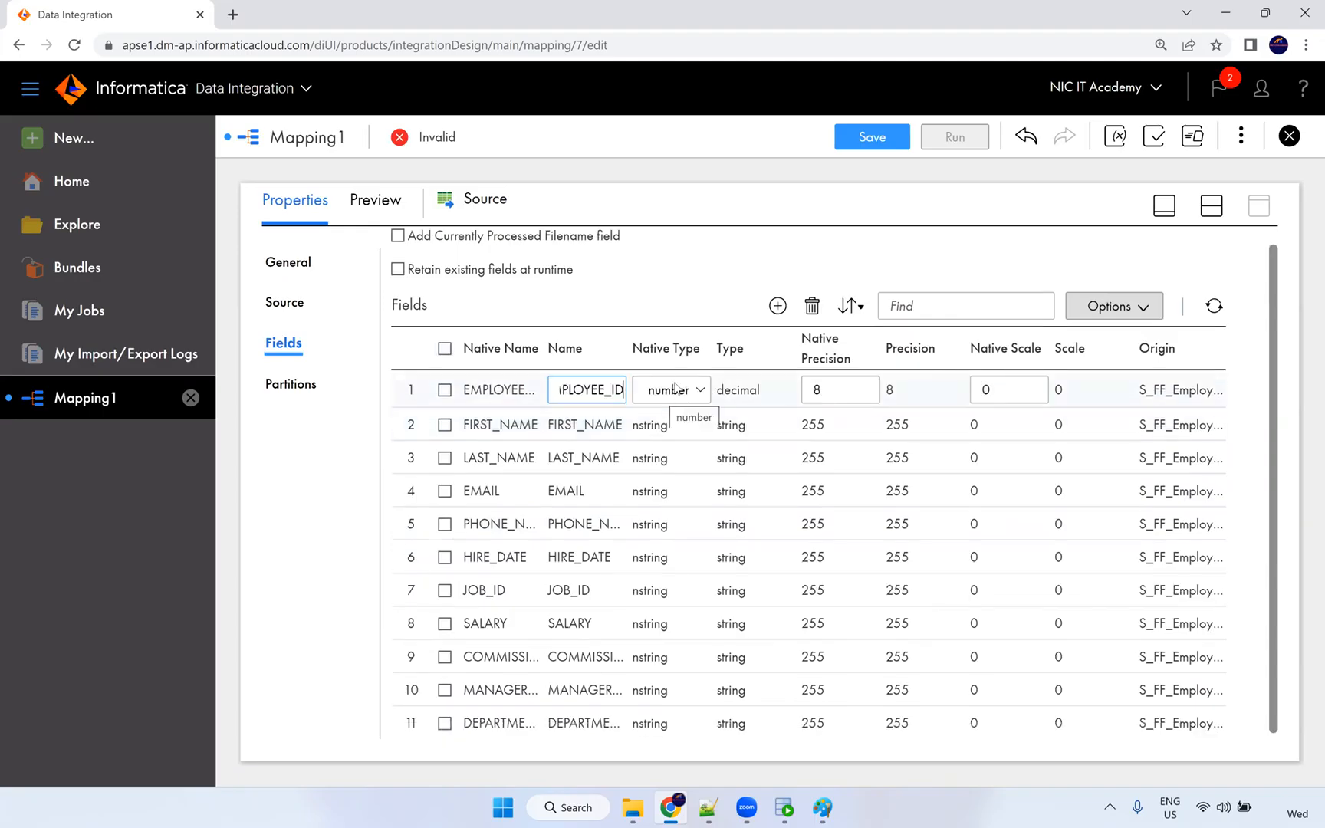
left_click(720, 390)
double_click(720, 390)
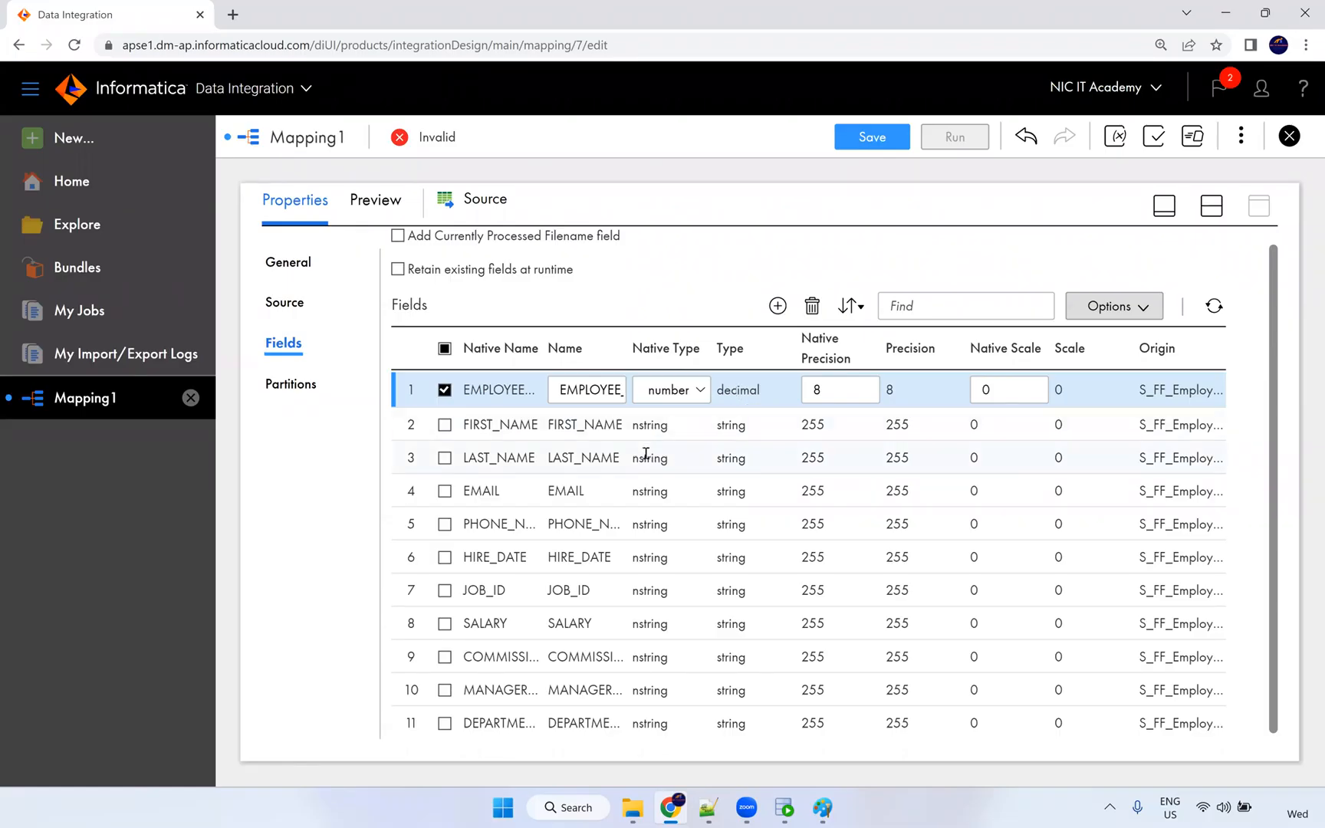
Set HIRE_DATE's native type to datetime.
left_click(656, 556)
left_click(664, 558)
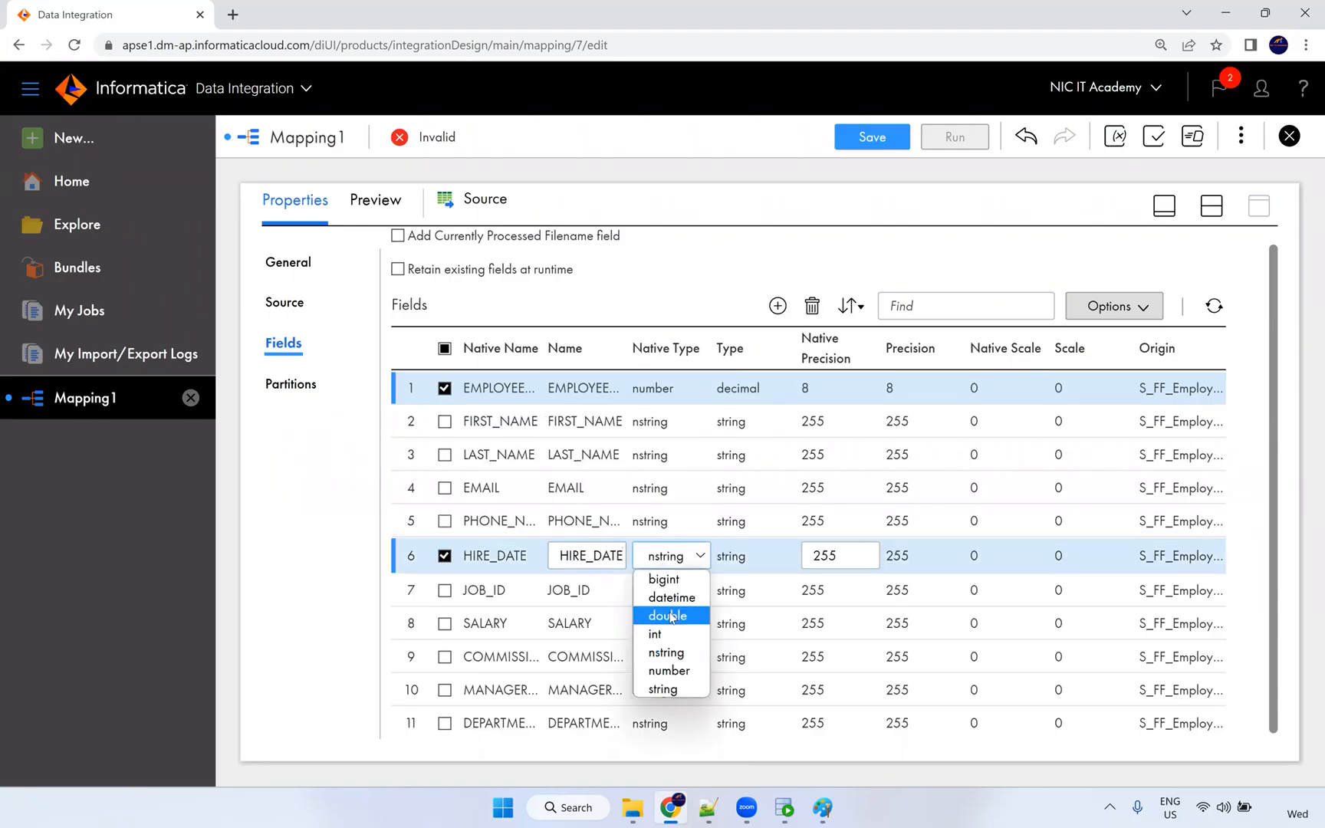
left_click(674, 598)
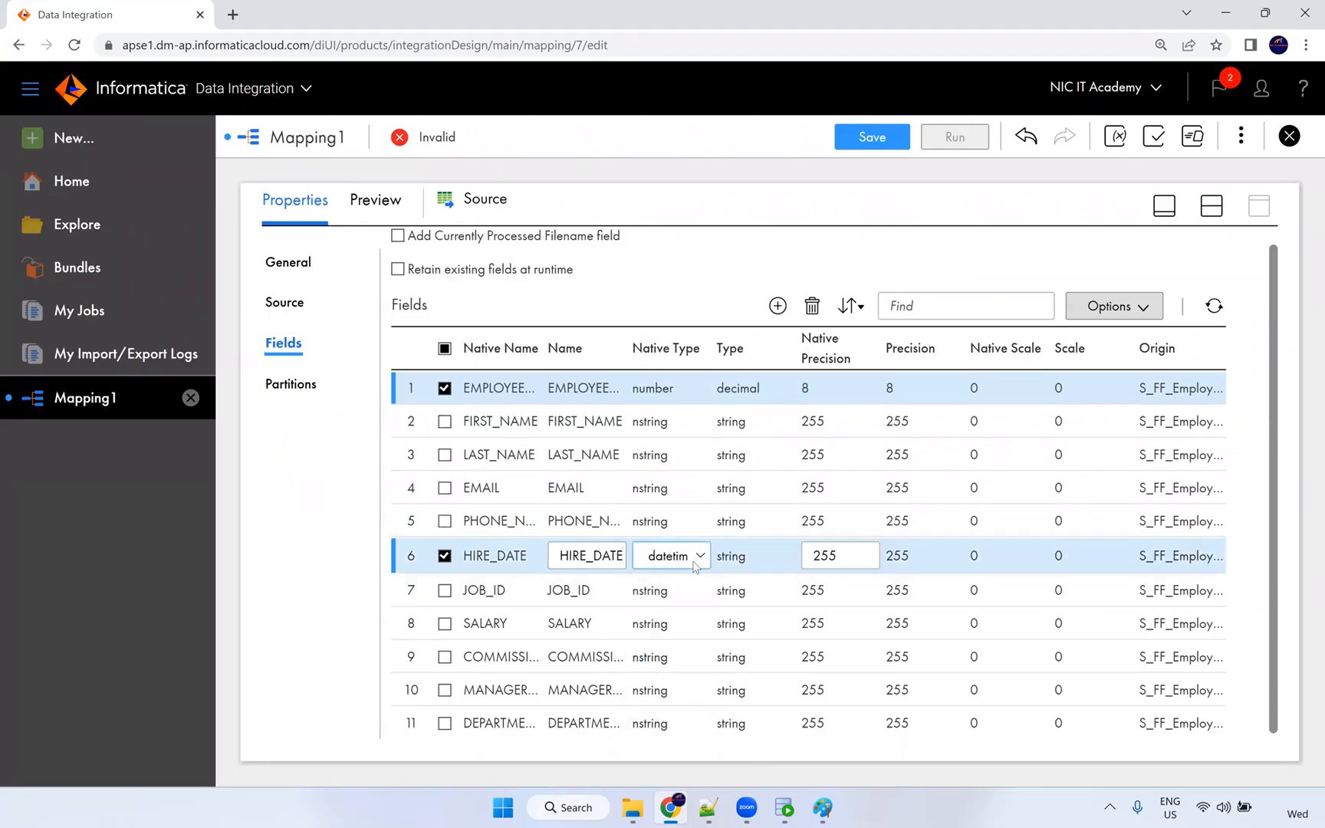
left_click(695, 565)
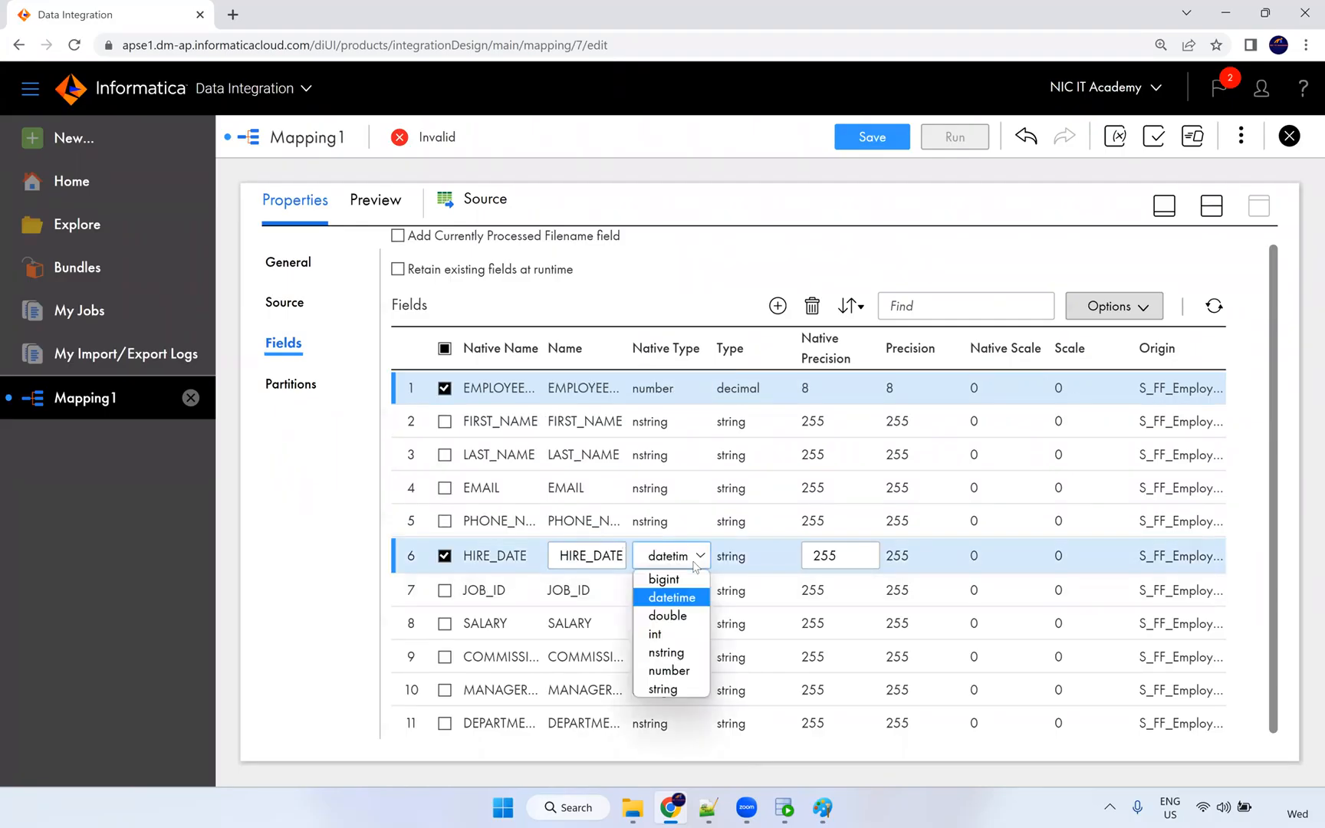
left_click(689, 599)
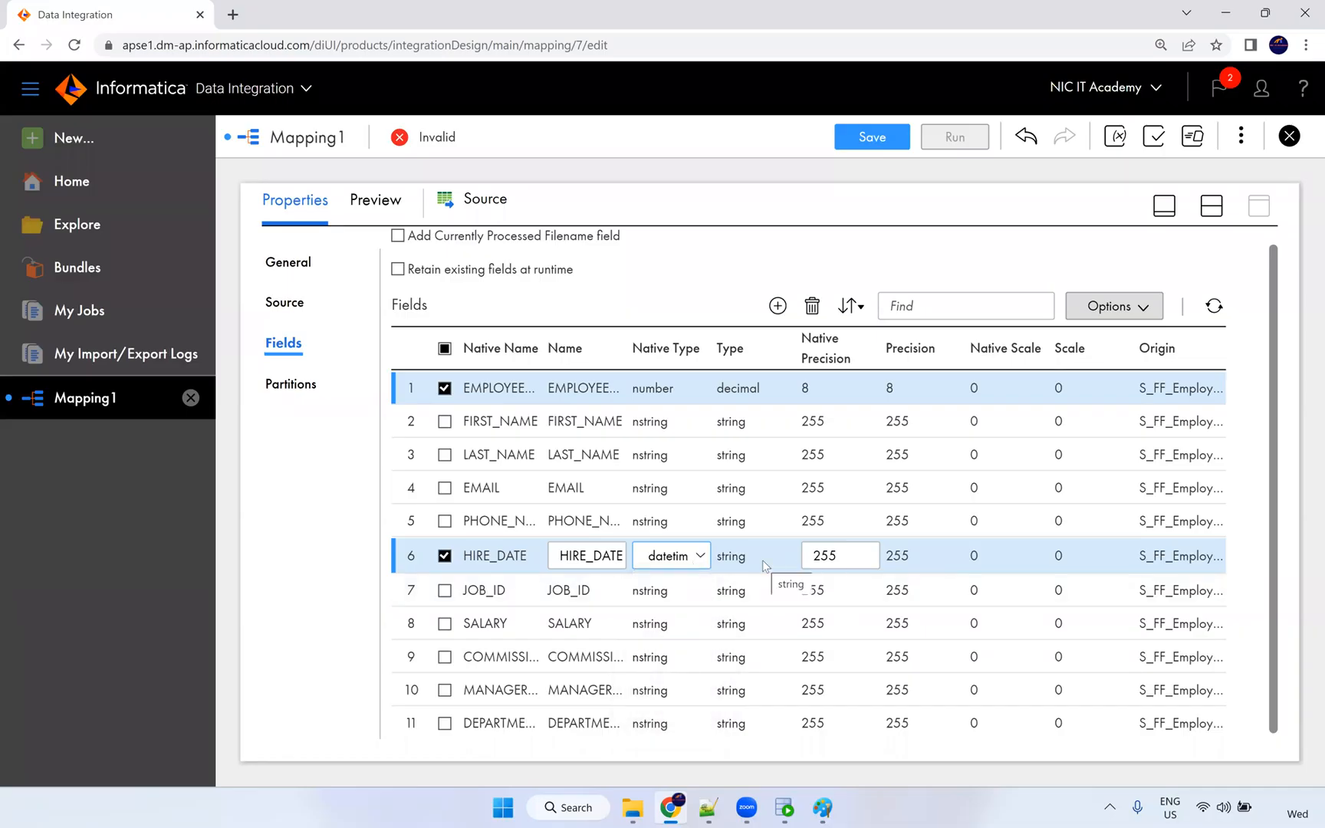
left_click(762, 561)
left_click(670, 590)
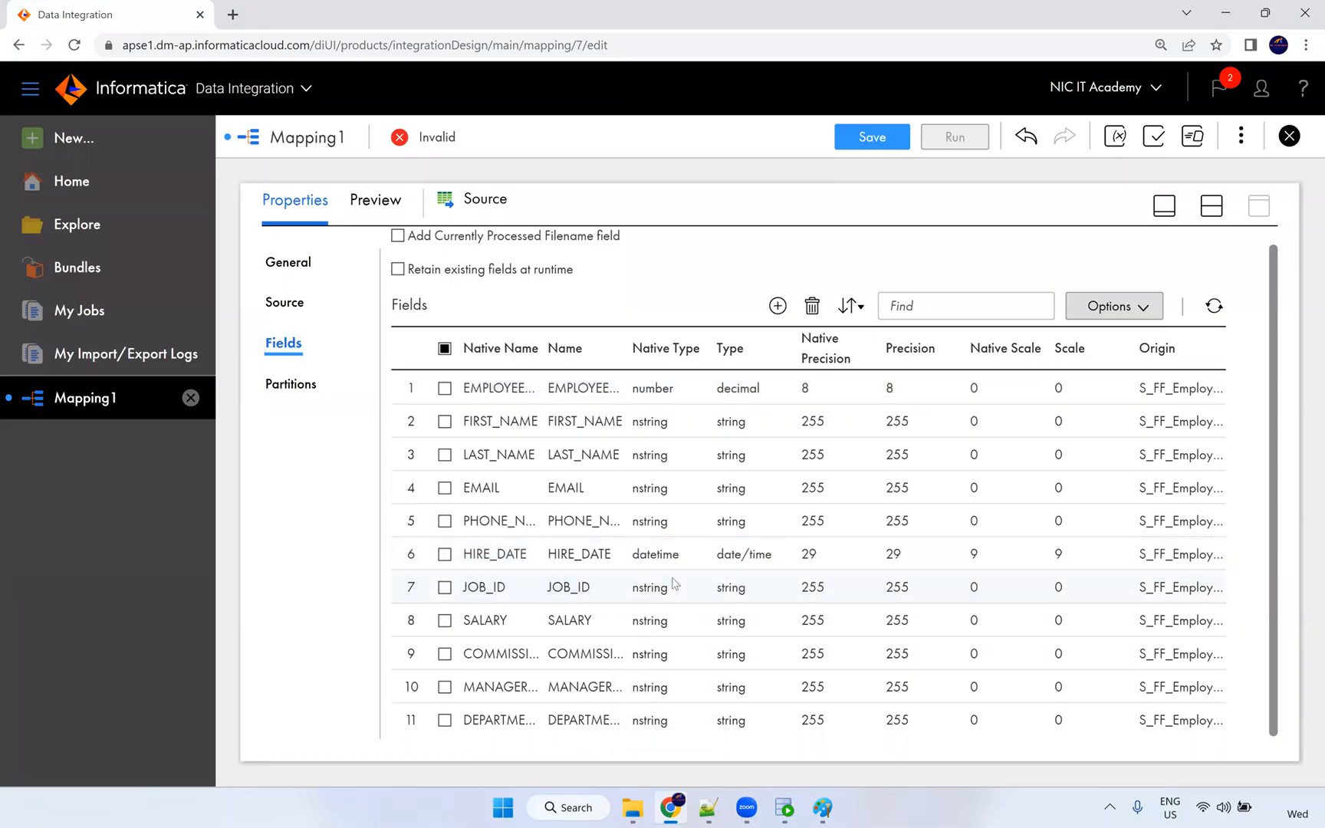
left_click(676, 549)
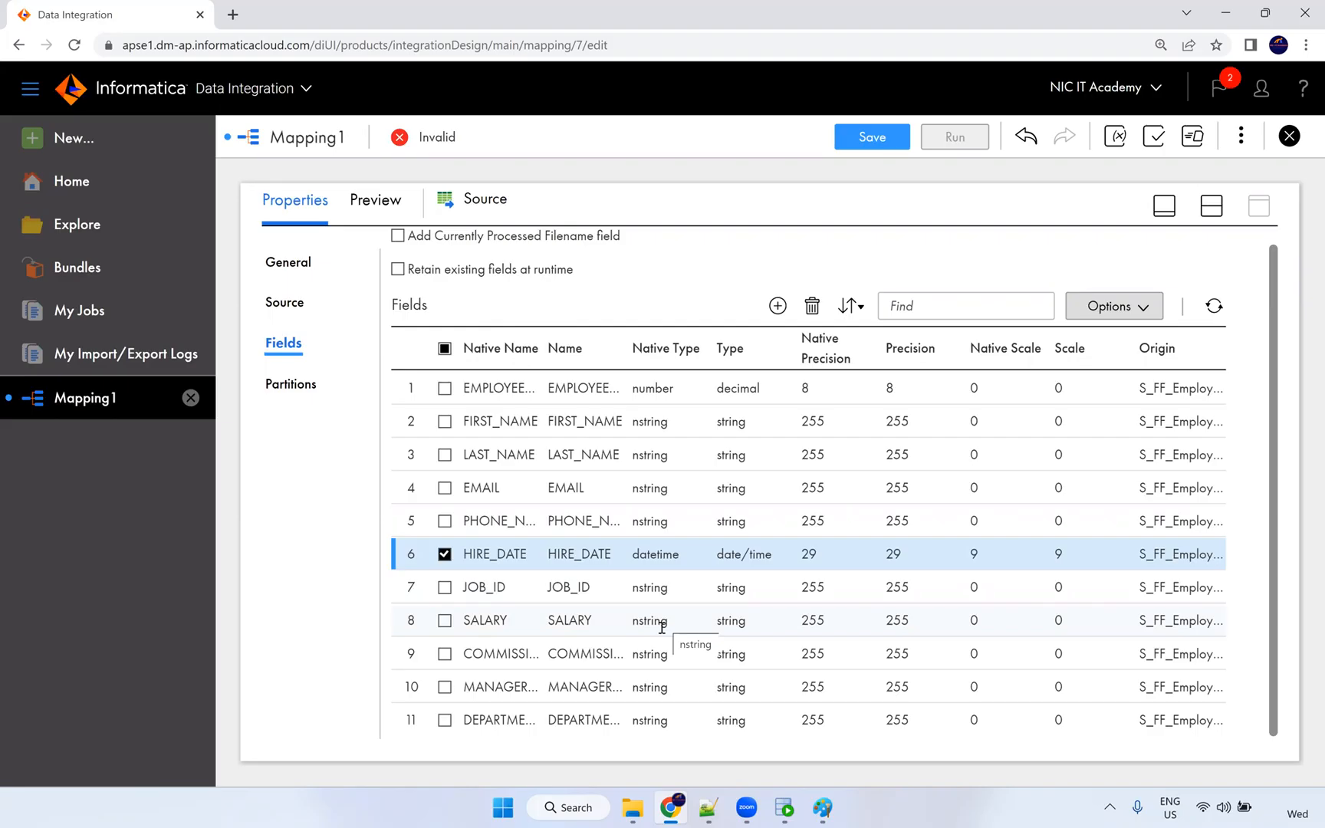
Make SALARY a number with precision 10 and scale 2.
left_click(662, 625)
left_click(664, 622)
left_click(668, 737)
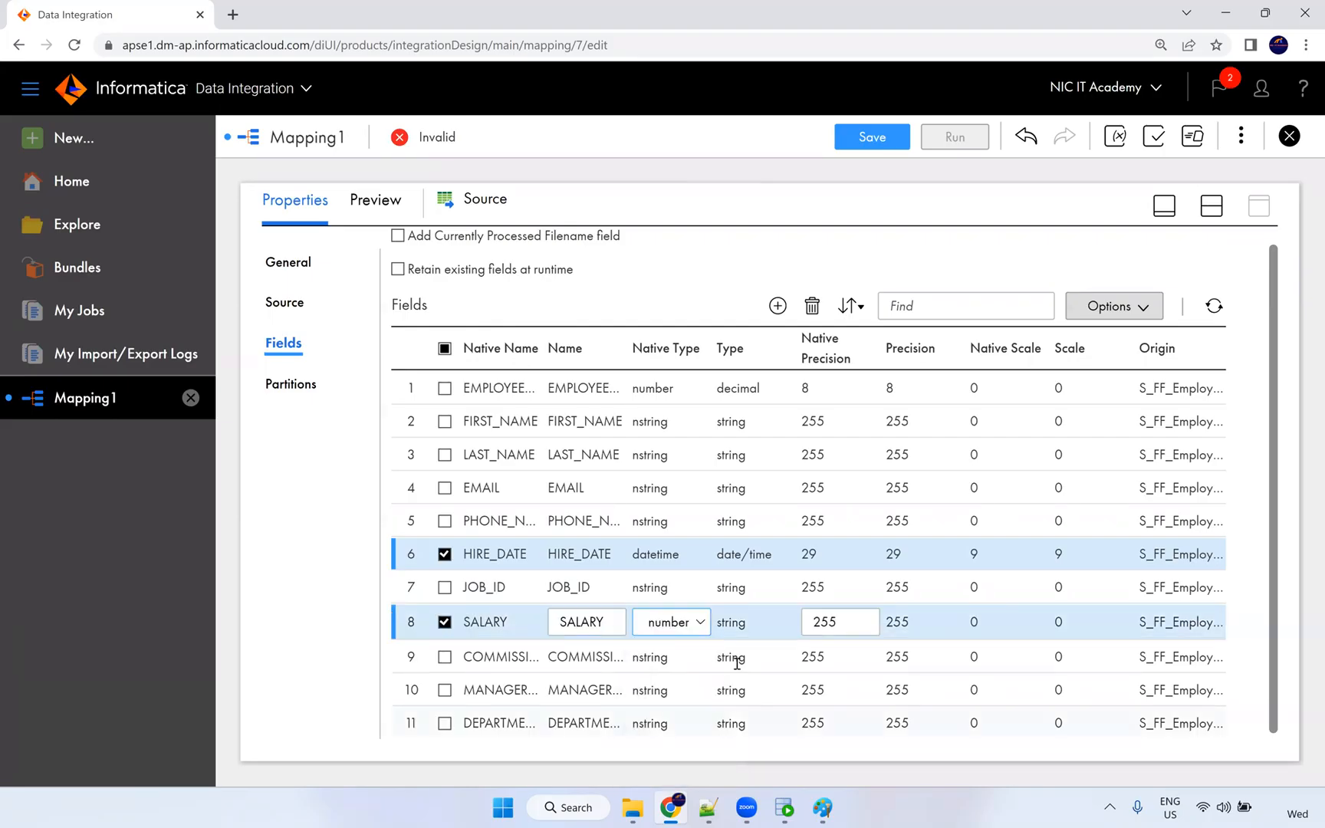
left_click(658, 653)
left_click(660, 622)
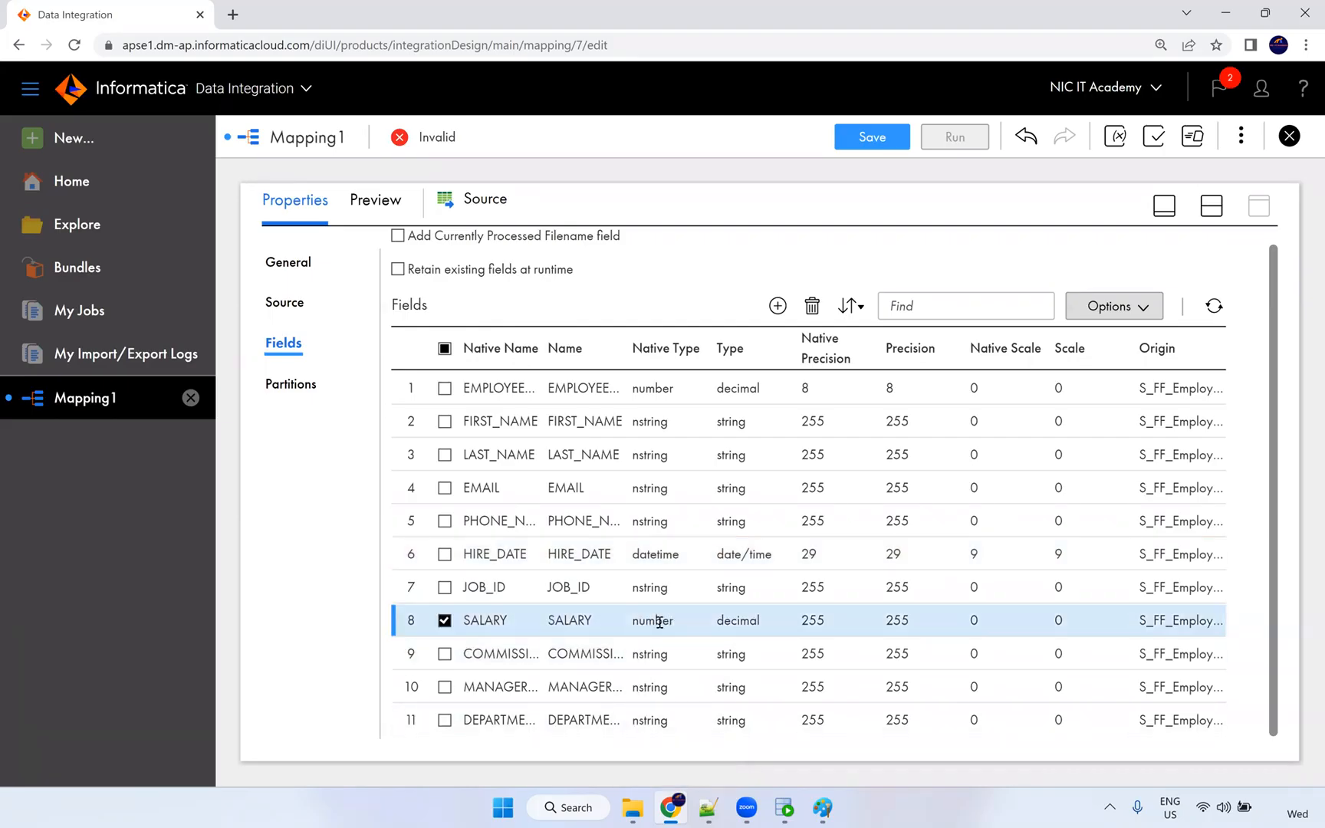
double_click(635, 622)
left_click(989, 623)
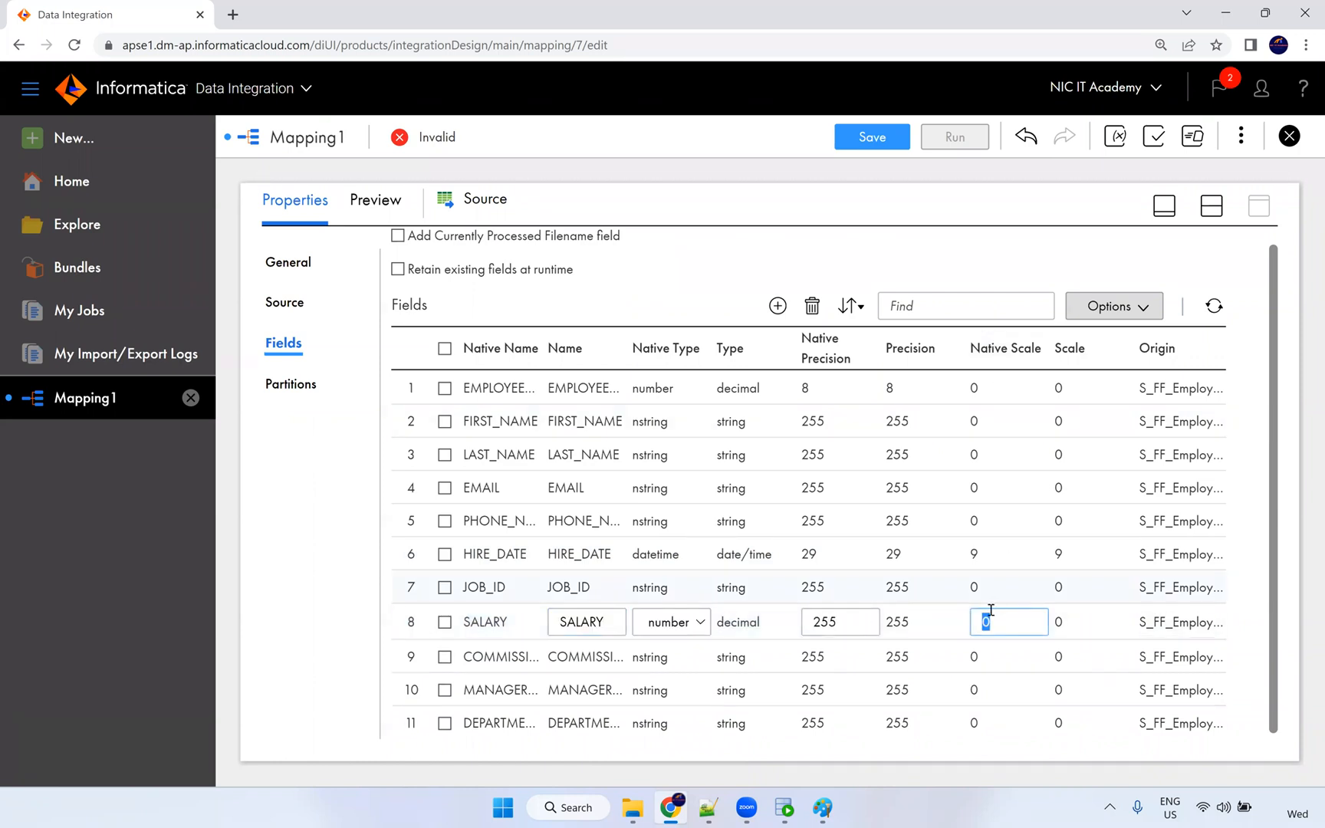
left_click(843, 621)
type("10")
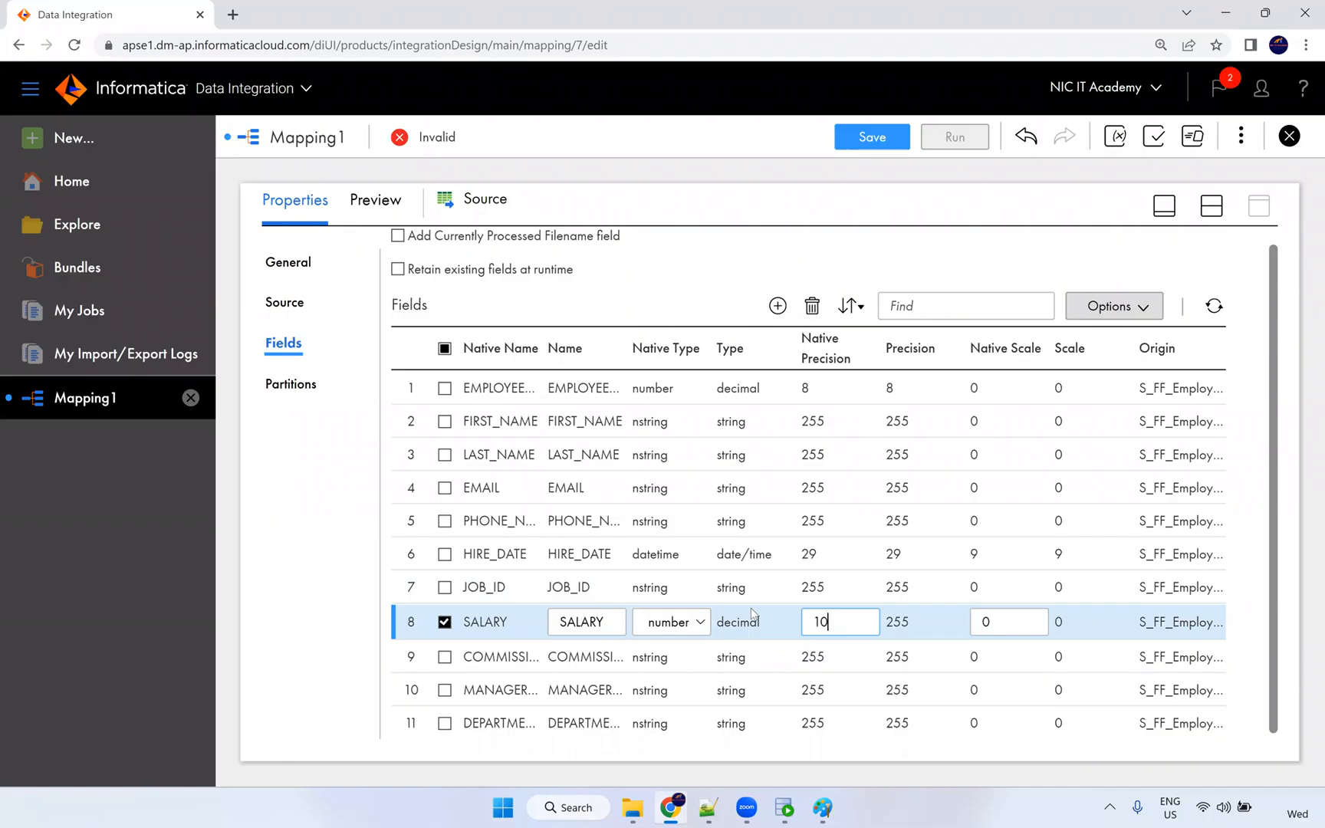
key("Tab")
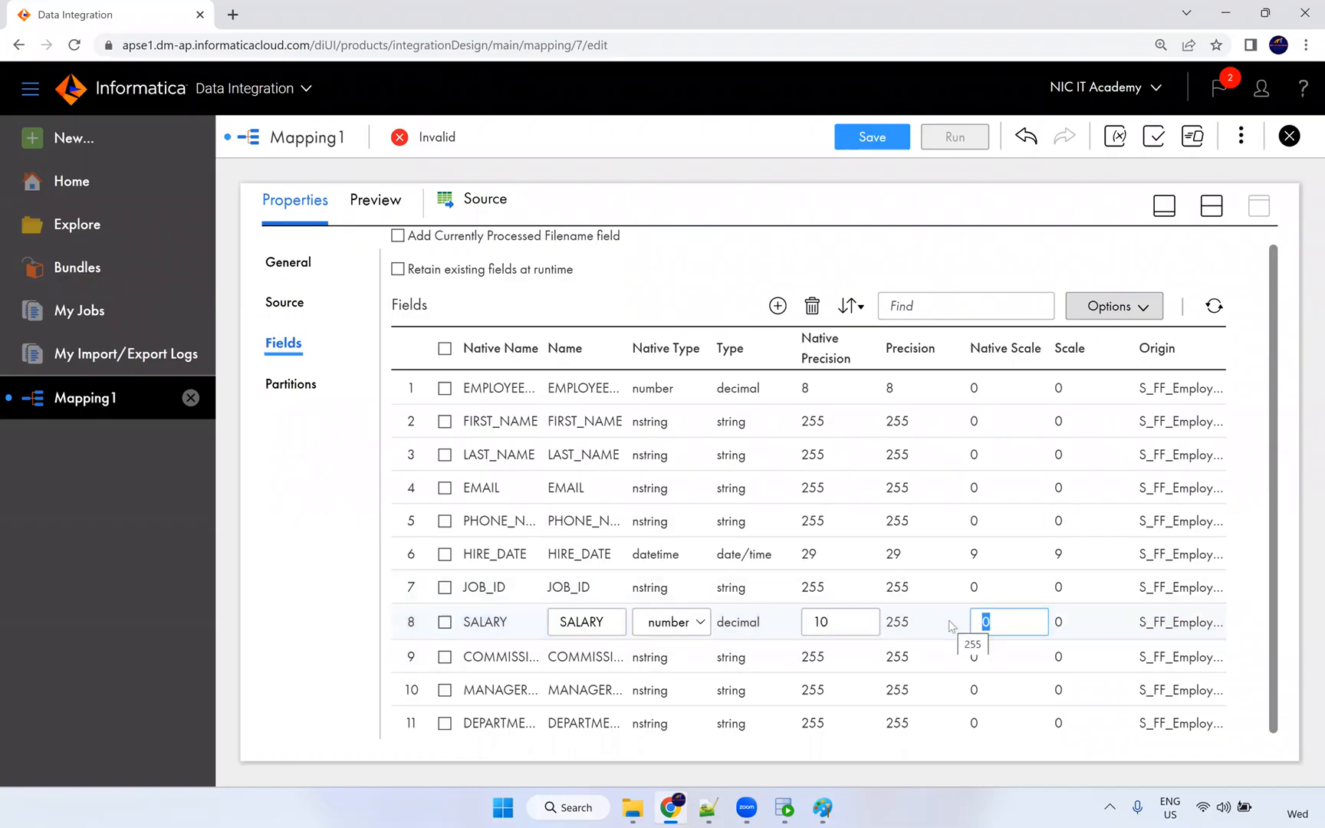
type("2")
left_click(864, 661)
left_click(972, 621)
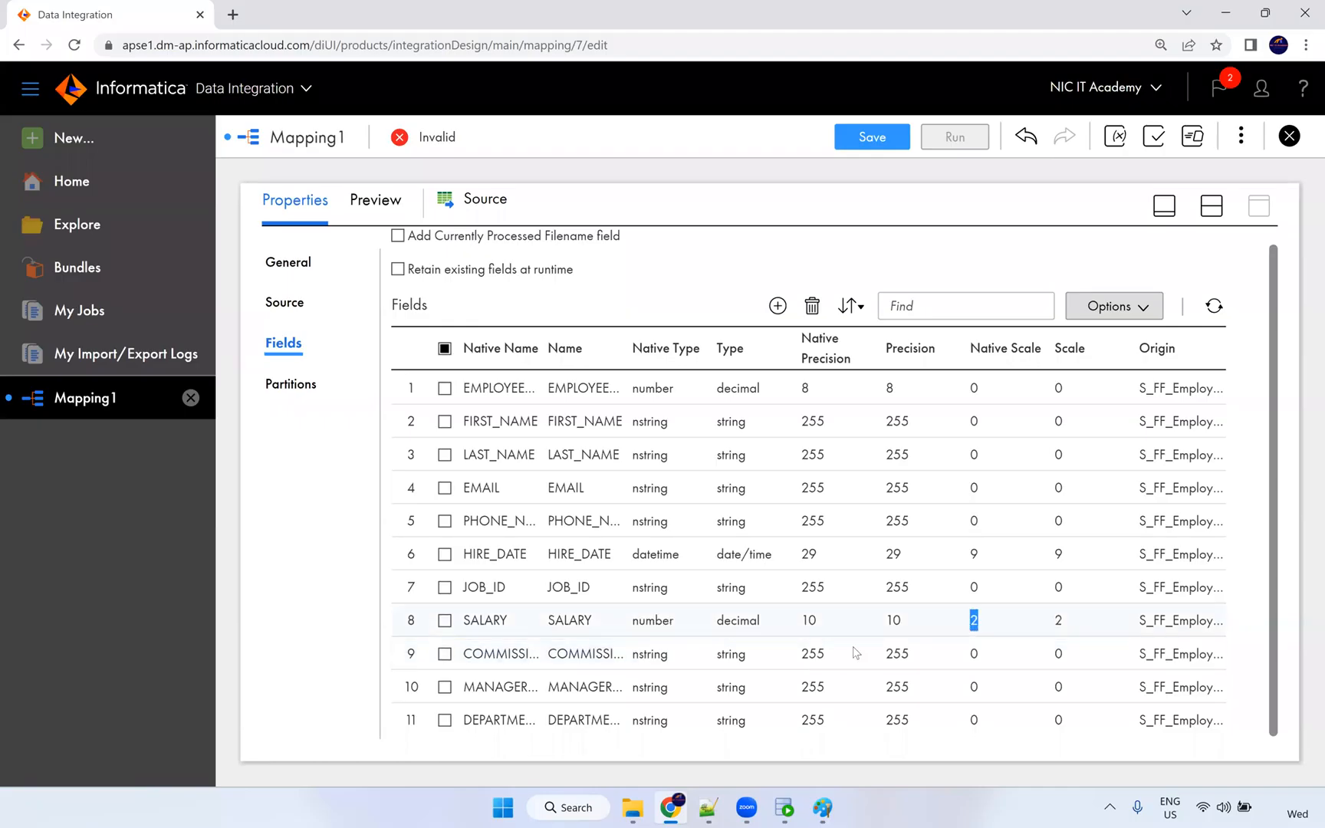
Make COMMISSION_PCT a number with precision 2 and scale 2.
left_click(805, 653)
left_click(698, 656)
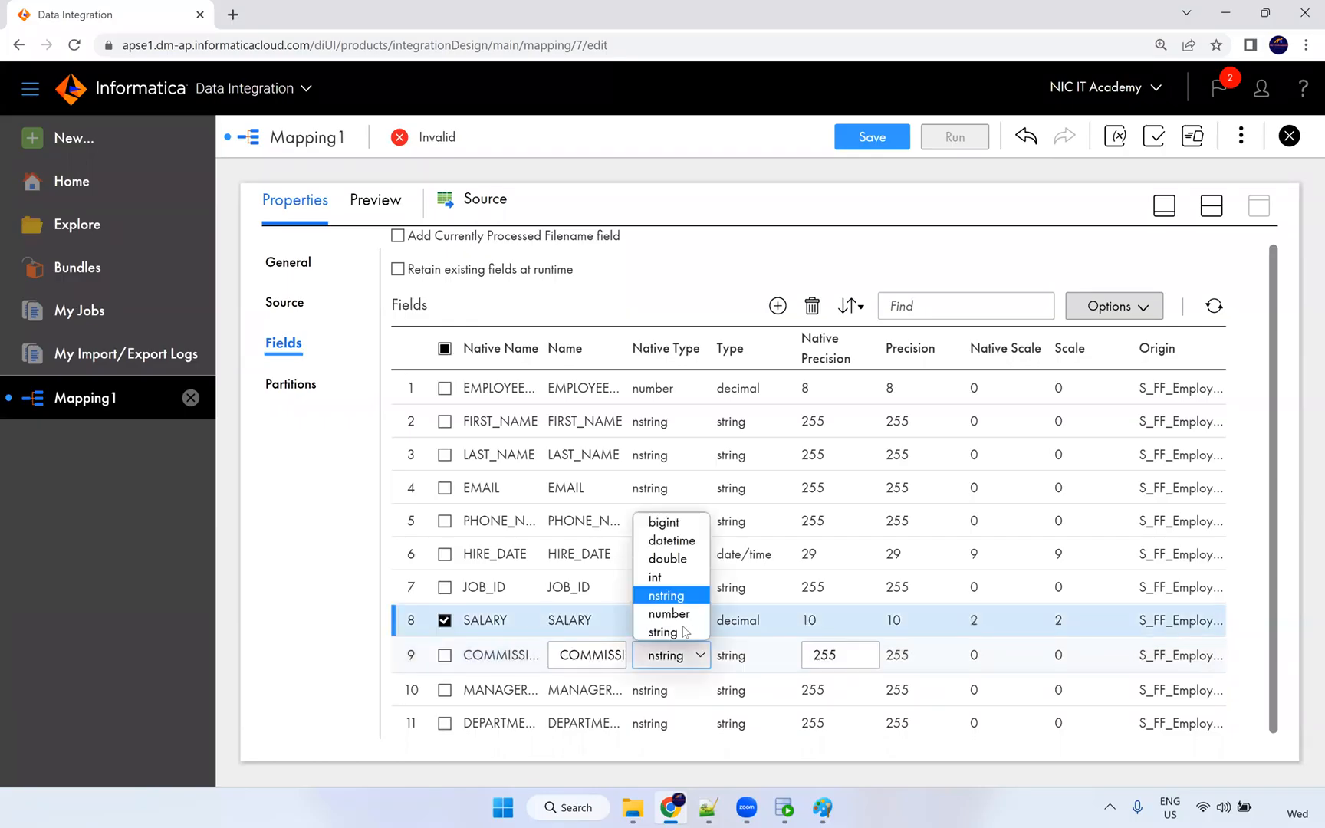
left_click(675, 611)
type("2")
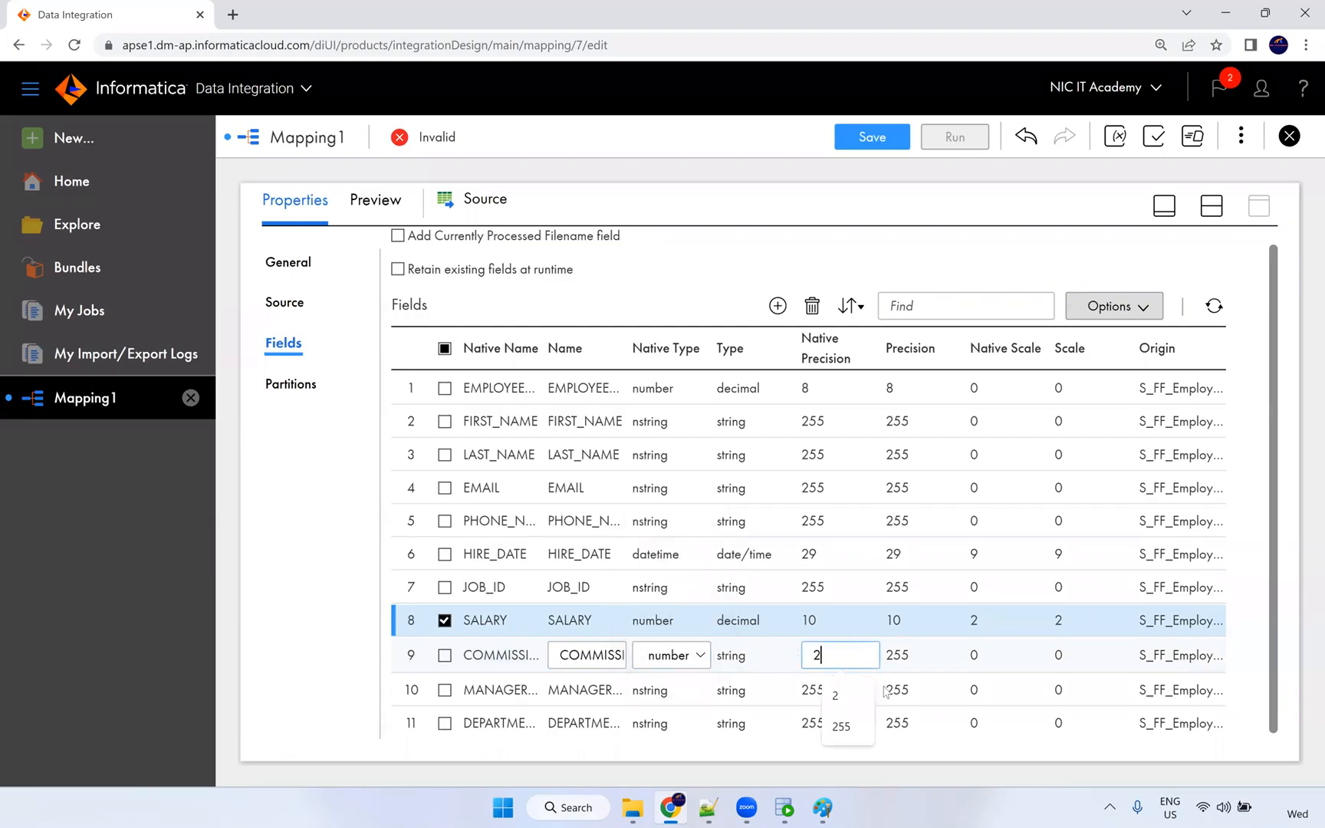
left_click(907, 656)
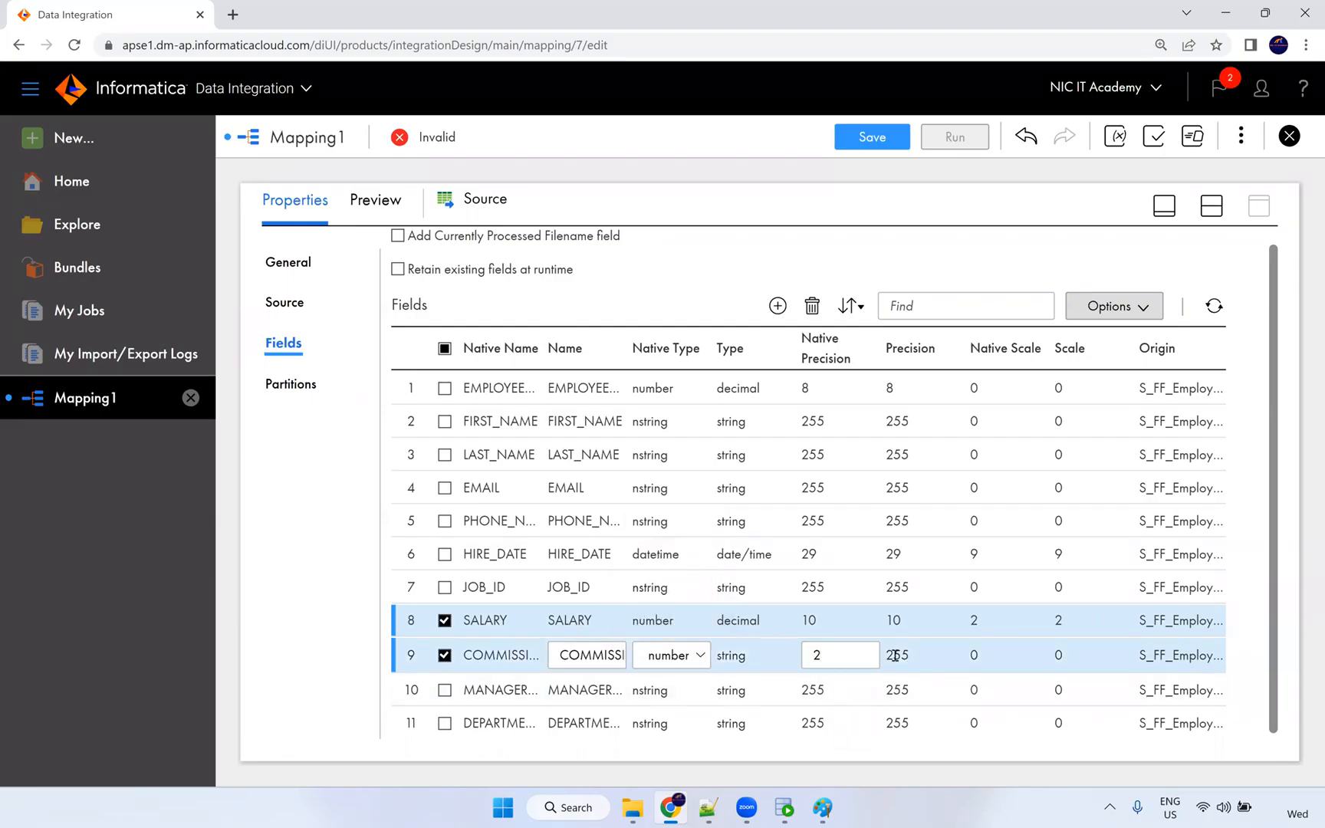
left_click(894, 657)
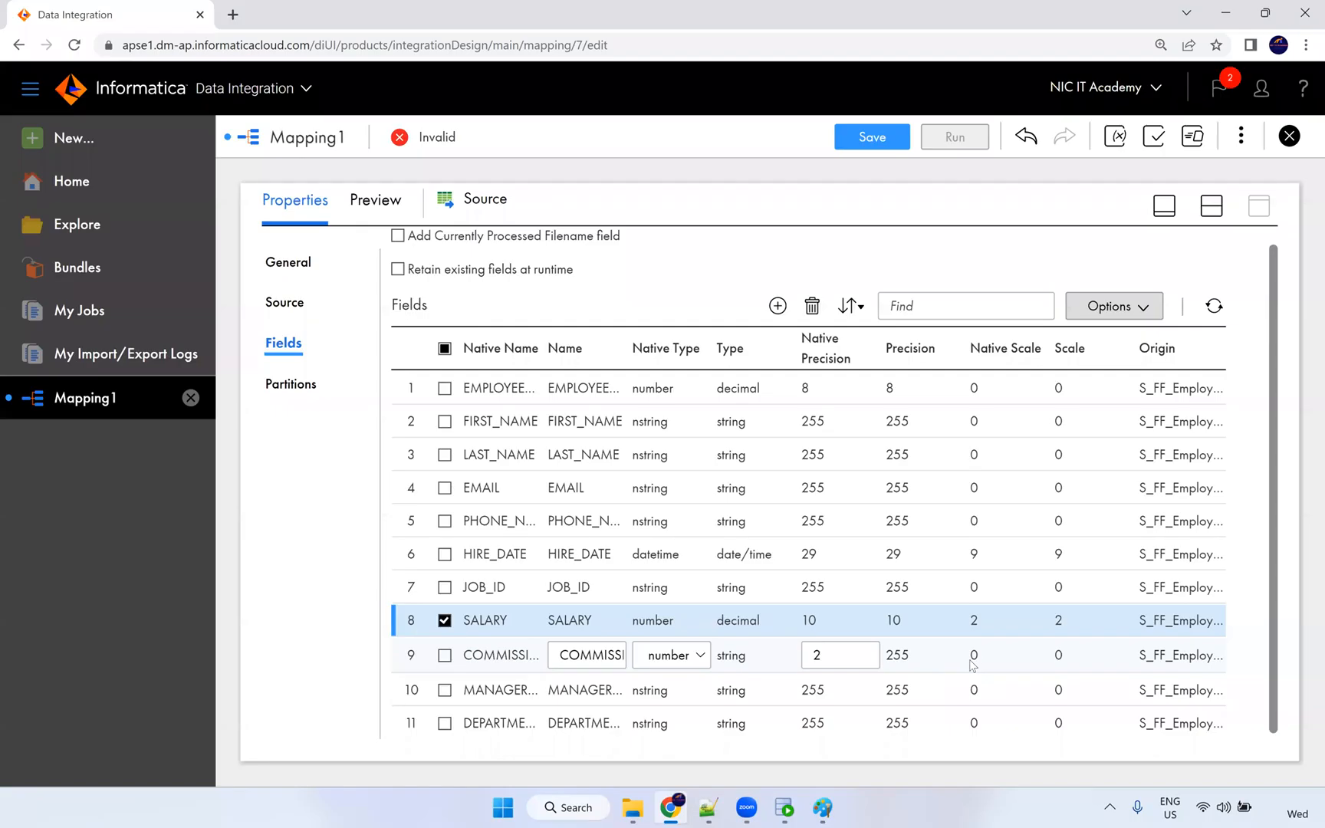
left_click(833, 661)
left_click(989, 652)
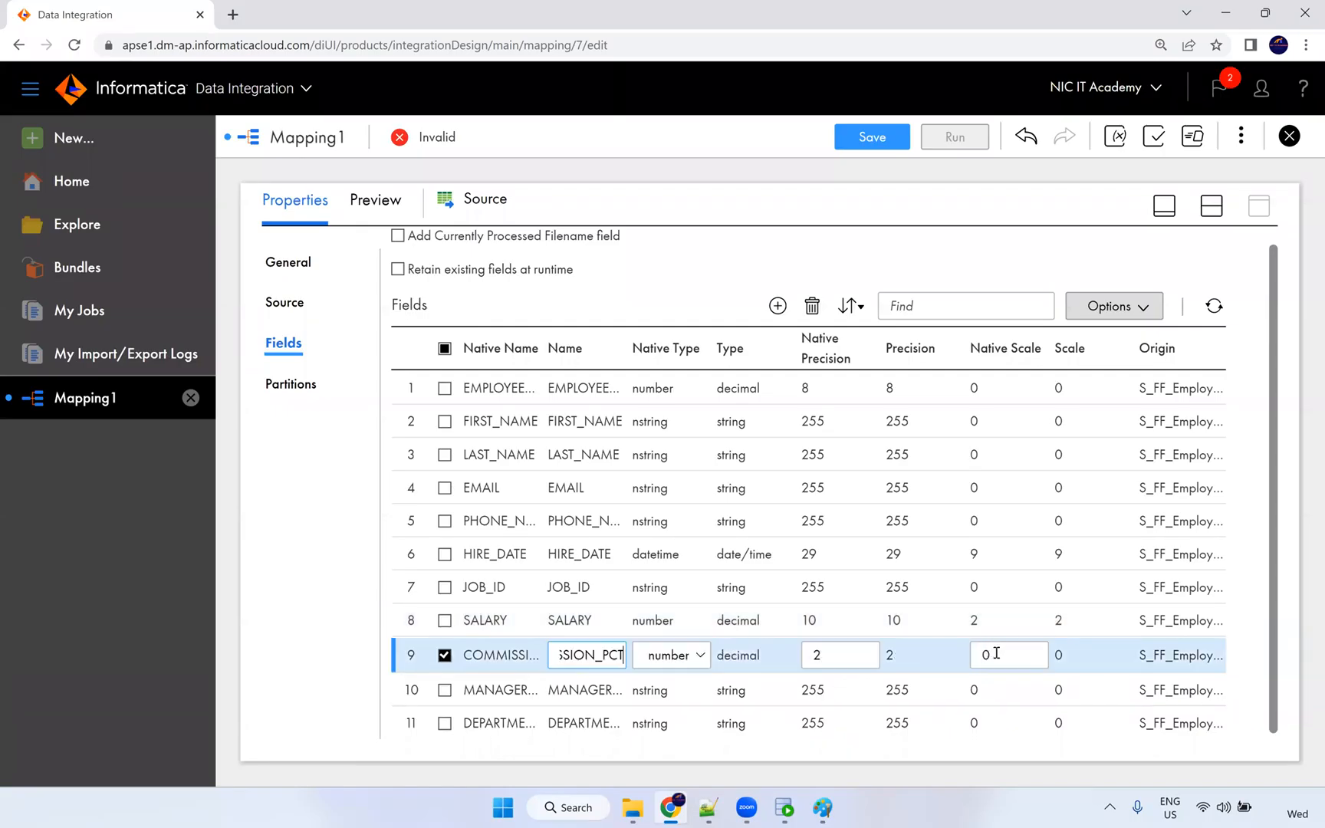
double_click(973, 653)
type("2")
left_click(846, 699)
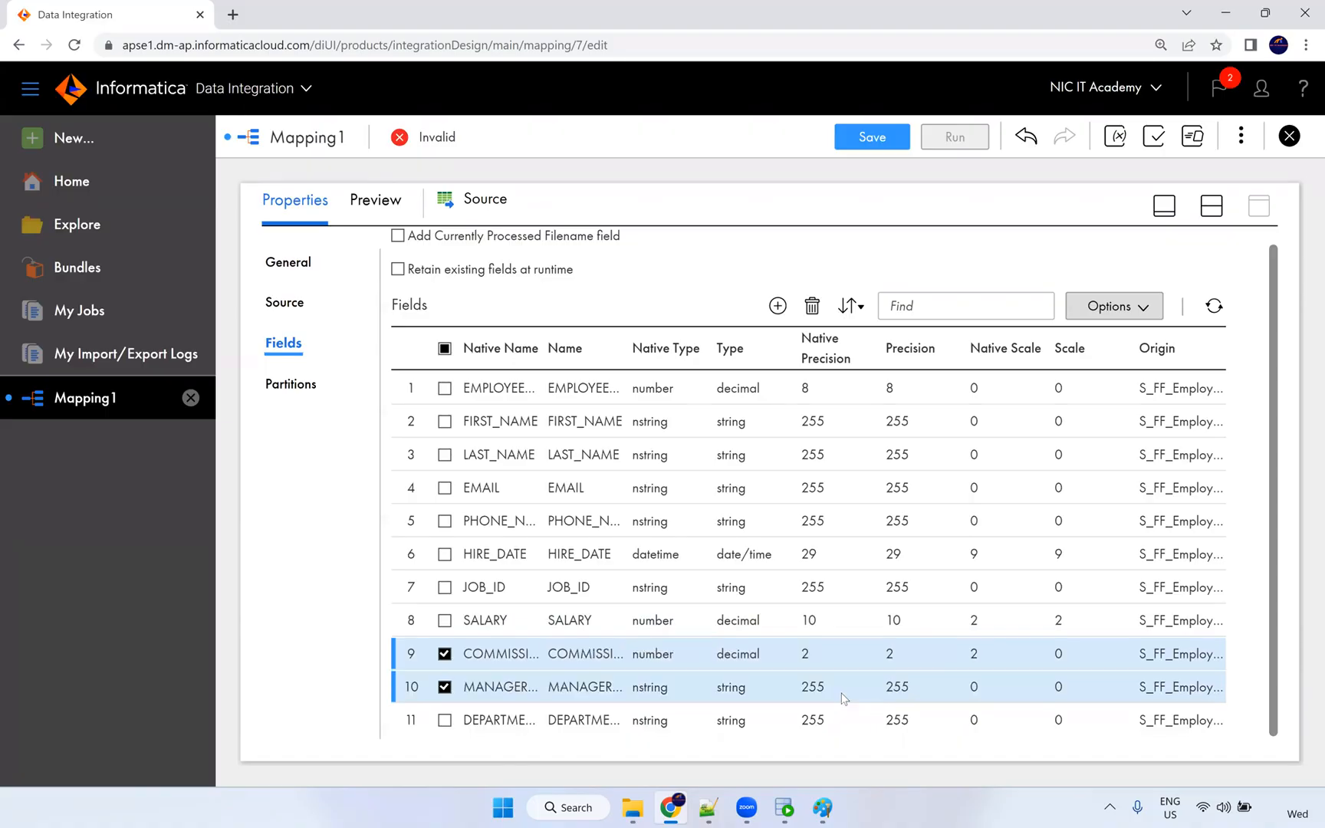
Make MANAGER_ID and DEPARTMENT_ID numbers with precision 4.
left_click(728, 690)
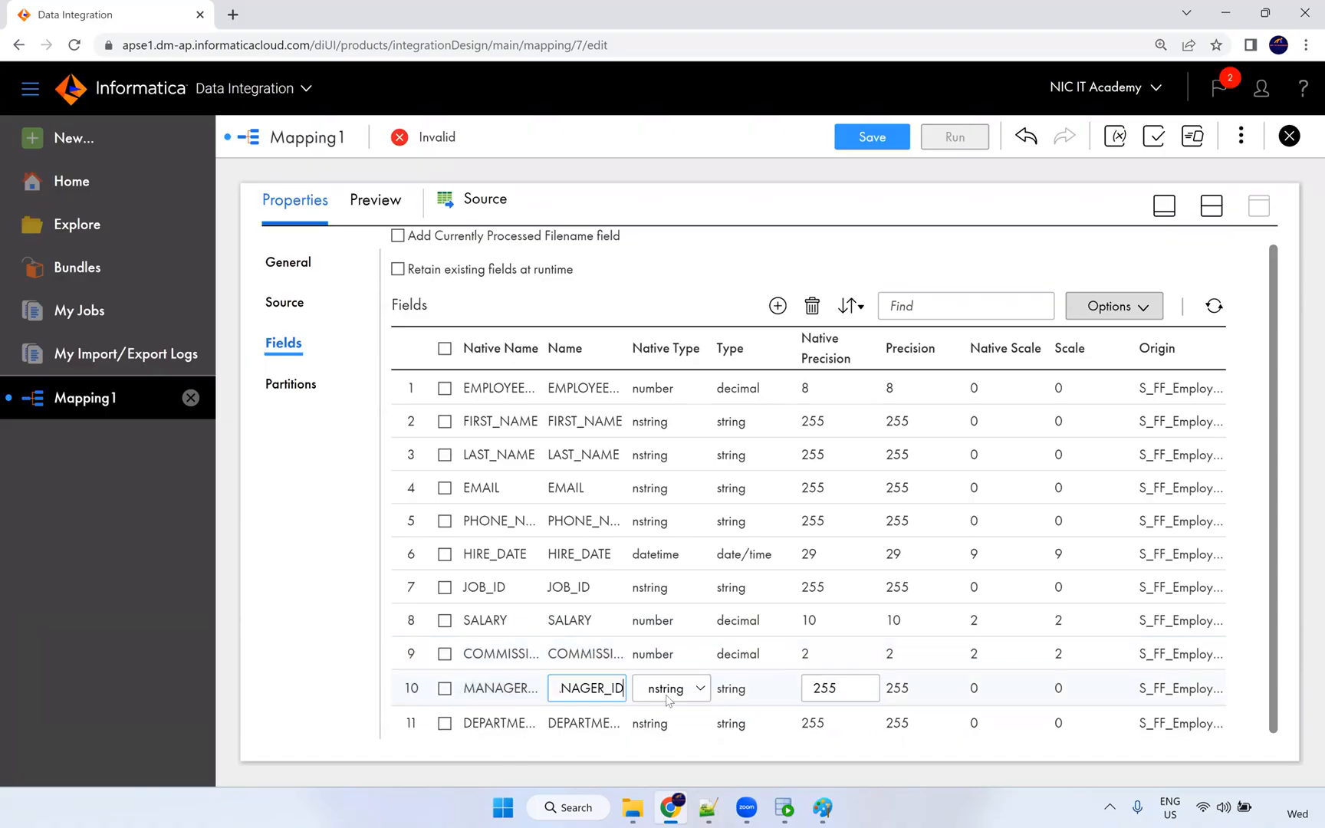
left_click(672, 690)
left_click(669, 647)
left_click_drag(849, 693, 732, 689)
type("4")
left_click(695, 723)
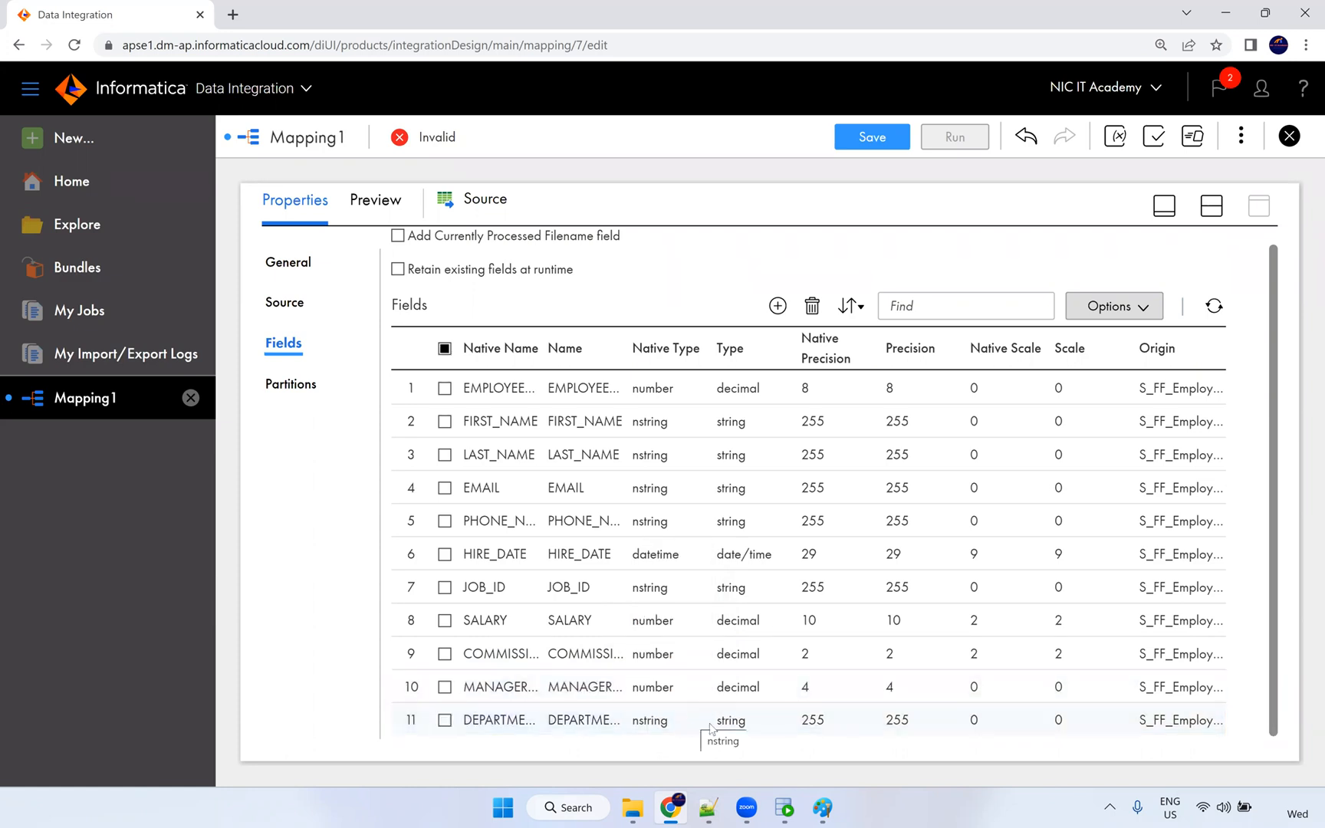
left_click(675, 724)
left_click(676, 724)
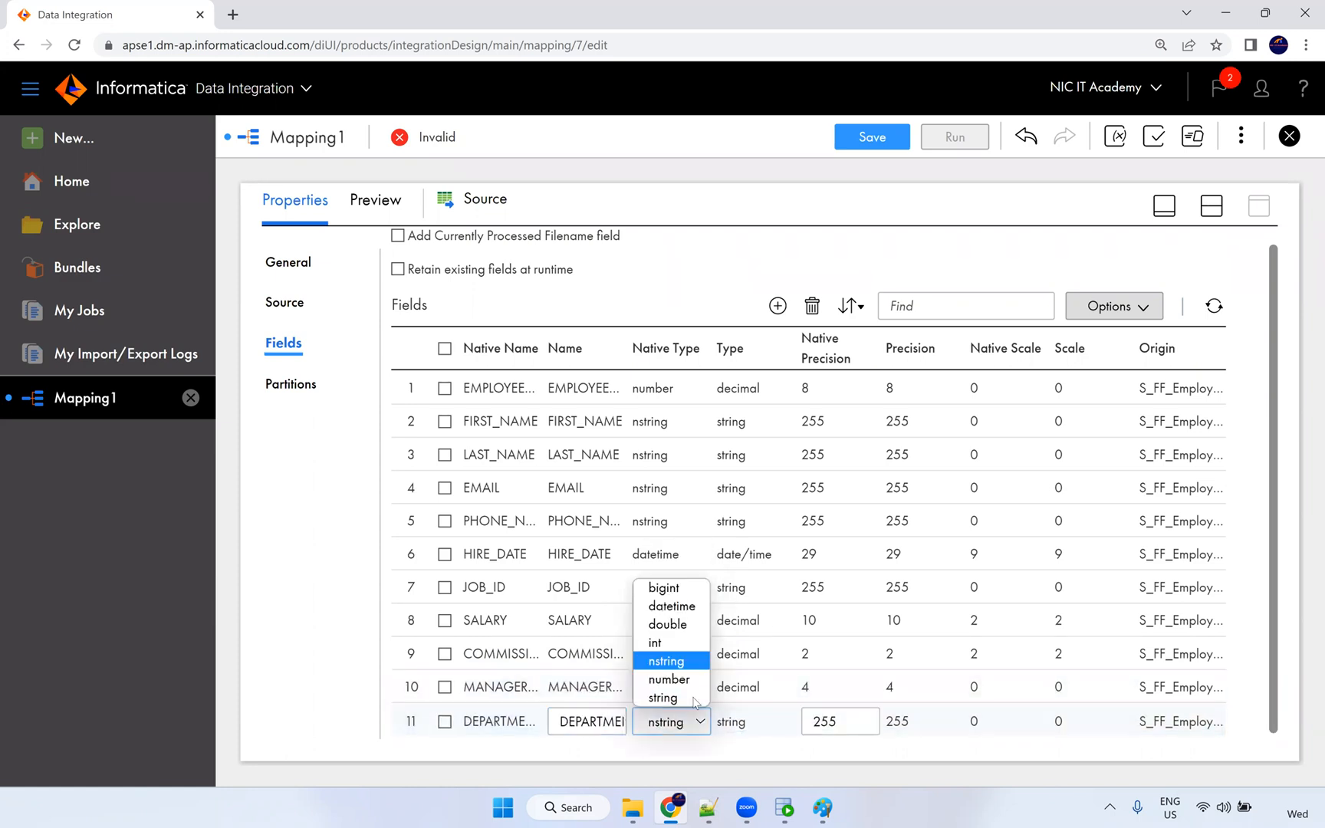
left_click(675, 681)
left_click_drag(835, 723, 800, 721)
type("4")
left_click(722, 749)
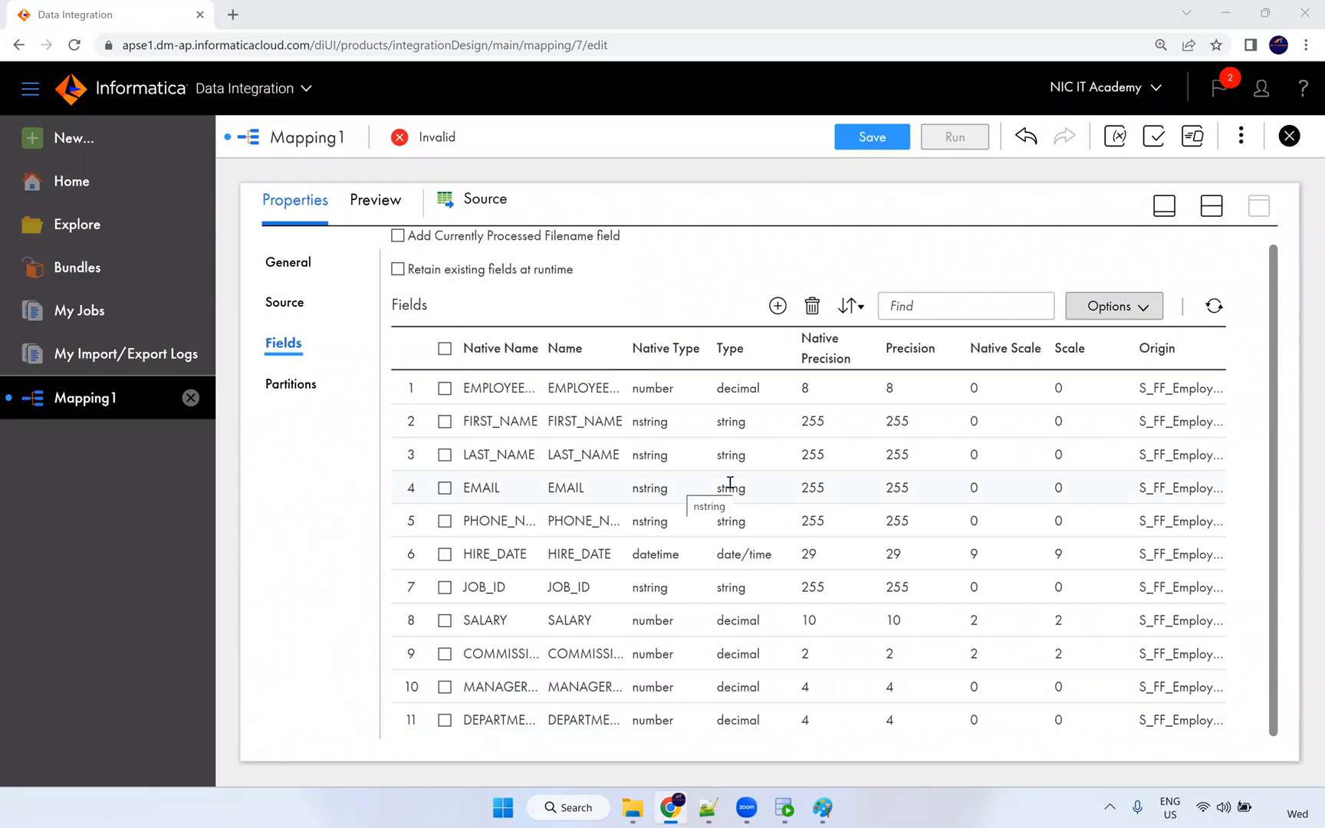
left_click(757, 462)
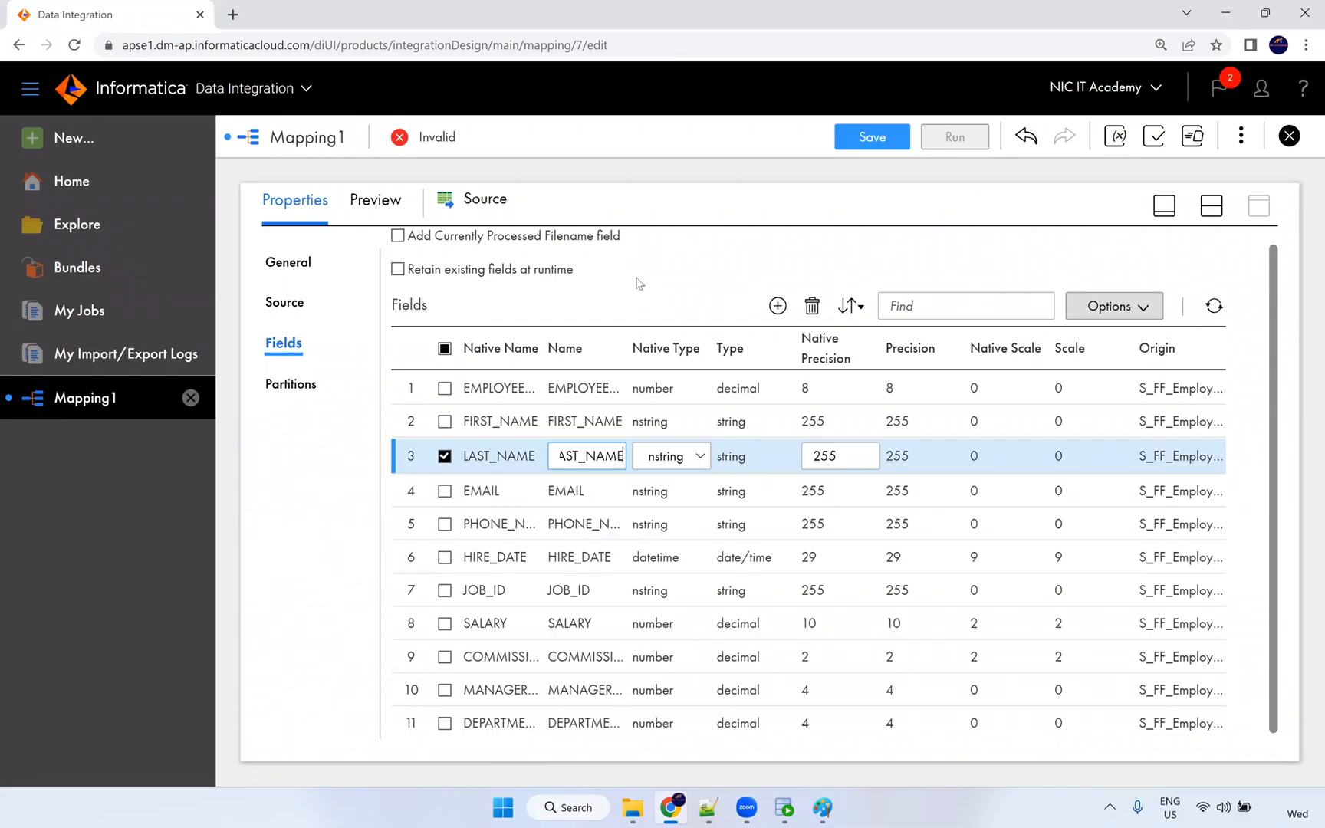
left_click(636, 284)
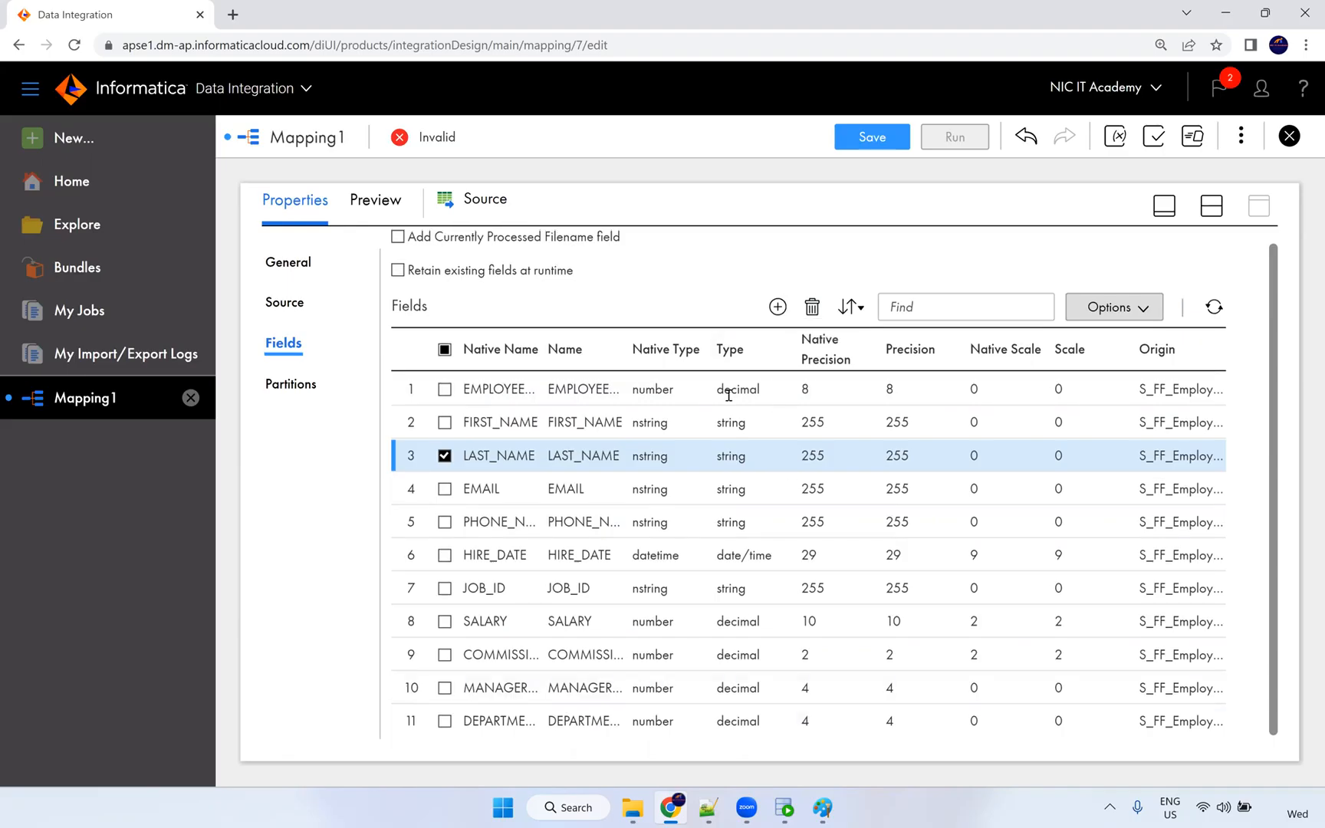
scroll(724, 393, "up", 1)
Select the Target node on the design canvas and enlarge its Properties panel.
left_click(1204, 213)
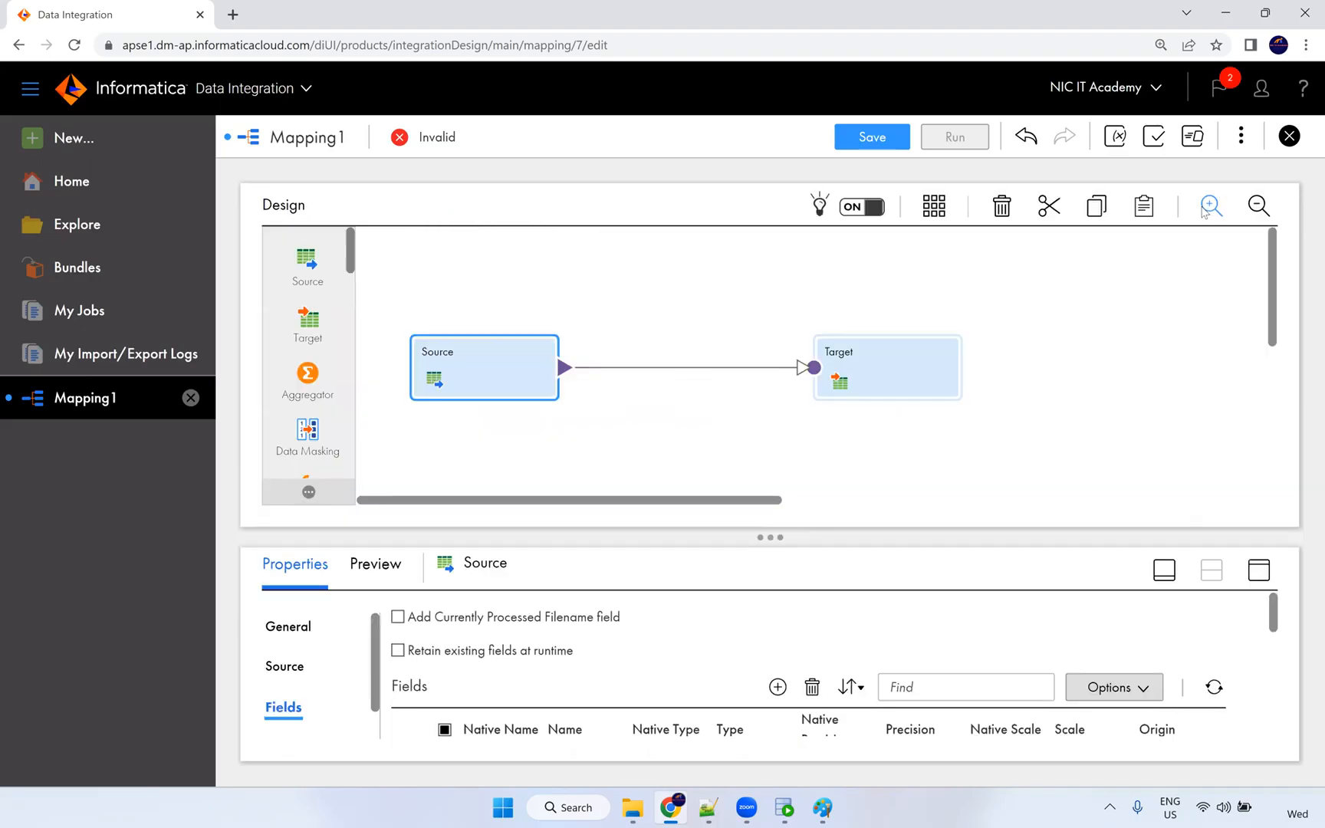
mouse_move(623, 370)
left_click(571, 376)
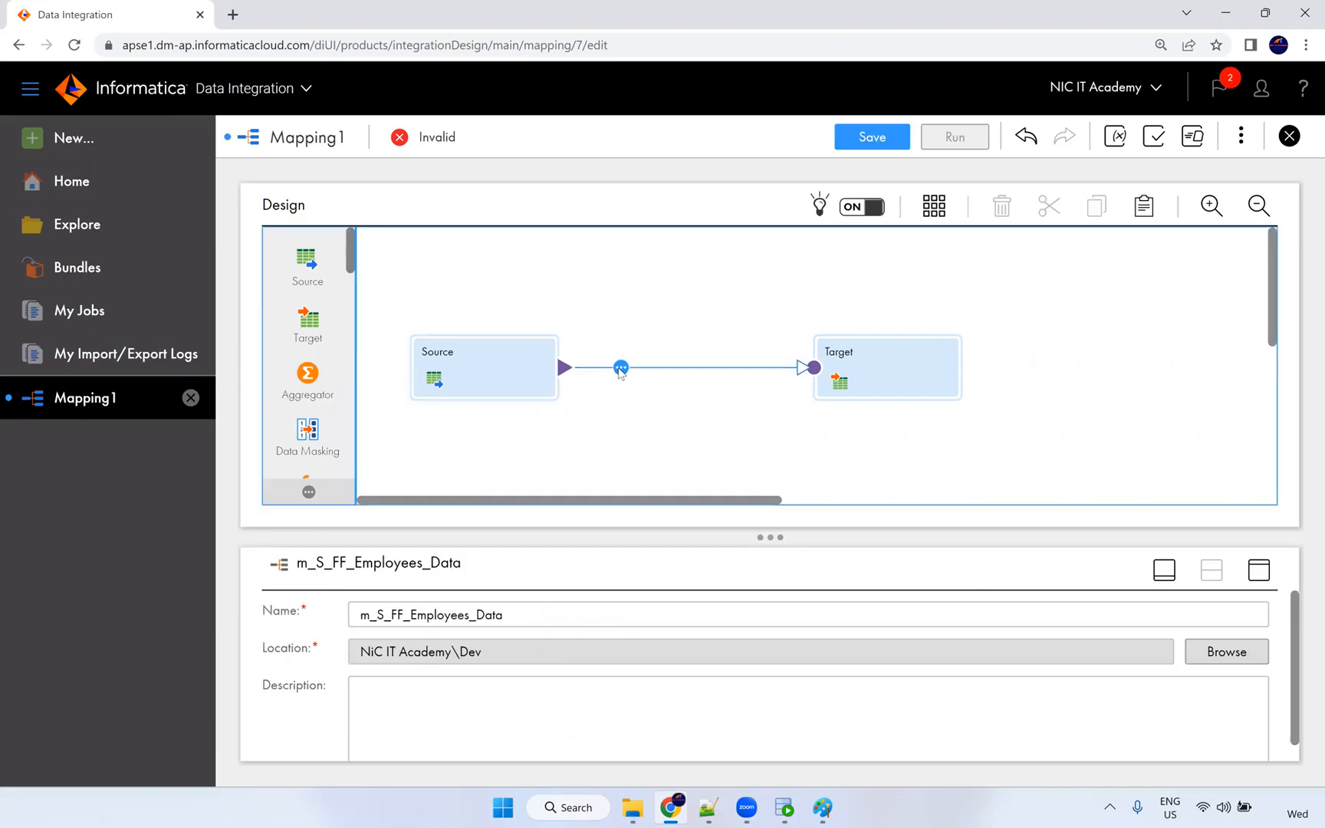
left_click(860, 369)
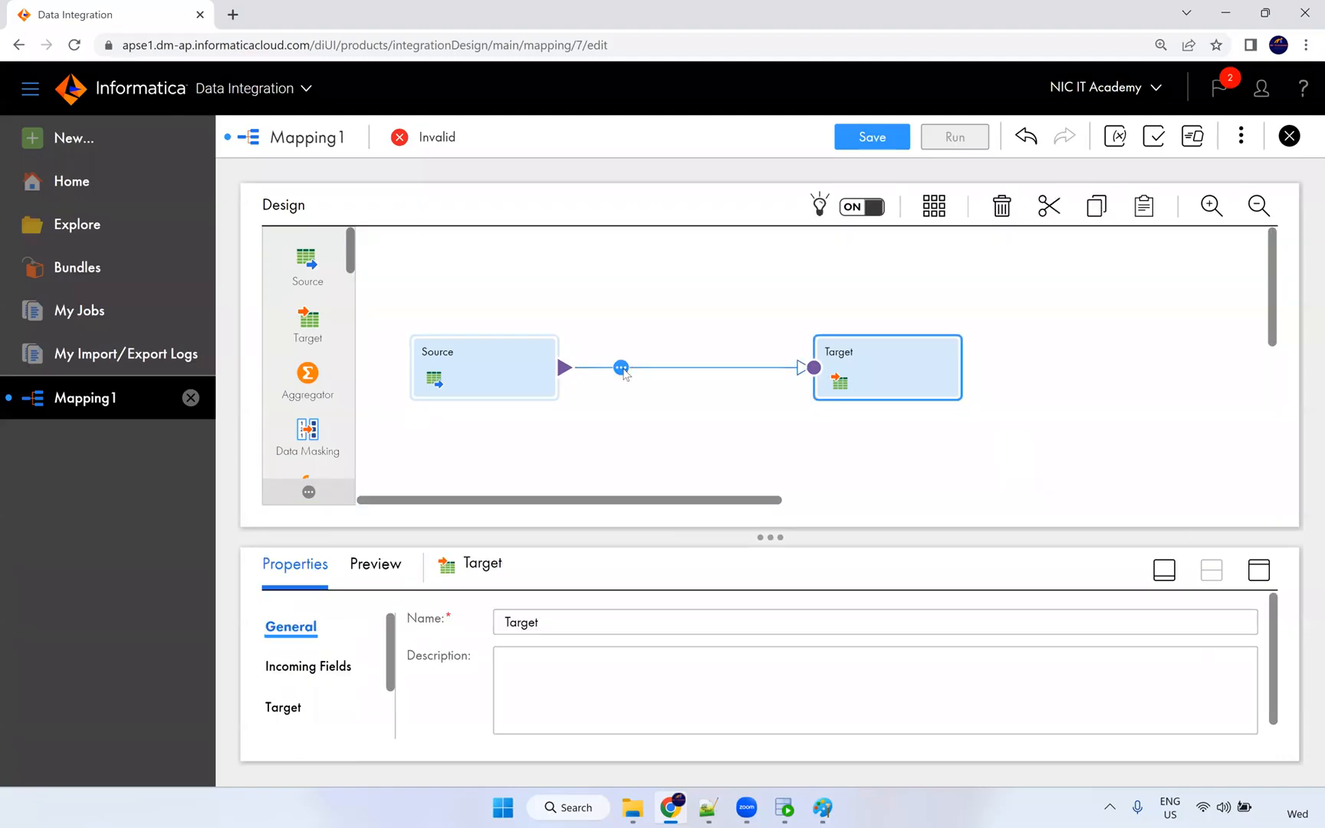
left_click(621, 367)
scroll(698, 490, "down", 5)
scroll(644, 529, "up", 1)
left_click(680, 351)
left_click(953, 392)
left_click(1265, 576)
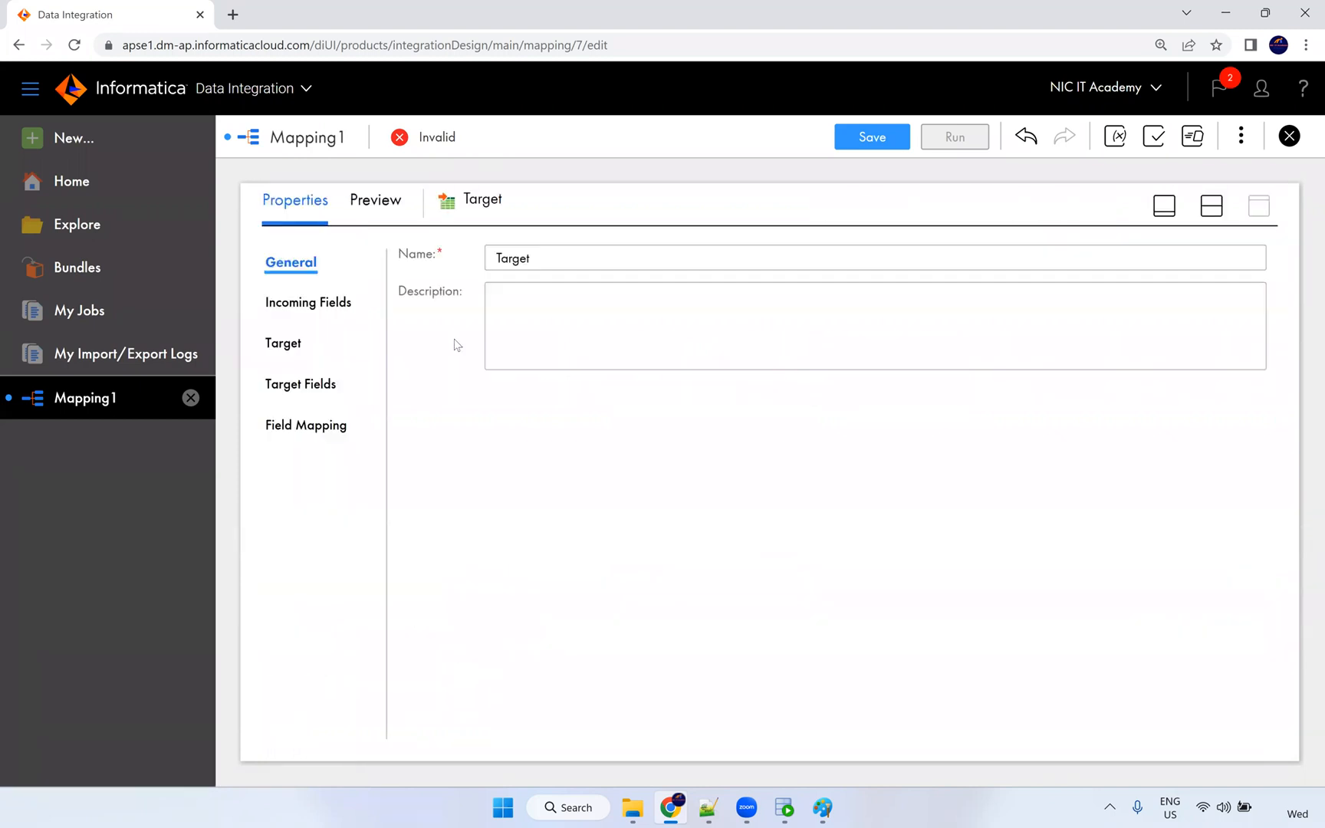
Set the Target connection to Oracle_Tgt and its object to the T_EMPLOYEES table.
left_click(295, 347)
left_click(553, 309)
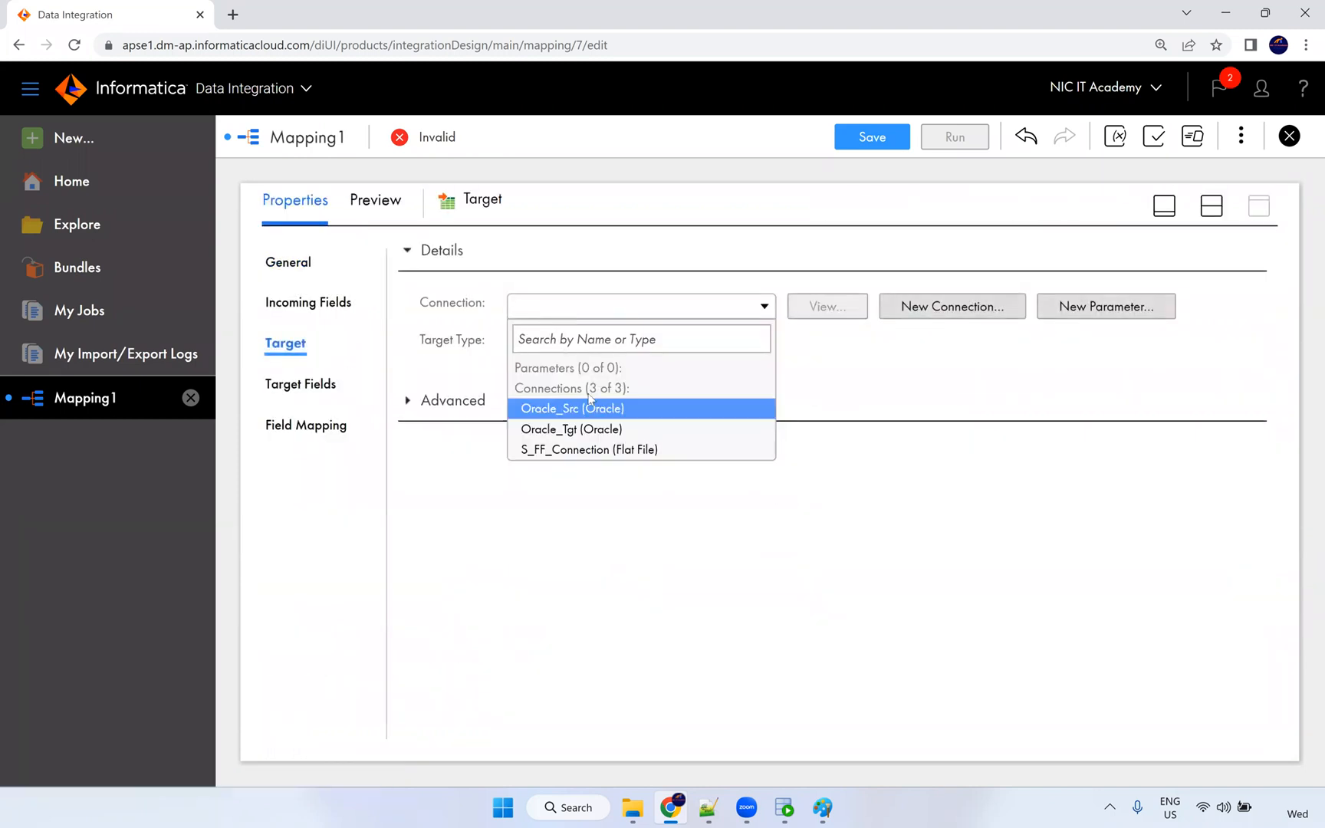
left_click(590, 429)
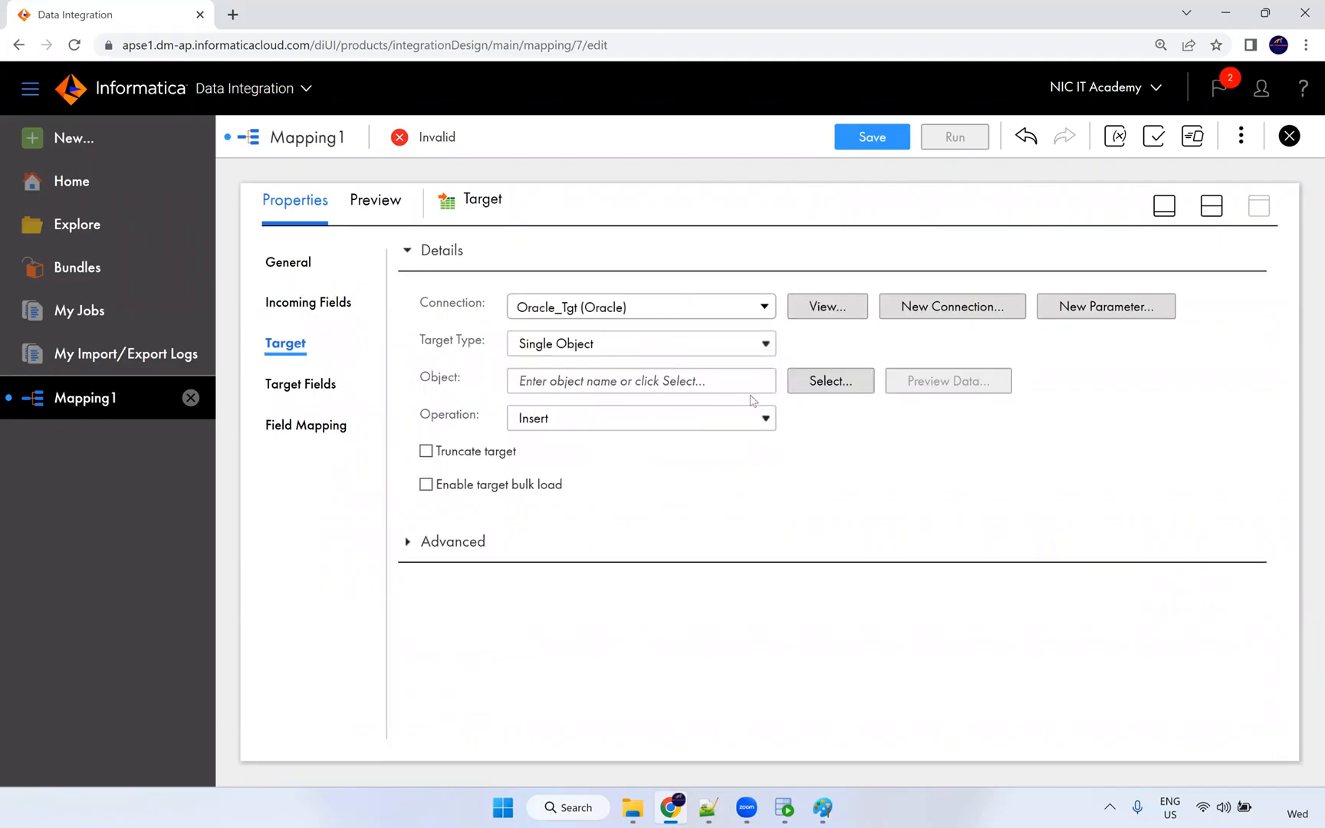
left_click(801, 383)
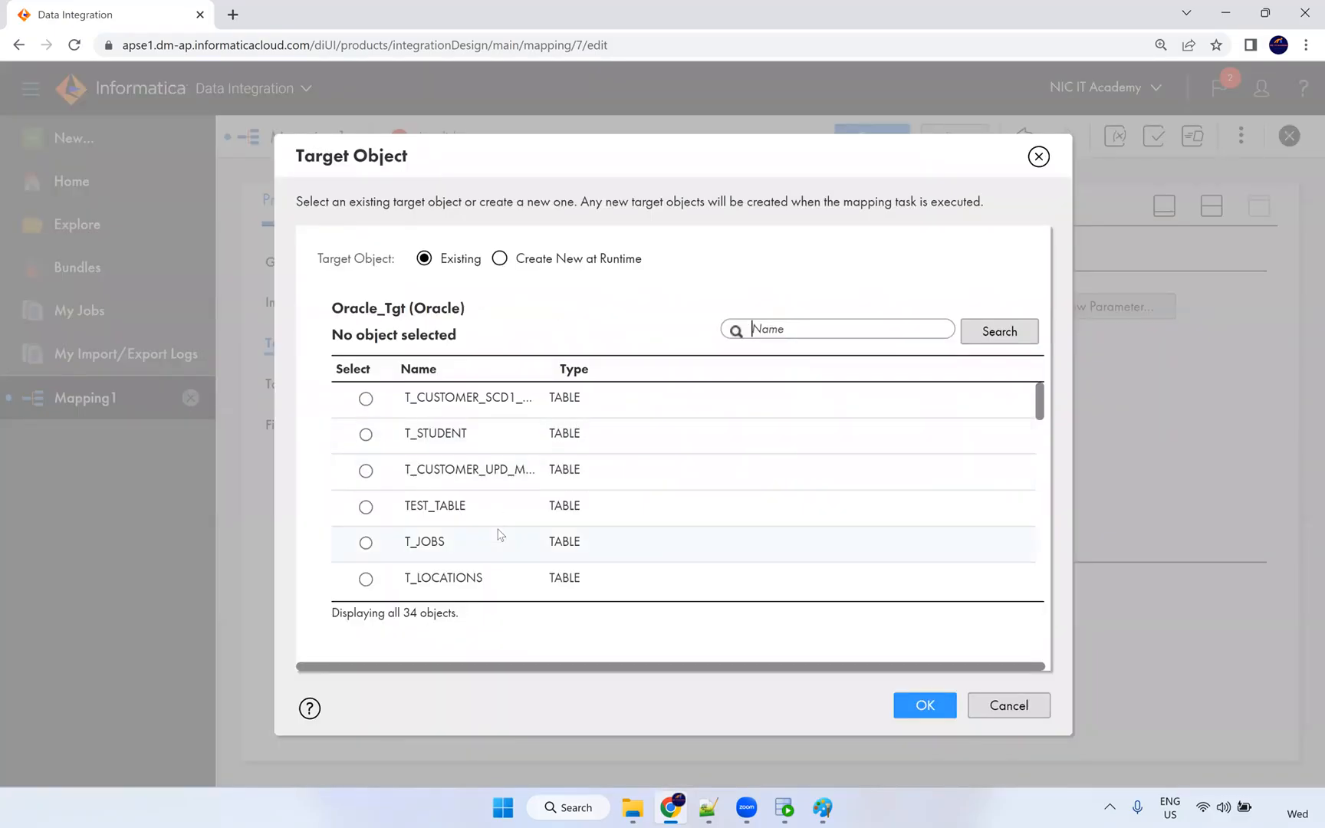
scroll(483, 556, "down", 5)
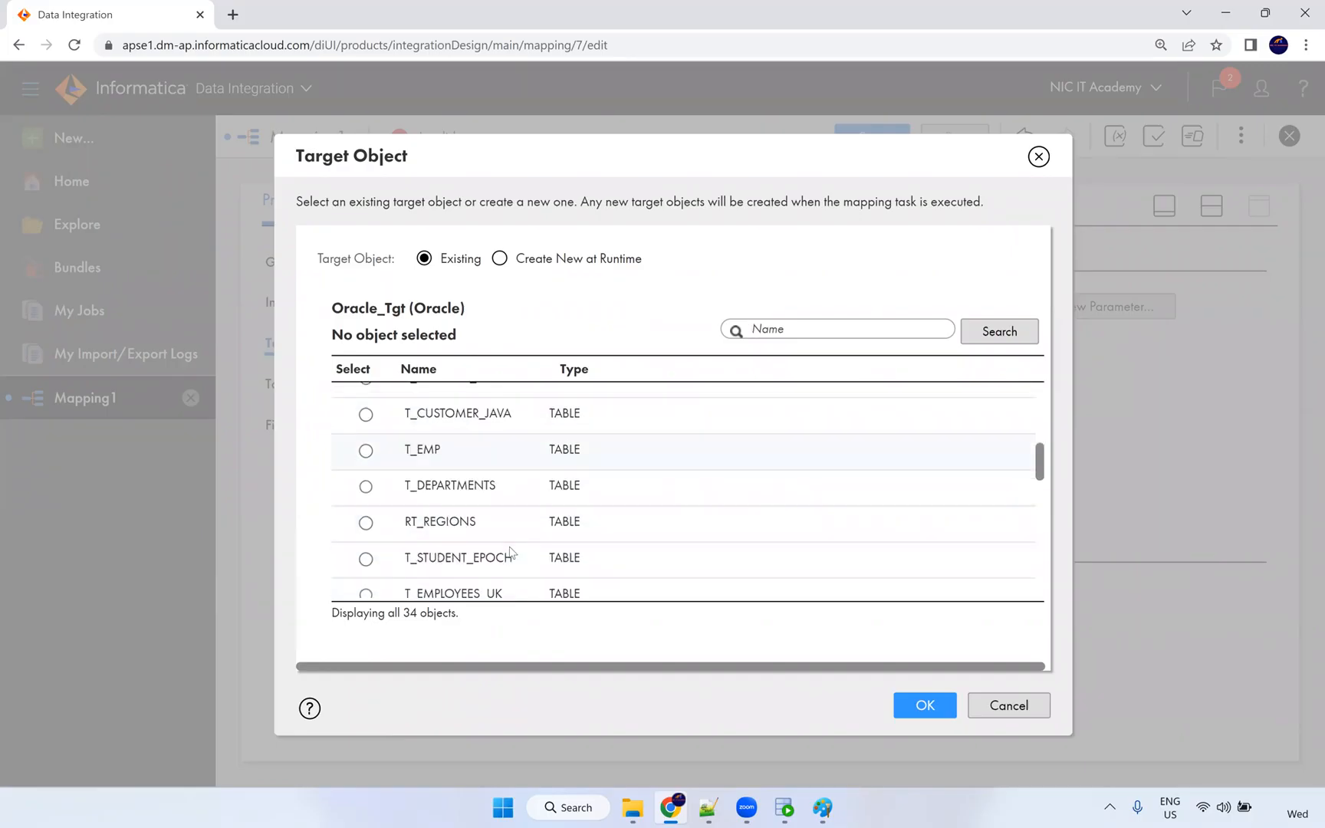
scroll(507, 541, "down", 2)
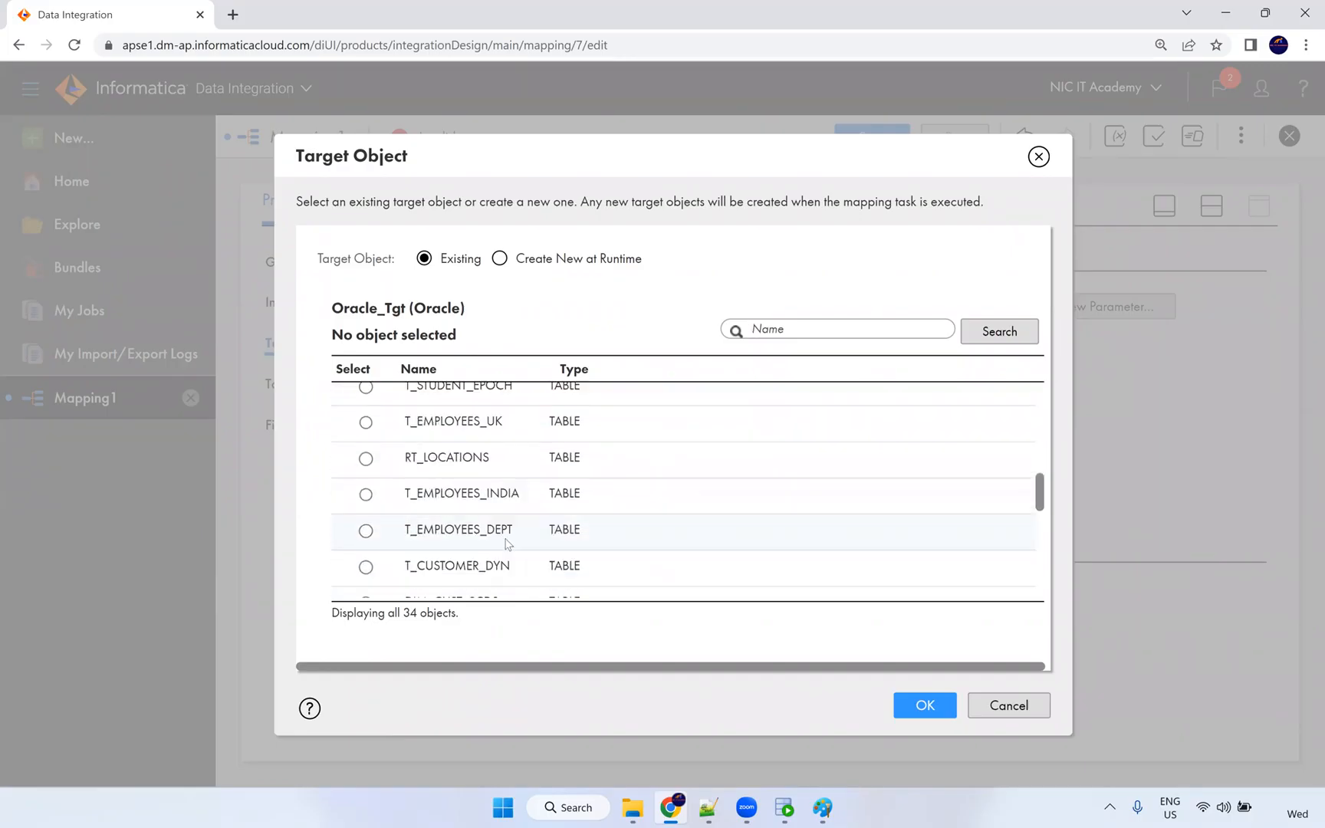
scroll(506, 543, "down", 1)
scroll(506, 522, "down", 2)
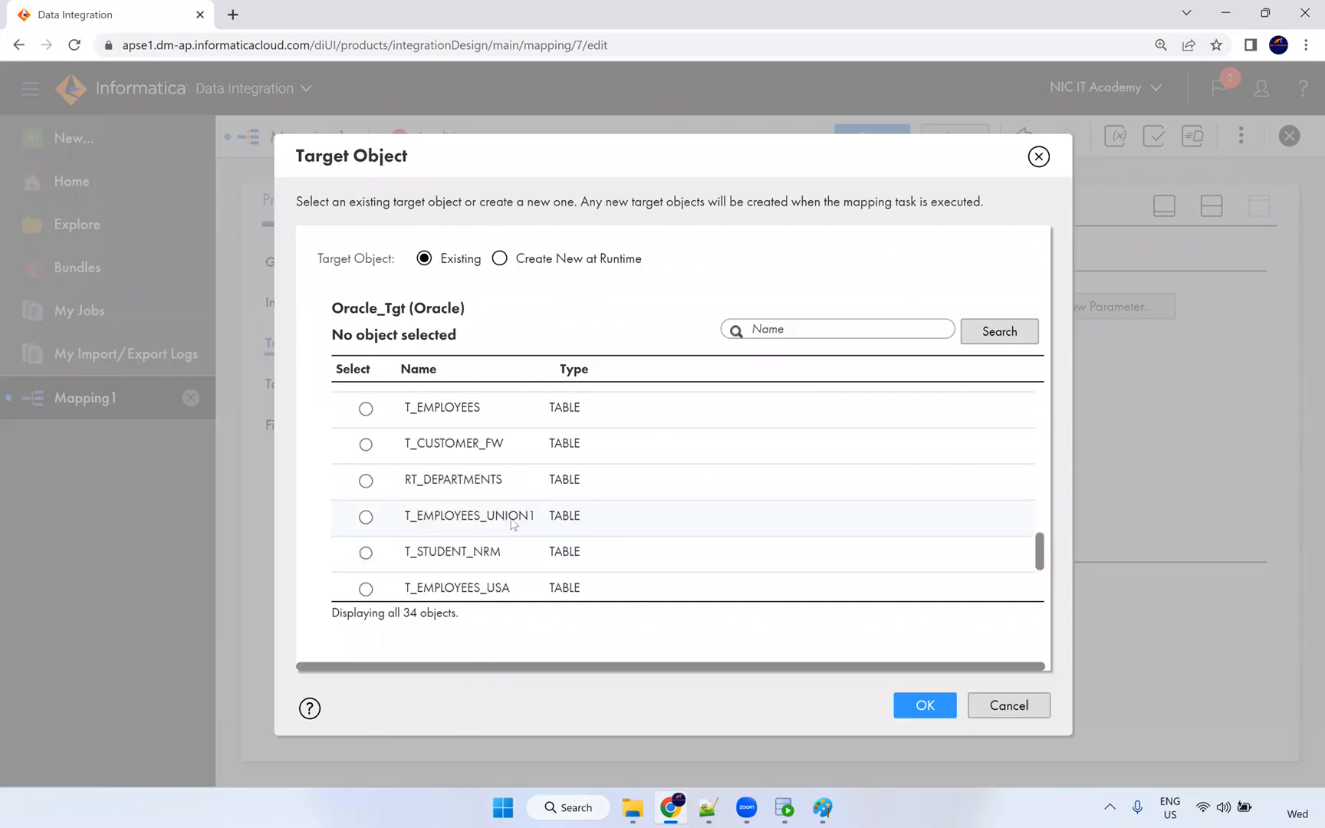
left_click(491, 407)
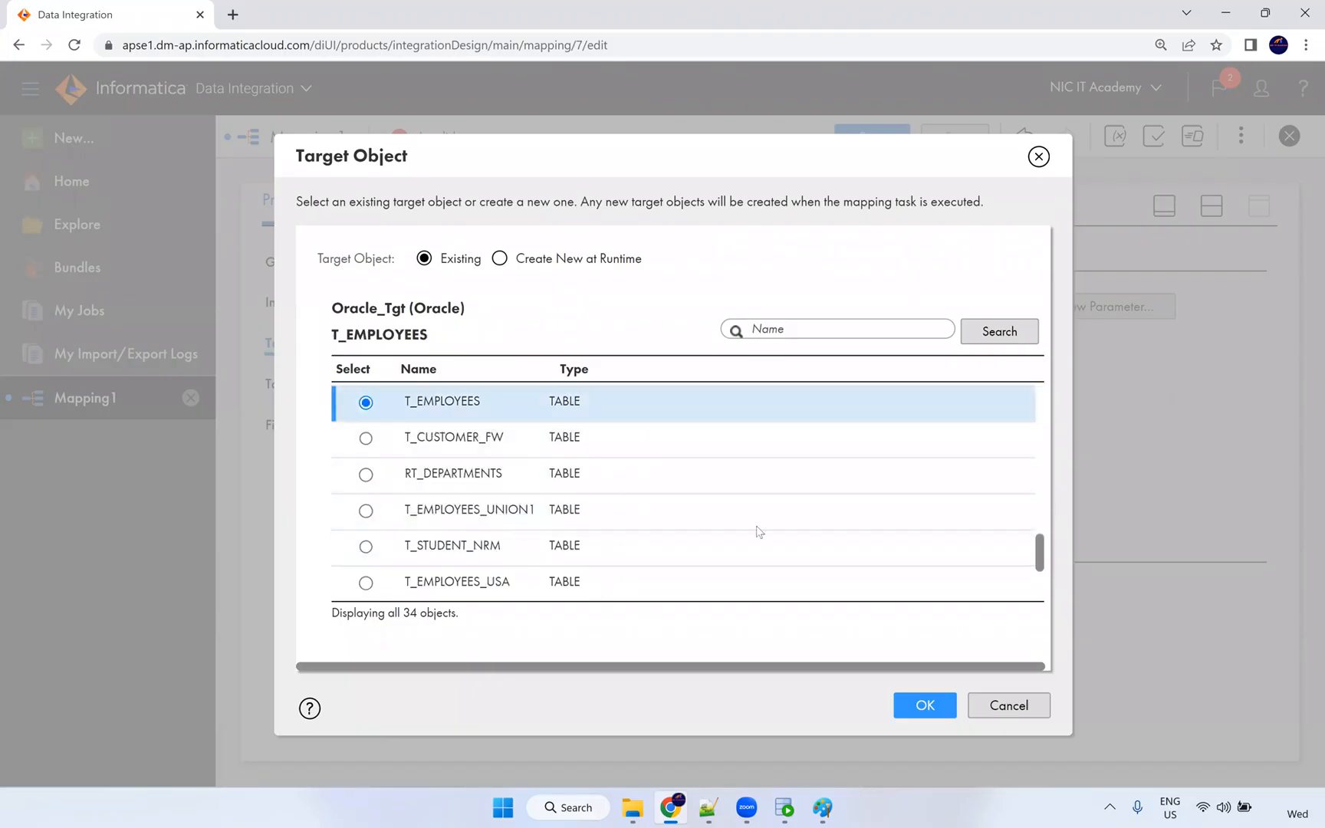
left_click(905, 704)
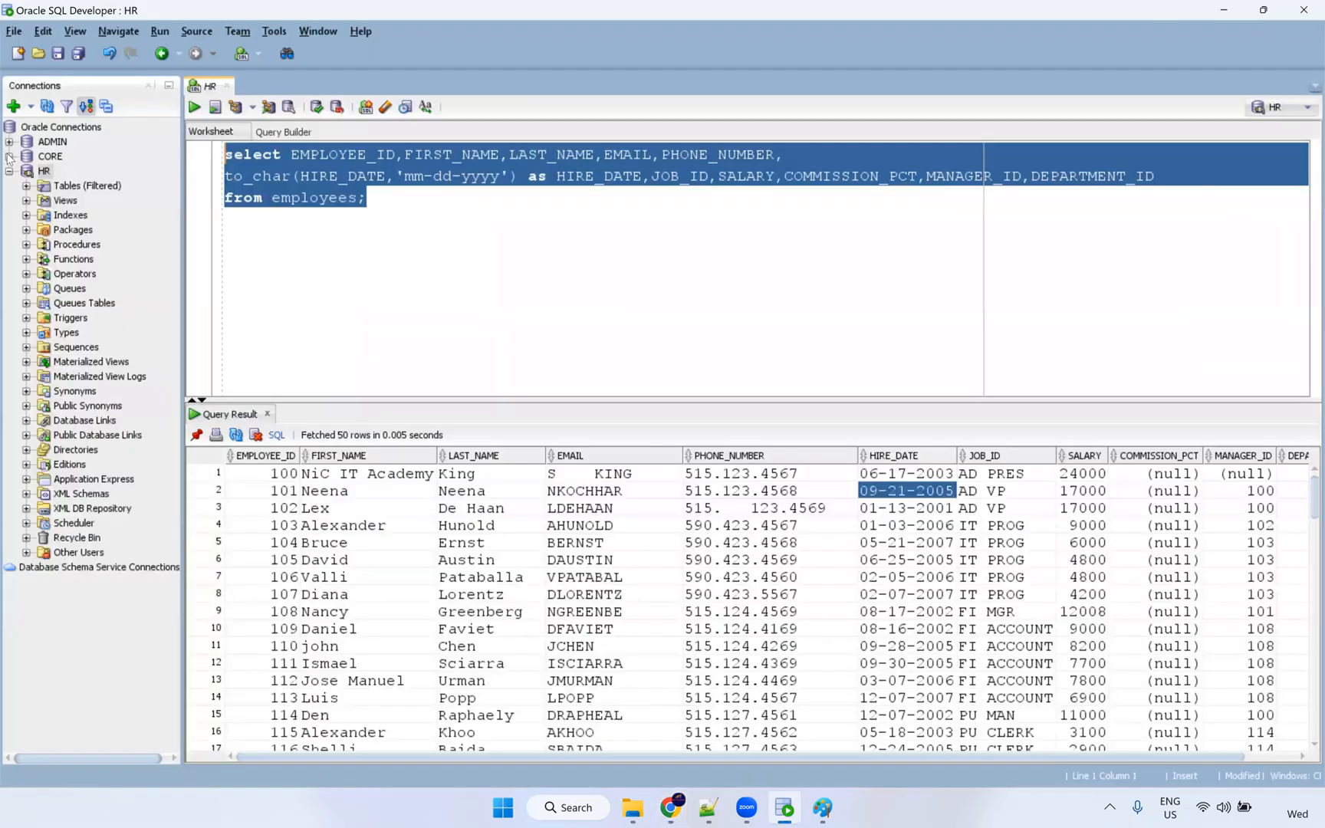
Log into the CORE connection with its password, then switch back to the browser.
type("core")
key("Return")
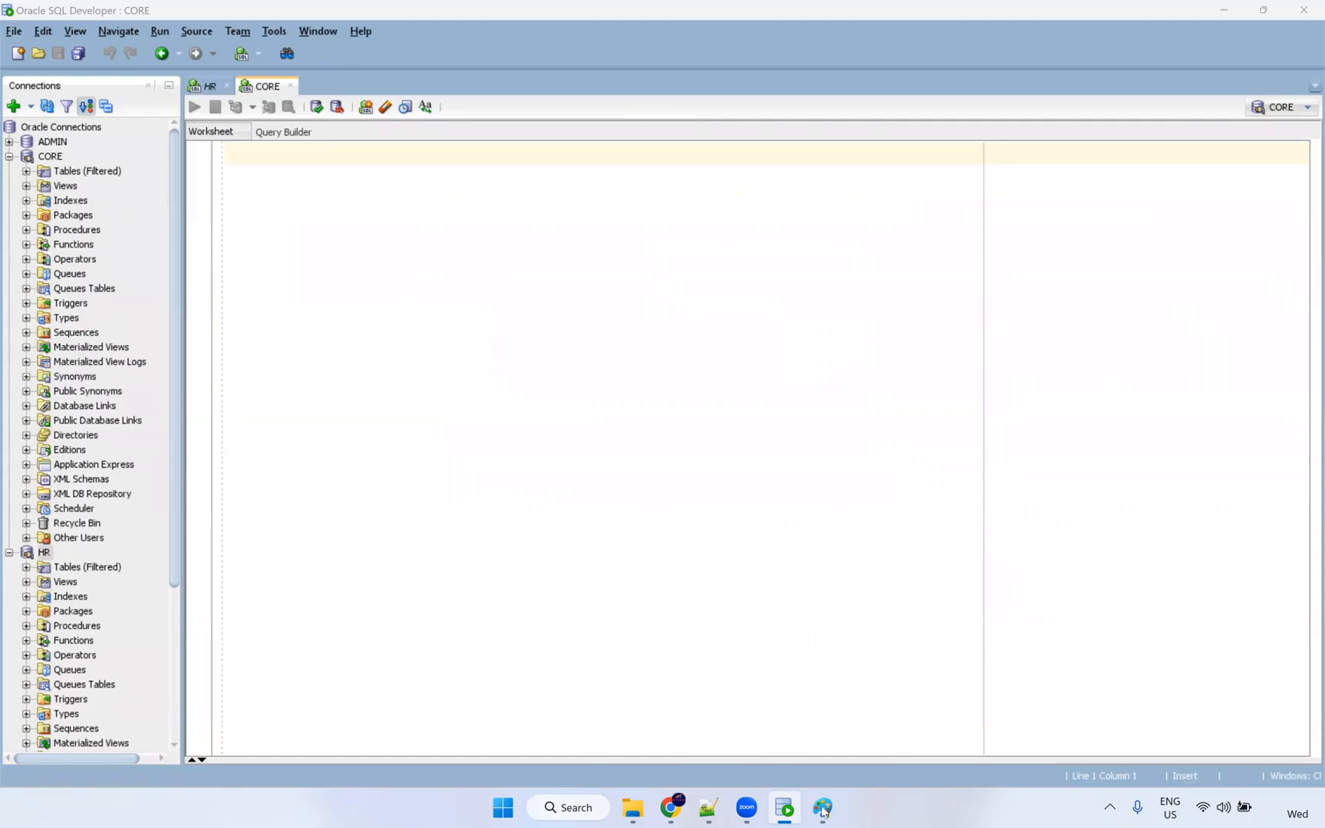
mouse_move(709, 811)
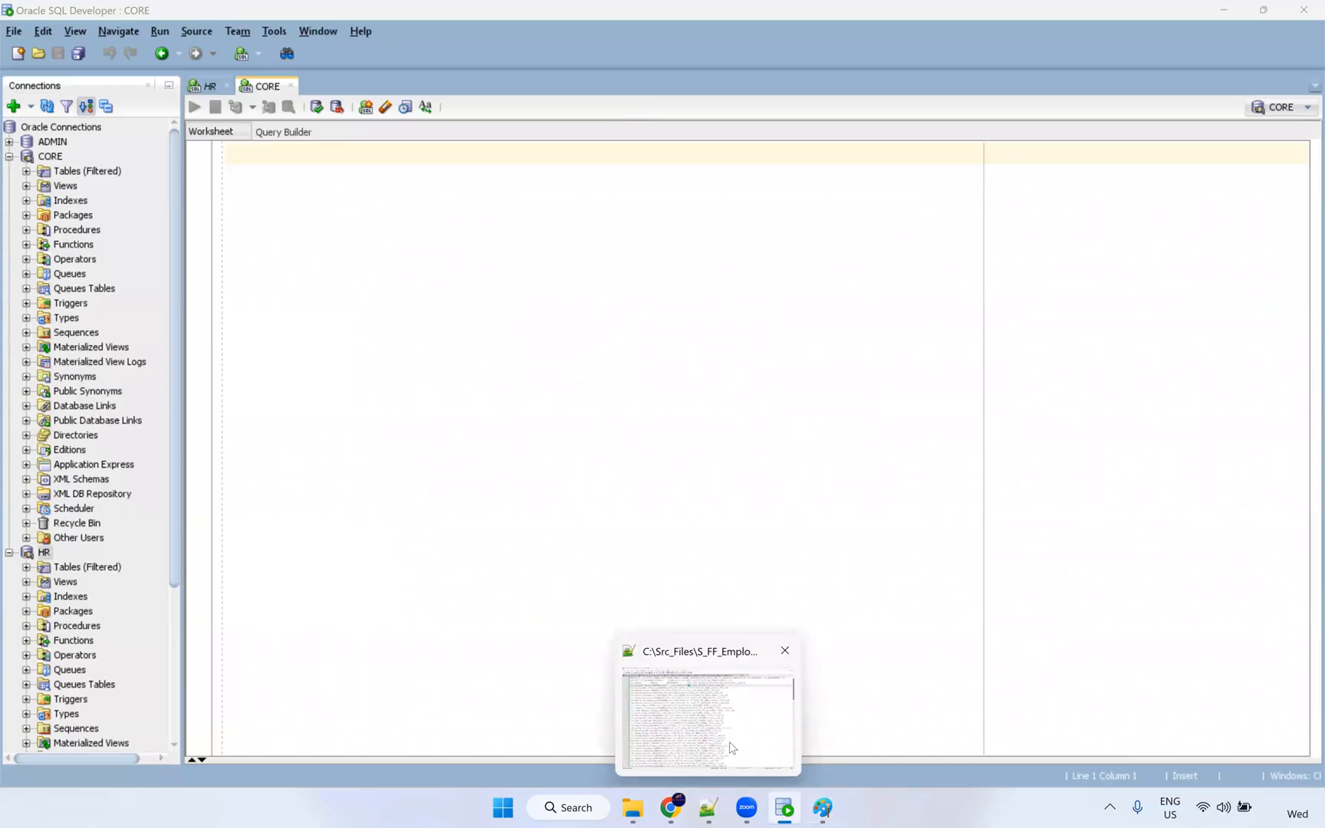
left_click(669, 809)
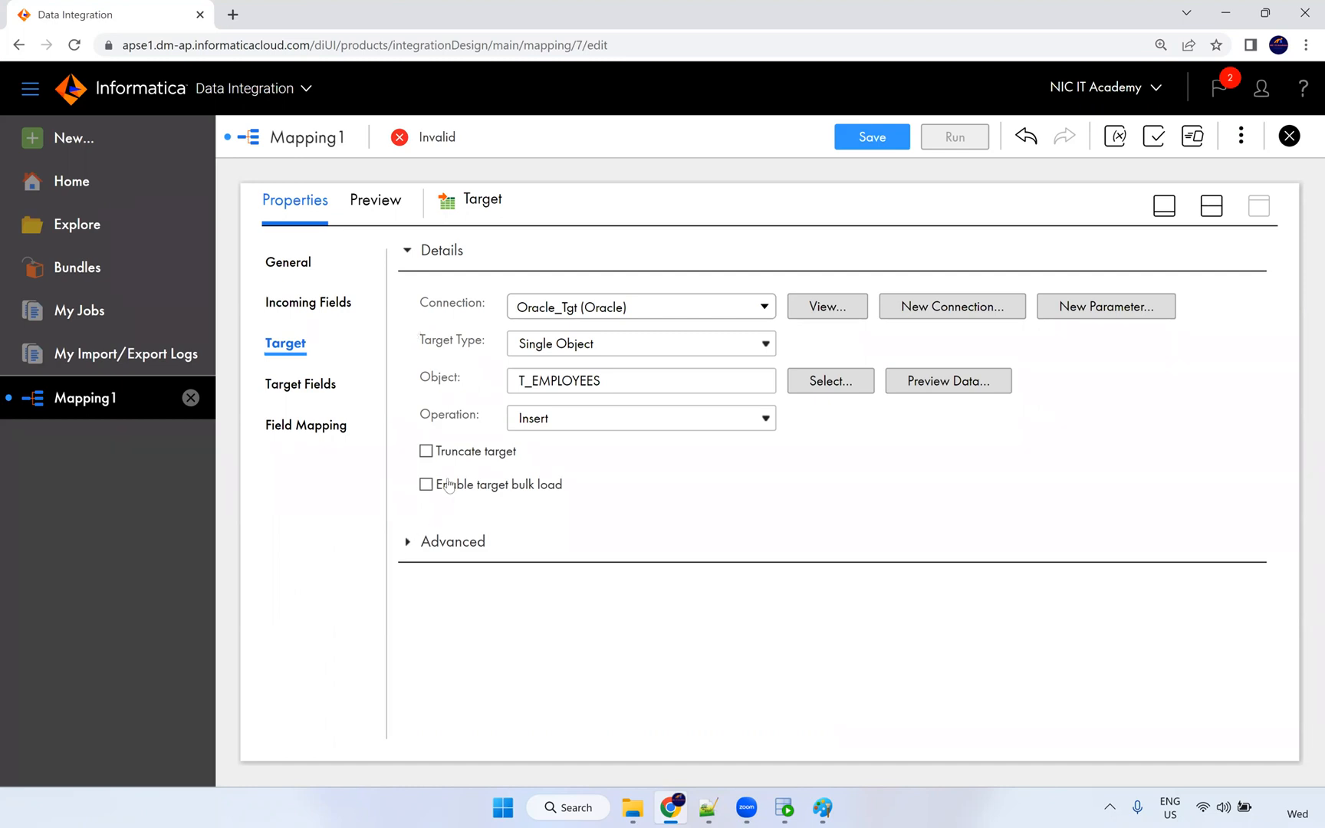
Enable Truncate target, Smart Map all 11 fields, and save m_S_FF_Employees_Data.
left_click(439, 451)
left_click(318, 425)
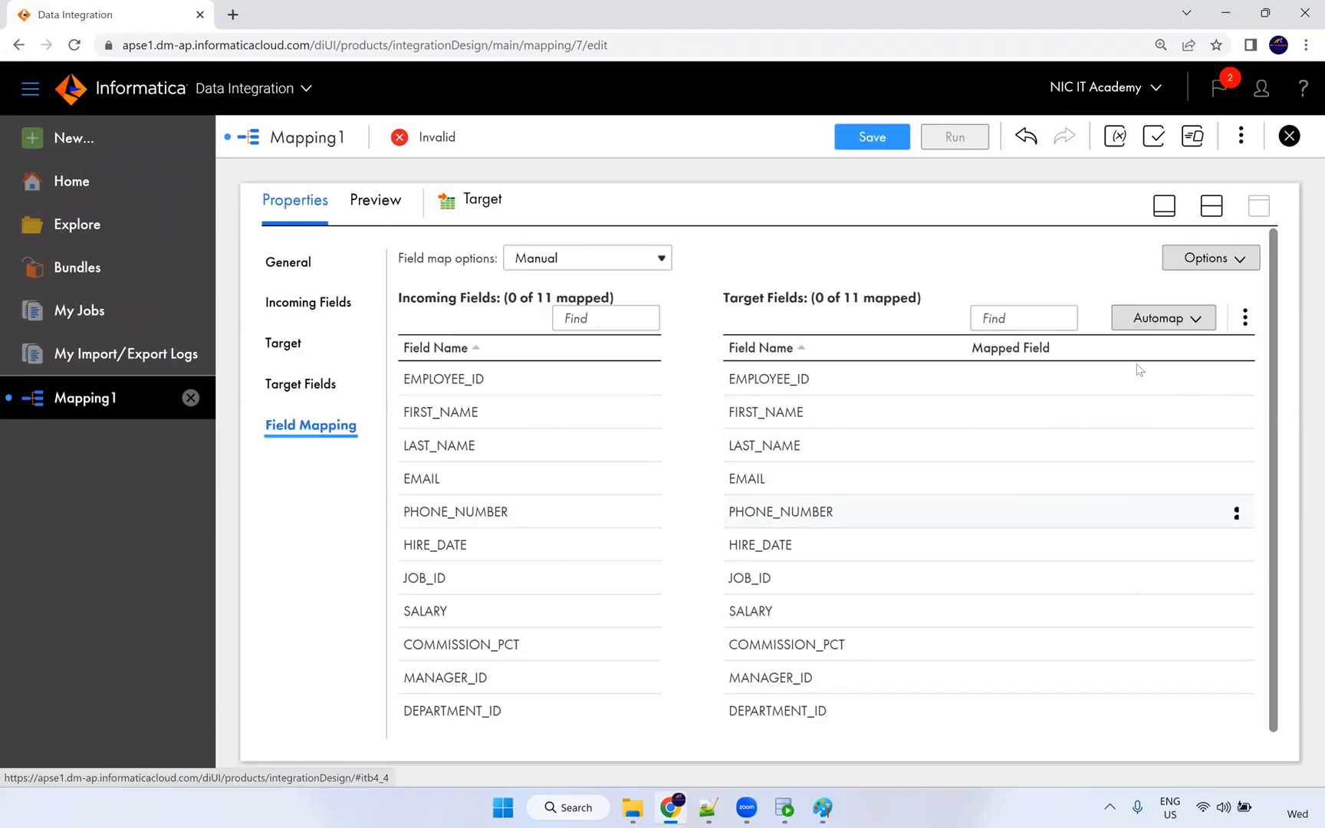
left_click(1163, 317)
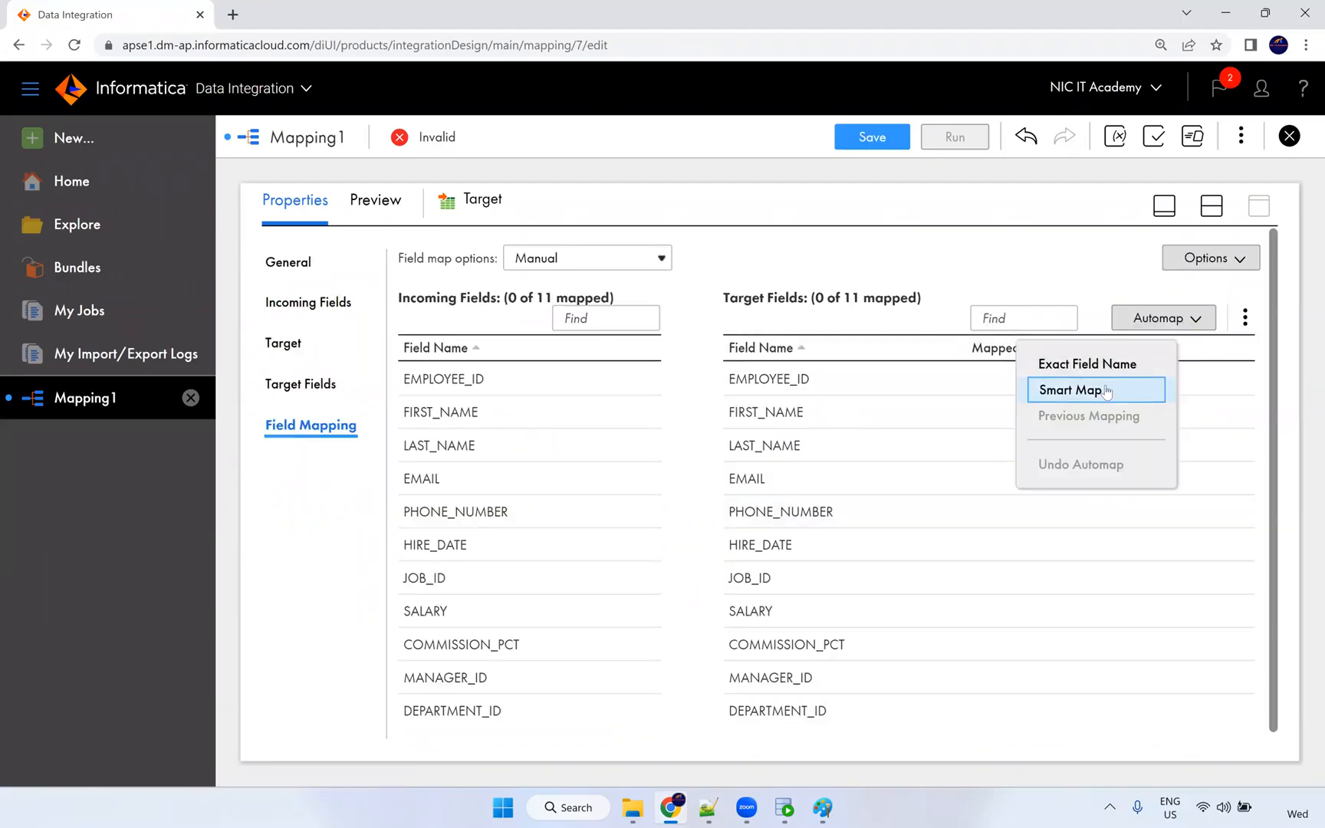
left_click(1070, 388)
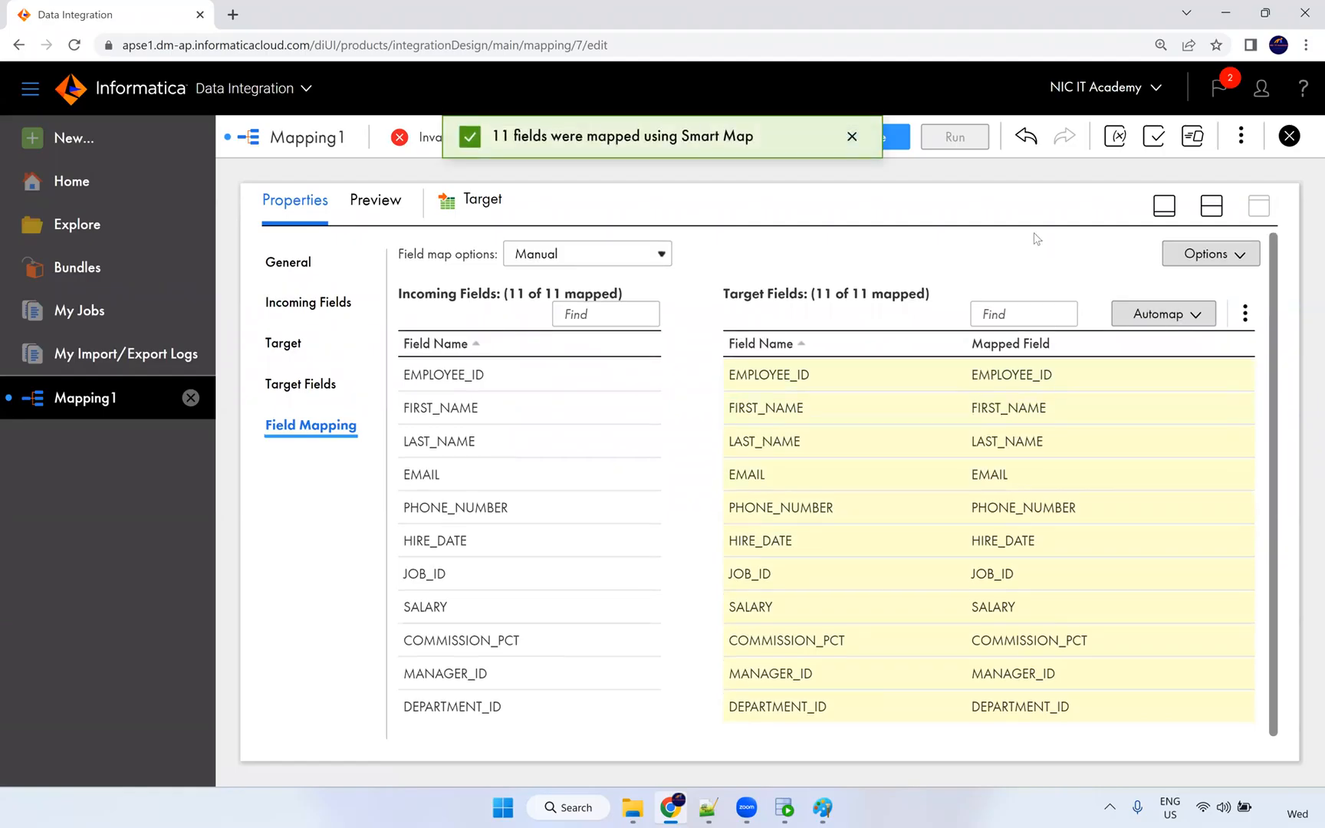
left_click(899, 136)
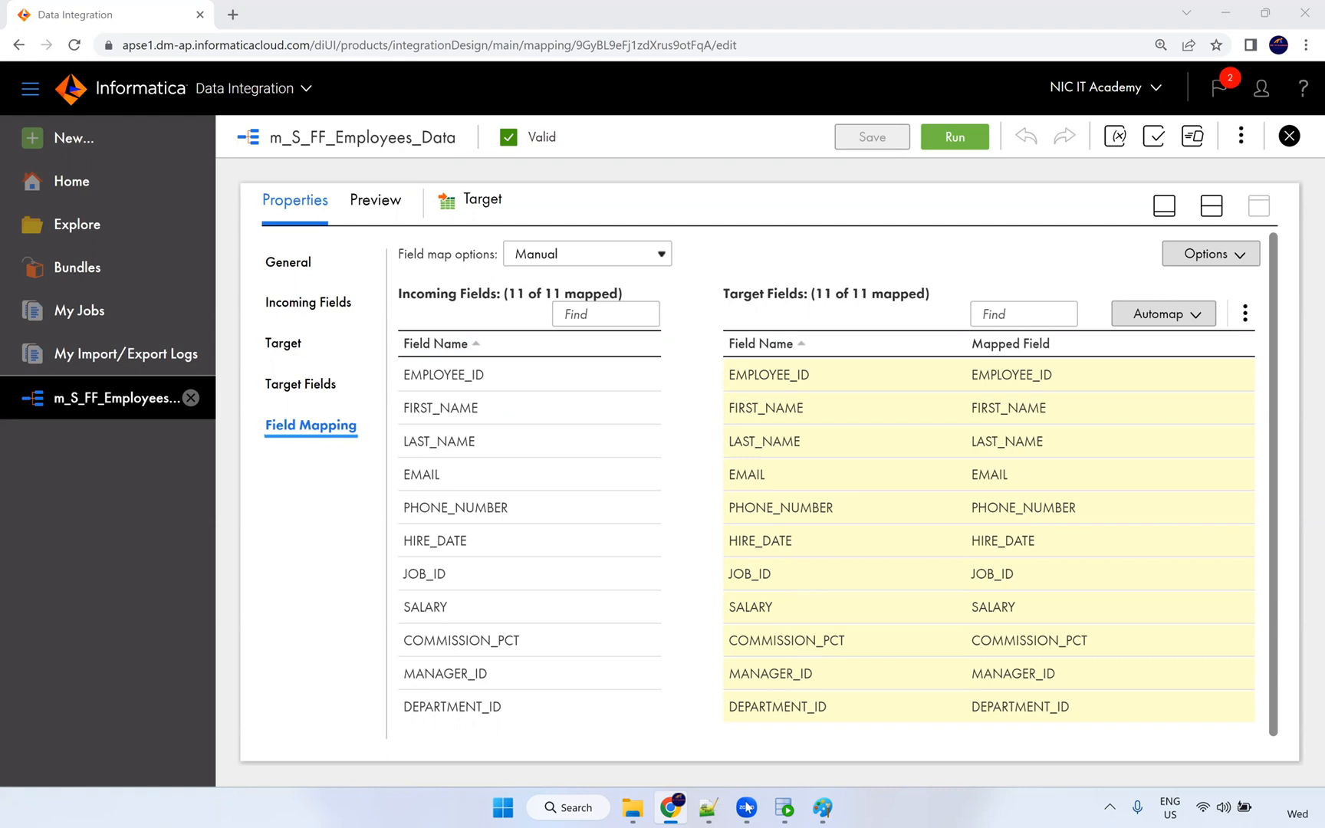
Add the red 'Powercenter --> Debugger' text label below the diagram in Paint.
left_click(822, 812)
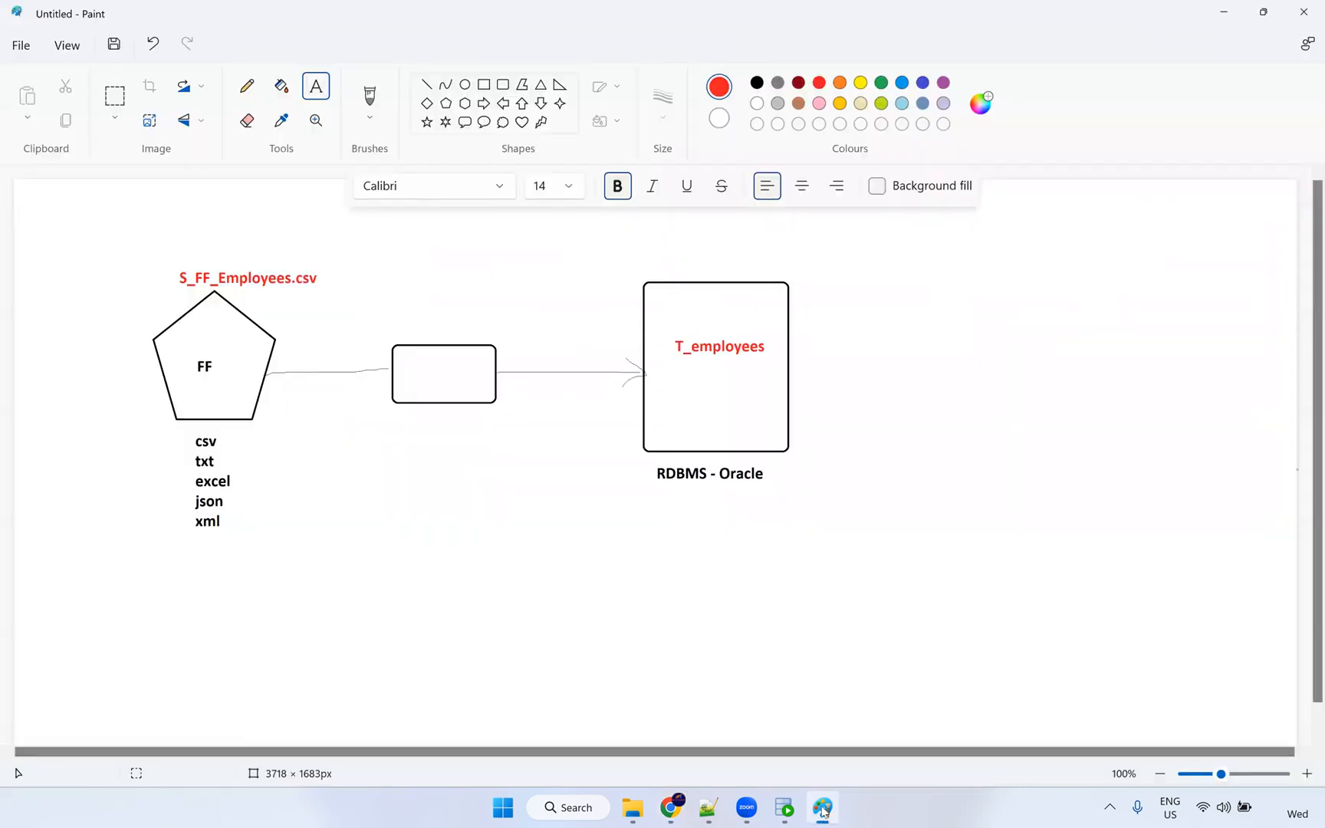
left_click(415, 657)
type("Powercenter --")
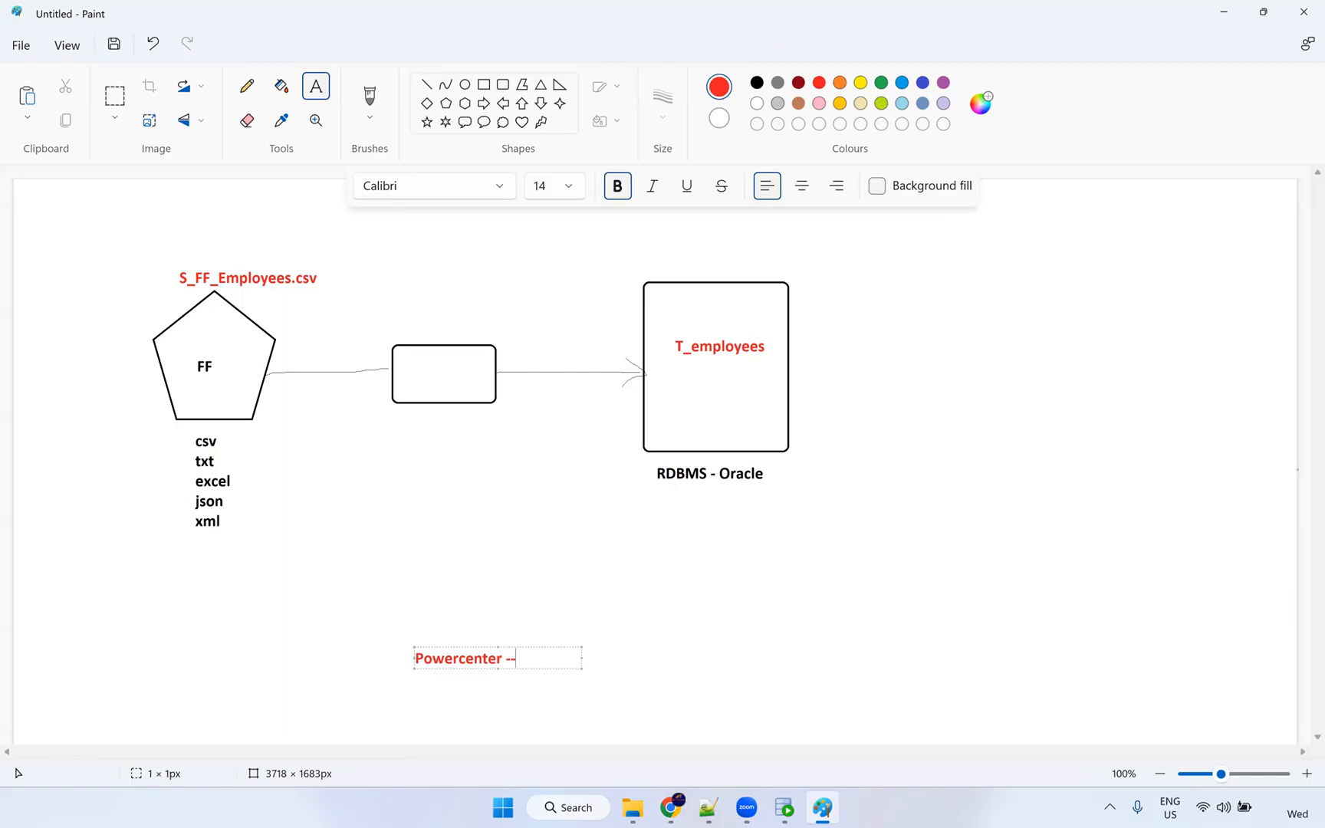
type("C")
key("BackSpace")
type("Du")
type("bugger")
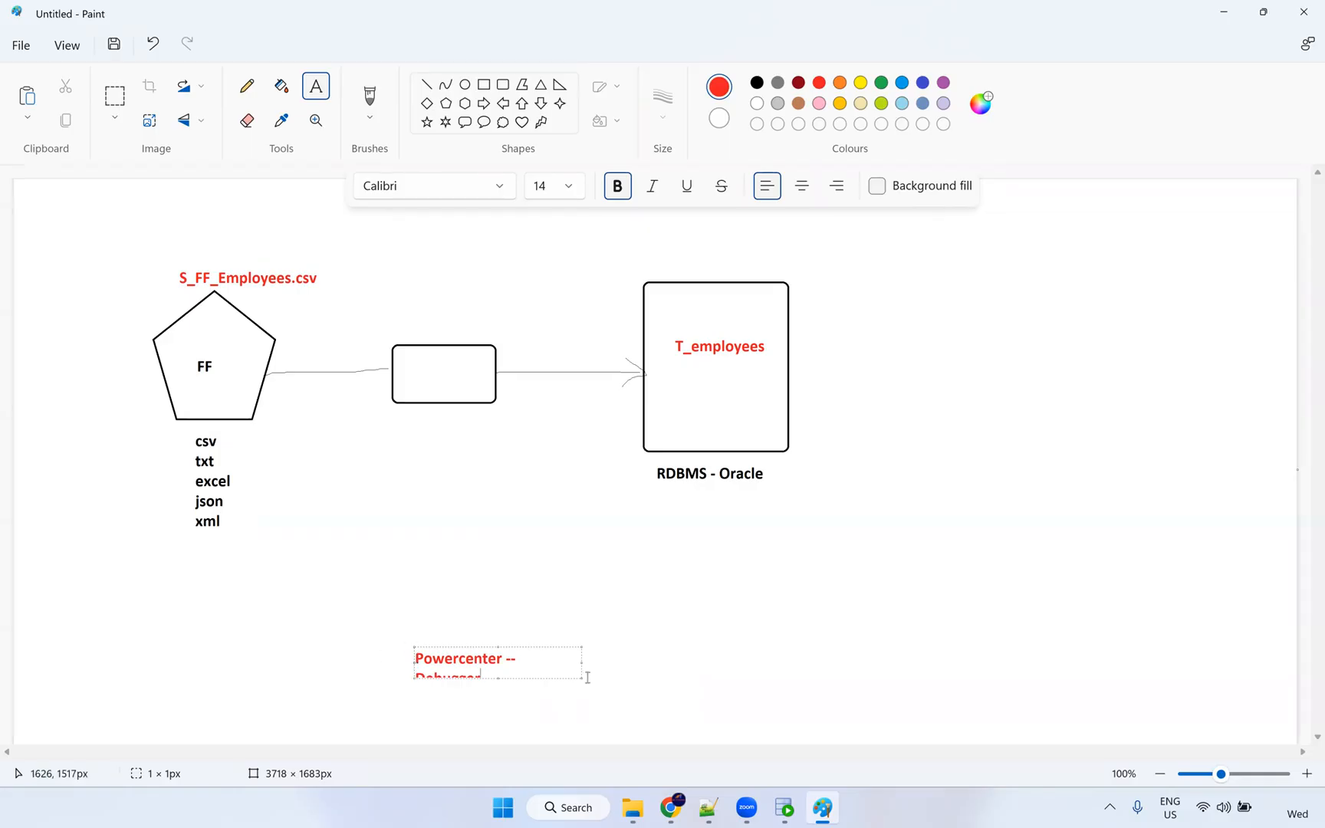
left_click_drag(580, 676, 714, 672)
left_click(575, 713)
type(">")
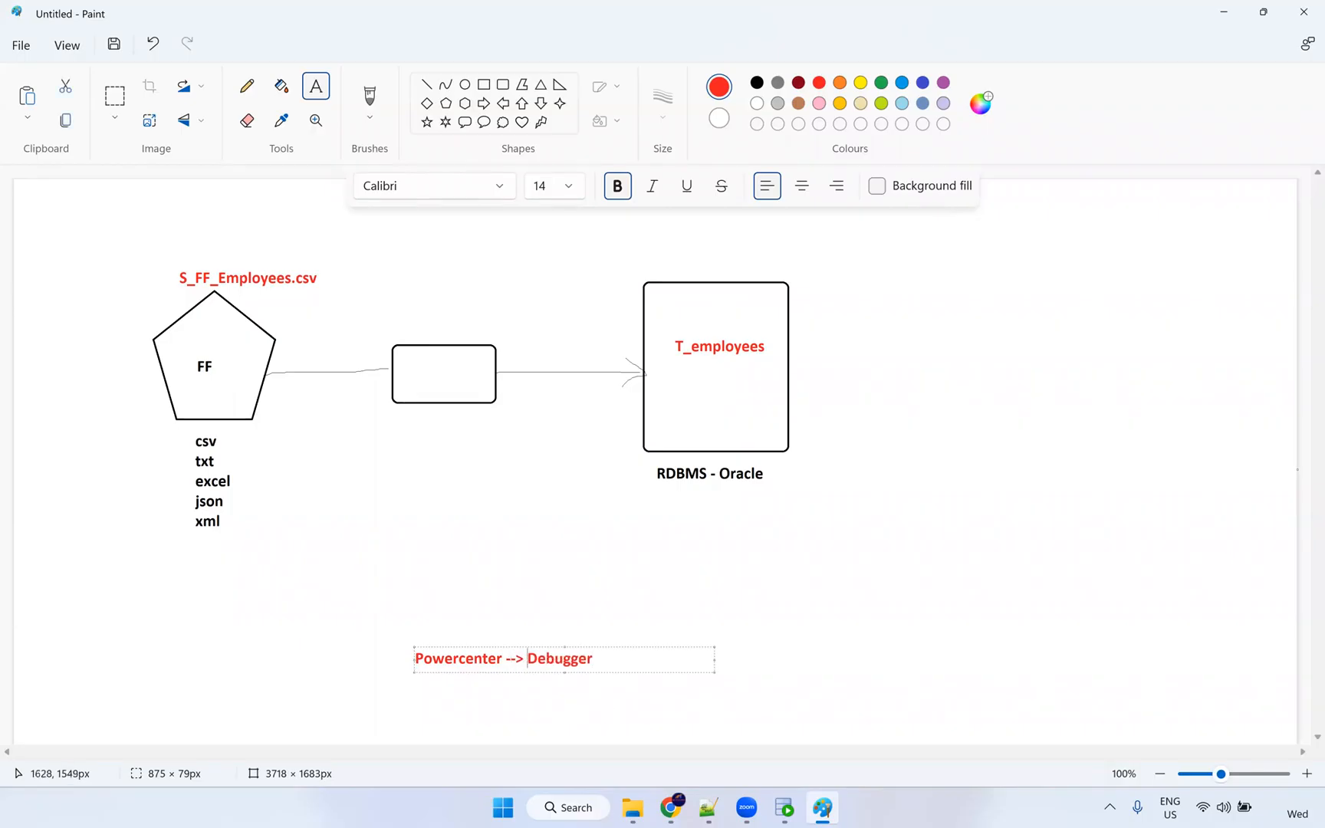
left_click(429, 700)
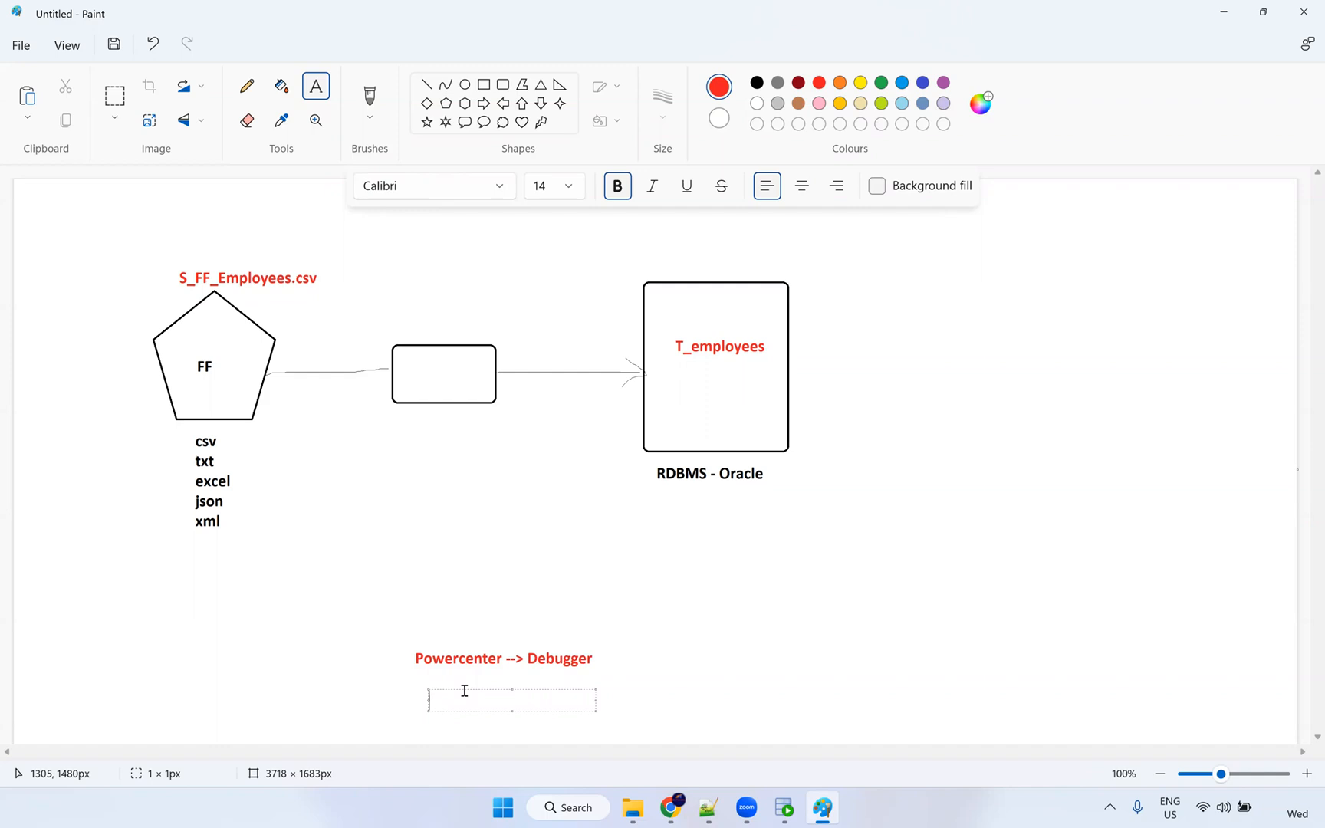
Add a green 'IICS - Preview Data' label beneath it and return to the browser.
left_click(881, 83)
type("IICS - -Preview Data")
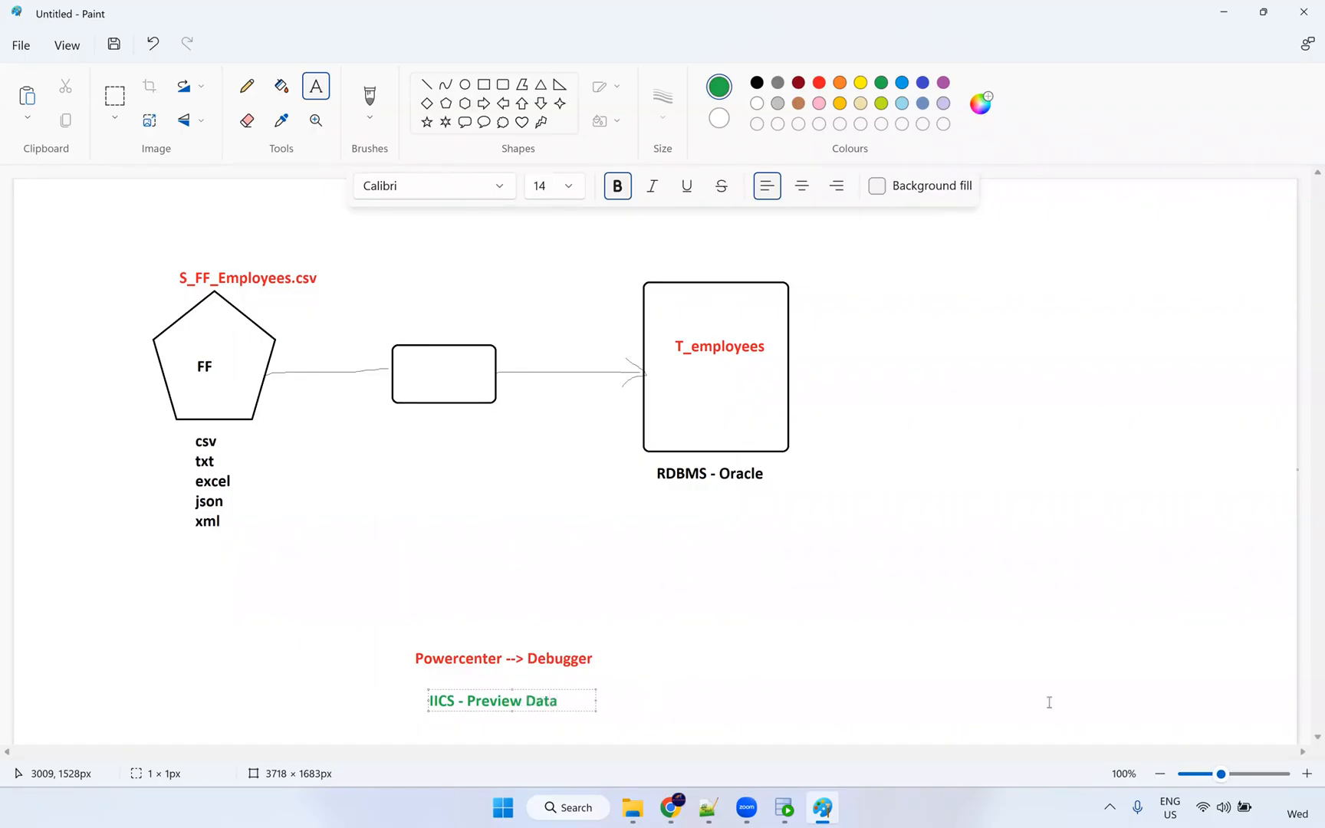
left_click(498, 687)
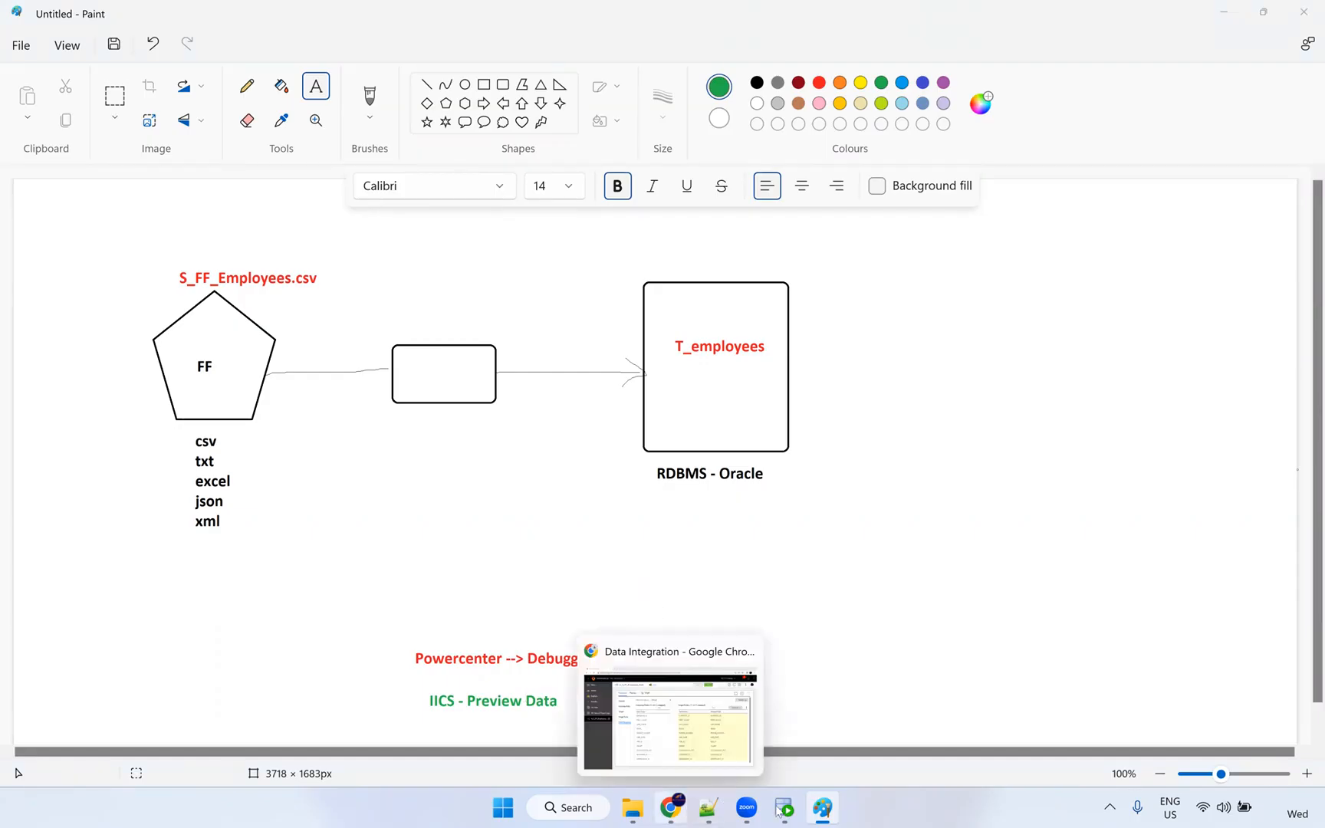
left_click(668, 808)
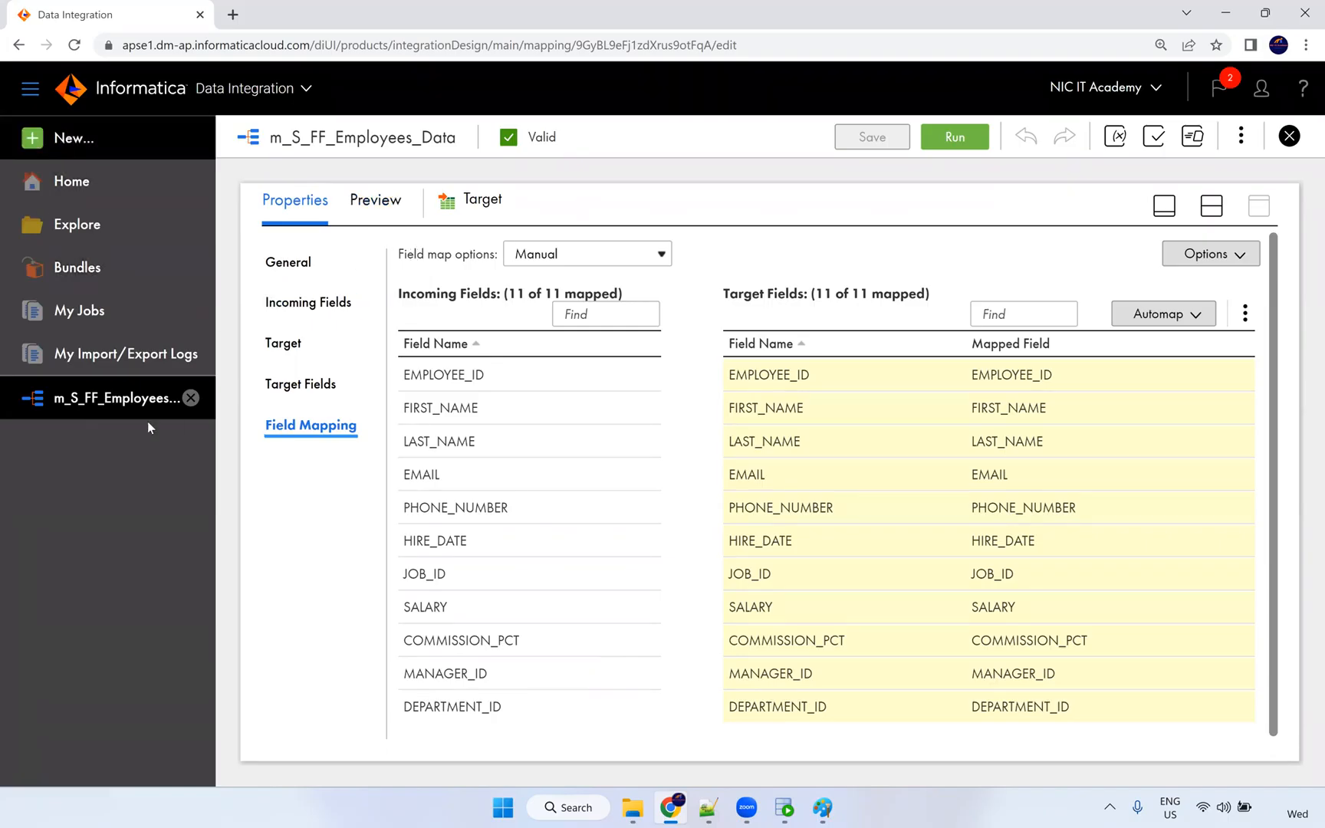
Open the New Asset dialog from the sidebar's New… button.
left_click(68, 150)
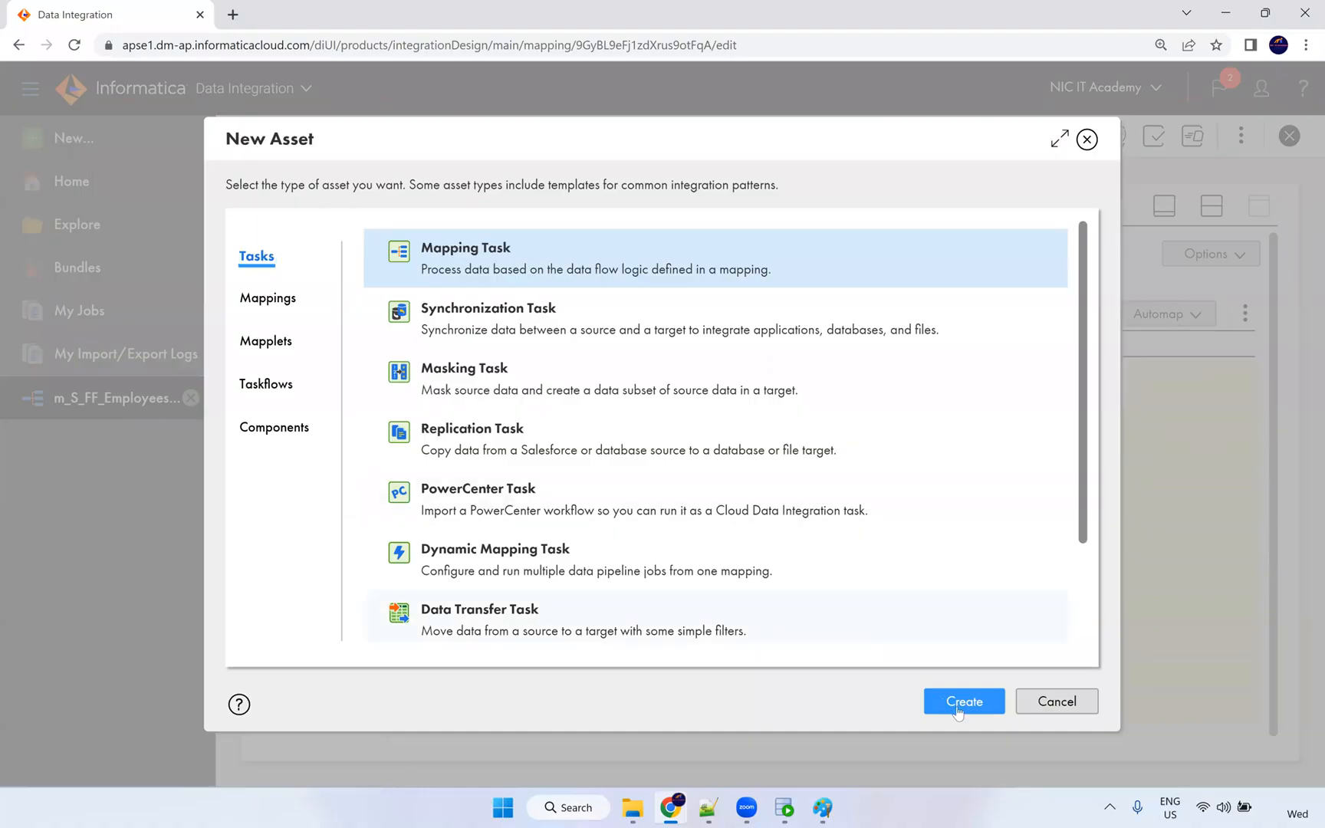
Create a new mapping task named mt_S_FF_Employees_Data.
left_click(959, 712)
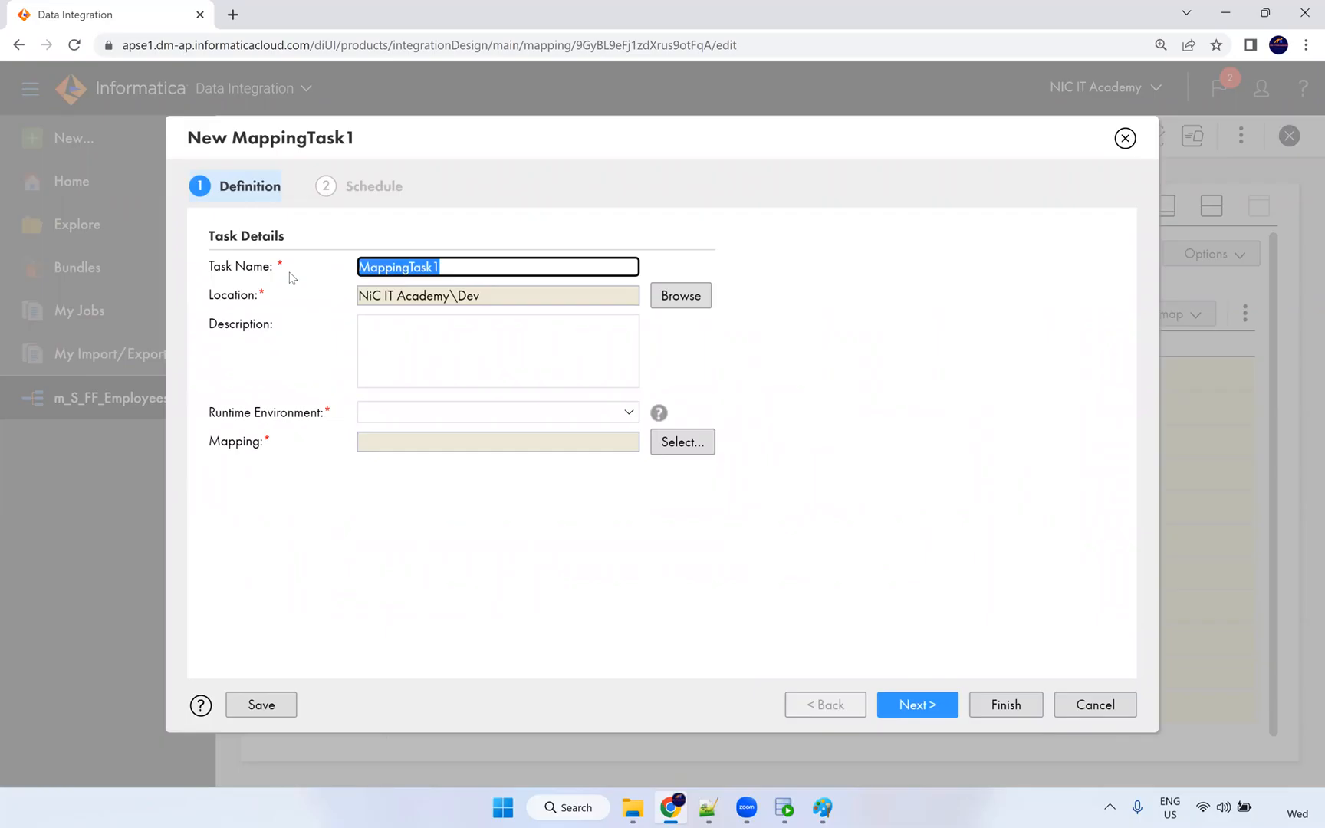
type("mc")
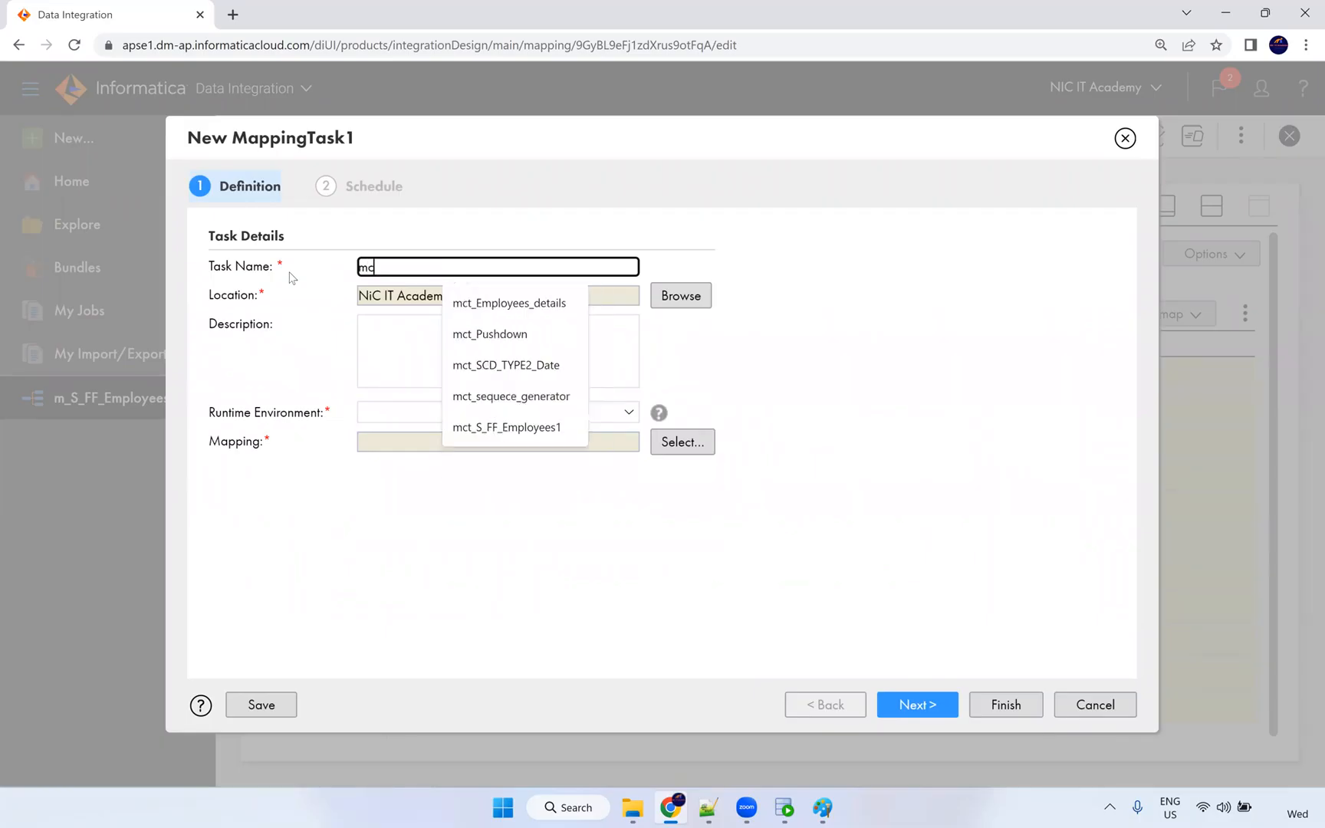
key("BackSpace")
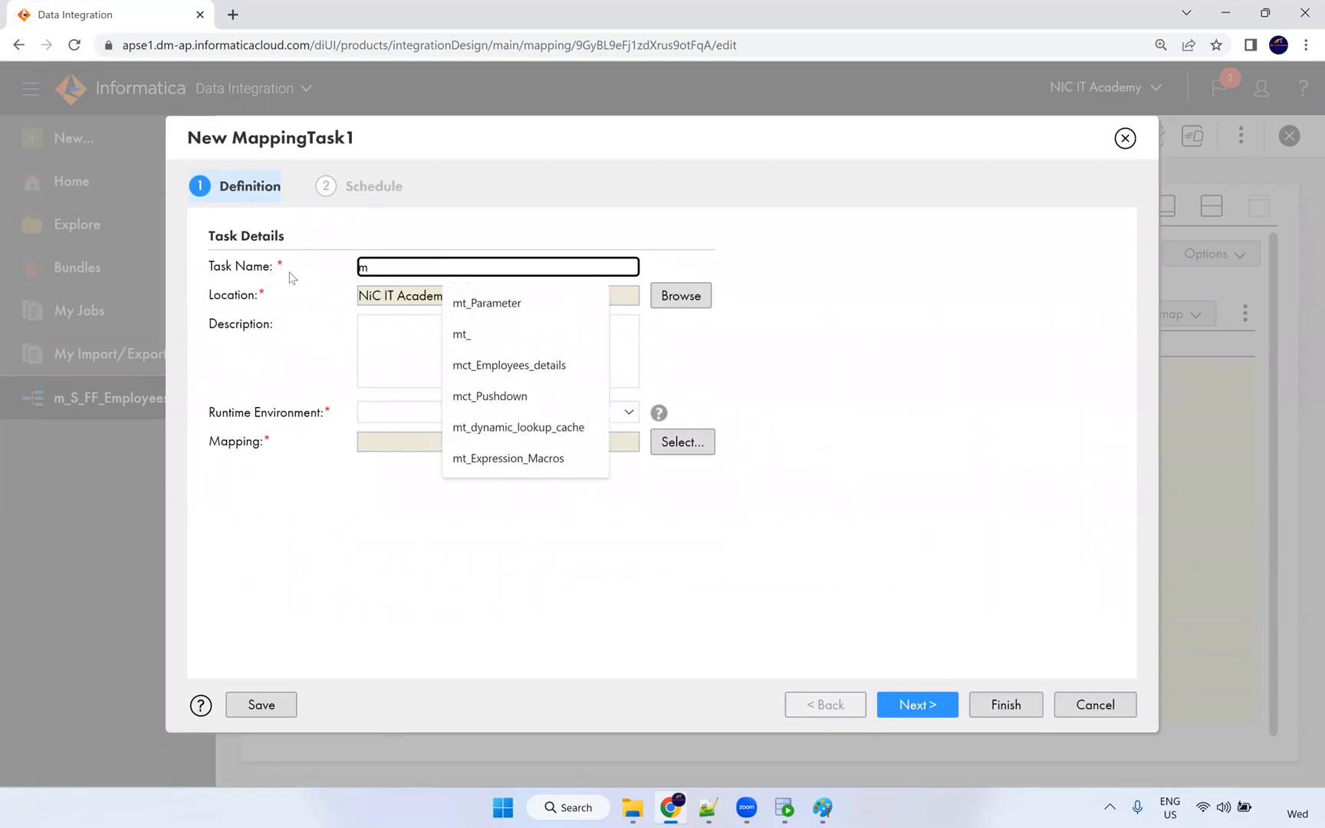
type("t_")
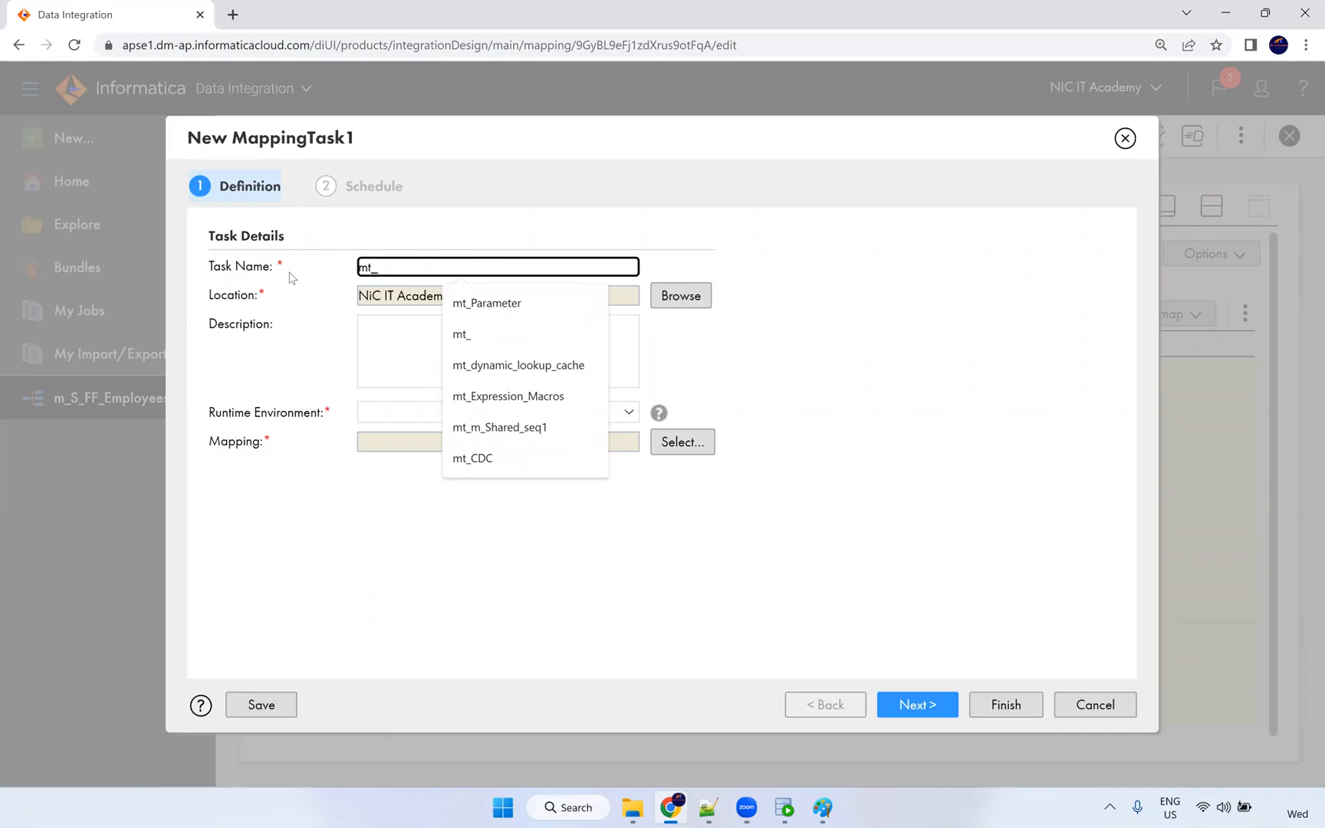
type("S_FF_Employees")
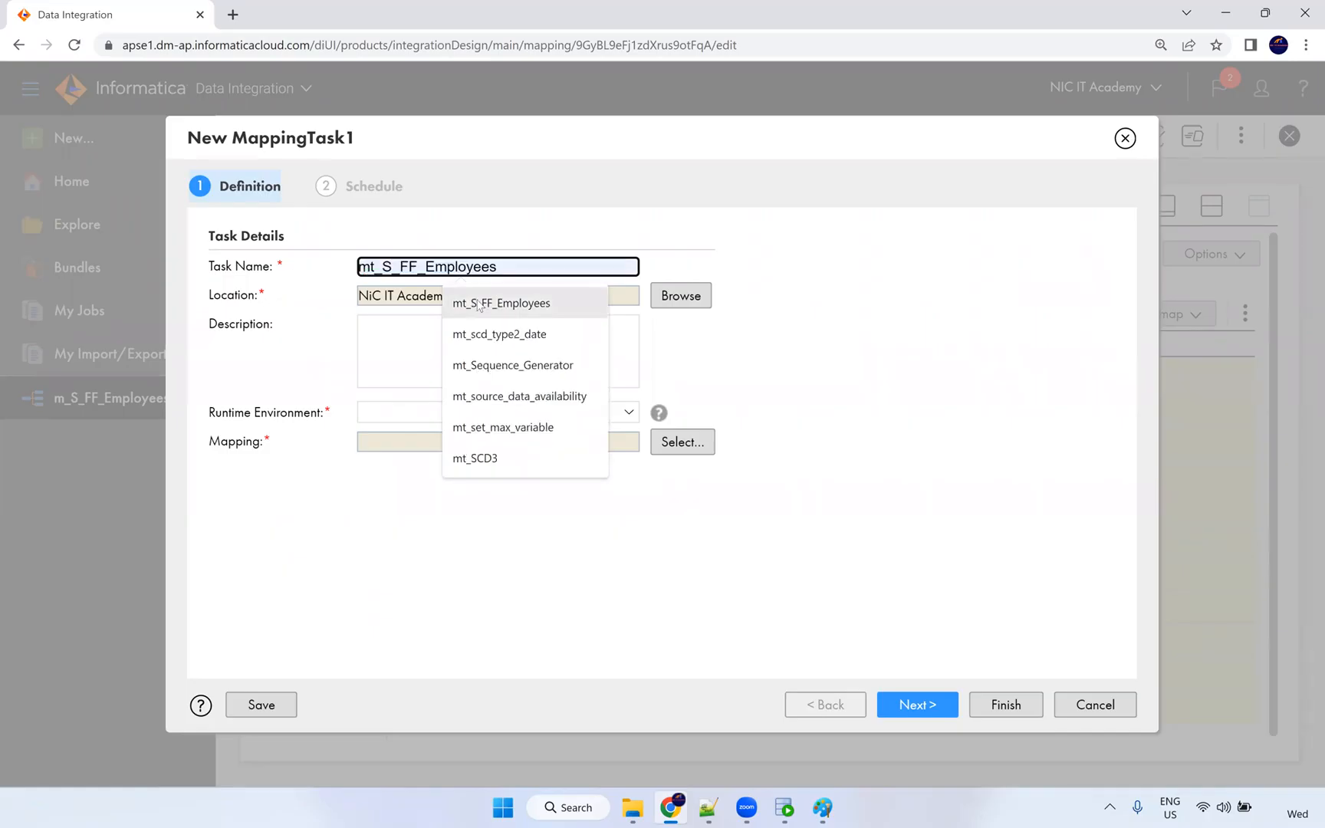
left_click(490, 293)
type("_Data")
left_click(726, 401)
left_click(440, 346)
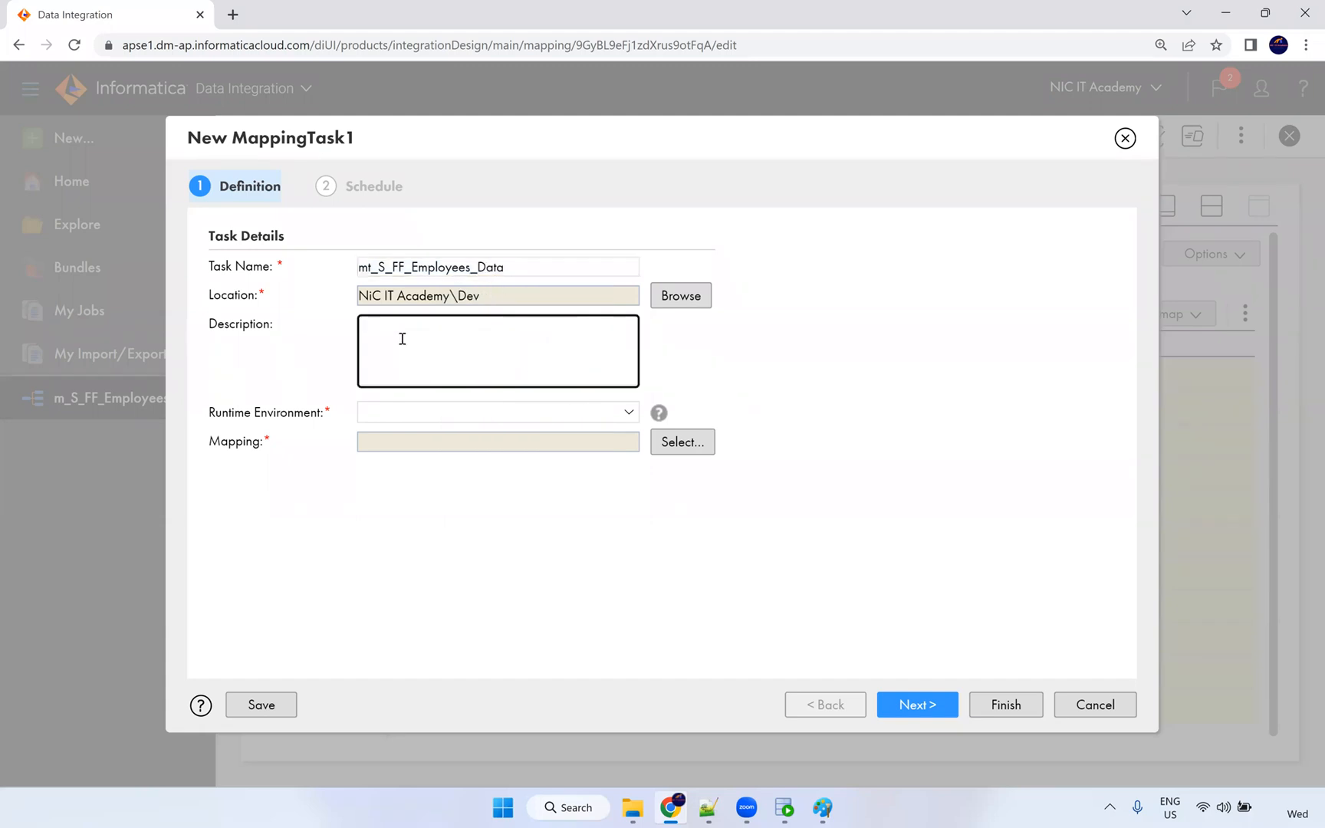
Set the runtime environment to NIC and the mapping to m_S_FF_Employees_Data.
left_click(400, 417)
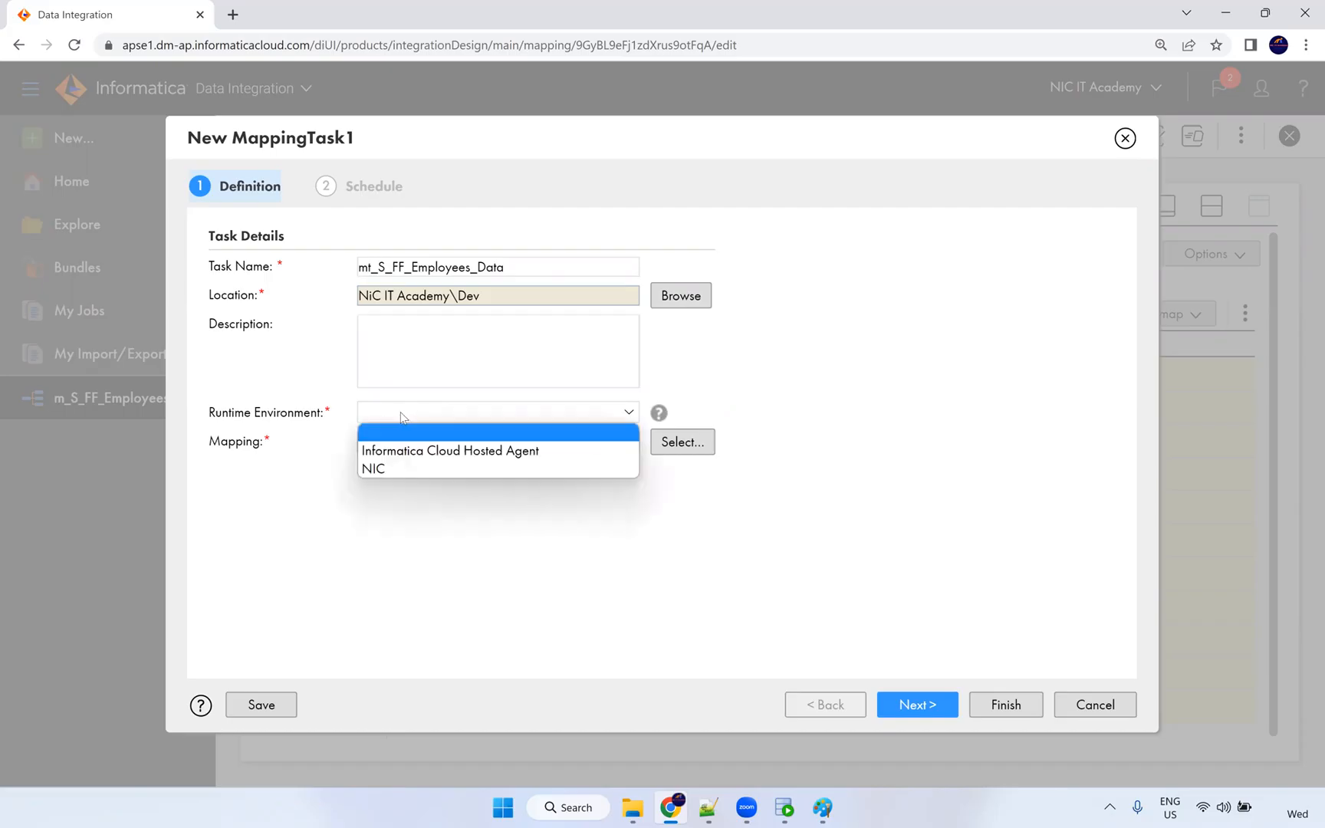
left_click(380, 470)
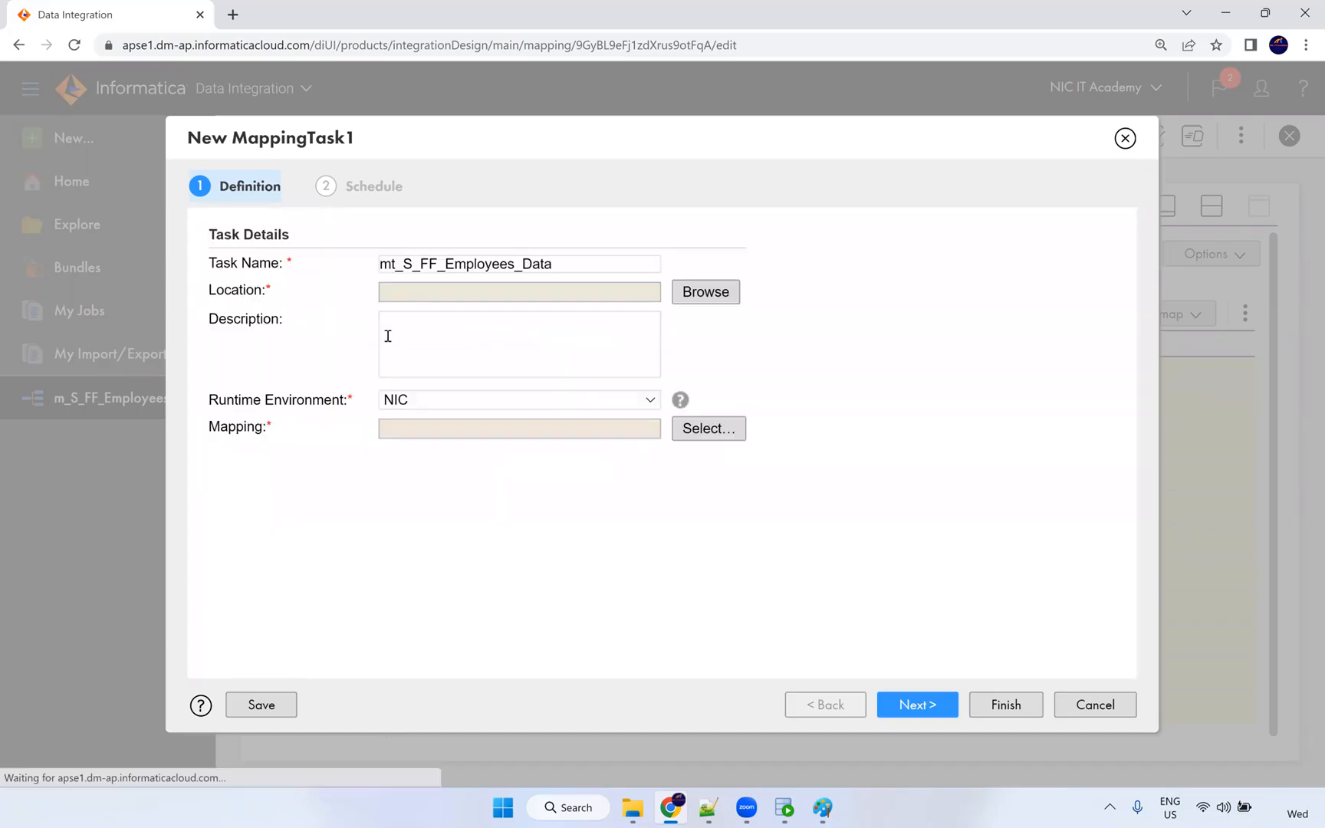
left_click(671, 451)
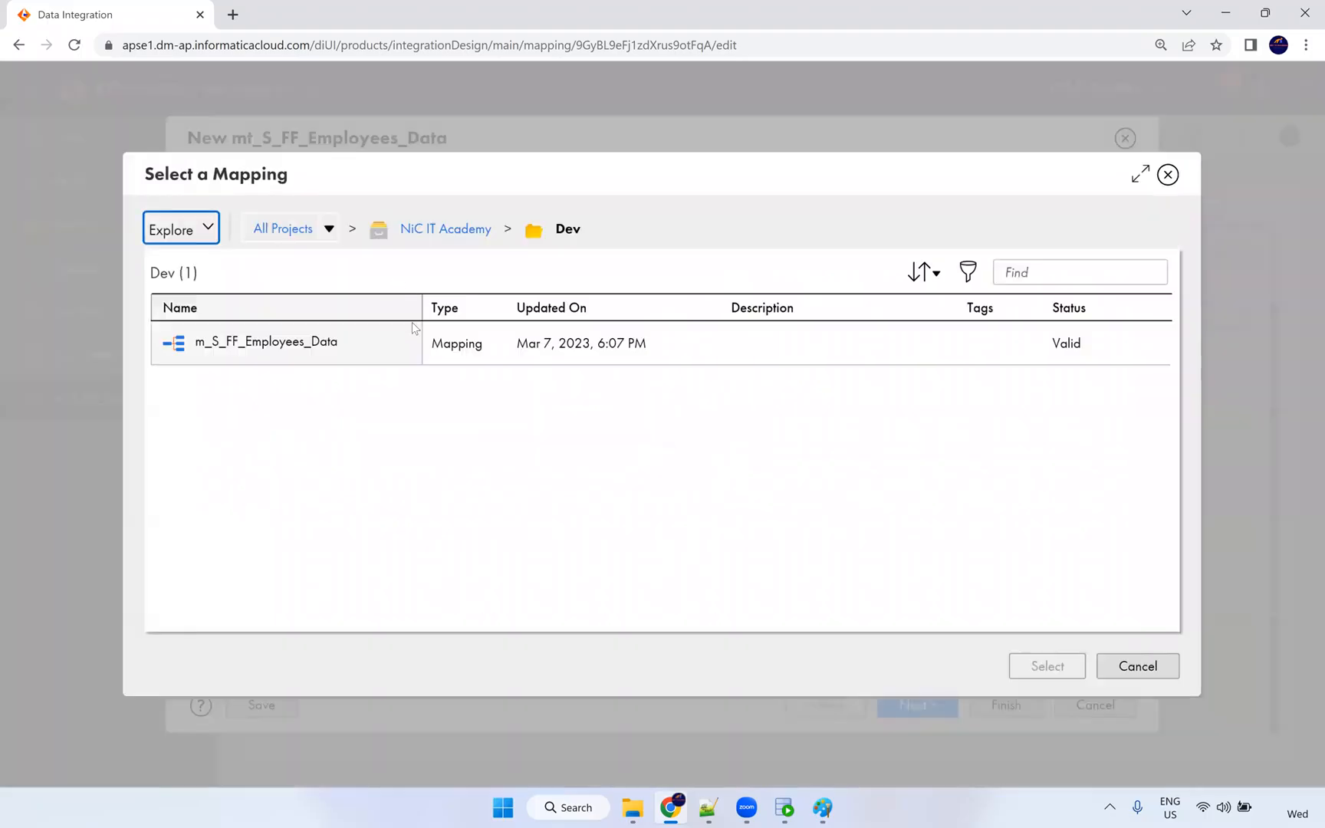
left_click(309, 352)
left_click(1064, 666)
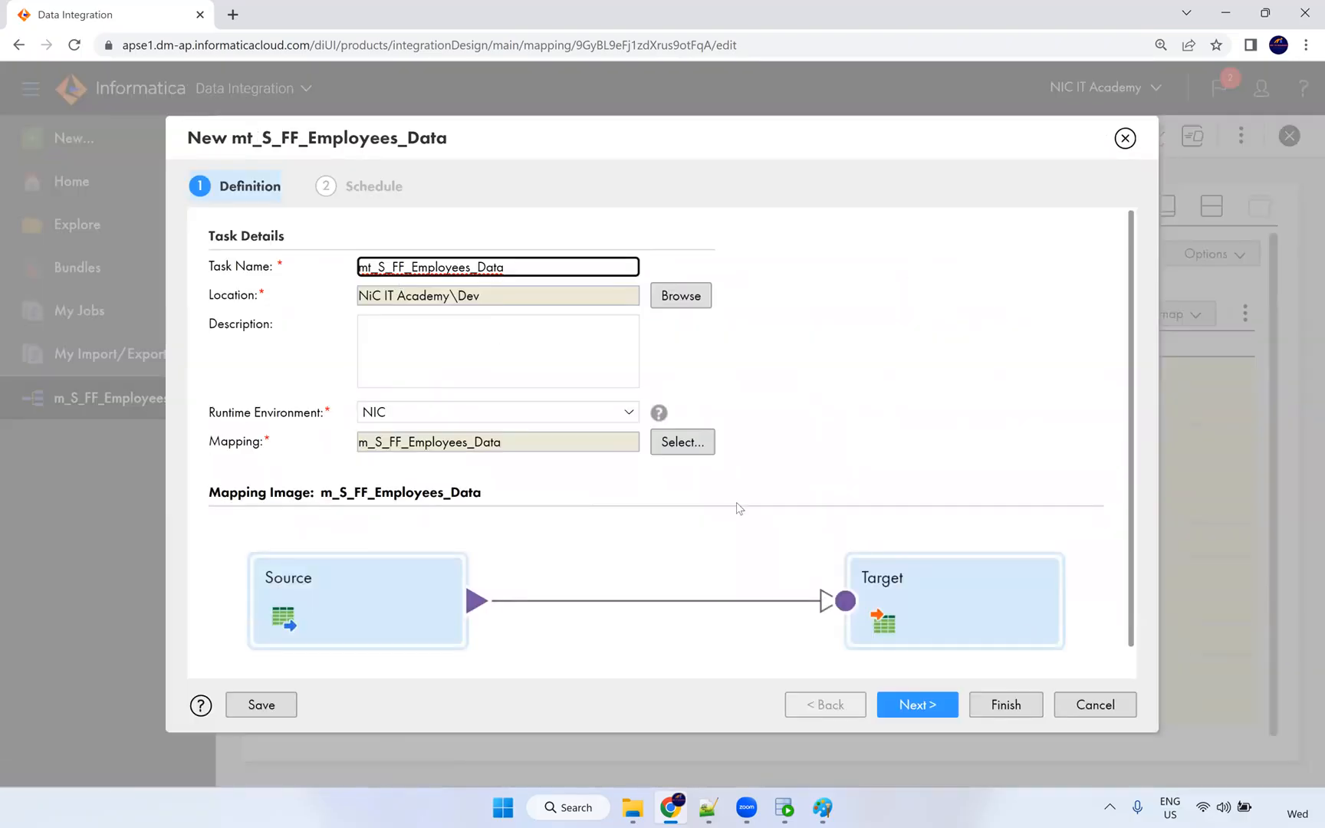
scroll(547, 554, "down", 1)
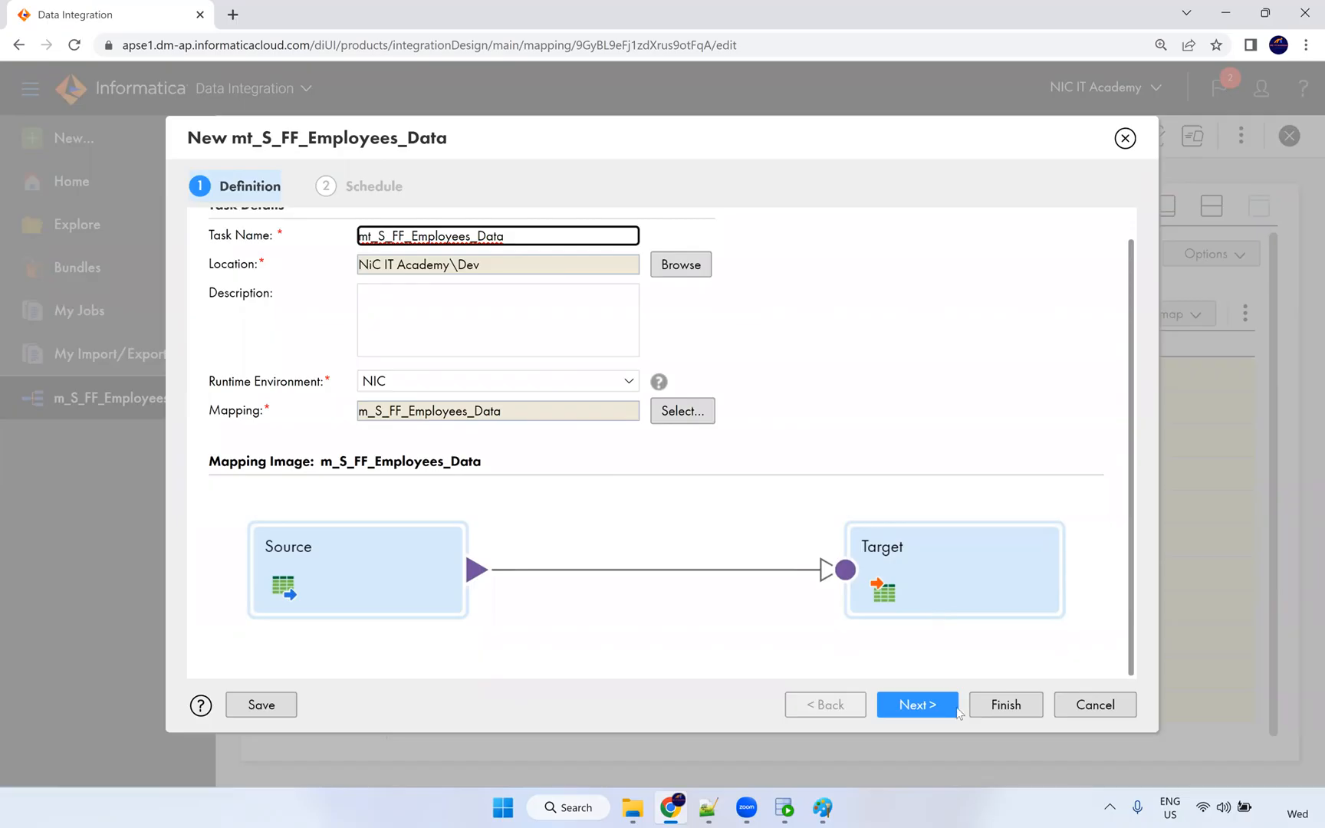
On the Schedule step, try the Daily 7 am schedule, then leave the task unscheduled.
left_click(924, 709)
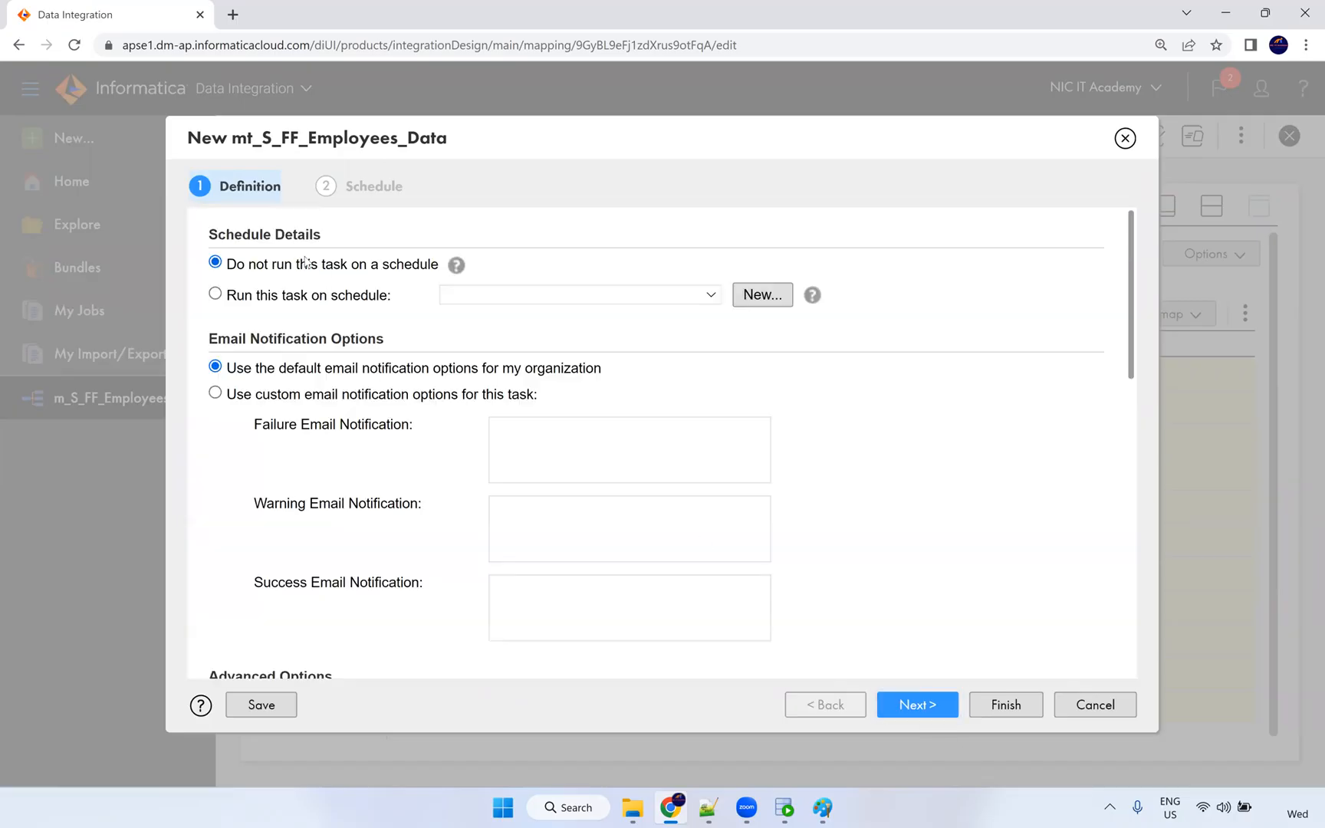
left_click_drag(211, 238, 317, 242)
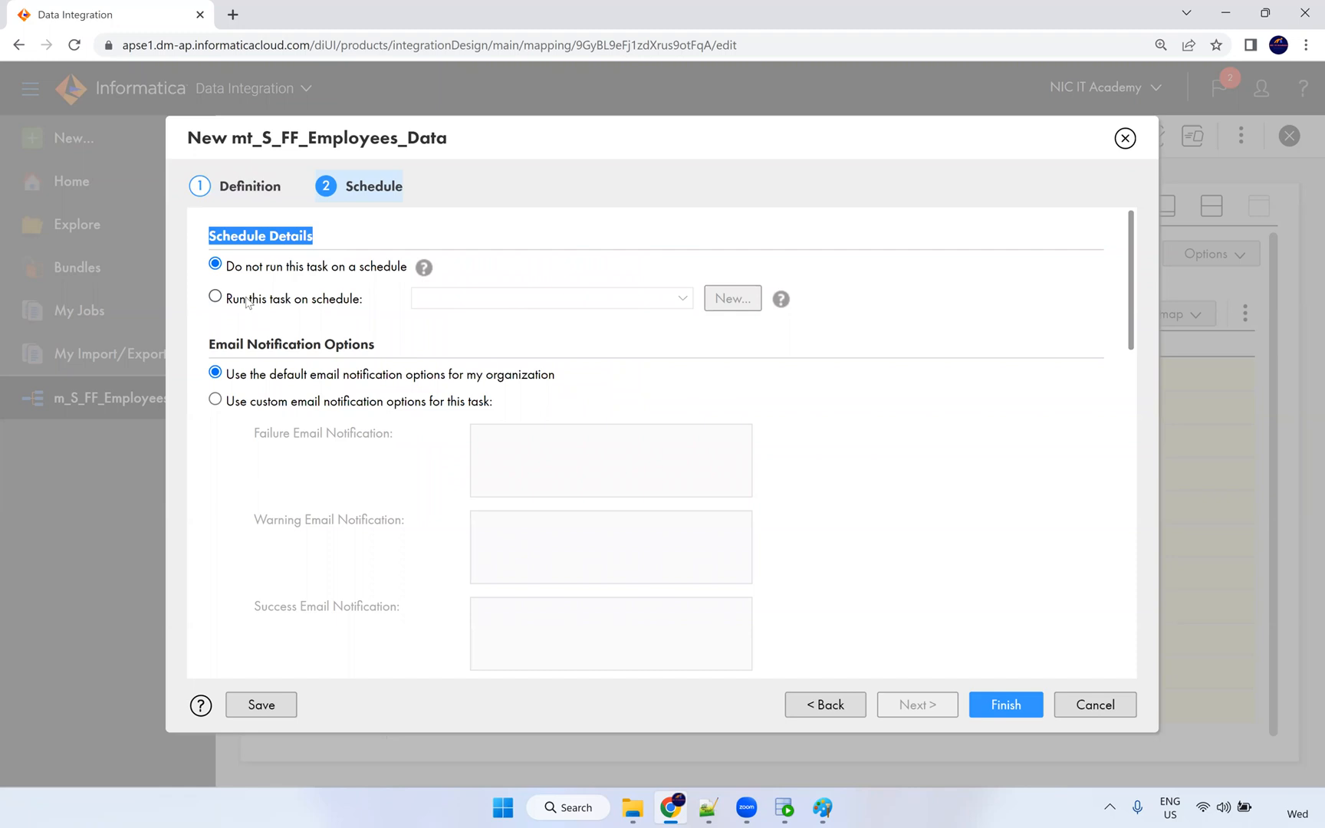
left_click(216, 298)
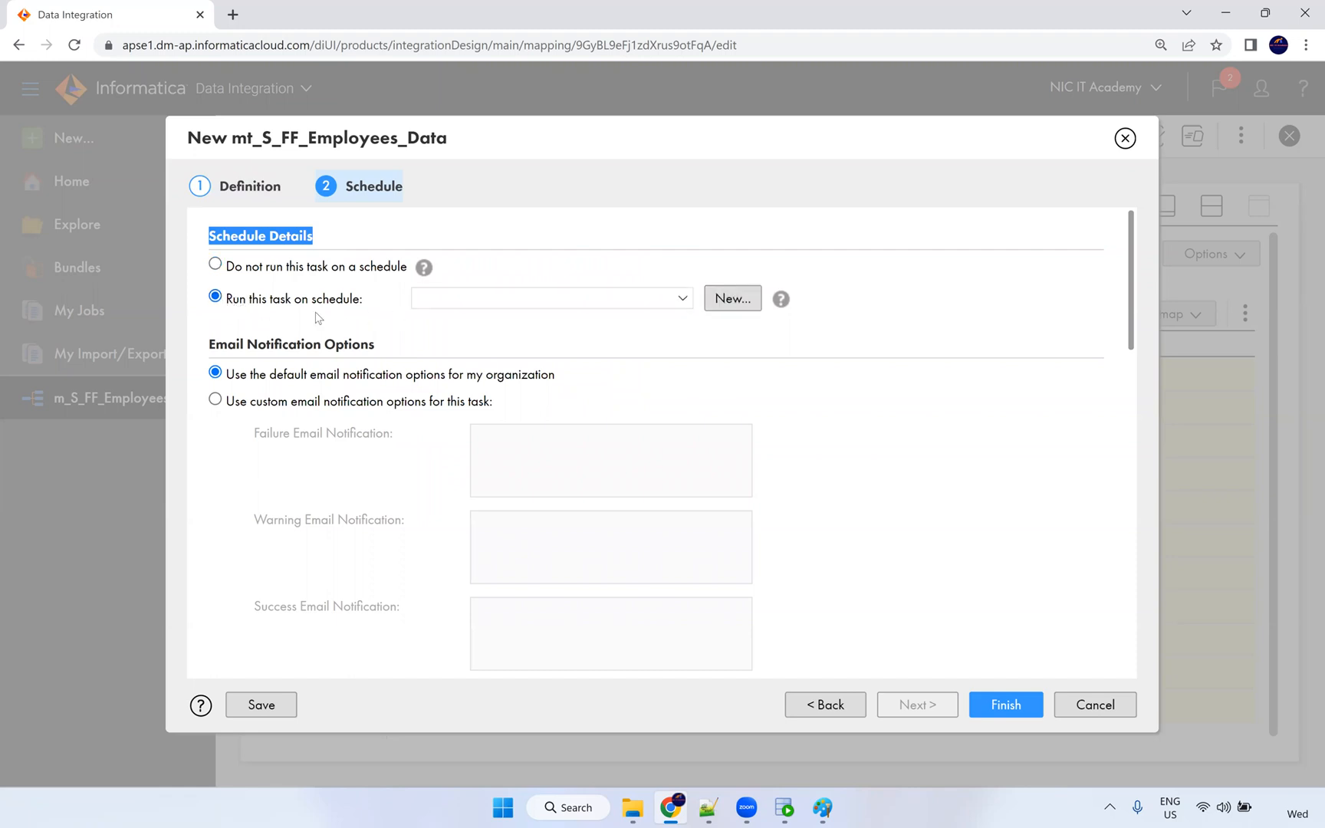
left_click(570, 301)
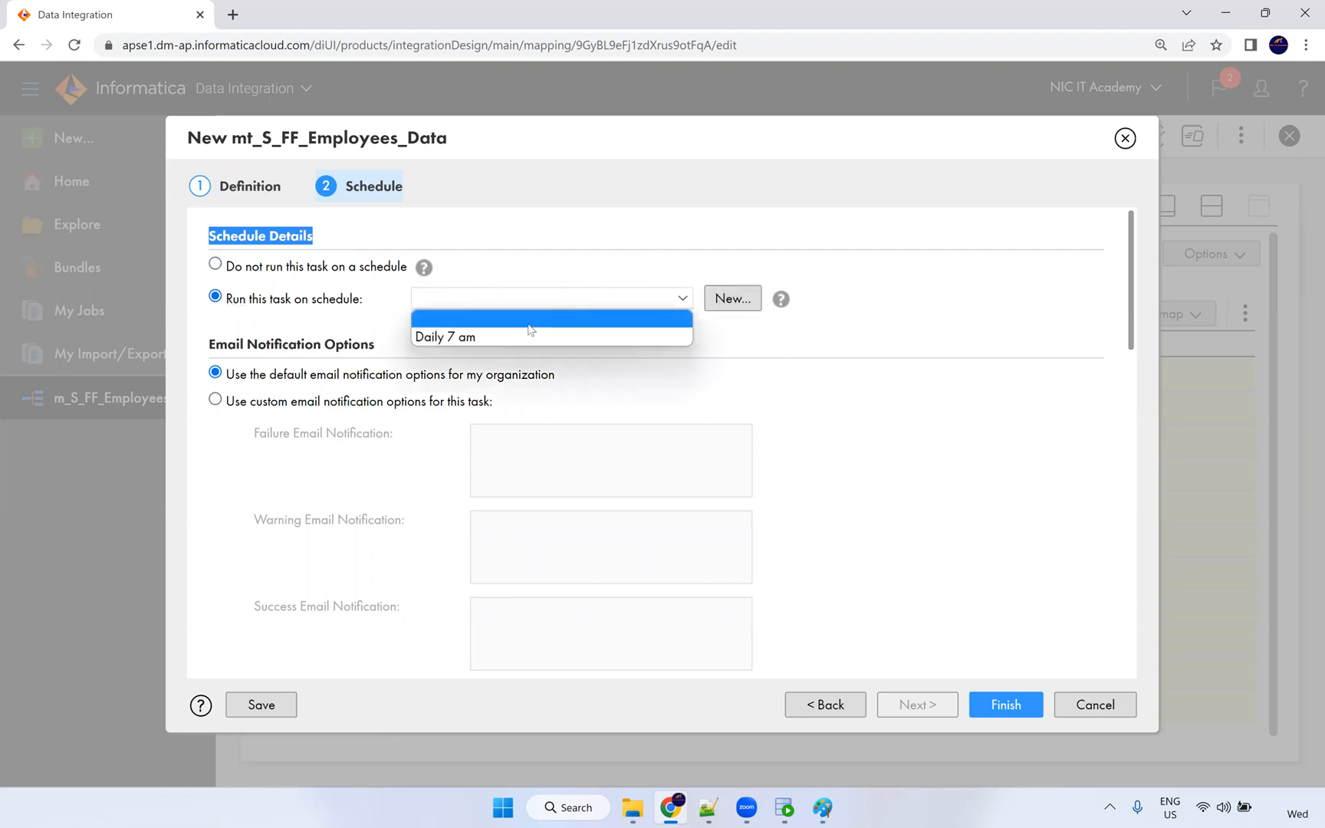
left_click(457, 344)
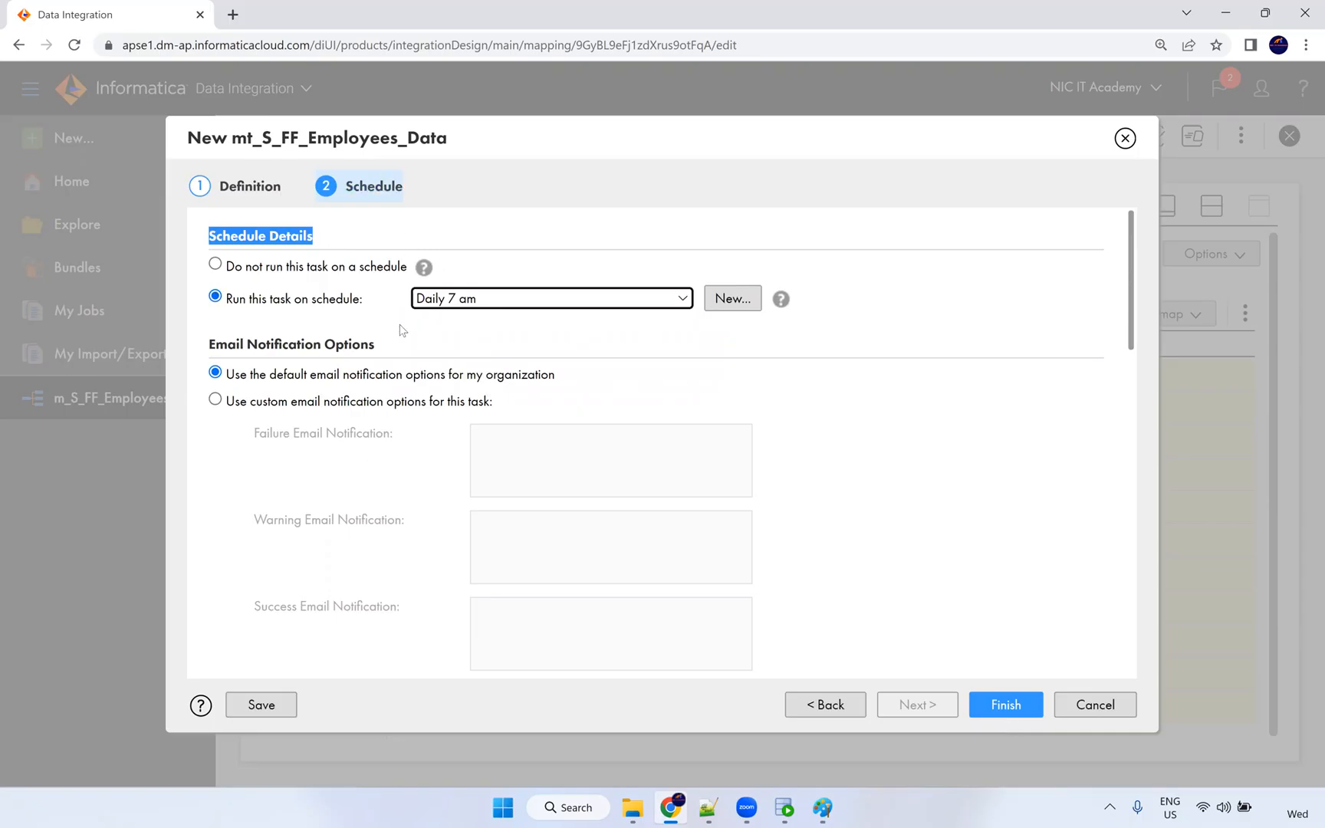
left_click(293, 270)
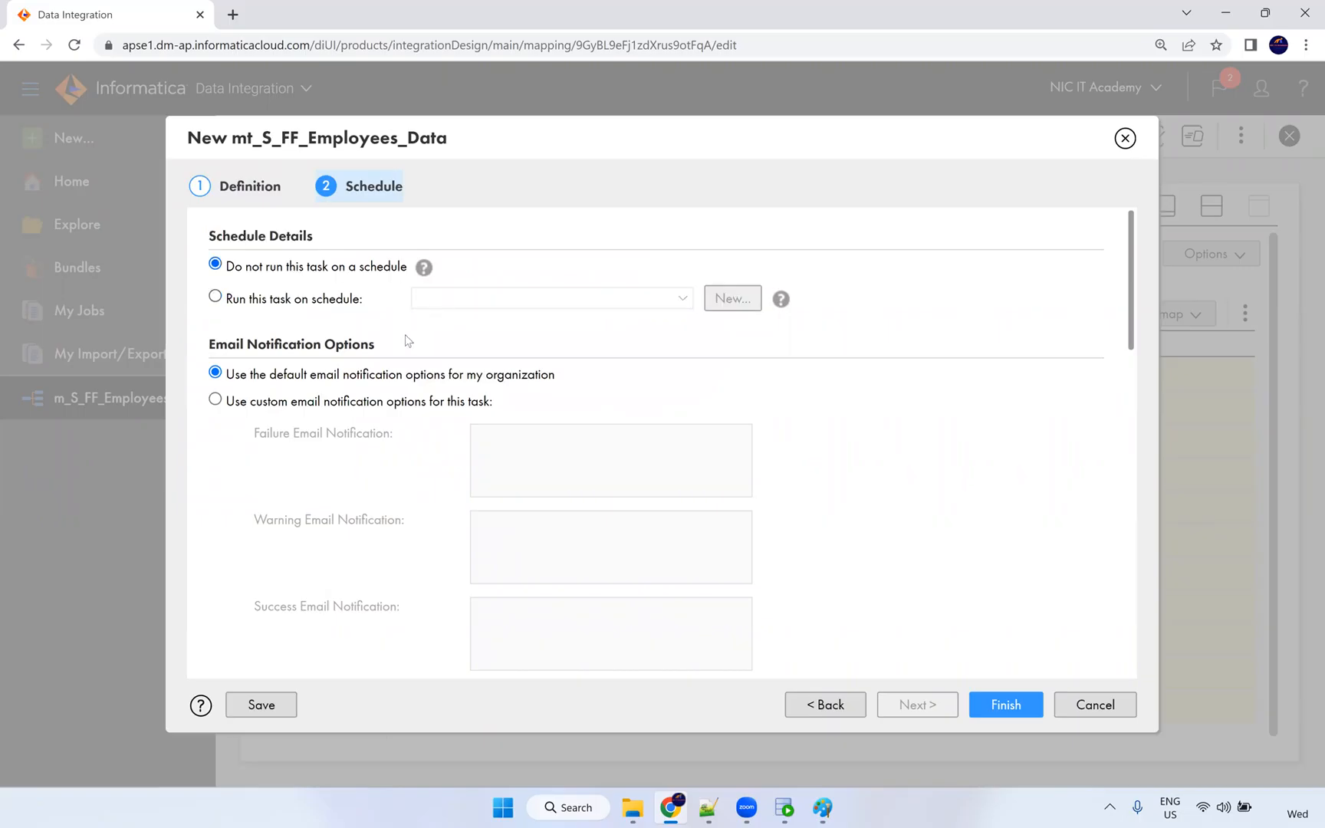
scroll(329, 343, "down", 1)
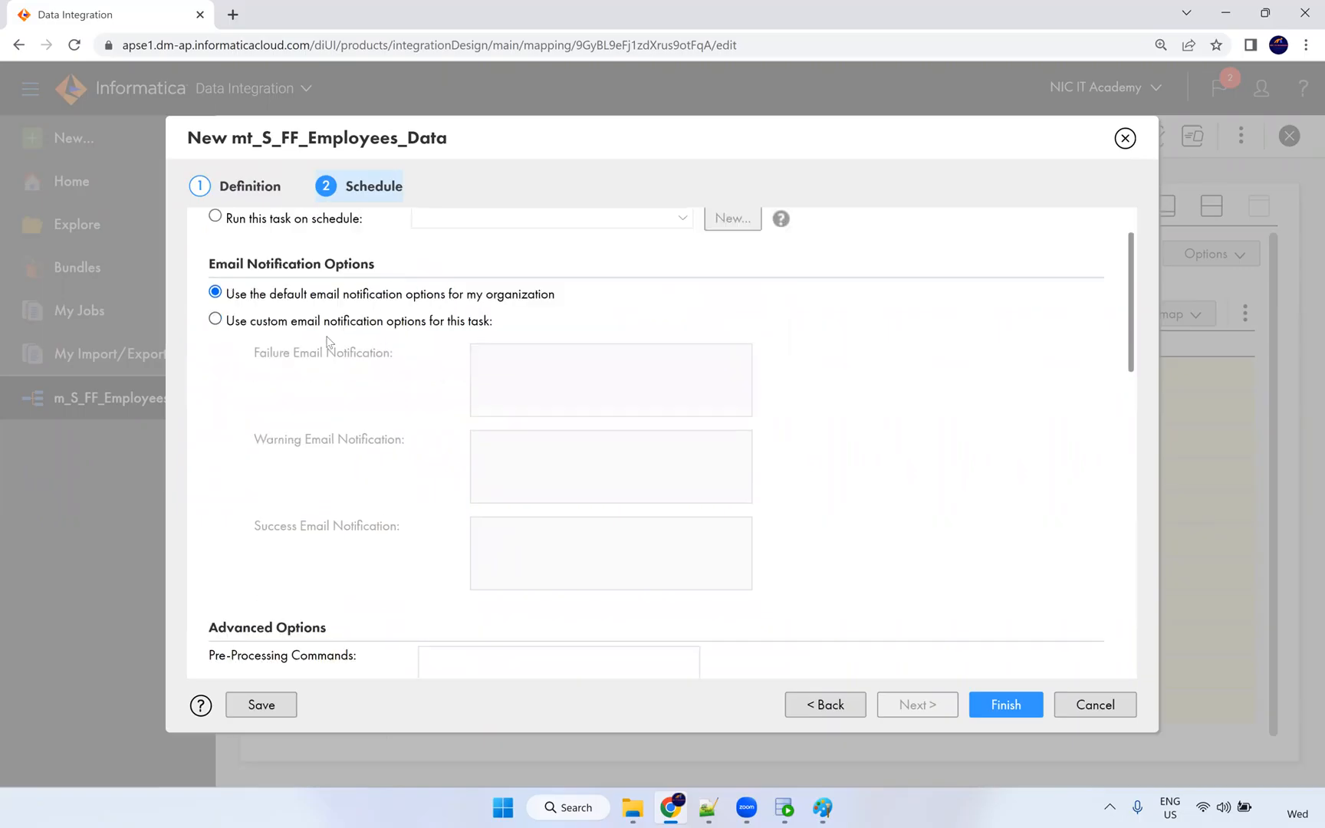
Use custom email notifications, sending failure and success alerts to the same notification address.
left_click(216, 315)
left_click_drag(209, 257, 377, 258)
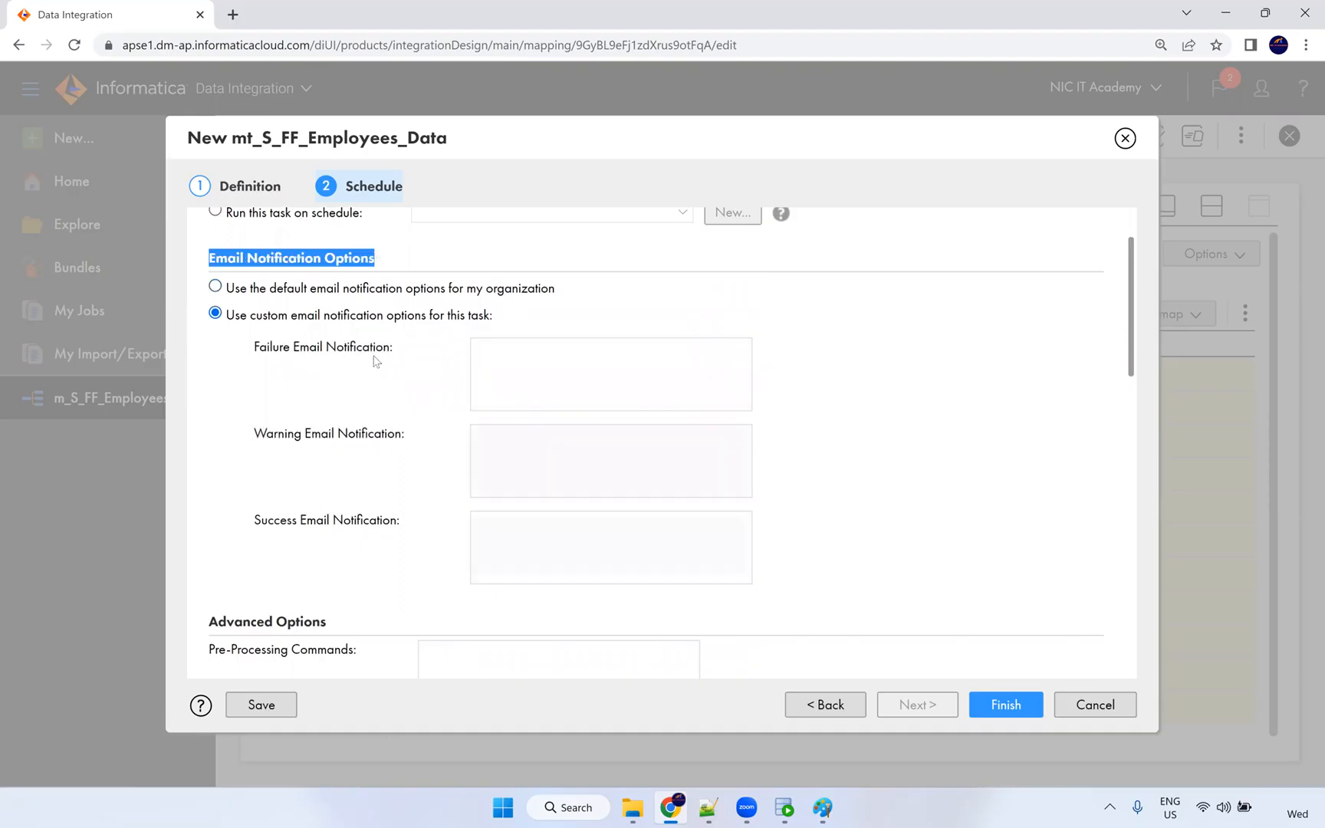
left_click(542, 365)
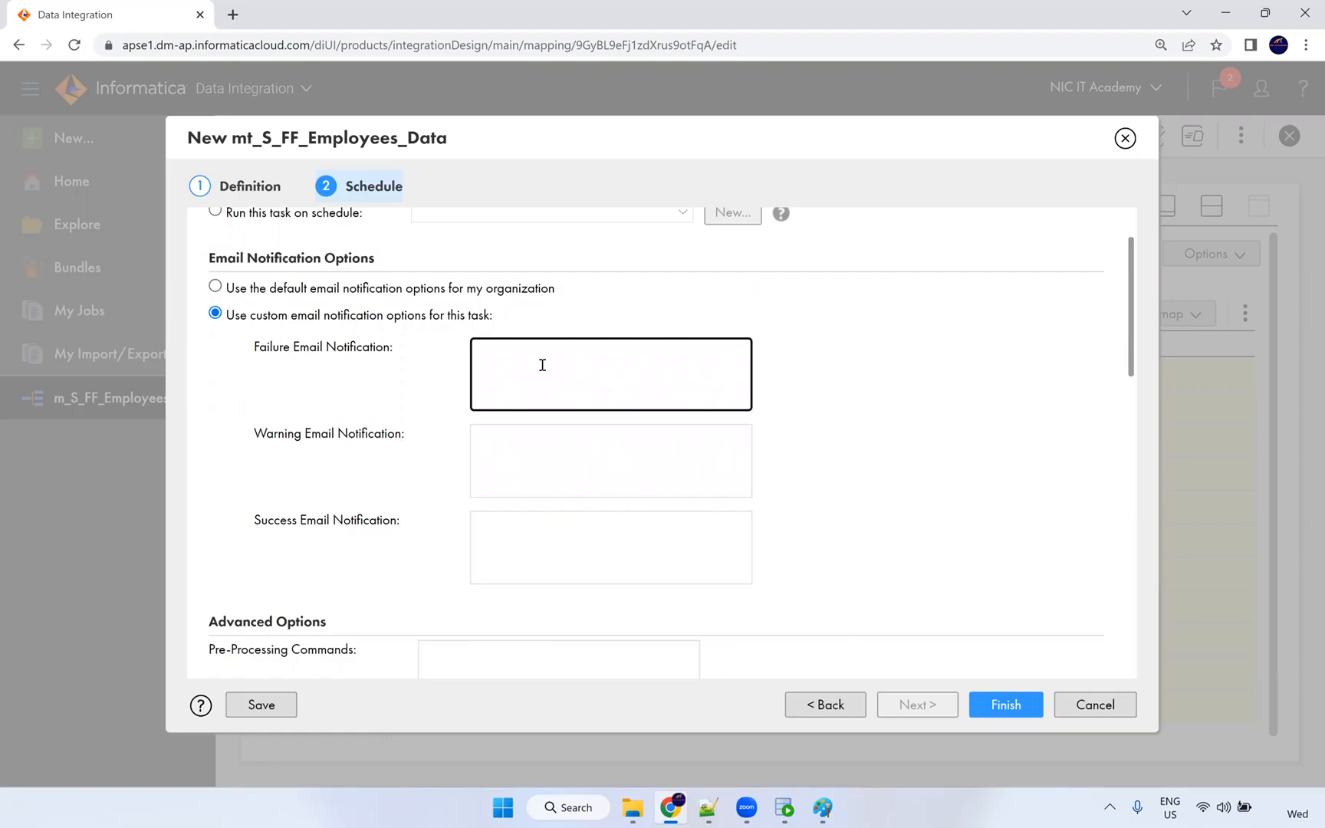
left_click_drag(601, 352, 366, 348)
key("ctrl+c")
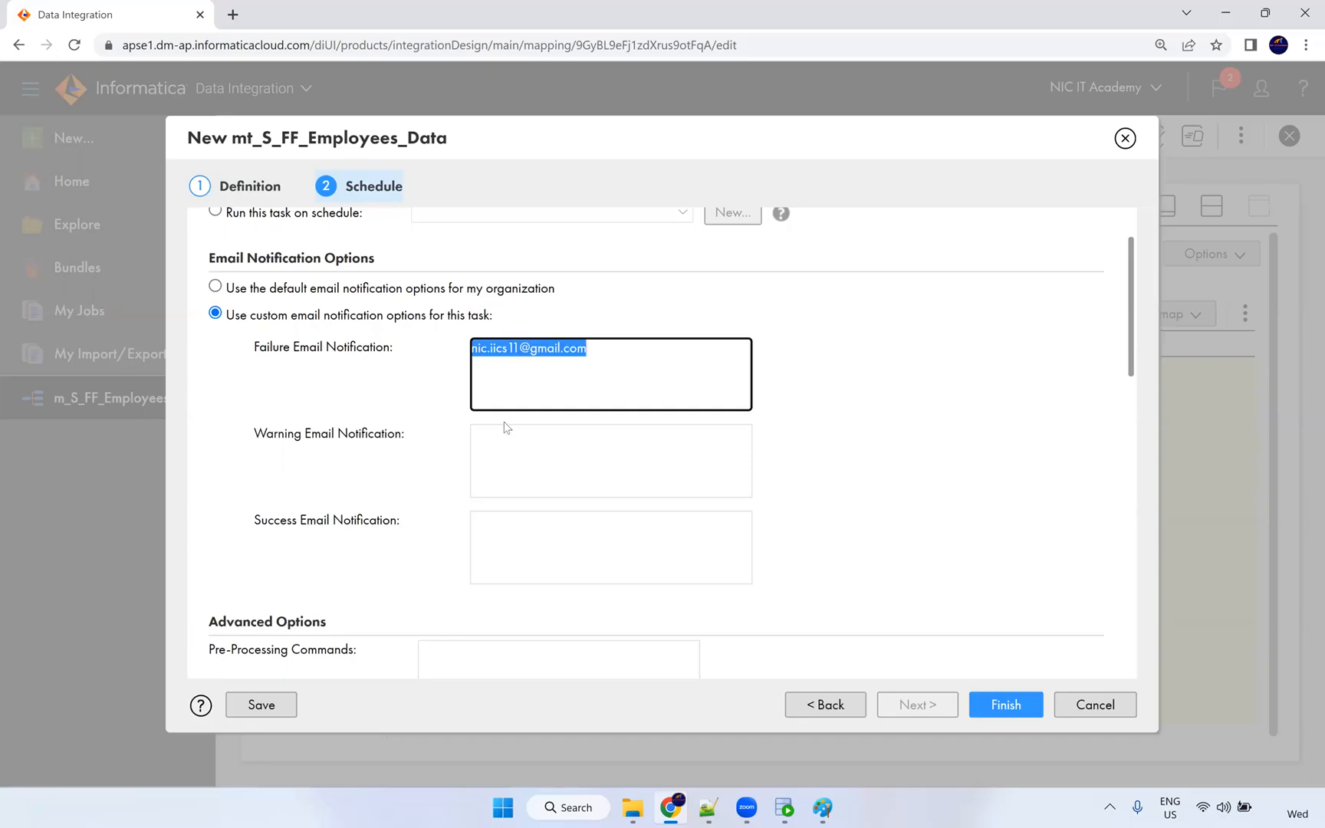
left_click(496, 526)
key("ctrl+v")
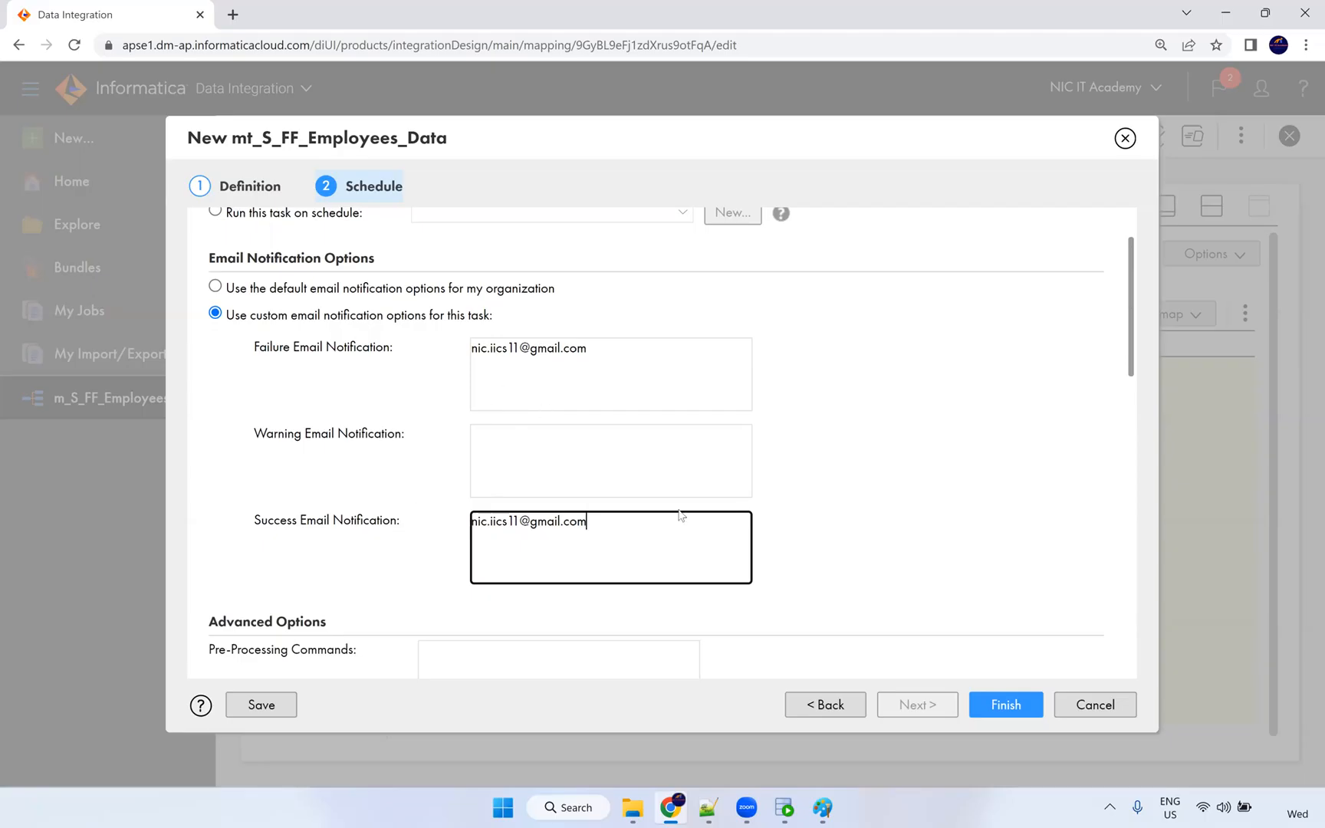
scroll(713, 474, "down", 5)
scroll(473, 347, "up", 1)
left_click(470, 328)
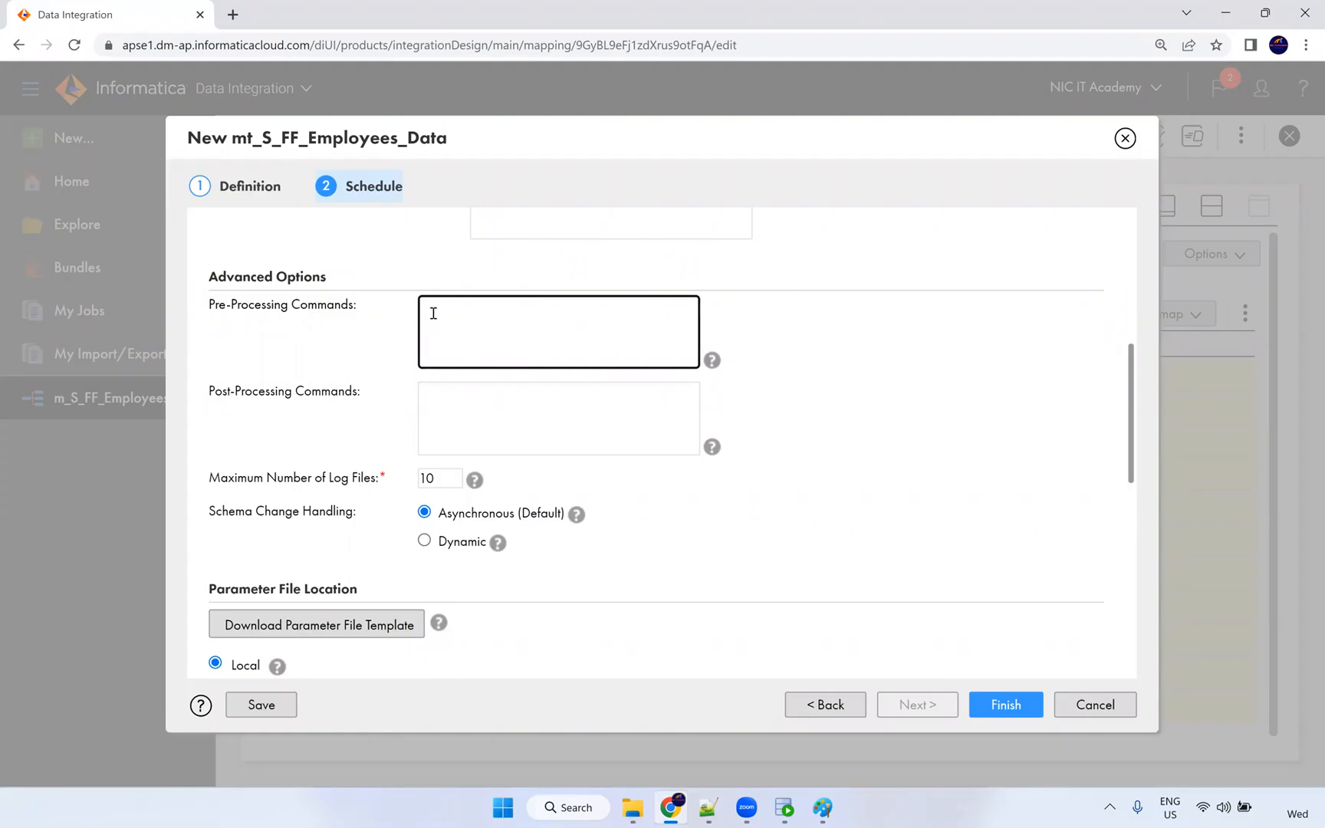
Keep the advanced options, including maximum log files 10, at defaults and finish the task.
left_click(444, 402)
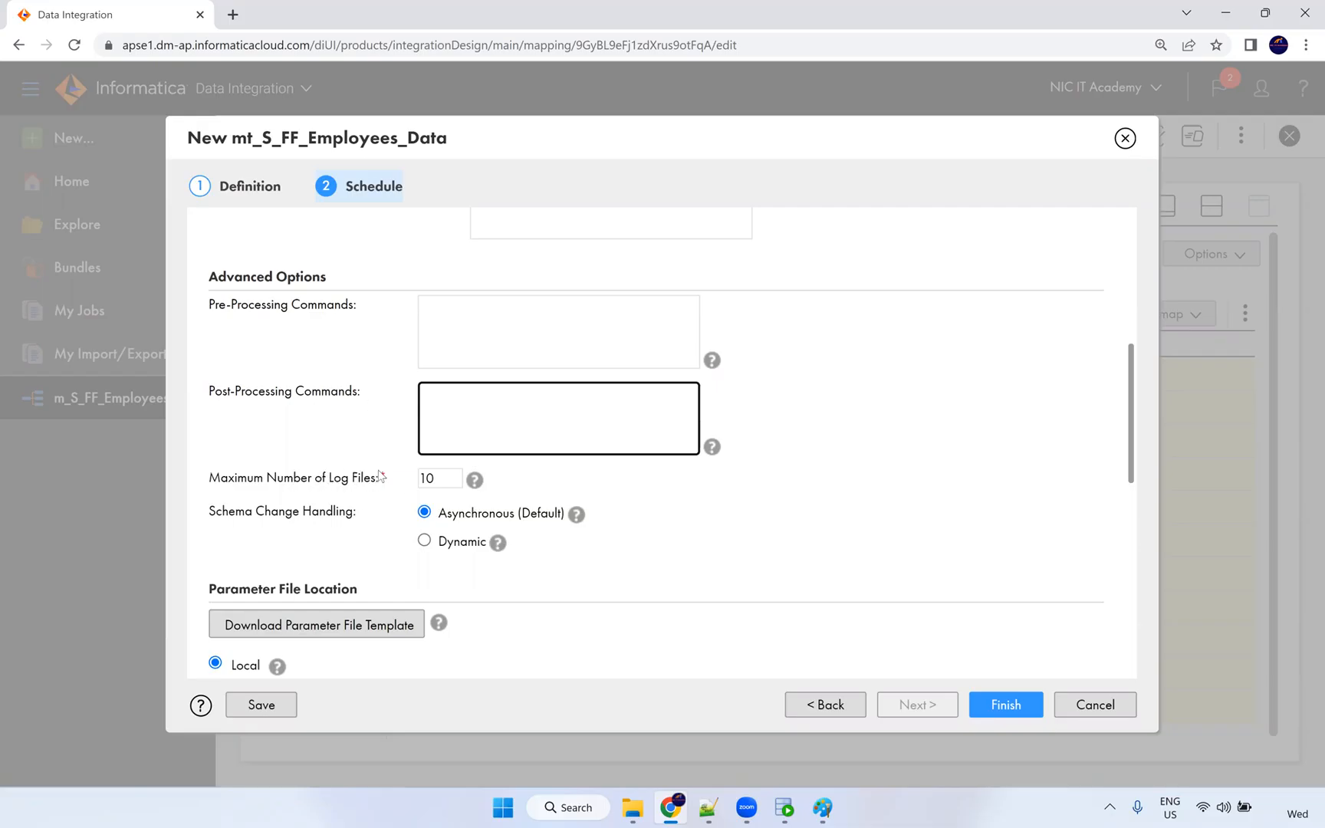
double_click(435, 477)
left_click(366, 458)
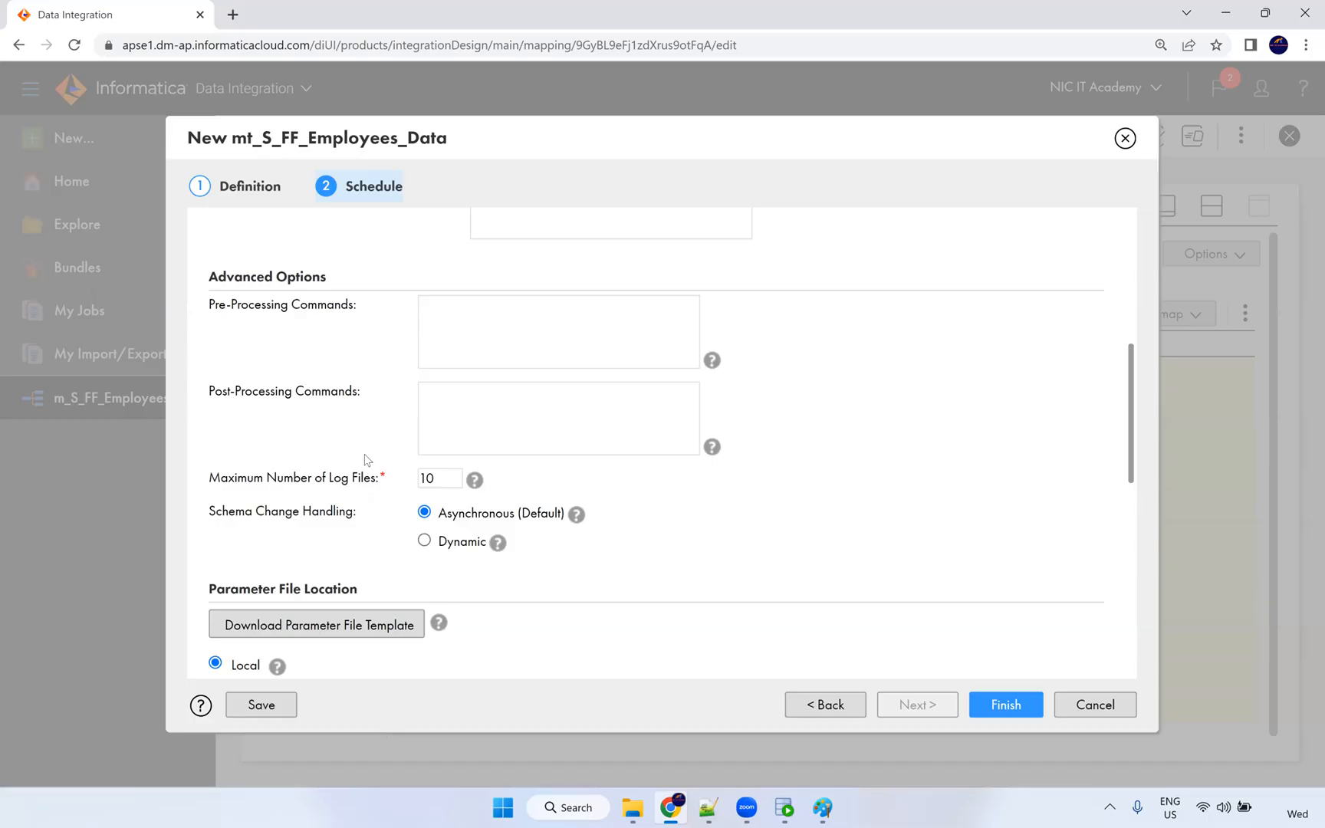
scroll(292, 467, "down", 6)
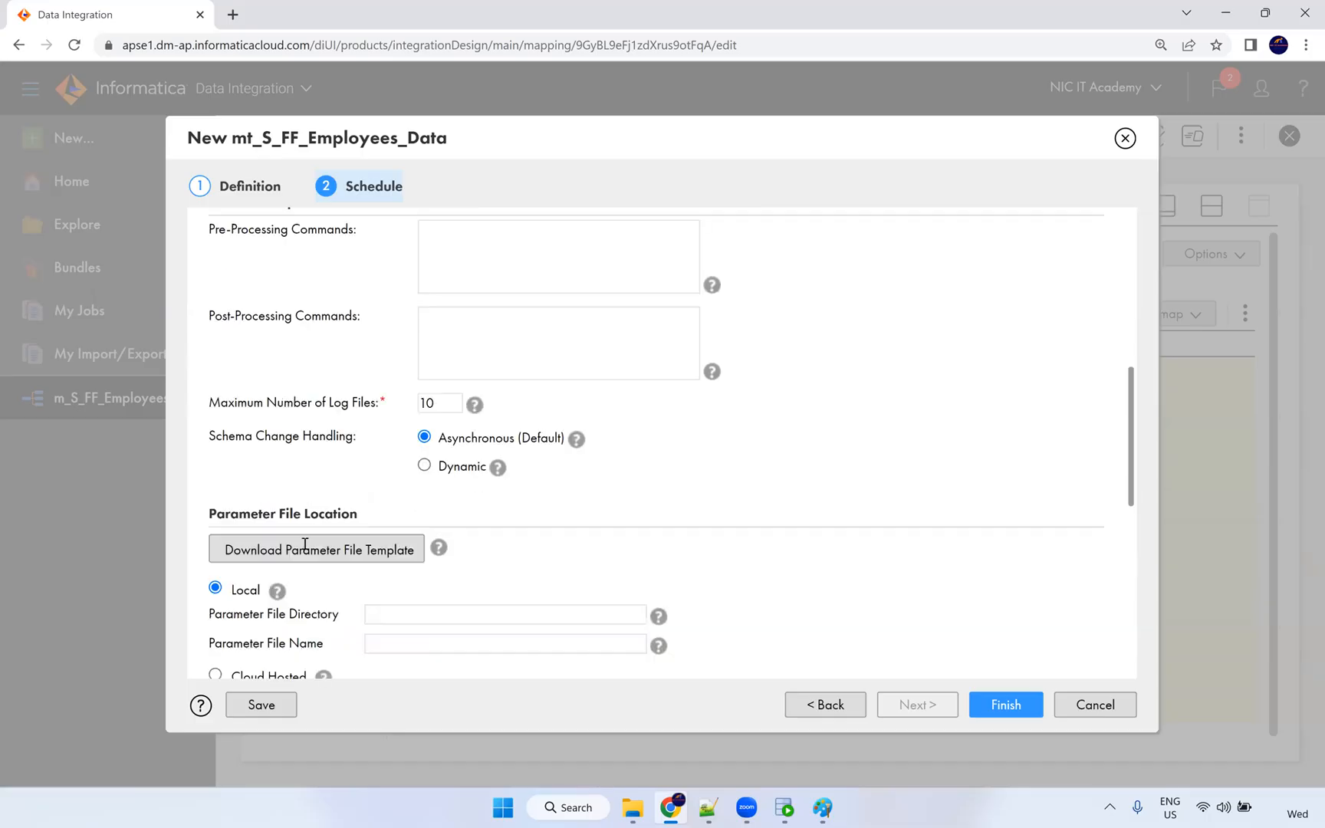
scroll(328, 431, "down", 2)
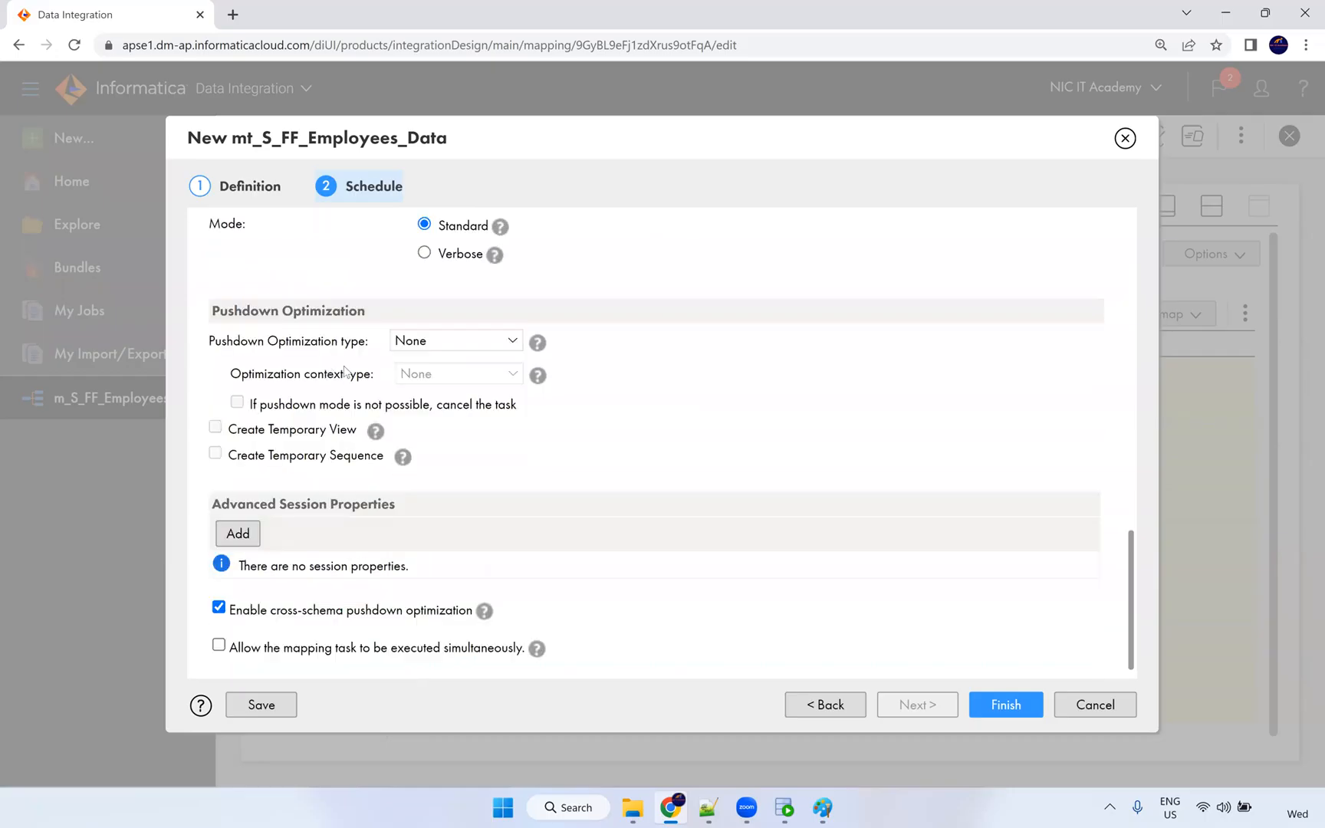
scroll(342, 305, "up", 3)
scroll(342, 397, "down", 3)
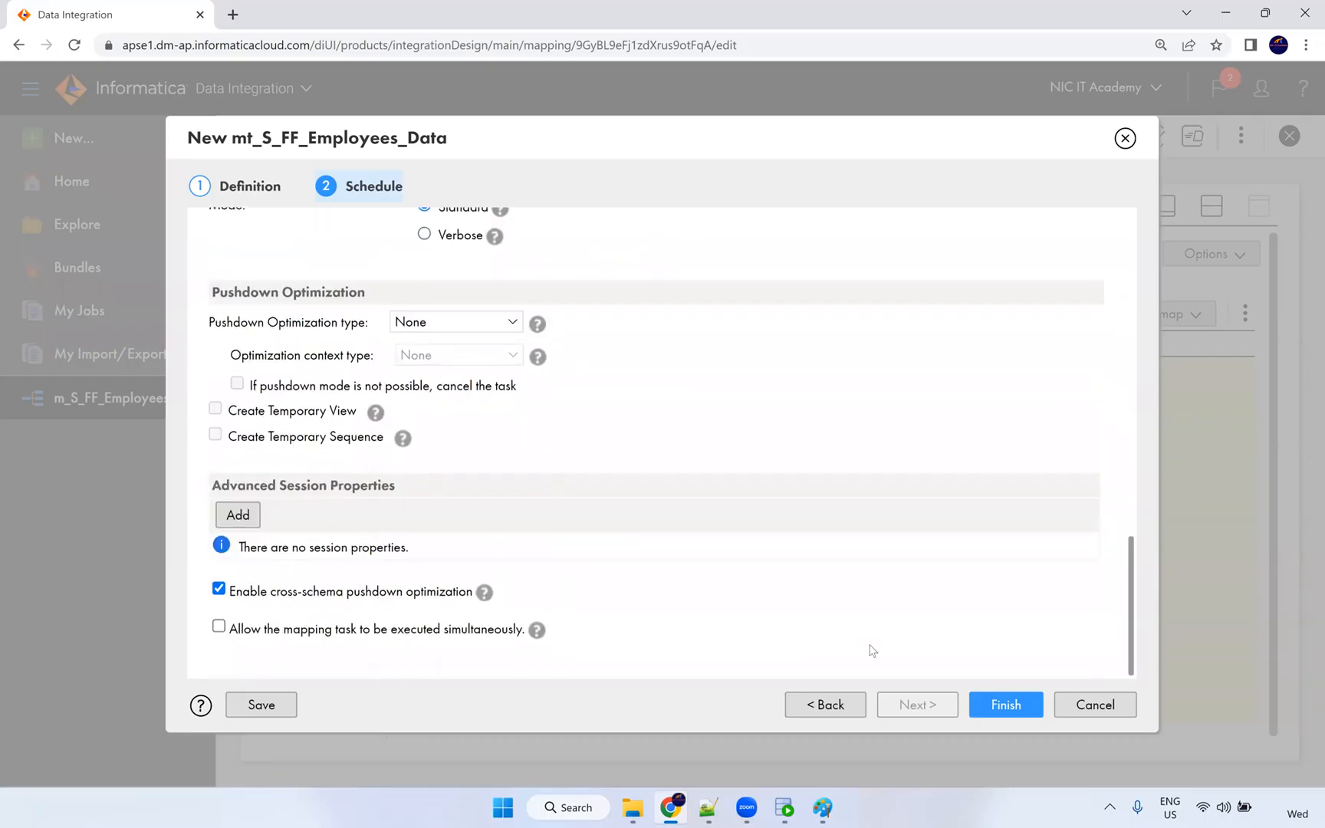
left_click(998, 712)
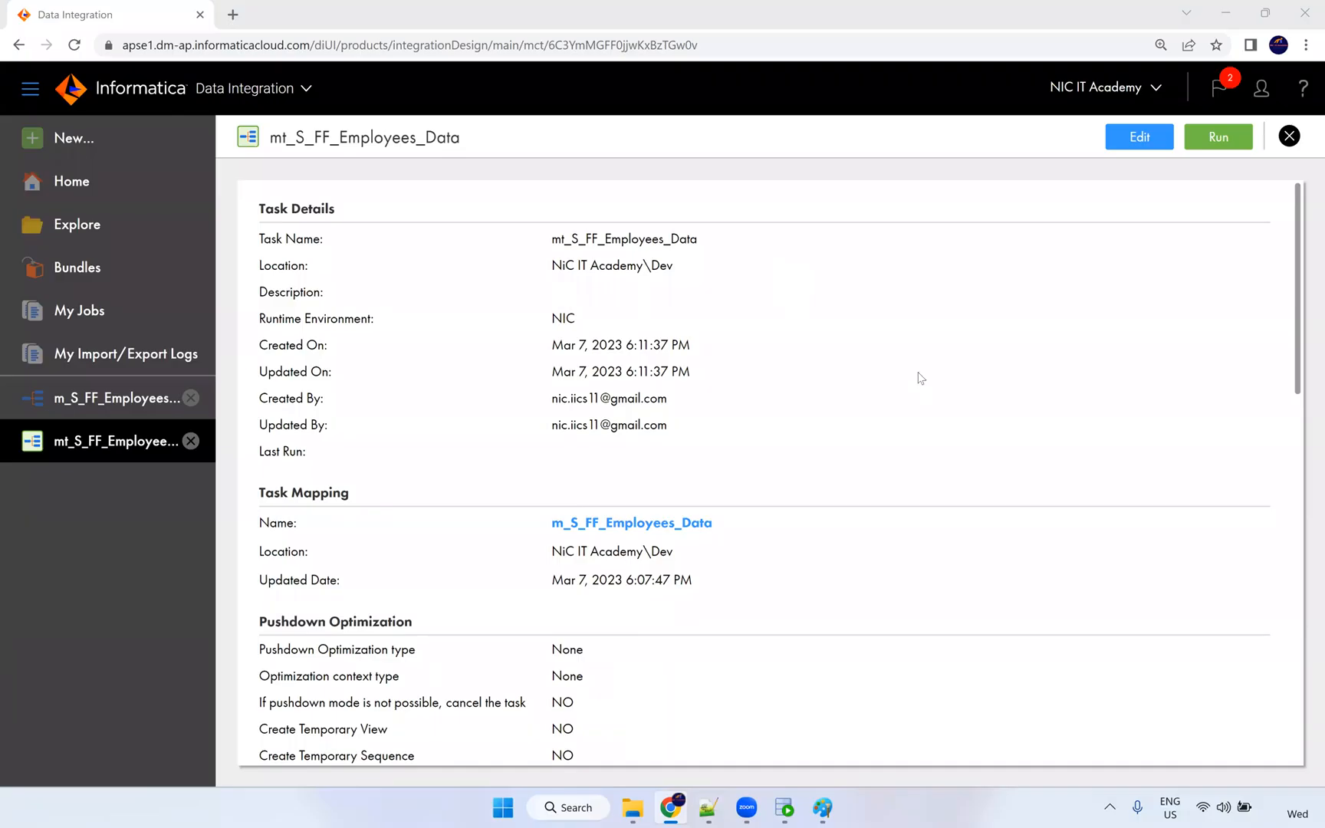
Review the task's Task Schedule, Email Notification and Advanced Options sections, then return to the top.
scroll(920, 406, "down", 15)
scroll(884, 499, "down", 1)
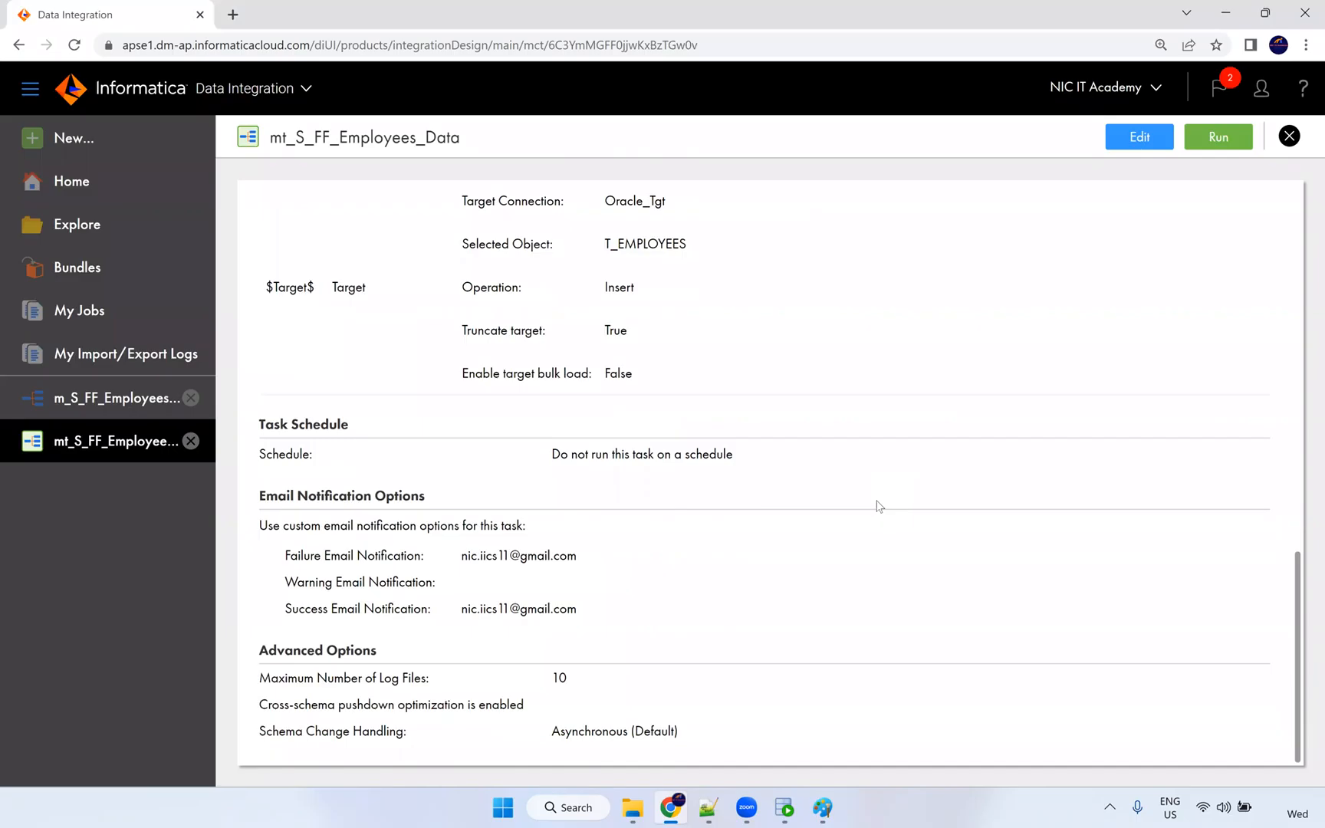
scroll(907, 537, "up", 15)
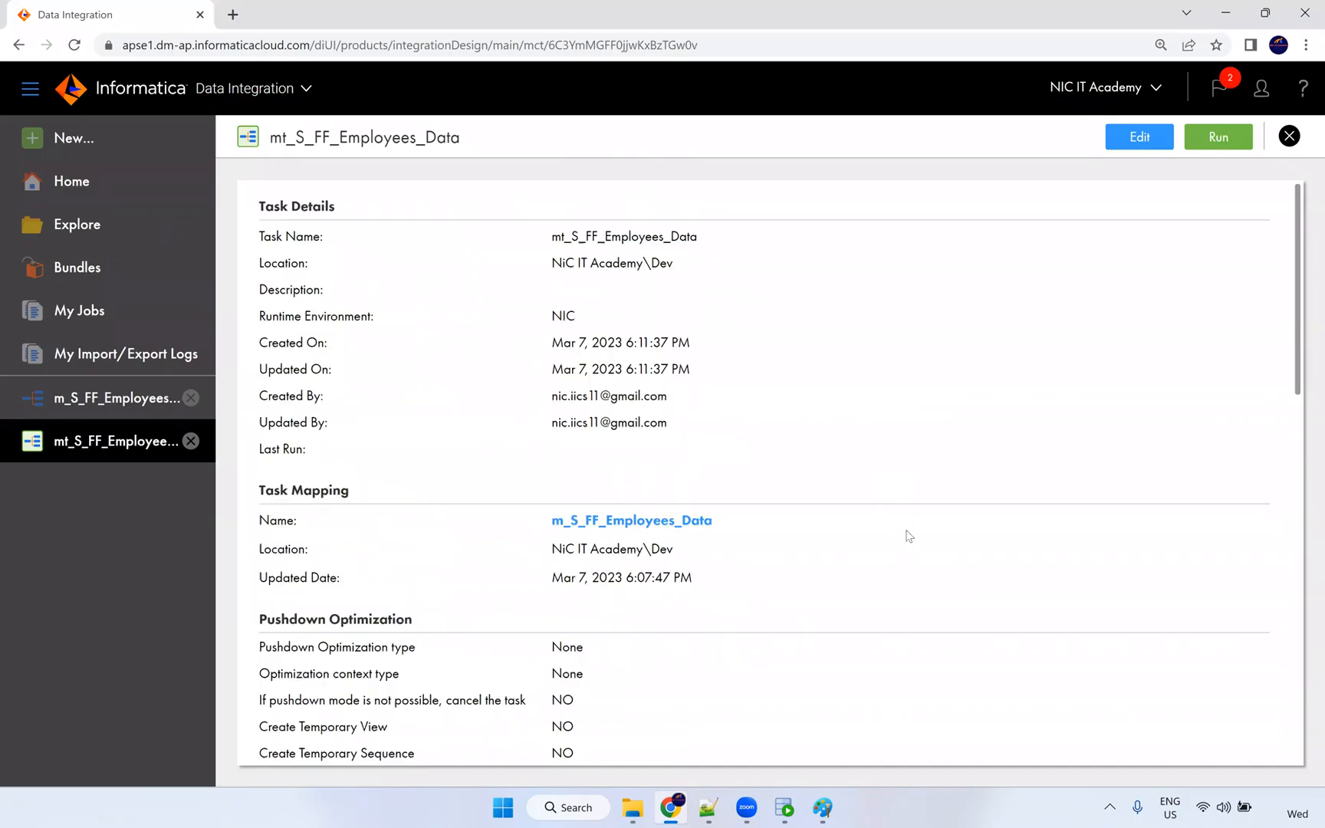
Run mt_S_FF_Employees_Data and watch its status in My Jobs.
left_click(1216, 136)
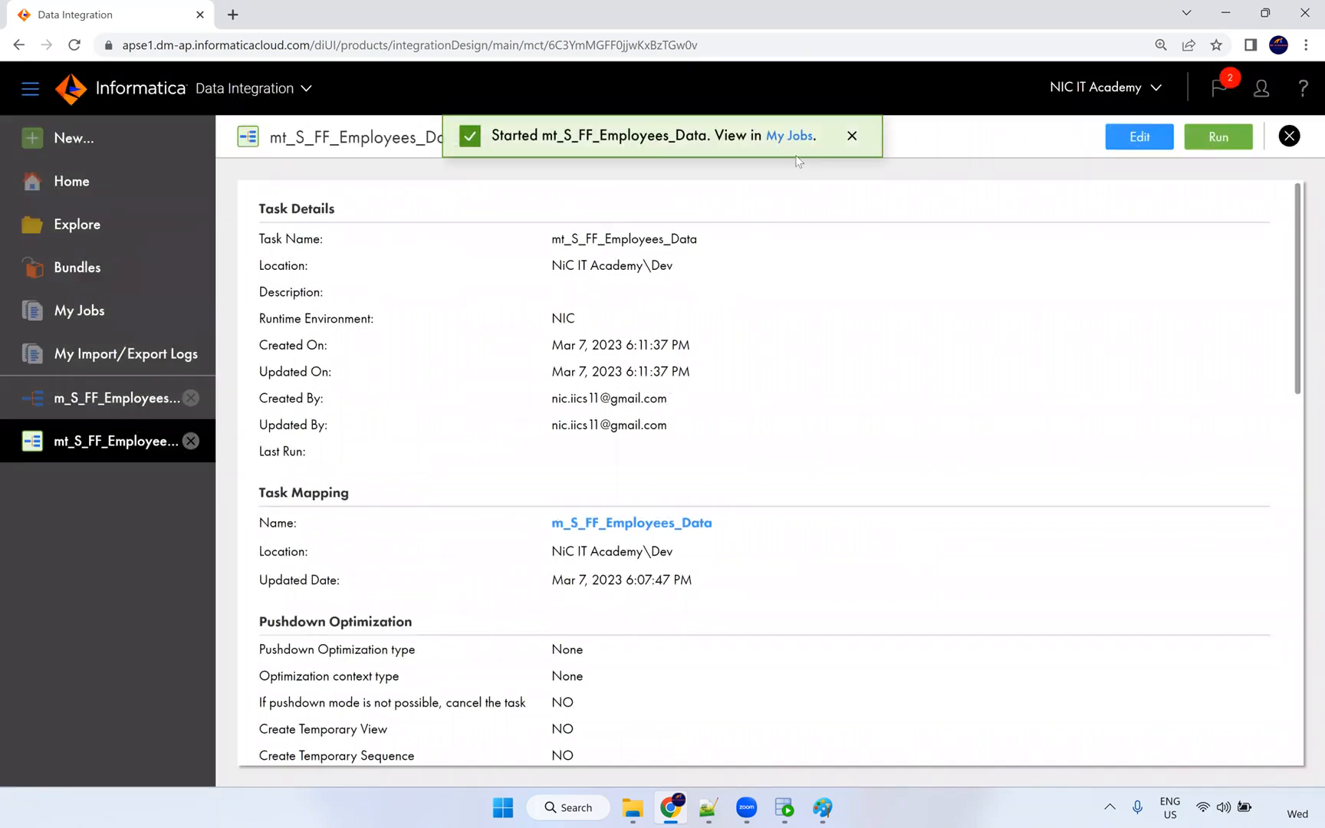
left_click(789, 137)
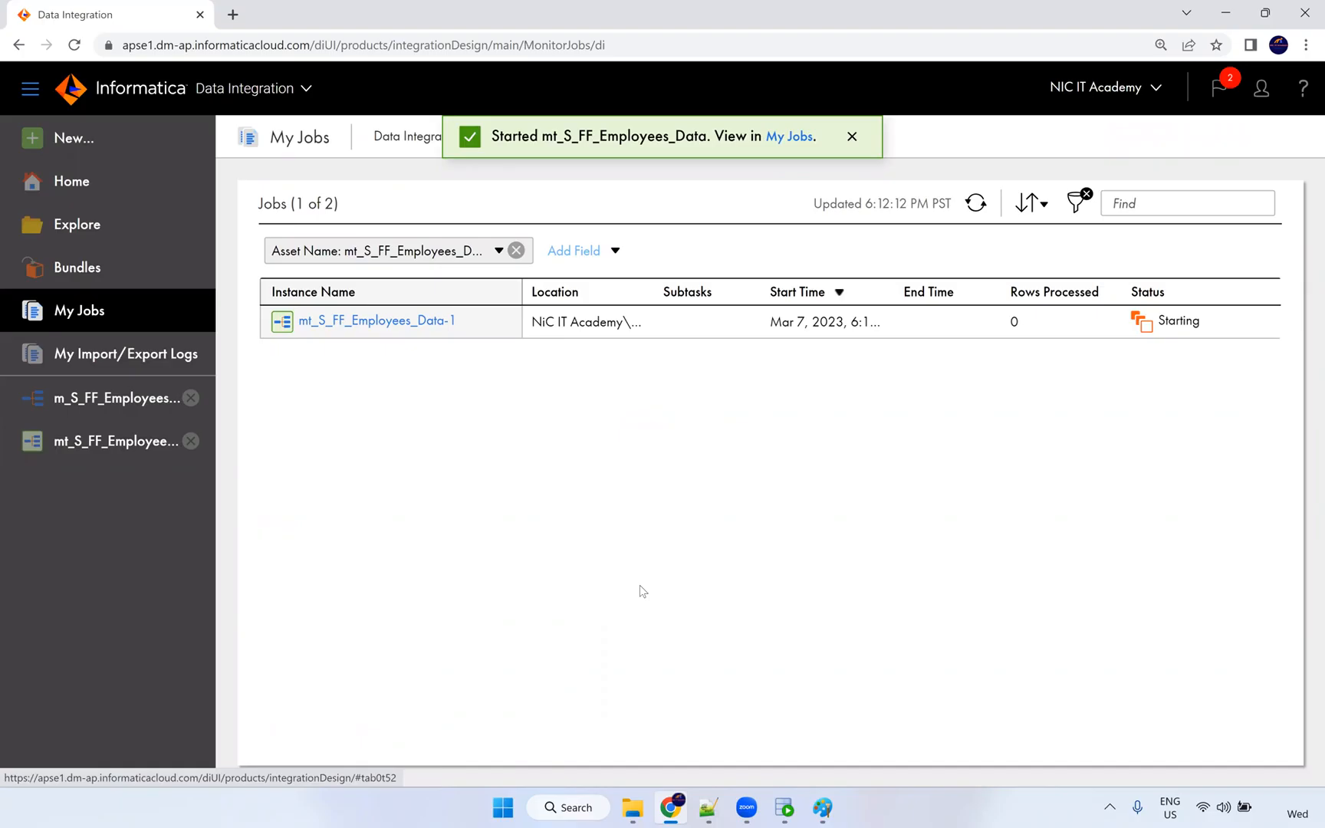
left_click(976, 202)
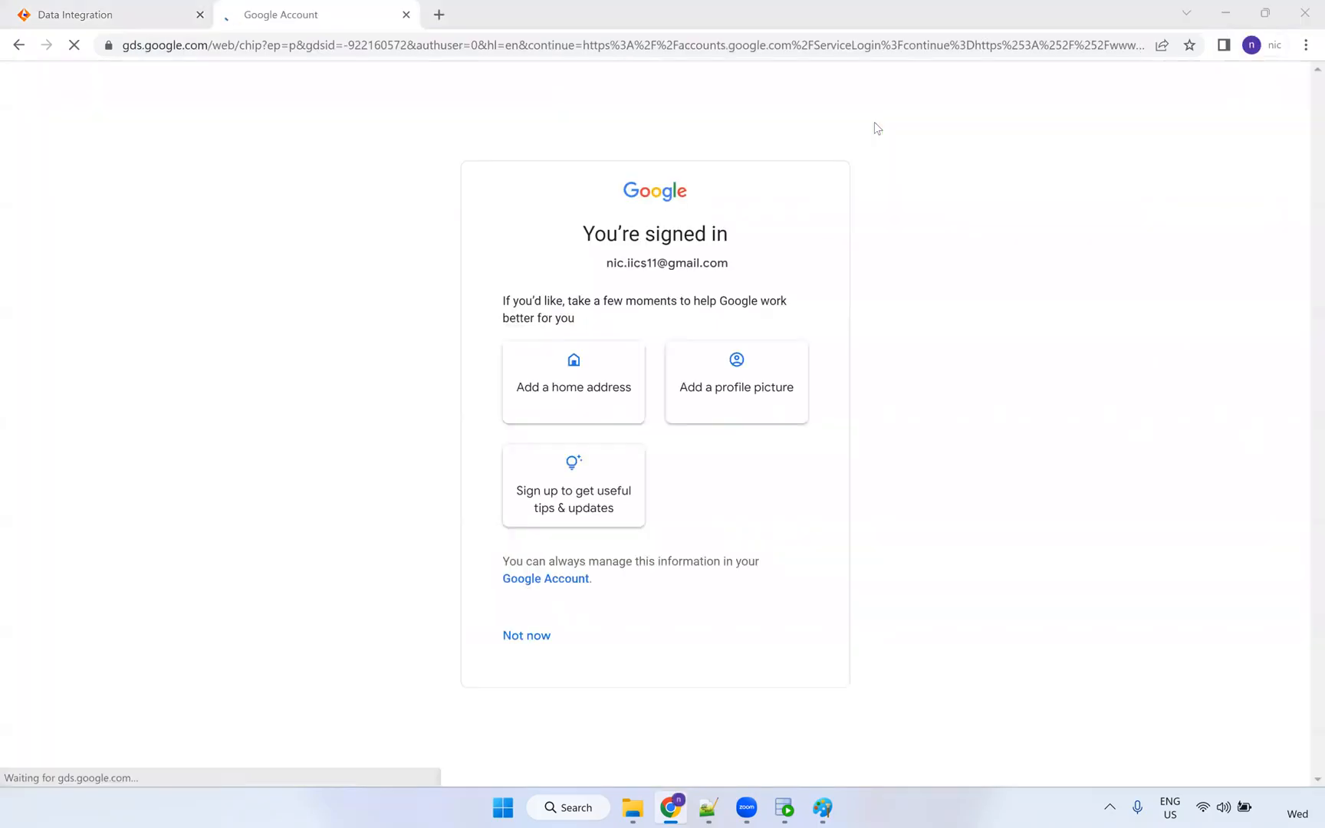
Open Gmail in a new tab, then refresh My Jobs until the run succeeds with 106 rows.
left_click(552, 633)
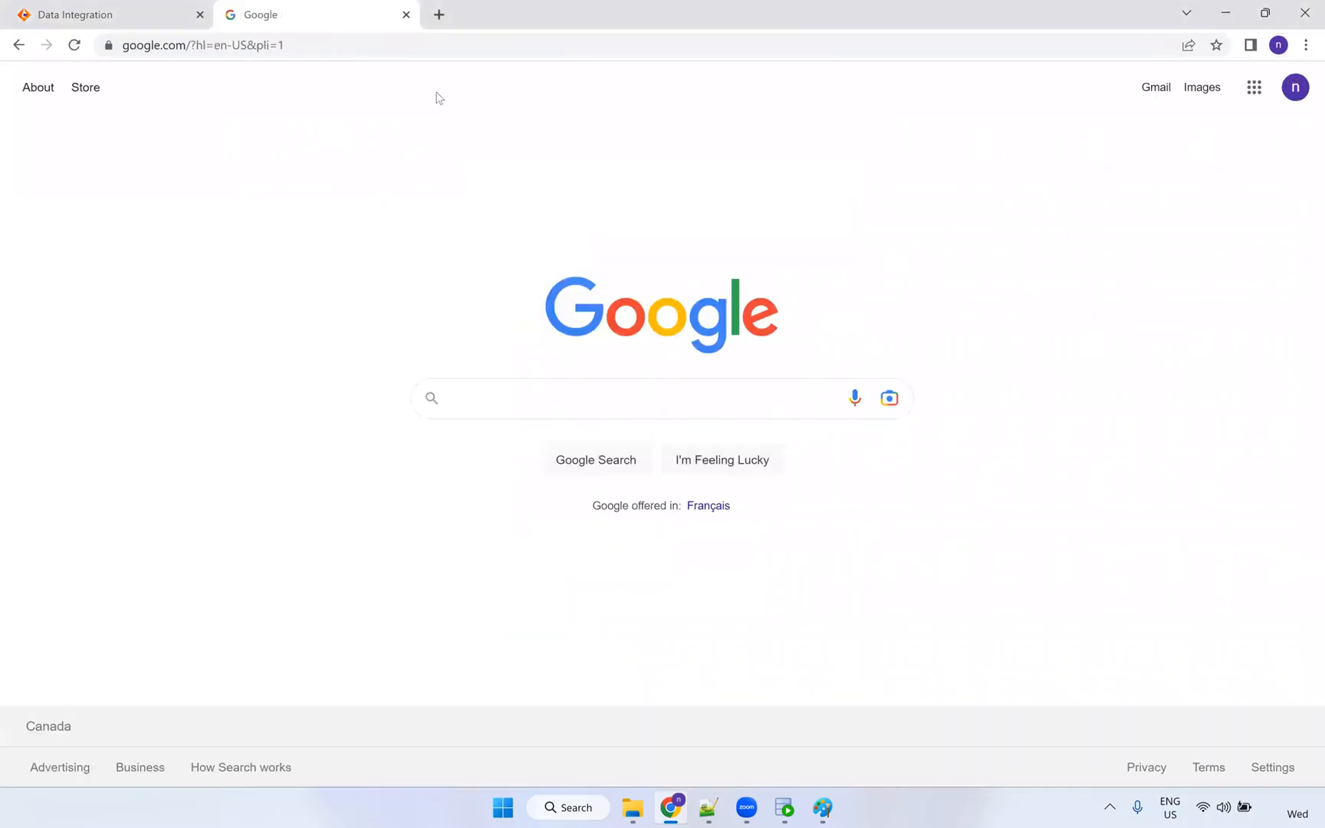
left_click(1155, 89)
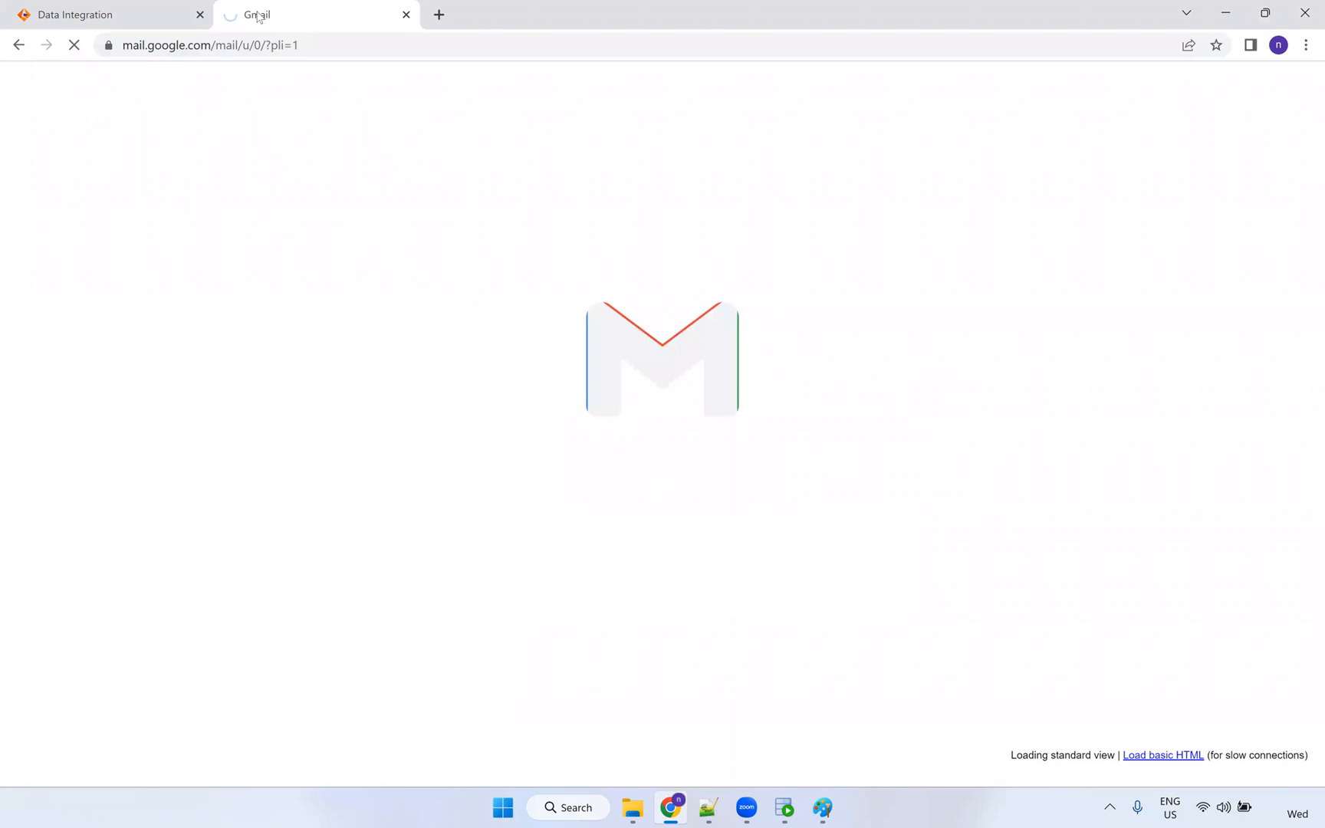
left_click(113, 14)
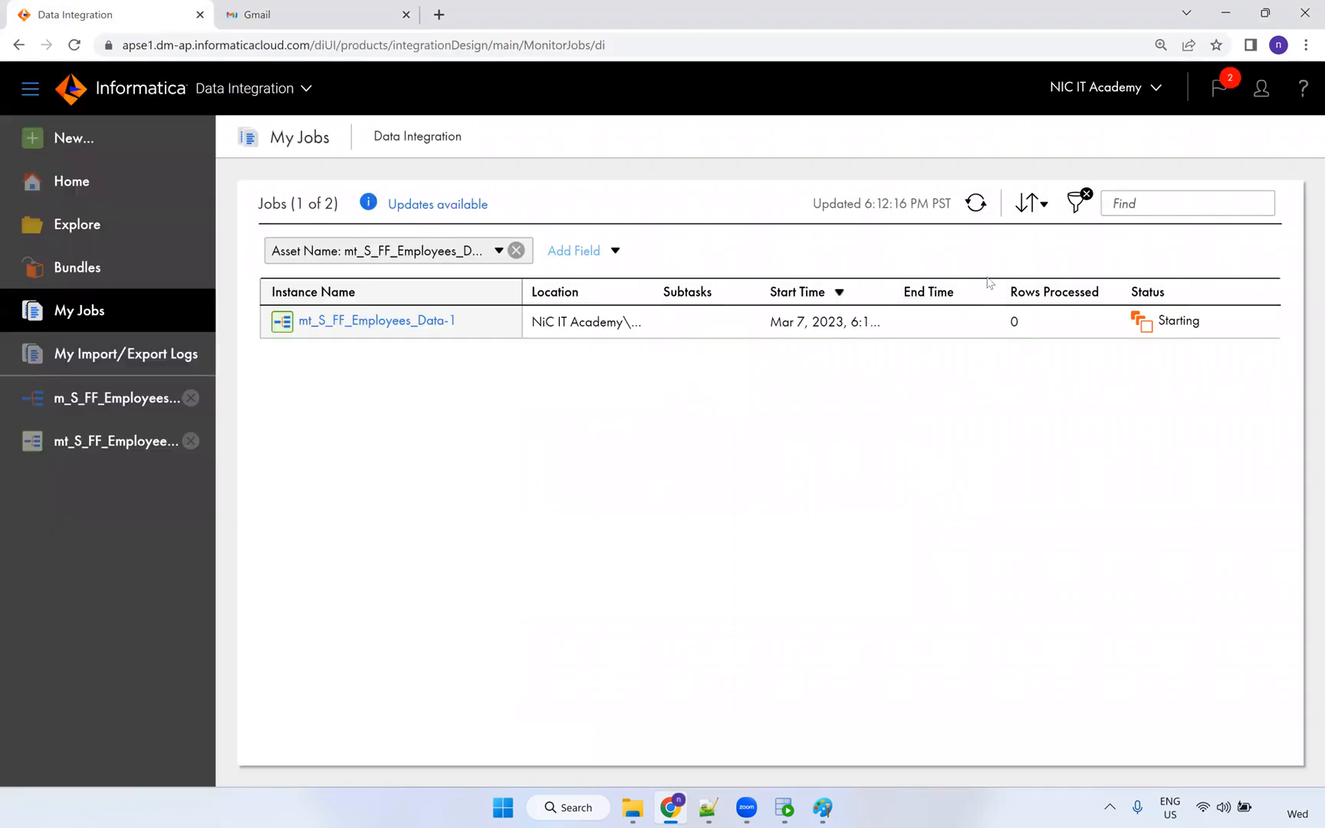
left_click(977, 205)
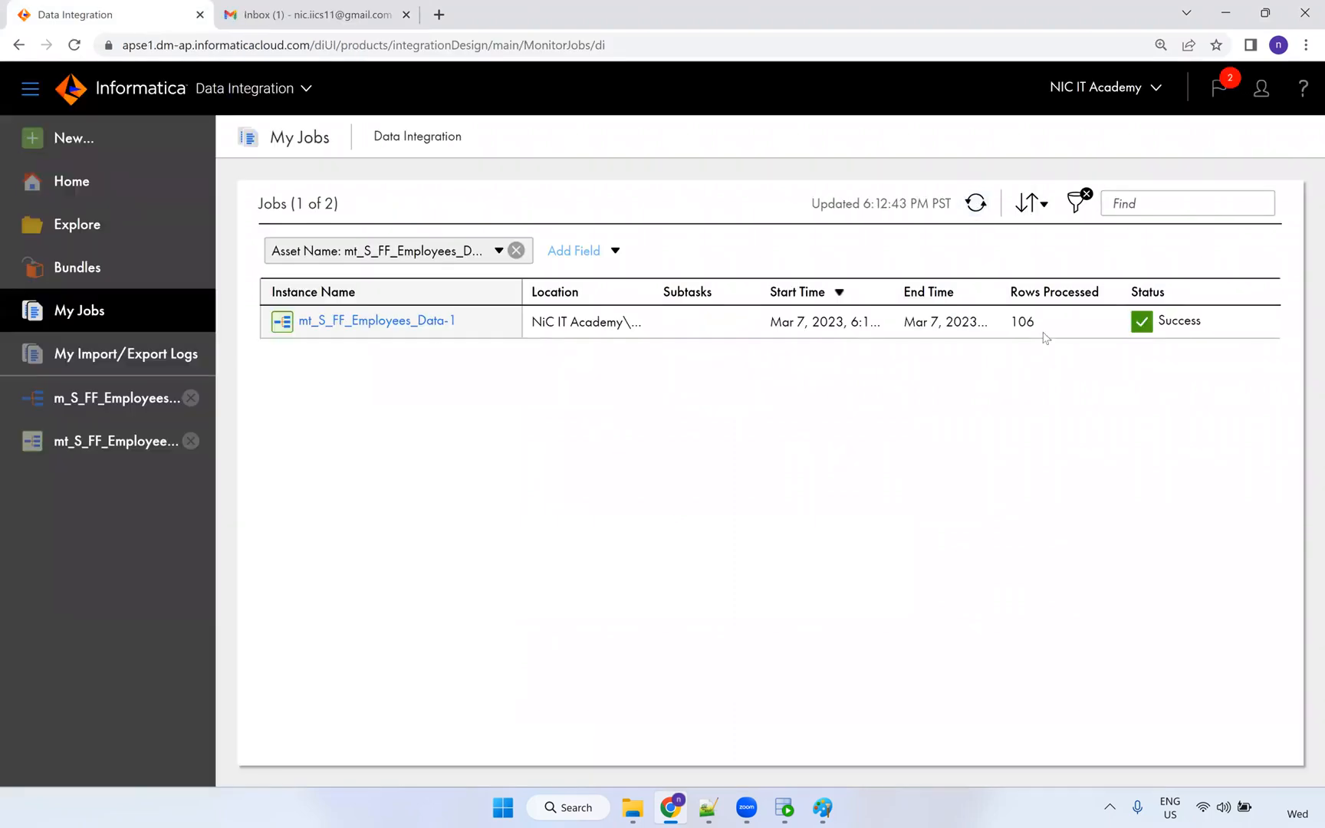
Return to the mt_S_FF_Employees_Data task details page, then bring up the Gmail inbox.
left_click(77, 397)
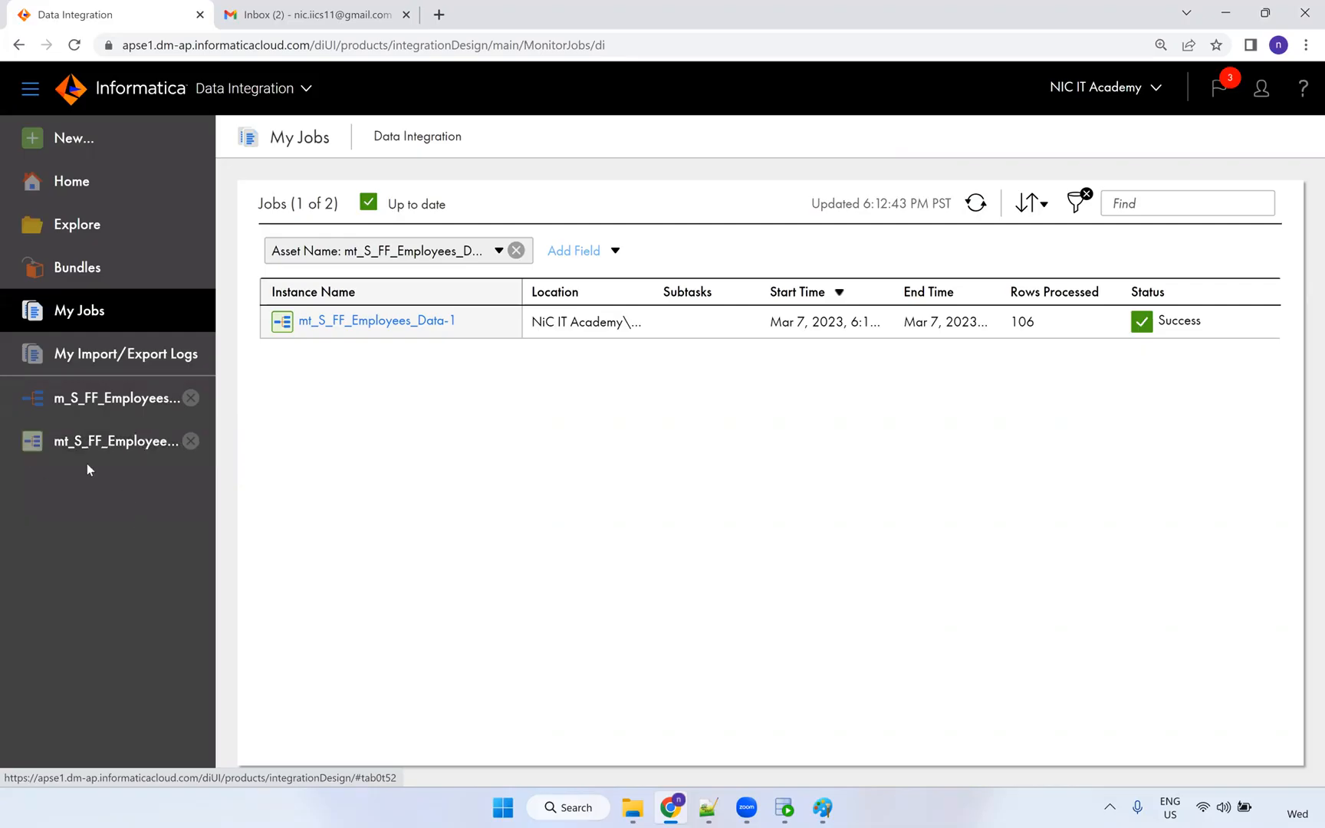
left_click(108, 443)
left_click(107, 402)
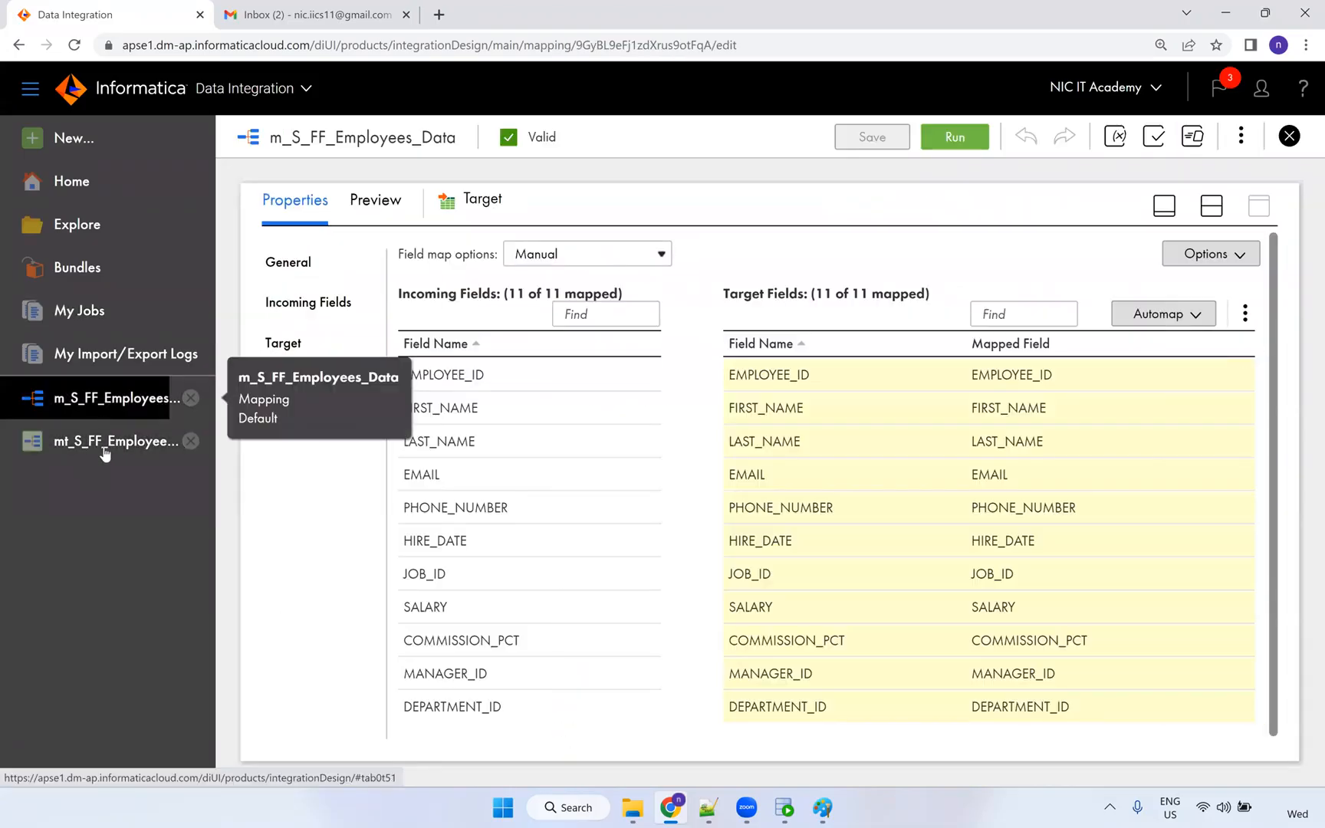
left_click(106, 450)
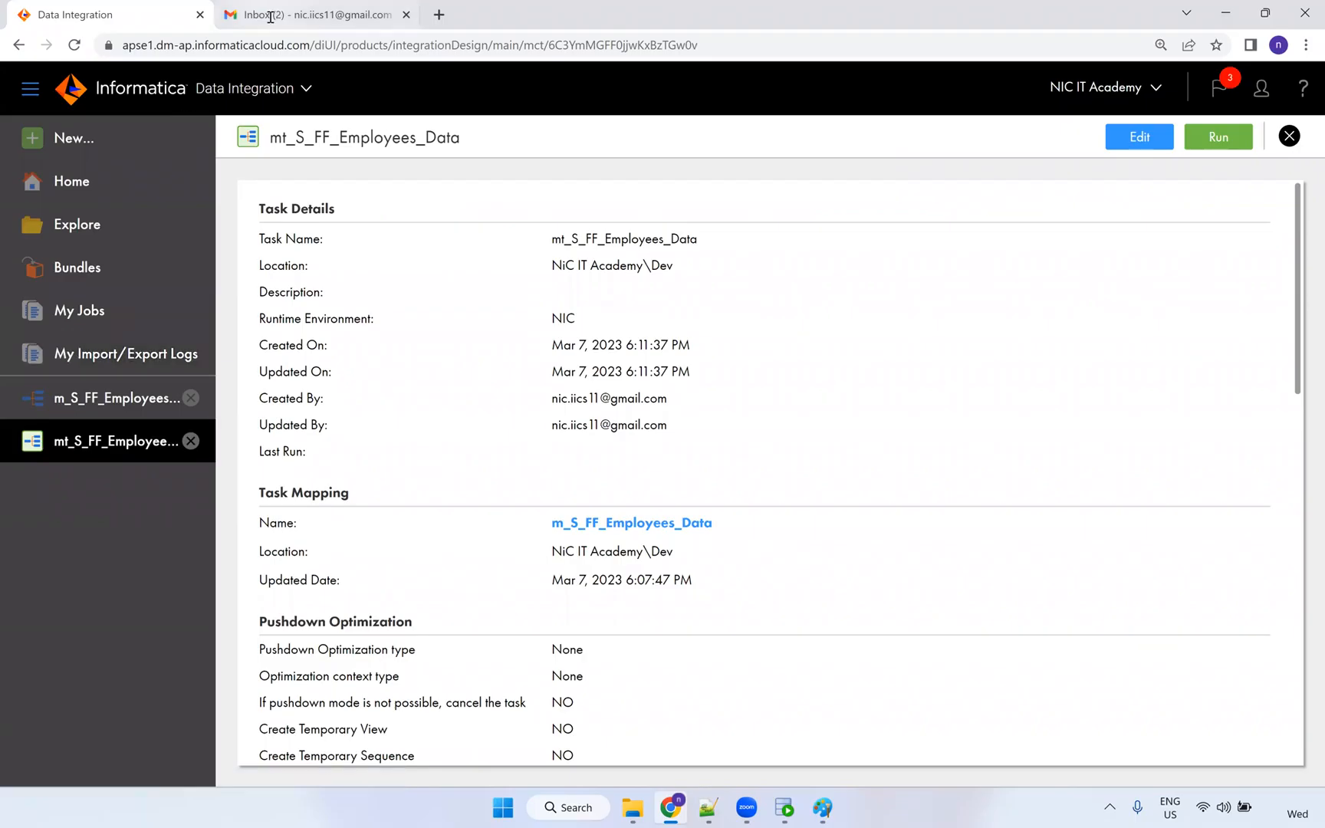
left_click(270, 16)
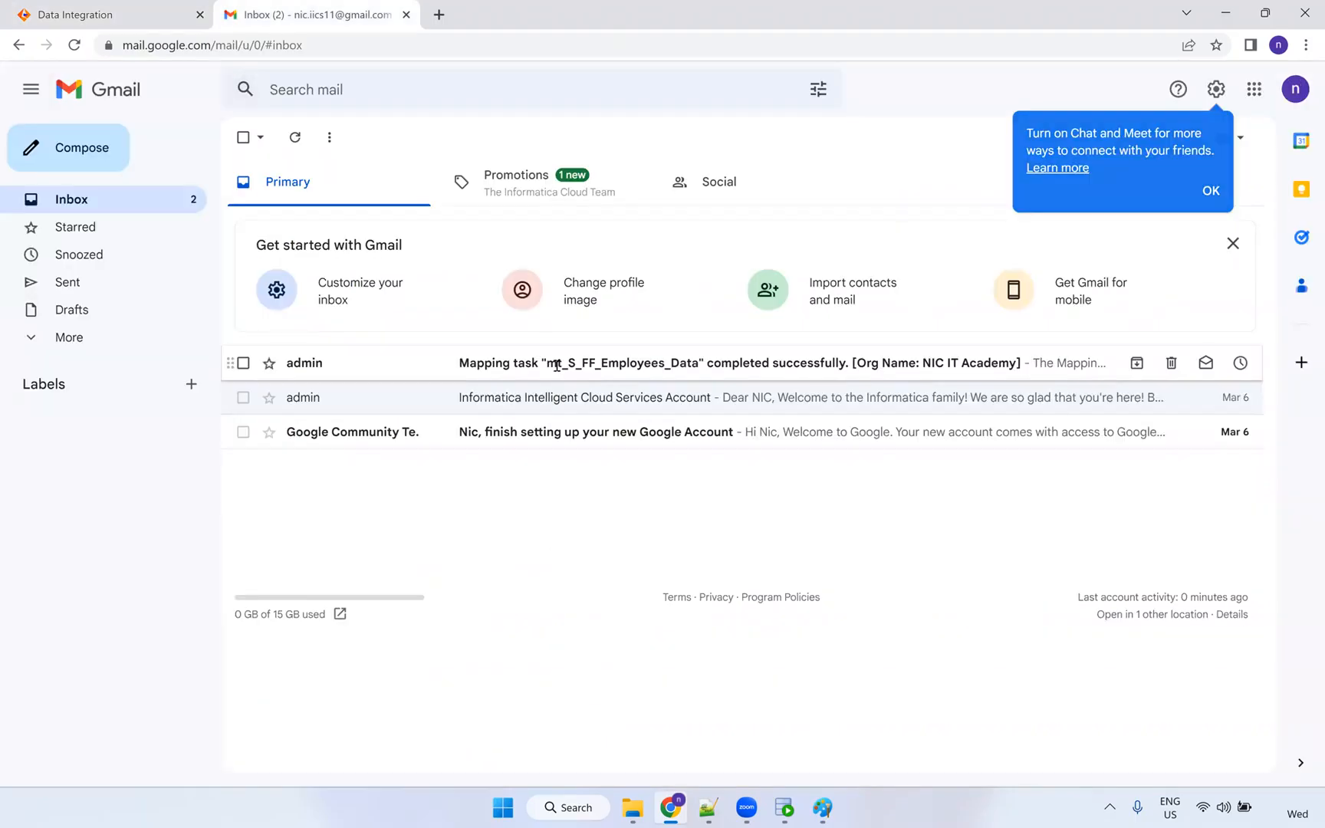
Open the 'Mapping task completed successfully' email and check its T_EMPLOYEES result: 106 rows, 0 errors.
left_click(556, 366)
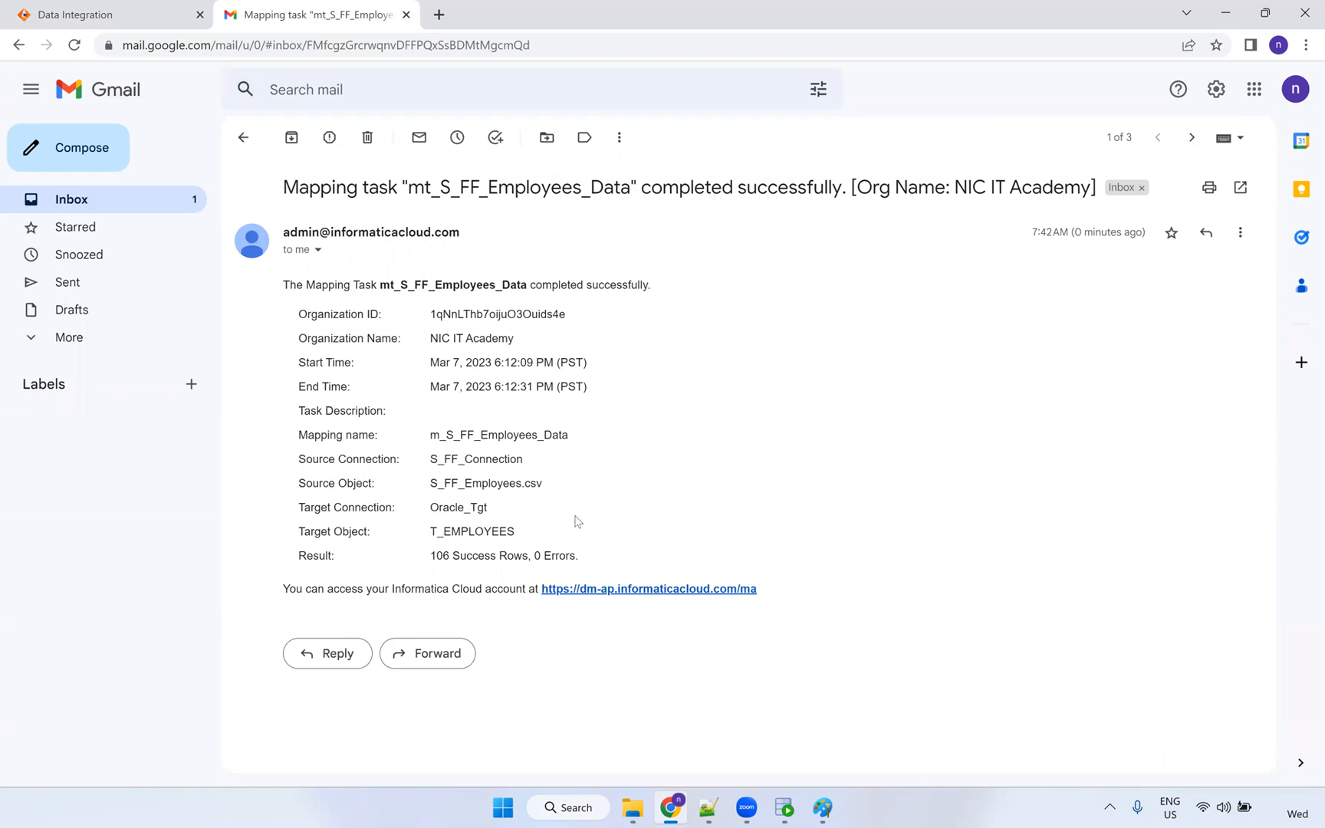
left_click_drag(584, 556, 429, 534)
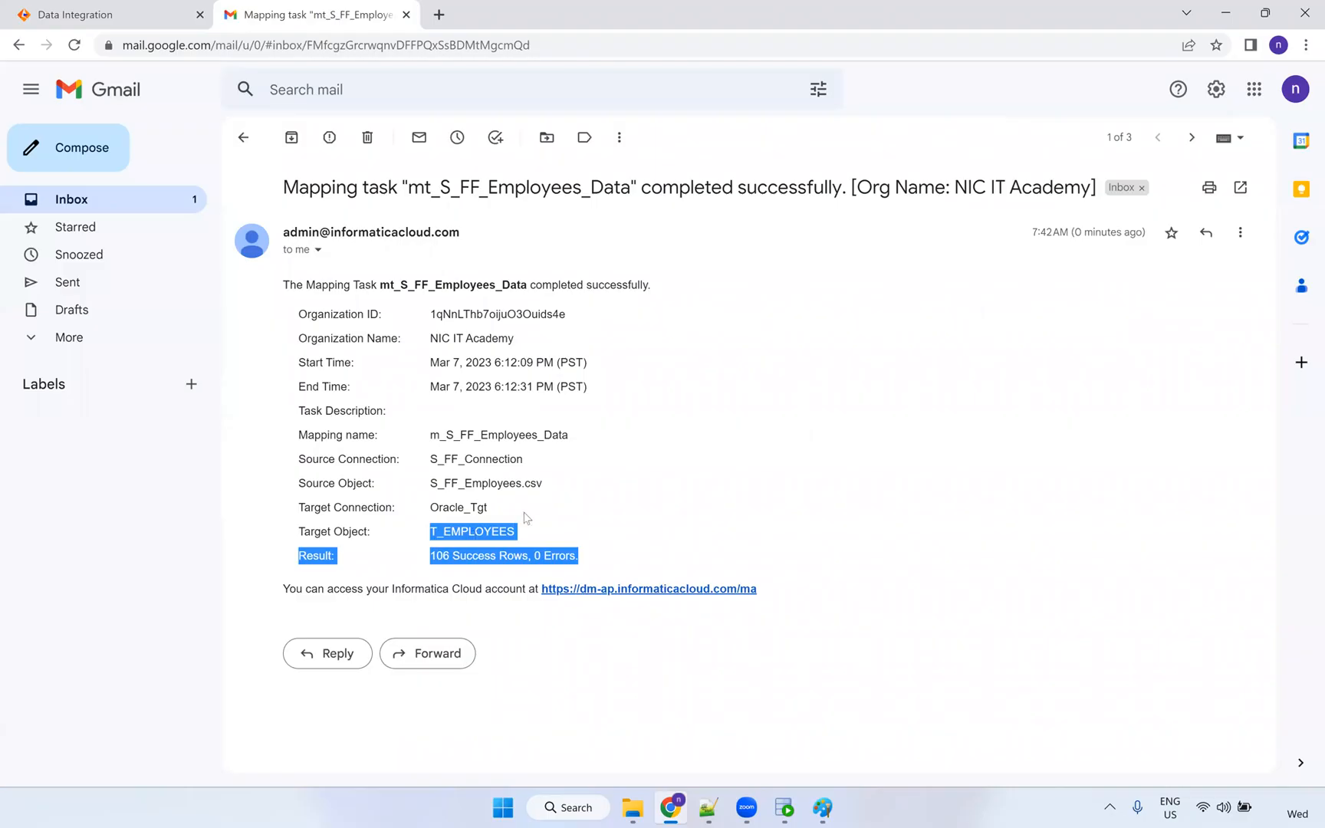
left_click(516, 490)
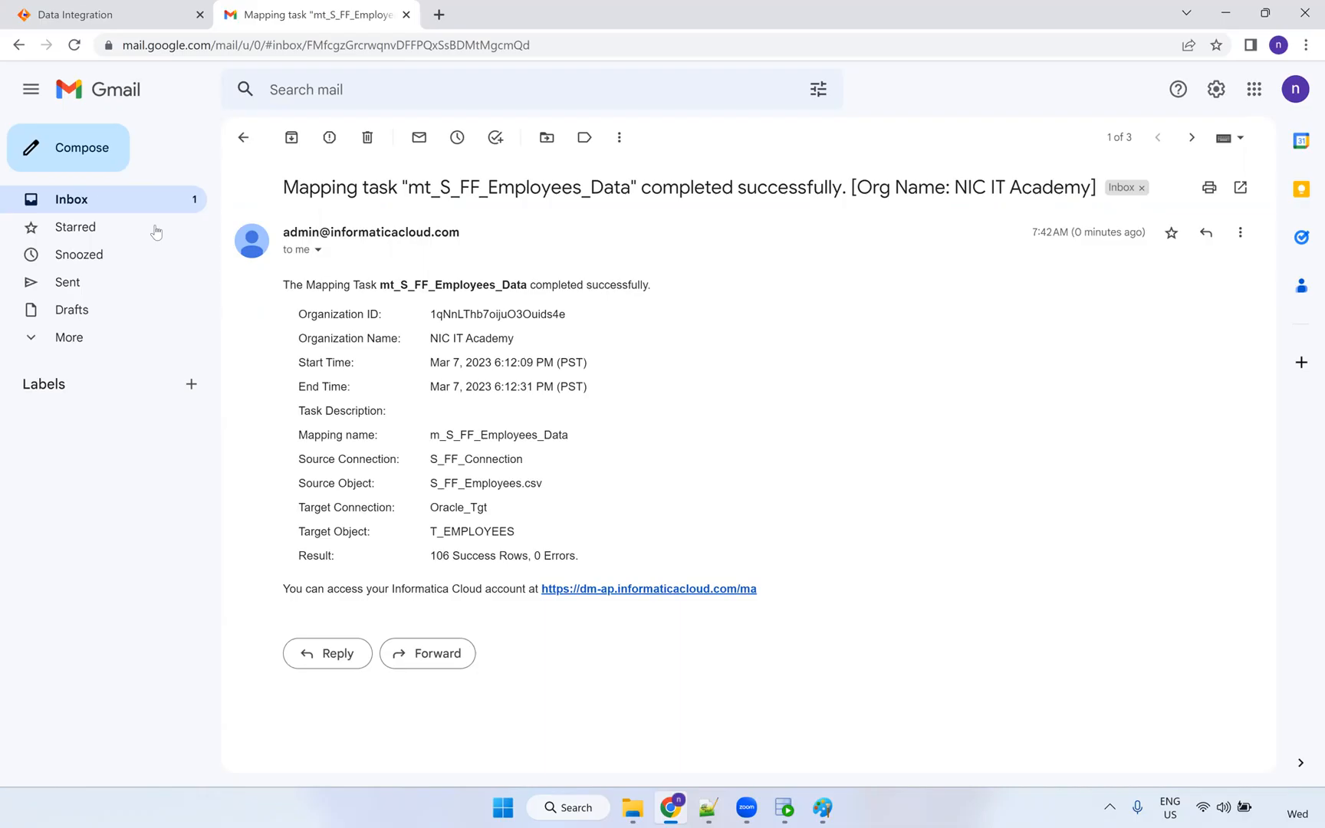
left_click(134, 23)
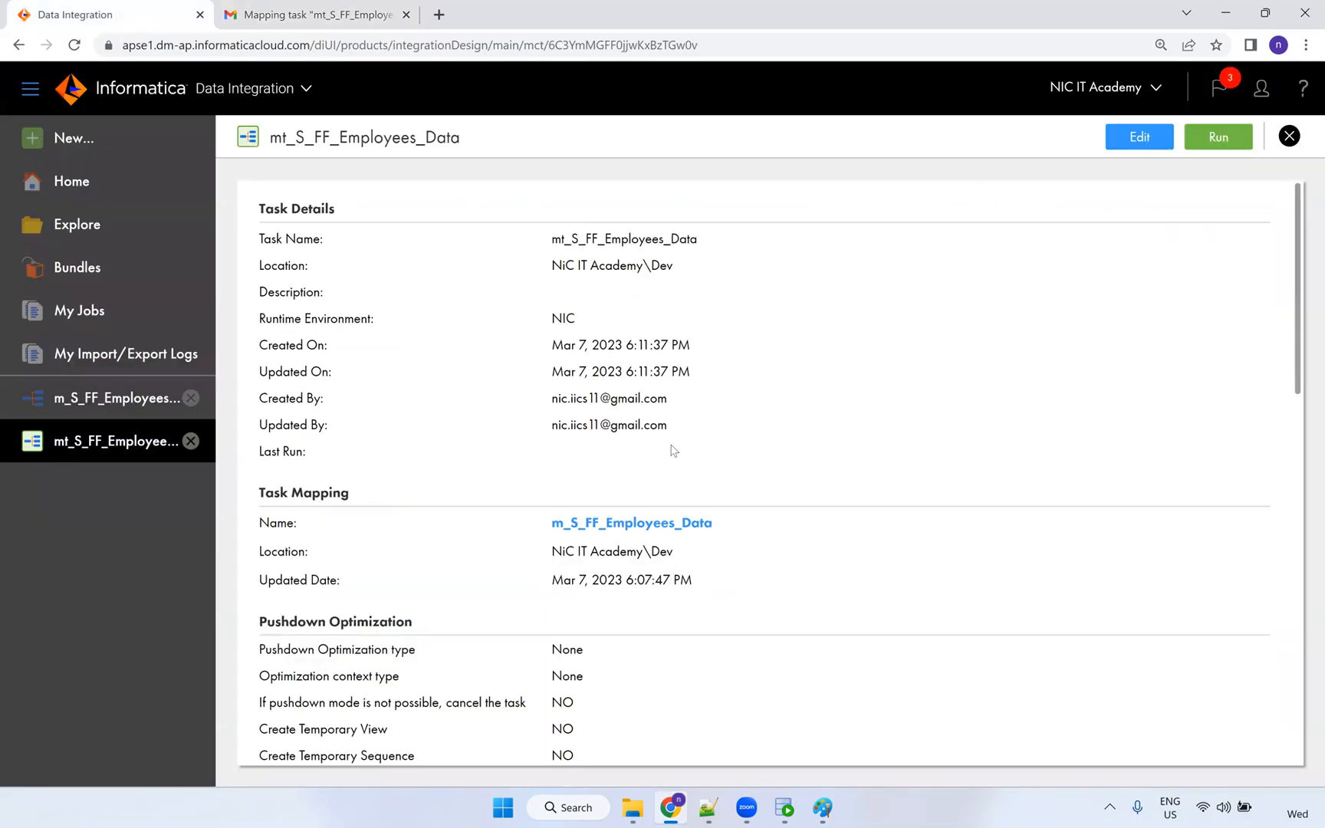
Run select * from t_employees in Oracle SQL Developer.
left_click(790, 807)
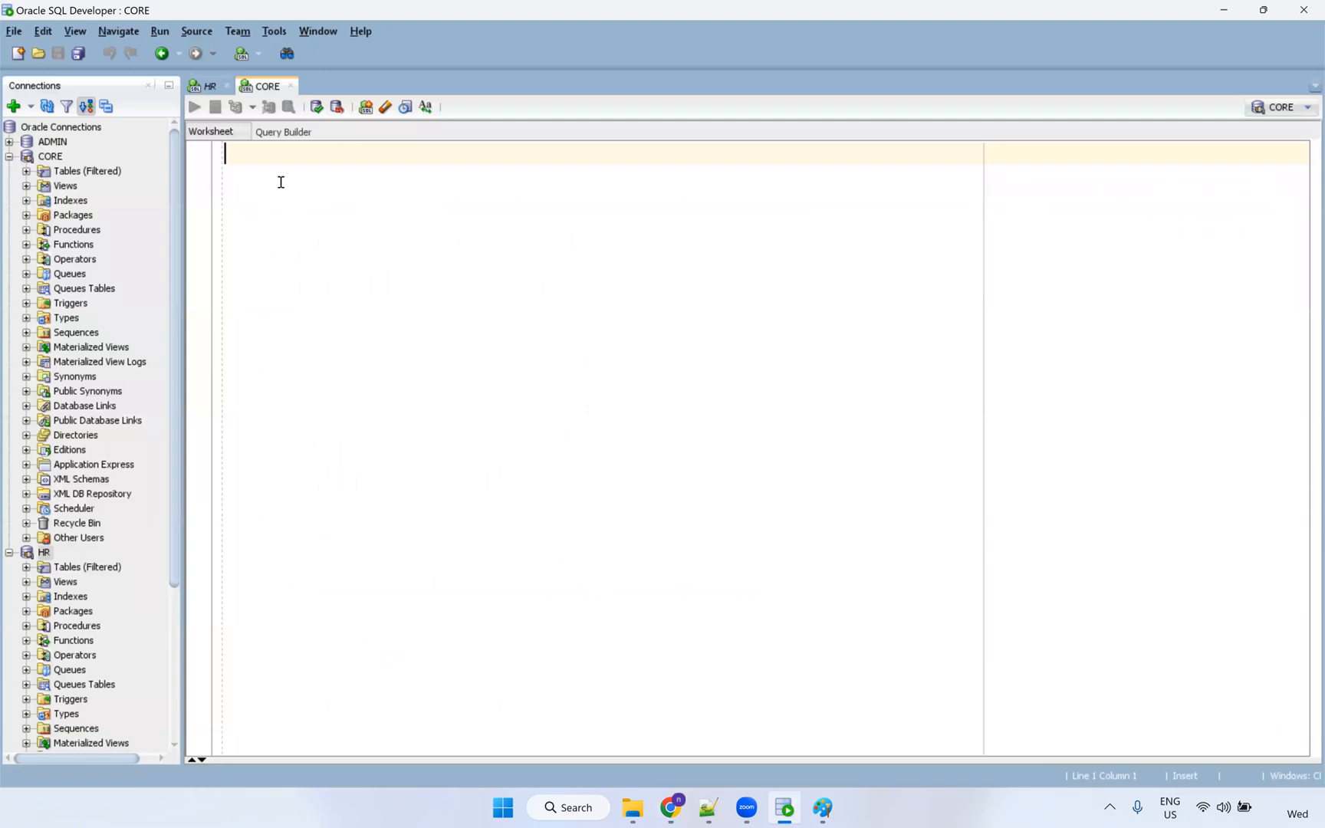
type("select ")
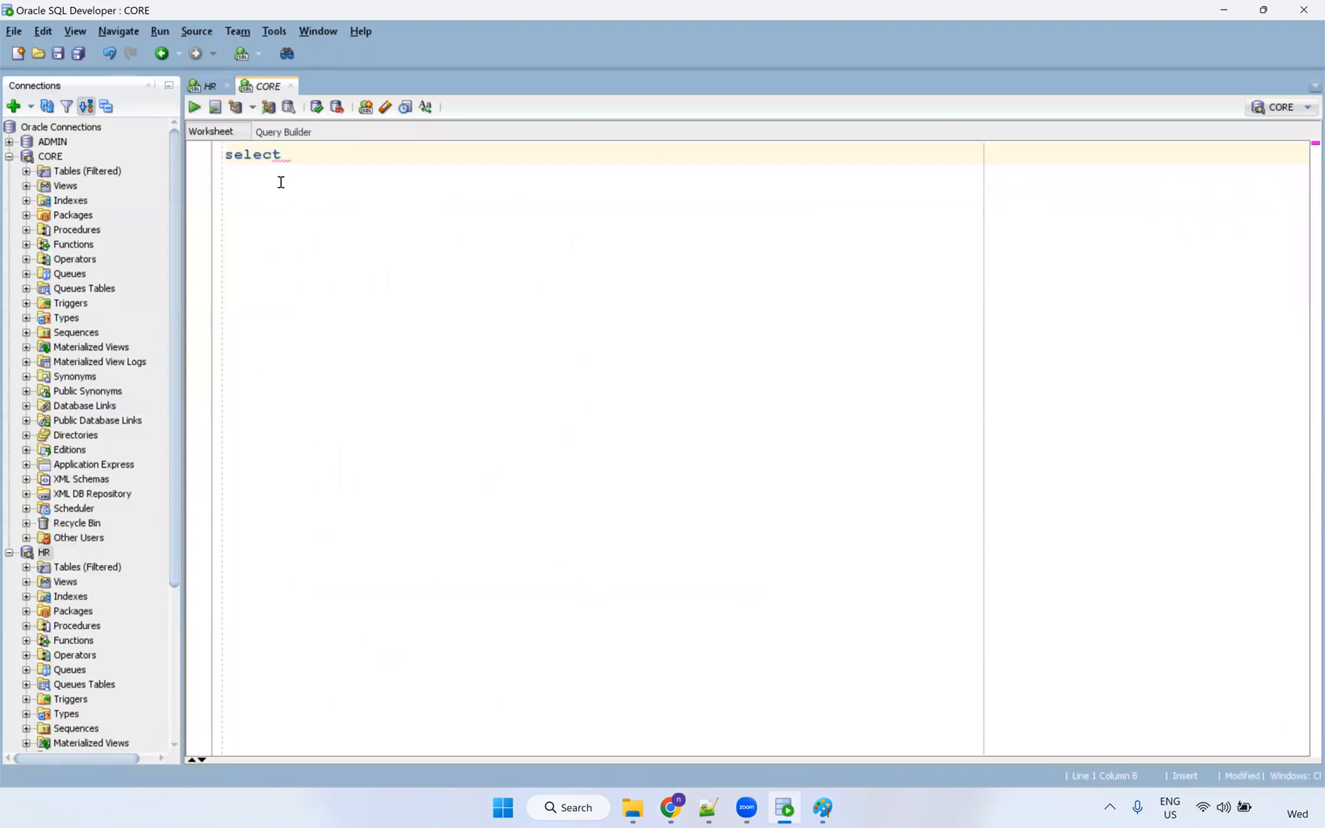
type("* from employe")
key("Left")
key("Left")
key("Left")
key("Left")
key("Left")
key("Left")
key("Left")
key("Left")
key("Left")
key("Left")
type("t_")
key("ctrl+Return")
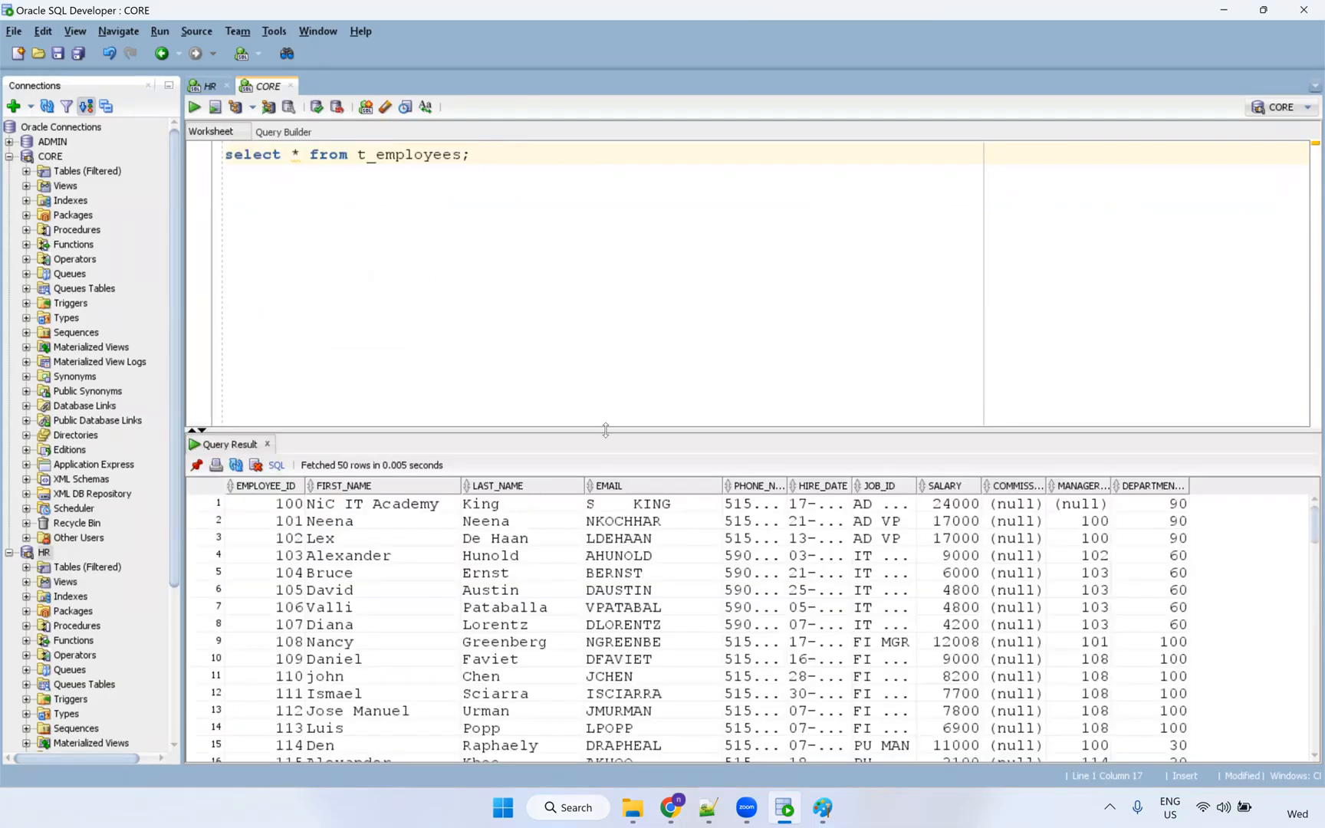
Widen the HIRE_DATE, JOB_ID and COMMISSION_PCT columns and inspect commission values in rows 47–58.
left_click_drag(852, 485, 900, 475)
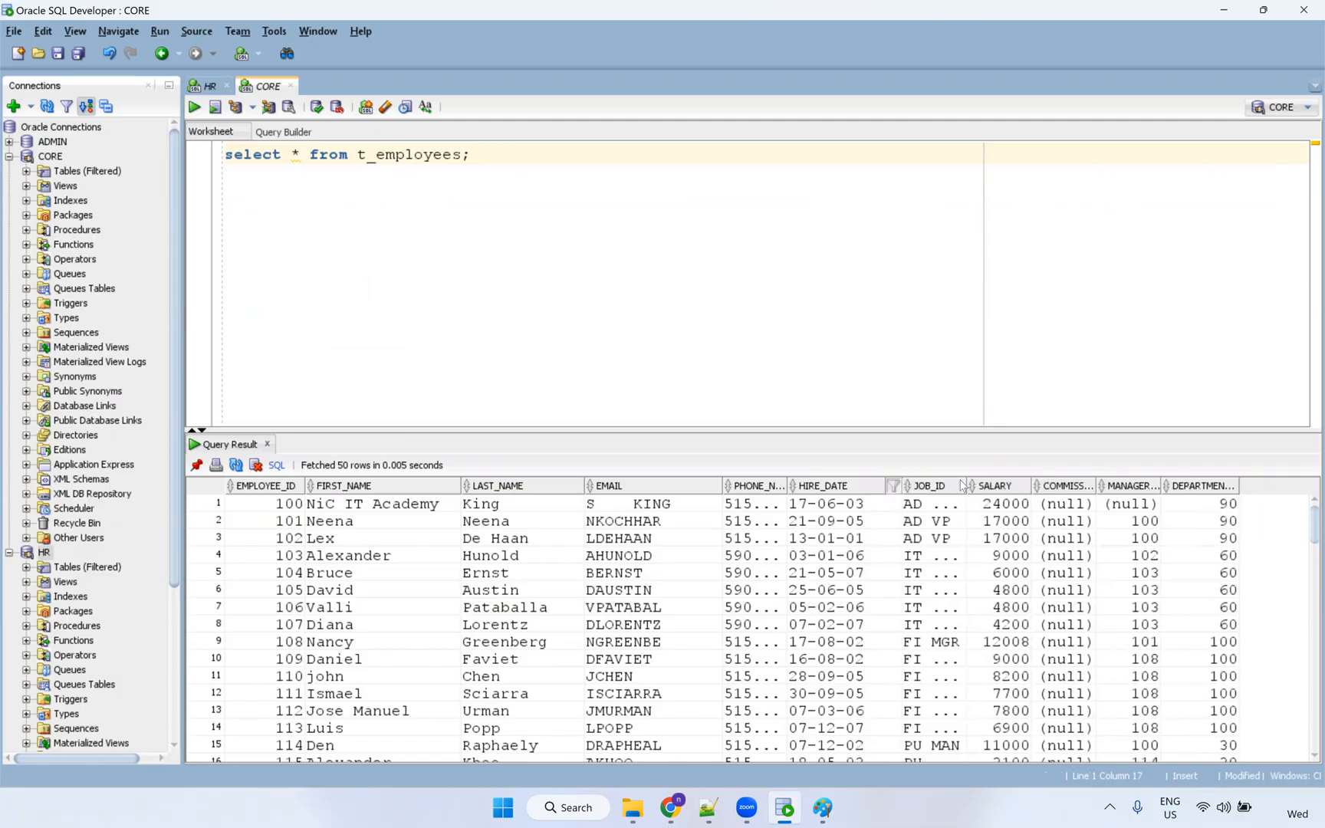
left_click(1023, 485)
left_click_drag(962, 485, 1016, 486)
left_click(1112, 550)
left_click(1113, 549)
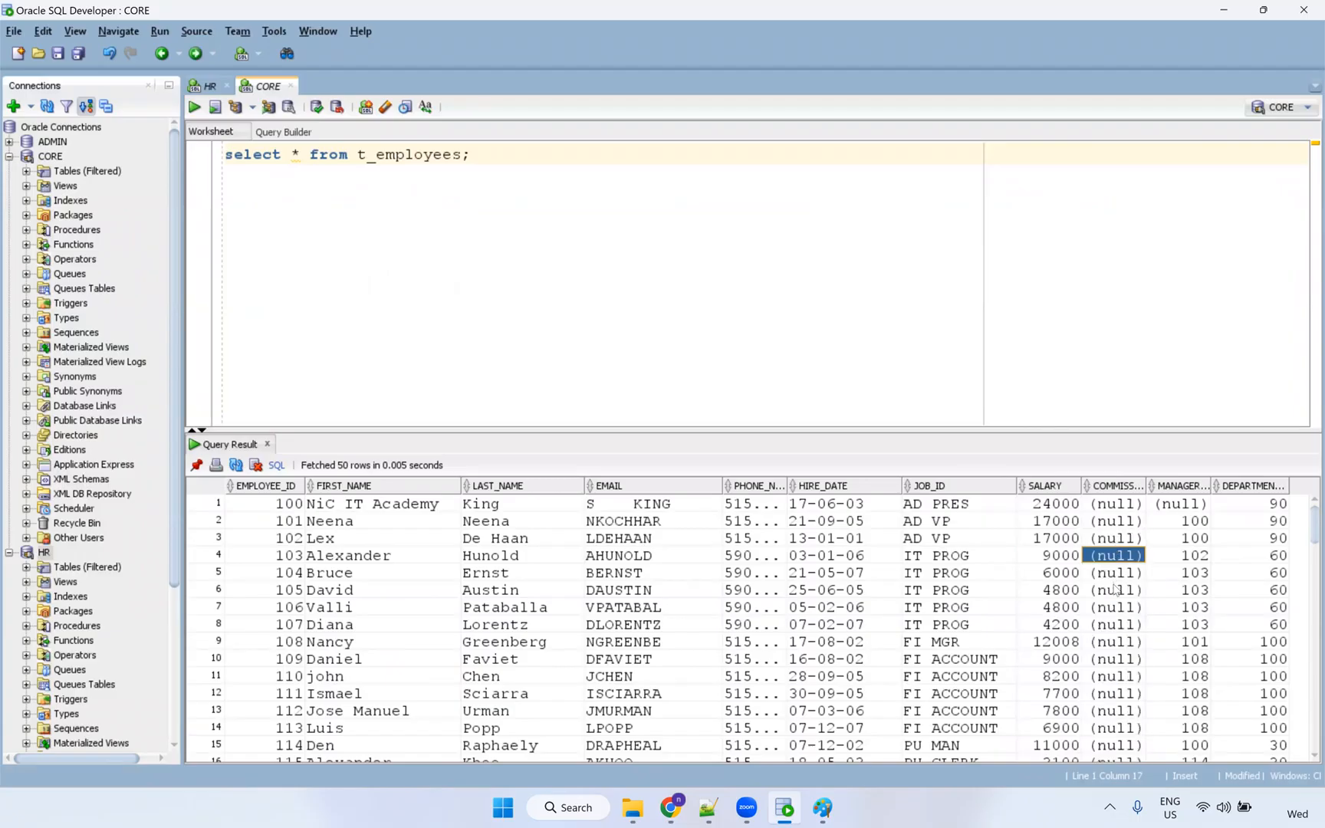
scroll(1117, 591, "down", 15)
left_click(1127, 522)
left_click(1125, 709, "shift")
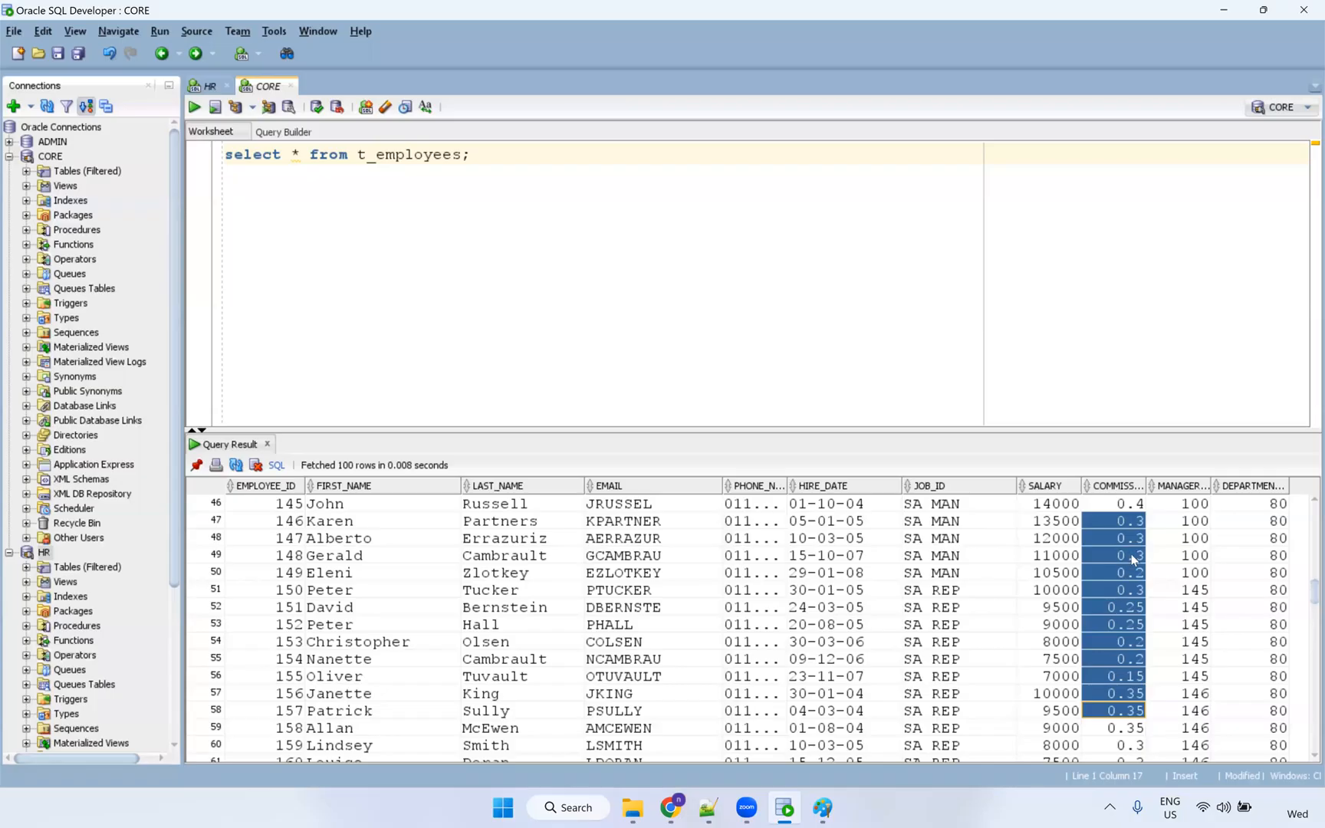
left_click(1129, 572)
left_click_drag(1122, 521, 1127, 606)
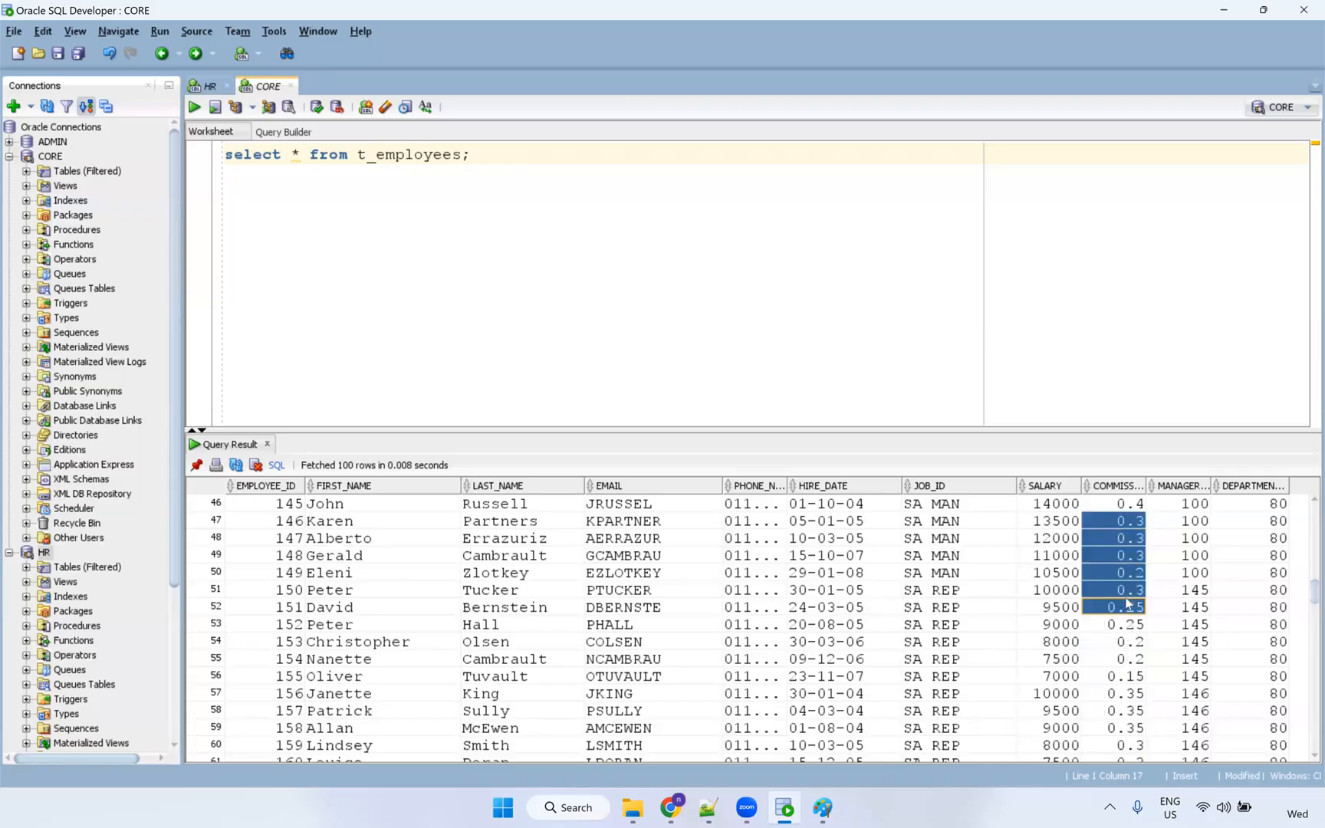
left_click_drag(1143, 485, 1166, 485)
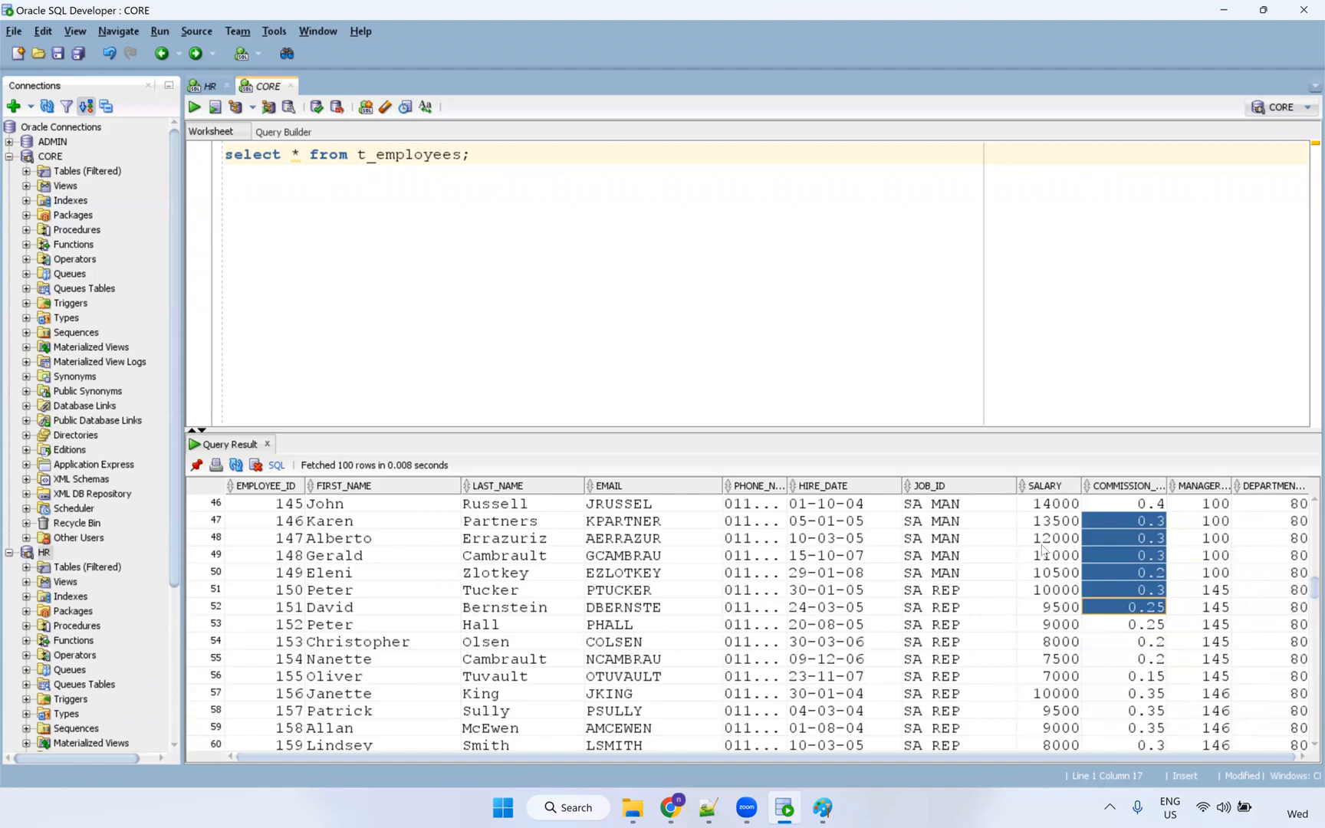
left_click(708, 807)
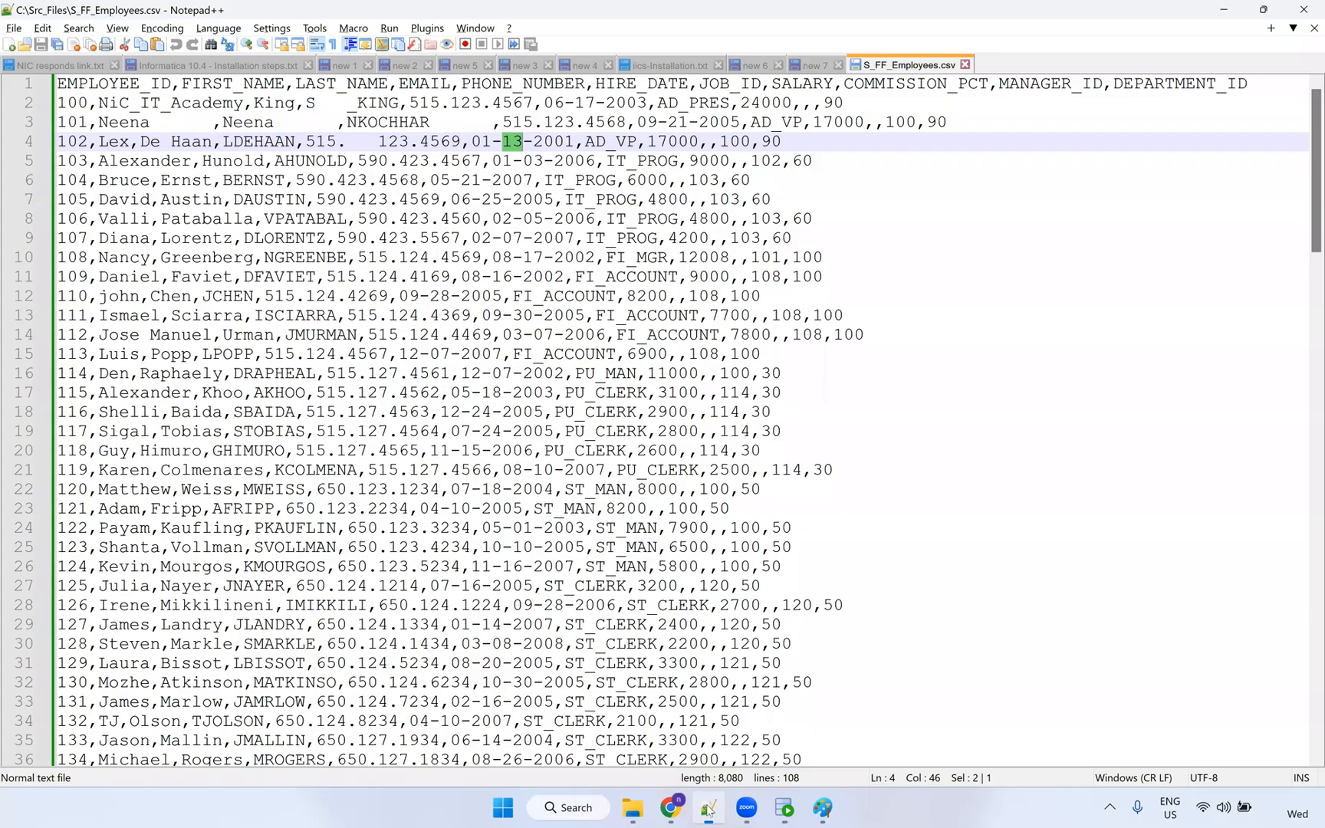
Place the cursor on line 2's NiC_IT_Academy row, then return to the Informatica task page.
left_click(251, 103)
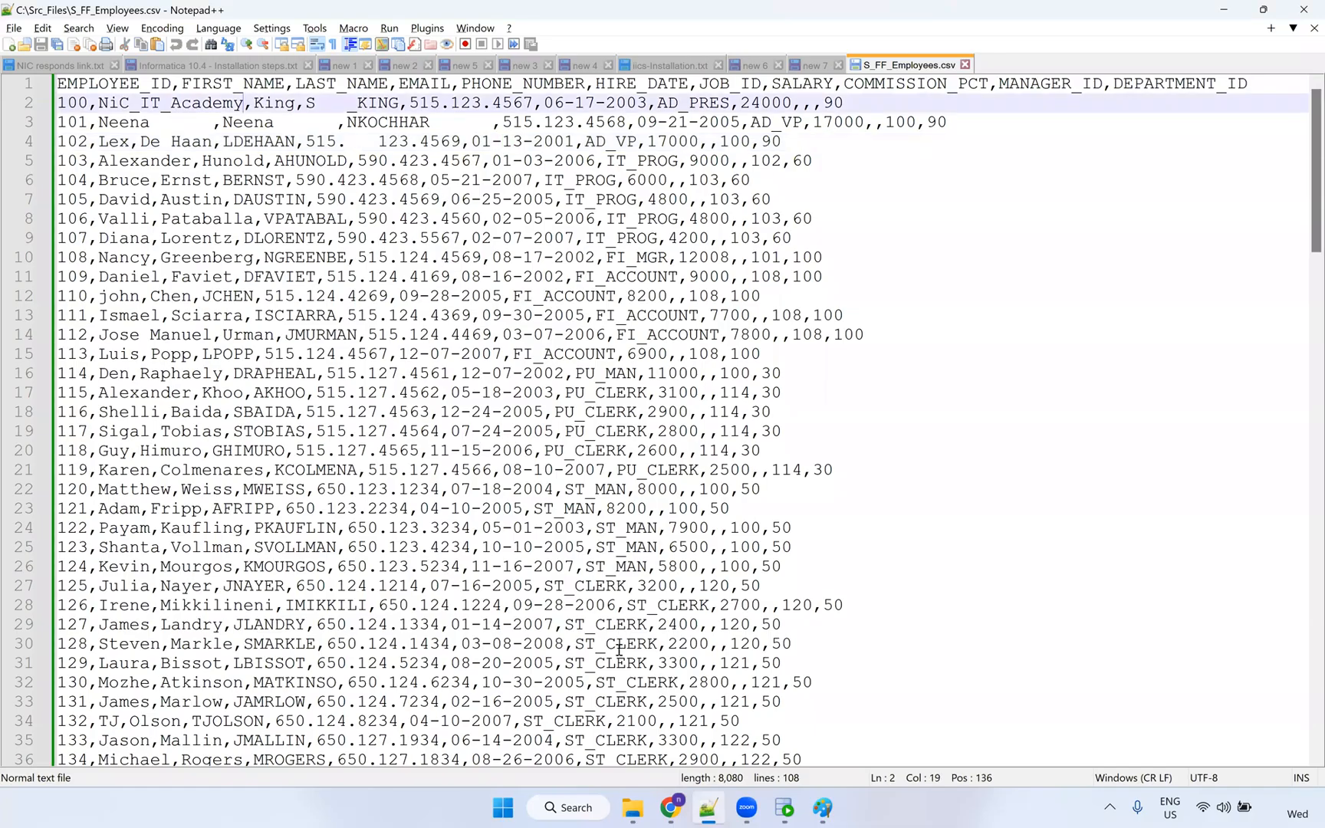
left_click(664, 807)
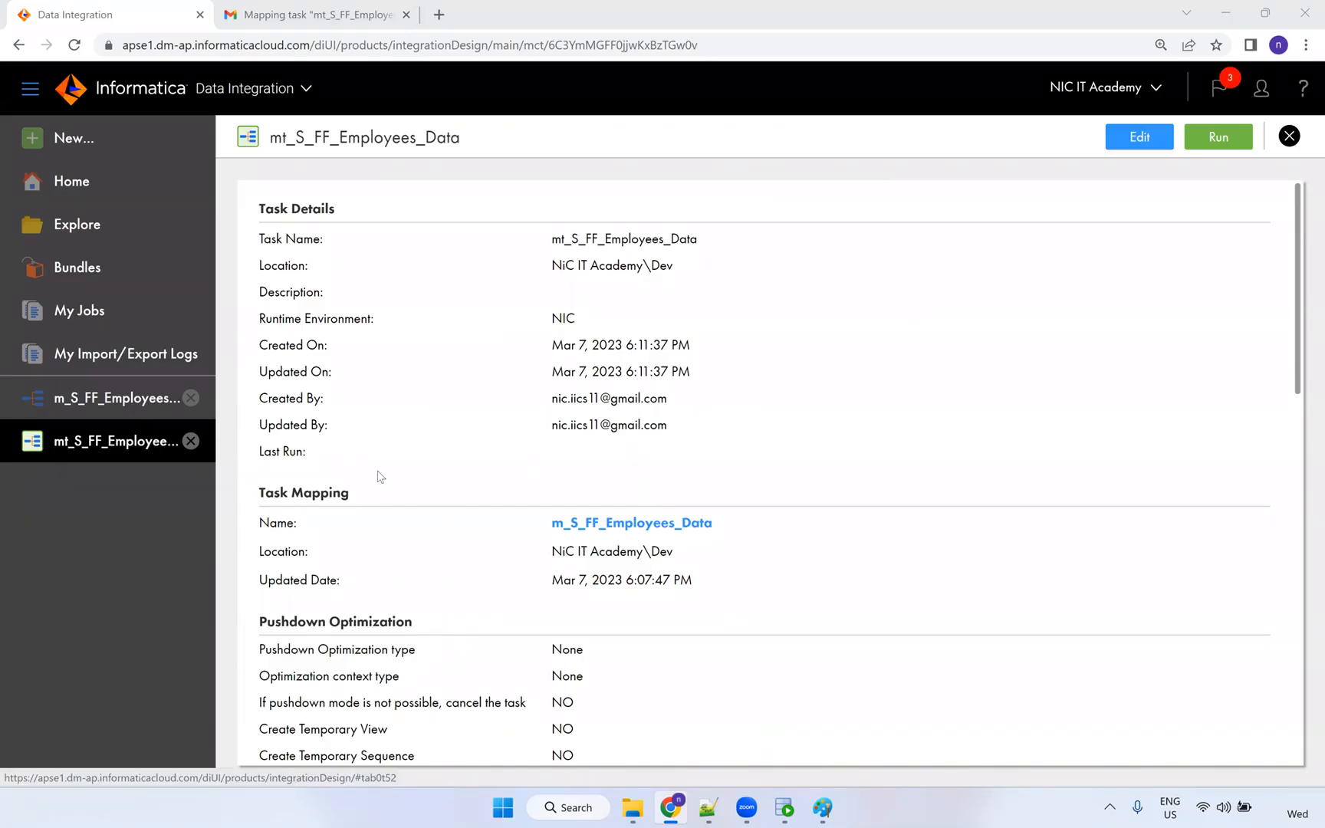
scroll(414, 483, "down", 5)
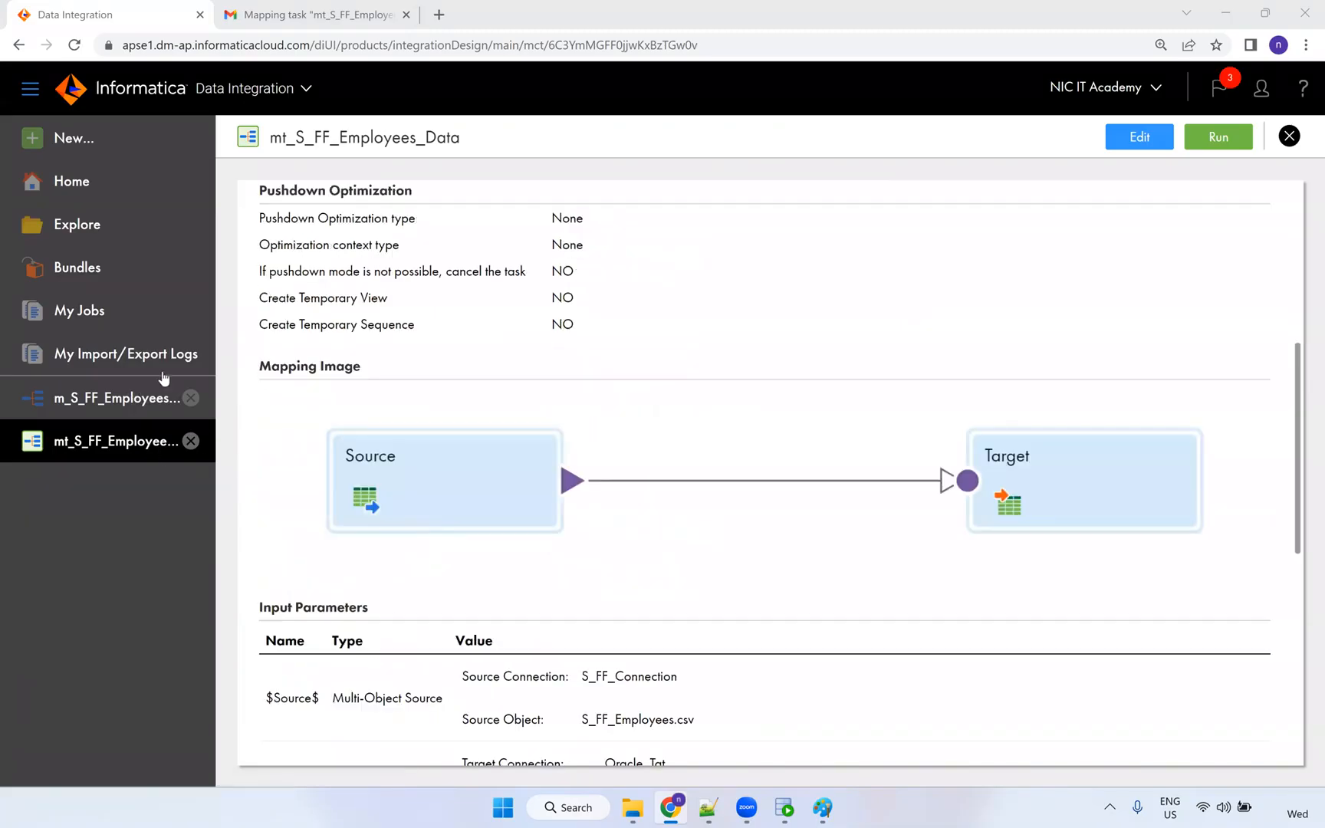
left_click(95, 141)
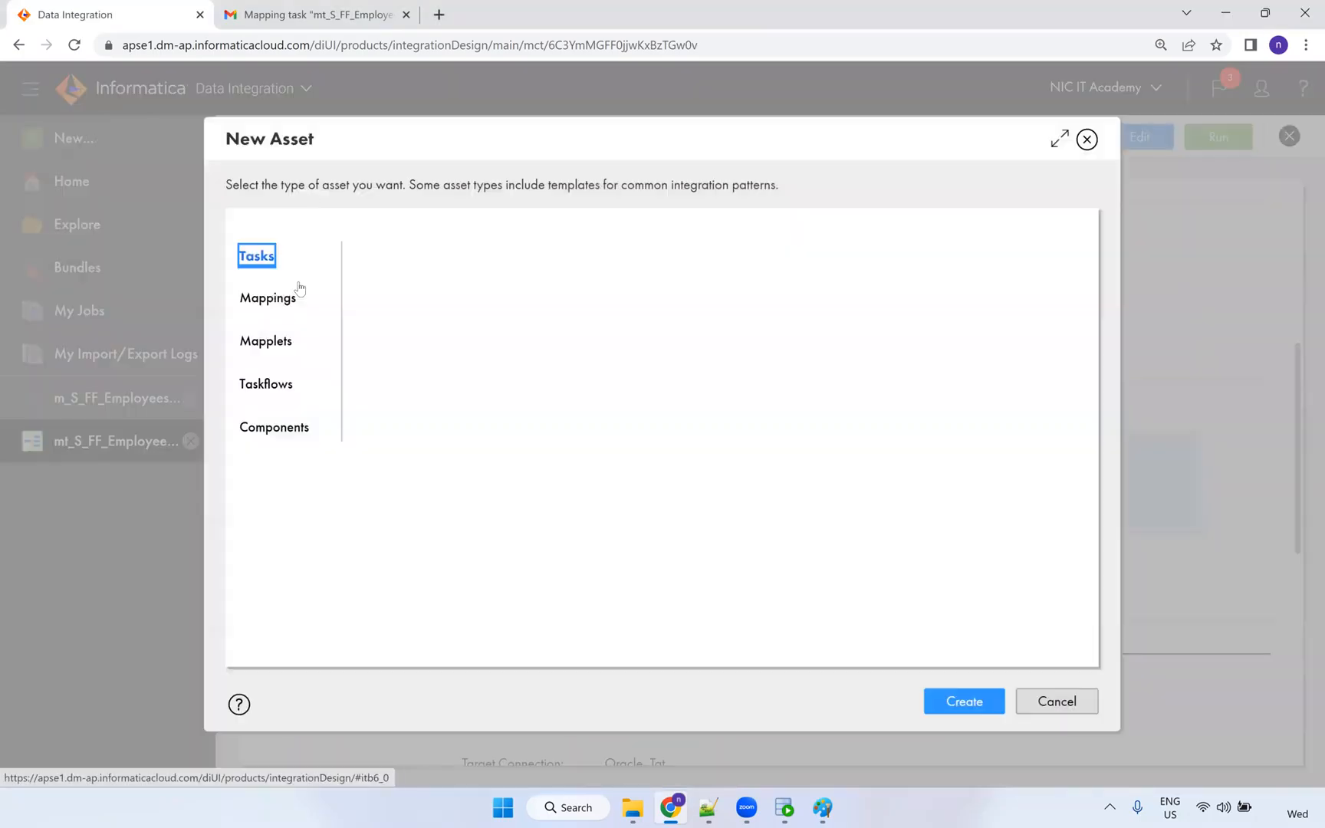
left_click(270, 380)
left_click(460, 311)
left_click(935, 683)
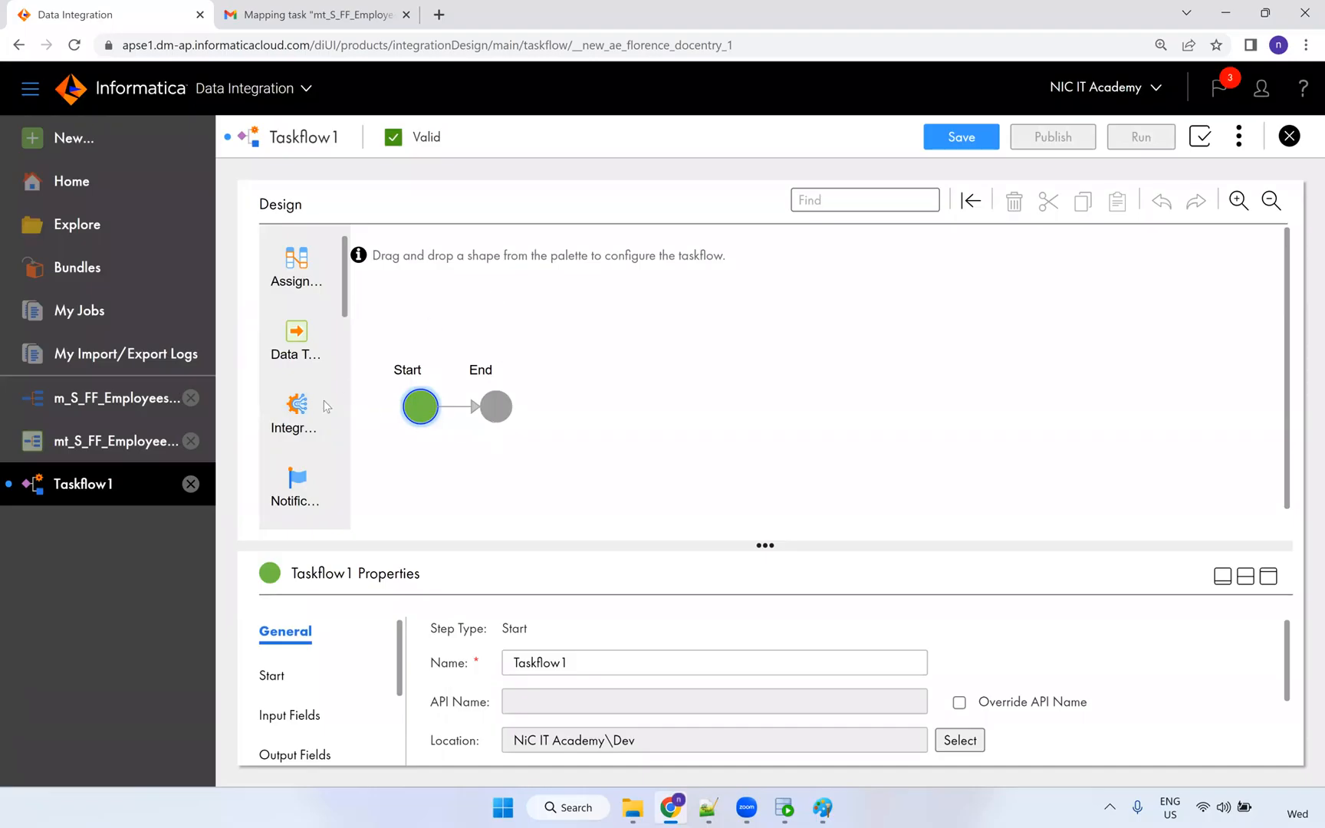
scroll(305, 410, "down", 1)
left_click_drag(304, 408, 446, 417)
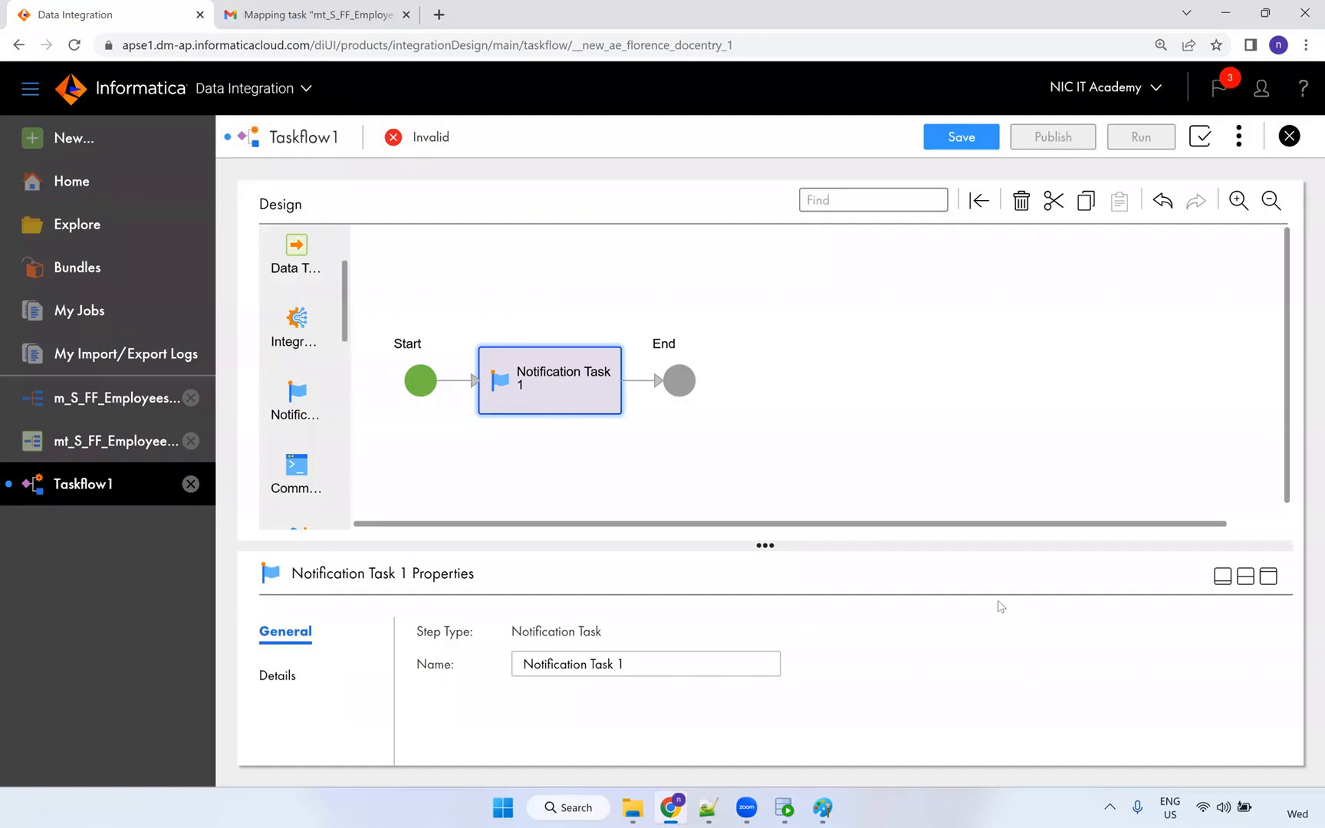
left_click(1268, 576)
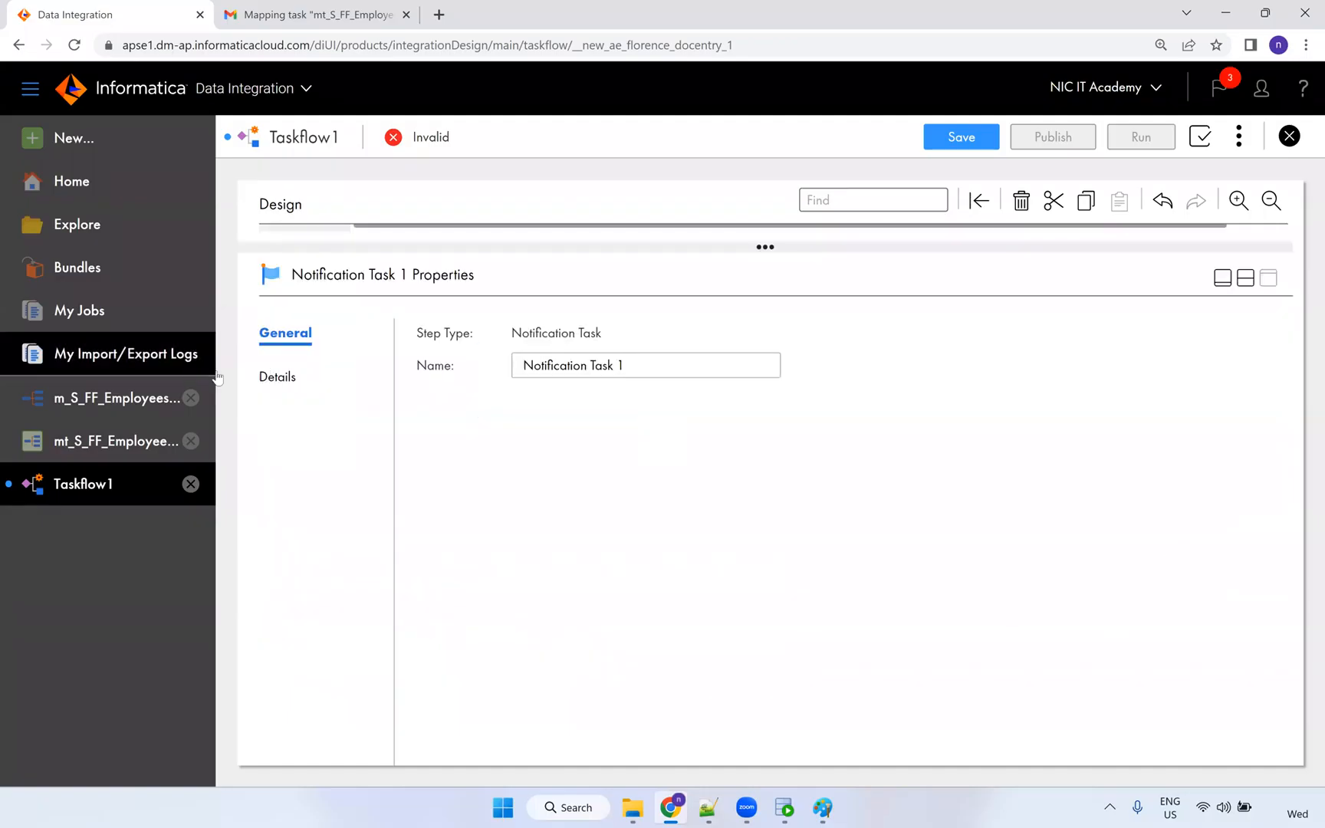
left_click(272, 373)
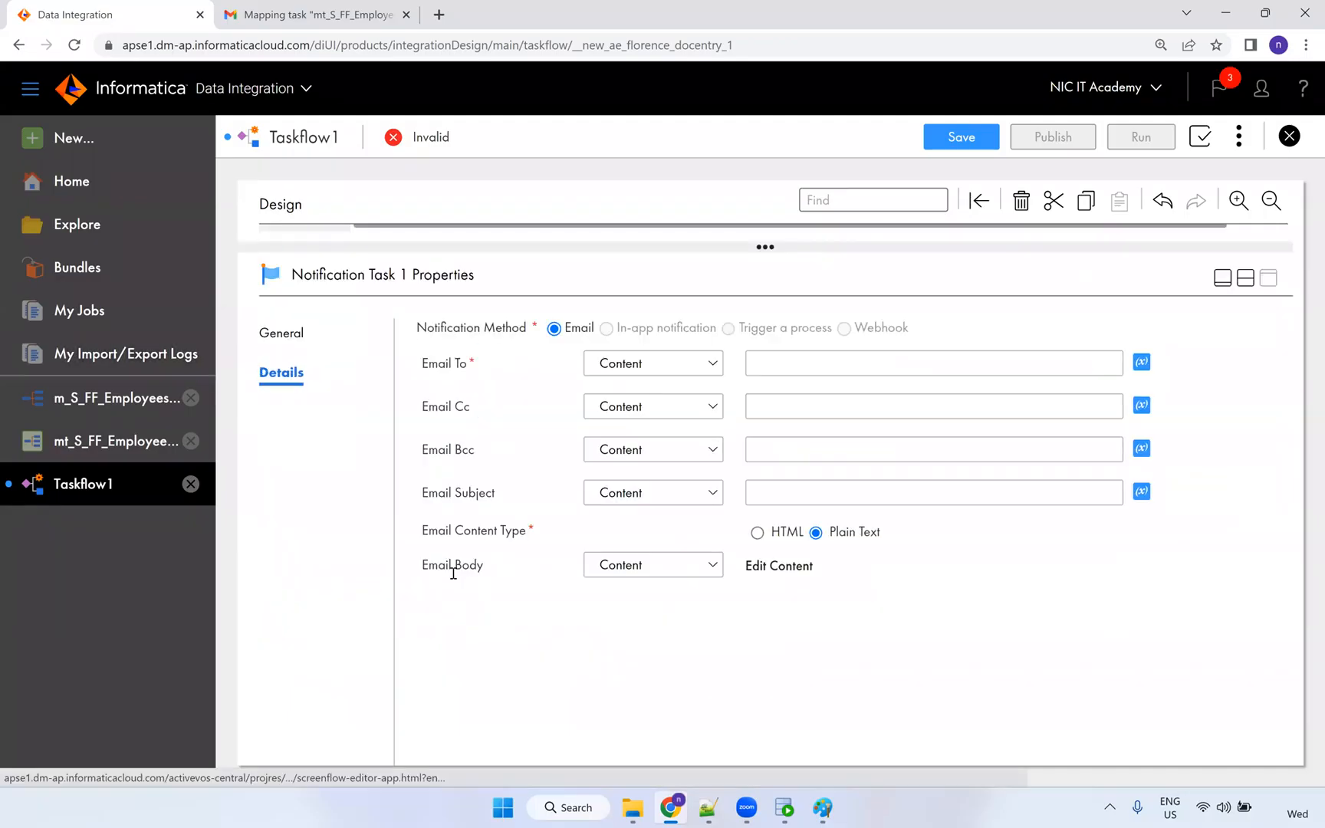
left_click(781, 574)
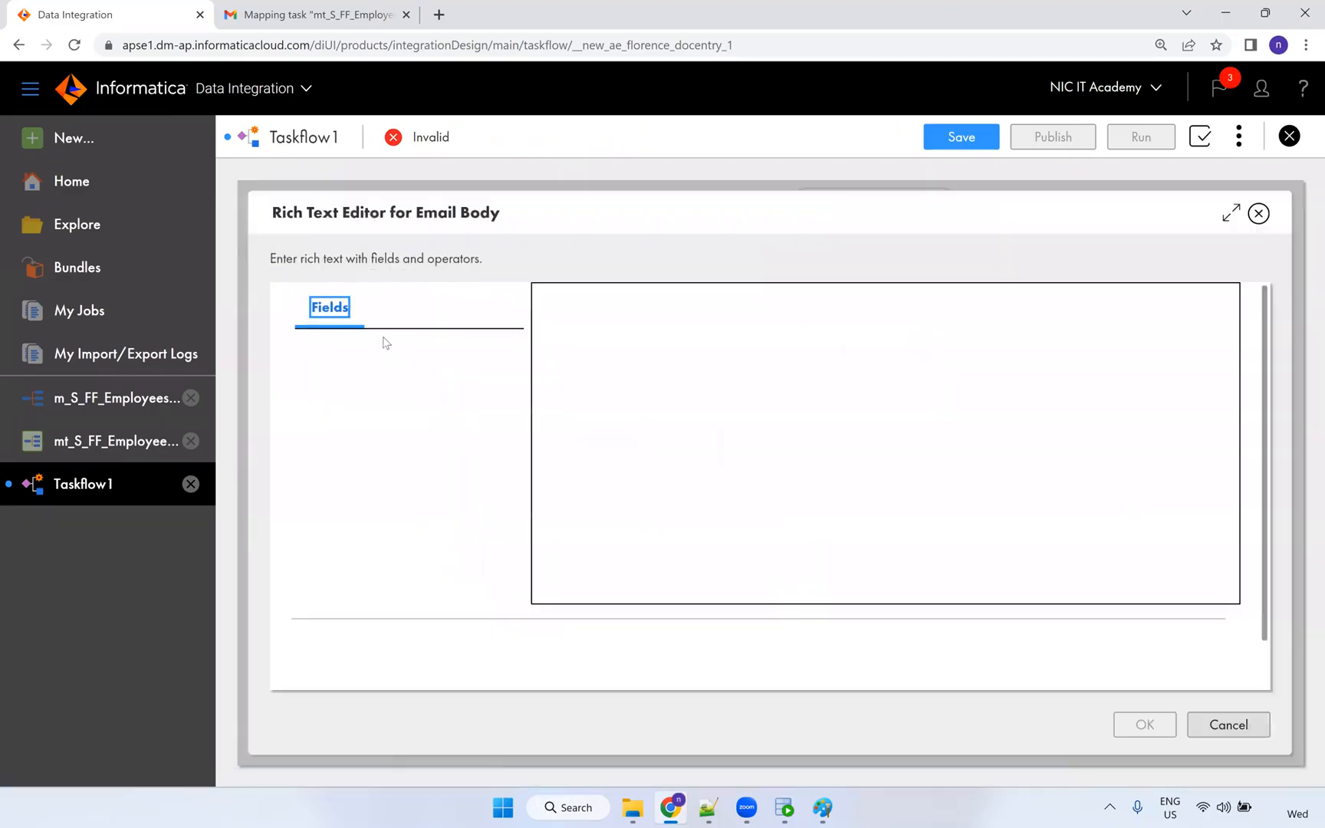
left_click(646, 424)
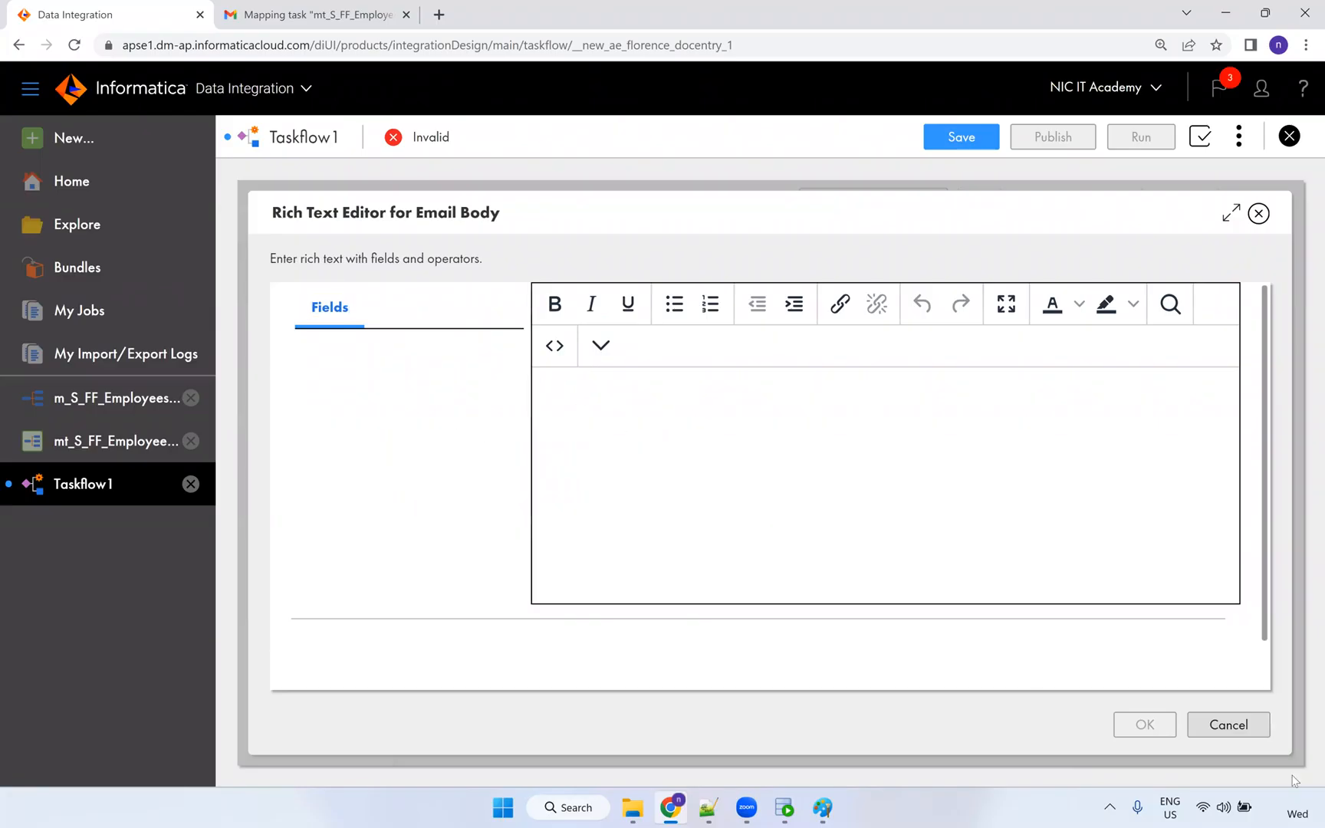
left_click(1219, 725)
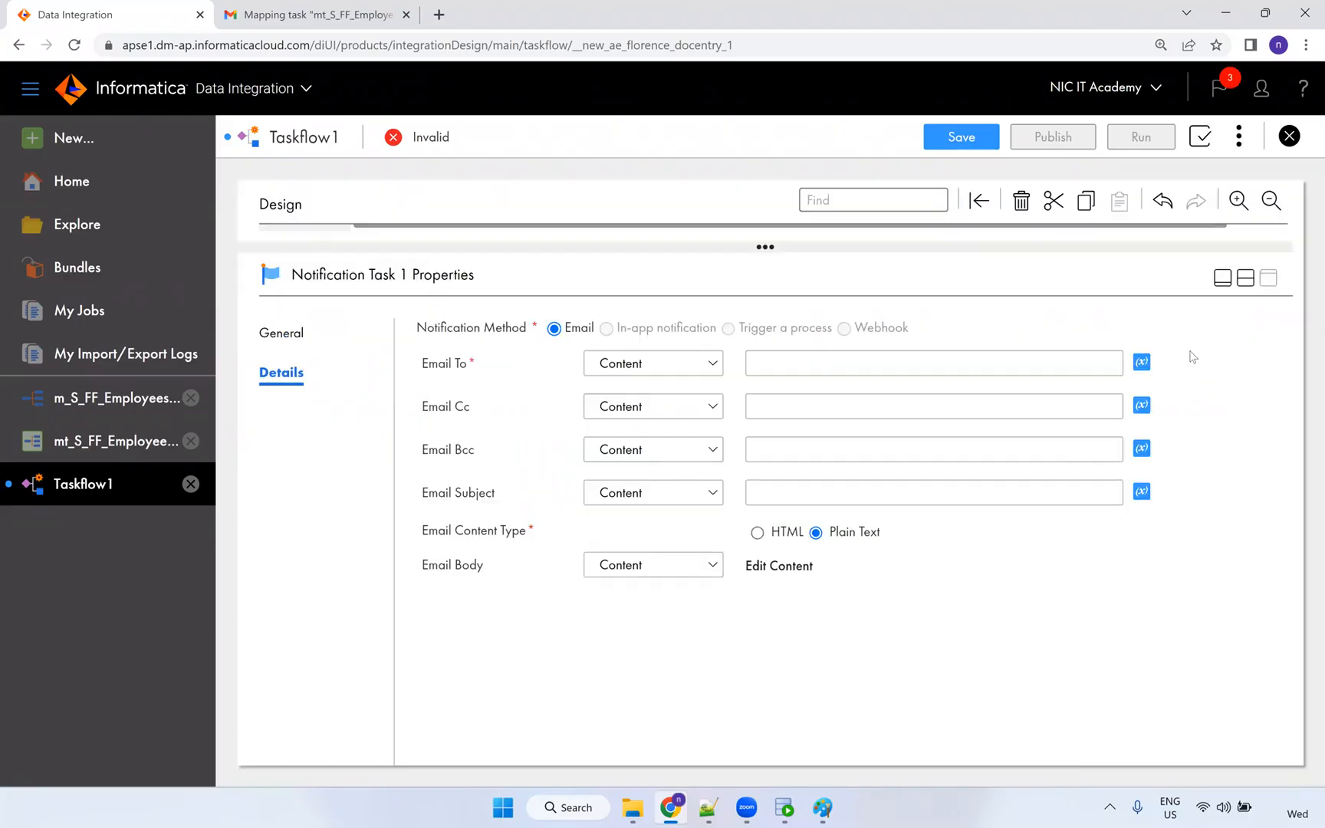
left_click(1289, 136)
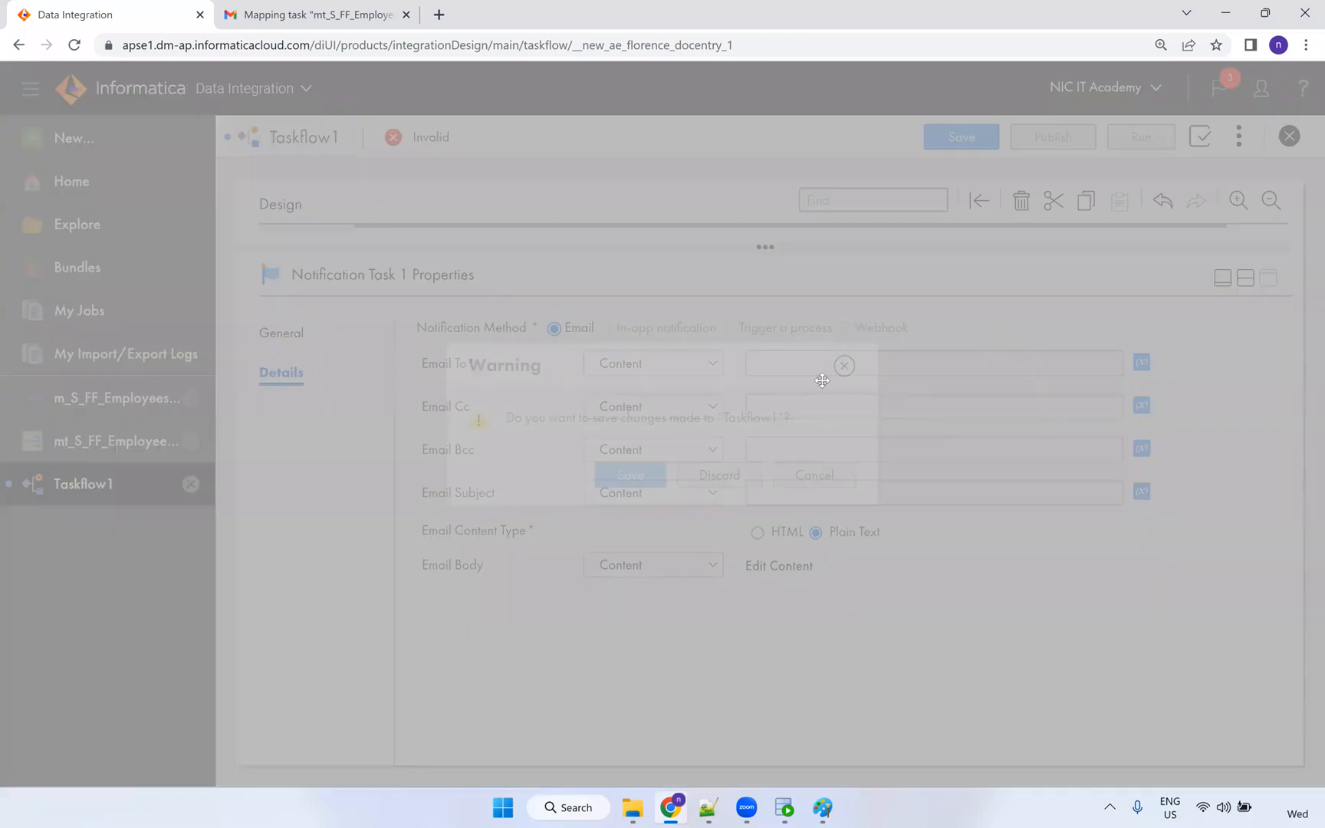
left_click(724, 480)
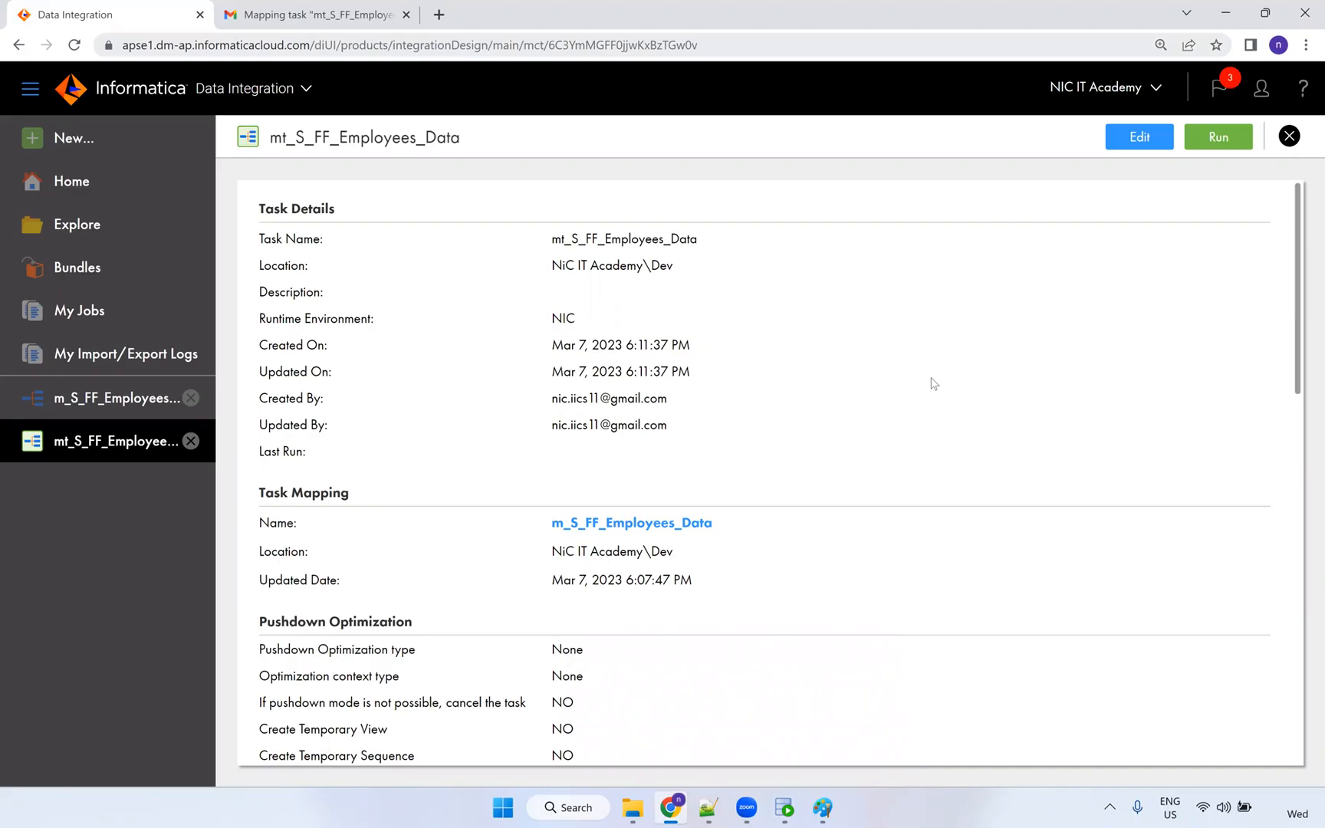
Search Google for 'unicode characters' in a new tab and open the Wikipedia list.
key("ctrl+Tab")
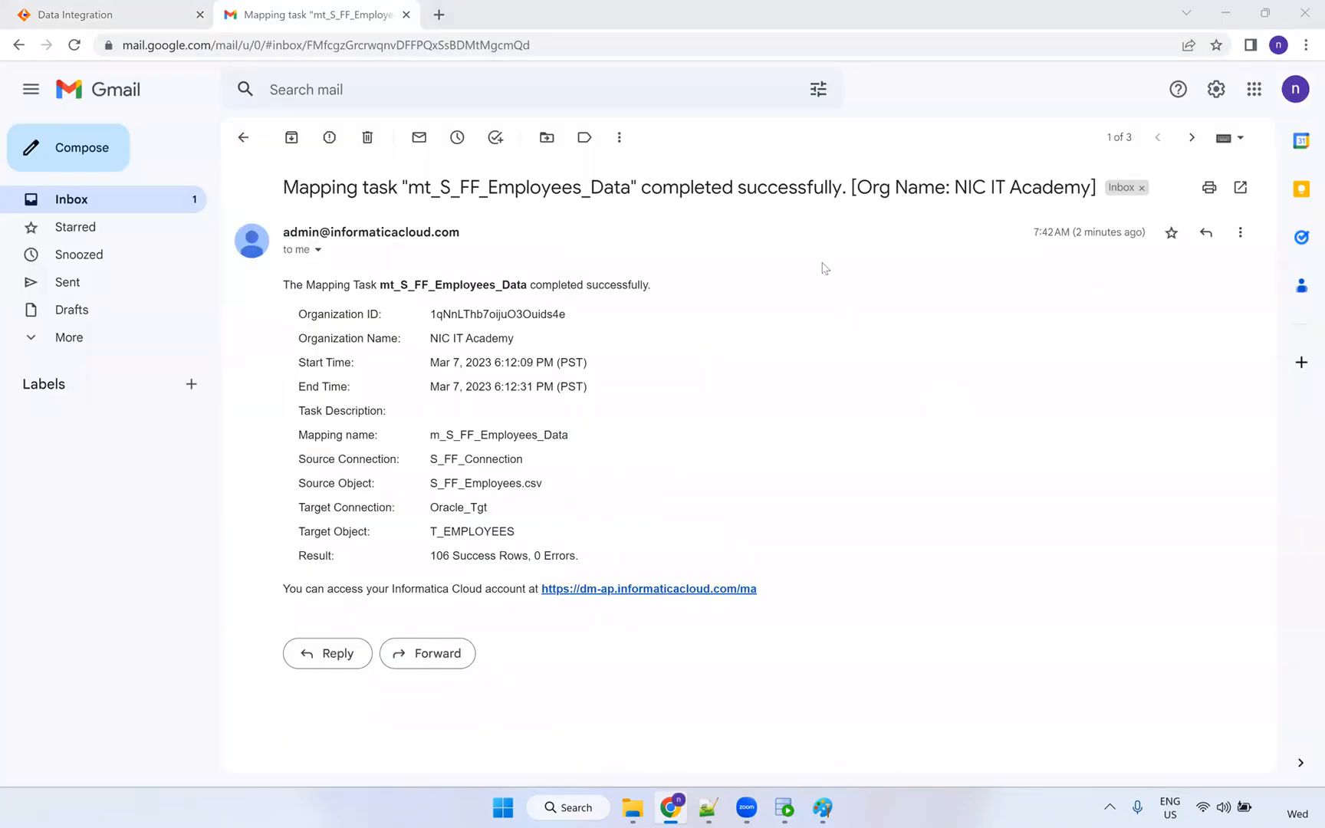
left_click(438, 15)
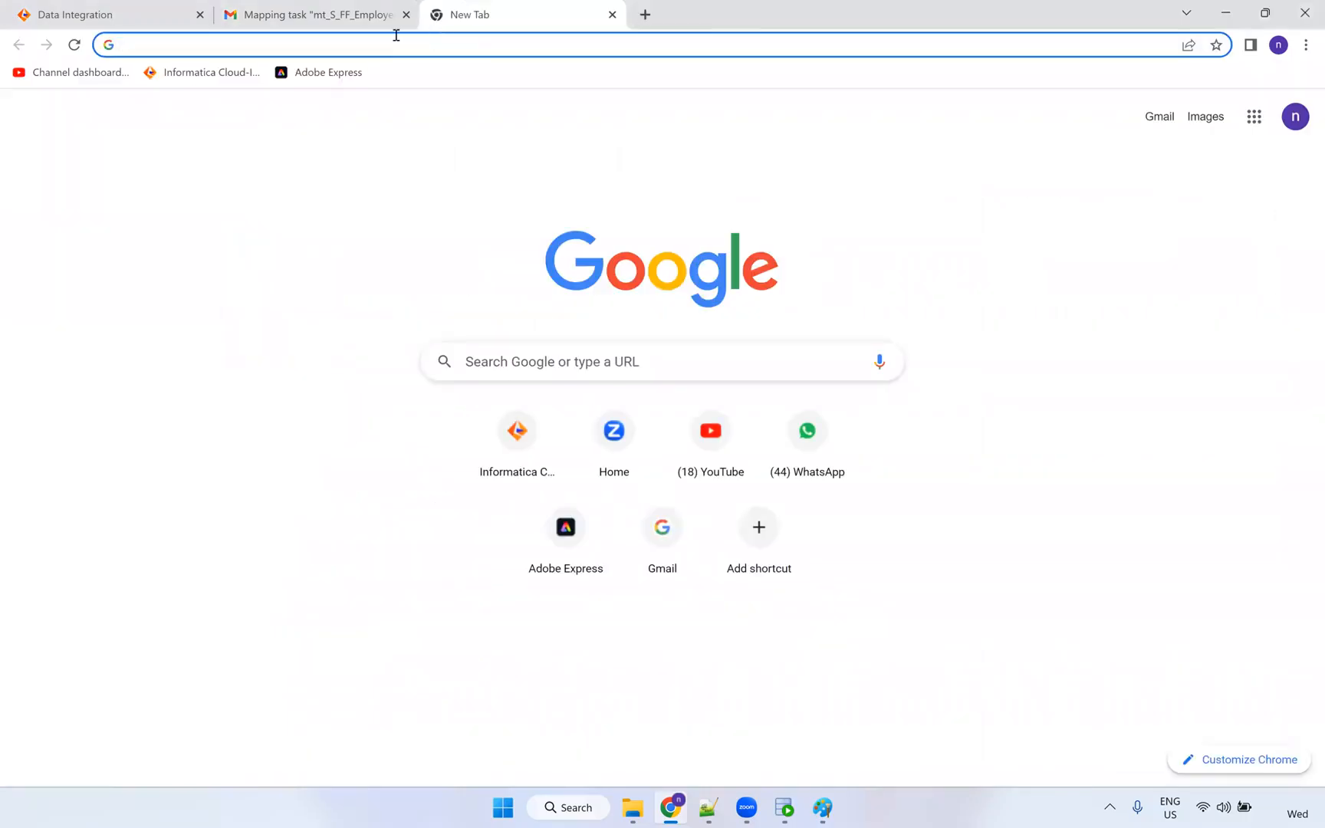
type("uni")
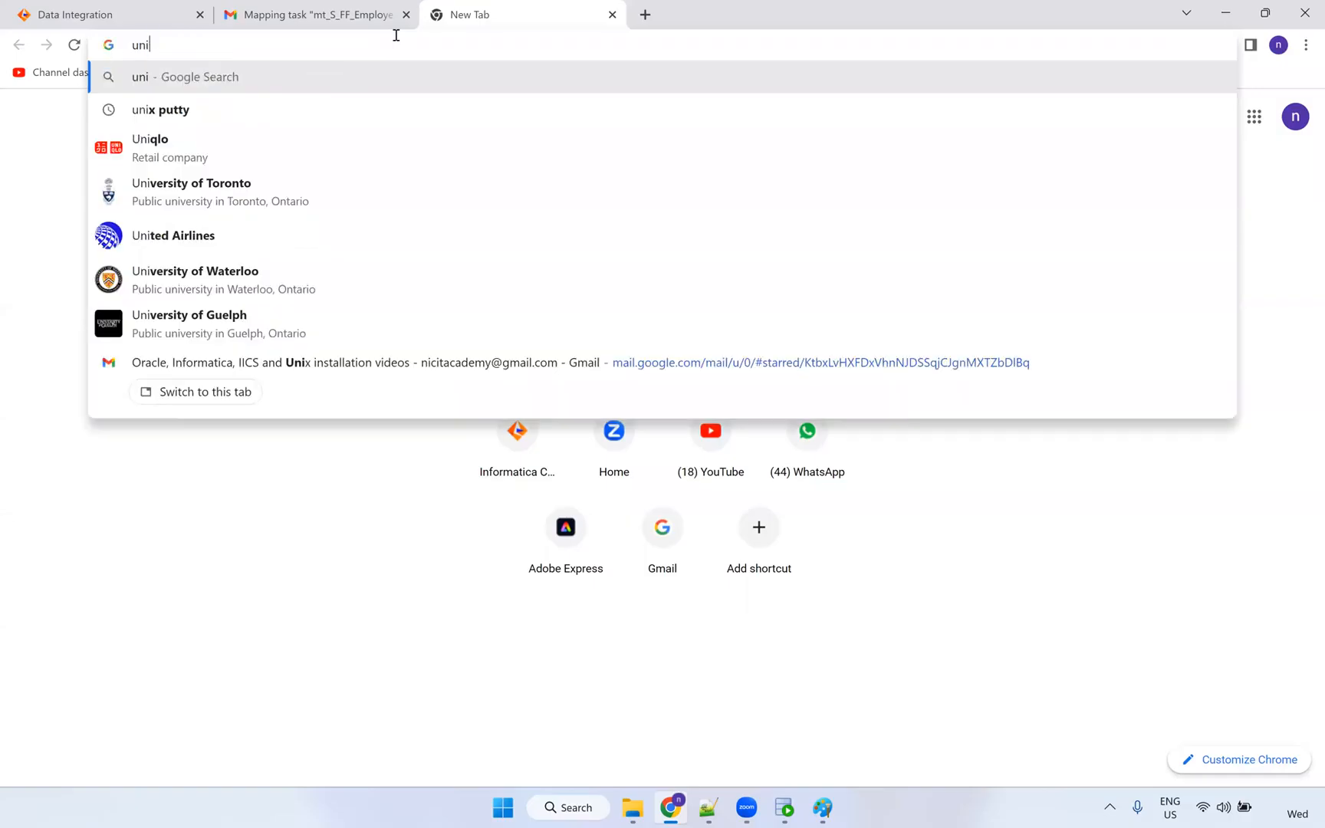
type("code")
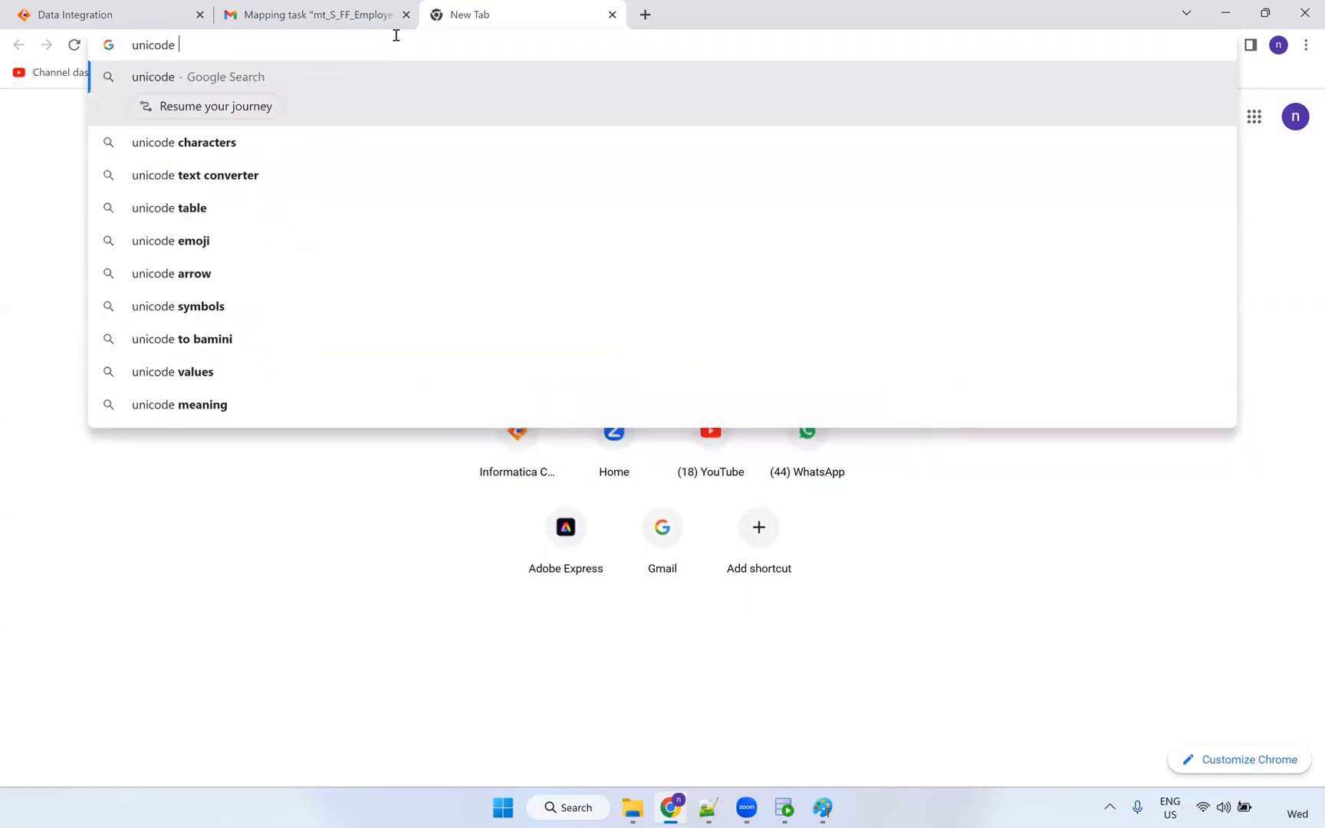
key("Down")
key("Return")
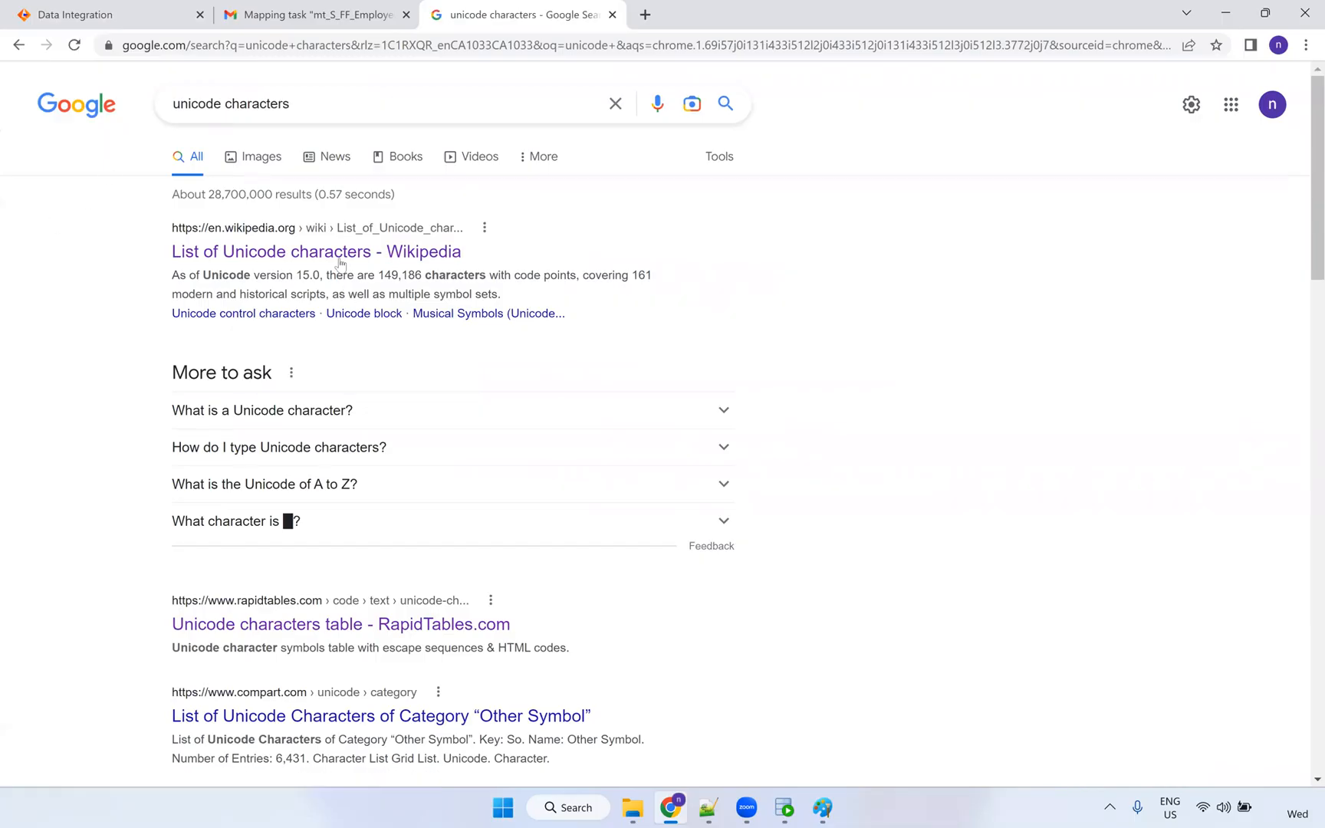
left_click(341, 256)
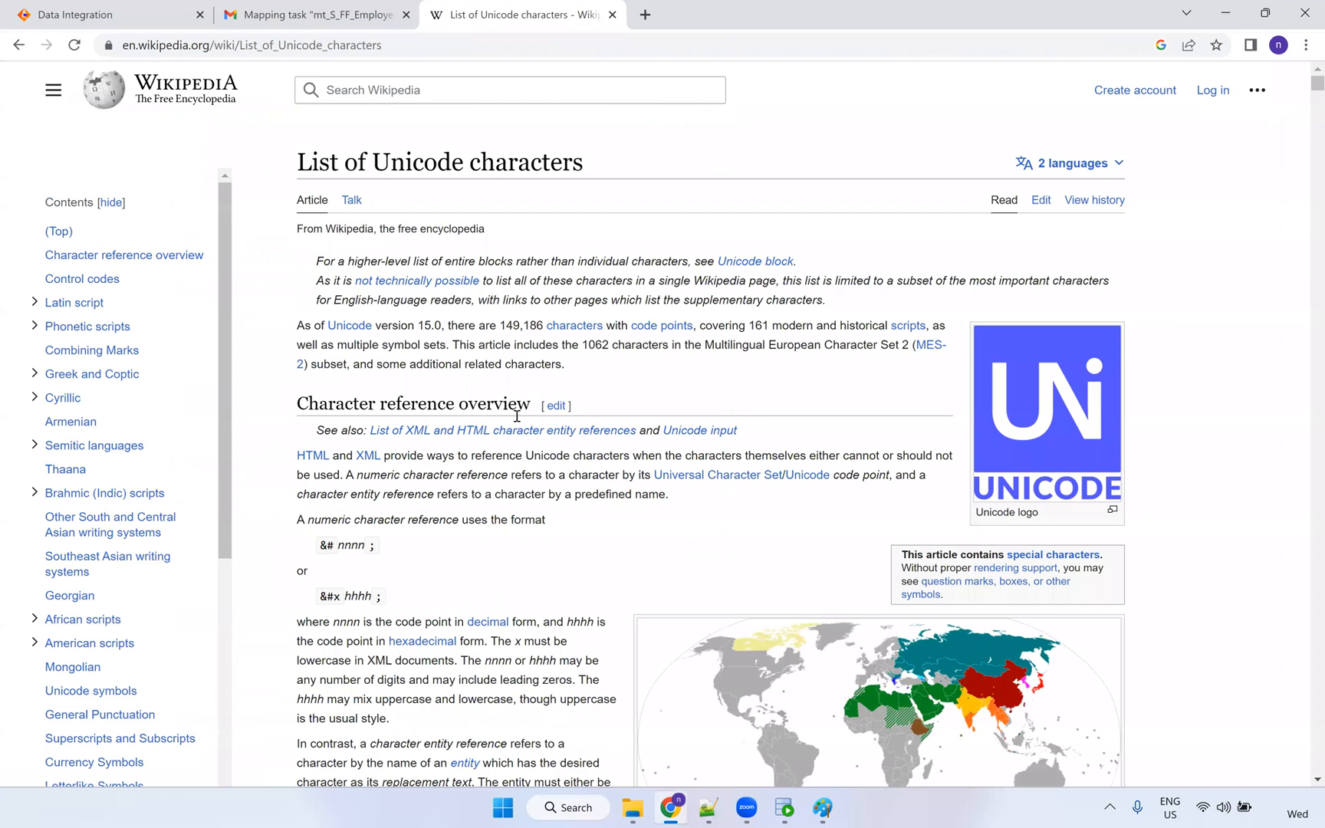
Copy the character Ã from the U+00C3 row and put it into the employee CSV.
scroll(520, 420, "down", 20)
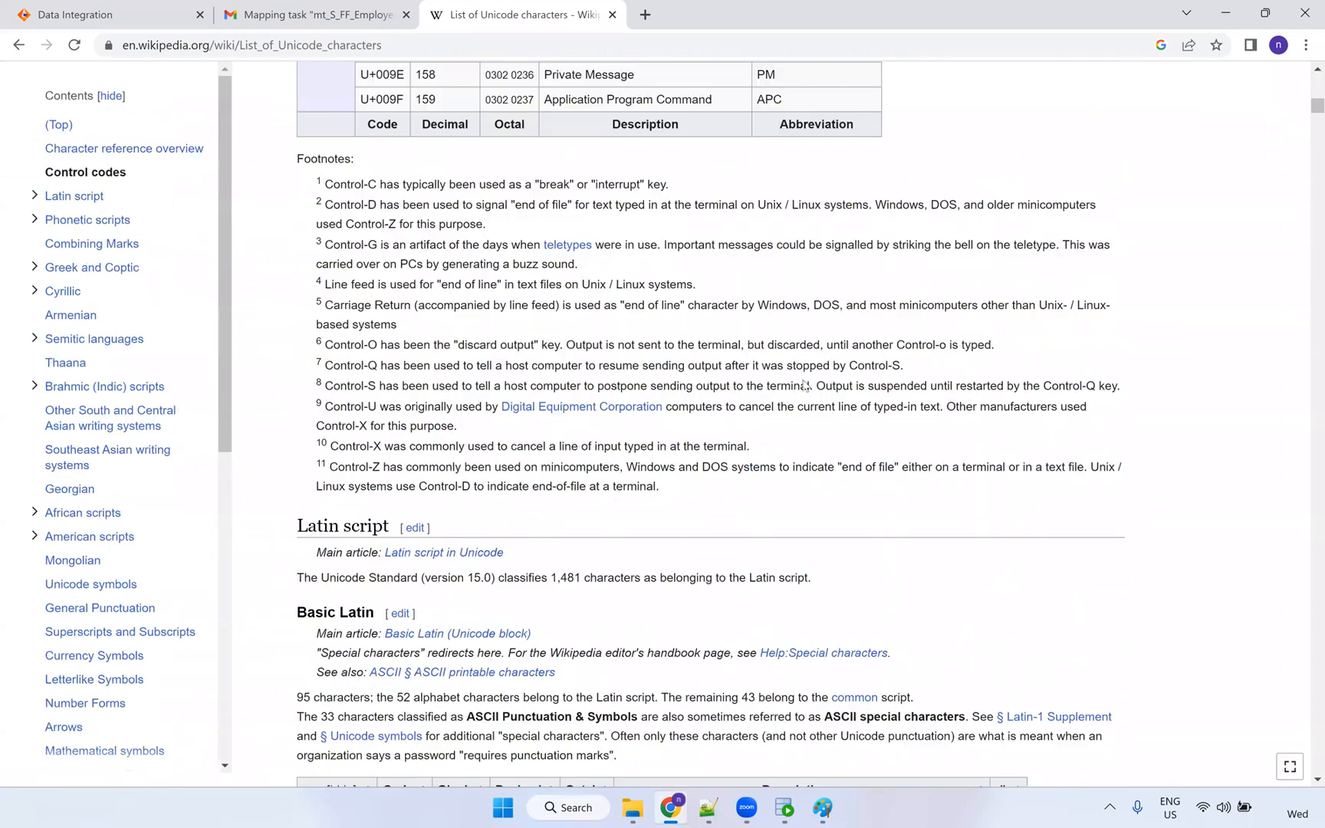
scroll(774, 370, "down", 20)
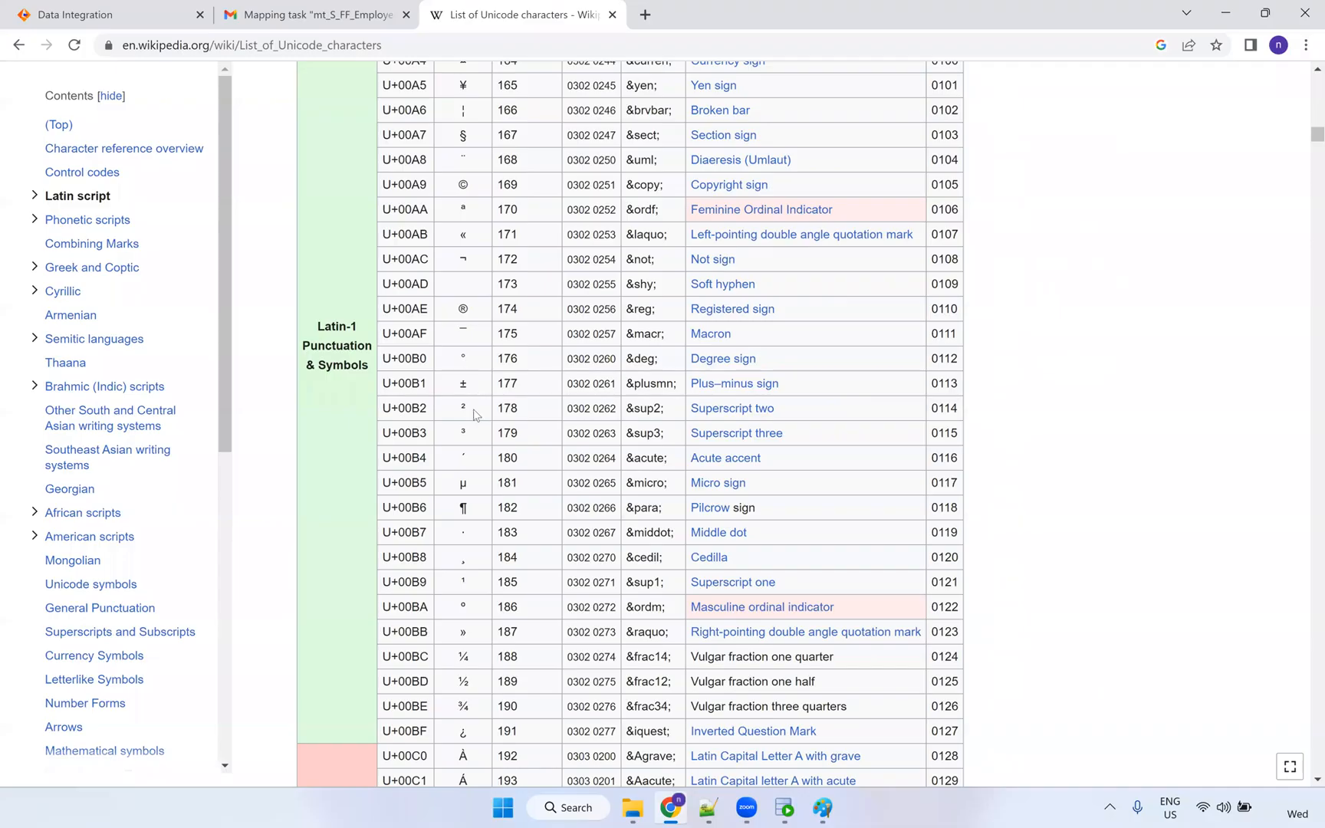
scroll(471, 417, "down", 4)
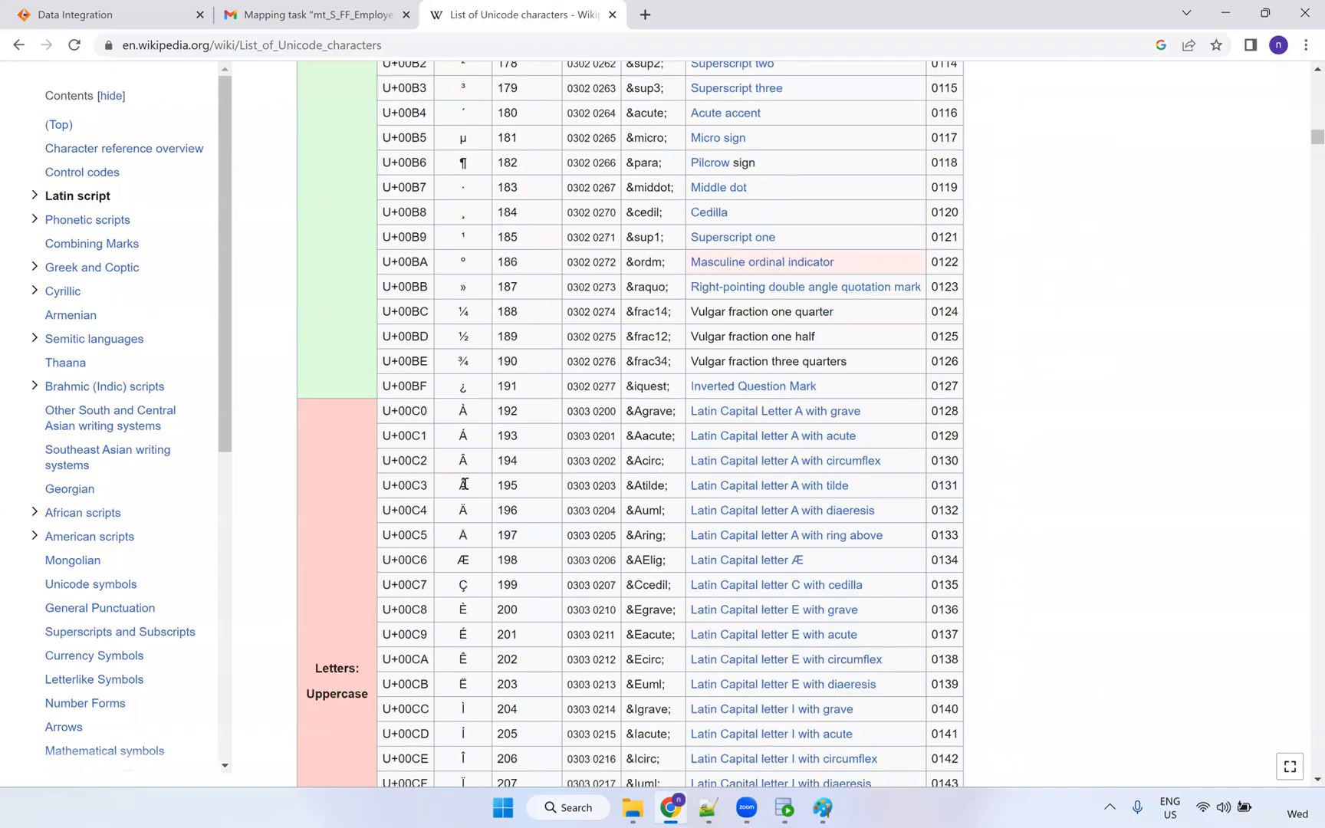
double_click(462, 484)
left_click(701, 809)
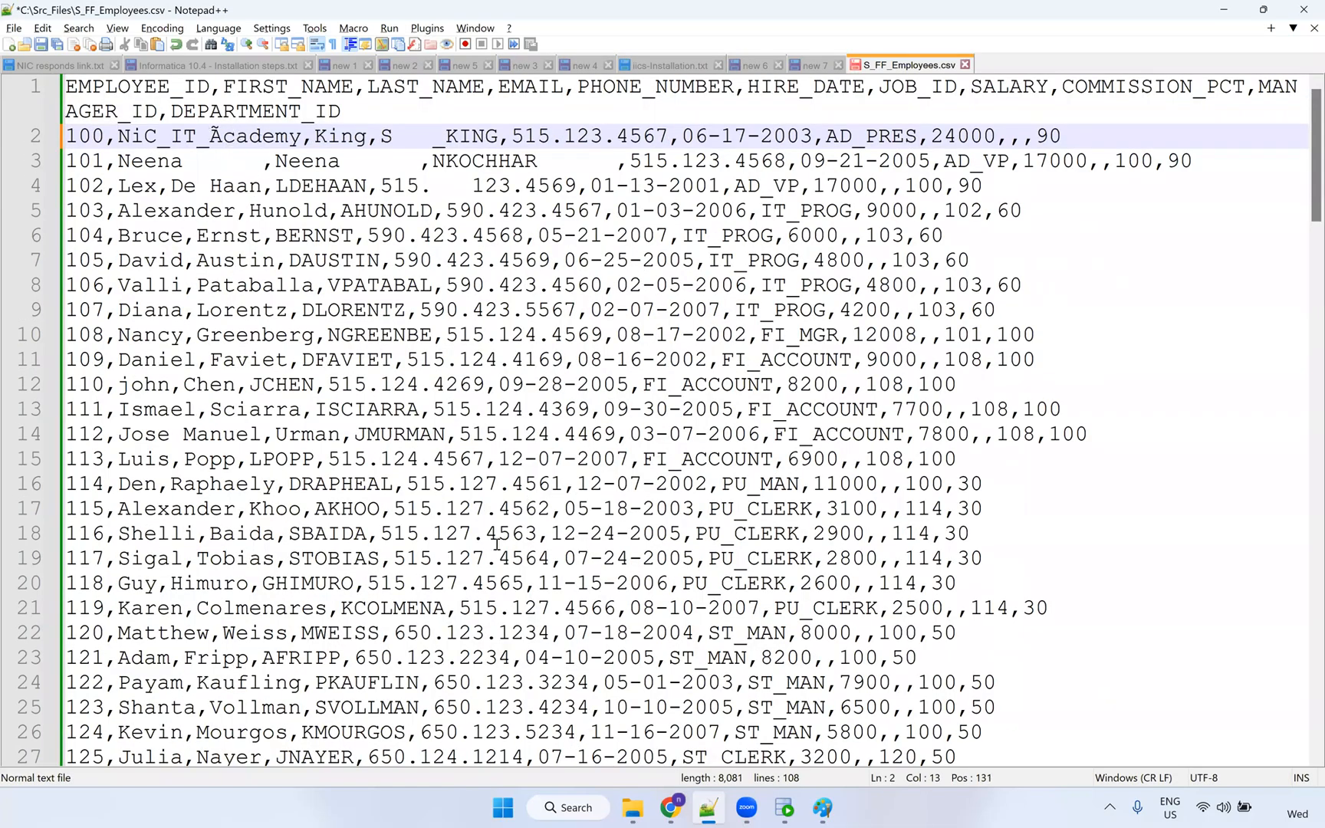
Copy the â character from the Wikipedia Unicode list into line 2's first name.
key("alt+Tab")
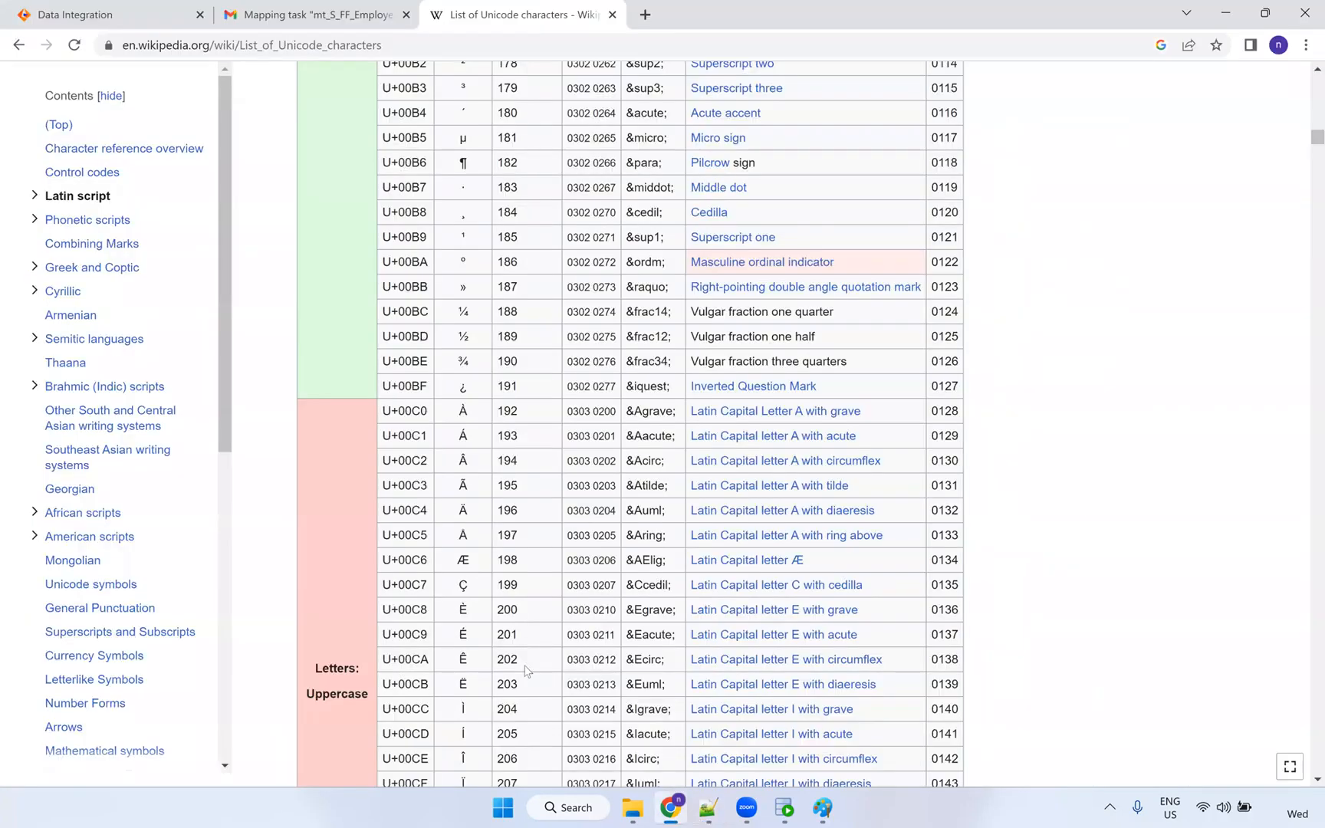
key("alt+Tab")
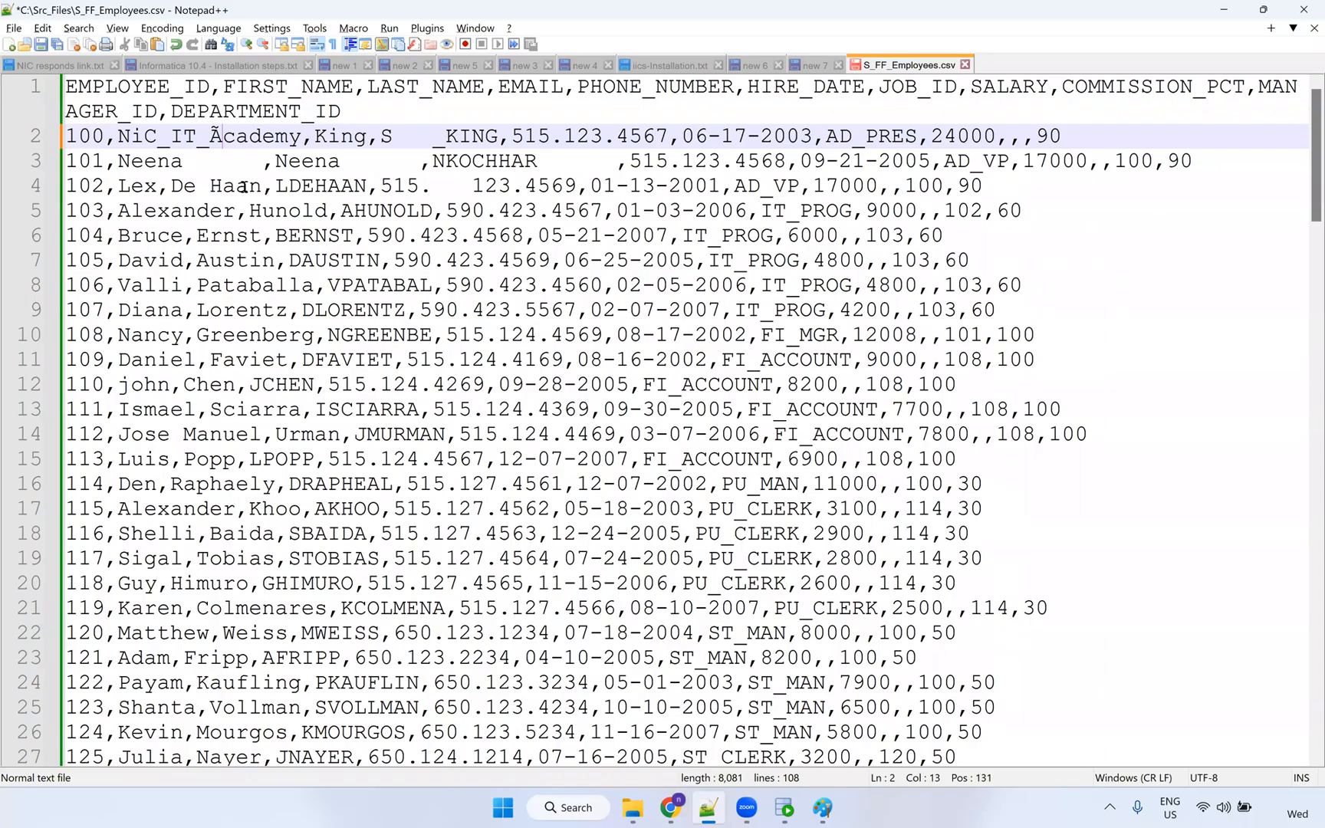
key("alt+Tab")
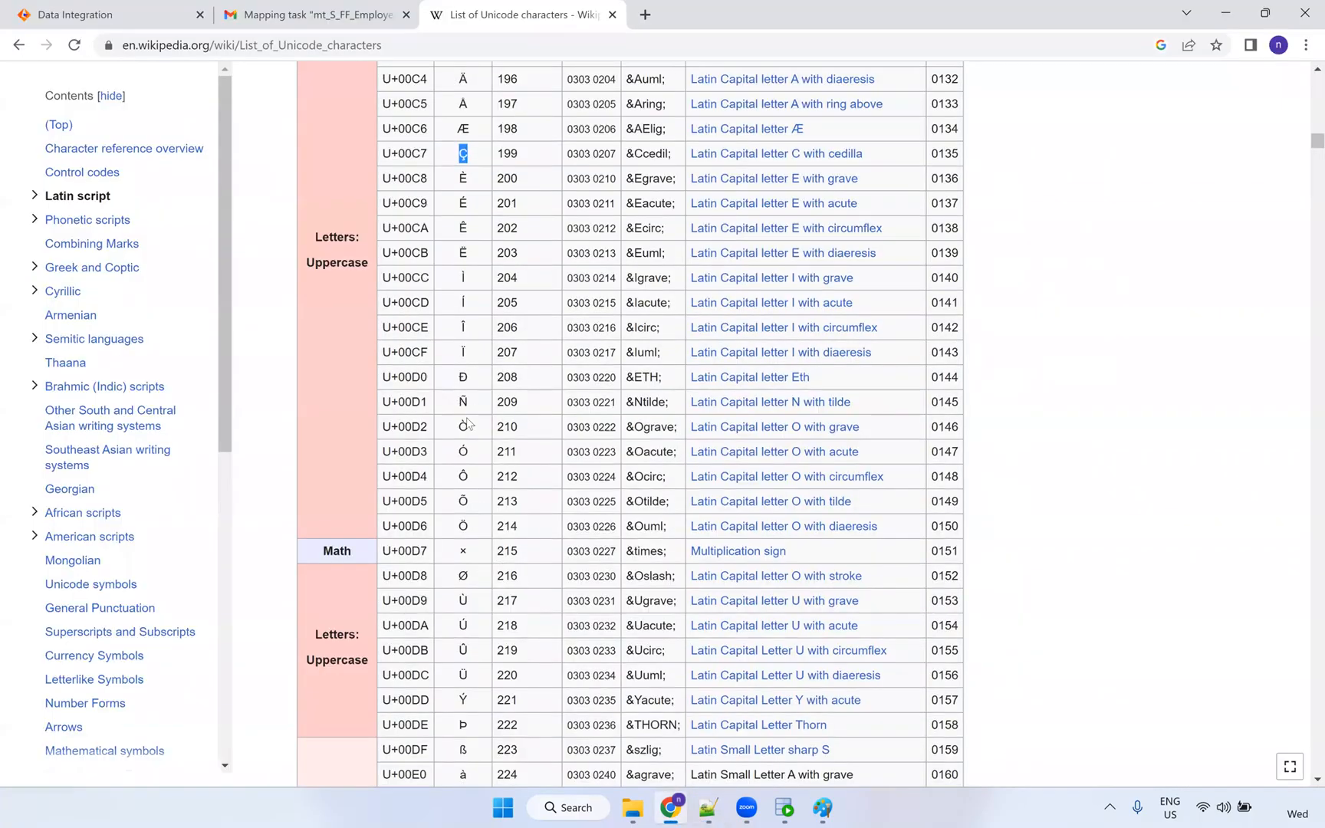
key("alt+Tab")
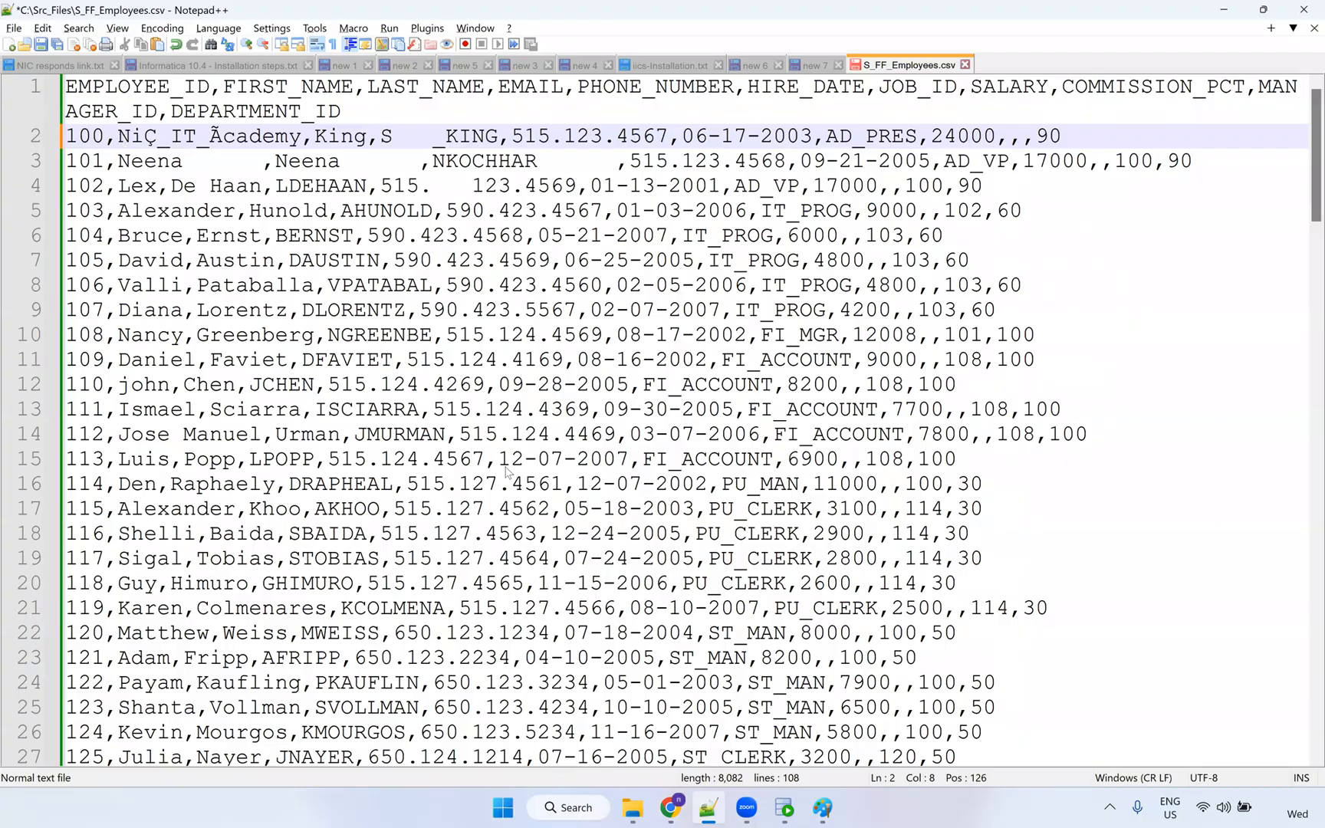
key("alt+Tab")
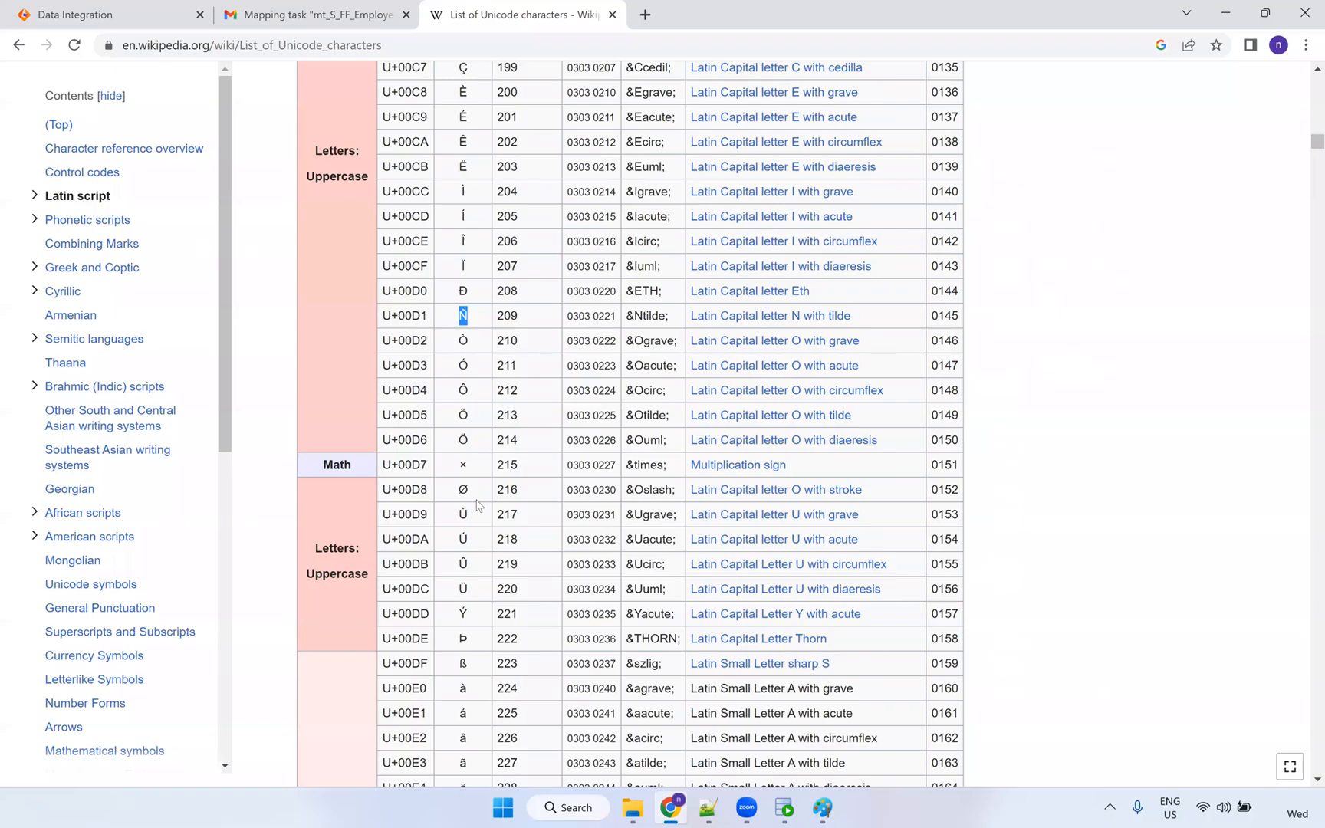
scroll(469, 540, "down", 1)
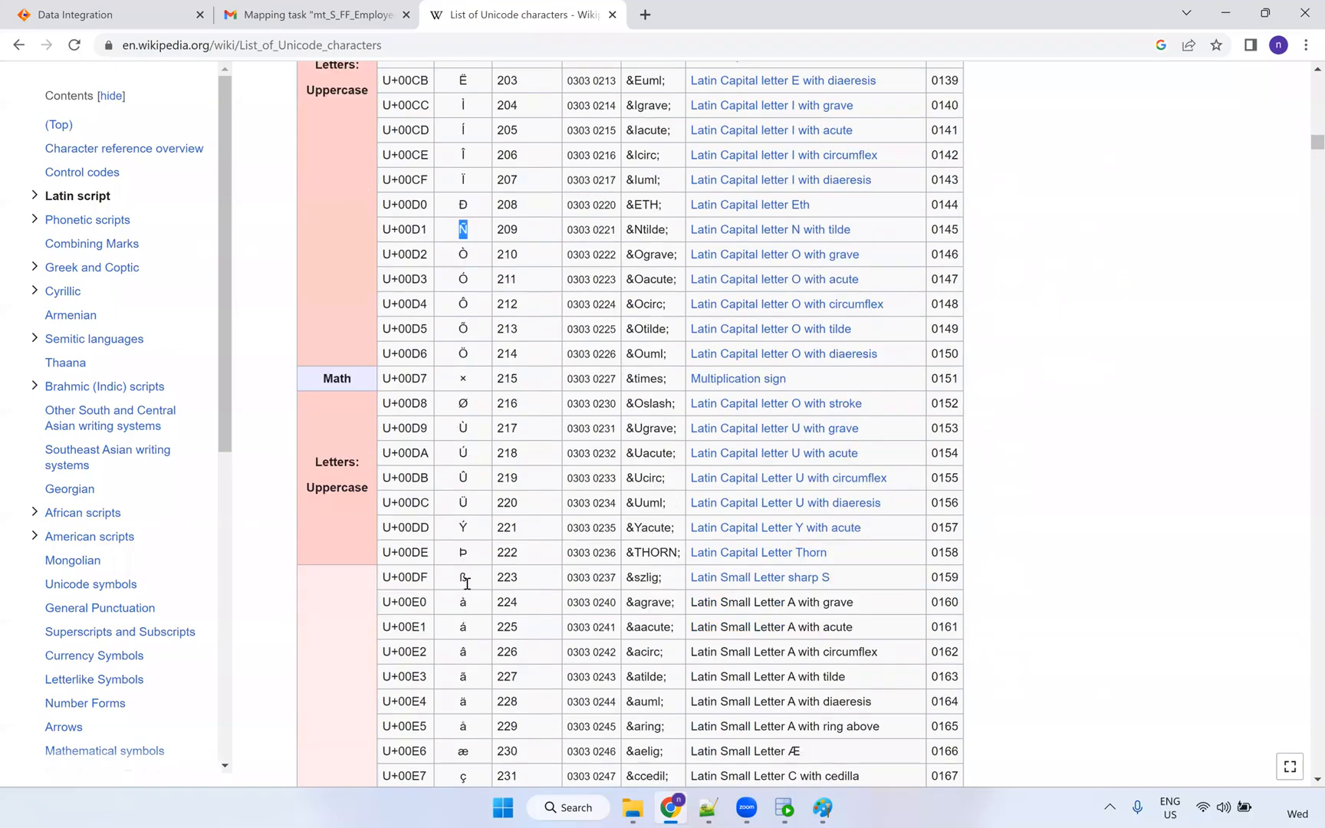
scroll(478, 673, "down", 2)
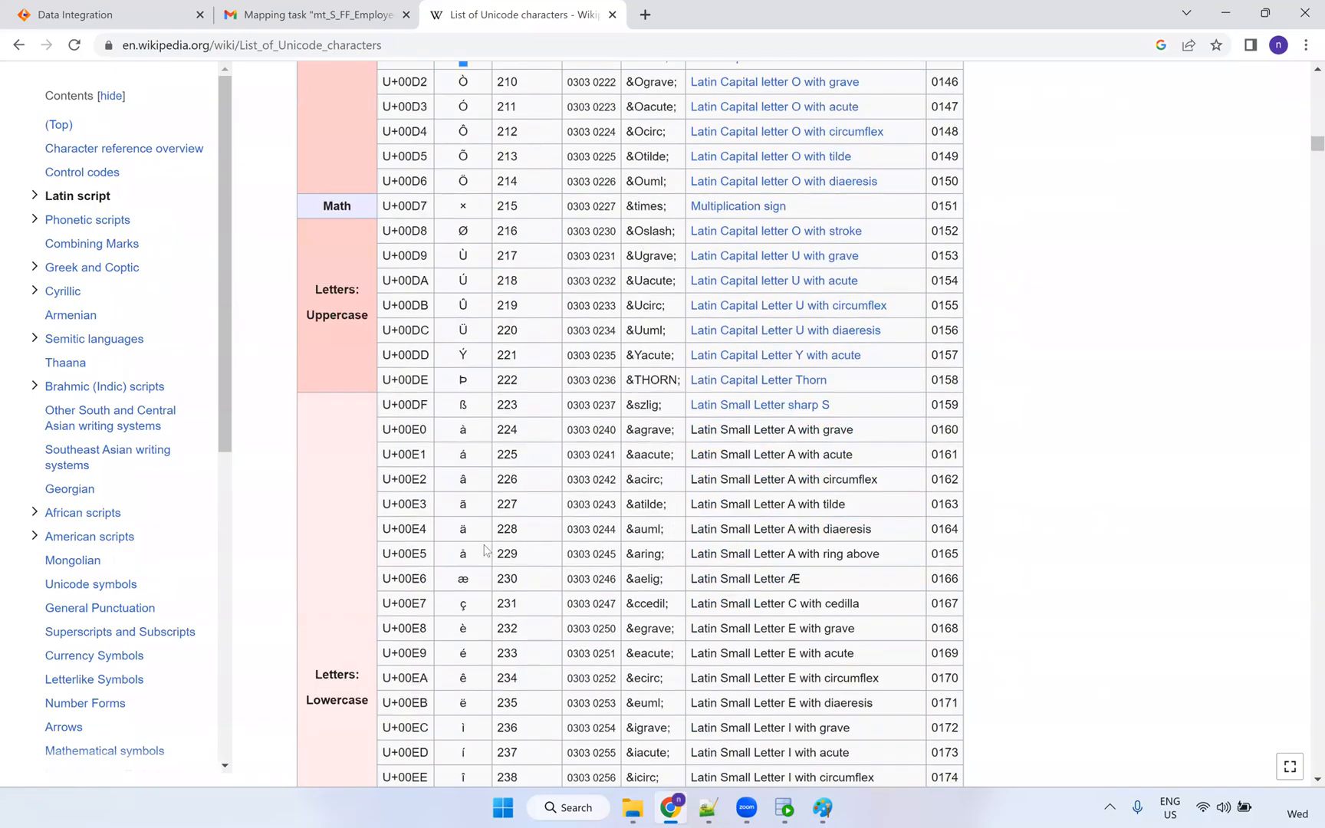
double_click(463, 480)
Append the © sign so the first name reads ÑiÇ_IT_Ãcâdemy©, and save the CSV.
key("alt+Tab")
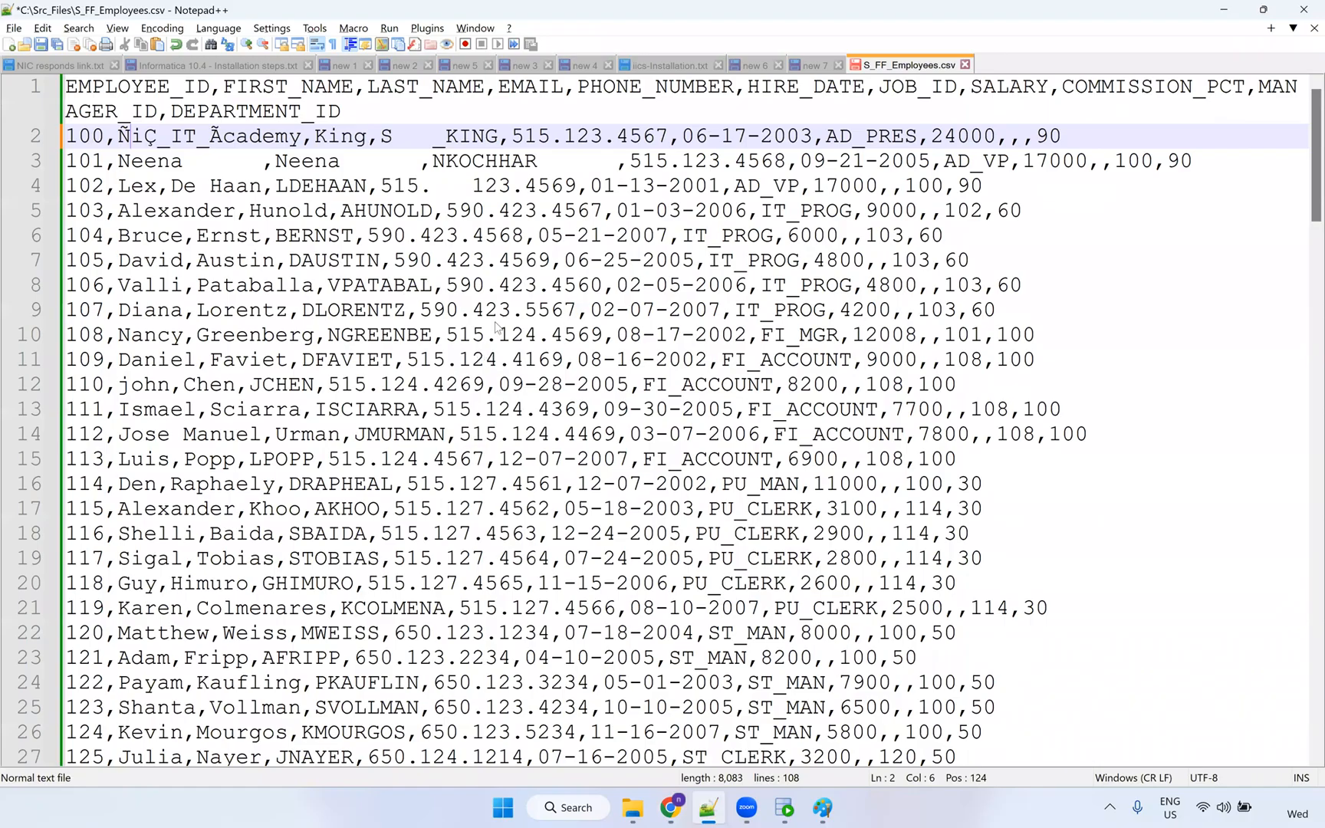
key("alt+Tab")
double_click(463, 273)
key("ctrl+c")
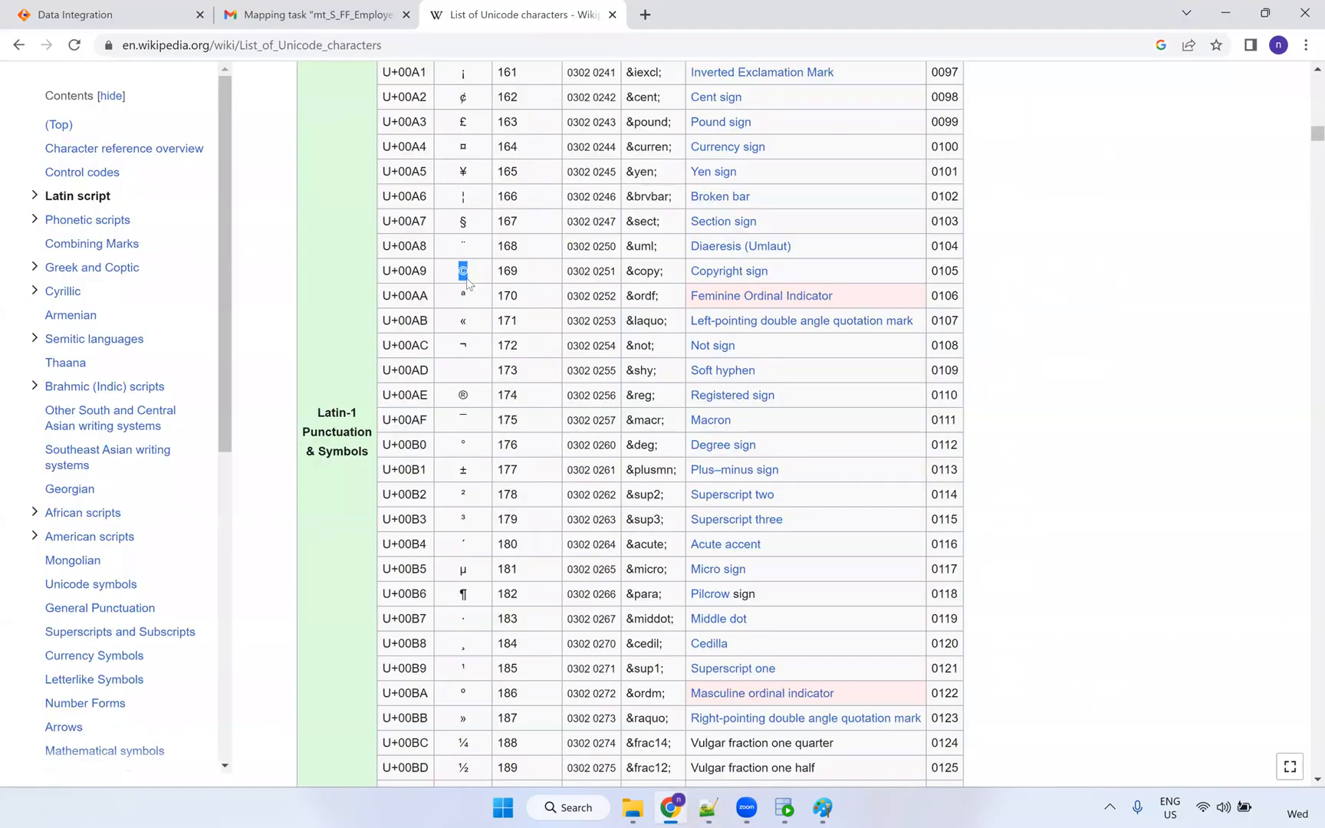
key("alt+Tab")
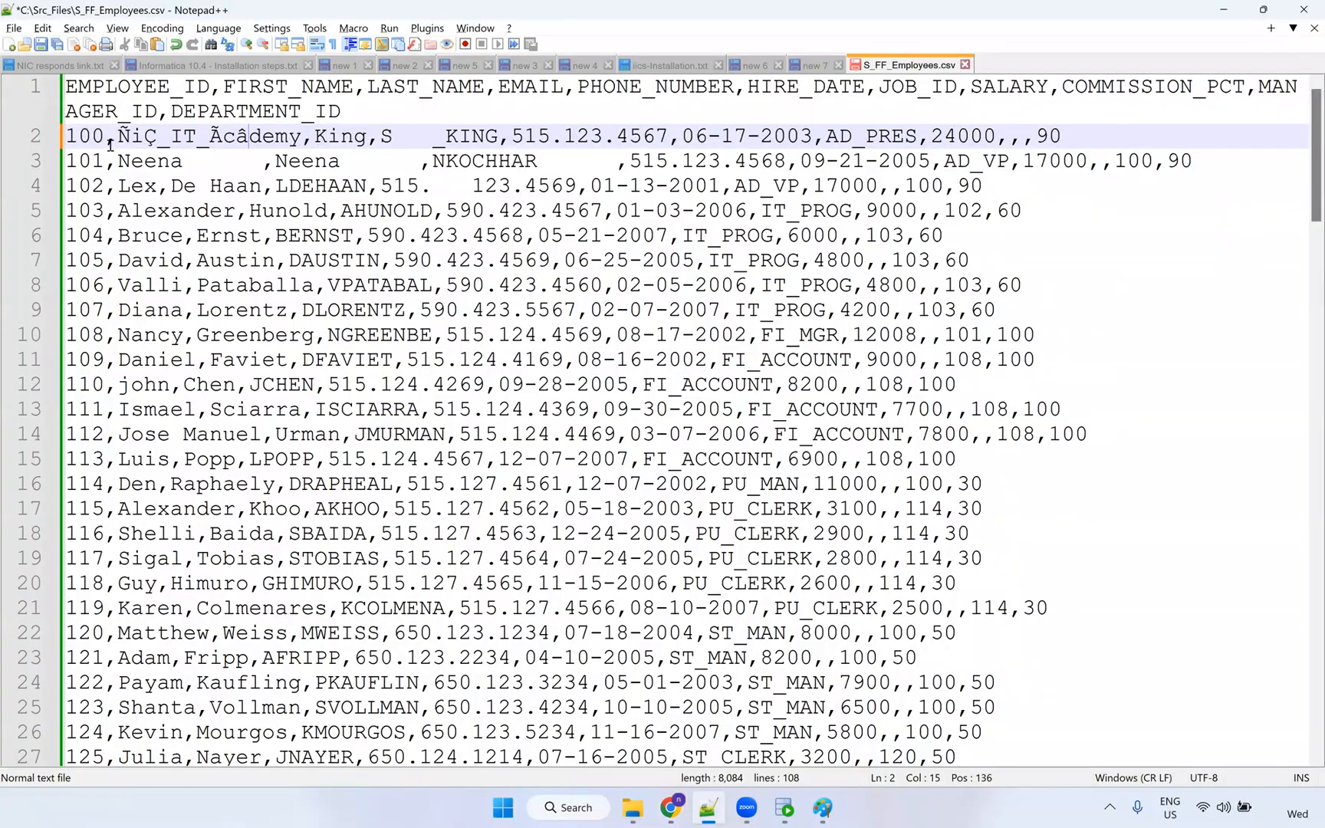
key("ctrl+v")
left_click_drag(118, 139, 308, 136)
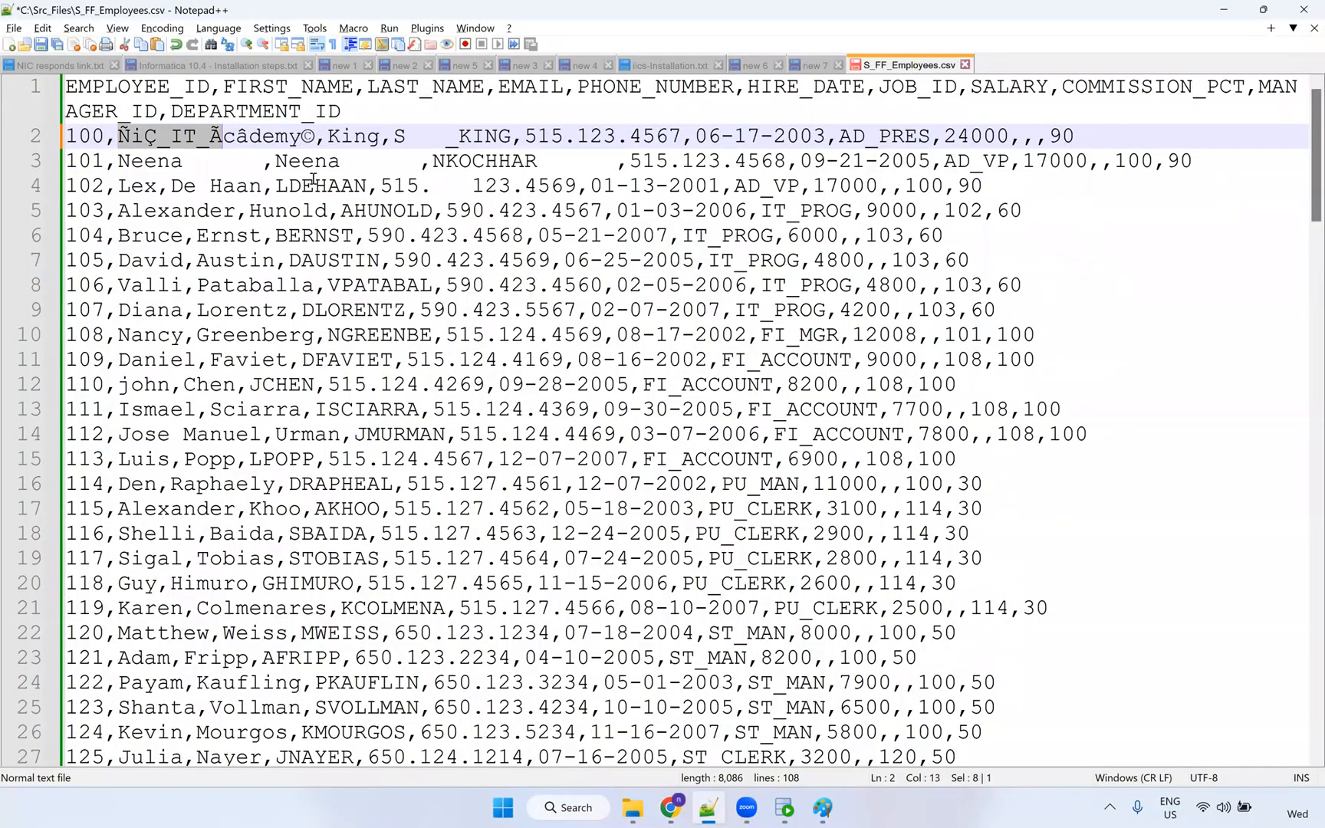
left_click(354, 257)
key("ctrl+s")
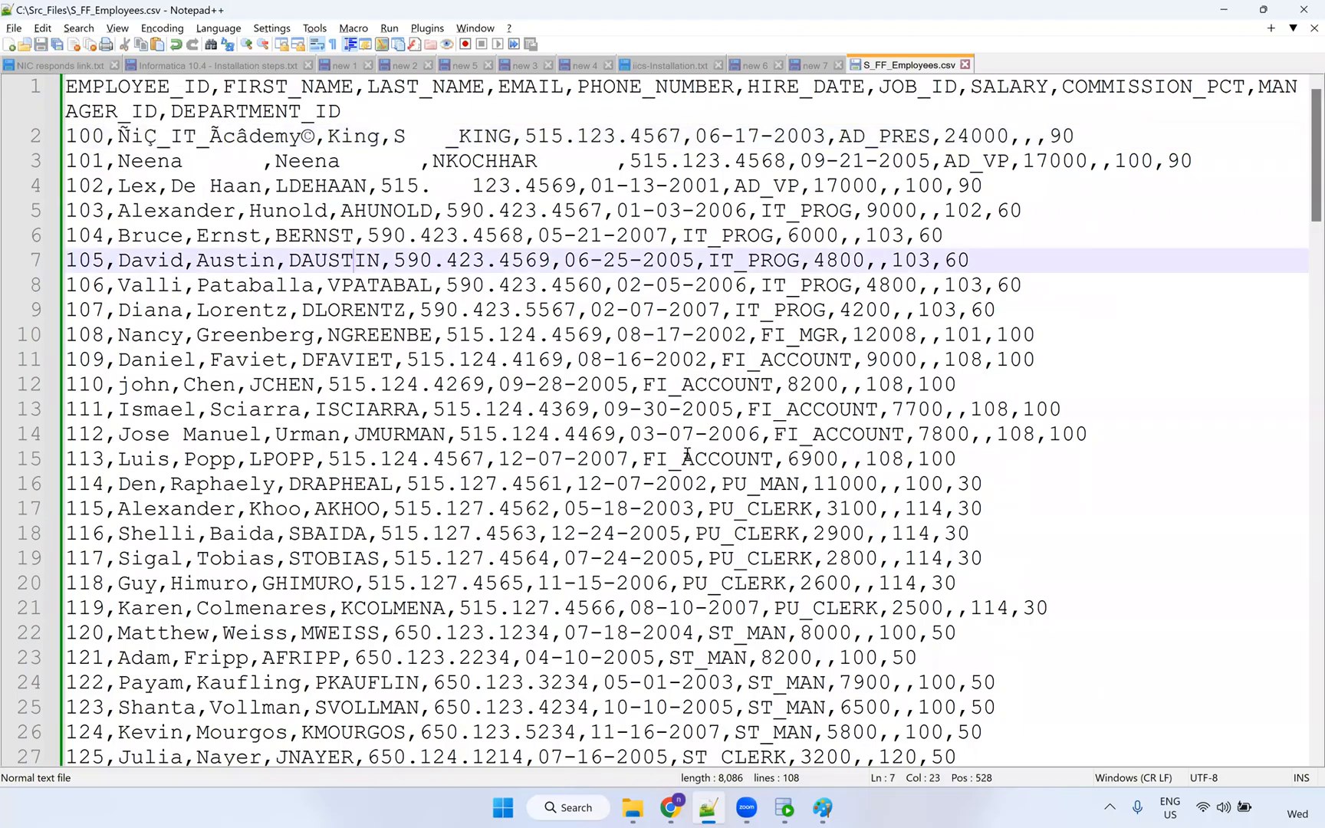
Rerun mt_S_FF_Employees_Data and refresh My Jobs until run -2 shows Success with 106 rows.
key("alt+Tab")
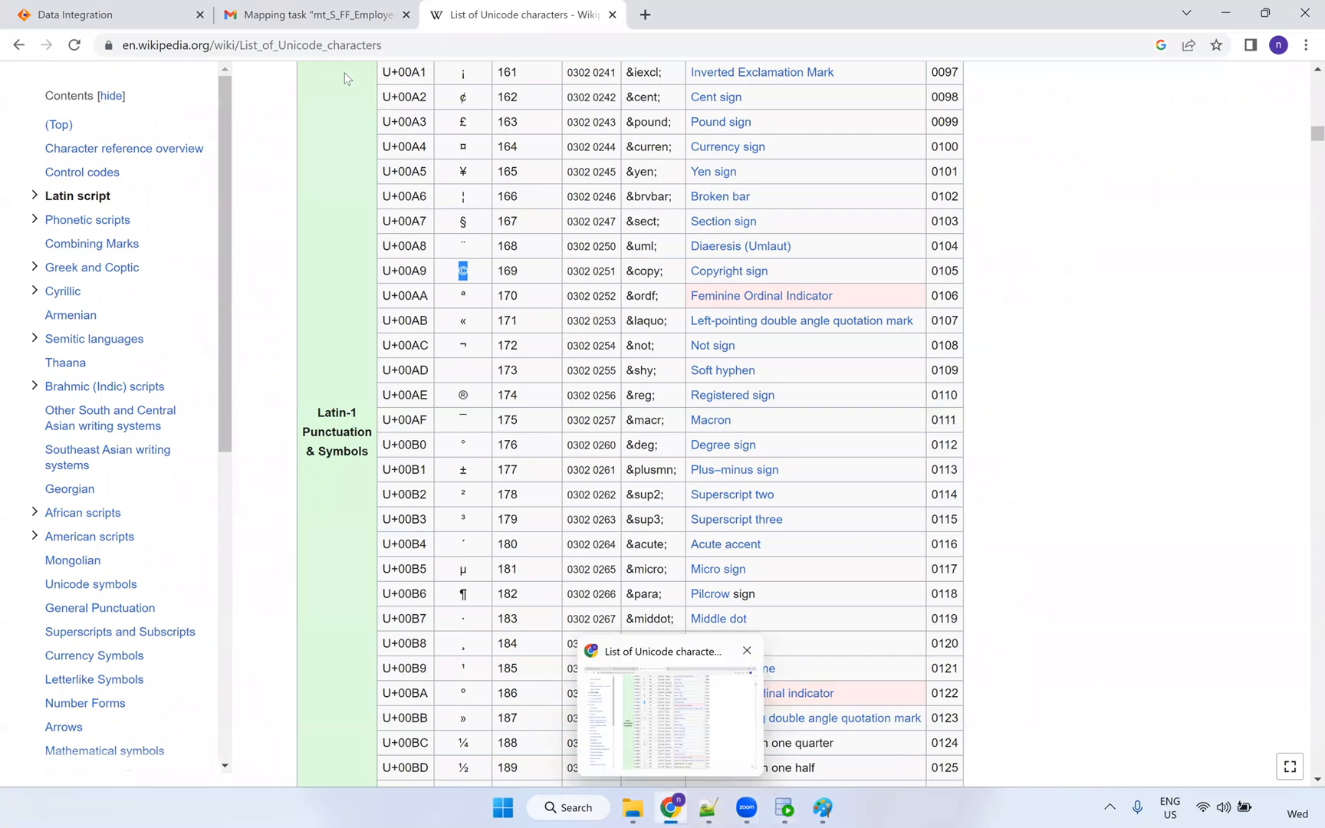
left_click(291, 23)
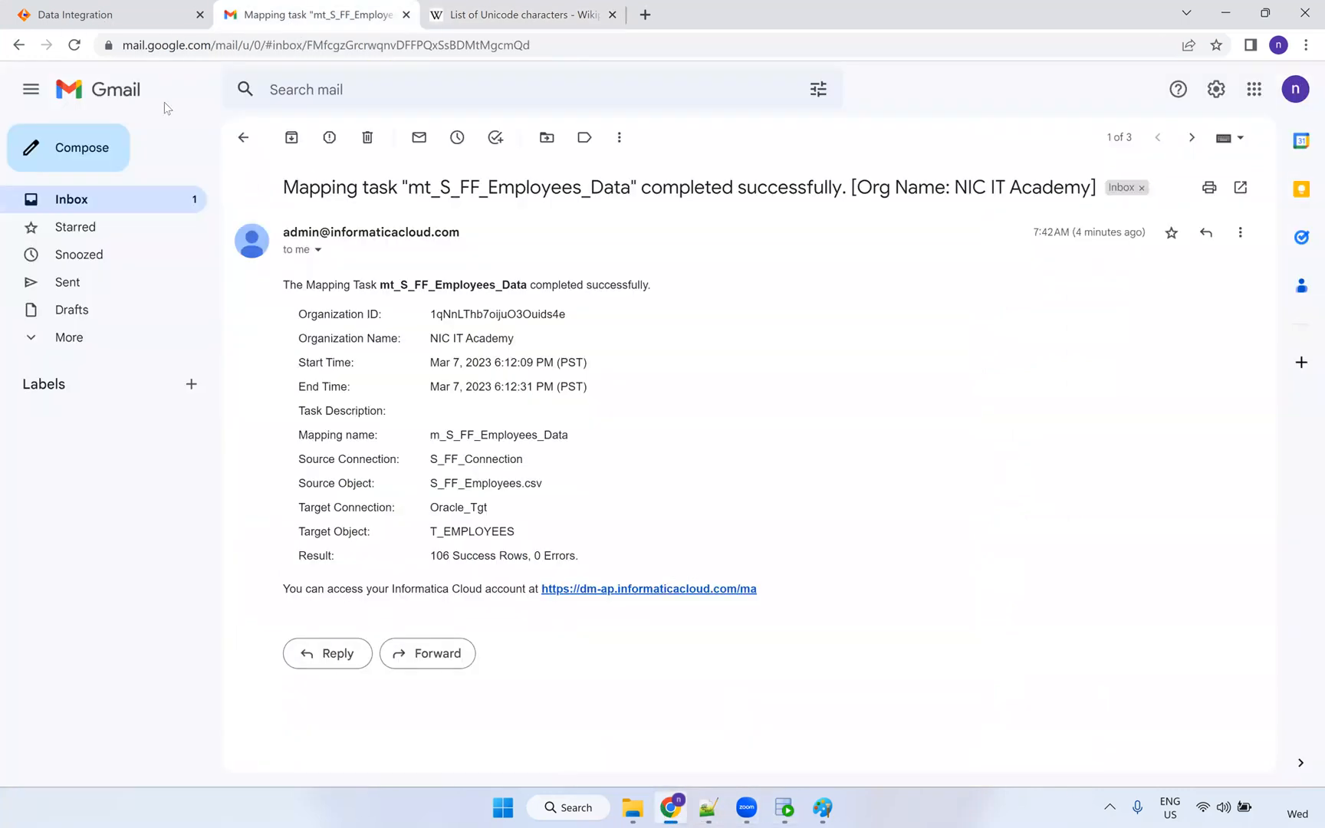
left_click(127, 19)
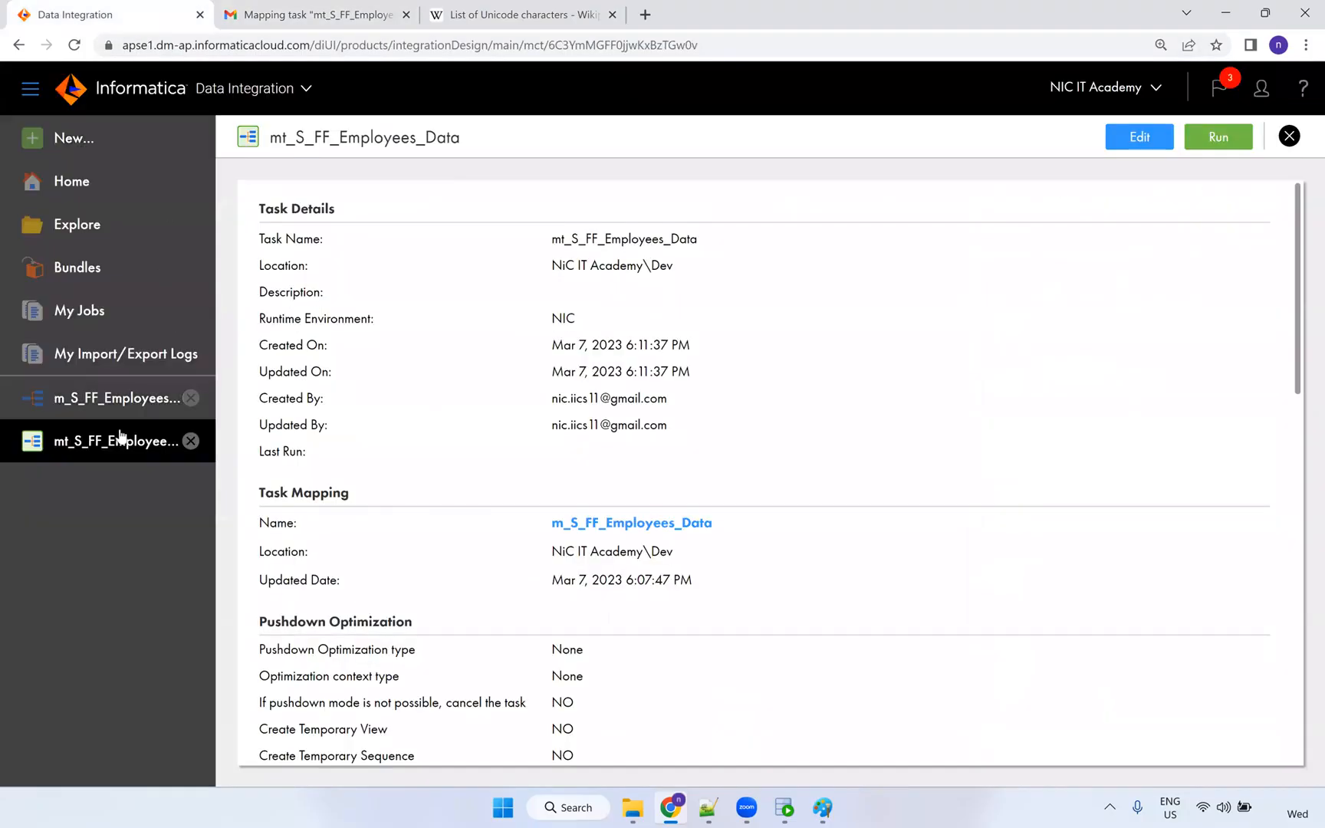
left_click(1219, 144)
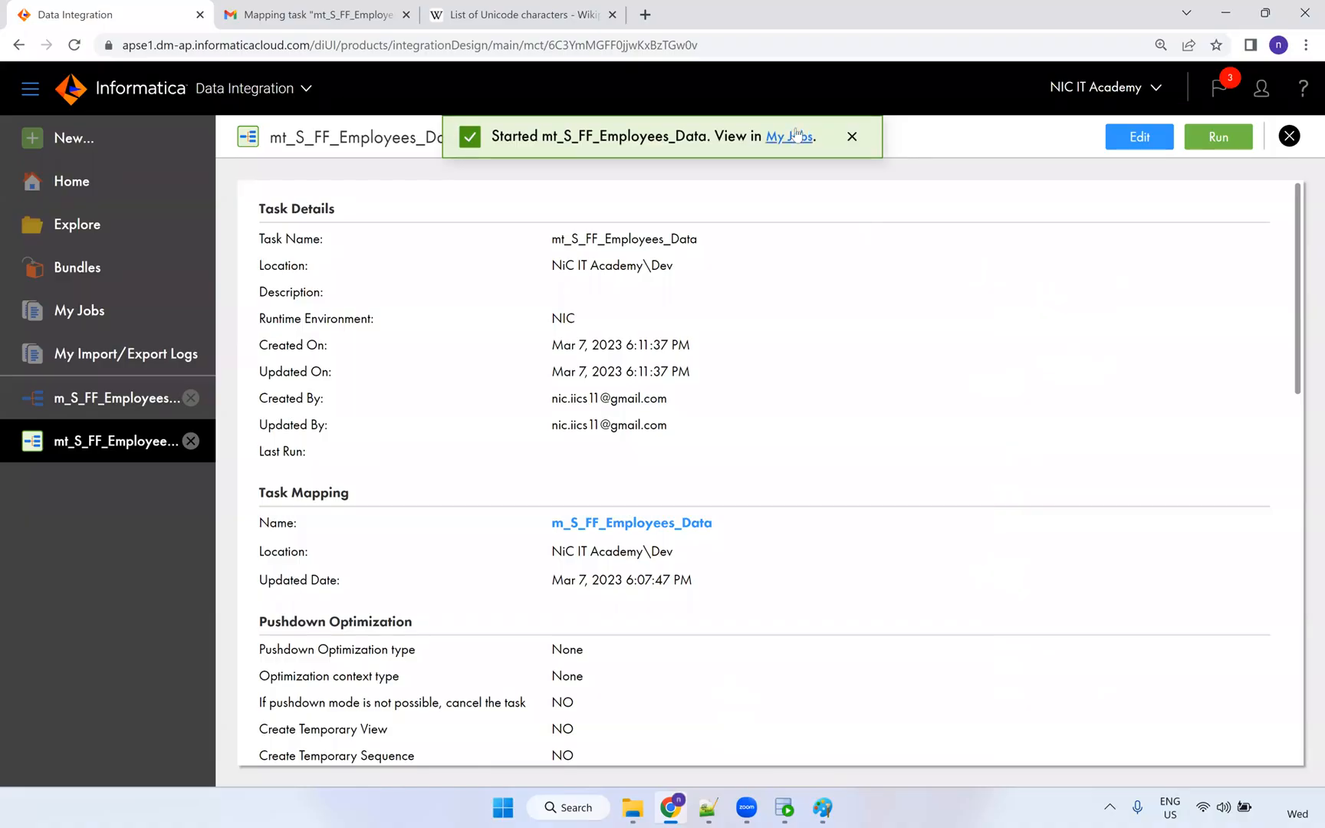
left_click(797, 136)
left_click(981, 205)
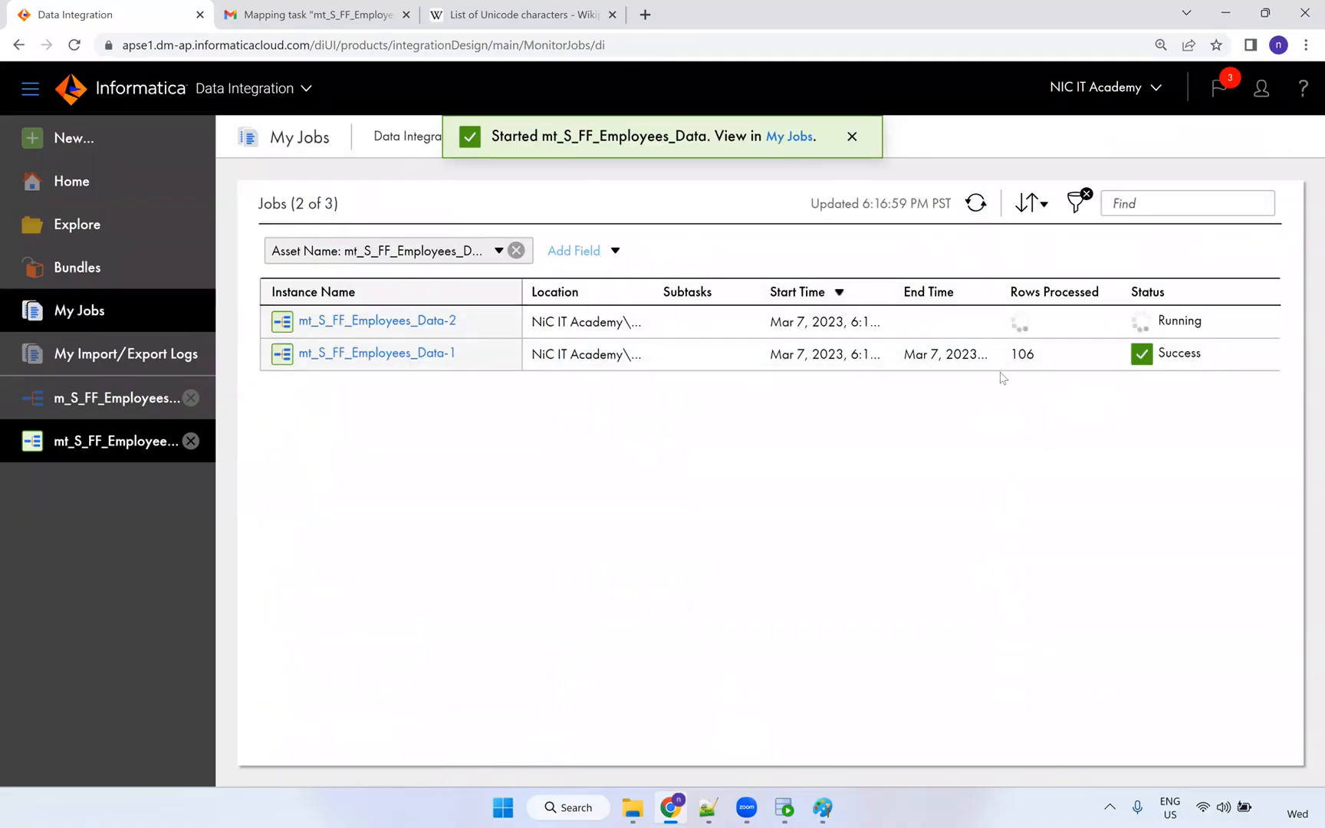
left_click(976, 203)
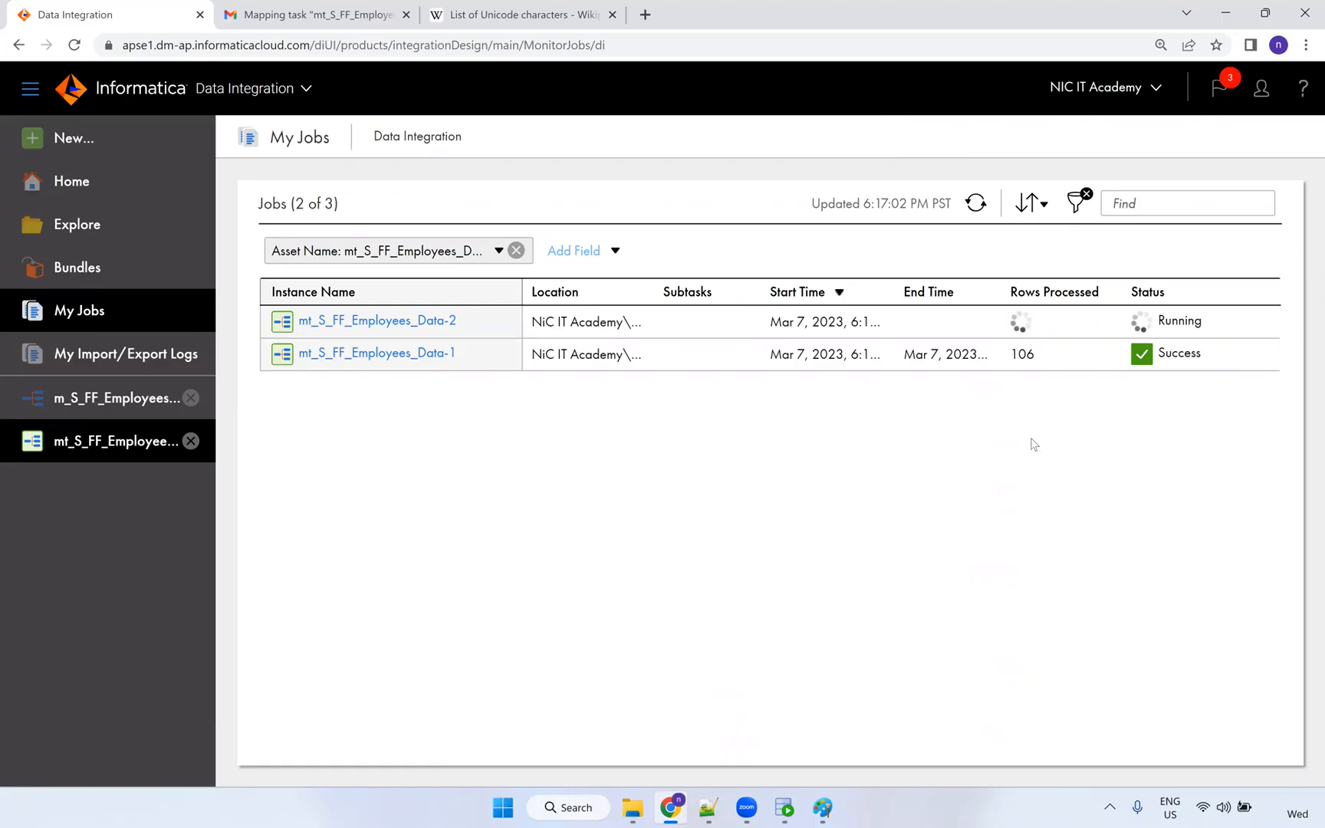
left_click(975, 204)
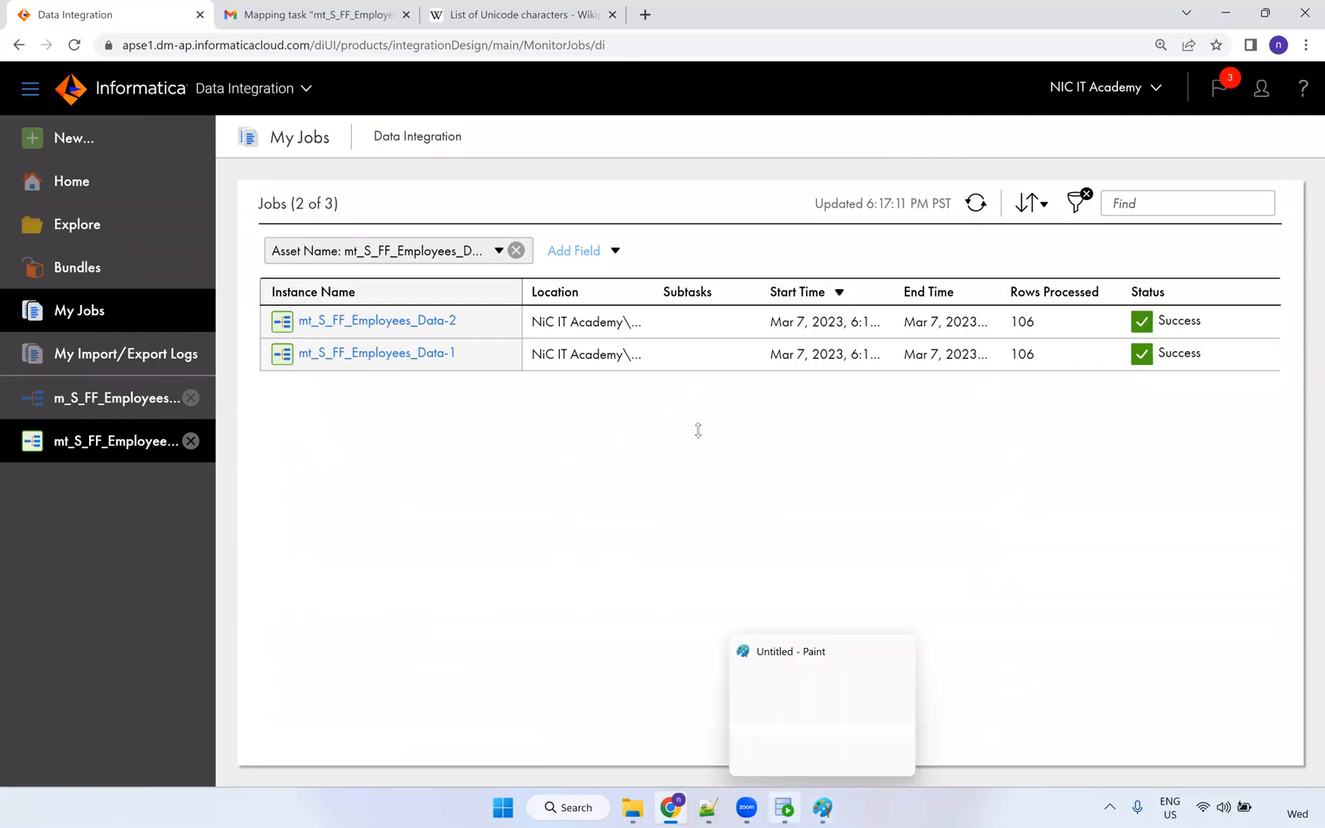
left_click(784, 807)
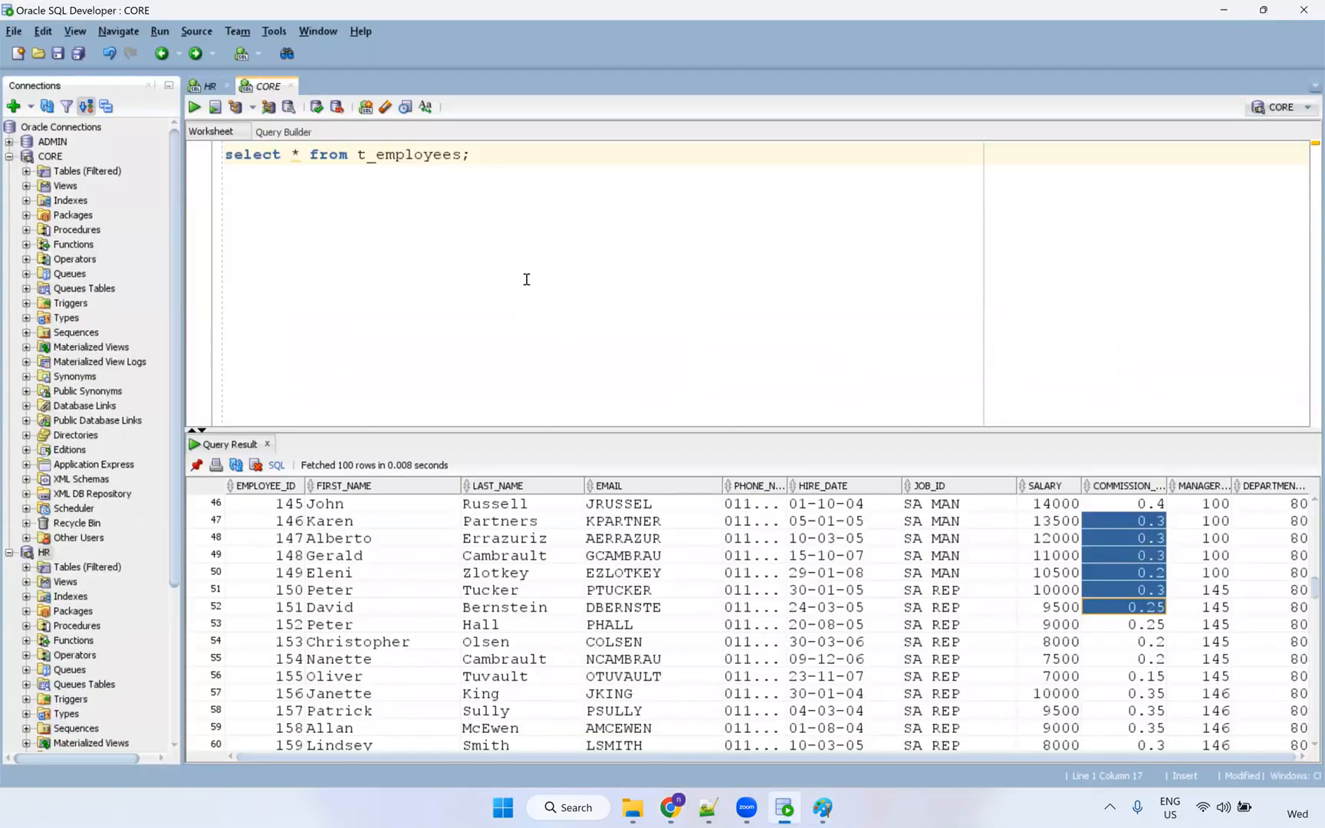
Rerun select * from t_employees and enlarge the results to view employee 100's garbled first name.
left_click(542, 153)
key("ctrl+Return")
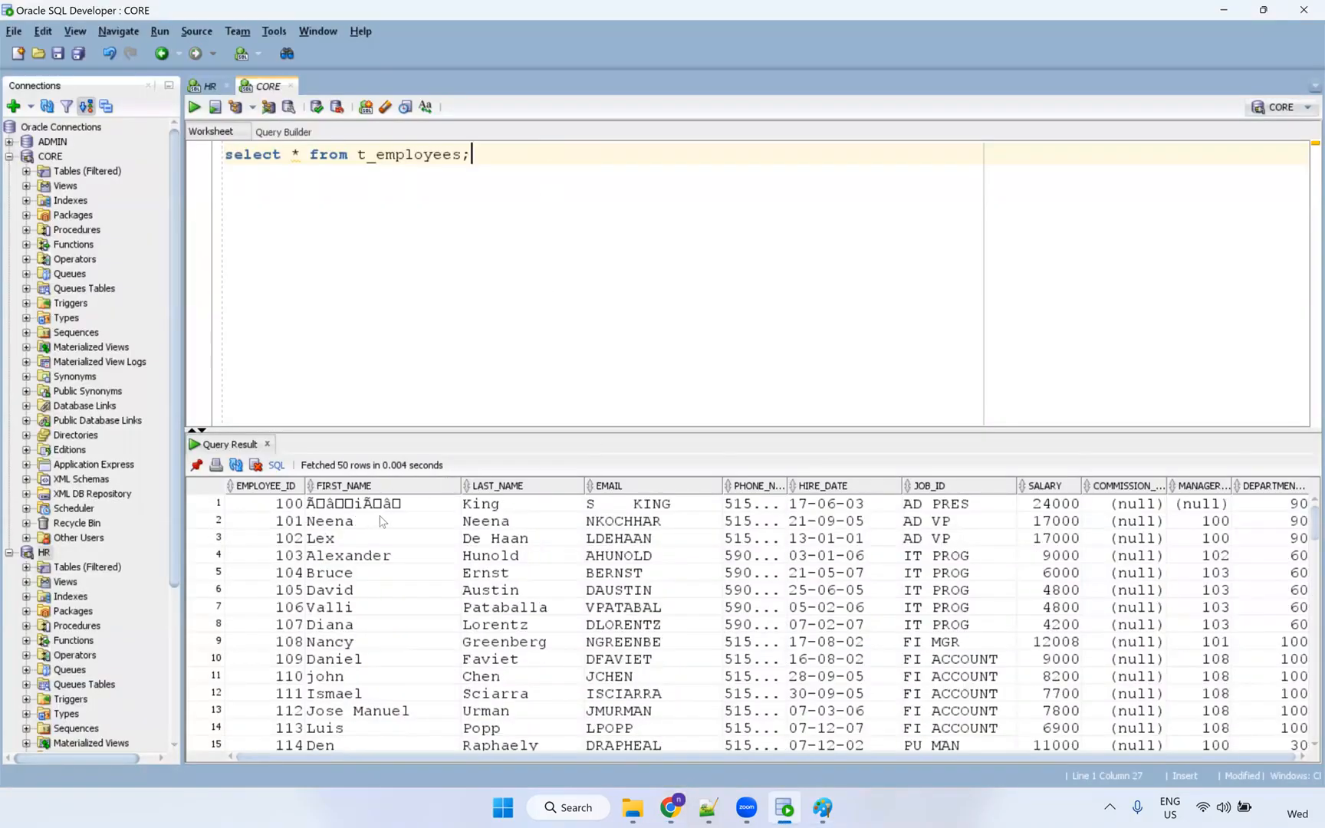
left_click(418, 509)
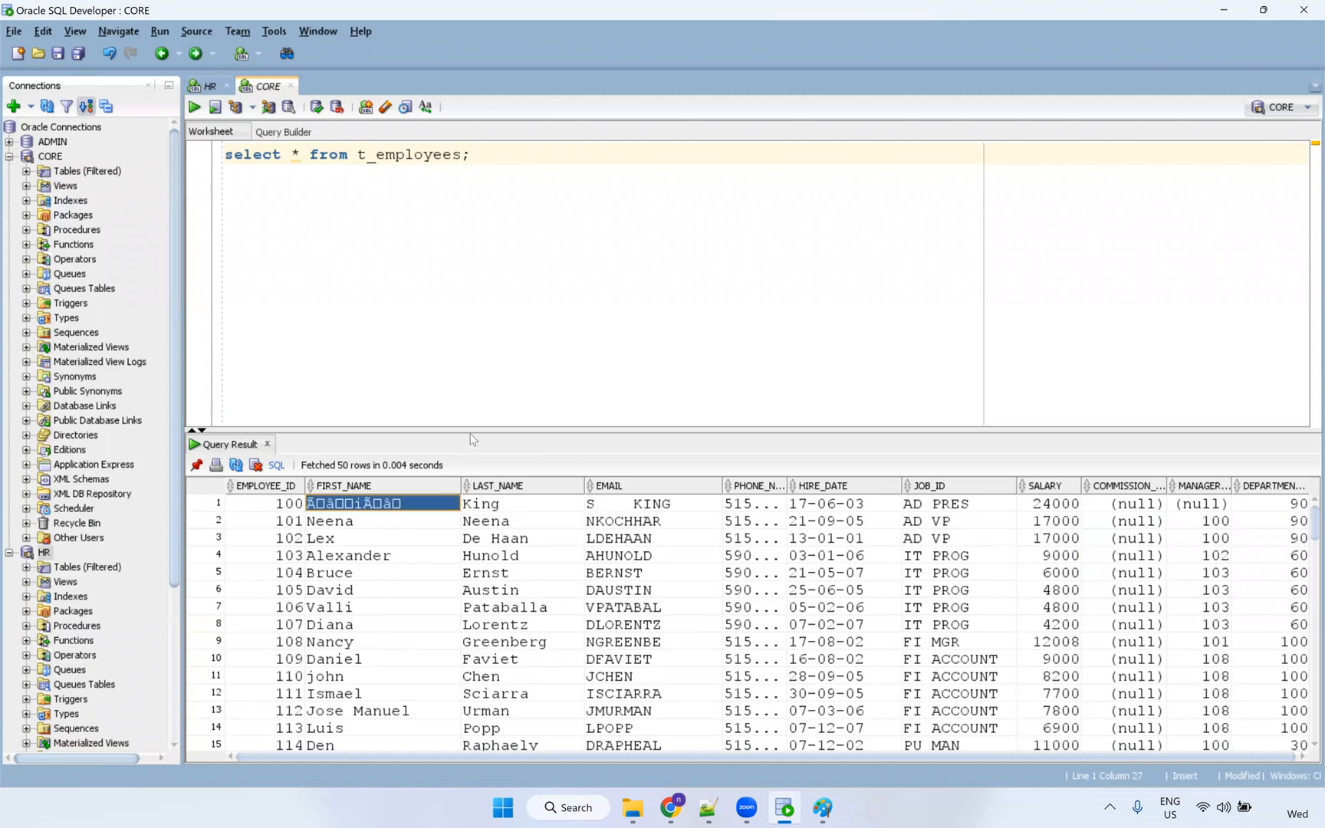
left_click_drag(470, 432, 460, 379)
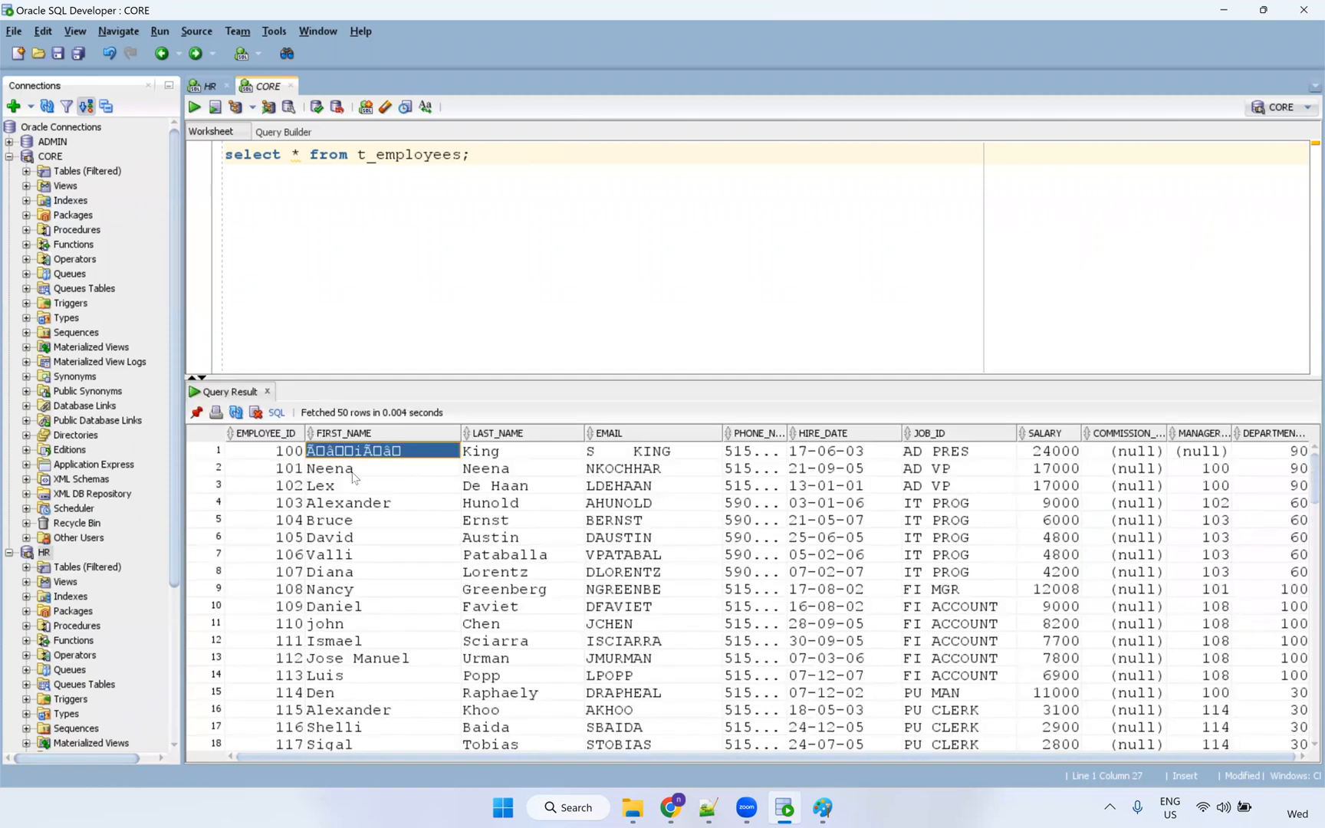
left_click(387, 465)
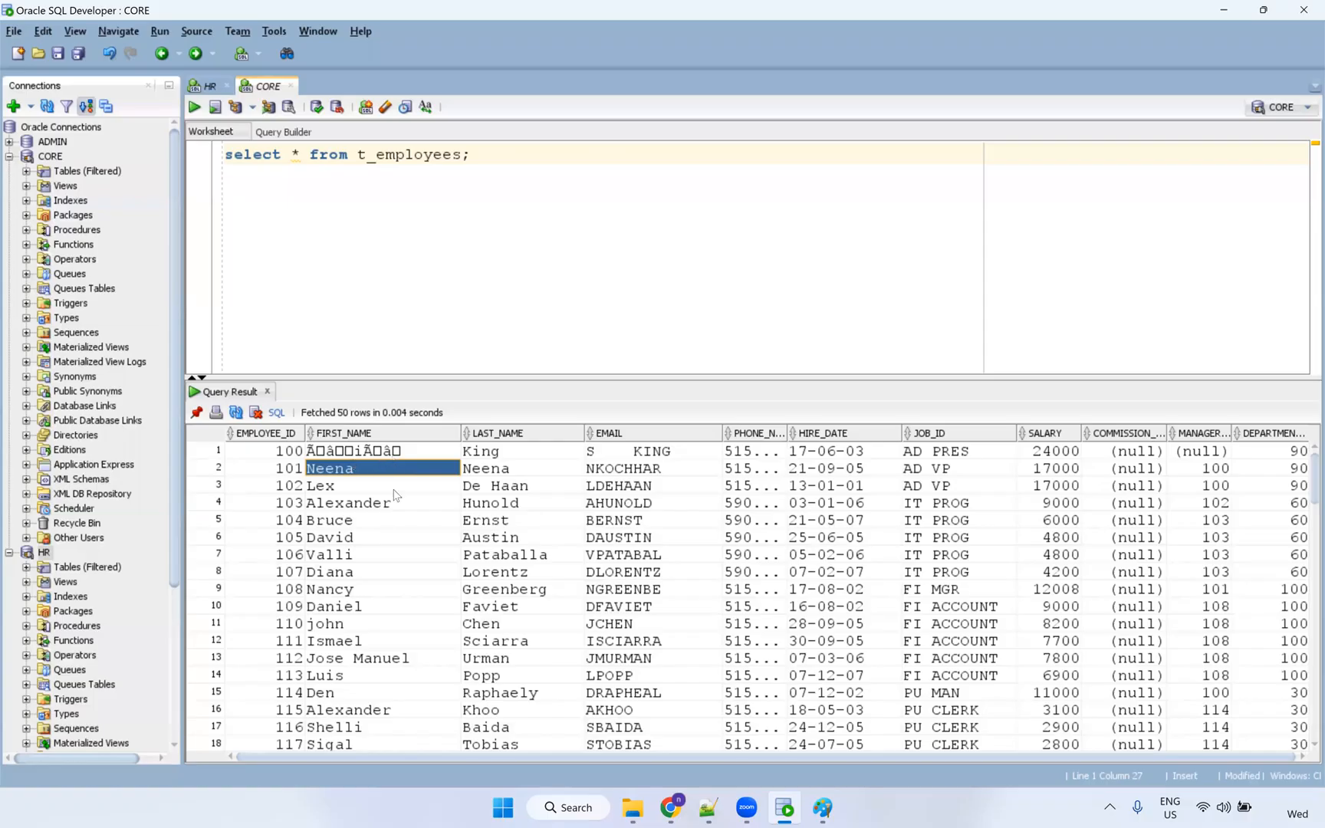
key("Up")
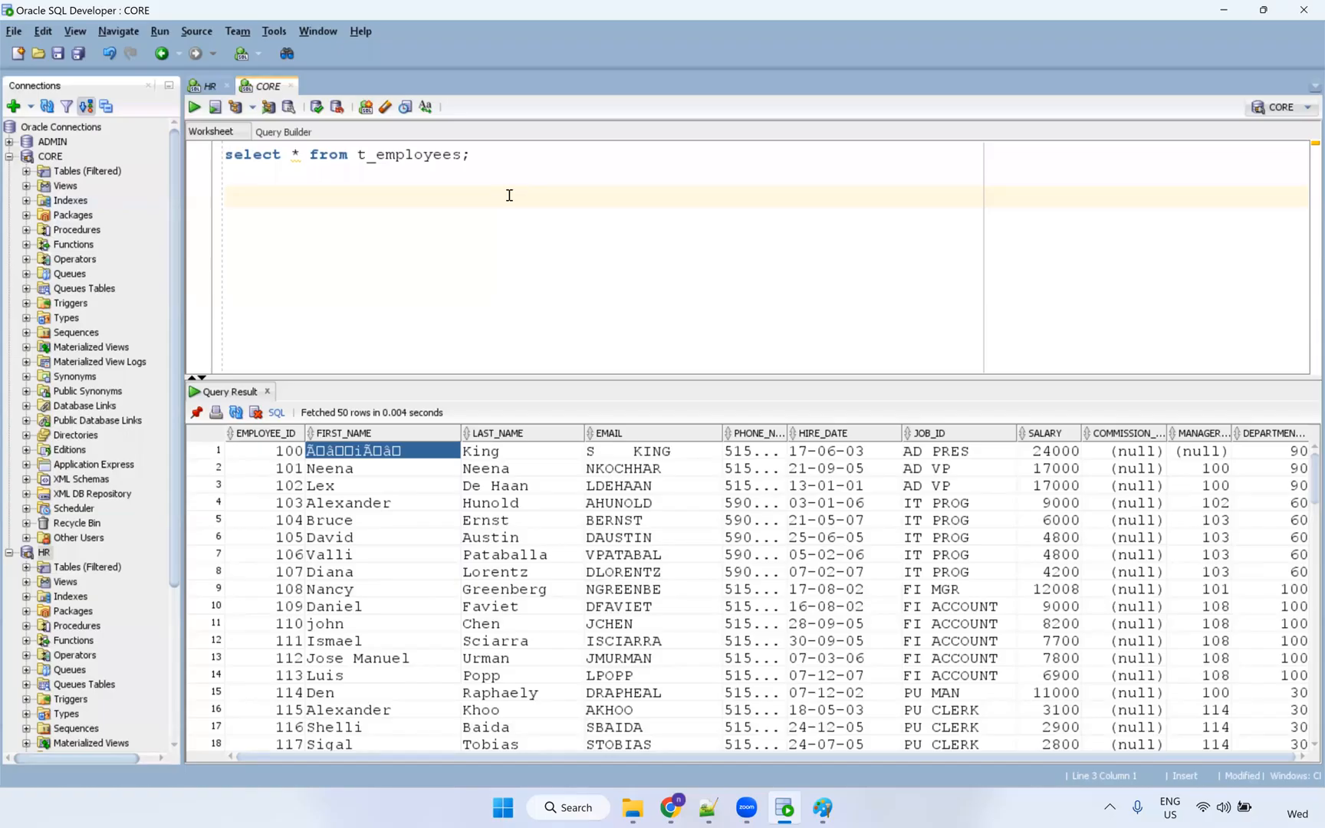
Run desc t_employees and highlight the FIRST_NAME VARCHAR2(20) row in Script Output.
type("esc")
double_click(448, 159)
key("ctrl+c")
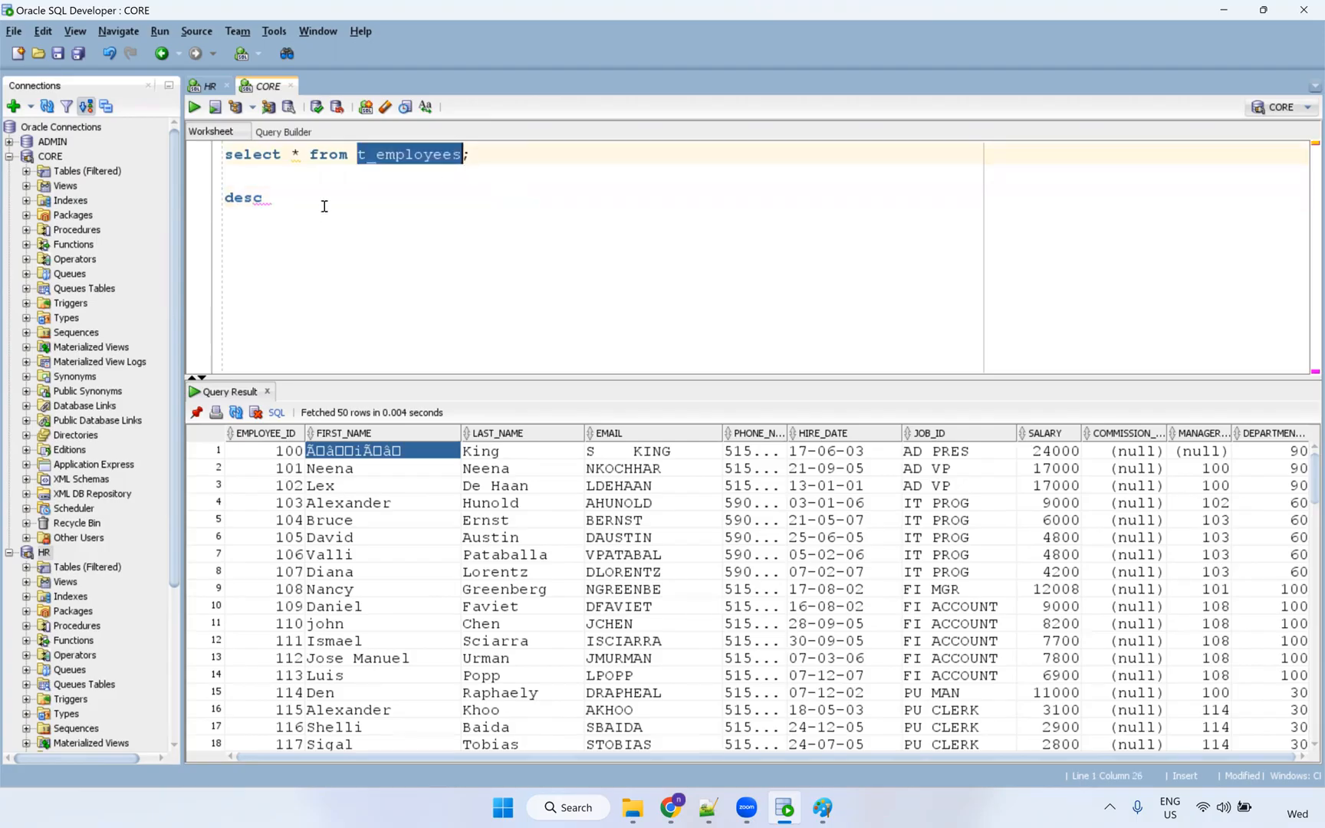
left_click(325, 204)
key("ctrl+v")
key("ctrl+Return")
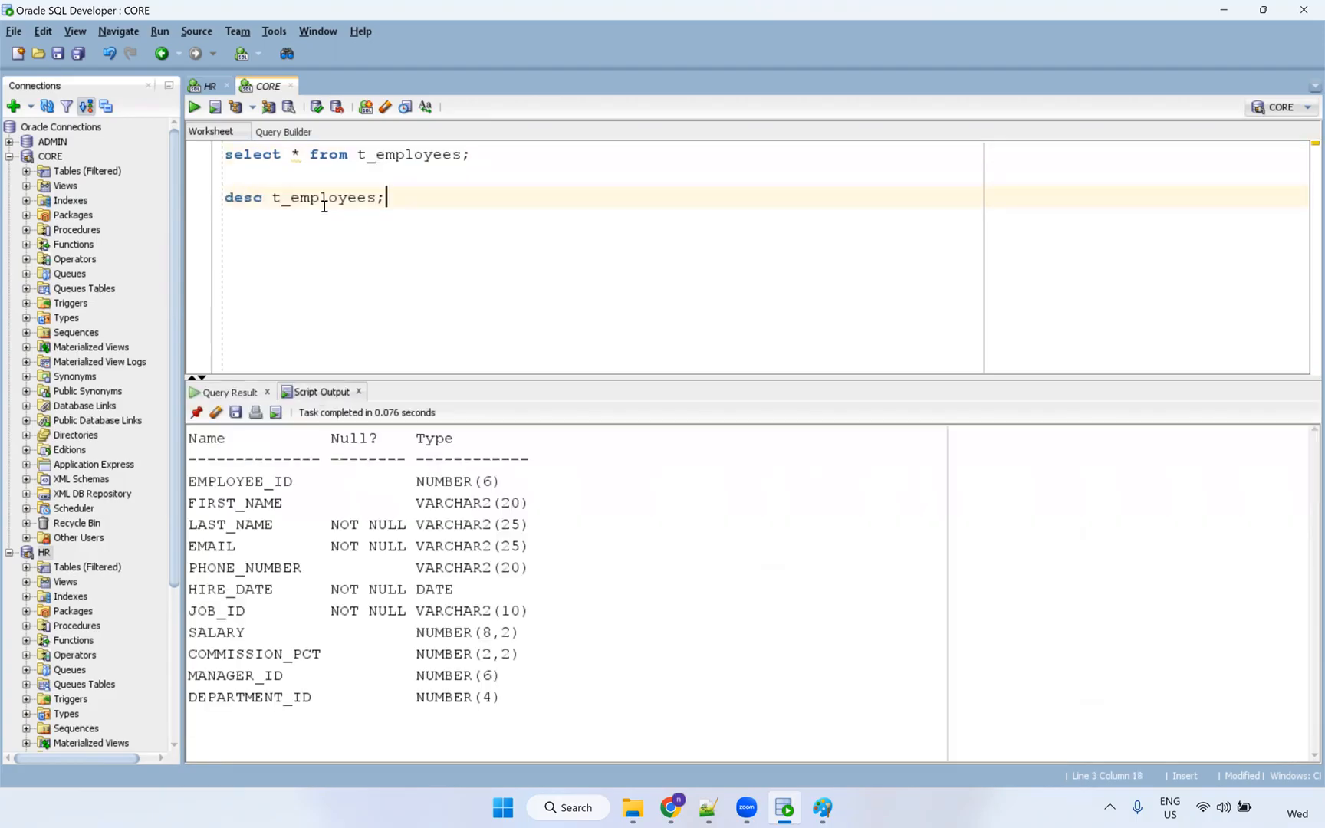
left_click_drag(539, 503, 186, 504)
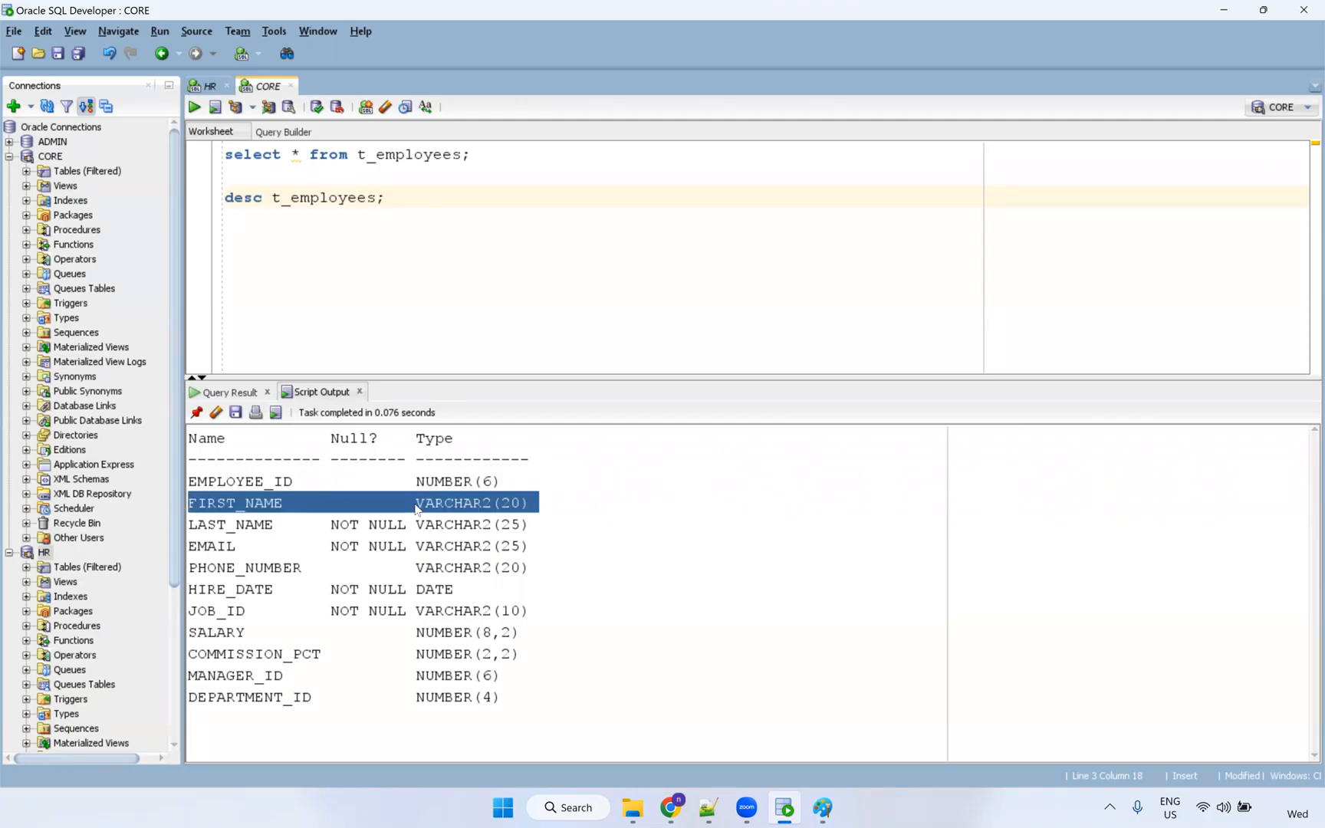
double_click(417, 506)
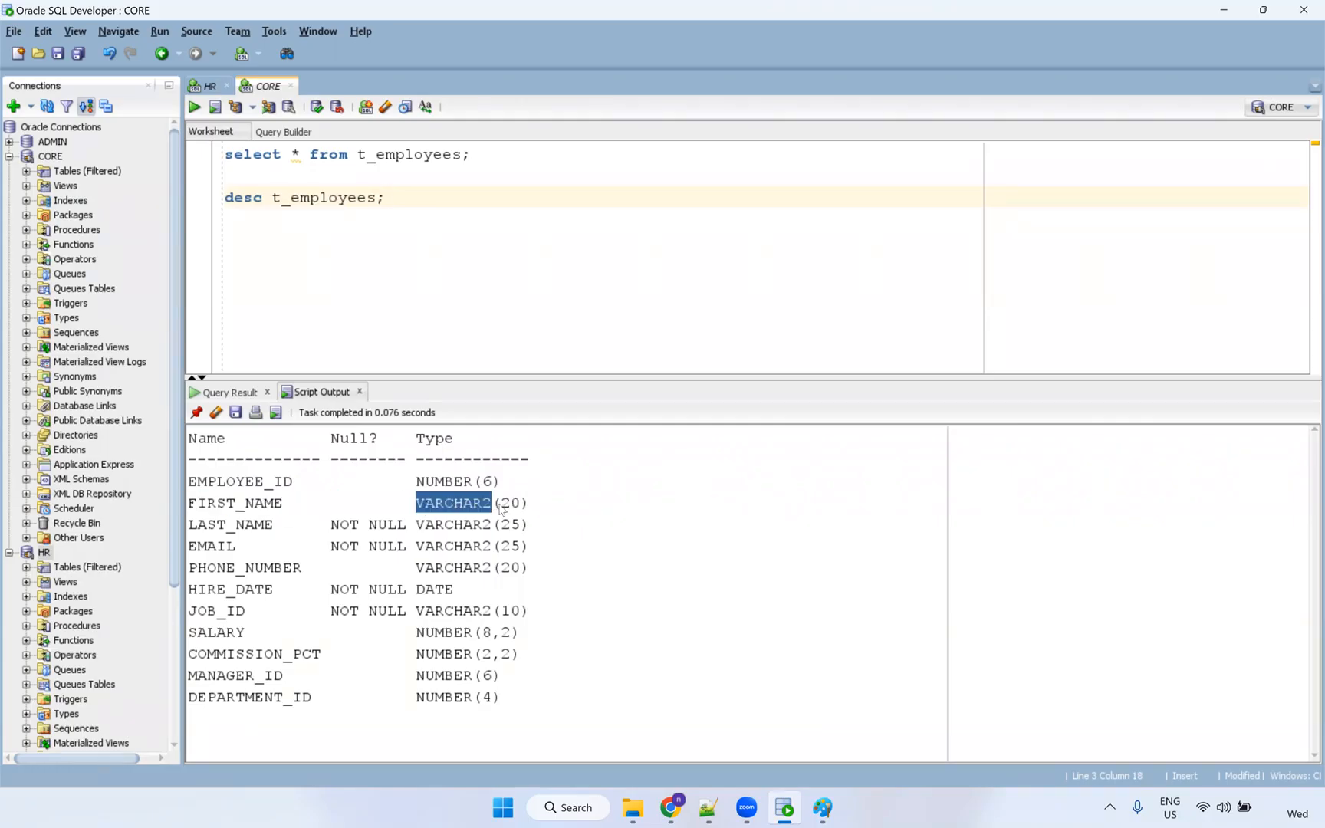
left_click_drag(536, 508, 189, 511)
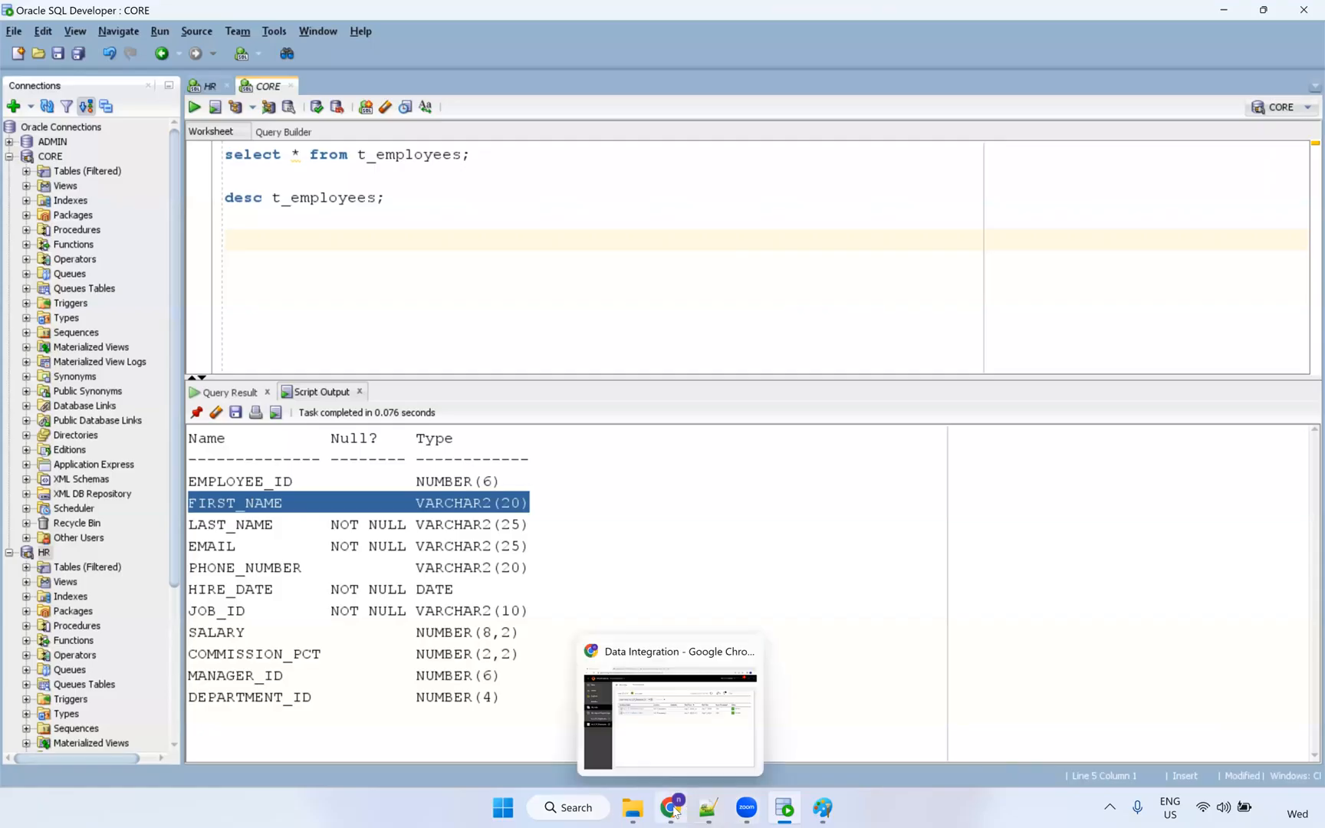
Select the copyright and yen signs in the Wikipedia Unicode character list.
left_click(675, 736)
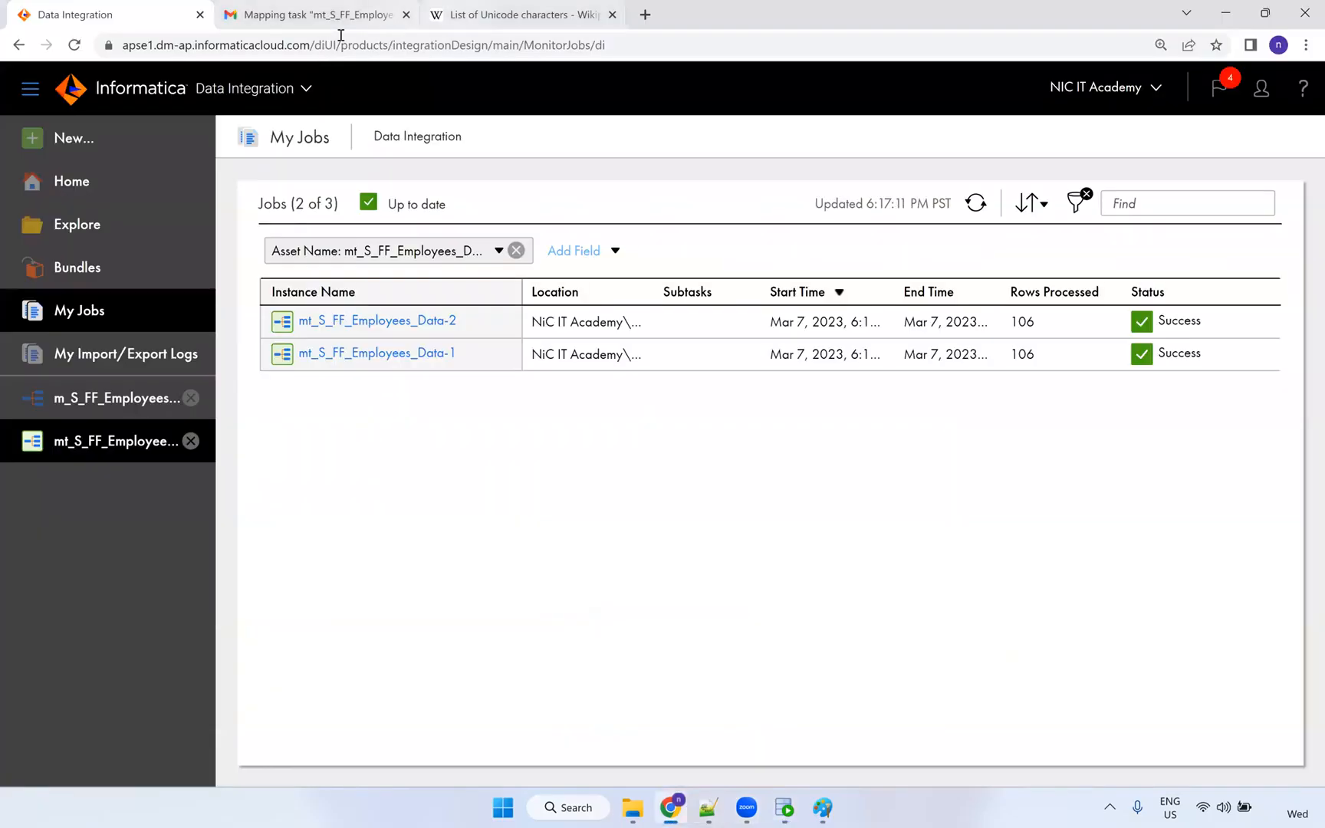
left_click(457, 14)
left_click(474, 279)
double_click(457, 274)
left_click(457, 228)
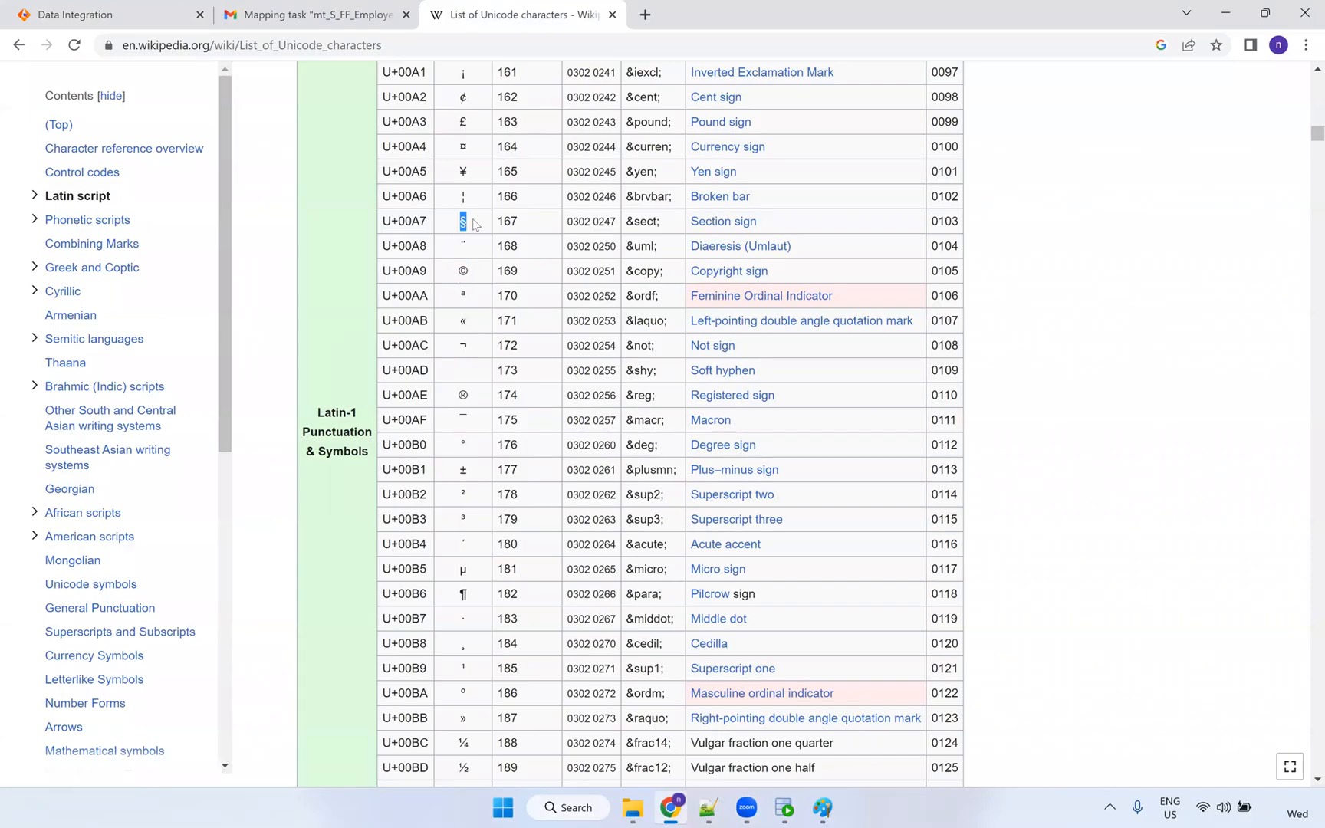
double_click(464, 172)
Highlight FIRST_NAME's VARCHAR2(20) type again in the describe output.
key("alt+Tab")
left_click(256, 526)
left_click(273, 506)
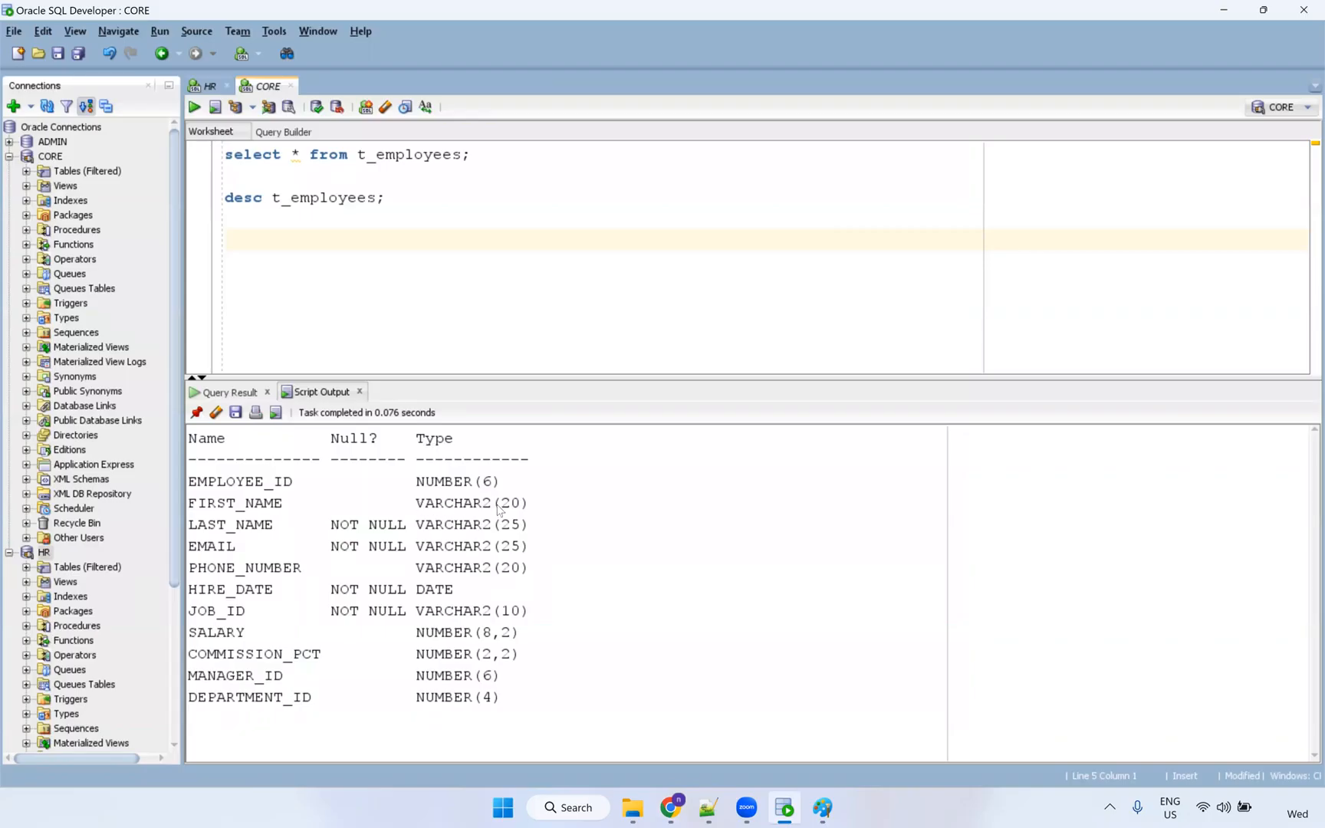
left_click_drag(416, 503, 540, 506)
left_click_drag(376, 197, 295, 204)
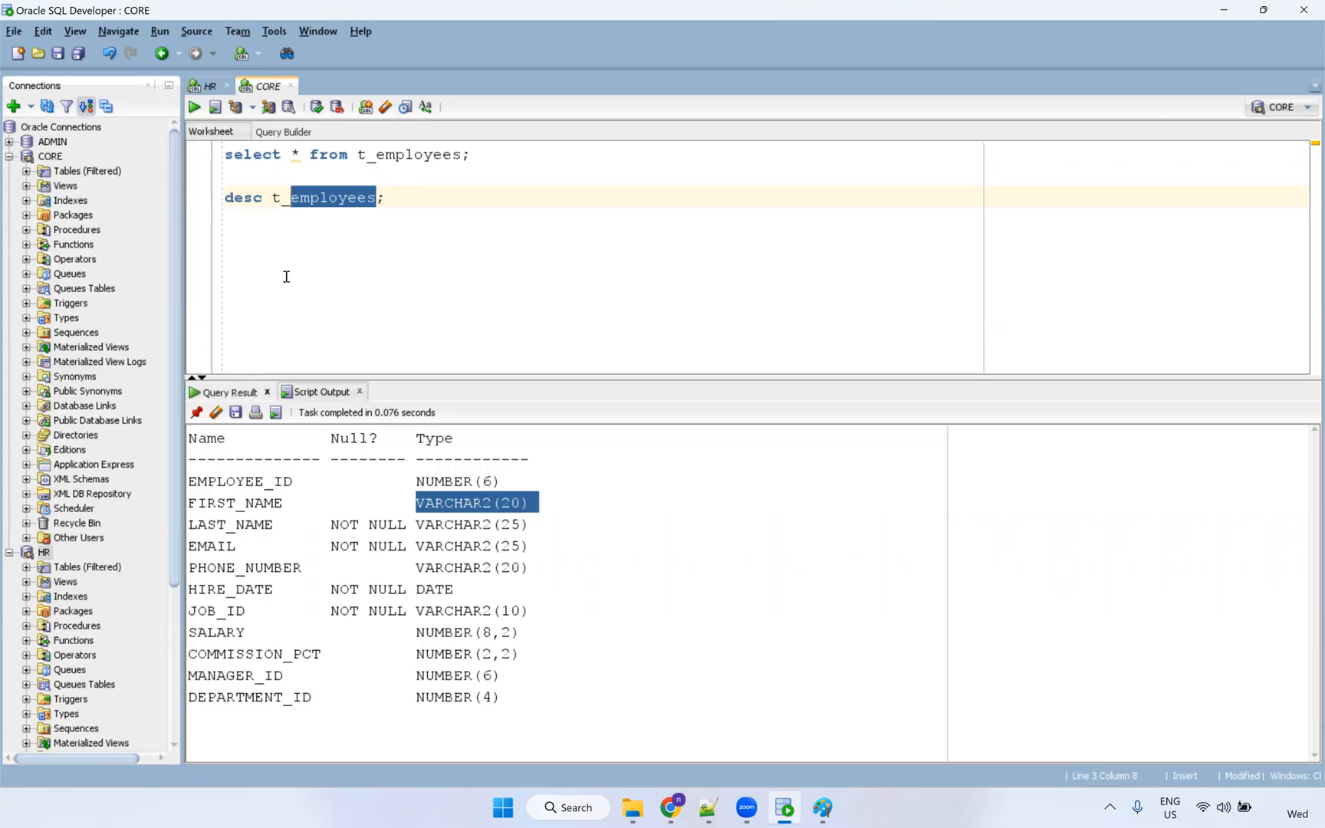
Replace the query with 'truncate table t_employees;' and run it to empty the table.
left_click_drag(357, 154, 130, 131)
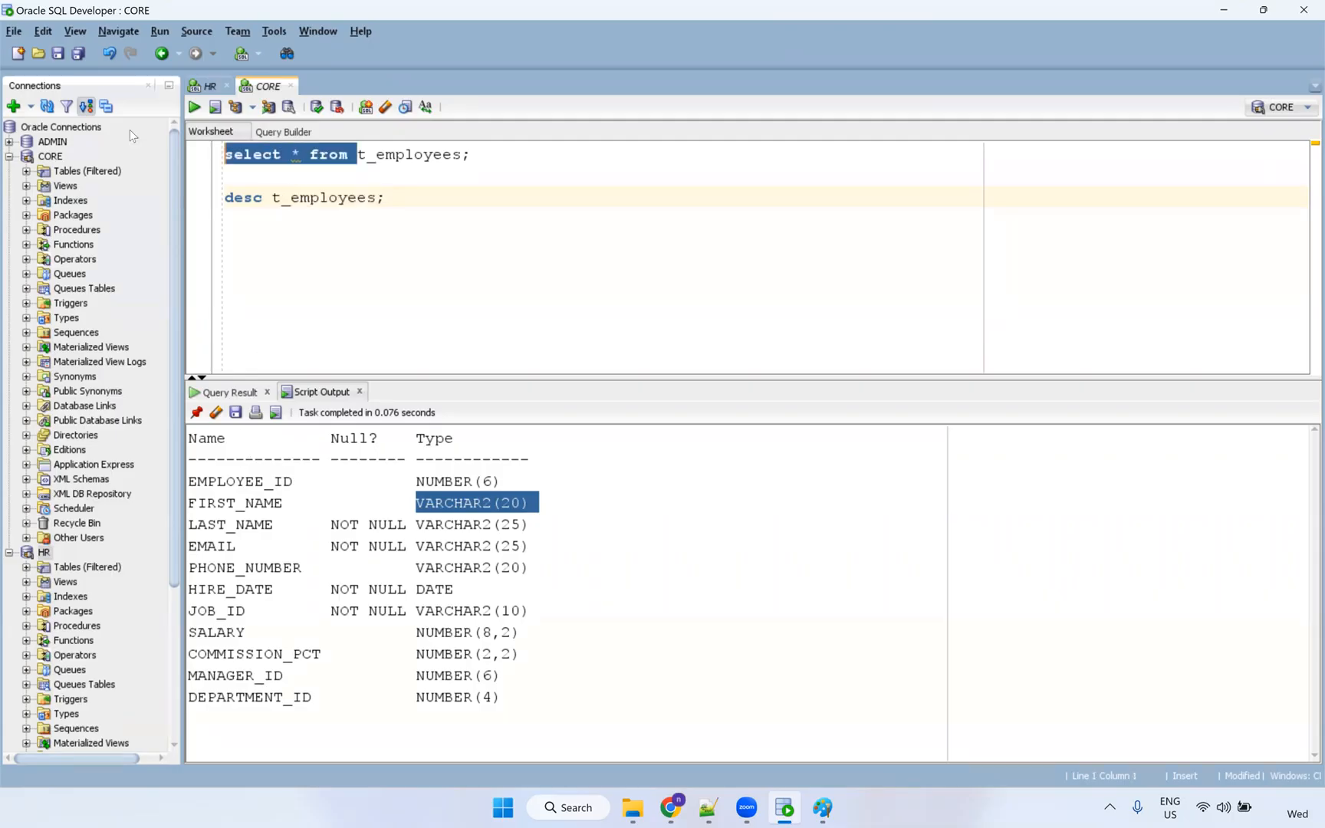
type("truncate tabel")
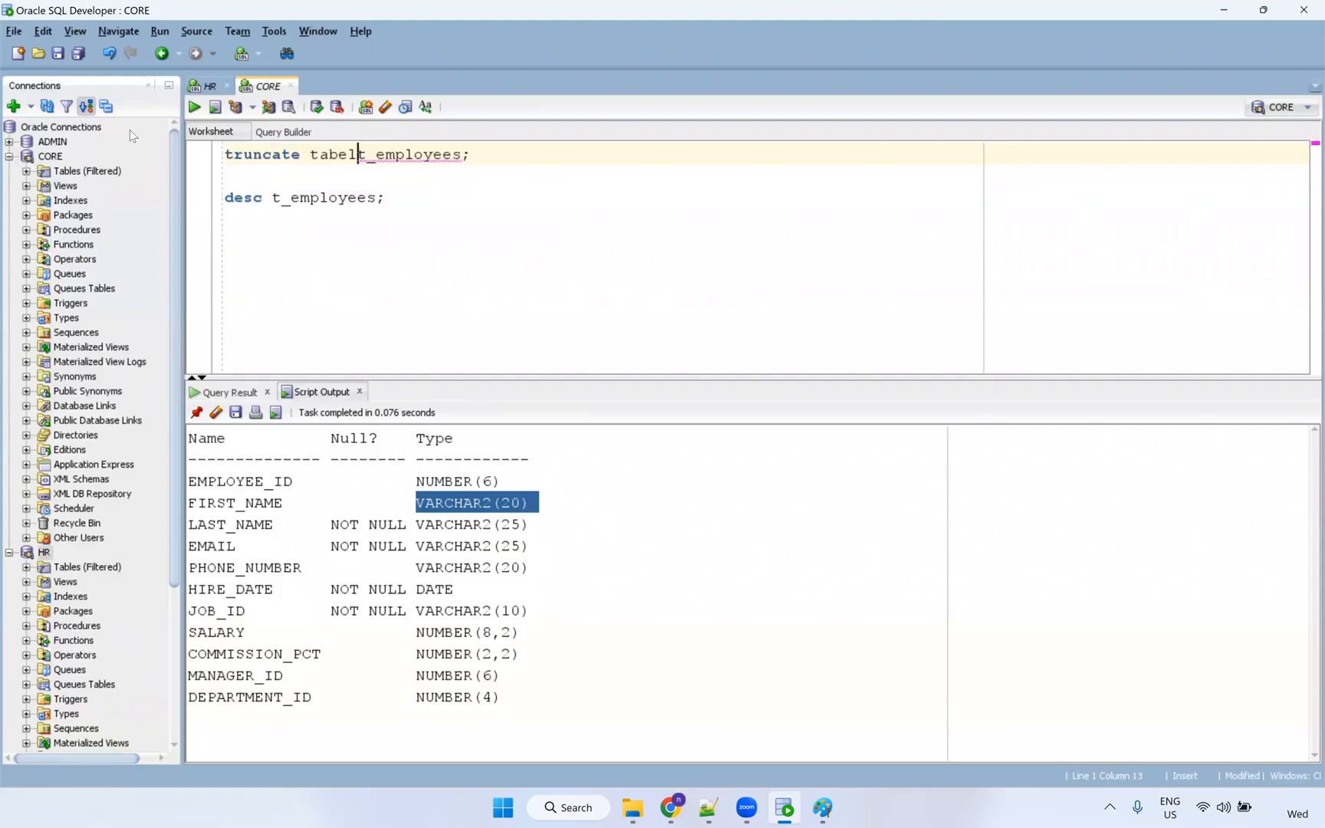
key("BackSpace")
type("e")
key("ctrl+Return")
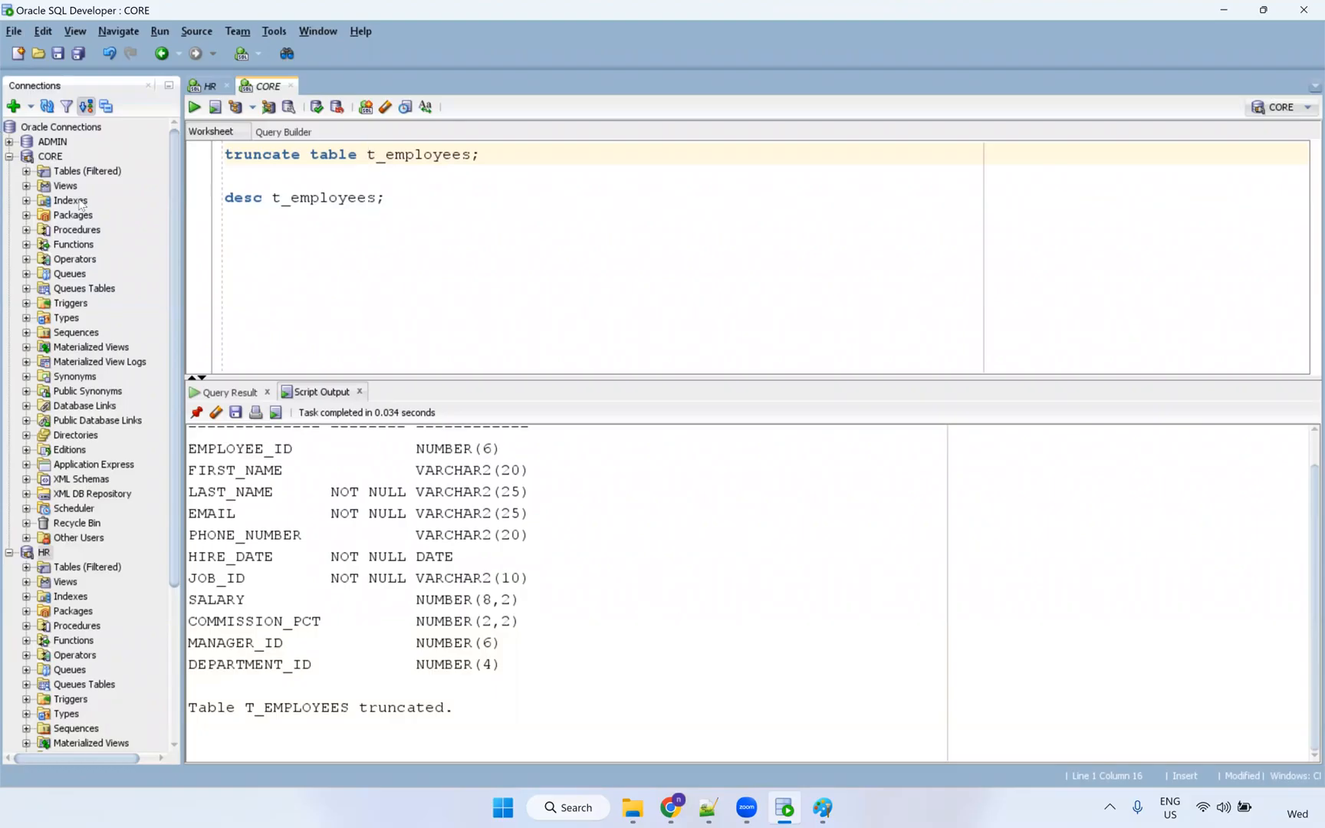
Open T_EMPLOYEES from the Tables list and bring its columns up in the Edit Table dialog.
left_click(26, 171)
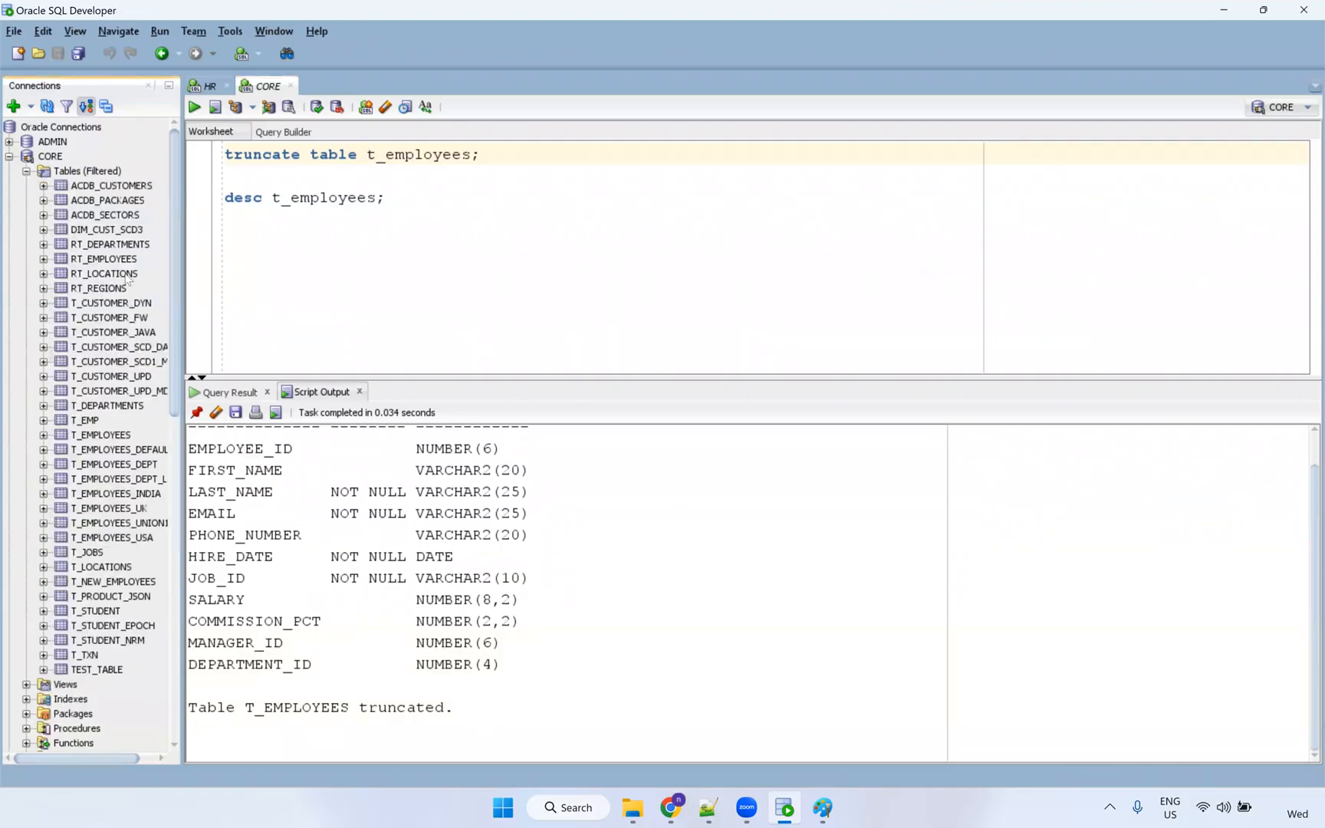
left_click(100, 435)
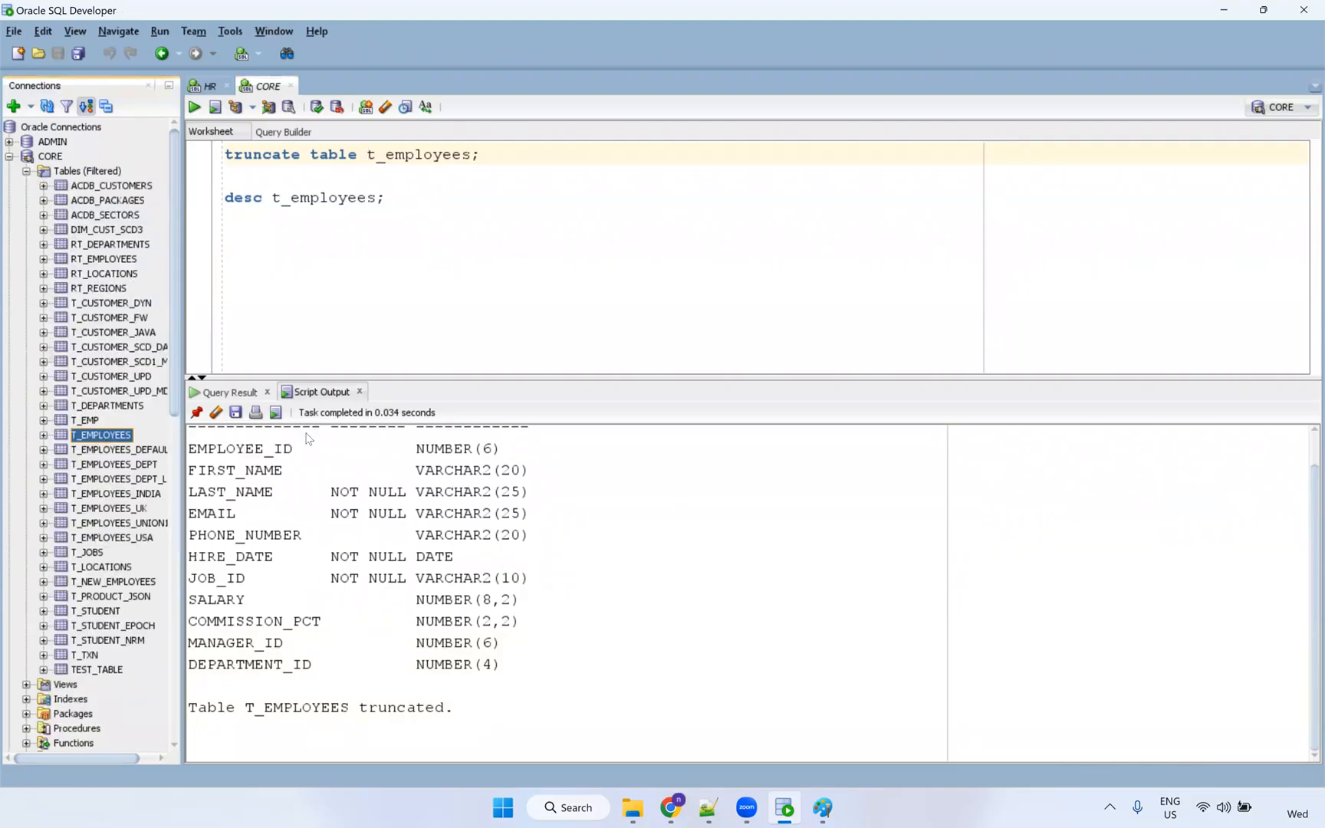
left_click(239, 105)
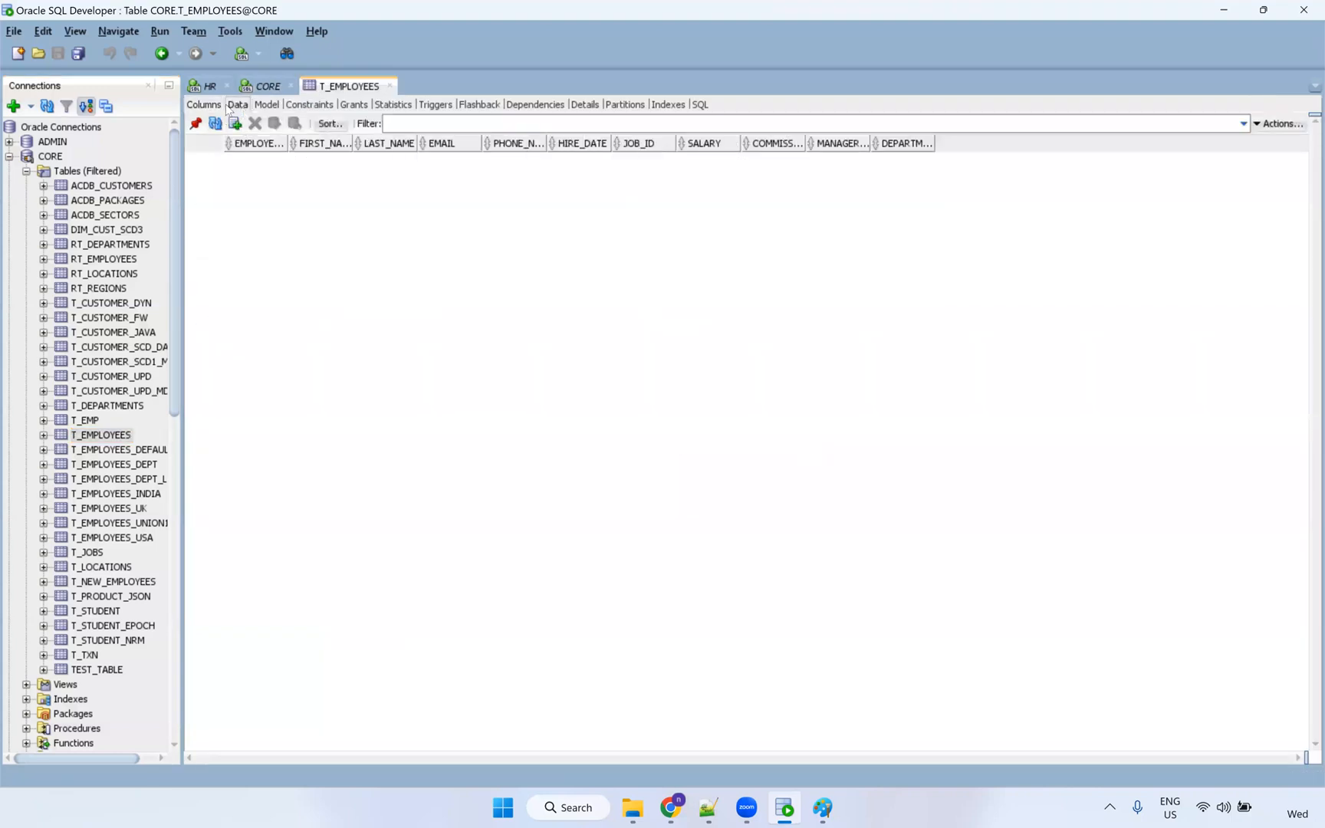
left_click(214, 107)
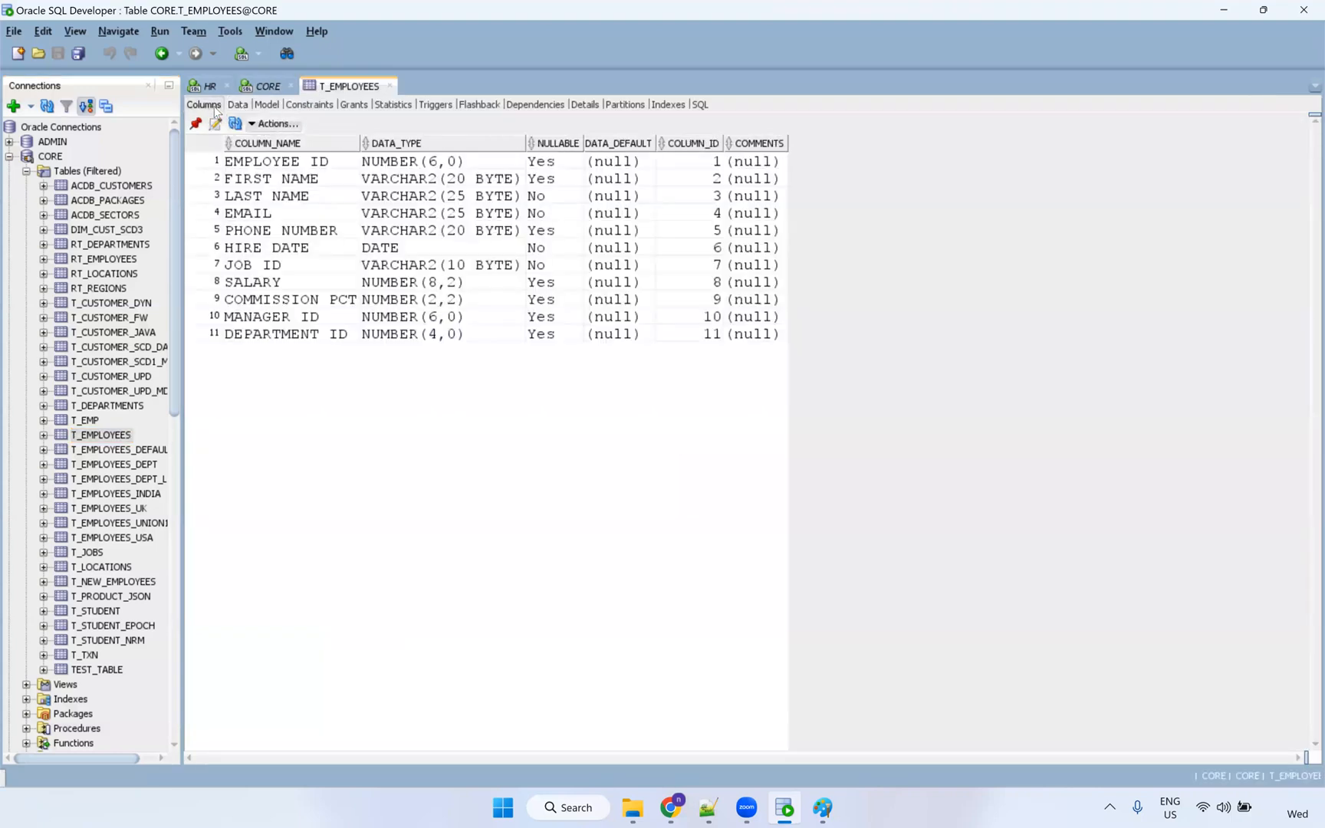
left_click(319, 186)
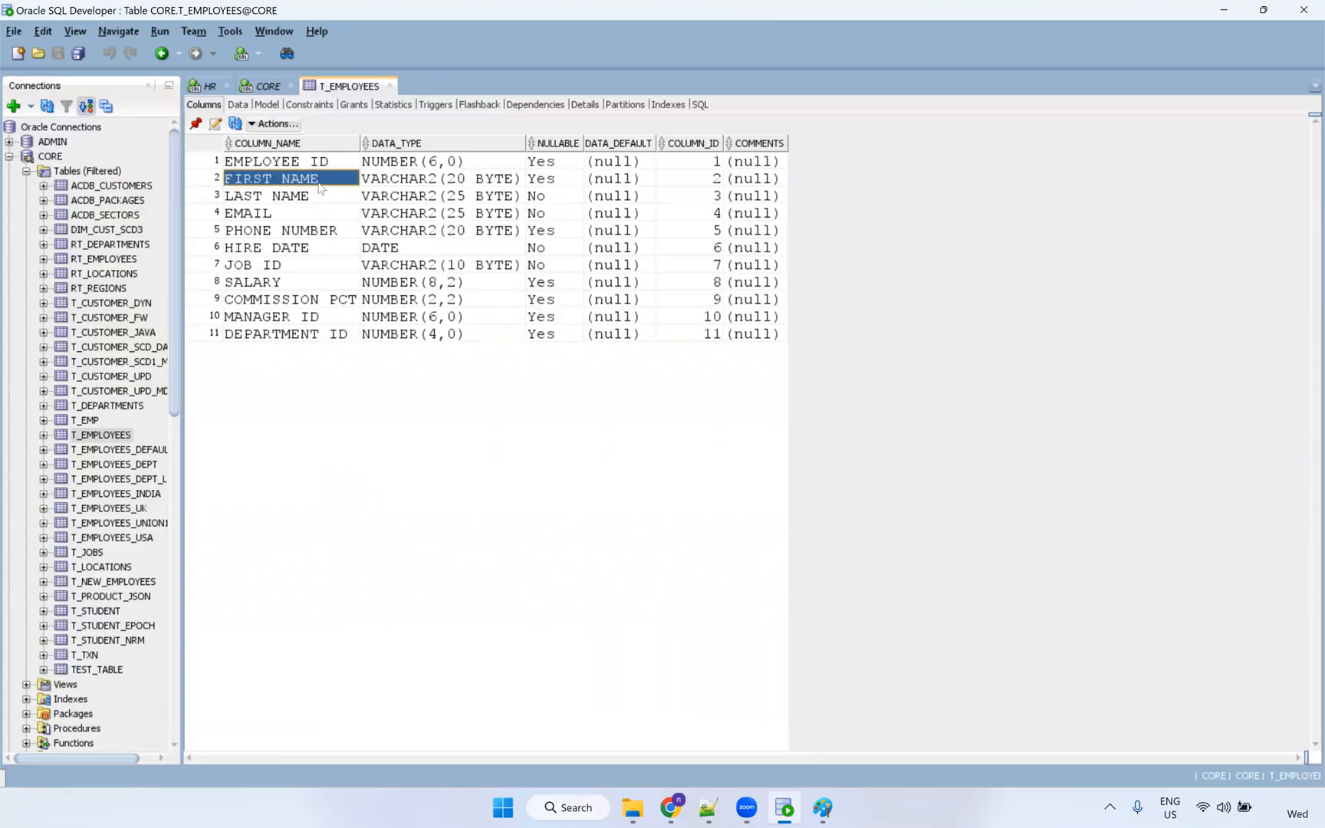
left_click(218, 128)
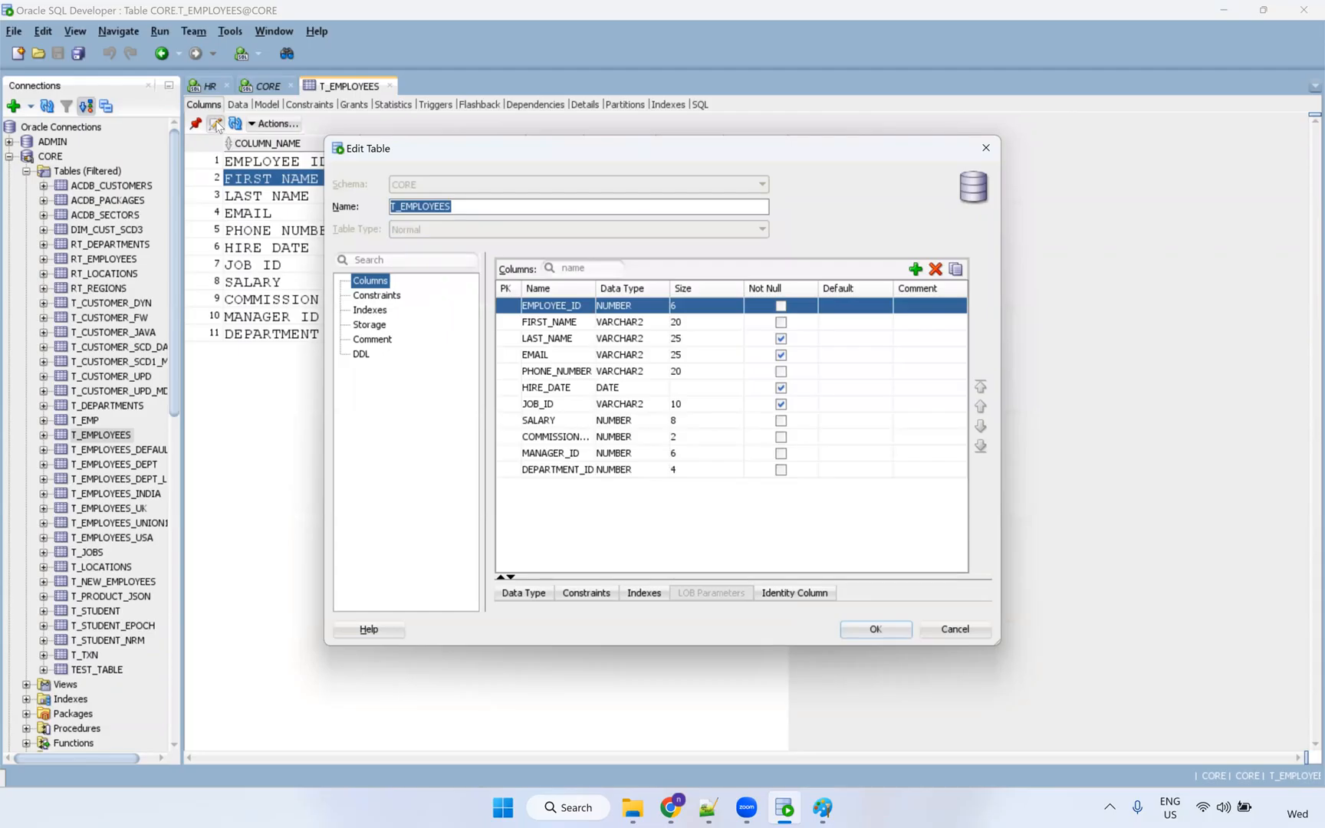
Change FIRST_NAME's data type to NVARCHAR2 with size 100 and apply the change.
left_click(630, 321)
left_click(642, 329)
left_click(642, 329)
left_click(643, 329)
left_click(642, 335)
left_click(636, 326)
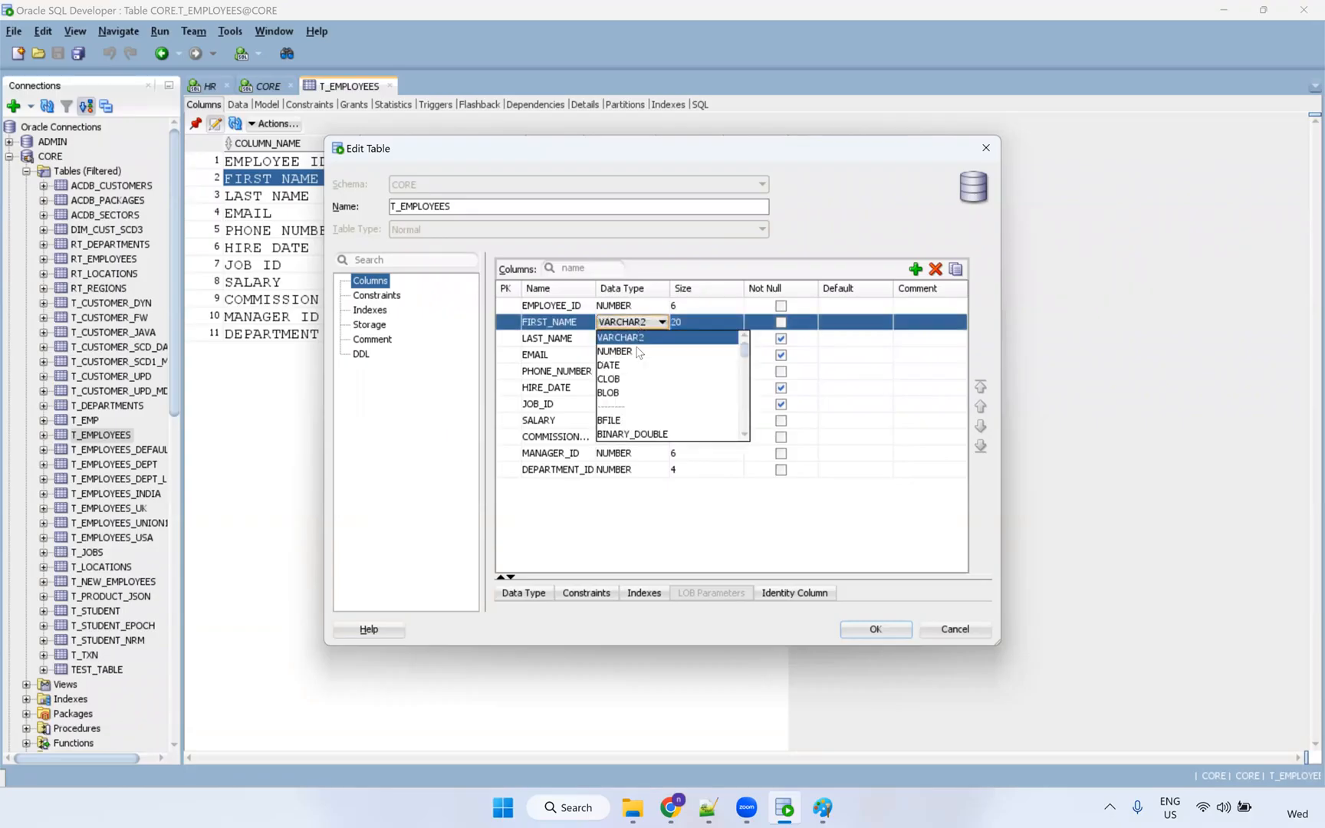
scroll(654, 418, "down", 4)
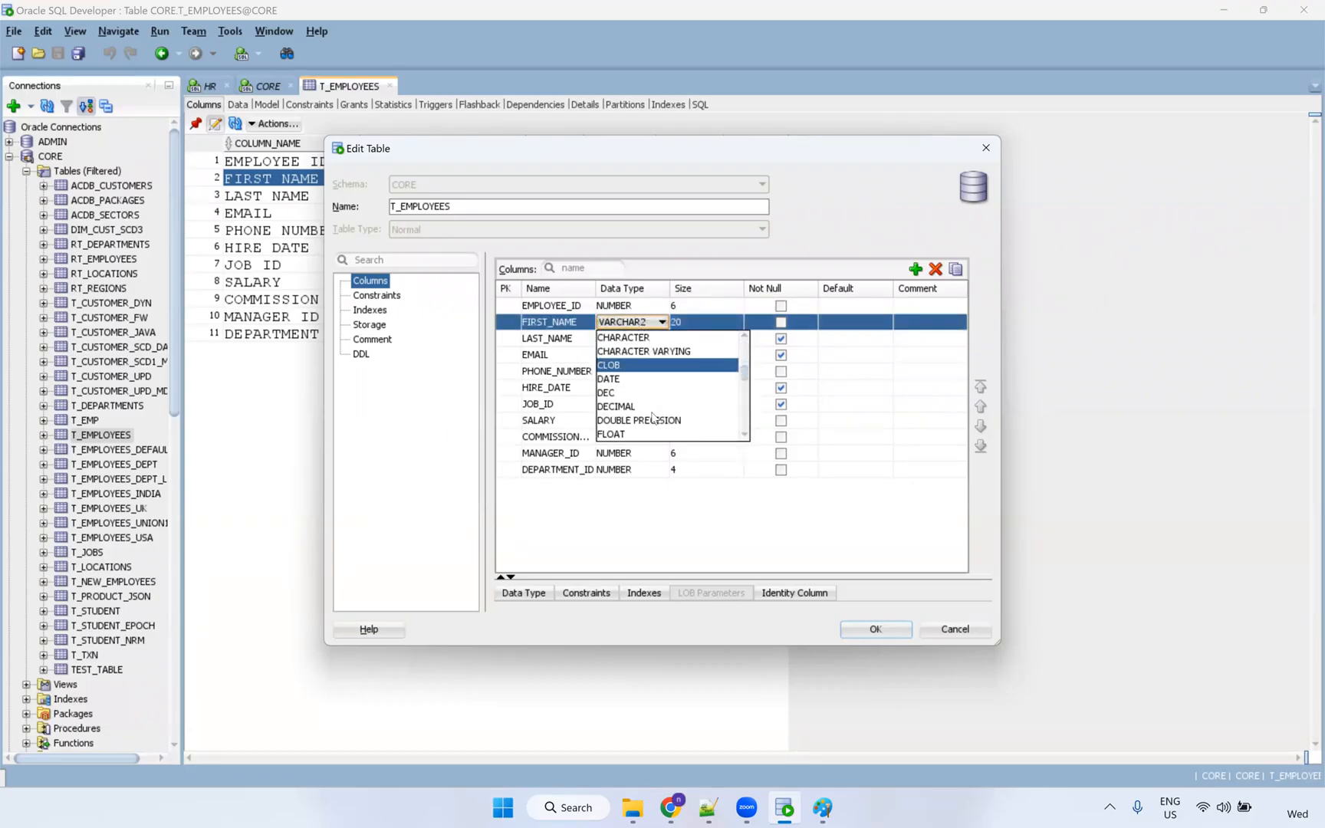
scroll(653, 416, "down", 3)
scroll(654, 420, "down", 2)
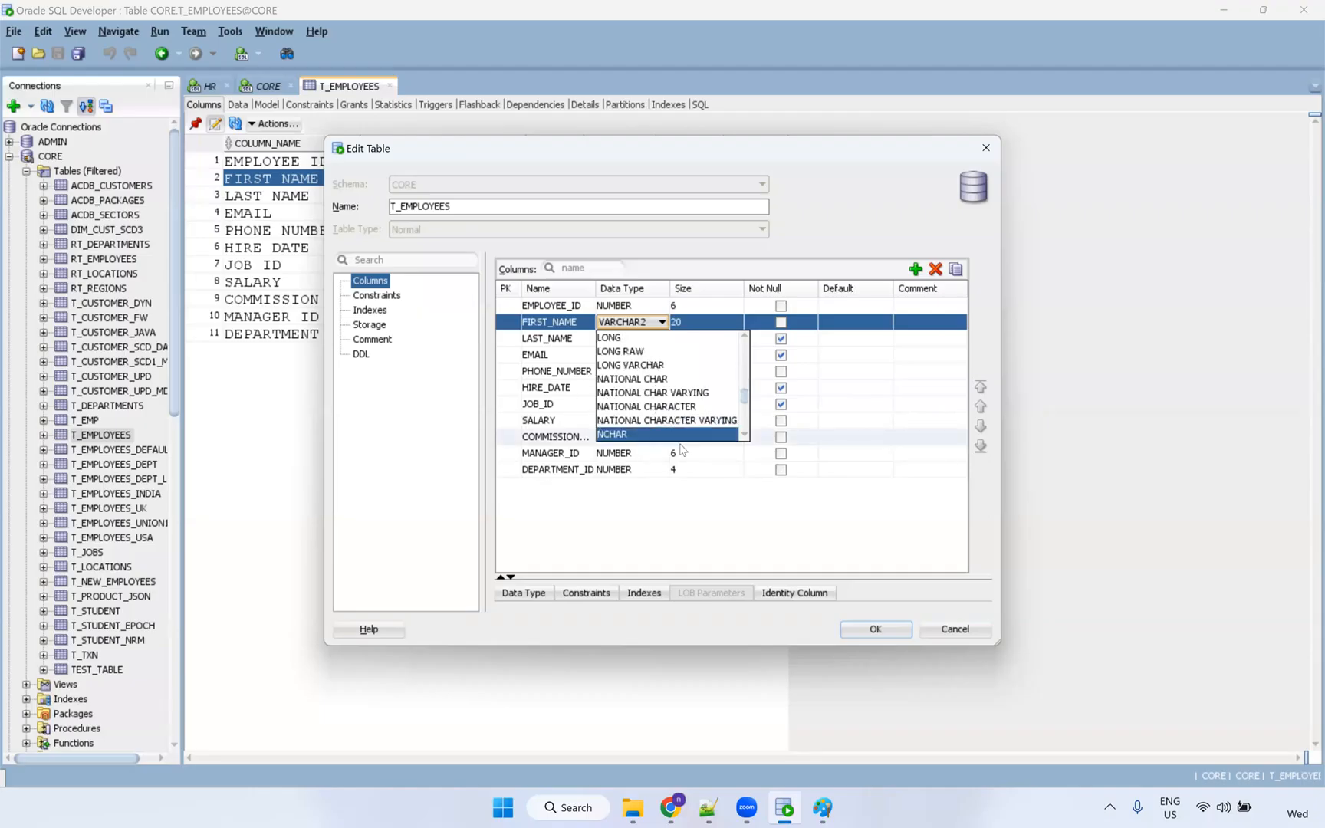
scroll(748, 439, "down", 3)
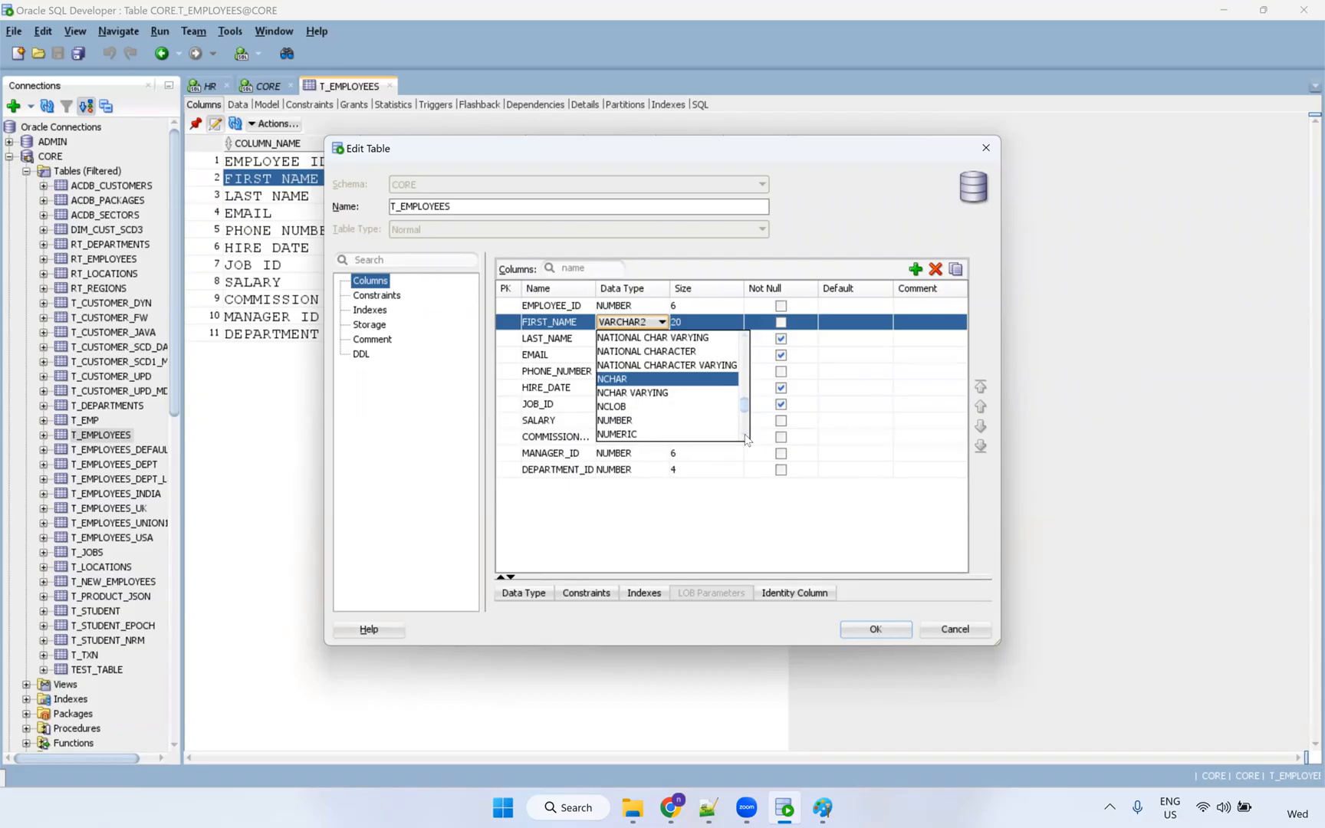
scroll(748, 439, "down", 1)
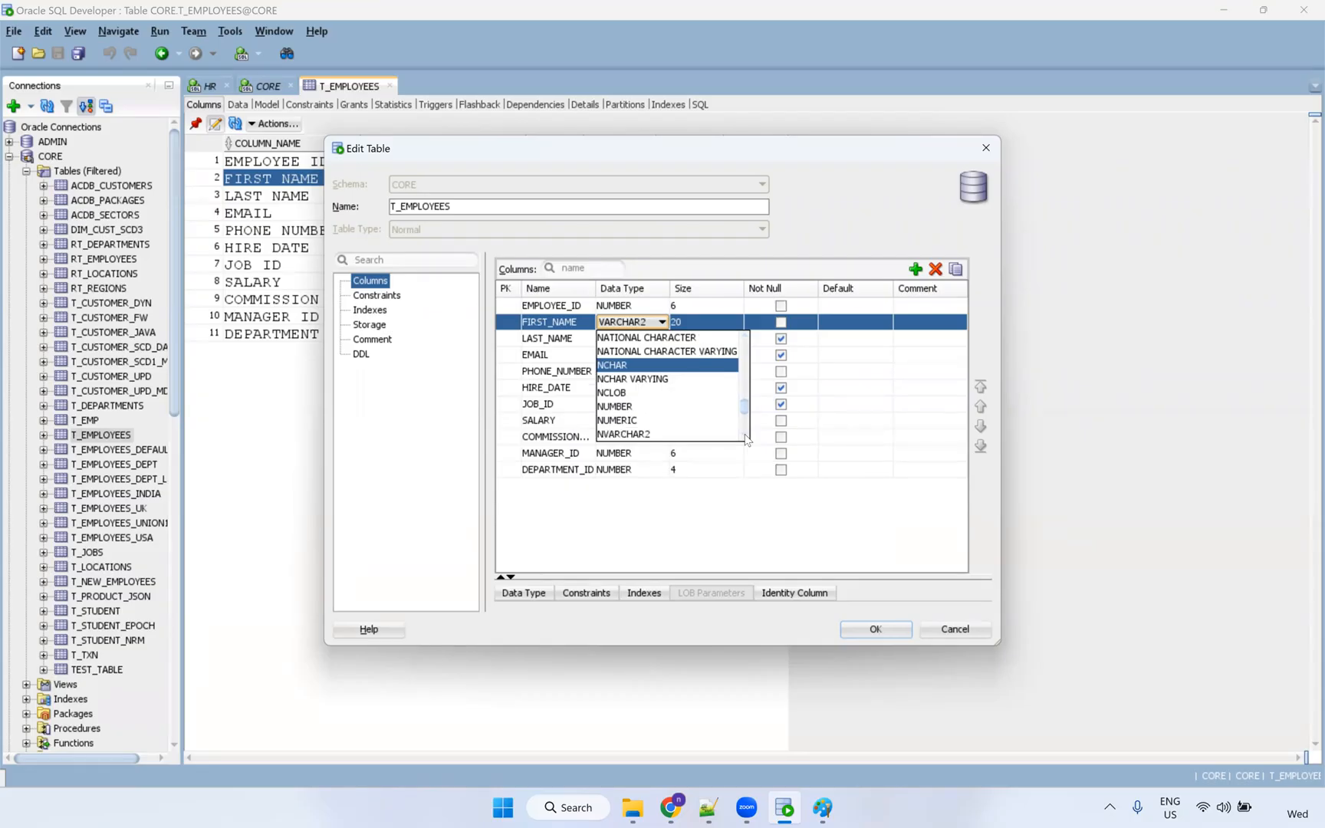
left_click(636, 434)
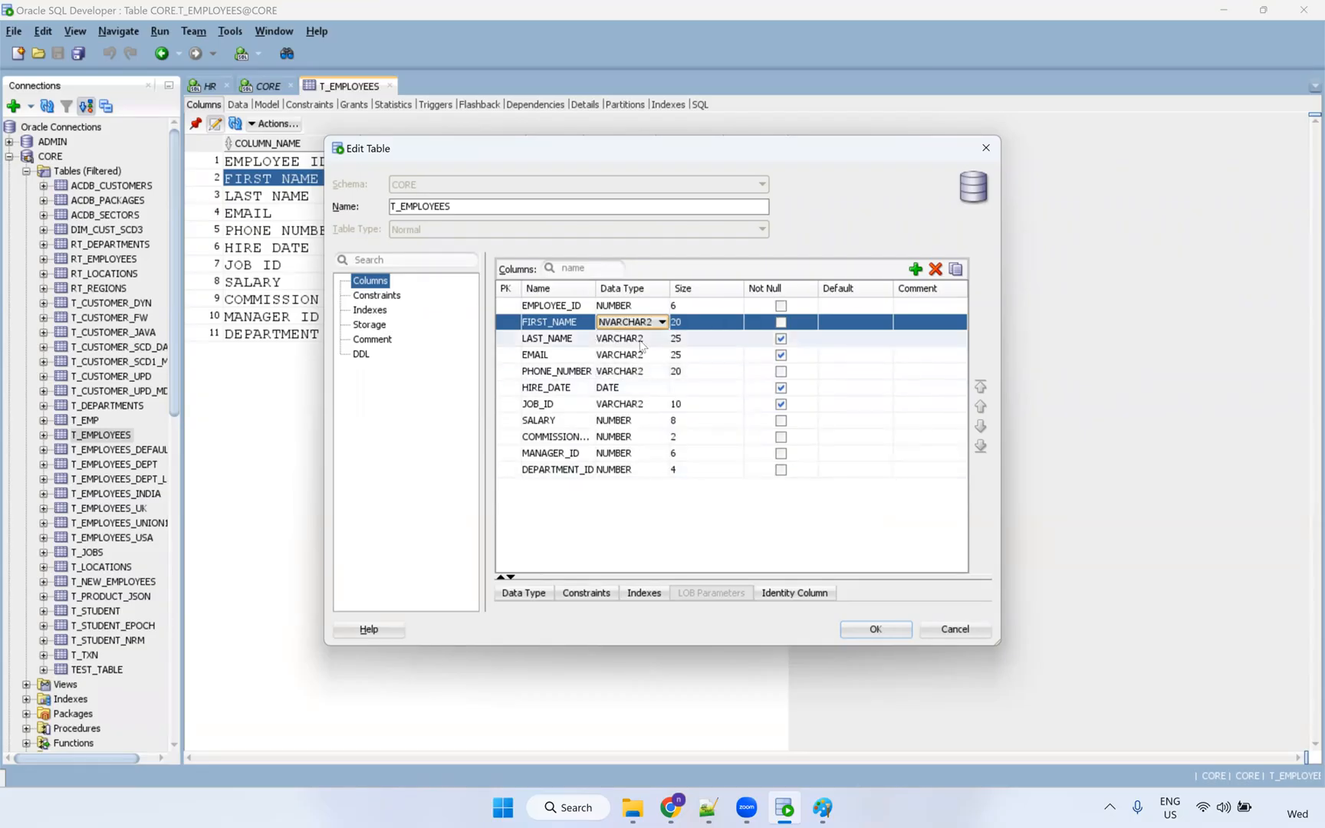
left_click(696, 323)
double_click(676, 326)
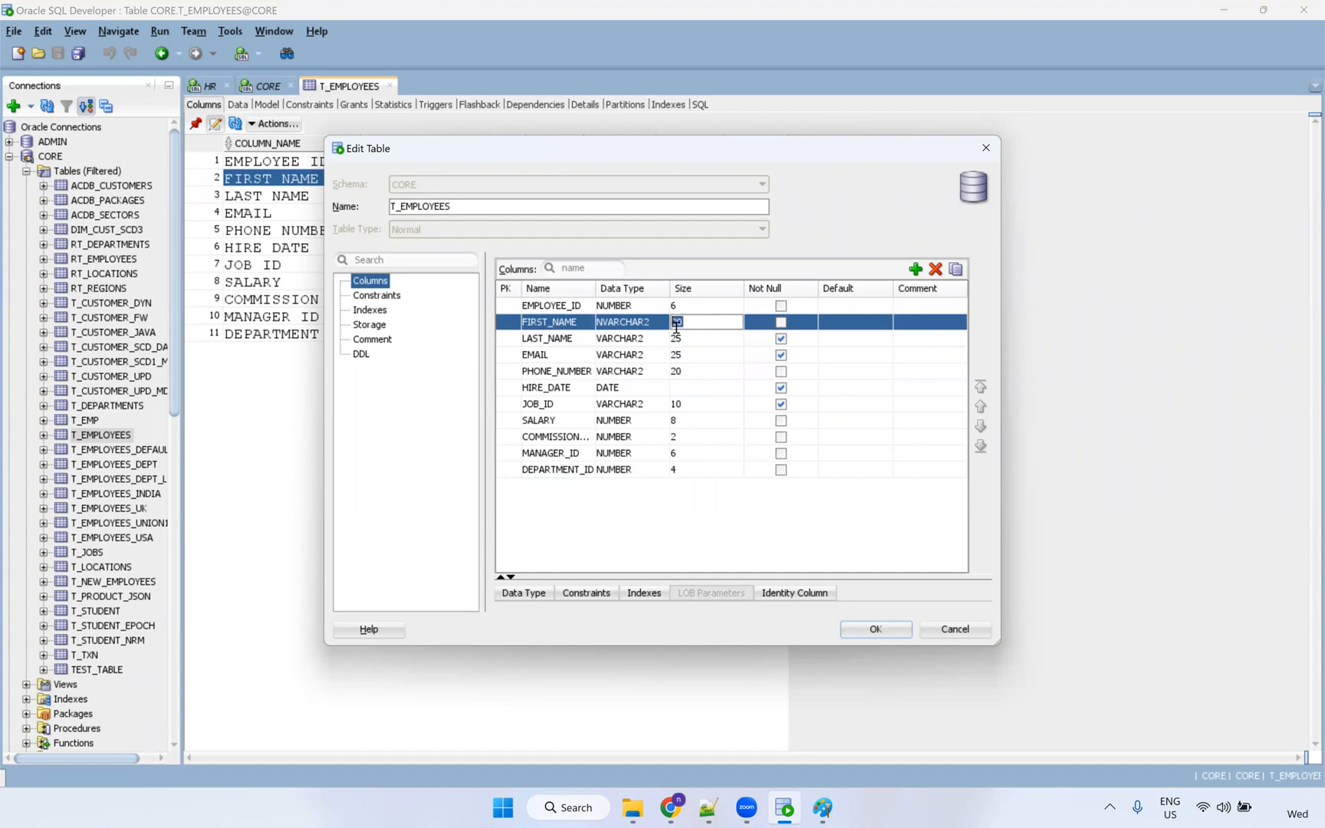
type("100")
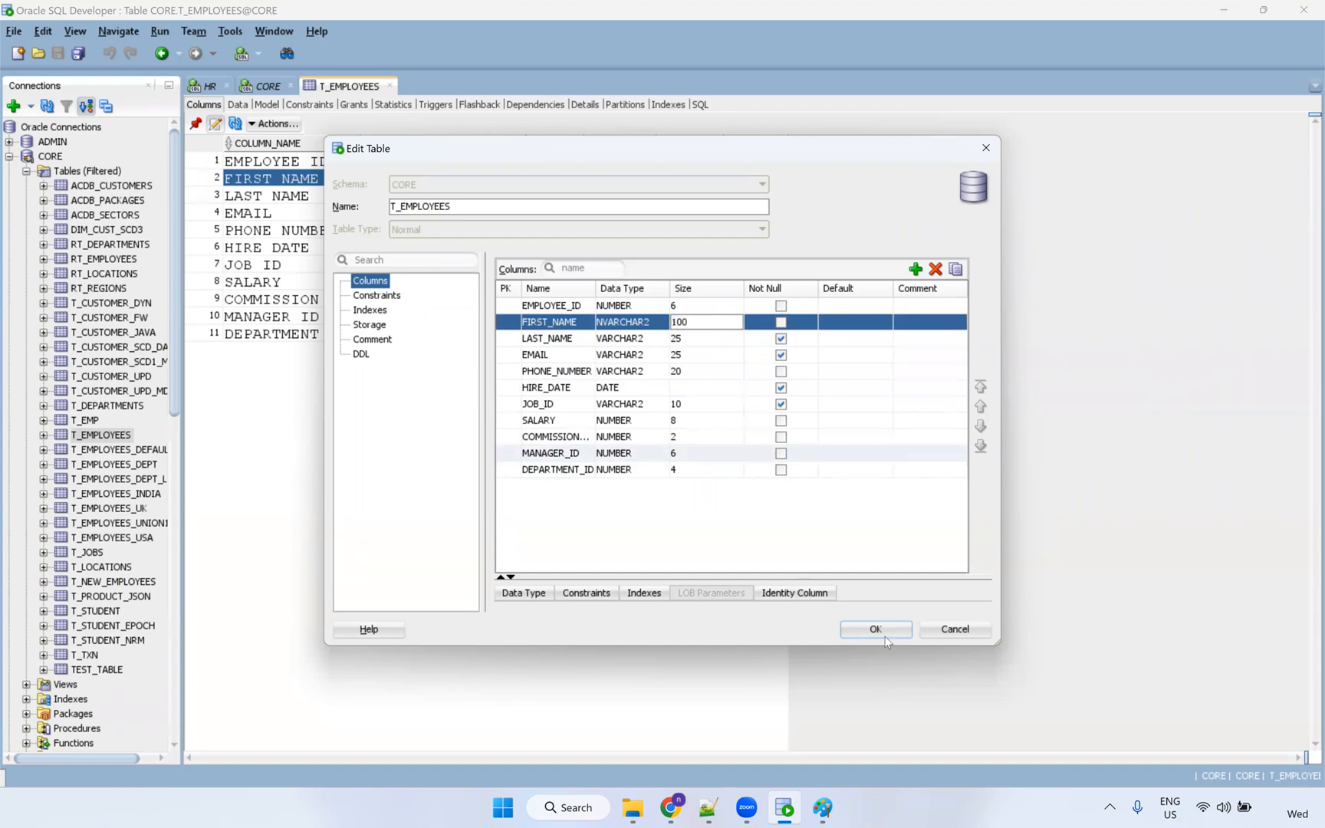
left_click(897, 629)
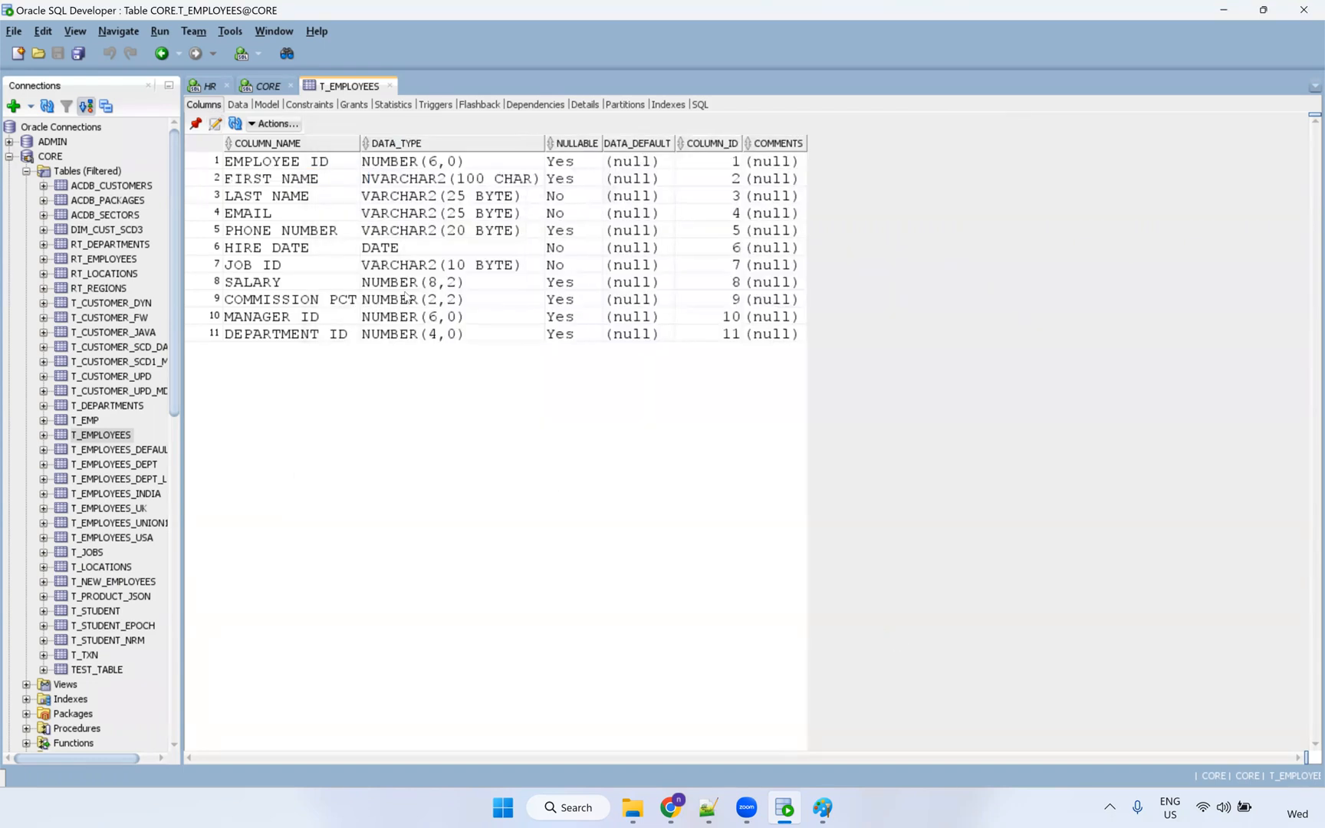
Verify FIRST_NAME is NVARCHAR2(100 CHAR), then restore and run the select query to confirm no rows.
left_click(434, 183)
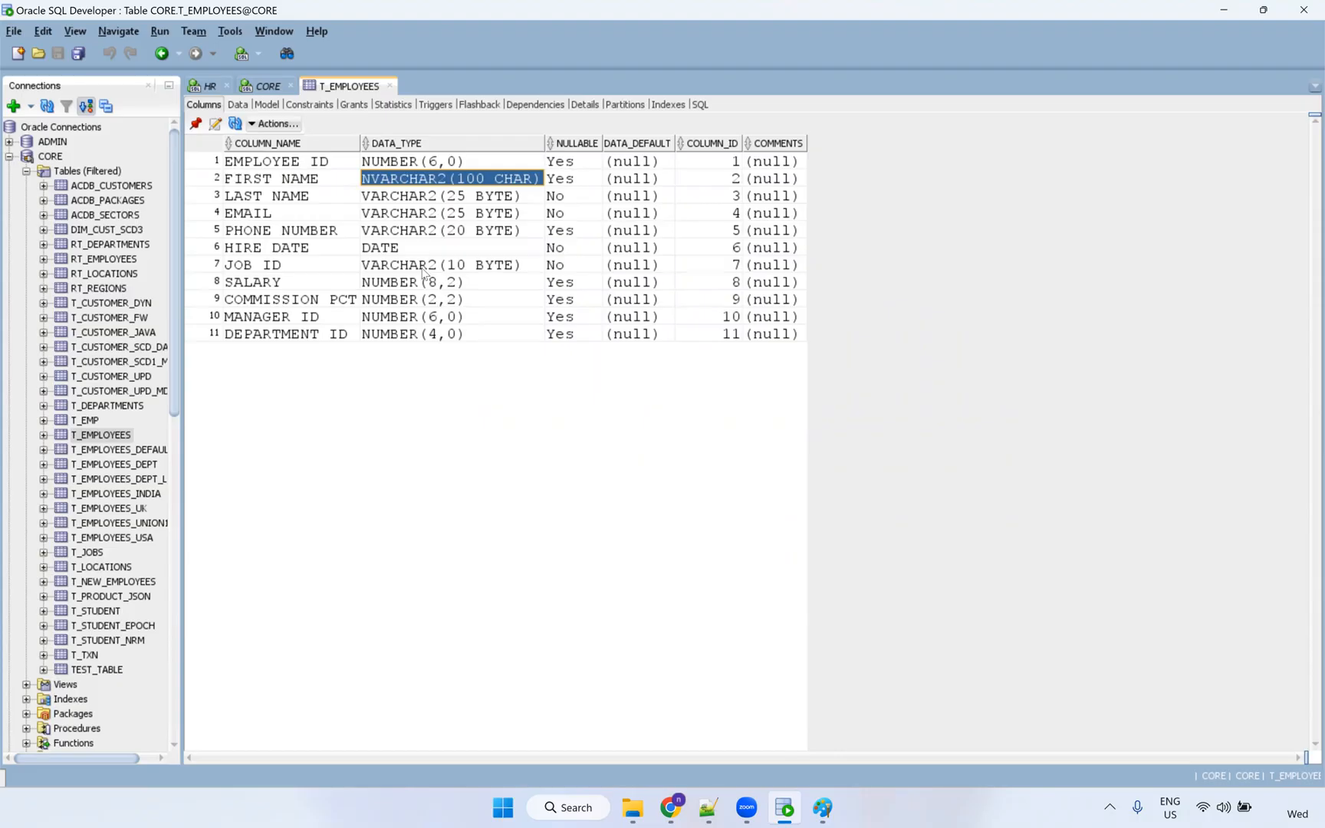
left_click(391, 89)
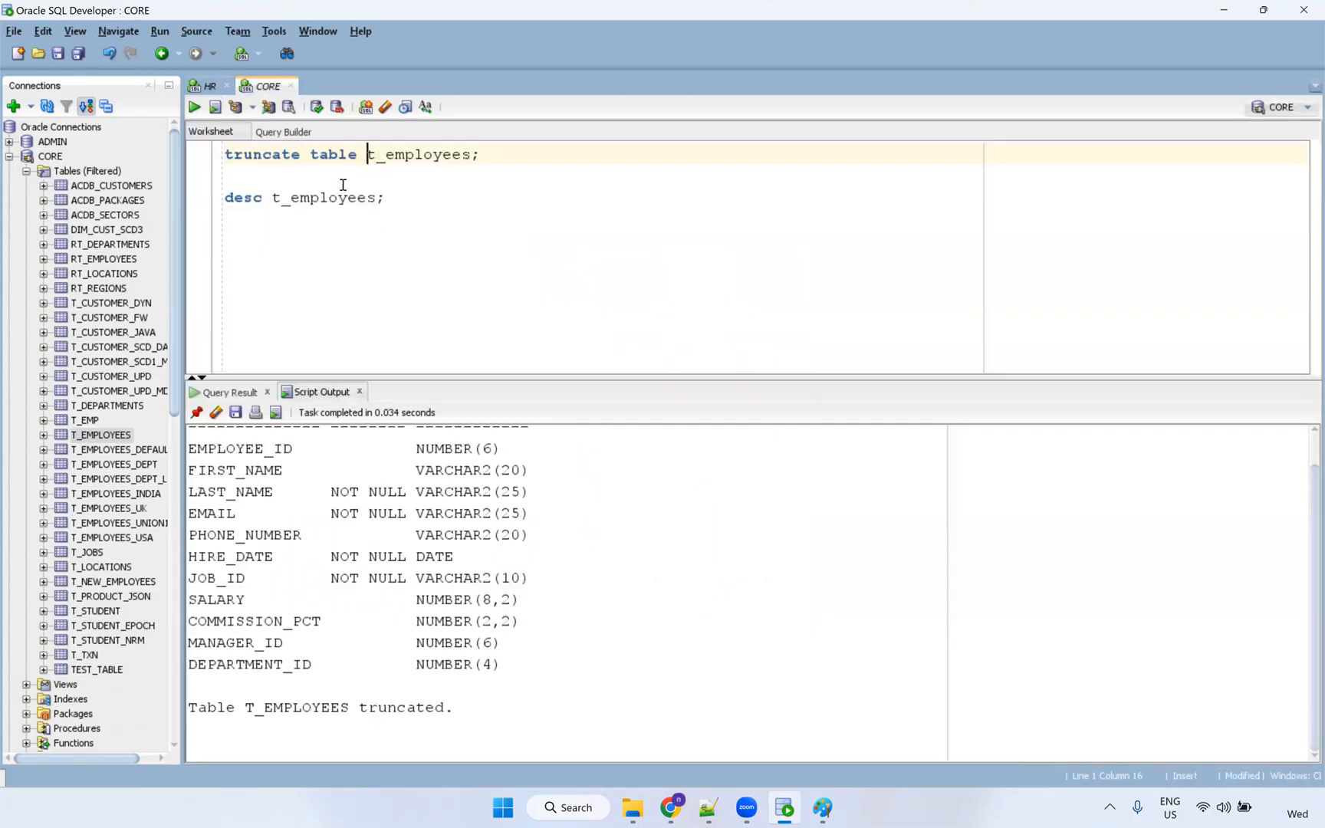
key("BackSpace")
key("BackSpace")
key("BackSpace")
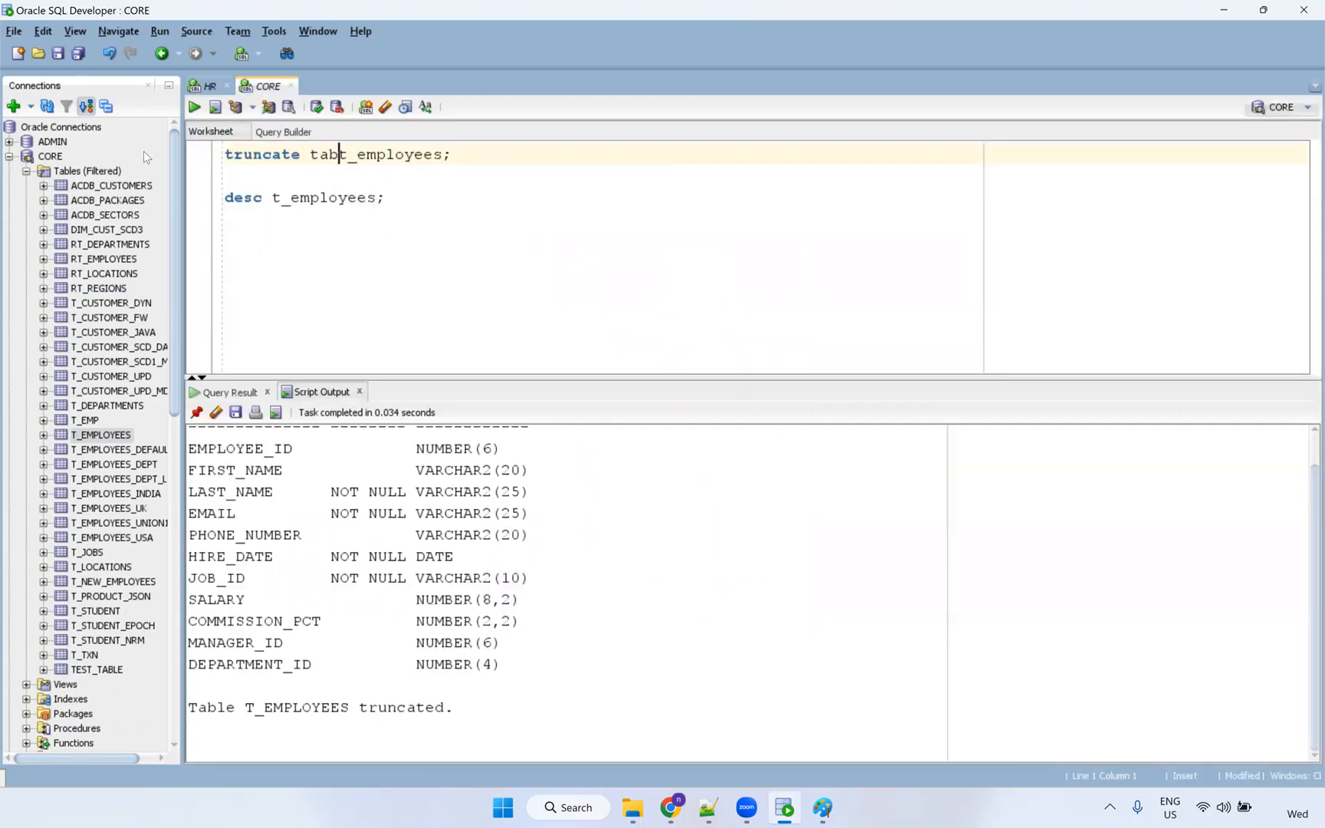
key("ctrl+z")
key("ctrl+z")
key("ctrl+z")
key("ctrl+z")
key("ctrl+z")
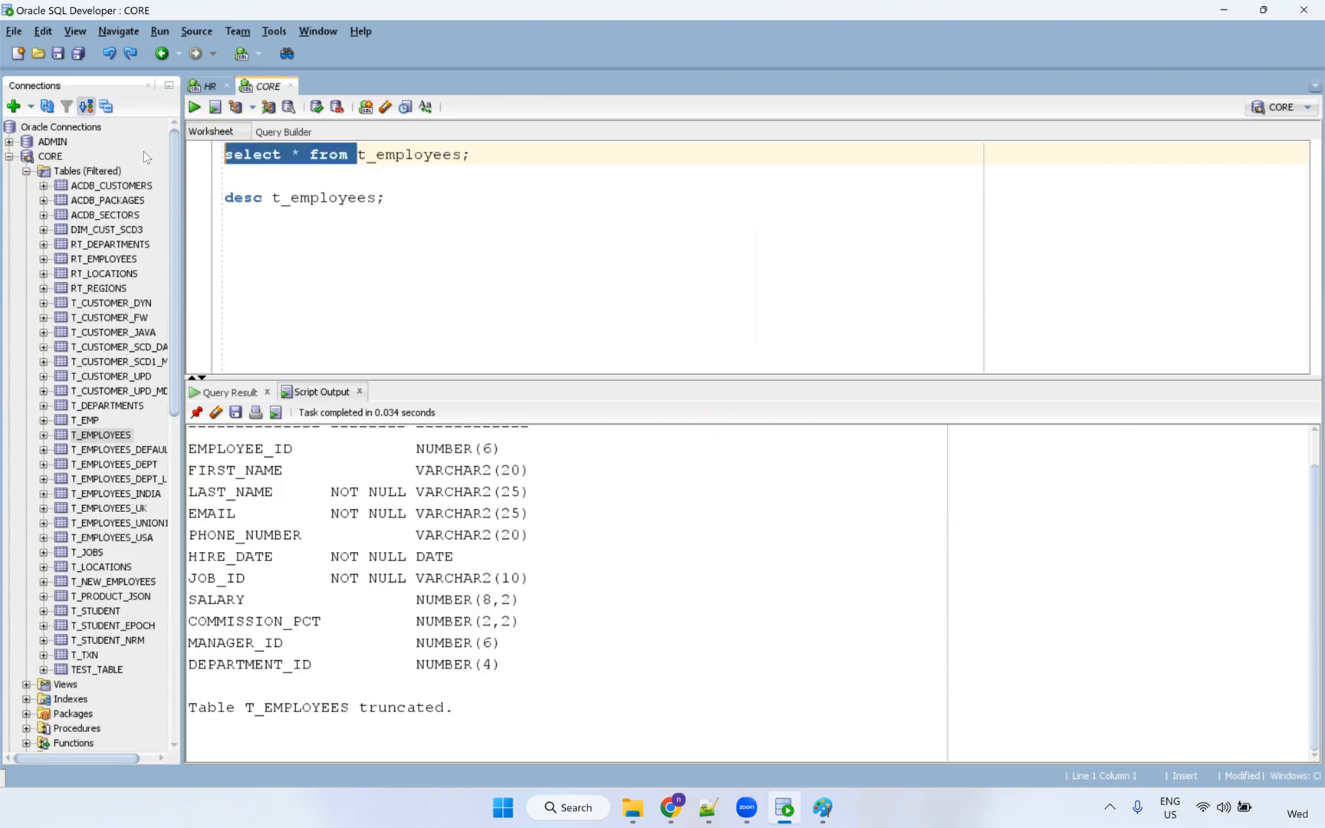
left_click(292, 154)
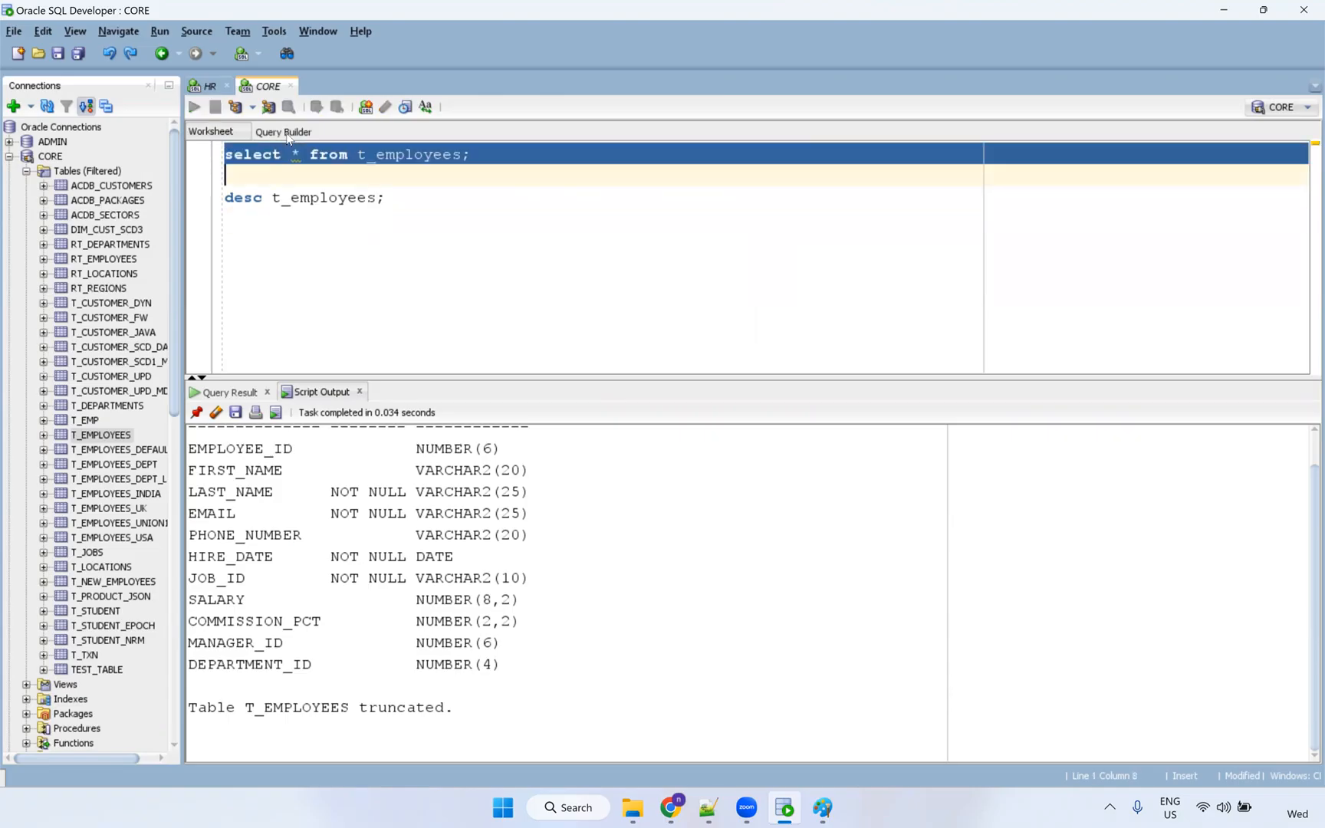
key("ctrl+Return")
Restart the latest mt_S_FF_Employees_Data job on My Jobs and refresh until it finishes.
left_click(670, 807)
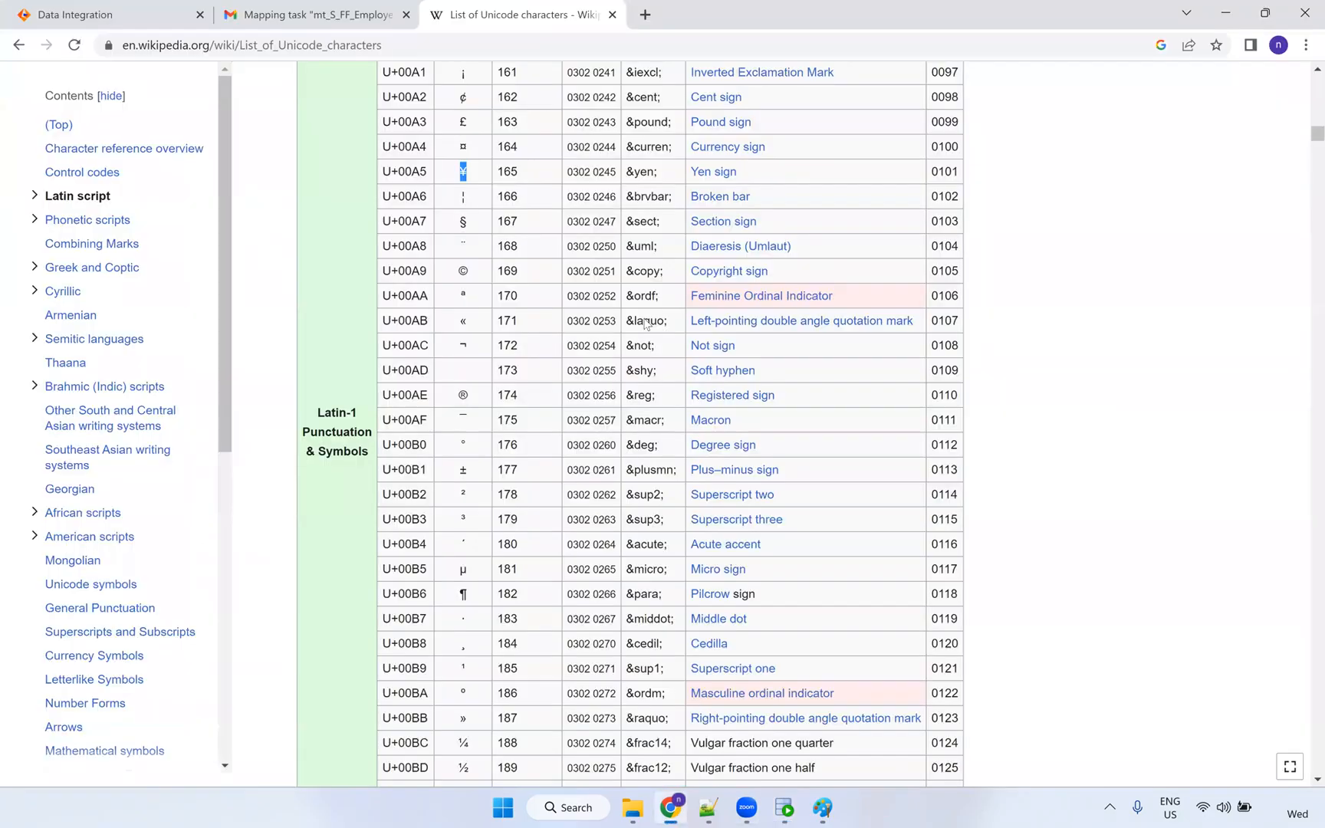
left_click(315, 14)
left_click(127, 6)
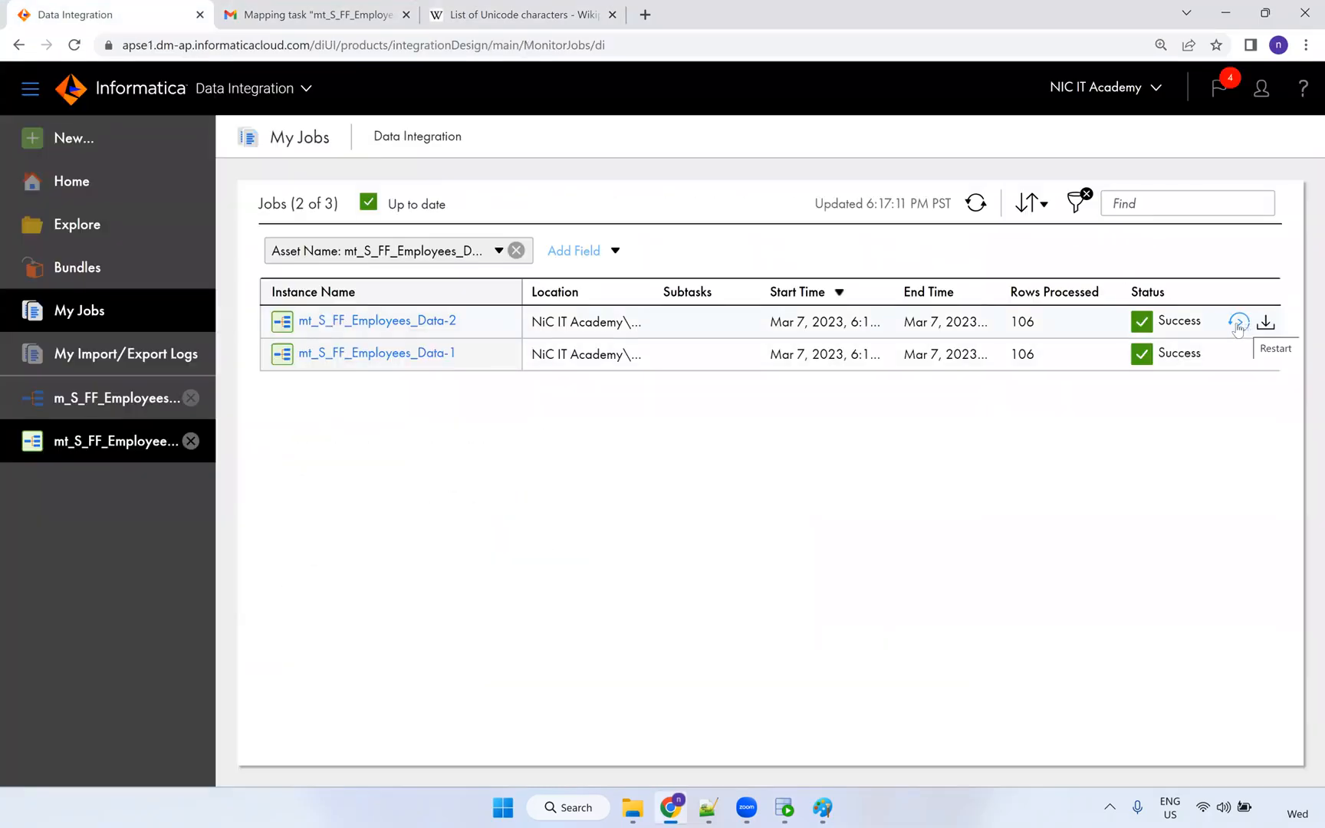
left_click(1237, 323)
left_click(743, 475)
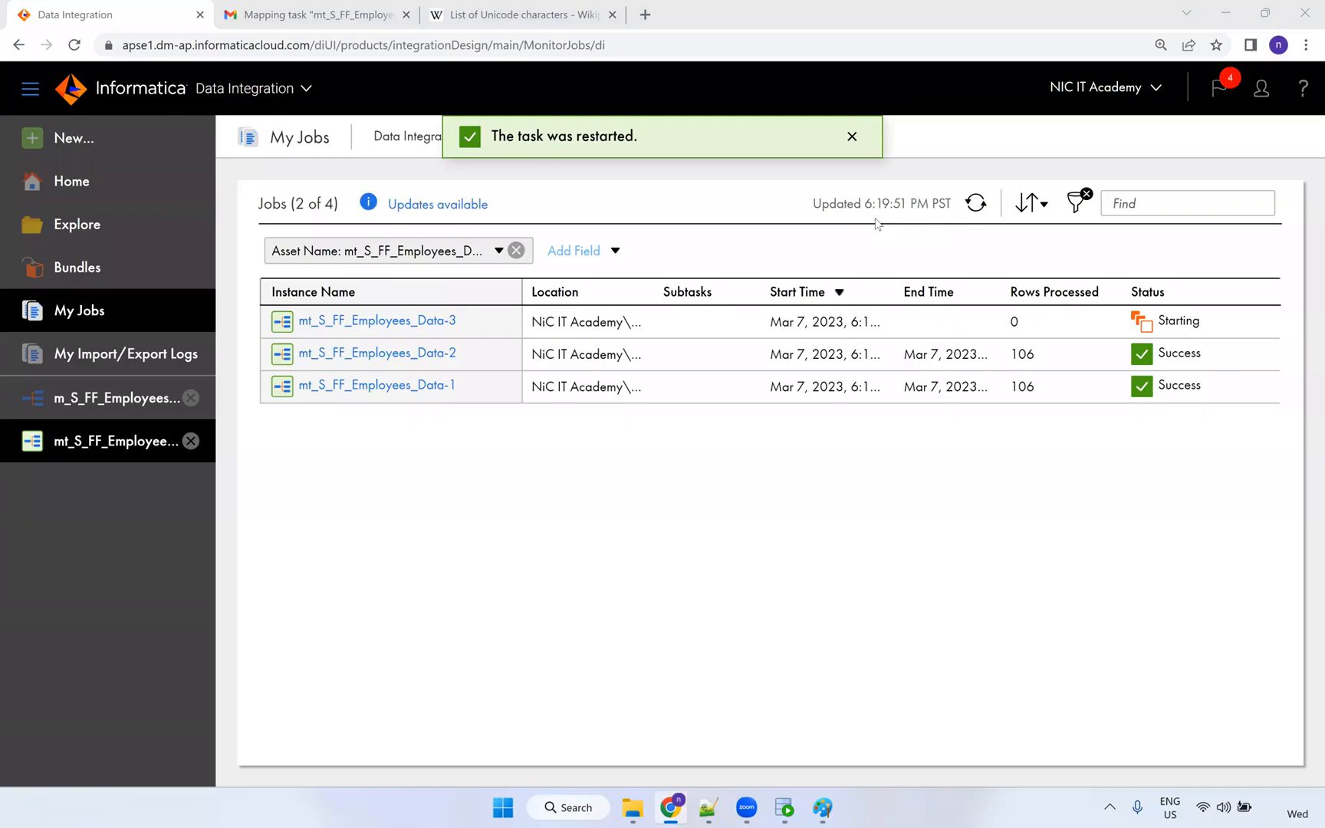
left_click(419, 205)
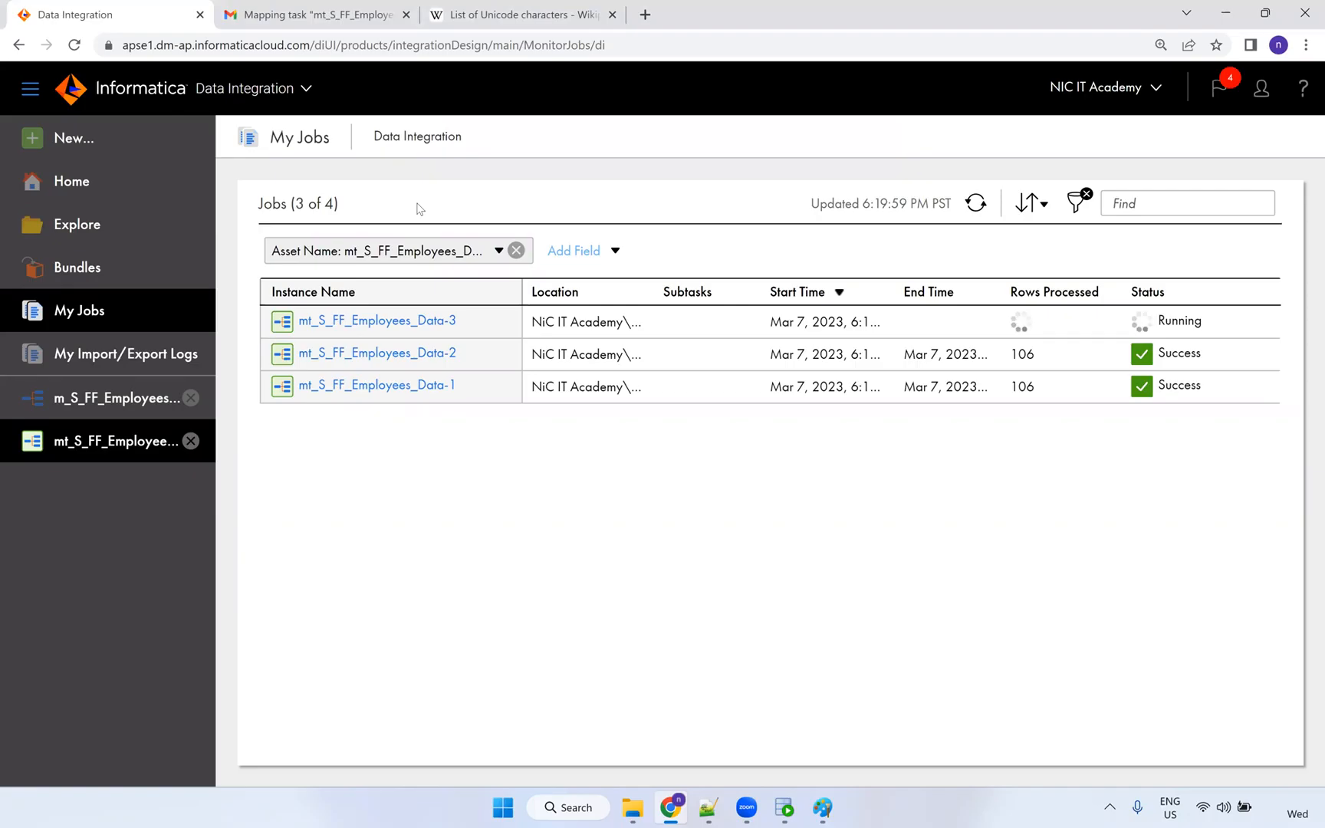
left_click(967, 204)
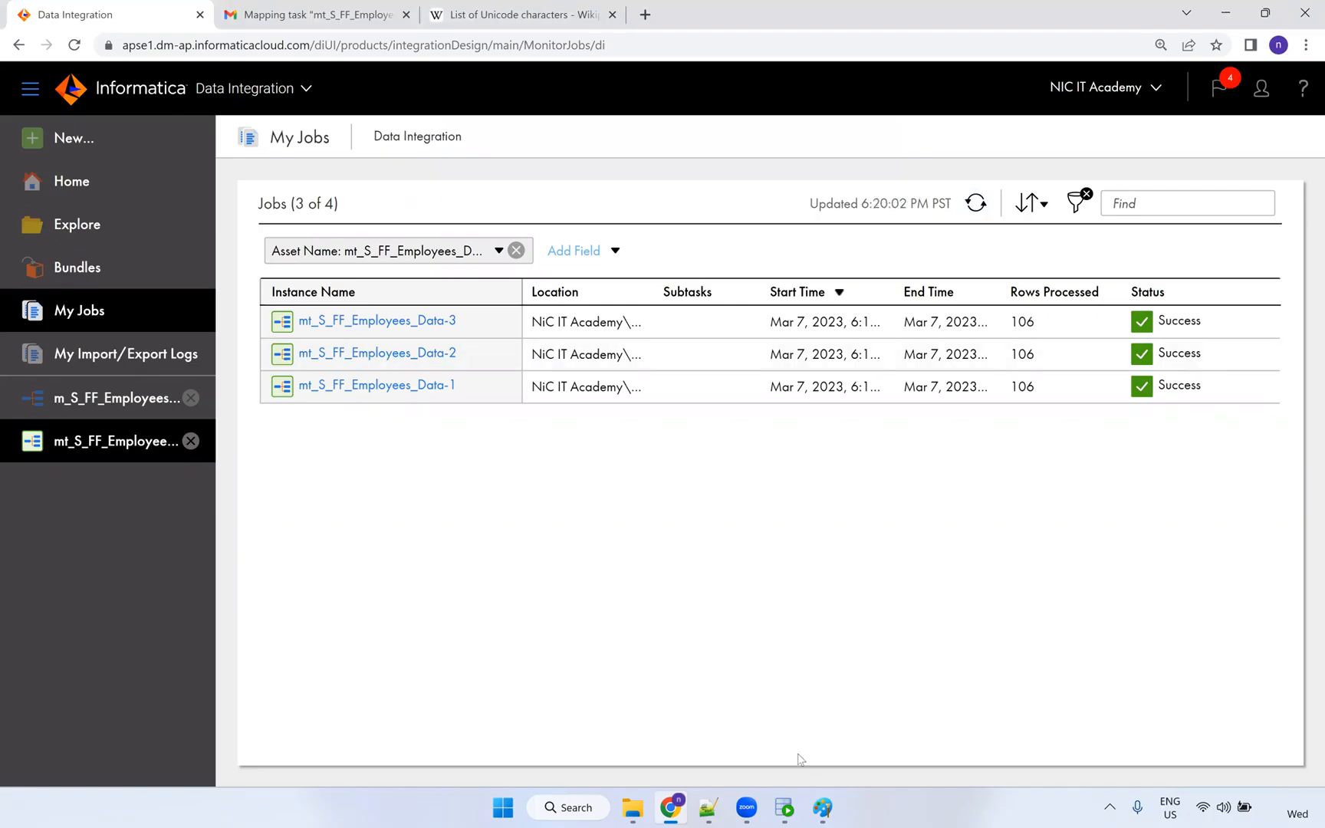
Rerun select * from t_employees and inspect the first row's garbled first name.
left_click(784, 808)
left_click(377, 158)
key("ctrl+Return")
left_click(393, 457)
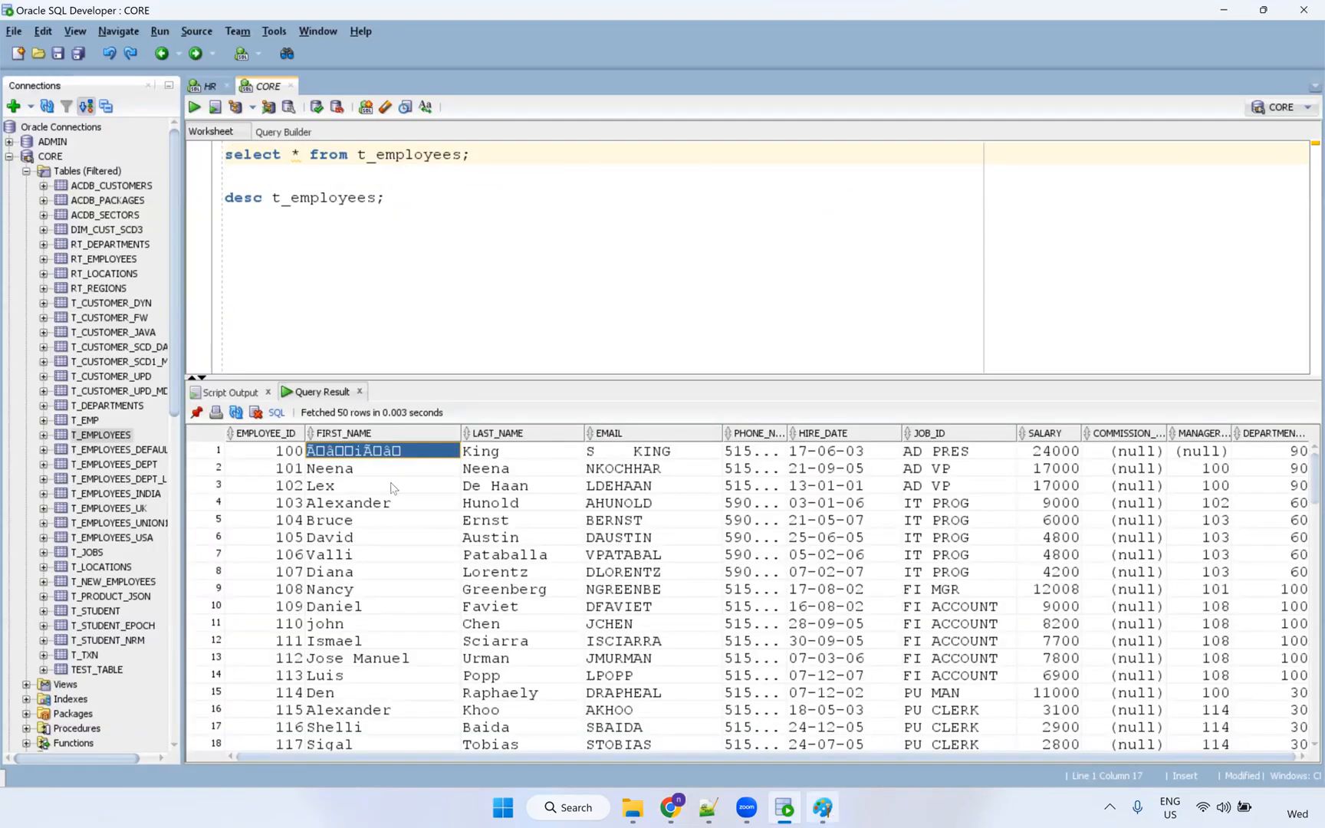
Describe T_EMPLOYEES again and highlight FIRST_NAME's NVARCHAR2(100) type.
left_click(301, 196)
key("ctrl+Return")
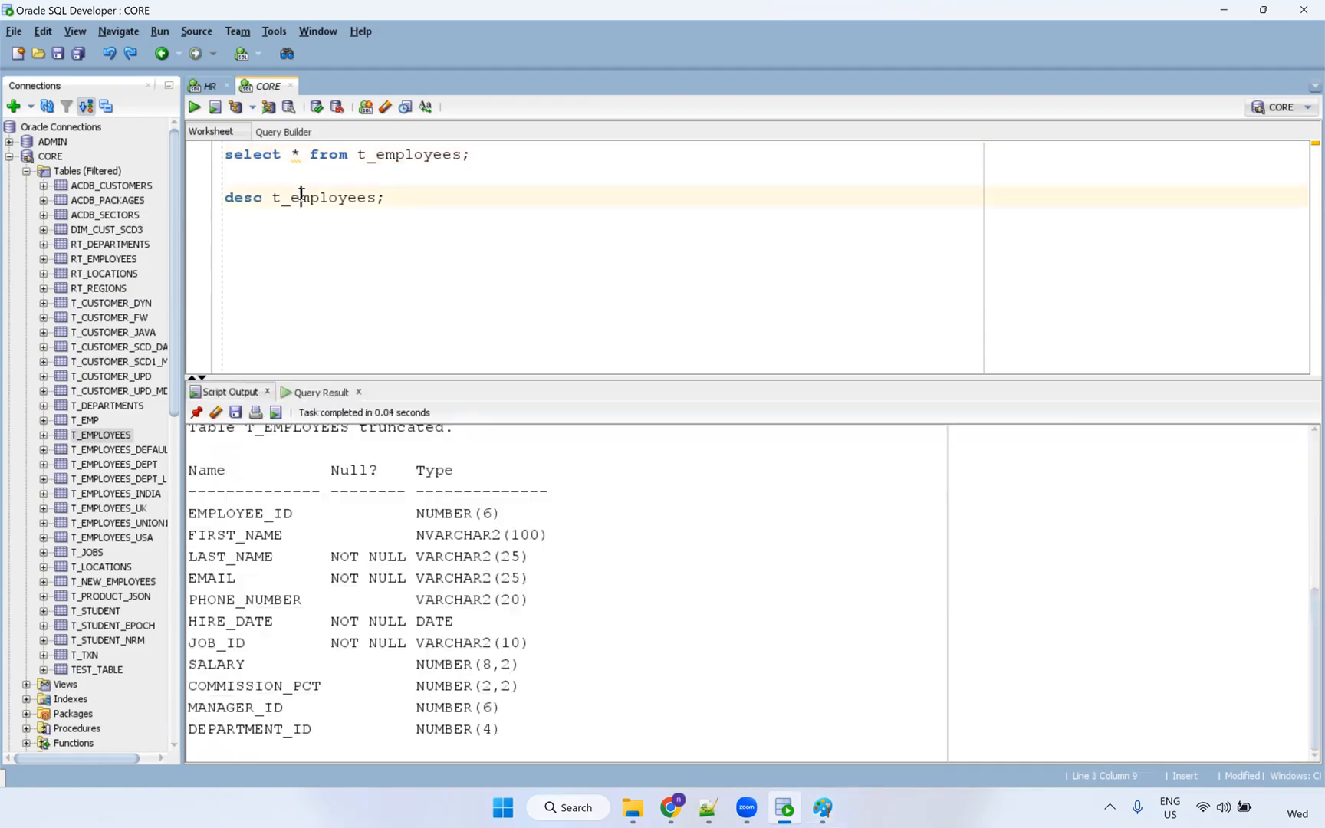
left_click_drag(408, 535, 575, 540)
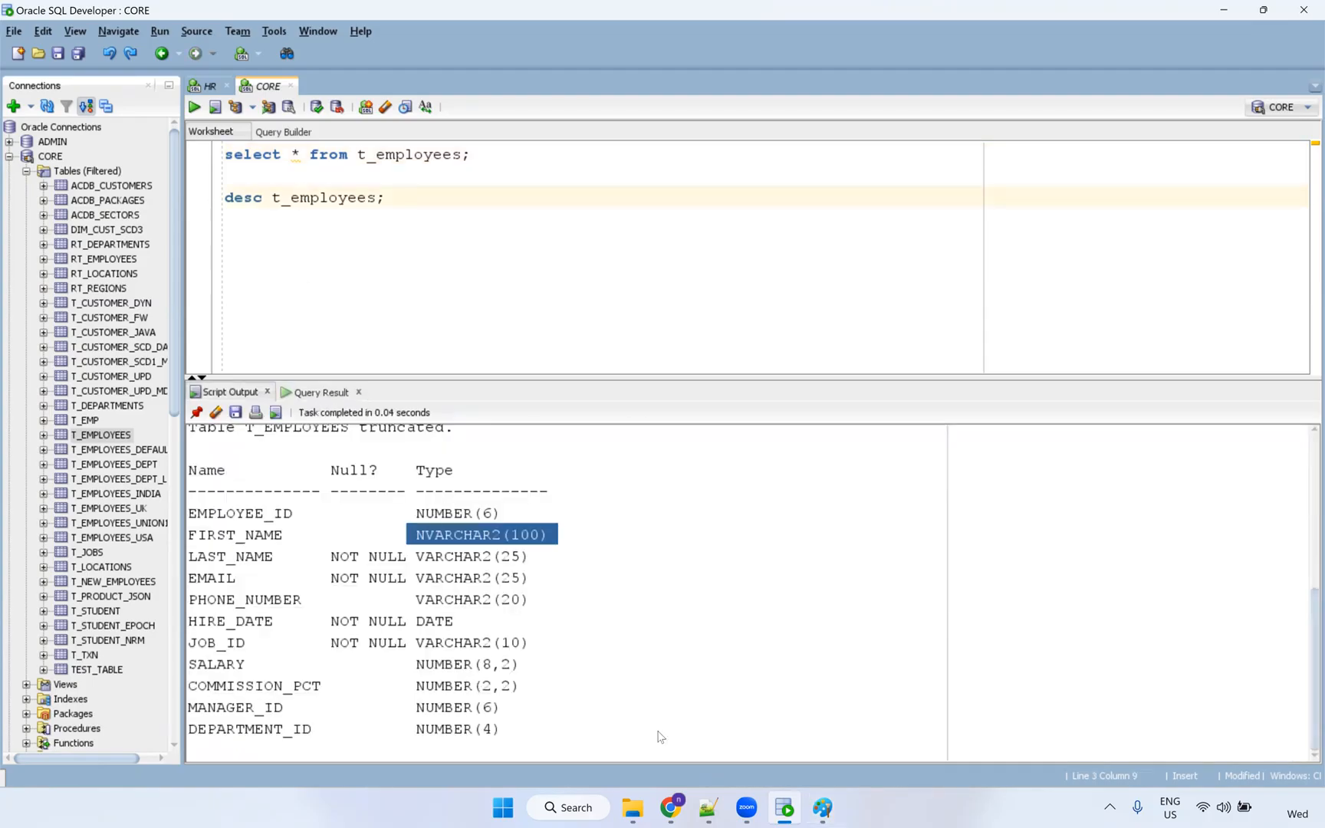
left_click(667, 801)
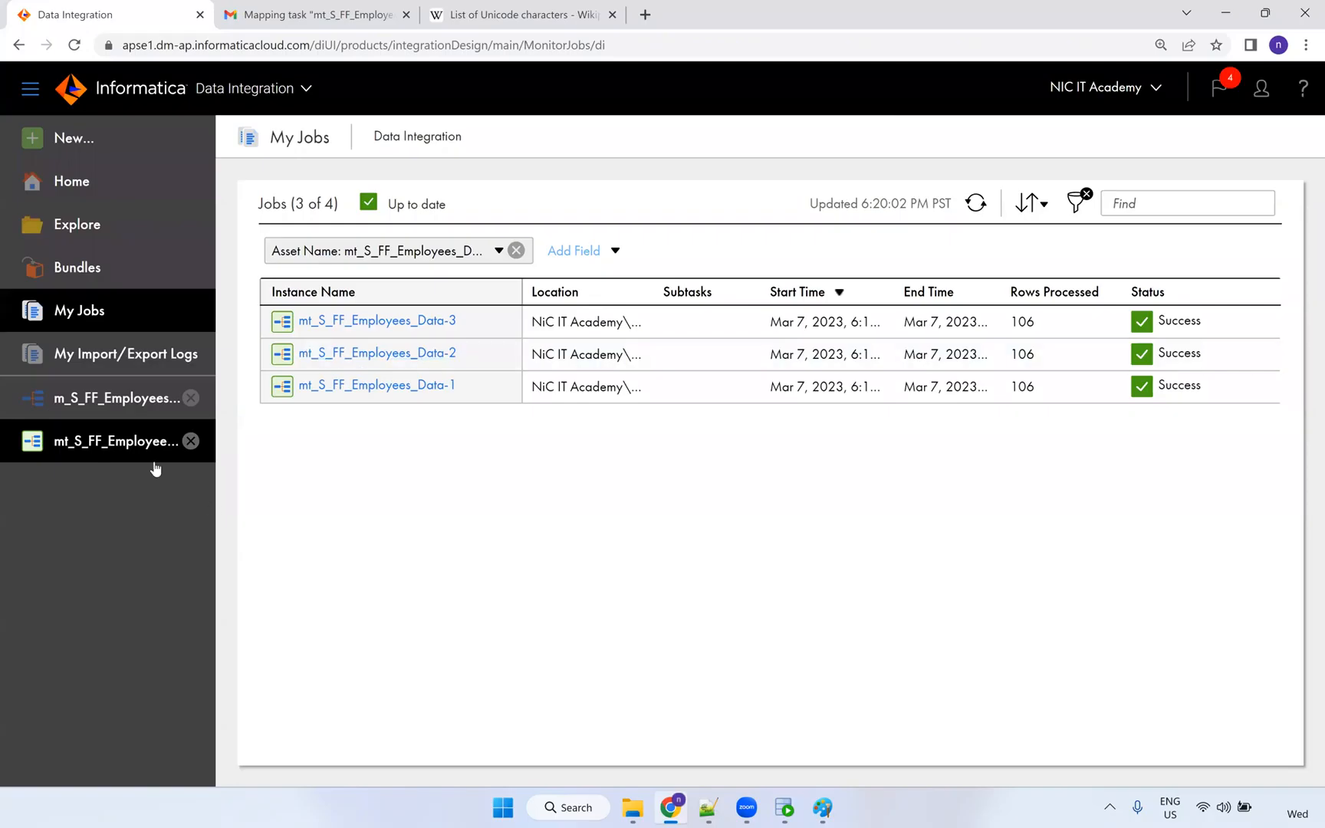
Open mapping m_S_FF_Employees_Data and select FIRST_NAME in the Source's field list.
left_click(112, 409)
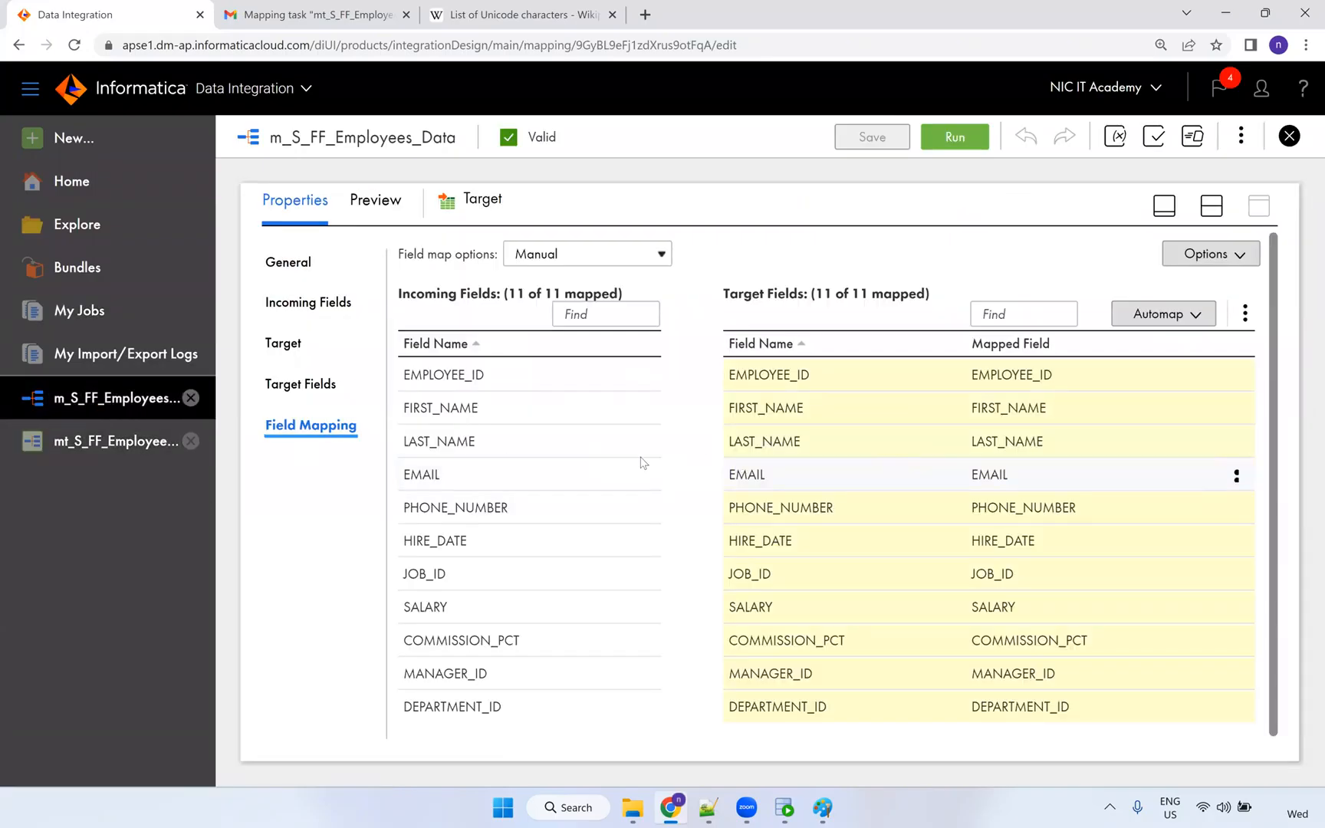
left_click(1211, 205)
left_click(469, 368)
left_click(1261, 574)
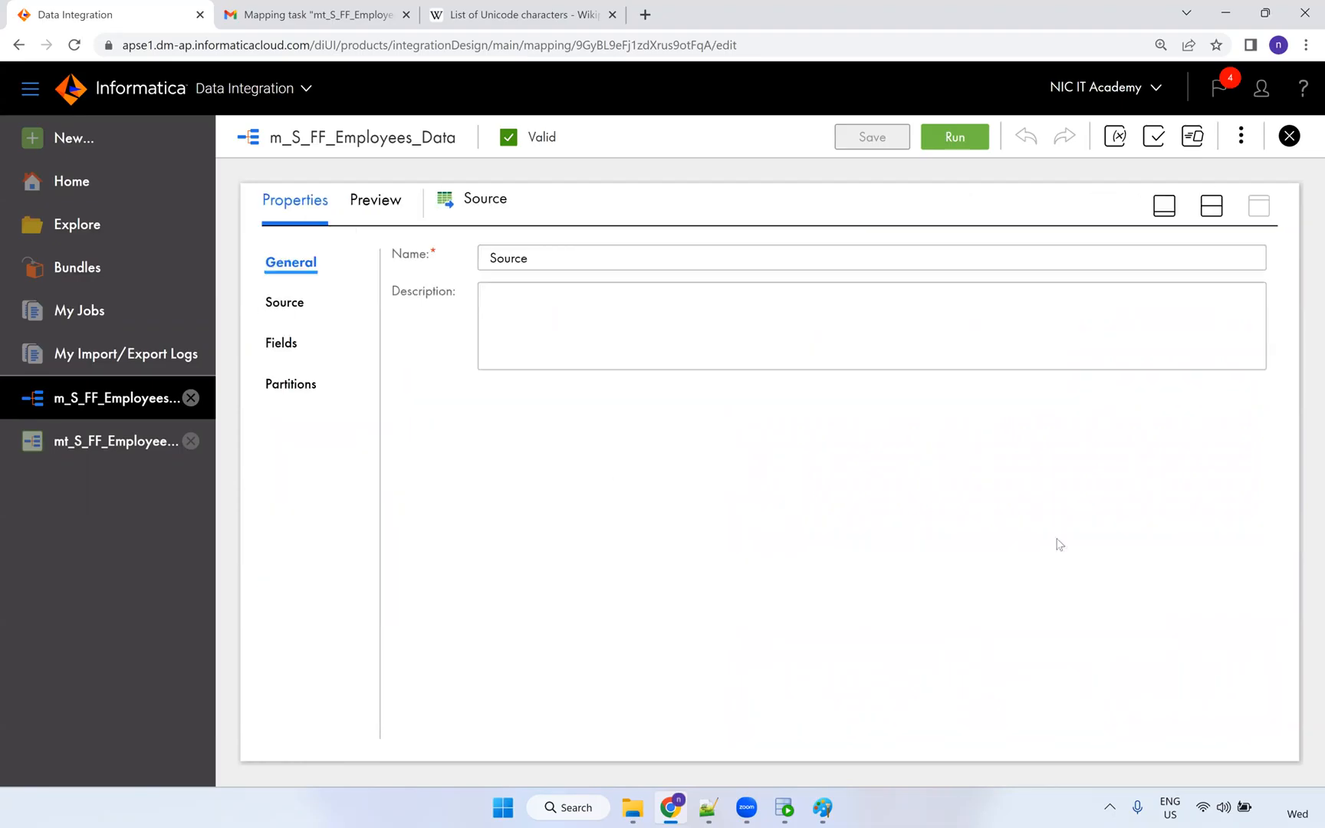
left_click(294, 345)
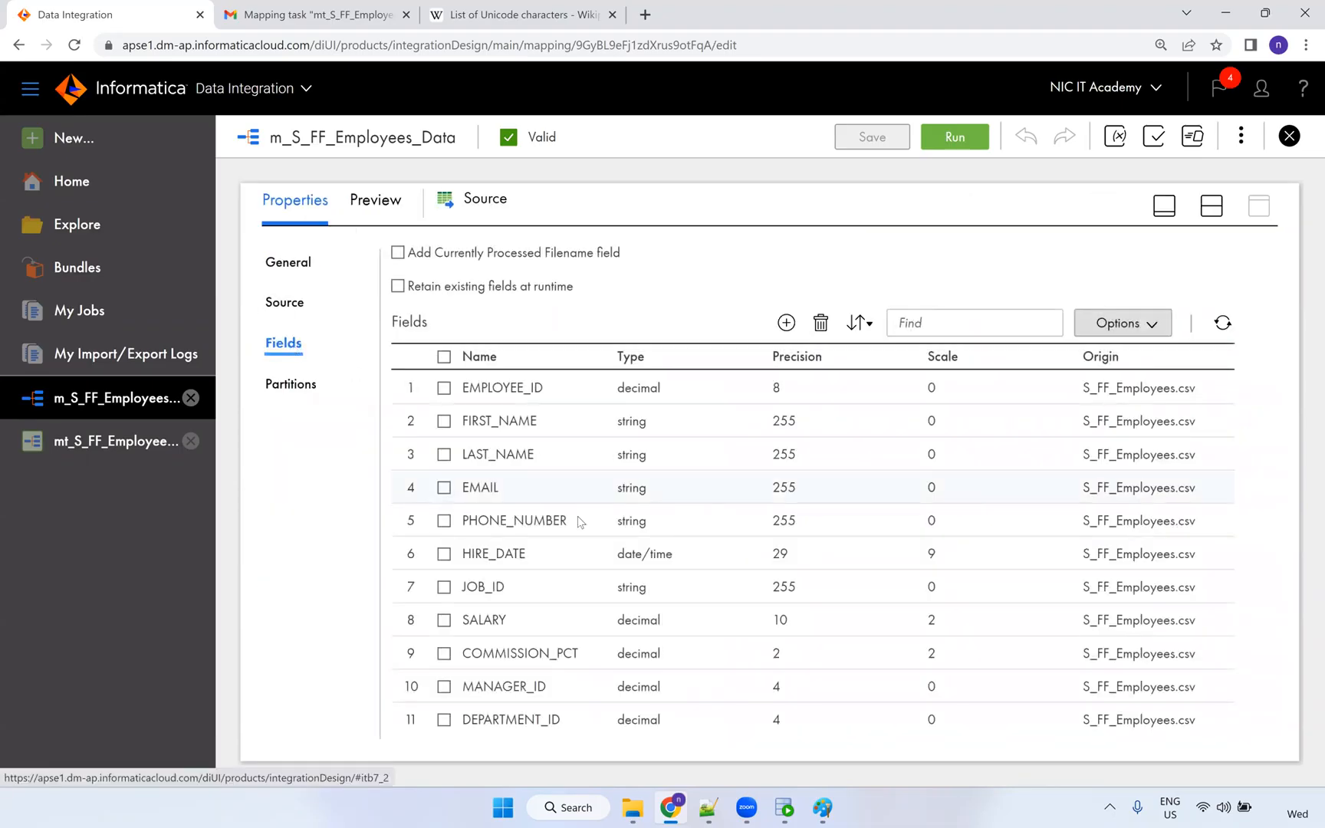
left_click(657, 422)
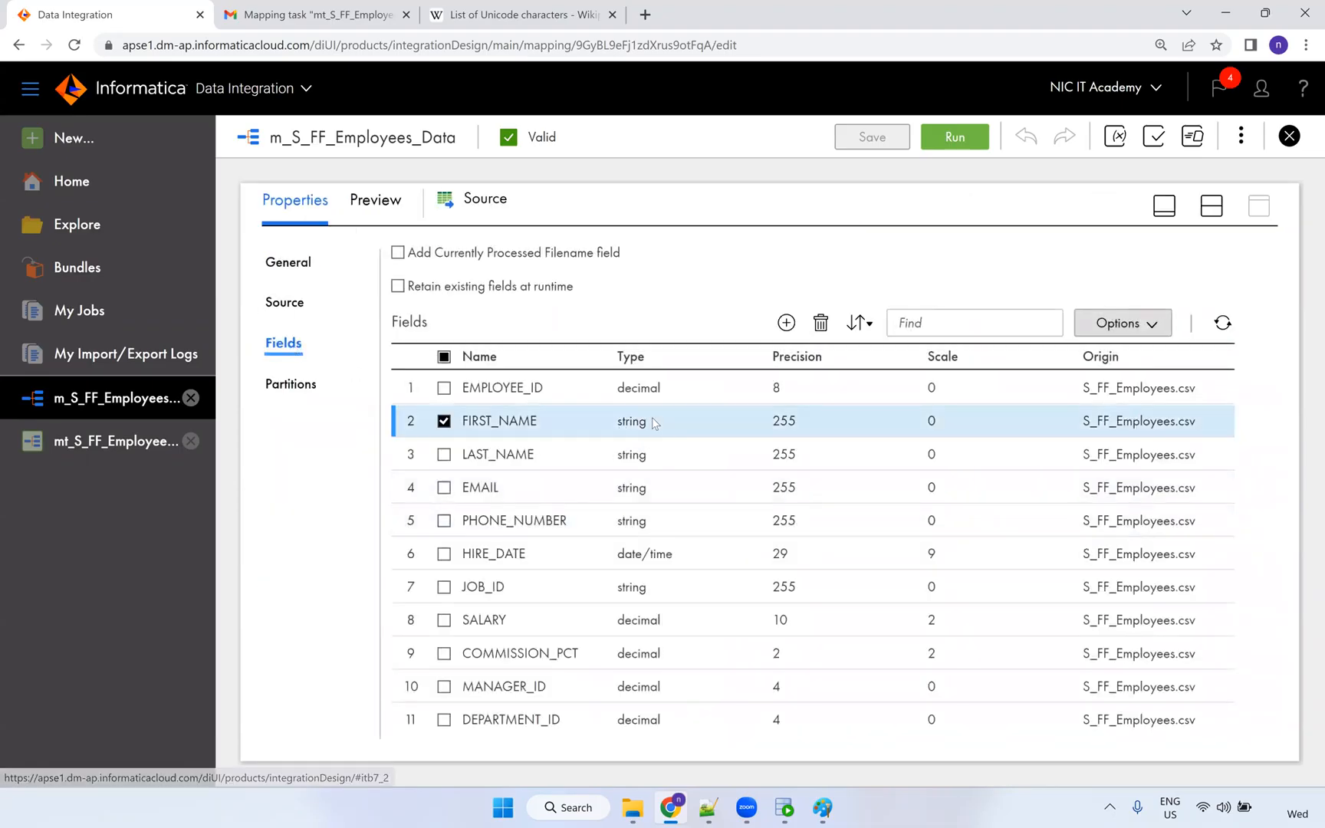
Review FIRST_NAME via Edit Metadata, keeping native type nstring at precision 255.
left_click(1150, 325)
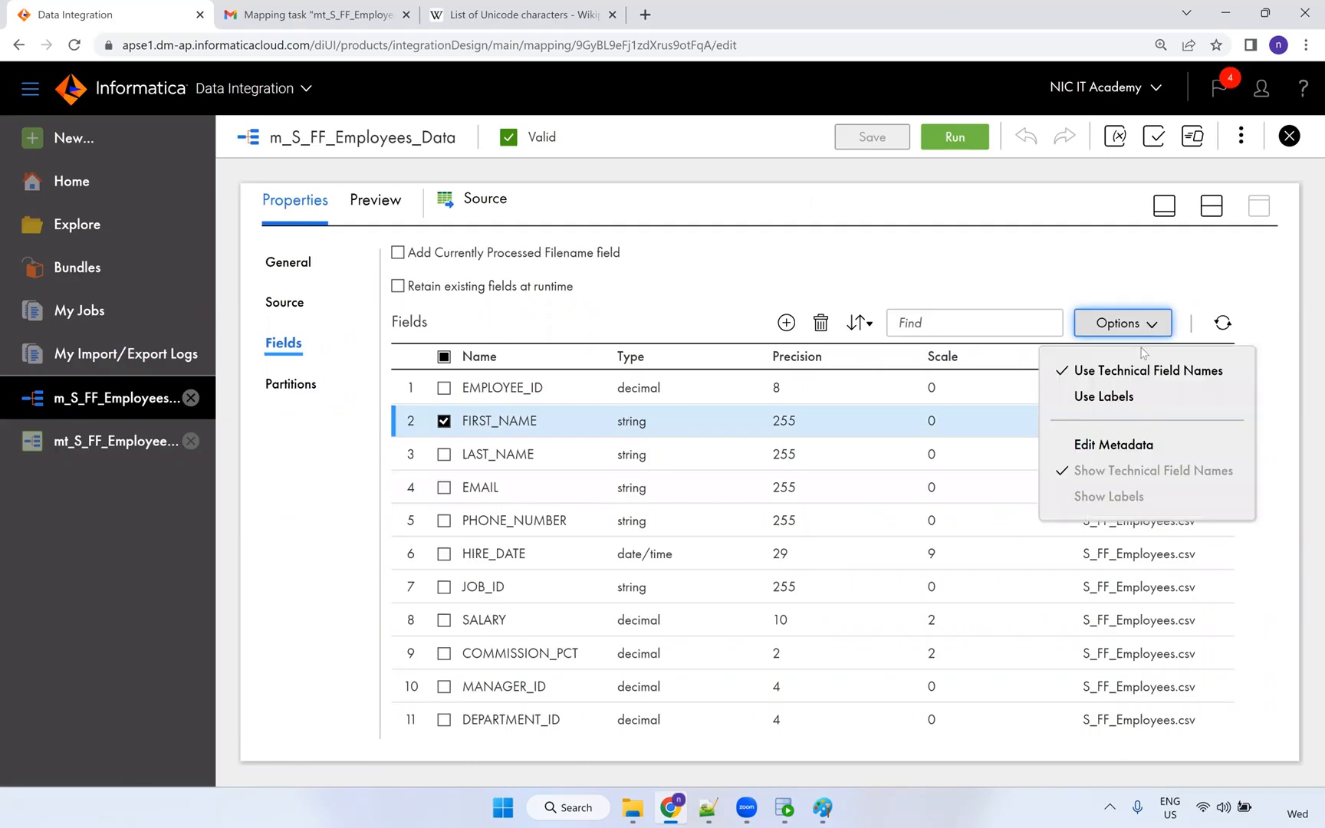
left_click(1117, 457)
left_click(660, 439)
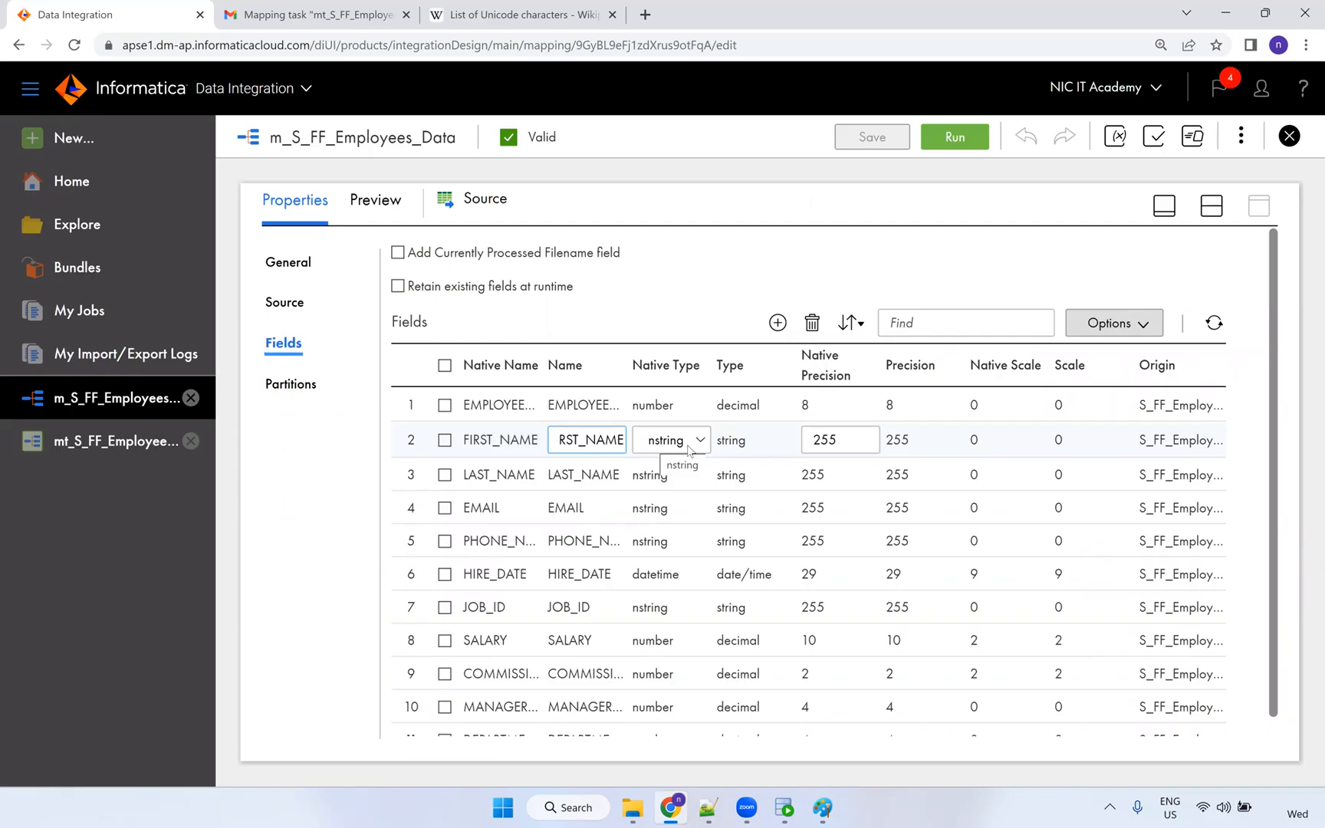
left_click(736, 442)
left_click(672, 442)
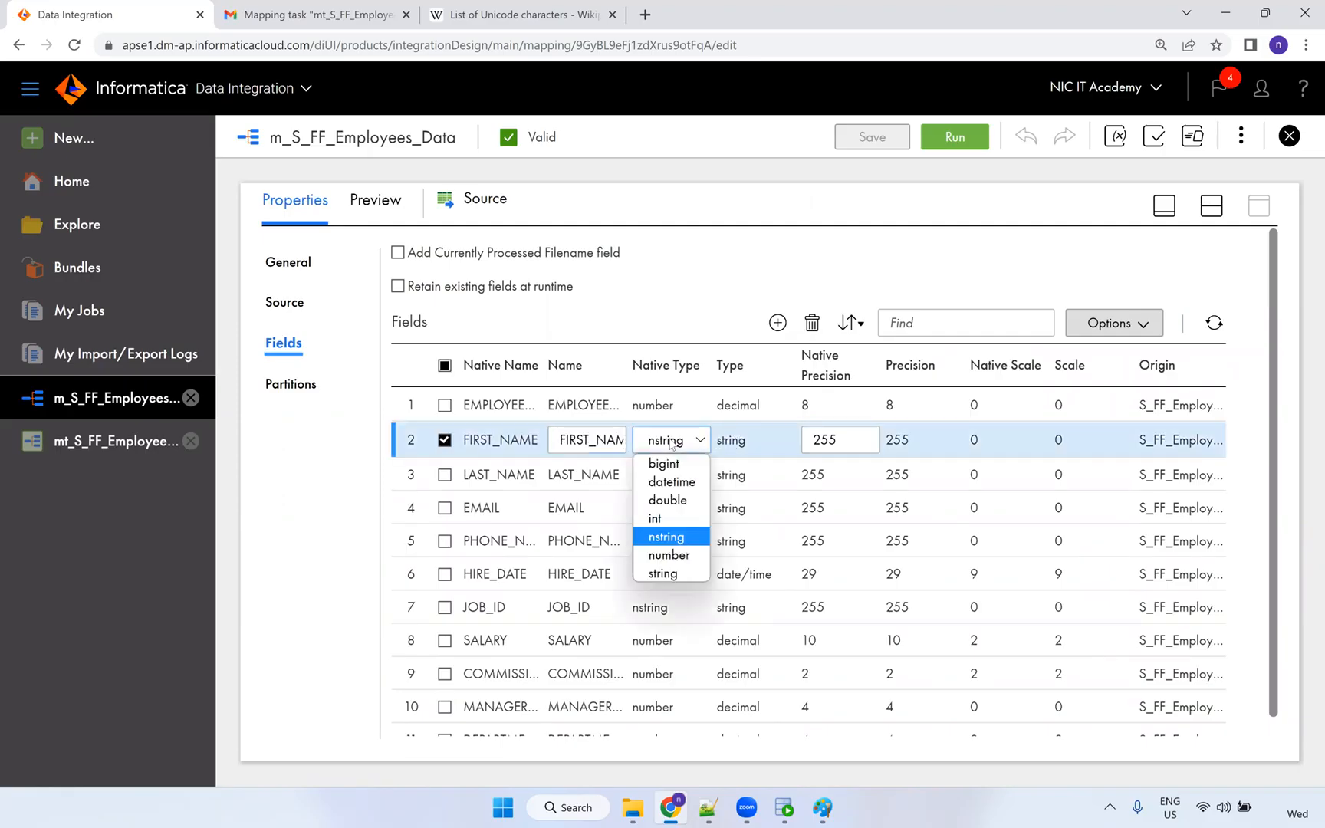
left_click(687, 443)
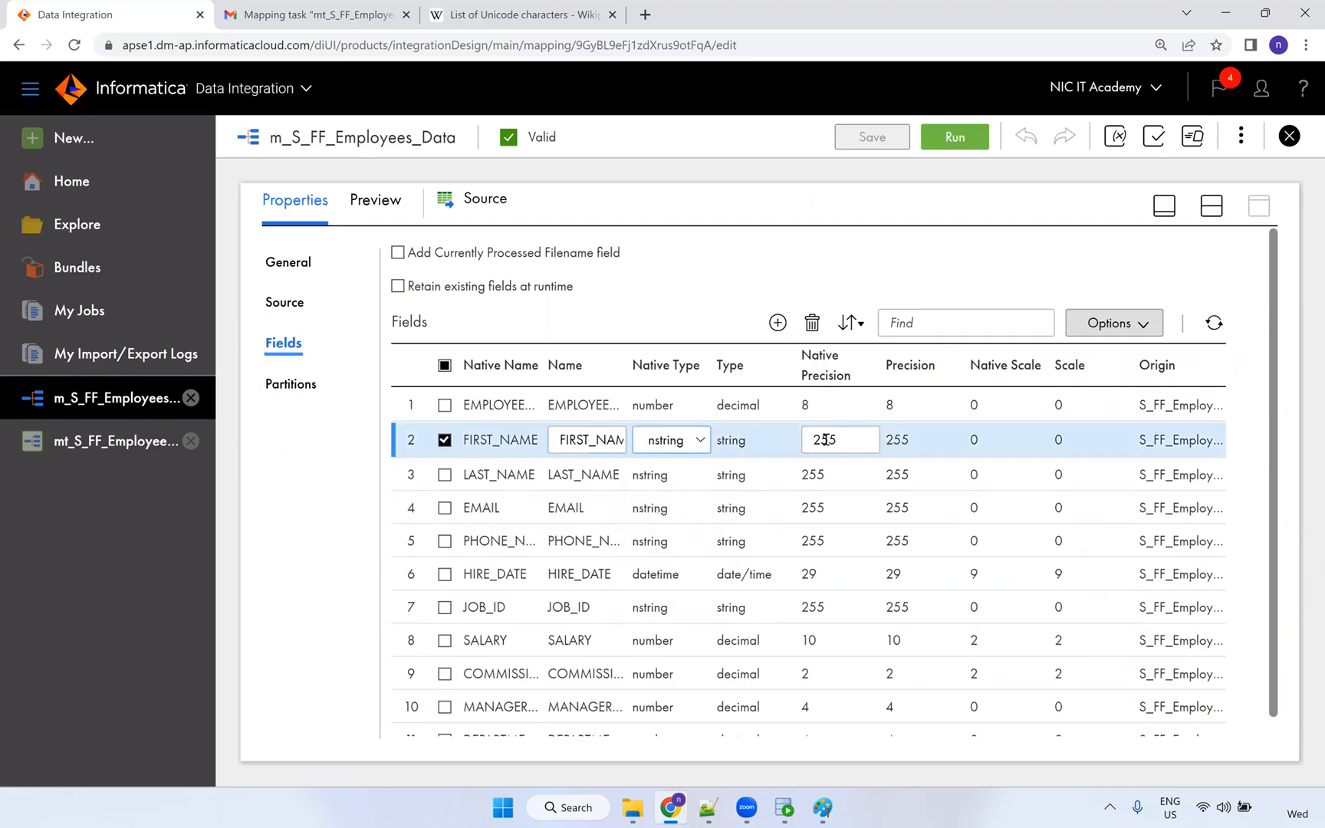
left_click(1232, 295)
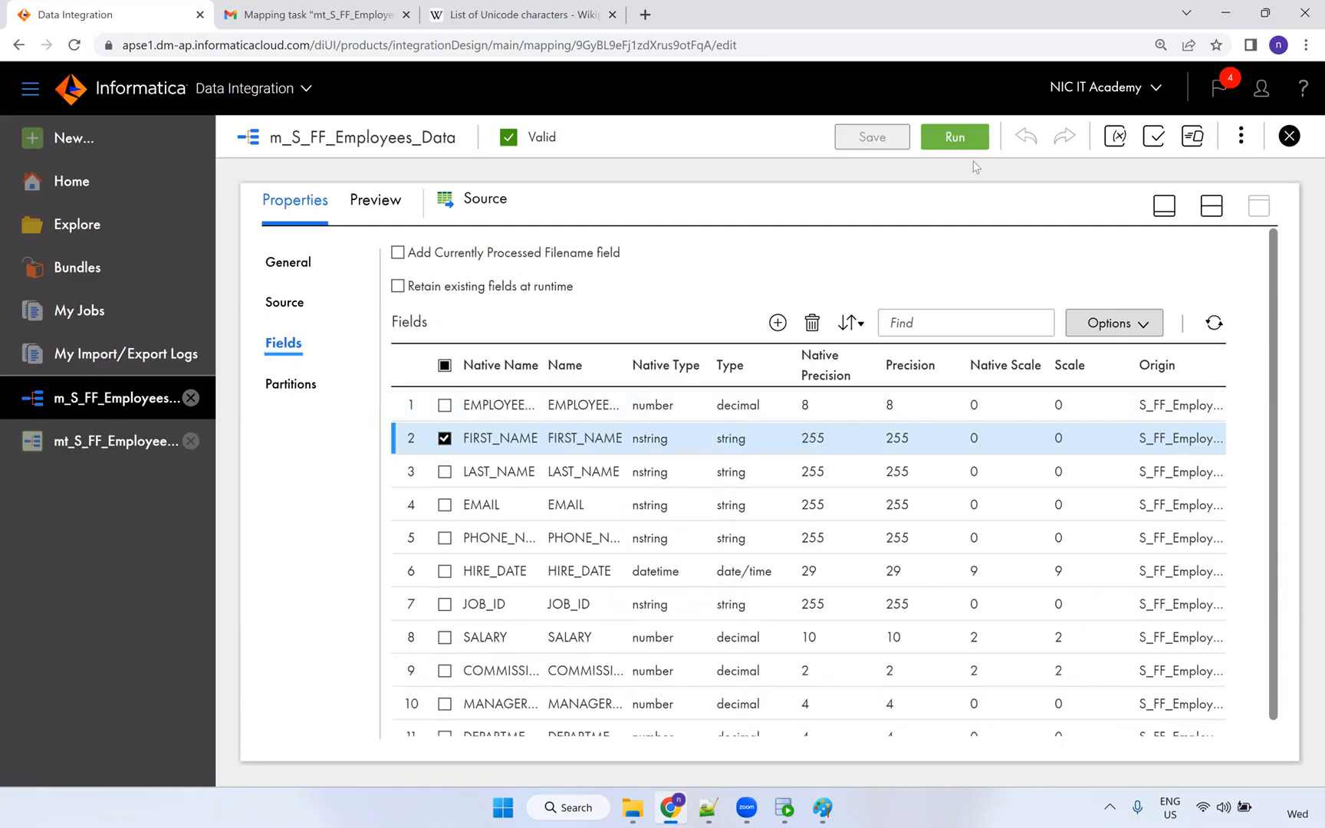
Show the Source section's connection and object settings.
left_click(1207, 214)
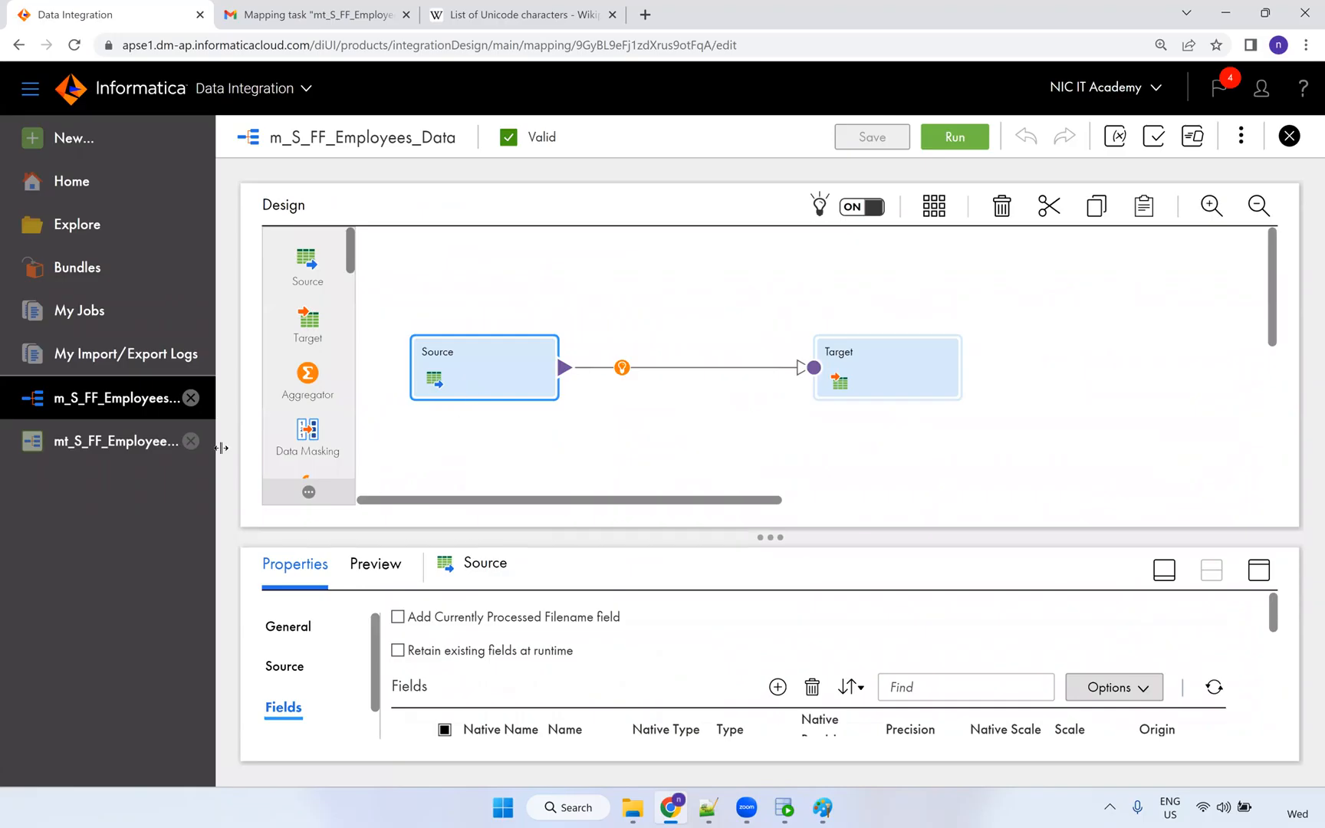
left_click(1258, 571)
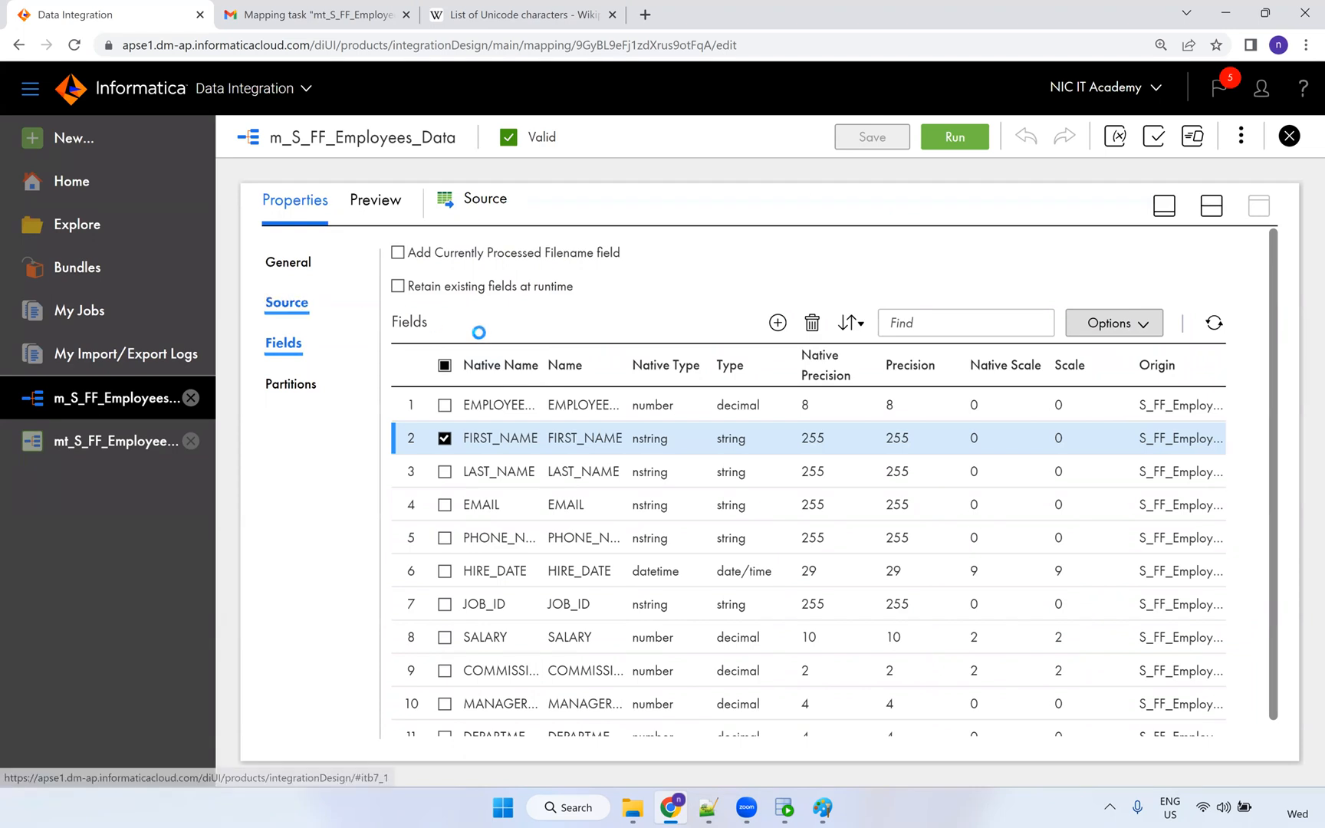
left_click(287, 303)
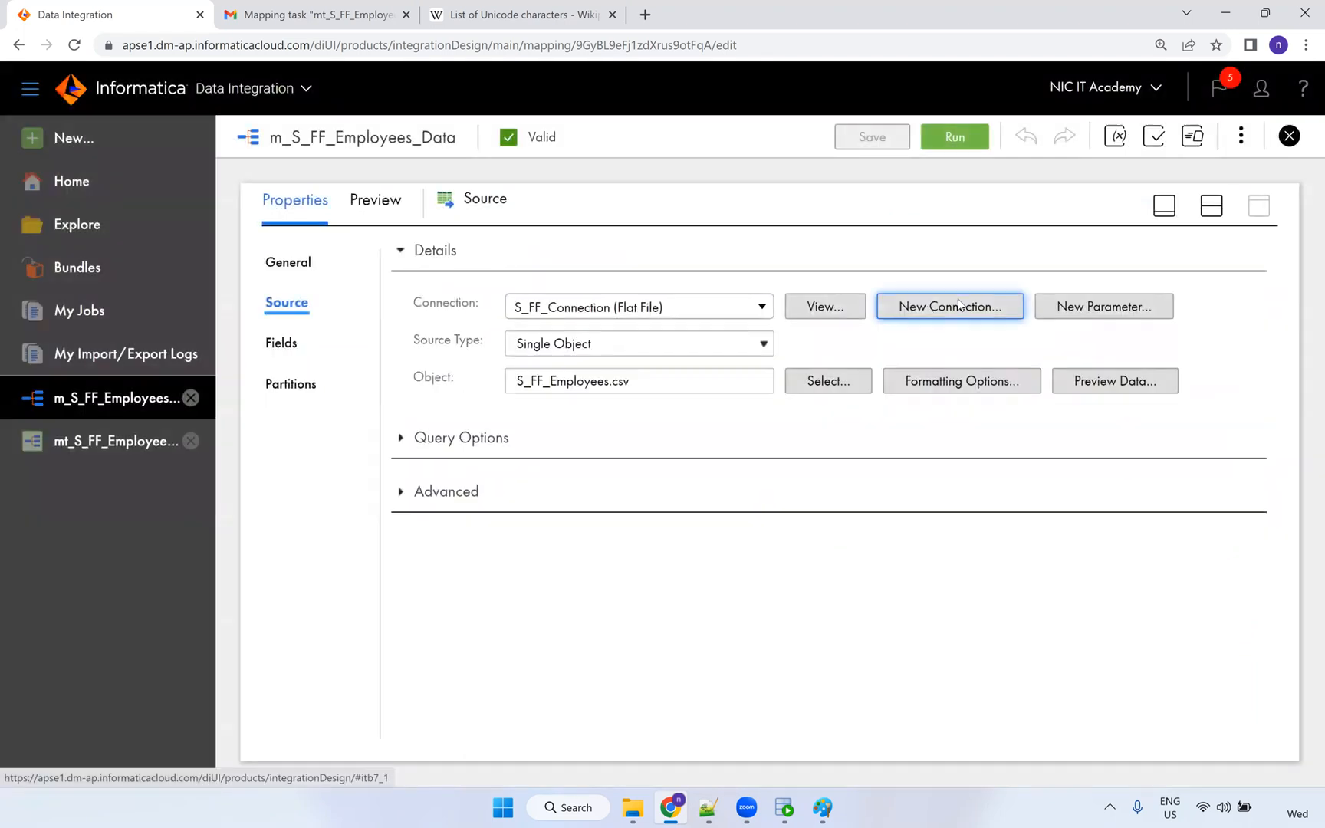
Edit the S_FF_Connection source connection and set its Code Page to UTF-8.
left_click(912, 317)
left_click(822, 303)
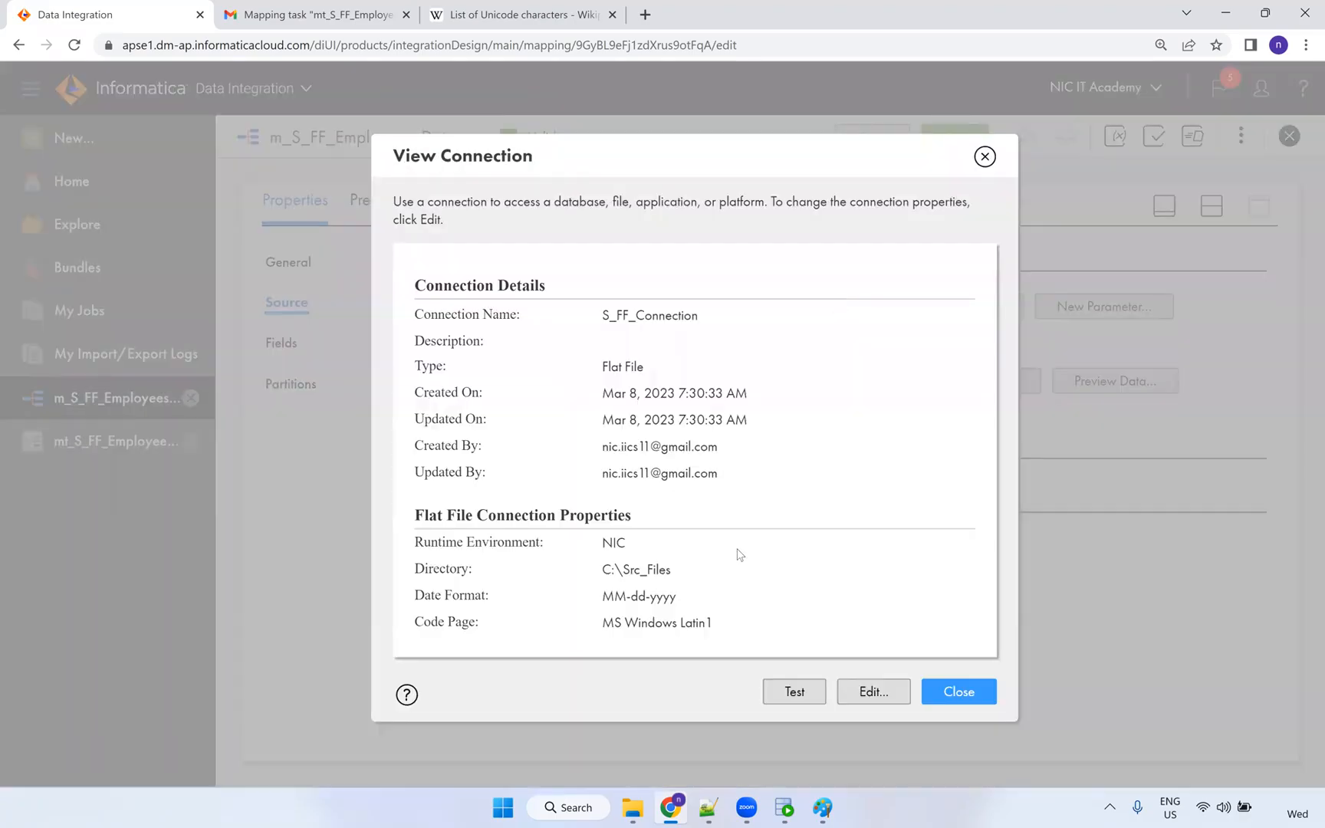
left_click(888, 704)
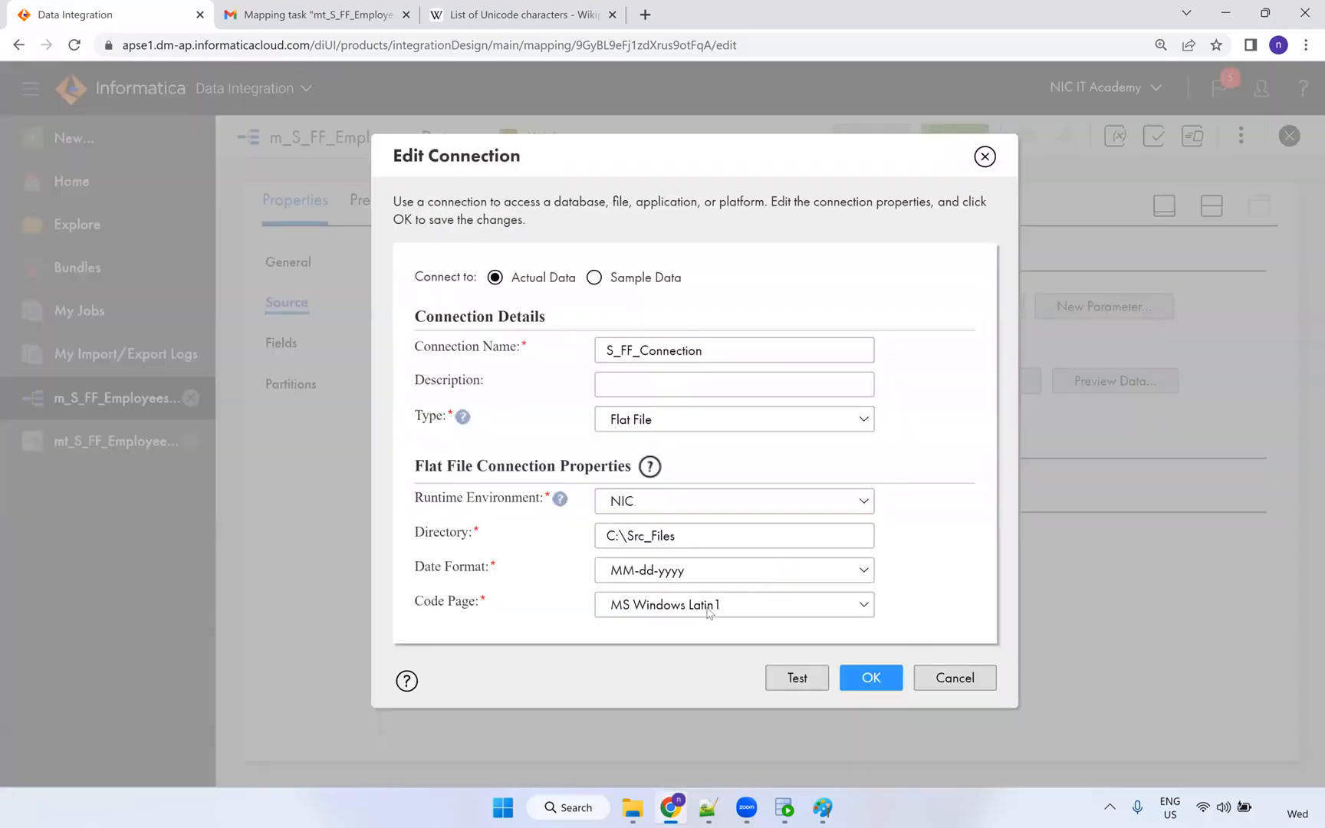
left_click(707, 605)
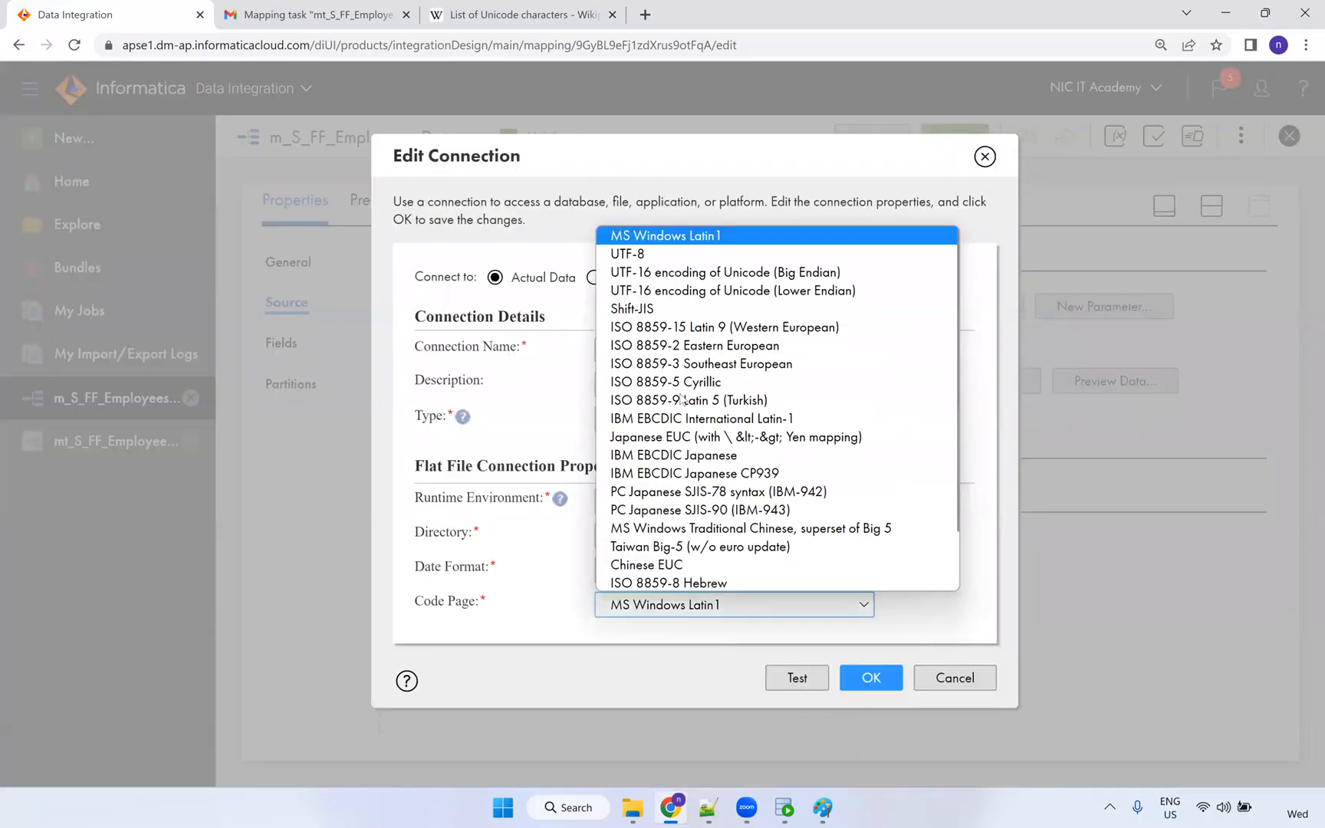
left_click(652, 256)
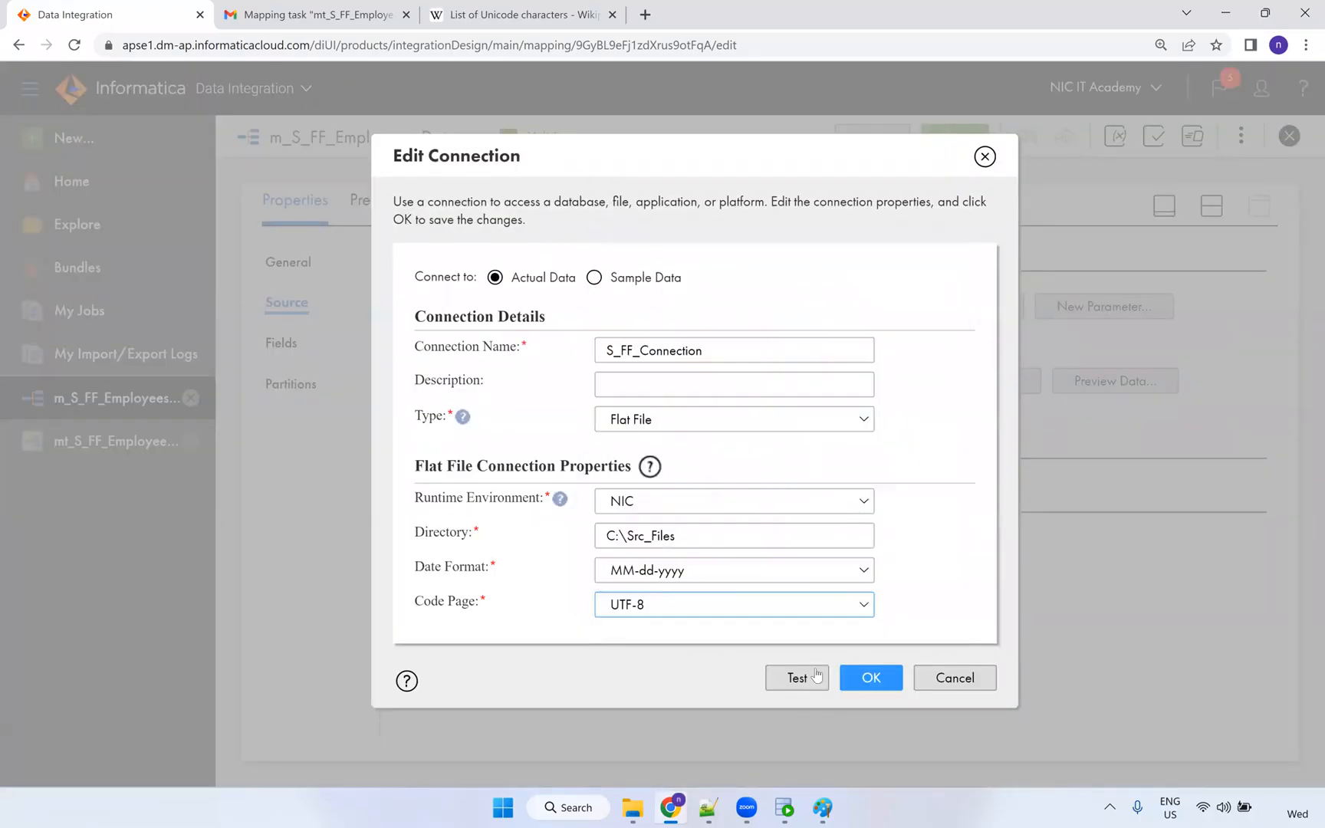
left_click(864, 680)
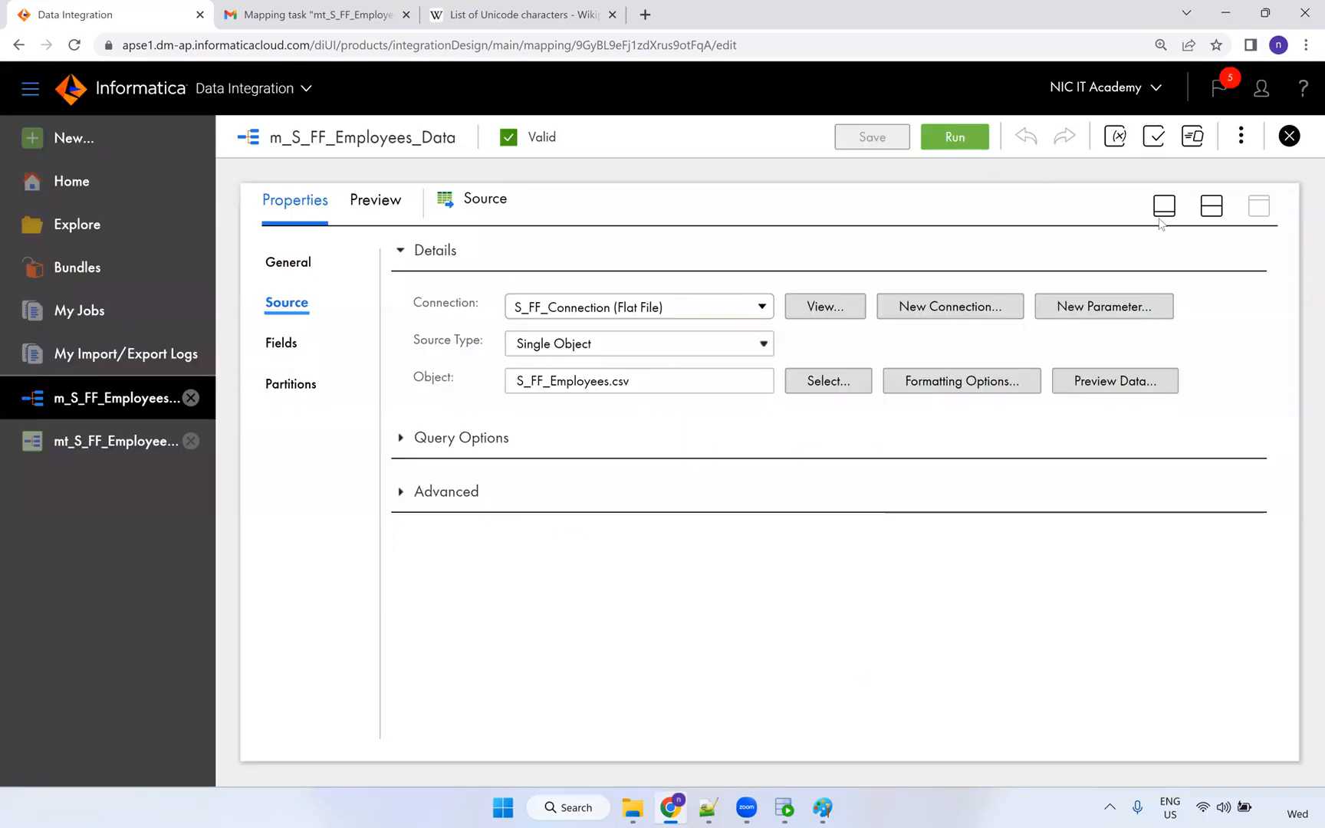
Select the Target and pick FIRST_NAME in its Target Fields list.
left_click(1212, 210)
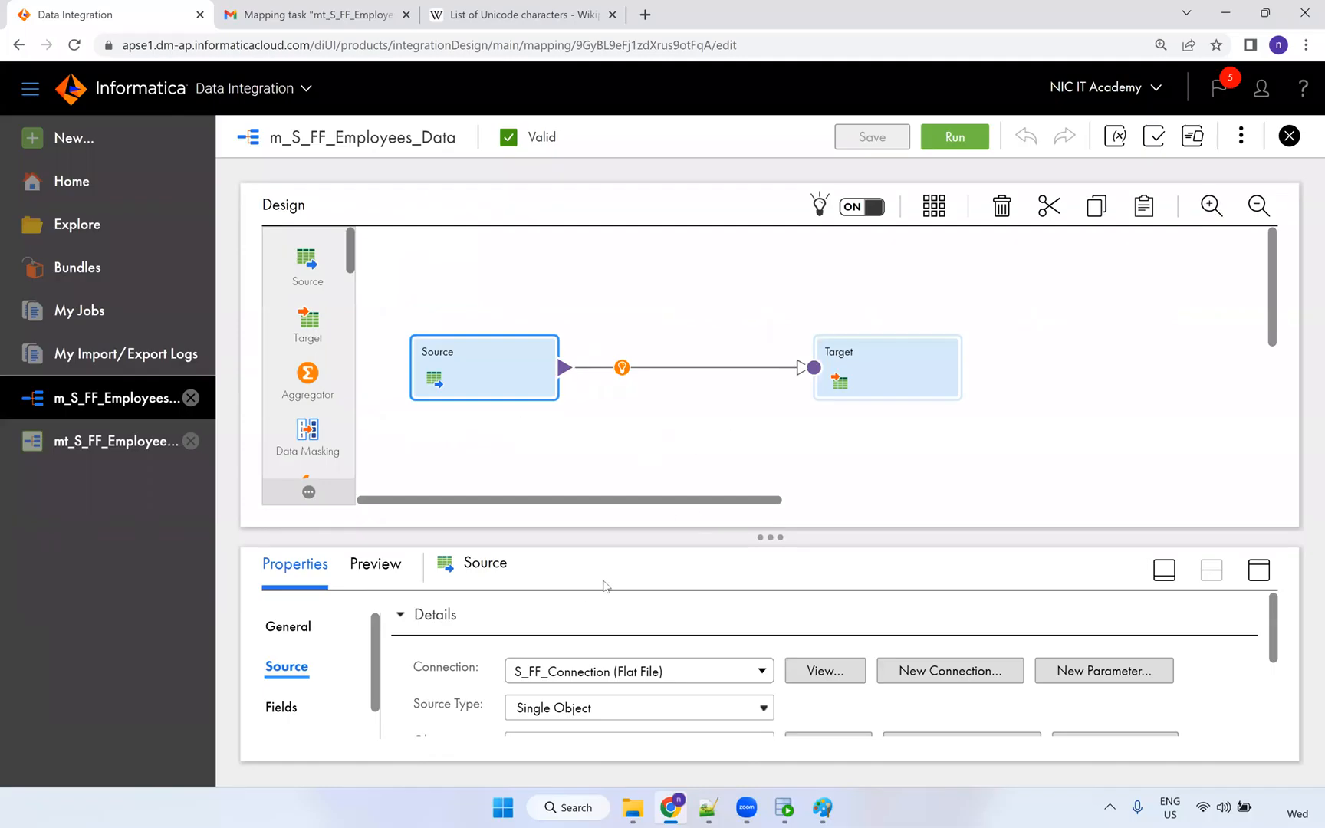
left_click(926, 389)
left_click(1259, 570)
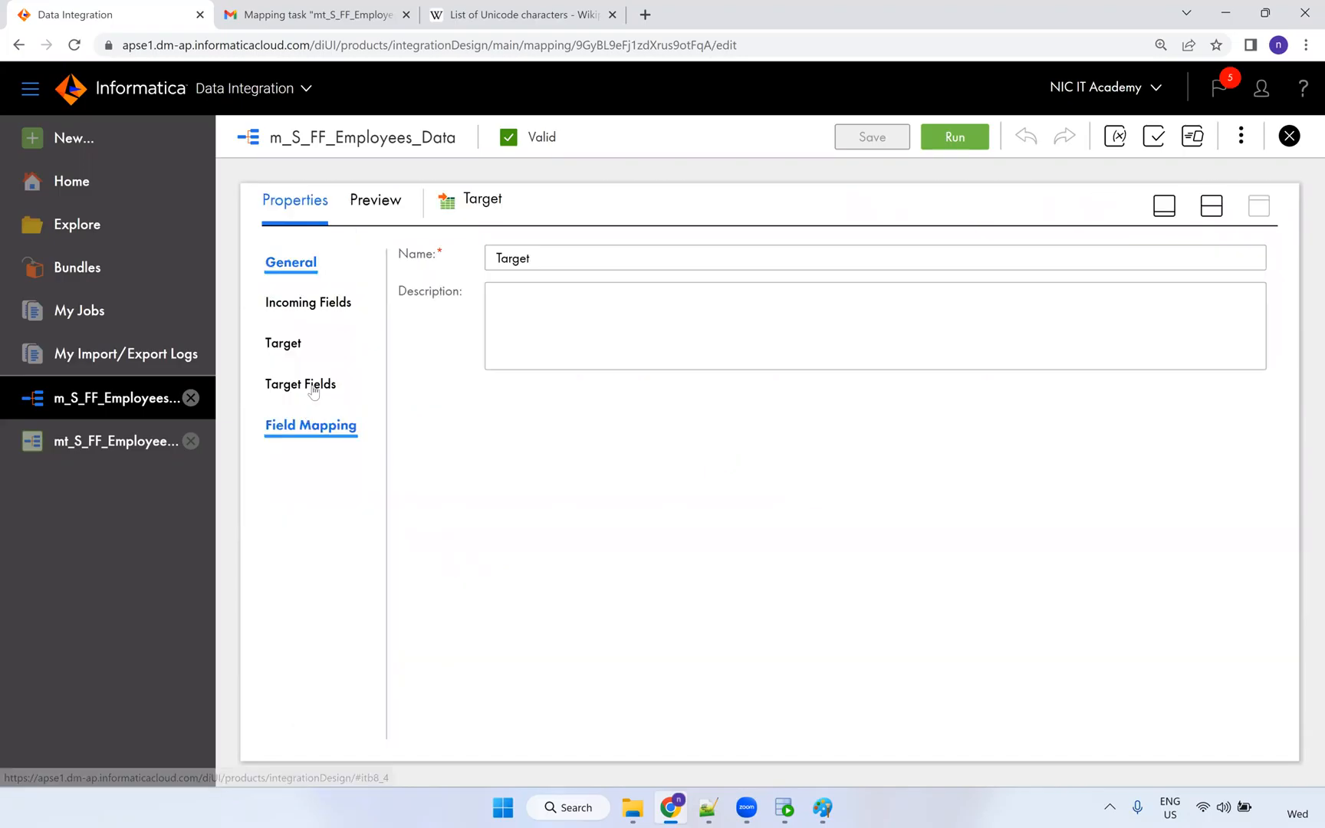
left_click(289, 348)
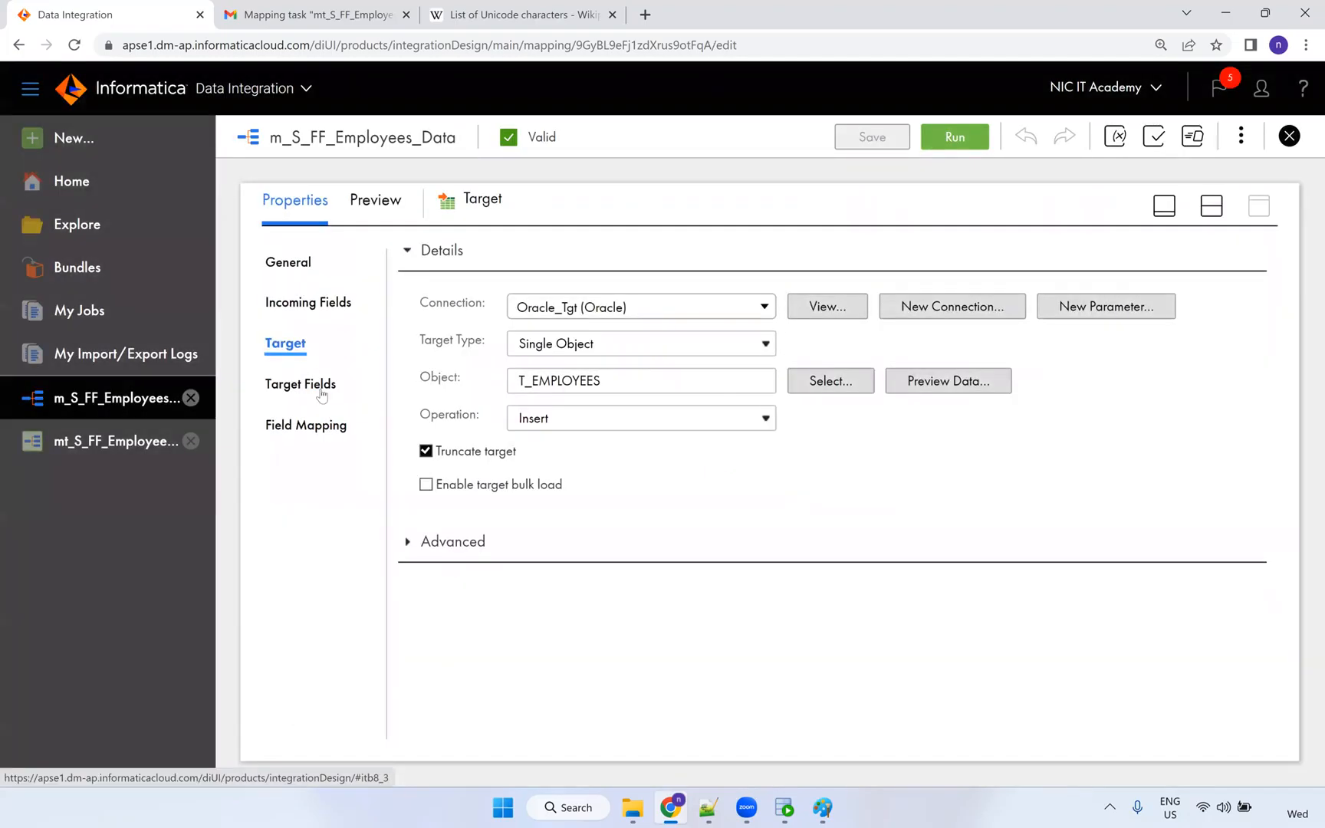
left_click(322, 390)
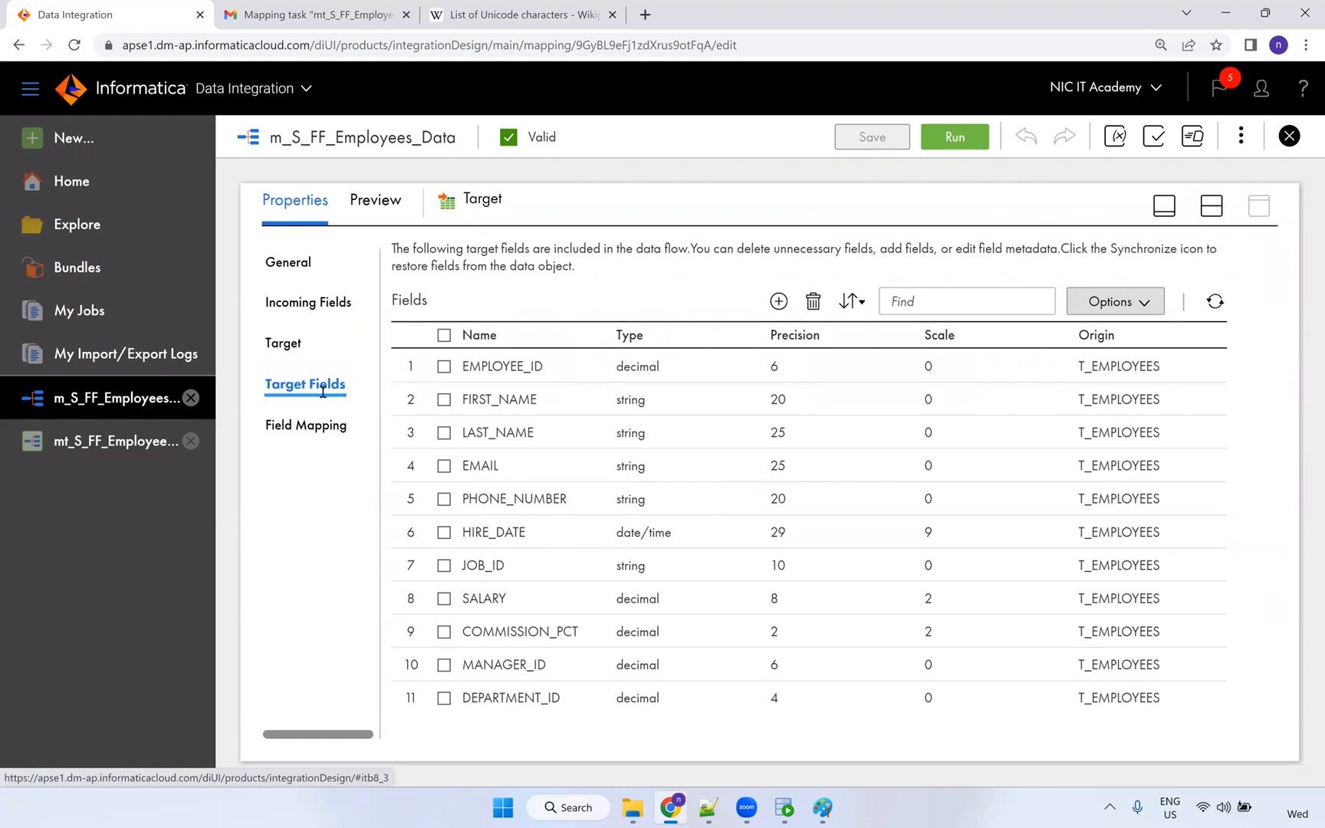
left_click(633, 406)
left_click(636, 405)
left_click(624, 400)
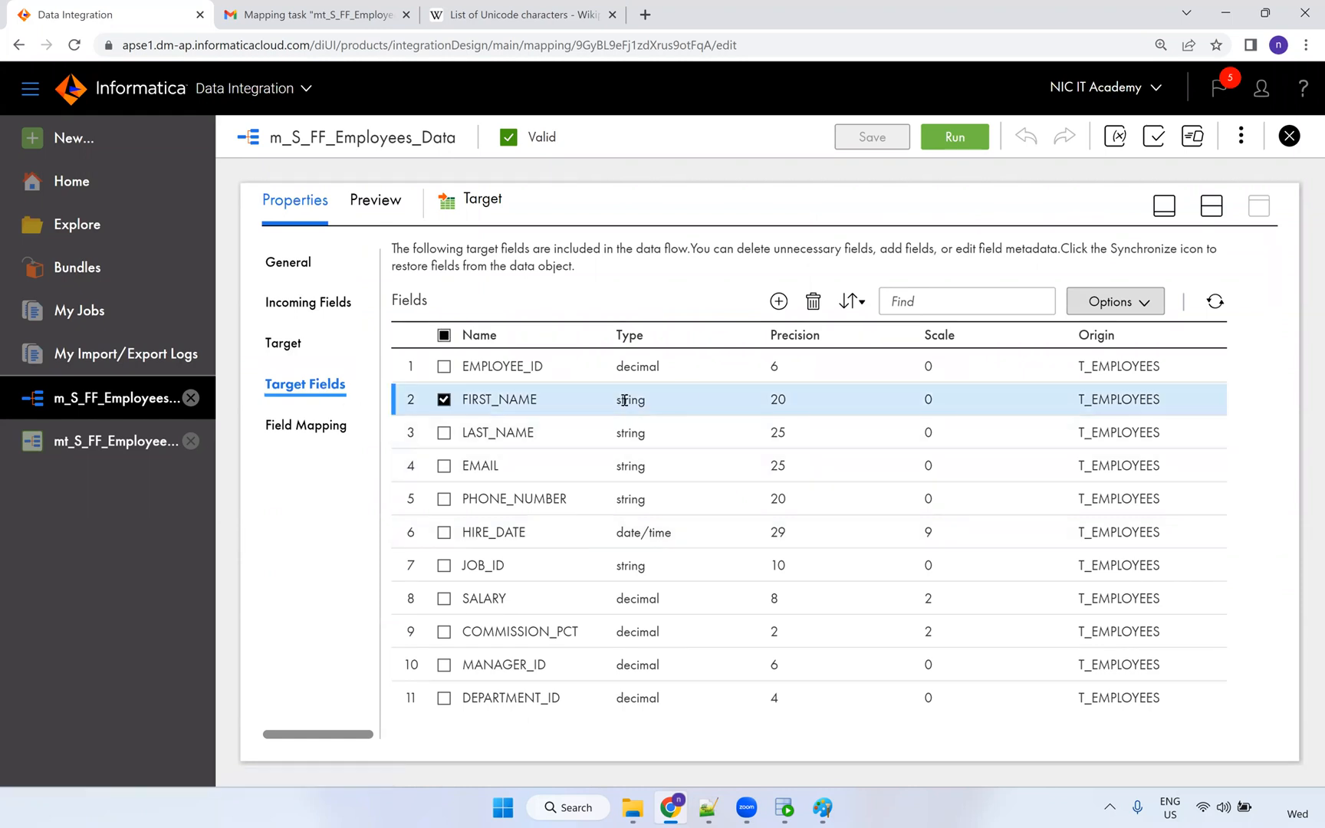
Set target FIRST_NAME's native type to nvarchar via Edit Metadata and save the mapping.
left_click(1142, 305)
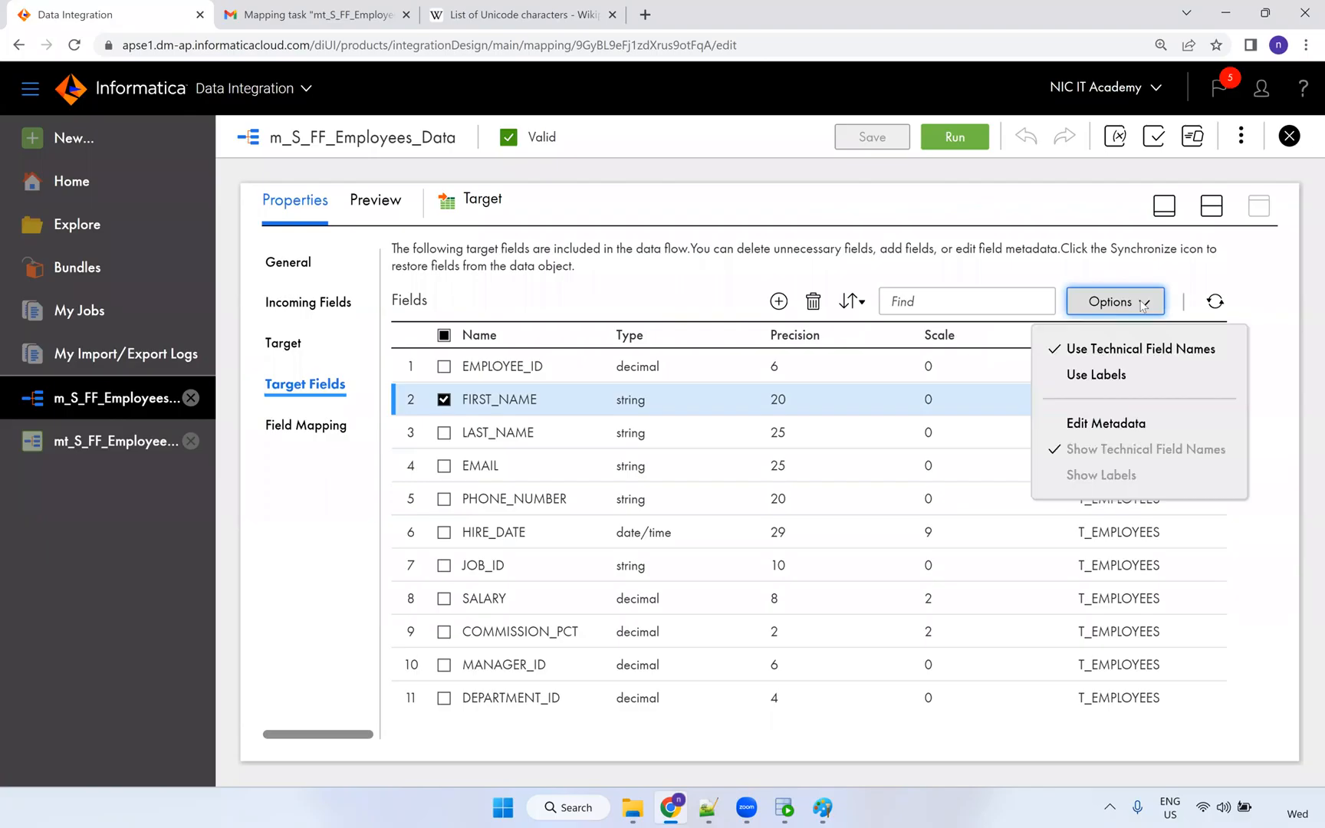
left_click(1119, 423)
left_click(650, 432)
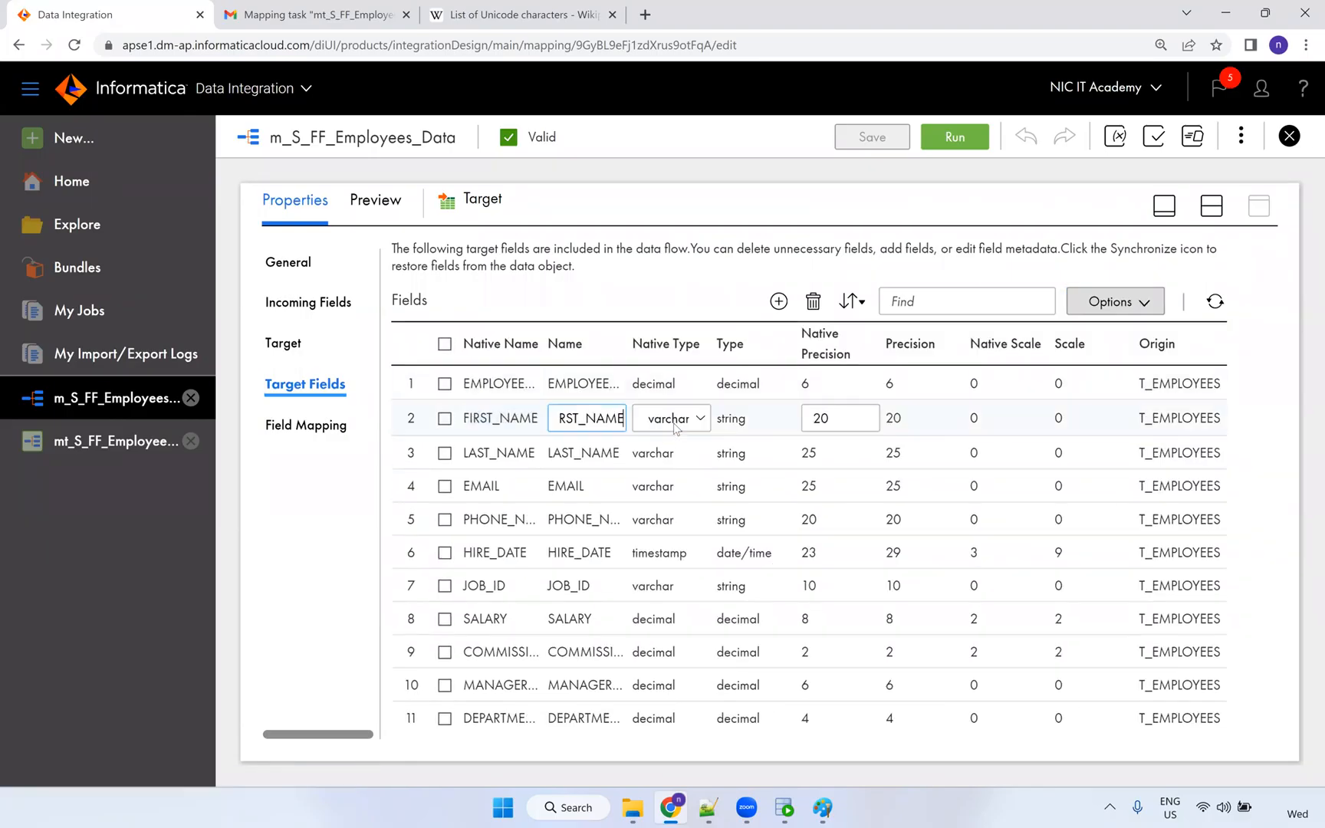
left_click(659, 420)
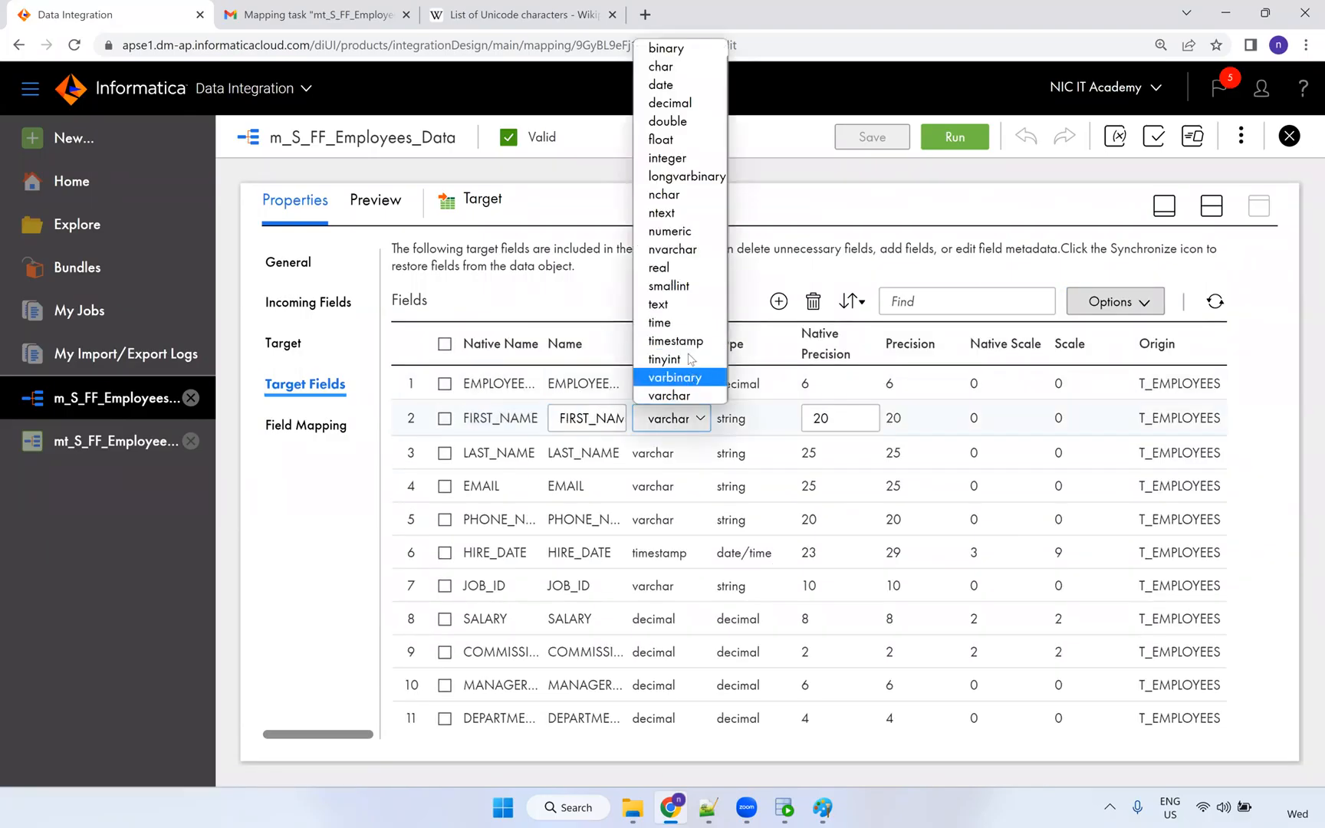
left_click(693, 262)
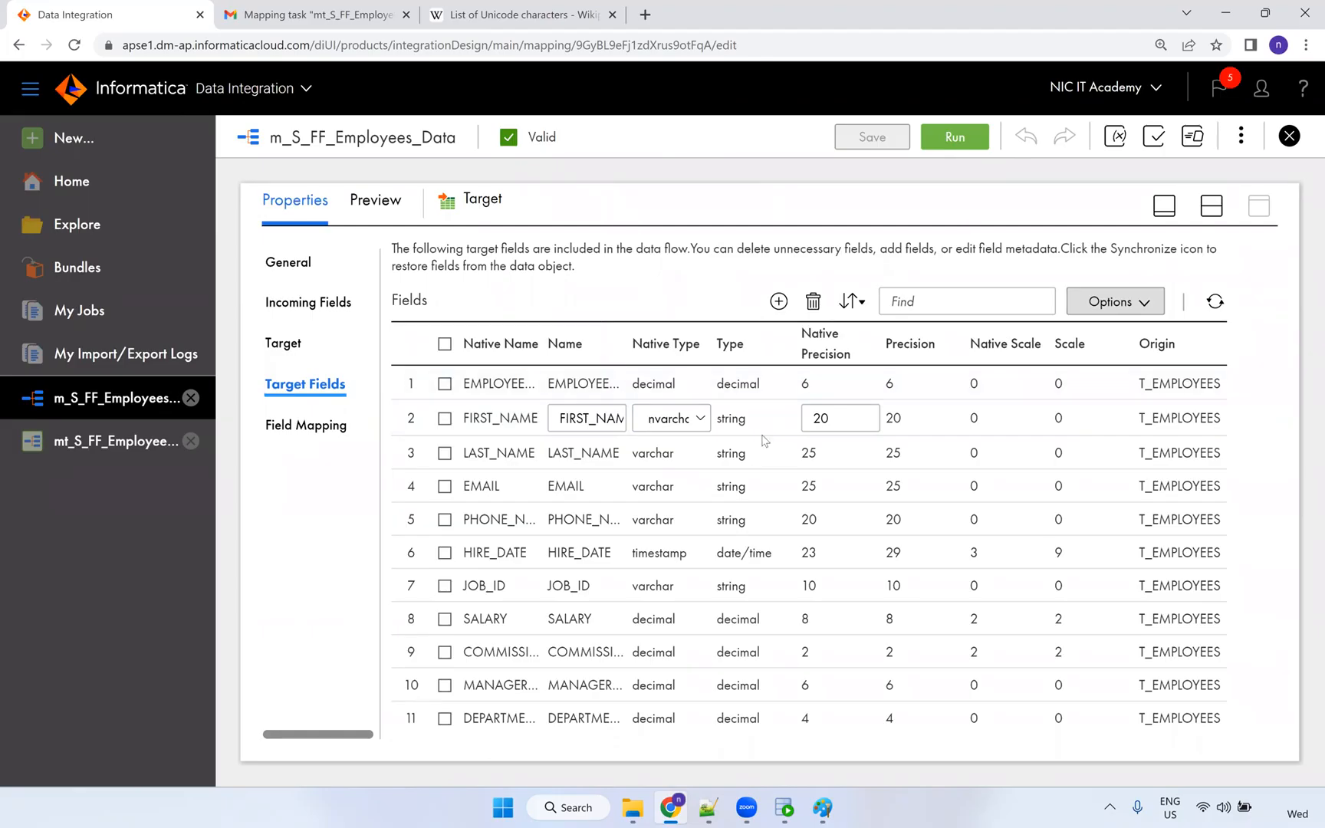
key("Return")
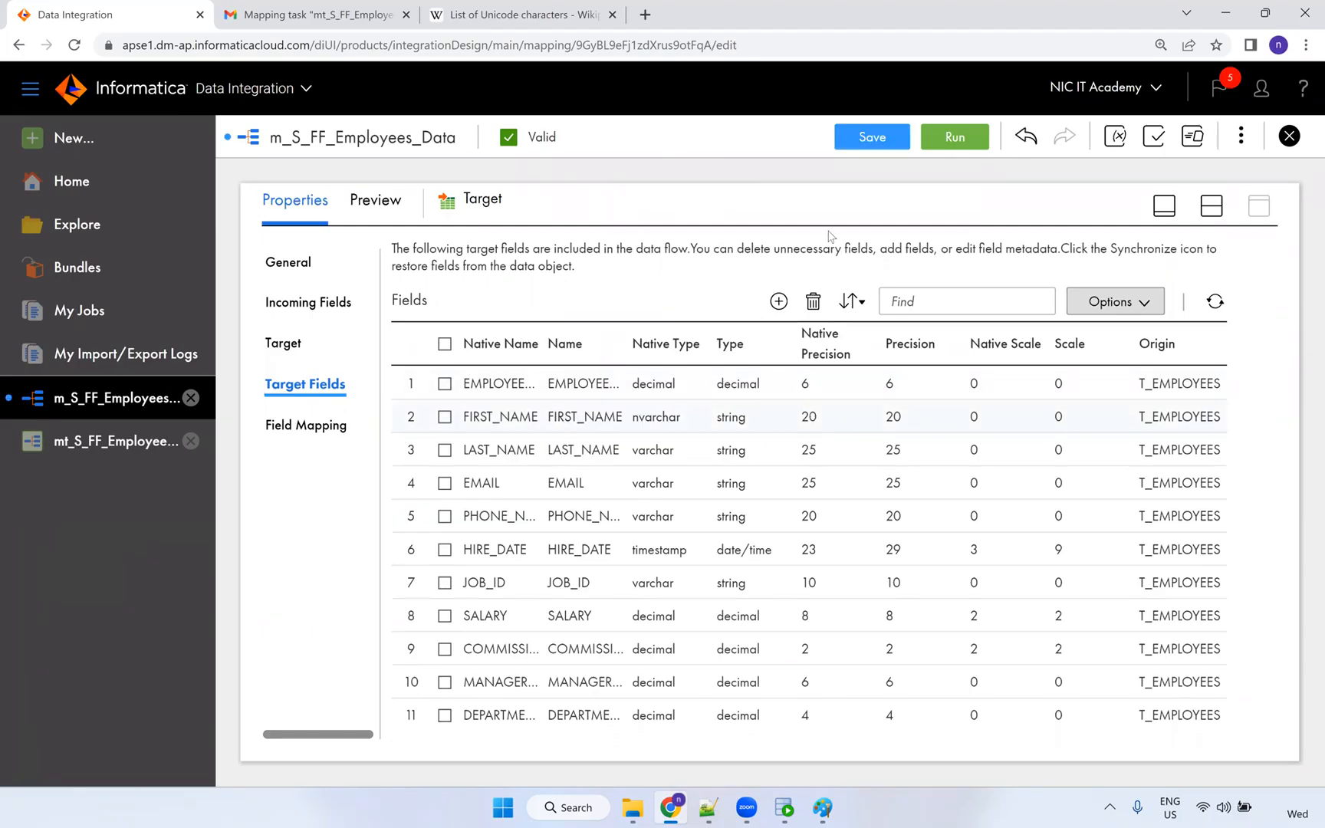
left_click(863, 138)
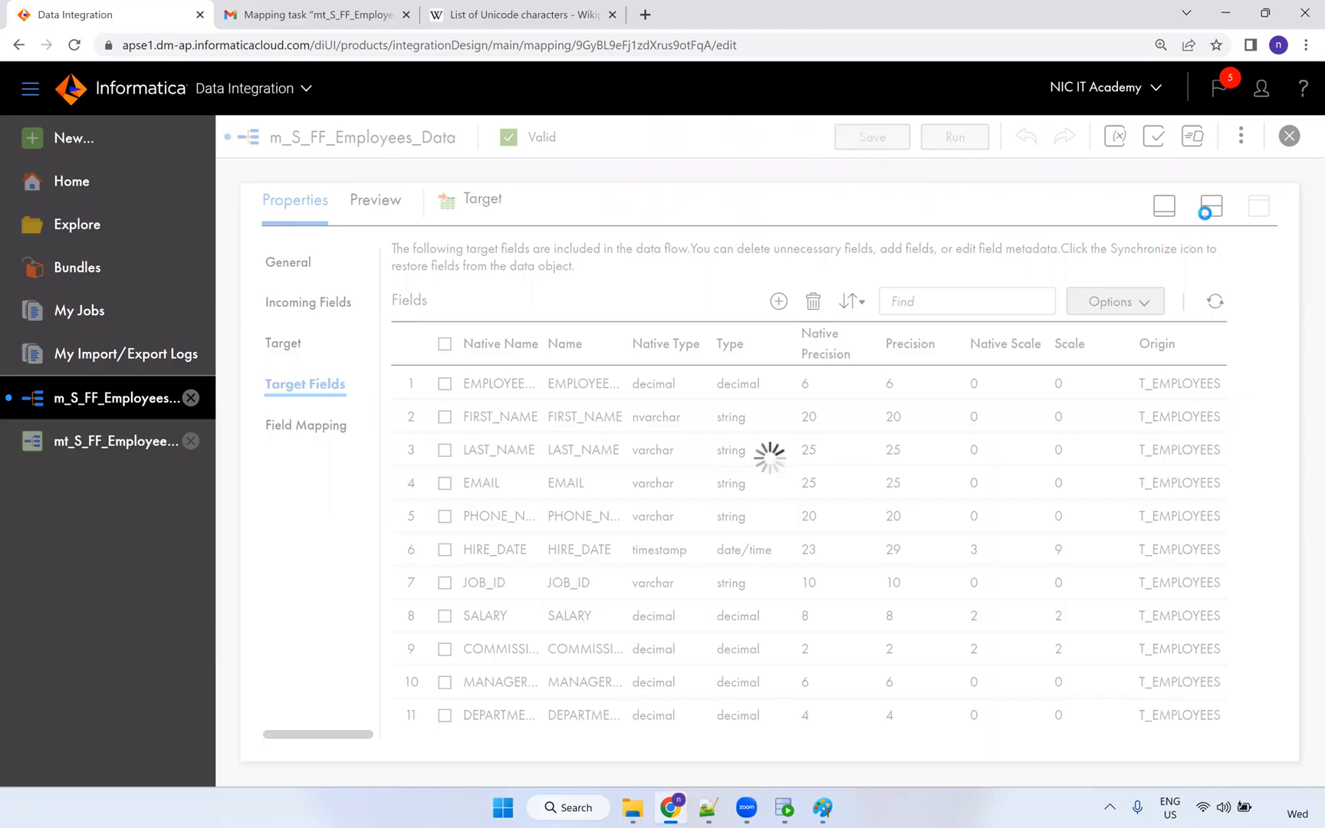
Re-save mt_S_FF_Employees_Data through Edit, Next and Finish, then run it.
left_click(1210, 205)
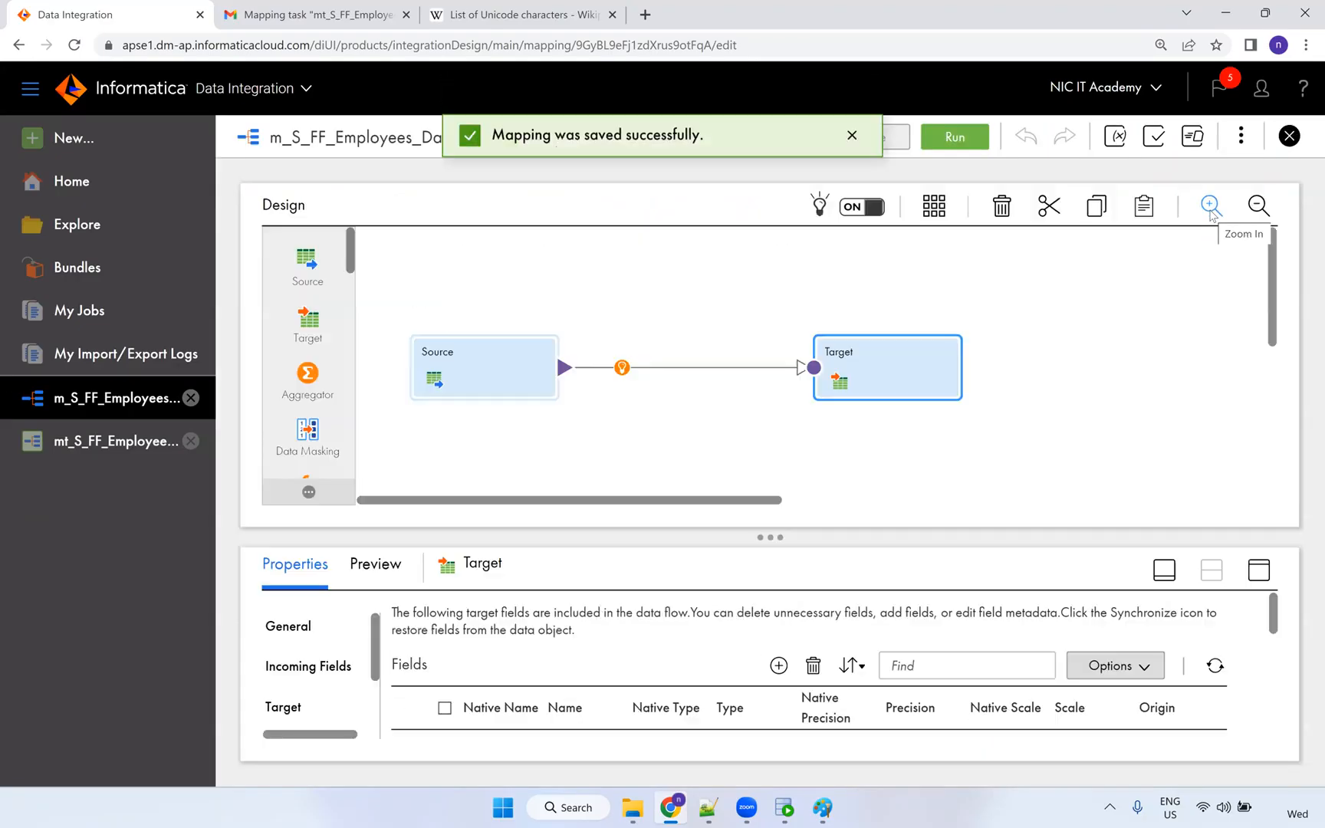
left_click(116, 442)
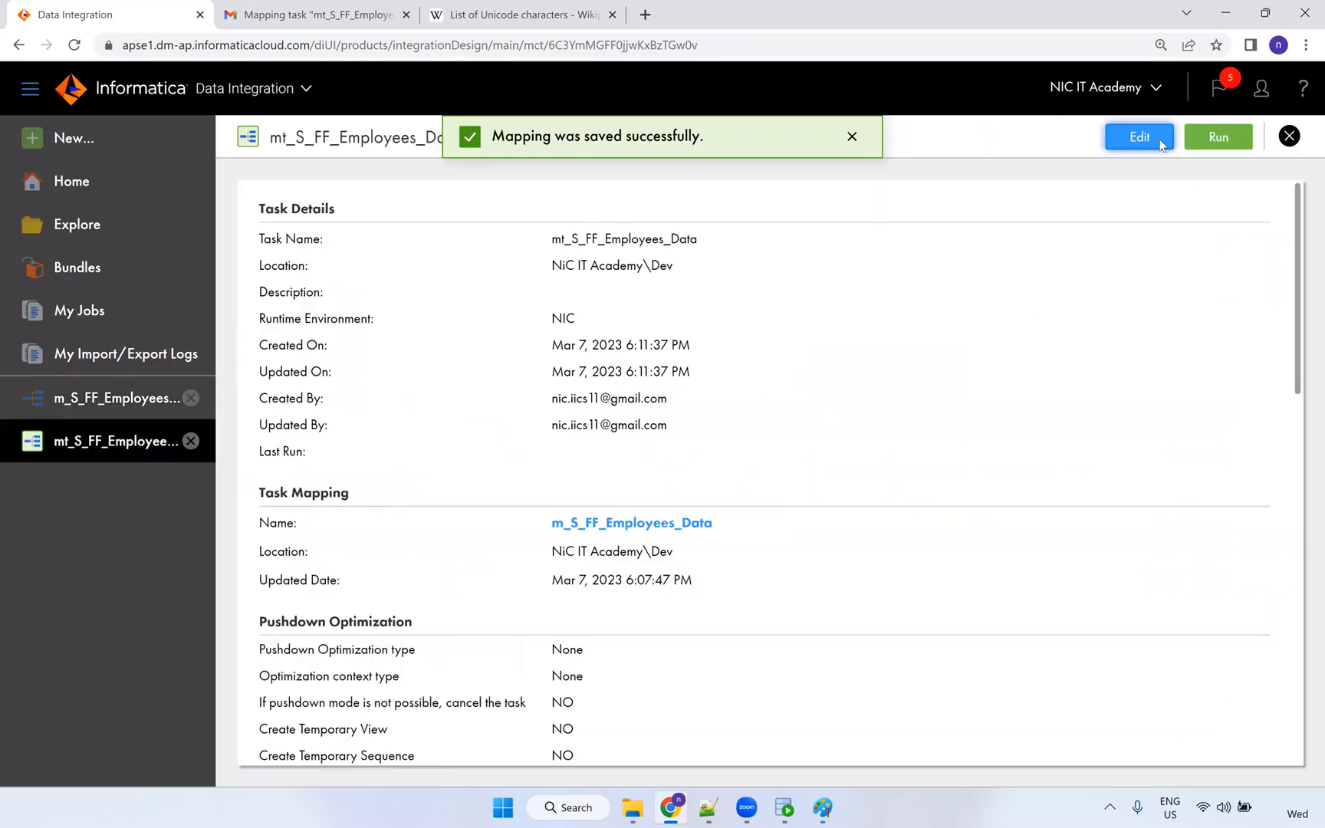
left_click(1162, 144)
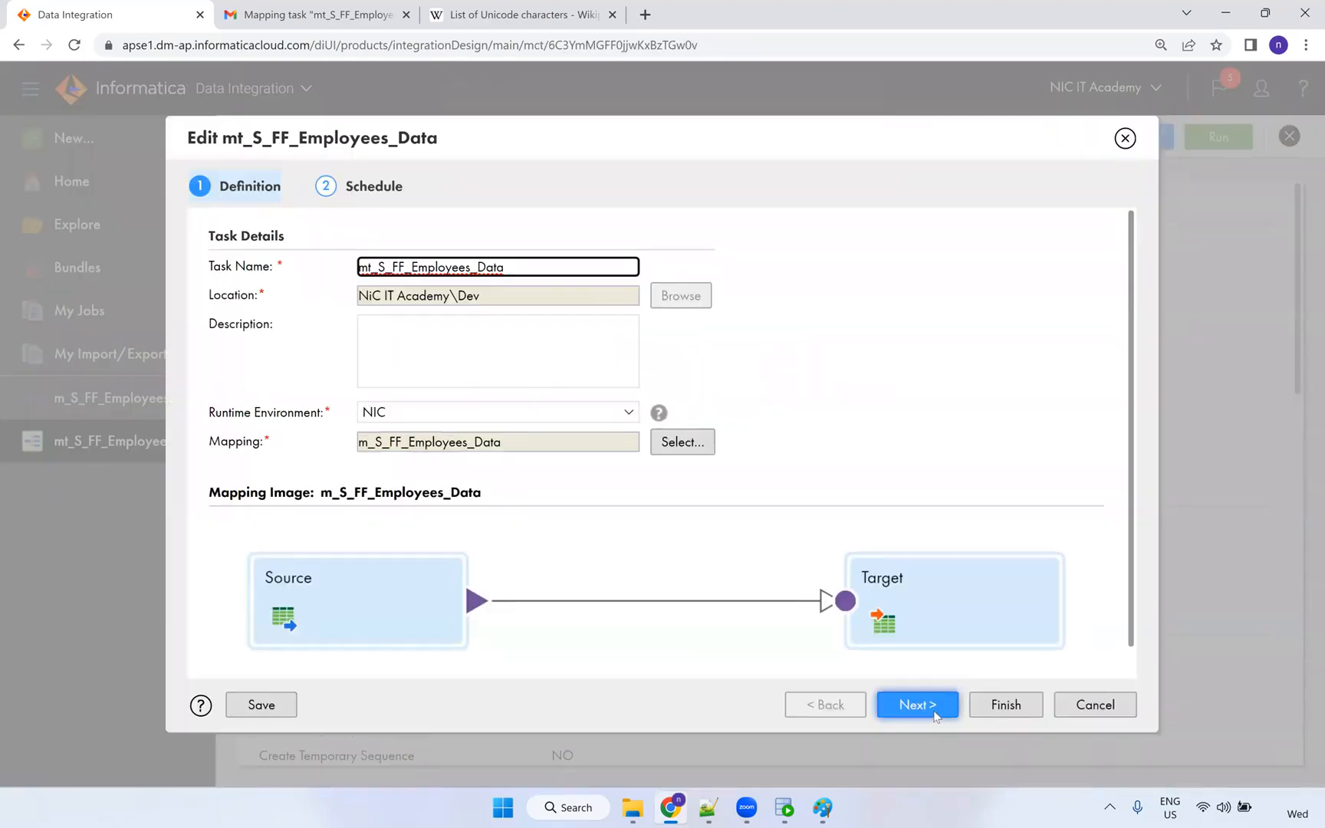
left_click(932, 710)
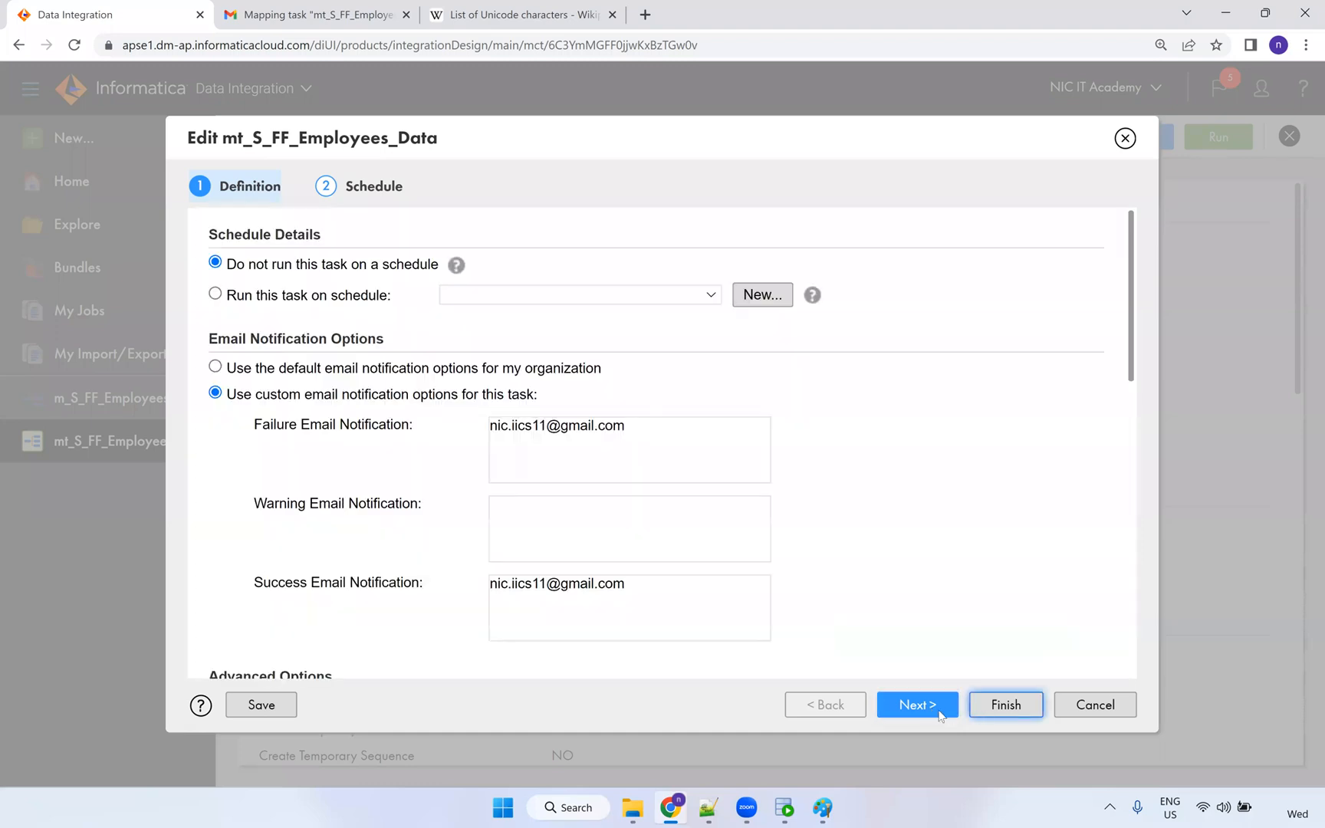
left_click(999, 709)
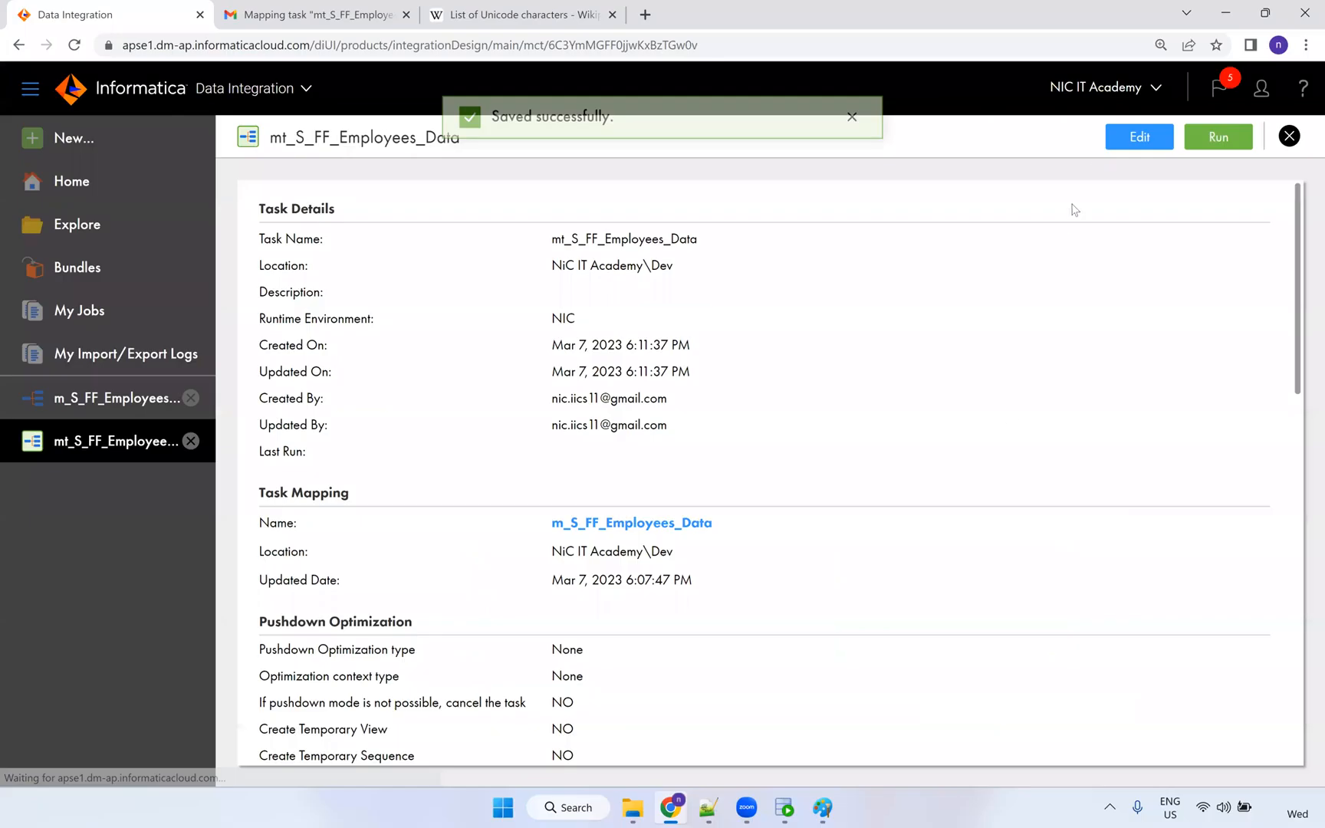
left_click(1235, 140)
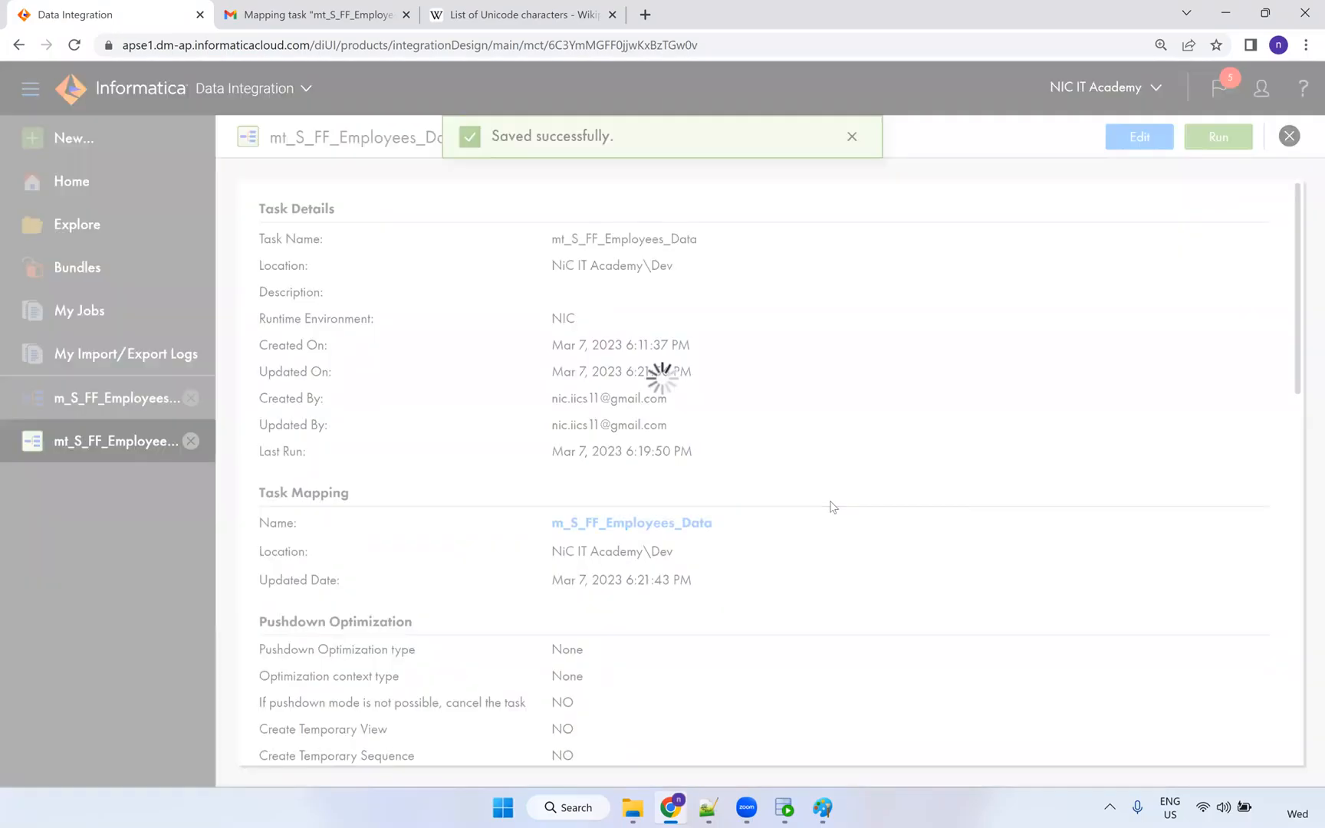
Refresh My Jobs until run mt_S_FF_Employees_Data-4 shows Success with 106 rows processed.
left_click(784, 136)
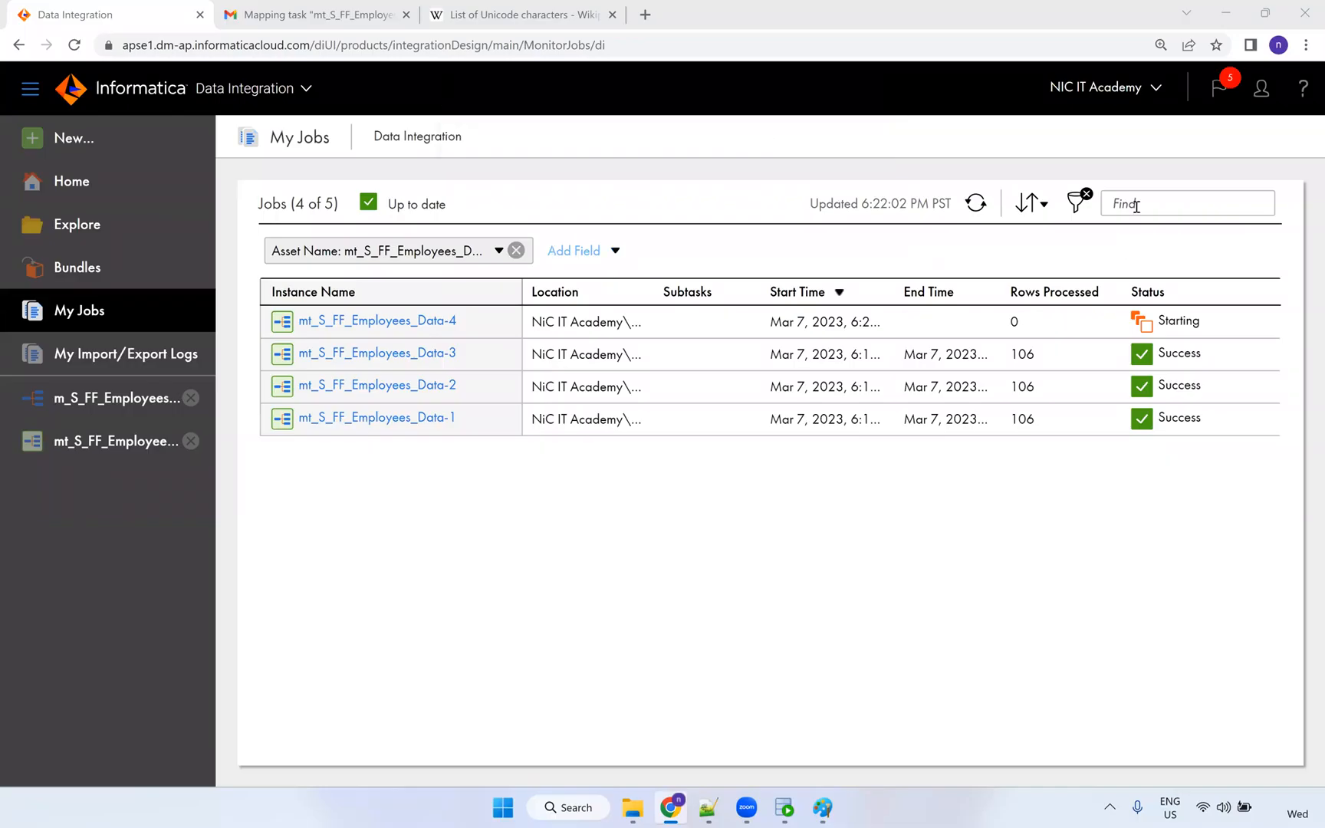
left_click(977, 204)
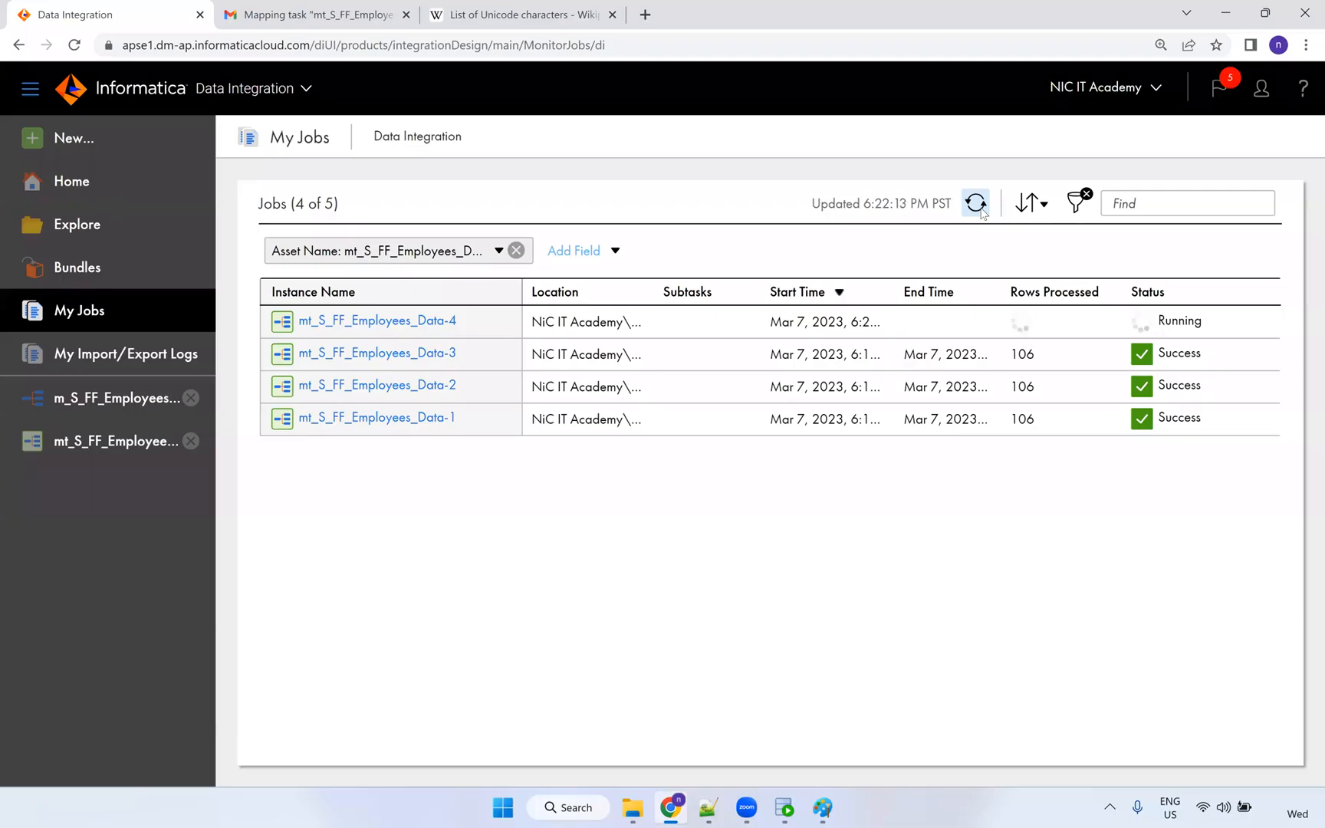
left_click(977, 204)
left_click(981, 213)
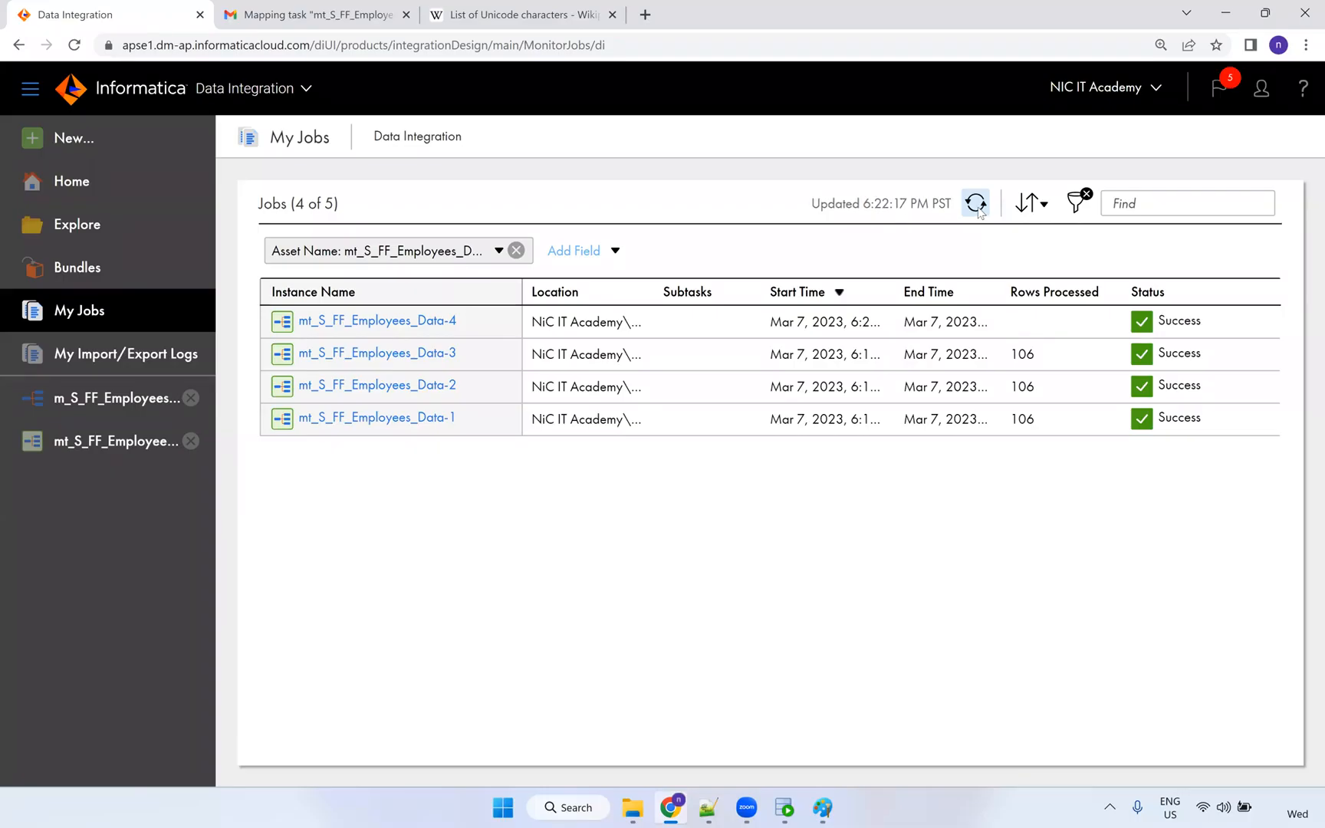
left_click(979, 212)
left_click(980, 212)
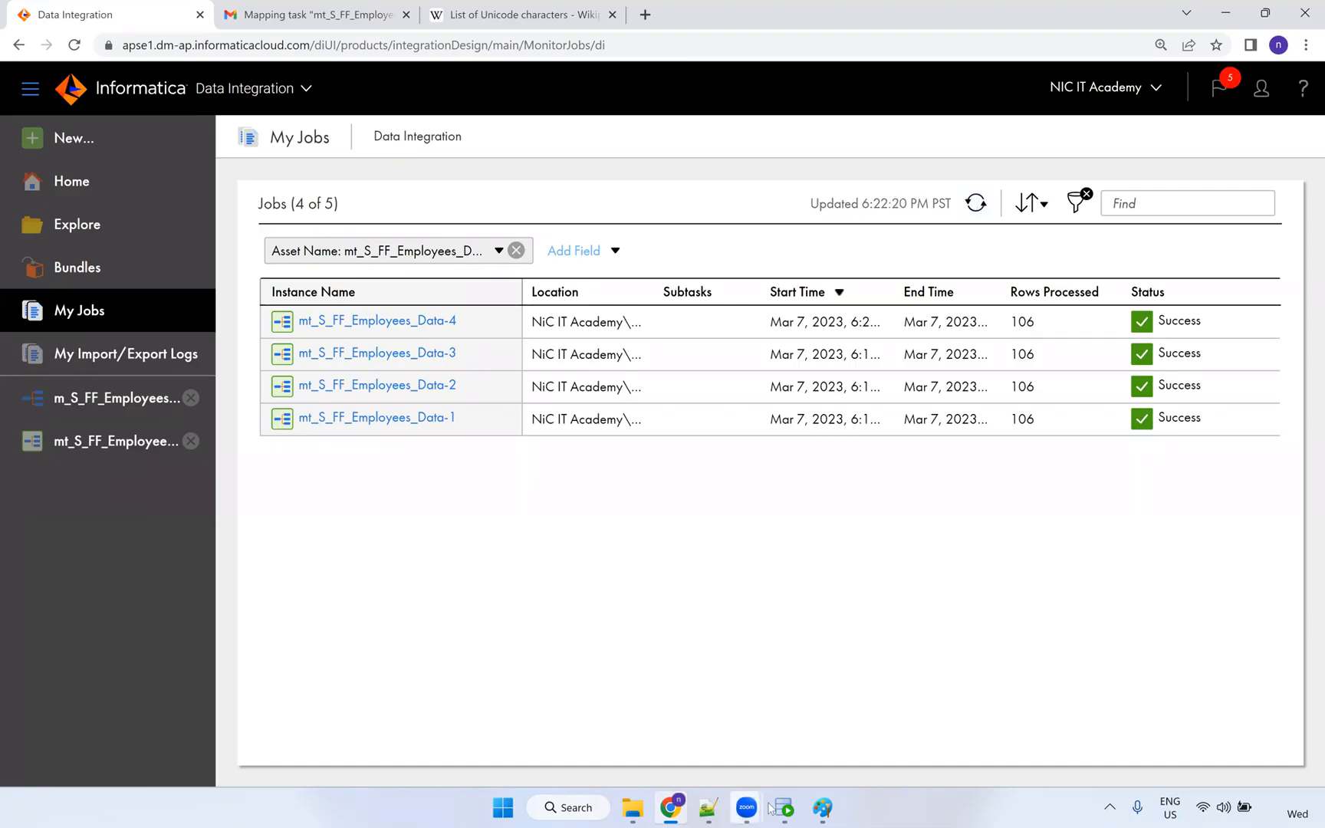
left_click(784, 807)
Rerun select * from t_employees and widen FIRST_NAME to read row 1's accented name.
left_click(491, 156)
key("ctrl+Return")
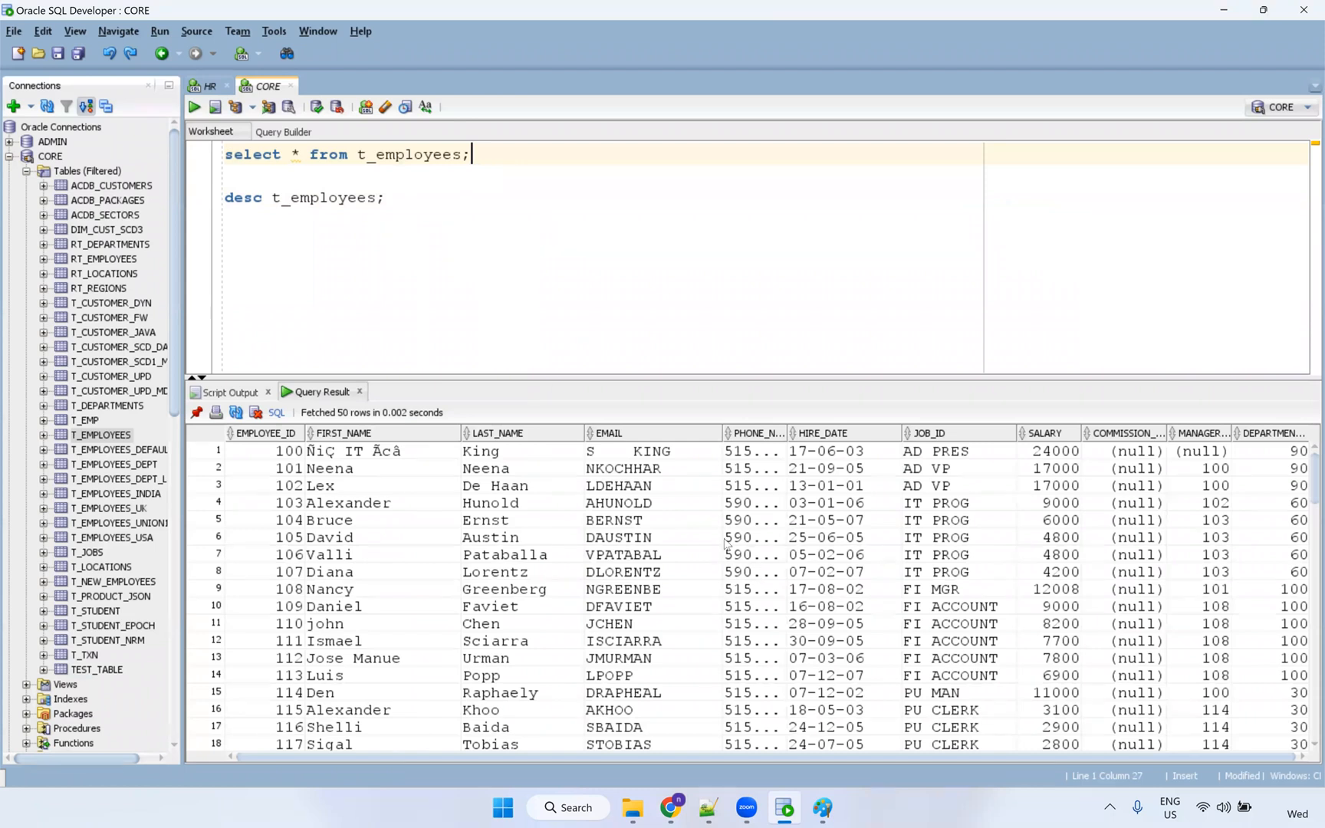
left_click(337, 453)
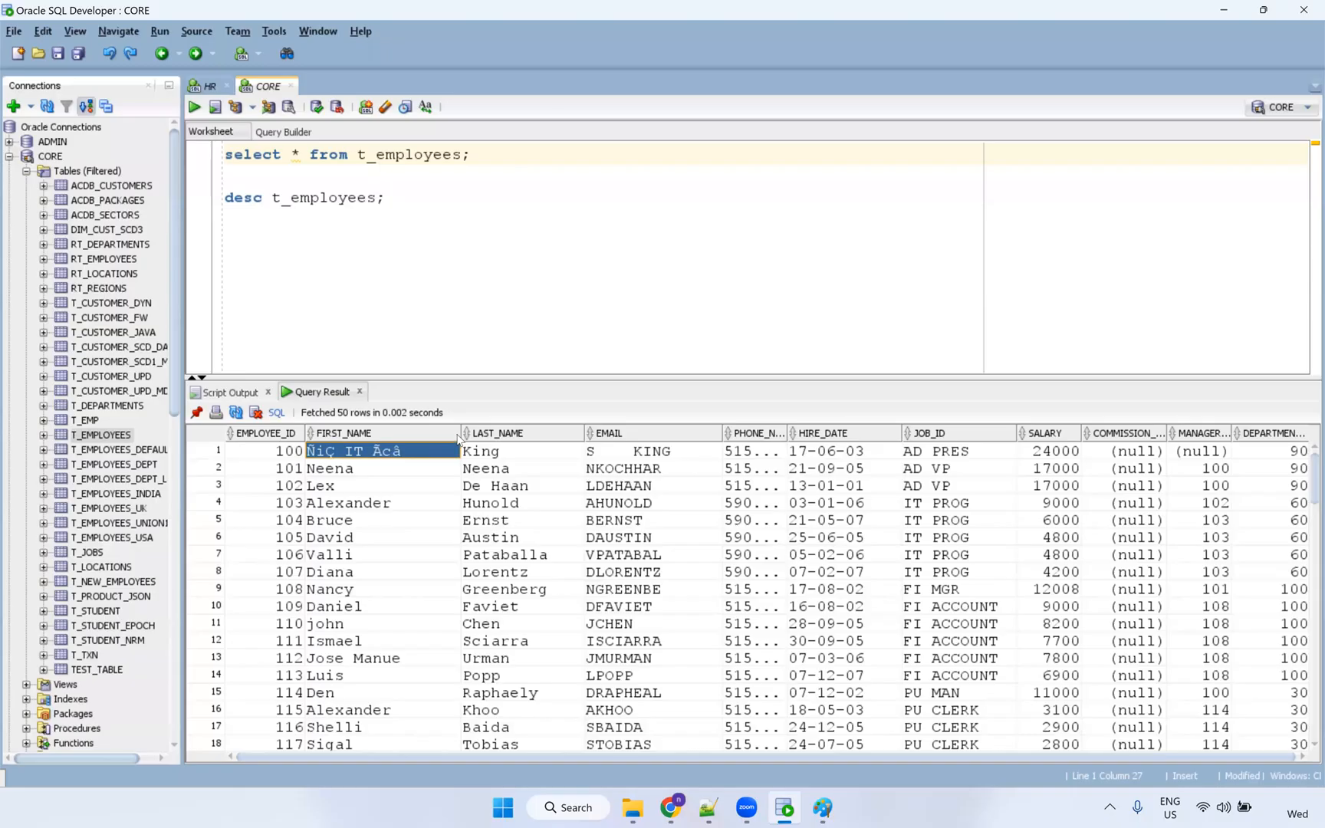
left_click_drag(458, 433, 488, 433)
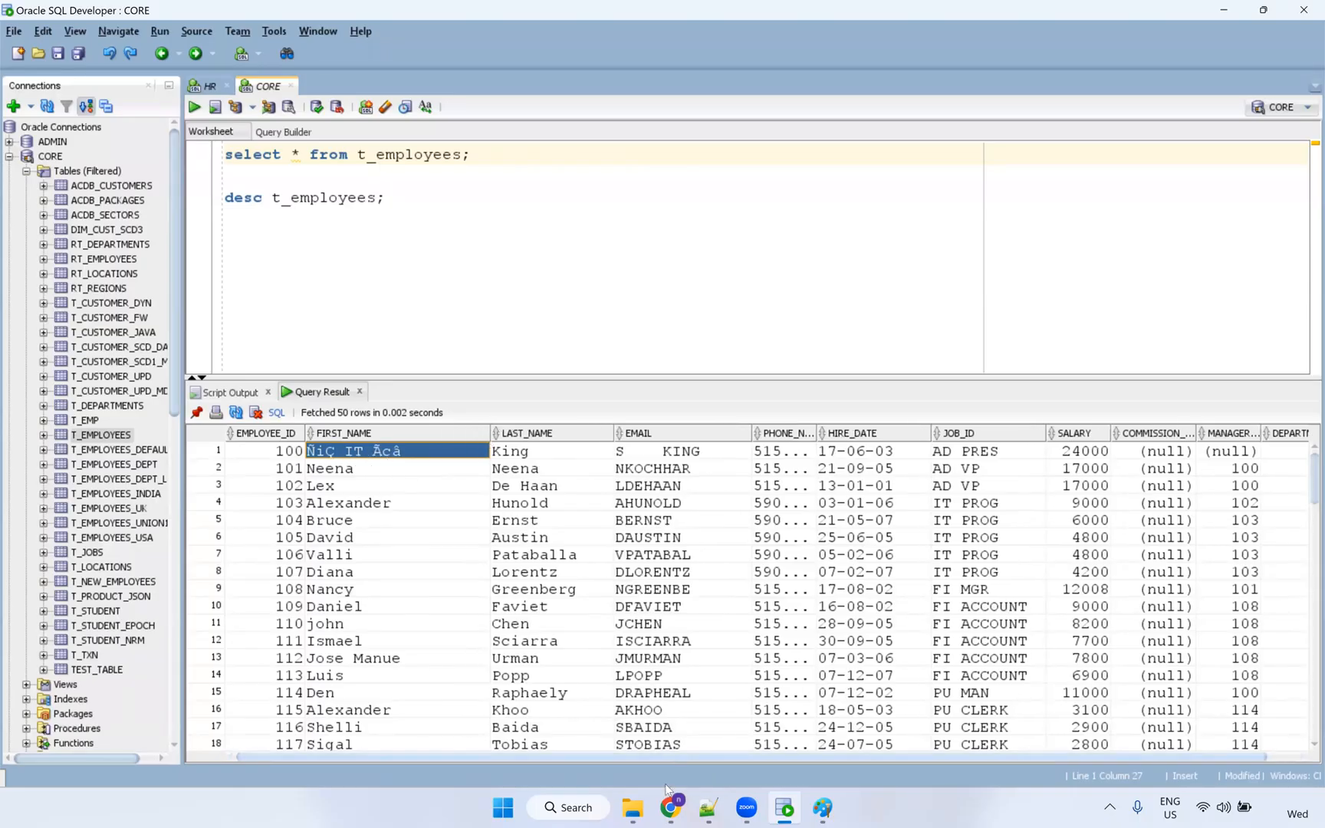
left_click(673, 809)
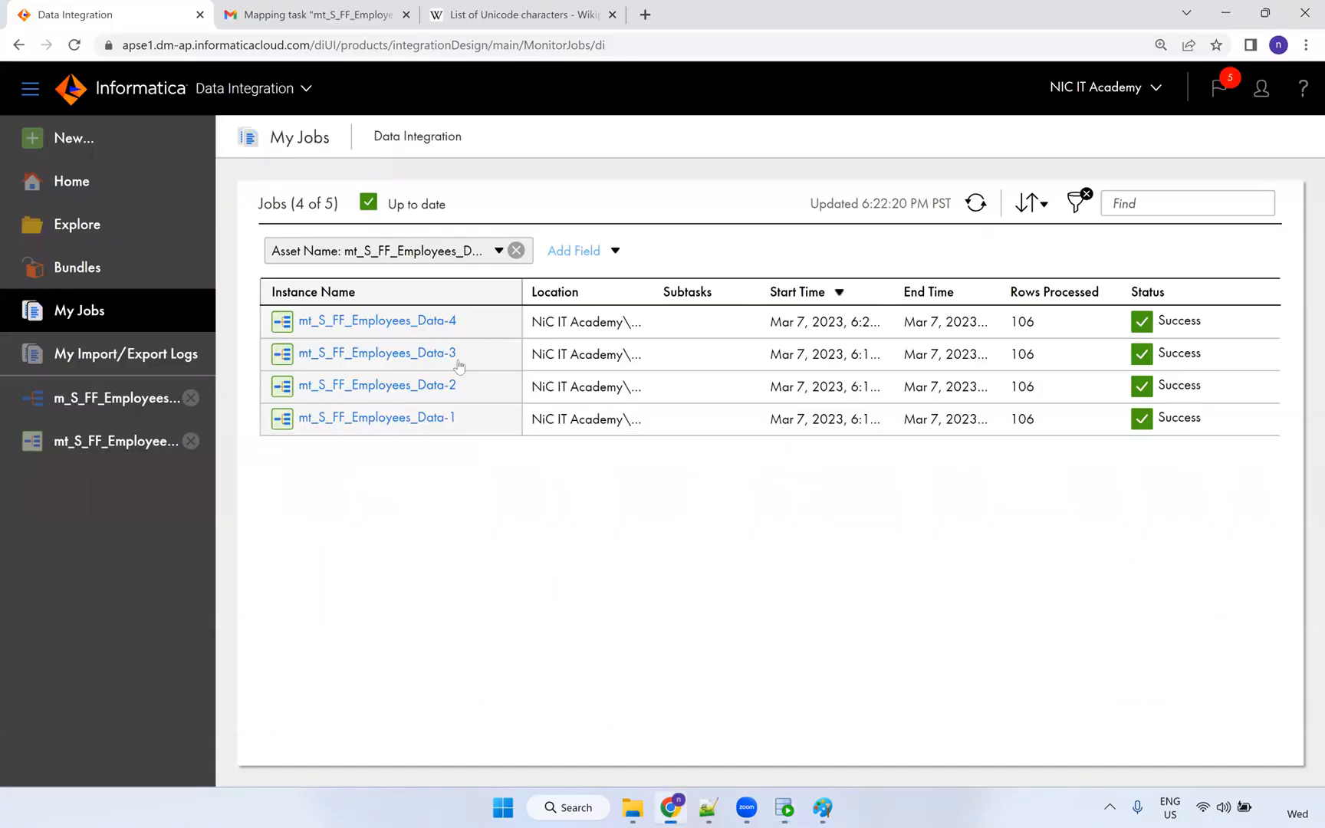
Open the mapping from the task and check source FIRST_NAME's precision of 255.
left_click(100, 445)
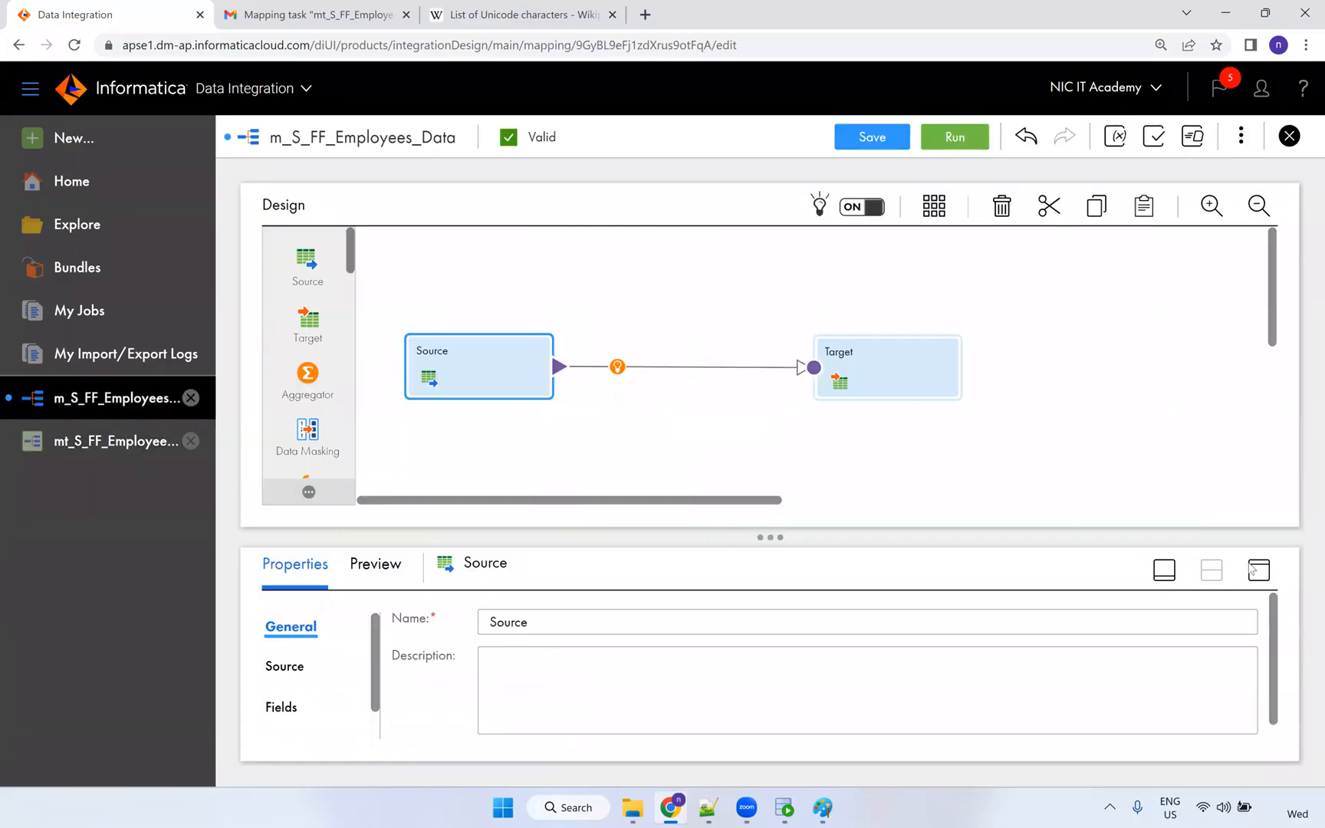
left_click(1258, 572)
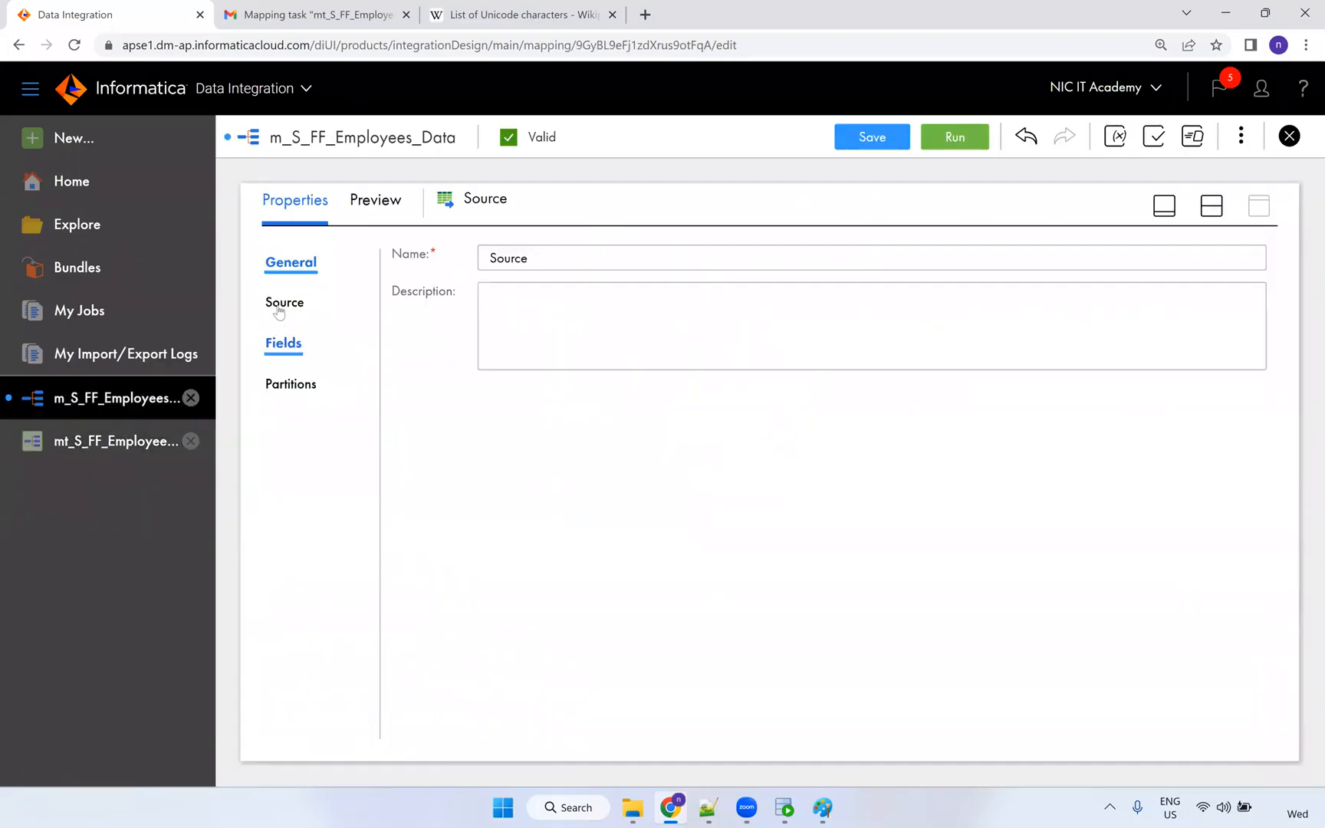
left_click(283, 343)
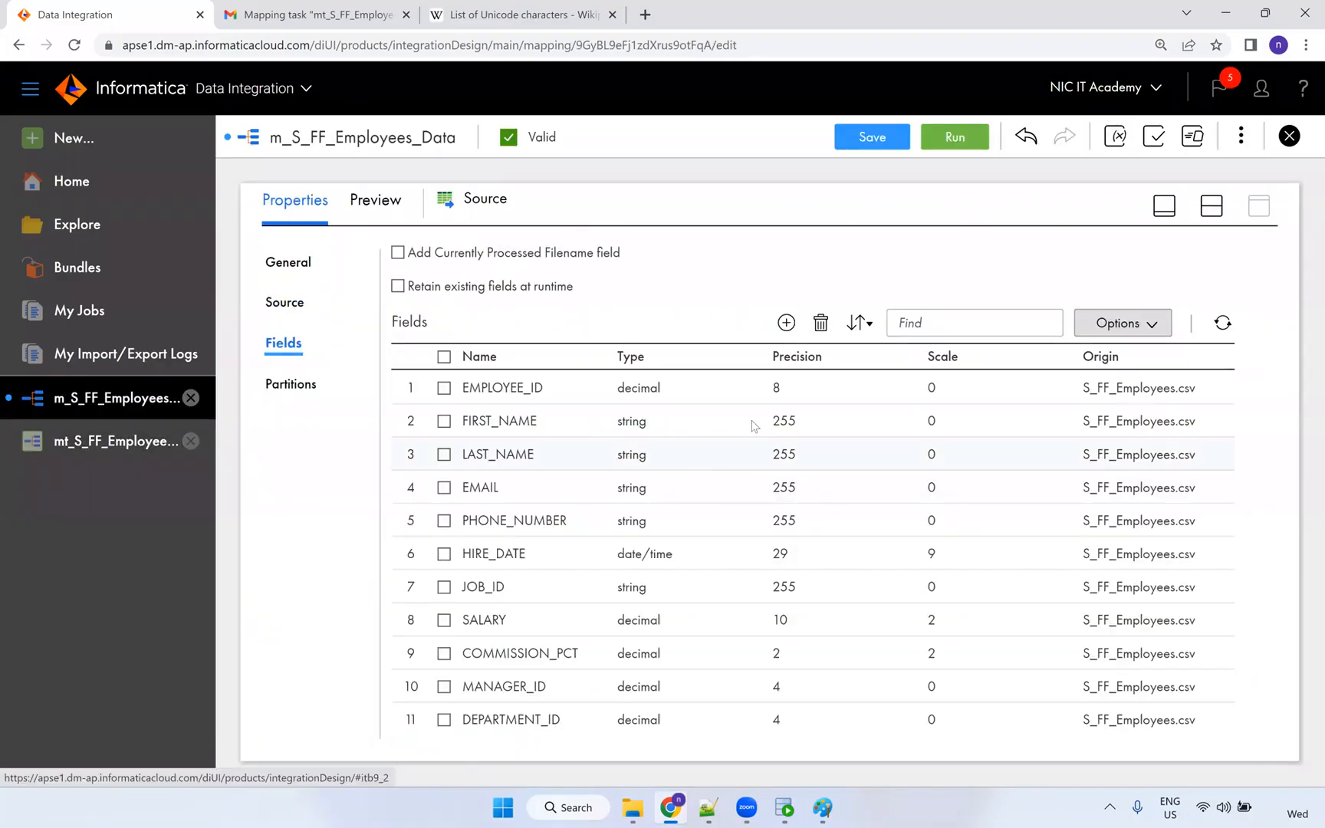
left_click(765, 426)
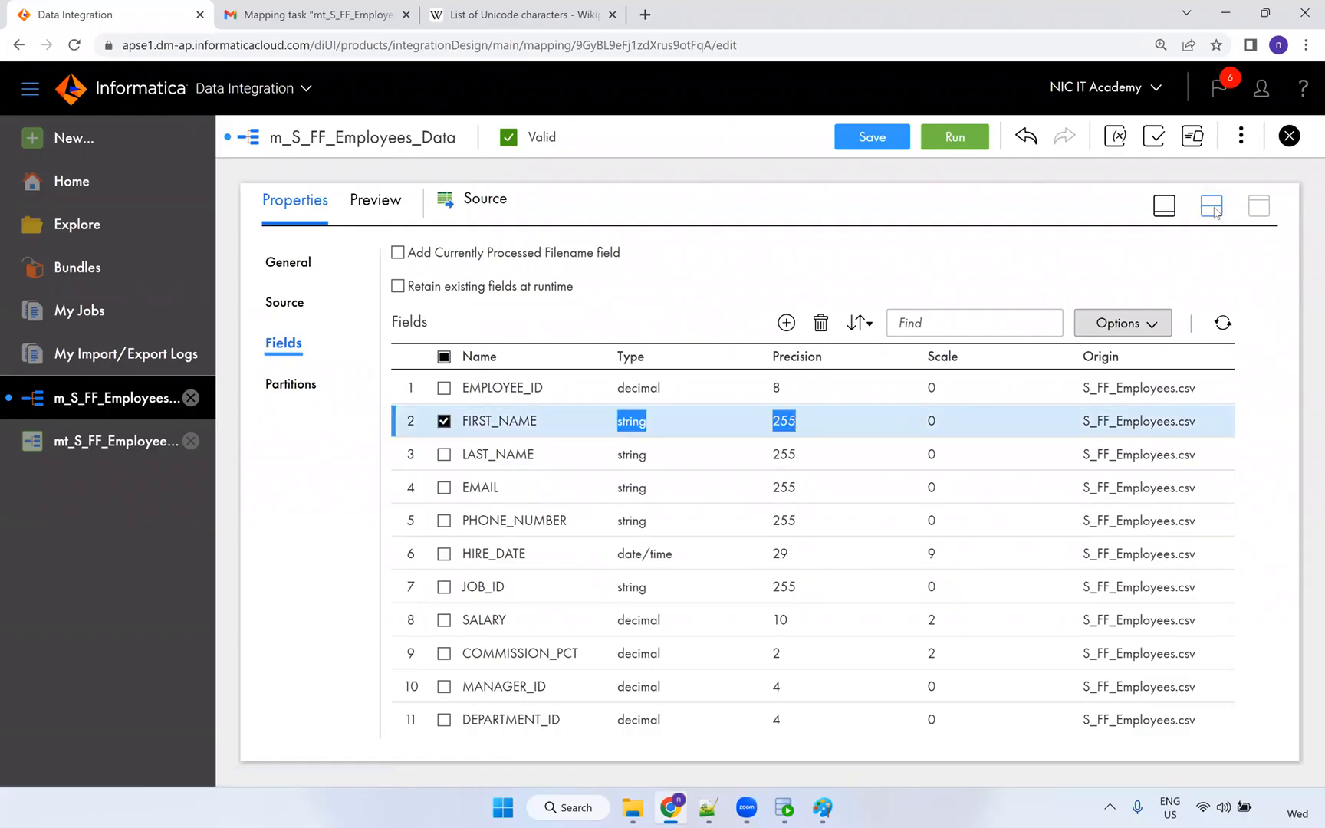
Select the Target and view FIRST_NAME's string precision of 20 in Target Fields.
left_click(1212, 208)
left_click(930, 390)
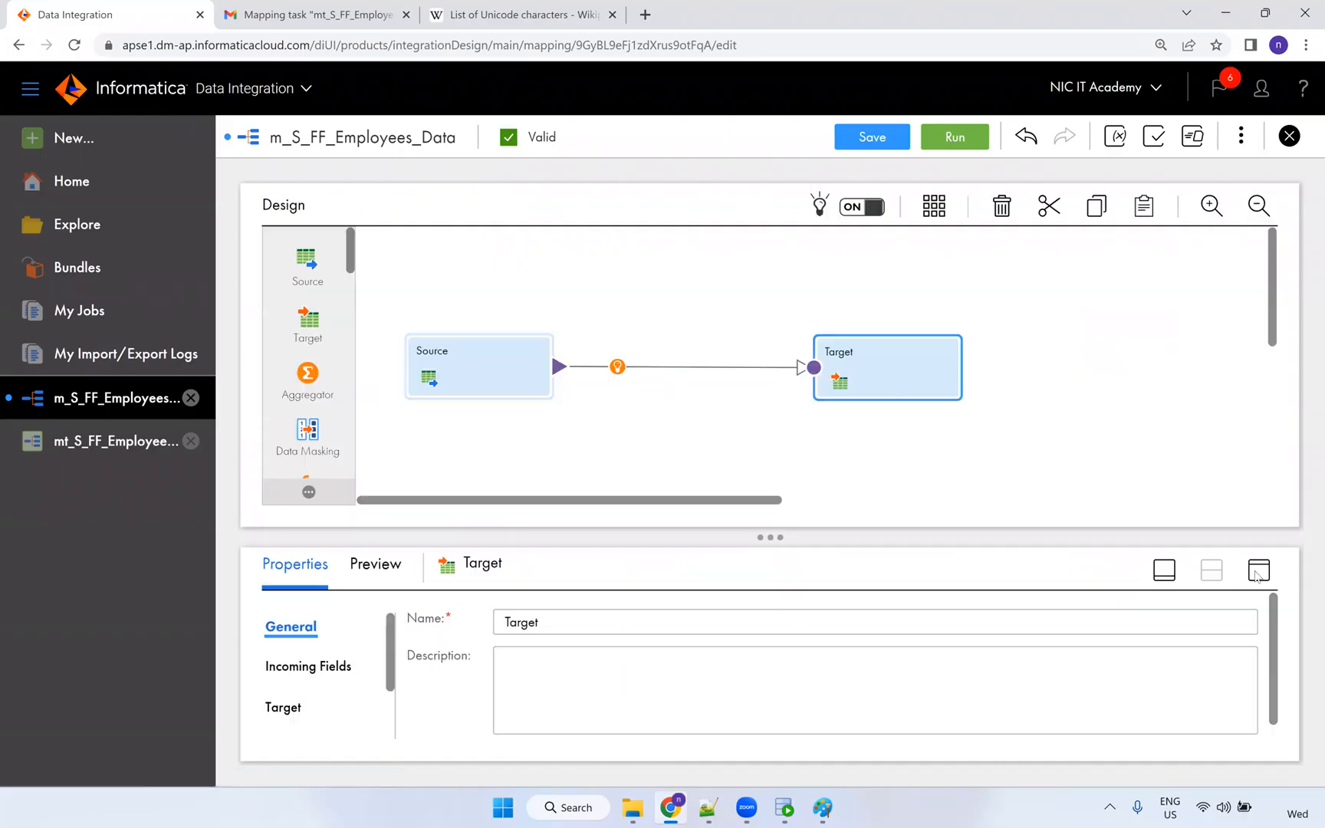
left_click(1258, 571)
left_click(280, 346)
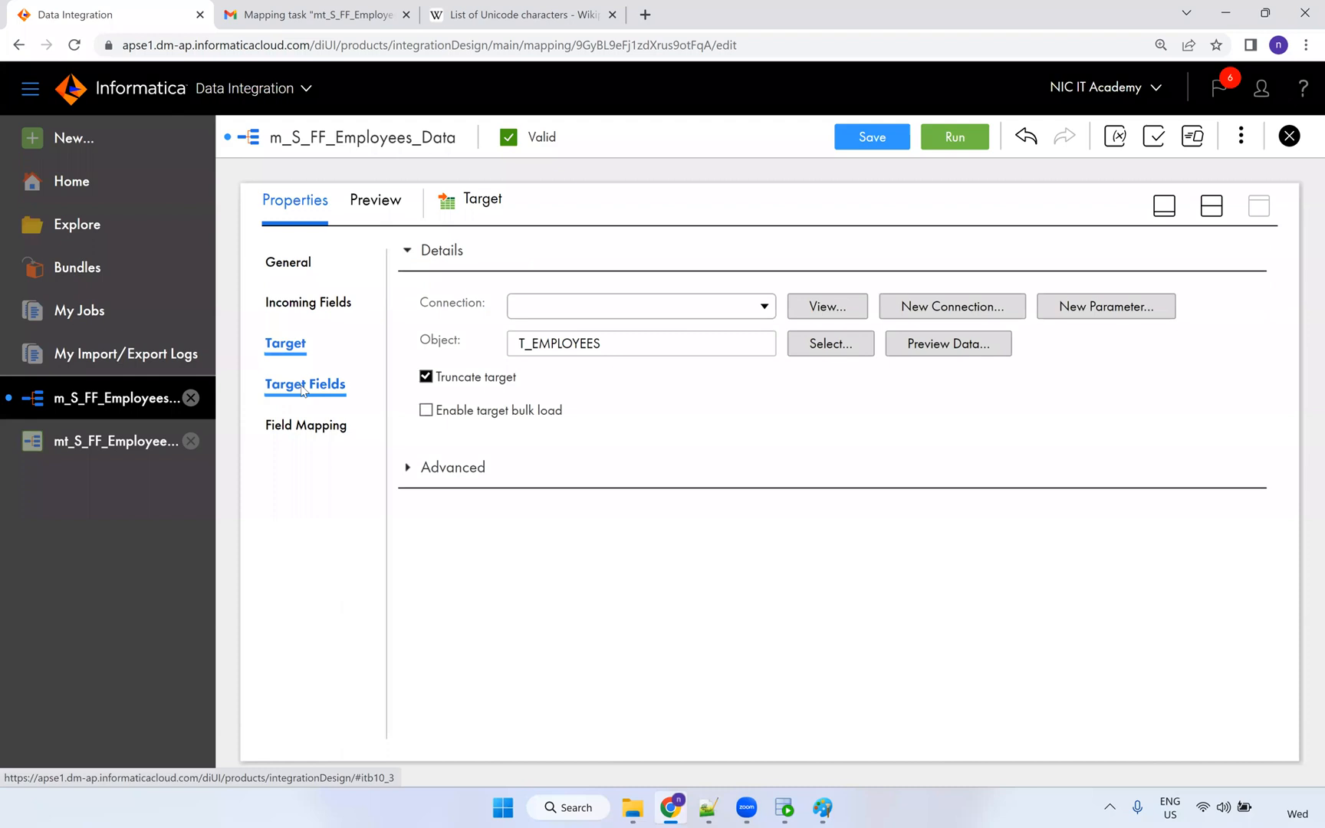
left_click(304, 388)
left_click(778, 399)
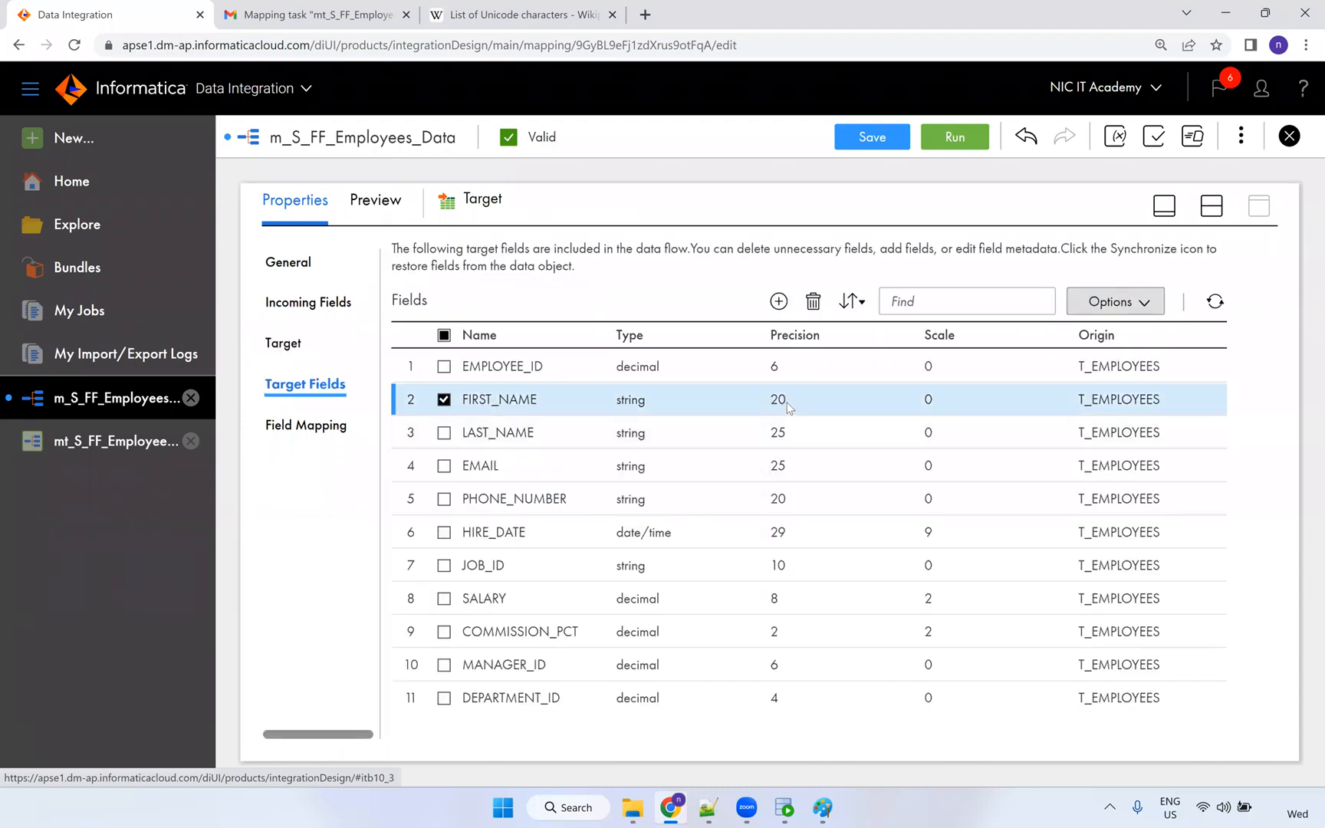
left_click(775, 399)
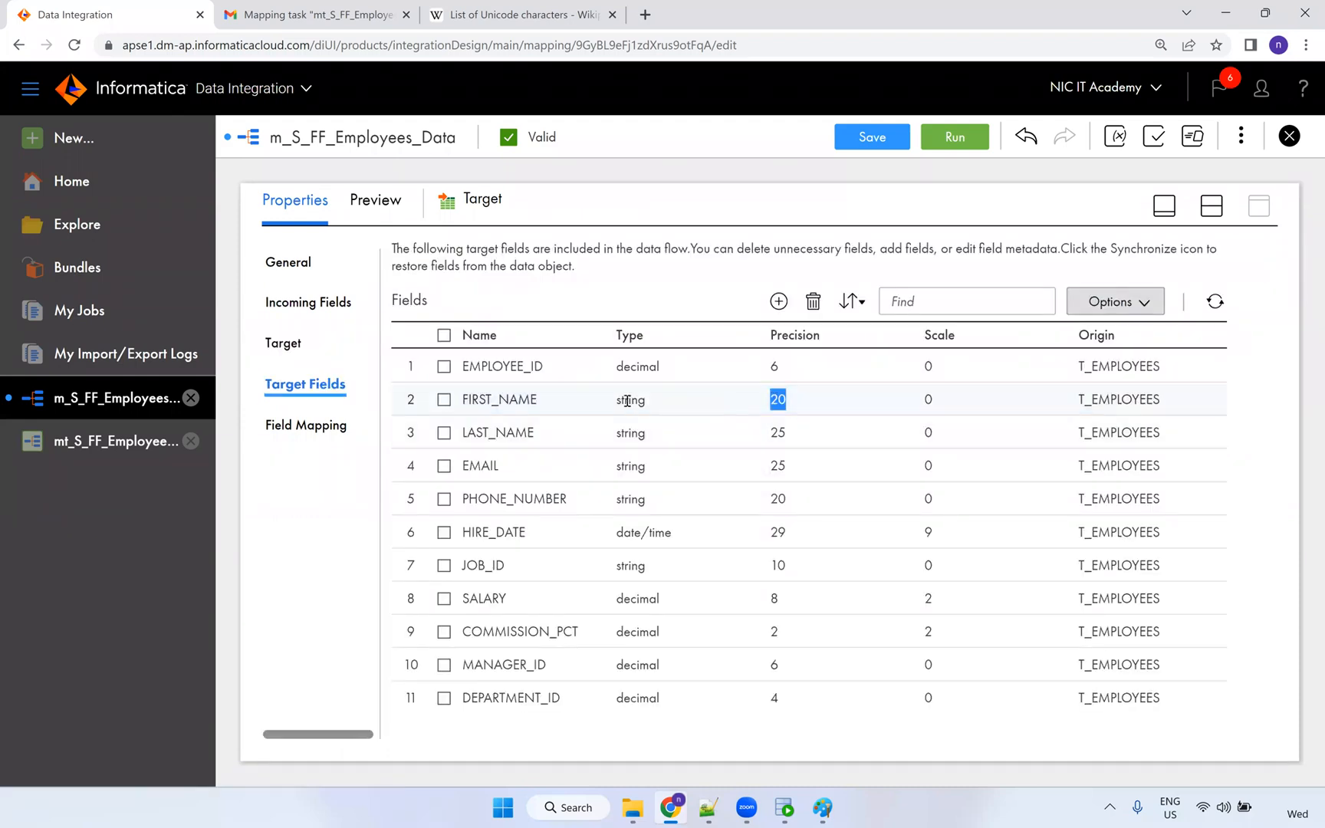
Paste the accented first name ÑiÇ_IT_Ãcâ on a new worksheet line with '--> 20' after it.
left_click(785, 811)
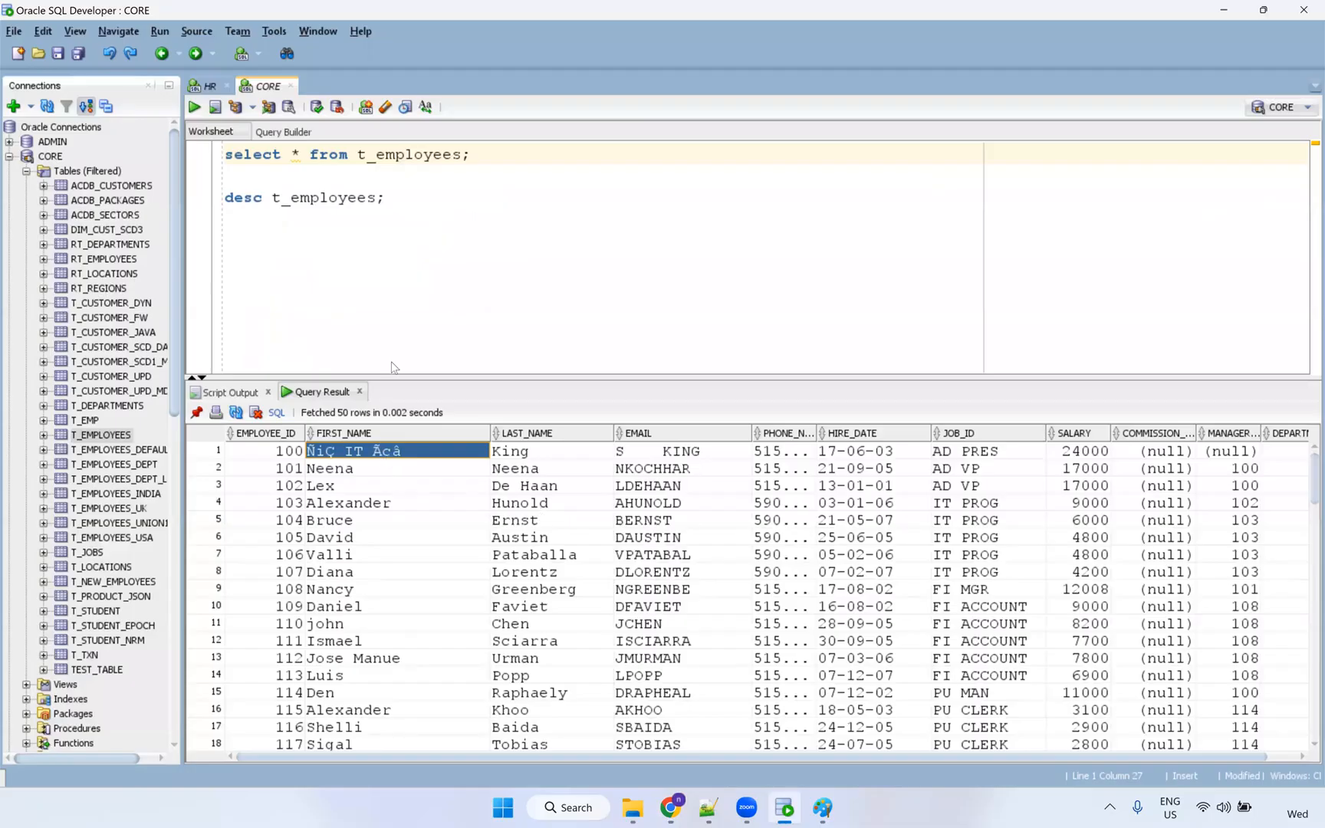
left_click(415, 199)
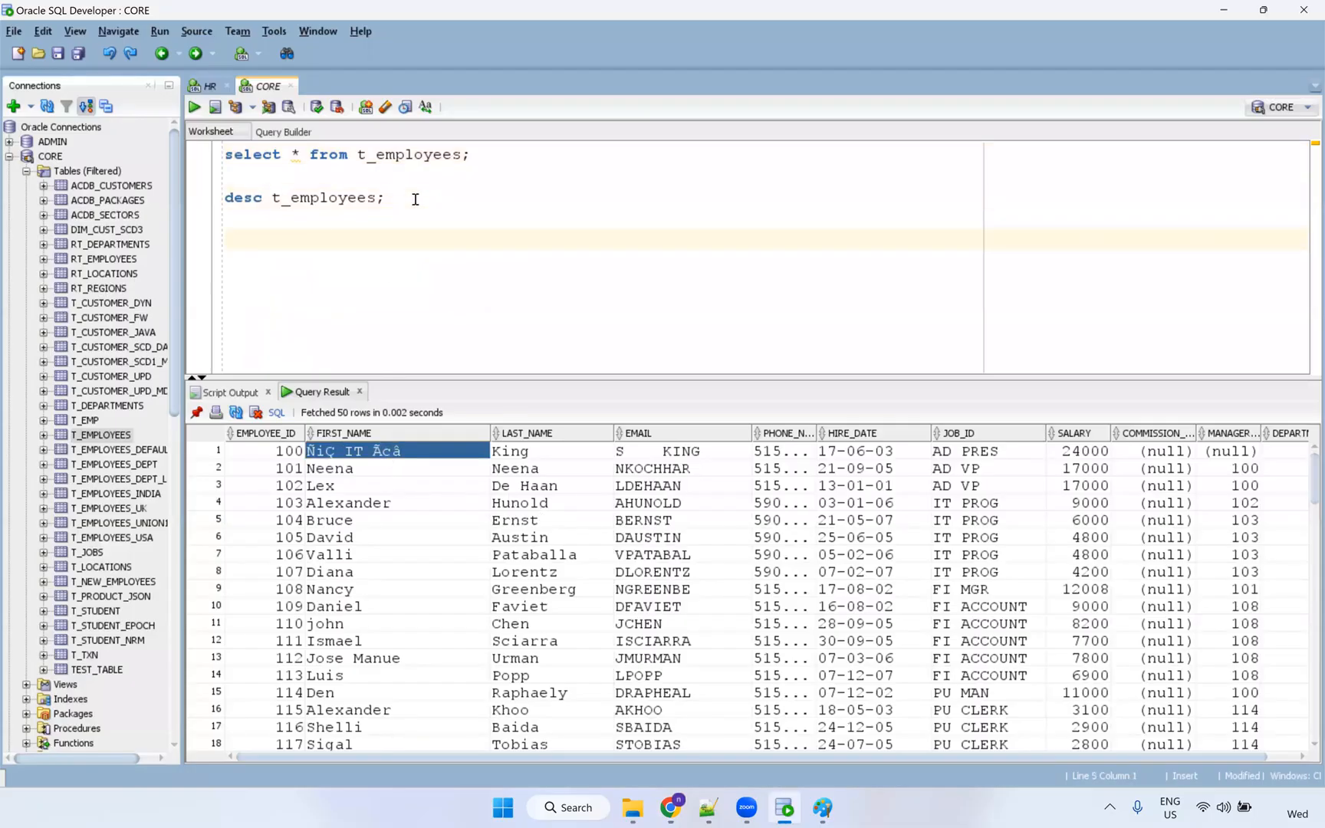
type("Ñiç_IT_Ãcâ")
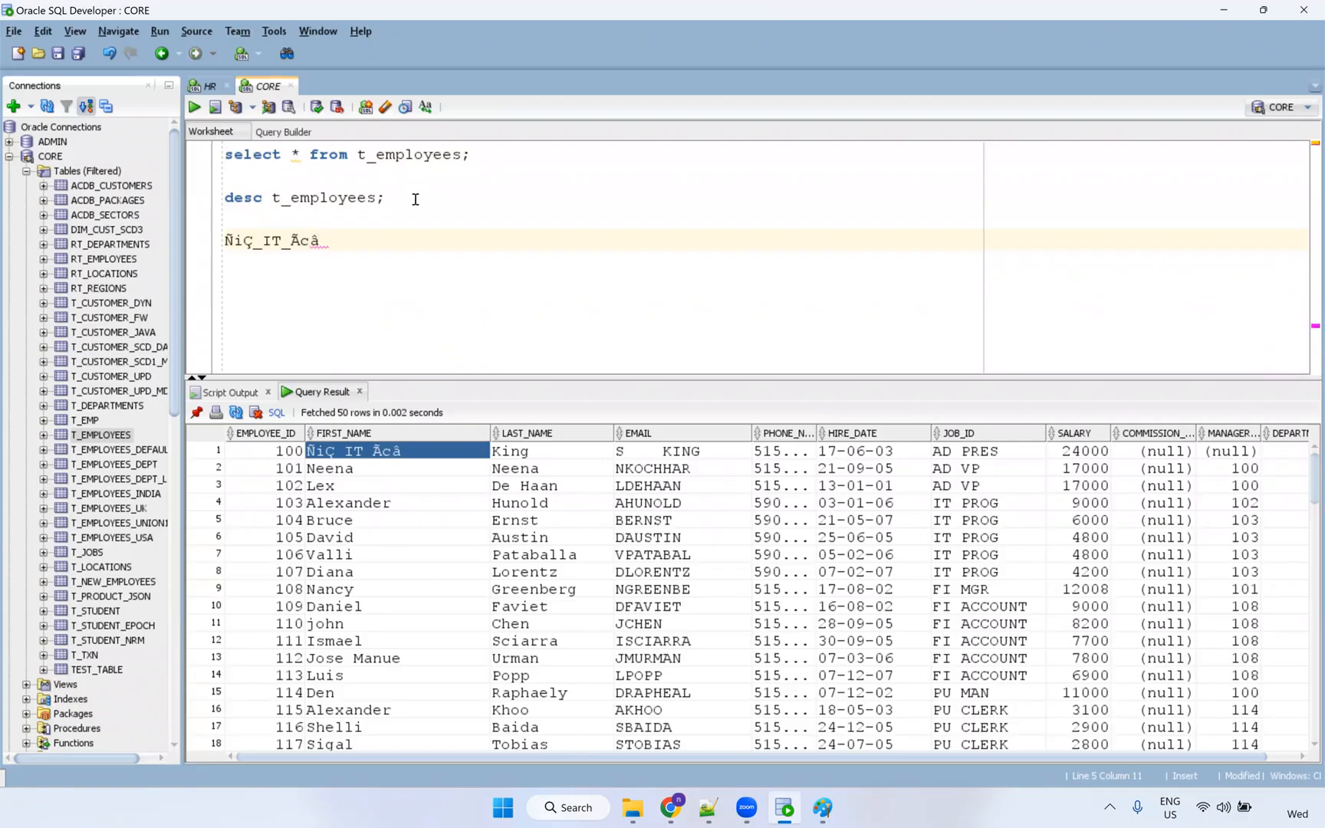
key("shift+Left")
key("shift+Left")
key("shift+Left")
key("shift+Left")
key("shift+Left")
key("shift+Left")
key("shift+Left")
key("shift+Left")
key("shift+Left")
key("shift+Left")
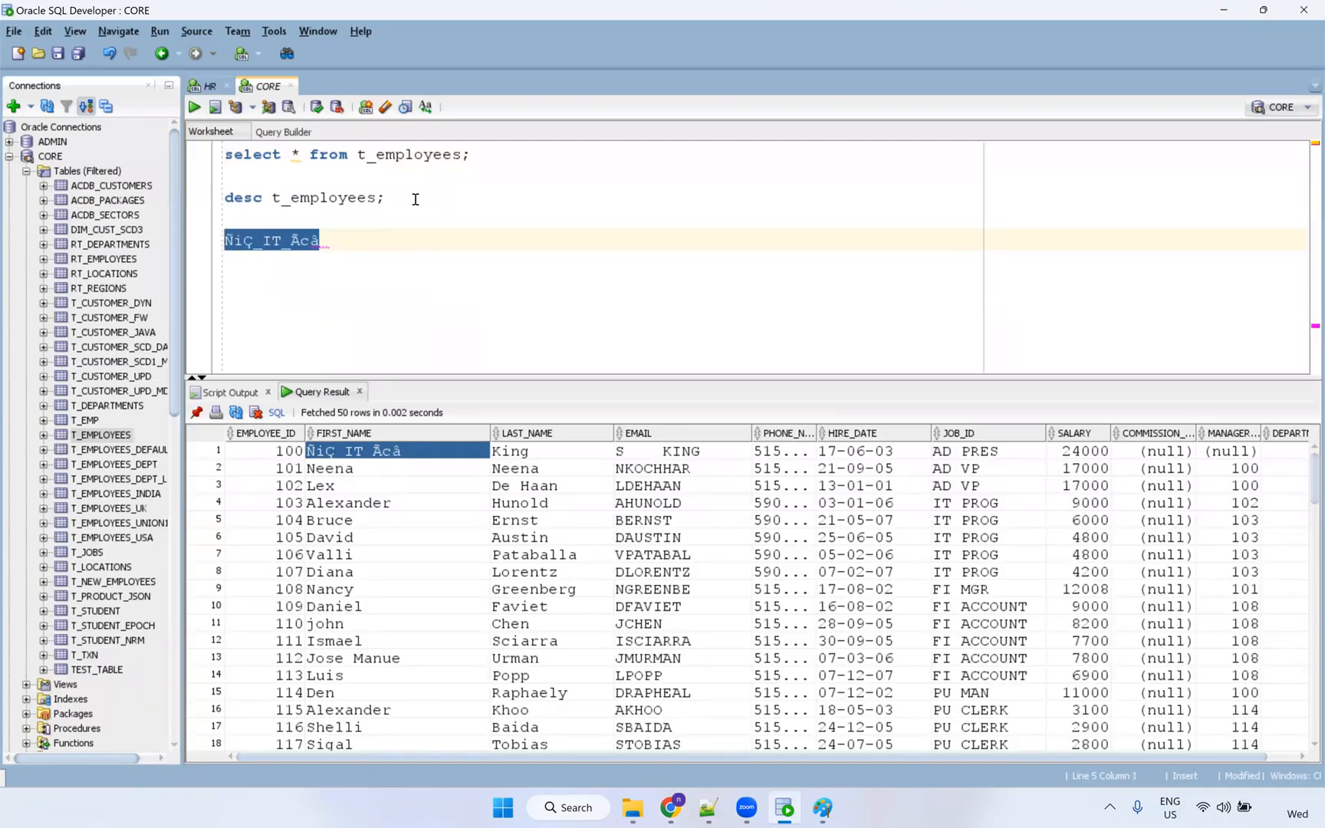
left_click(340, 239)
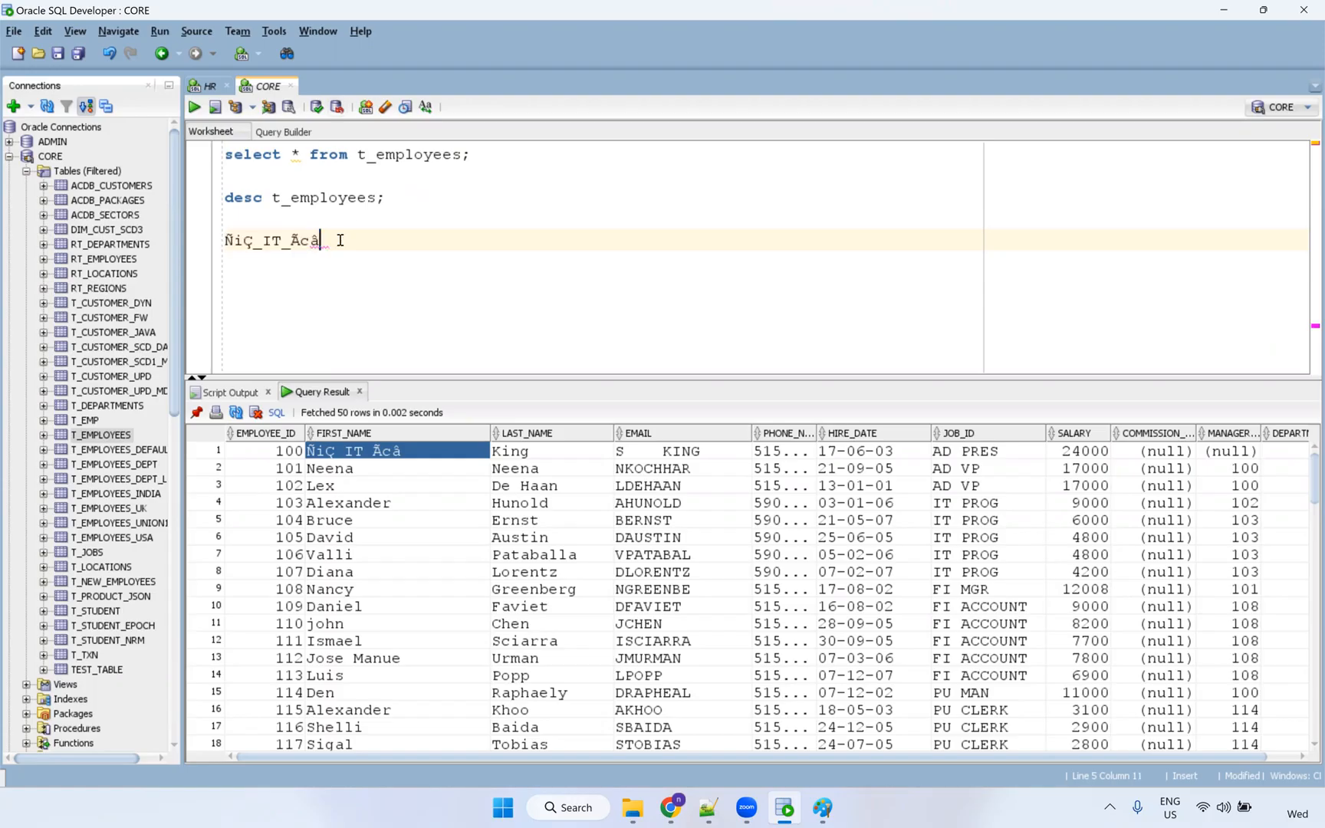
type("--> 20")
Select the name's characters to count its length before going back to the browser.
key("shift+Left")
key("shift+Left")
key("shift+Left")
key("shift+Left")
key("shift+Left")
key("shift+Left")
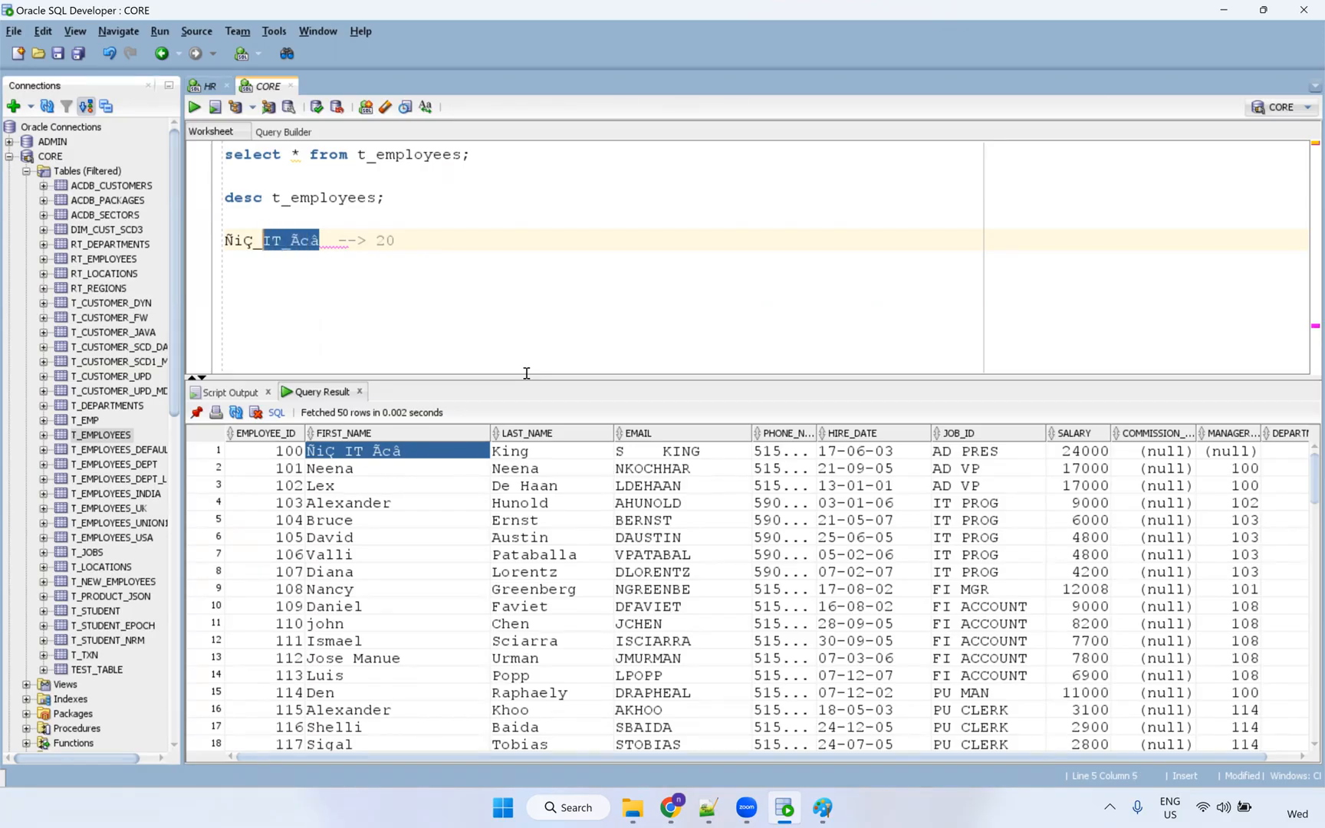
key("shift+Left")
key("shift+Left")
key("shift+Left")
key("shift+Left")
key("shift+Left")
left_click(671, 808)
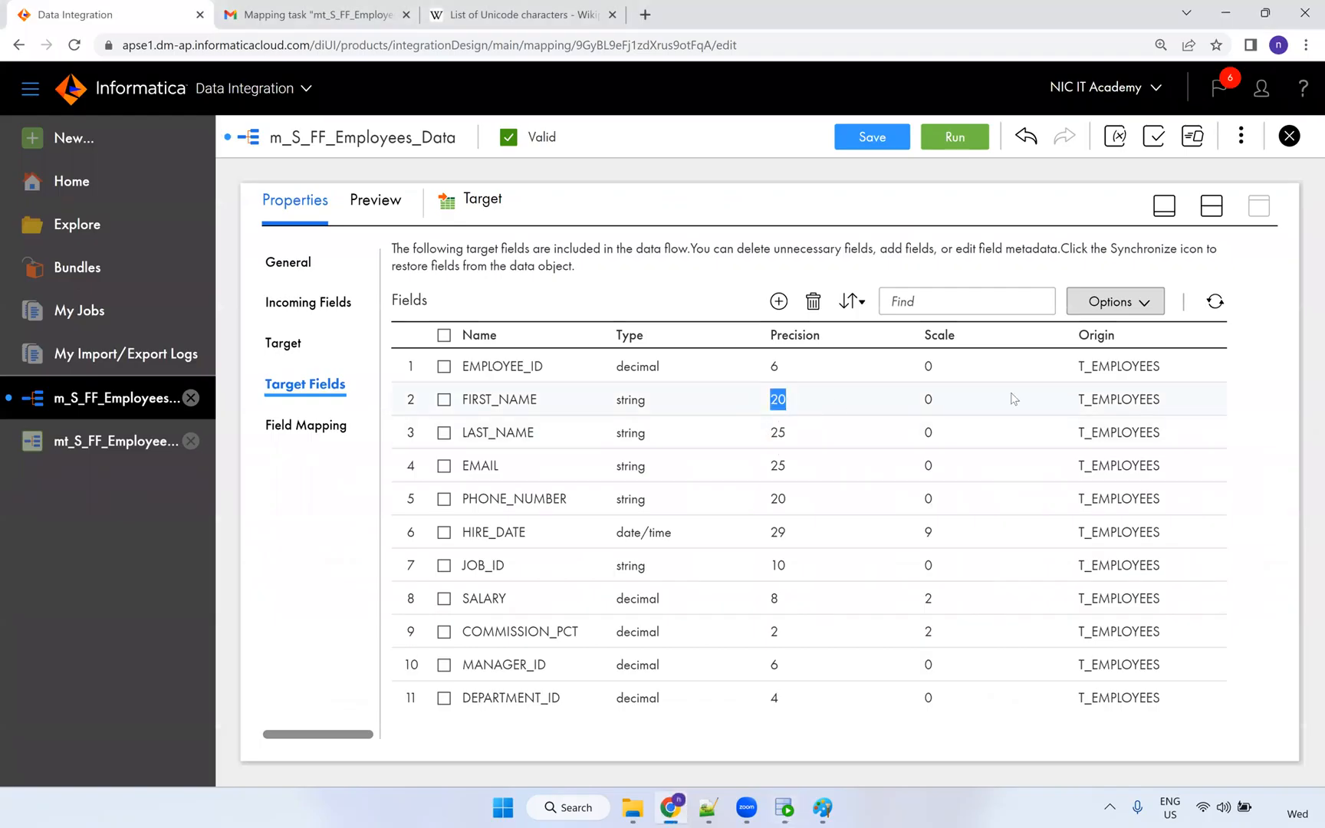
Set target FIRST_NAME precision to 100, save the mapping, and open the mt_S_FF_Employees_Data task.
left_click(1145, 303)
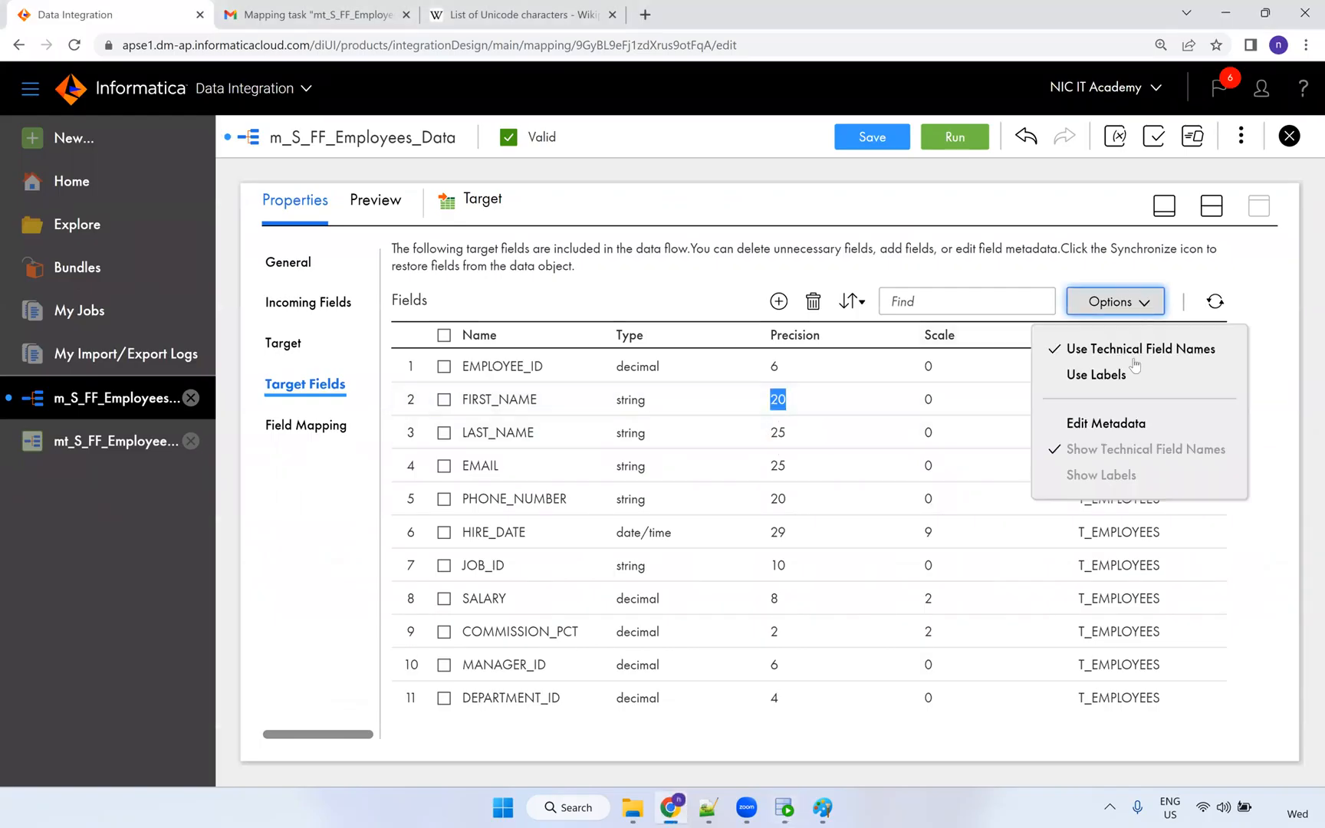
left_click(1127, 422)
left_click(833, 420)
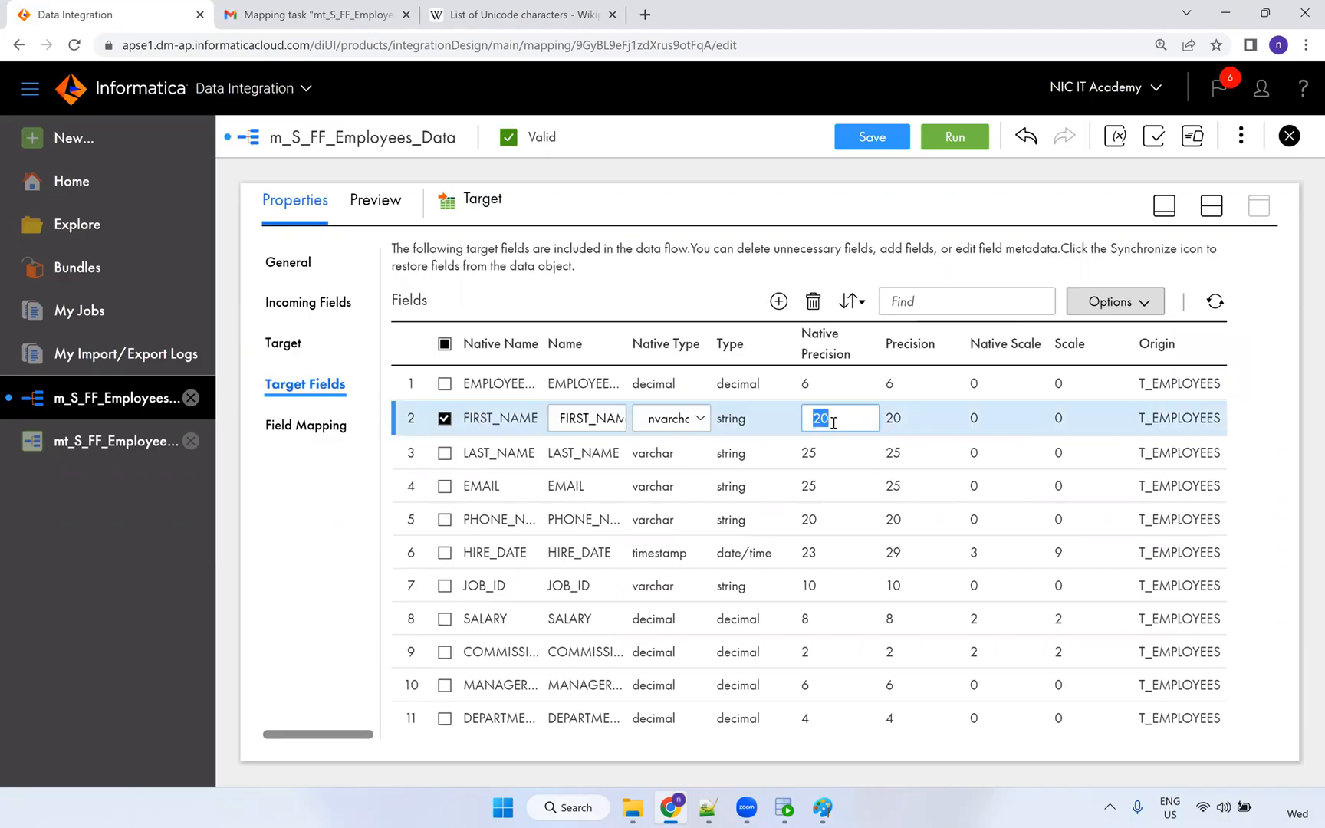
type("100")
key("Return")
left_click(870, 138)
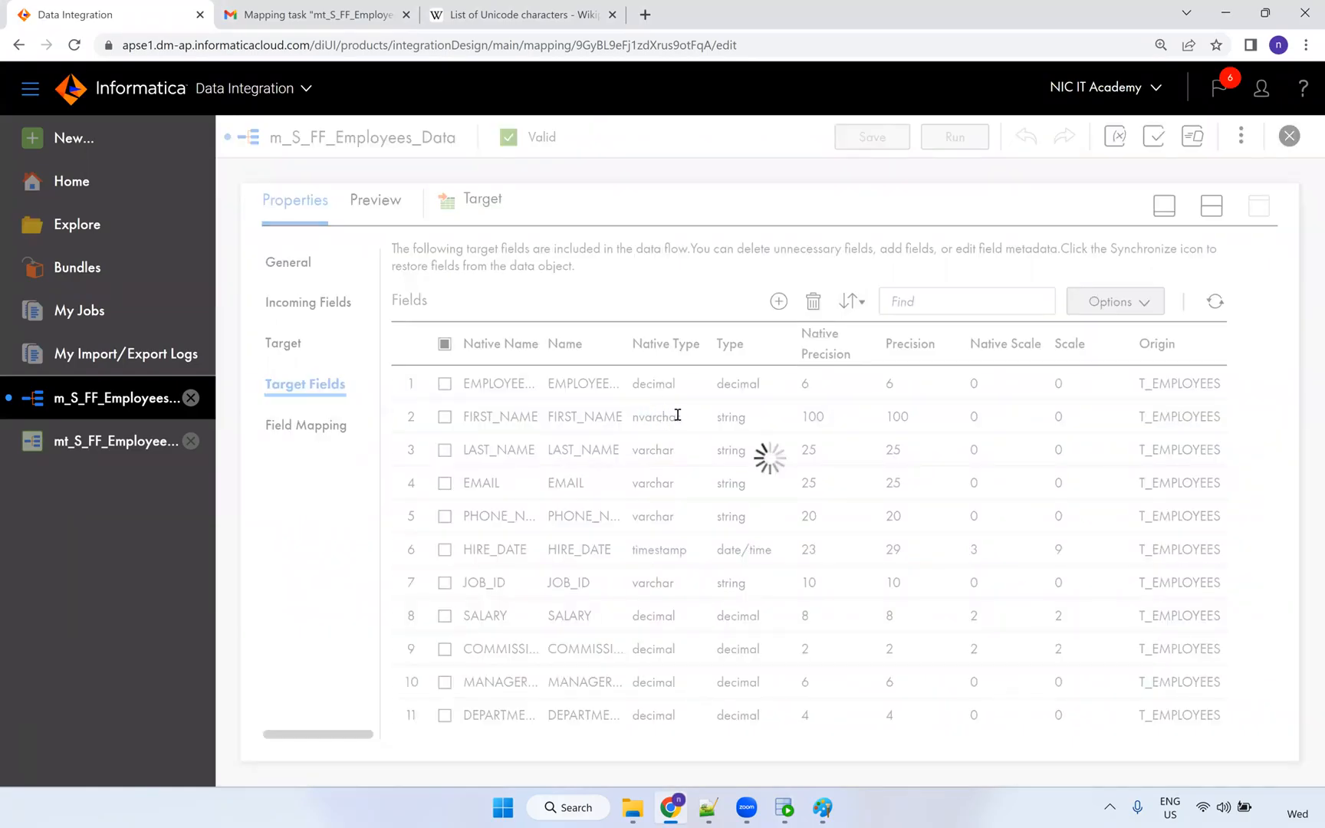
left_click(127, 439)
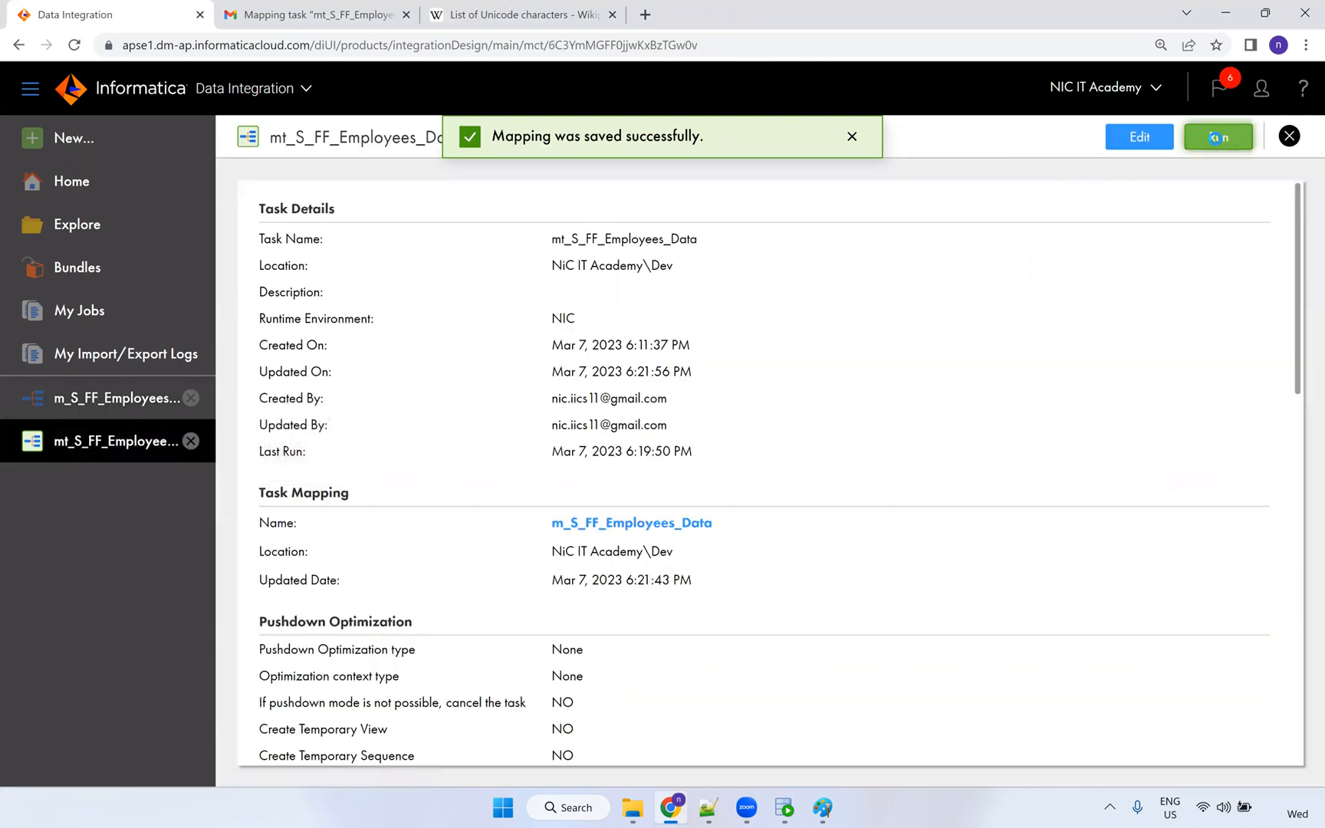
Run mt_S_FF_Employees_Data, re-save it via Edit and Finish, and retry; both runs are rejected.
left_click(1212, 138)
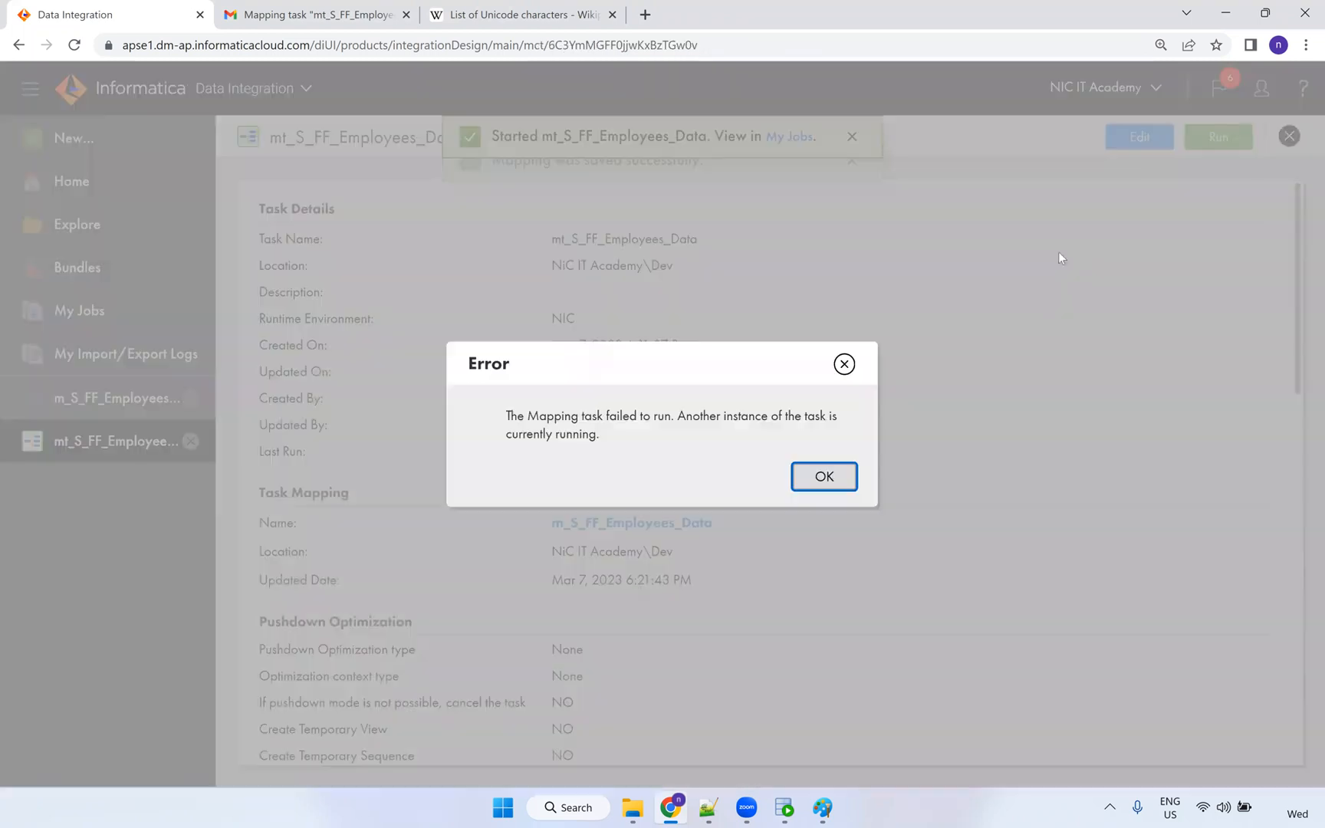
left_click(844, 363)
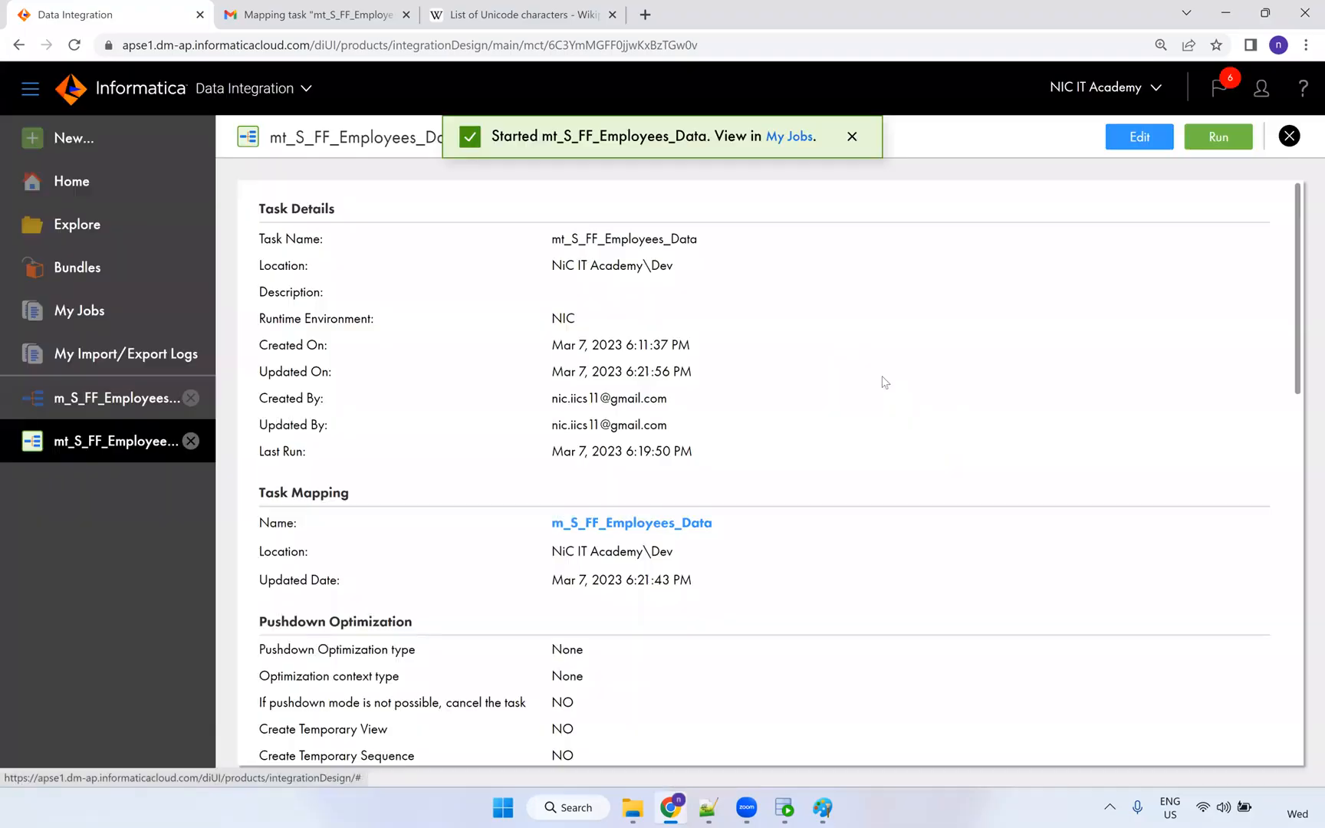
left_click(1138, 137)
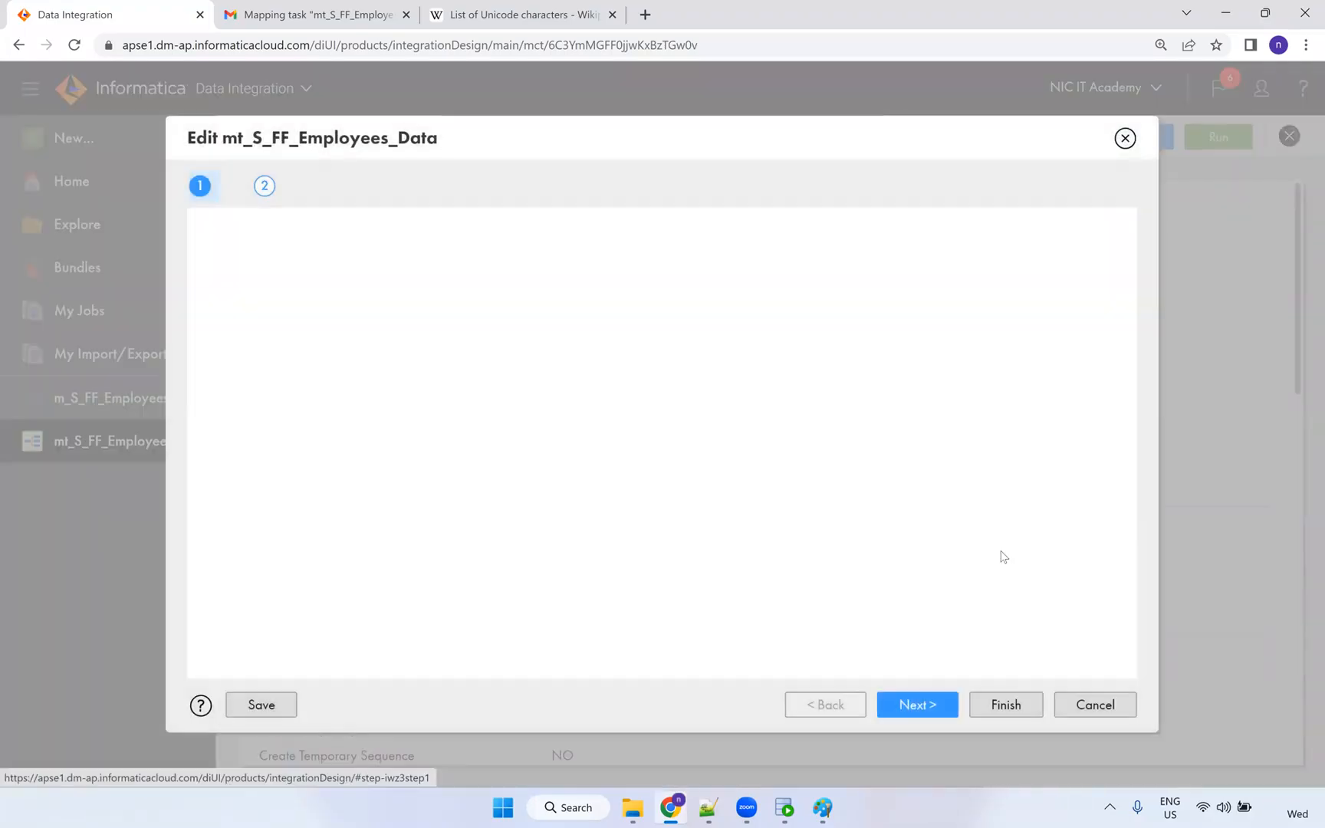
left_click(972, 718)
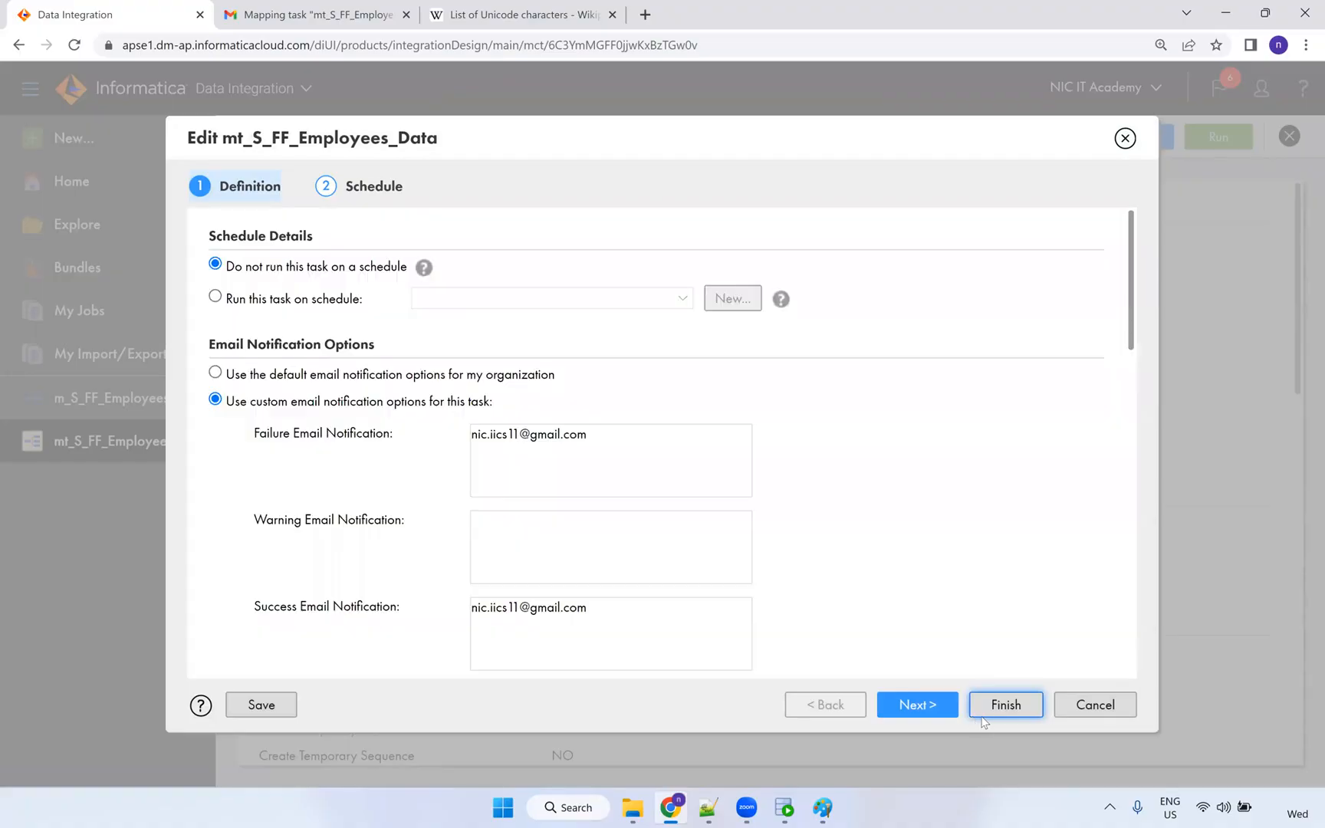
left_click(997, 711)
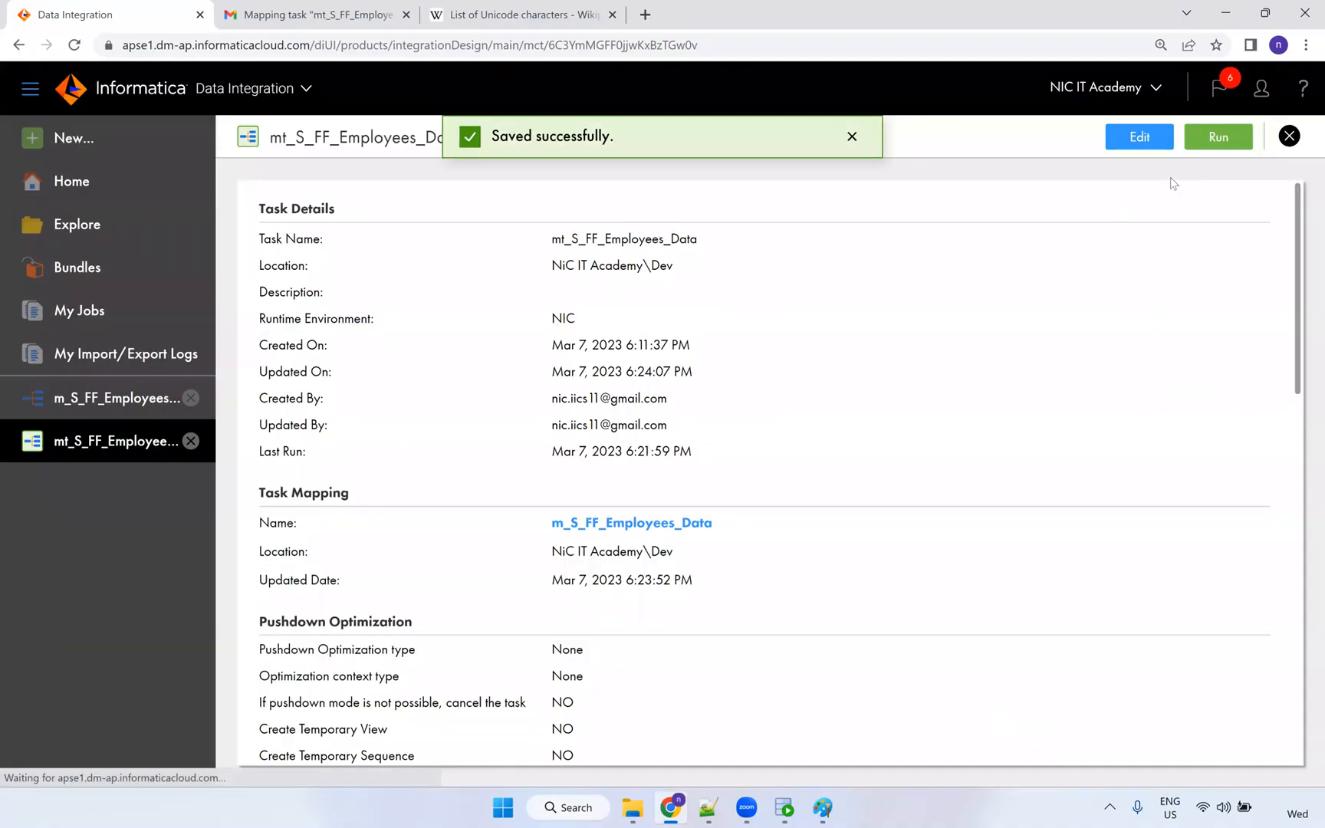
left_click(1202, 142)
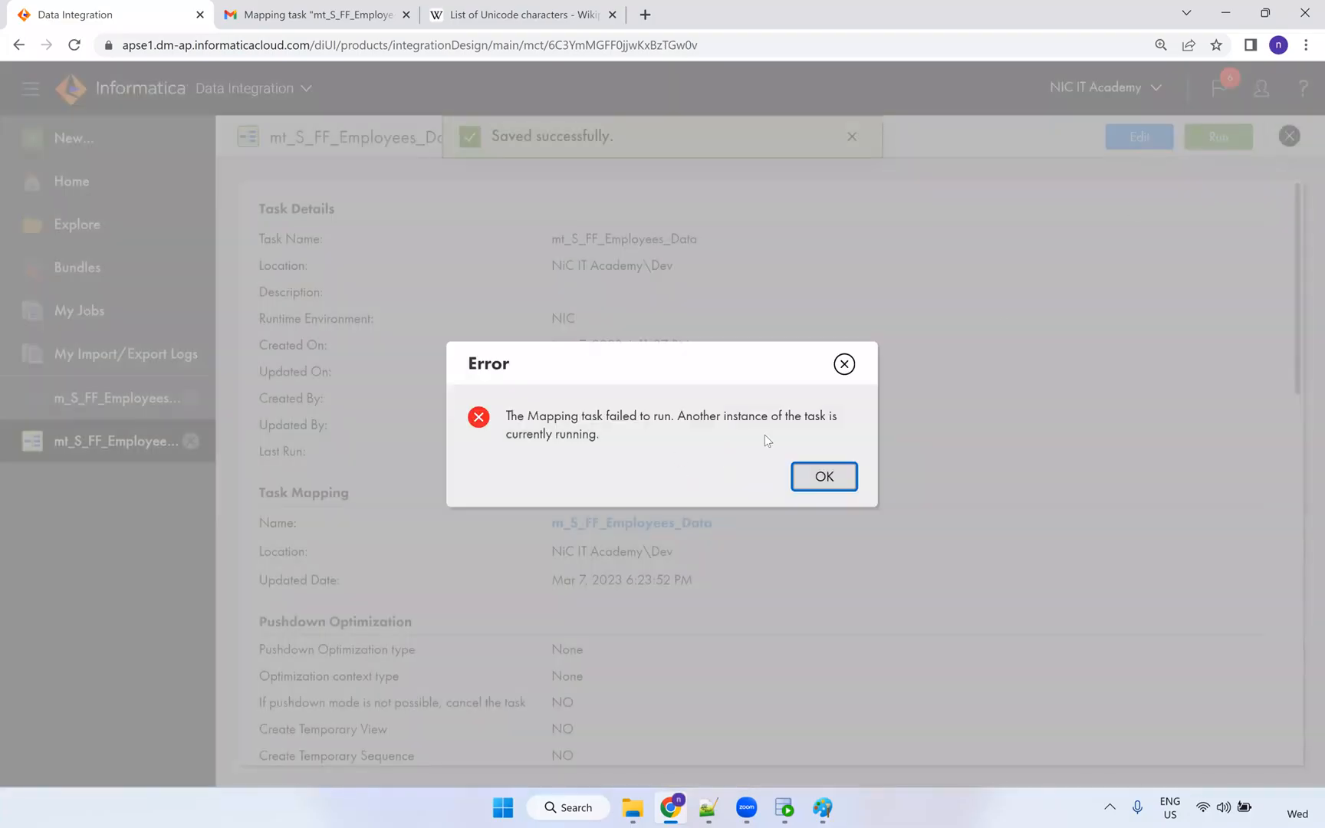
left_click(843, 364)
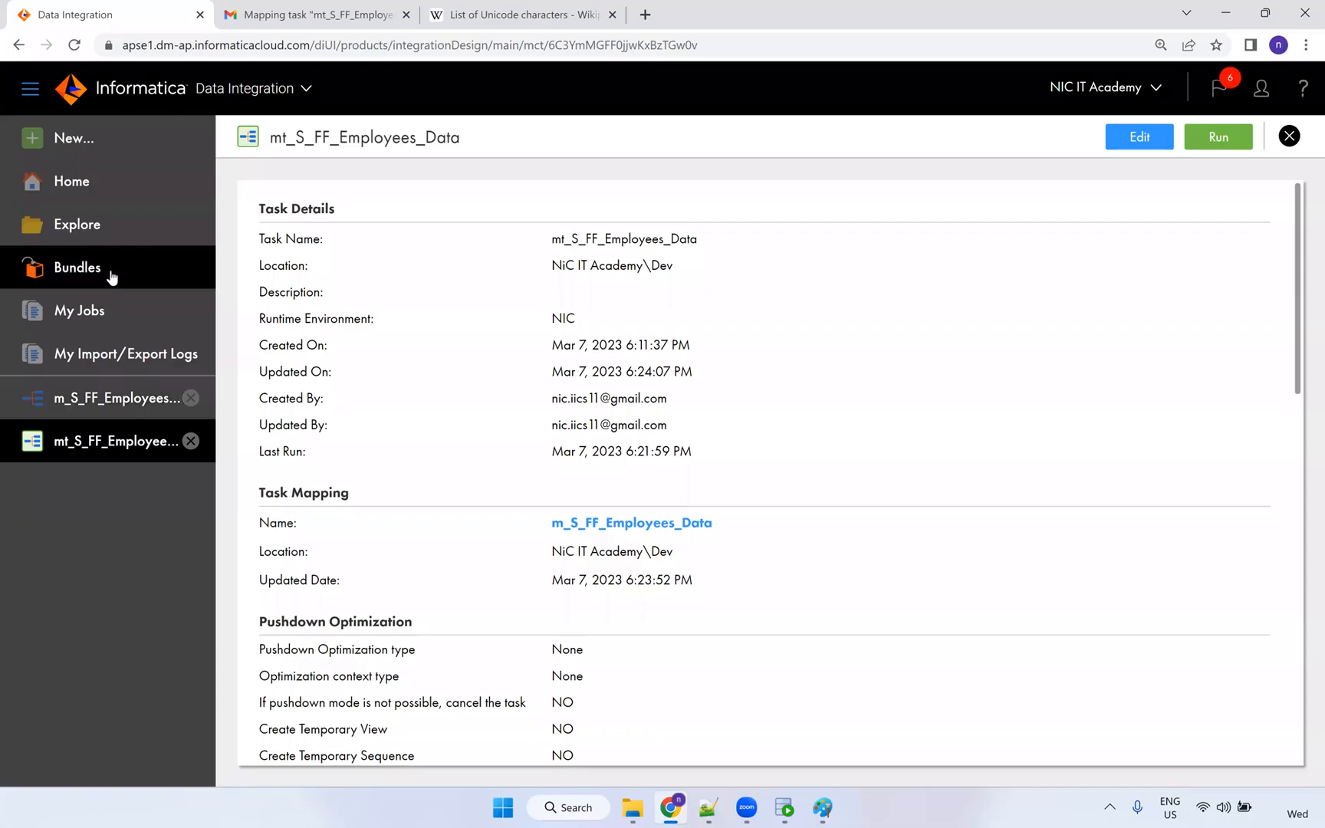
Restart the failed mt_S_FF_Employees_Data-7 run from My Jobs.
left_click(90, 311)
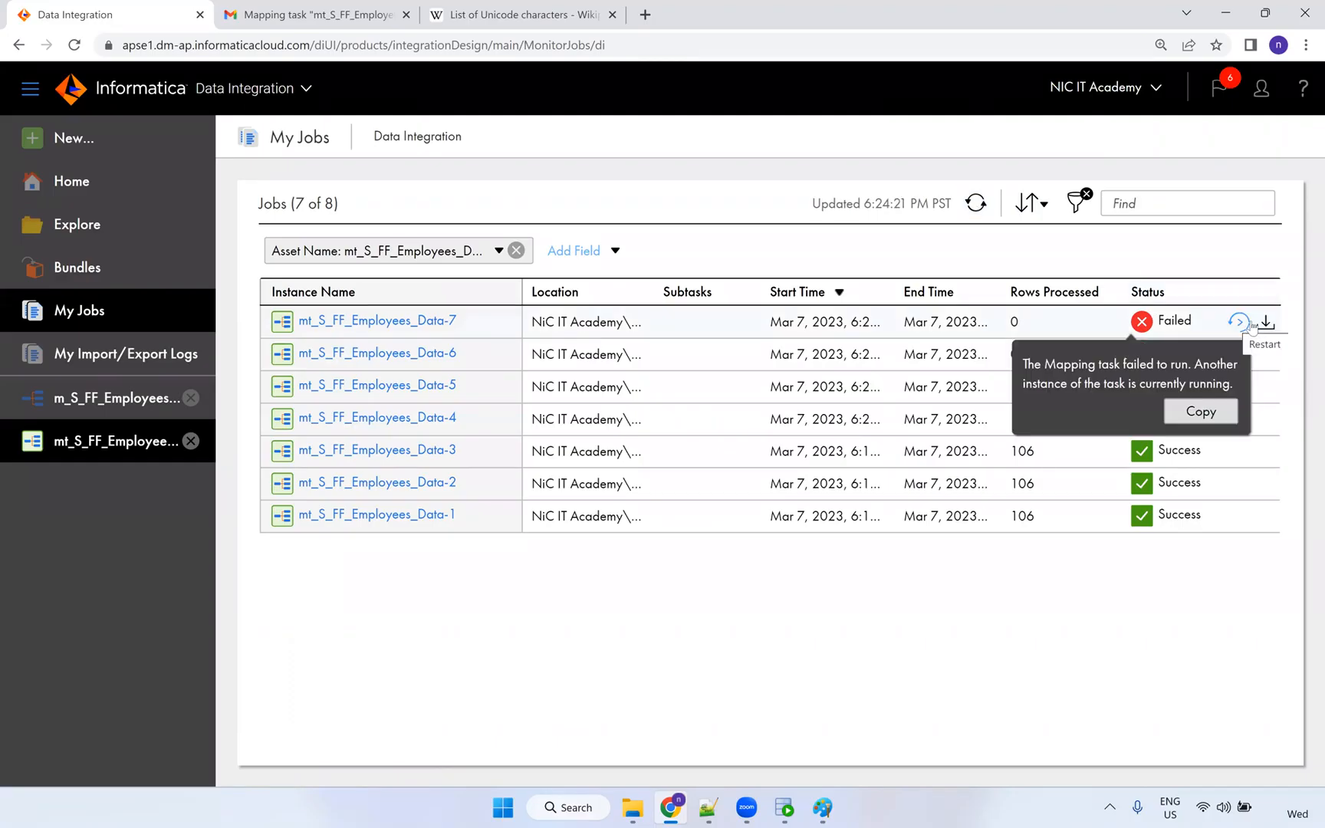
left_click(1242, 322)
left_click(722, 477)
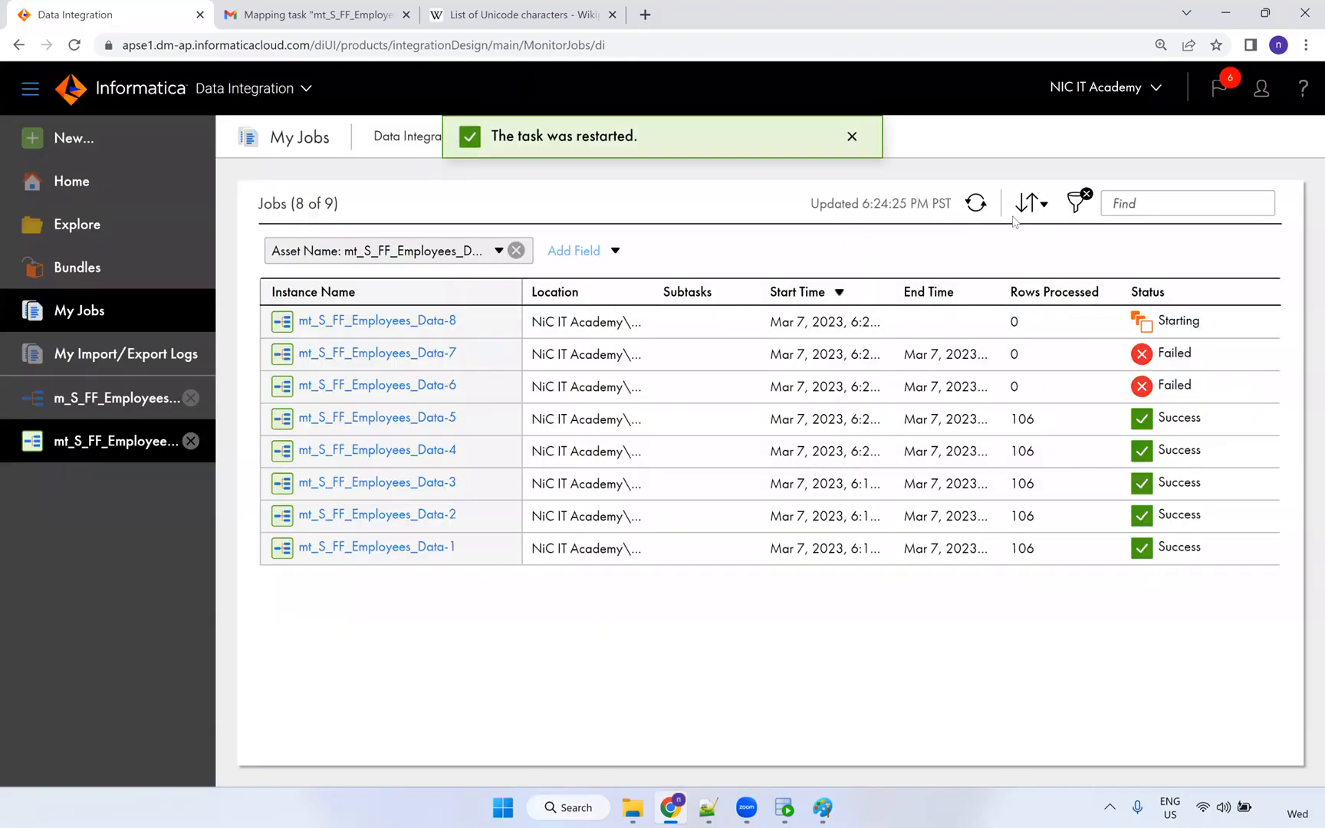
Refresh the job list until run Data-8 shows Success with 106 rows processed.
left_click(972, 205)
left_click(974, 207)
left_click(976, 207)
left_click(977, 207)
left_click(978, 207)
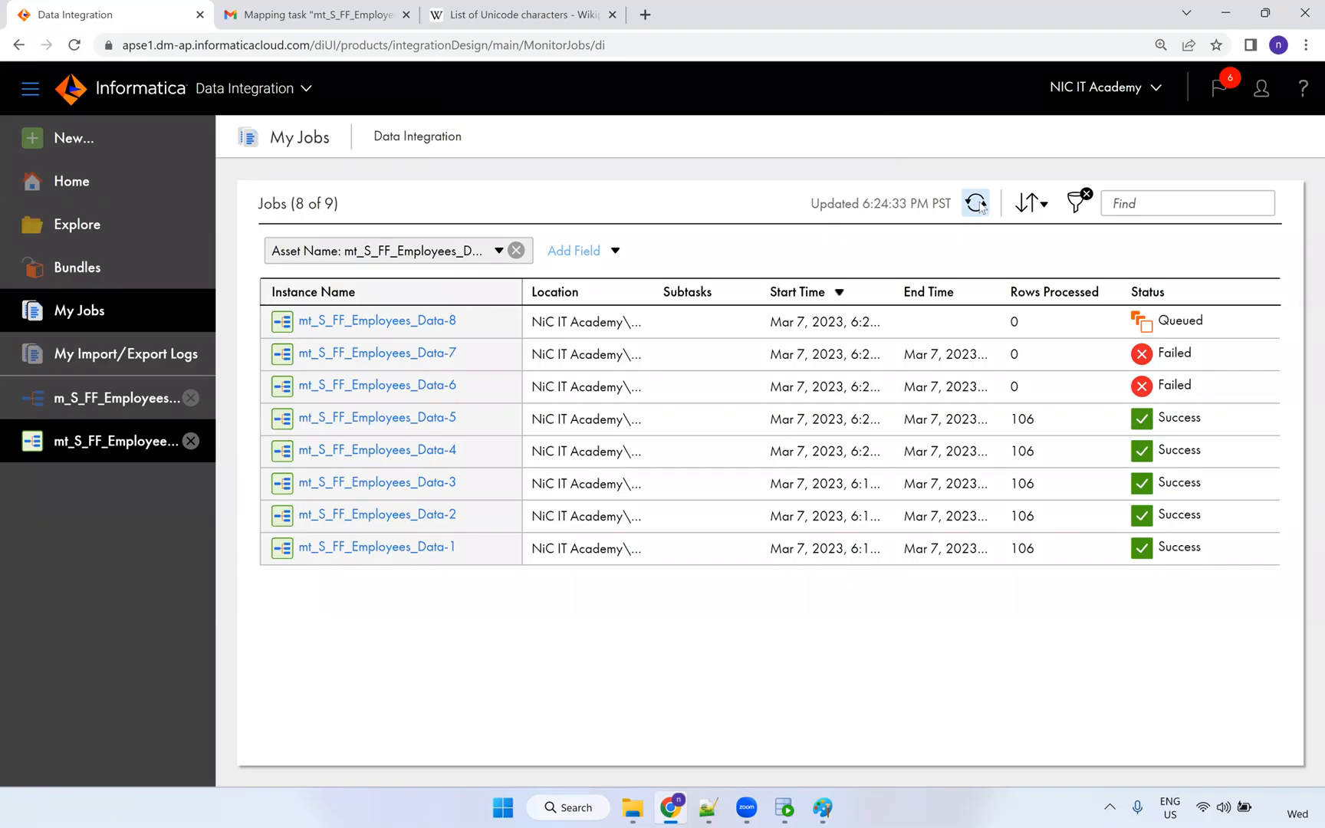
left_click(980, 207)
left_click(980, 206)
left_click(981, 207)
left_click(980, 206)
left_click(979, 206)
left_click(980, 206)
left_click(977, 203)
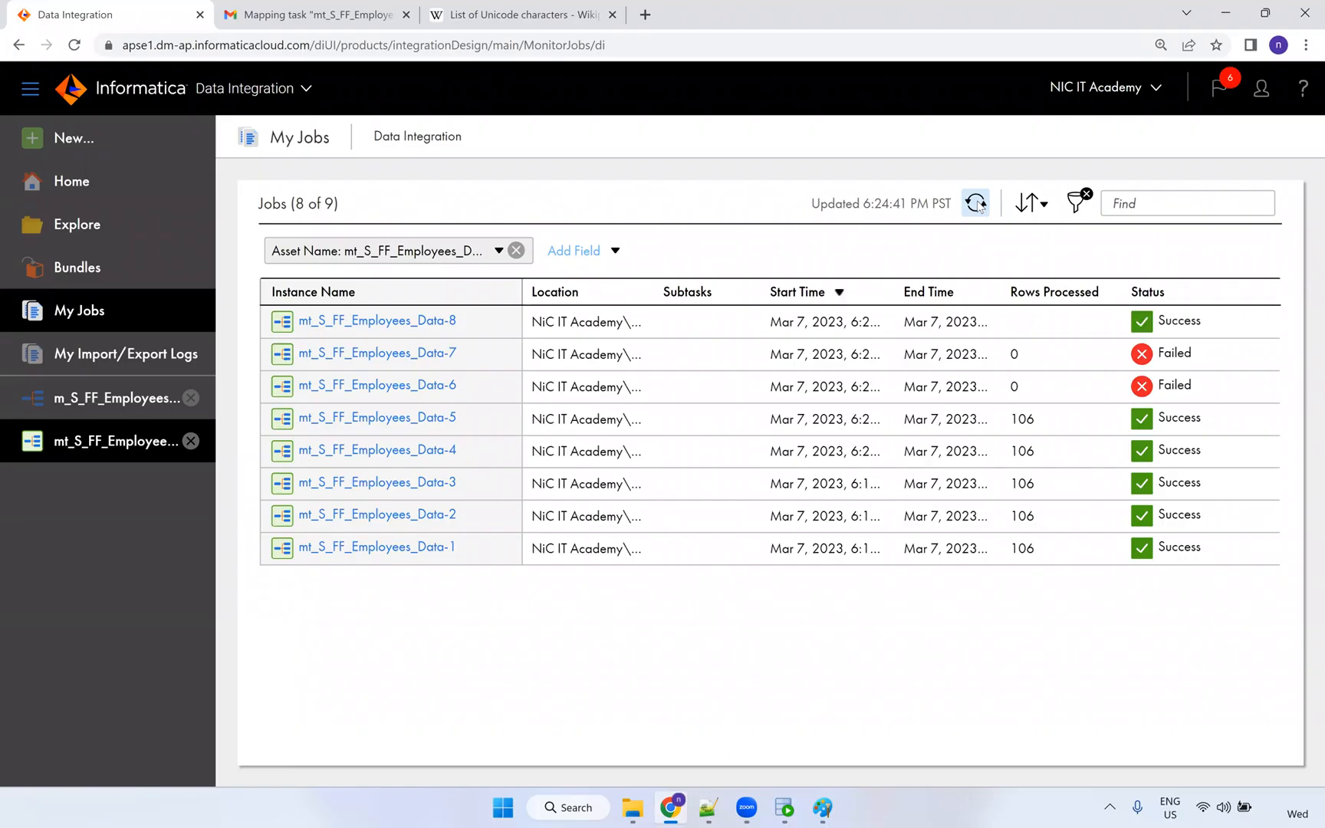
left_click(979, 206)
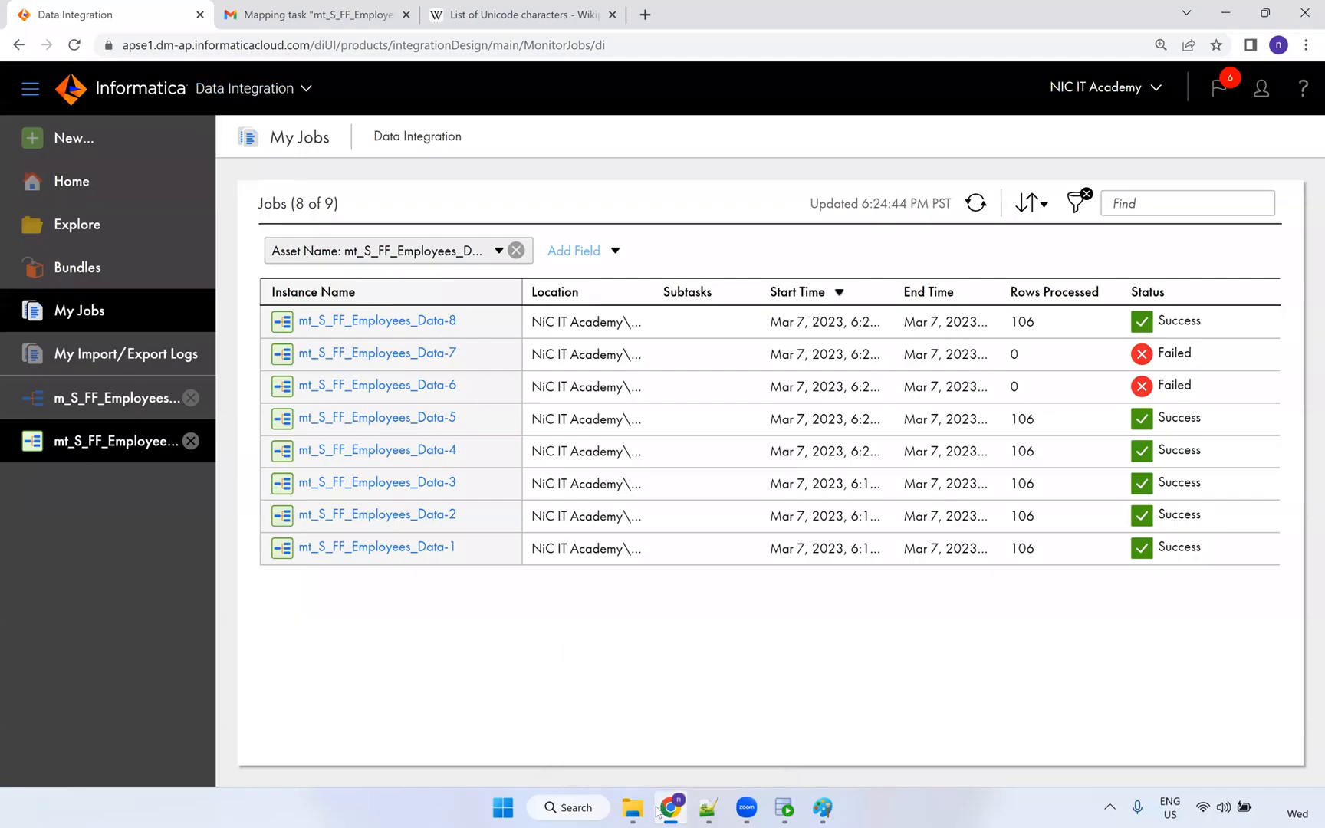
Re-run the T_EMPLOYEES select and check row 1's first name ÑiÇ IT Ãcâdemy©.
left_click(783, 807)
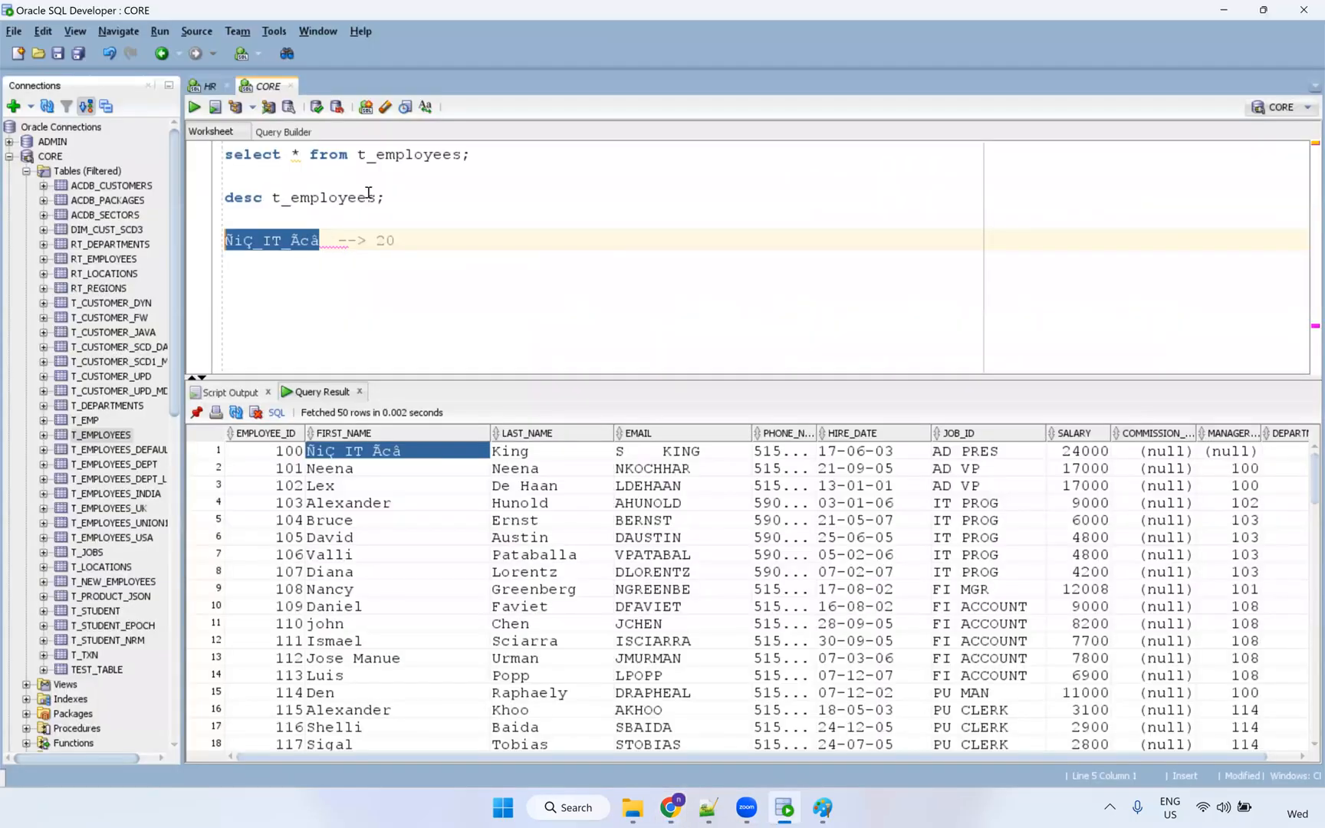
left_click(379, 158)
key("ctrl+Return")
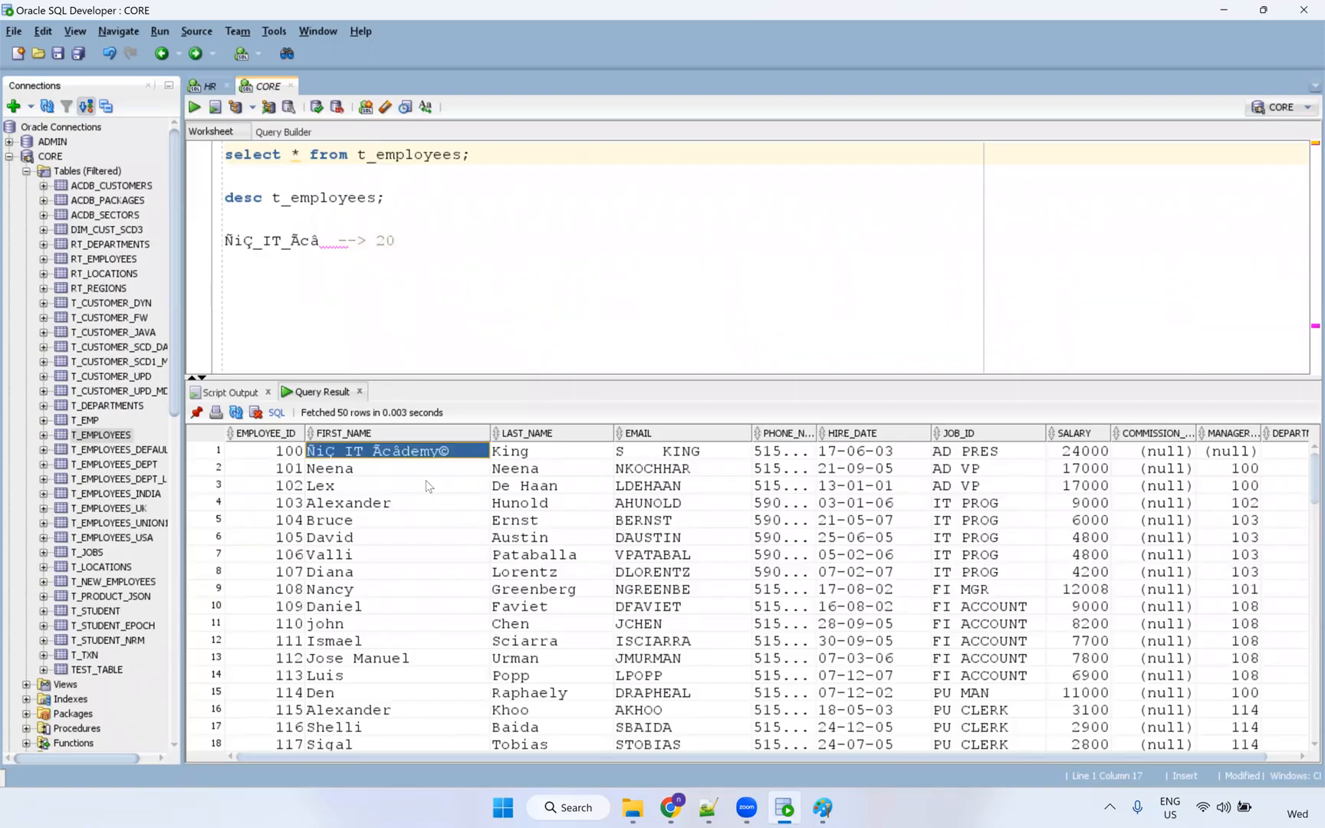
key("Down")
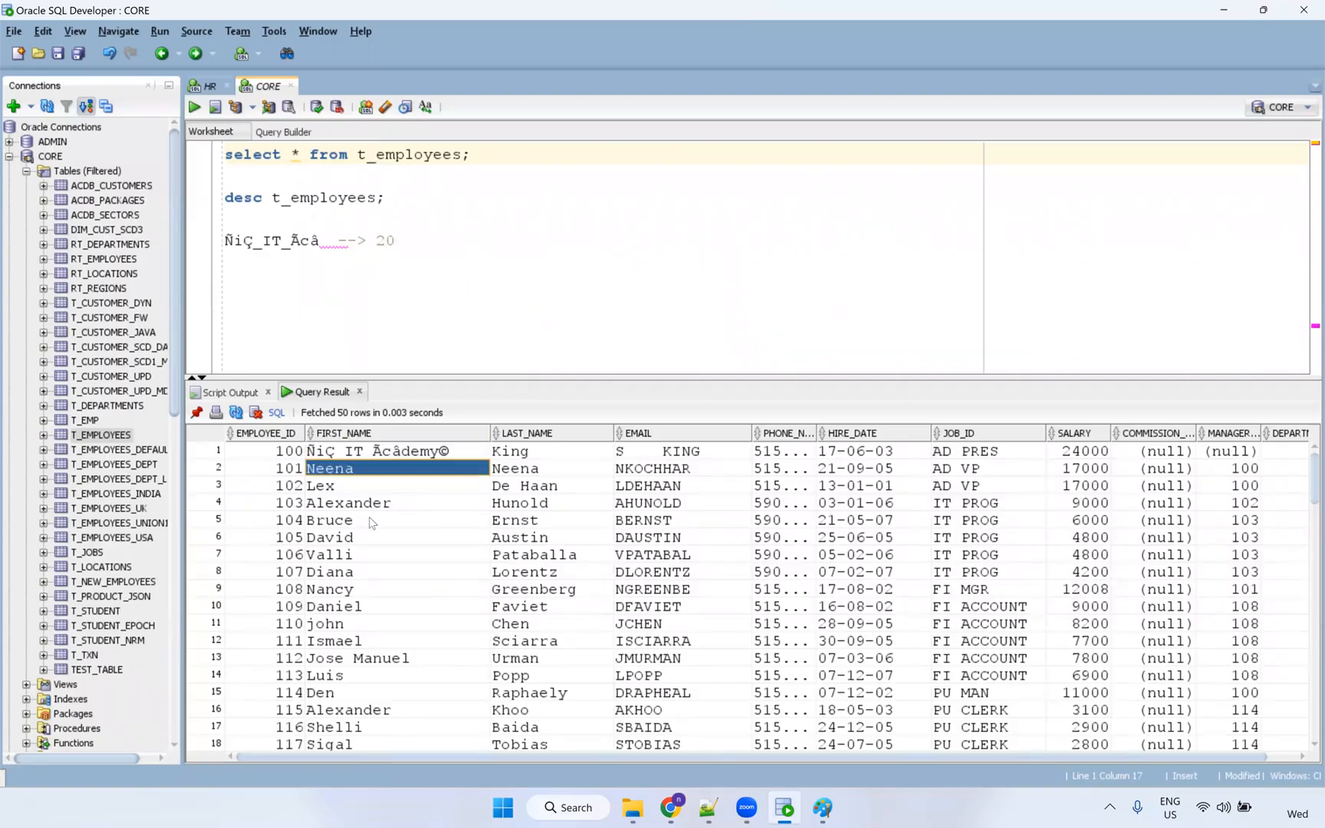
left_click(368, 488)
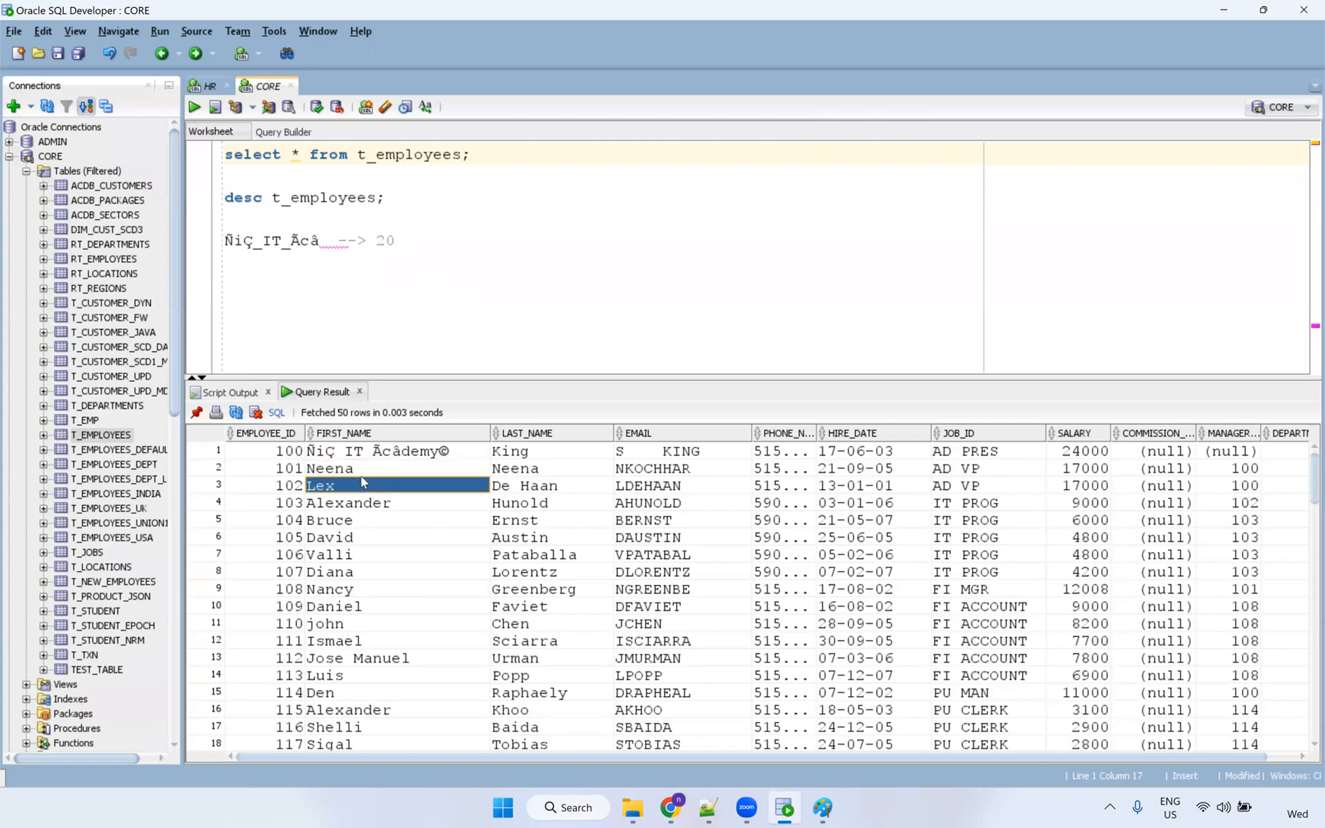
left_click(365, 455)
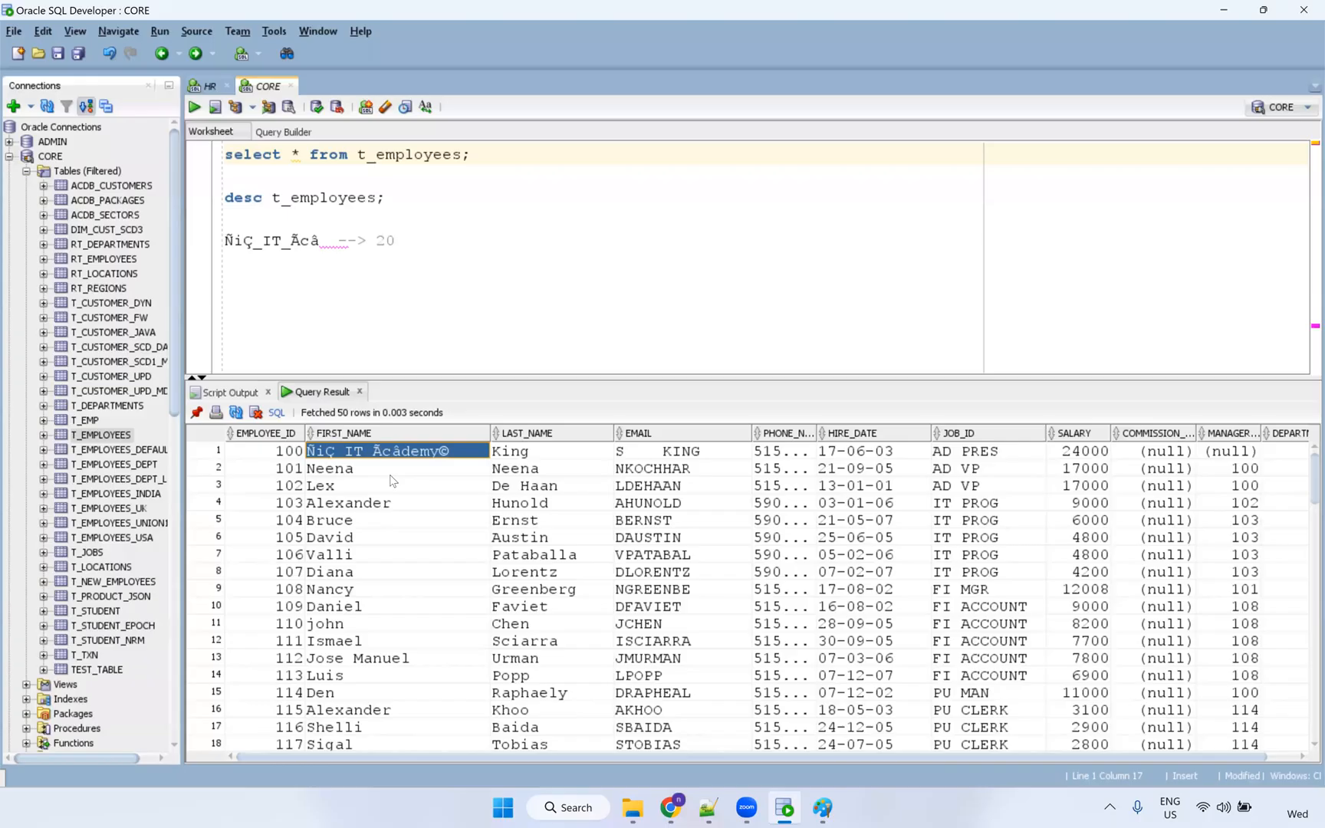
Review further FIRST_NAME values such as row 7, then bring up S_FF_Employees.csv in Notepad++.
left_click(377, 154)
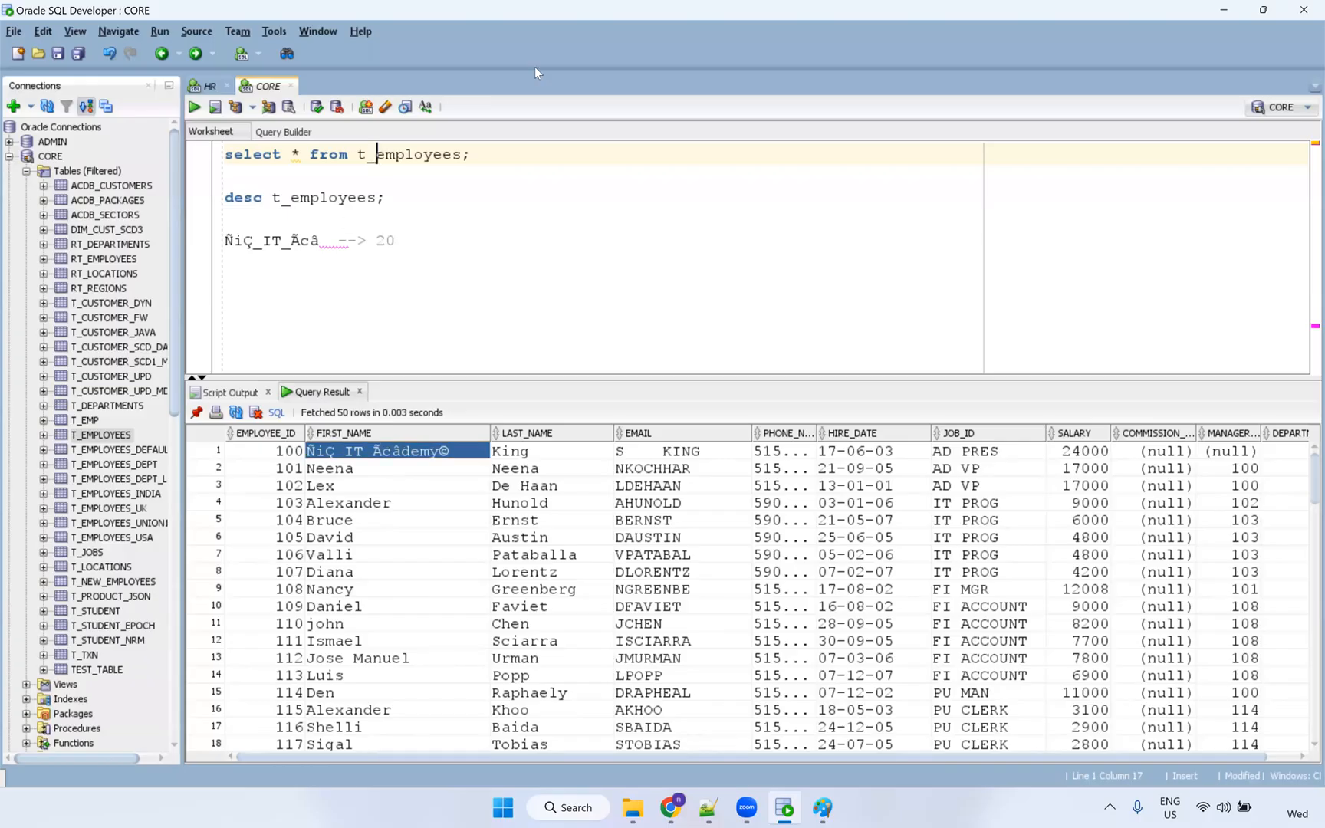
key("alt+Tab")
left_click(458, 281)
left_click(438, 554)
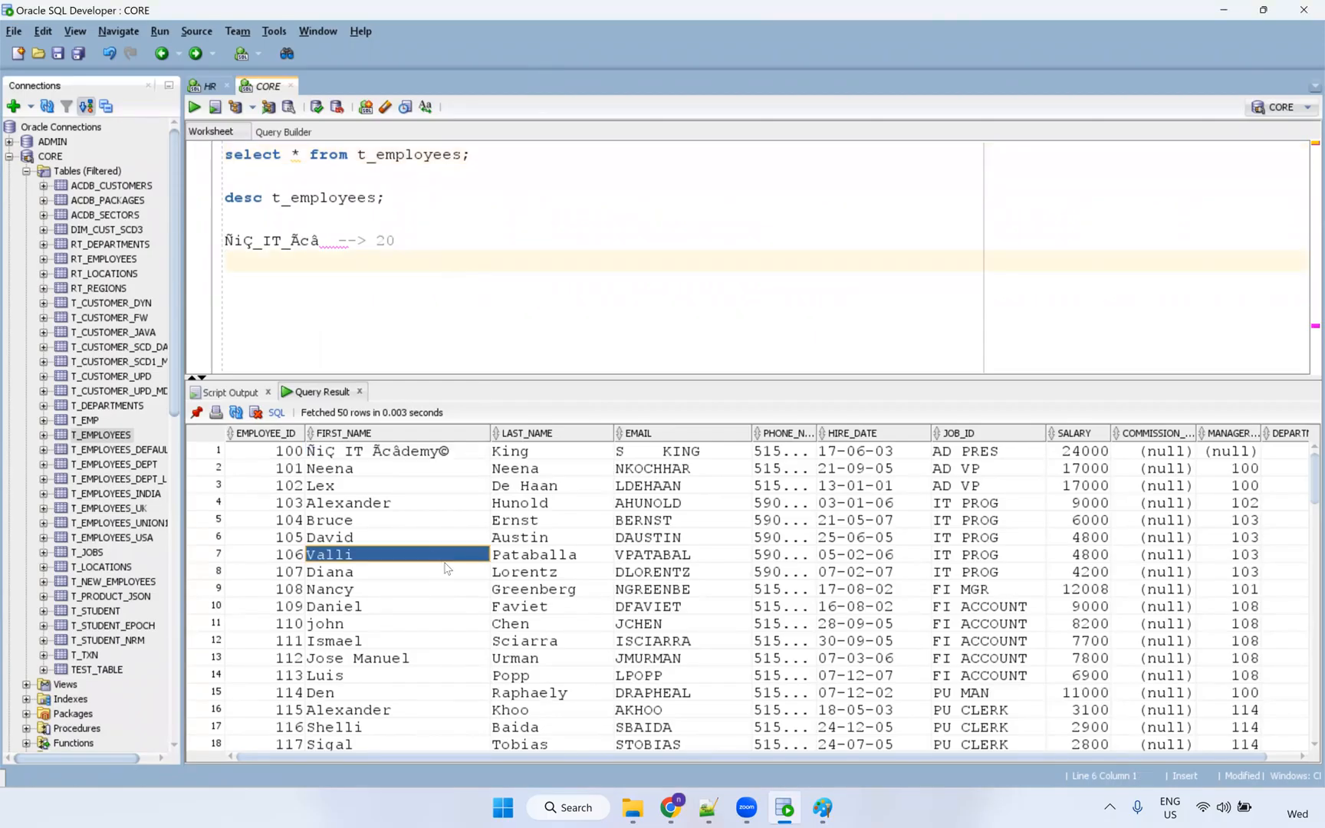
scroll(441, 564, "down", 12)
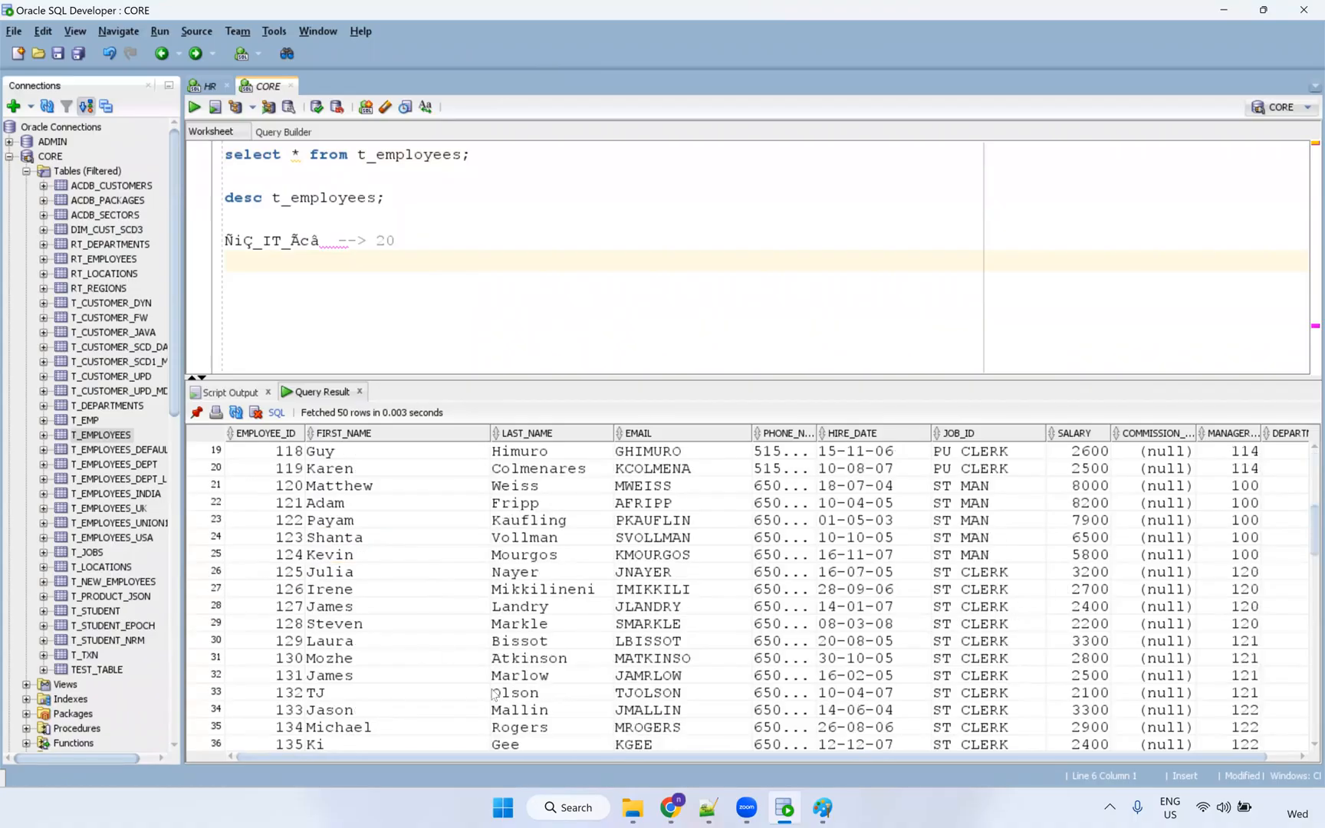
left_click(707, 808)
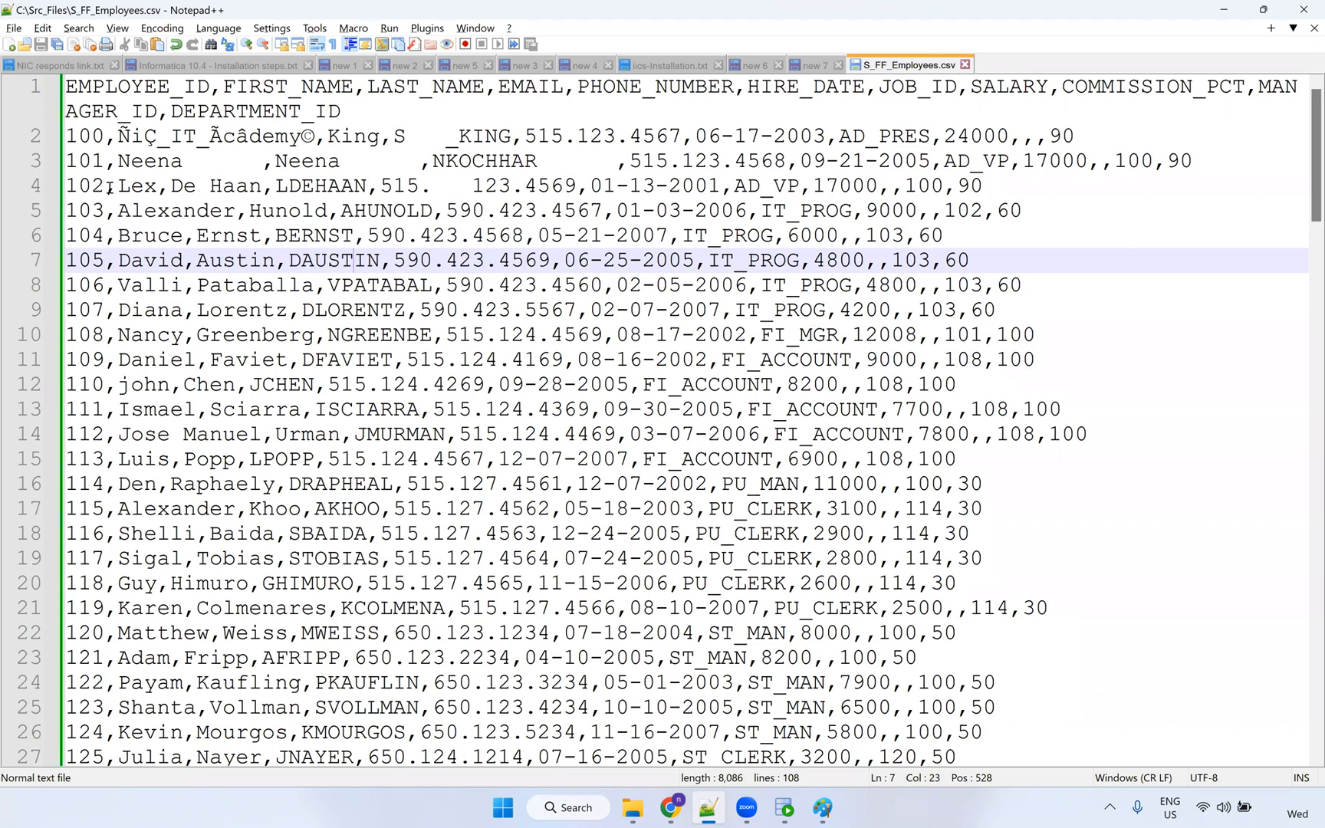
Insert a comma inside employee 102's two-word last name on line 4 and save S_FF_Employees.csv.
left_click_drag(117, 187, 263, 187)
left_click(233, 189)
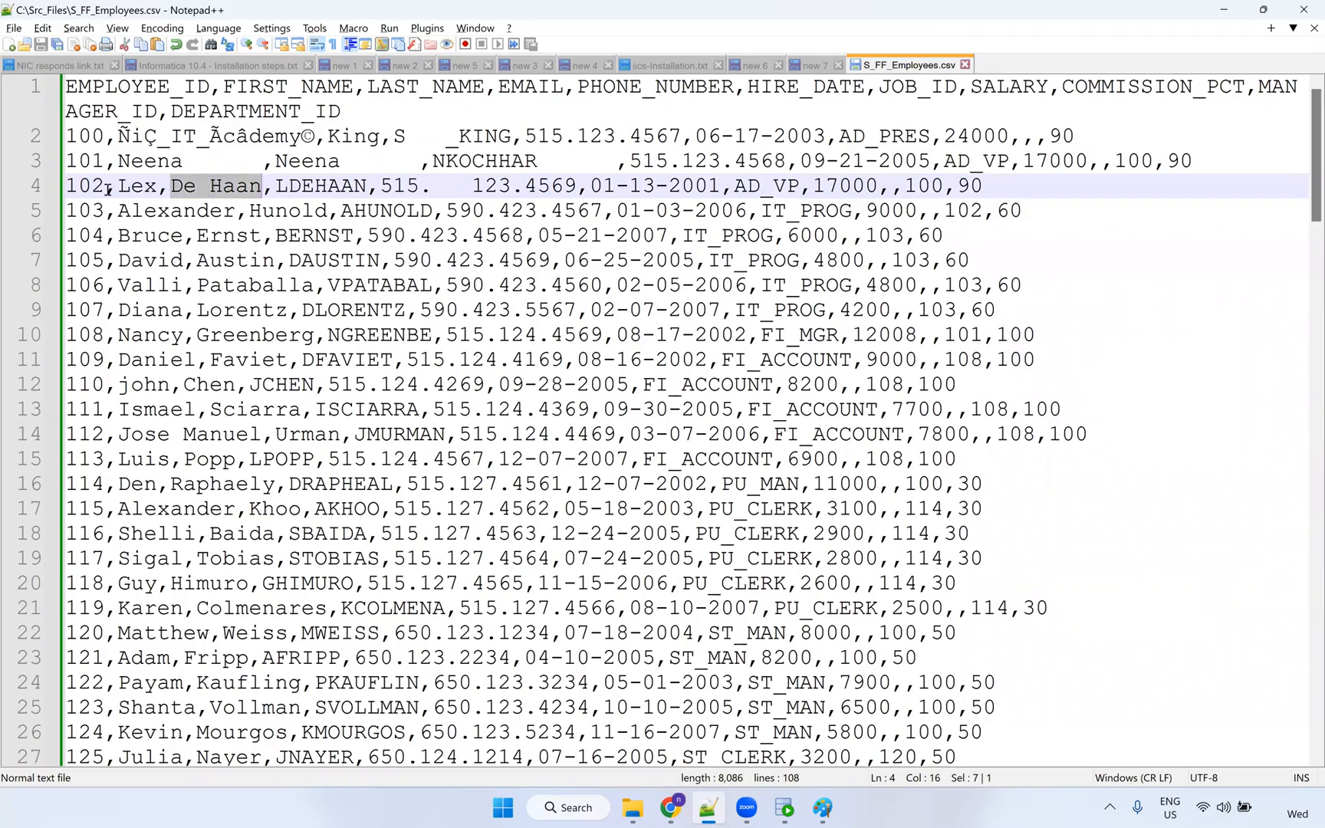
left_click_drag(105, 187, 66, 186)
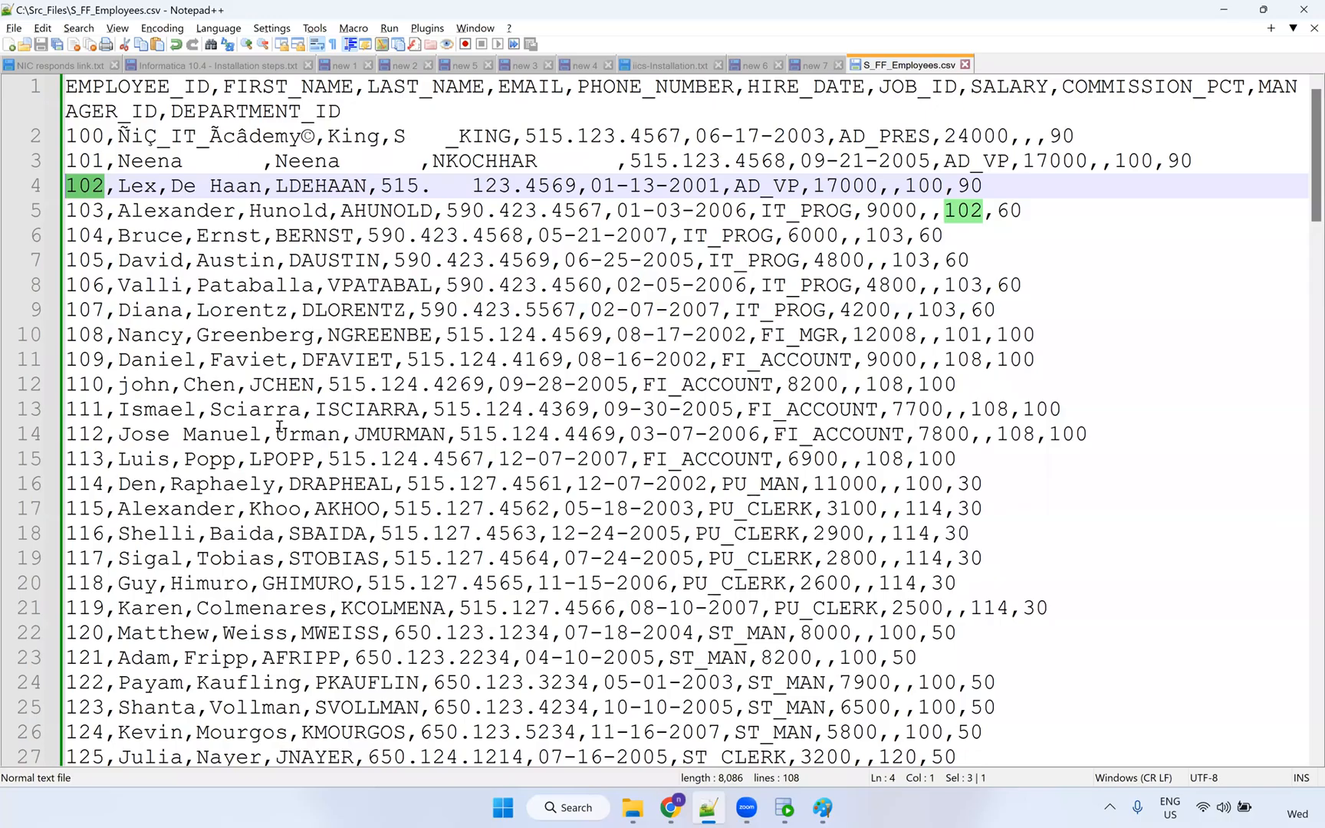
left_click(194, 185)
type(",")
key("ctrl+s")
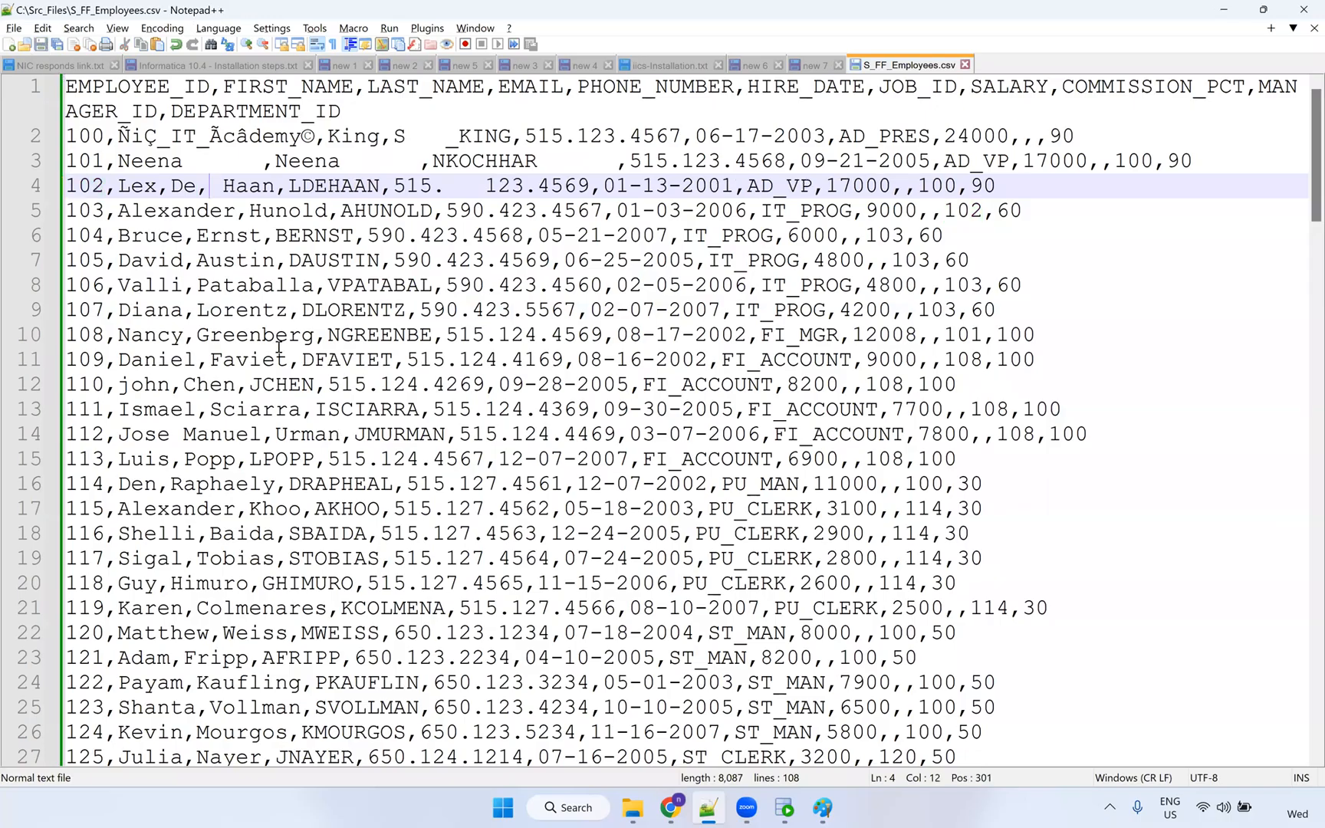
left_click_drag(168, 185, 275, 186)
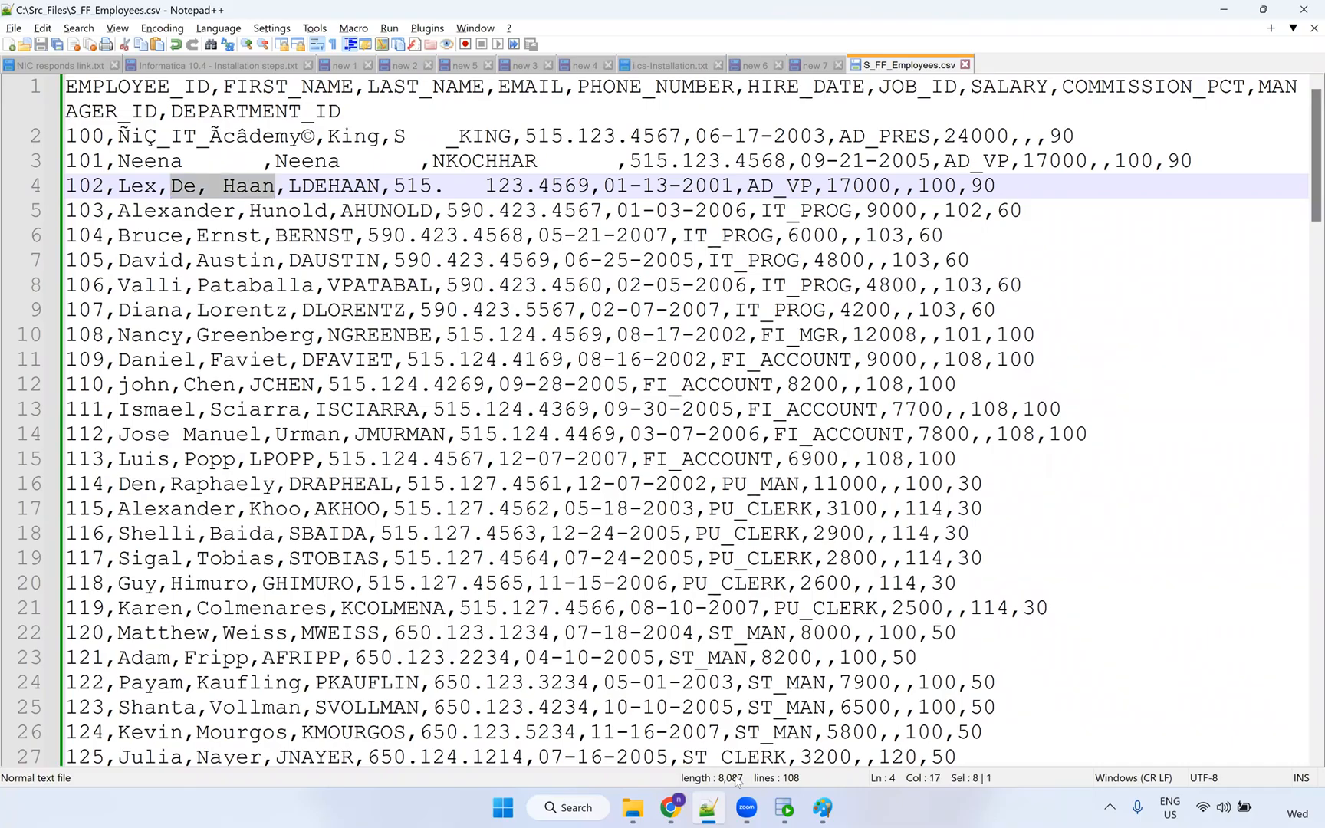
left_click(669, 808)
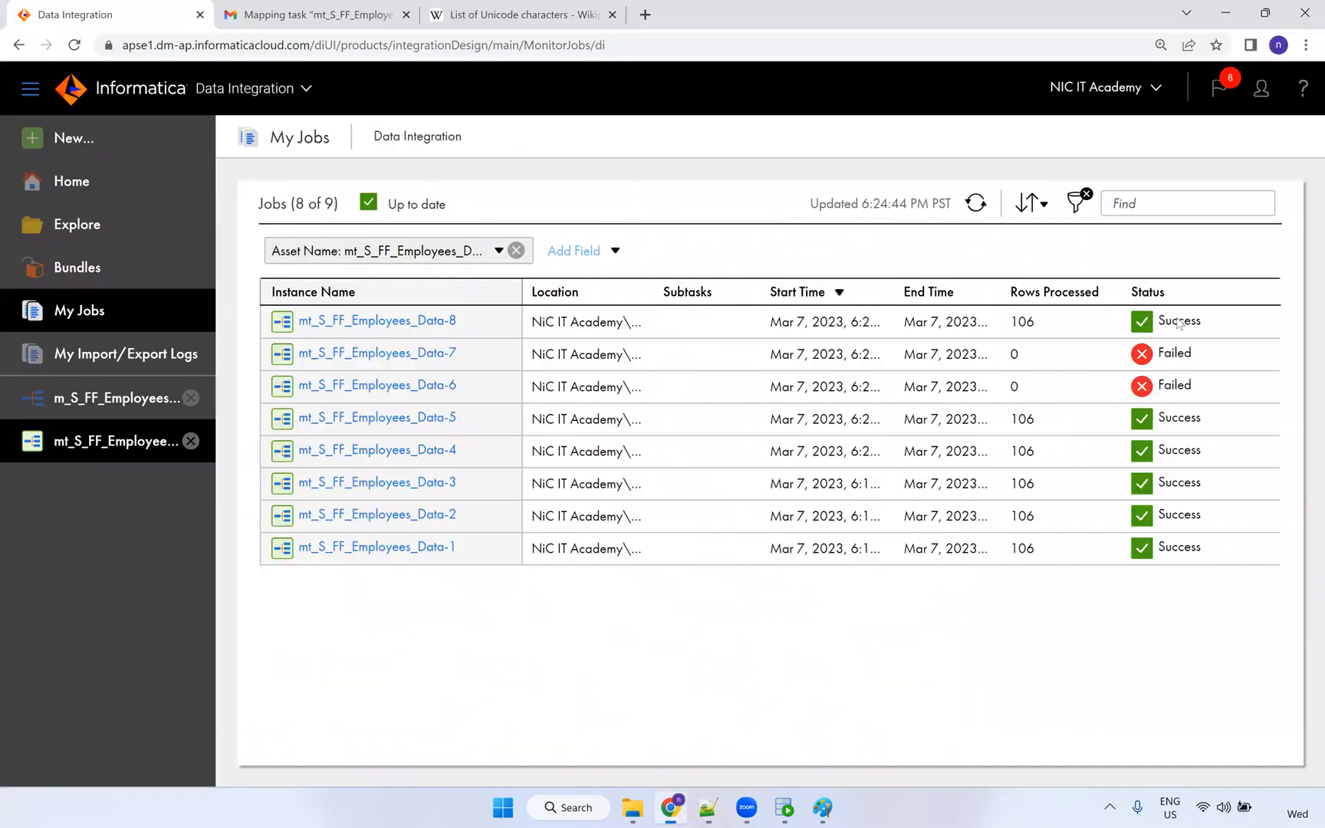
Restart the latest employees job and refresh until run Data-9 appears.
left_click(1237, 323)
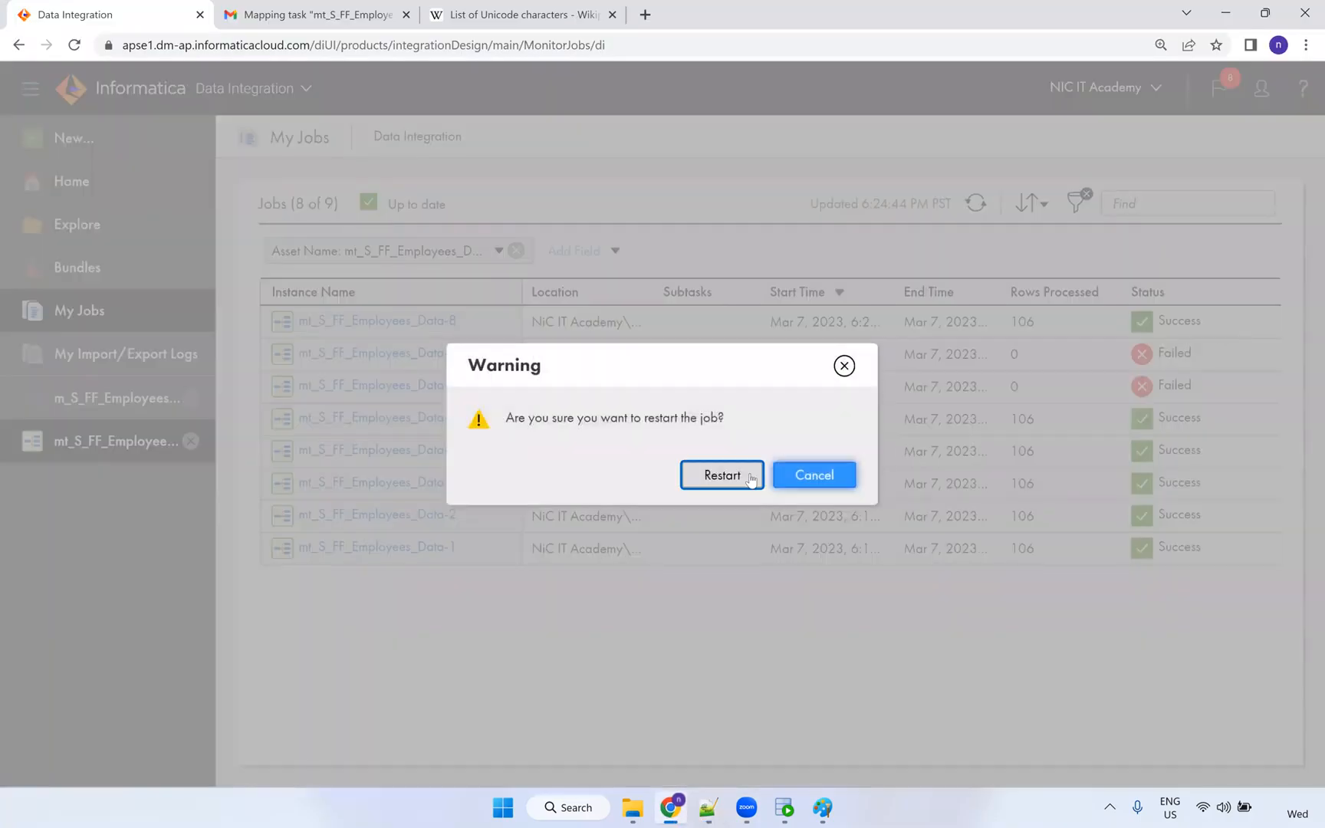
left_click(723, 475)
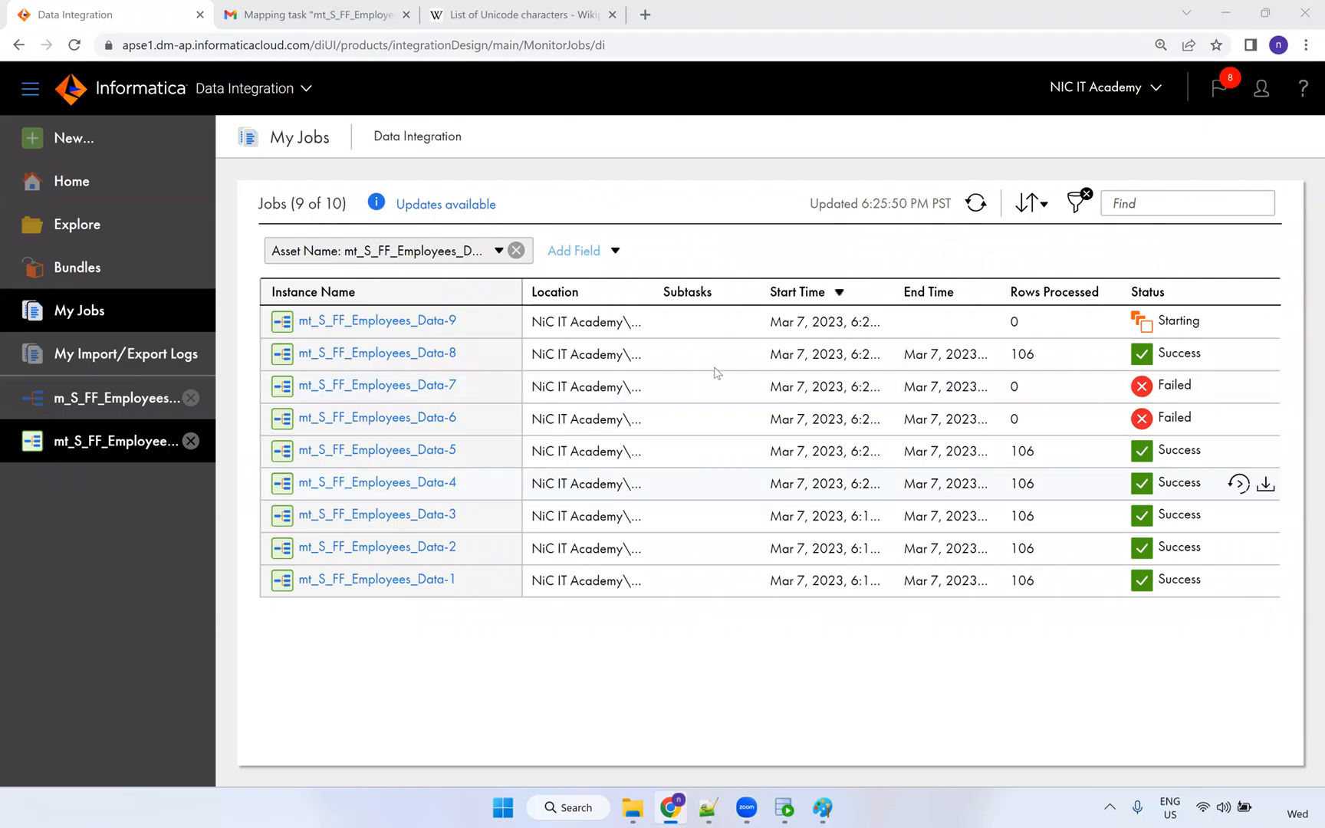
left_click(977, 205)
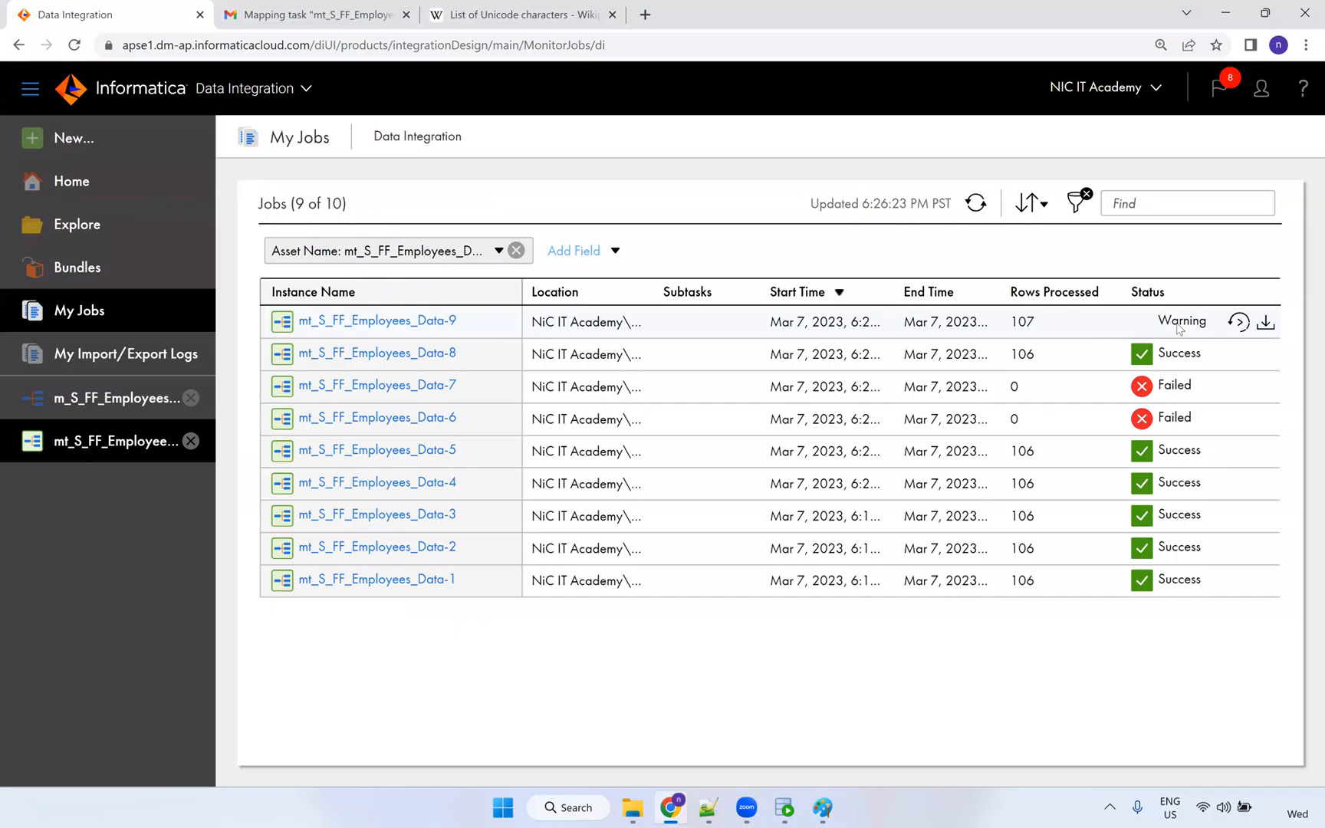
Open run Data-9's details and note 105 source rows and 105 target rows succeeded.
left_click(467, 330)
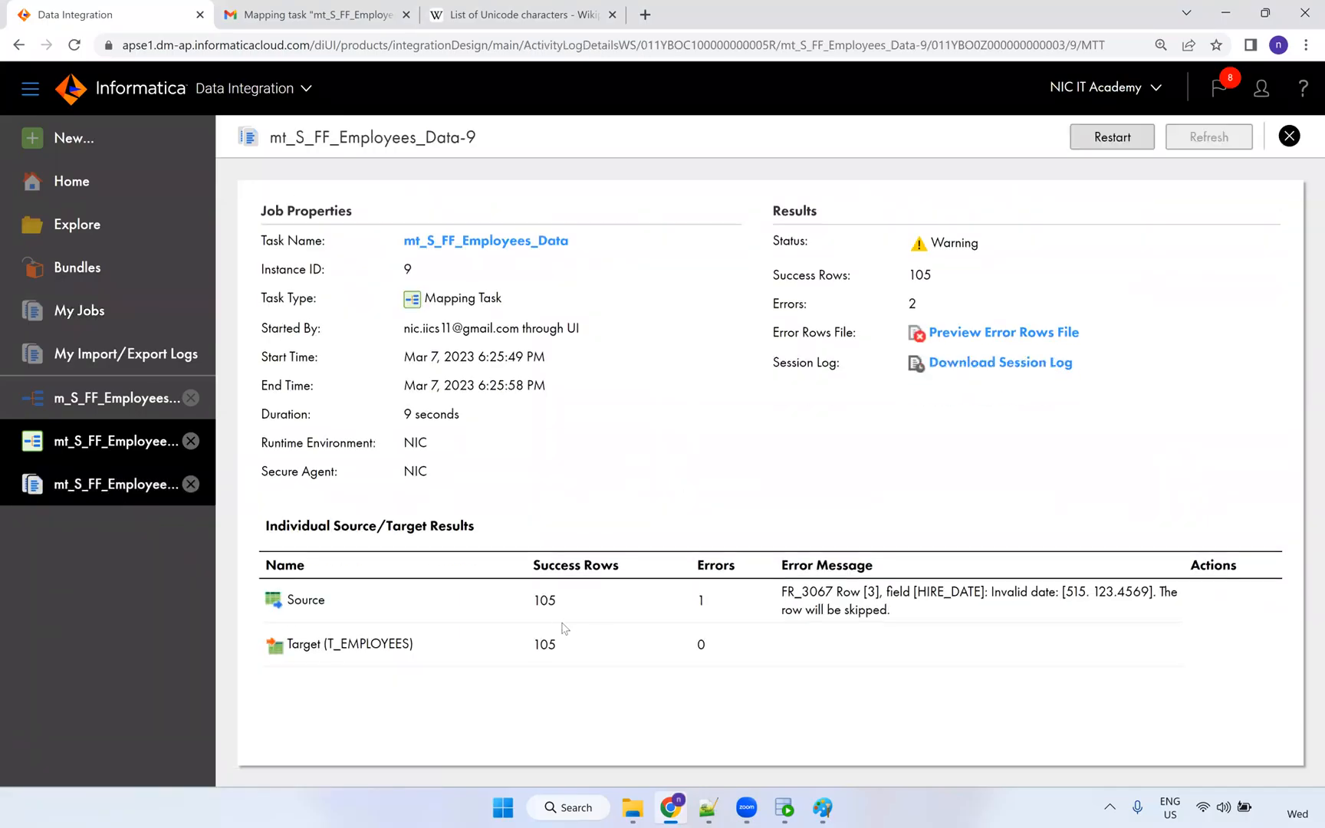
double_click(535, 602)
double_click(545, 644)
left_click(784, 808)
Re-run the T_EMPLOYEES select and count the result rows: 105.
left_click(422, 148)
key("ctrl+Return")
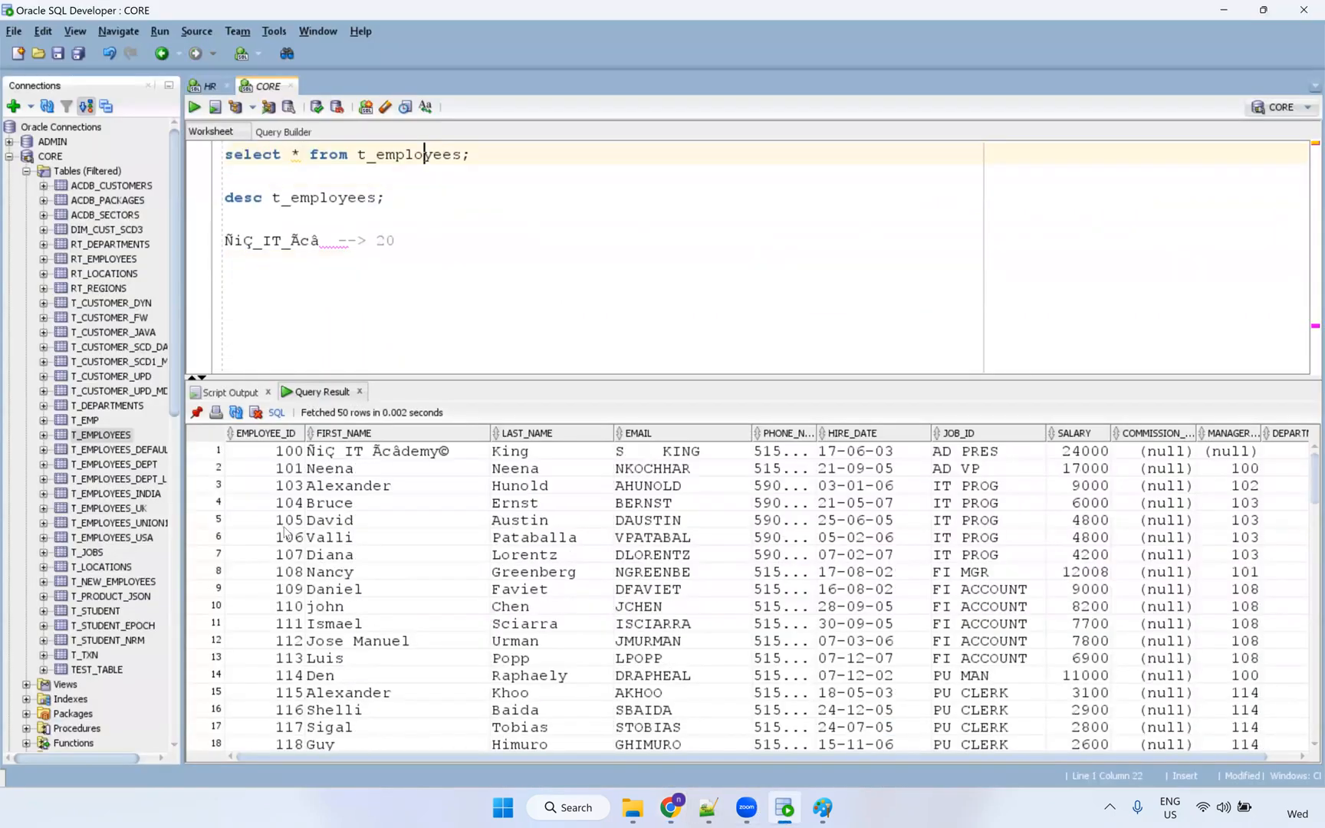
right_click(288, 517)
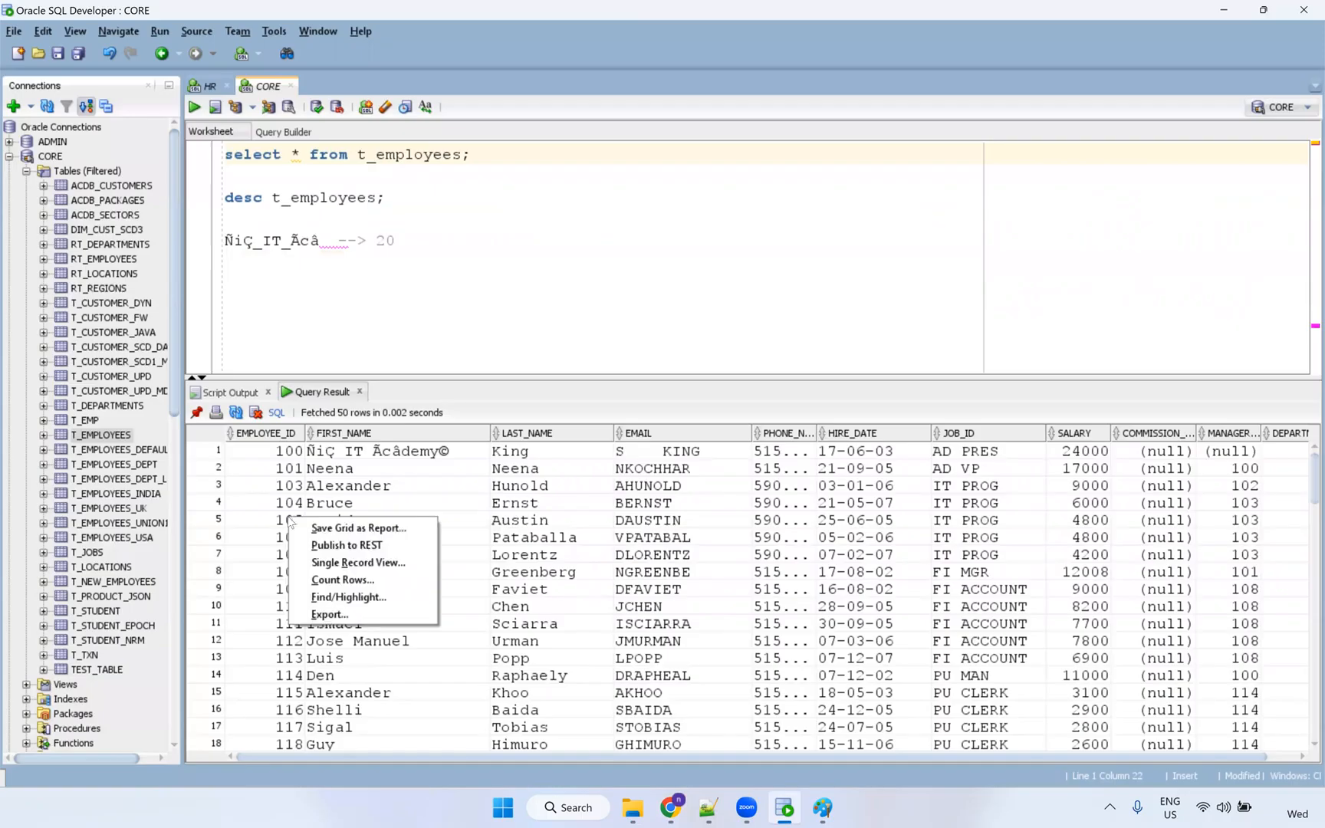
left_click(345, 587)
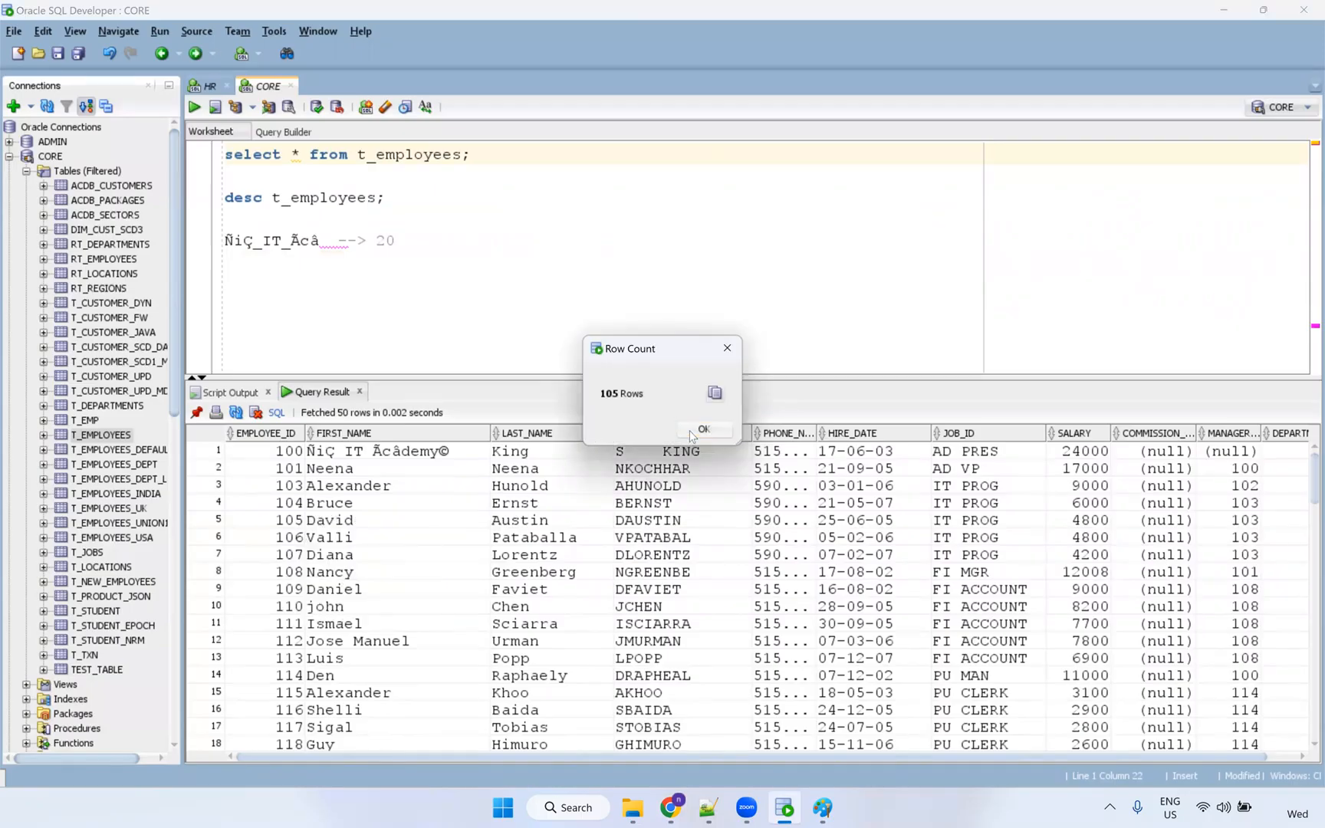
Back in run 9's details, highlight the source error count, error code and failing row 3.
key("alt+Tab")
double_click(700, 601)
left_click_drag(782, 592, 982, 591)
double_click(869, 591)
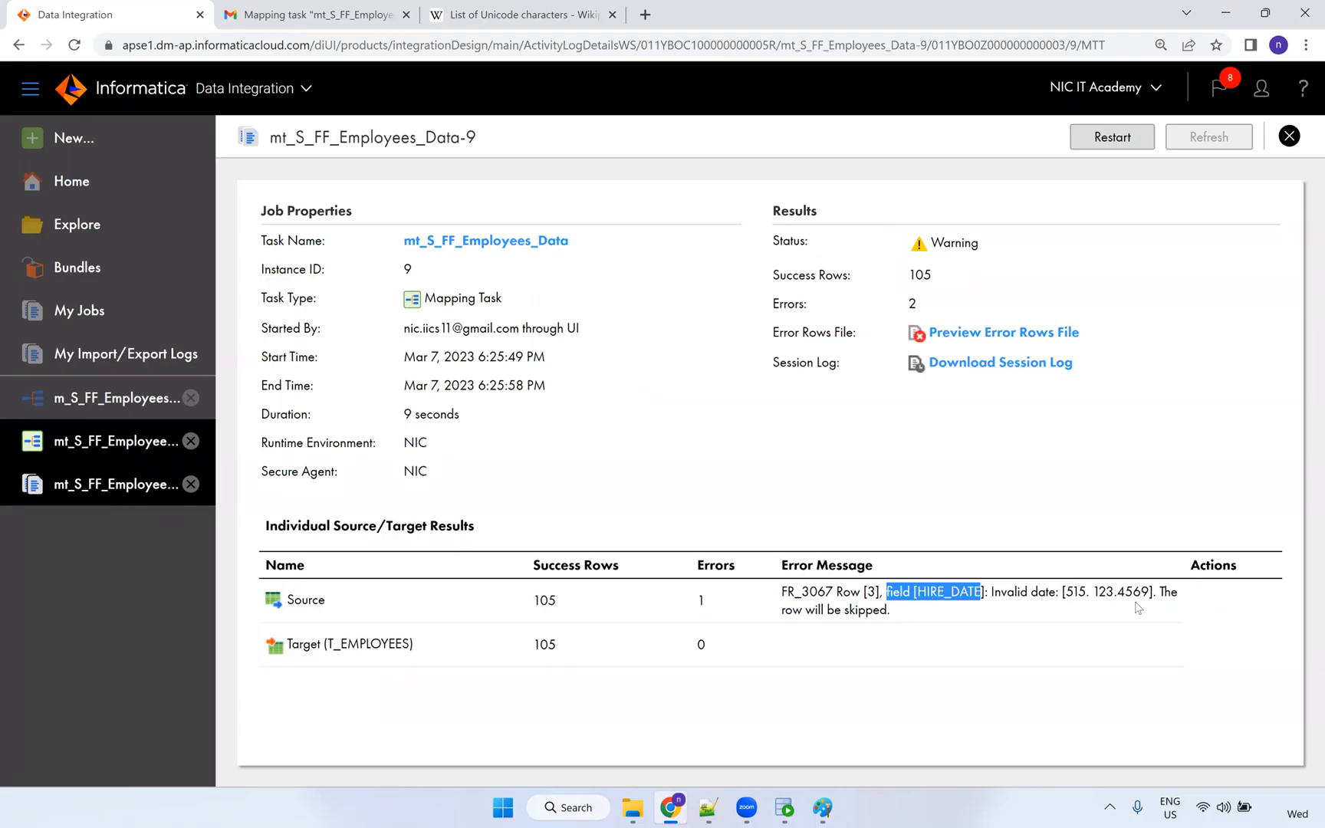
Highlight the invalid HIRE_DATE value 515. 123.4569, then bring up S_FF_Employees.csv in Notepad++.
left_click_drag(1150, 591, 1066, 591)
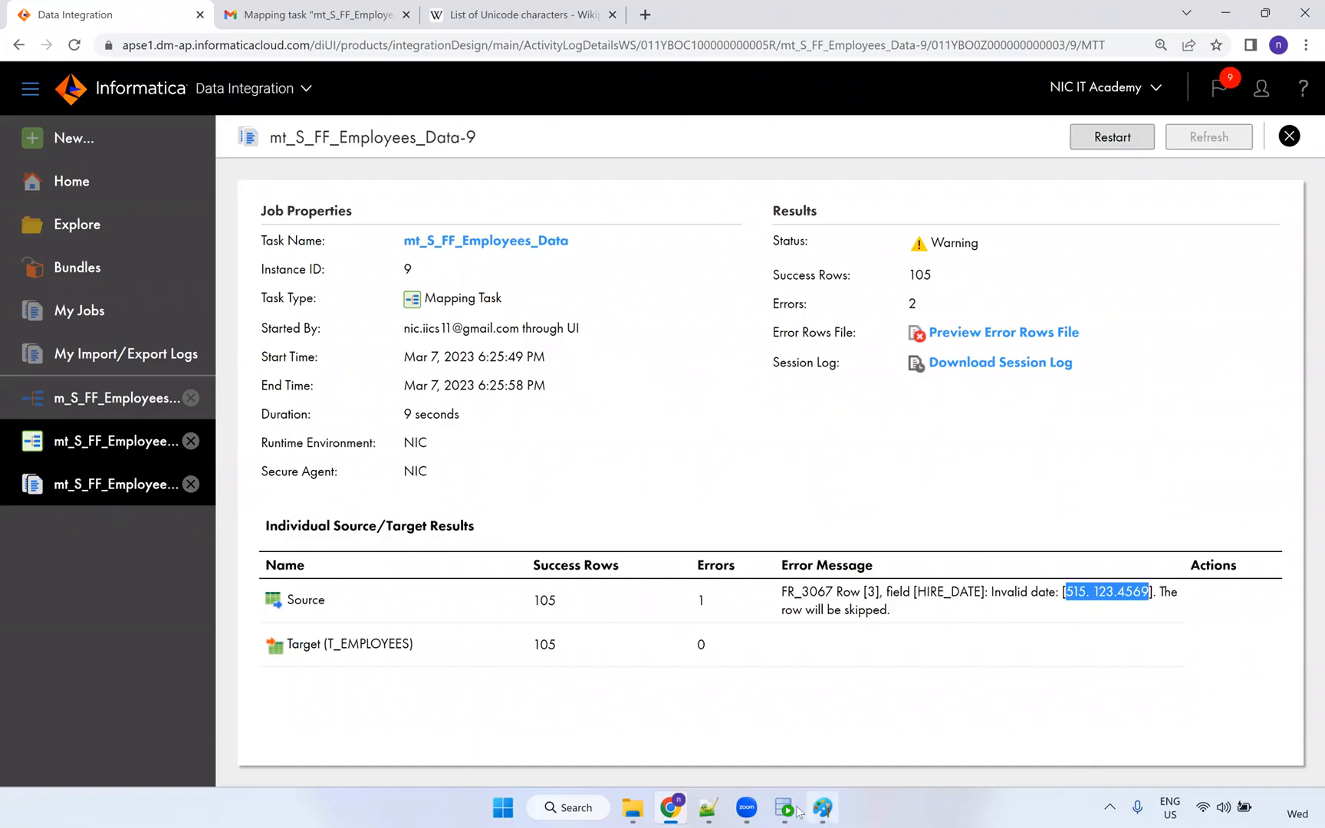
left_click(707, 807)
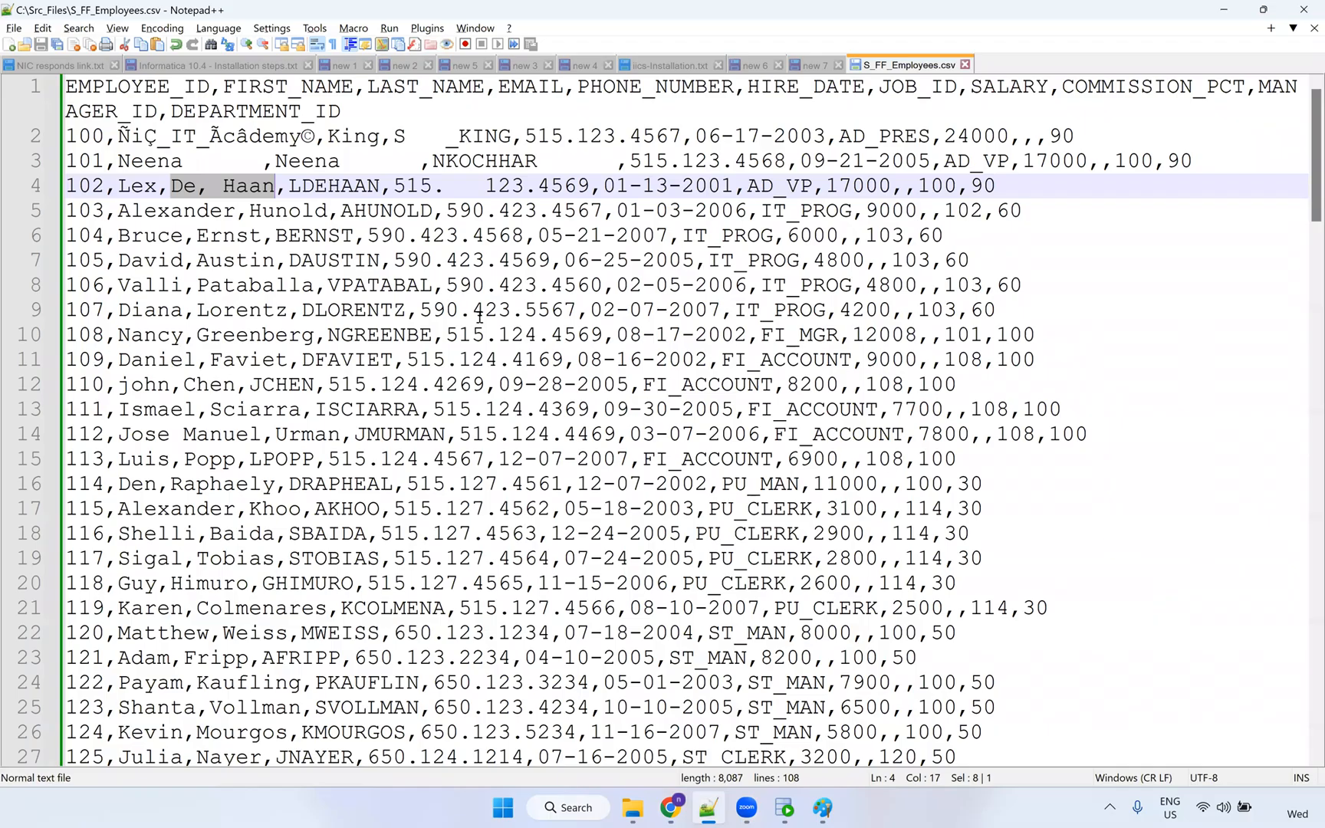
Put double quotes around employee 102's comma-containing last name on line 4 and save the CSV.
left_click(192, 189)
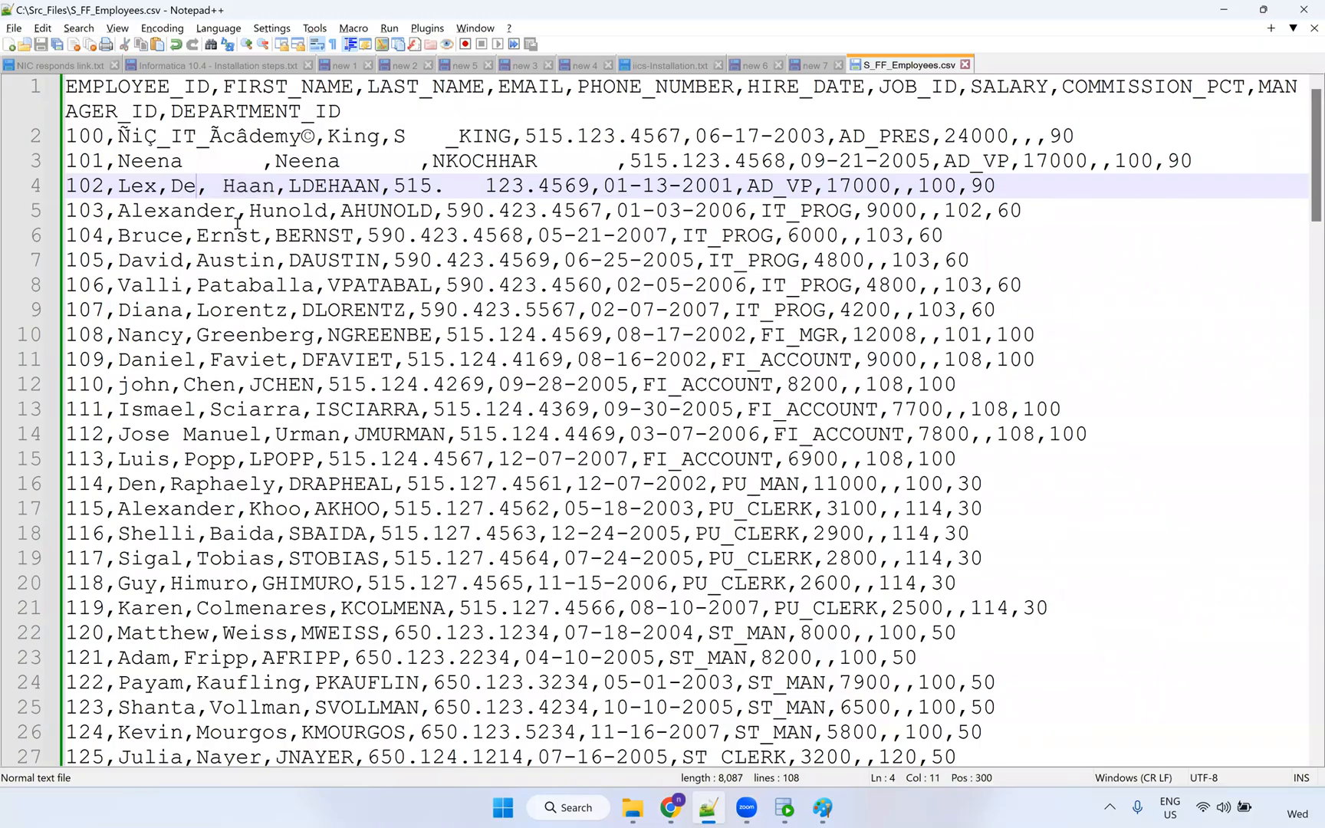
key("Left")
key("Left")
type("\"")
key("Right")
key("Right")
key("Right")
key("Right")
key("Right")
key("Right")
key("Right")
key("Right")
type("\"")
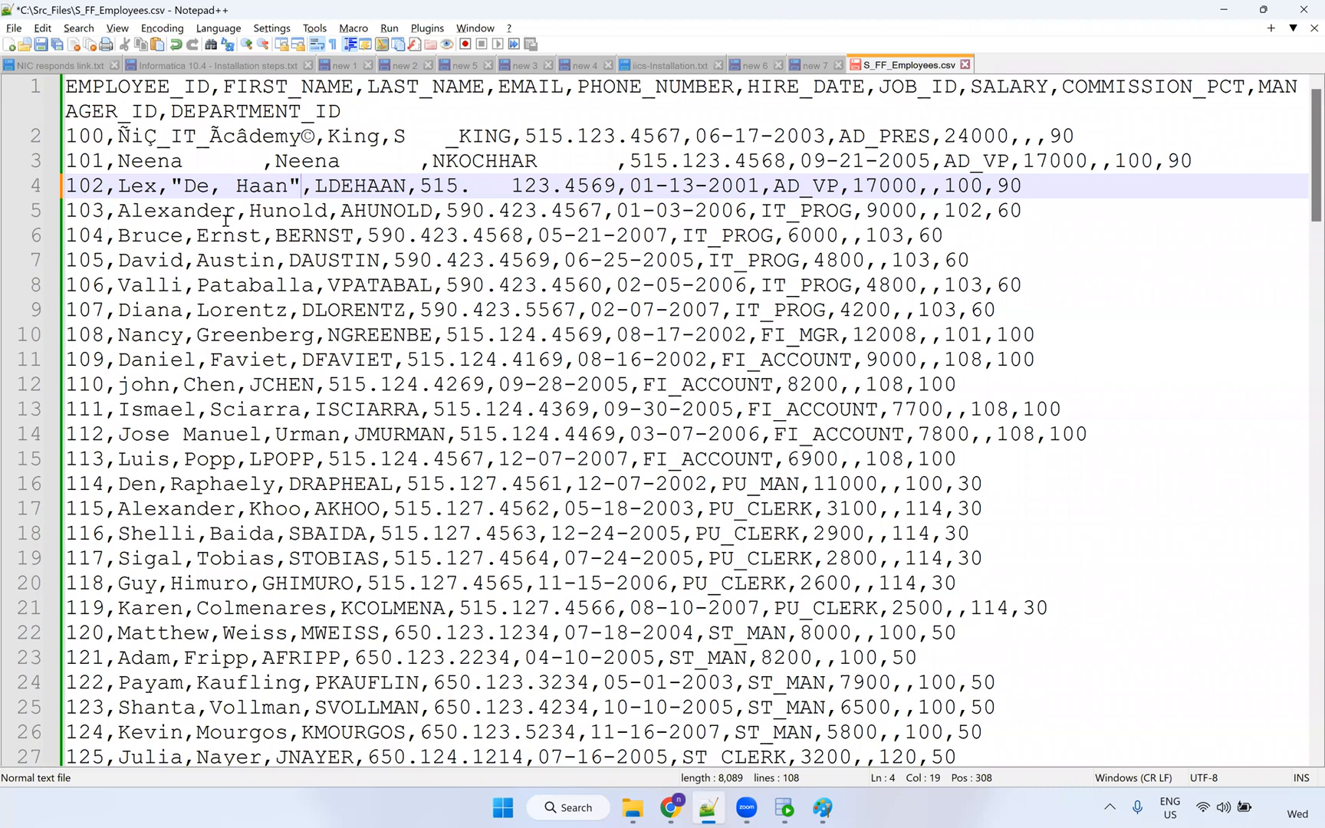
left_click(208, 207)
left_click(42, 45)
Restart the employees mapping task and refresh My Jobs until run Data-10 shows Success with 106 rows.
key("alt+Tab")
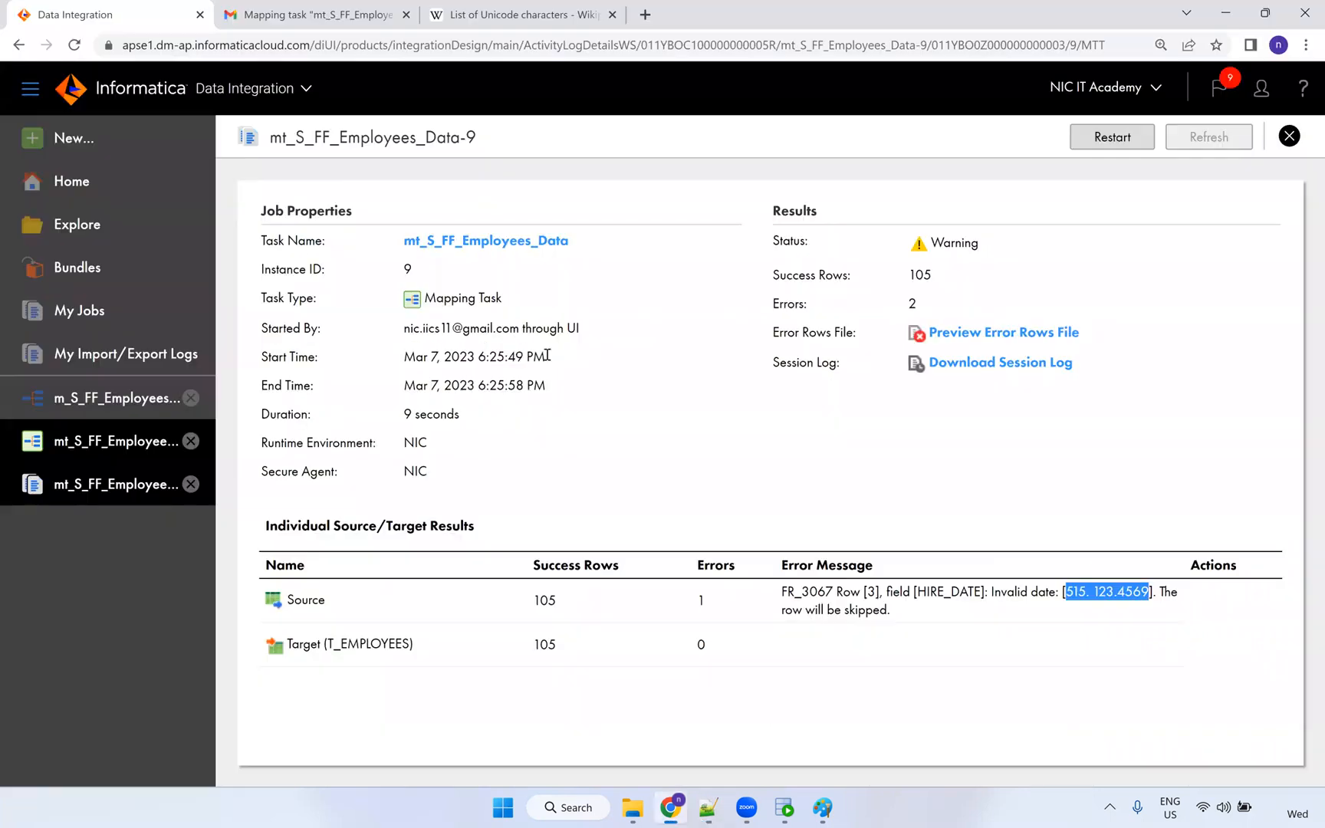
left_click(1125, 143)
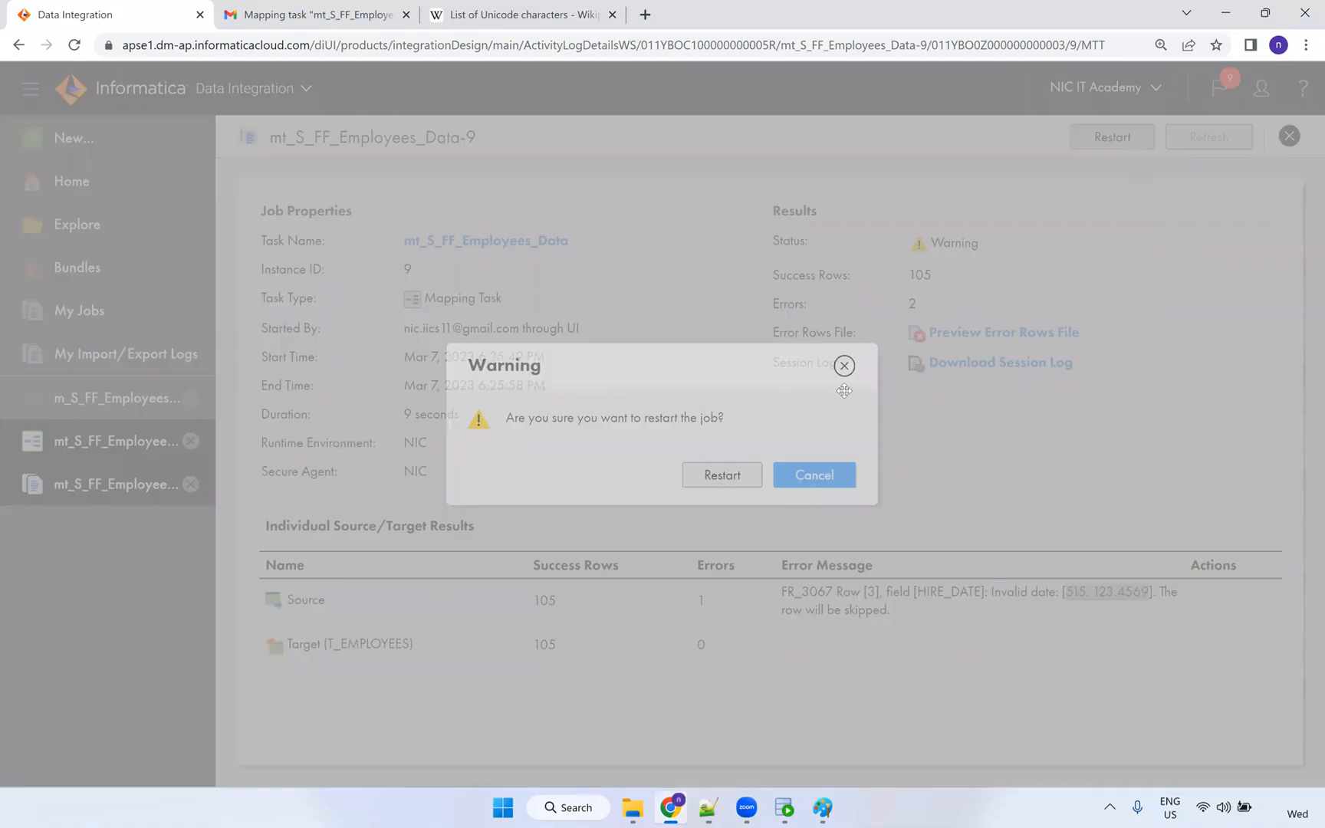
left_click(844, 365)
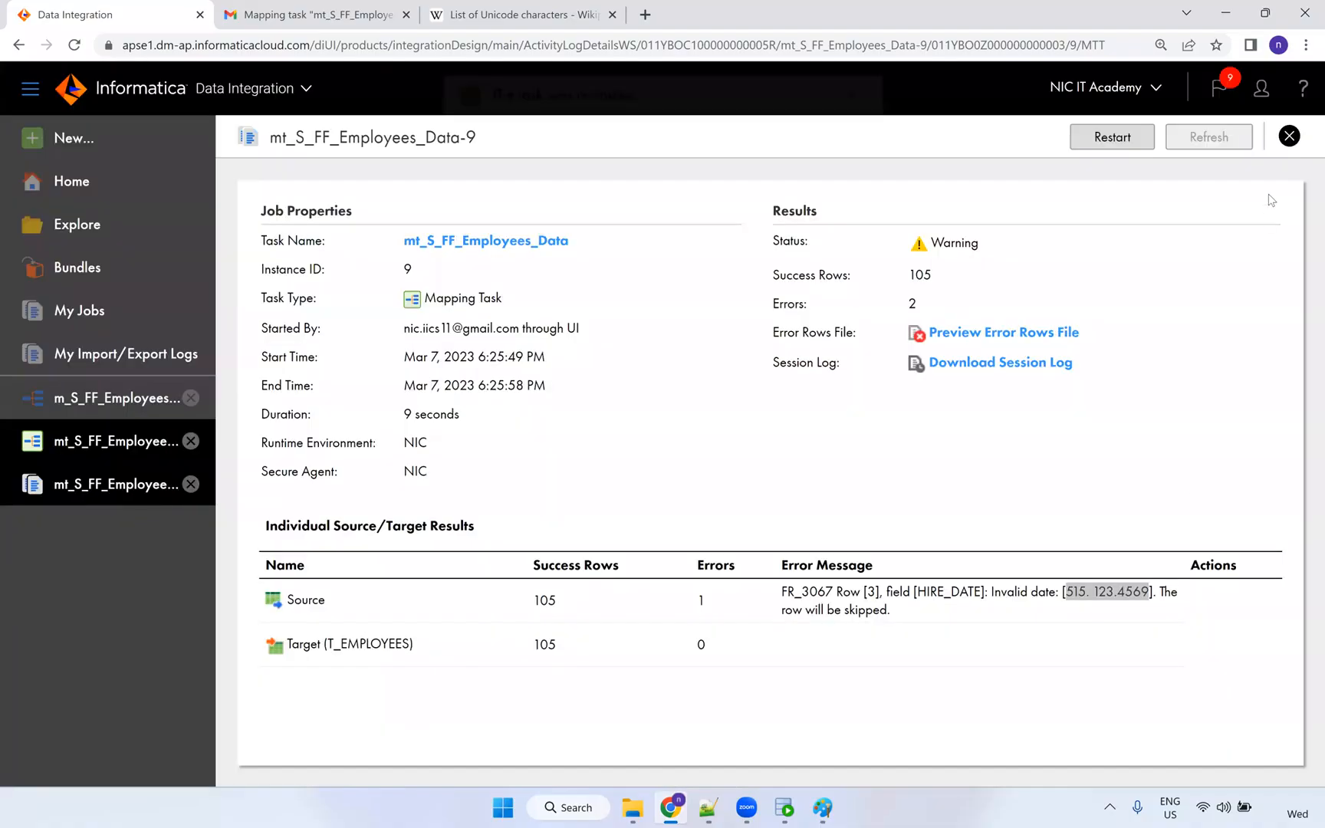
left_click(119, 320)
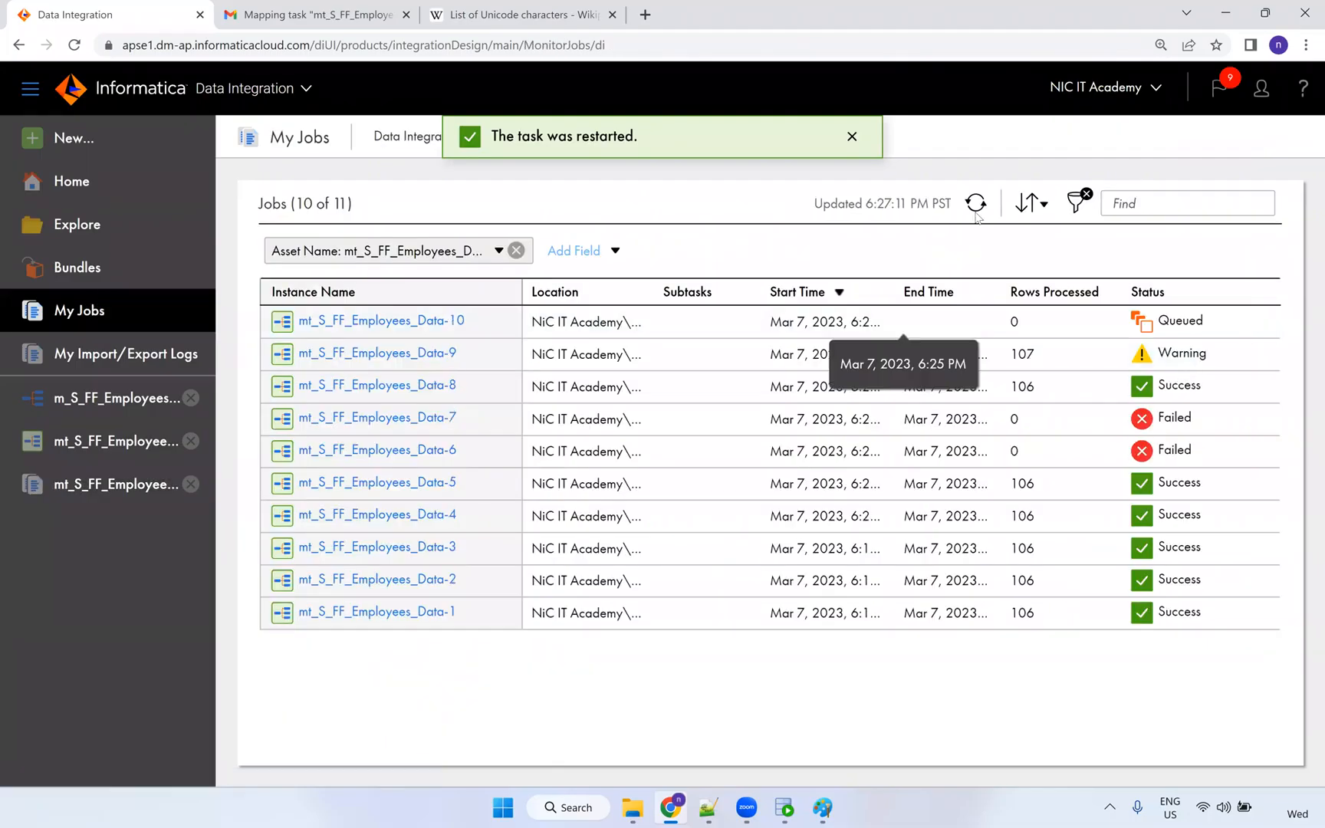
left_click(977, 208)
left_click(976, 214)
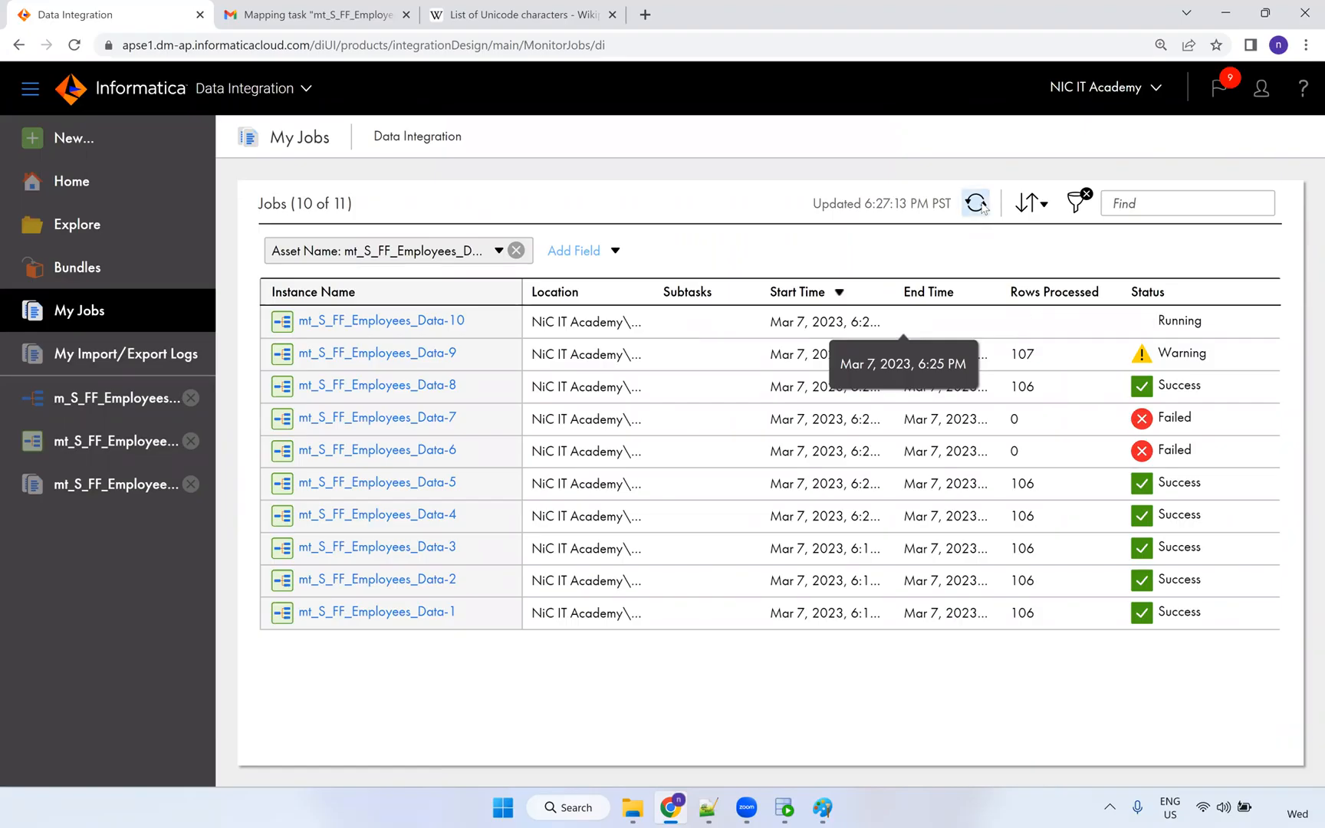
left_click(978, 205)
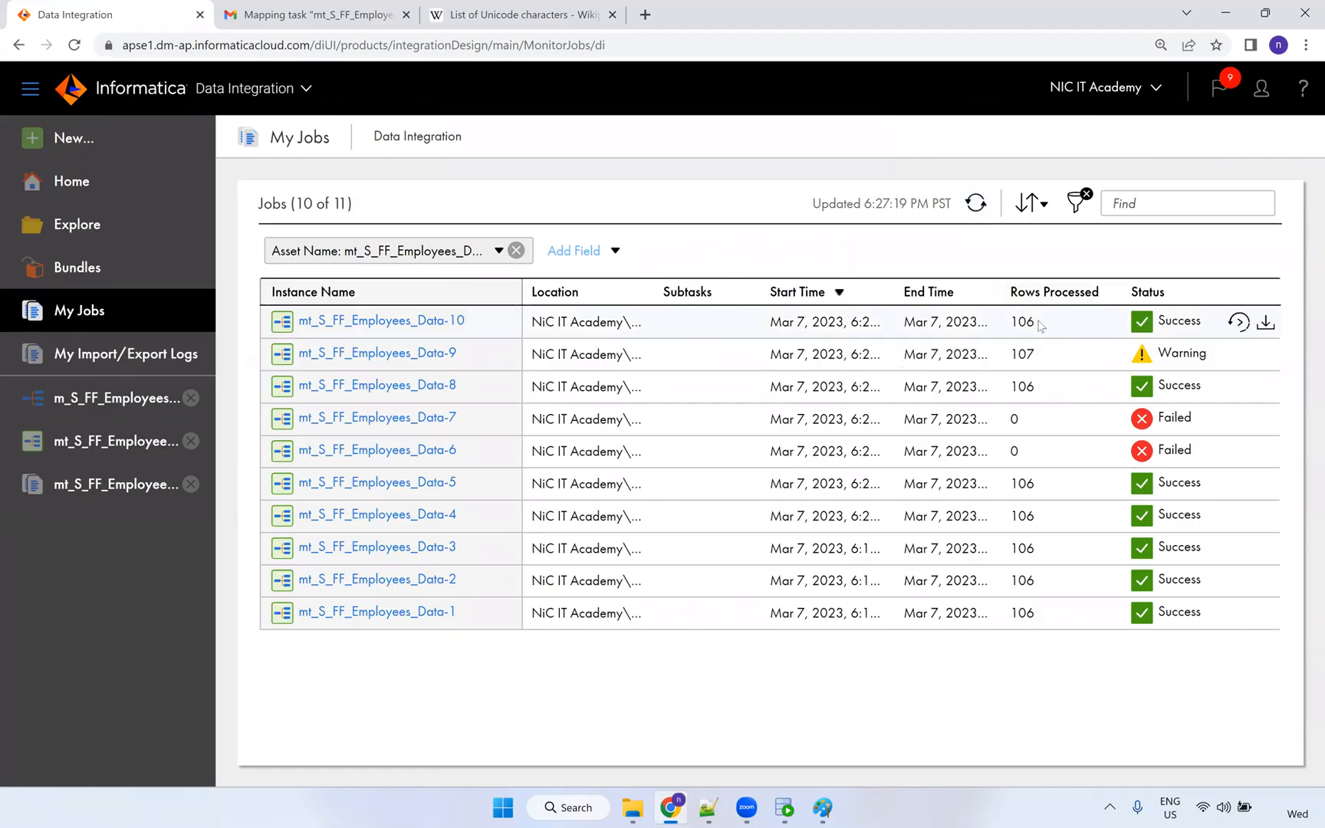
Re-run the T_EMPLOYEES select and check employee 102's loaded e-mail and comma-containing last name.
left_click(783, 807)
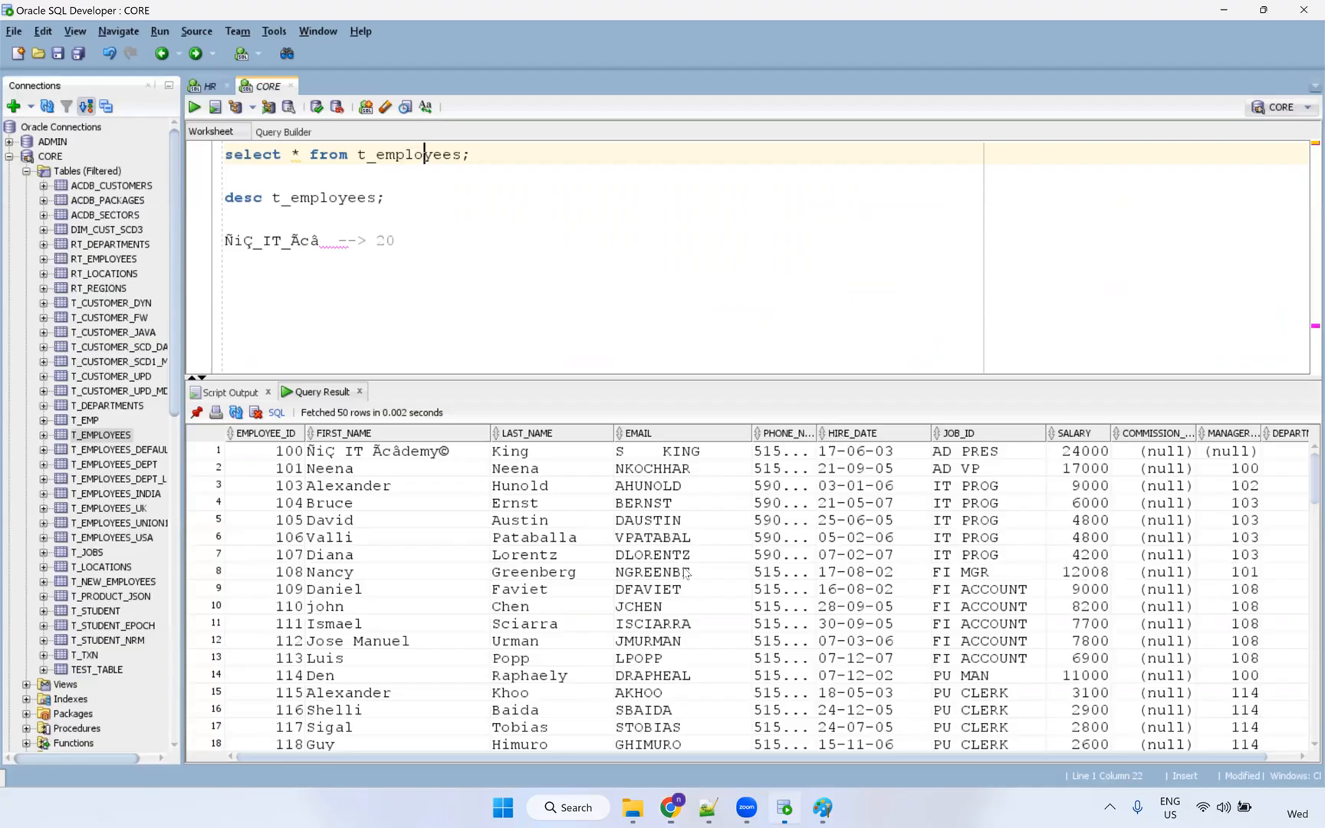
key("ctrl+Return")
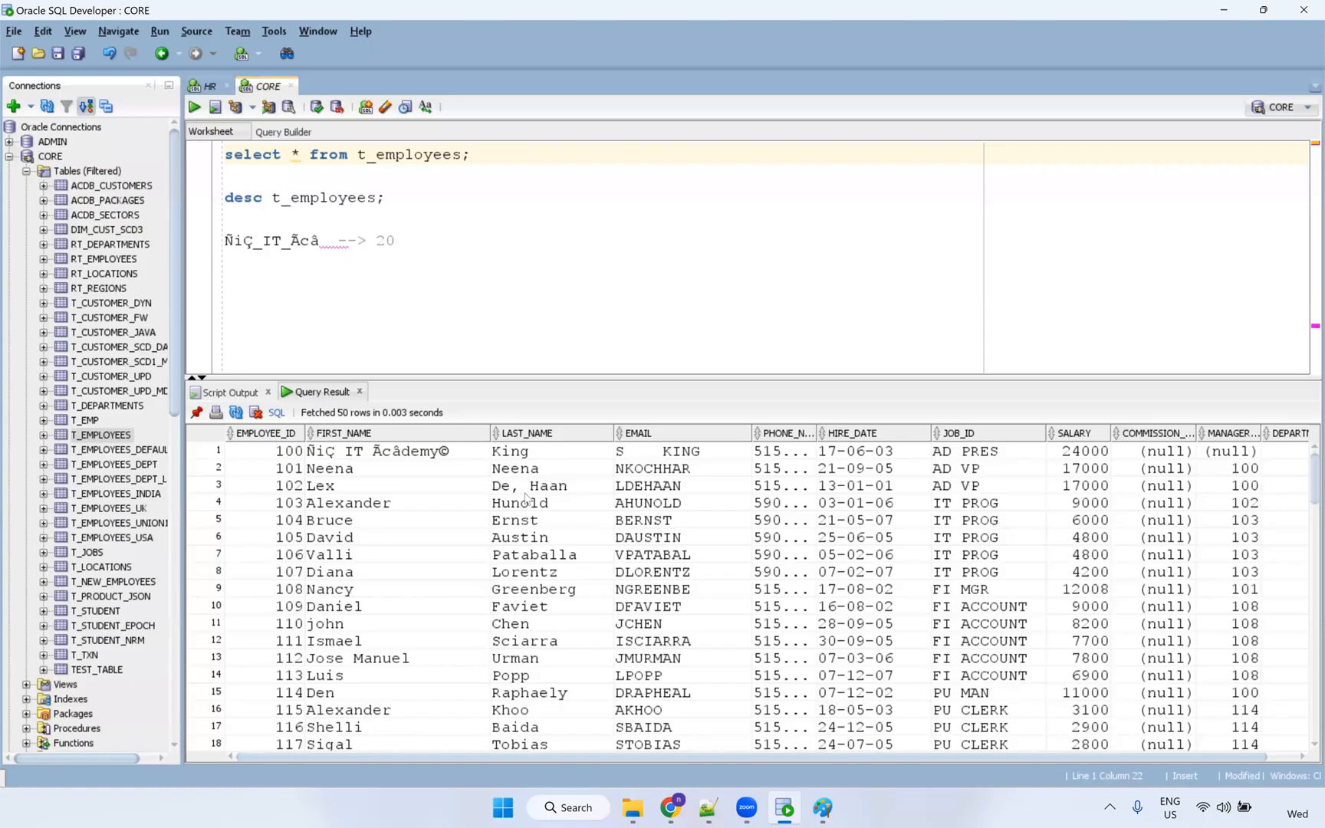
left_click(667, 486)
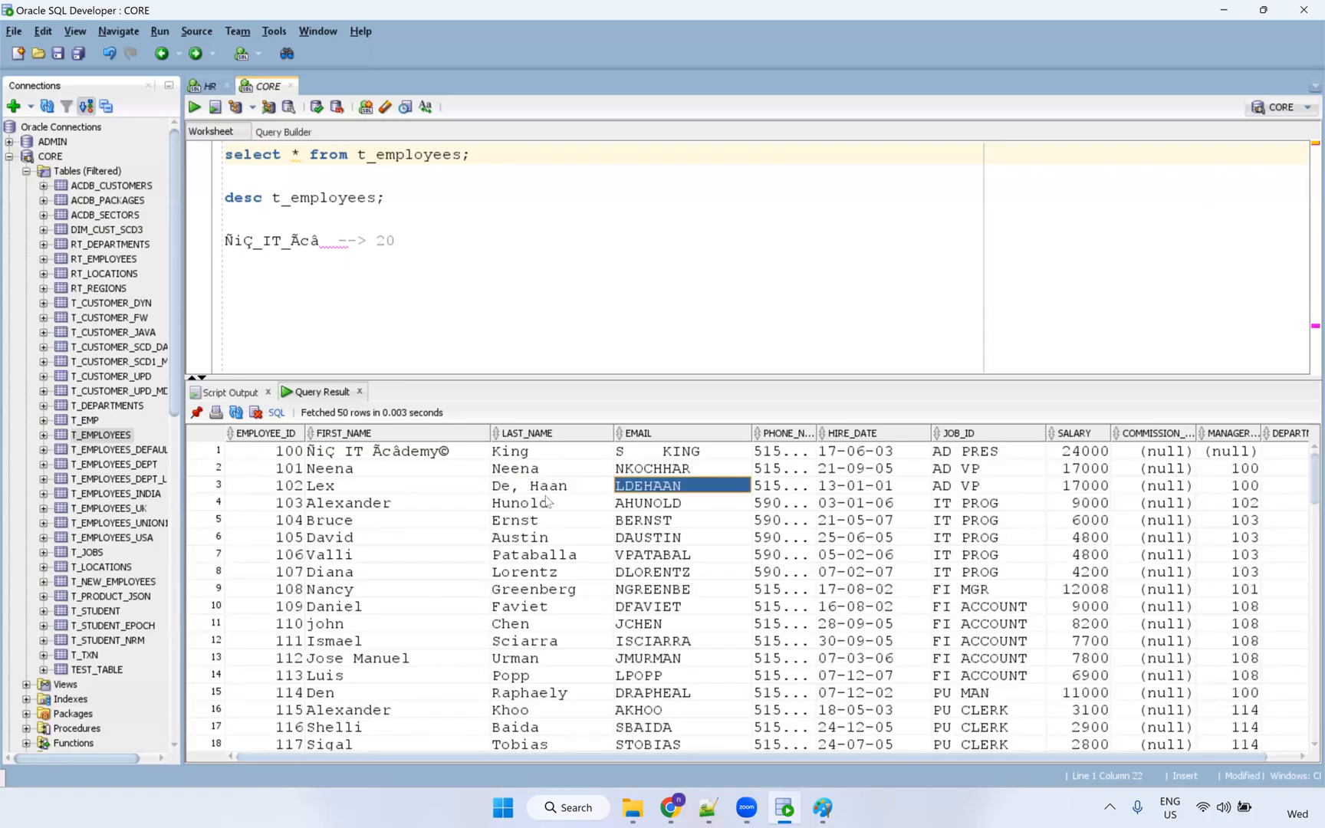
left_click(544, 491)
left_click(707, 807)
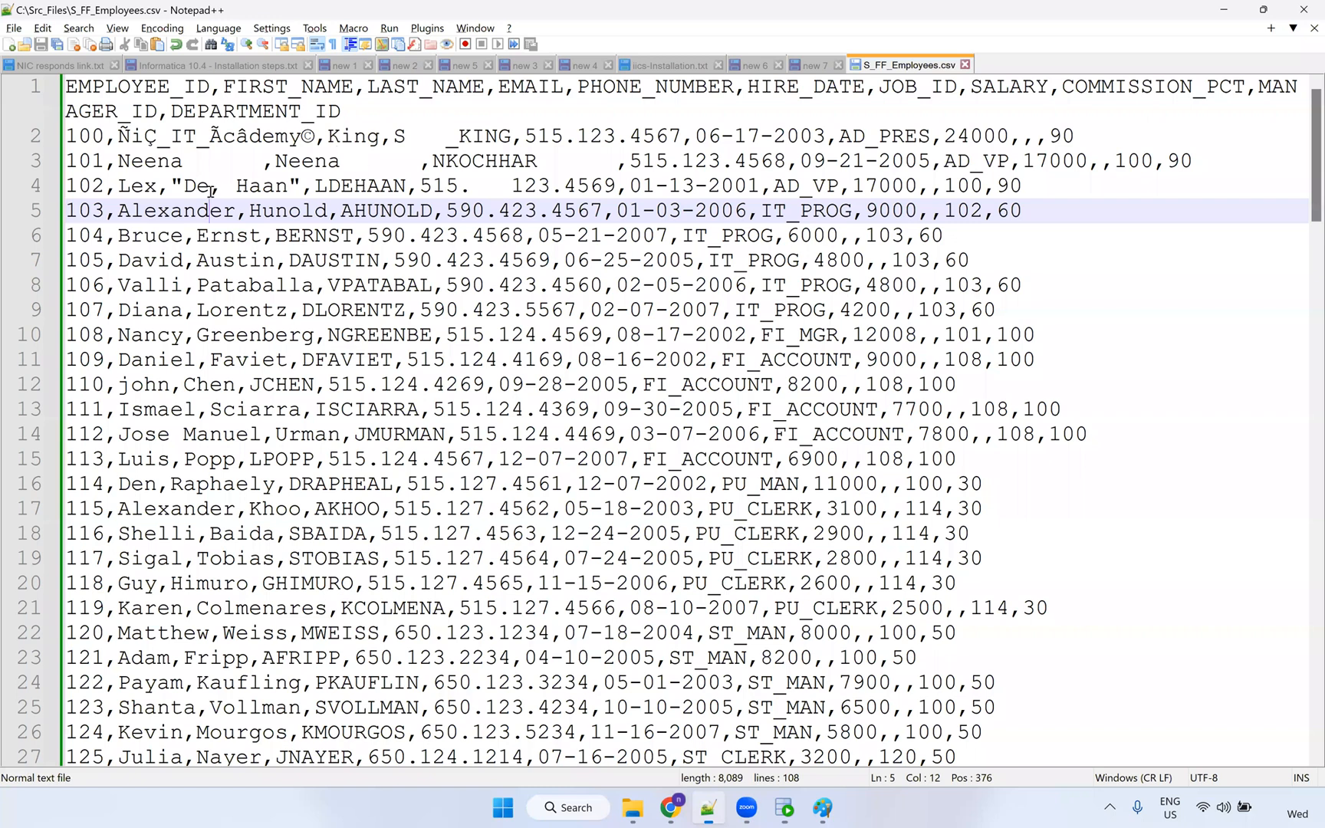
Delete the double quotes around employee 102's last name on line 4 and save.
left_click_drag(221, 186, 210, 186)
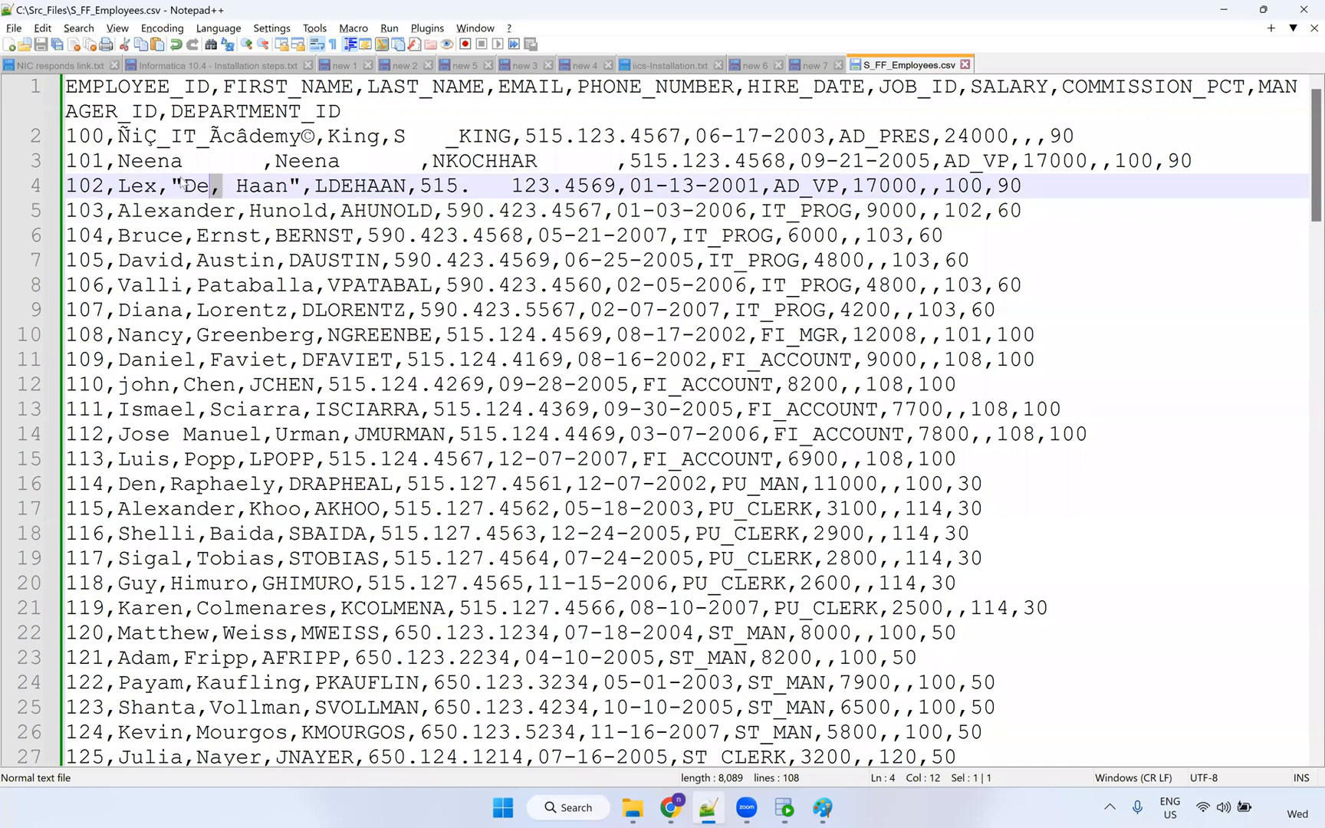
left_click(184, 184)
key("BackSpace")
left_click(294, 189)
key("BackSpace")
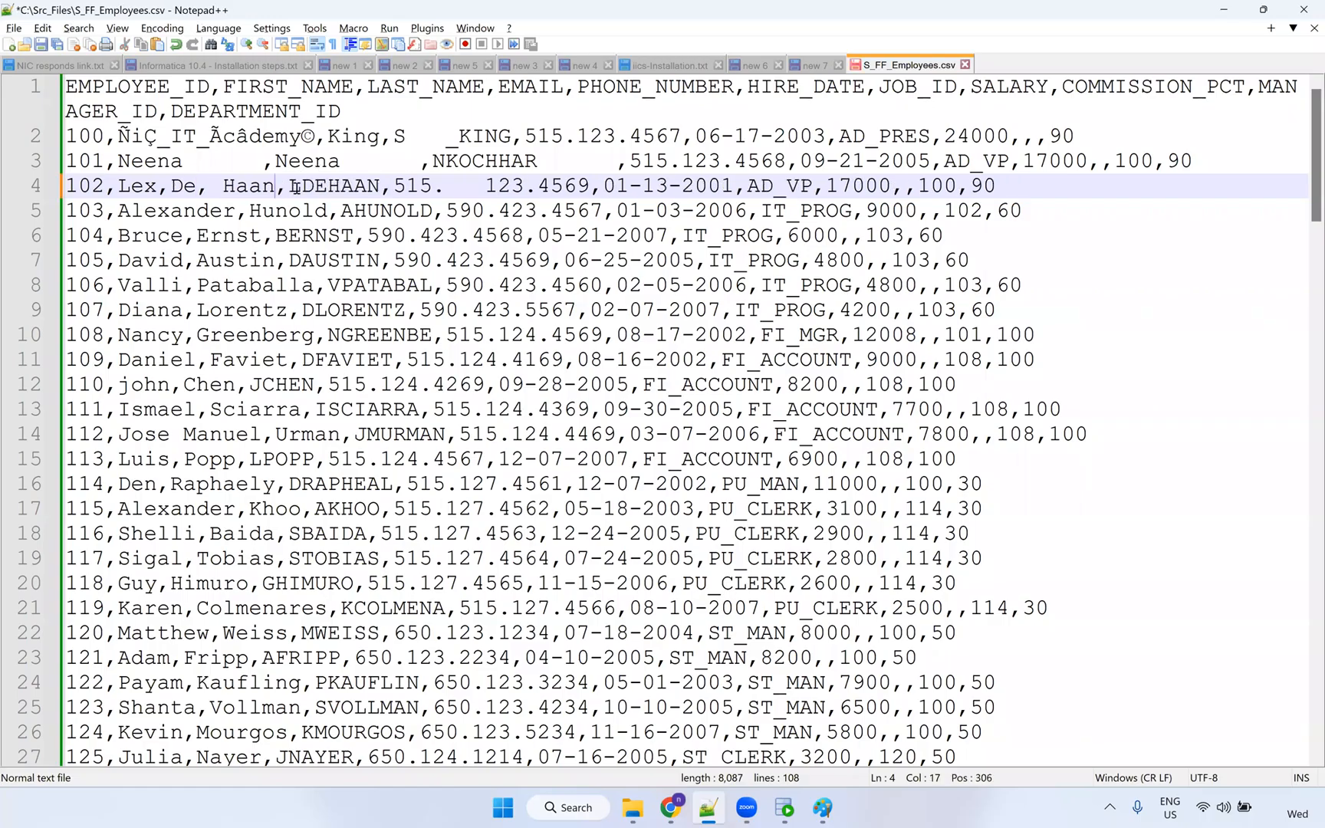
key("ctrl+s")
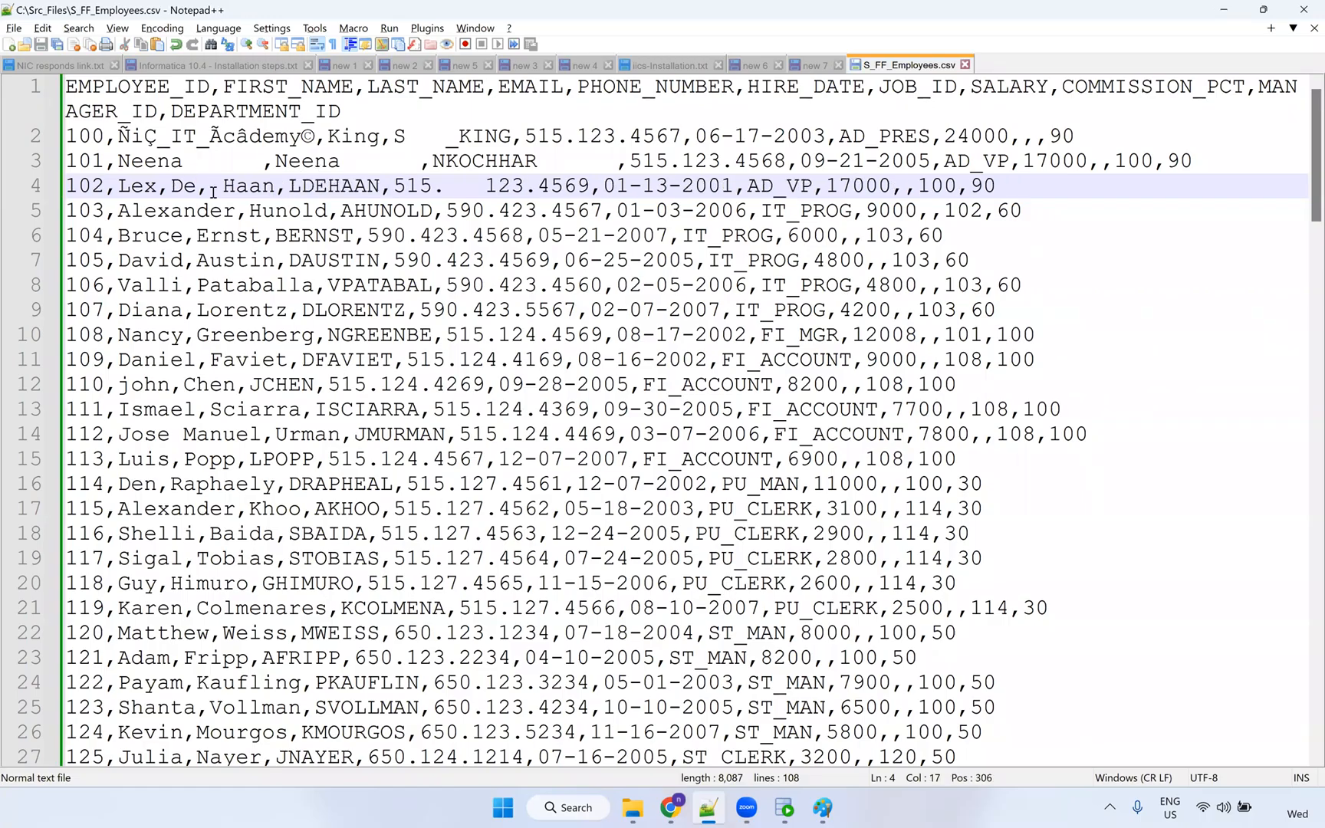
Delete the comma from line 4's last name so it reads De Haan.
left_click_drag(213, 191, 197, 189)
key("Delete")
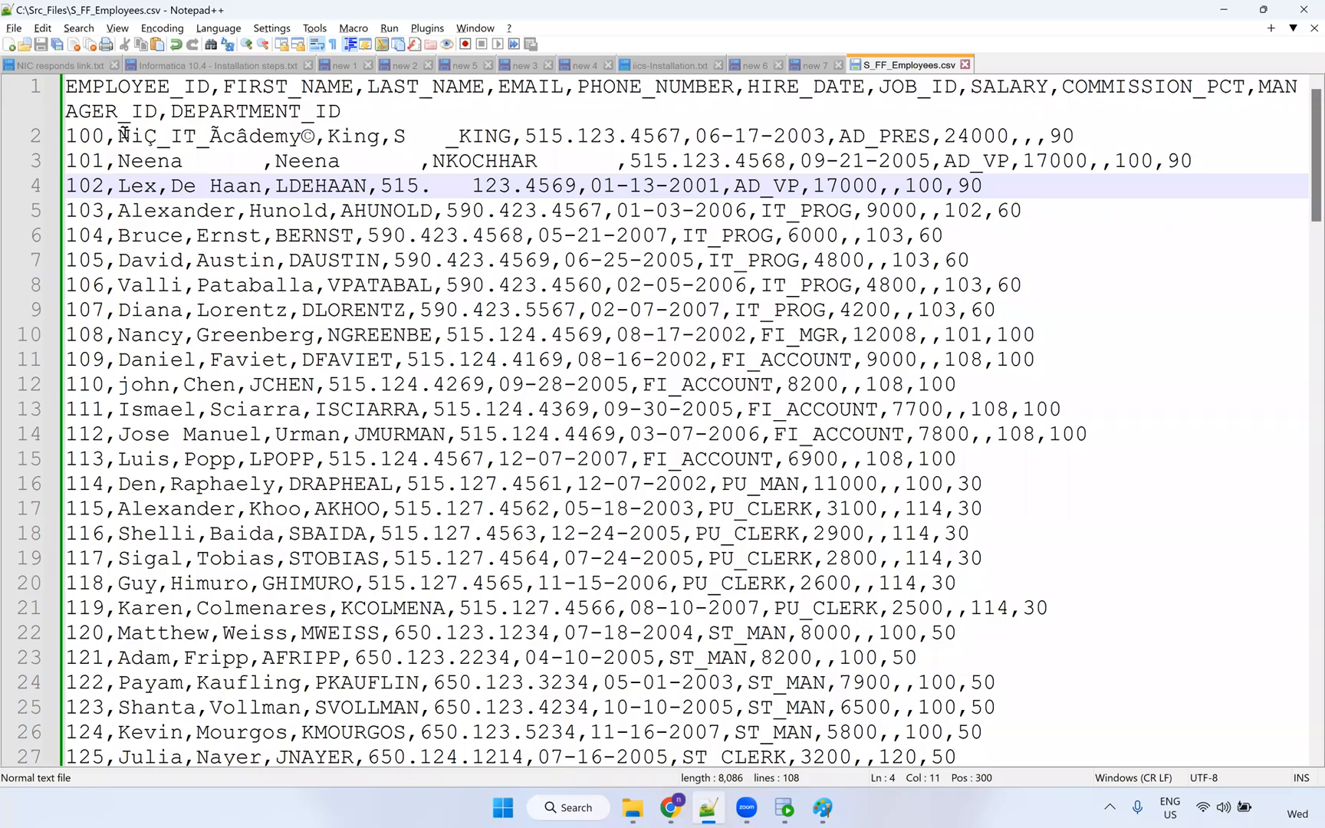
left_click_drag(117, 140, 110, 142)
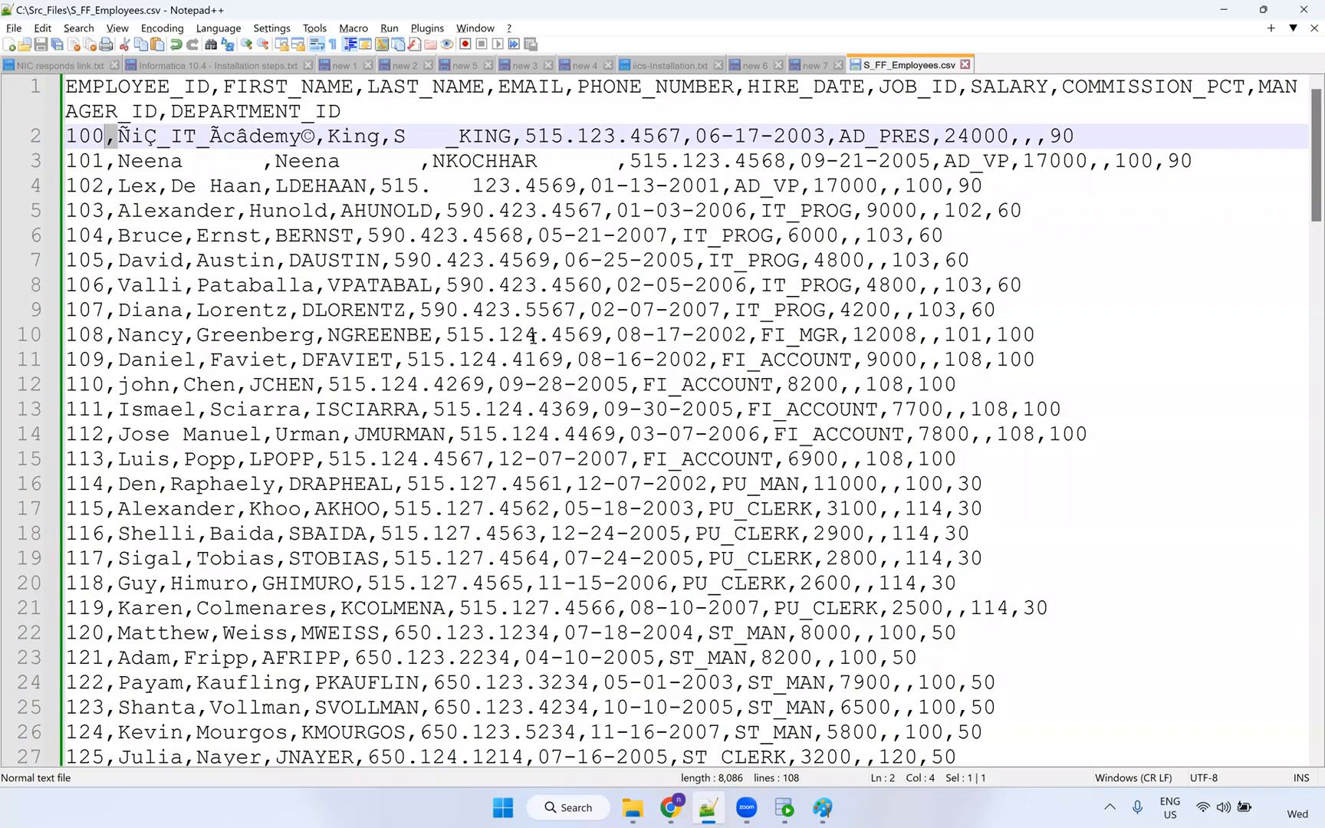
Replace every comma in S_FF_Employees.csv with a pipe '|' delimiter.
key("ctrl+h")
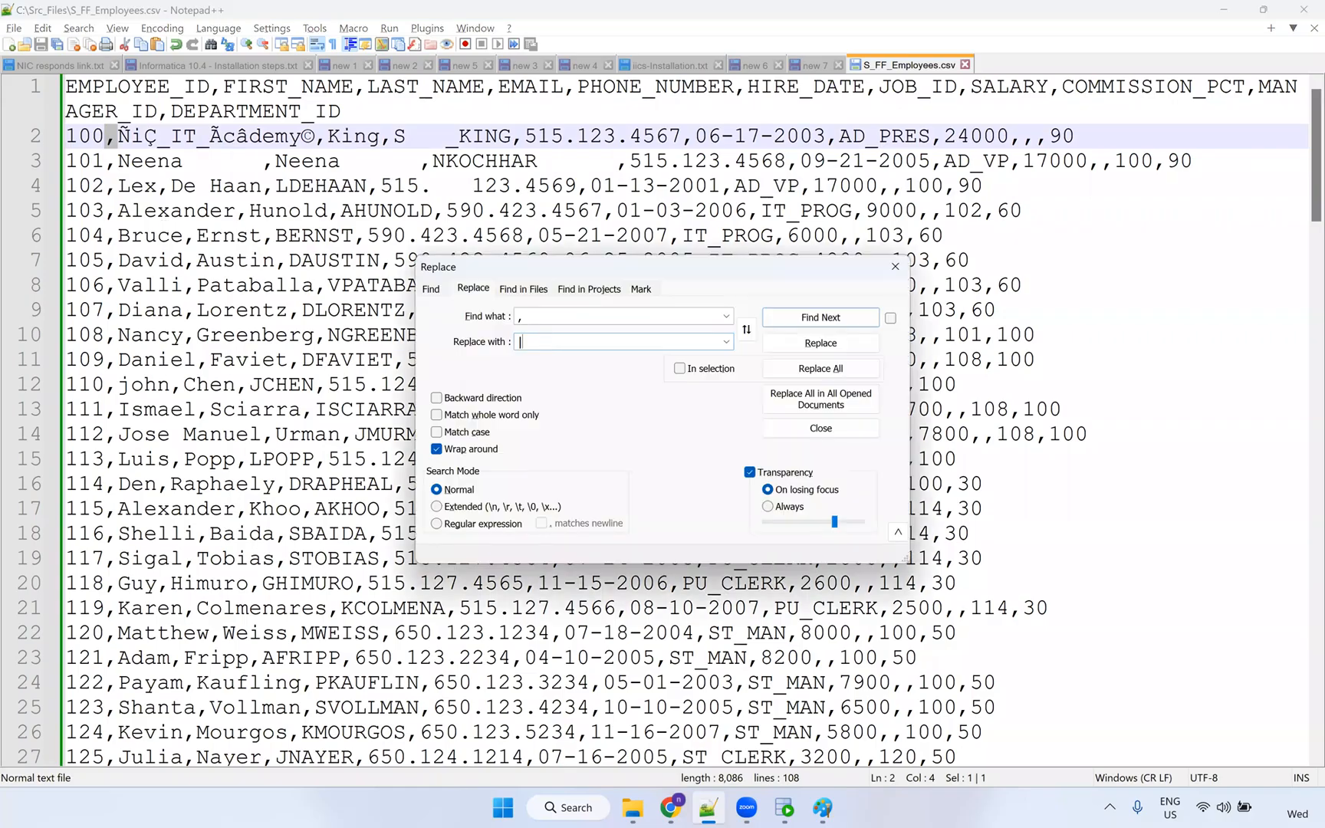
type("|")
left_click(861, 370)
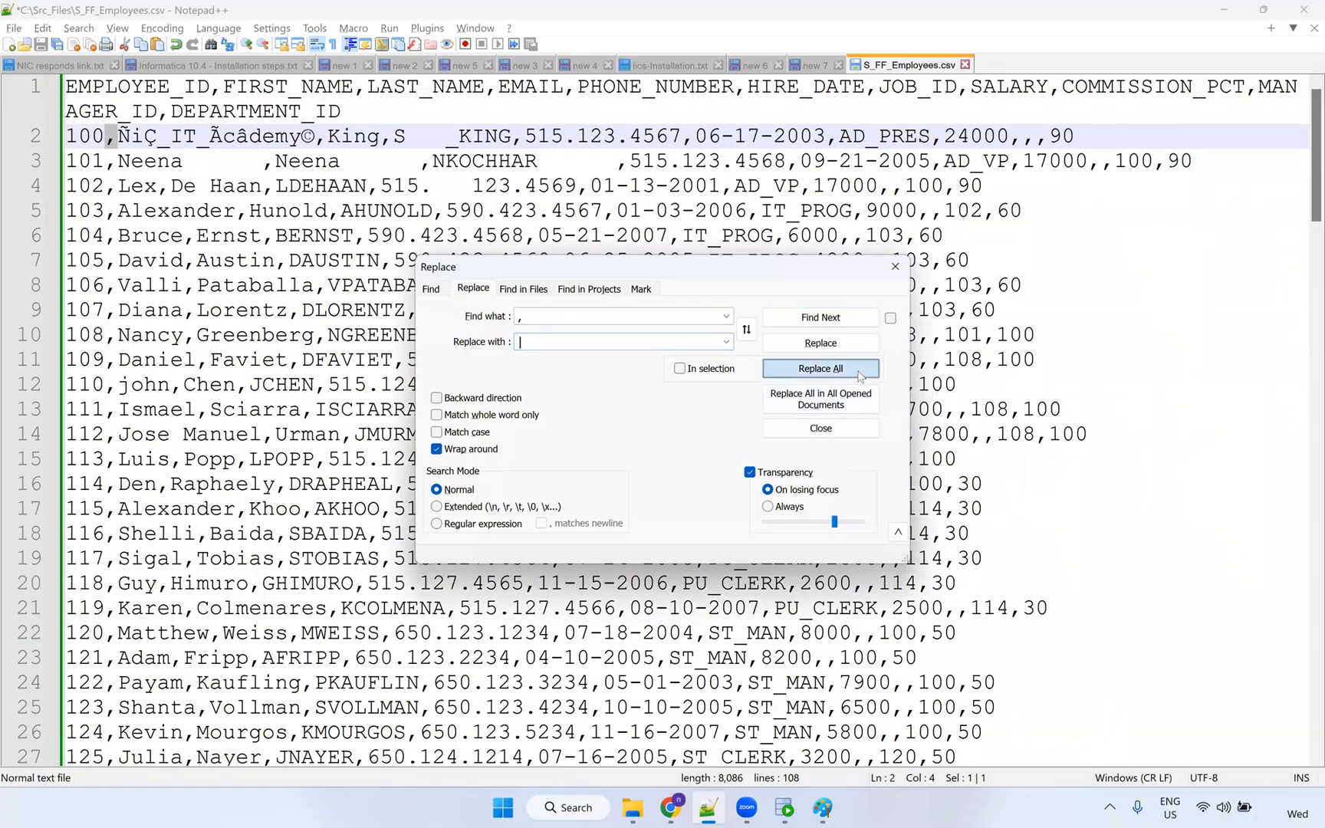
left_click(895, 266)
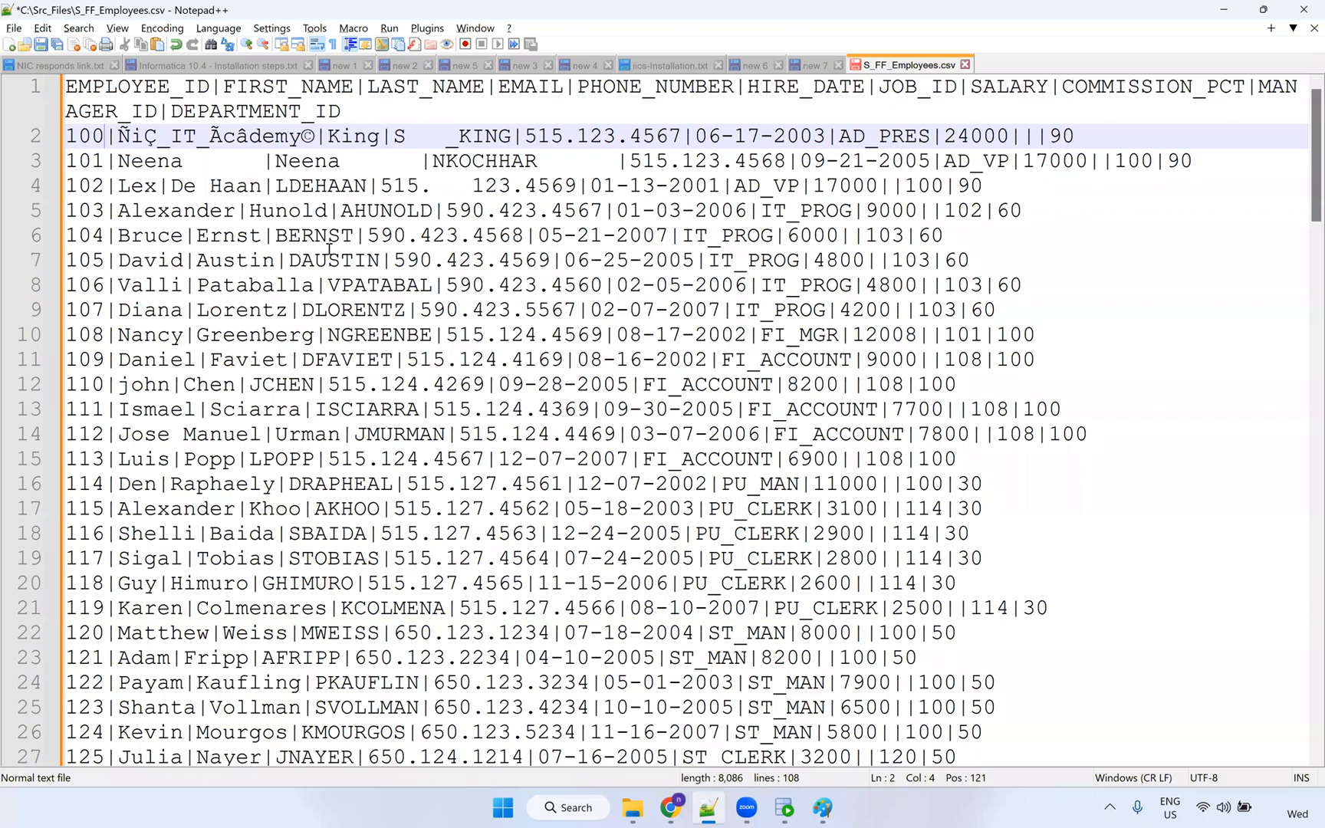
Restore a comma inside employee 100's first name on line 2 and save the file.
key("ctrl+z")
left_click(234, 141)
left_click_drag(115, 136, 335, 142)
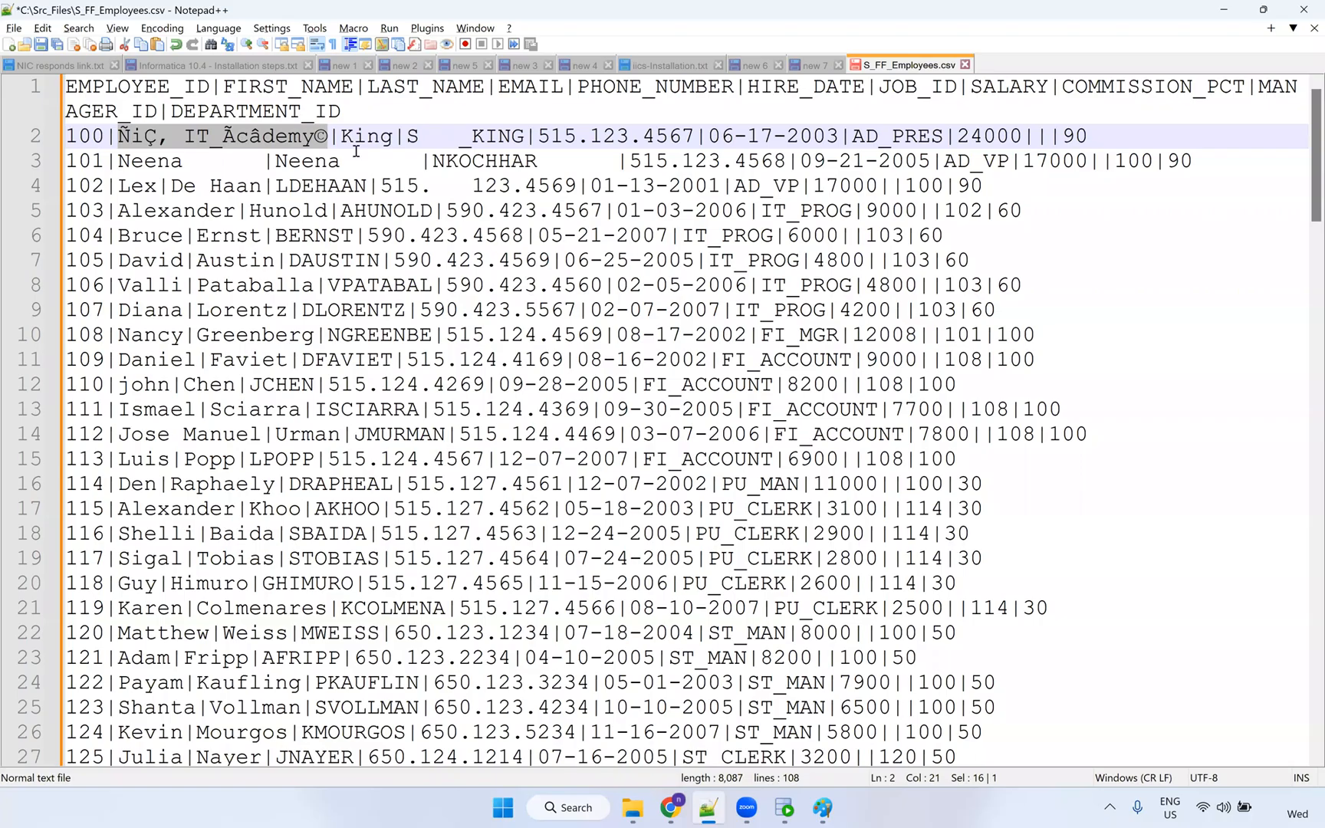
left_click(367, 136)
key("ctrl+s")
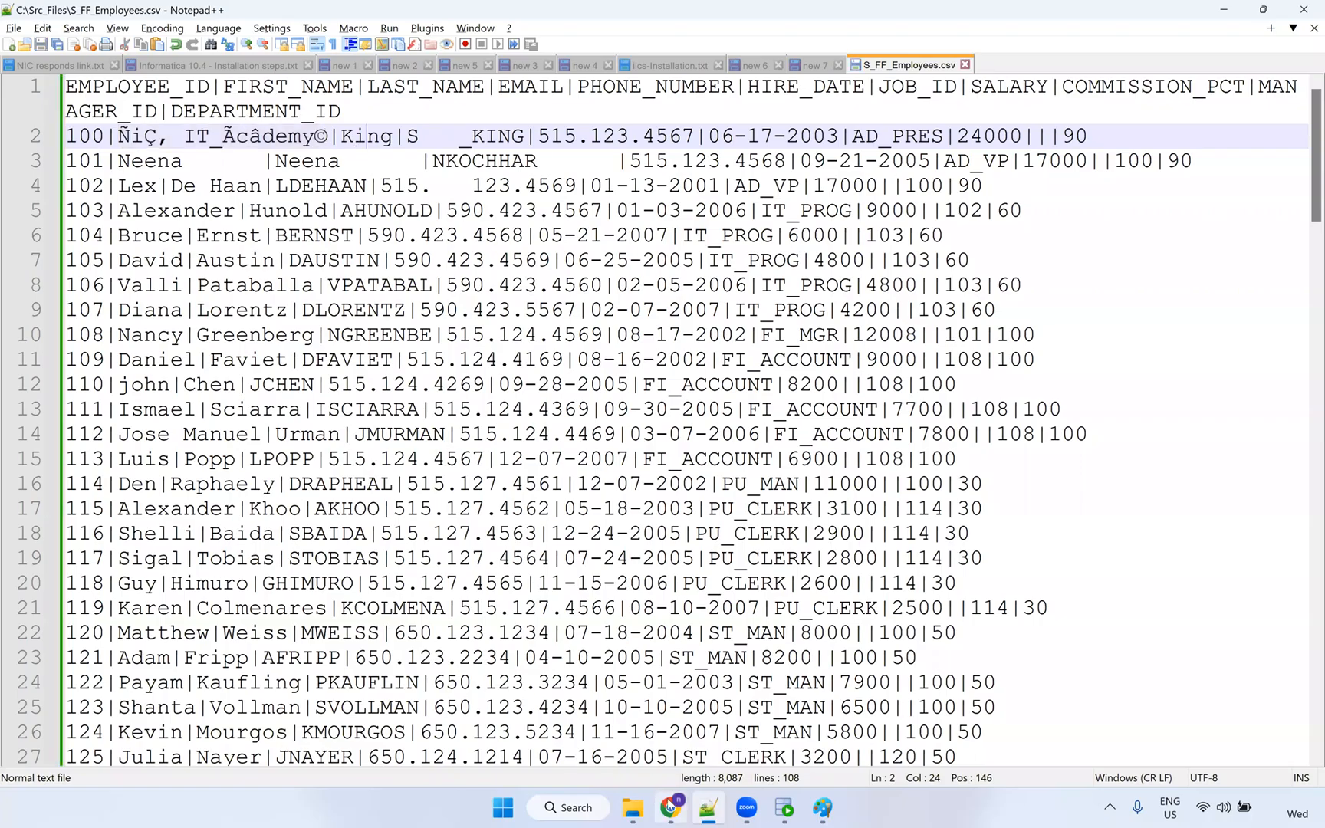
left_click(671, 805)
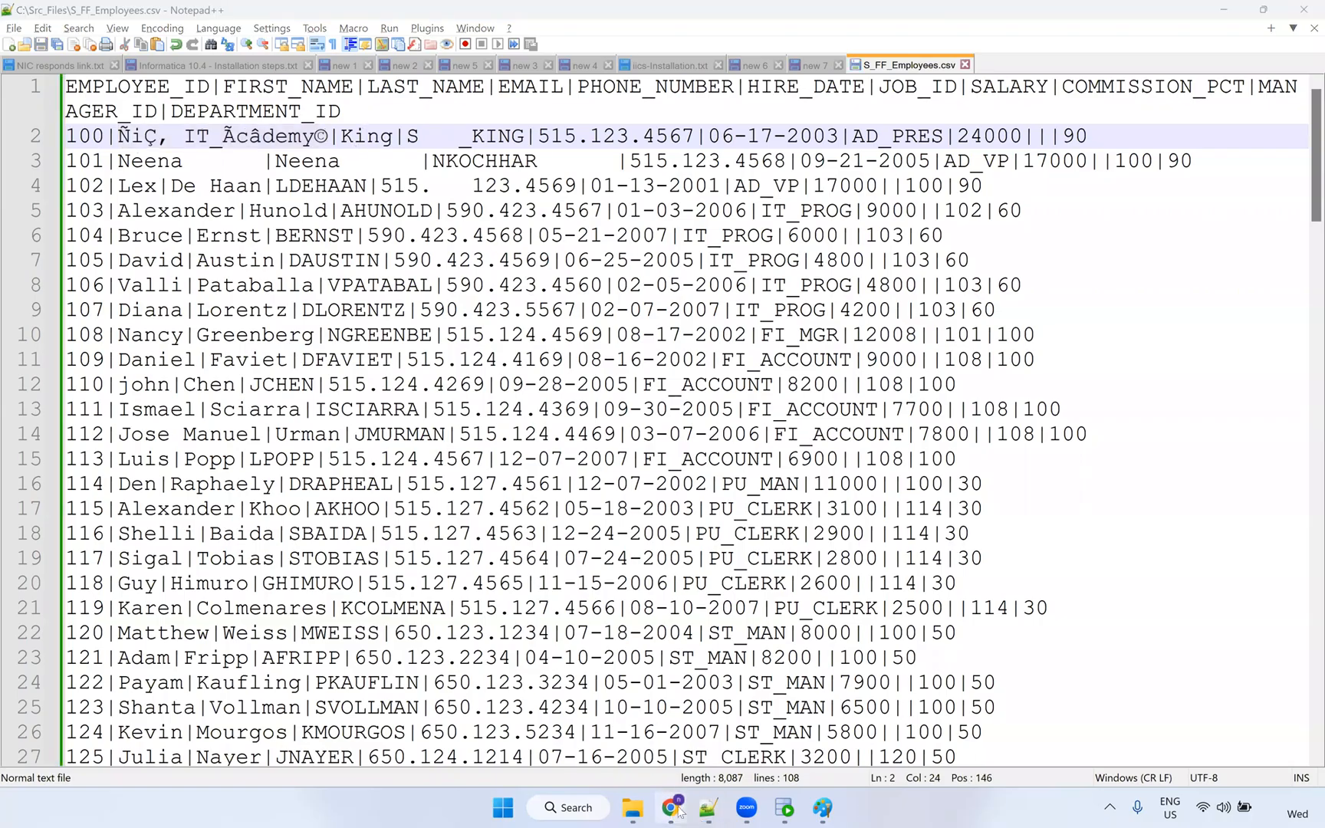
left_click(671, 806)
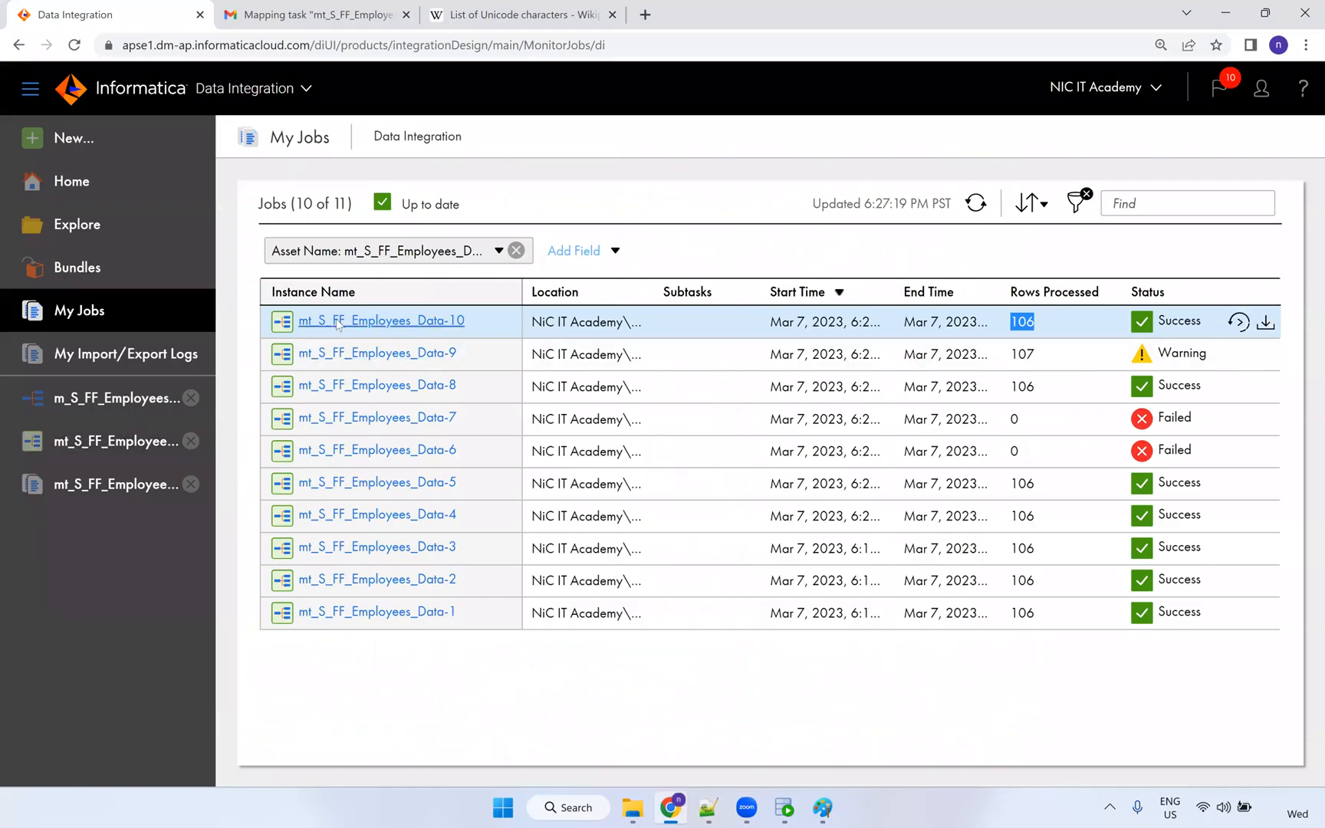
Open run 10's mapping task details, then open and close its editor without changes.
left_click(322, 321)
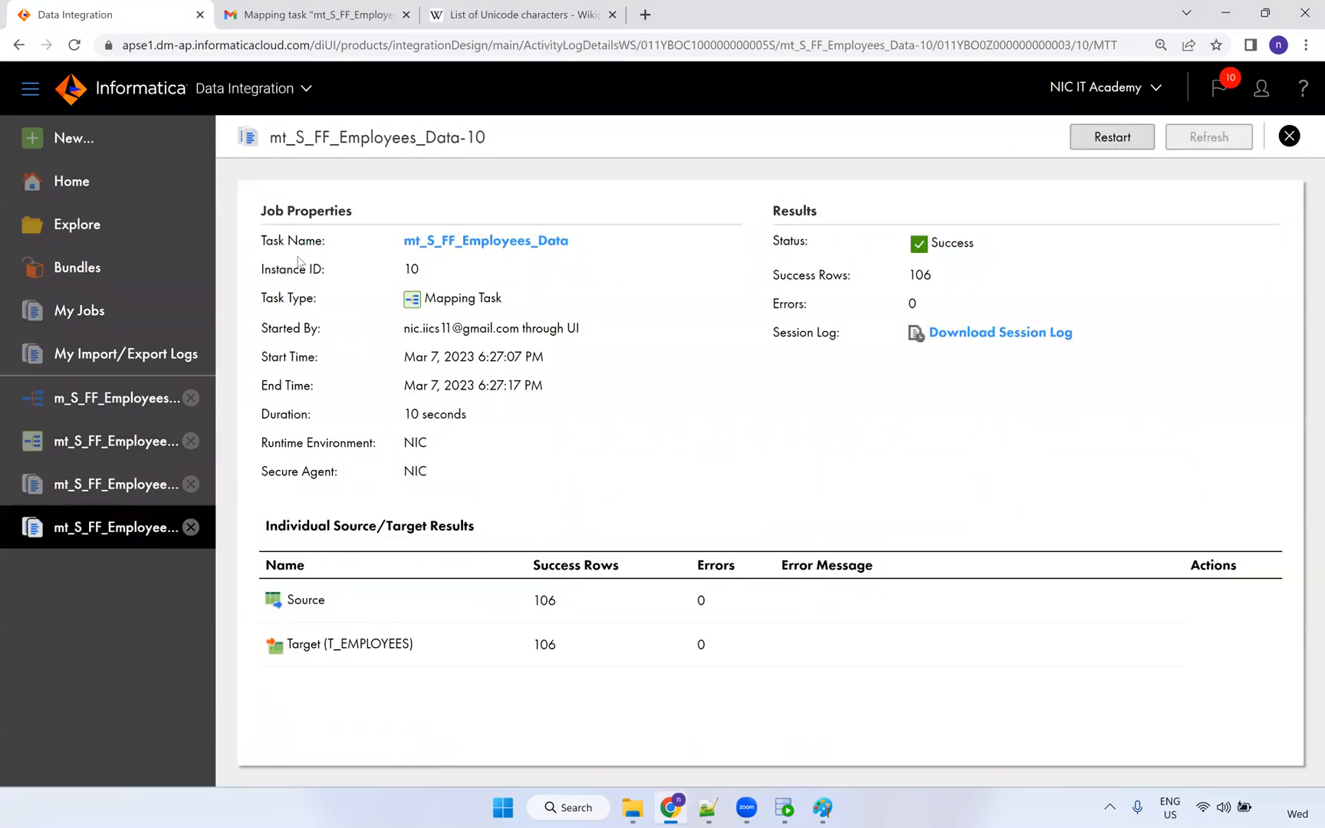
left_click(491, 241)
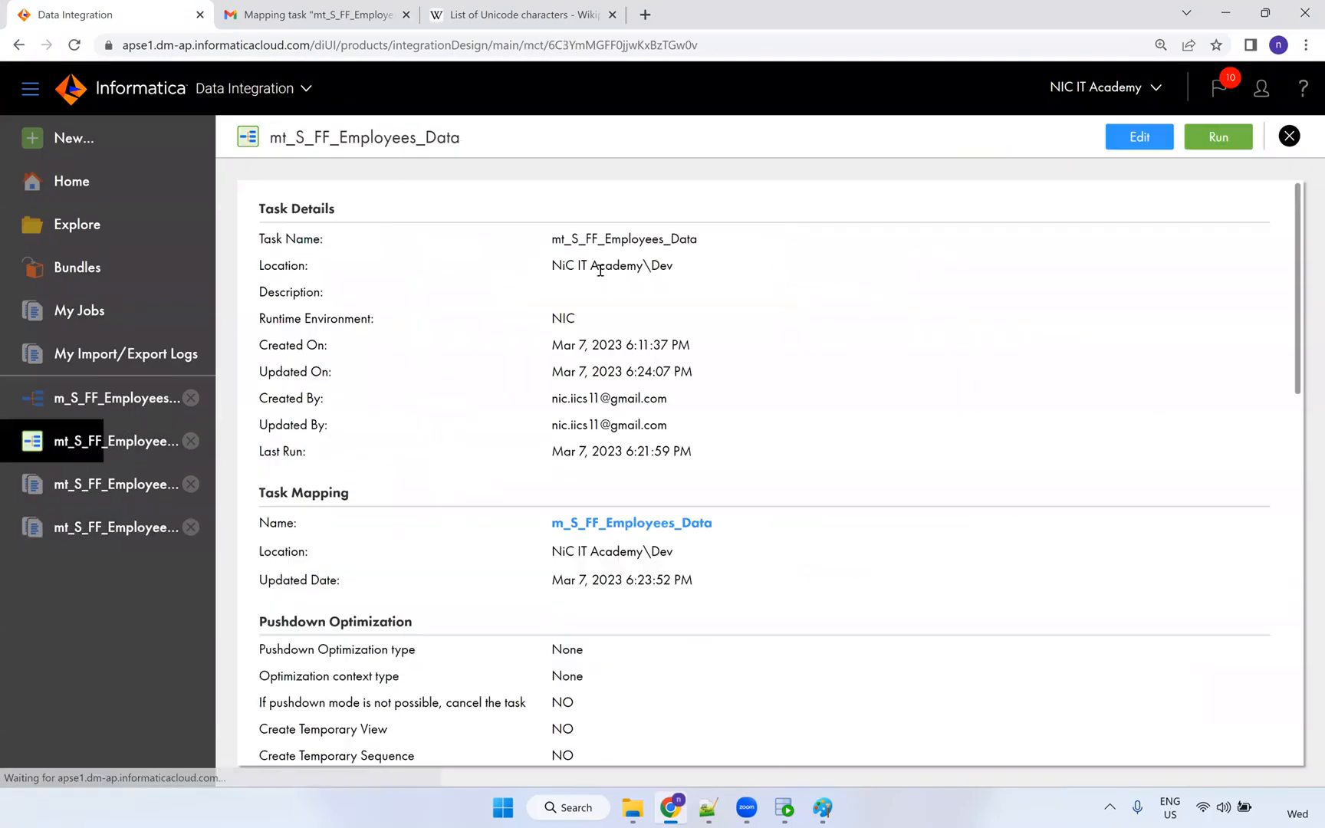
left_click(1140, 138)
left_click(1003, 707)
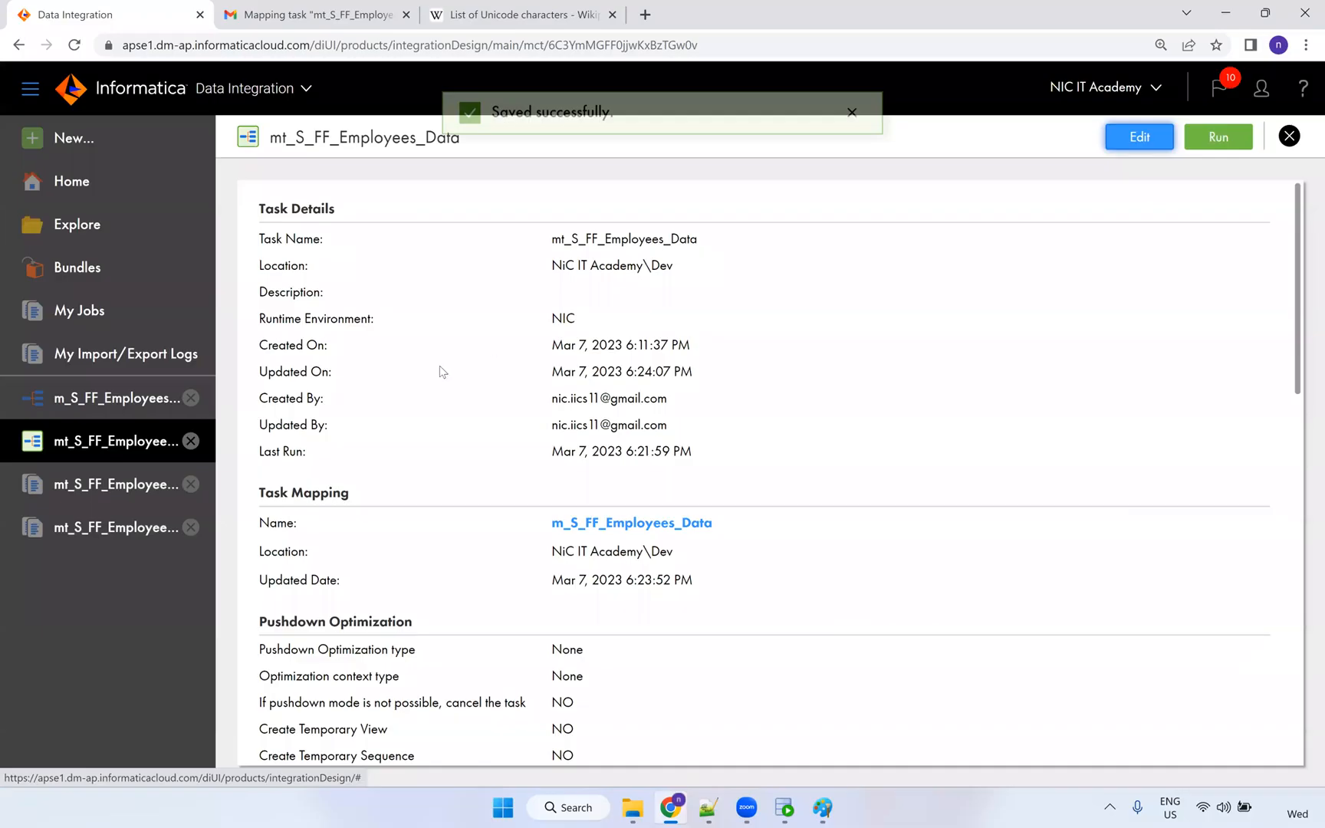
left_click(148, 484)
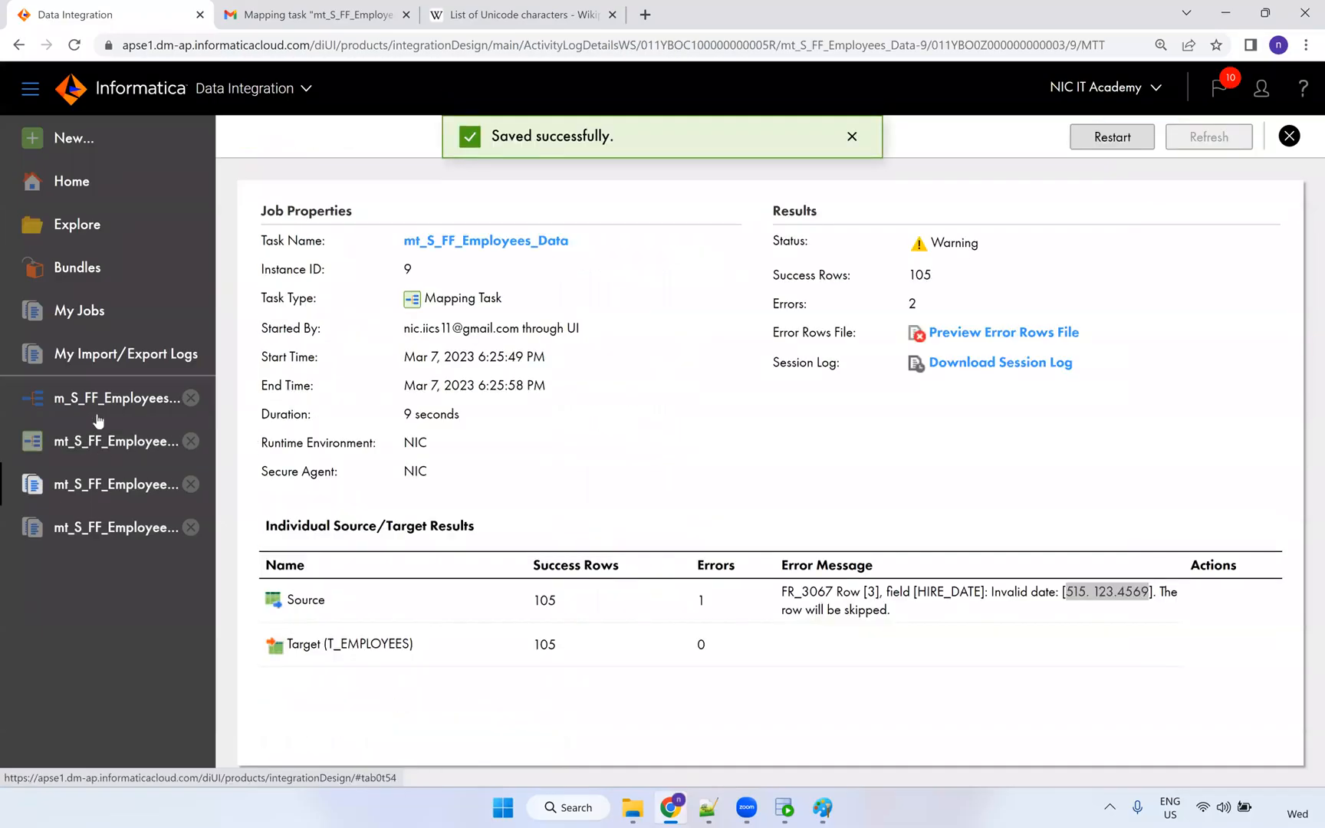
In m_S_FF_Employees_Data, select the Source node and show its S_FF_Employees.csv connection settings.
left_click(100, 406)
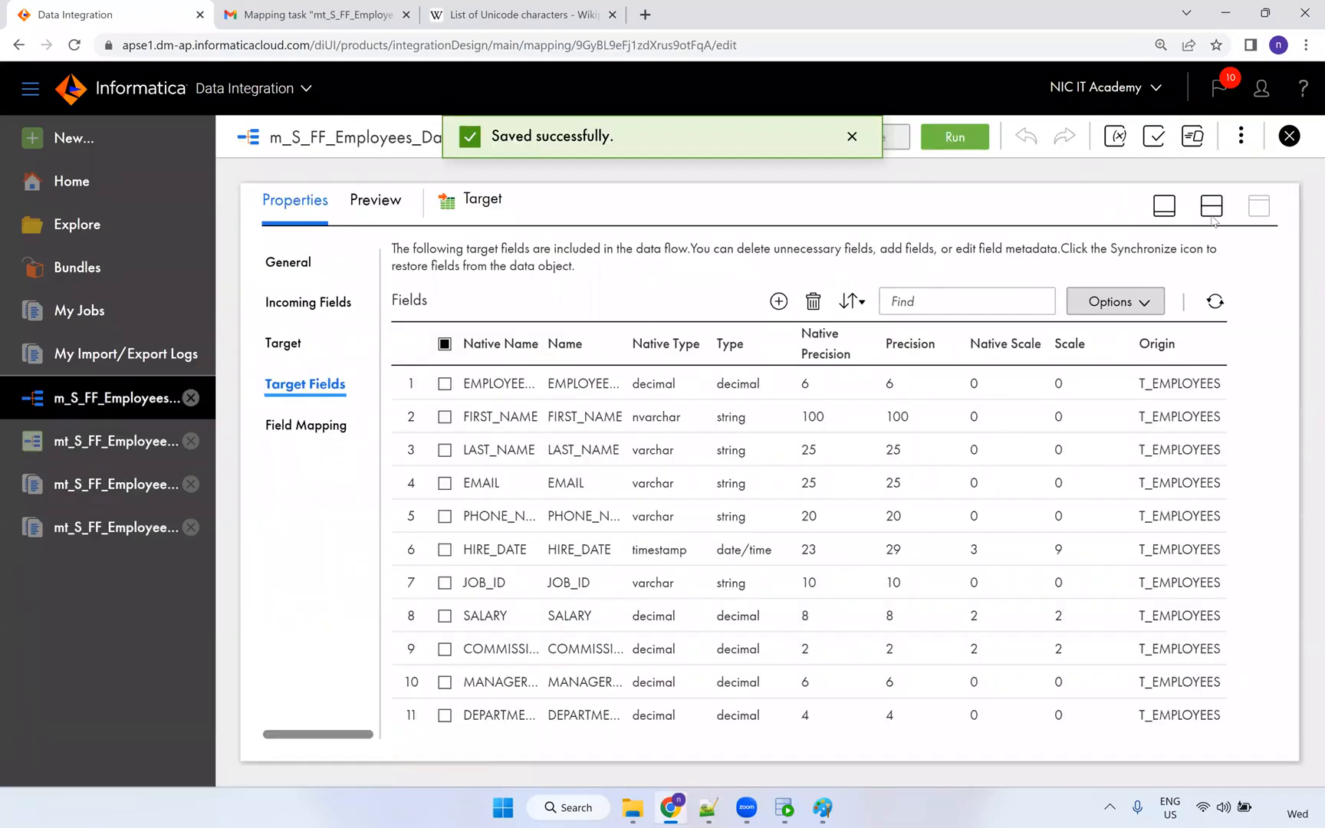
left_click(1211, 207)
left_click(494, 351)
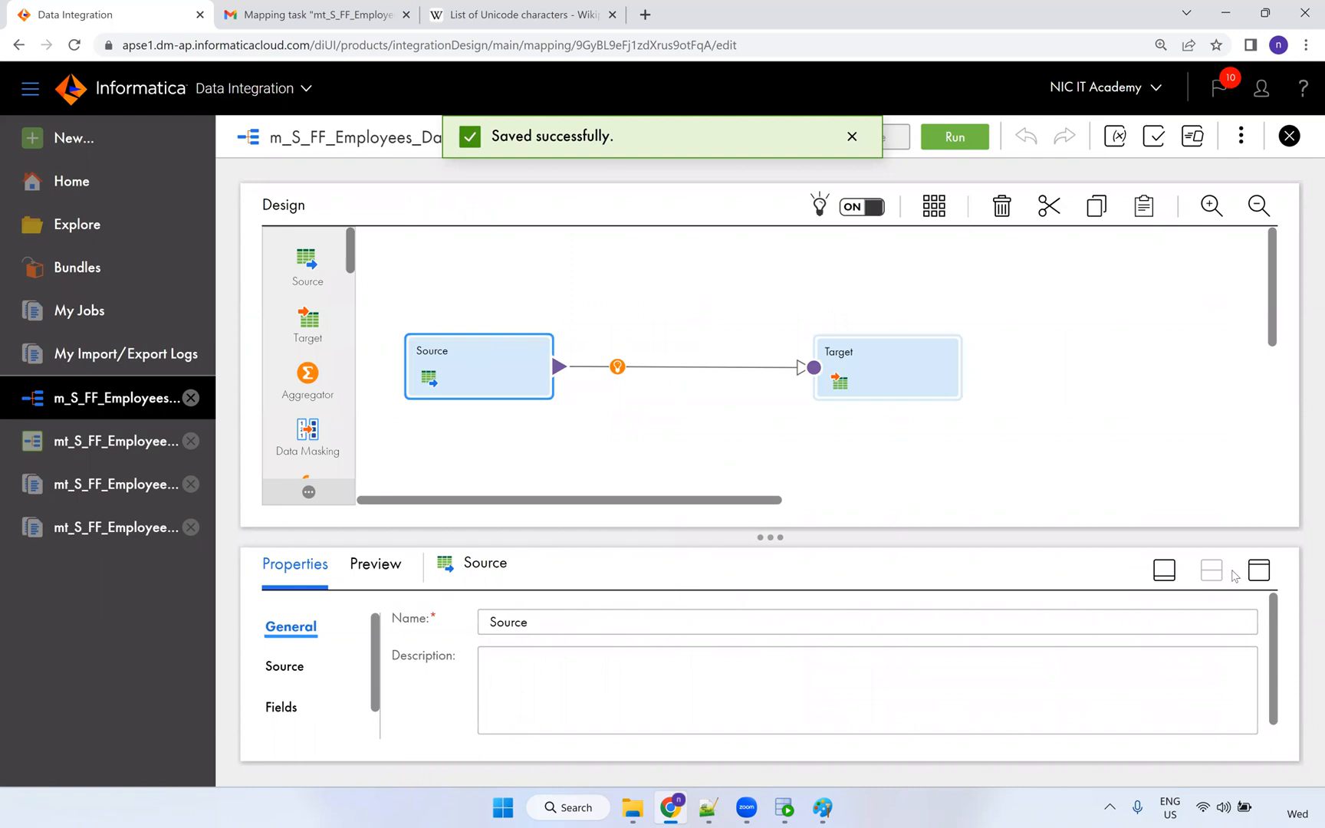
left_click(1258, 570)
left_click(292, 307)
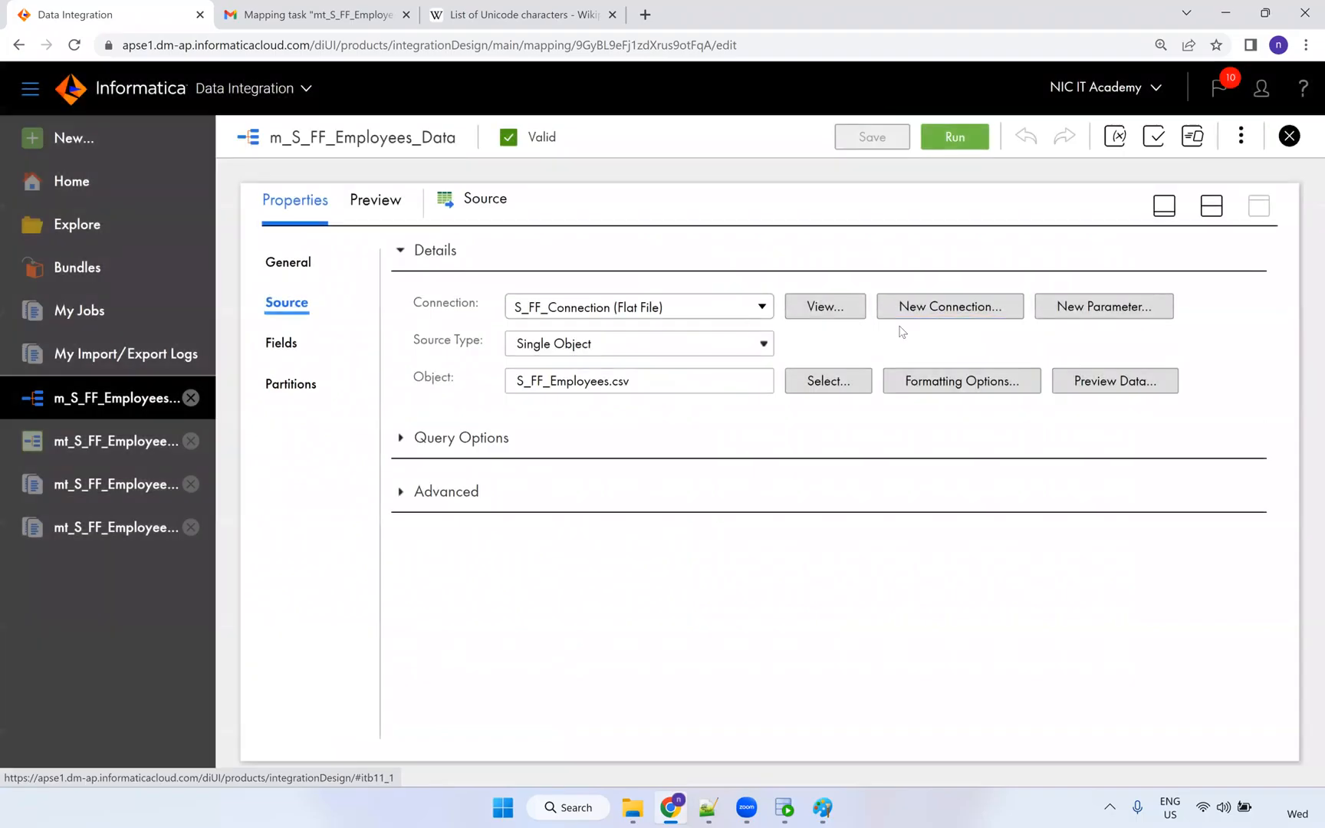
View and close the S_FF_Connection flat file connection details.
left_click(834, 312)
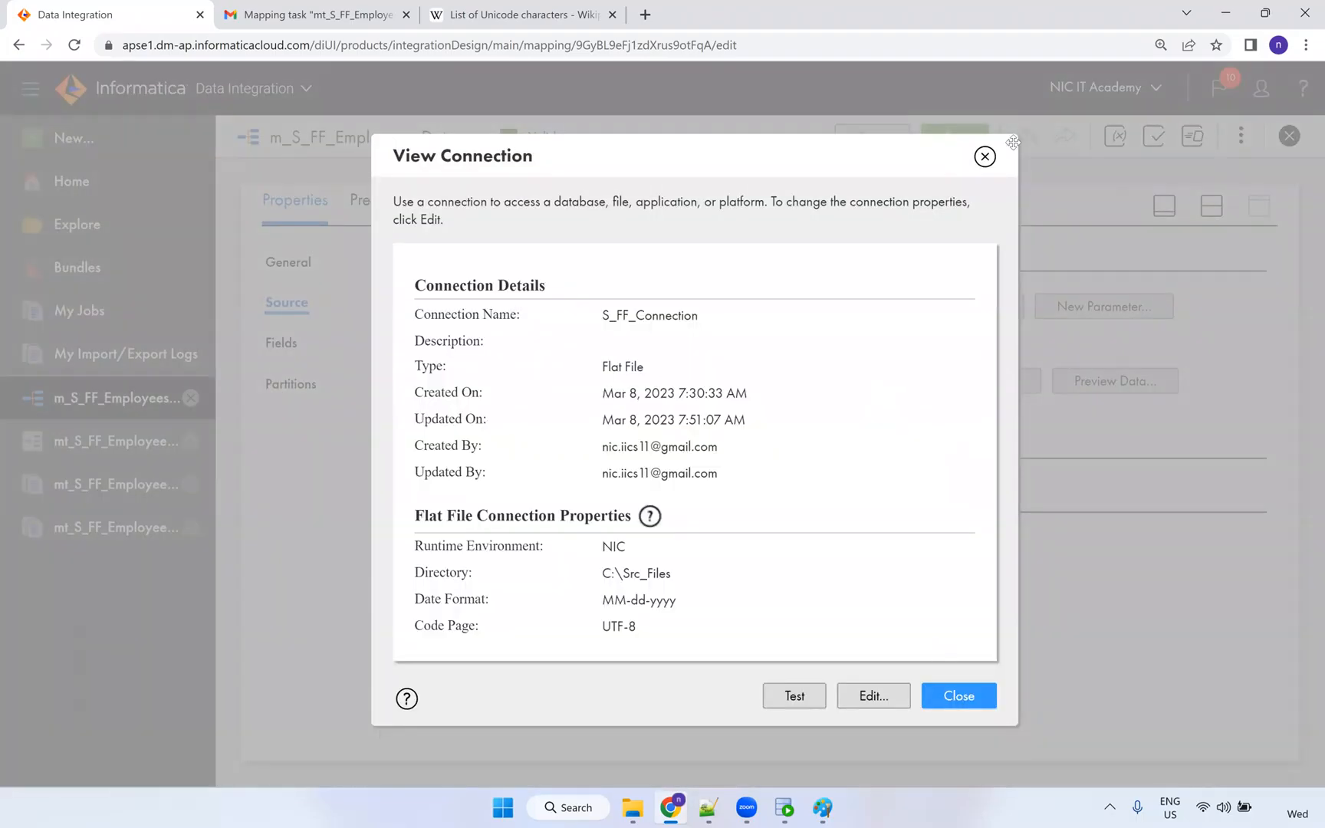
left_click(986, 158)
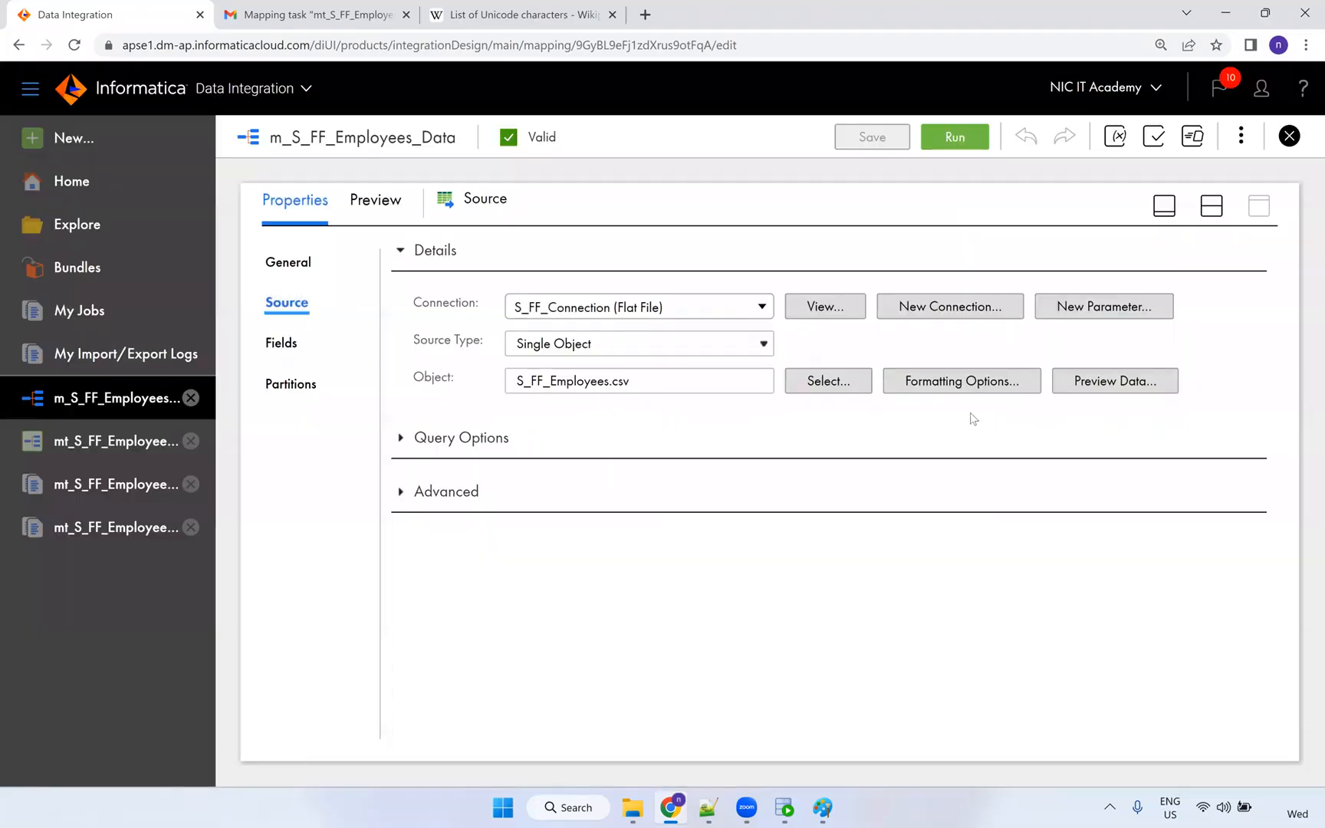
left_click(967, 389)
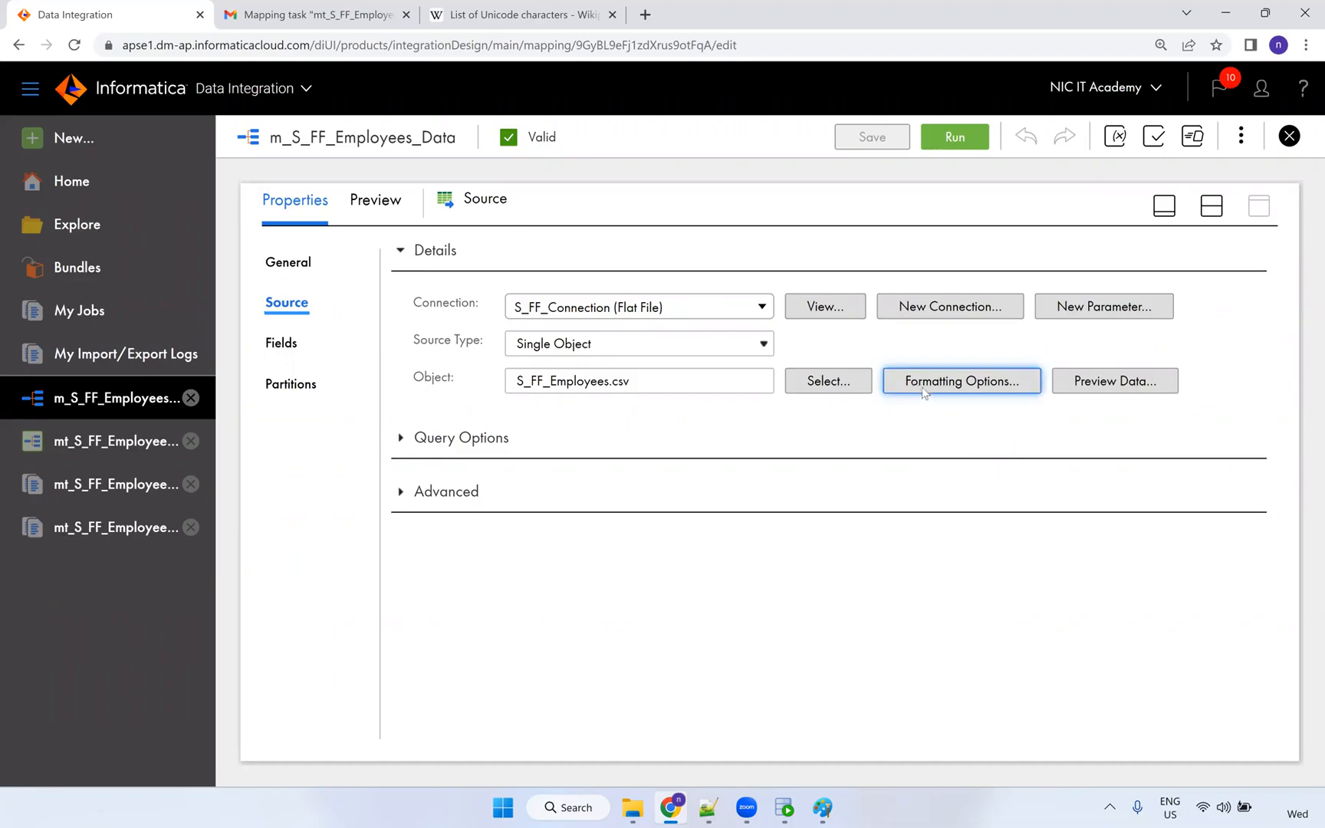
Set the source's formatting delimiter to Other with the pipe character '|', keeping data from row 2.
left_click(943, 387)
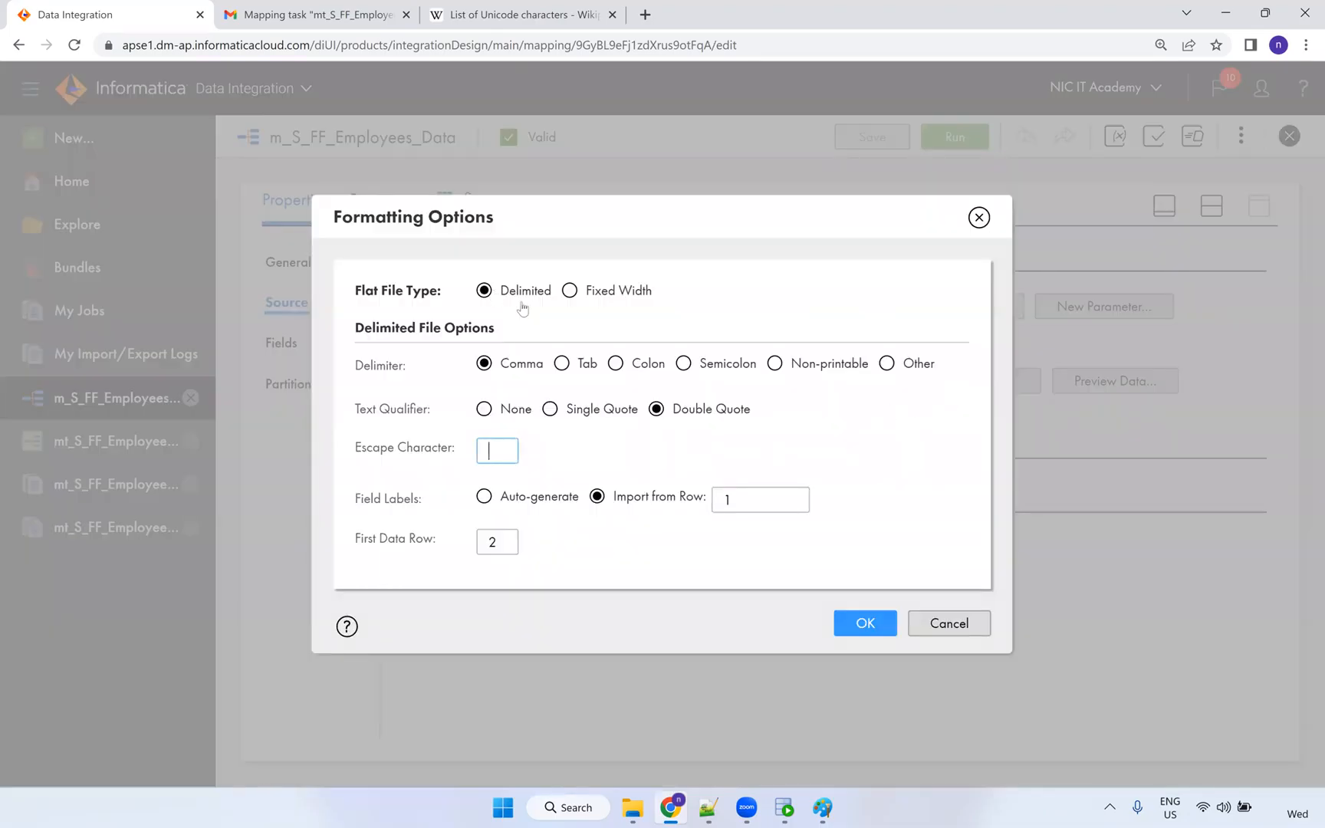
left_click_drag(507, 365, 497, 367)
left_click(883, 367)
left_click(470, 442)
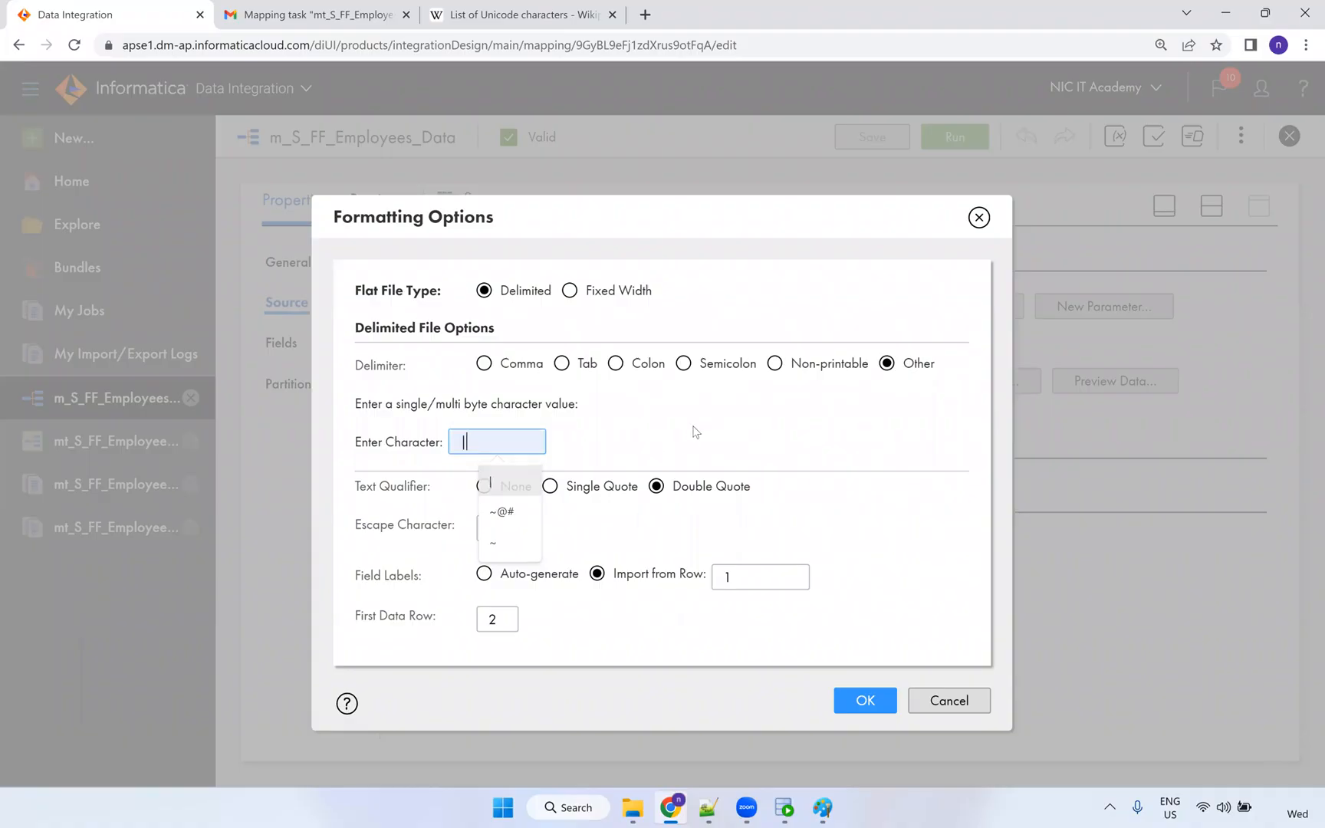
left_click_drag(511, 618, 454, 630)
left_click_drag(356, 619, 447, 636)
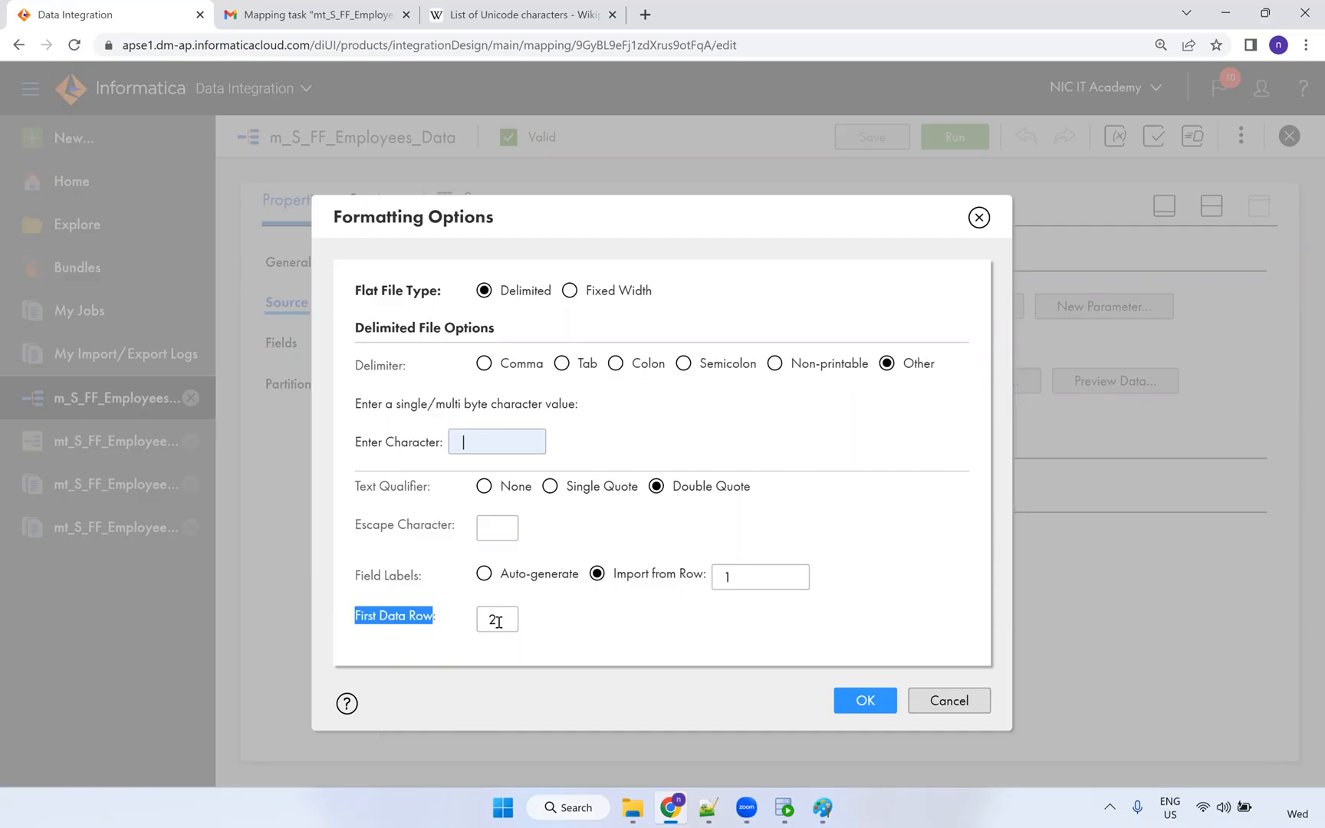
left_click_drag(498, 622, 489, 621)
left_click(553, 620)
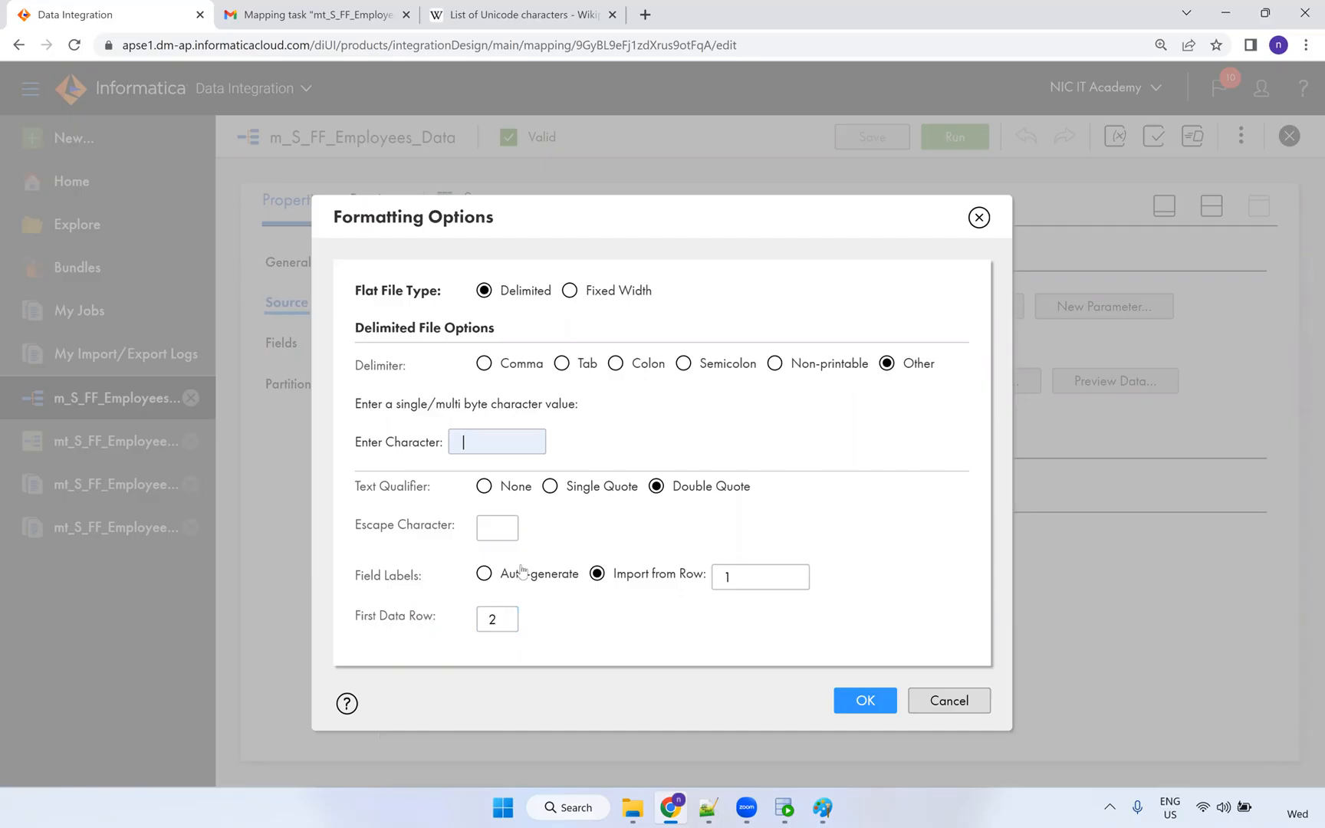
left_click(456, 443)
left_click(864, 701)
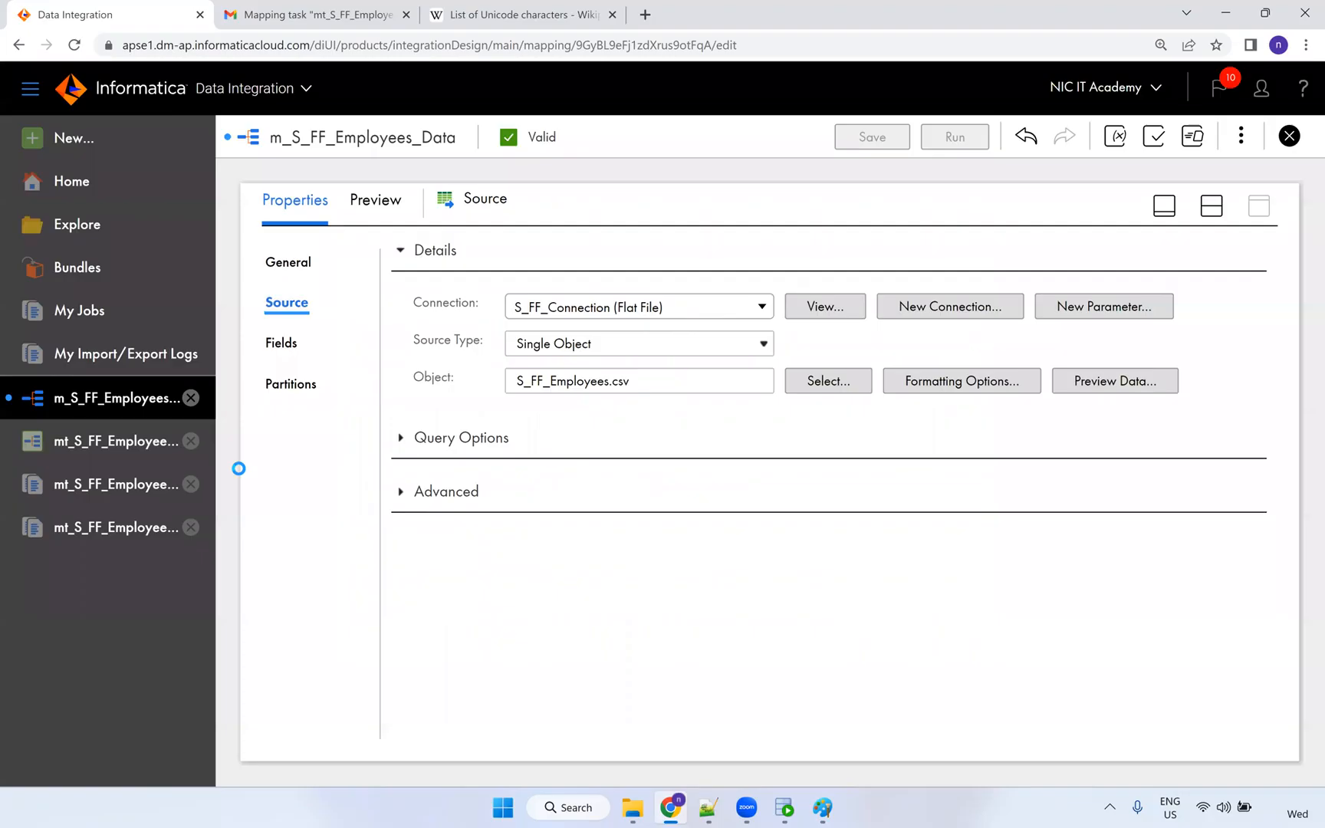
left_click(117, 456)
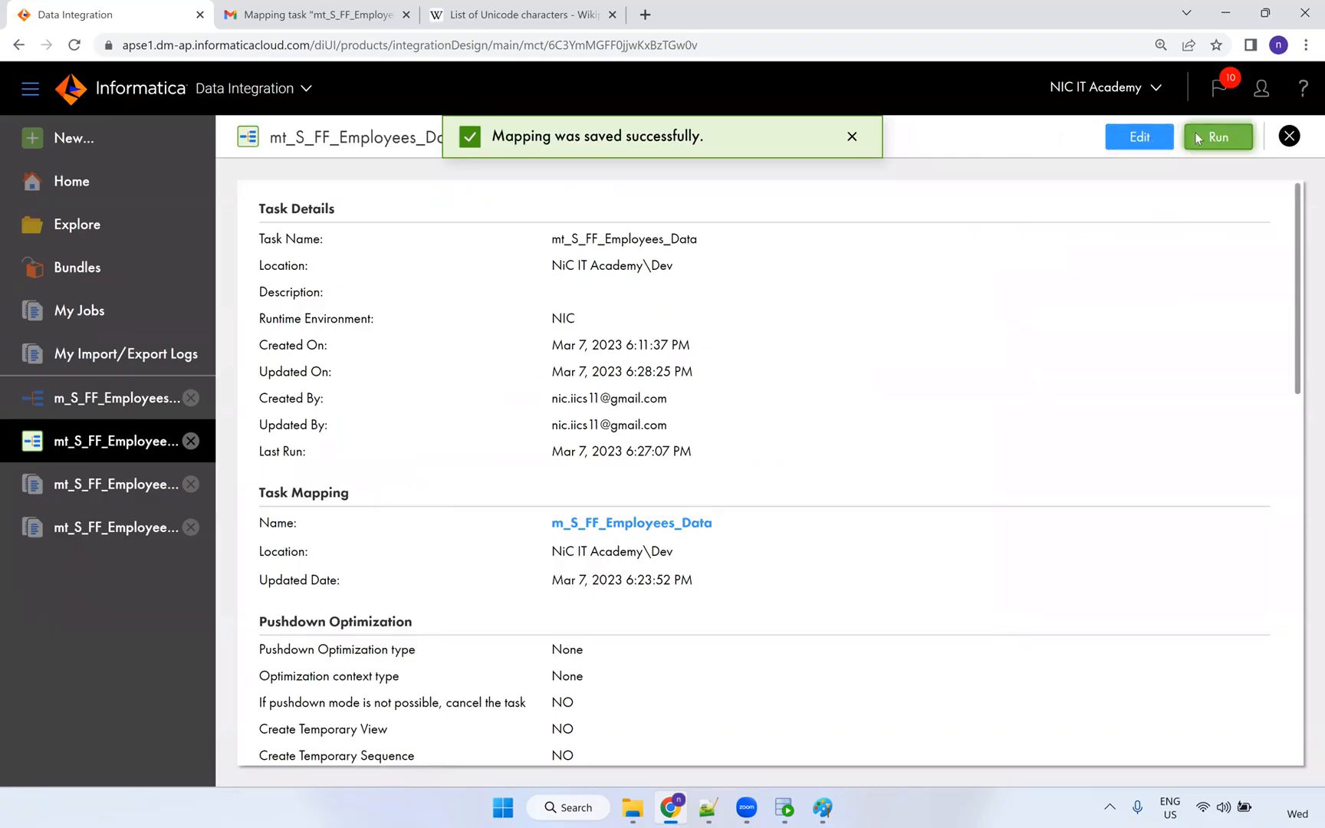
Run the employees mapping task and refresh My Jobs until run 11 finishes.
left_click(1195, 136)
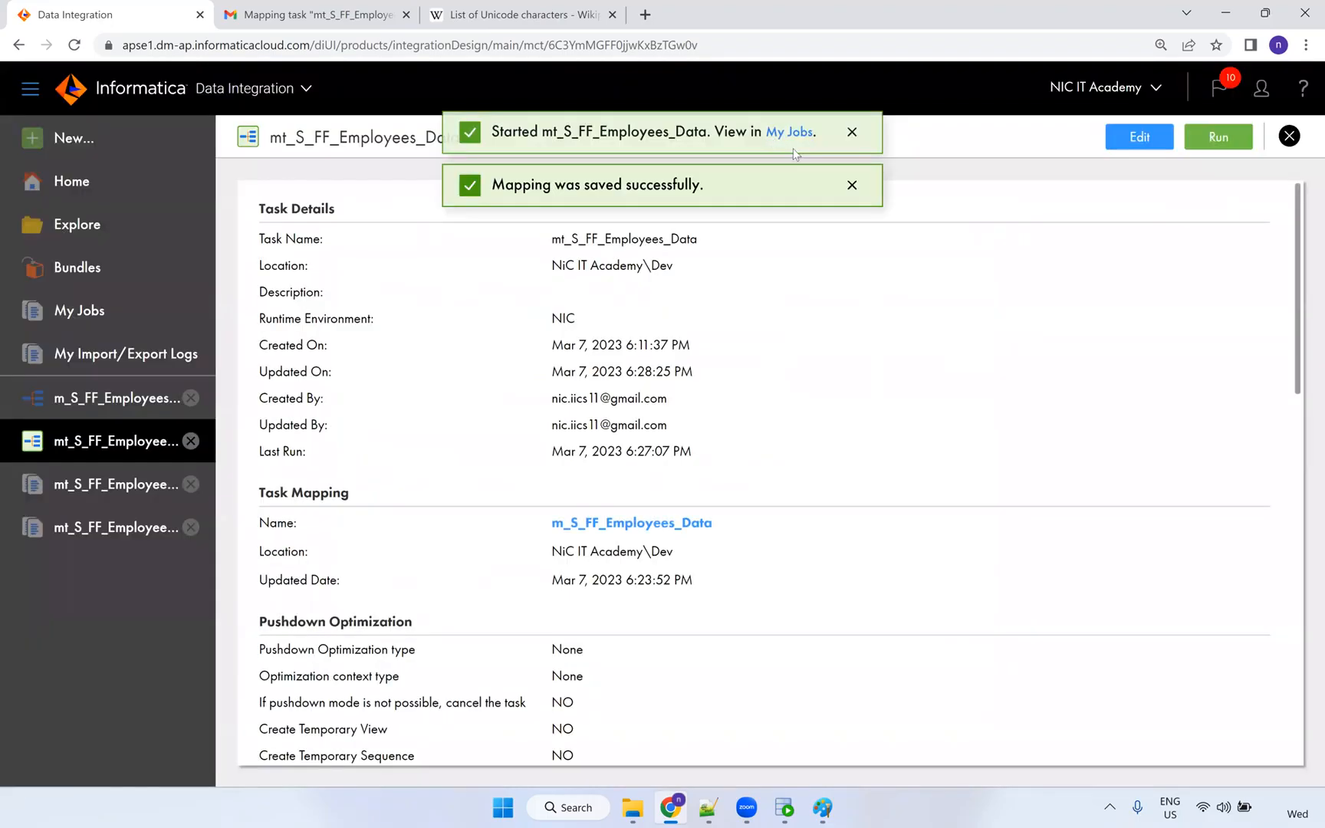
left_click(792, 138)
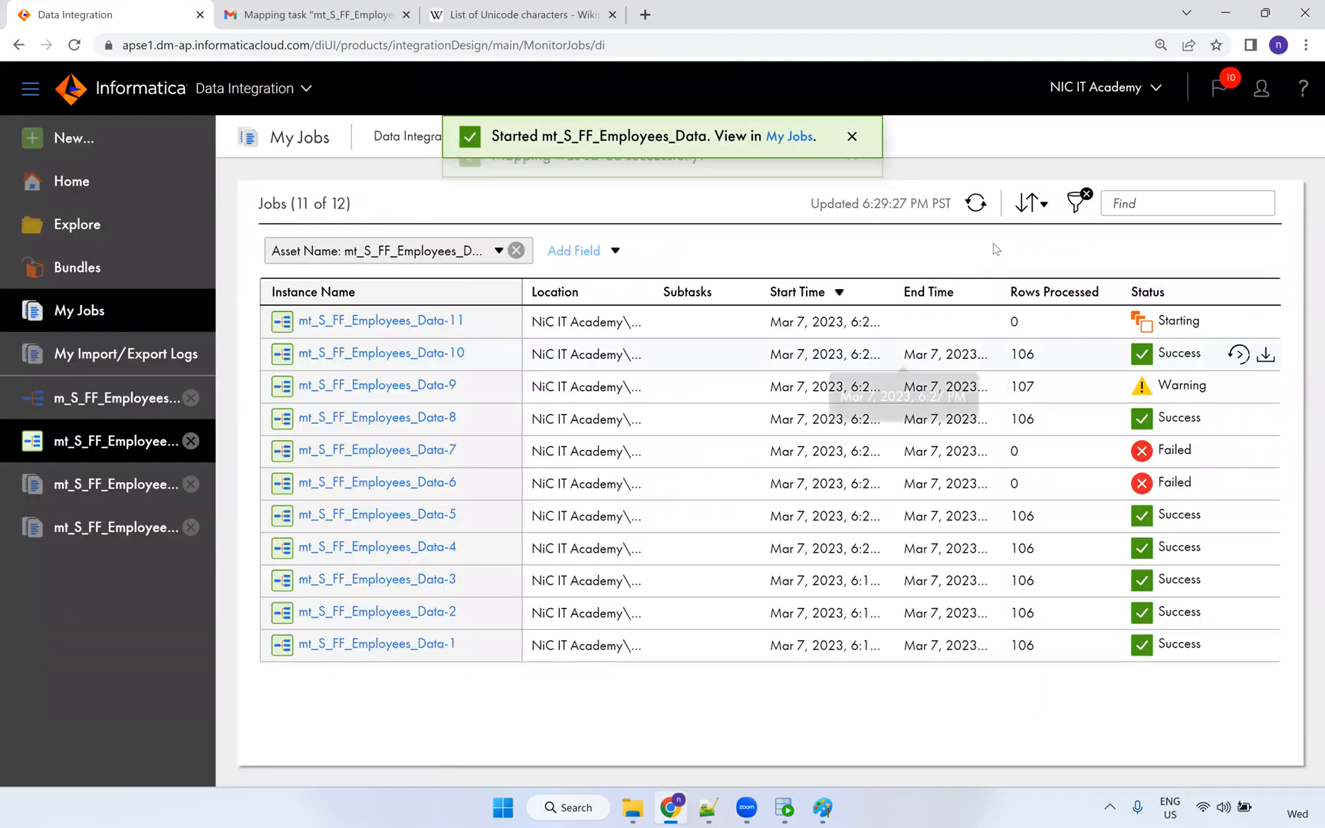
left_click(976, 204)
left_click(976, 204)
left_click(976, 204)
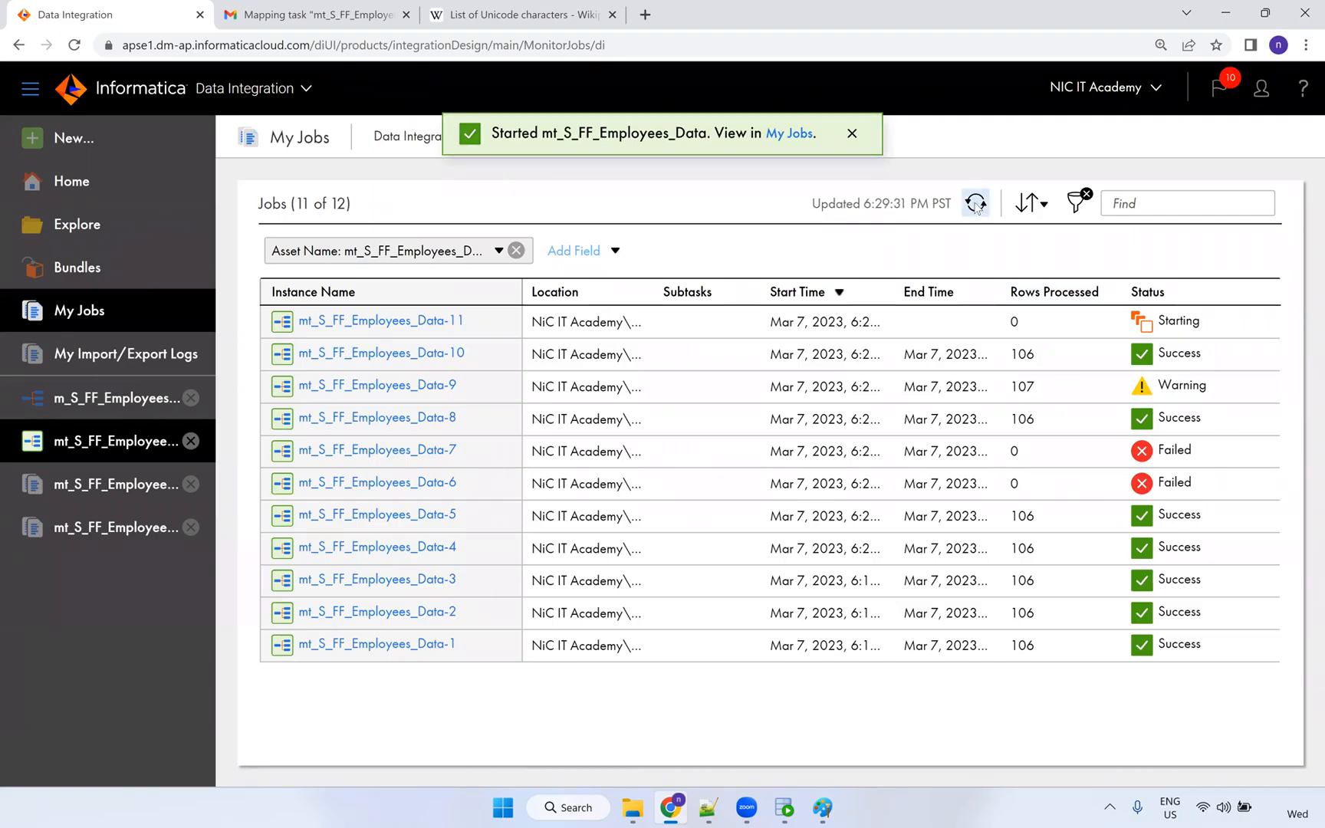
left_click(976, 204)
left_click(976, 204)
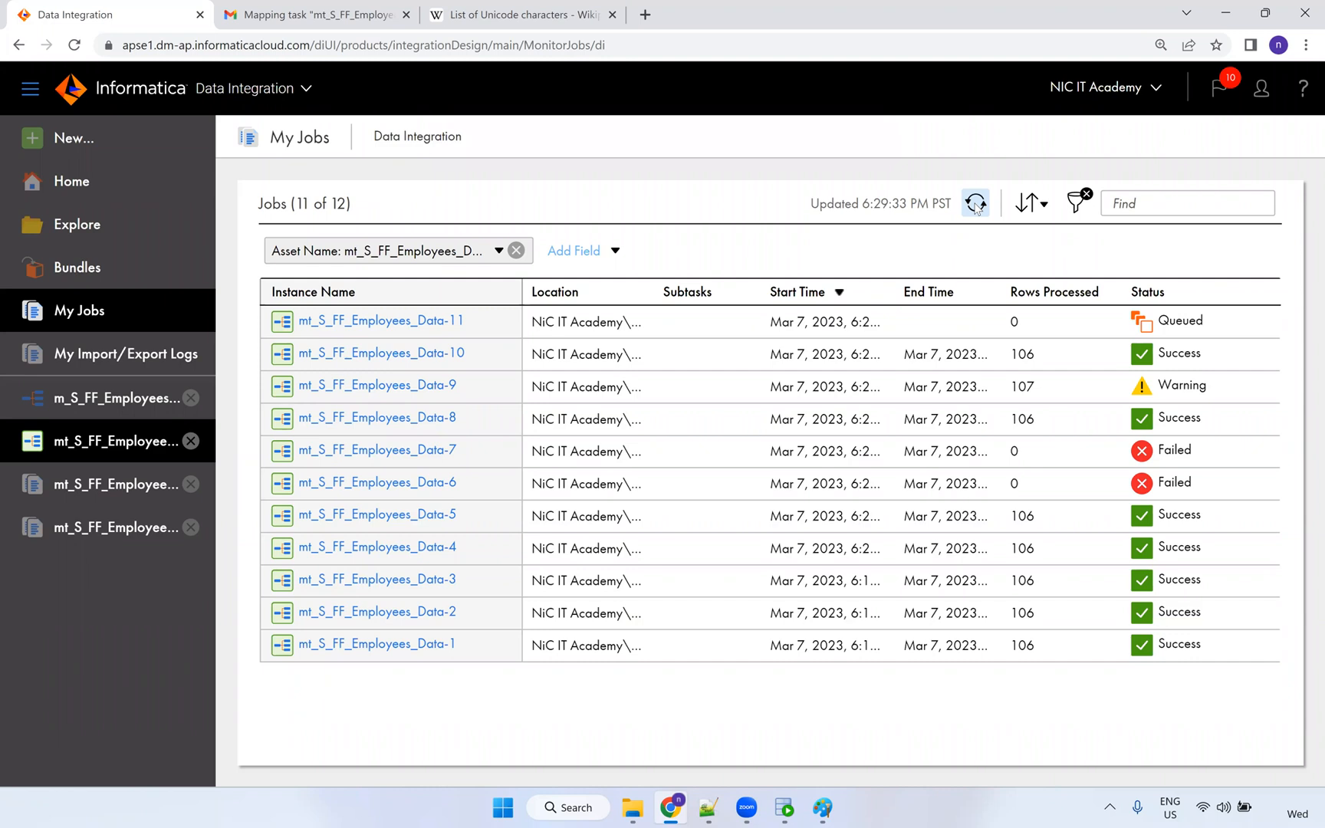
left_click(976, 204)
left_click(976, 204)
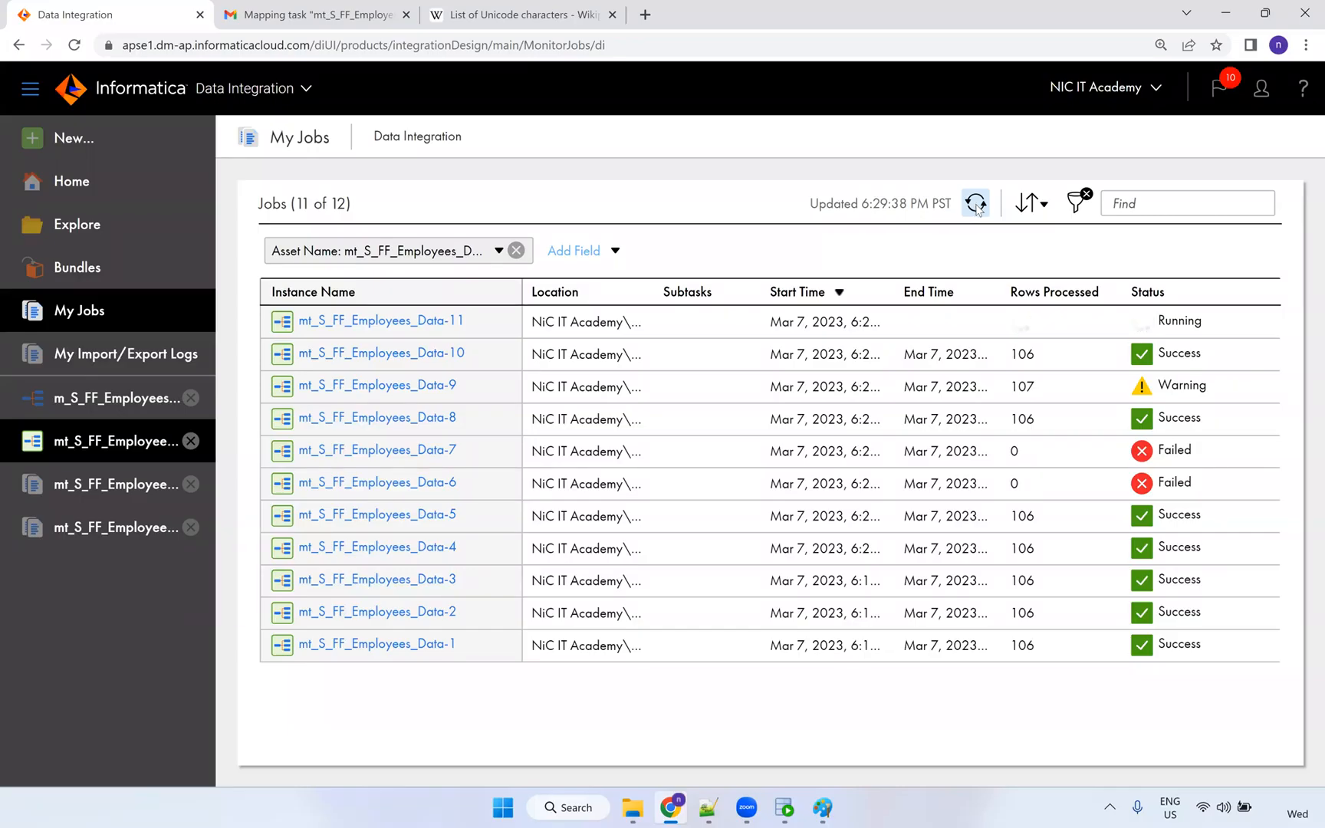
left_click(976, 203)
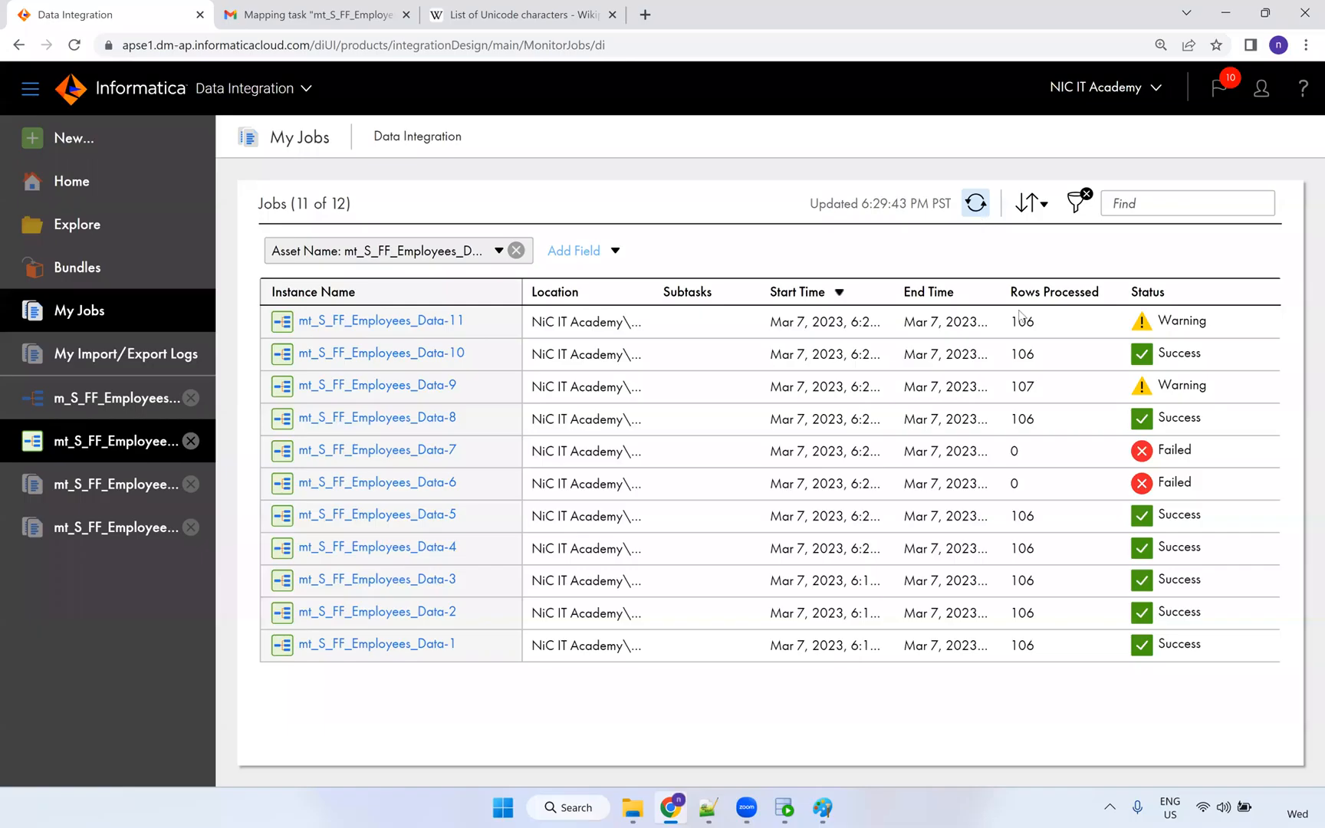
Check run 11's details: 0 rows loaded and 106 errors citing the HIRE_DATE port.
double_click(1019, 322)
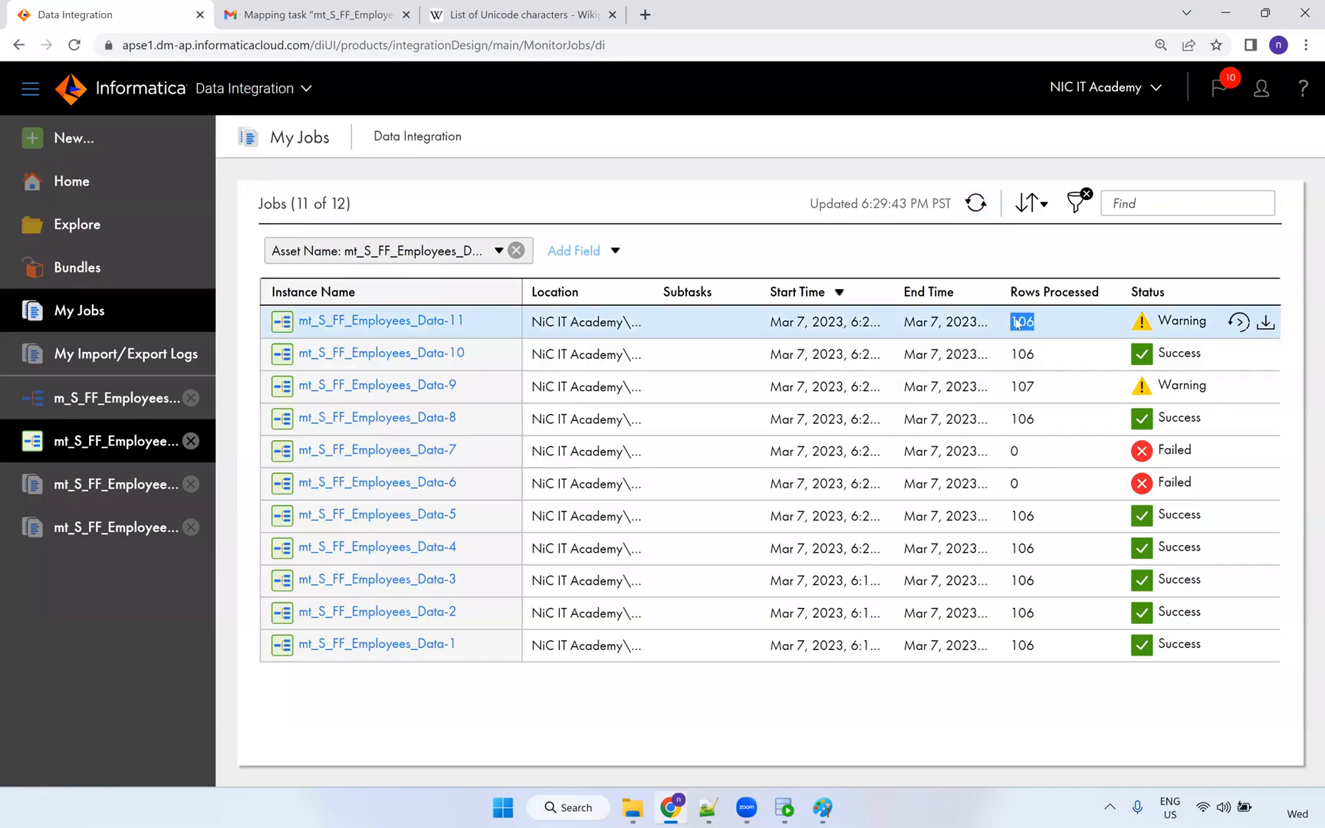
left_click(454, 323)
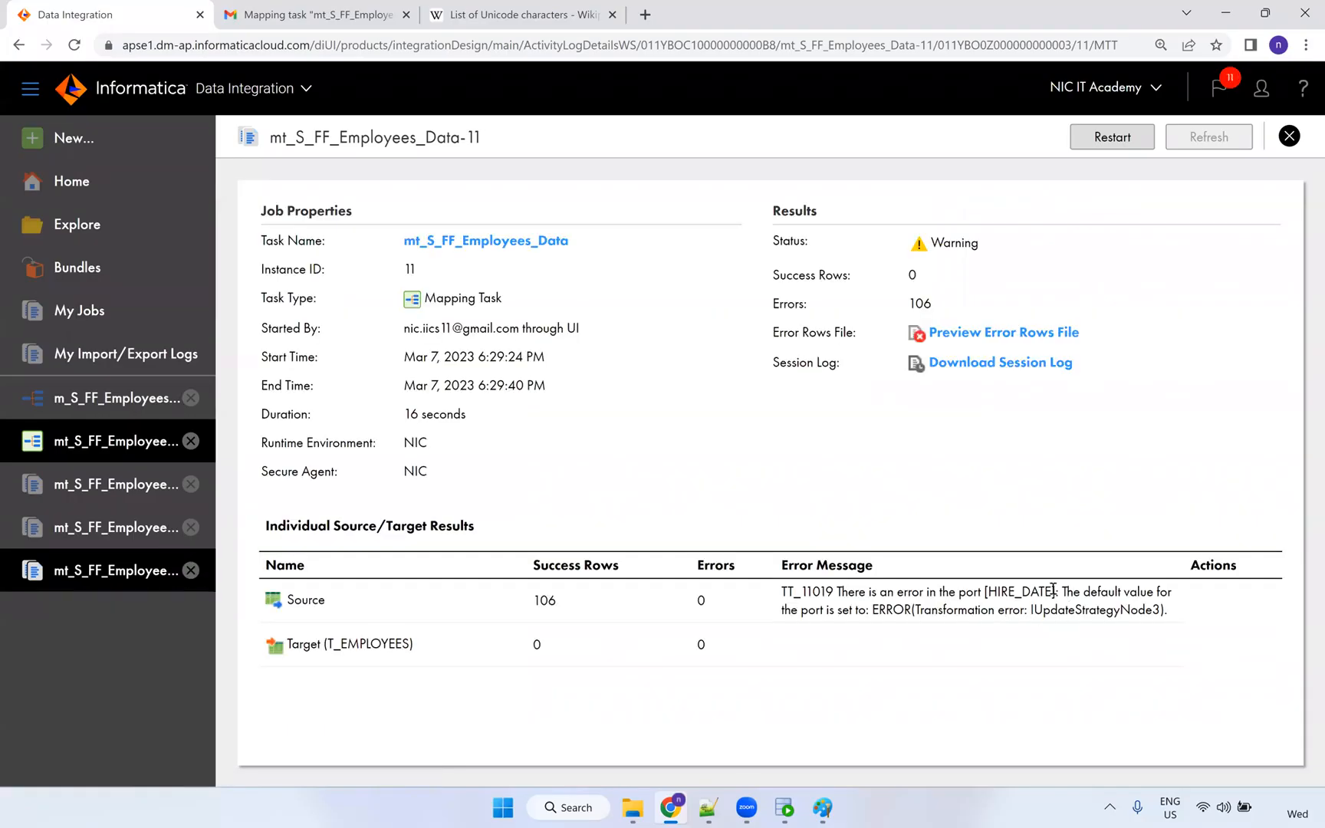
left_click_drag(1014, 591, 1074, 625)
left_click_drag(1160, 613, 767, 602)
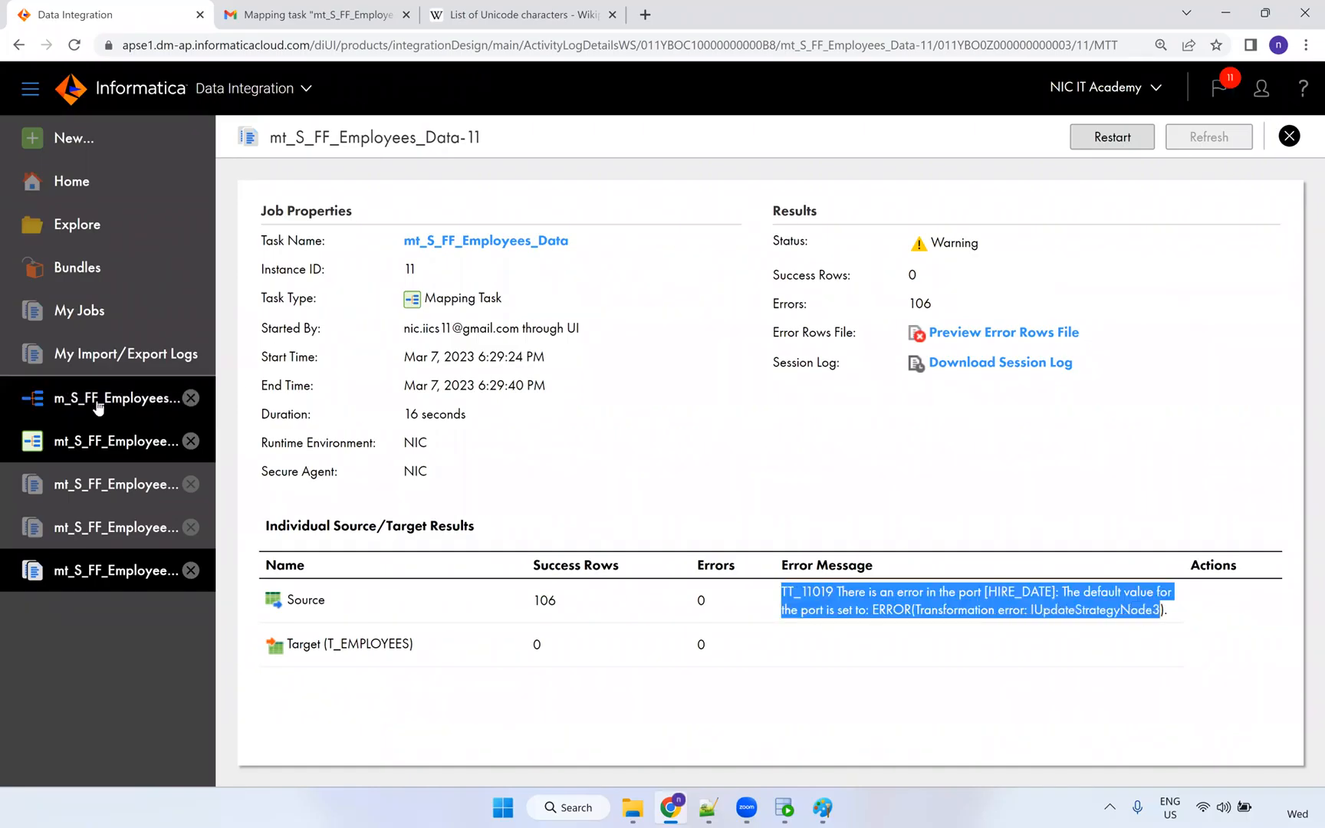
left_click(100, 403)
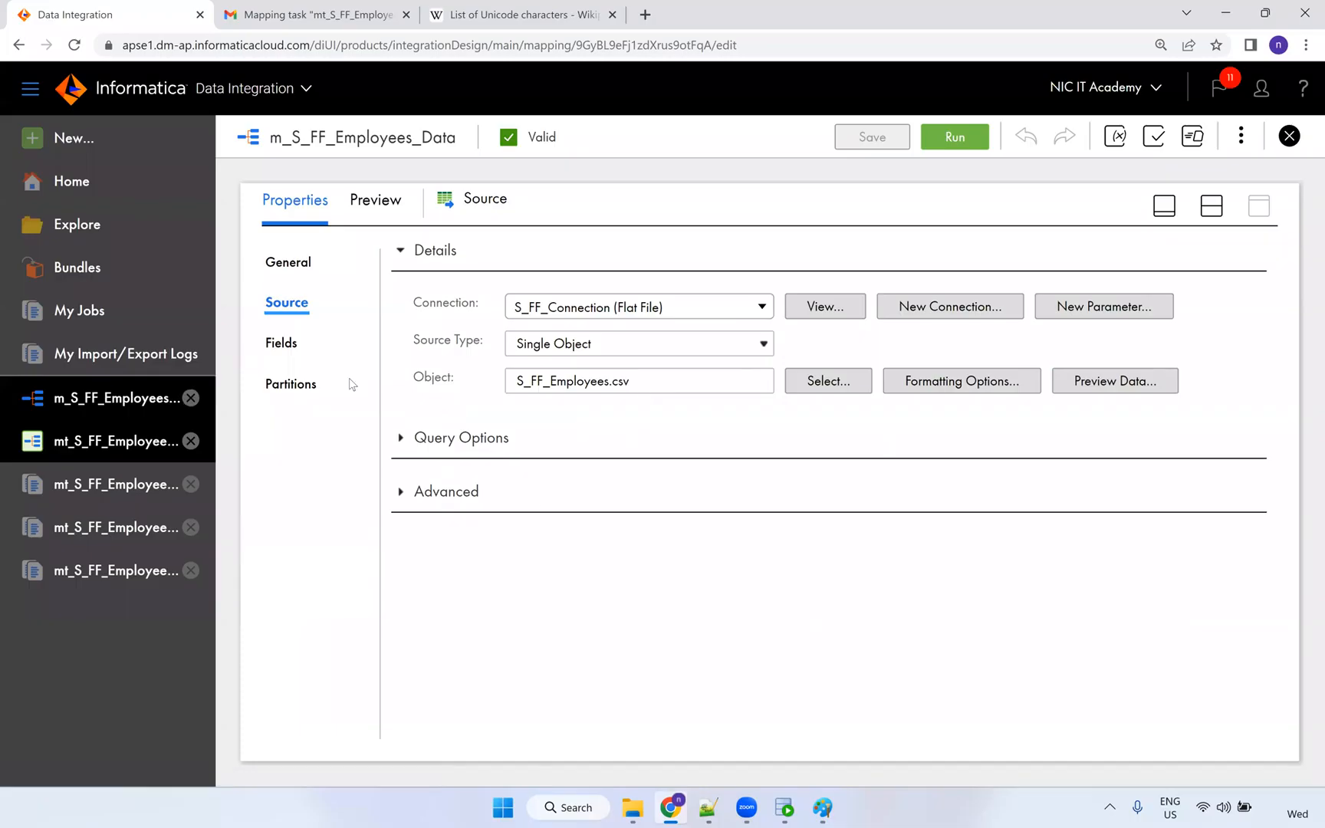
Make the source field metadata editable and set EMPLOYEE_ID to number with precision 6.
left_click(285, 345)
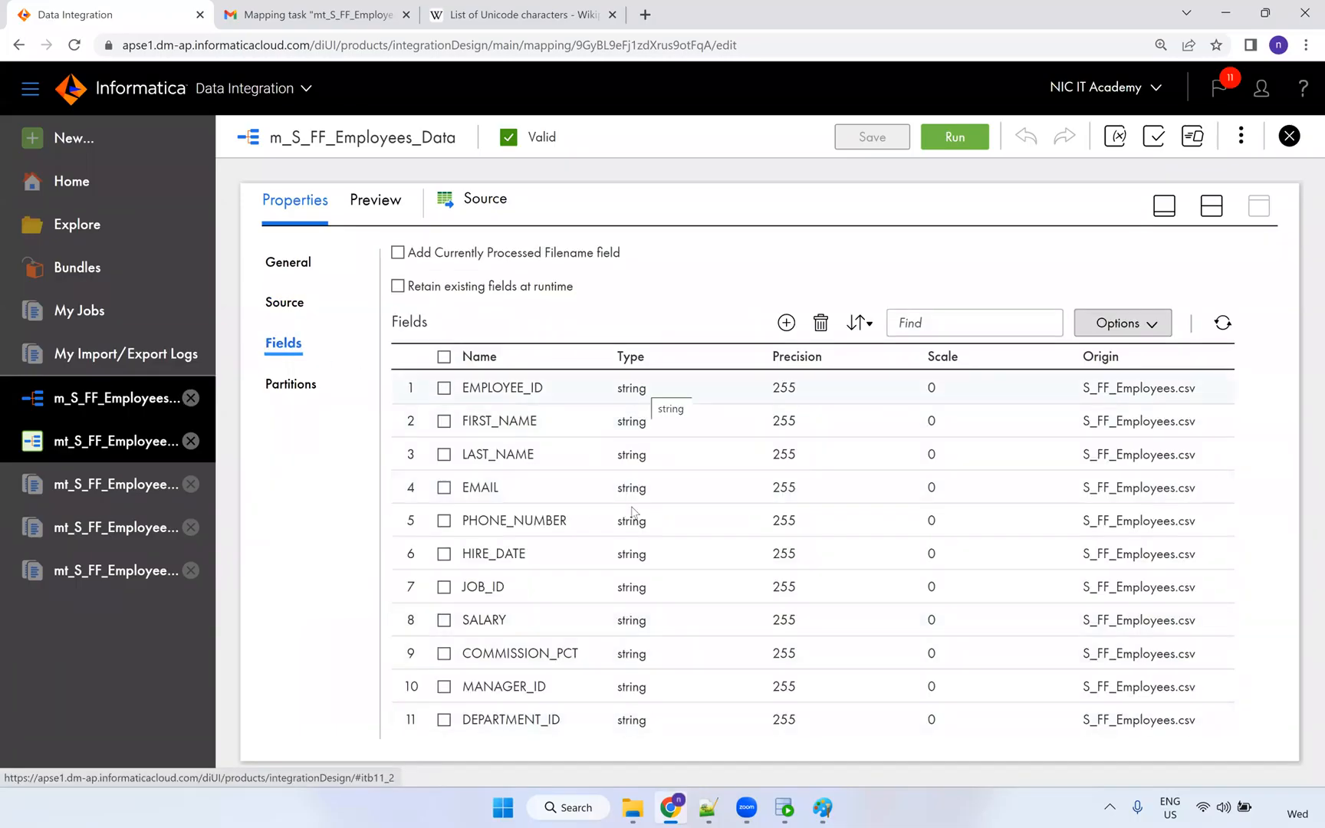
left_click(629, 385)
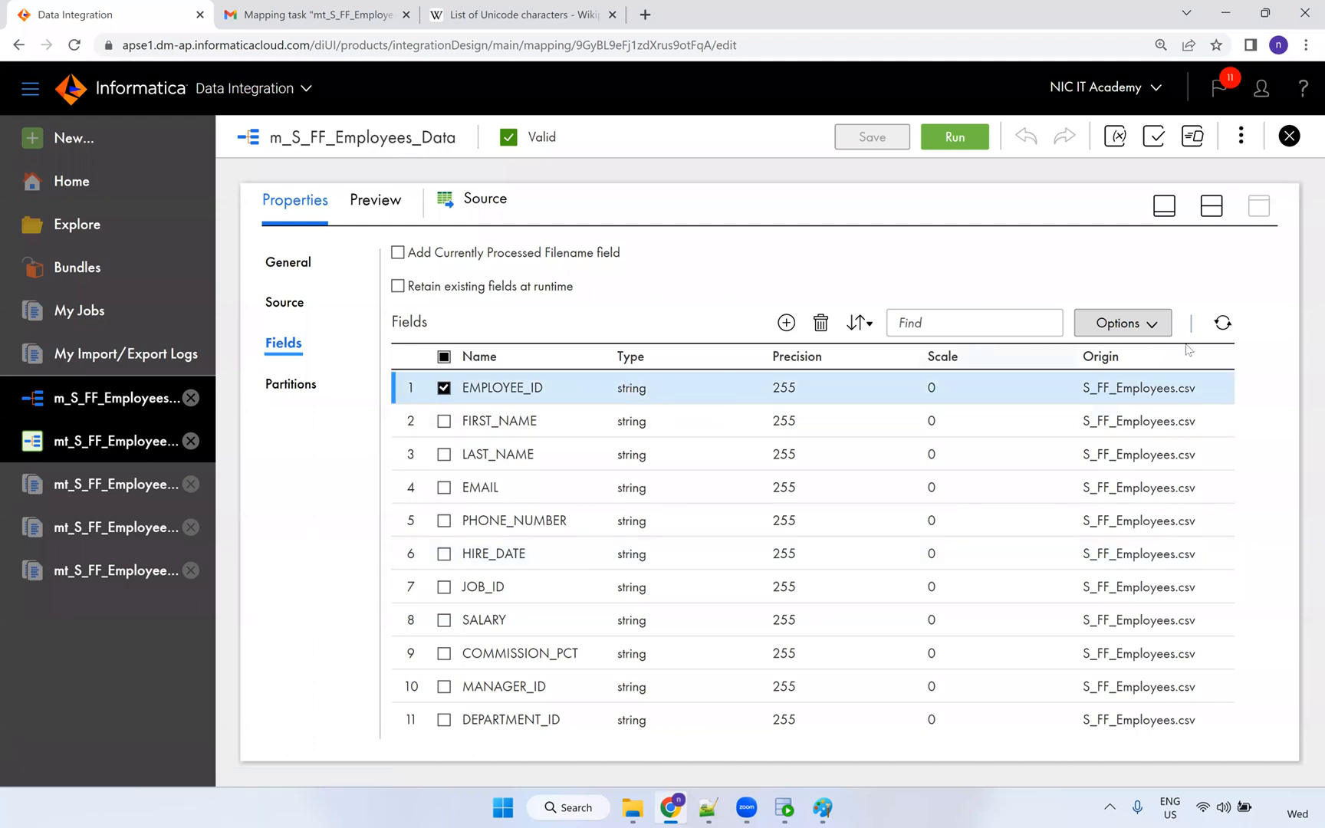
left_click(1142, 328)
left_click(1113, 445)
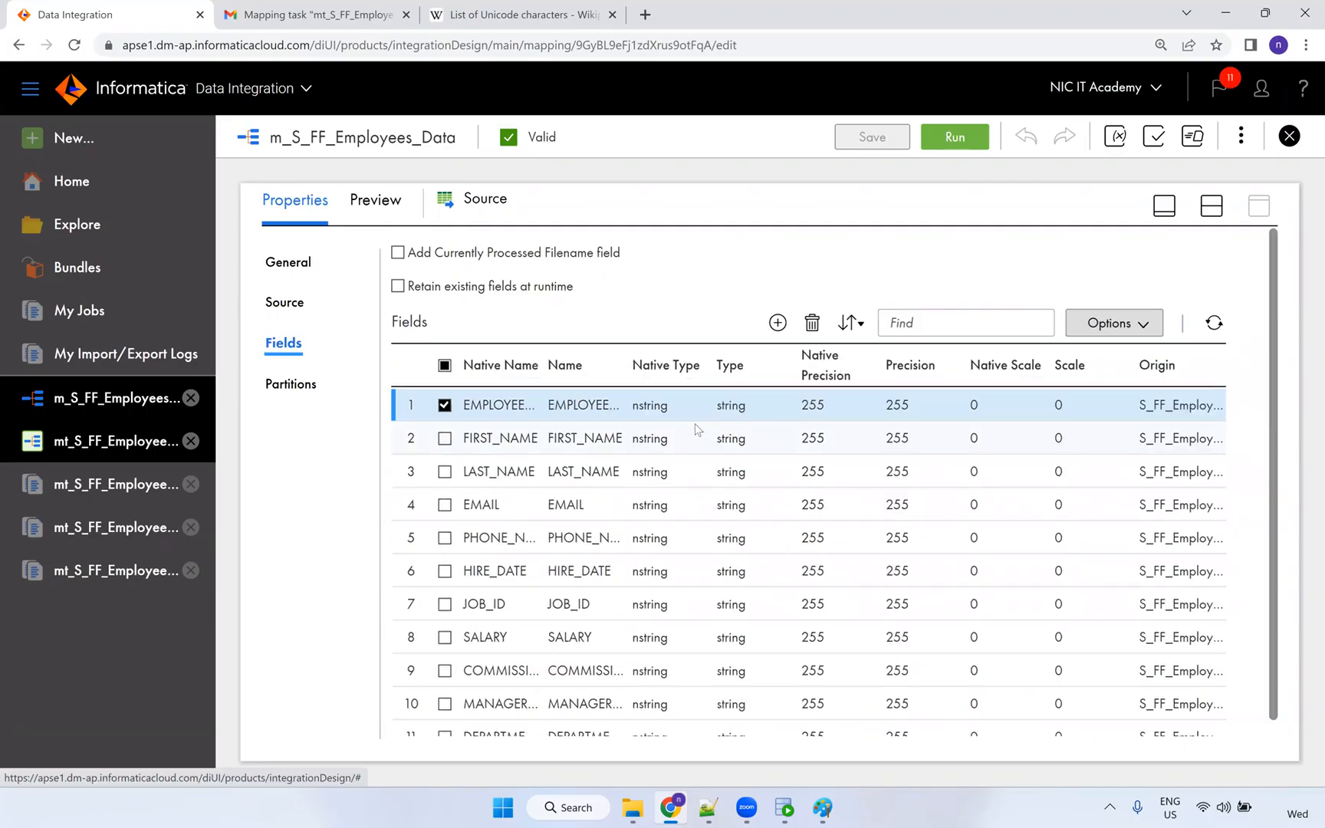
left_click(644, 404)
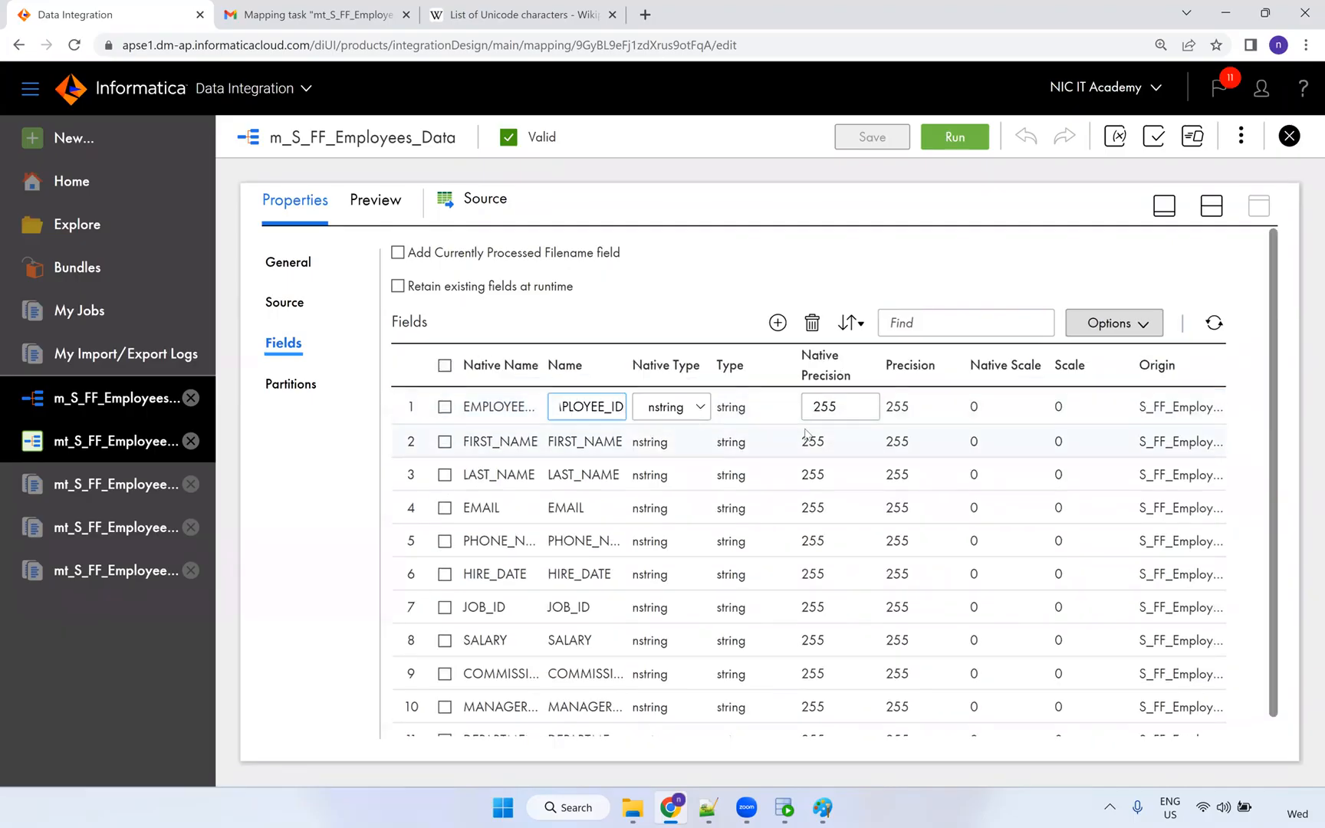
left_click(660, 406)
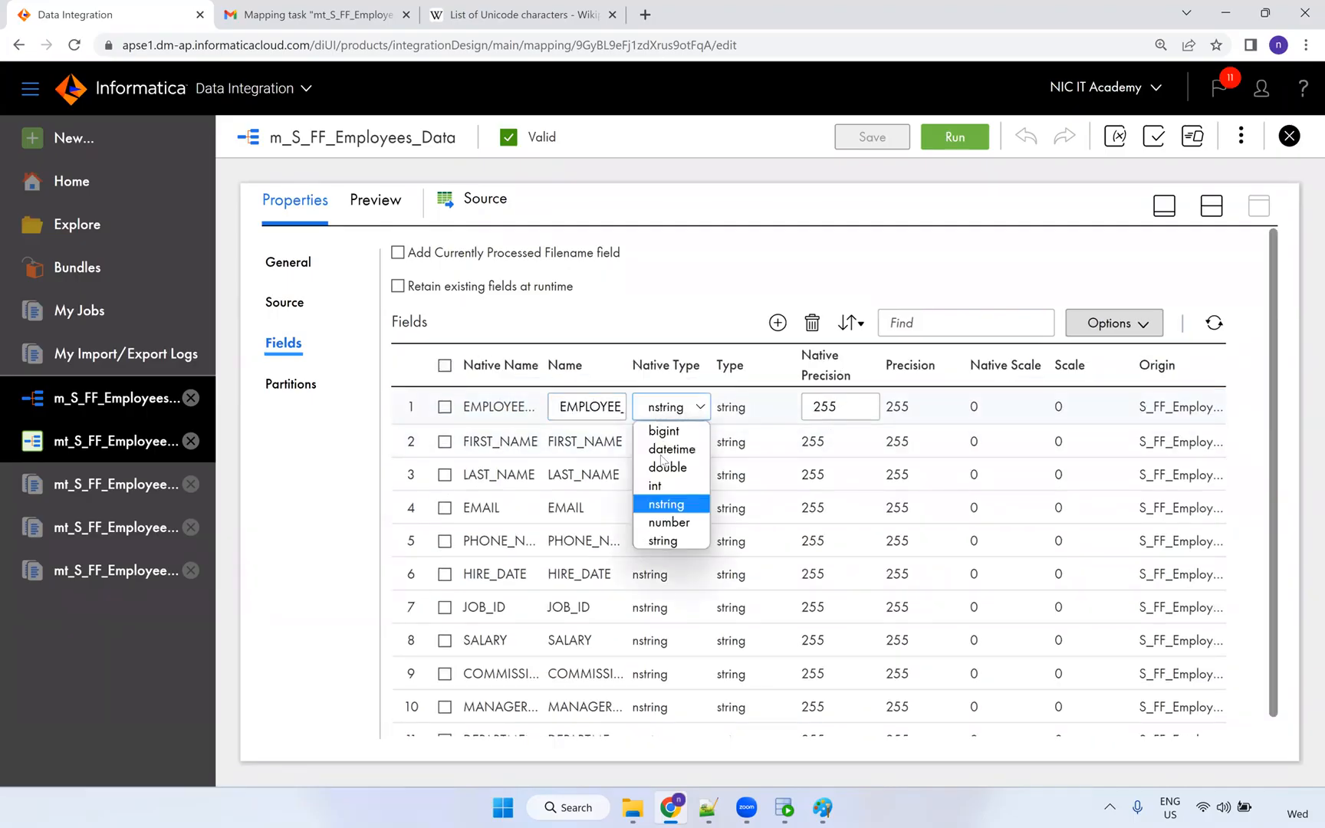
left_click(662, 520)
double_click(808, 407)
type("6")
left_click(653, 461)
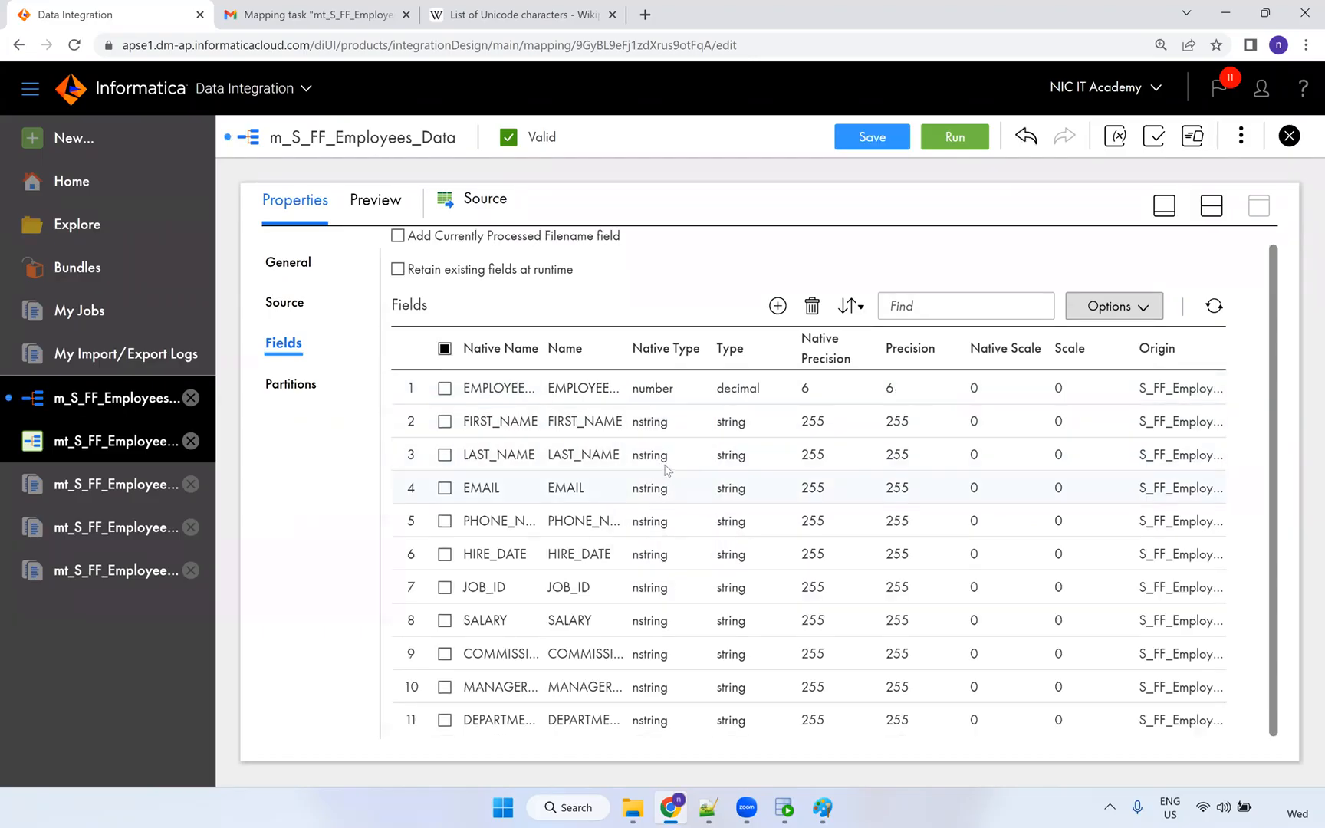
Set HIRE_DATE's native type to datetime.
left_click(665, 466)
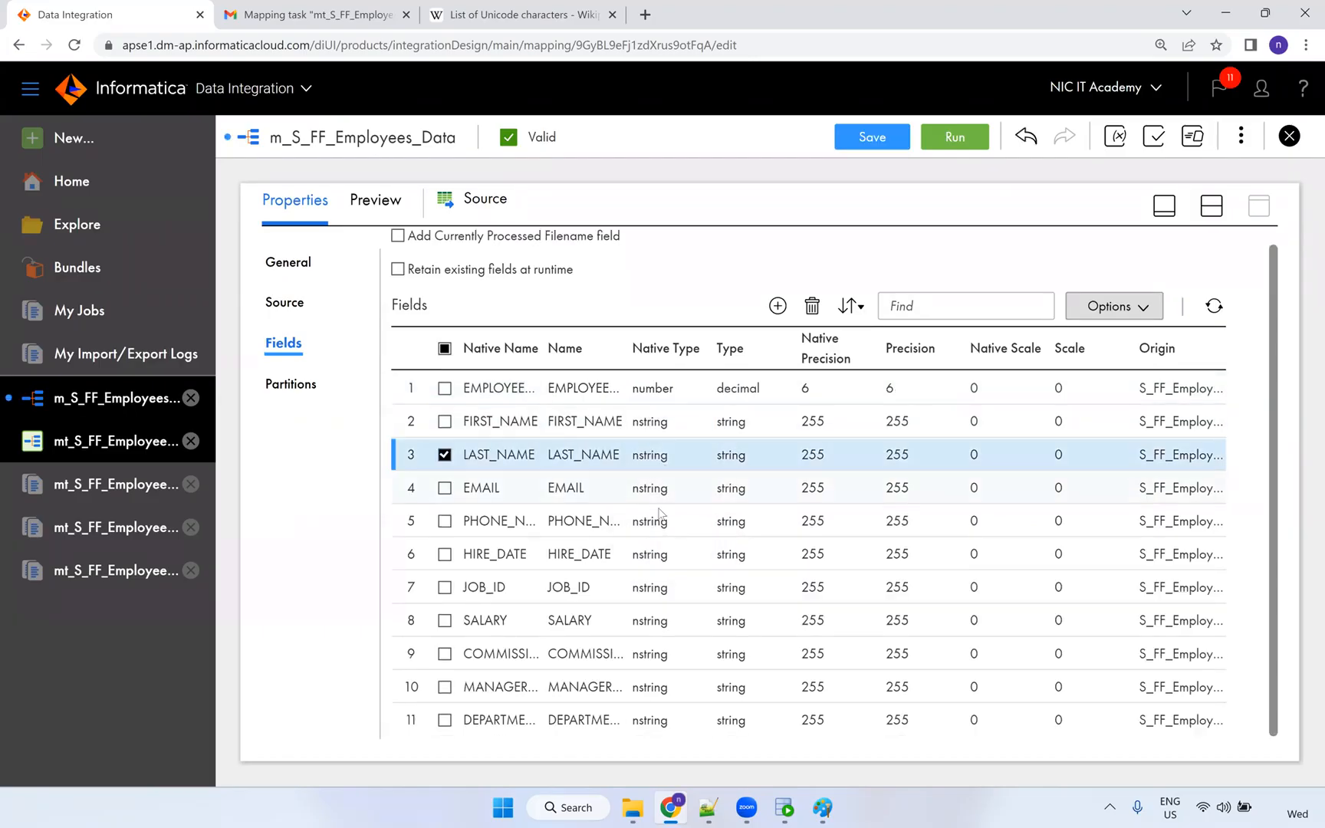
left_click(651, 554)
left_click(668, 555)
left_click(669, 594)
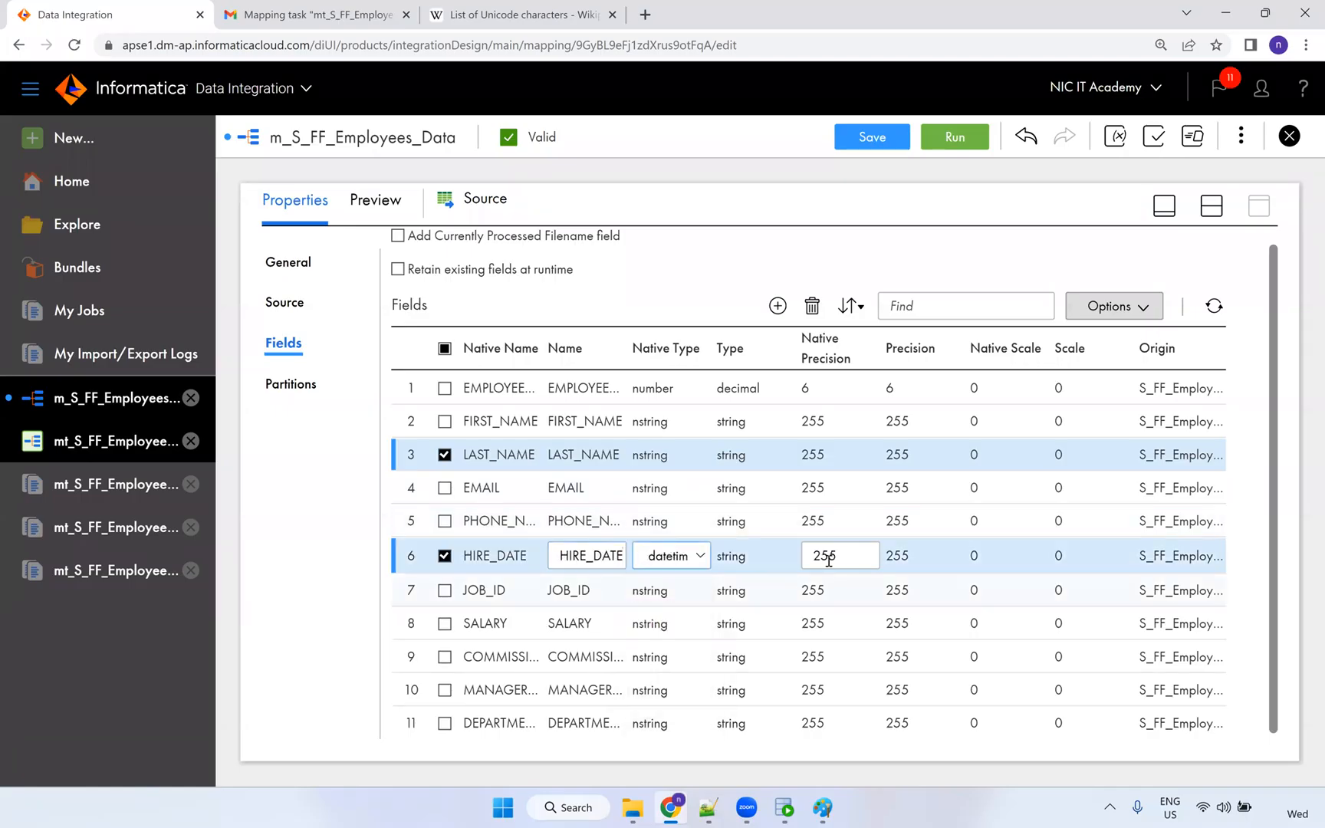
double_click(827, 557)
left_click(778, 629)
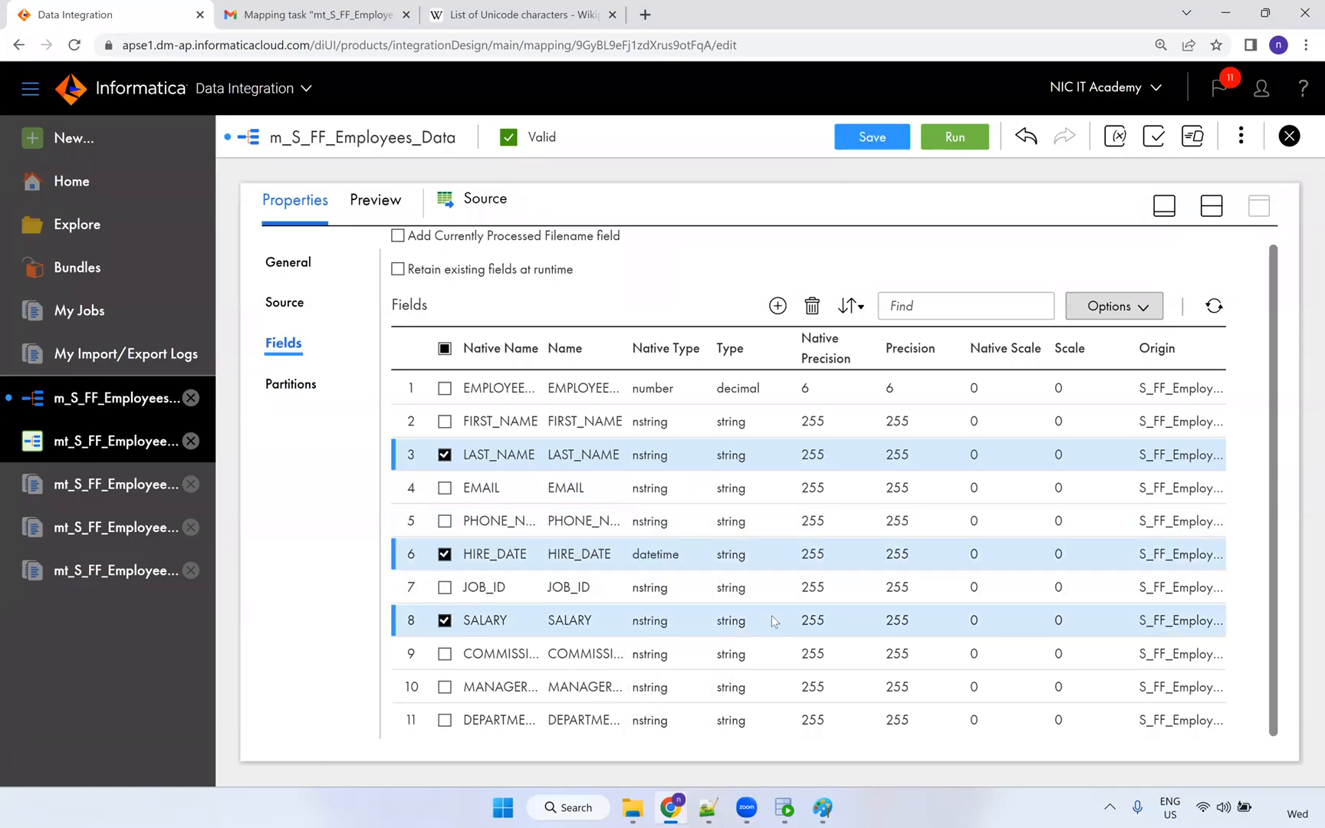
Set SALARY and the commission field to number with precision 10.
left_click(658, 627)
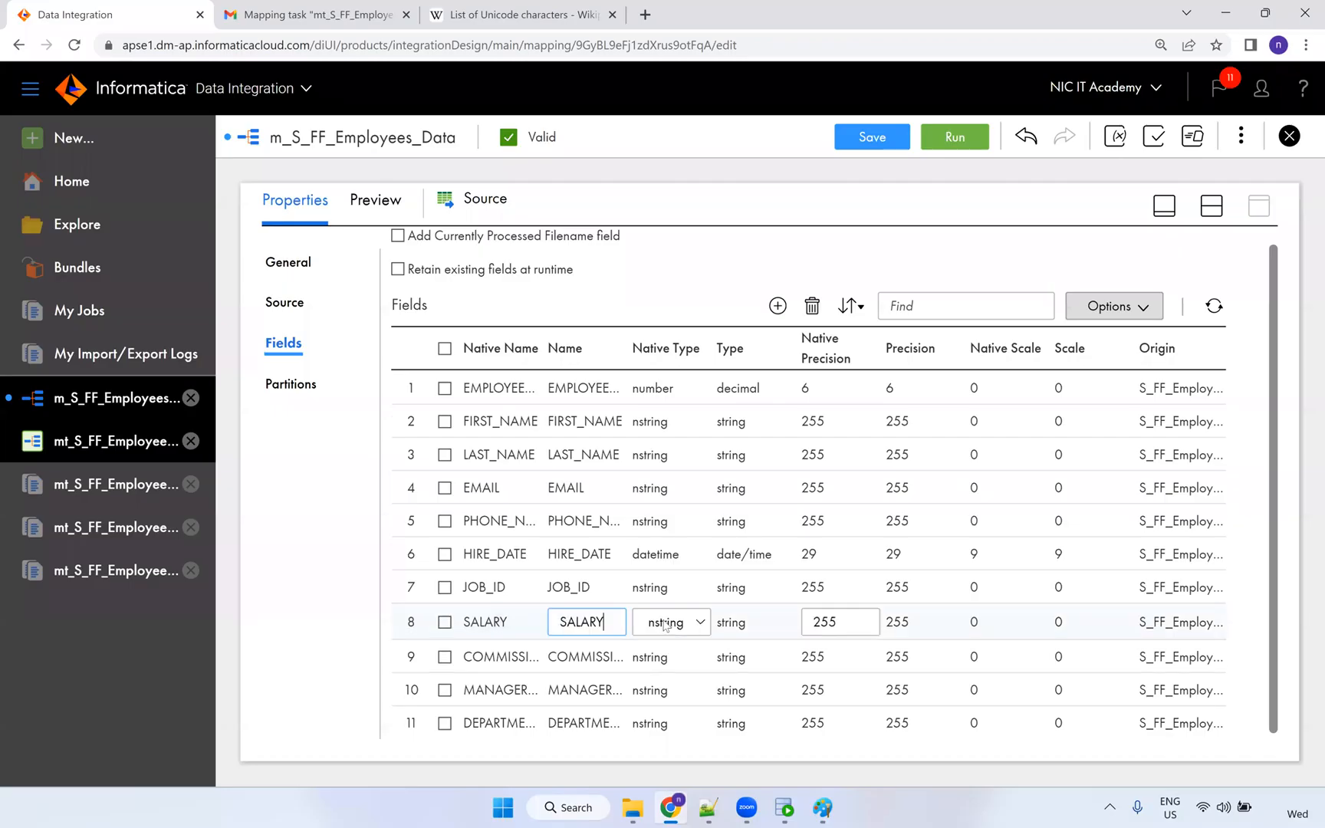
left_click(666, 623)
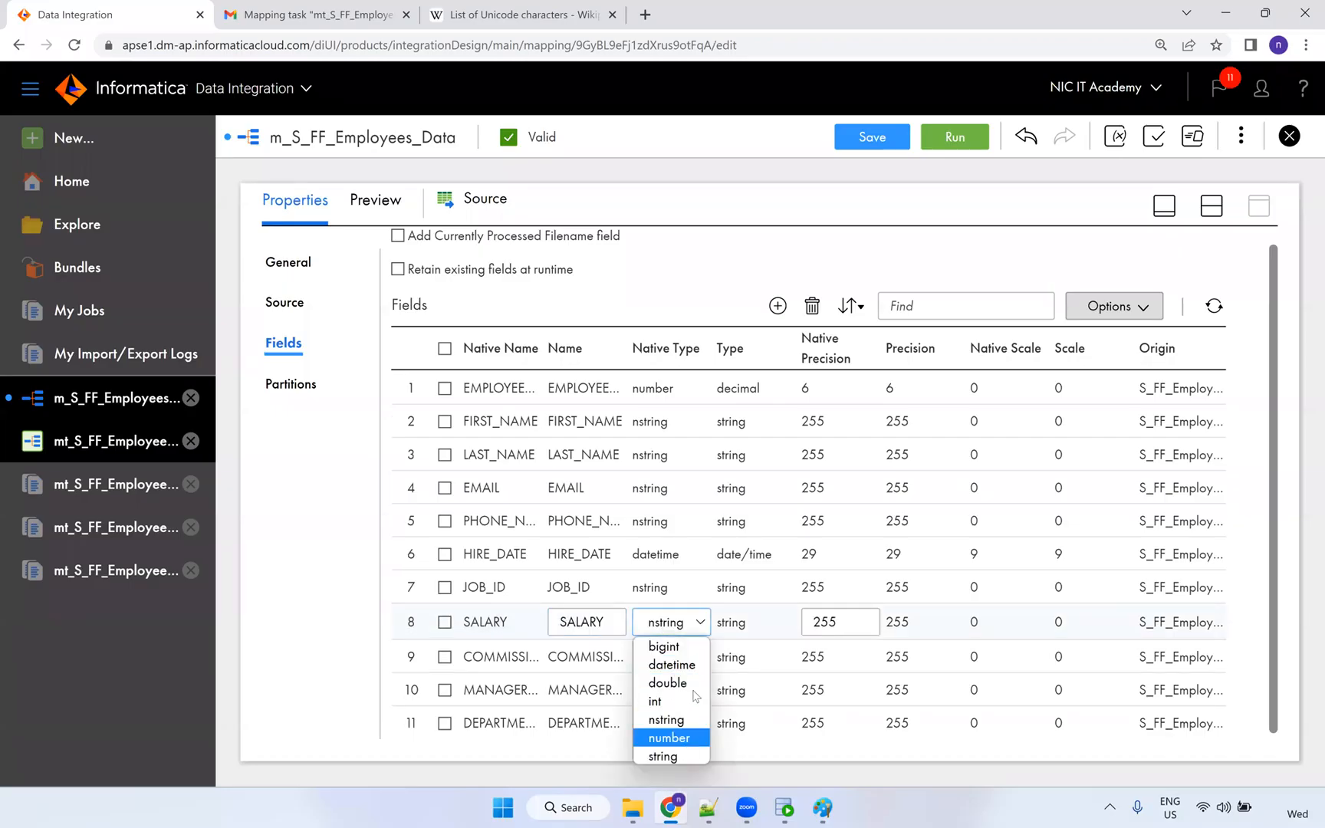
left_click(669, 738)
left_click_drag(841, 616, 776, 614)
type("1")
left_click(640, 660)
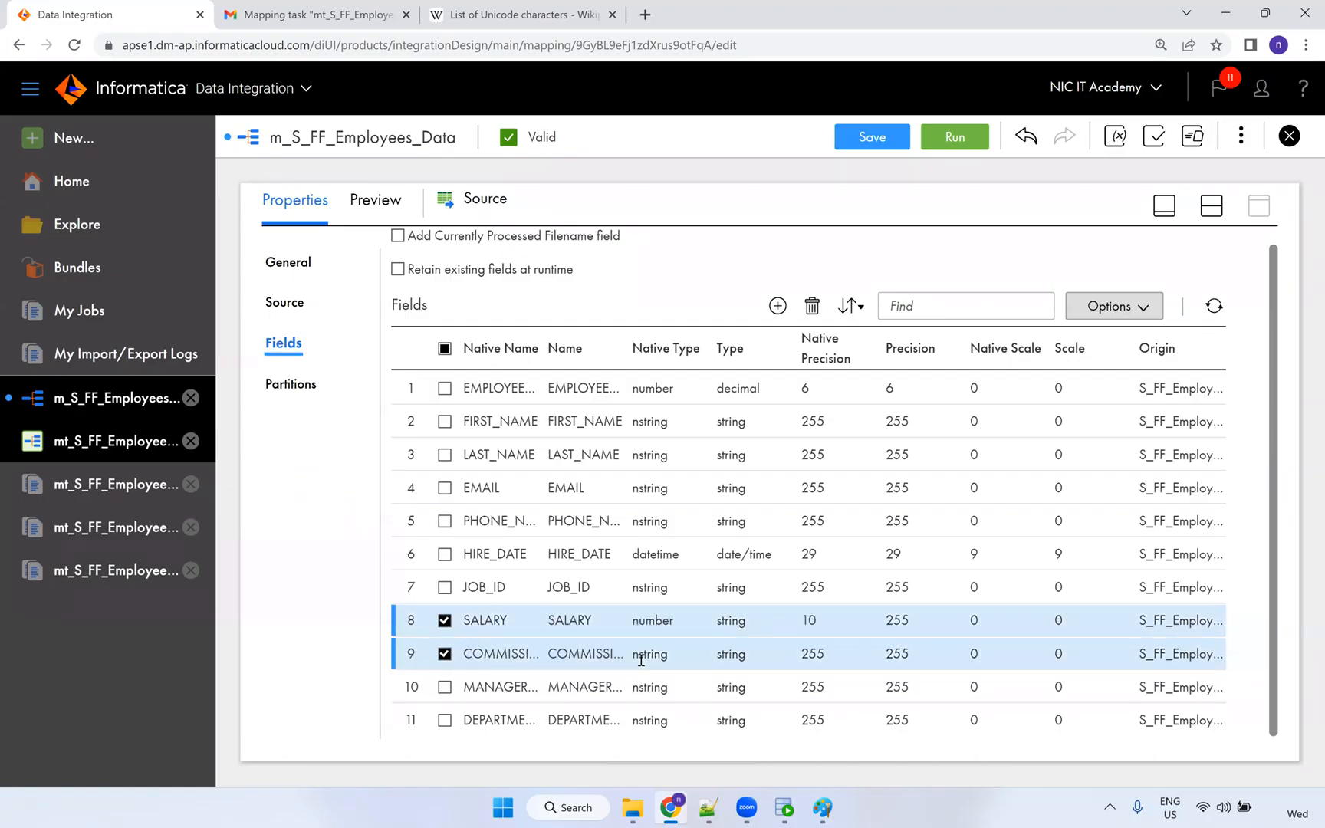
left_click(661, 656)
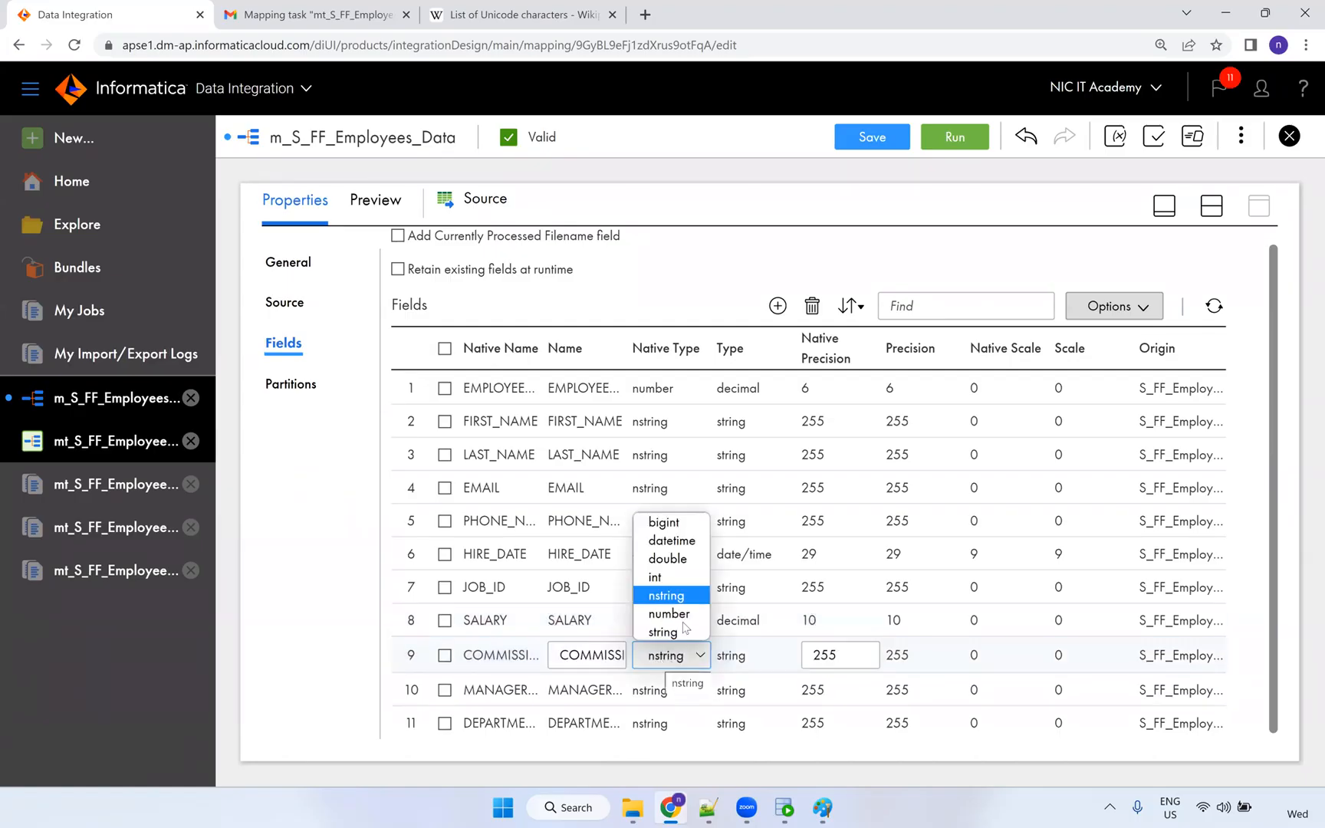
left_click(684, 617)
left_click_drag(841, 659, 811, 657)
type("10")
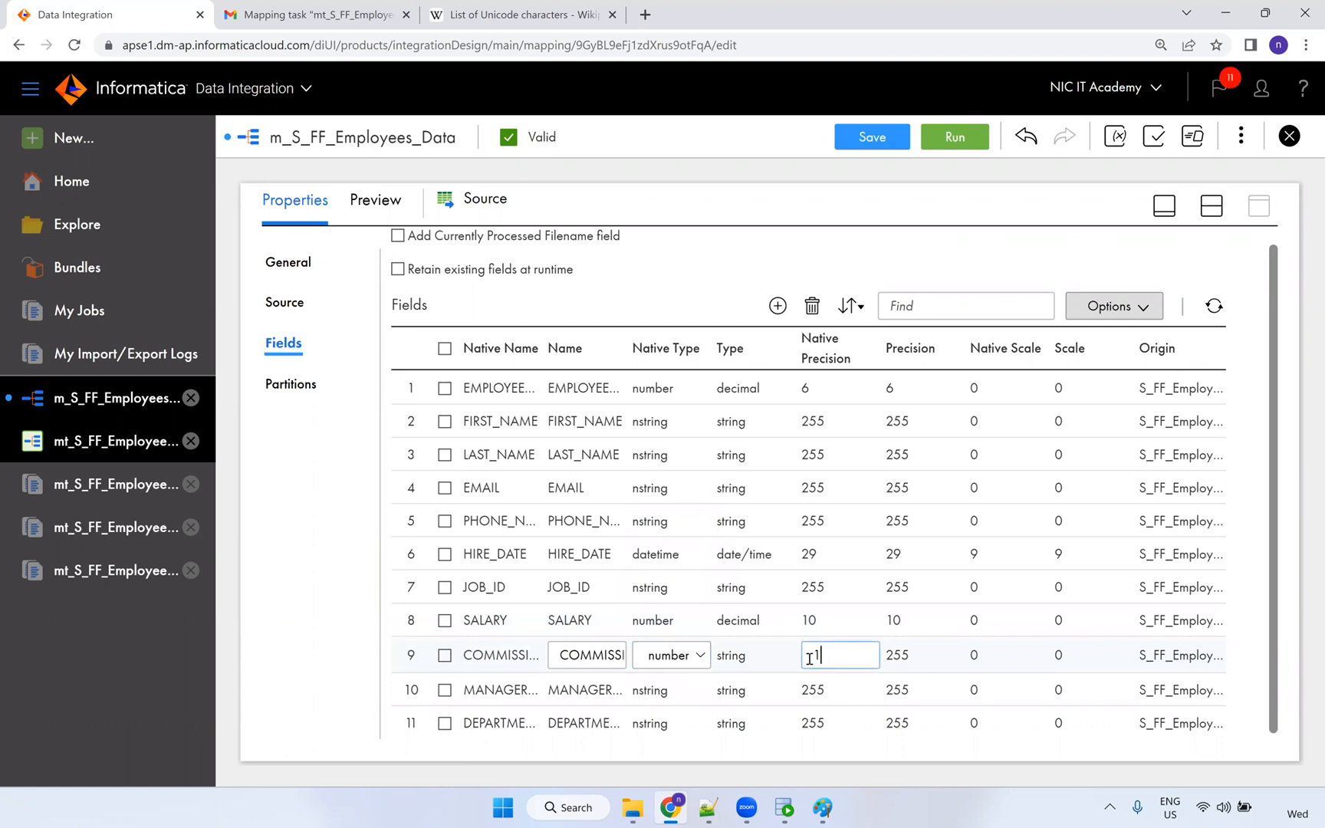
left_click(670, 703)
Set MANAGER_ID and DEPARTMENT_ID to number with precision 4.
left_click(664, 690)
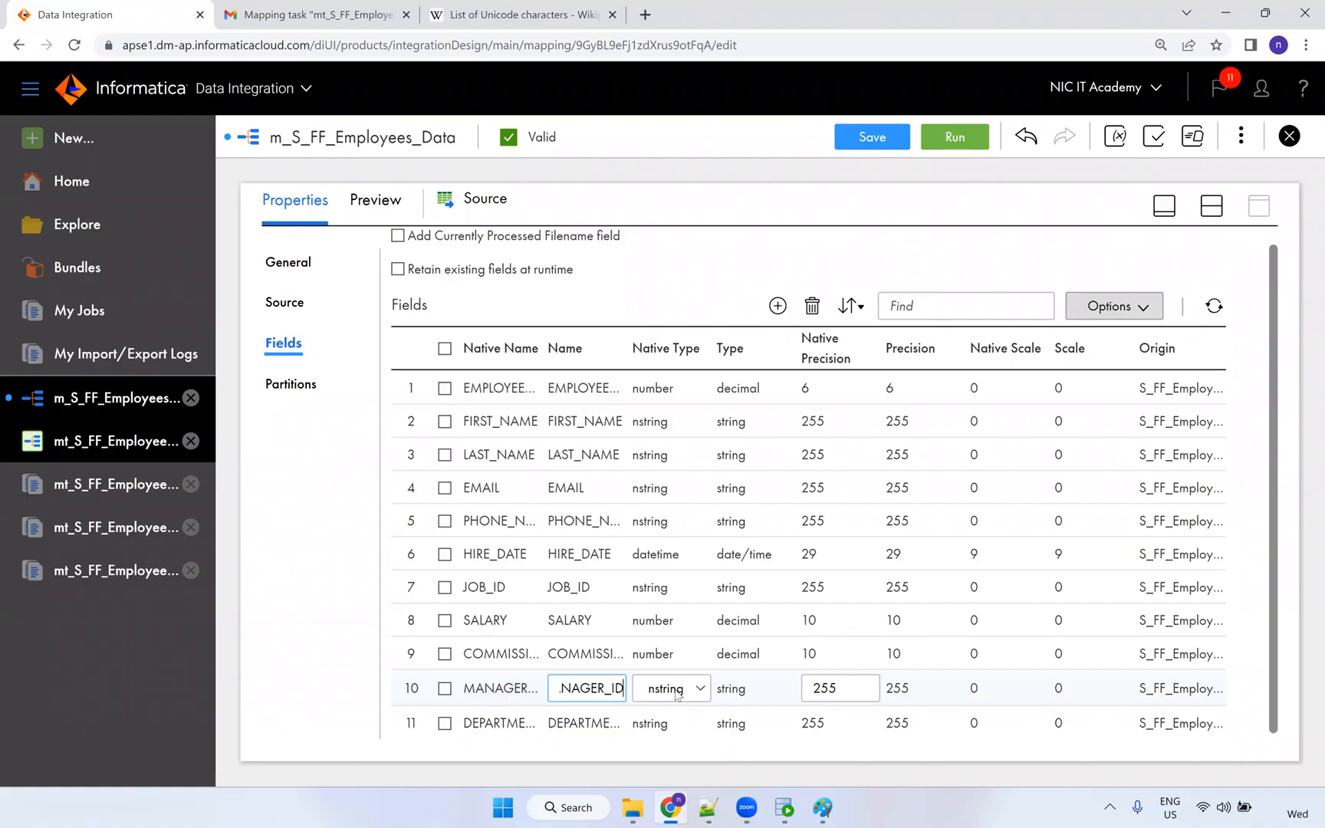
left_click(677, 694)
left_click(676, 653)
left_click(661, 728)
left_click(664, 721)
left_click(664, 721)
left_click(664, 720)
left_click(665, 722)
left_click(665, 679)
left_click(813, 725)
type("4")
left_click(807, 684)
left_click(805, 686)
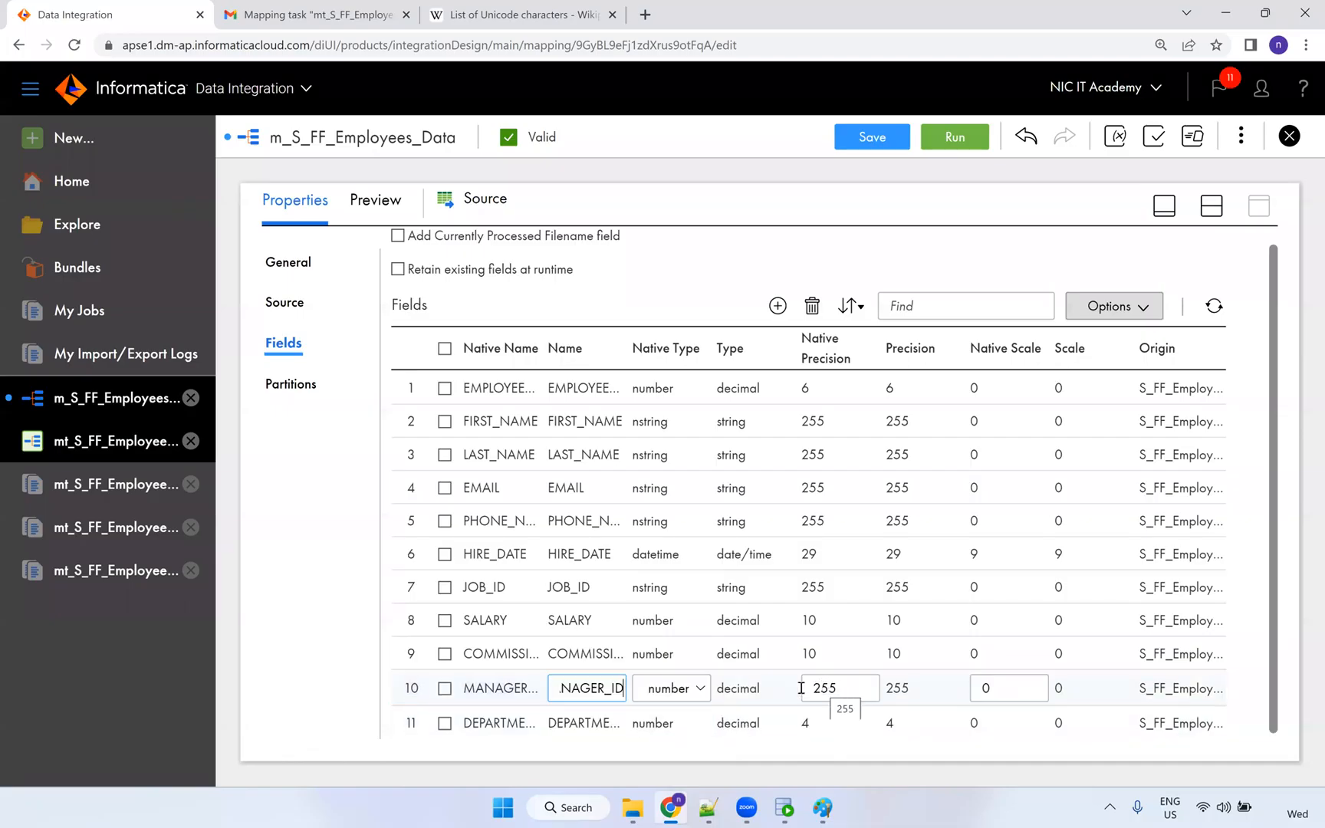
left_click(803, 688)
type("4")
left_click(782, 671)
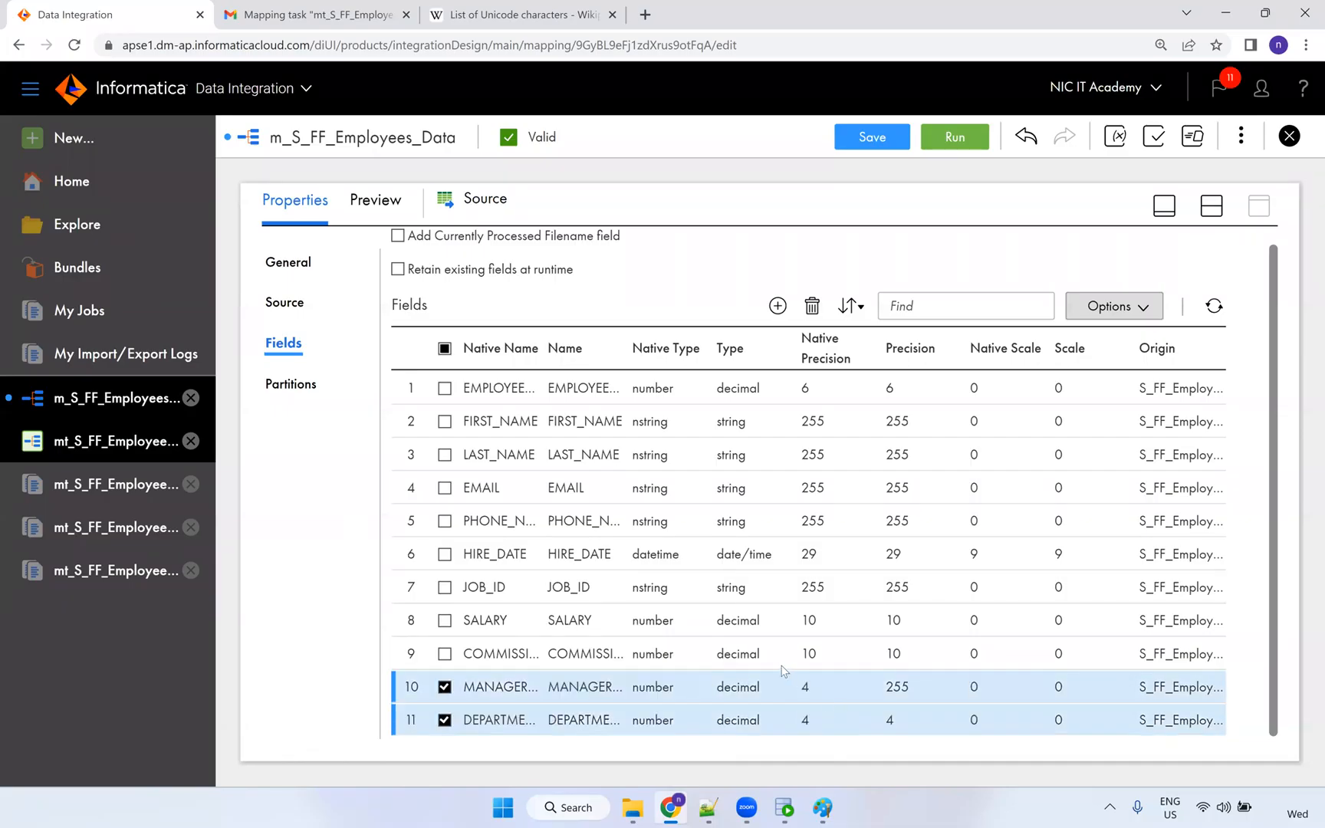
Check the commission field's native scale and finish editing it.
left_click(490, 656)
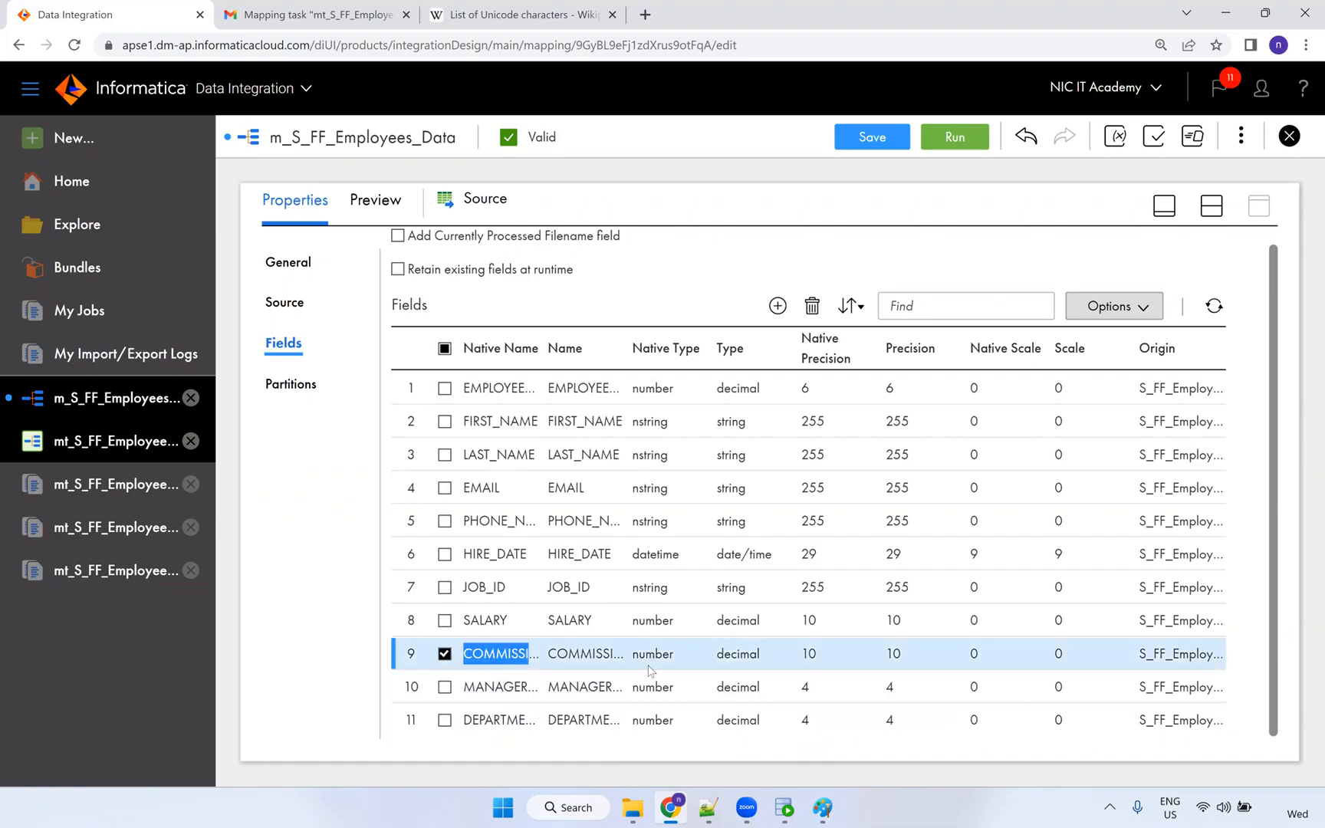
left_click(495, 657)
left_click(990, 660)
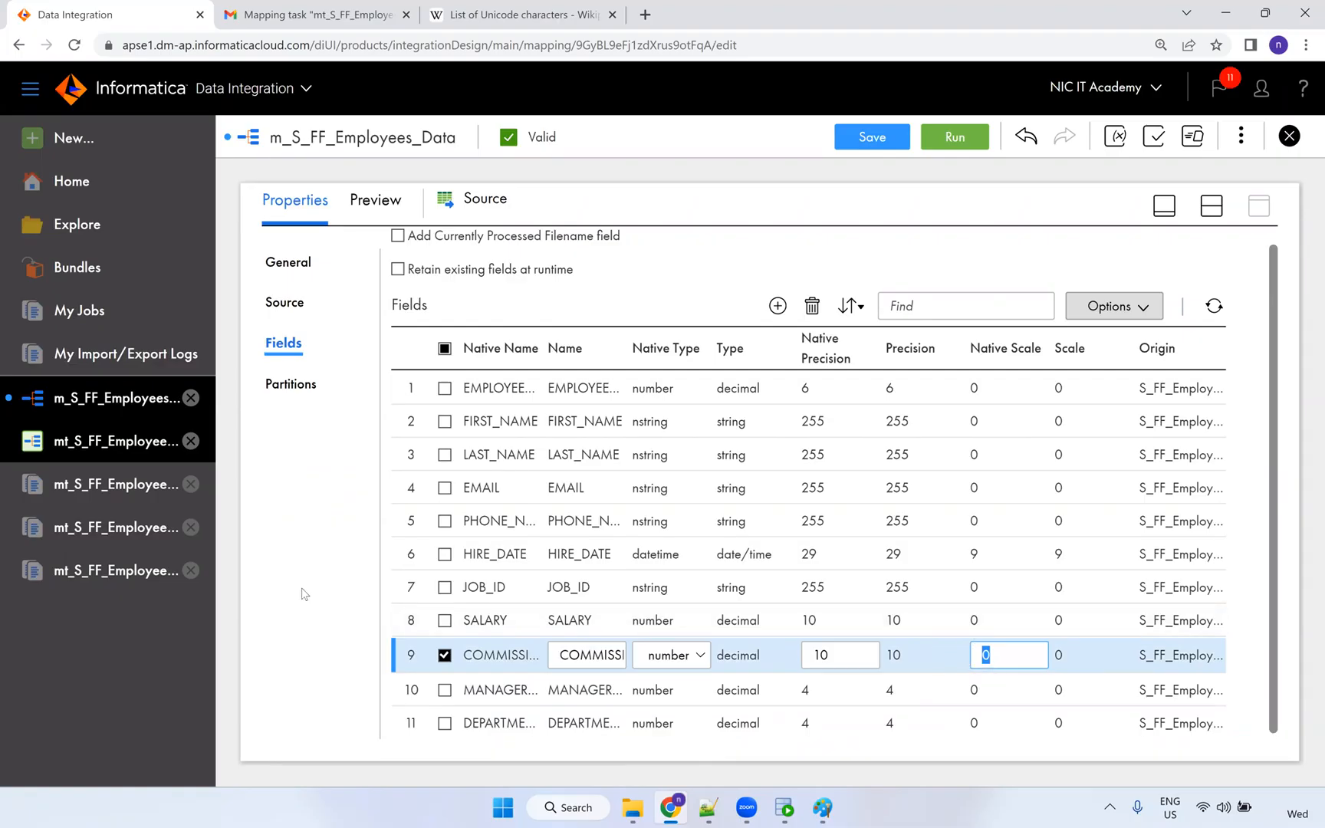
left_click(305, 594)
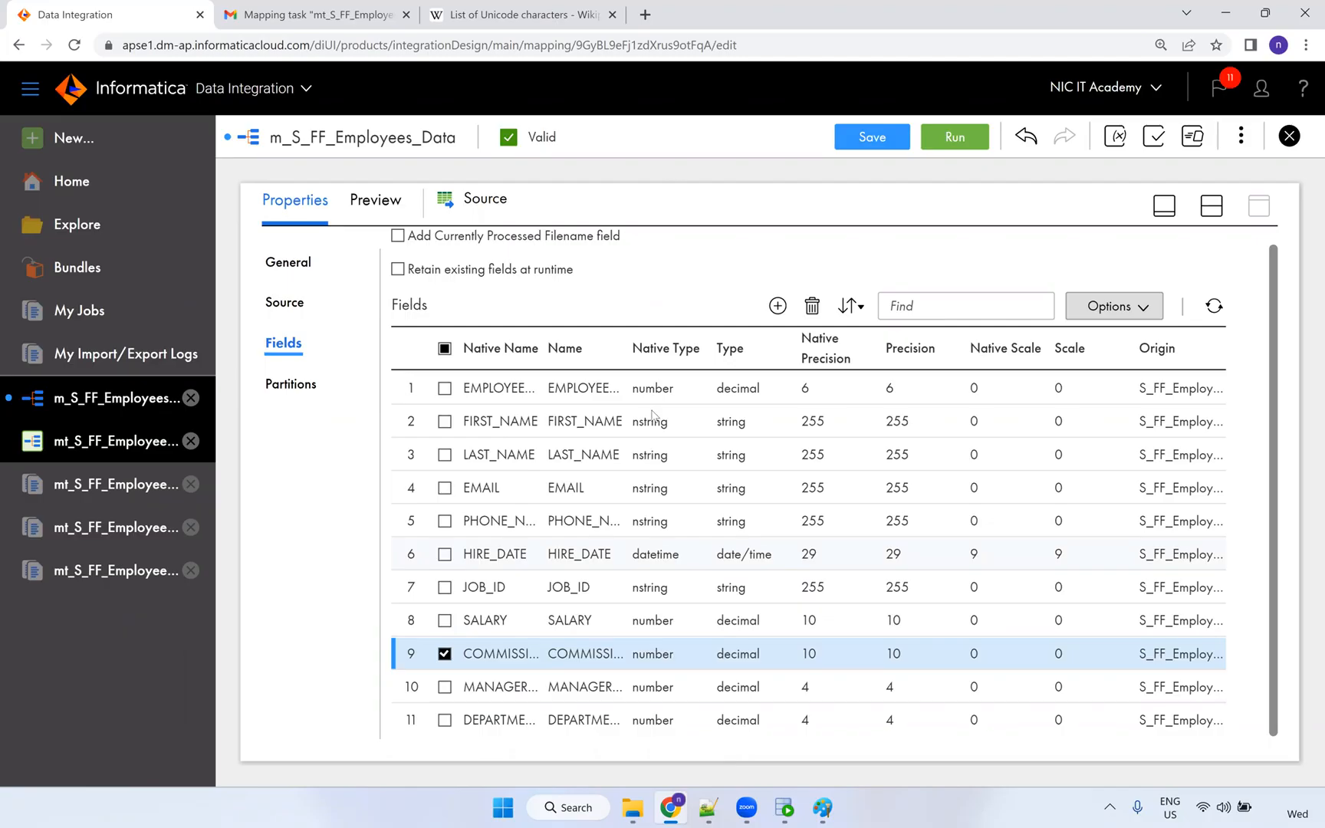
Save the m_S_FF_Employees_Data mapping.
left_click(874, 138)
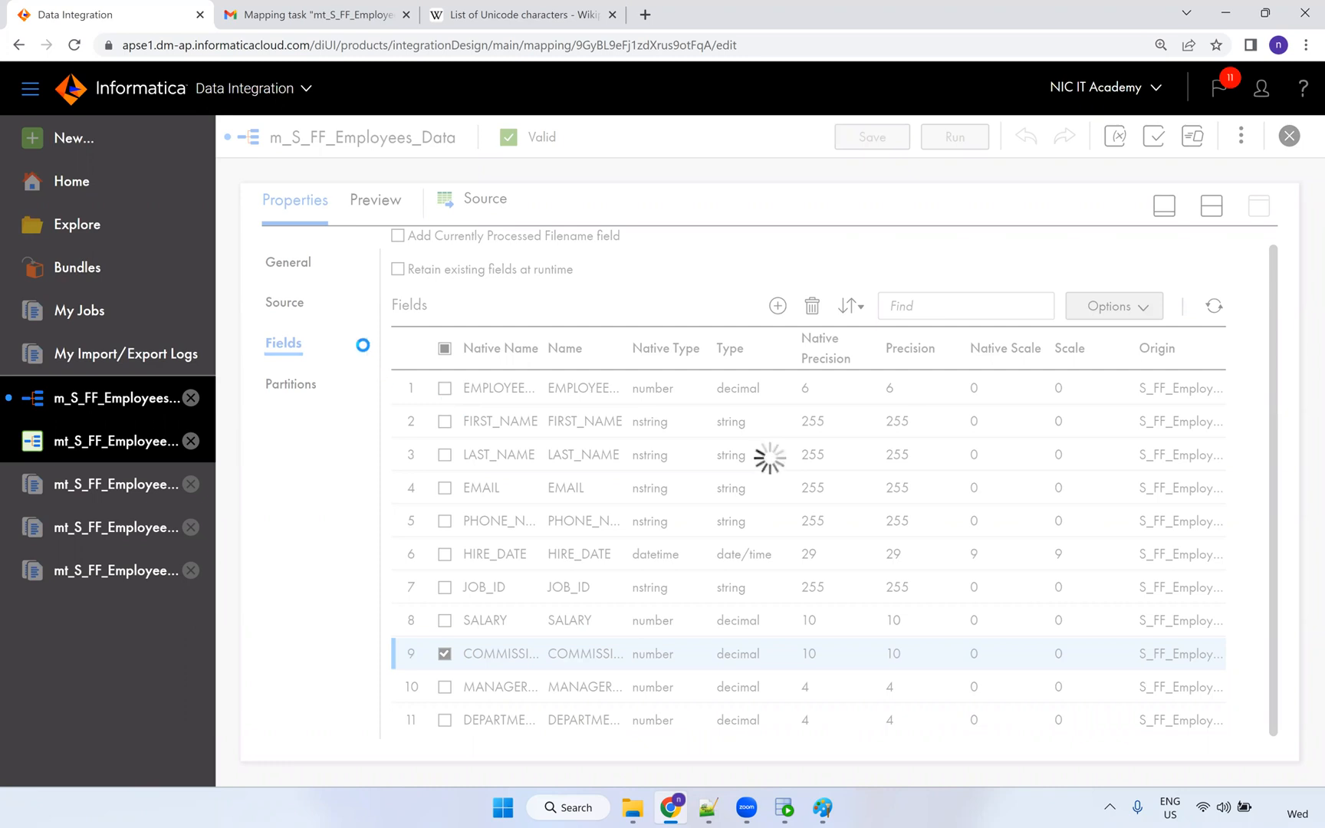
left_click(1211, 214)
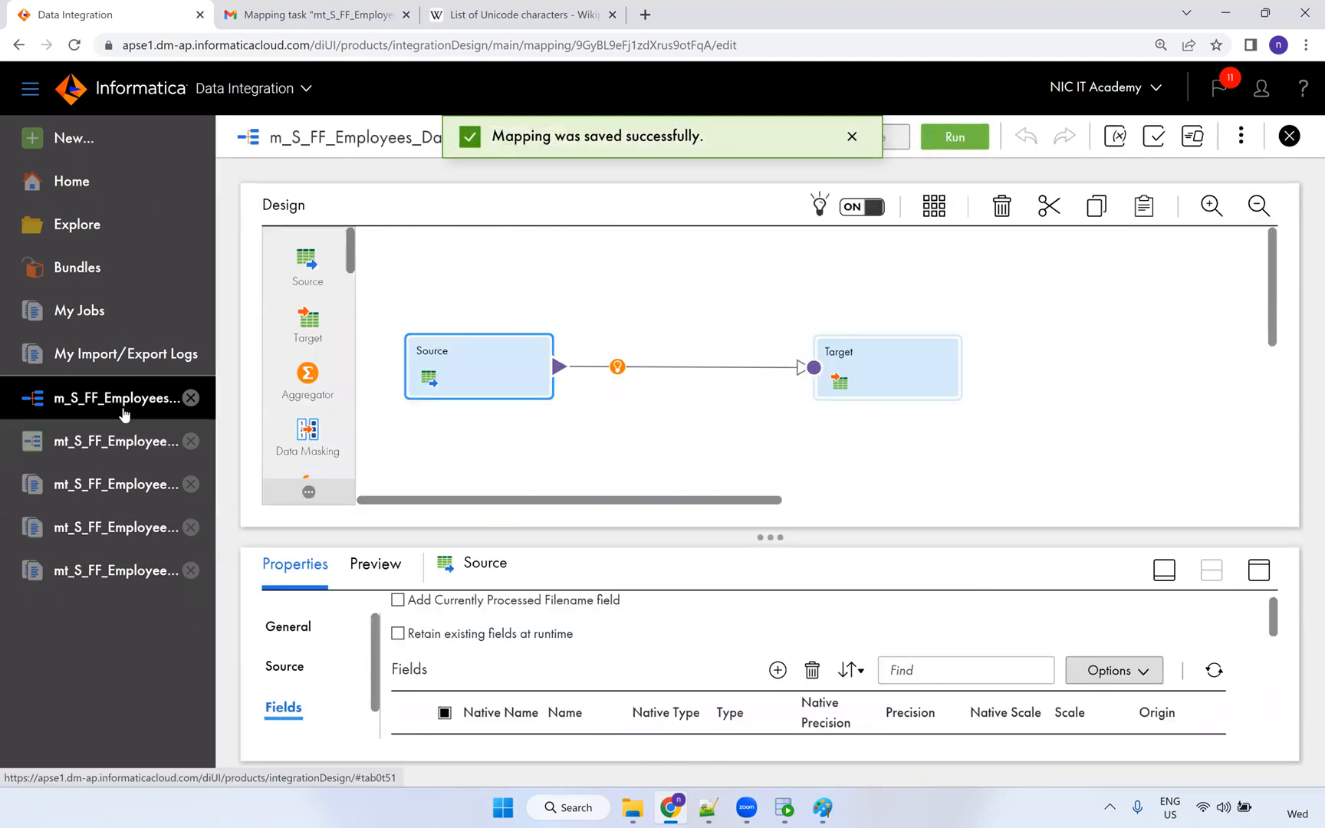
left_click(970, 140)
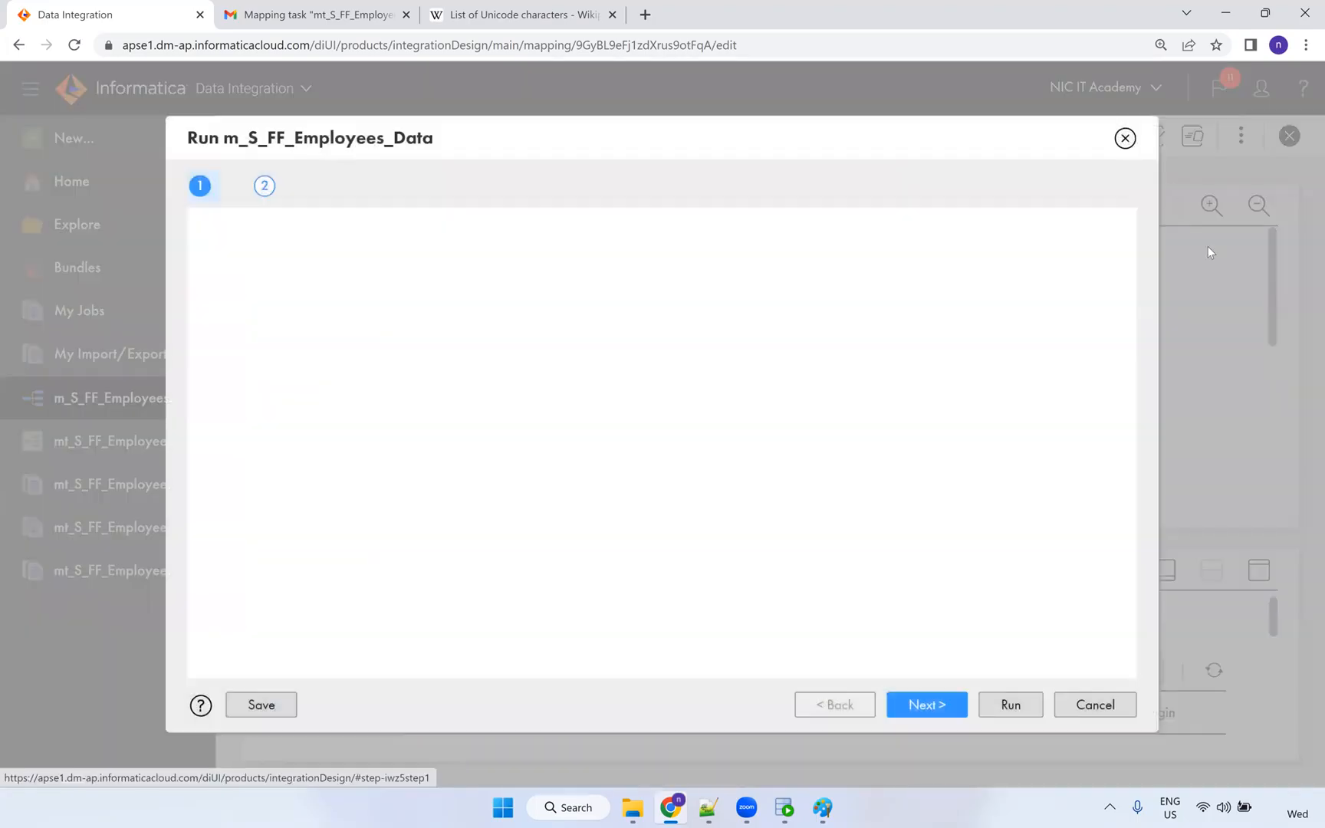
left_click(1125, 138)
Run the employees mapping task and refresh My Jobs until run 12 succeeds with 106 rows.
left_click(162, 441)
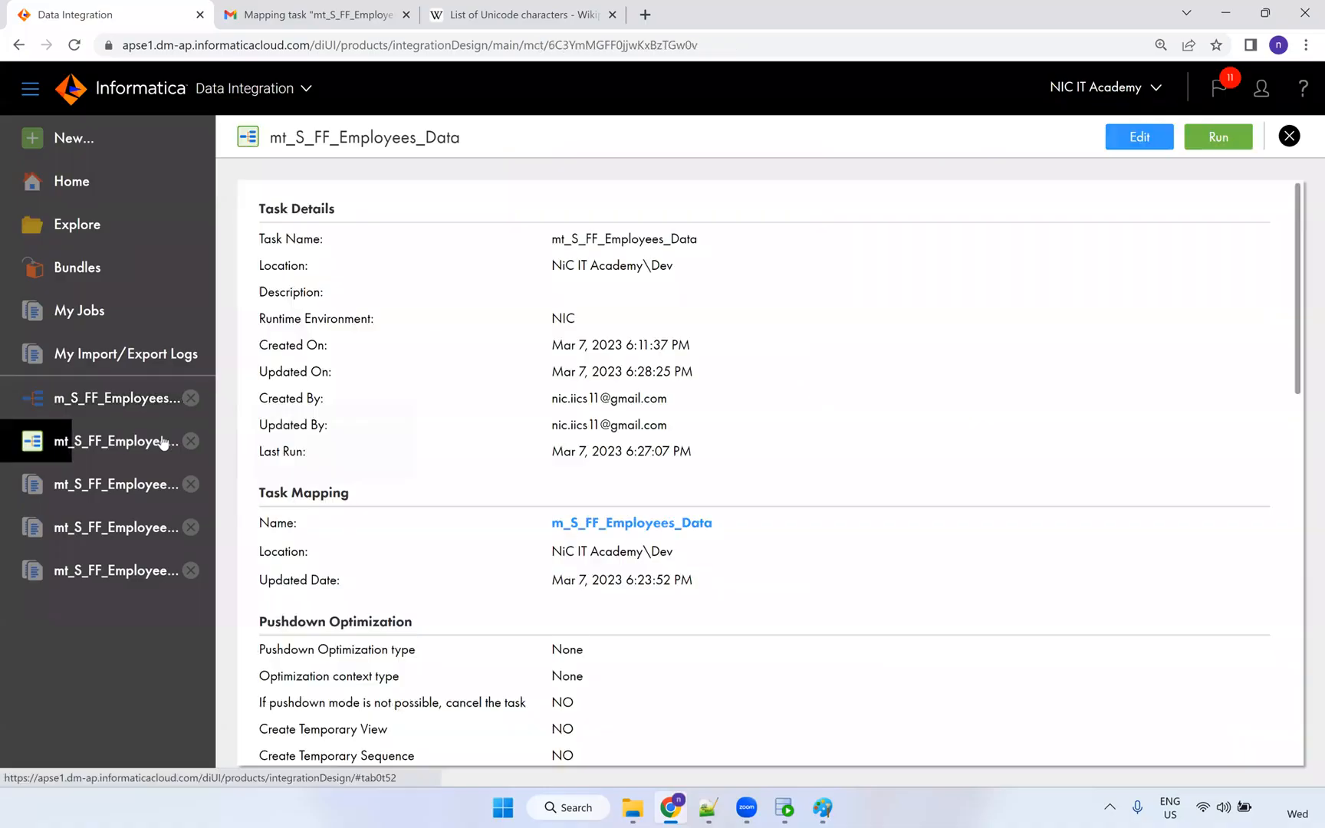
left_click(1219, 137)
left_click(796, 139)
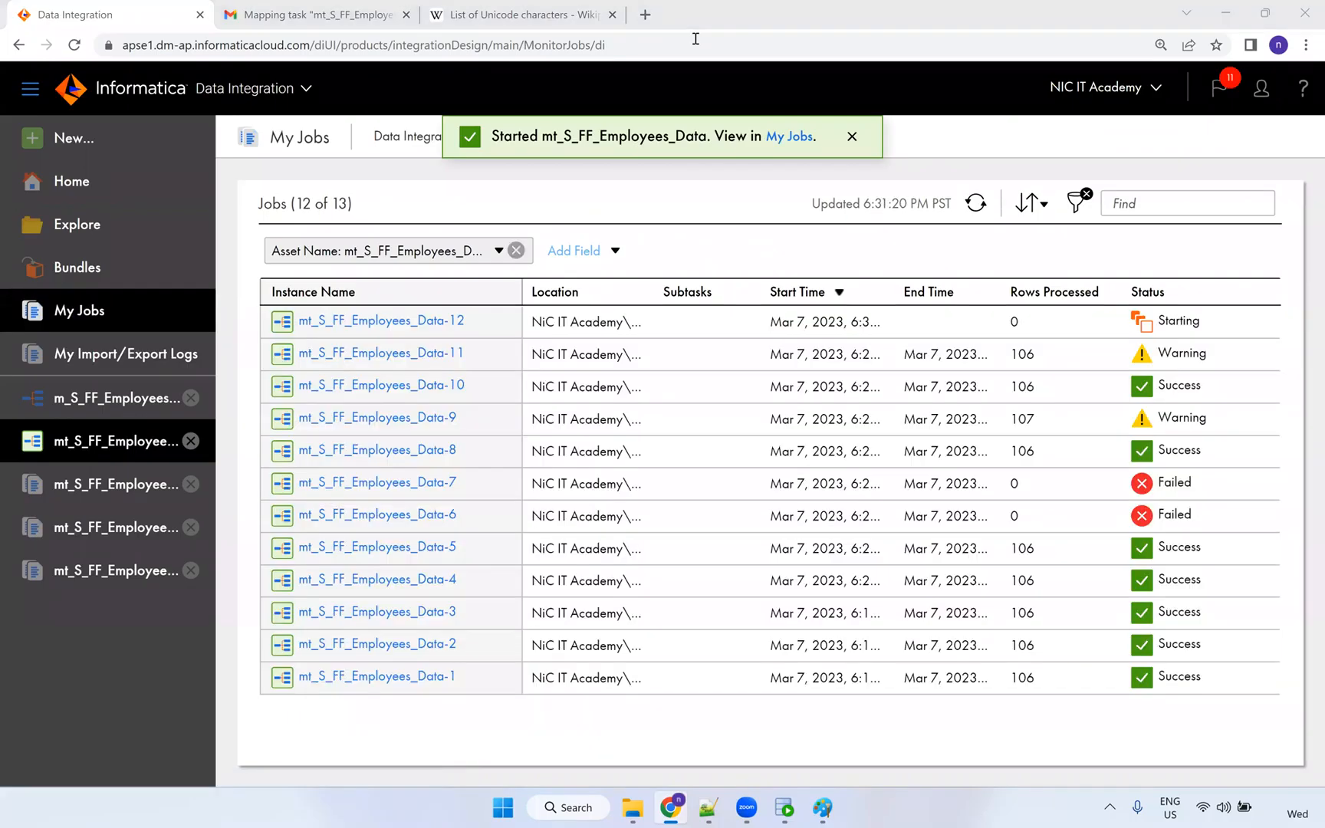
left_click(976, 203)
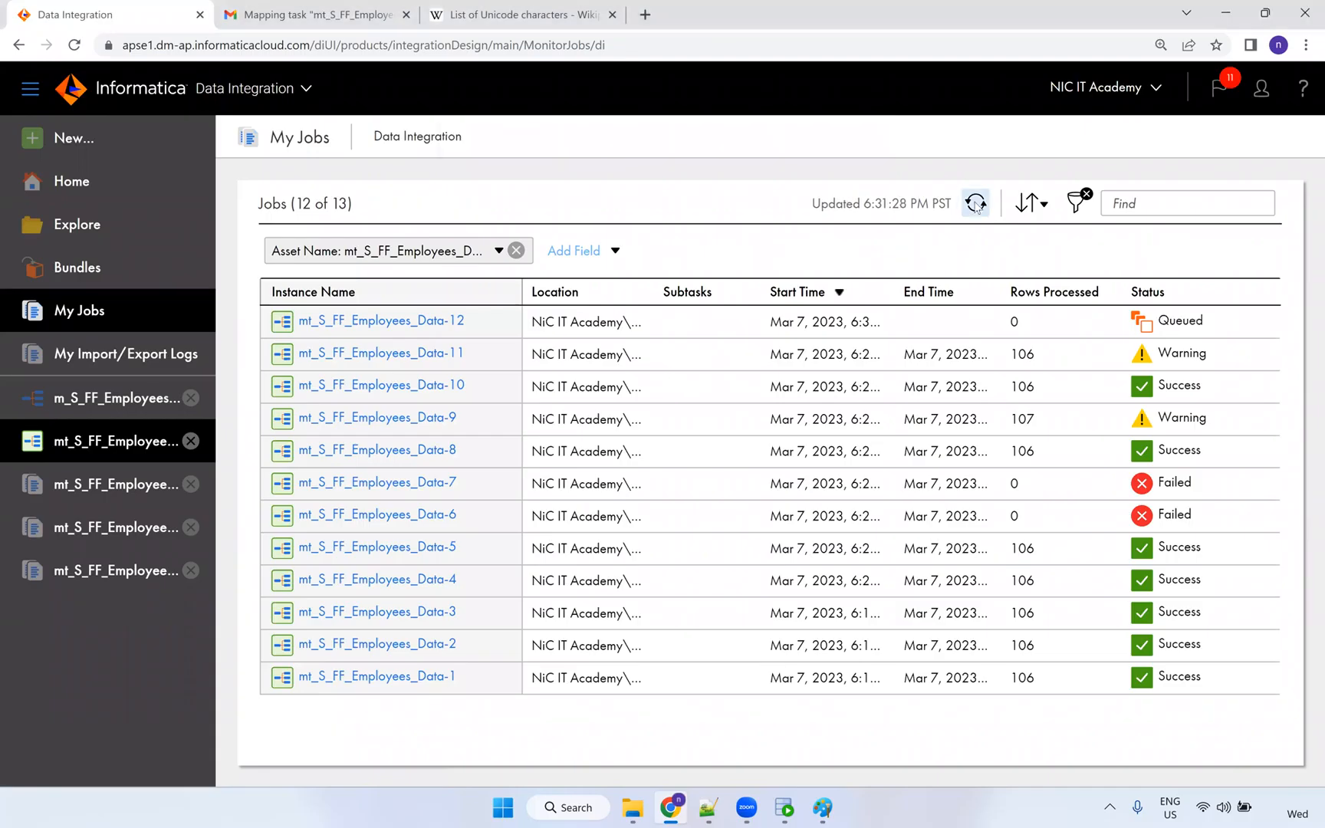
left_click(976, 203)
left_click(976, 204)
left_click(975, 203)
left_click(976, 203)
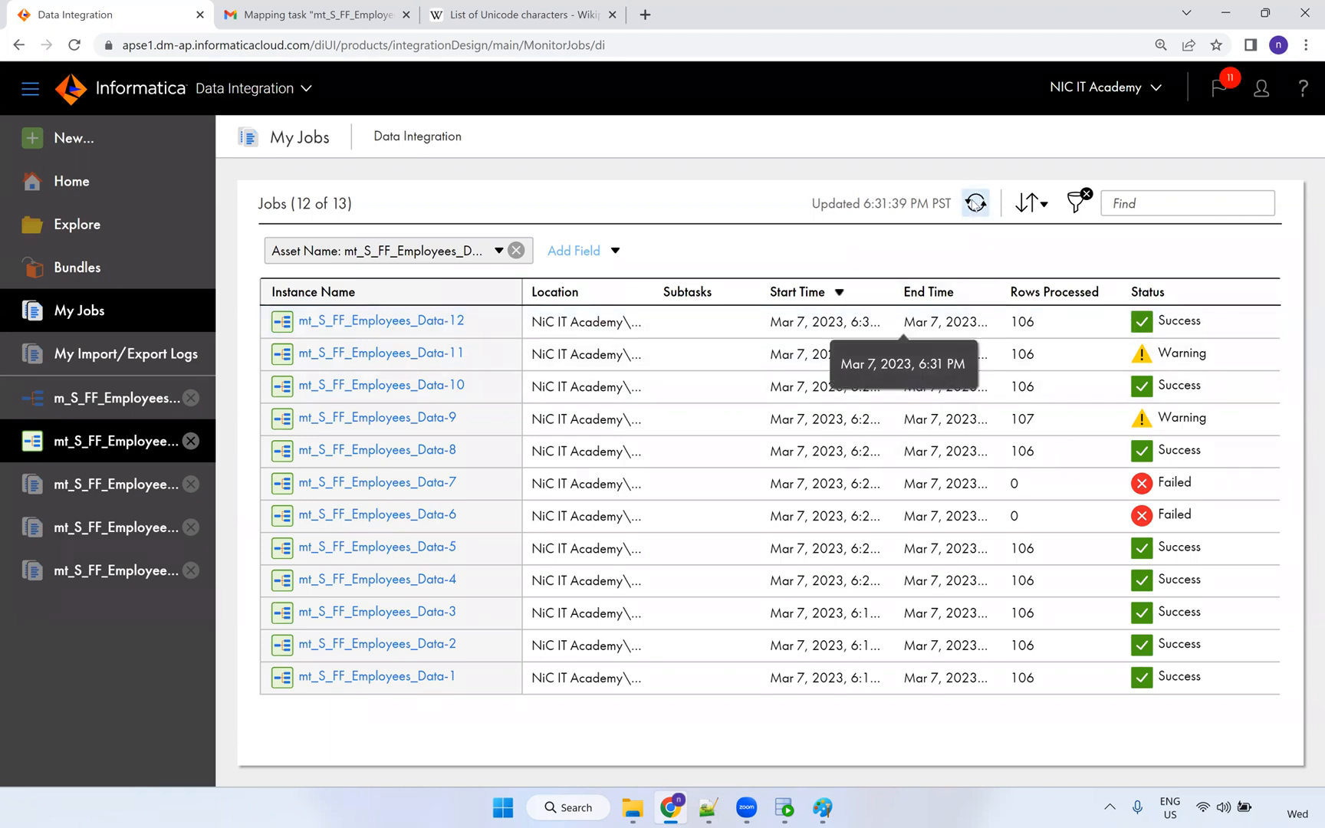
left_click(784, 808)
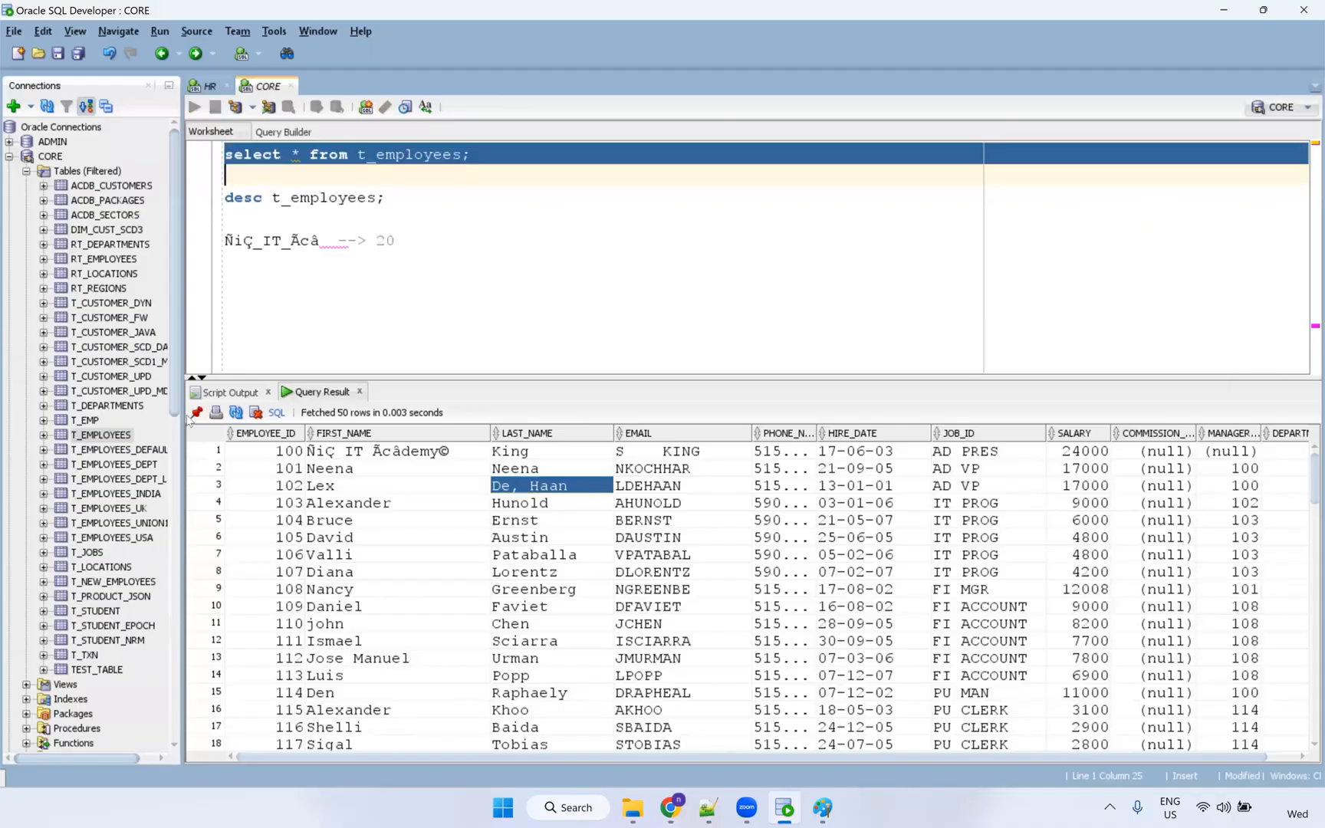
Inspect T_EMPLOYEES FIRST_NAME values, confirming employee 100's first name keeps its comma.
left_click(381, 452)
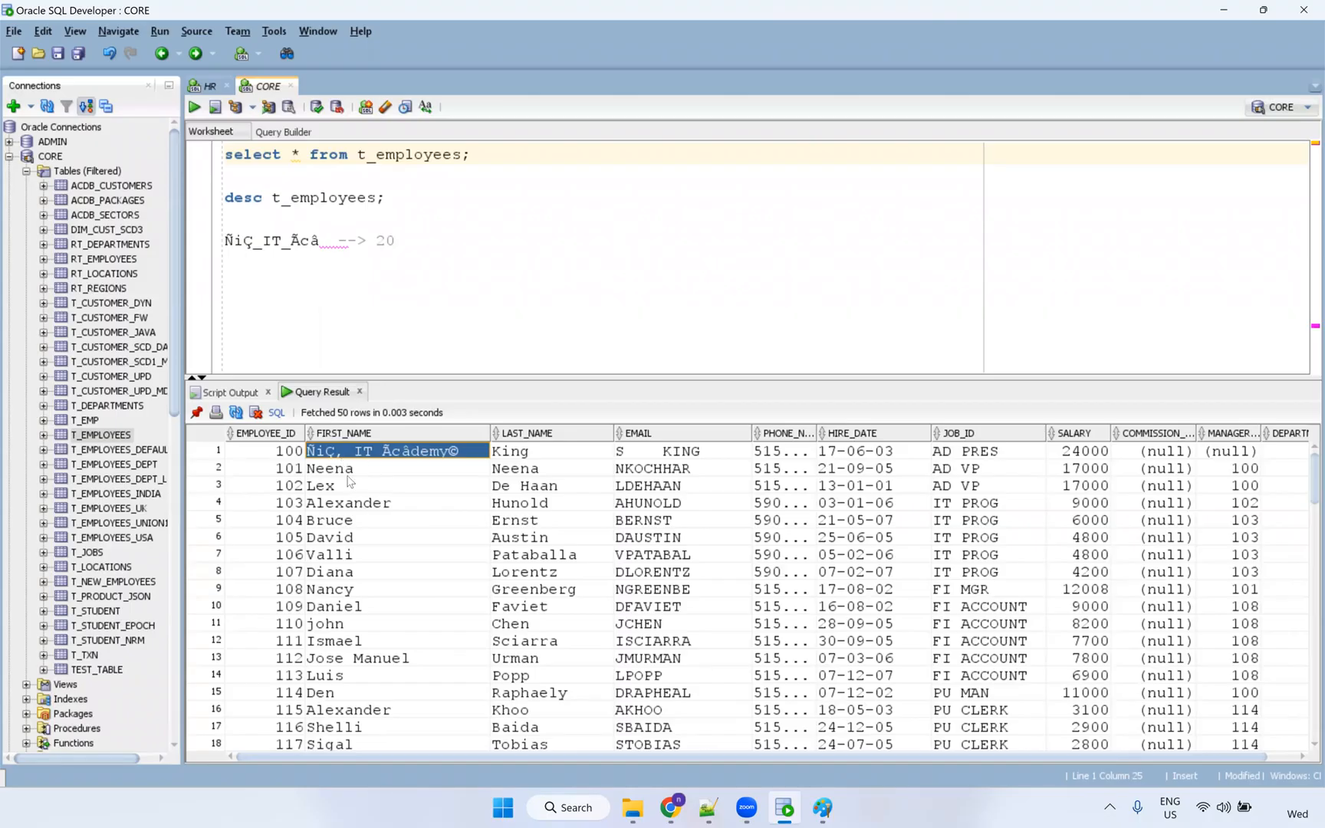
left_click(349, 467)
left_click(382, 454)
key("alt+Tab")
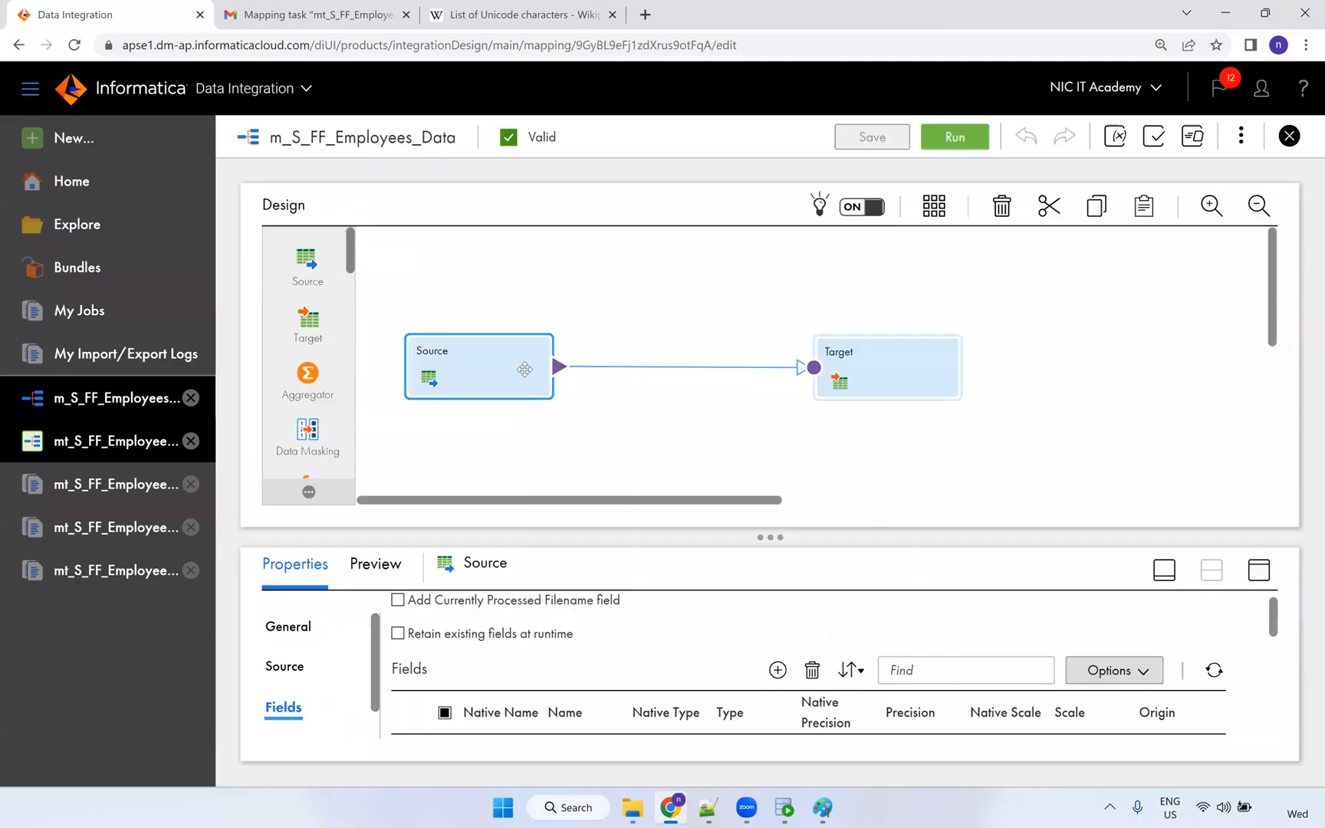
Set the source file's custom delimiter to ~@# in the flat-file formatting options.
left_click(1259, 580)
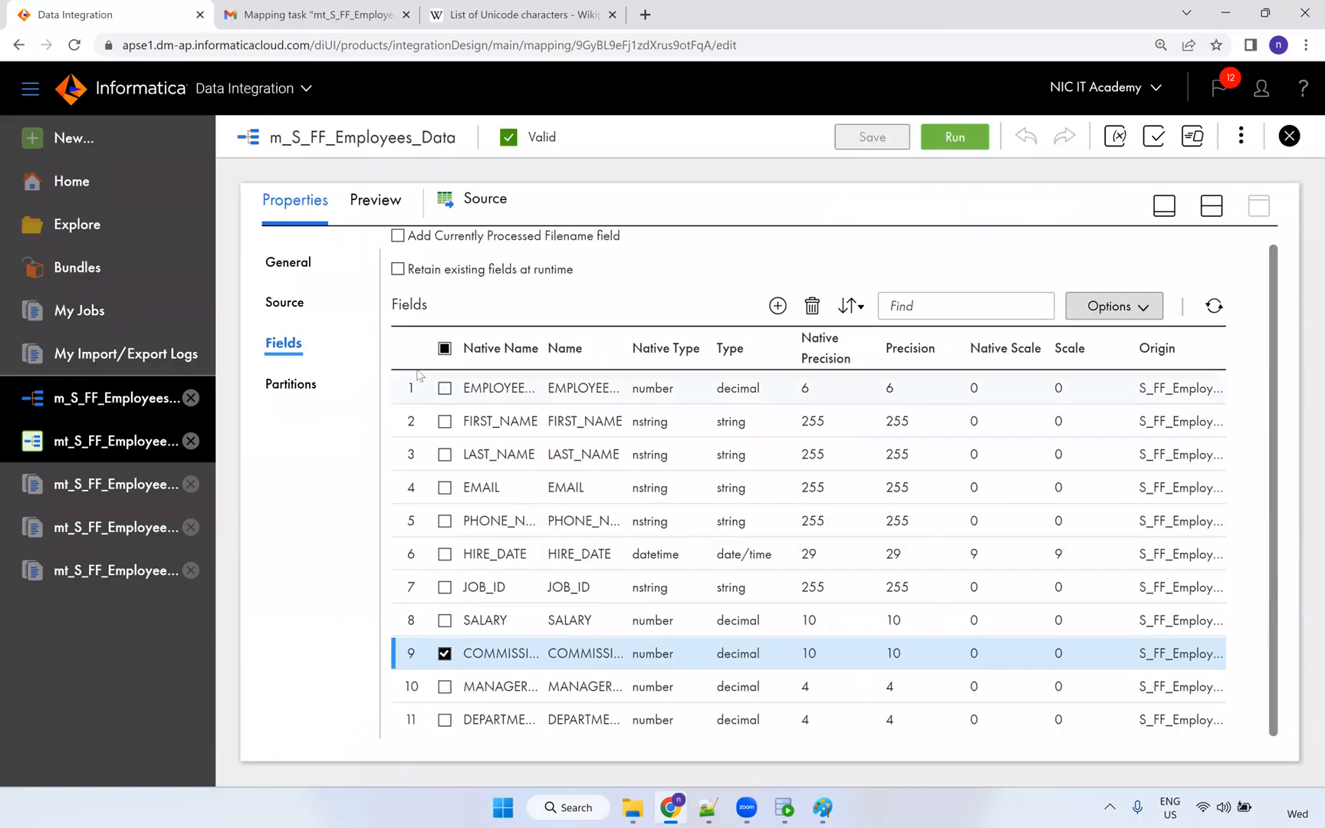
left_click(287, 303)
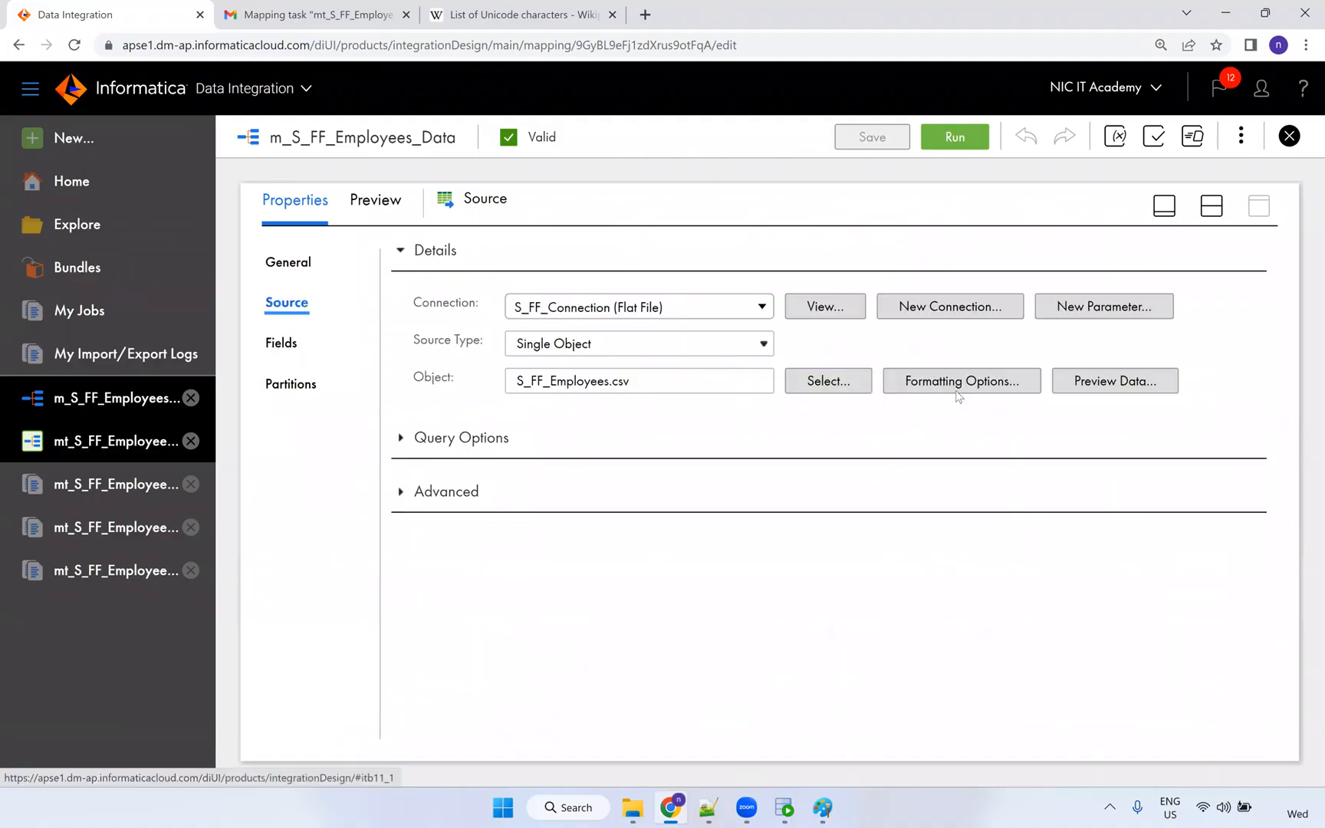
left_click(961, 382)
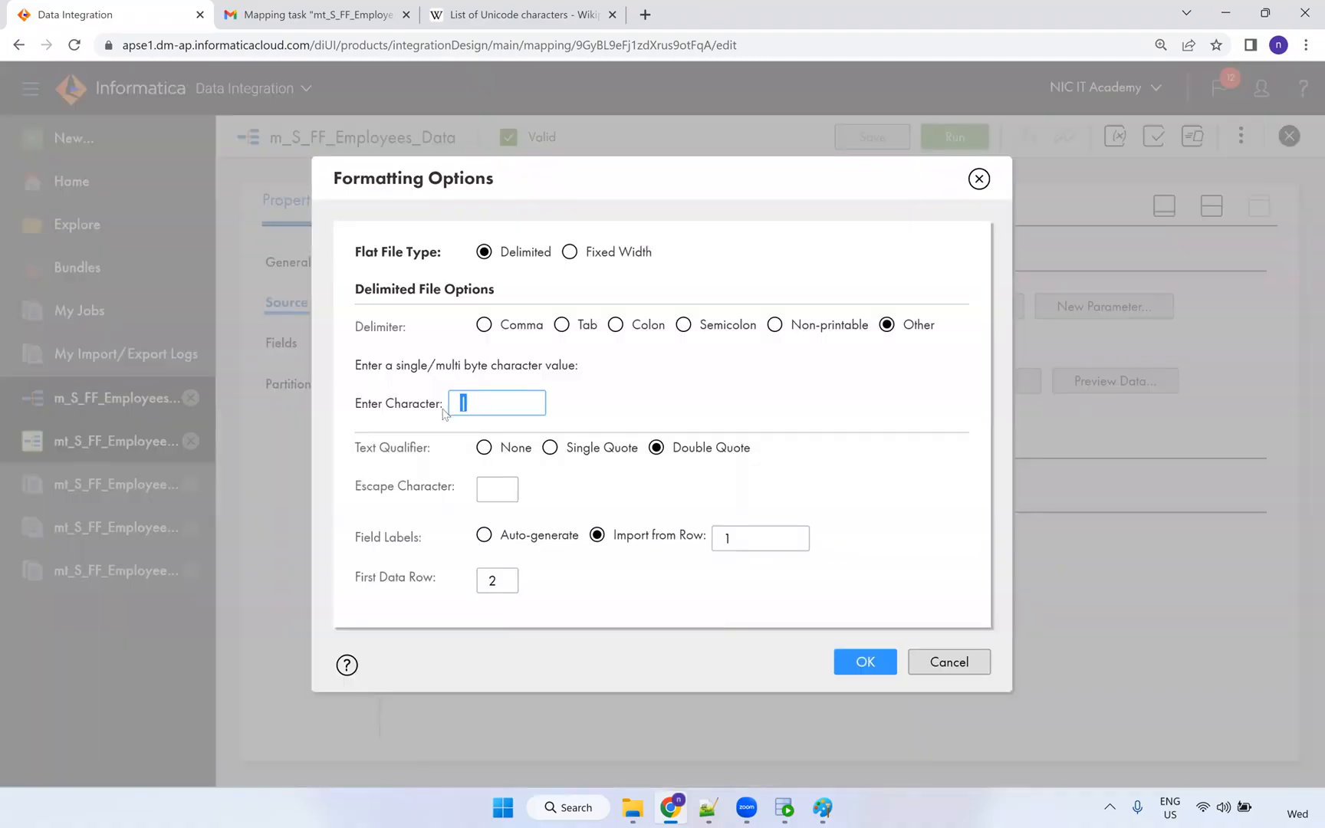
left_click(519, 405)
type("~")
left_click(505, 440)
left_click_drag(503, 414, 410, 420)
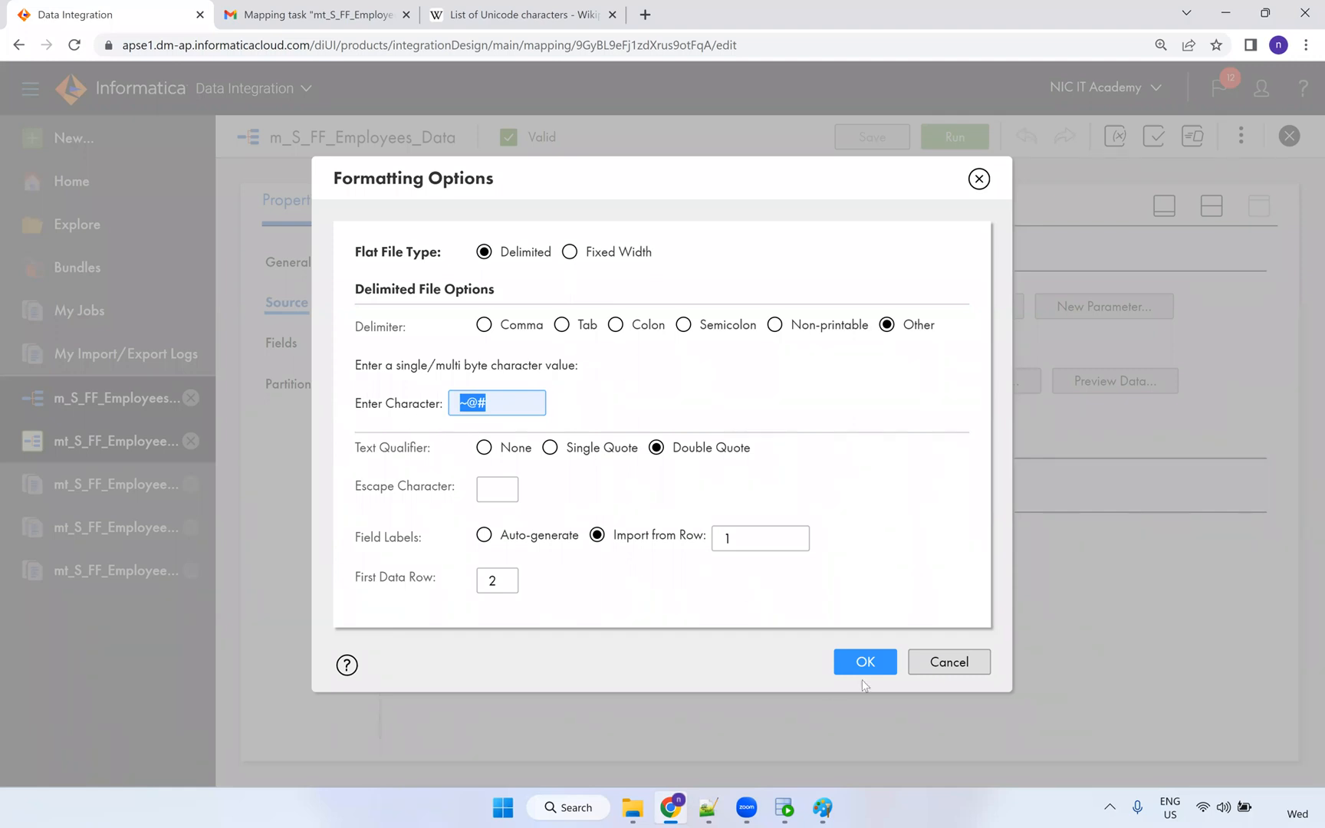
left_click(863, 666)
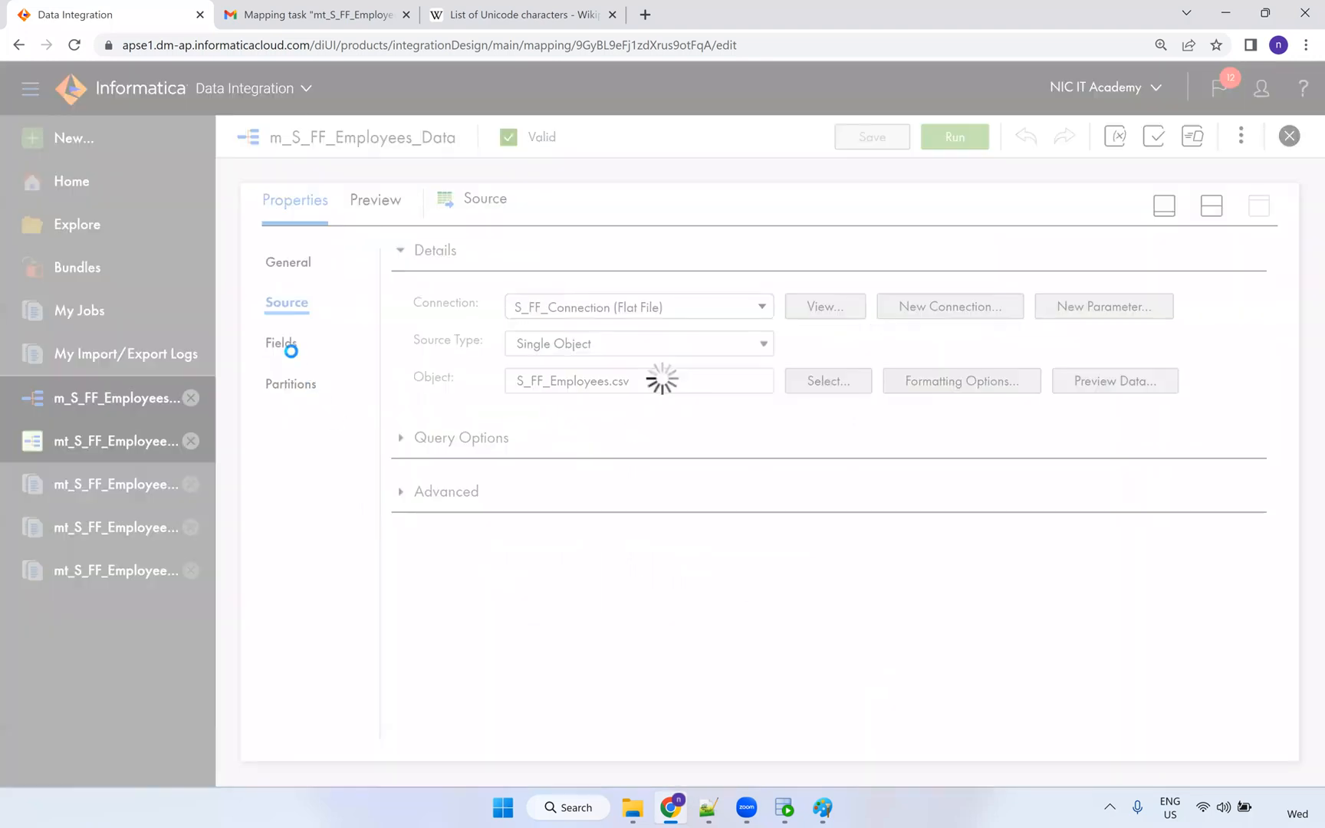
Review the source fields, now collapsed into one string field, EMPLOYEE_ID_FIRST_N….
left_click(284, 344)
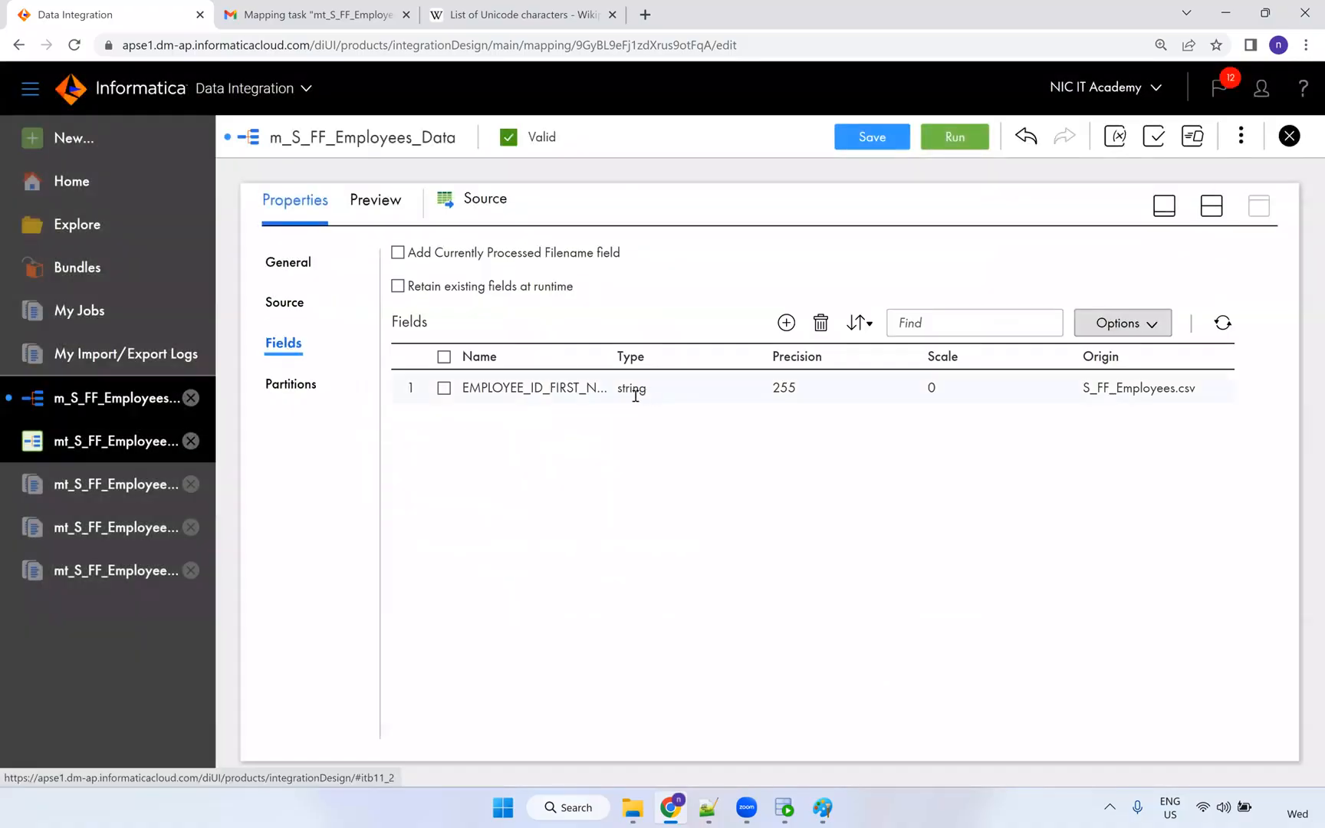
left_click(293, 384)
left_click(287, 345)
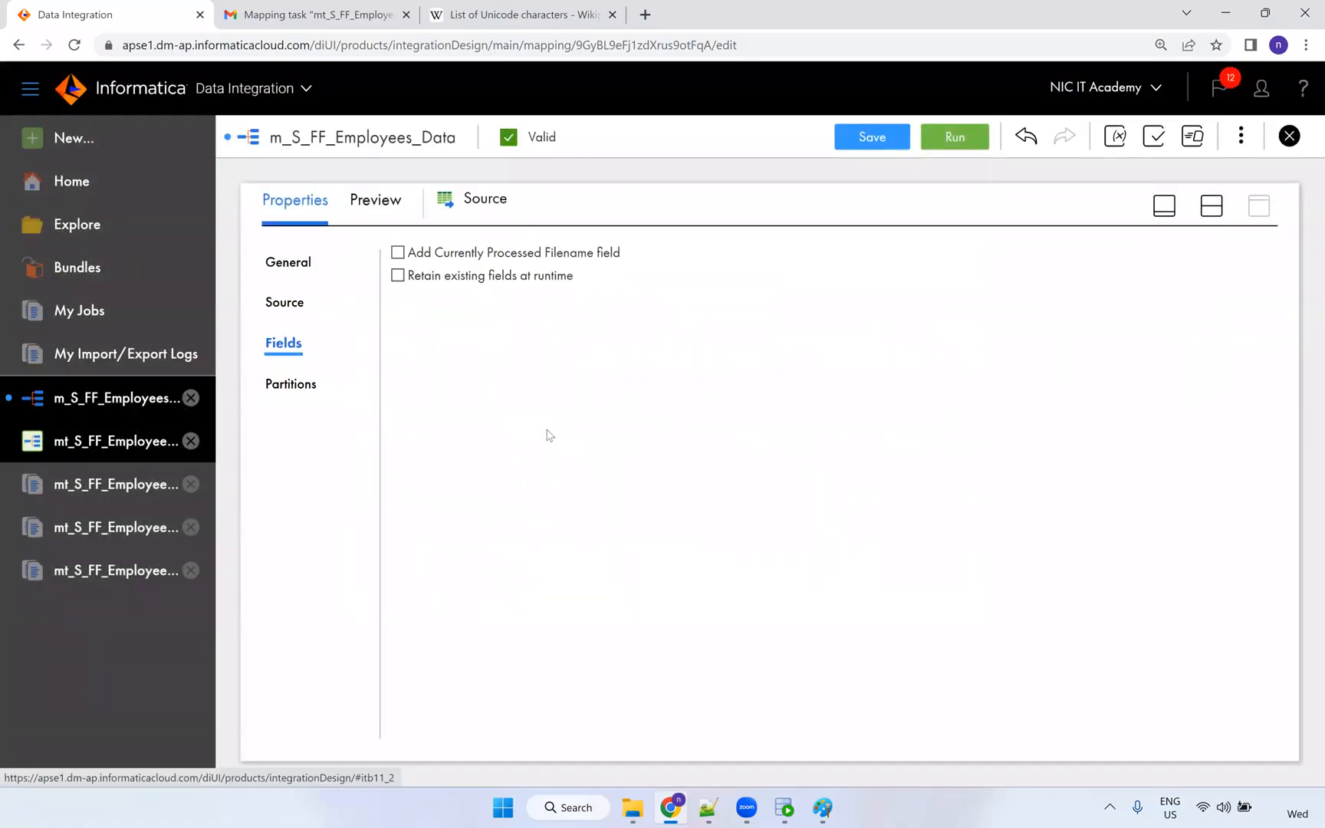
left_click_drag(467, 387, 620, 387)
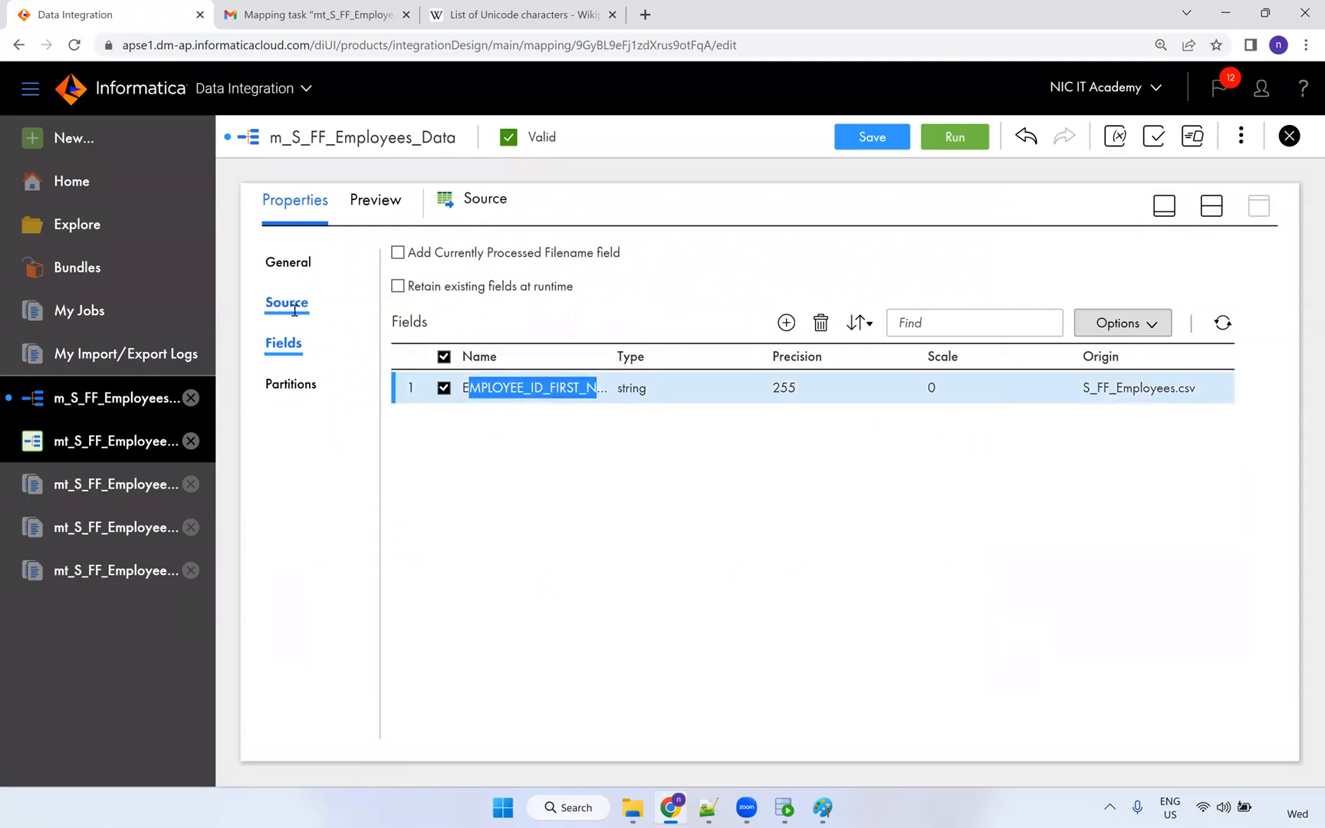
left_click(294, 309)
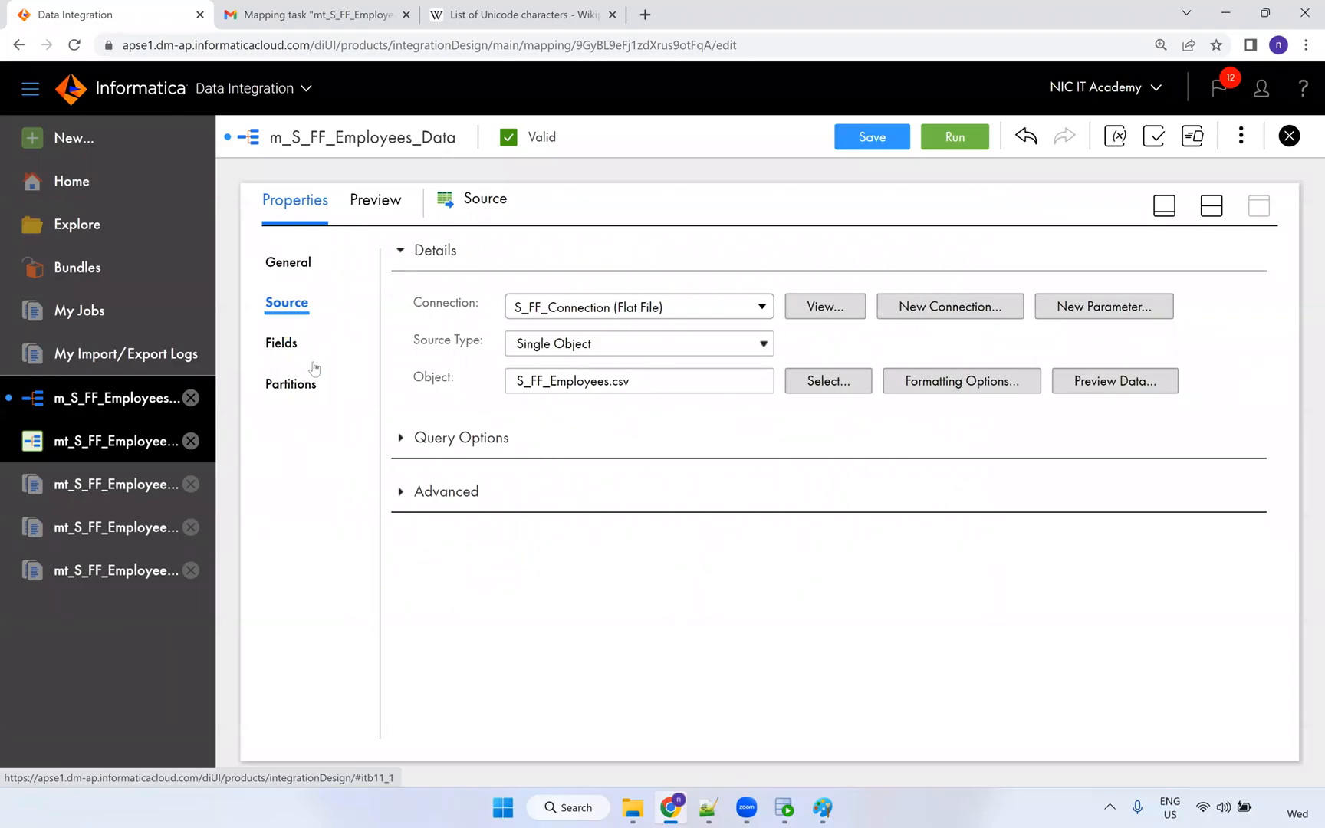
left_click(298, 350)
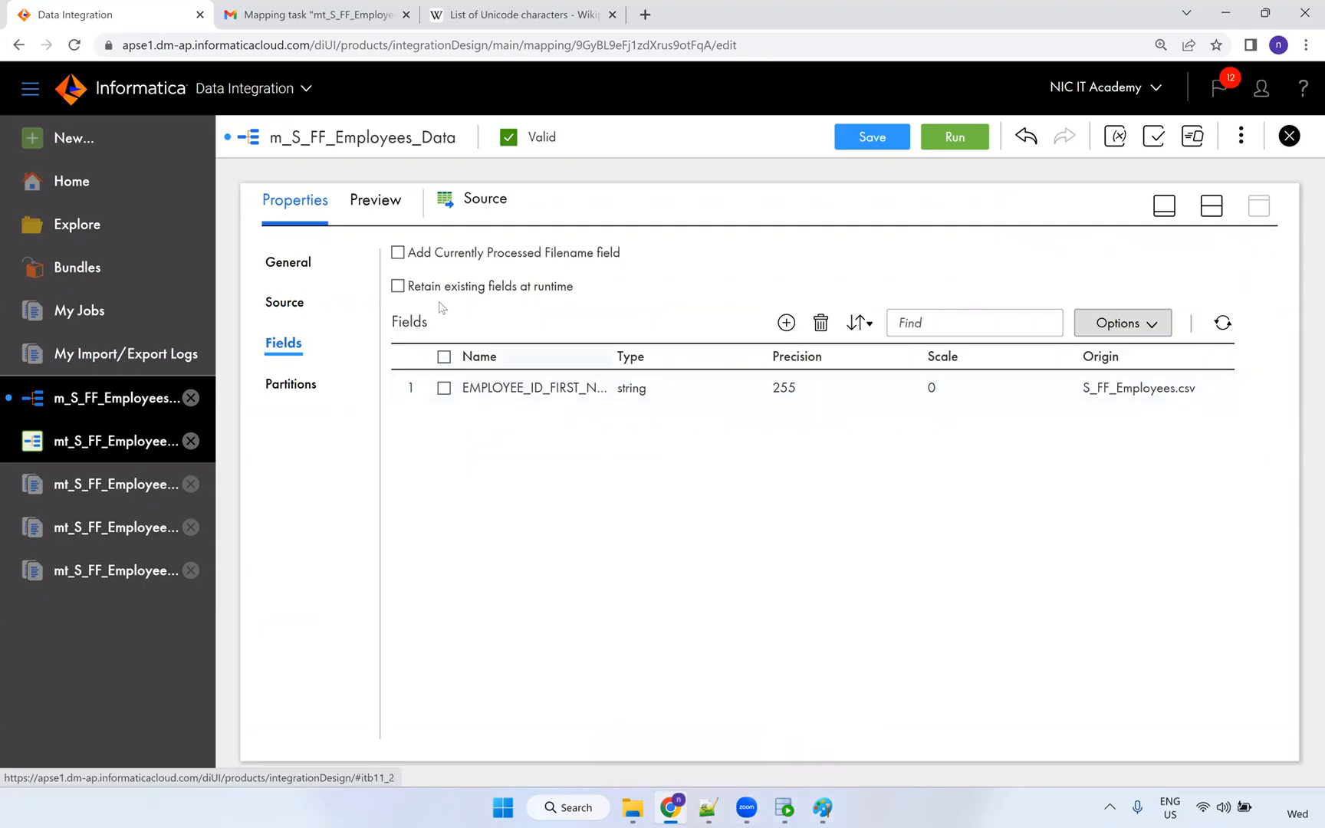
Replace every '|' in S_FF_Employees.csv with ~@#.
left_click(708, 807)
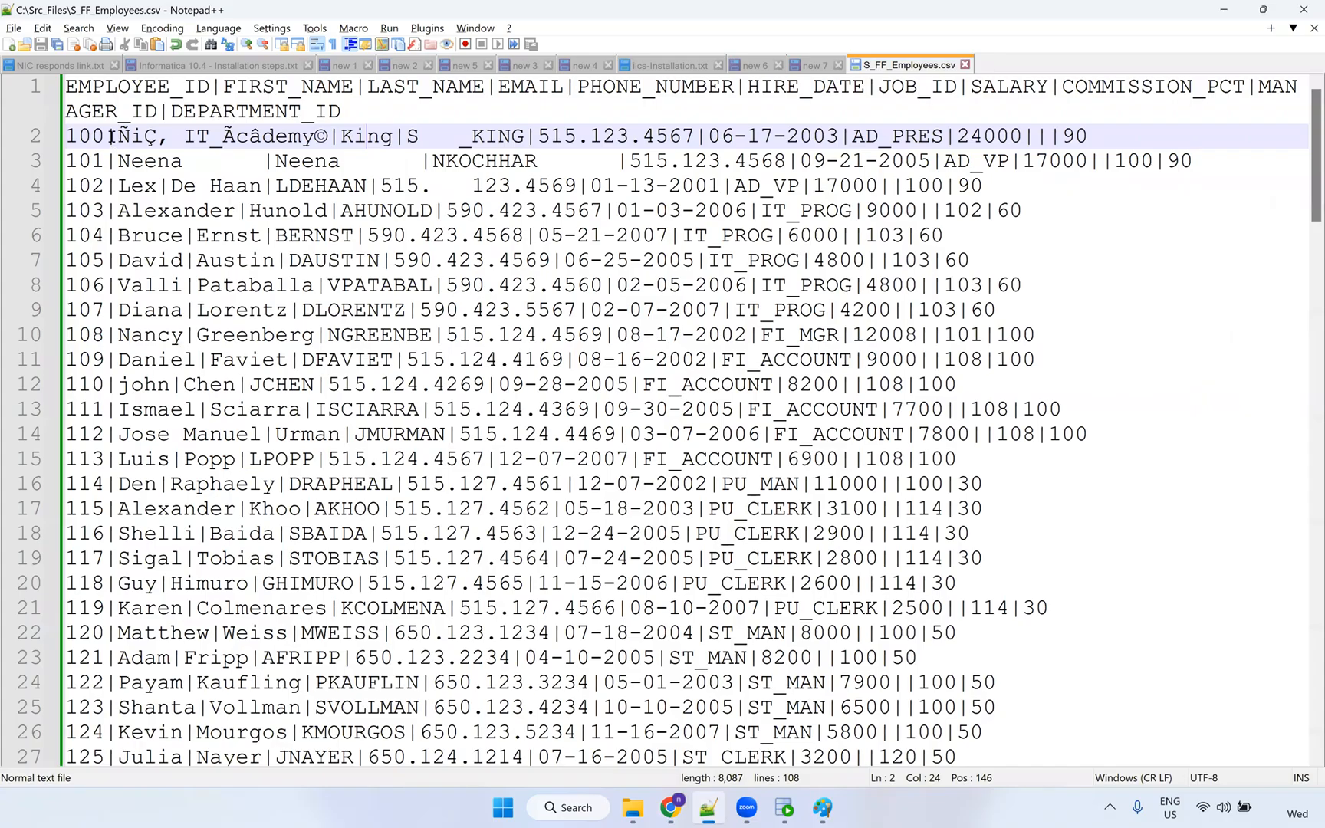
left_click_drag(118, 136, 105, 137)
key("ctrl+h")
left_click(520, 342)
type("~@#")
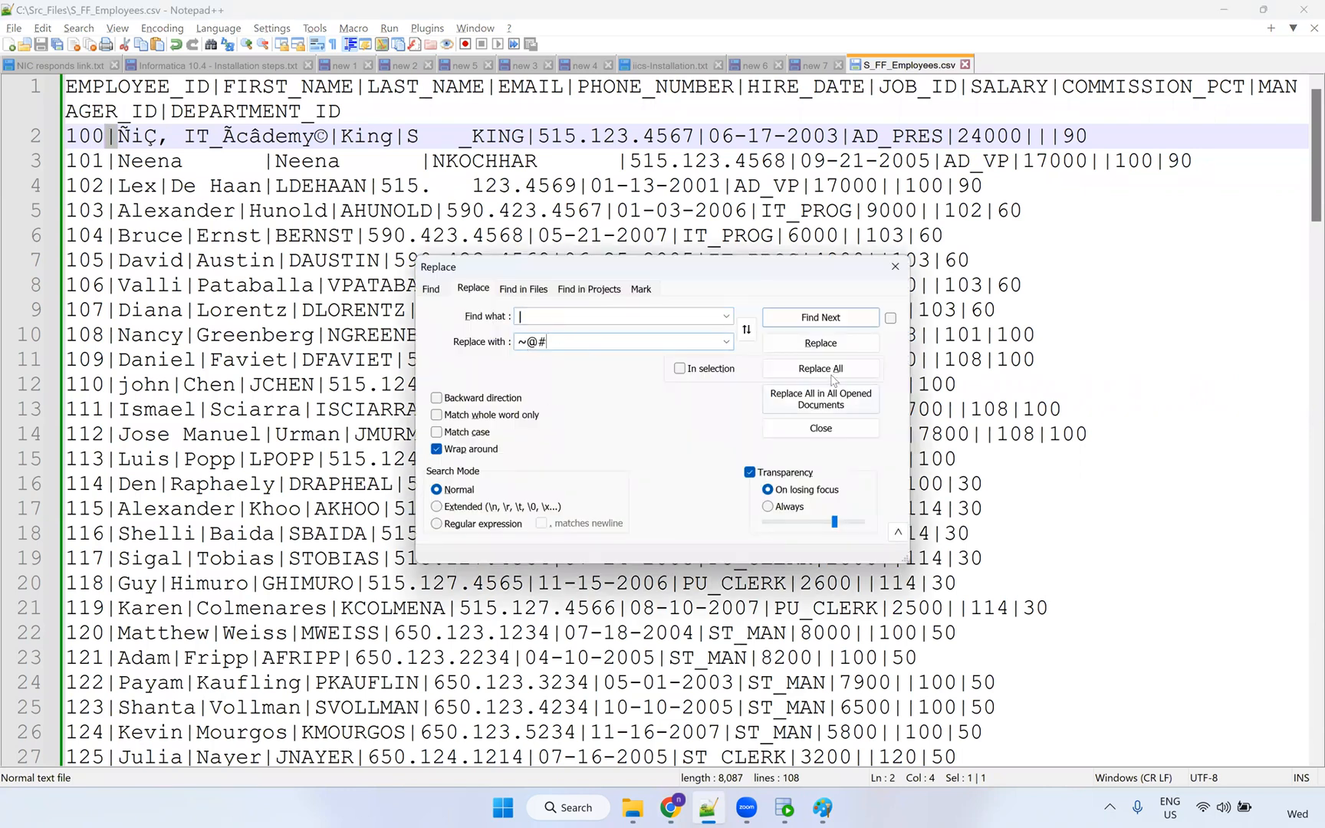
left_click(833, 371)
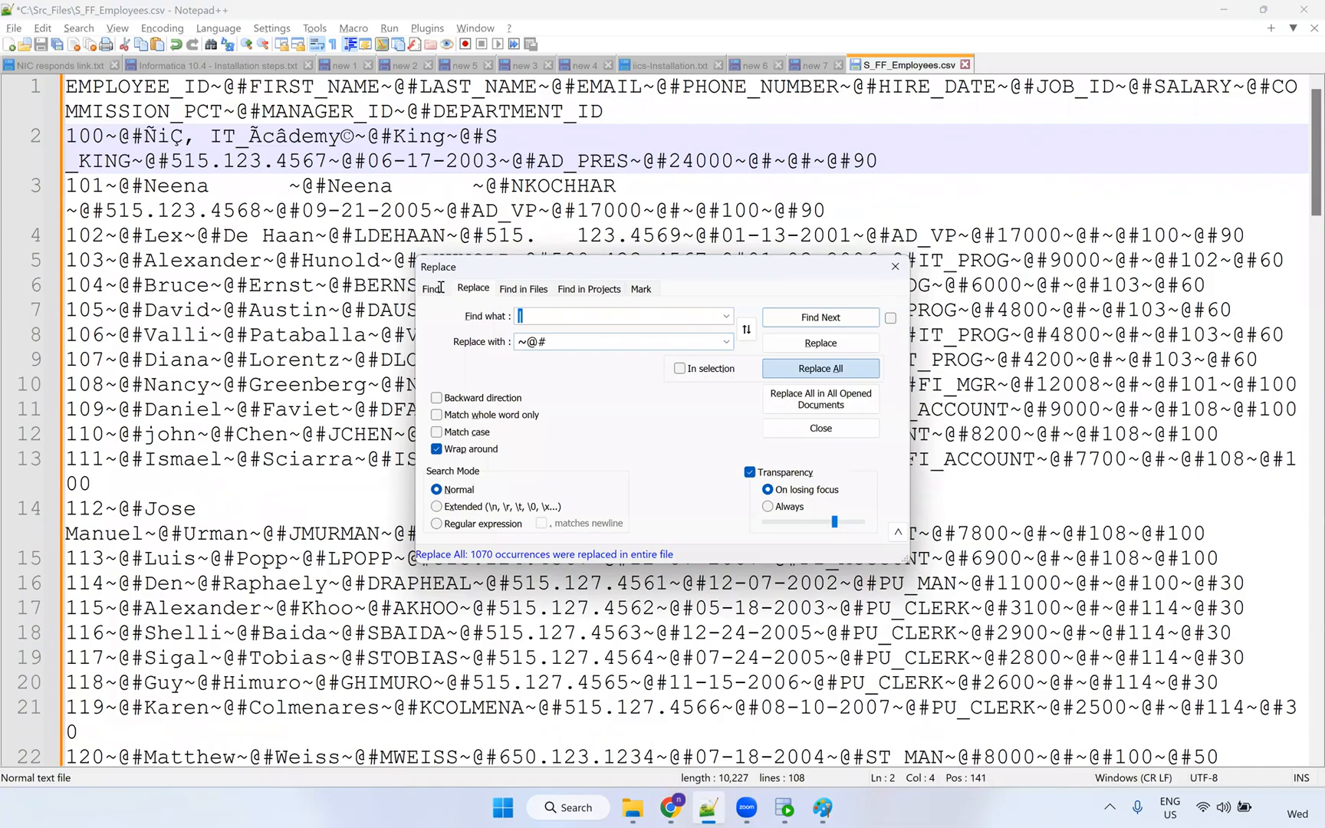
key("Escape")
Check the ~@# delimiters on line 2, save the file, and open Synchronize fields in Informatica.
scroll(417, 231, "down", 3)
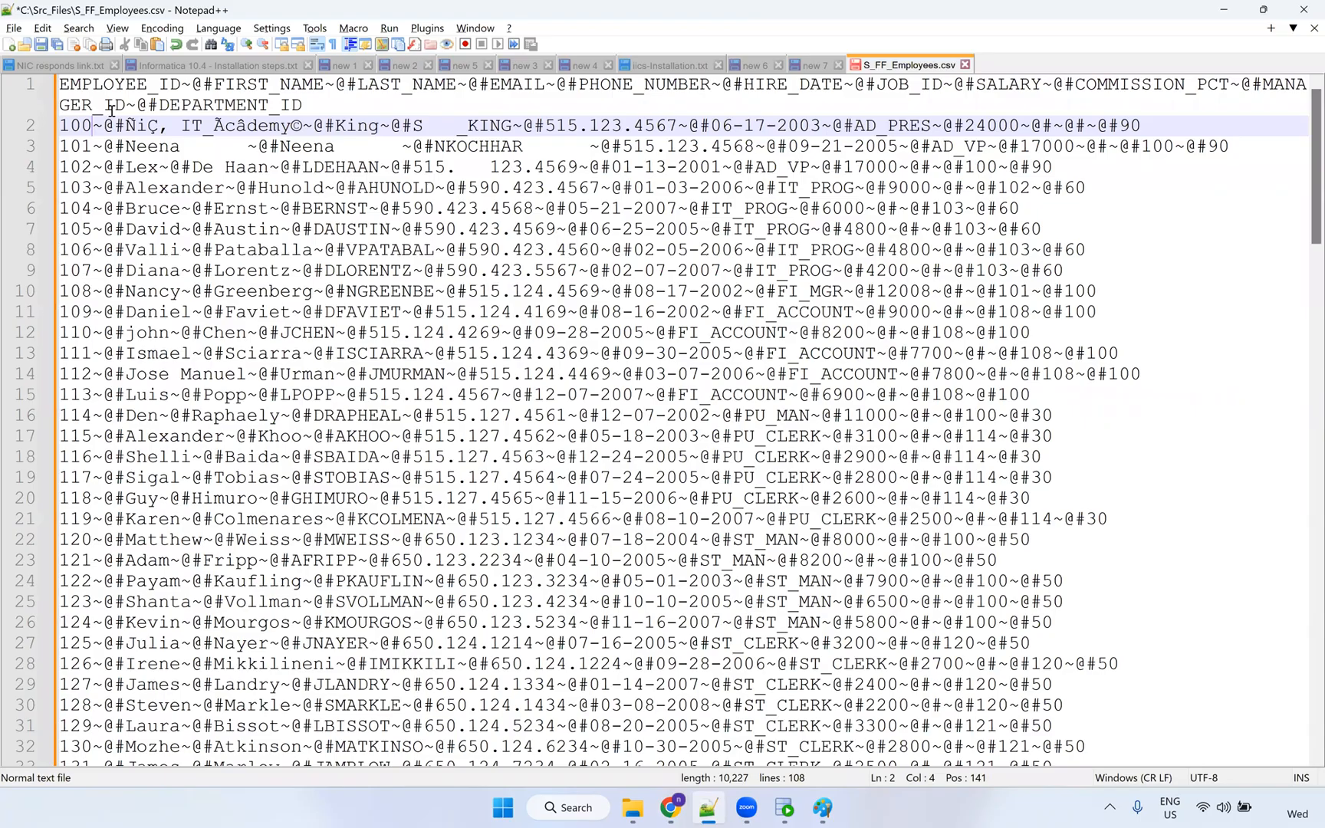
scroll(97, 123, "down", 2)
left_click_drag(113, 121, 90, 121)
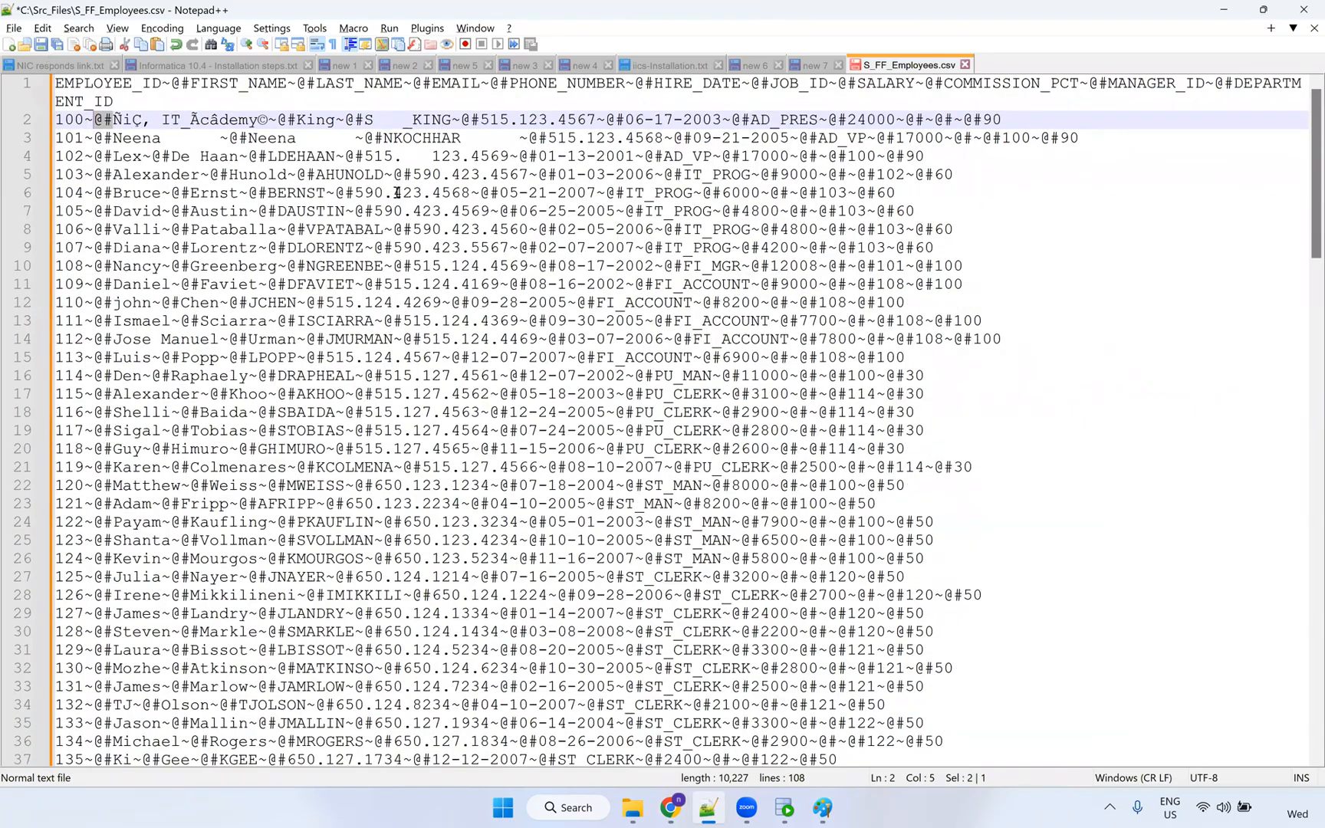
key("shift+Left")
key("ctrl+s")
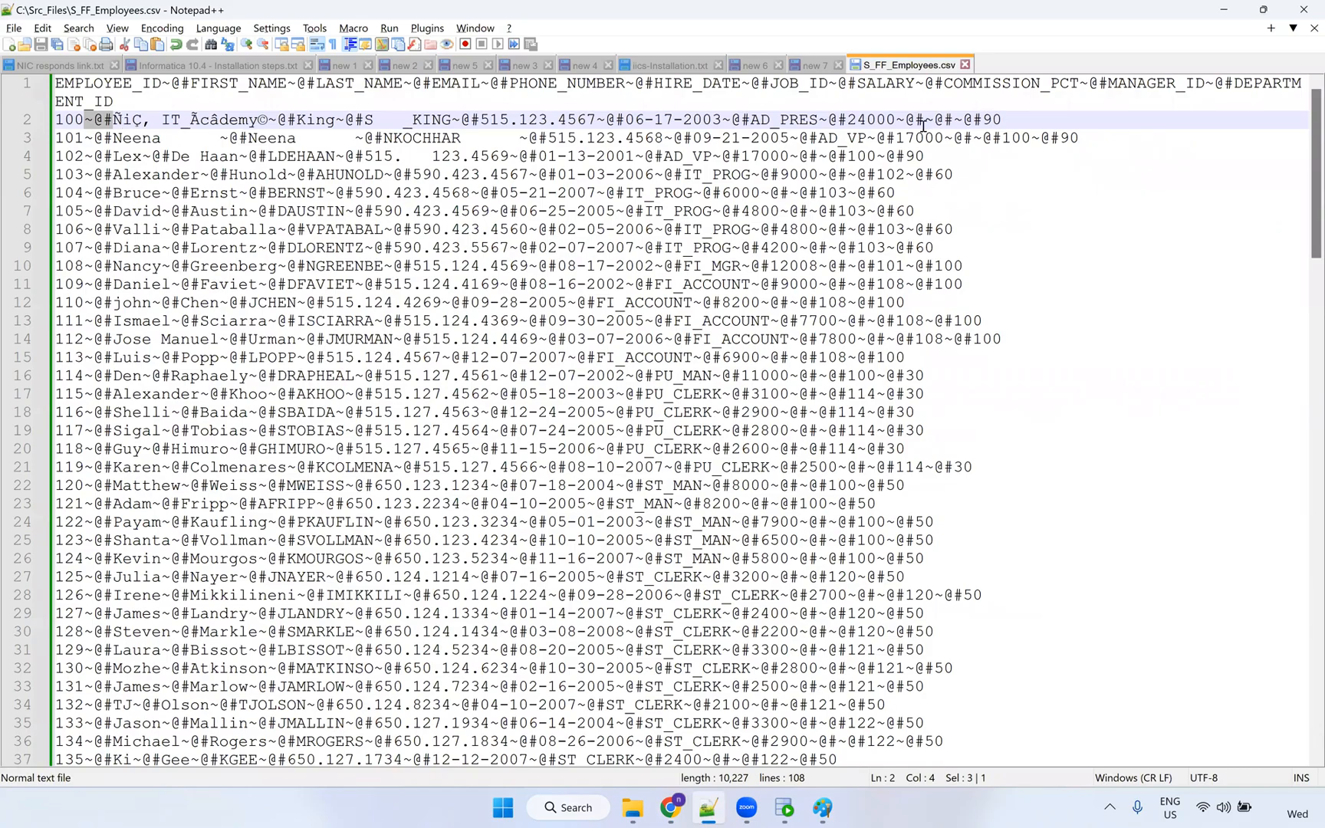
left_click(989, 230)
left_click_drag(896, 121, 917, 123)
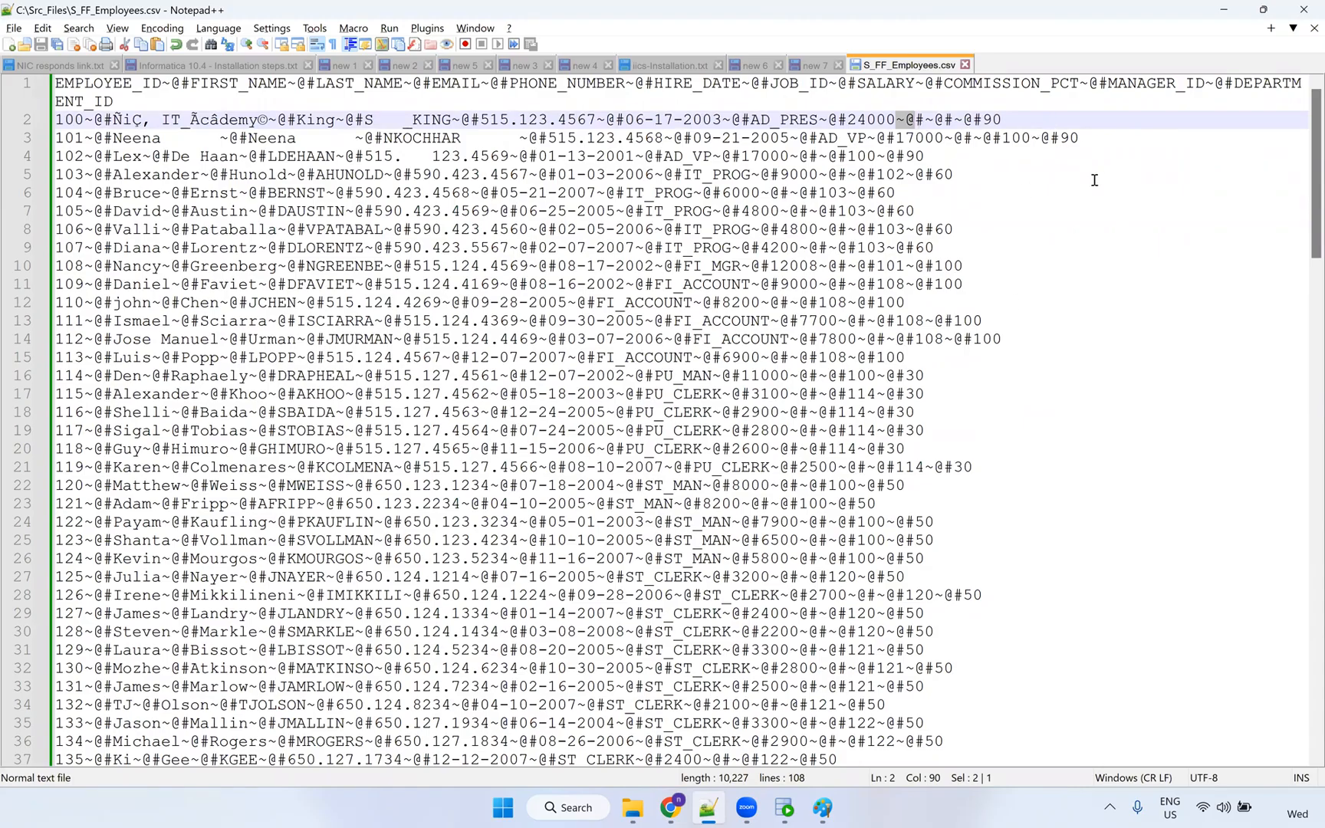
scroll(1094, 181, "up", 1)
key("shift+Right")
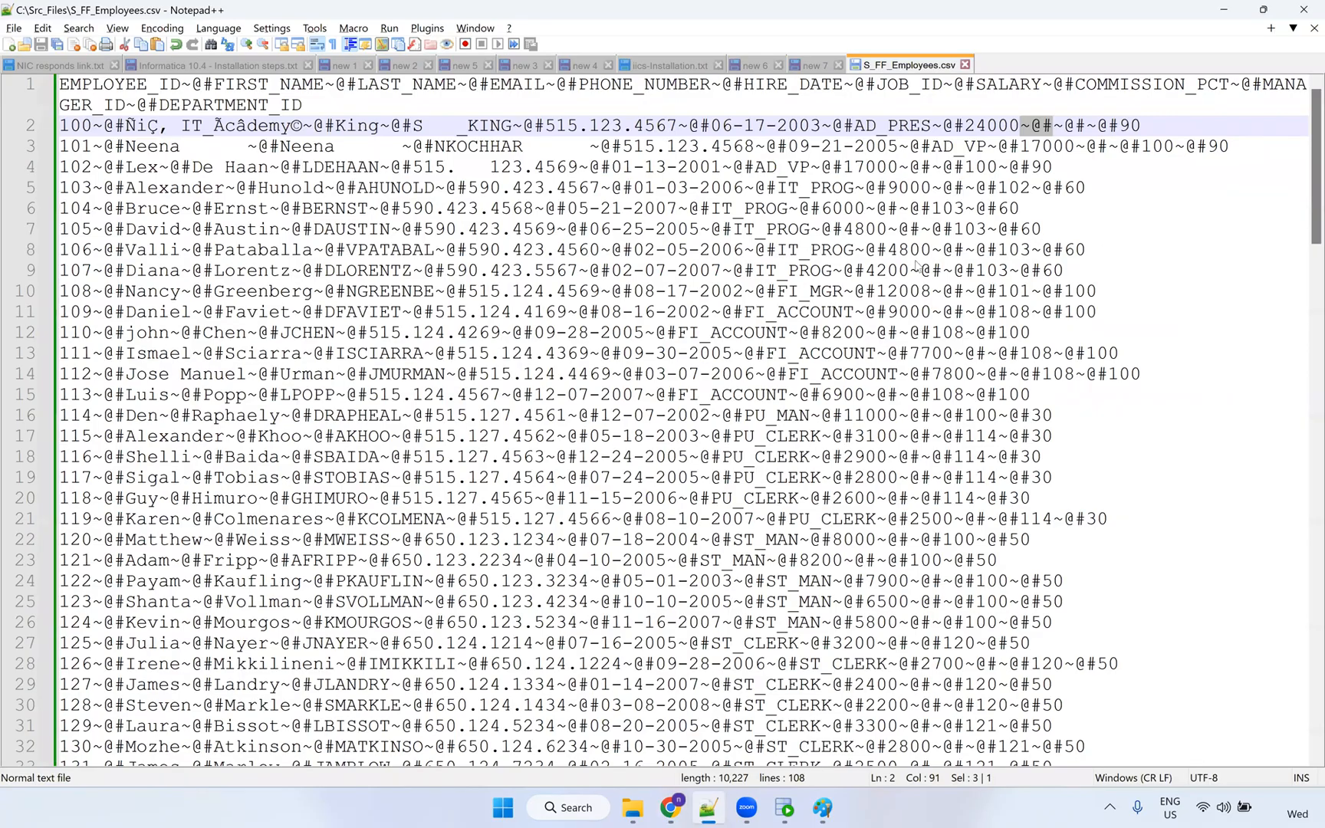
key("alt+Tab")
left_click(1221, 323)
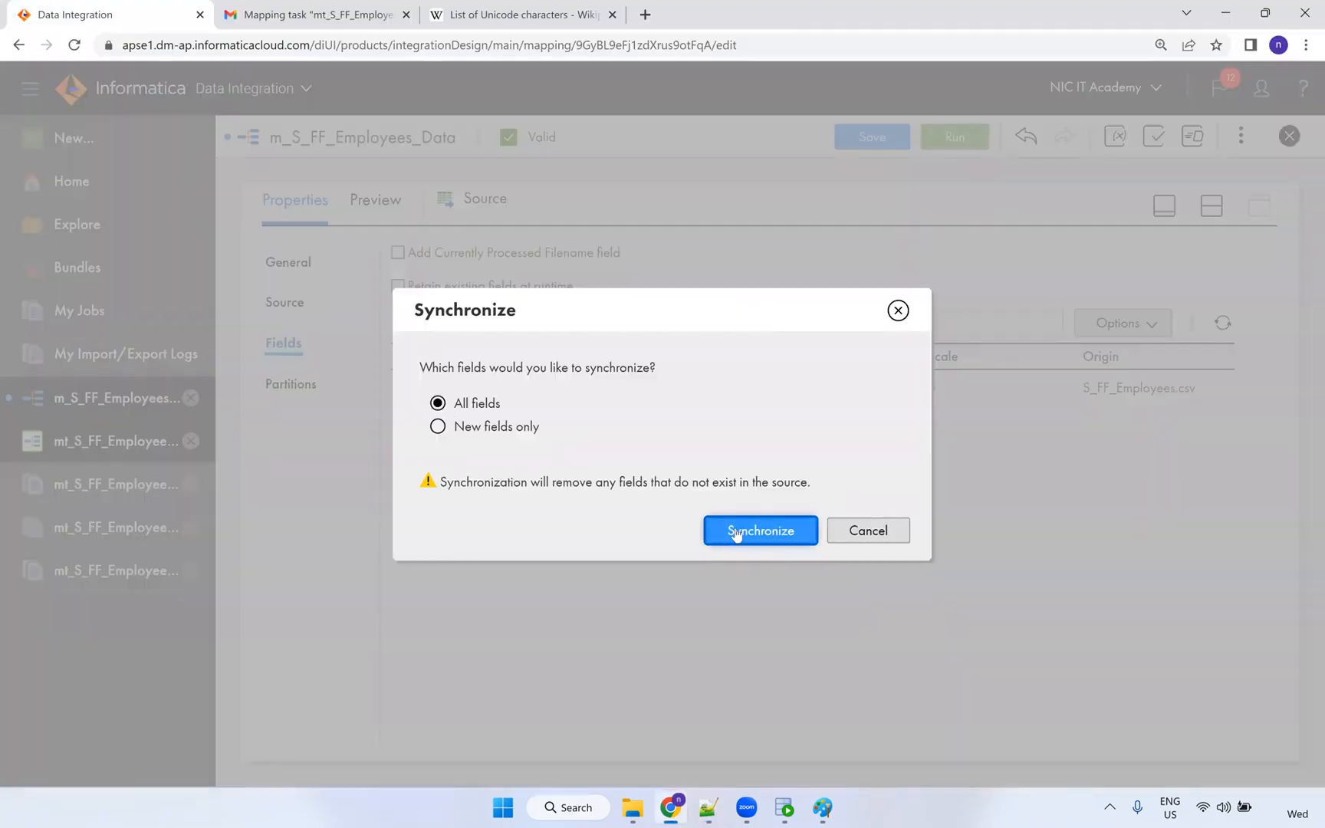
Synchronize all source fields and, in Edit Metadata, make EMPLOYEE_ID number with precision 6.
left_click(735, 532)
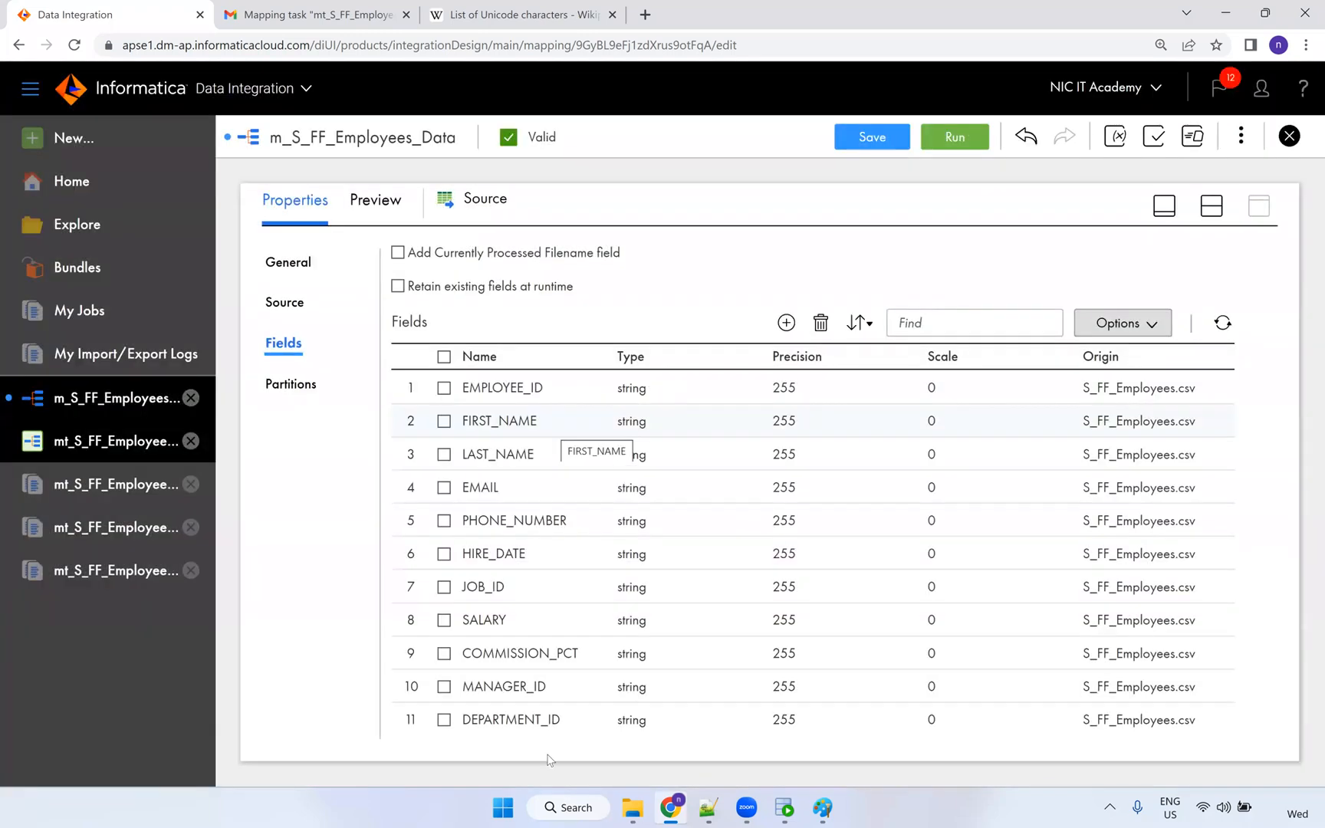
left_click(1127, 323)
left_click(1101, 443)
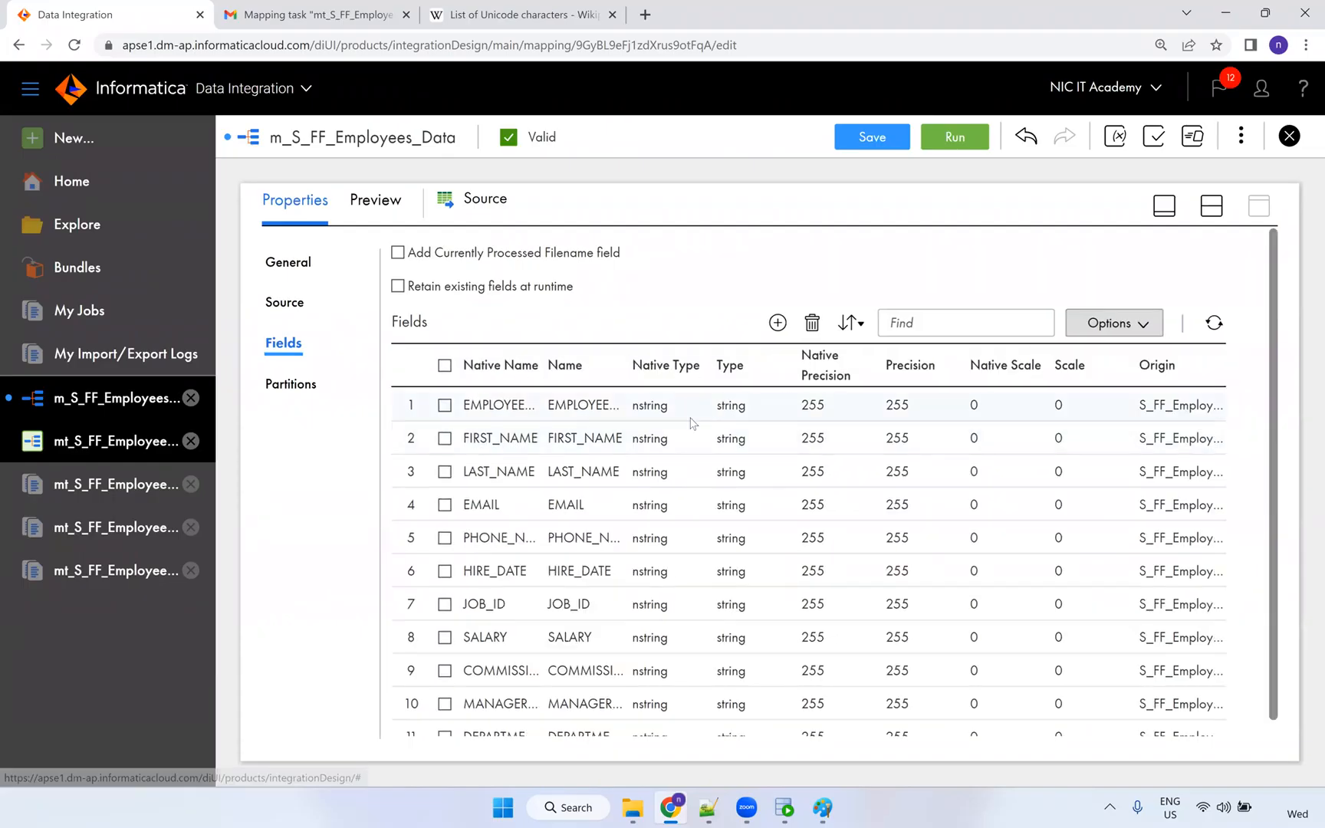
left_click(665, 408)
left_click(668, 407)
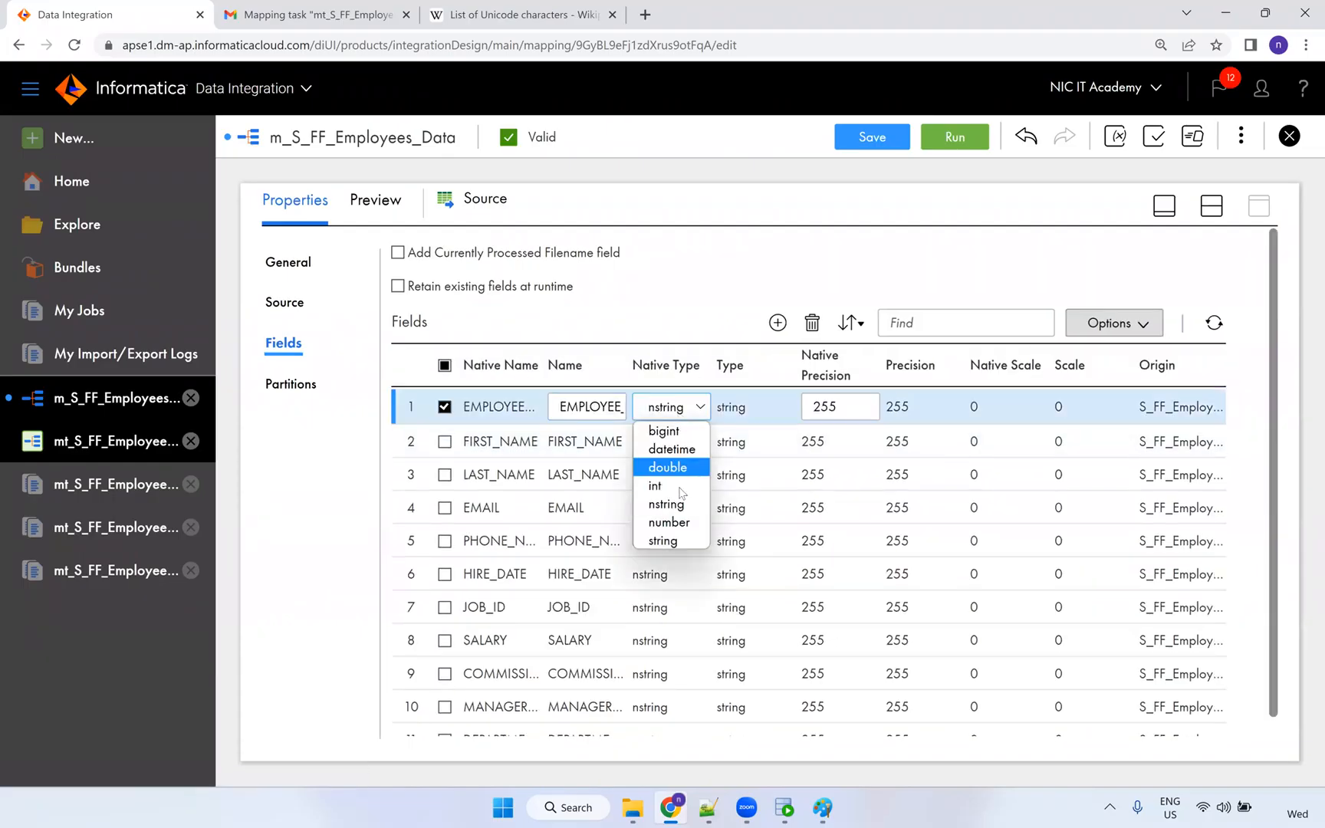
left_click(669, 522)
double_click(843, 406)
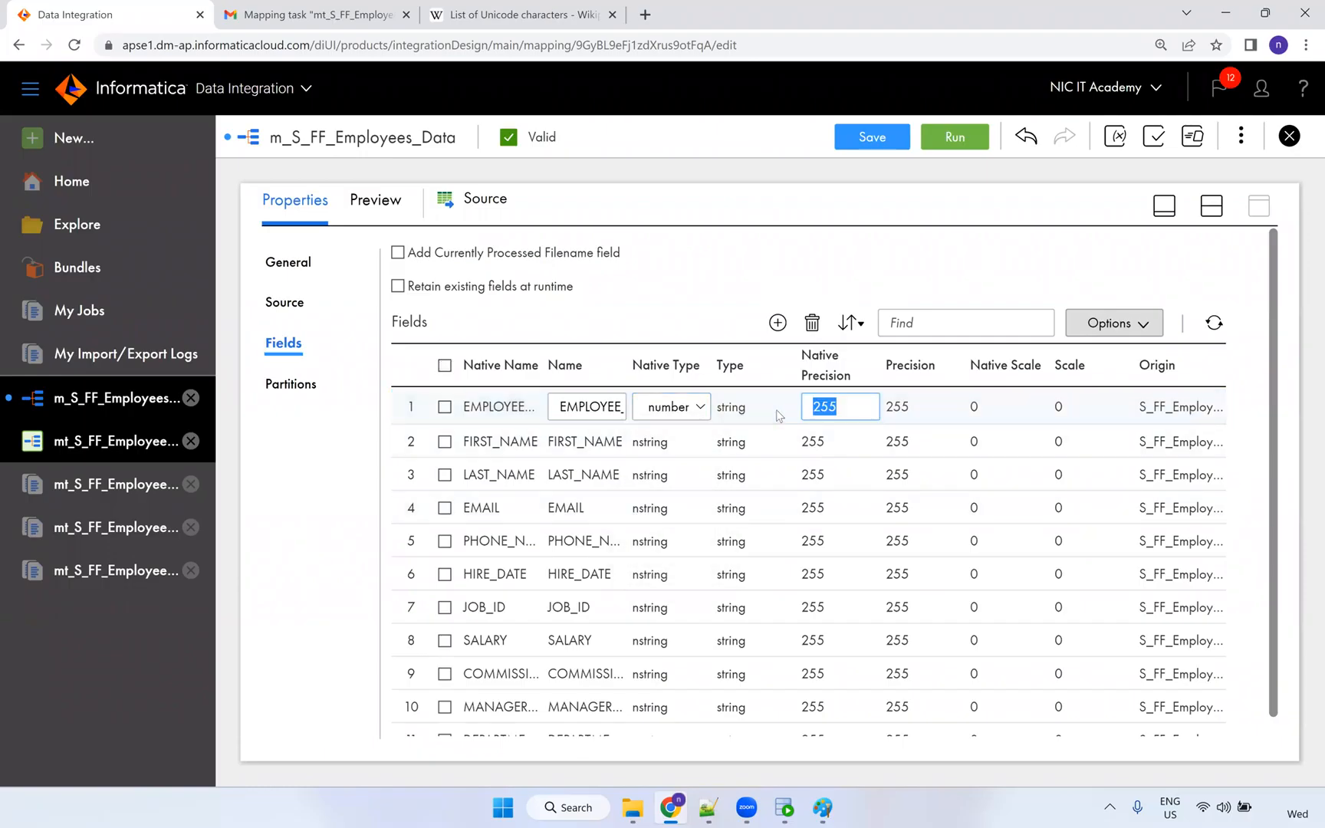
type("6")
key("Return")
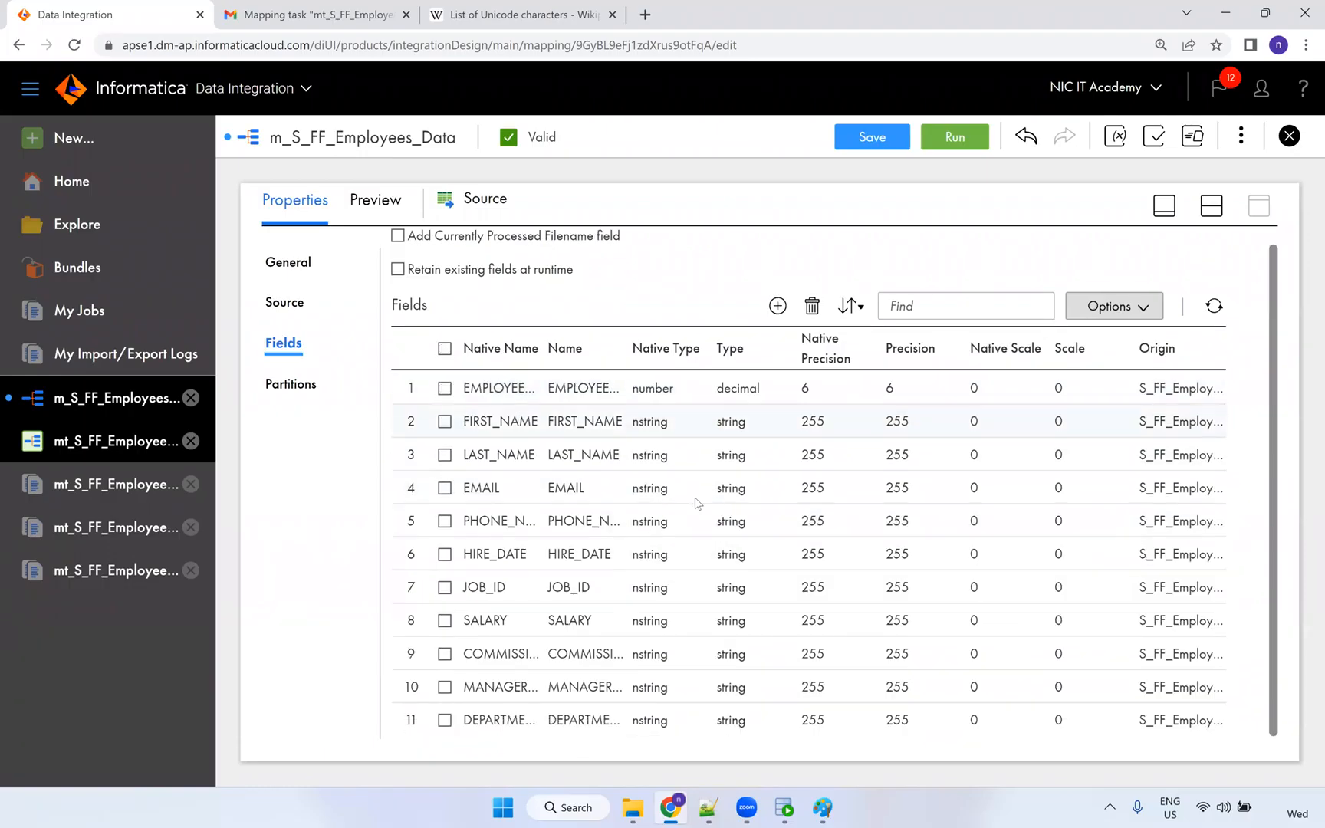
Make HIRE_DATE datetime, and COMMISSION_PCT and MANAGER_ID number types.
left_click(658, 563)
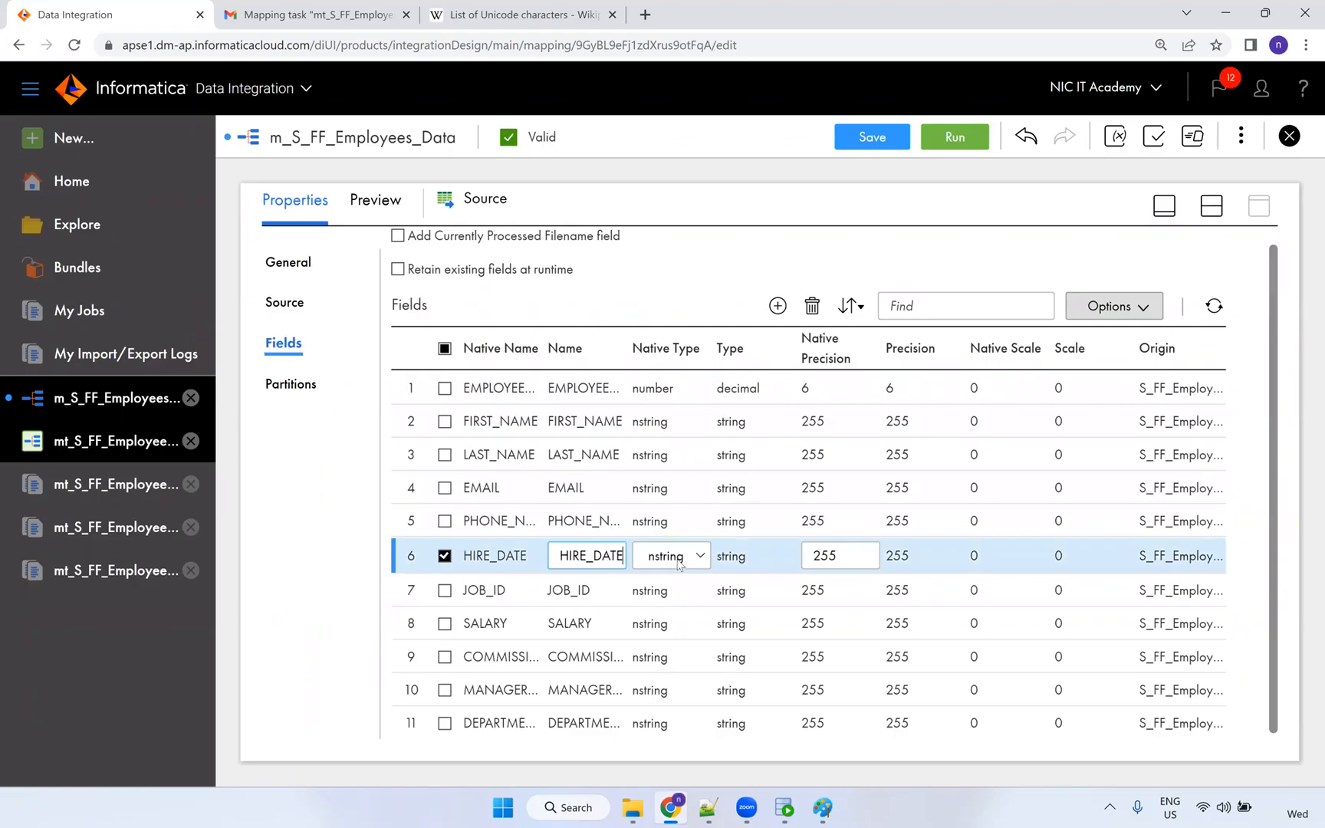
left_click(669, 558)
left_click(694, 607)
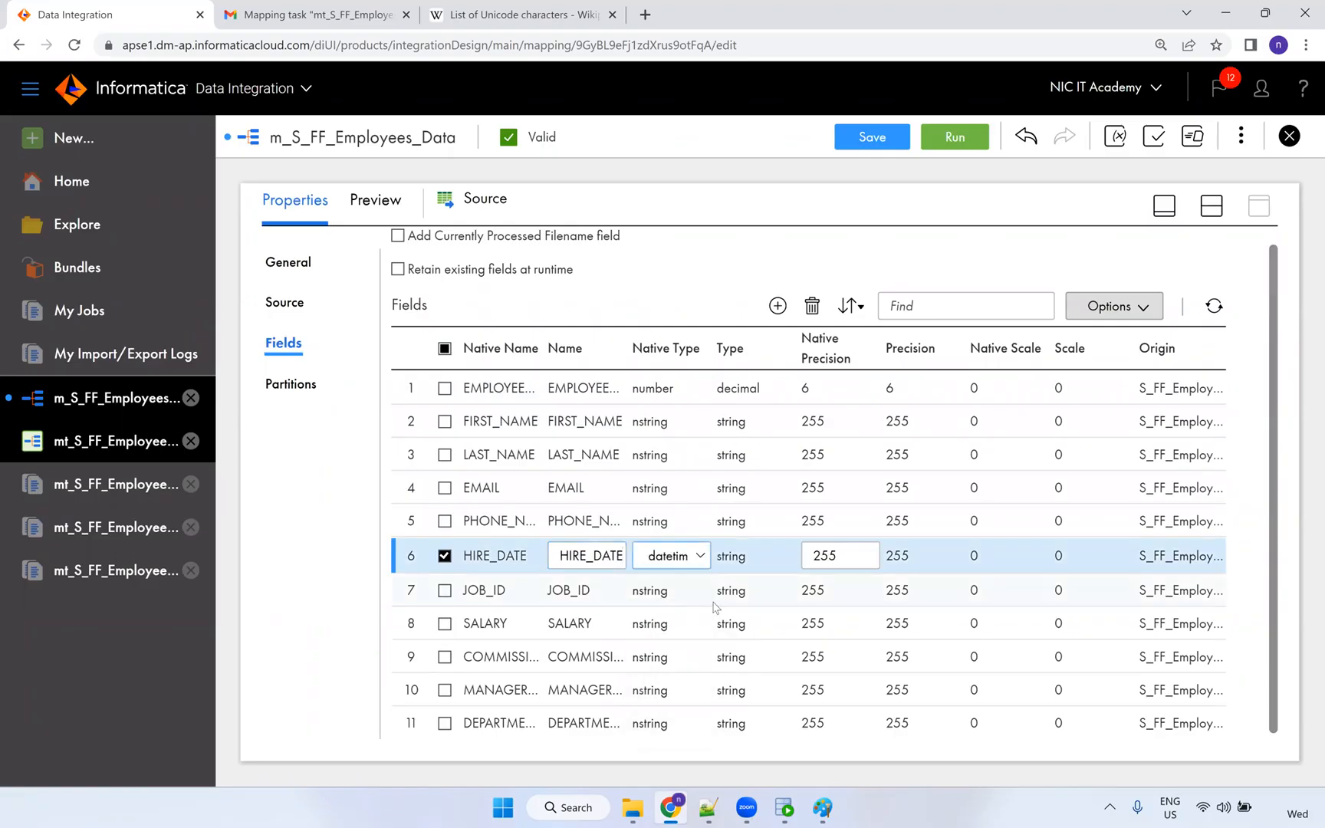
left_click(672, 652)
left_click(654, 656)
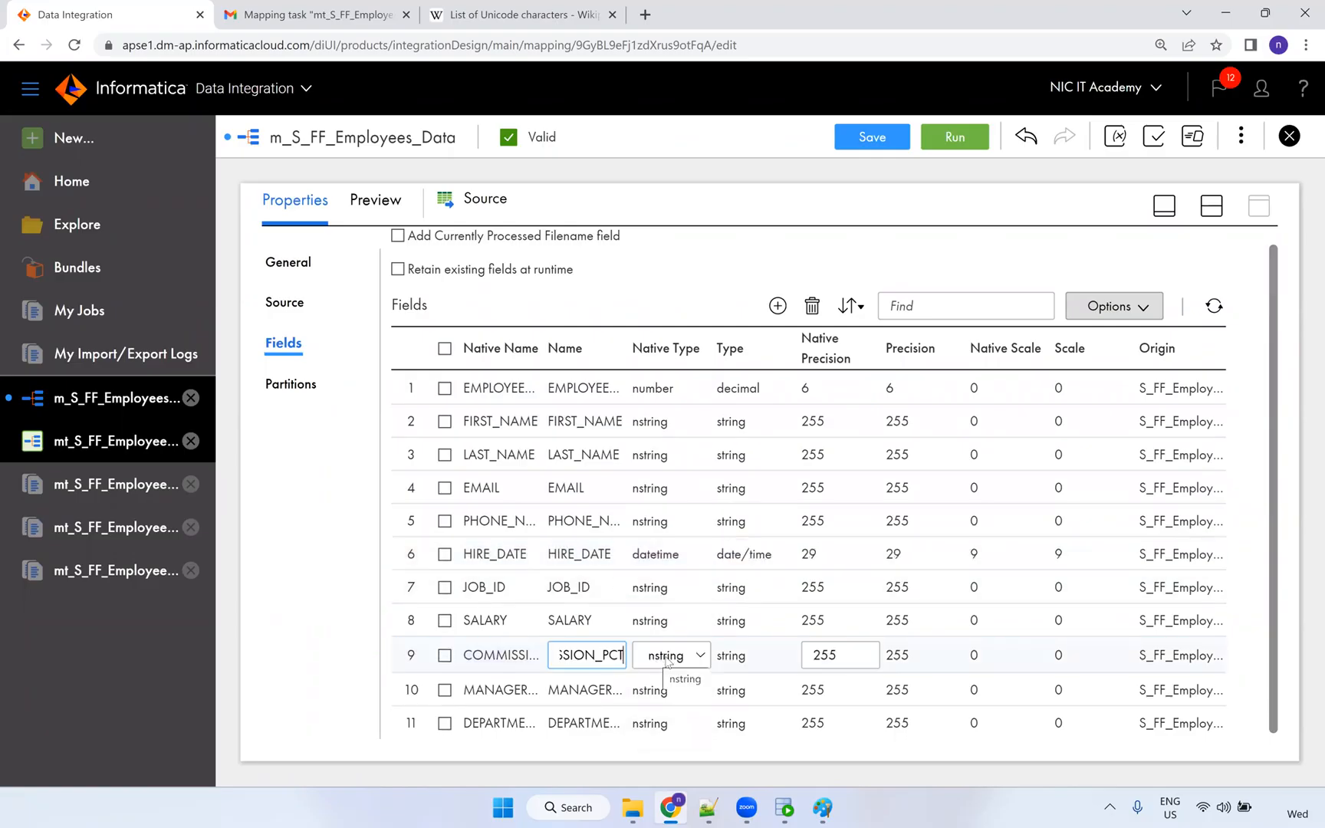
left_click(669, 662)
left_click(676, 617)
left_click(669, 690)
left_click(670, 690)
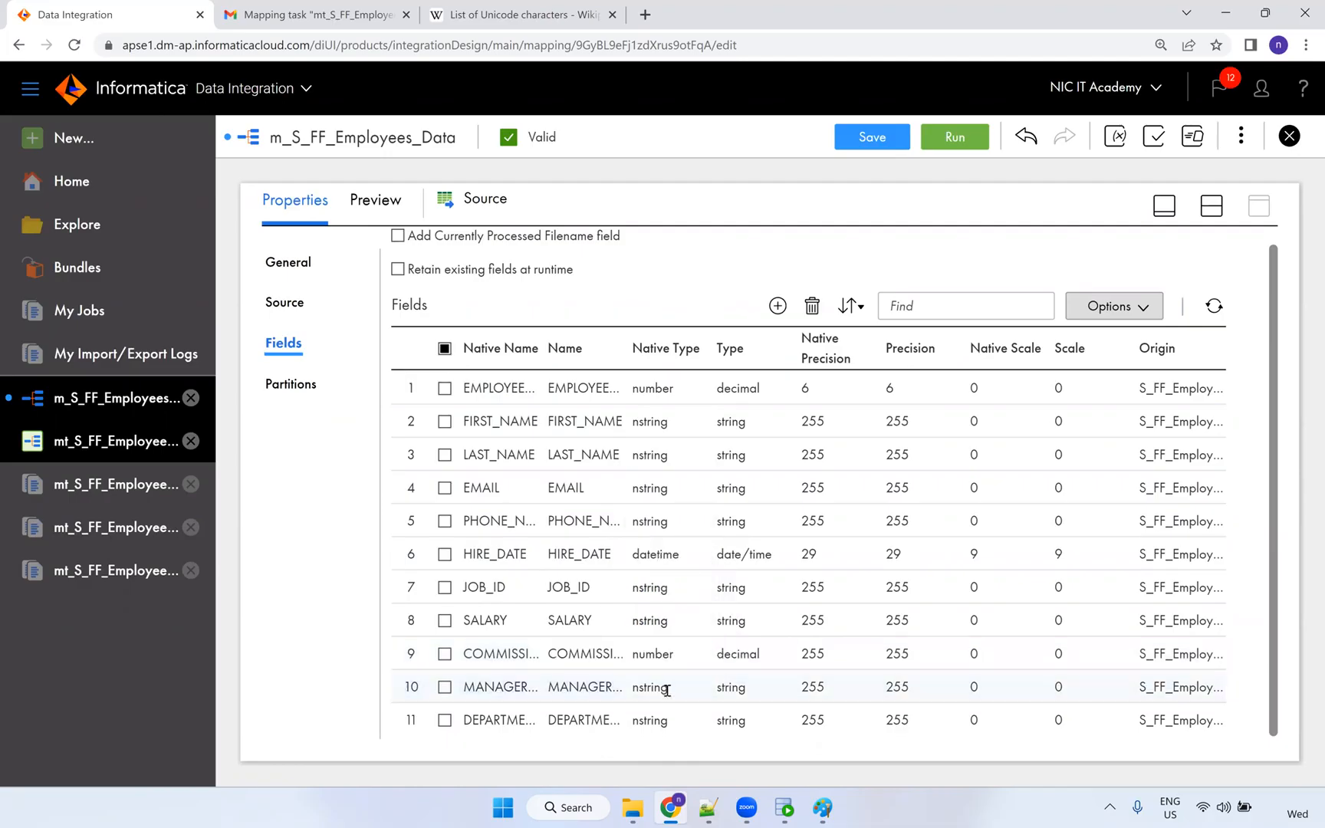
left_click(668, 689)
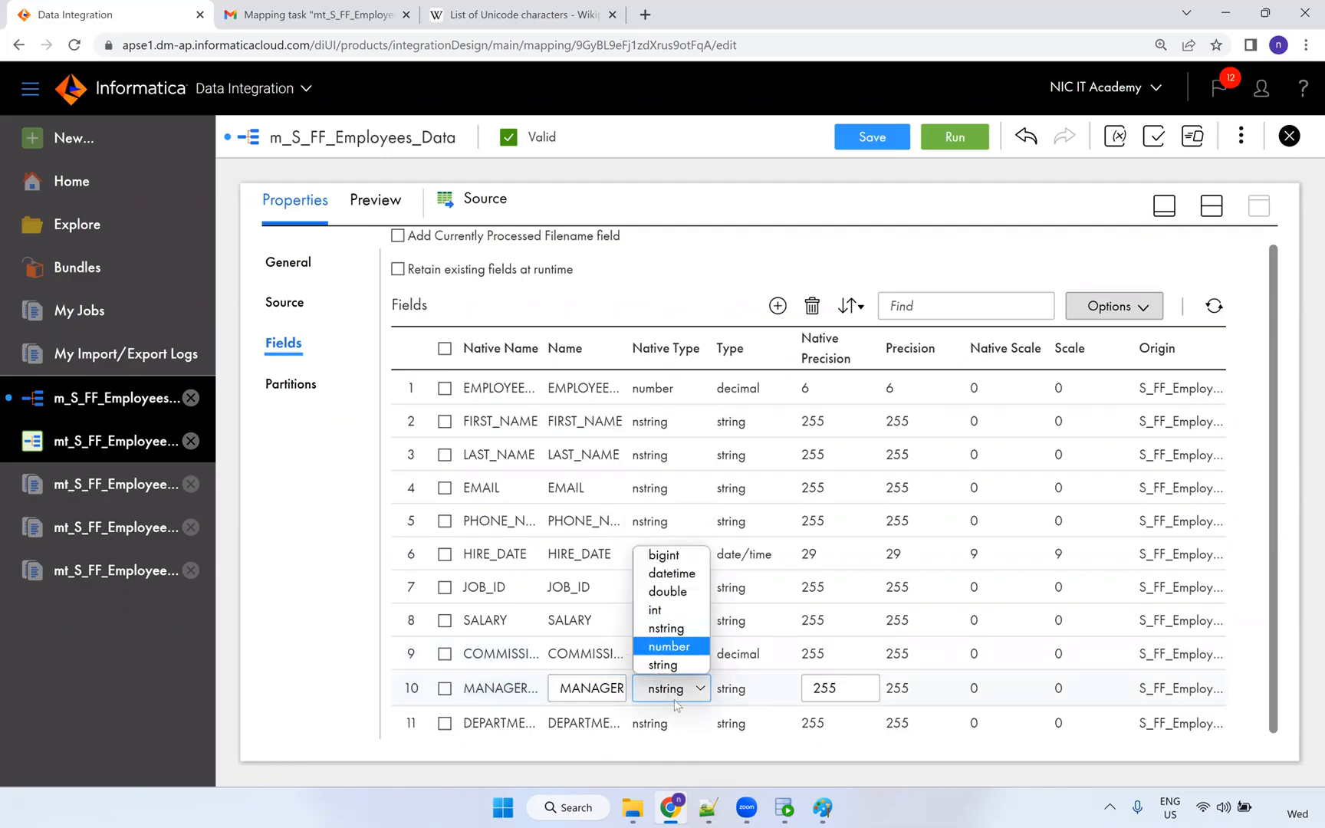
left_click(669, 646)
Set precision 4 for DEPARTMENT_ID, MANAGER_ID and COMMISSION_PCT, then save the mapping.
double_click(660, 722)
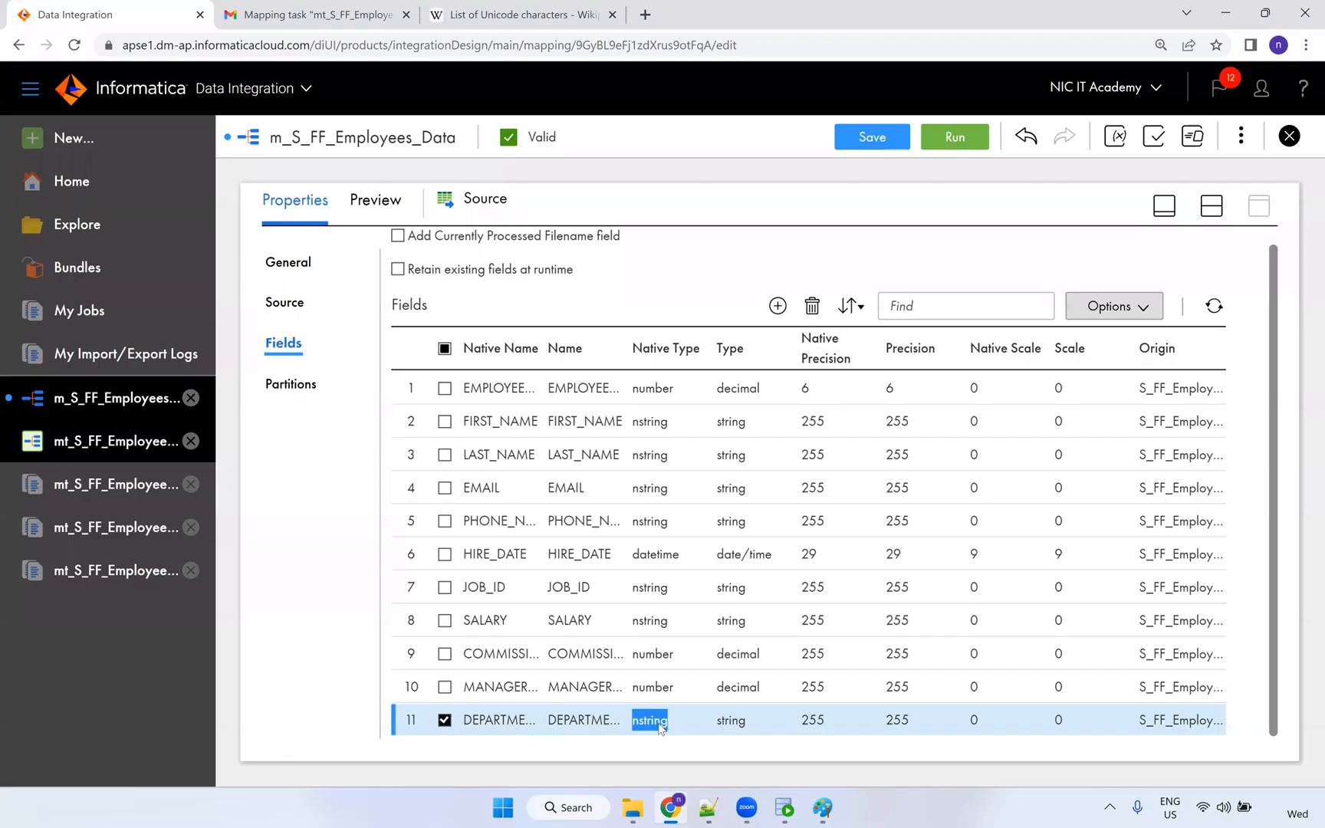
double_click(813, 722)
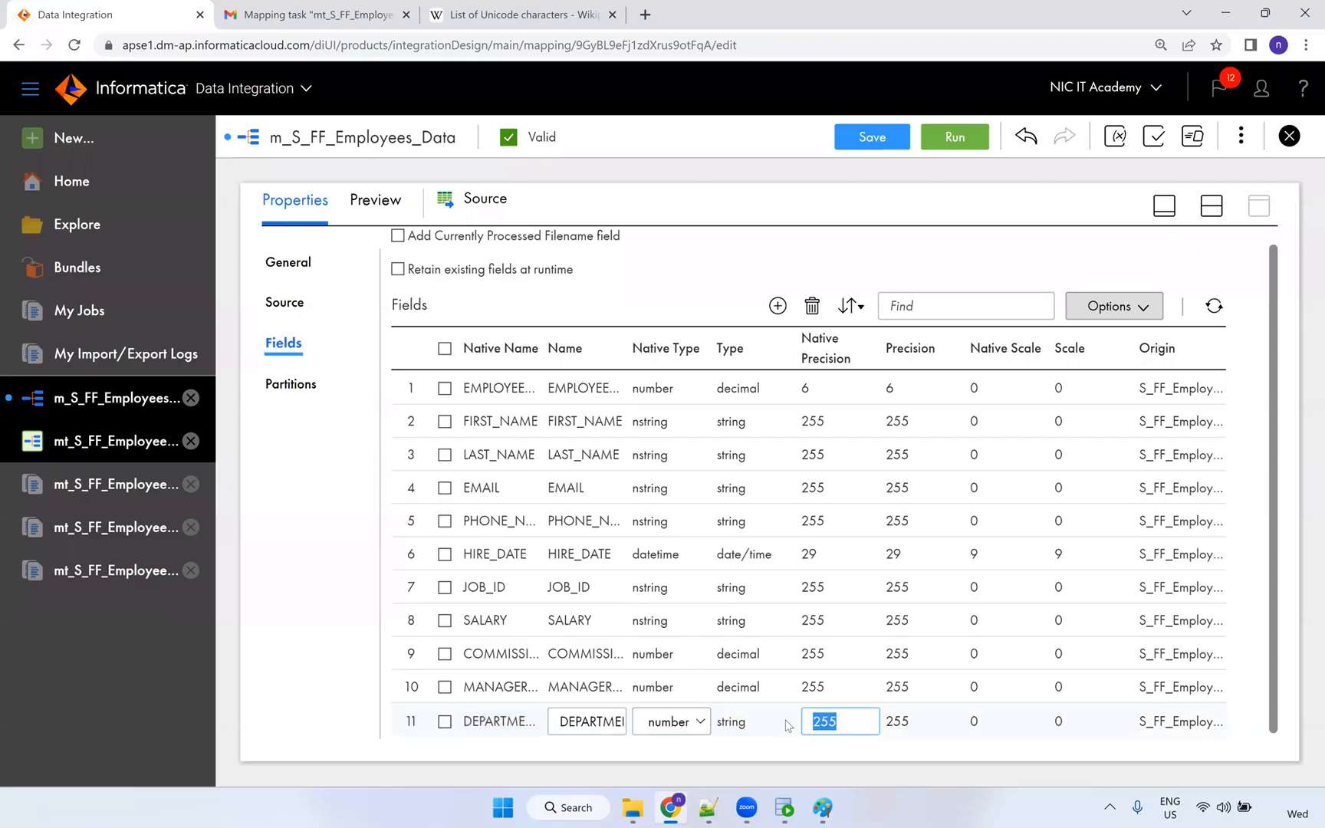
type("2")
key("Return")
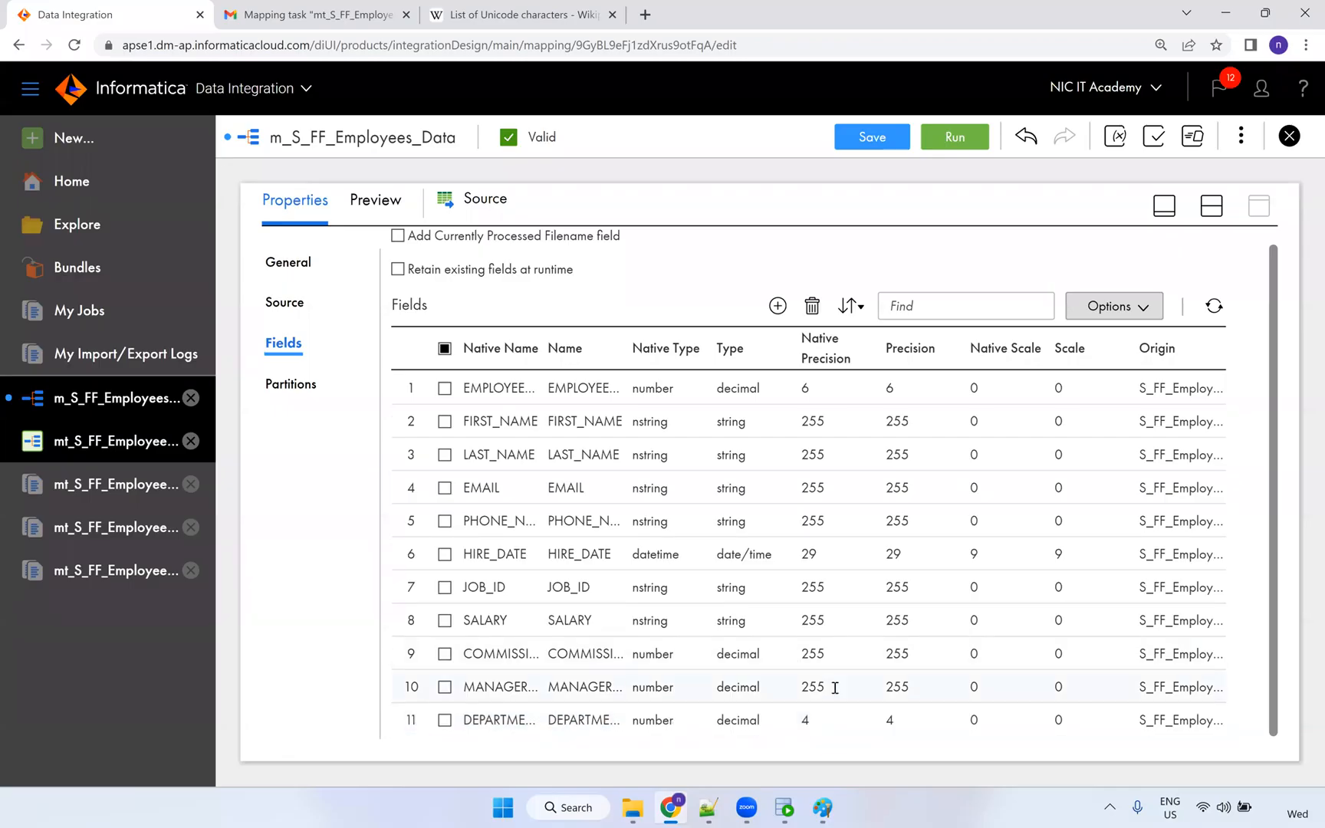
left_click(835, 687)
double_click(824, 688)
type("4")
left_click(828, 656)
left_click(832, 655)
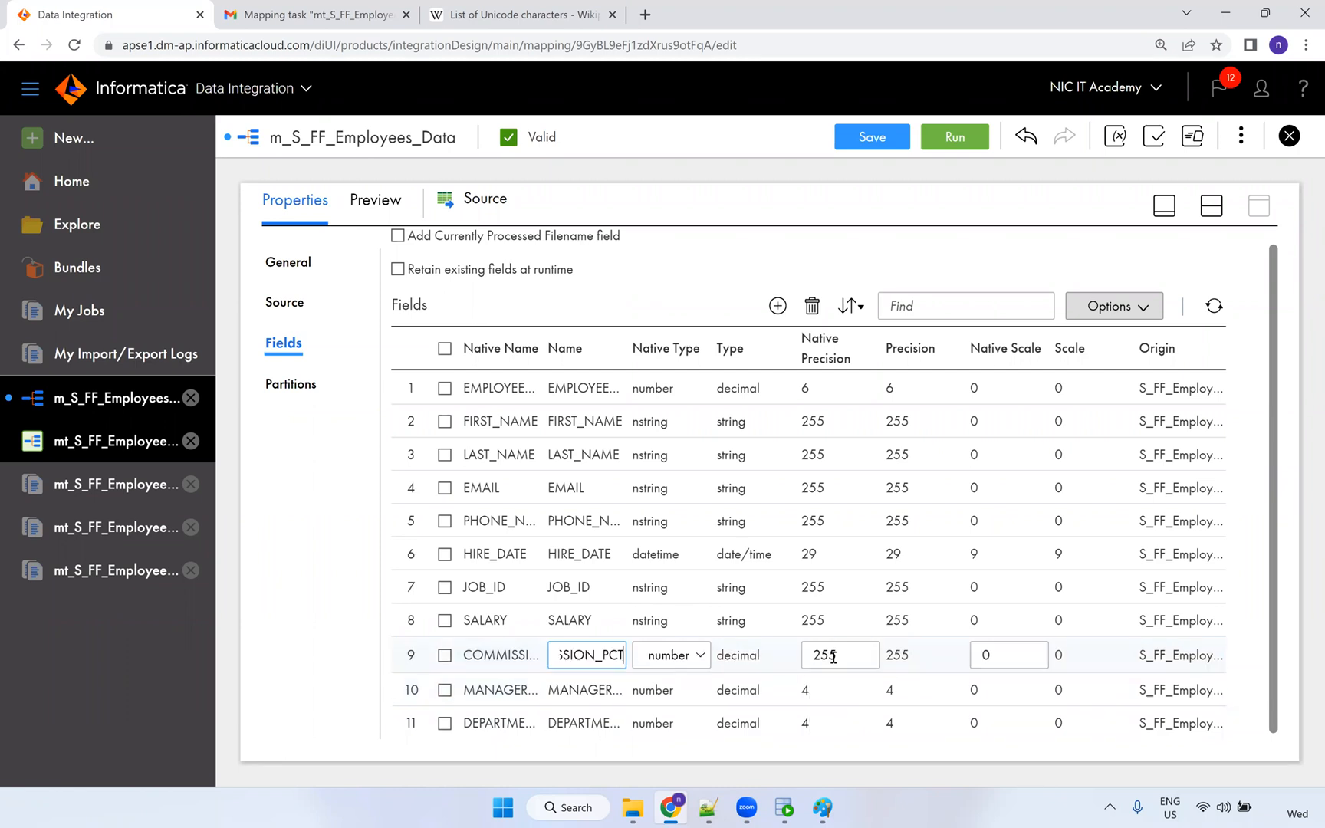
left_click(770, 662)
type("4")
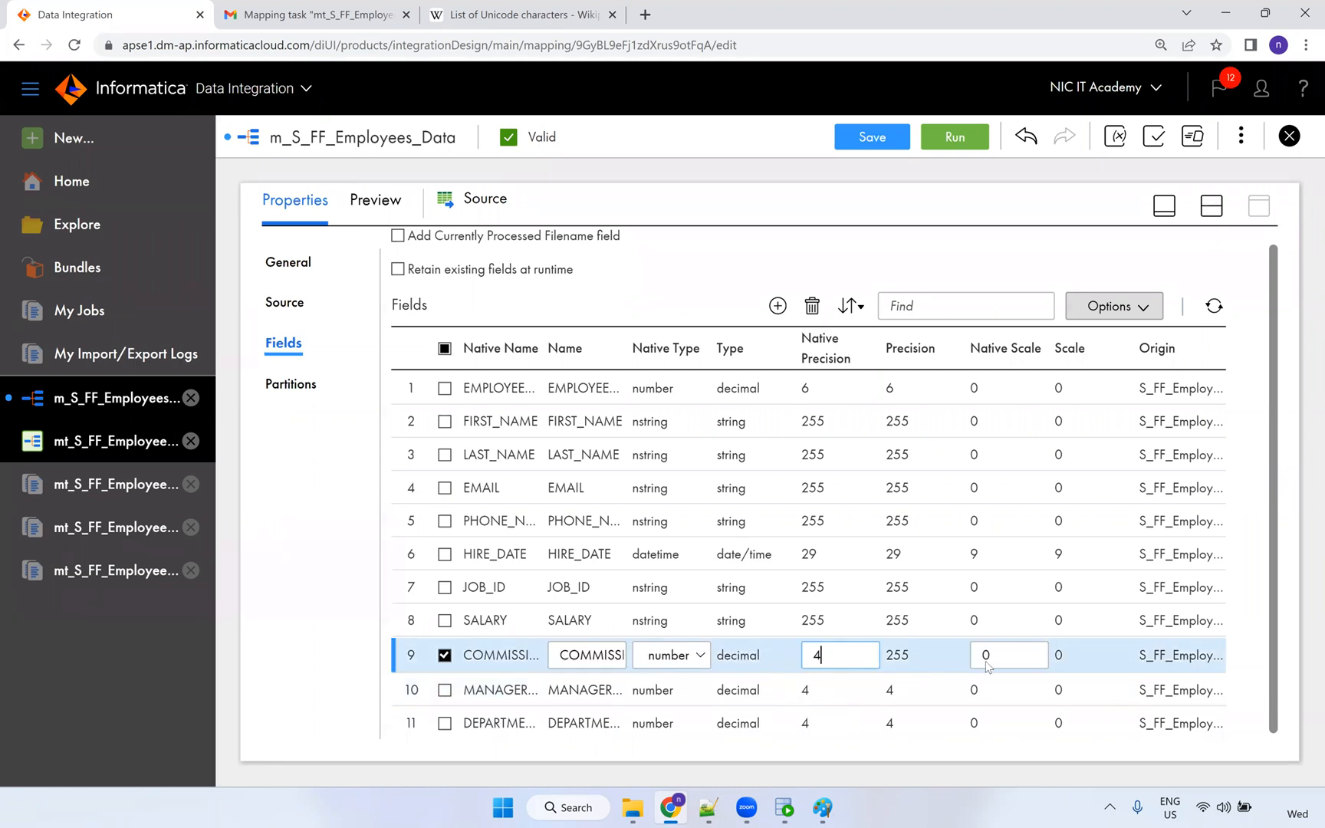
key("Return")
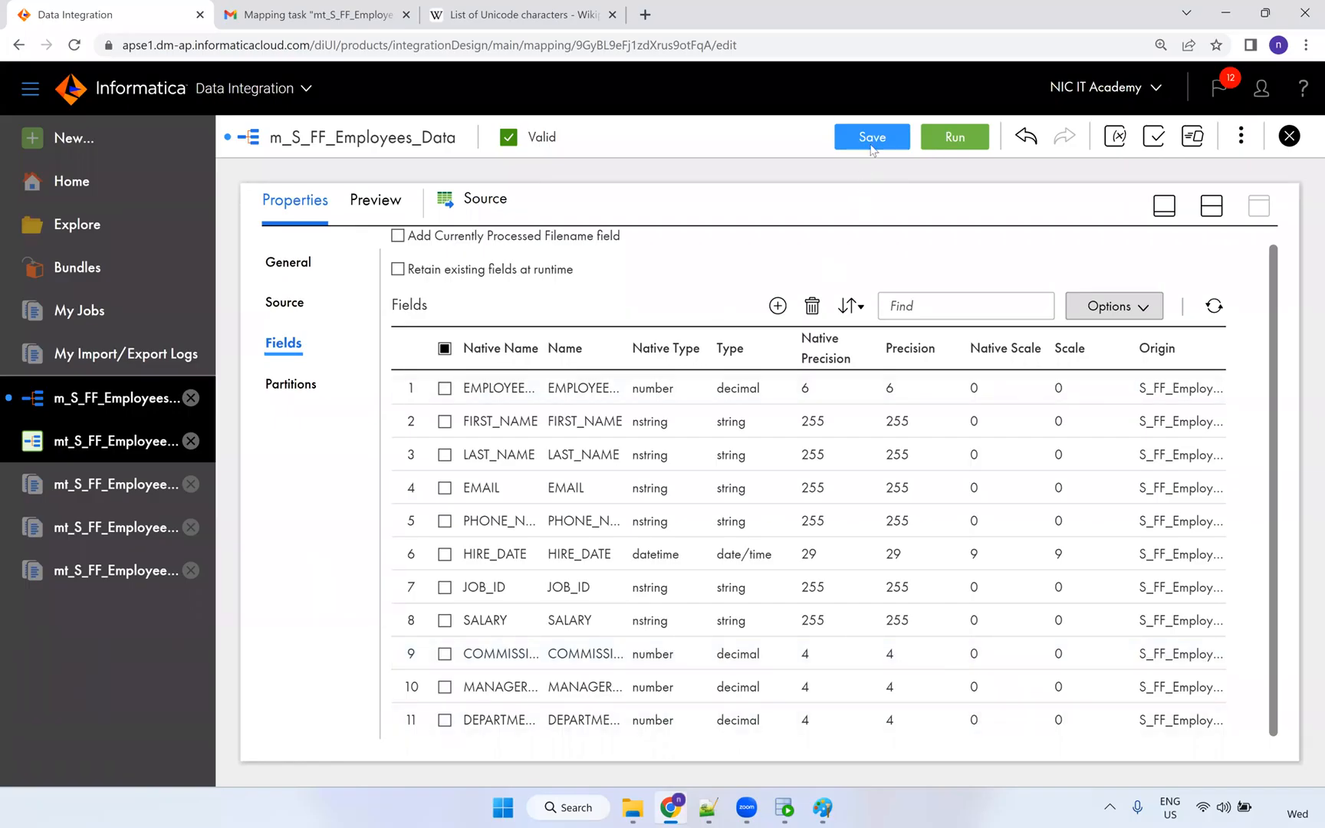
left_click(872, 147)
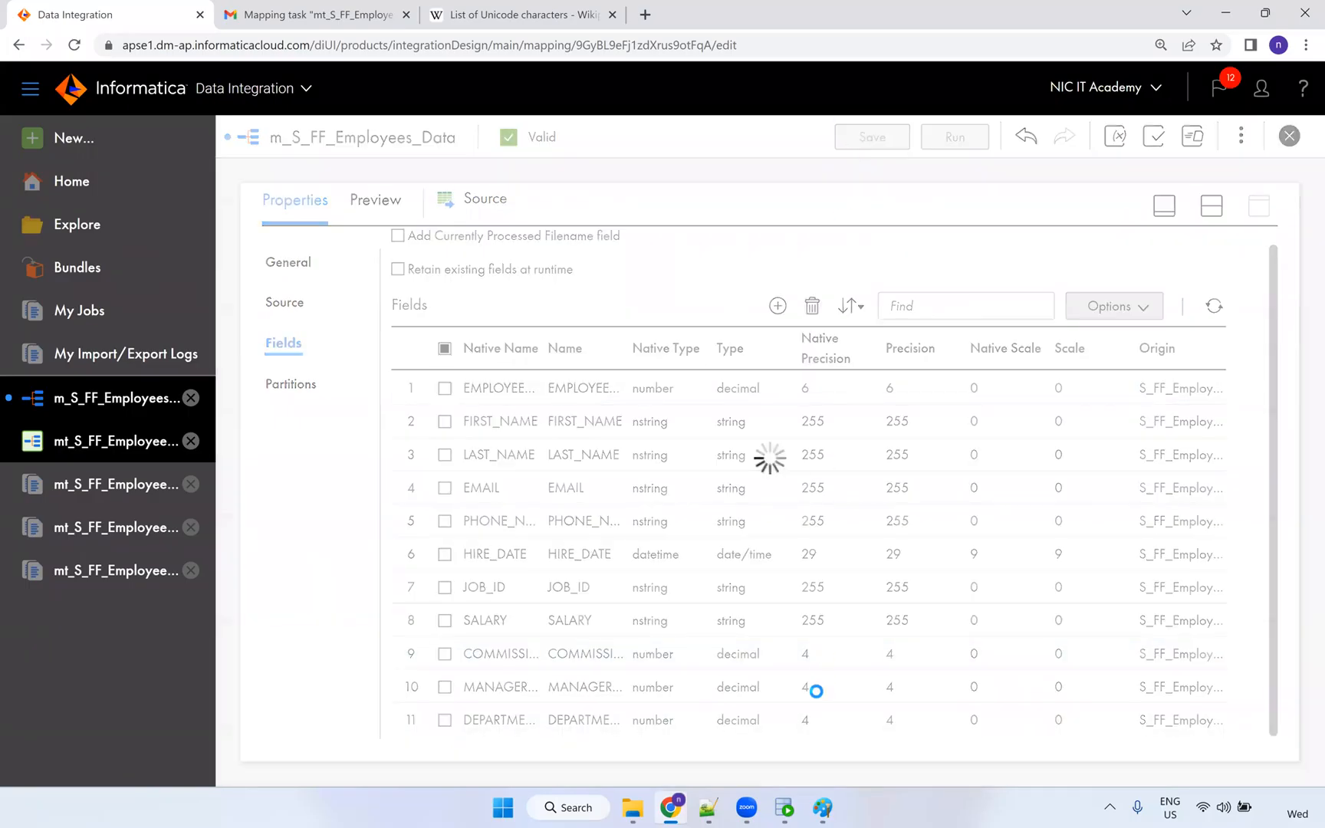
Check the COMMISSION_PCT values in the T_EMPLOYEES query results, where sales representatives show 0.
left_click(784, 807)
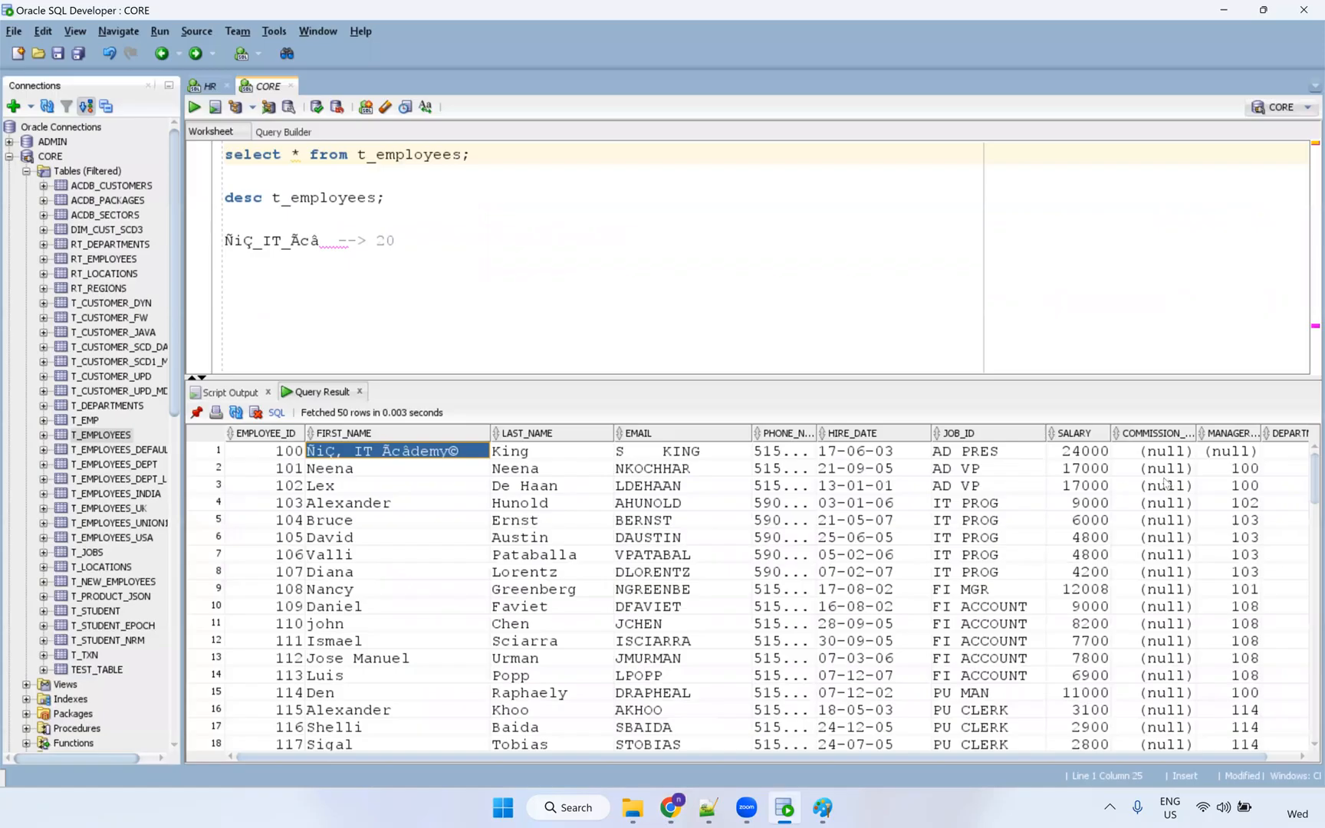
left_click_drag(1165, 468, 1178, 627)
scroll(1179, 529, "down", 14)
left_click_drag(1181, 520, 1181, 745)
scroll(1176, 625, "down", 6)
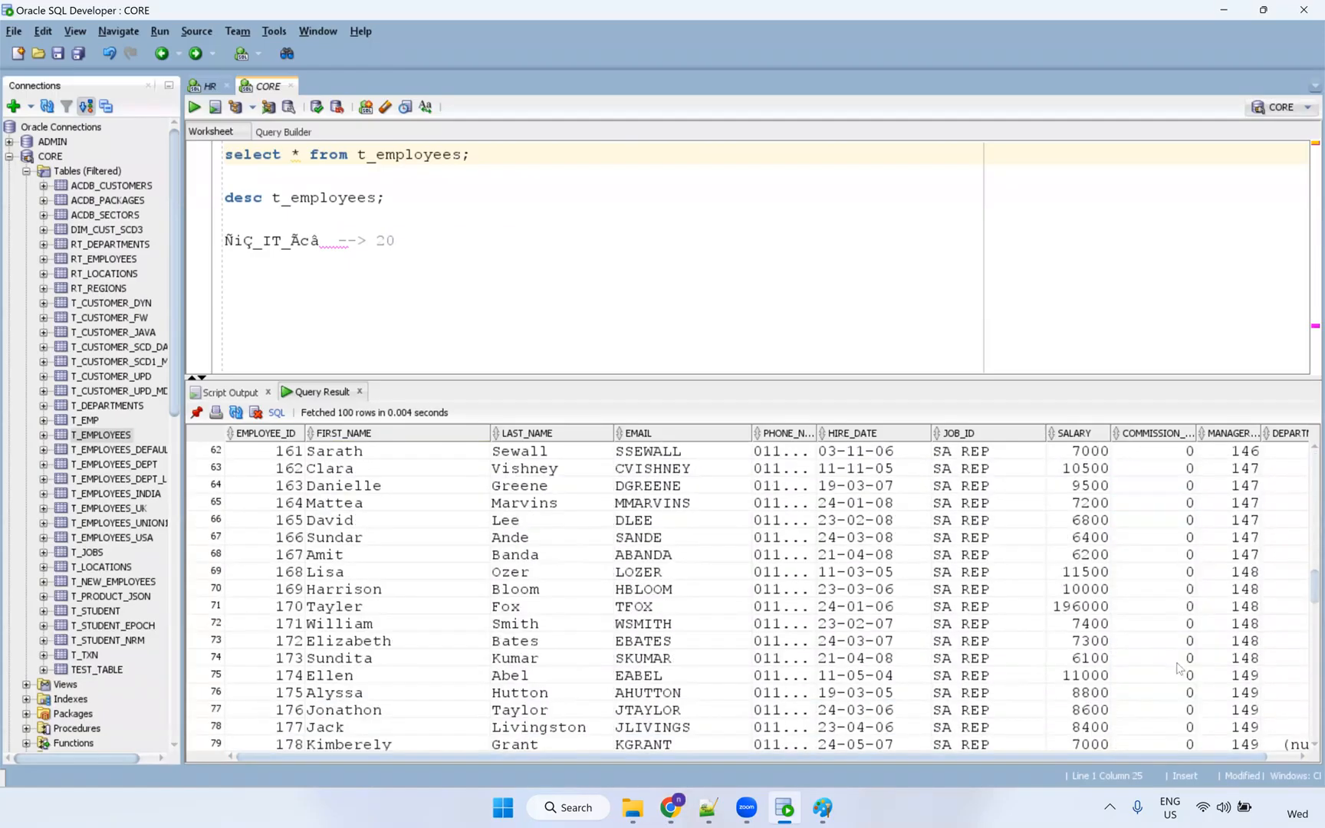
left_click_drag(1173, 554, 1167, 726)
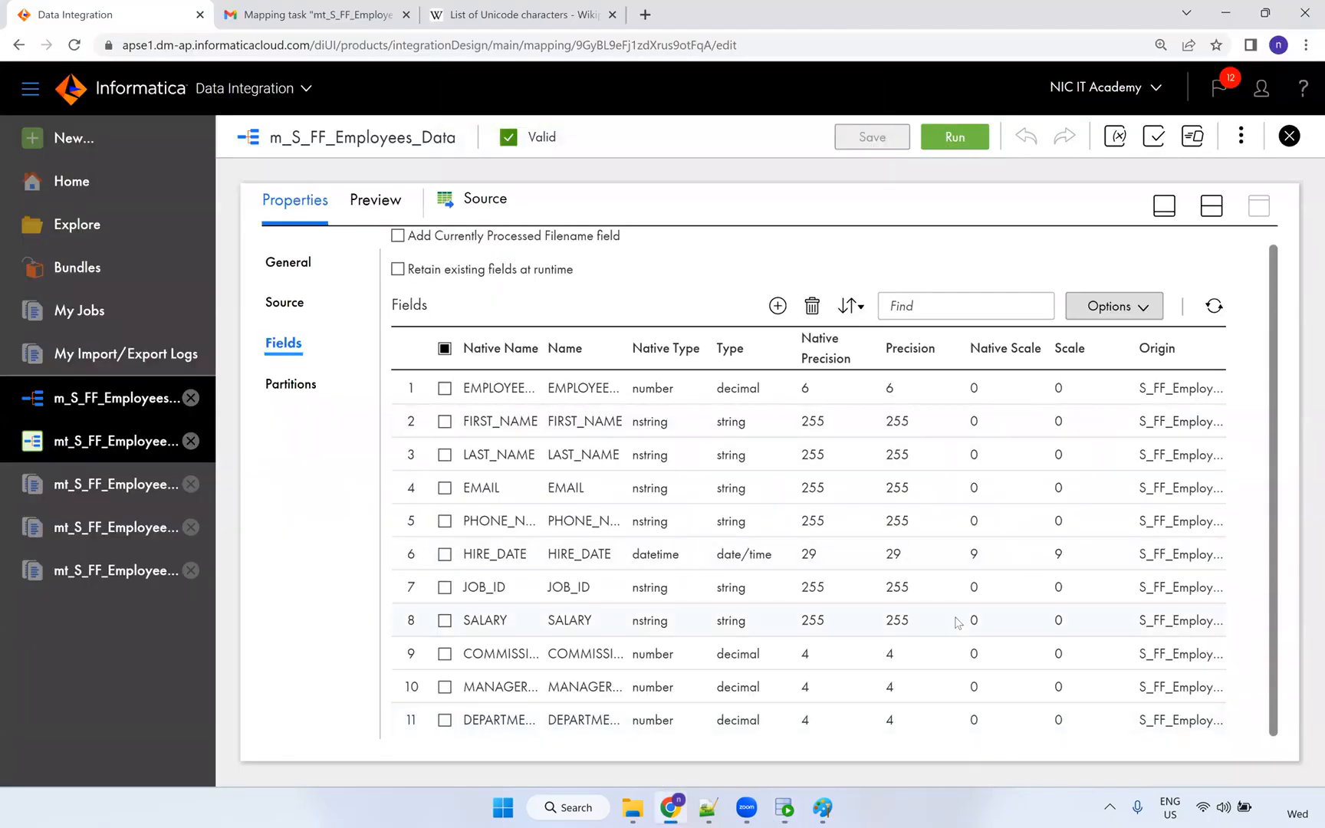
Run the mt_S_FF_Employees_Data task again and follow run 13 in My Jobs, then switch to Gmail.
left_click(1212, 205)
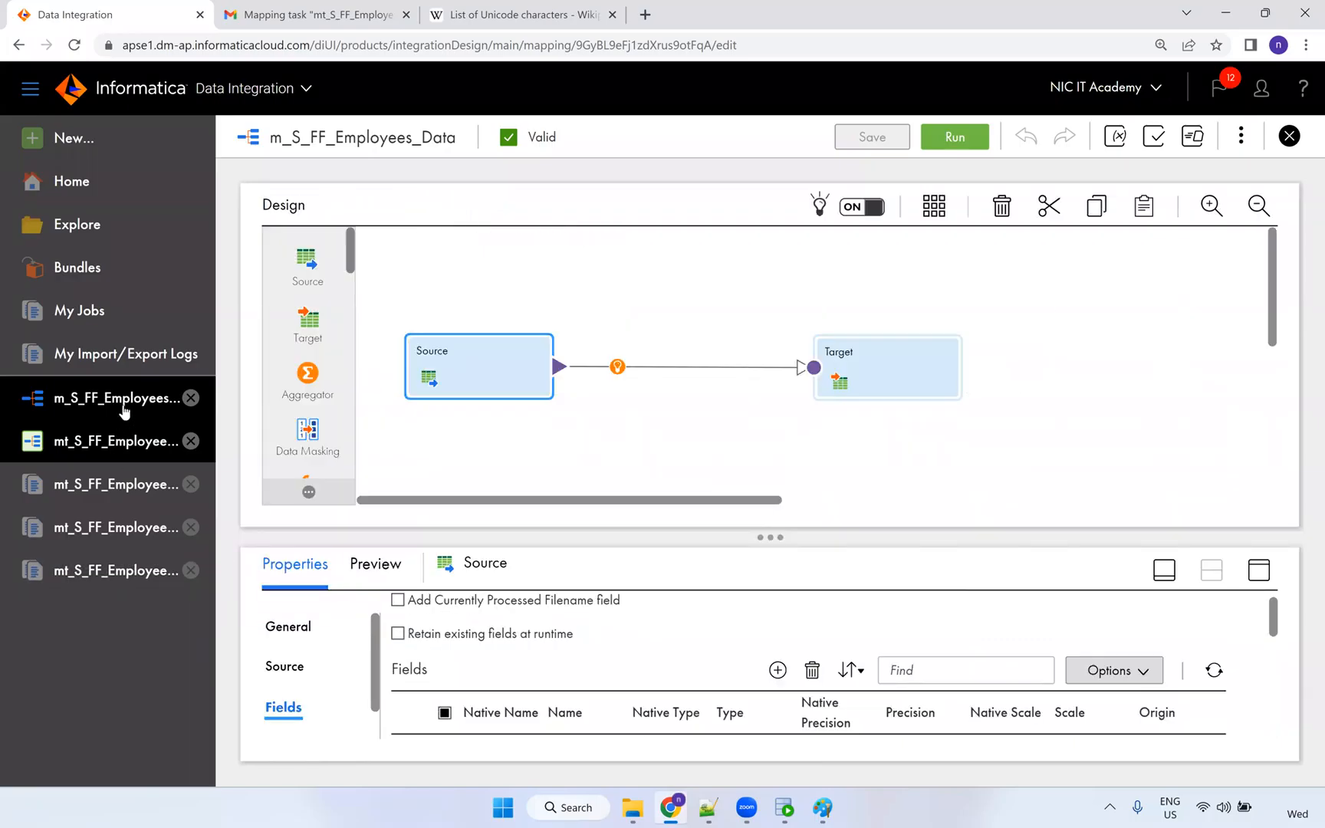
left_click(959, 137)
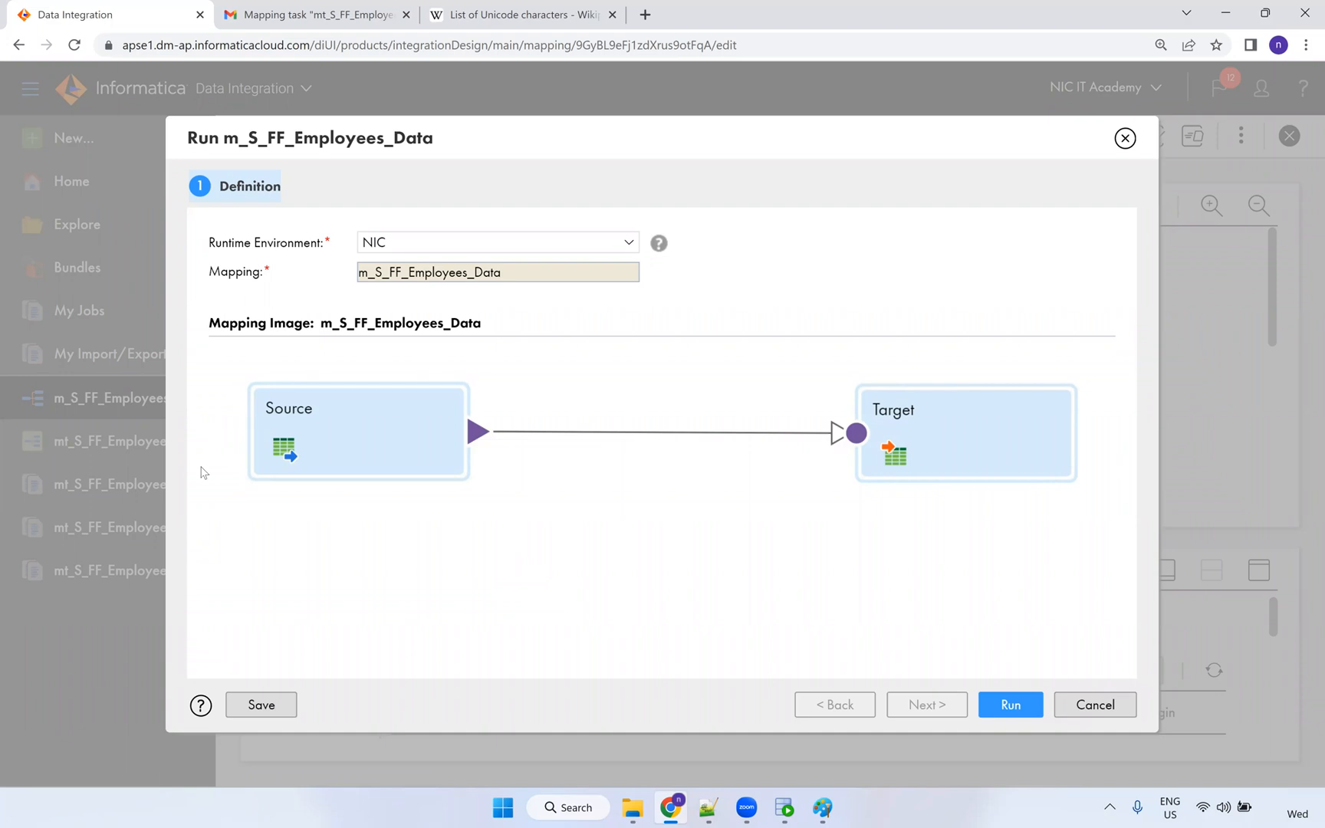
left_click(1085, 709)
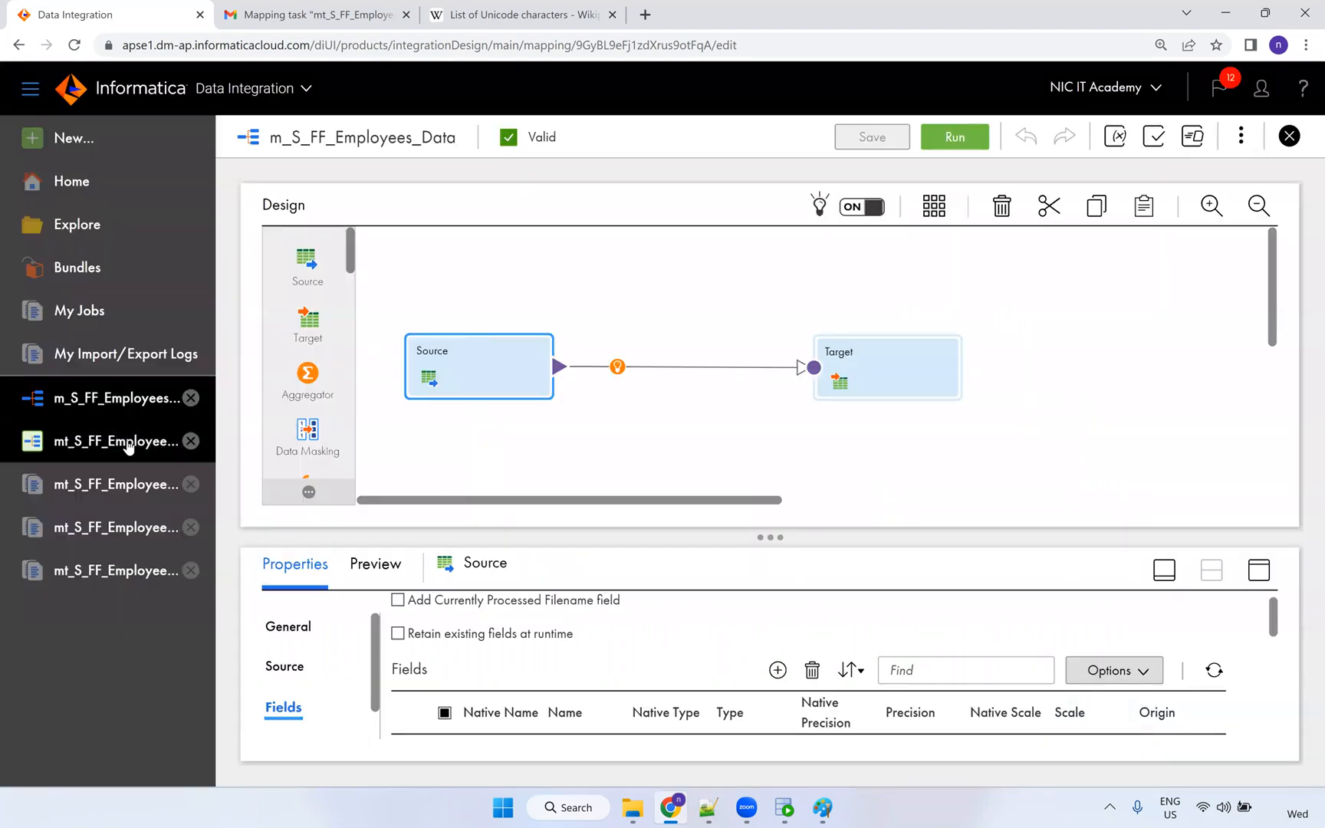
left_click(127, 442)
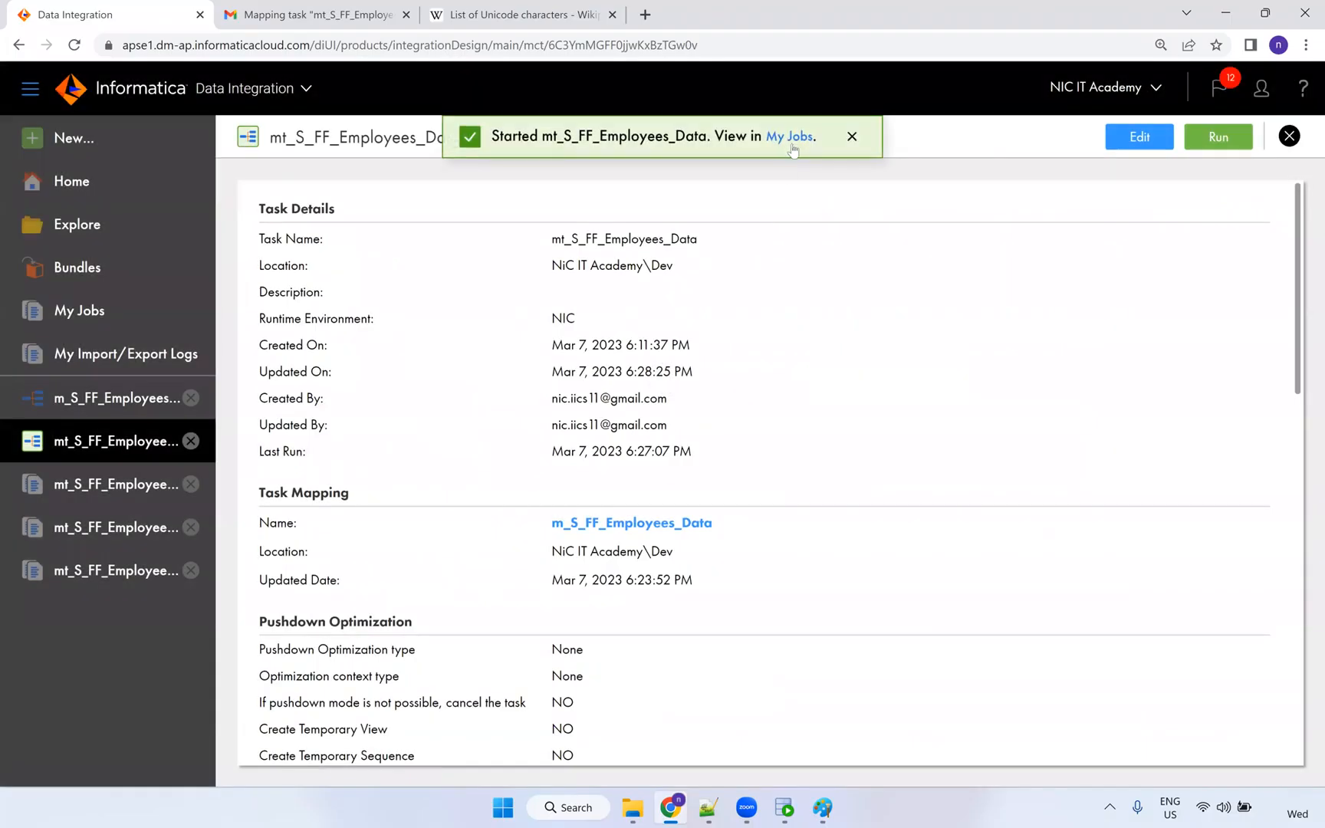
left_click(789, 136)
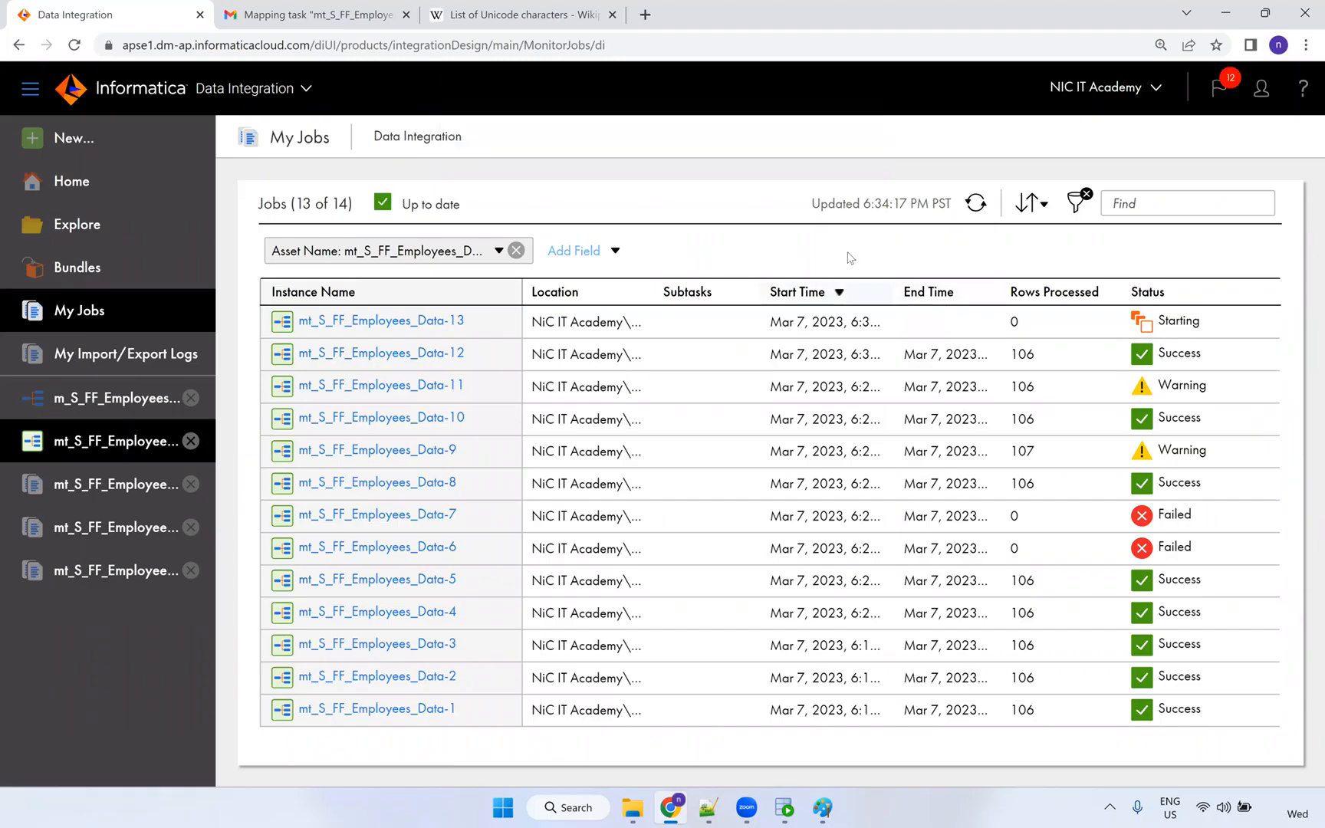
left_click(491, 15)
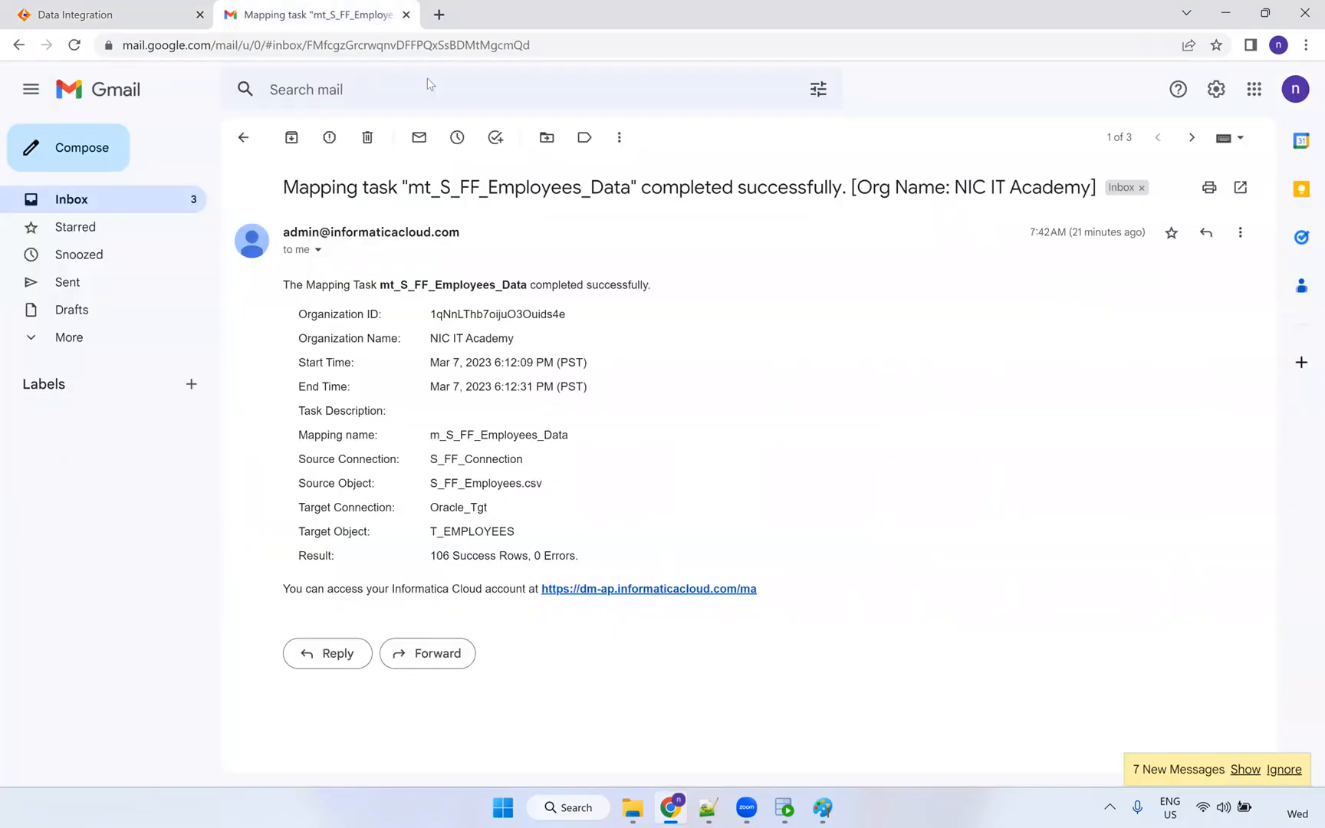
Read the failed-task email showing 0 success rows and 0 errors, then return to Informatica.
left_click(109, 193)
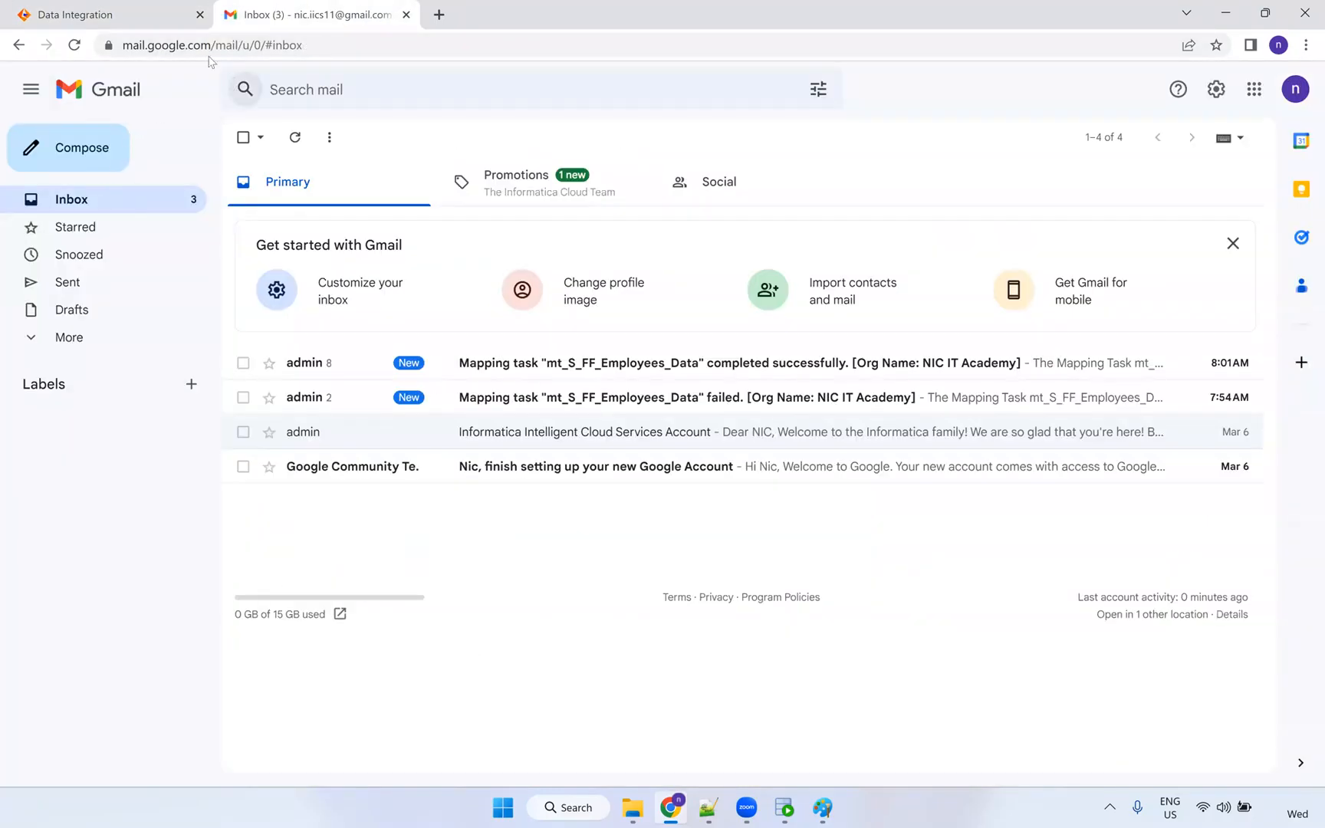
left_click(153, 19)
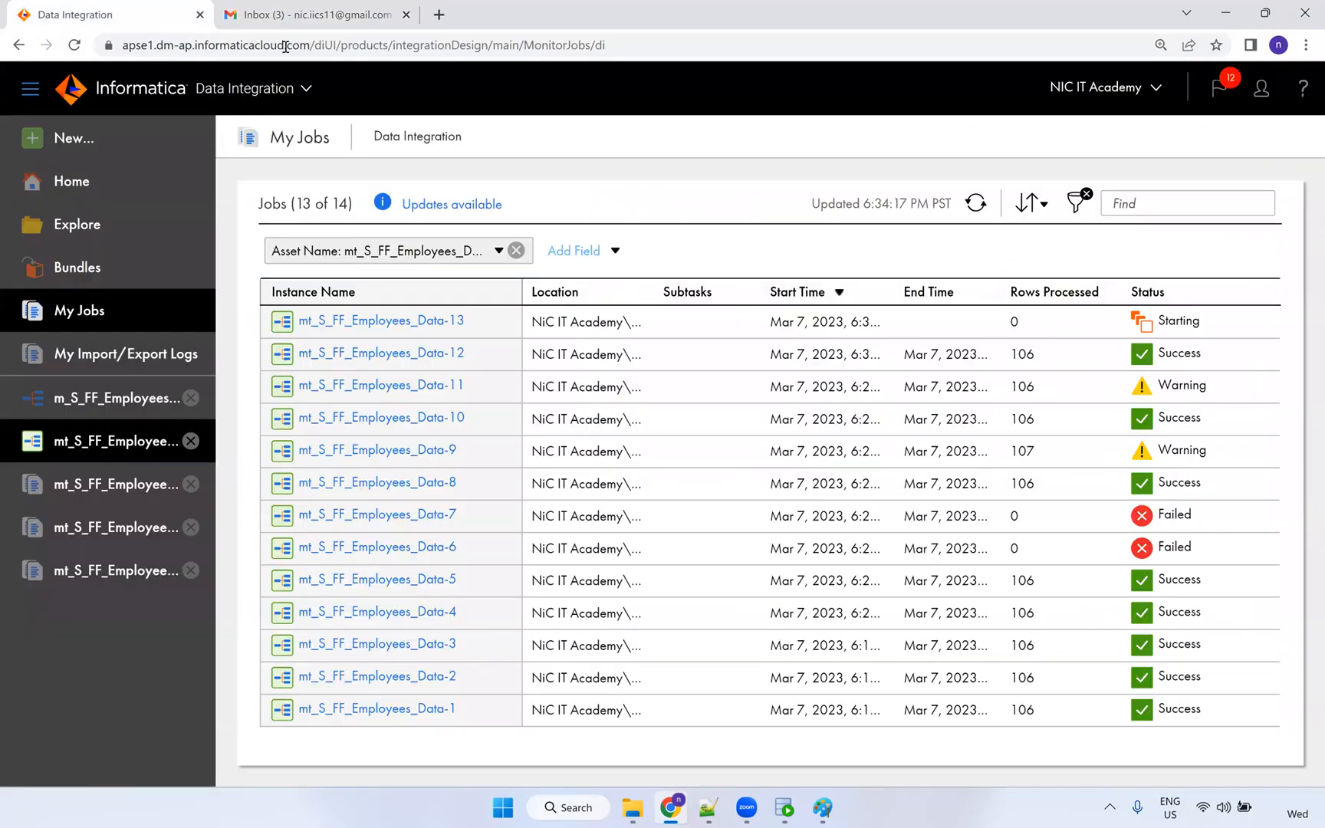
left_click(291, 23)
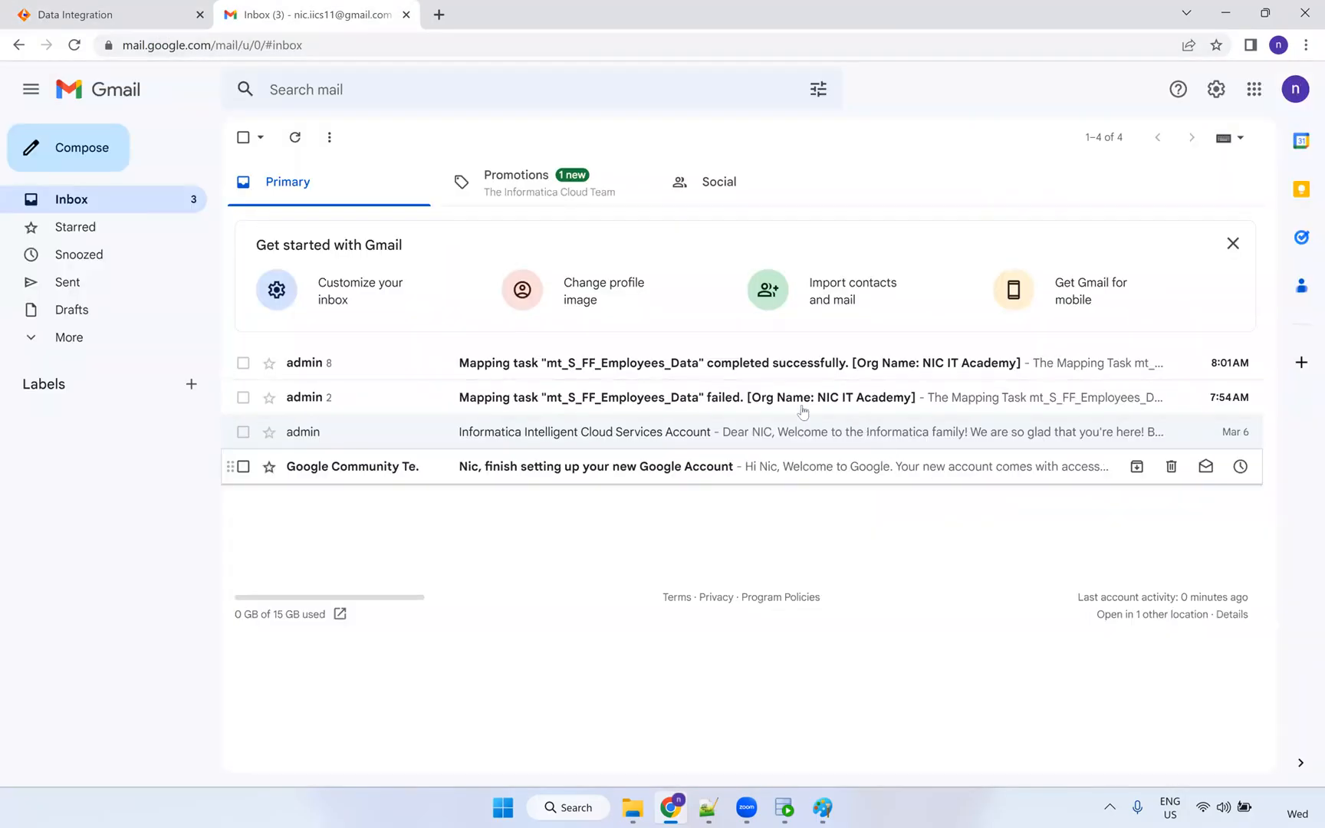
left_click(742, 399)
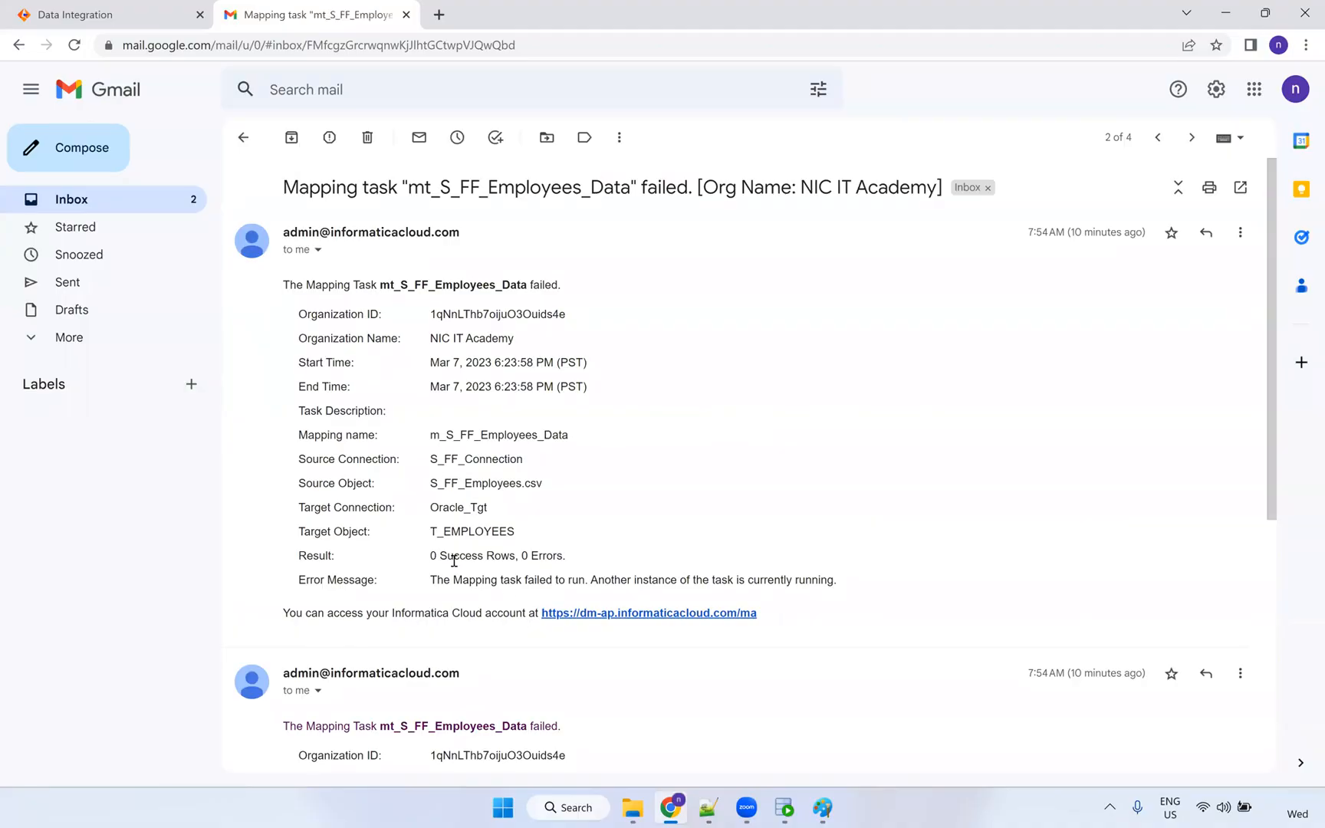
triple_click(576, 552)
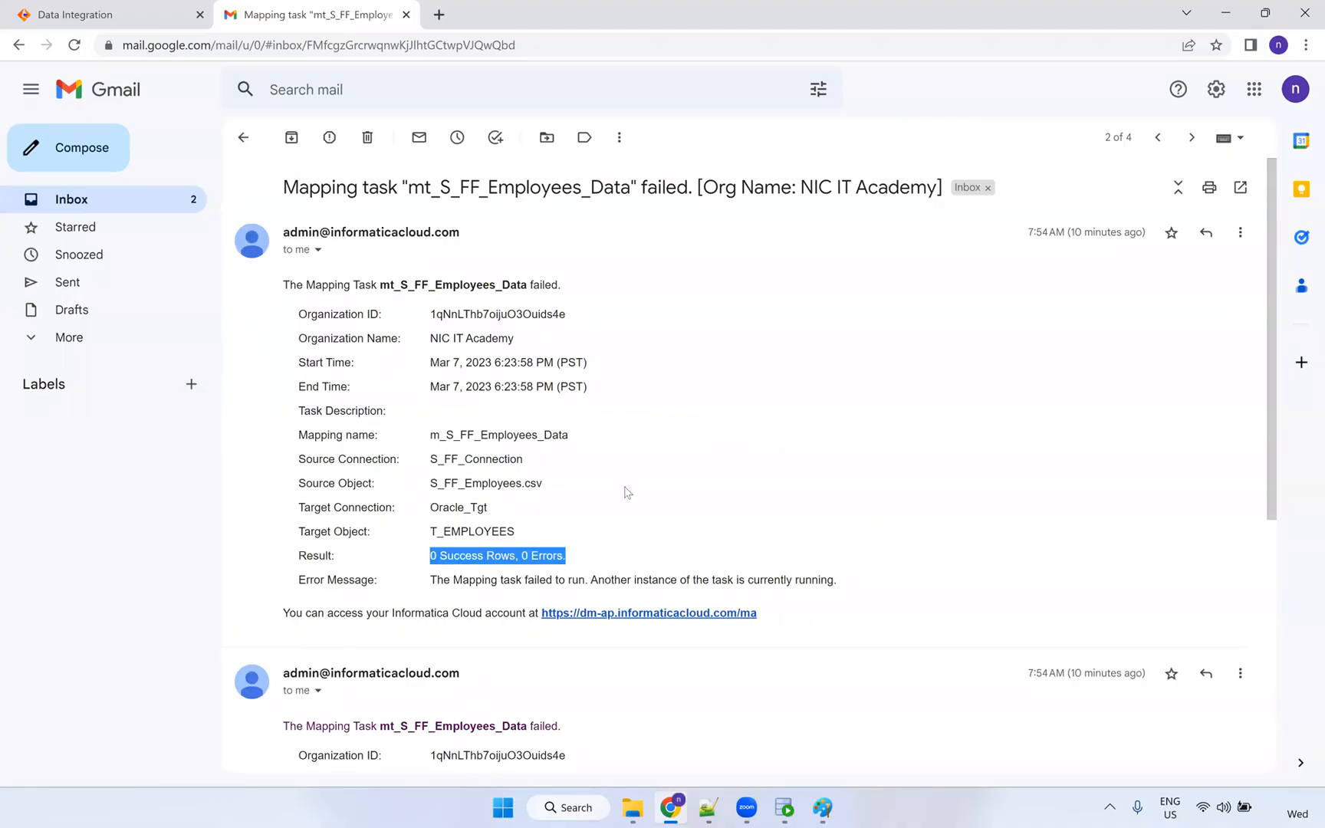
scroll(625, 491, "down", 3)
scroll(548, 438, "up", 3)
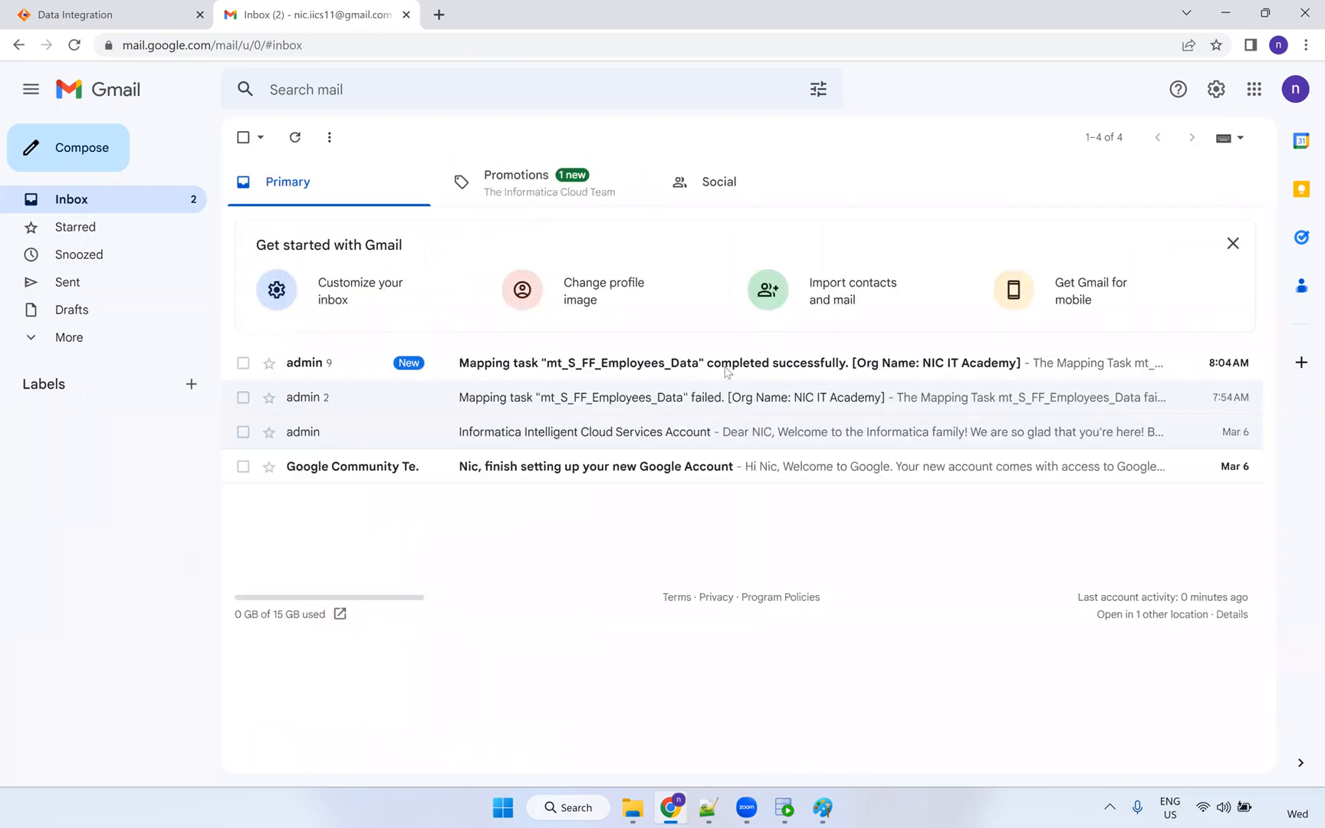
left_click(719, 366)
key("ctrl+shift+Tab")
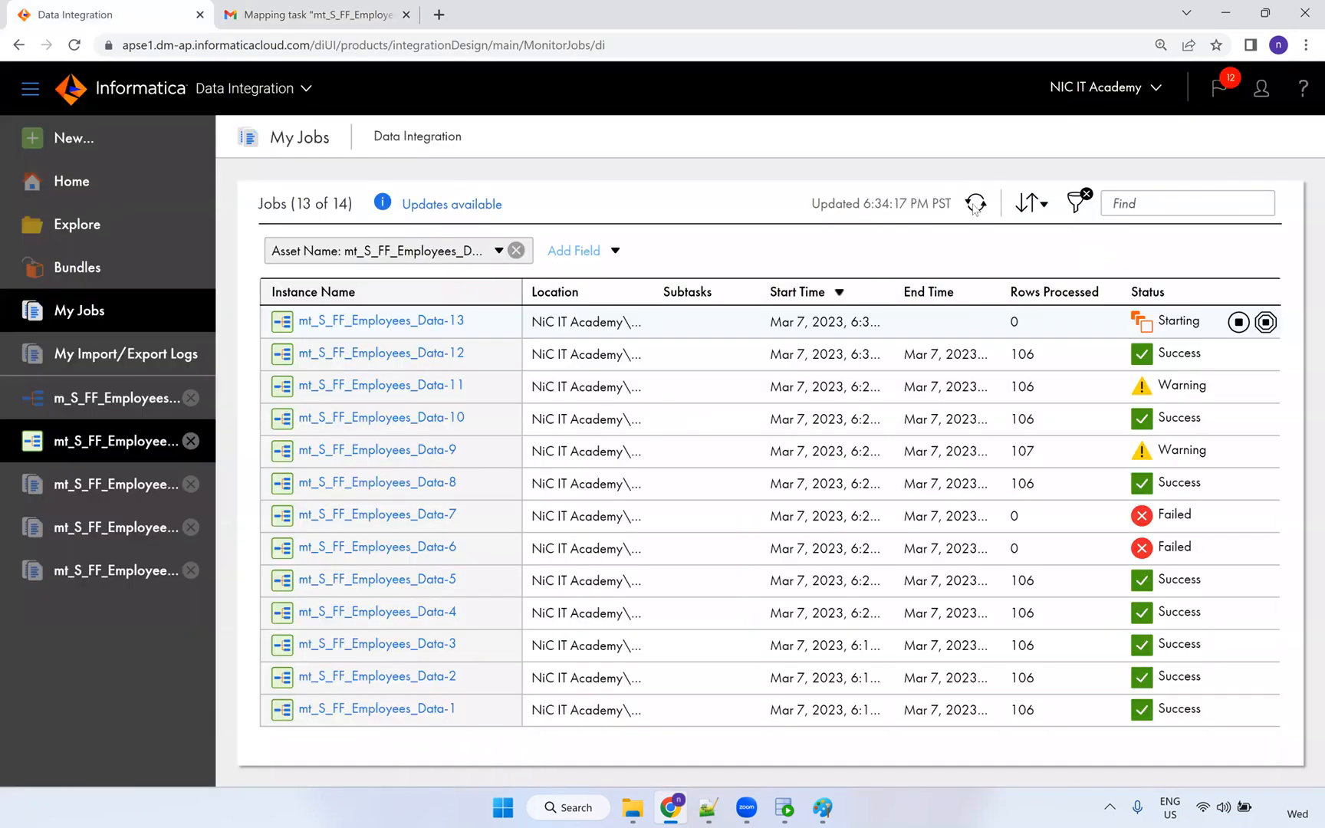
Confirm run 13 shows Success with 106 rows, then bring up the t_employees query in SQL Developer.
left_click(977, 203)
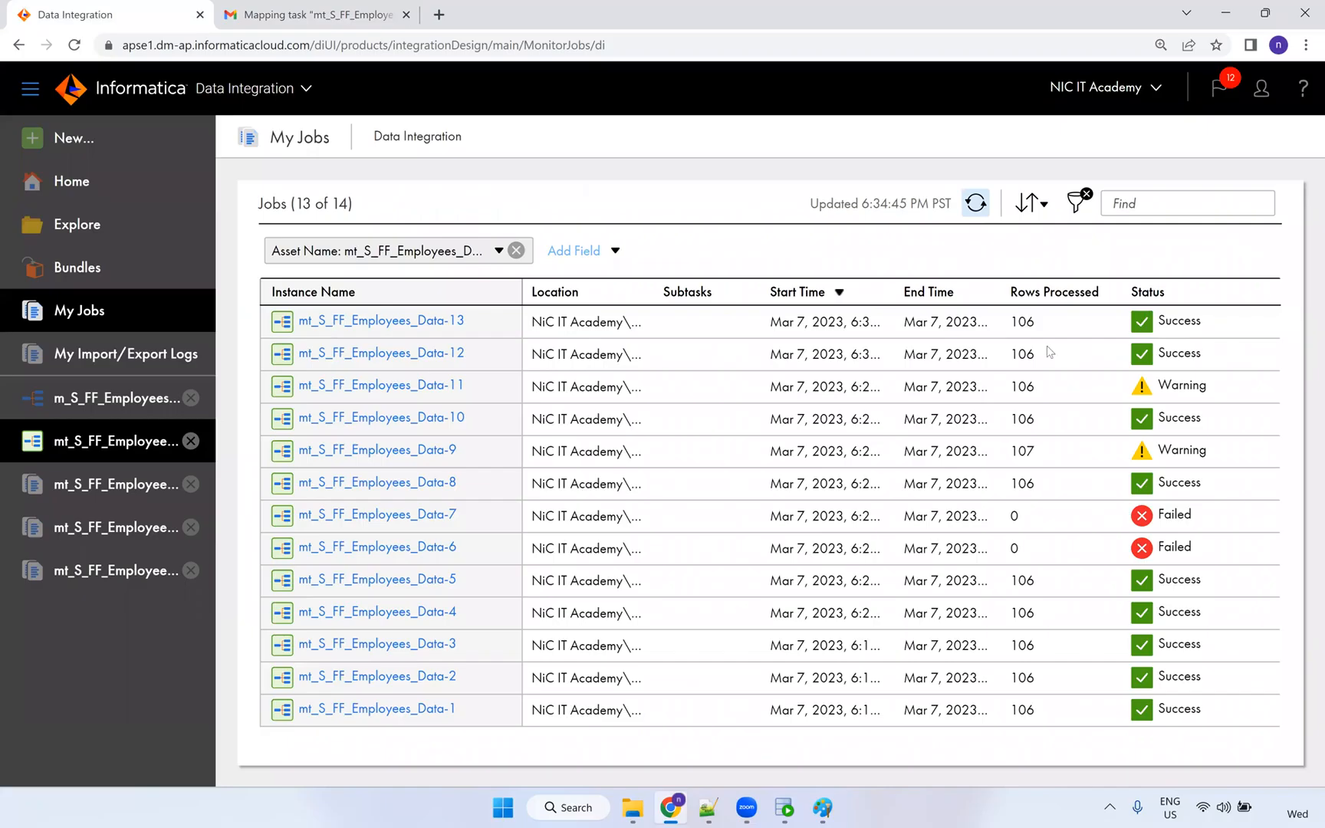
double_click(1022, 322)
left_click(790, 802)
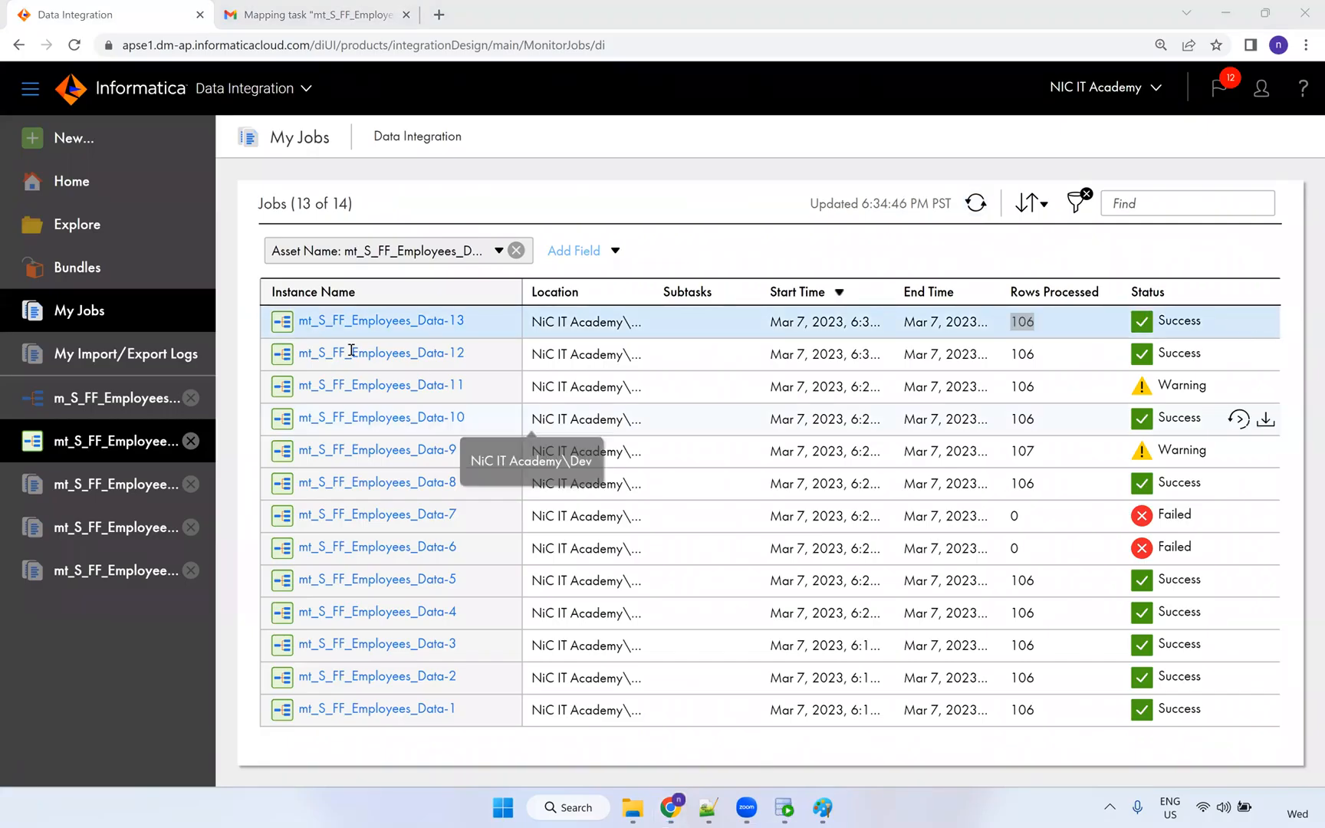
left_click(784, 809)
left_click(325, 157)
Re-run 'select * from t_employees' and inspect the loaded names, emails and commission values.
key("ctrl+Return")
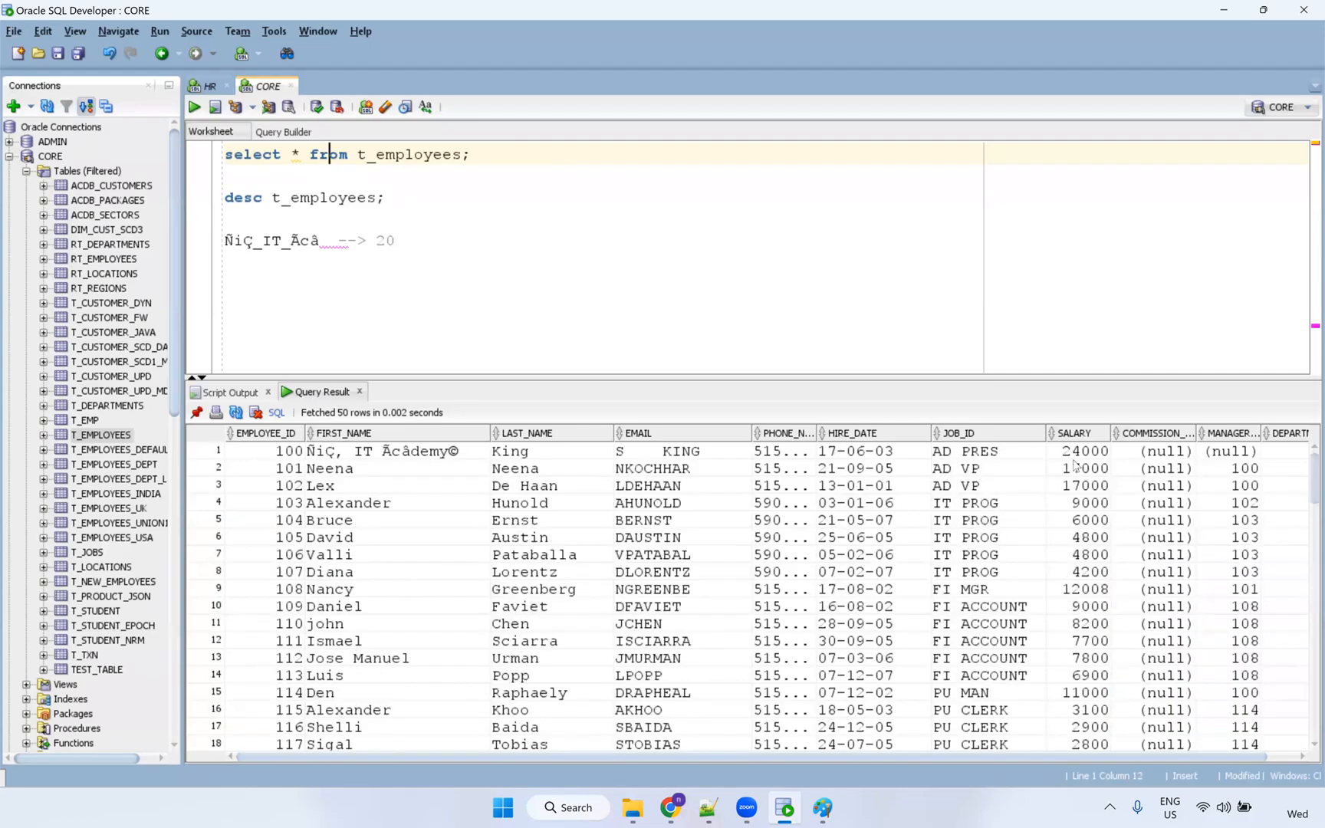
left_click_drag(373, 469, 380, 616)
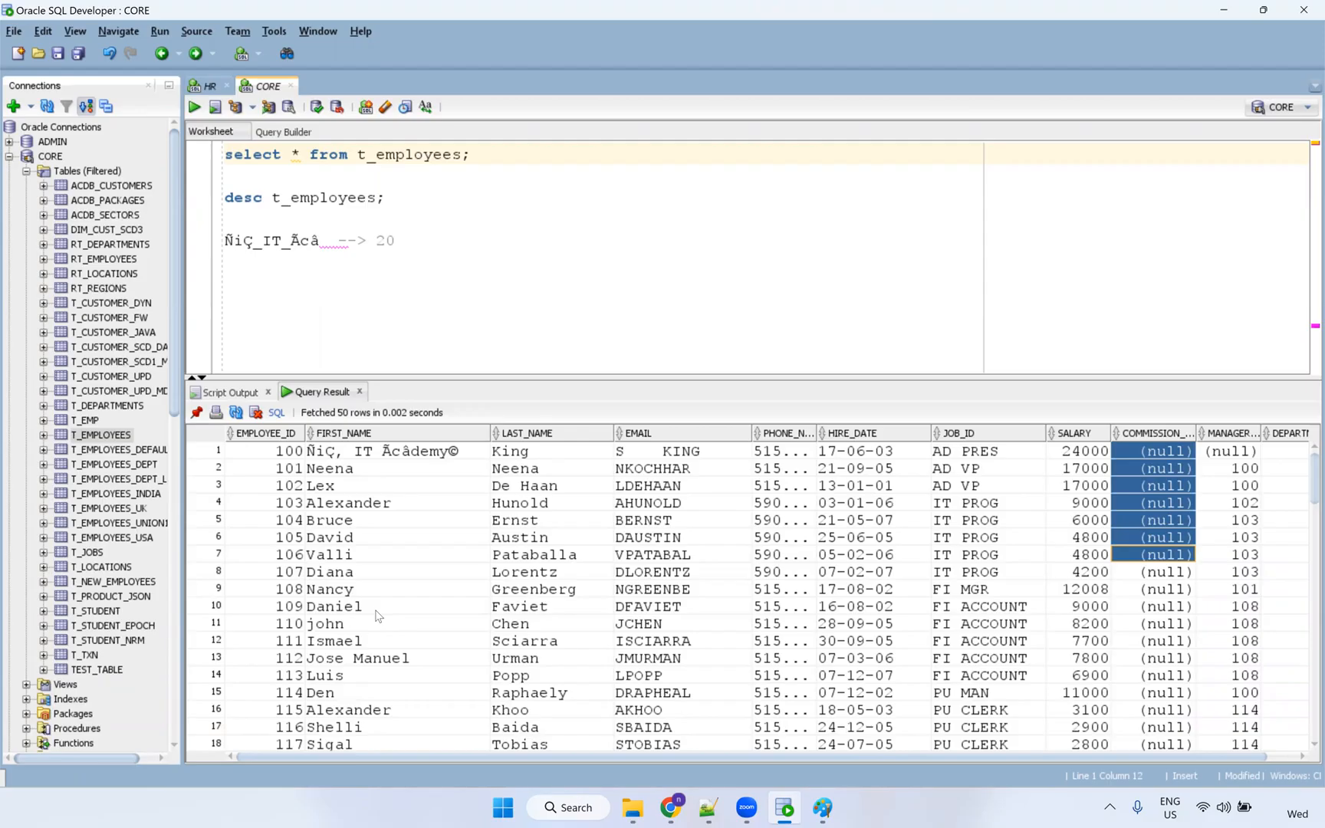
left_click(652, 606)
scroll(902, 704, "down", 20)
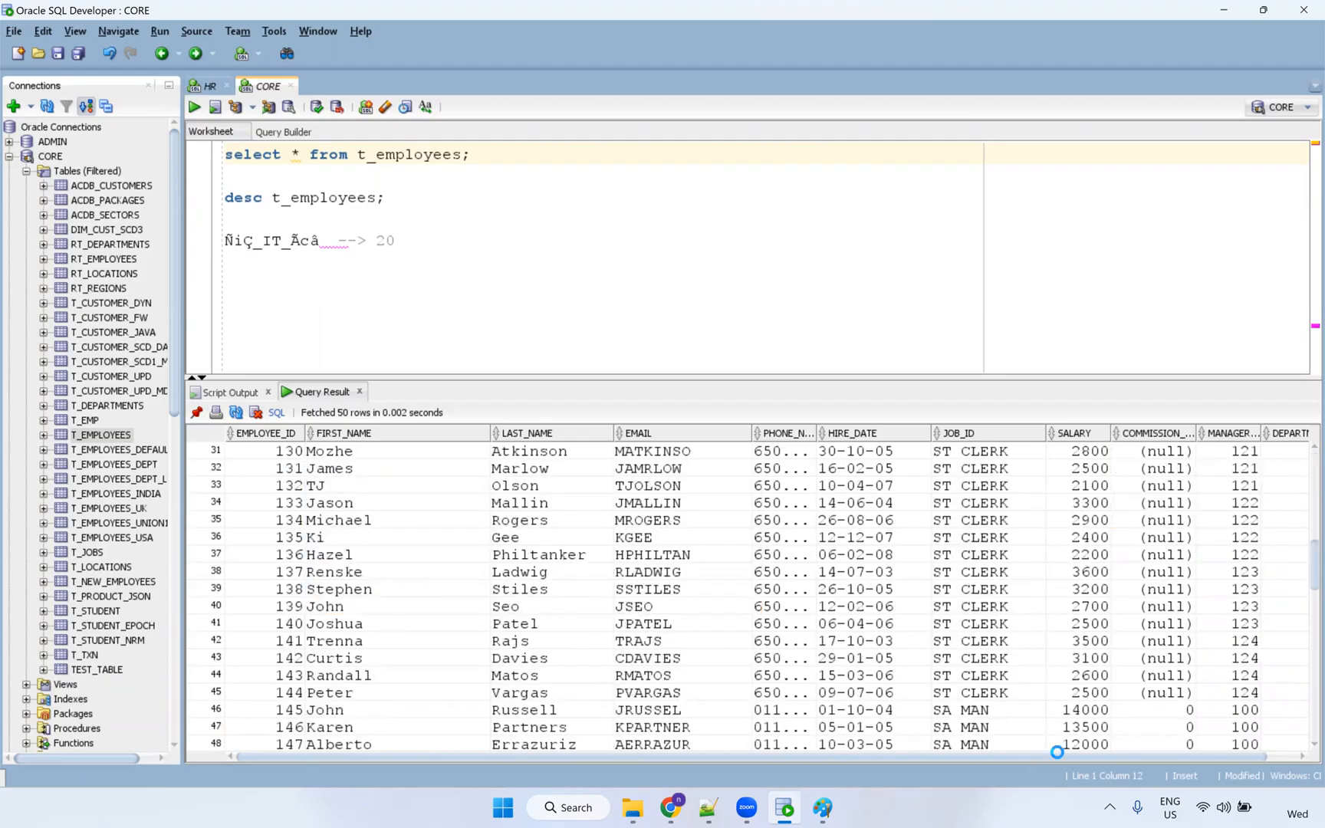
scroll(1110, 716, "up", 6)
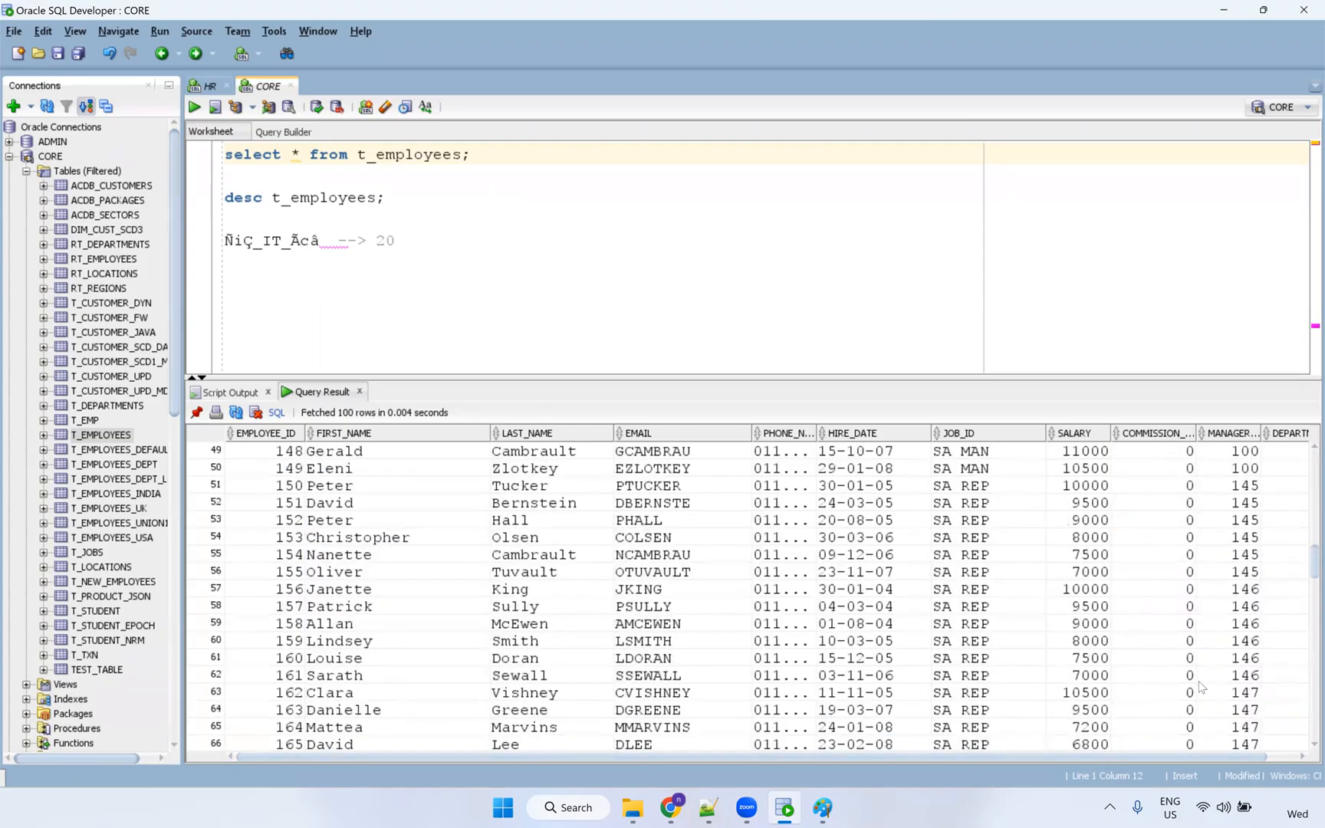
scroll(1173, 549, "up", 1)
left_click(1171, 540)
left_click_drag(1175, 794, 1171, 751)
scroll(1147, 625, "up", 16)
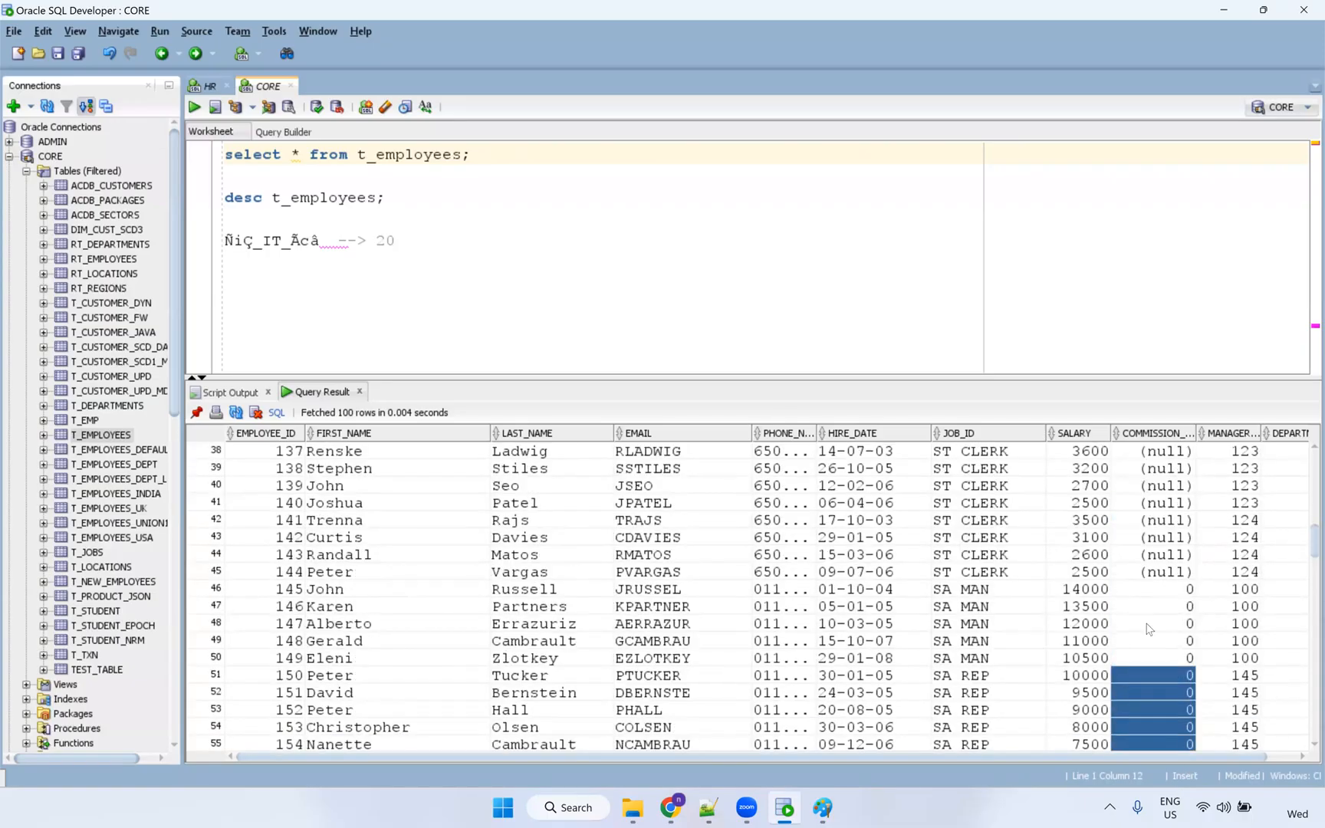
left_click(800, 259)
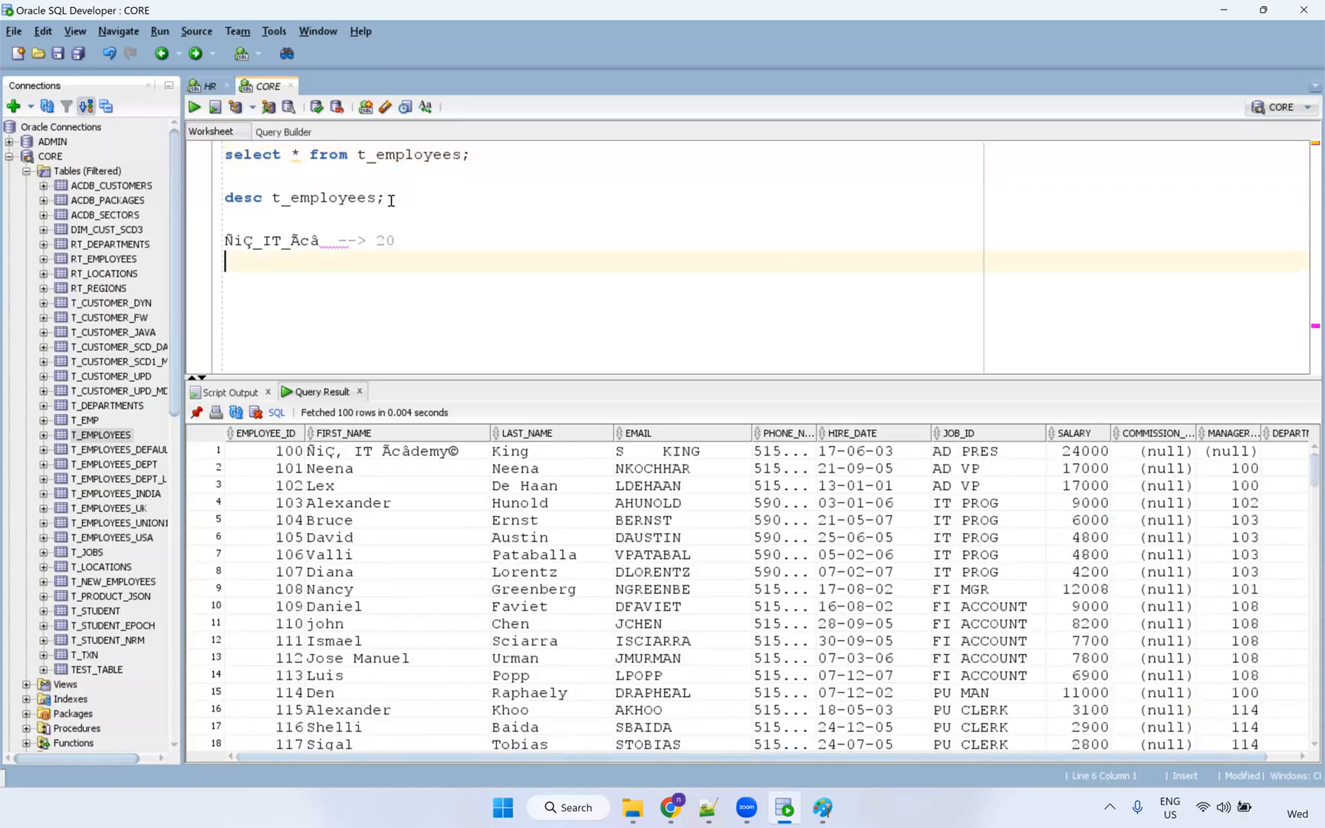
left_click_drag(323, 245, 196, 249)
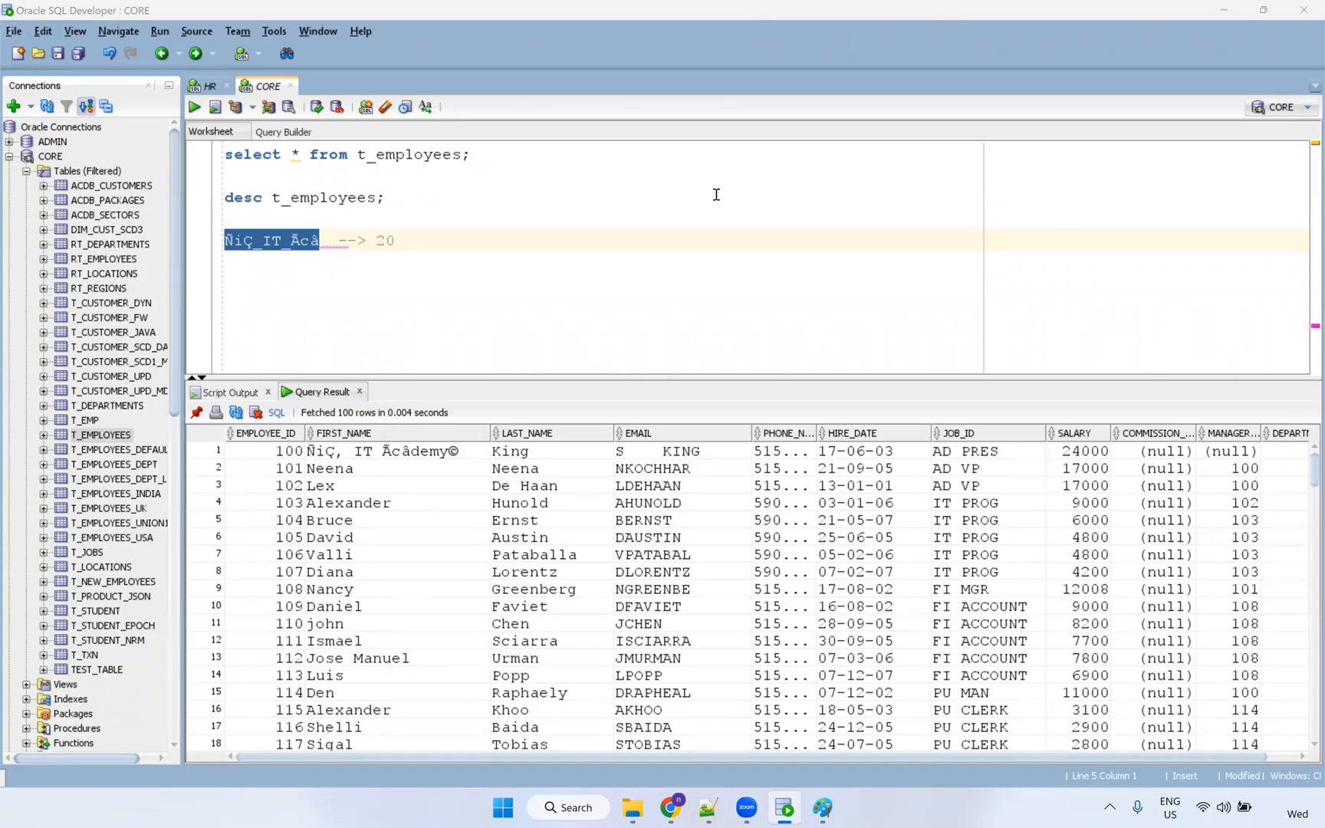
left_click(685, 809)
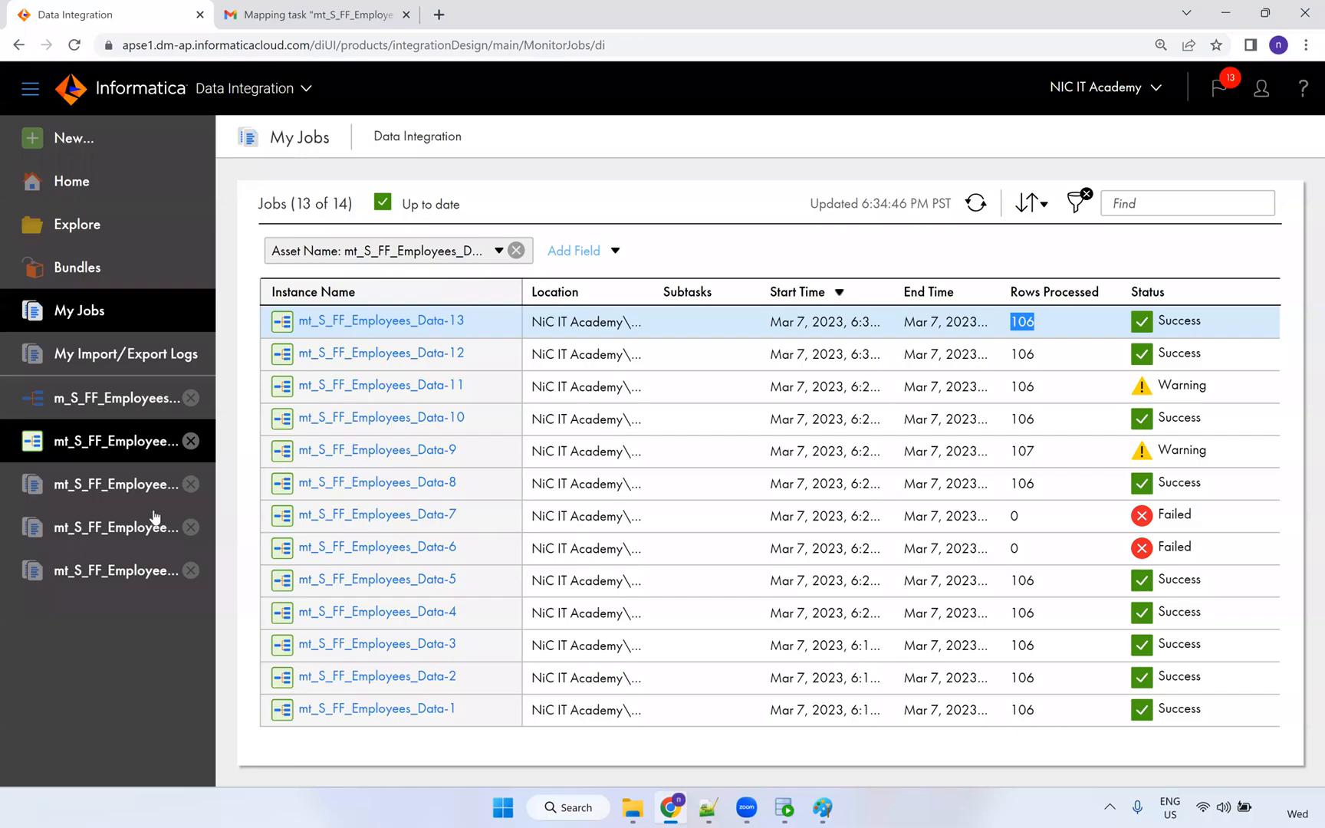
Reopen m_S_FF_Employees_Data with an enlarged Fields panel and inspect the first source field unchanged.
left_click(111, 405)
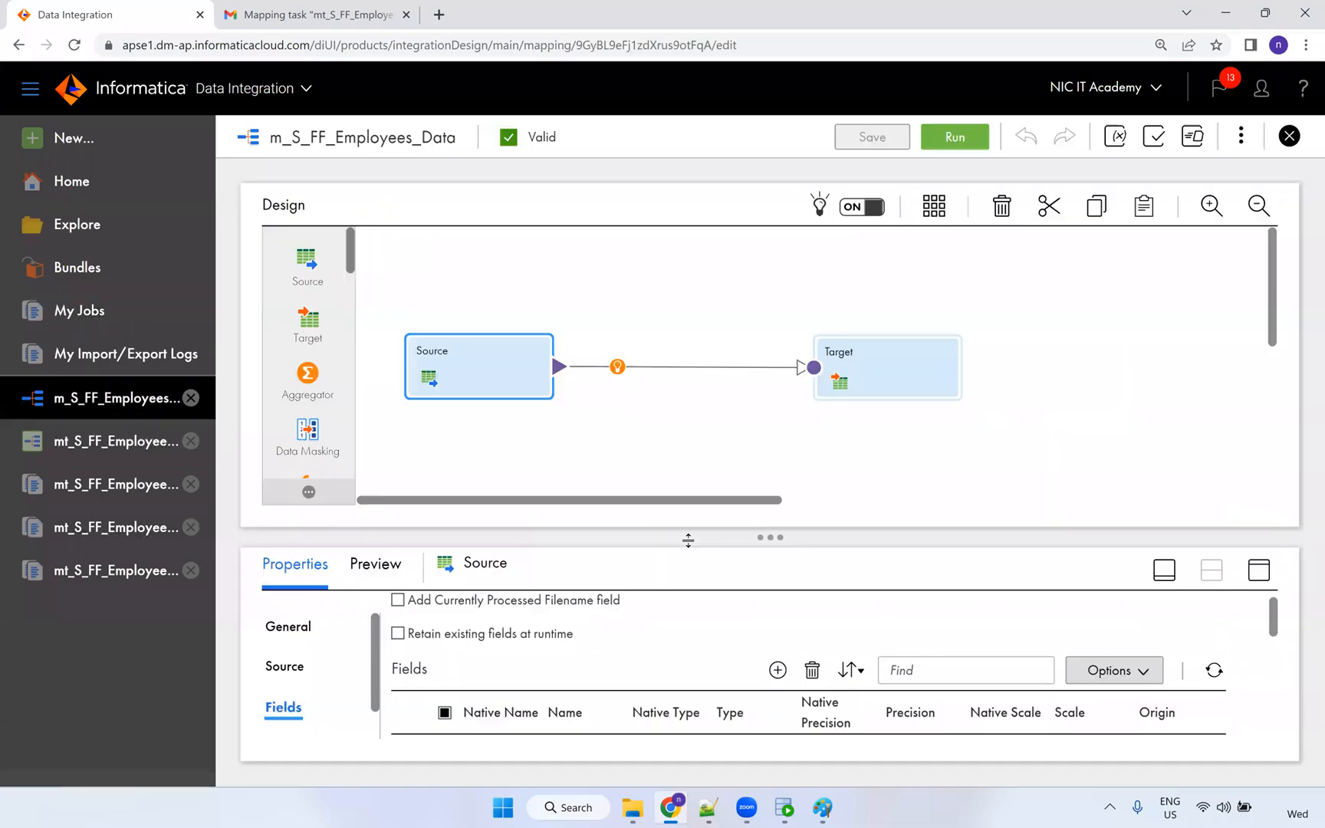
left_click_drag(770, 529, 773, 489)
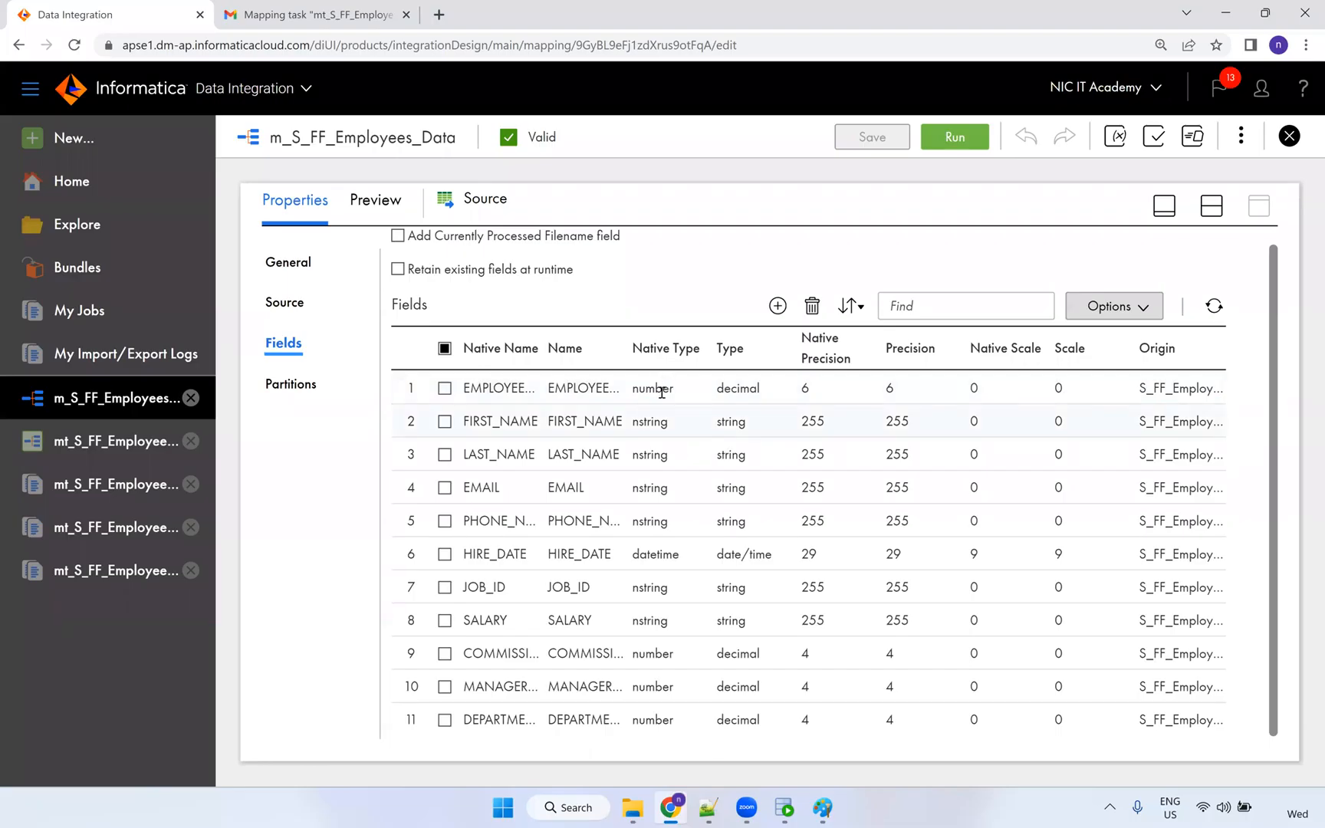
left_click(657, 388)
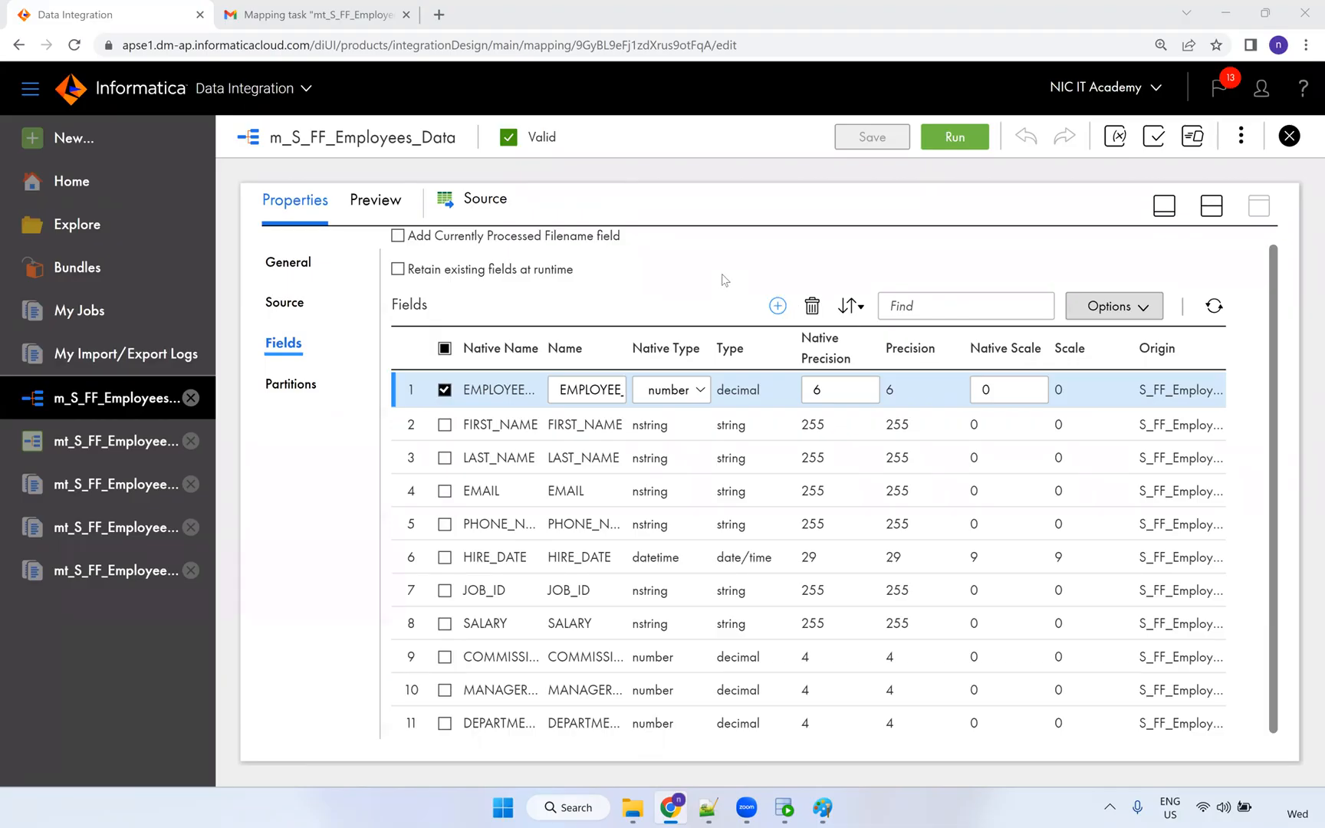
left_click(710, 290)
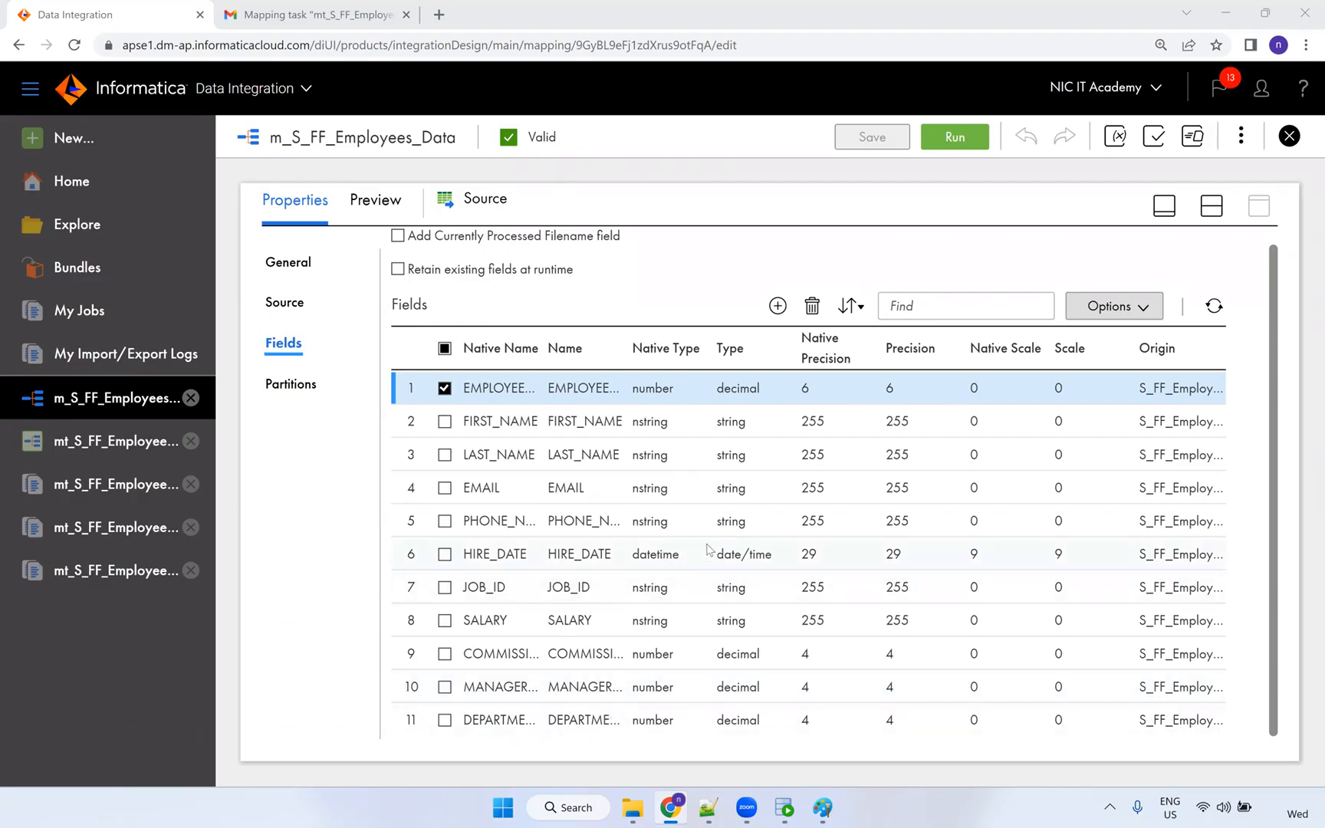
scroll(707, 547, "up", 1)
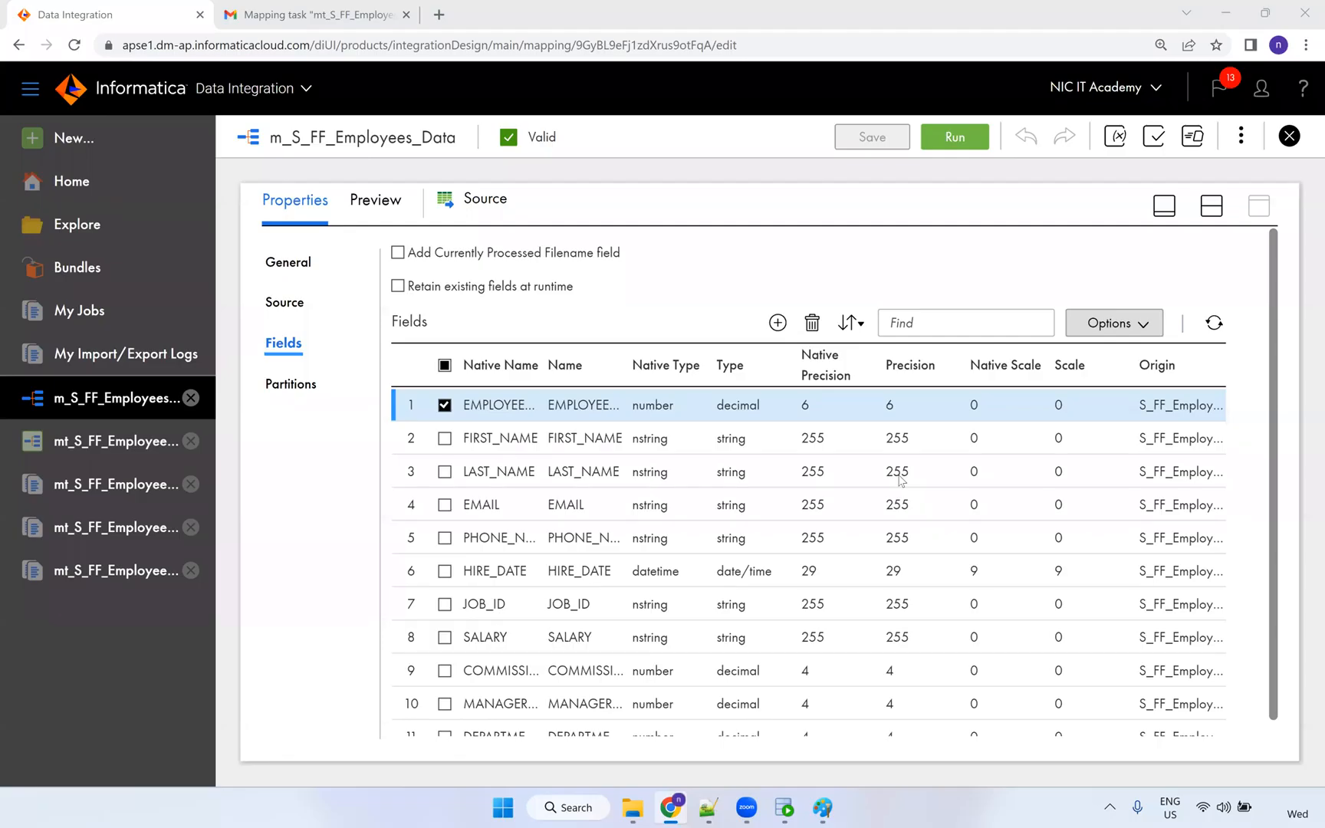
Open the mt_S_FF_Employees_Data task and view its job history of 13 runs.
left_click(87, 449)
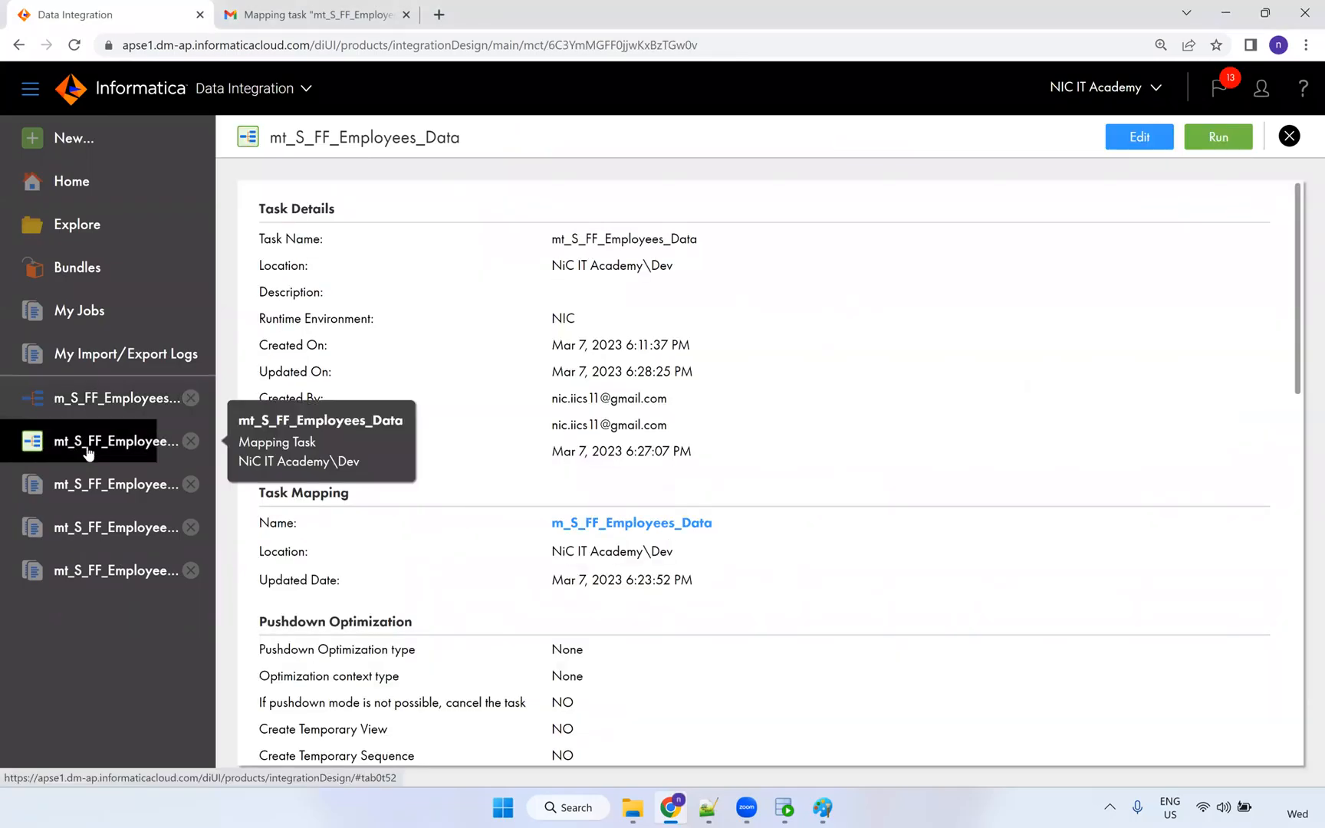
left_click(77, 323)
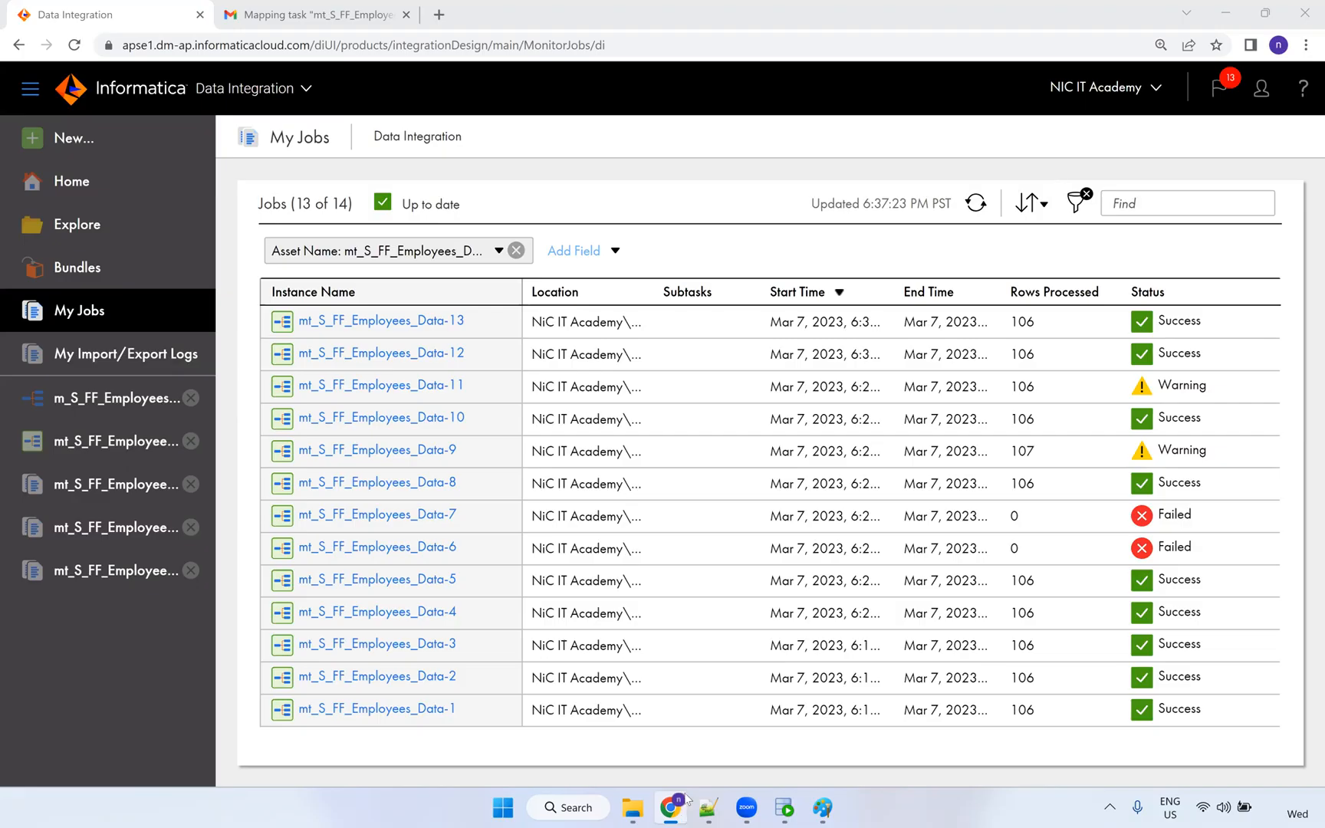
mouse_move(675, 805)
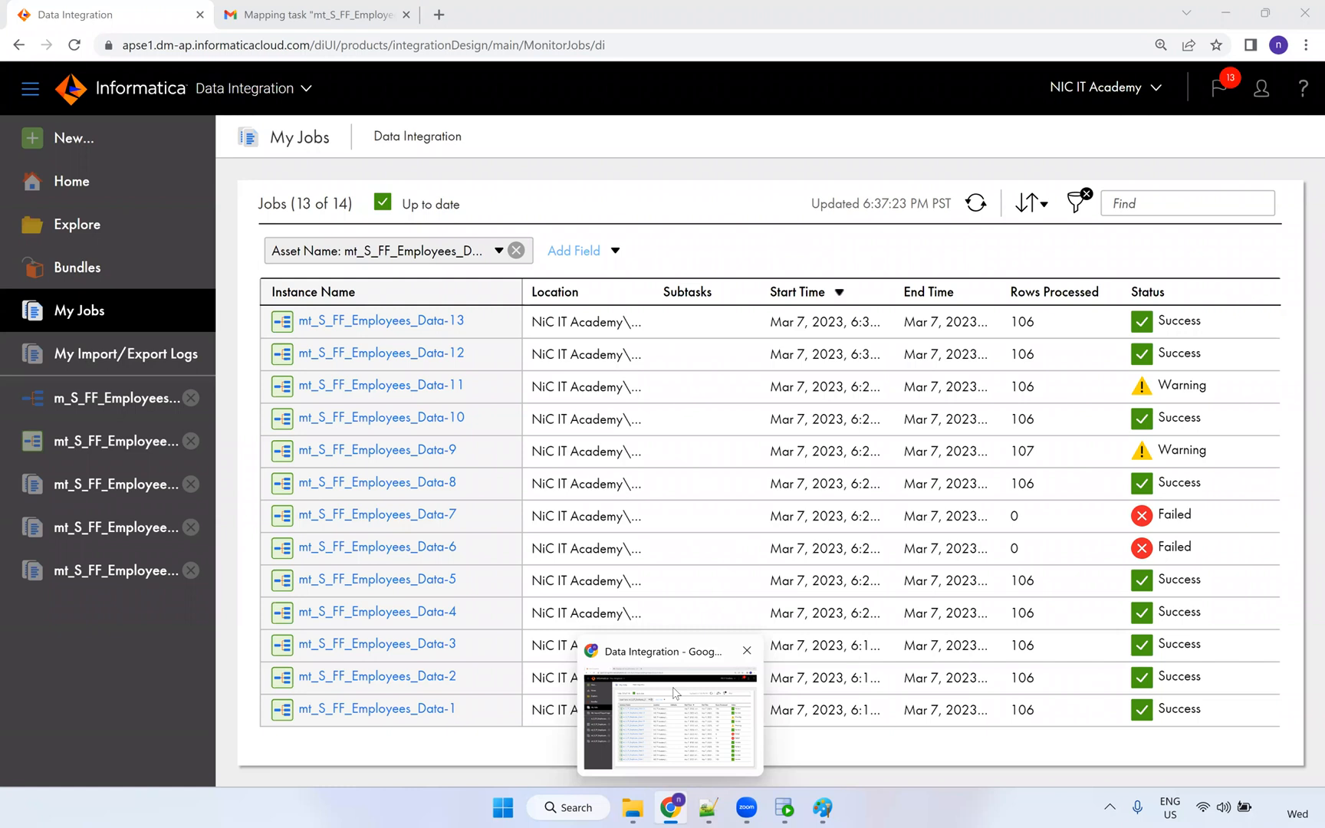
left_click(822, 808)
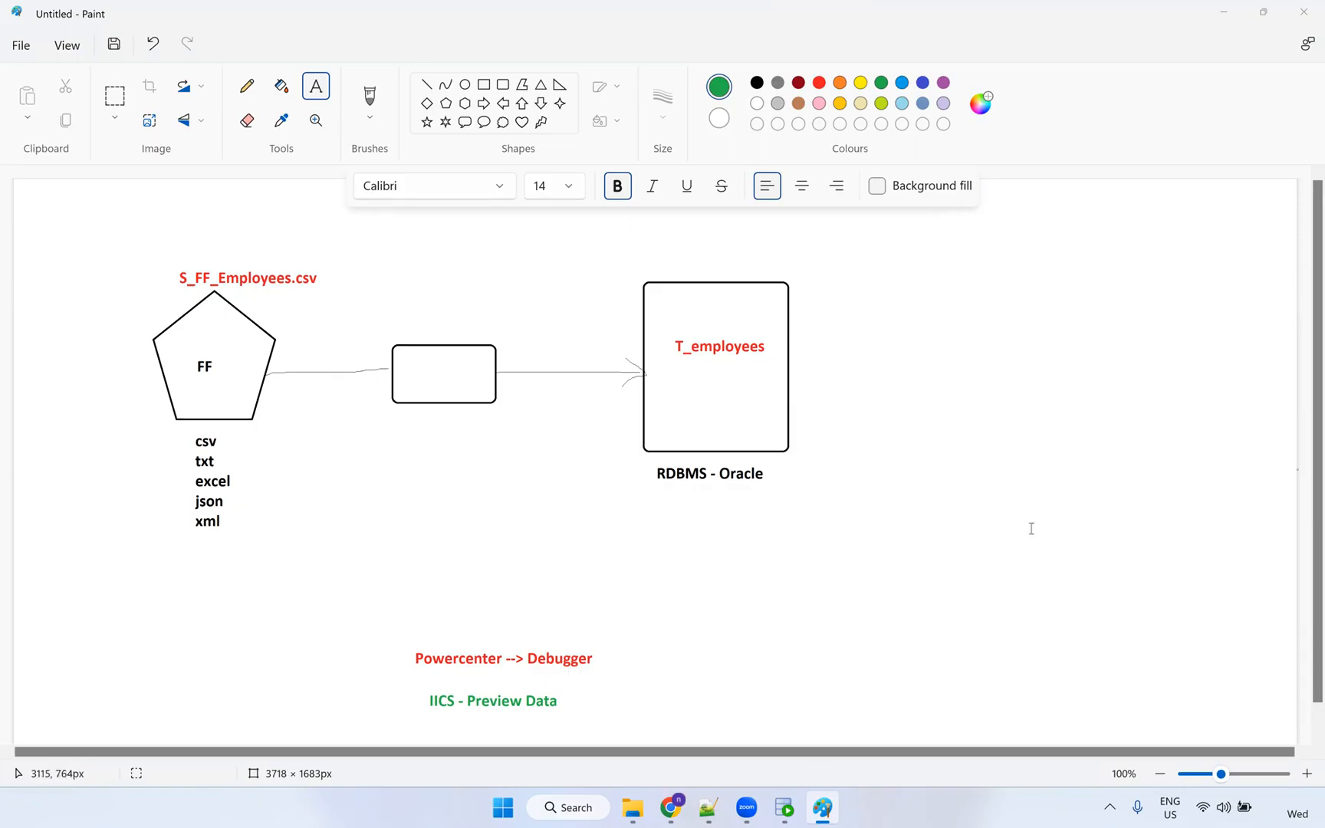
Return from the Paint flow diagram to the Informatica job history in Chrome.
left_click(674, 811)
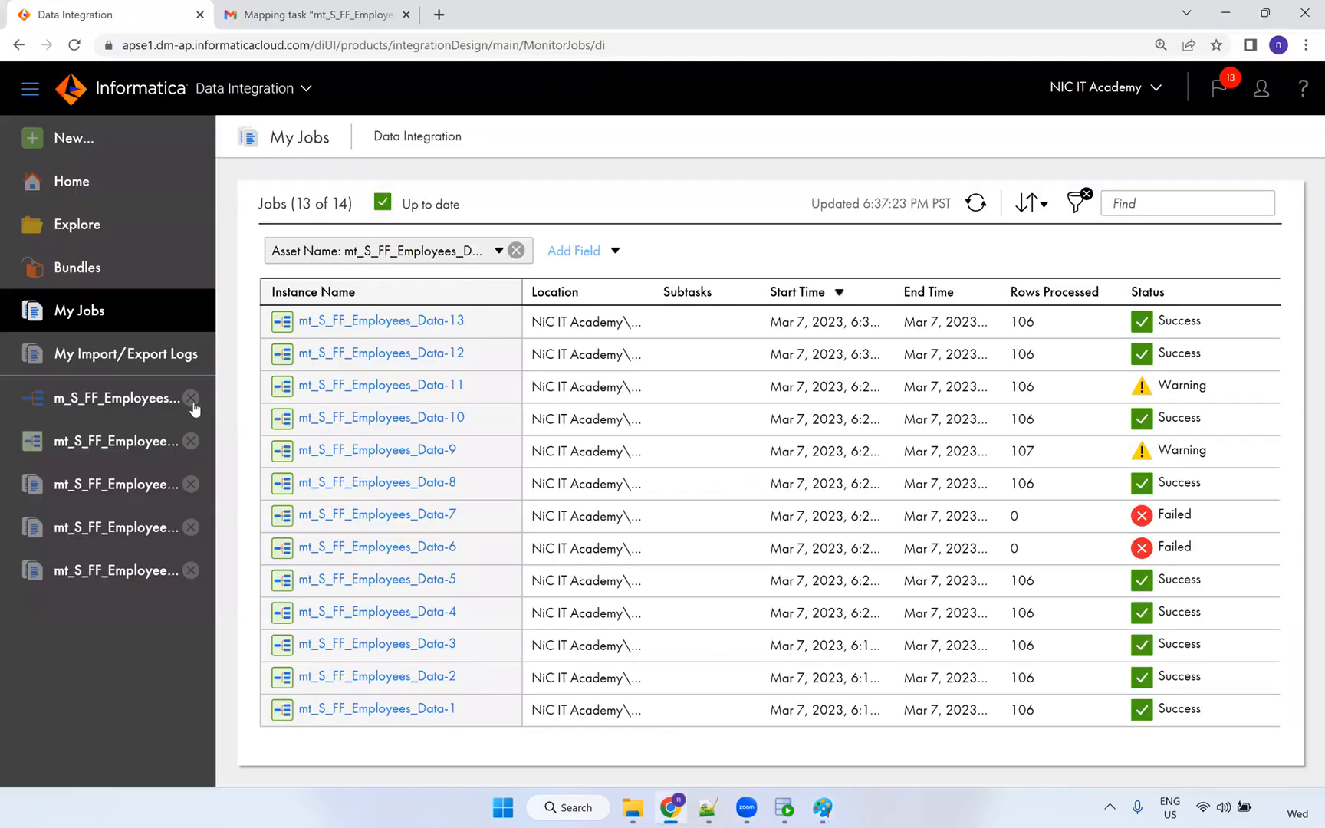
Reopen the mt_S_FF_Employees_Data task details and scroll through its Input Parameters.
left_click(115, 414)
left_click(102, 444)
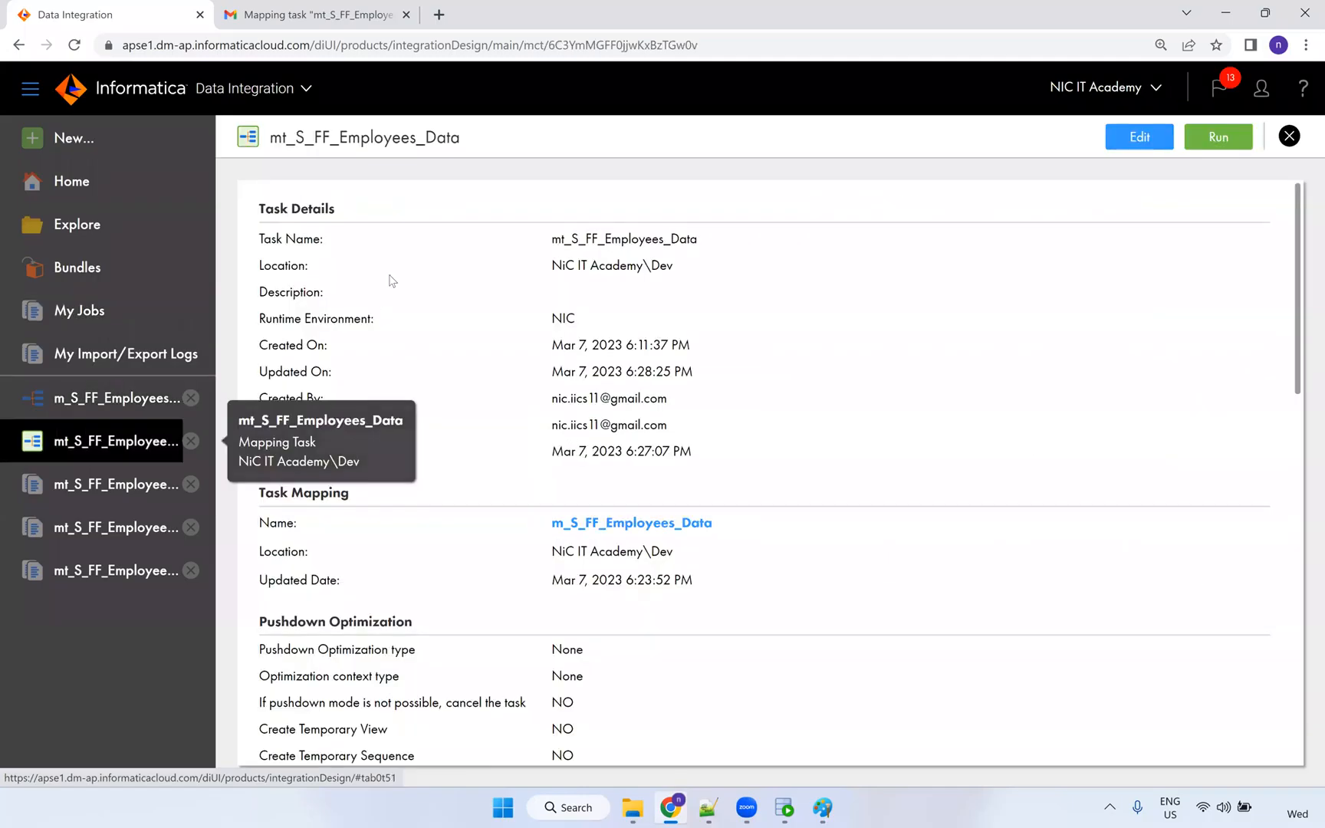
scroll(598, 487, "down", 3)
scroll(606, 485, "up", 3)
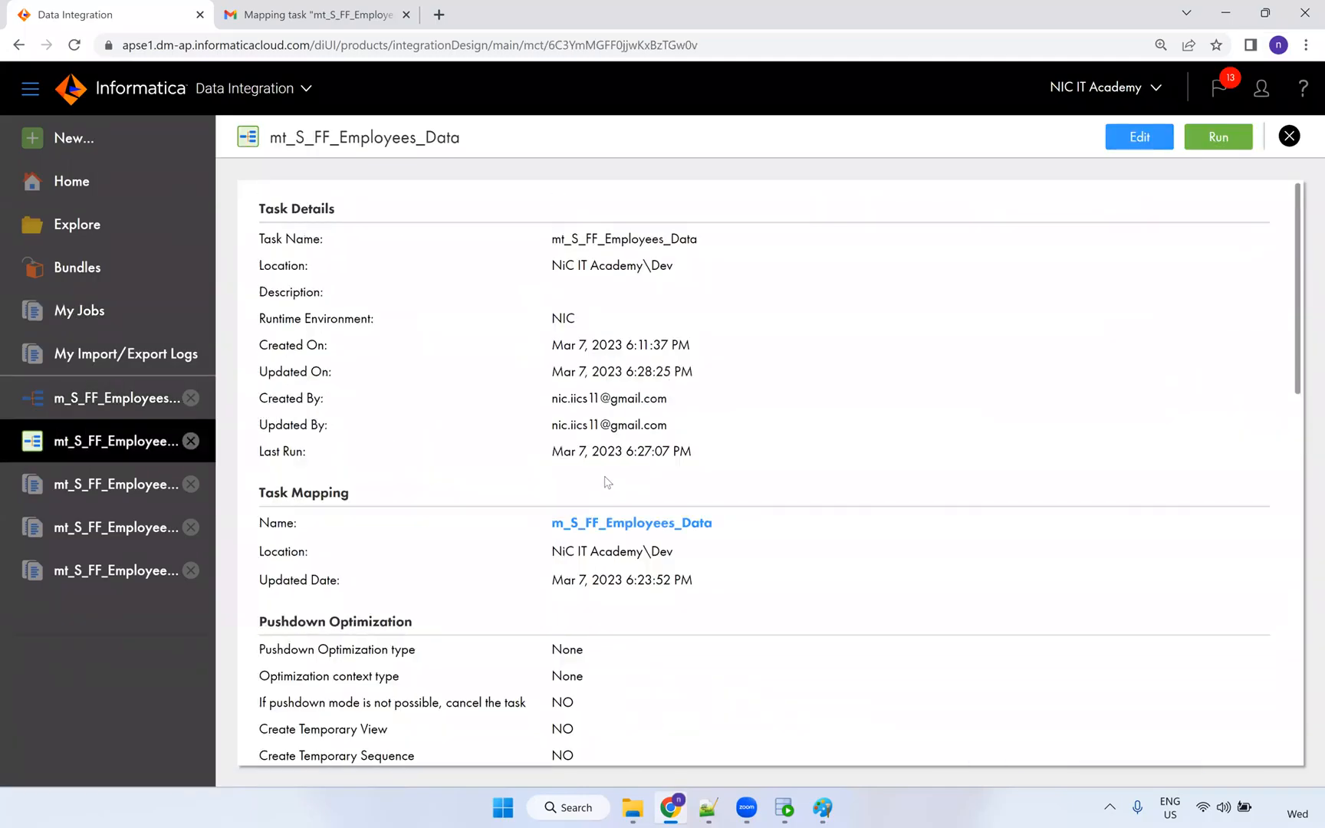
scroll(488, 371, "down", 10)
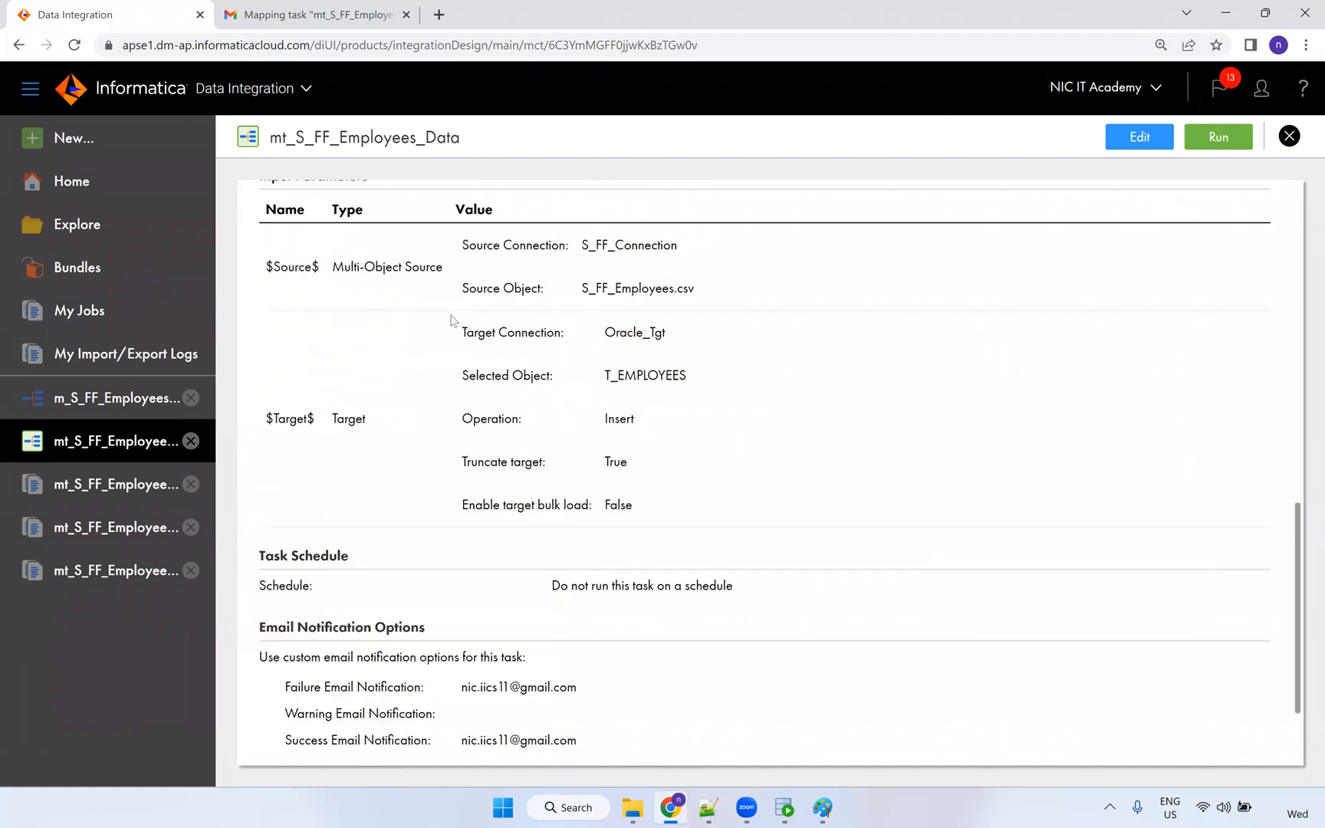
scroll(451, 318, "up", 1)
scroll(453, 319, "down", 3)
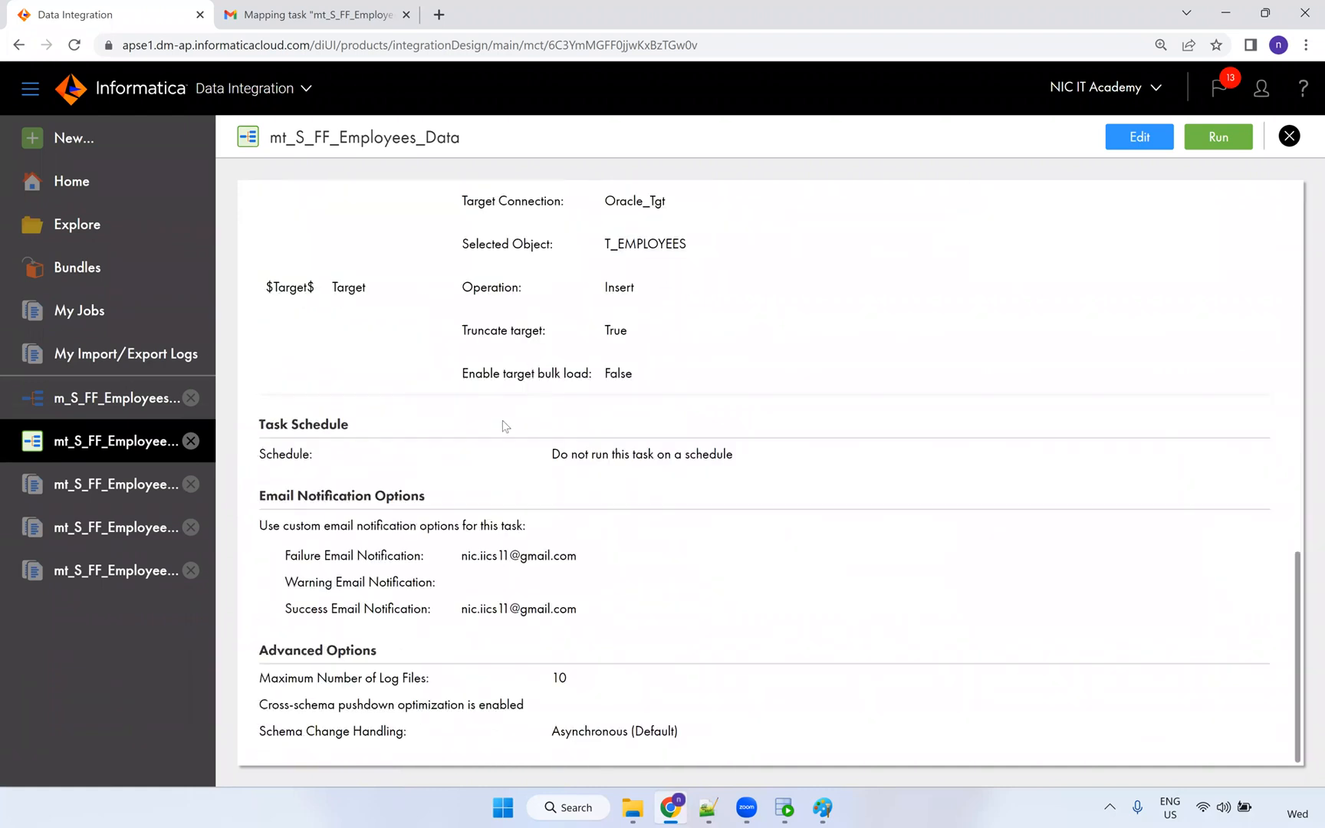
Highlight the target and schedule details, scroll back up, and go to the Explore project list.
left_click_drag(730, 459, 264, 201)
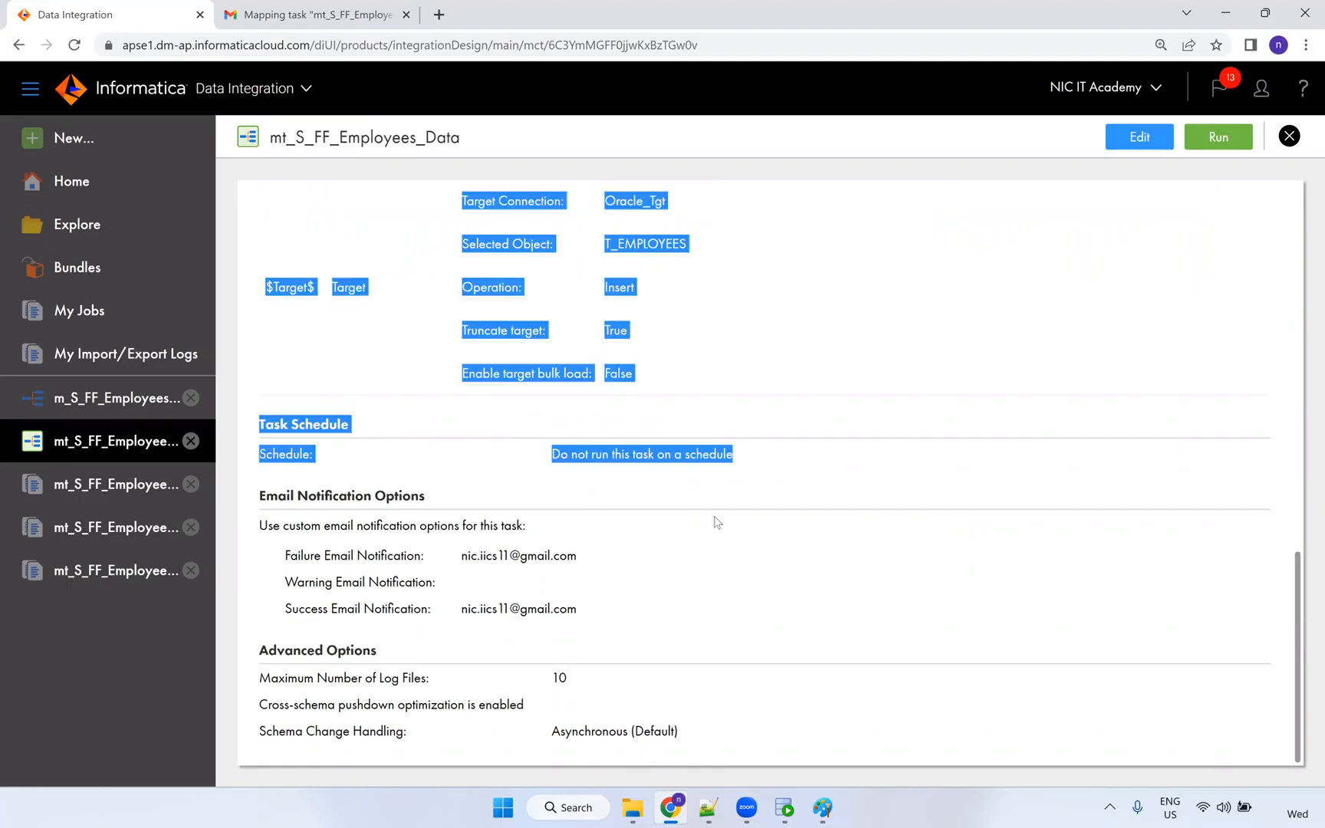
left_click(732, 489)
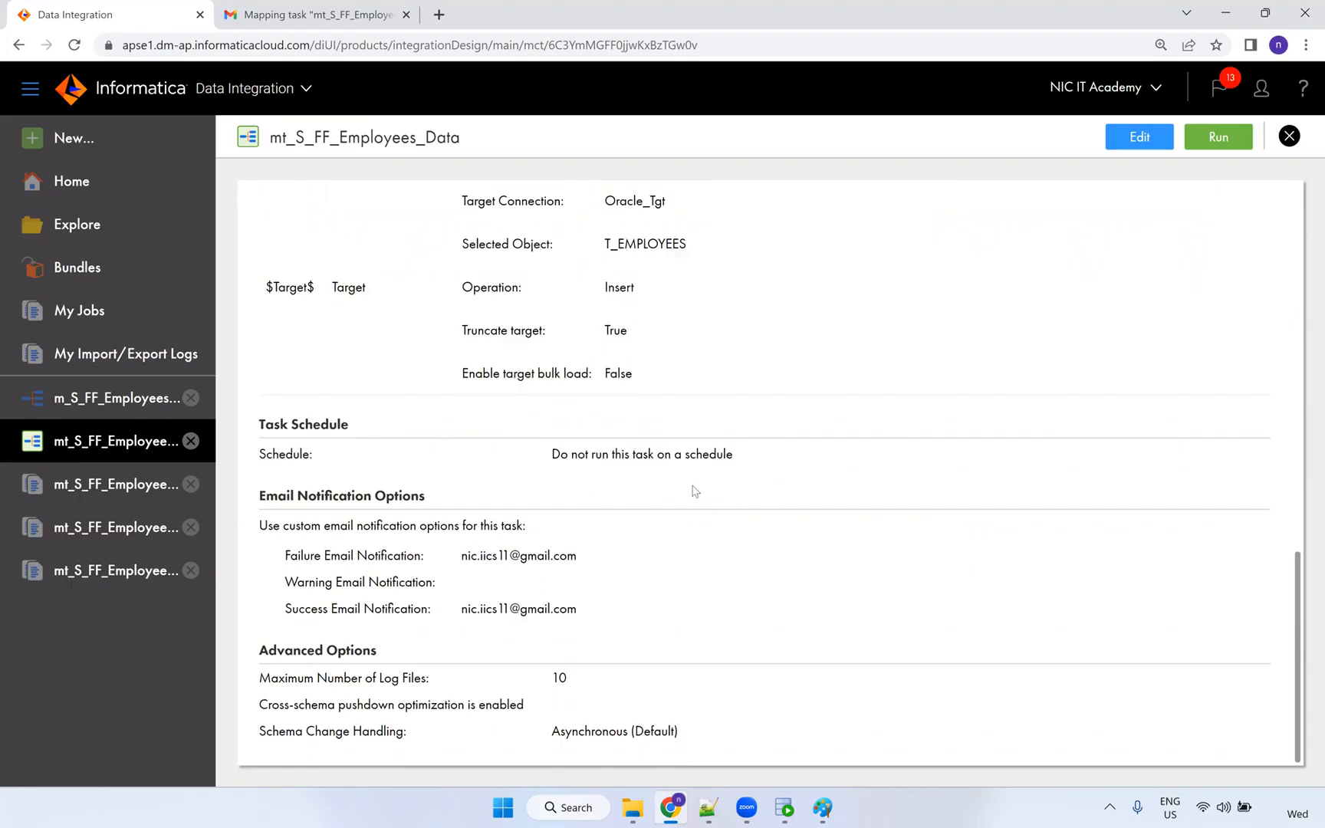
scroll(728, 499, "up", 5)
scroll(727, 500, "up", 10)
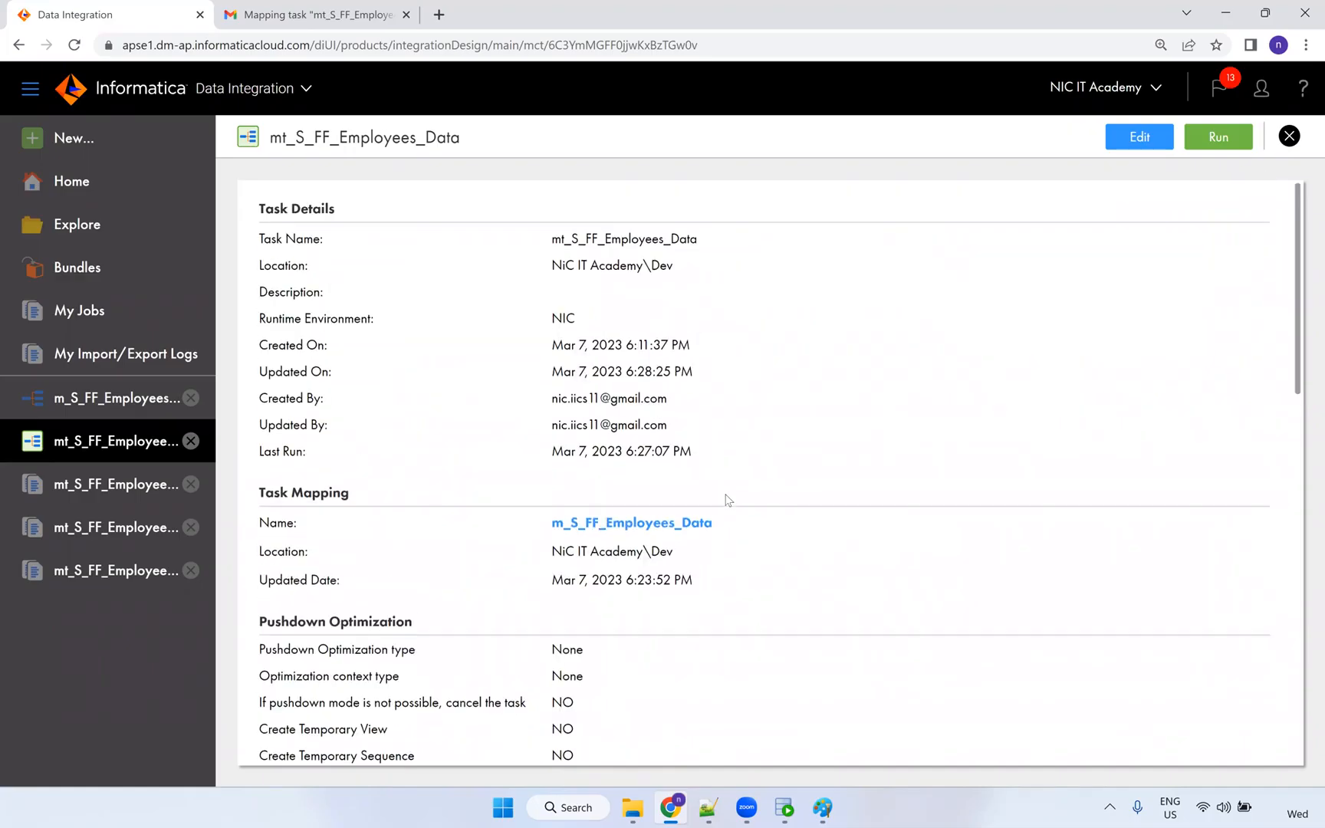
left_click(1026, 121)
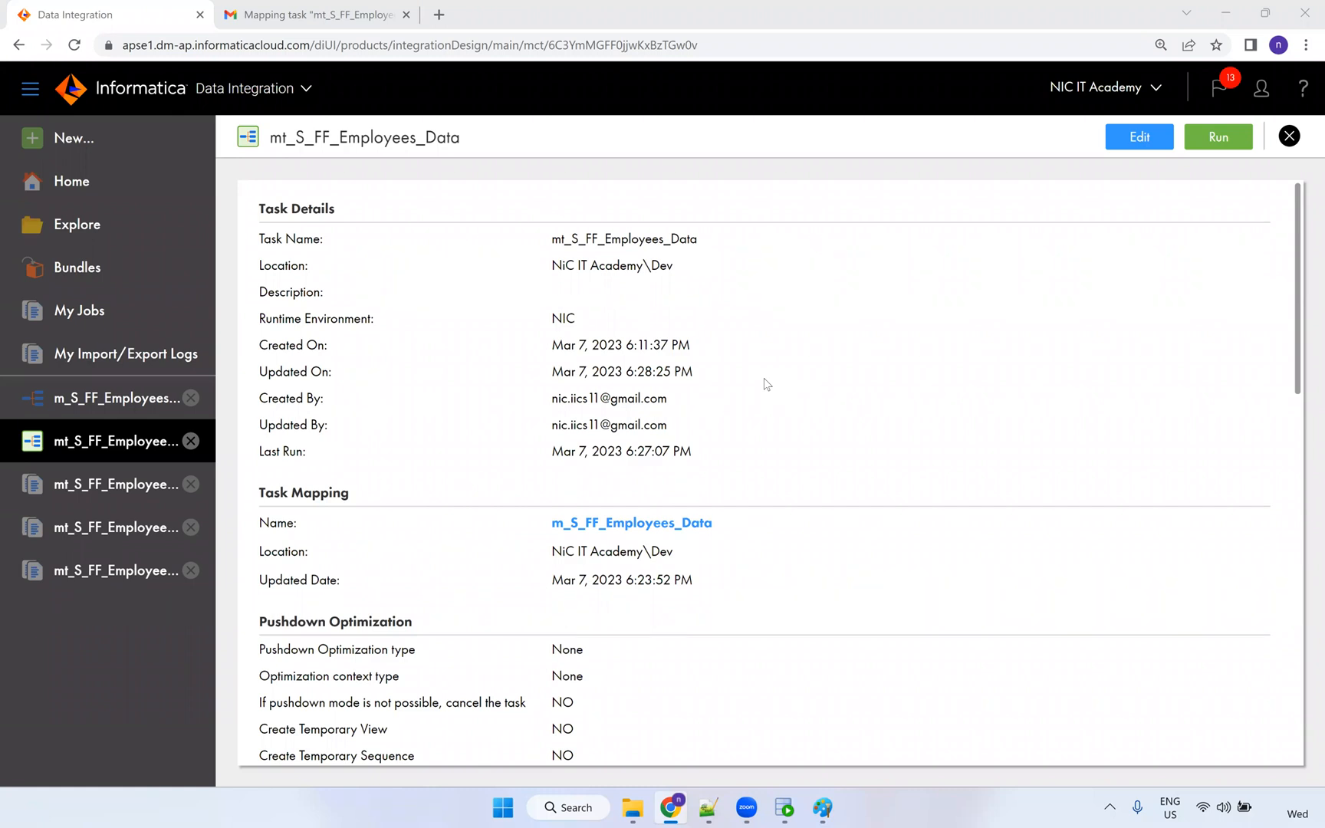
left_click(83, 229)
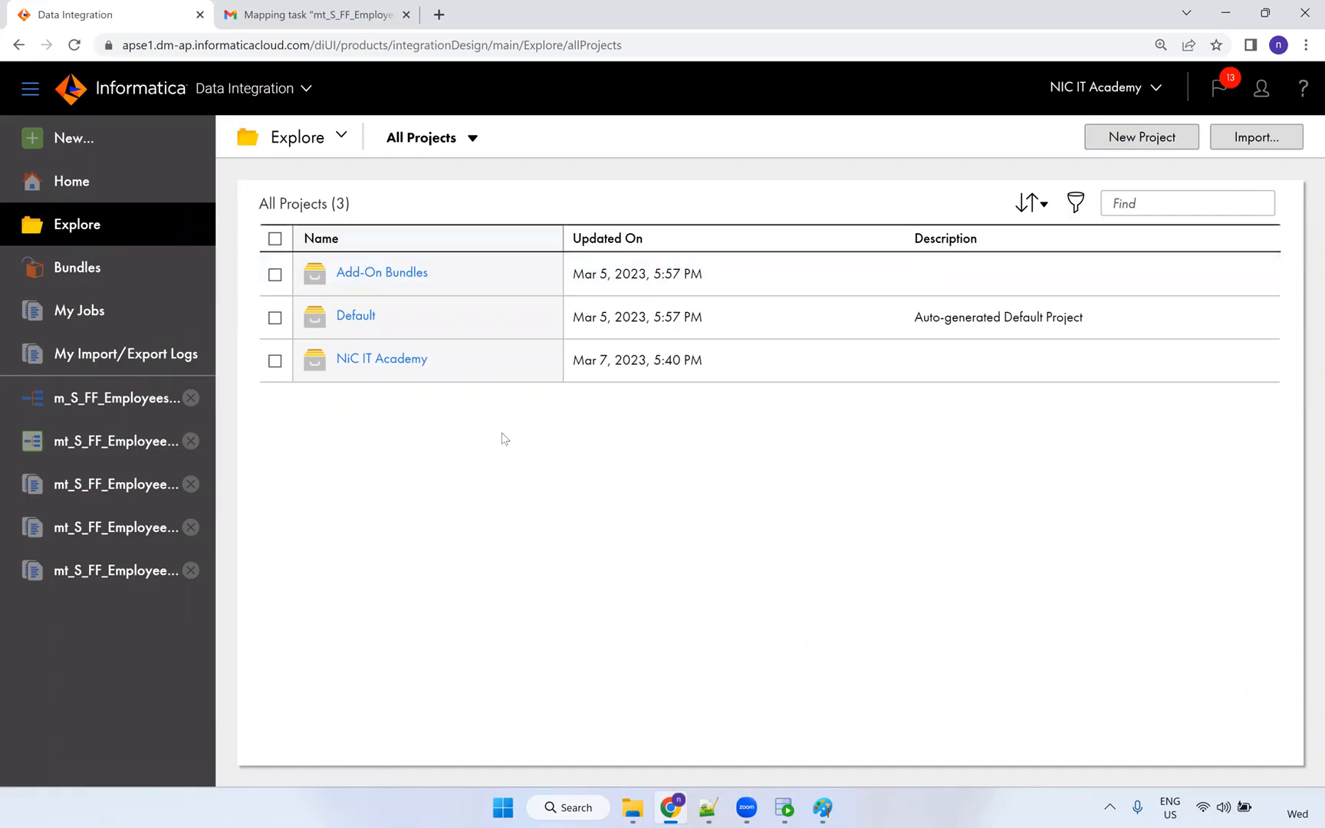
Browse the NiC IT Academy project's Dev folder, then return to All Projects.
left_click(368, 361)
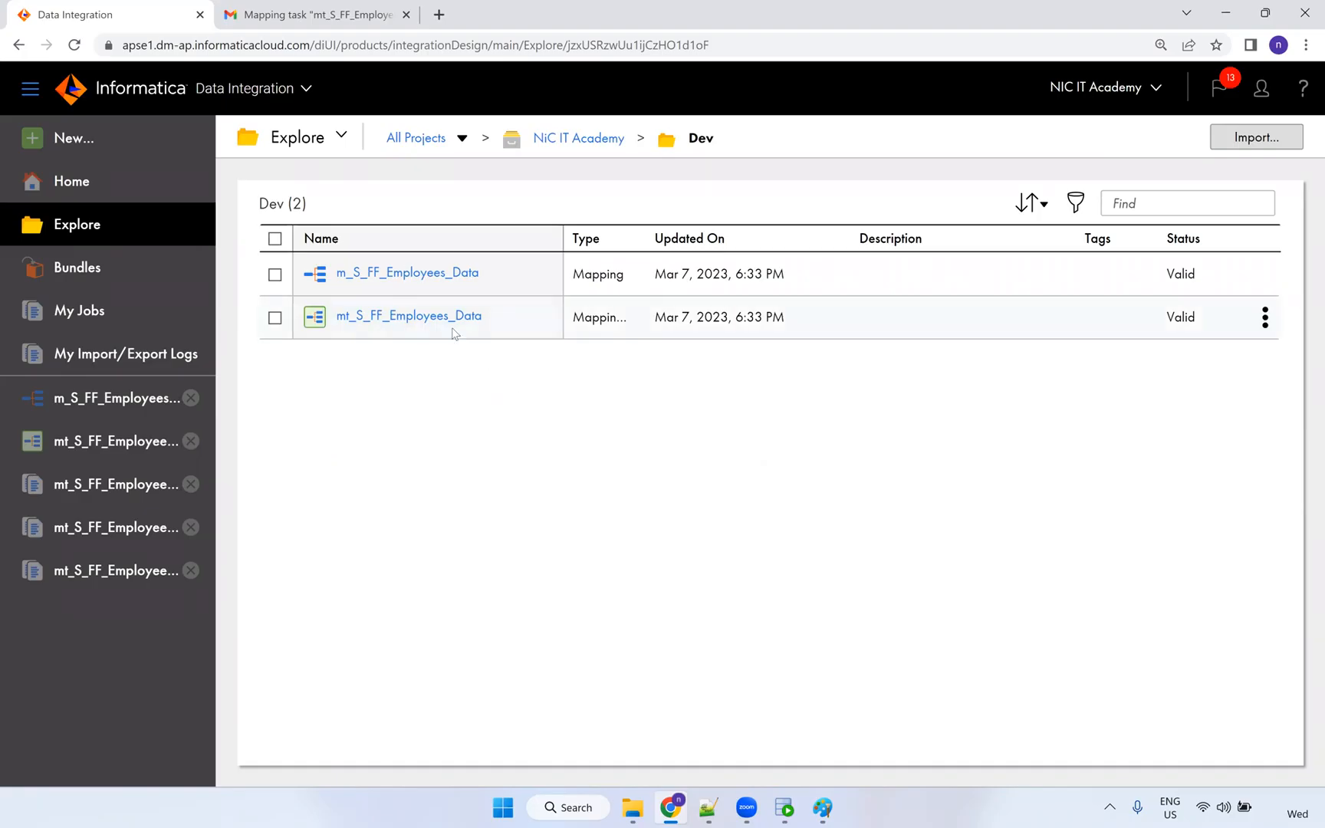
left_click(561, 152)
left_click(422, 136)
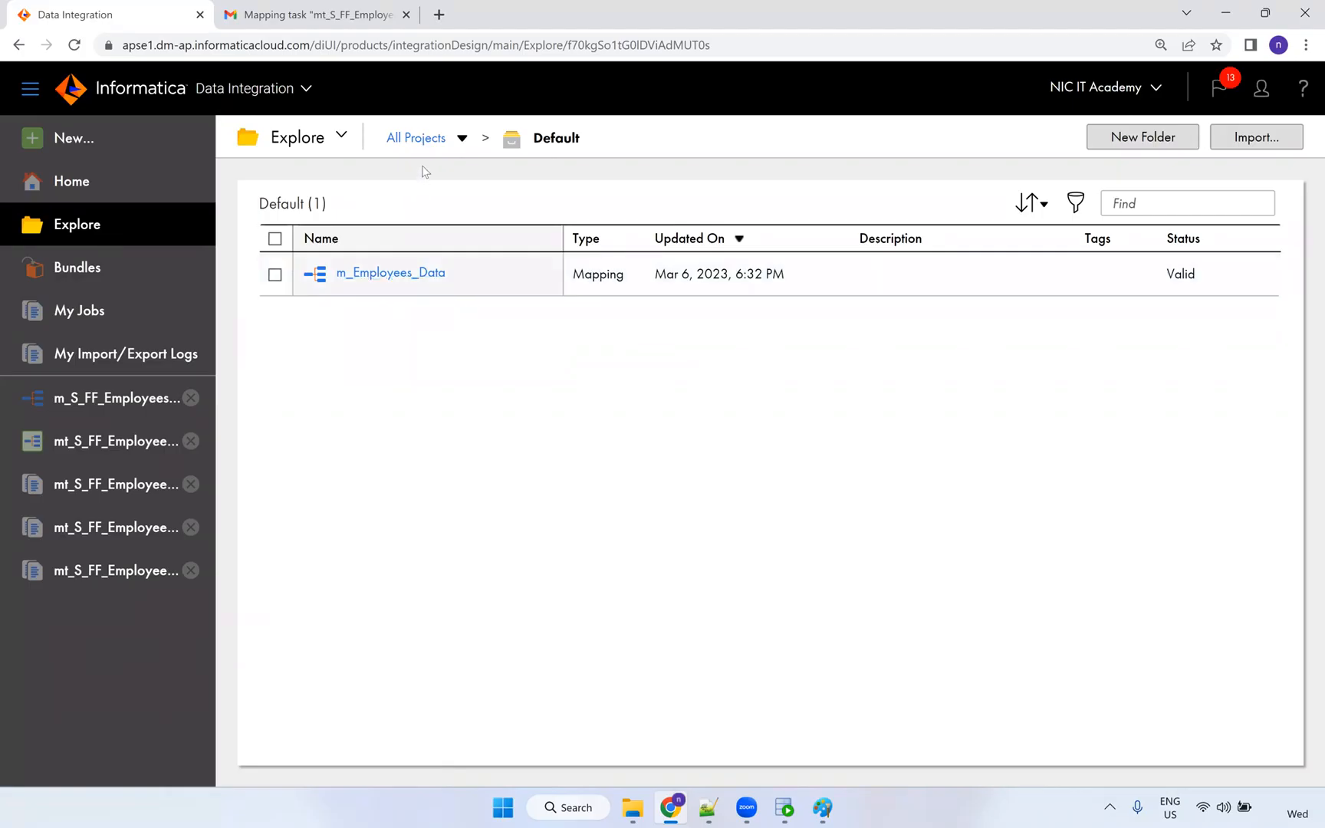
left_click(422, 140)
Open the mt_S_FF_Employees_Data task details and put it into edit mode.
left_click(80, 444)
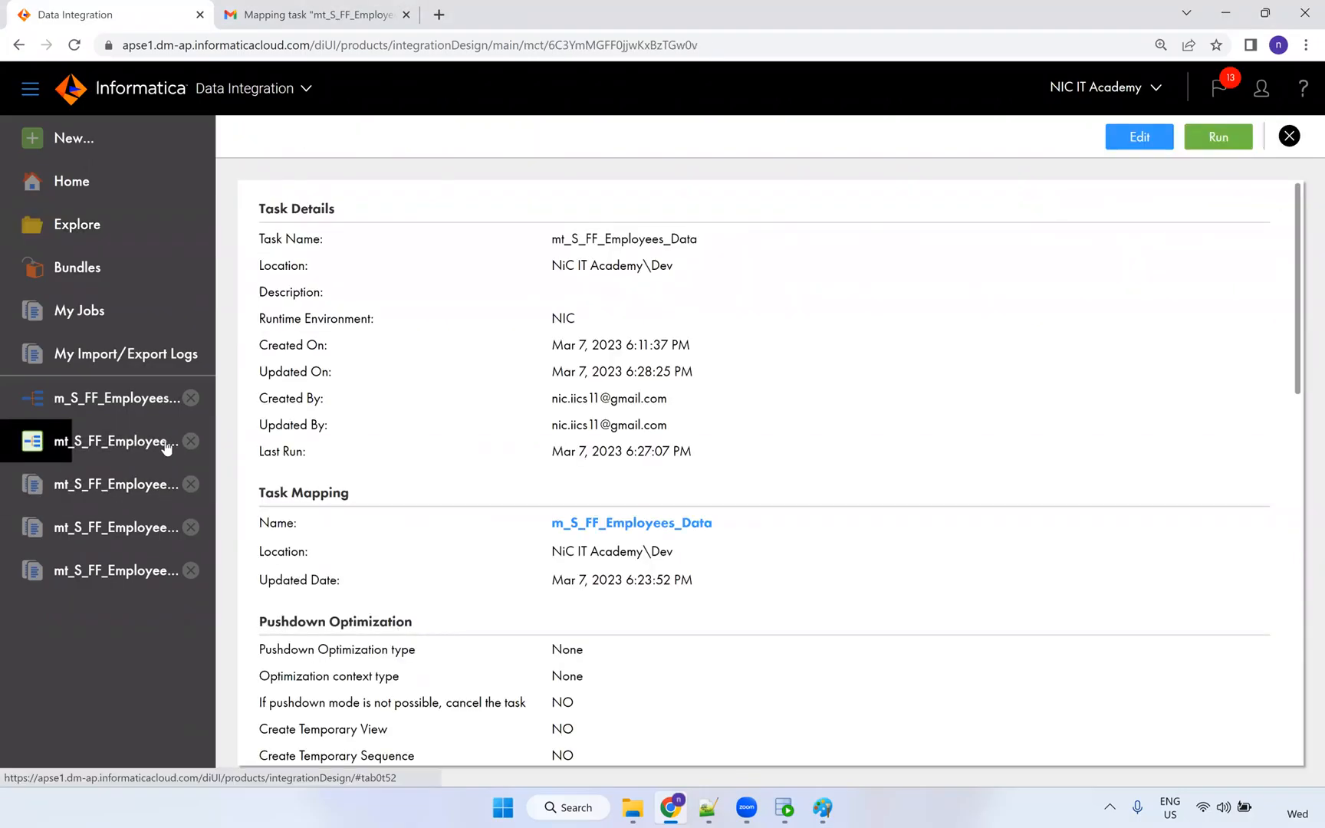
scroll(871, 364, "down", 2)
left_click(1139, 137)
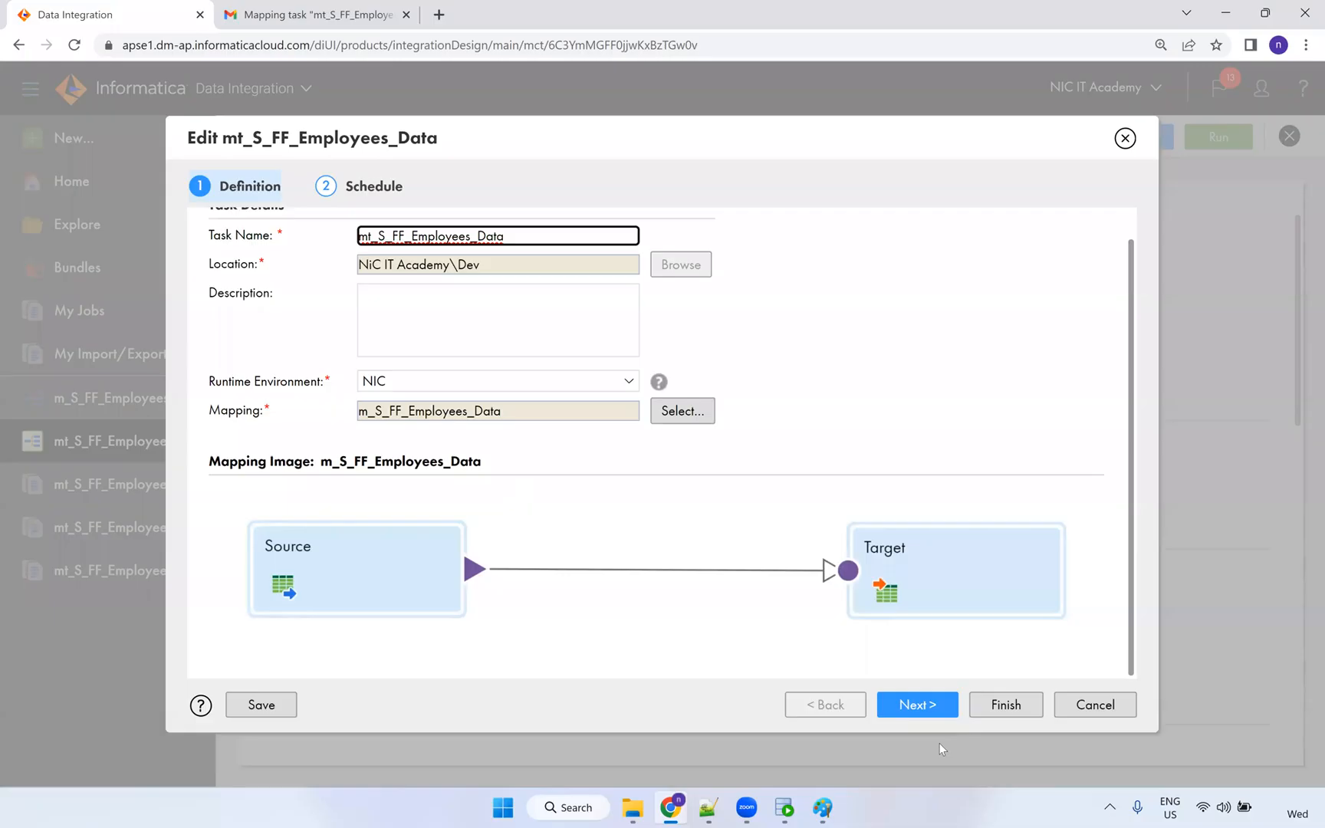
On the Schedule step, add advanced session property 'Stop on errors' with value 1 and finish.
left_click(917, 705)
scroll(645, 491, "down", 10)
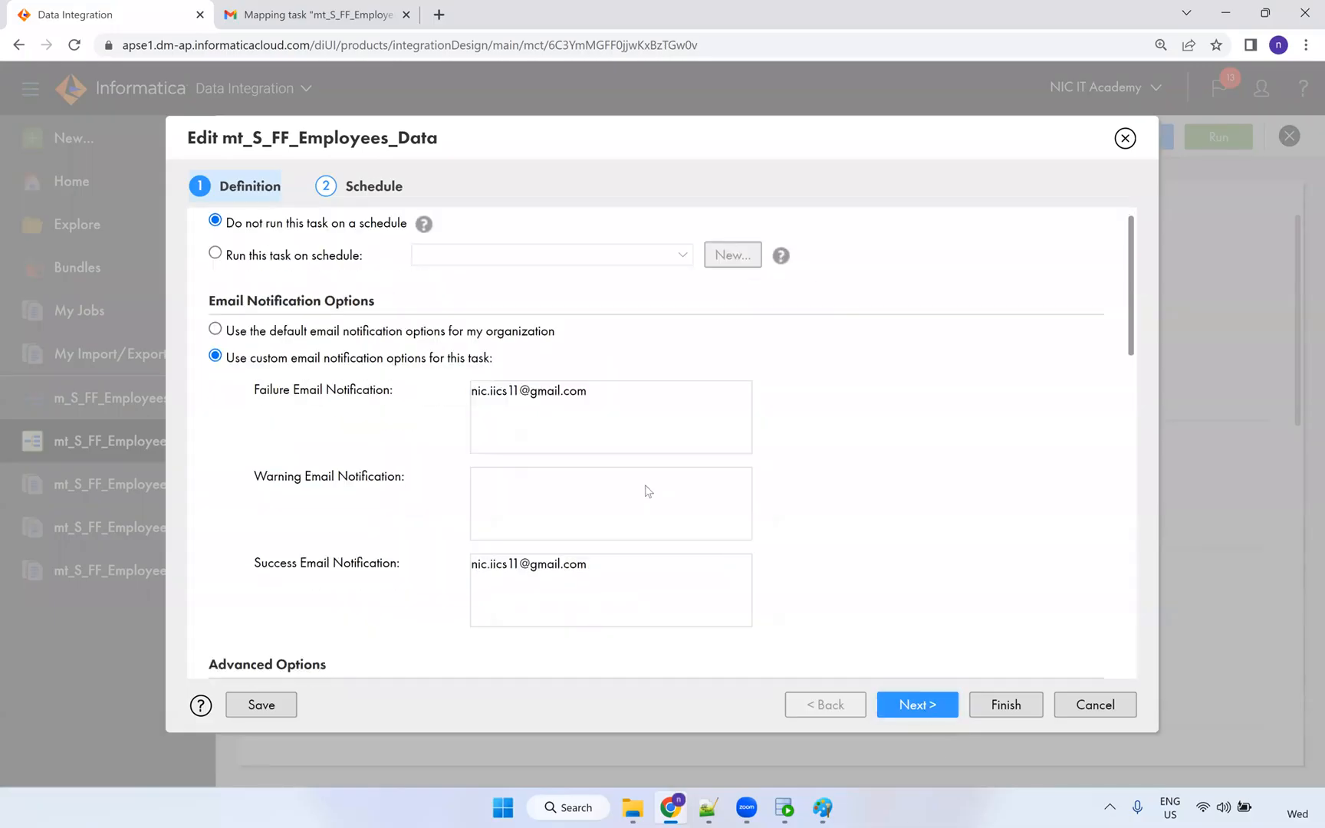
scroll(644, 484, "down", 5)
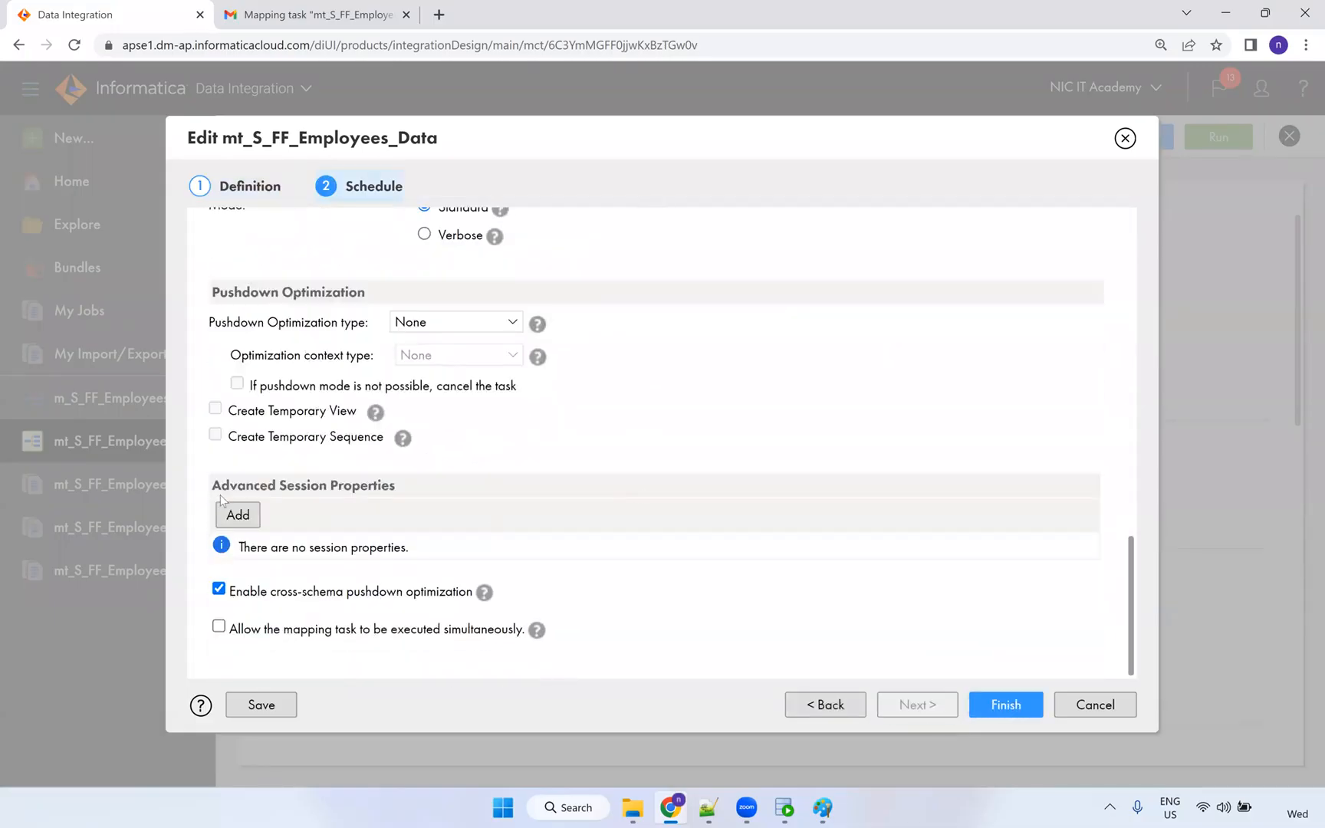
left_click_drag(396, 488, 210, 488)
left_click(239, 516)
left_click(598, 546)
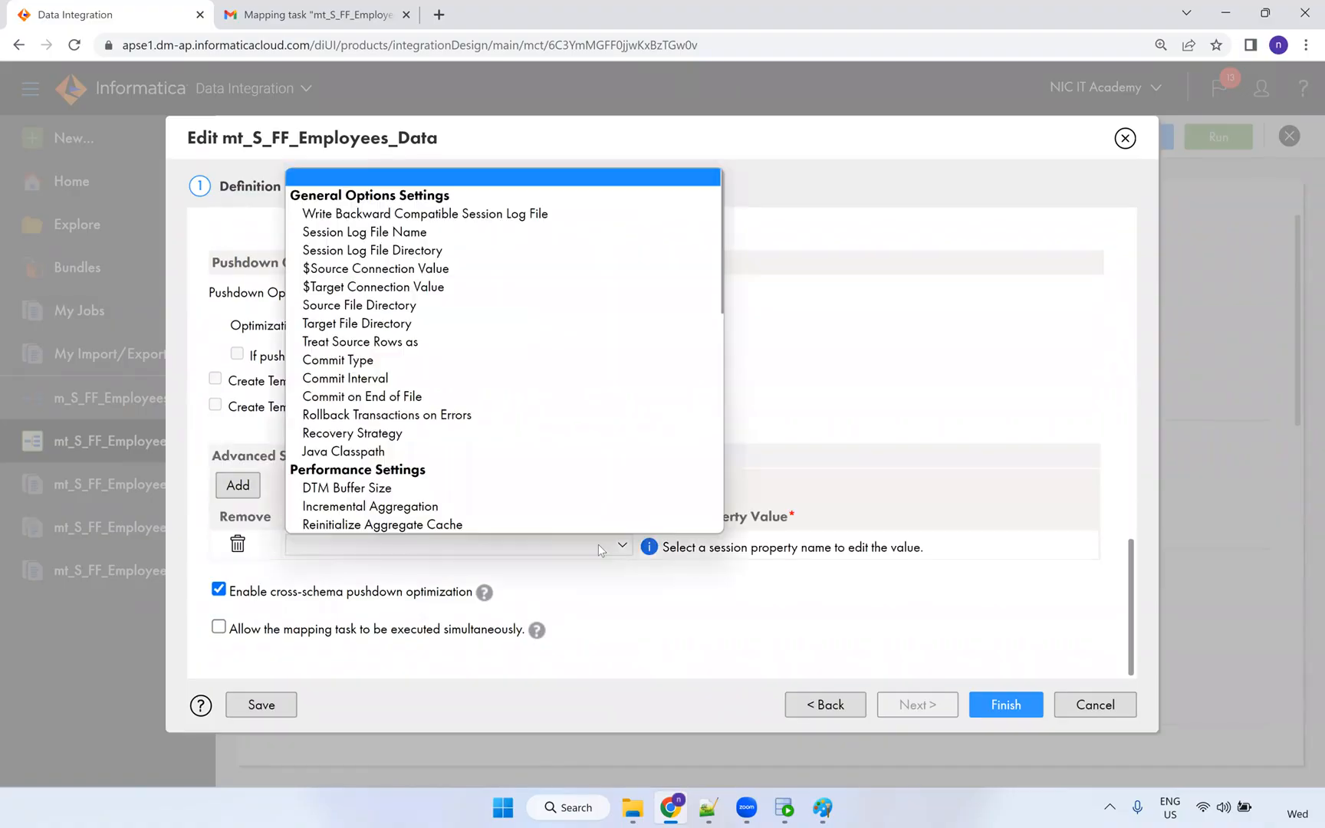
scroll(555, 480, "down", 5)
scroll(437, 336, "down", 2)
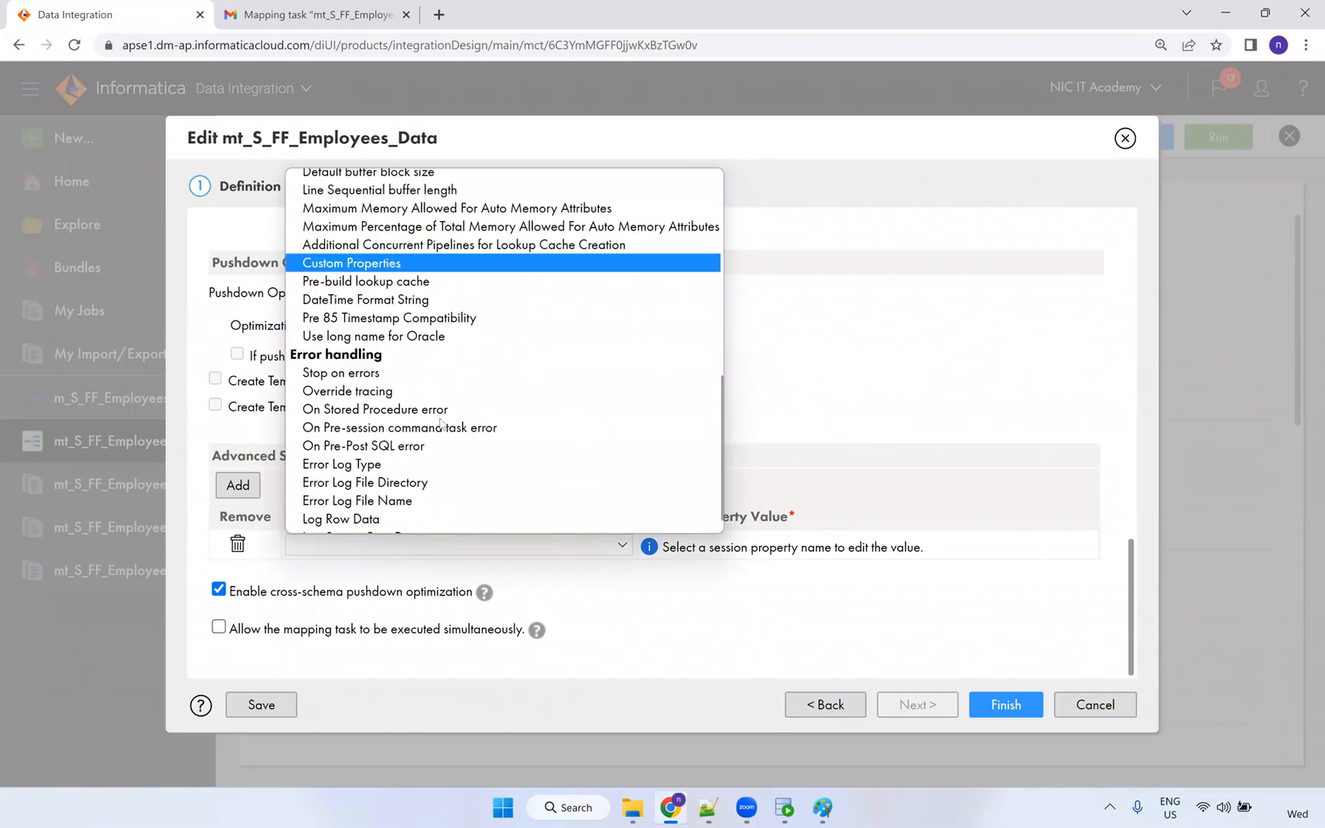
left_click(361, 373)
left_click(657, 546)
type("1")
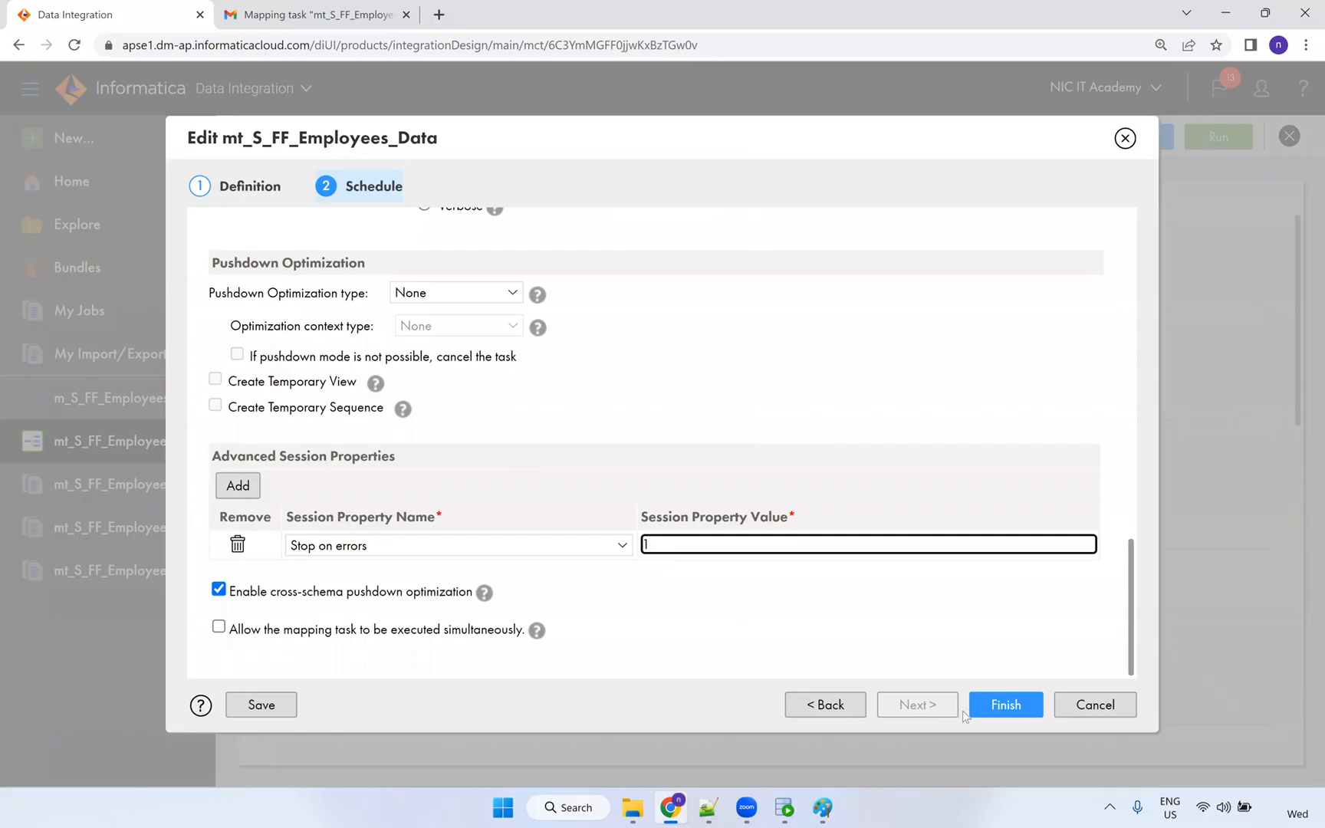
left_click(994, 714)
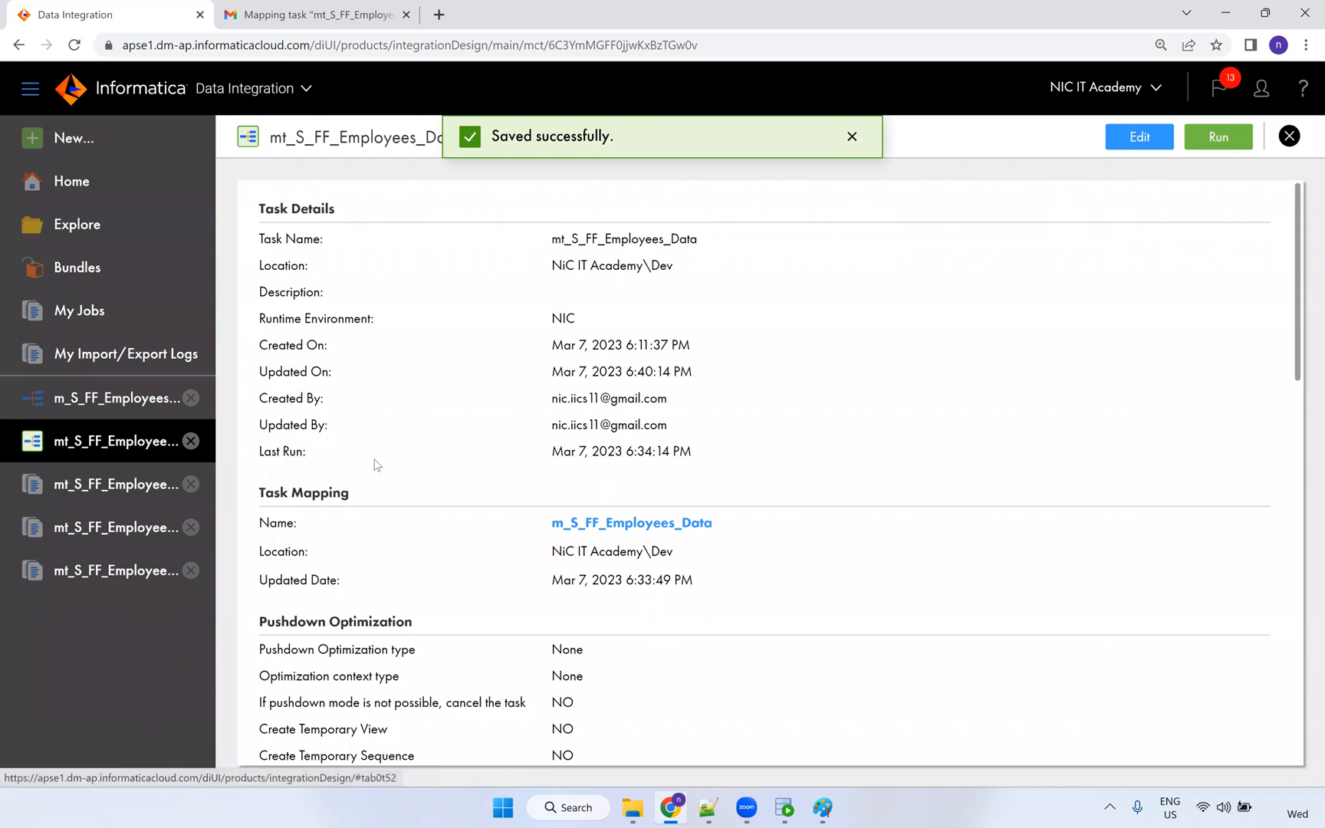
left_click(1136, 135)
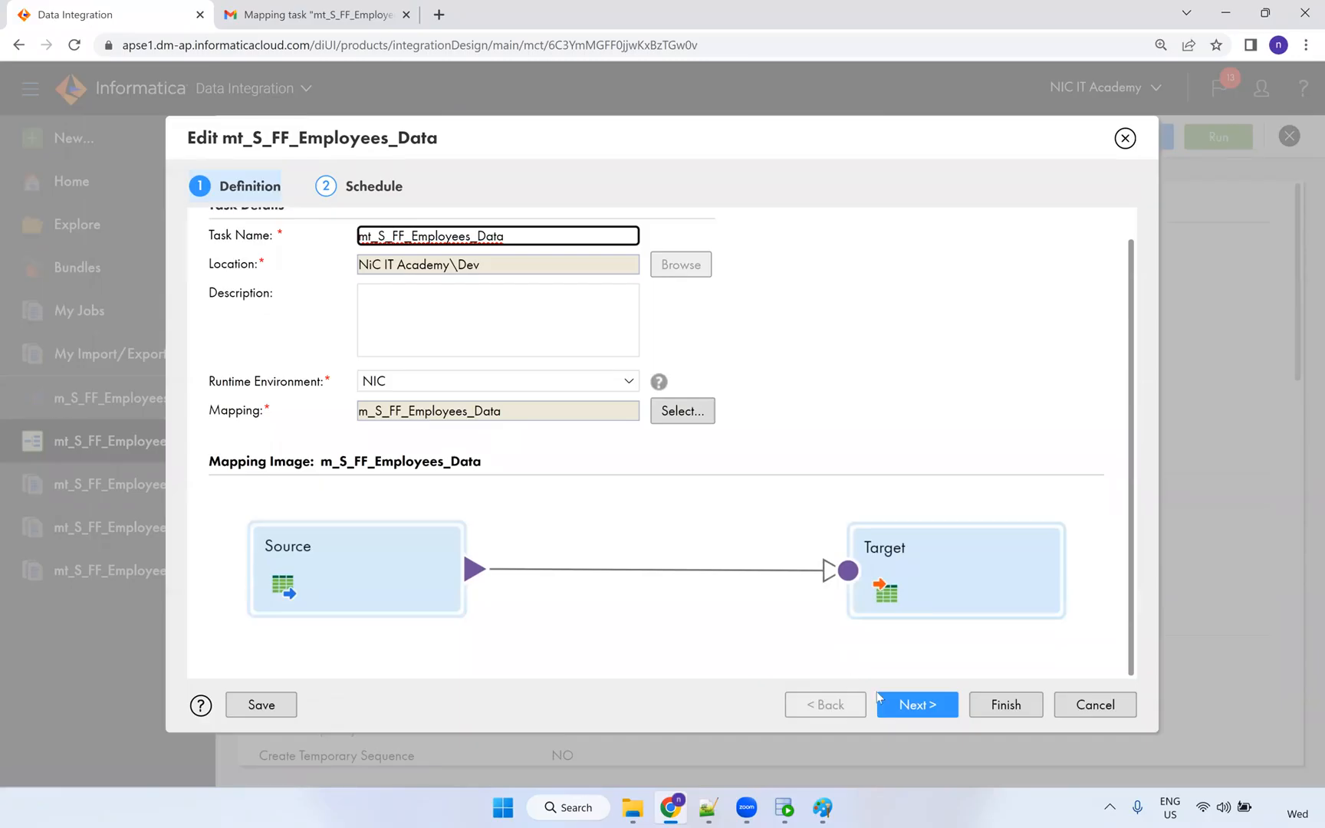
left_click(918, 704)
scroll(446, 457, "down", 12)
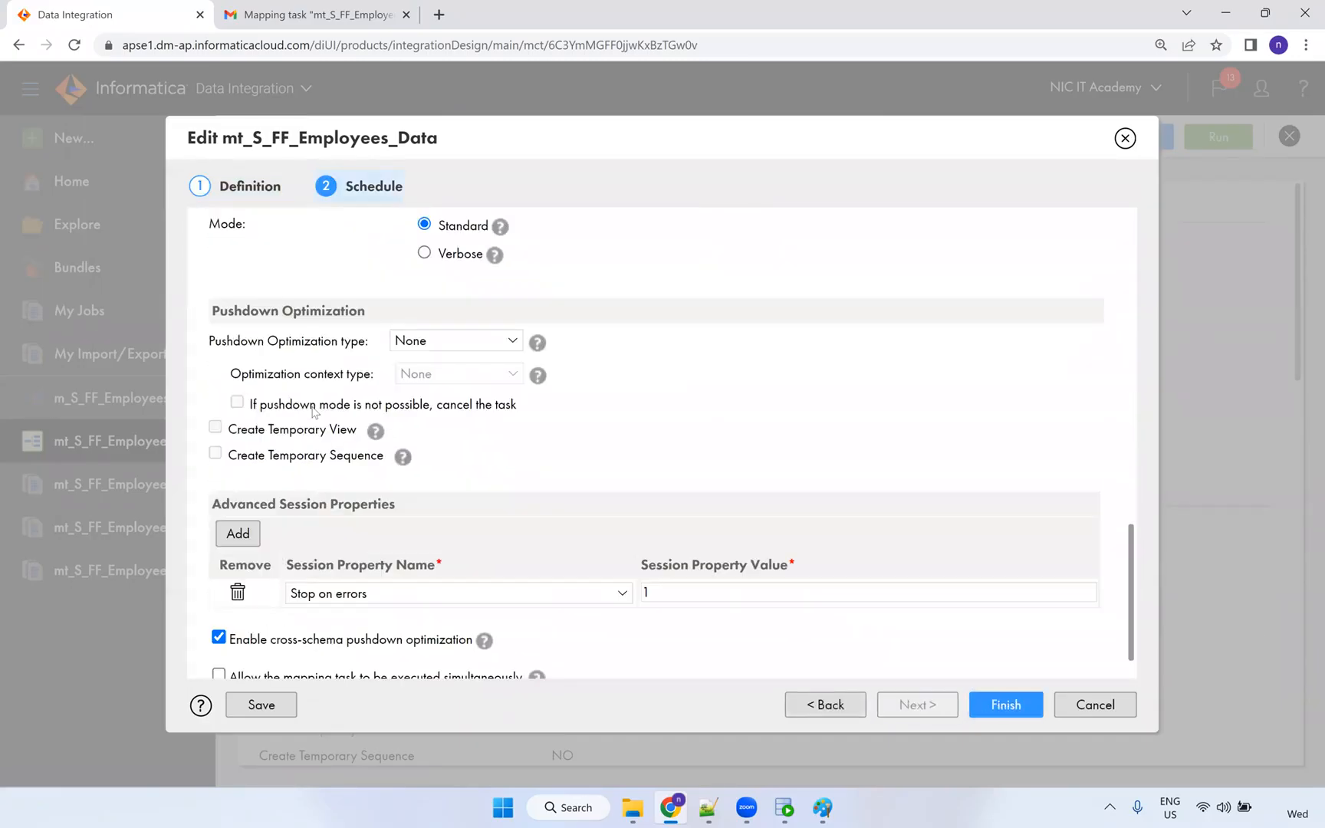
left_click_drag(216, 506, 402, 512)
scroll(388, 516, "down", 1)
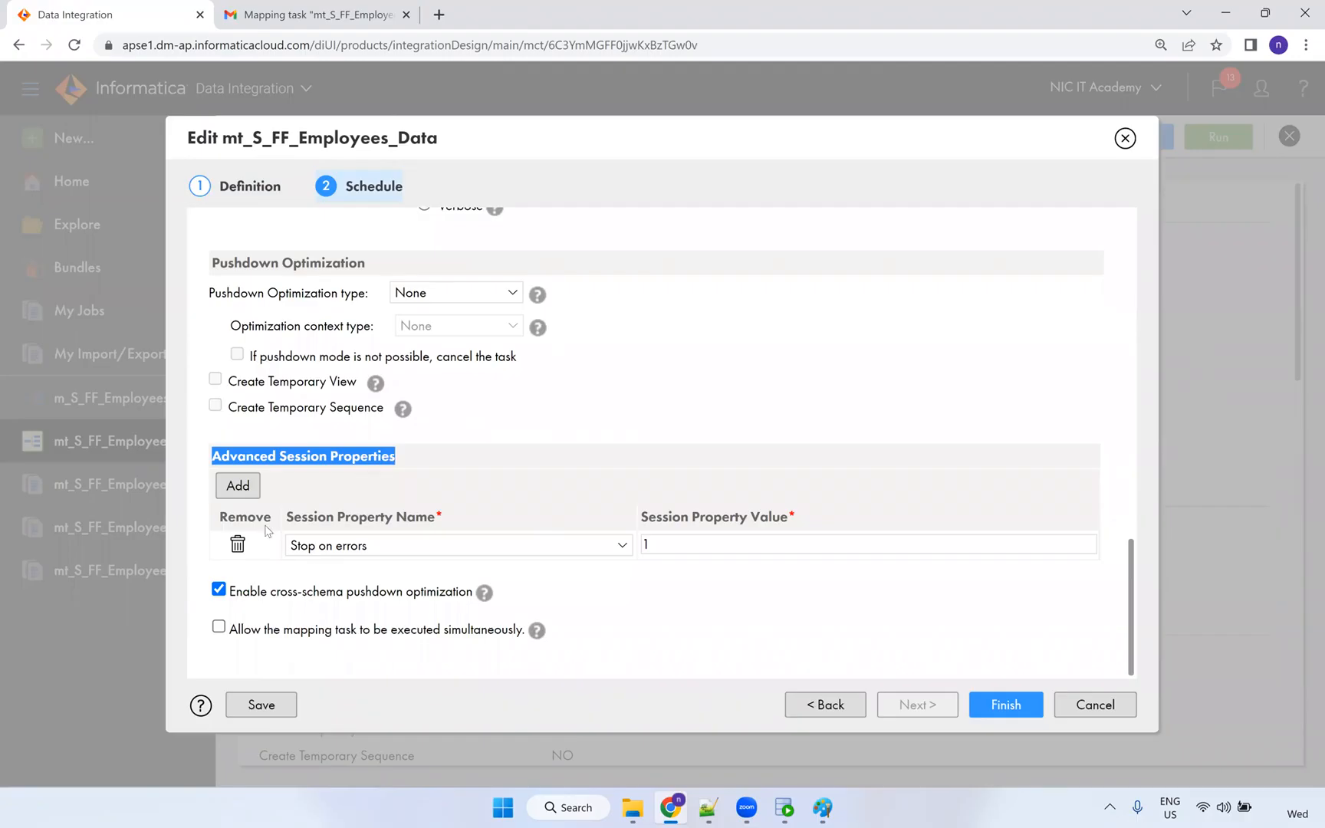
left_click(1087, 713)
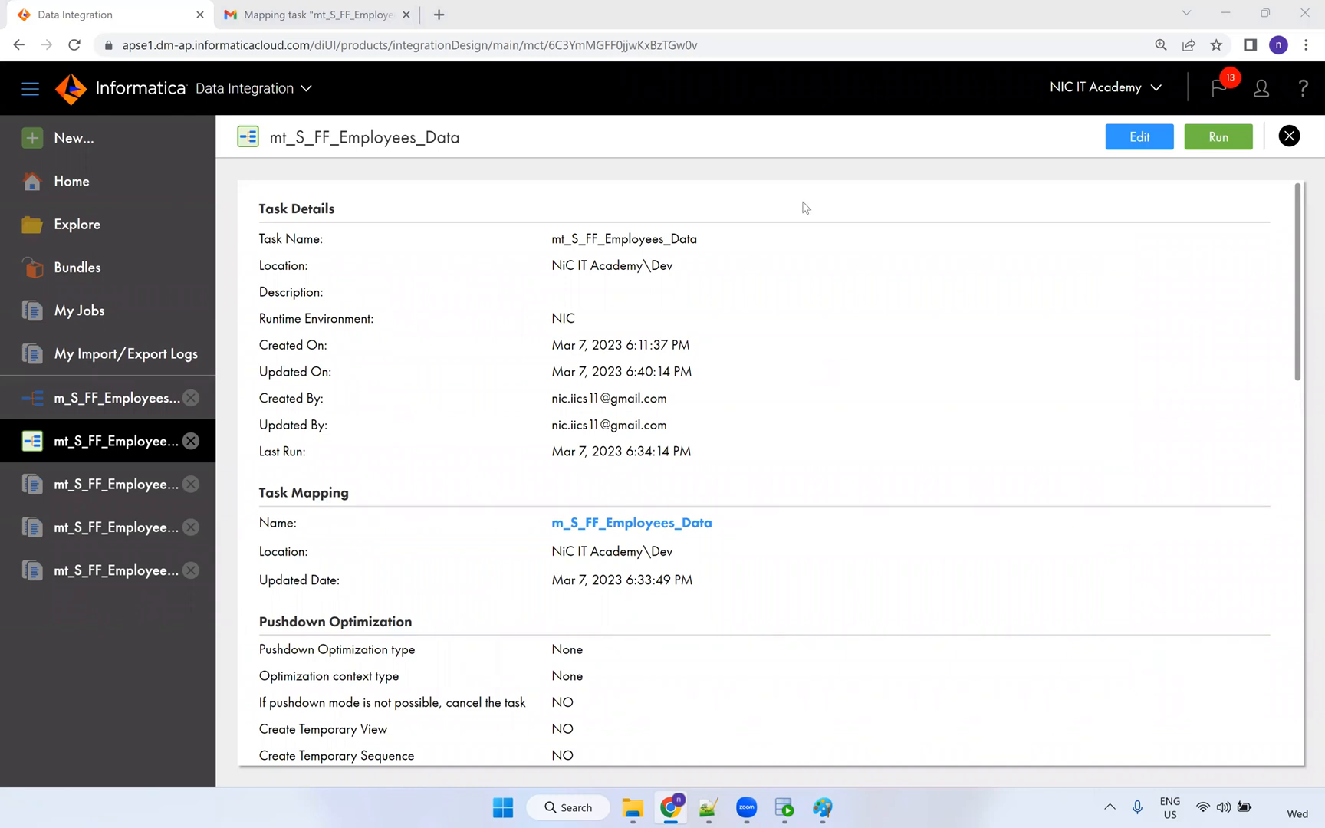
Go to My Jobs and download the log of the newest mt_S_FF_Employees_Data run.
left_click(61, 326)
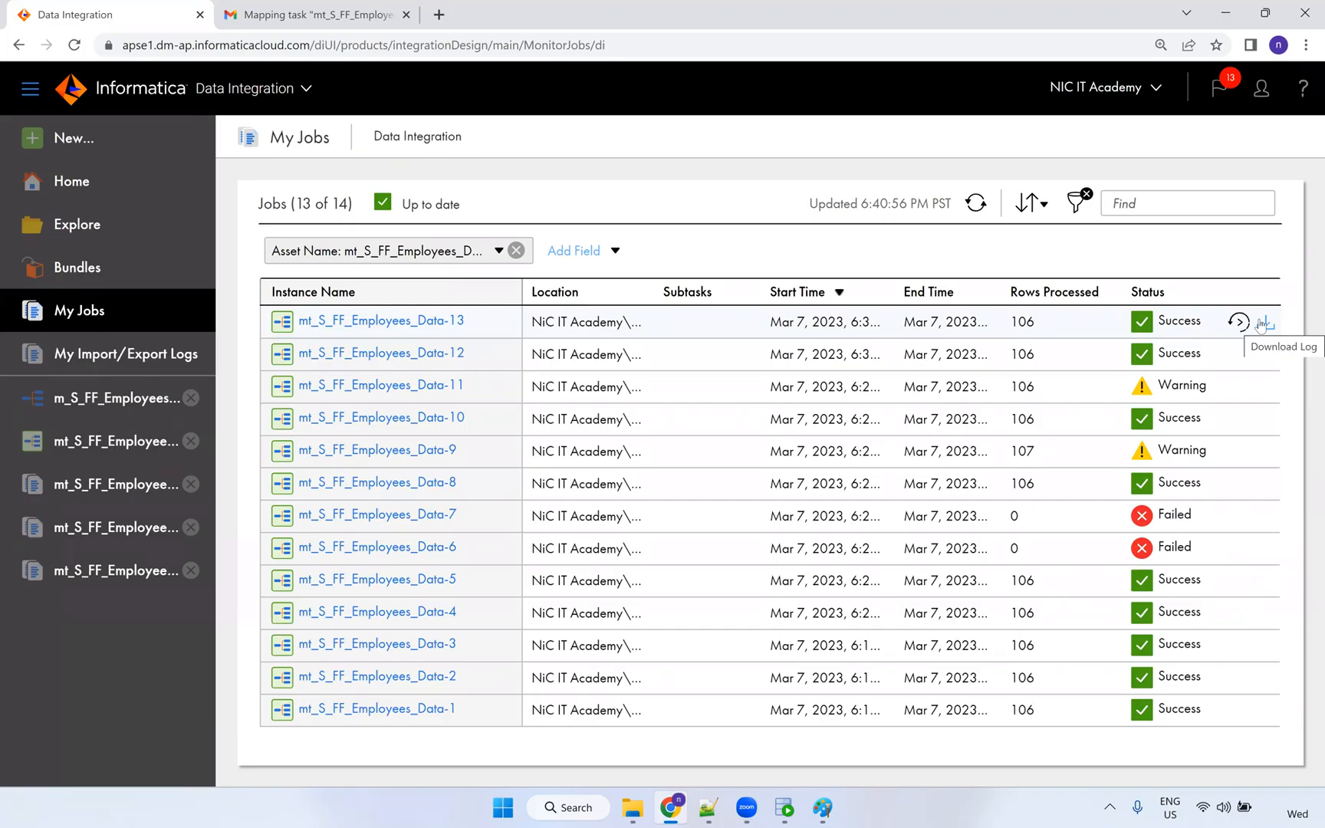
left_click(1261, 325)
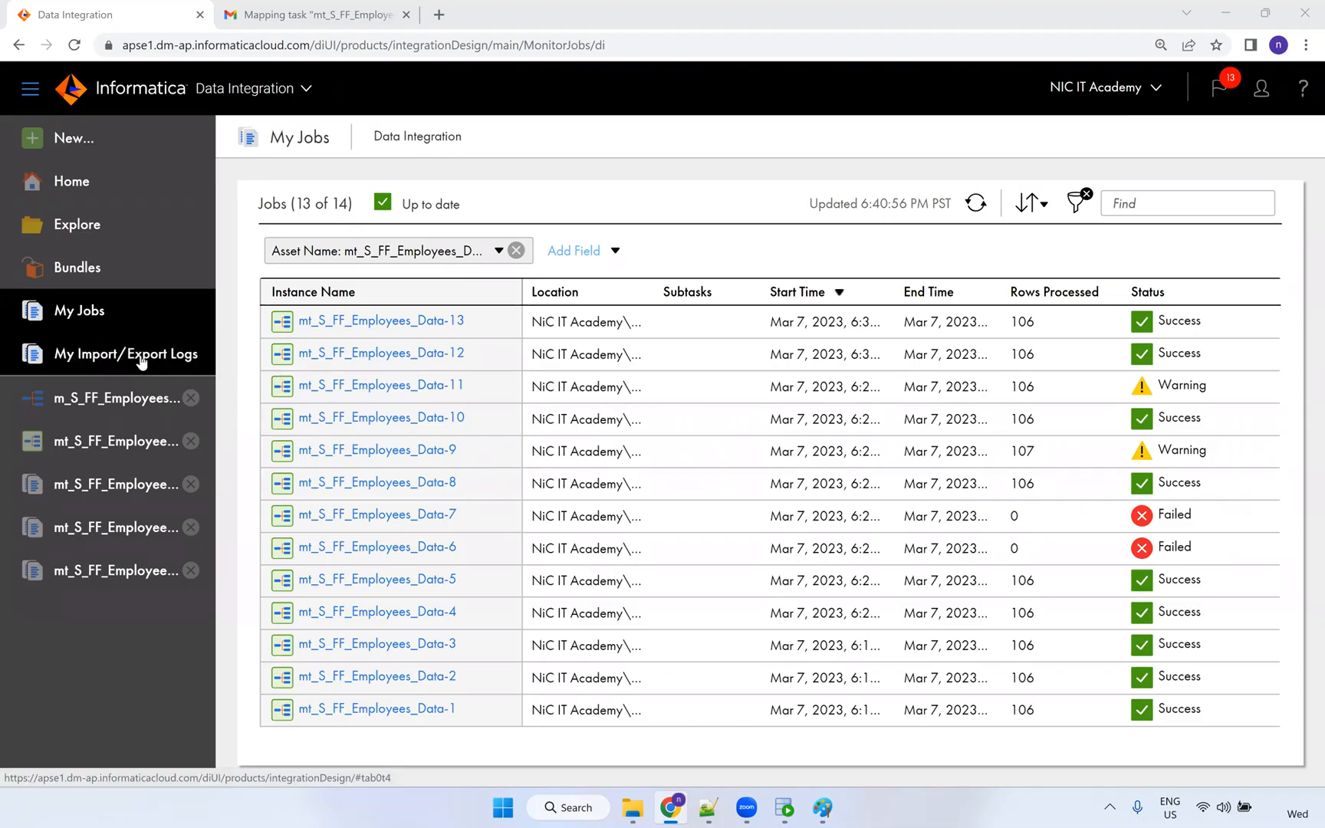
Switch to the mt_S_FF_Employees_Data tab and close it, back to the filtered job list.
left_click(161, 457)
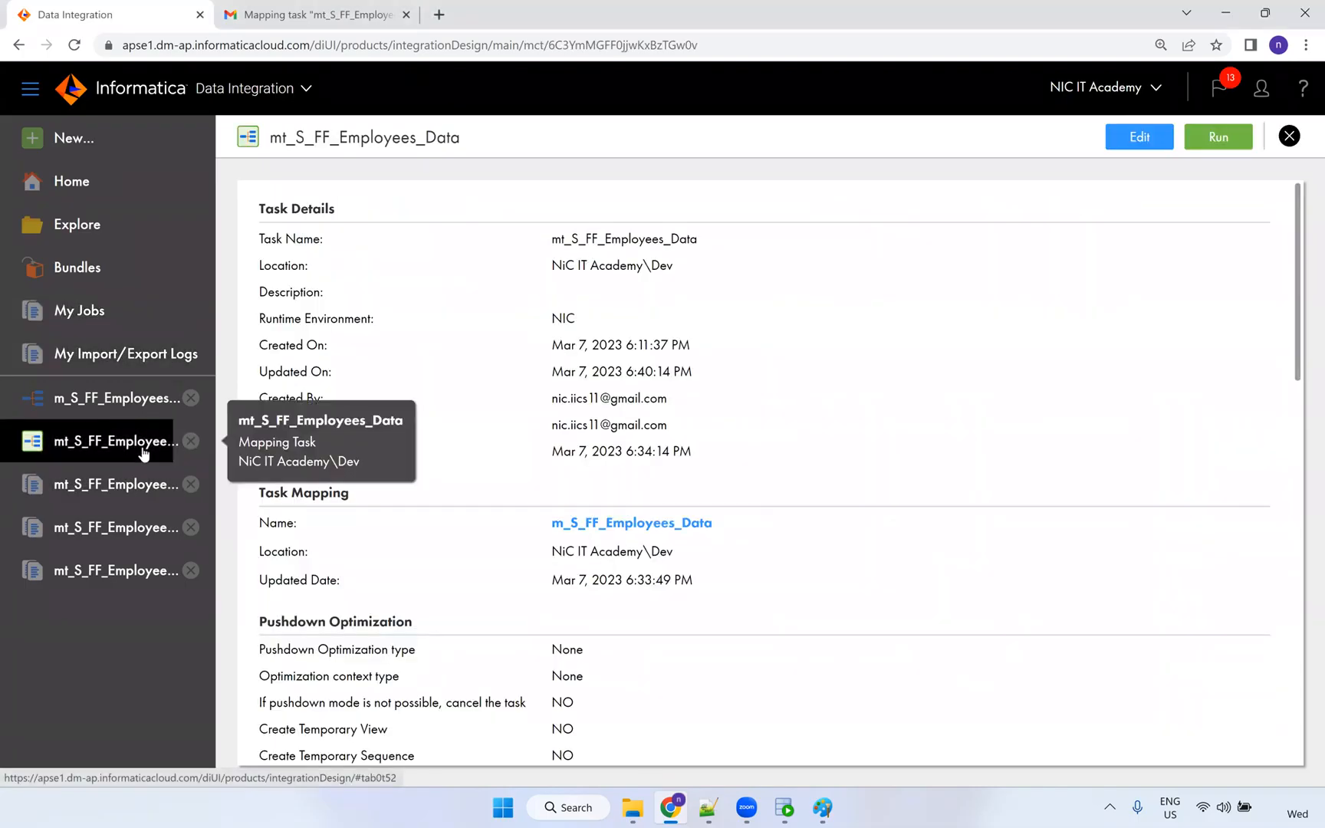
left_click(1288, 137)
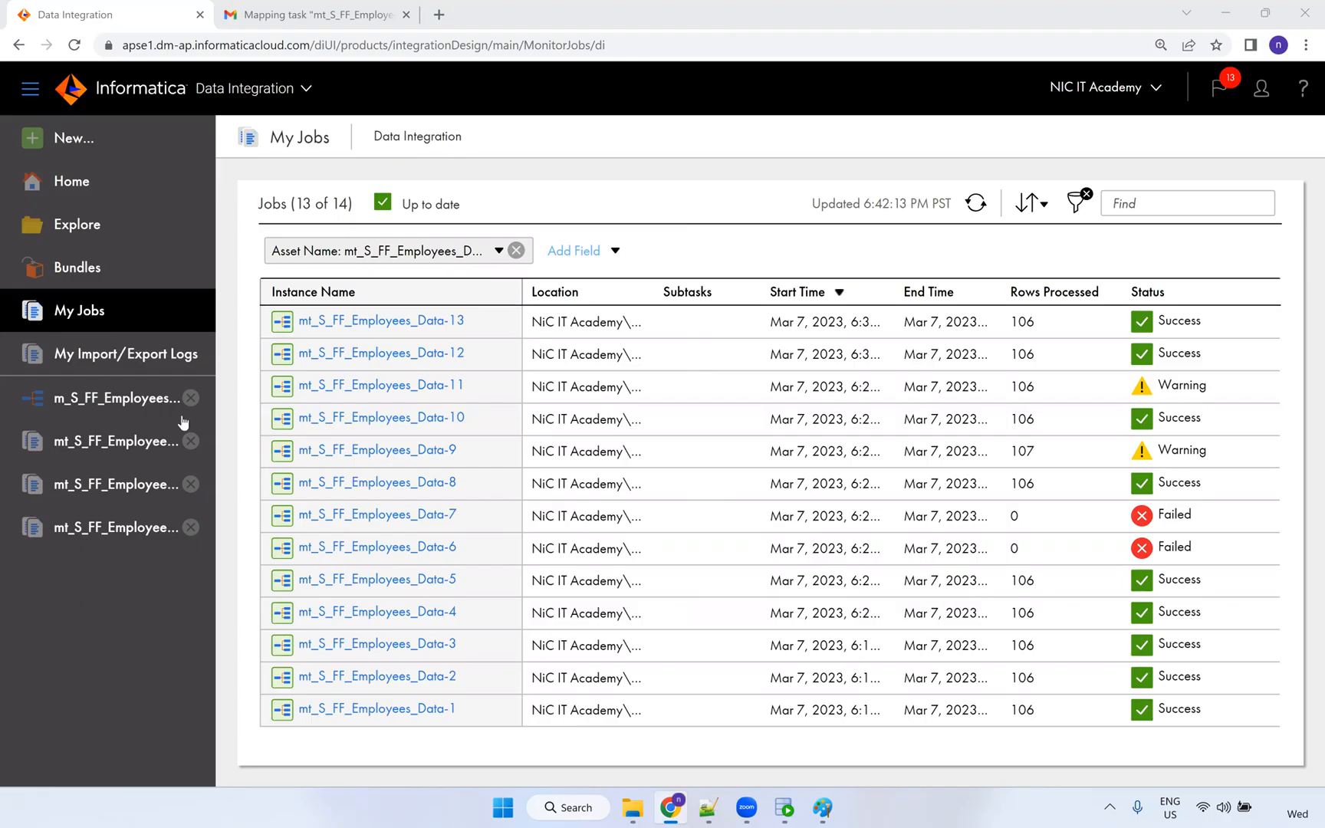
Open m_S_FF_Employees_Data and highlight the Add Currently Processed Filename source field option.
left_click(163, 404)
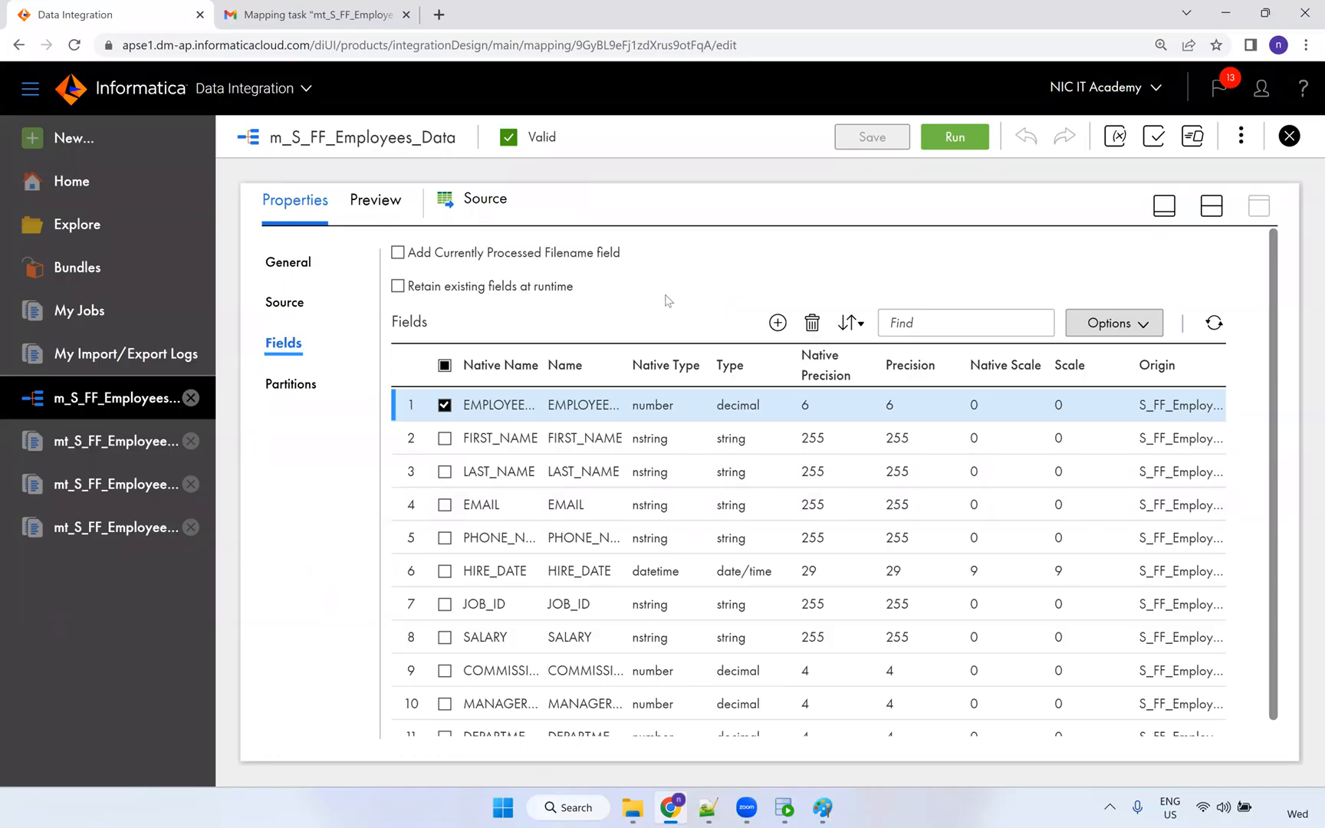
left_click_drag(623, 256, 409, 258)
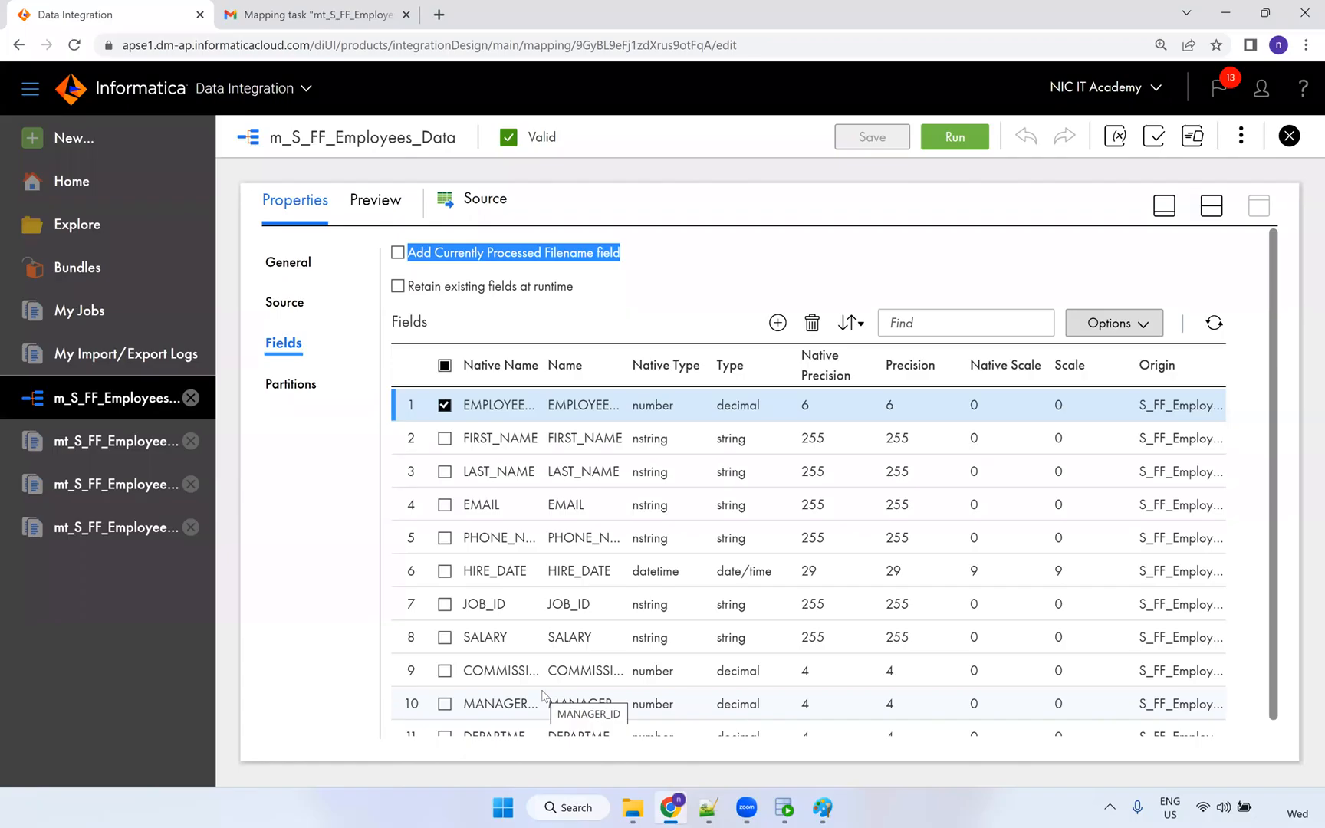
left_click(700, 278)
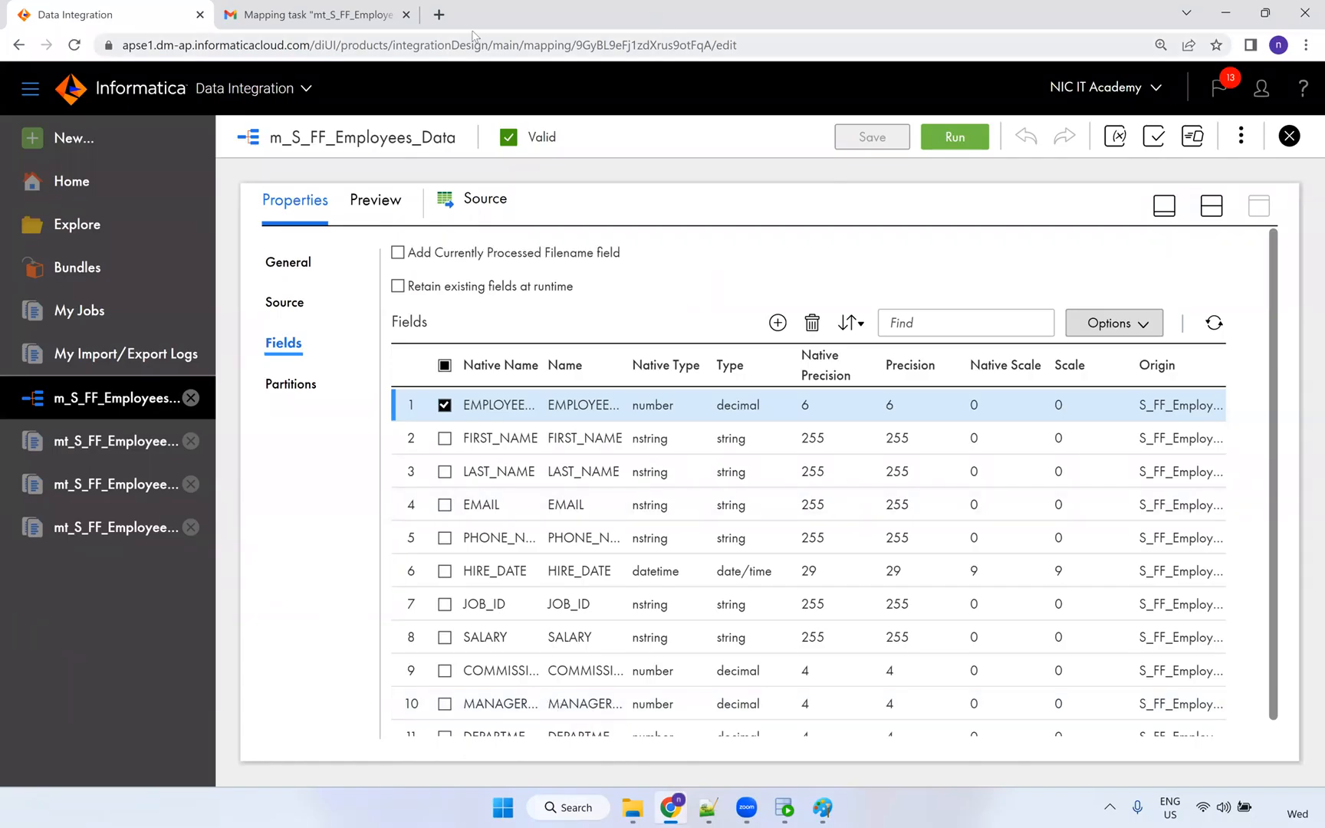